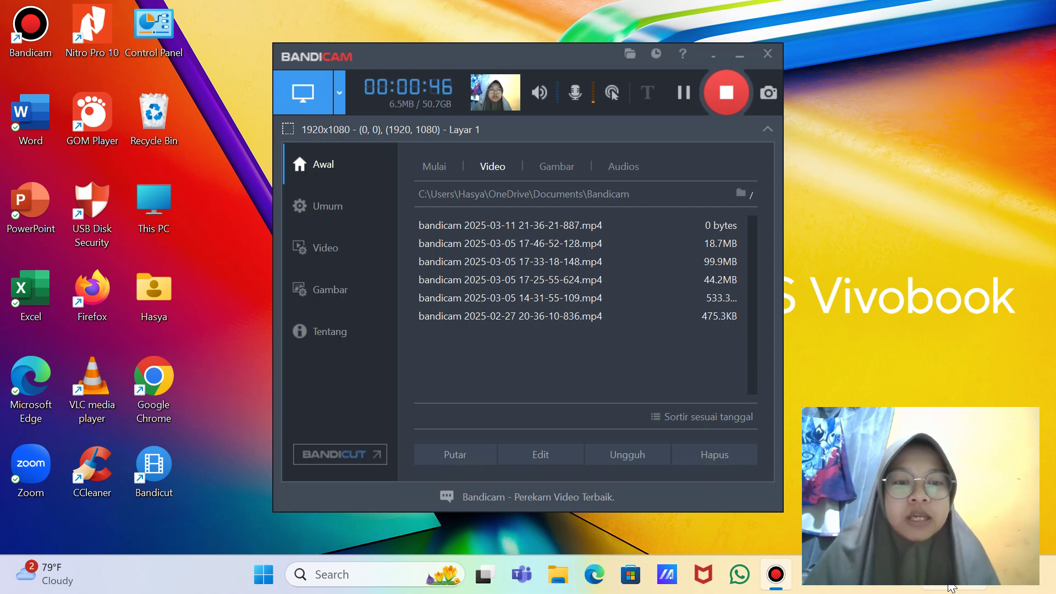
Step: Turn on Wi-Fi and connect the laptop to the secured vivo 2019 network
{"action": "left_click", "coordinate": [951, 588]}
{"action": "left_click", "coordinate": [826, 271]}
{"action": "left_click", "coordinate": [1017, 233]}
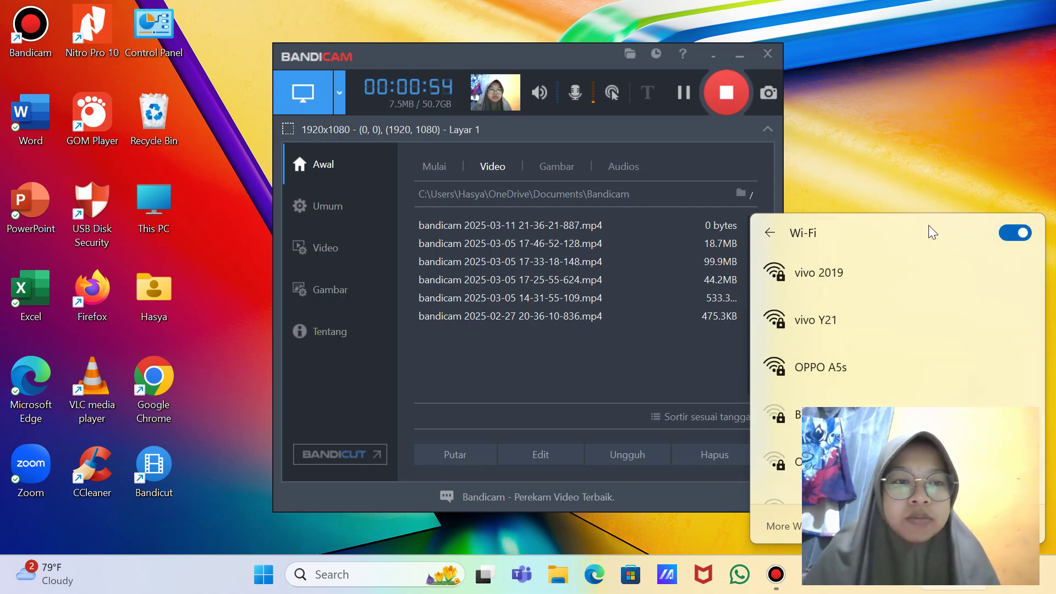
{"action": "left_click", "coordinate": [872, 285]}
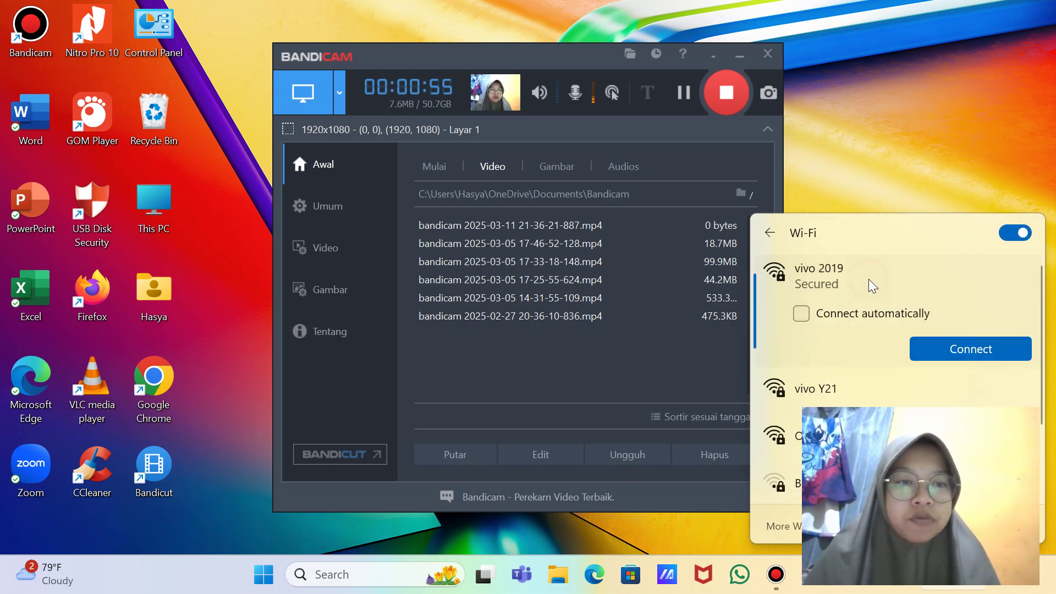
{"action": "left_click", "coordinate": [947, 351]}
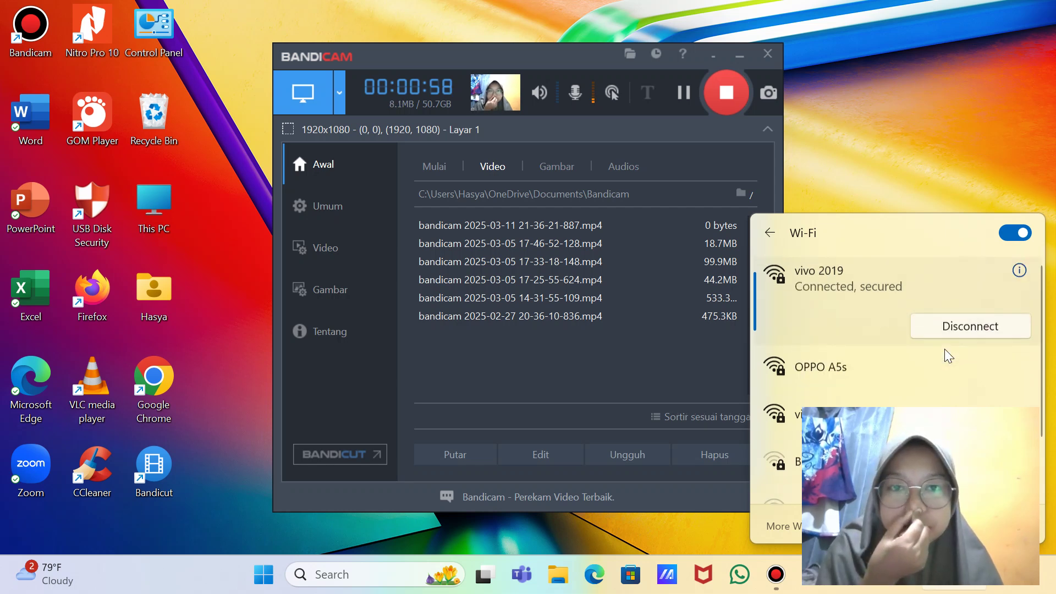
{"action": "left_click", "coordinate": [933, 173]}
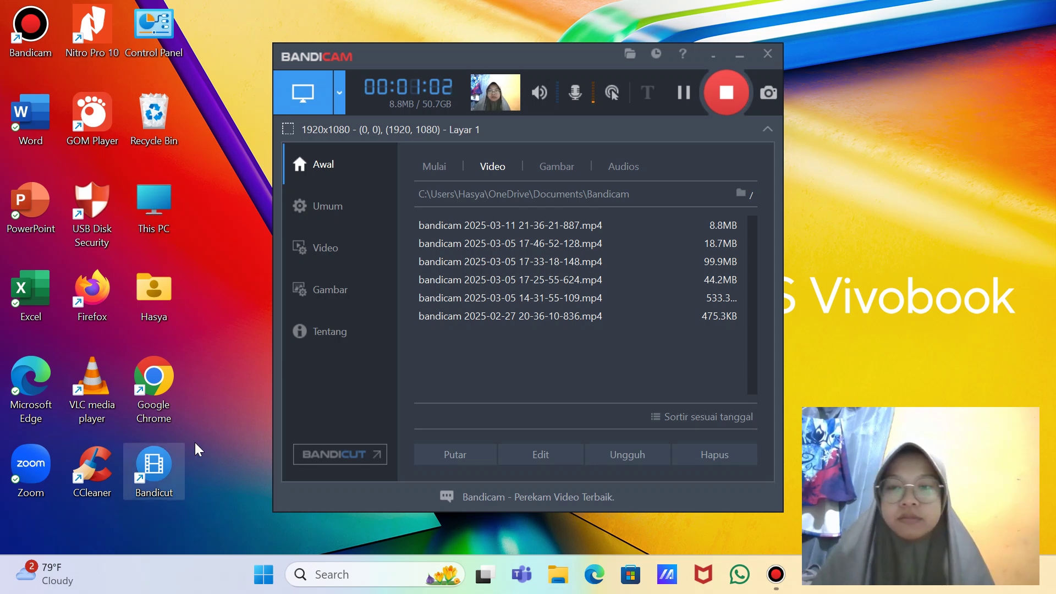
Step: Launch Google Chrome from its desktop shortcut to a New Tab page
{"action": "double_click", "coordinate": [148, 381]}
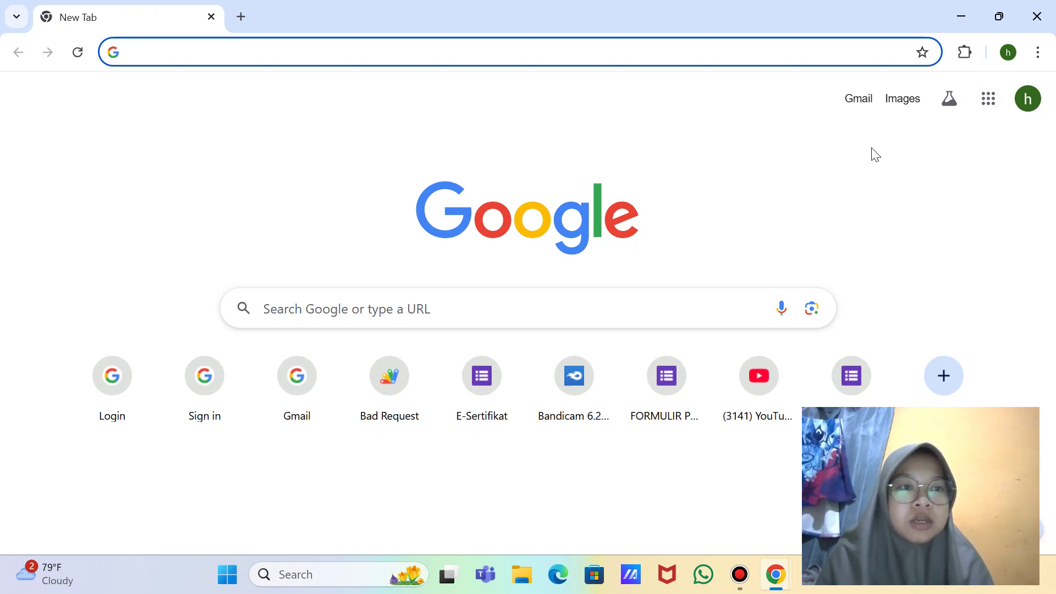
Step: Take a full-screen screenshot of the open Google apps list
{"action": "left_click", "coordinate": [990, 101]}
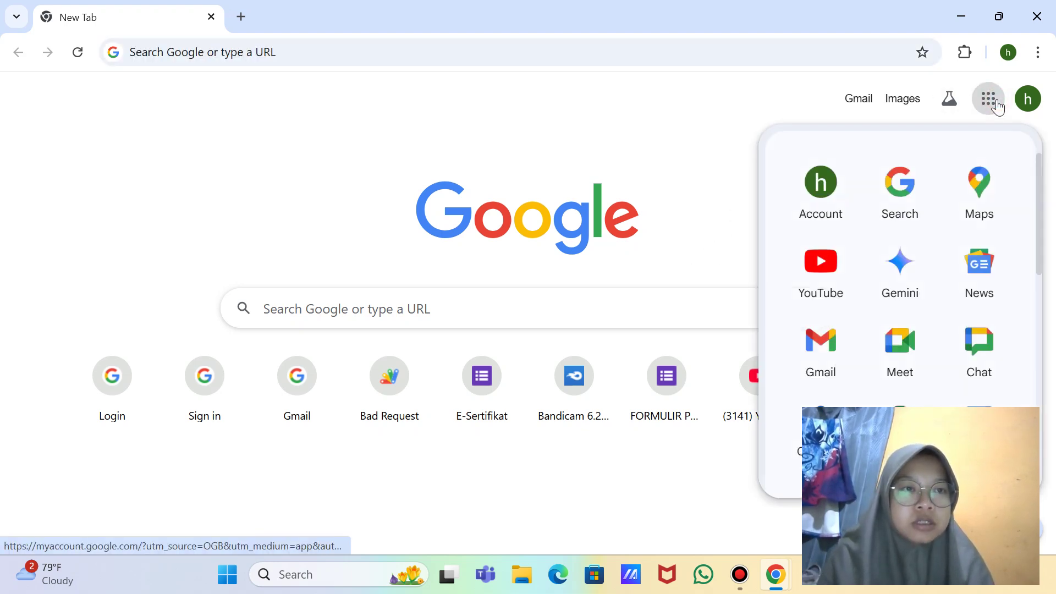
{"action": "scroll", "coordinate": [902, 330], "scroll_direction": "down", "scroll_amount": 2}
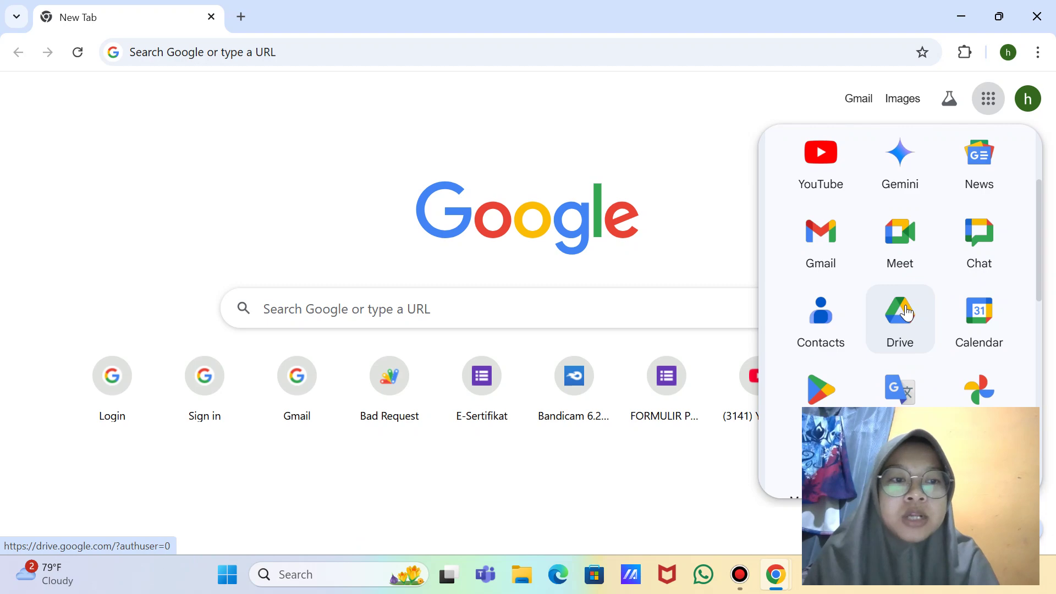
{"action": "key", "text": "super+shift+s"}
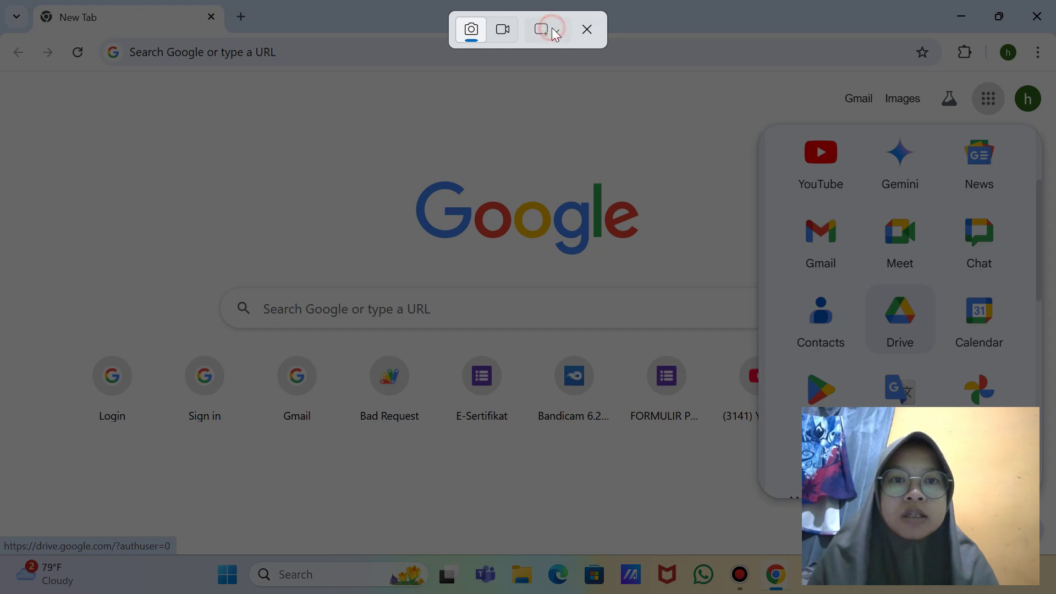
{"action": "left_click", "coordinate": [546, 29]}
{"action": "left_click", "coordinate": [587, 92]}
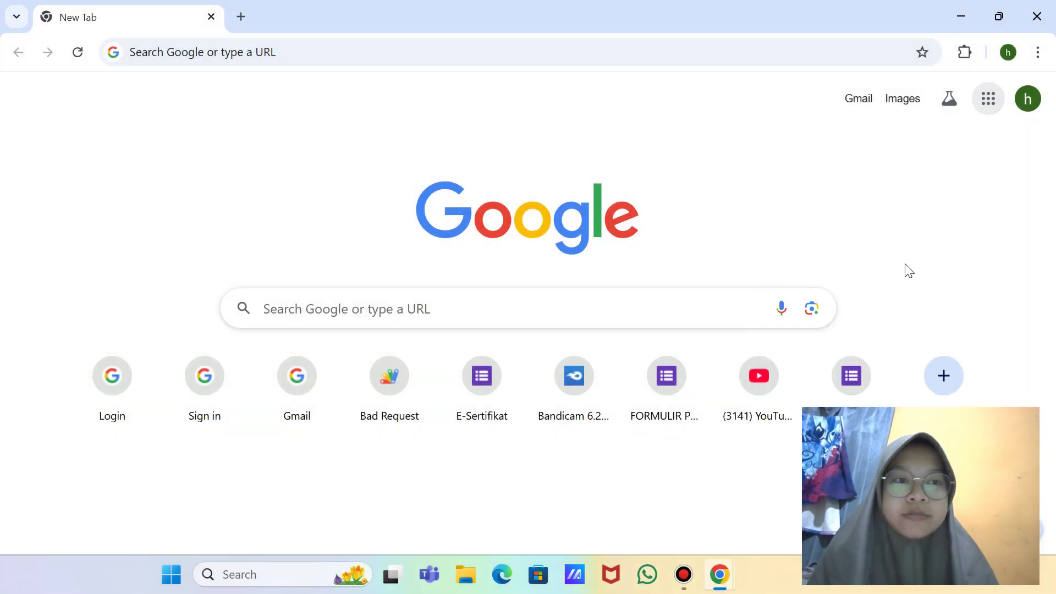
Step: Open Google Drive from the Google apps list
{"action": "left_click", "coordinate": [986, 102]}
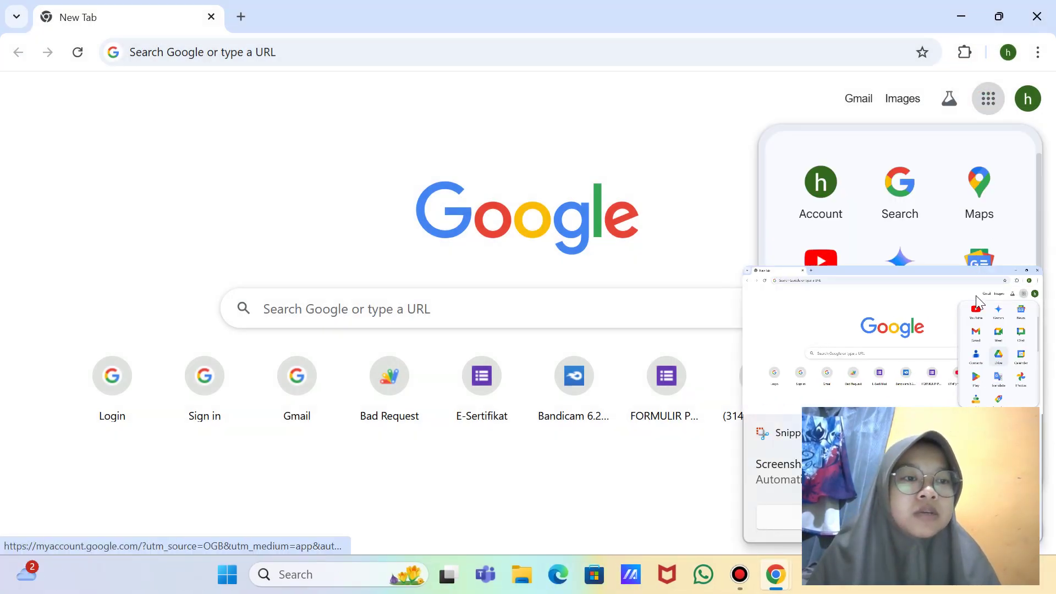
{"action": "left_click", "coordinate": [989, 99]}
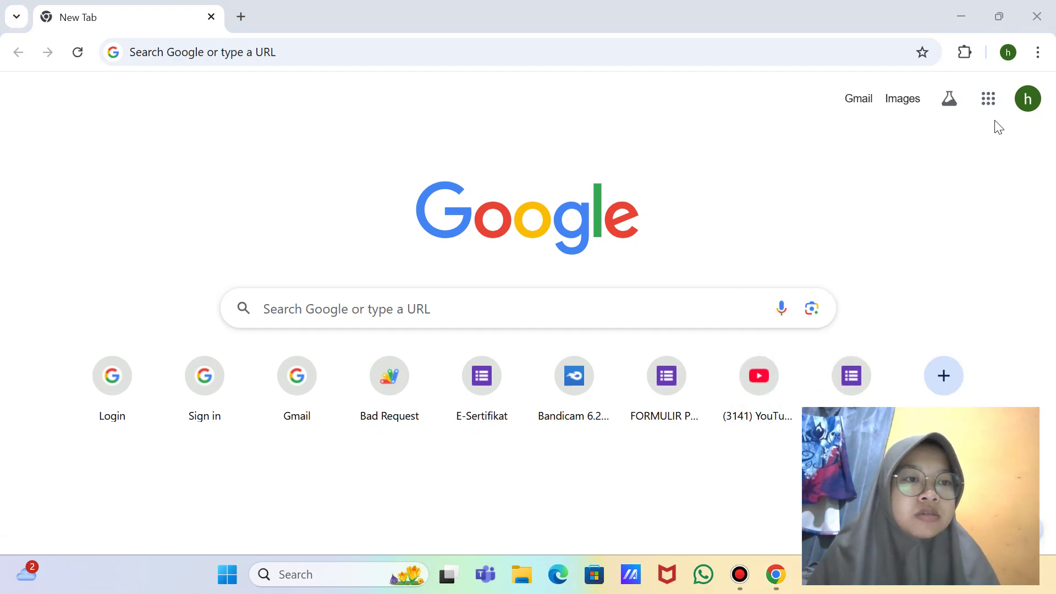
{"action": "left_click", "coordinate": [988, 99]}
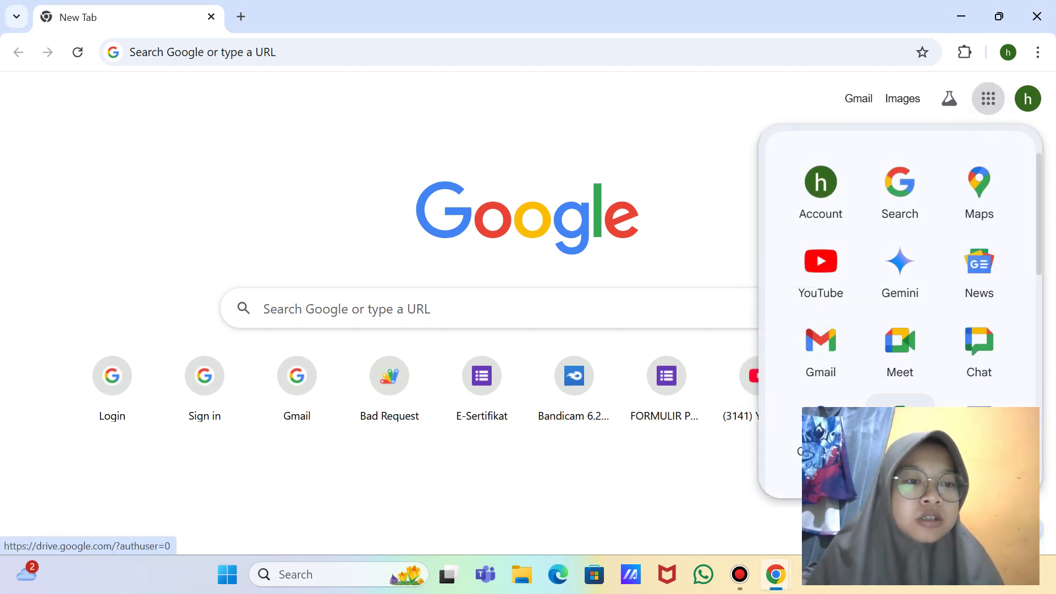
{"action": "left_click", "coordinate": [900, 426]}
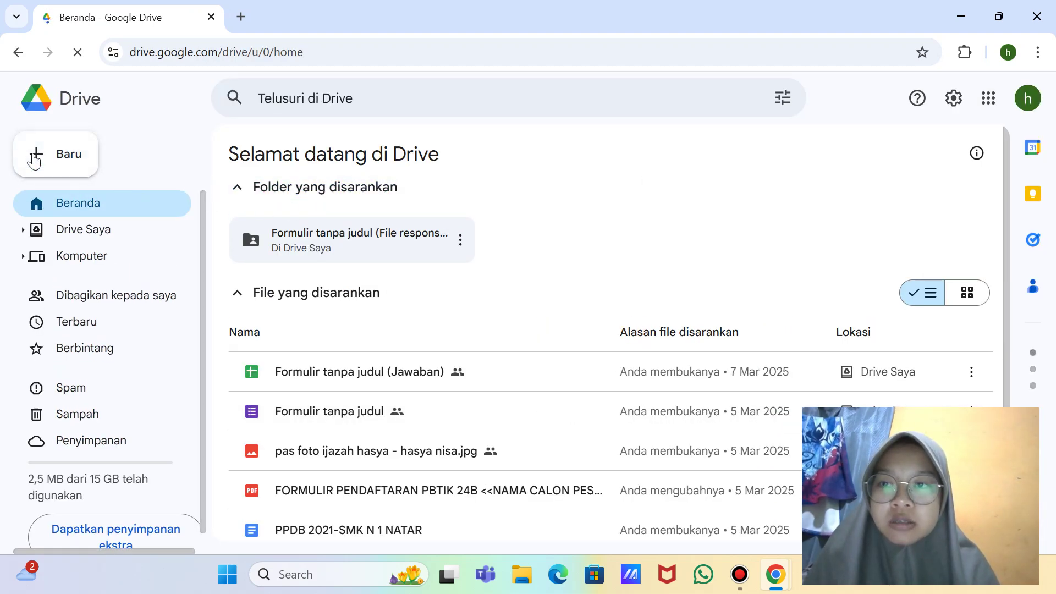
Step: Take a full-screen screenshot of Drive's Baru (New) menu
{"action": "left_click", "coordinate": [44, 161]}
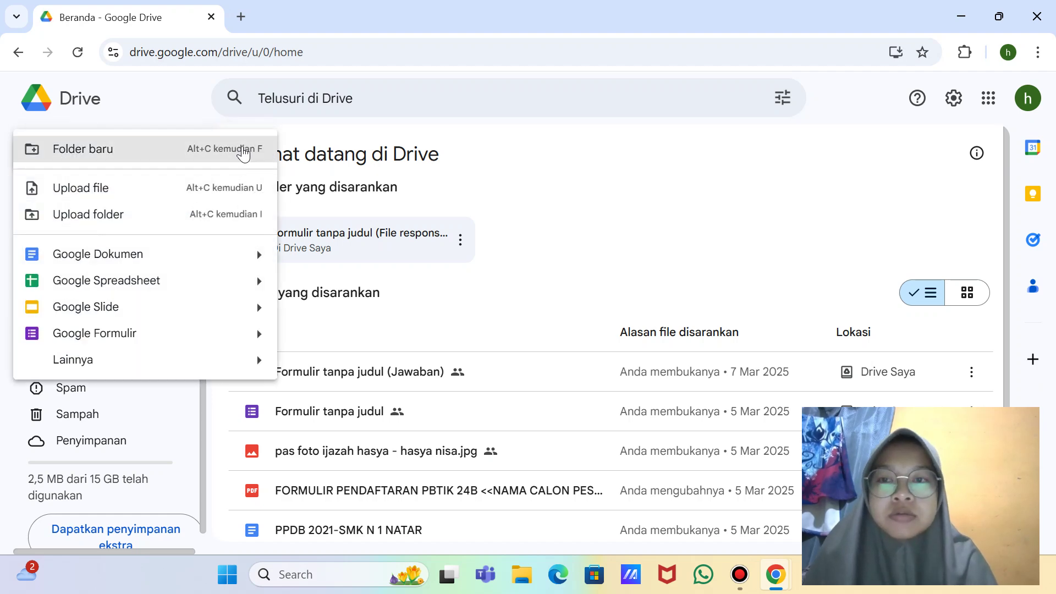
{"action": "key", "text": "super+shift+s"}
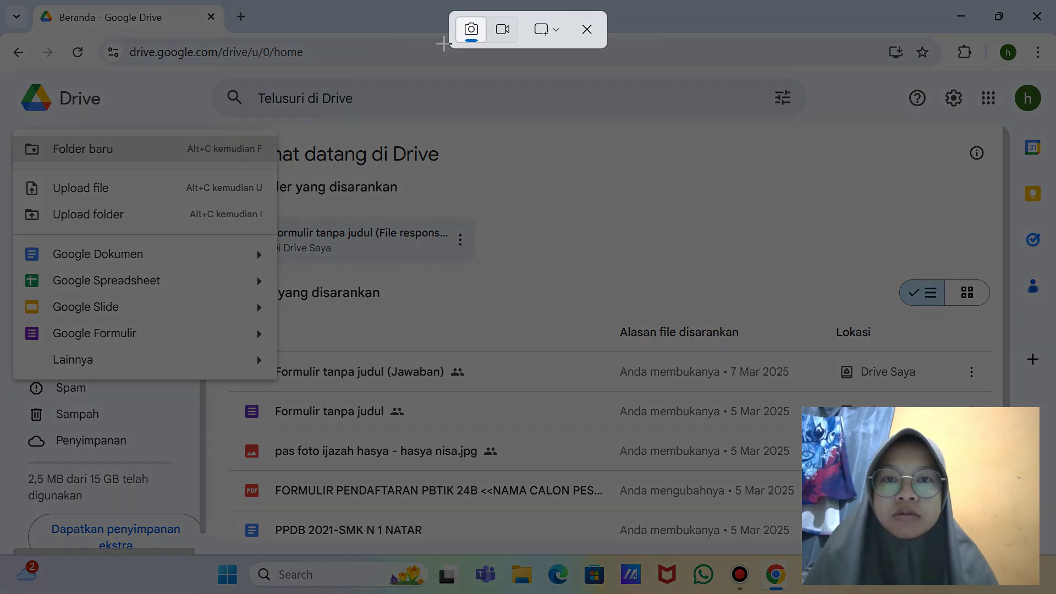
{"action": "left_click", "coordinate": [550, 31]}
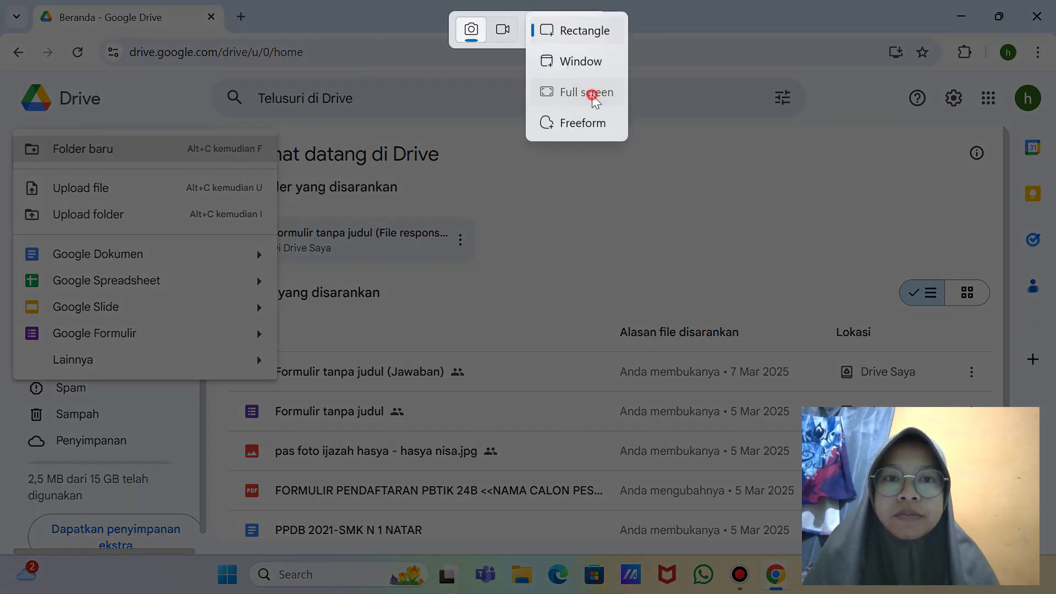
{"action": "left_click", "coordinate": [592, 91]}
Step: Create a new folder named E-Sertifikat, screenshotting the name dialog before confirming
{"action": "left_click", "coordinate": [44, 156]}
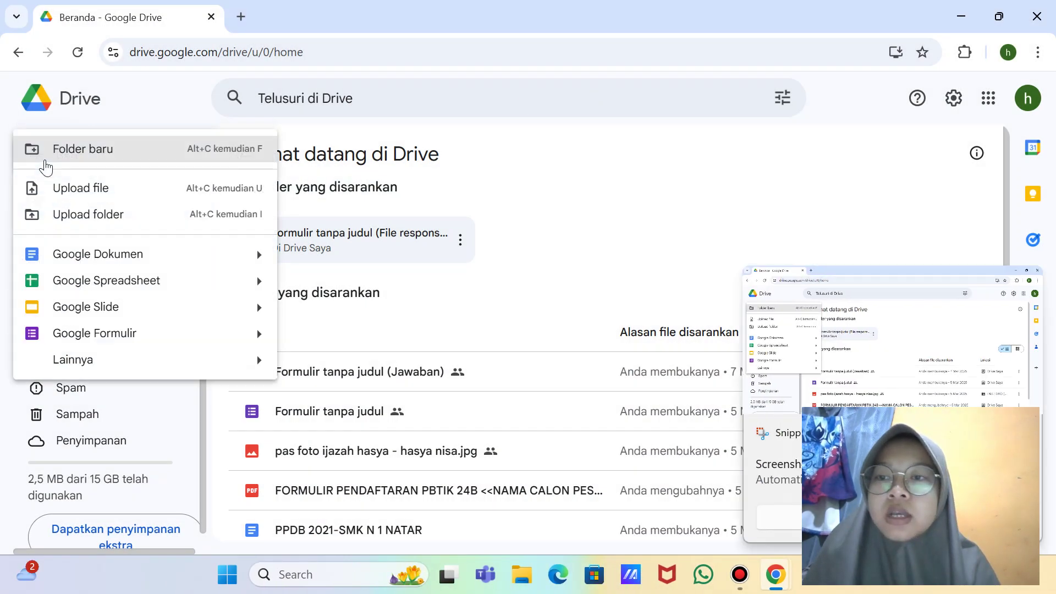
{"action": "left_click", "coordinate": [231, 156]}
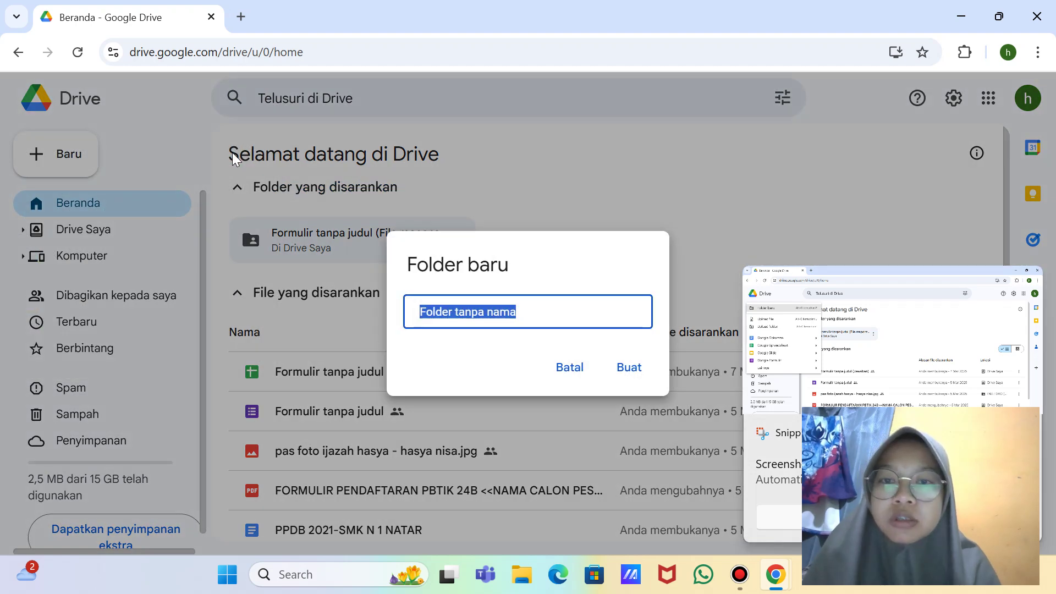
{"action": "key", "text": "BackSpace"}
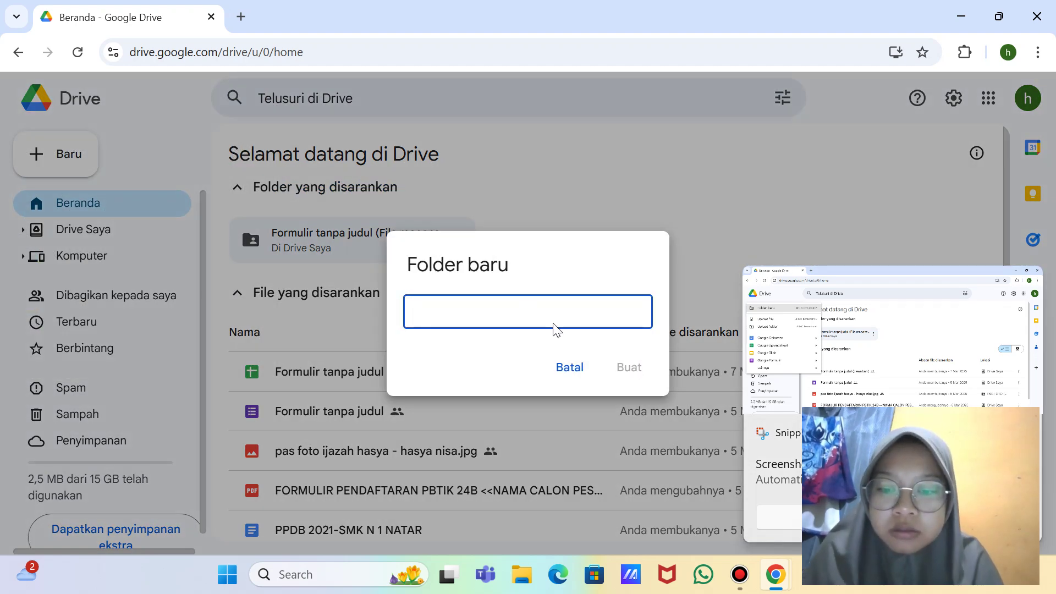
{"action": "type", "text": "E"}
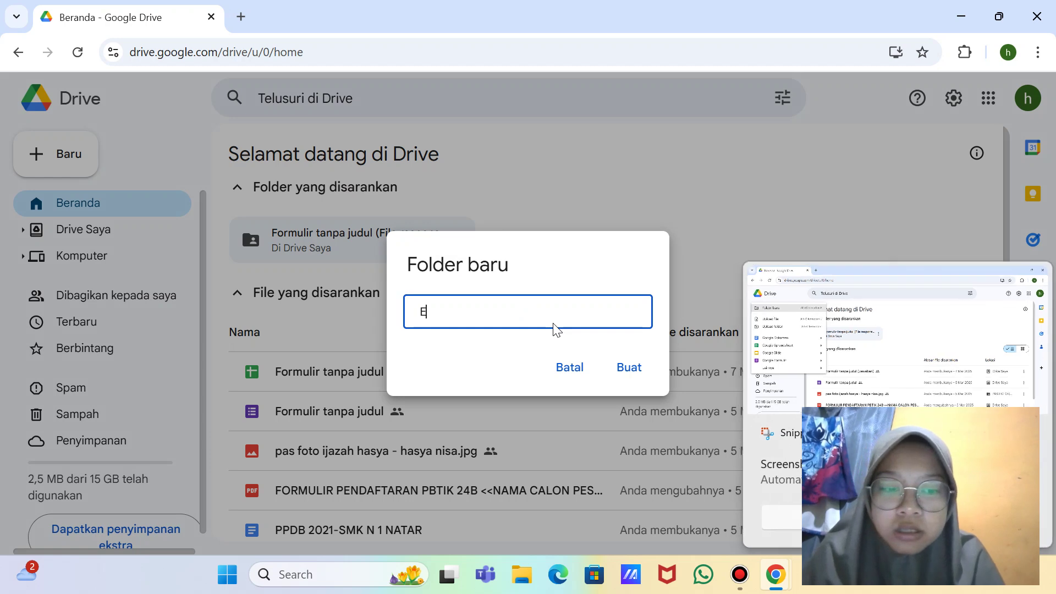
{"action": "type", "text": "-Sertifikat"}
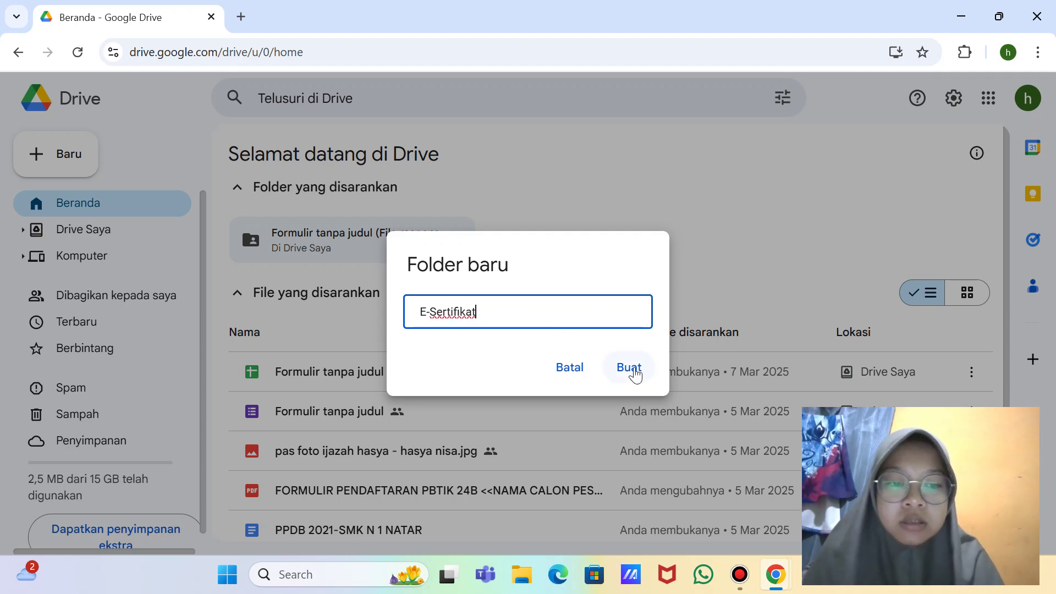
{"action": "key", "text": "shift+super+s"}
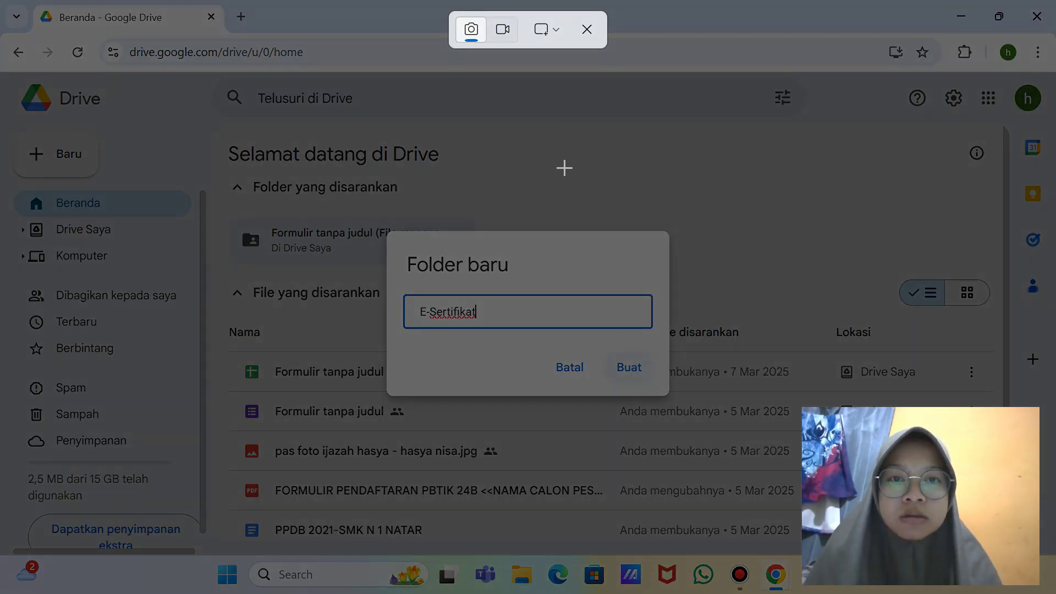
{"action": "left_click", "coordinate": [548, 40]}
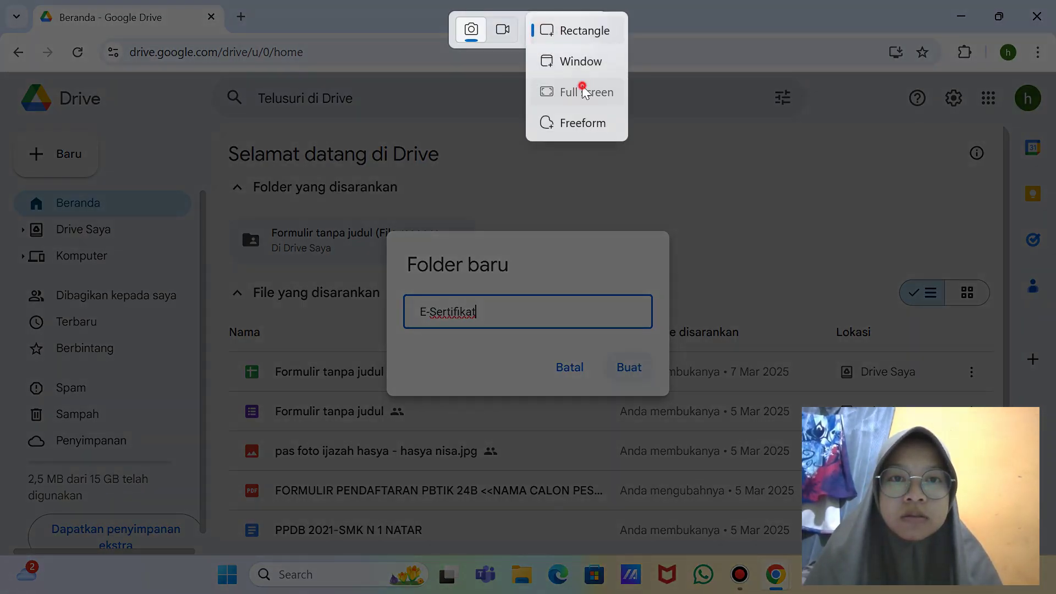
{"action": "left_click", "coordinate": [585, 91]}
{"action": "left_click", "coordinate": [628, 367]}
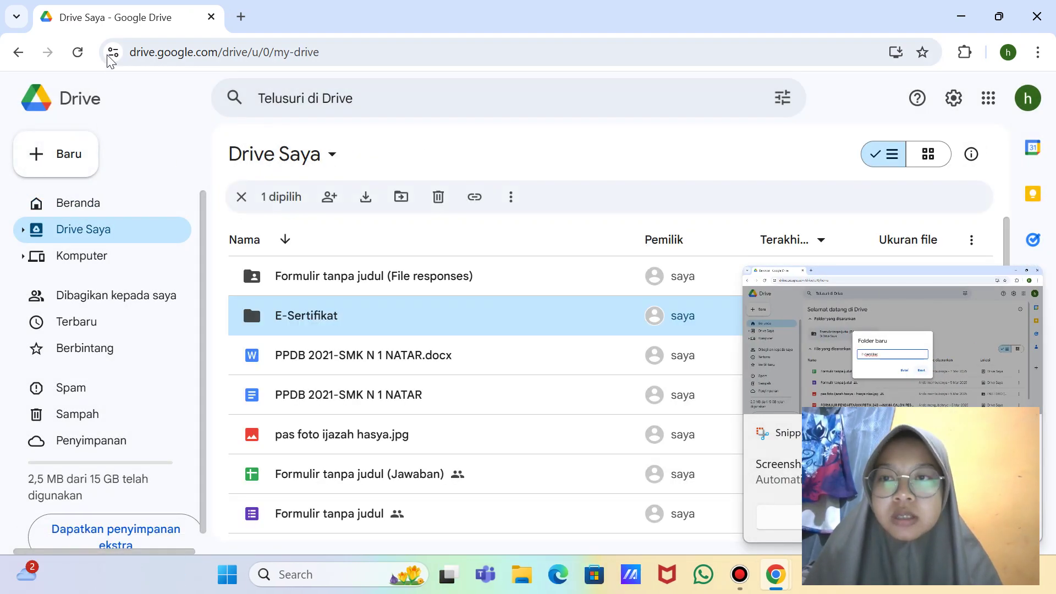
Step: Reload the Drive Saya file list and take a full-screen screenshot
{"action": "left_click", "coordinate": [84, 56]}
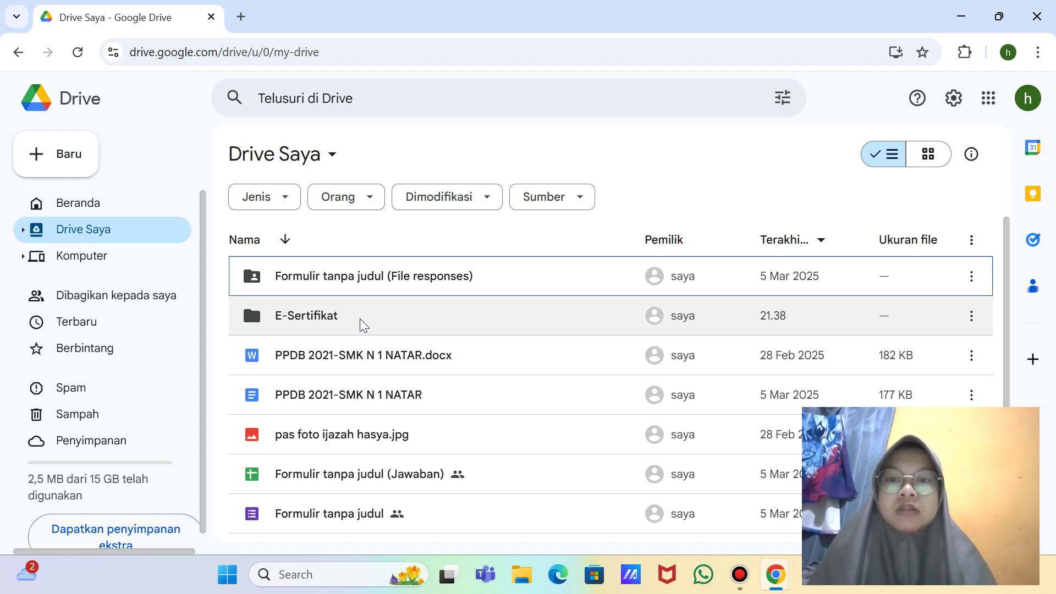
{"action": "key", "text": "super+shift+s"}
{"action": "left_click", "coordinate": [548, 30]}
{"action": "left_click", "coordinate": [582, 92]}
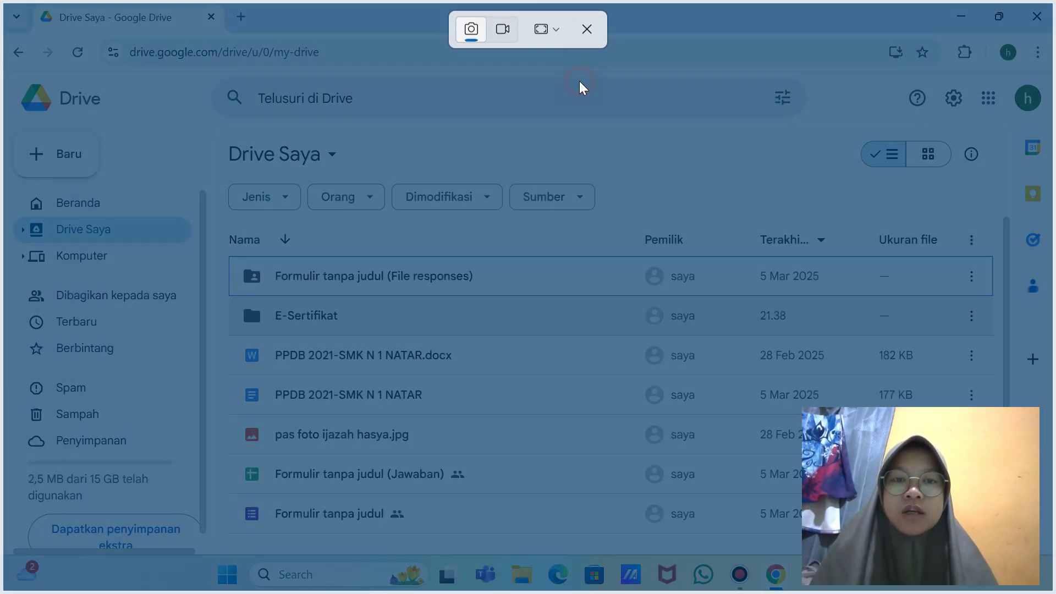
Step: Open the empty E-Sertifikat folder and capture a full-screen screenshot of it
{"action": "double_click", "coordinate": [333, 318]}
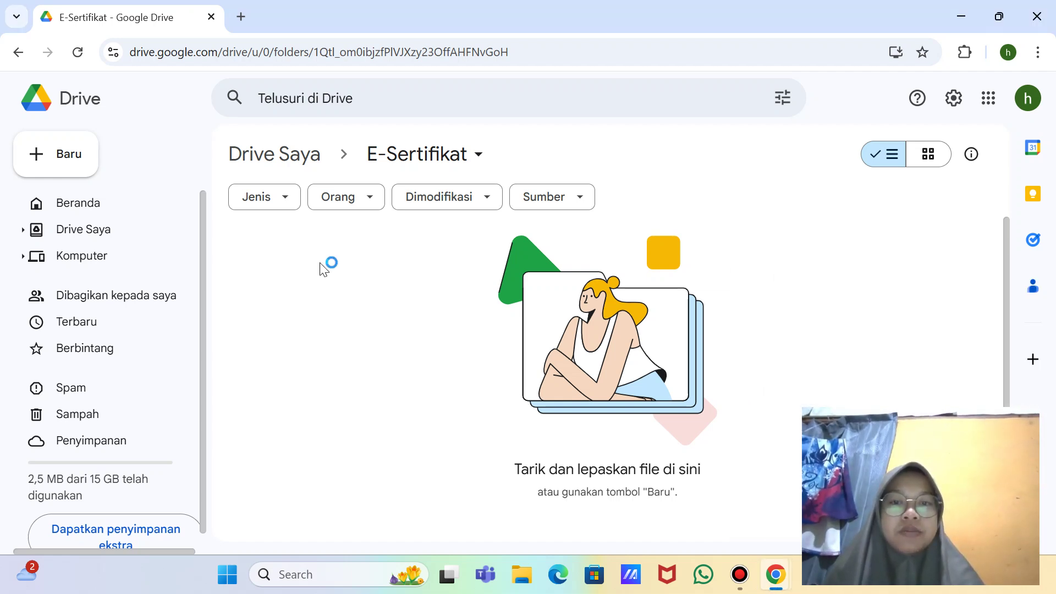
{"action": "key", "text": "super+shift+s"}
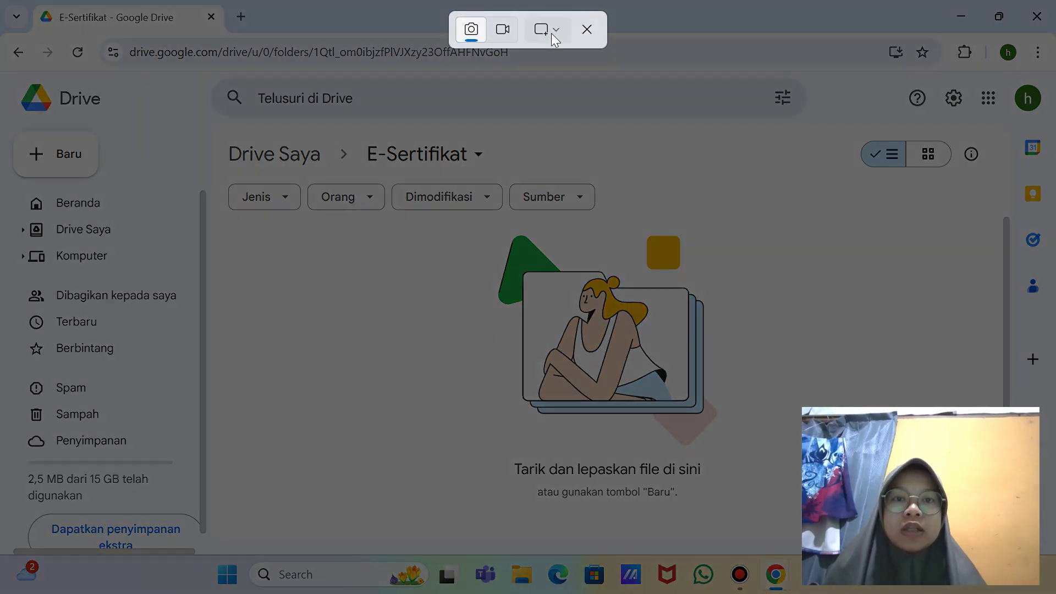
{"action": "left_click", "coordinate": [550, 33]}
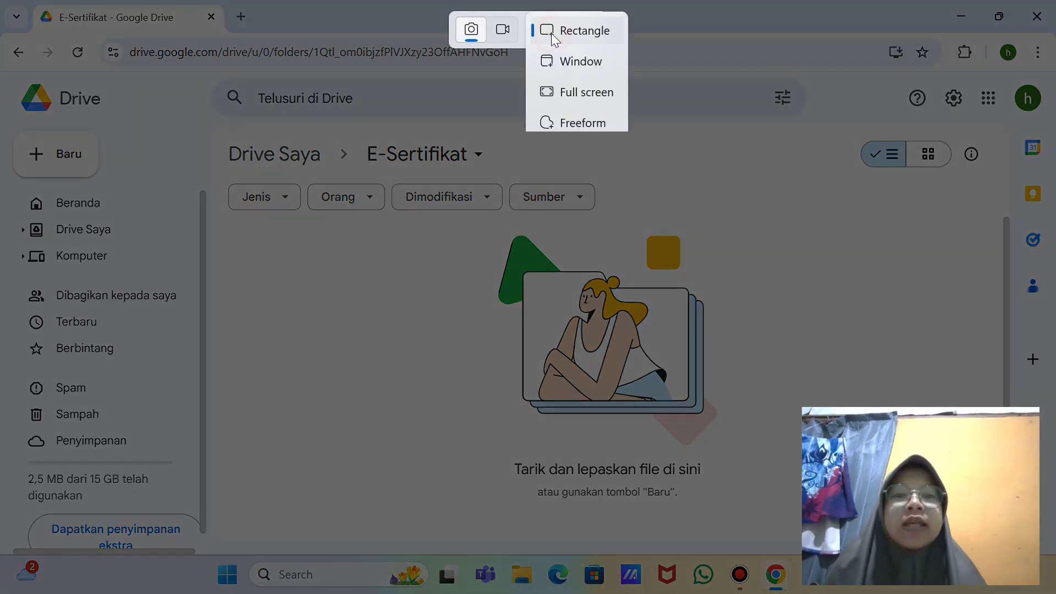
{"action": "left_click", "coordinate": [592, 100]}
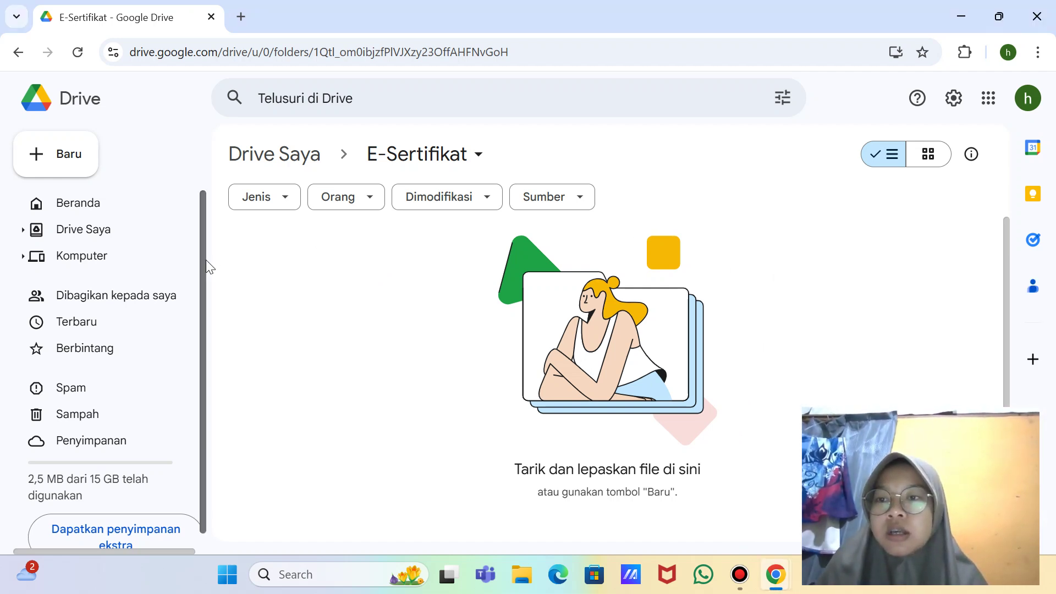
Step: Take a full-screen screenshot of the Baru > Google Slide submenu
{"action": "left_click", "coordinate": [35, 160]}
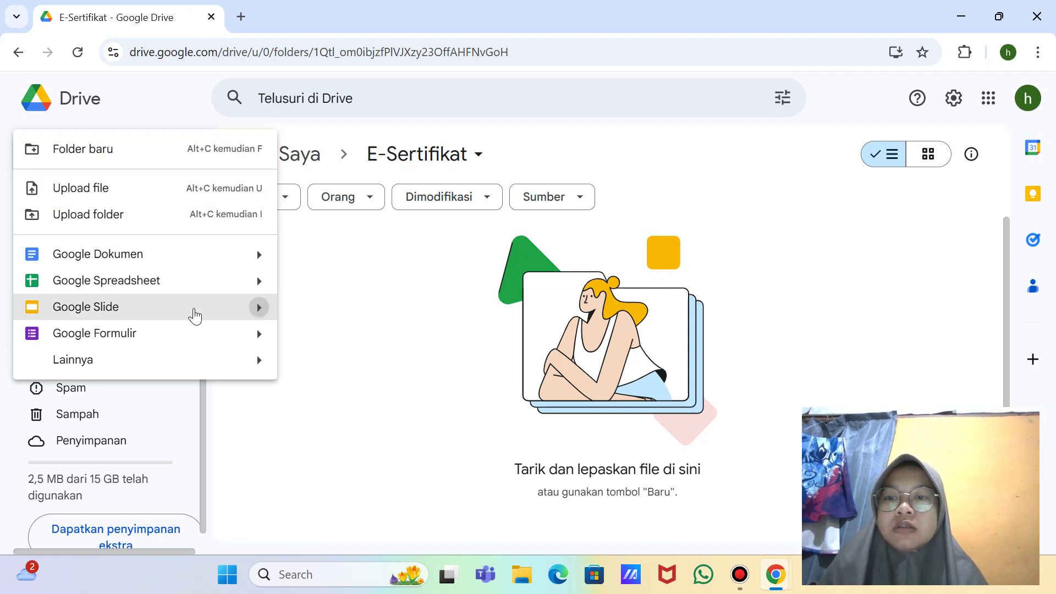
{"action": "mouse_move", "coordinate": [259, 306]}
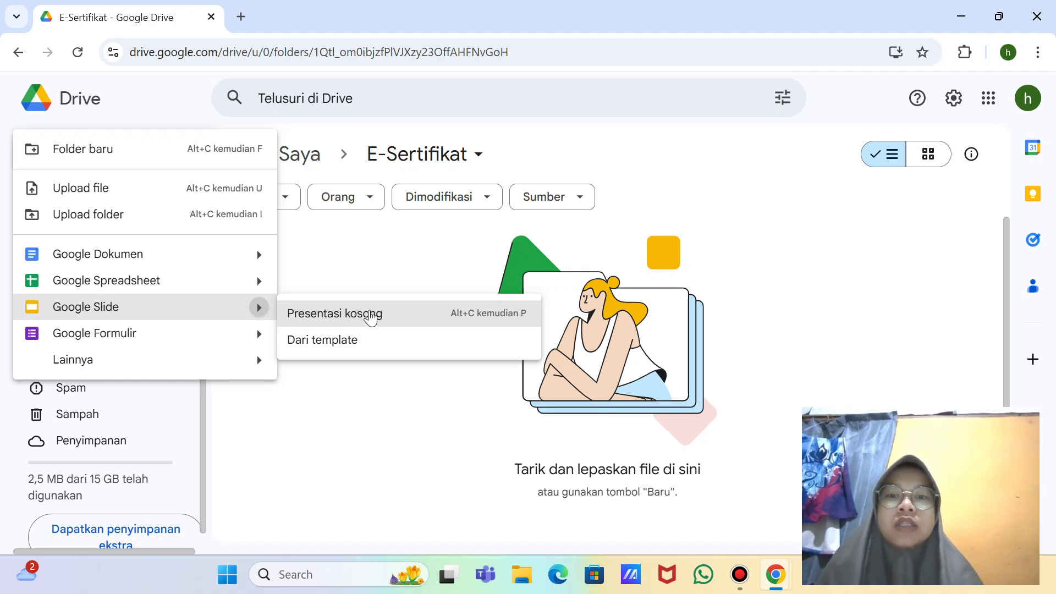
{"action": "key", "text": "super+shift+s"}
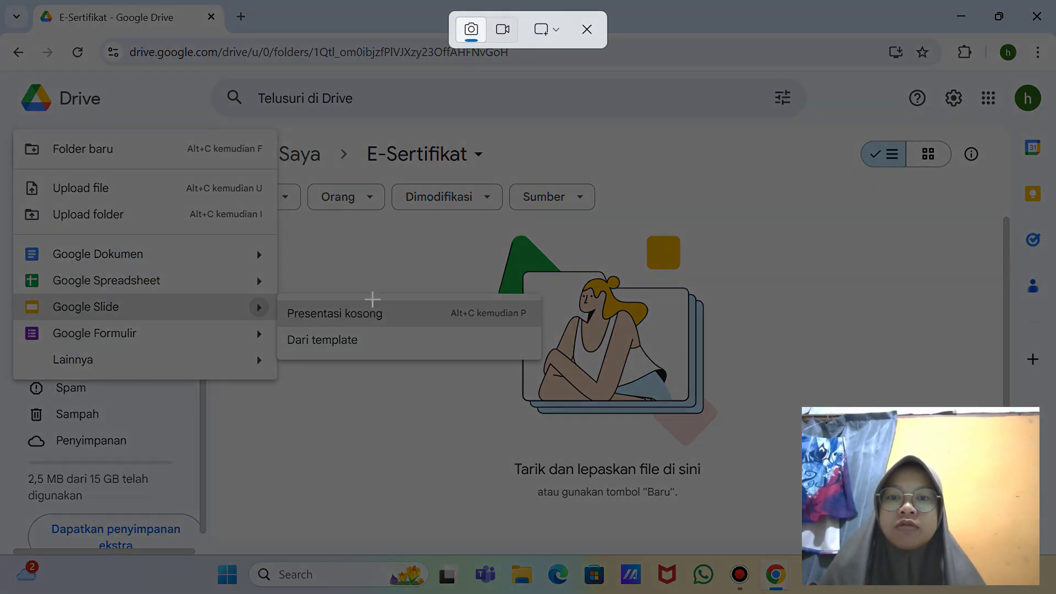
{"action": "left_click", "coordinate": [551, 30]}
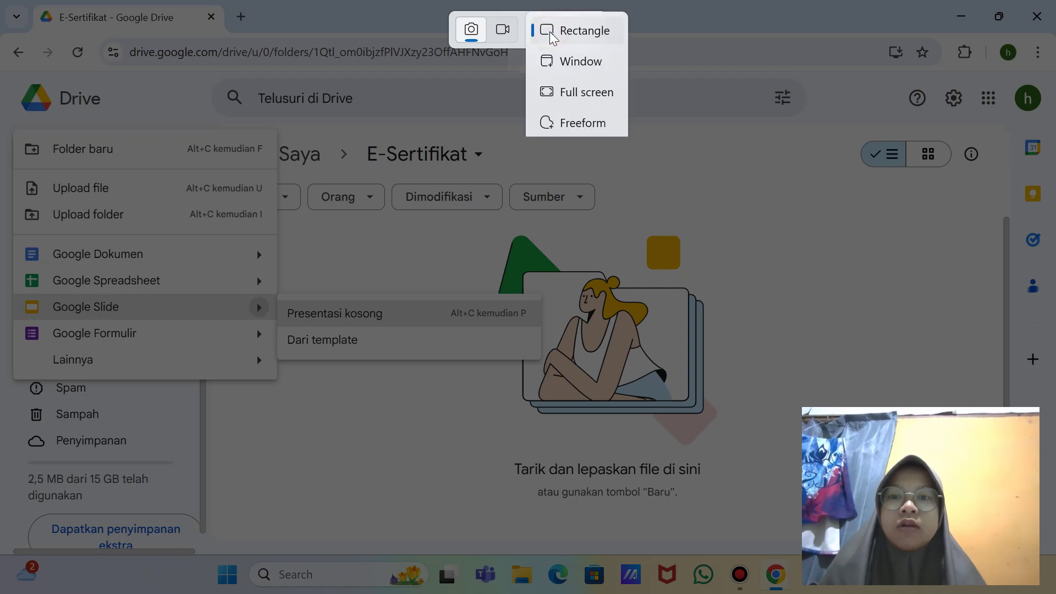
{"action": "left_click", "coordinate": [587, 98]}
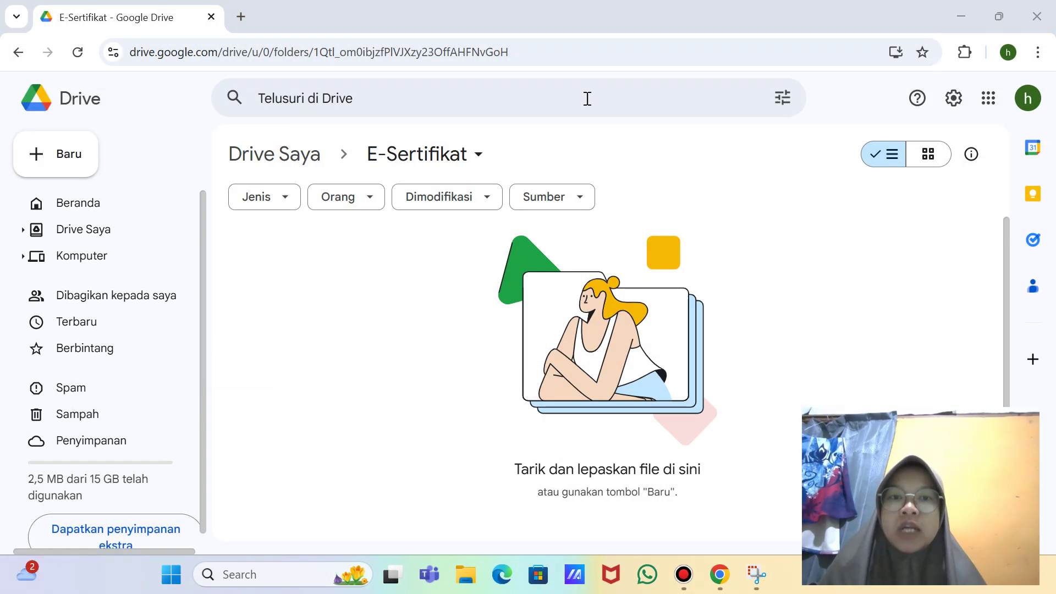
Step: Create a blank presentation (Presentasi kosong) inside the E-Sertifikat folder
{"action": "left_click", "coordinate": [39, 155]}
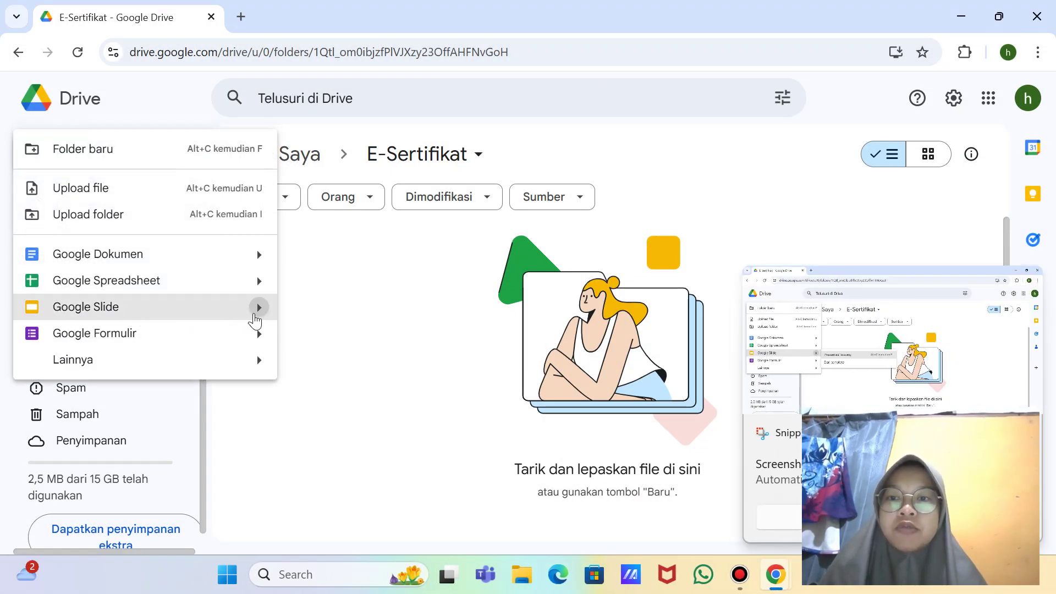
{"action": "mouse_move", "coordinate": [262, 313]}
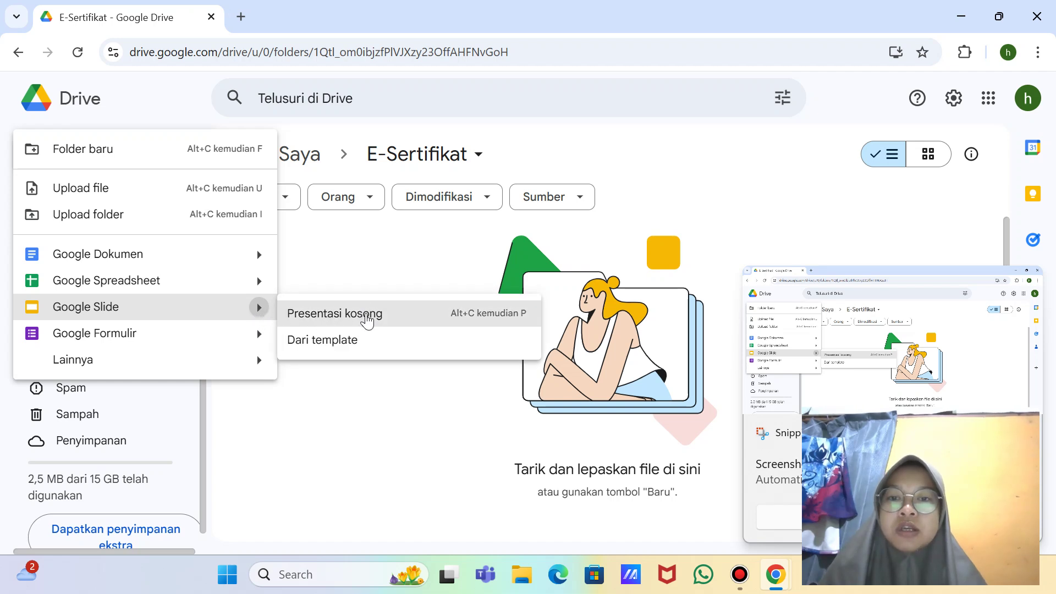
{"action": "left_click", "coordinate": [366, 316]}
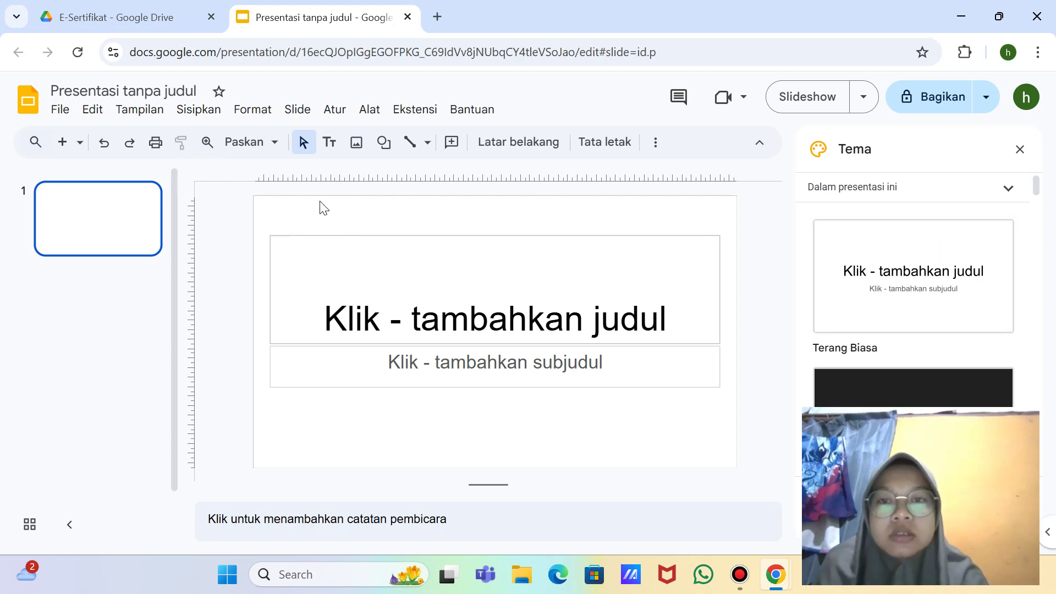
{"action": "key", "text": "super+shift+s"}
{"action": "left_click", "coordinate": [544, 29]}
{"action": "left_click", "coordinate": [592, 98]}
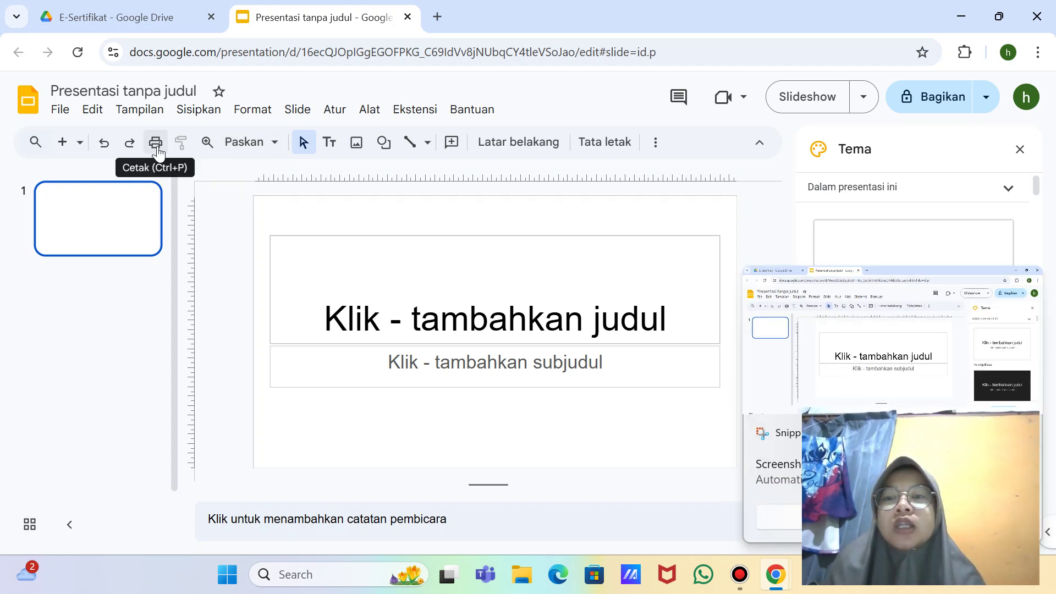
{"action": "left_click", "coordinate": [157, 148]}
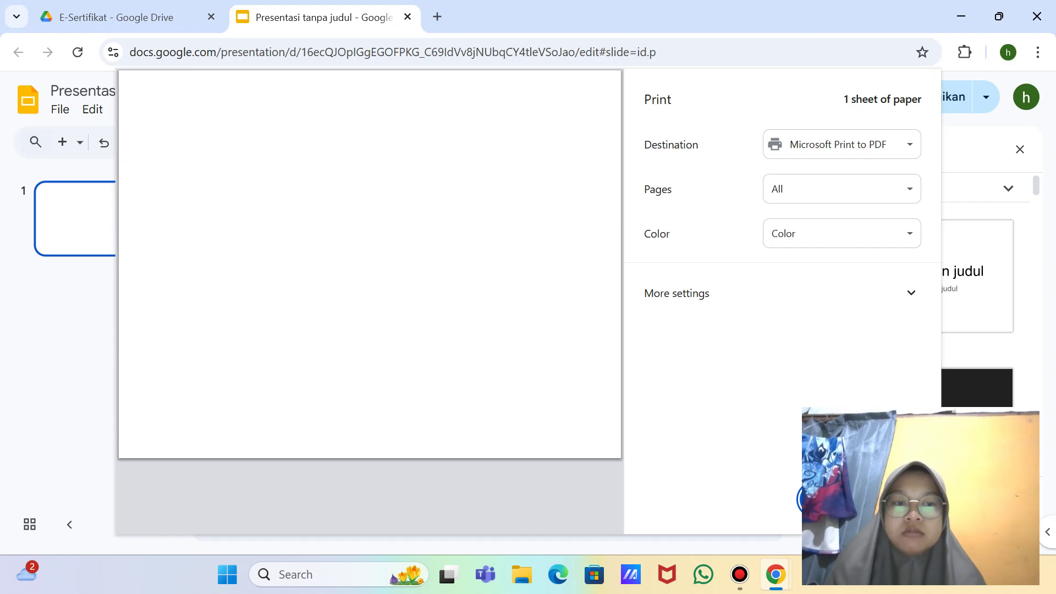
{"action": "left_click", "coordinate": [825, 498]}
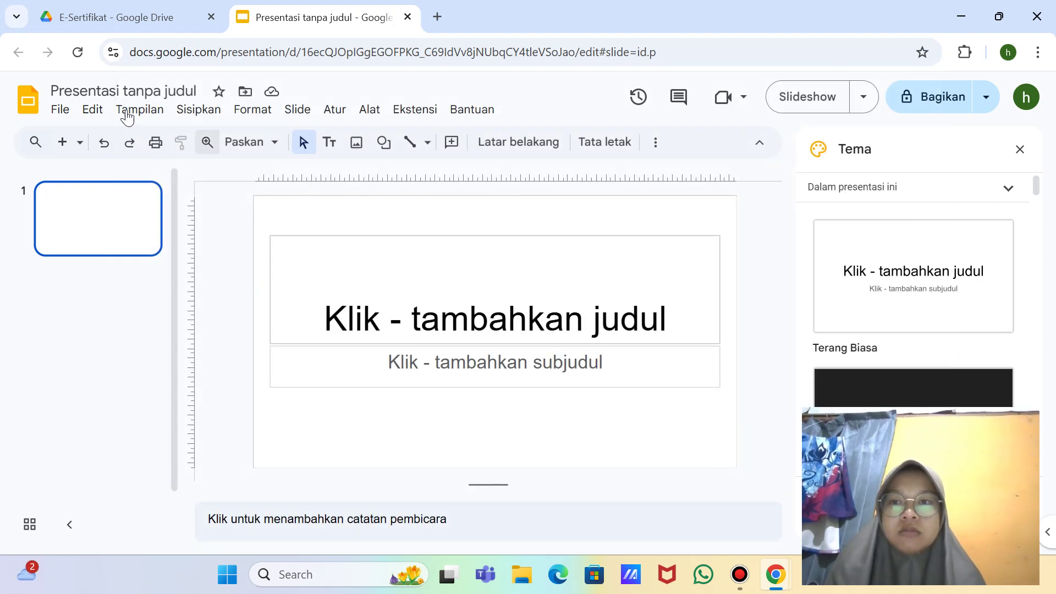
Step: Capture full-screen screenshots of the Insert menu and its image options
{"action": "left_click", "coordinate": [190, 113]}
{"action": "mouse_move", "coordinate": [403, 142]}
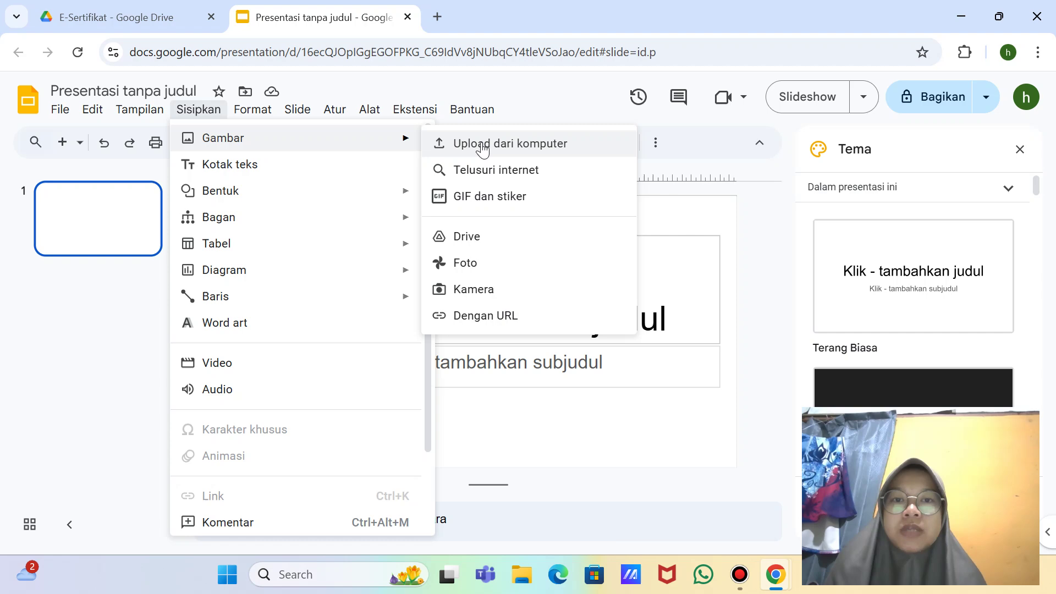
{"action": "key", "text": "shift+super+s"}
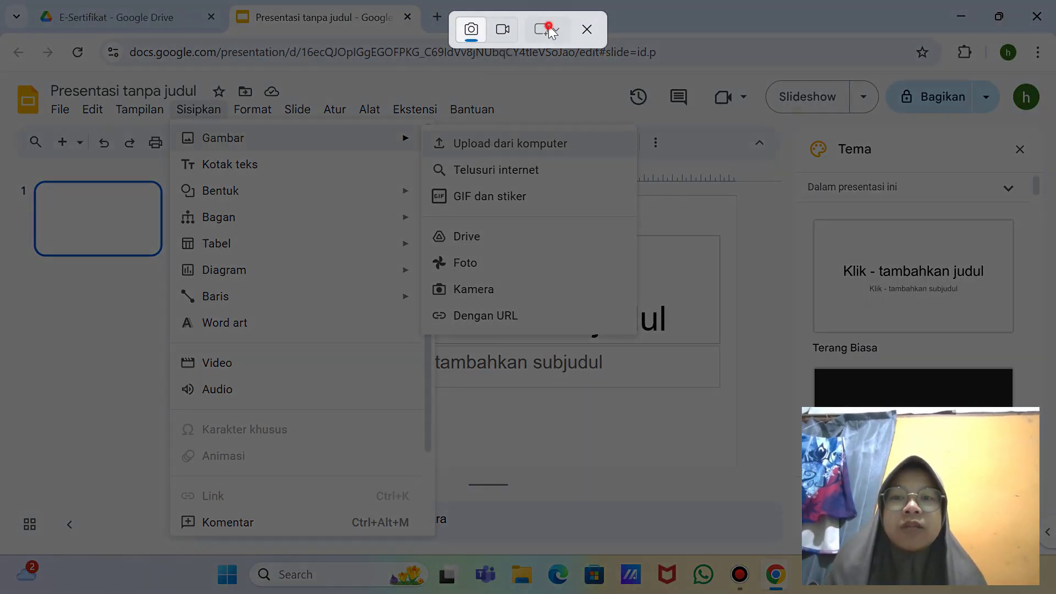
{"action": "left_click", "coordinate": [550, 30]}
{"action": "left_click", "coordinate": [582, 94]}
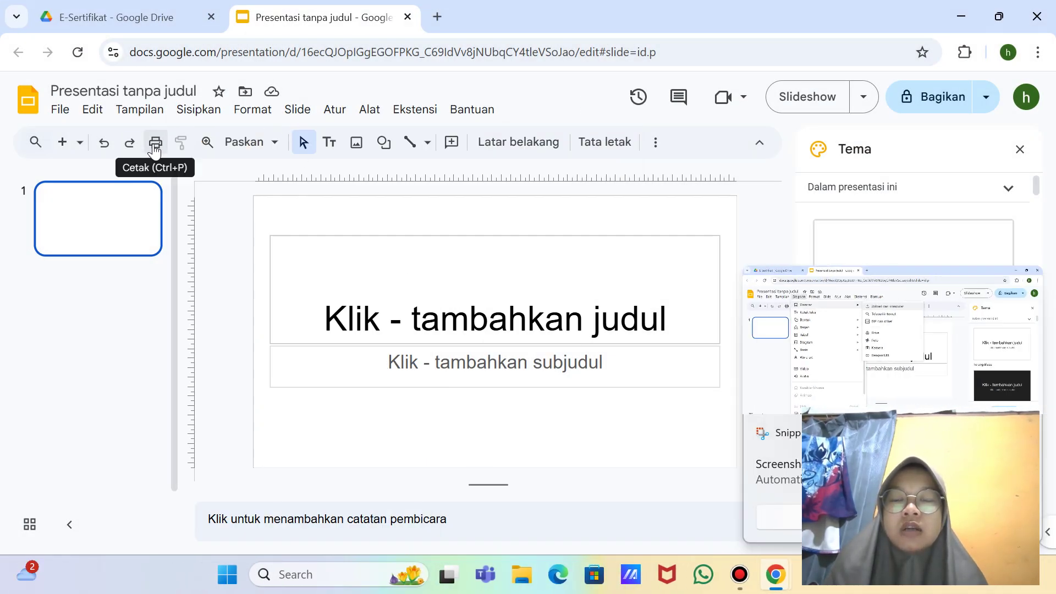
{"action": "left_click", "coordinate": [356, 145]}
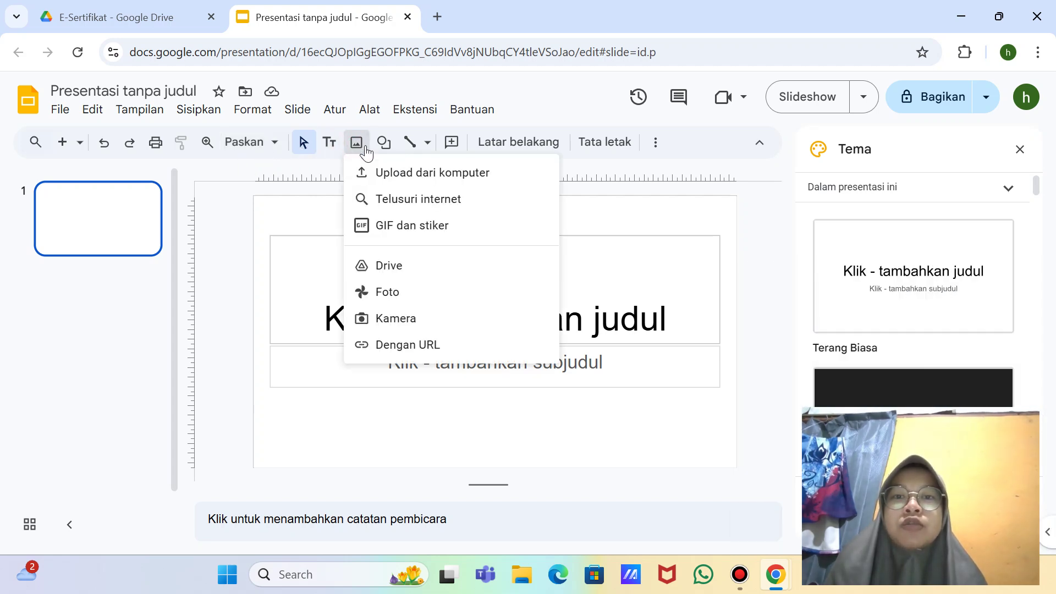
{"action": "key", "text": "super+shift+s"}
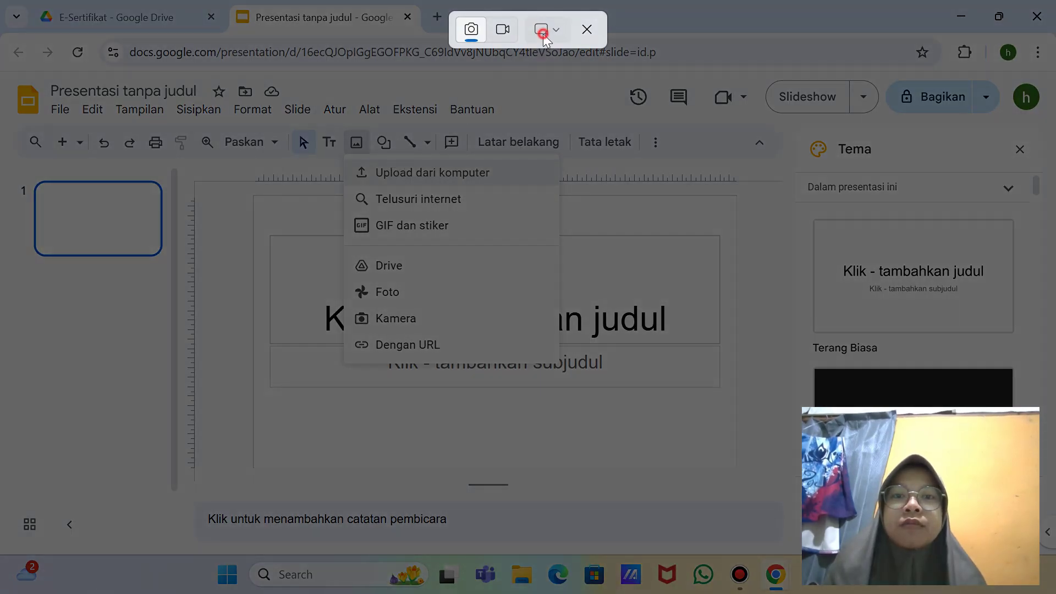
{"action": "left_click", "coordinate": [545, 33]}
{"action": "left_click", "coordinate": [584, 94]}
Step: Upload the 'sertifikat' image from the computer onto the slide
{"action": "left_click", "coordinate": [364, 150]}
{"action": "left_click", "coordinate": [440, 181]}
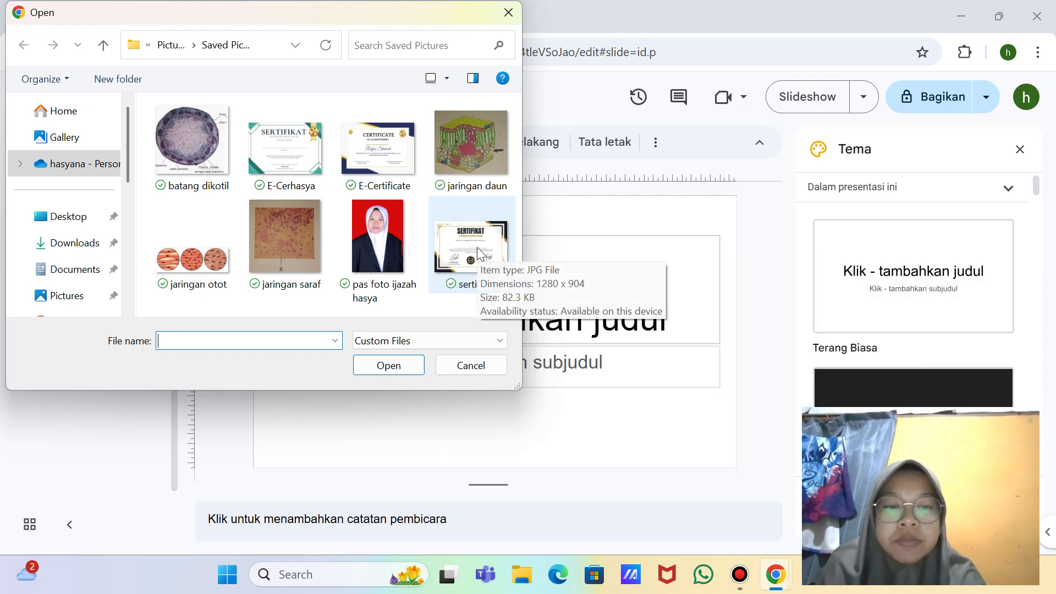
{"action": "key", "text": "super+shift+s"}
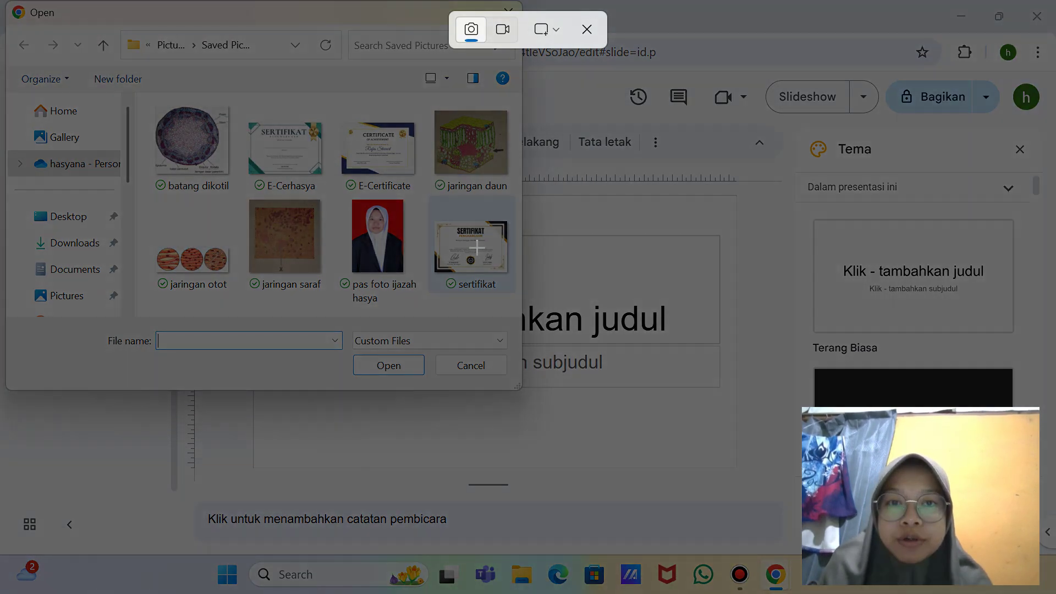
{"action": "left_click", "coordinate": [546, 29]}
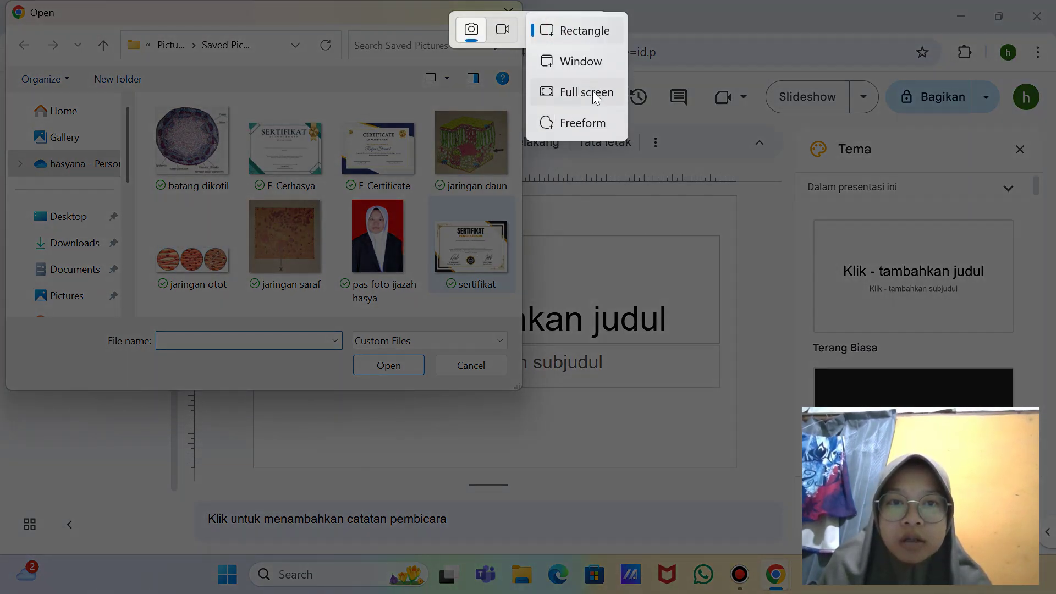
{"action": "left_click", "coordinate": [586, 92]}
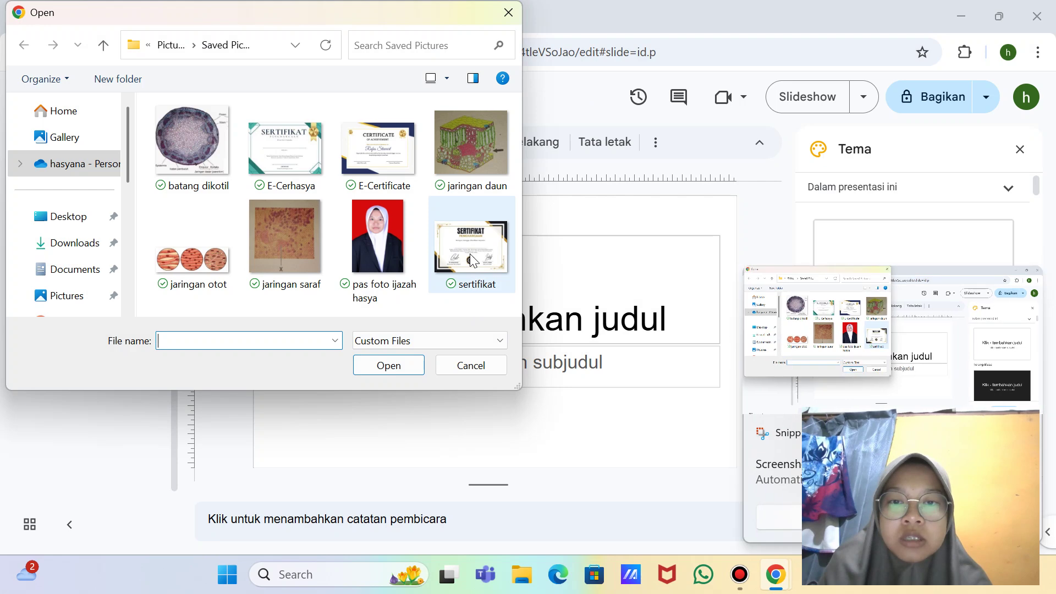
{"action": "left_click", "coordinate": [472, 260]}
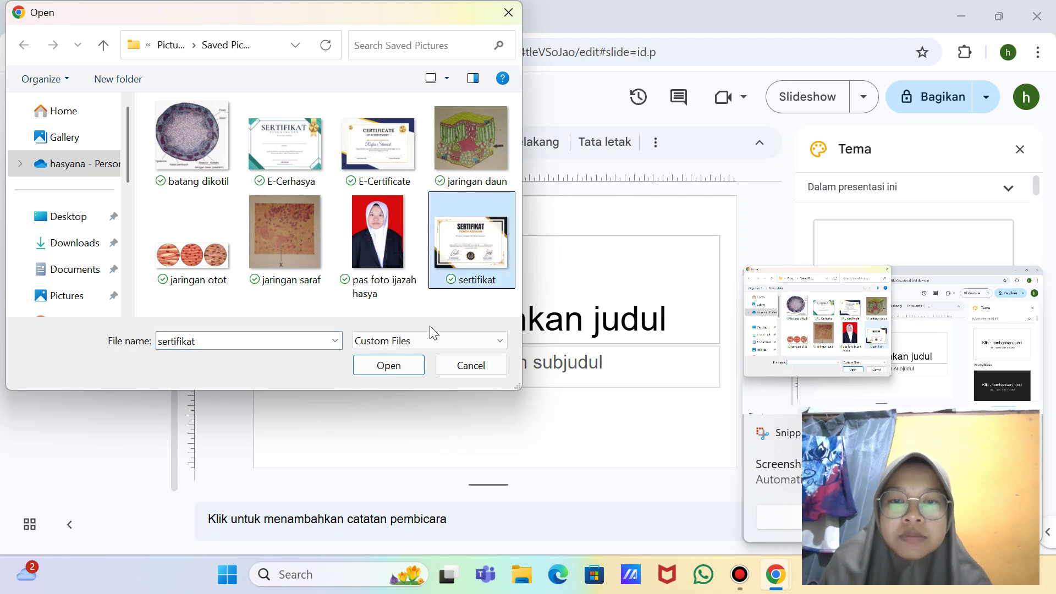
{"action": "left_click", "coordinate": [398, 371]}
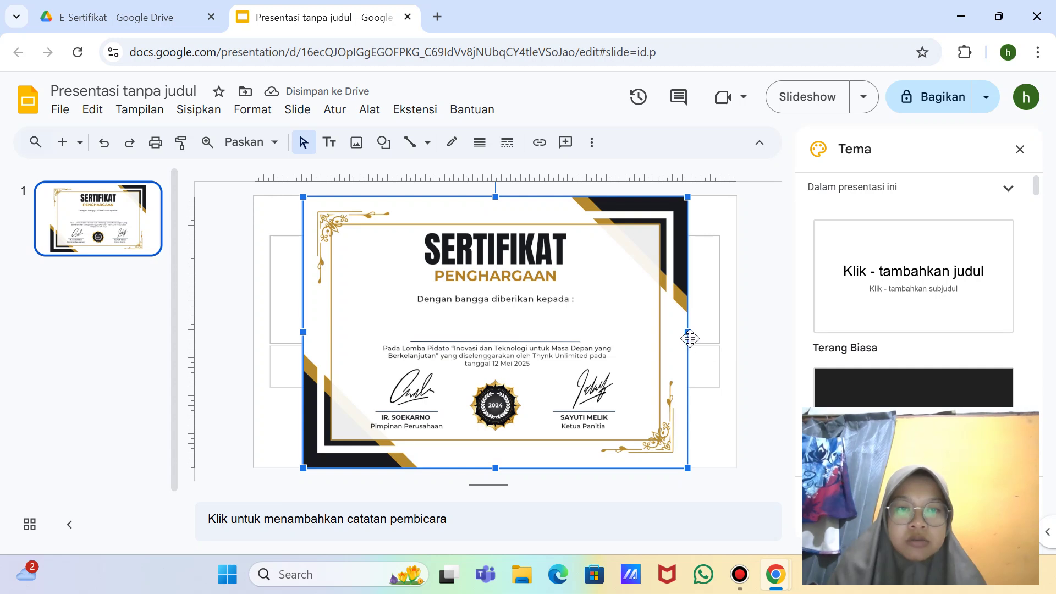
Step: Stretch the certificate image out to both slide edges and take a full-screen screenshot
{"action": "left_click_drag", "start_coordinate": [688, 331], "coordinate": [736, 332]}
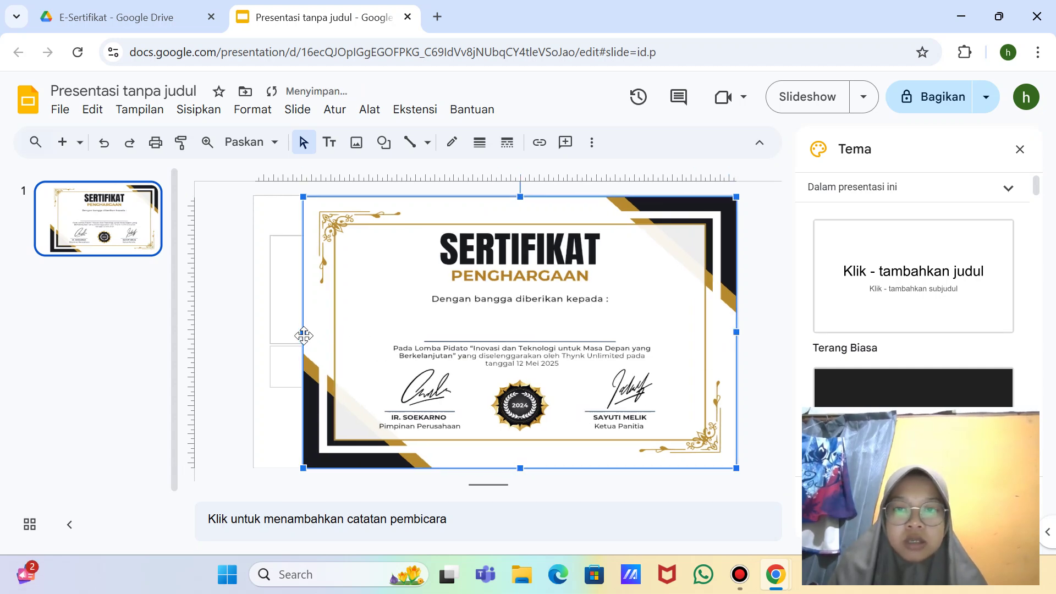
{"action": "left_click_drag", "start_coordinate": [302, 334], "coordinate": [253, 335]}
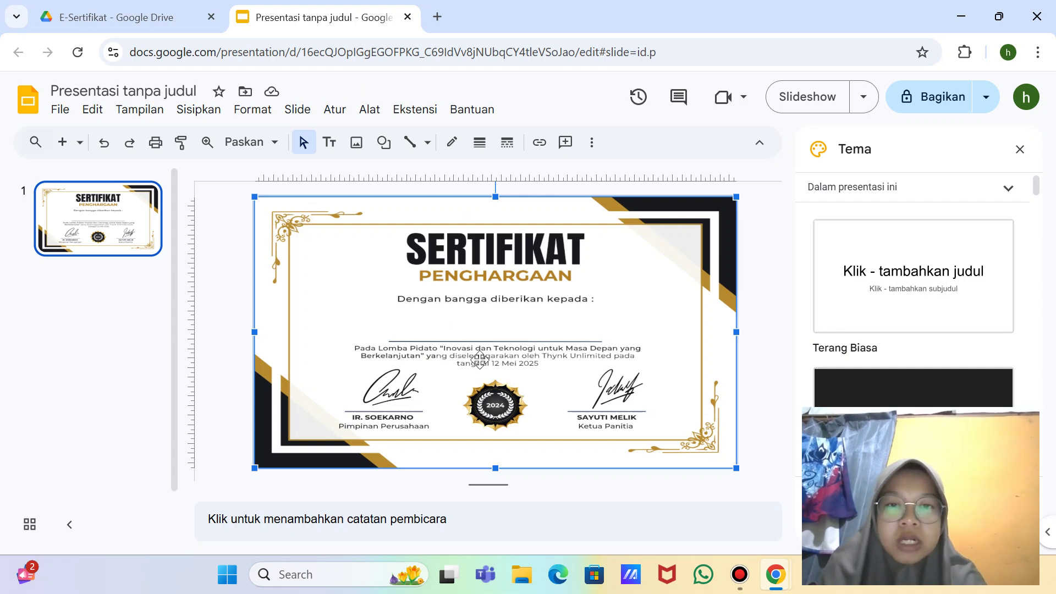
{"action": "key", "text": "super+shift+s"}
{"action": "left_click", "coordinate": [548, 29]}
{"action": "left_click", "coordinate": [570, 91]}
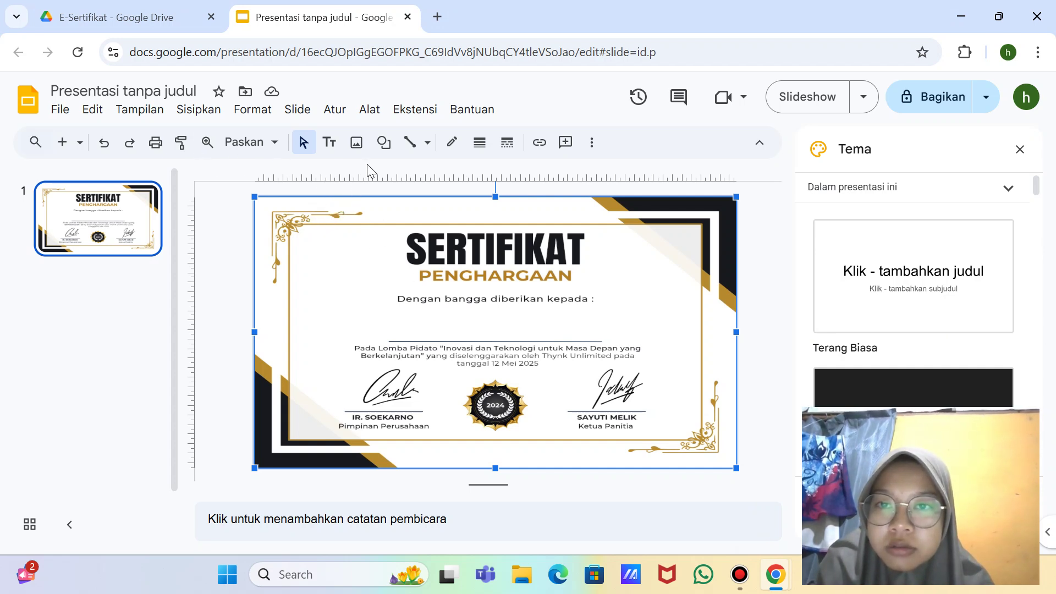
Step: Toggle the extra image editing options and capture another full-screen screenshot
{"action": "left_click", "coordinate": [592, 143]}
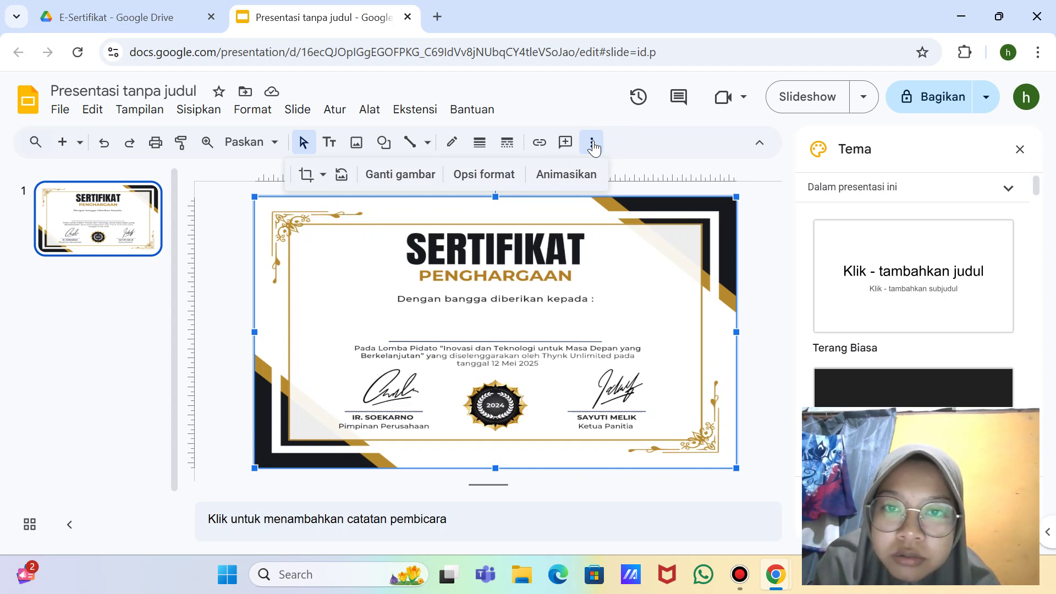
{"action": "left_click", "coordinate": [593, 145]}
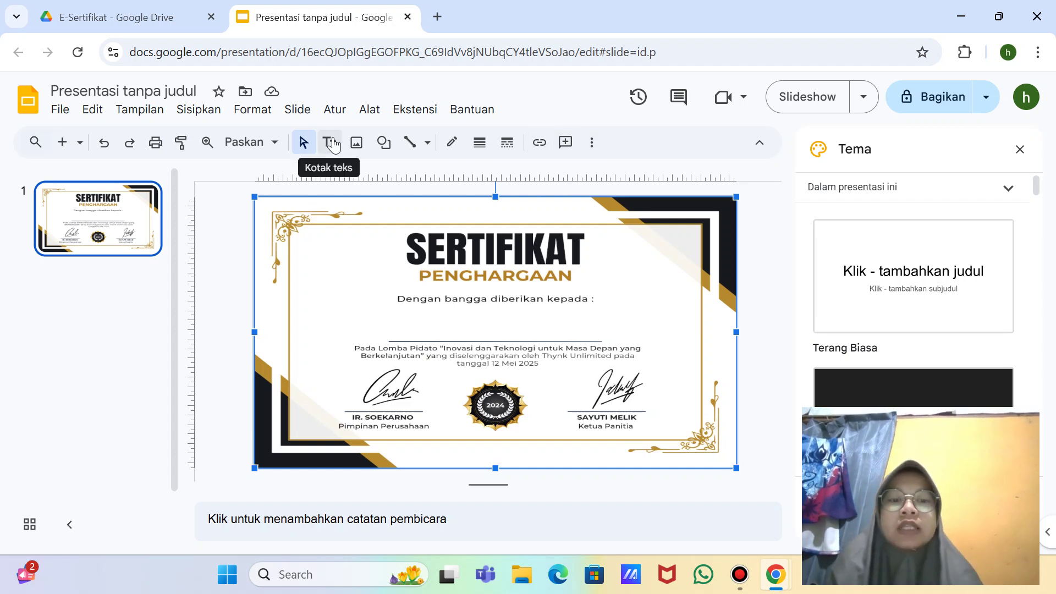
{"action": "key", "text": "super+shift+s"}
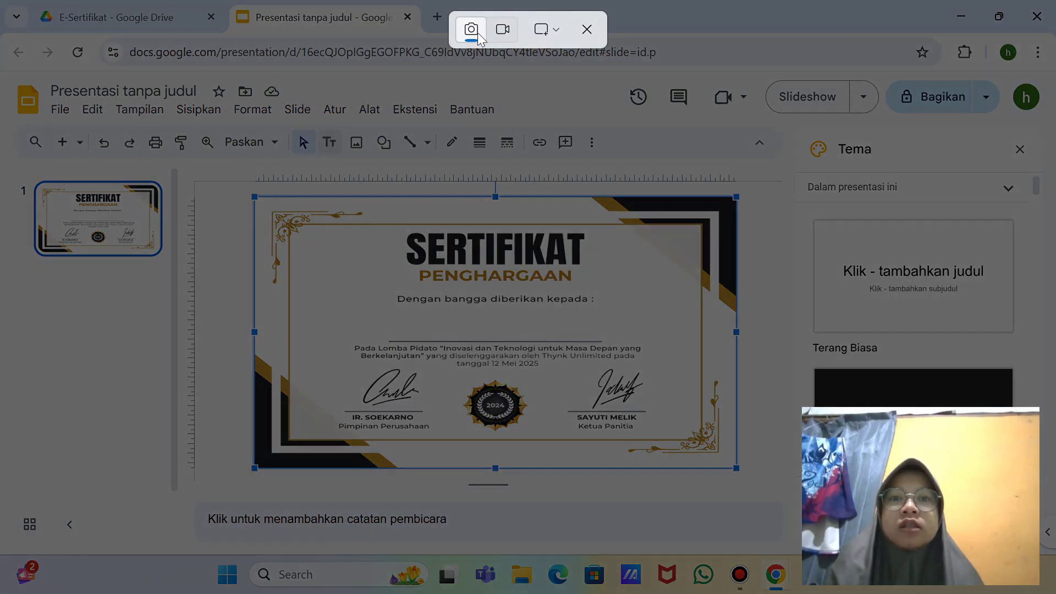
{"action": "left_click", "coordinate": [550, 29]}
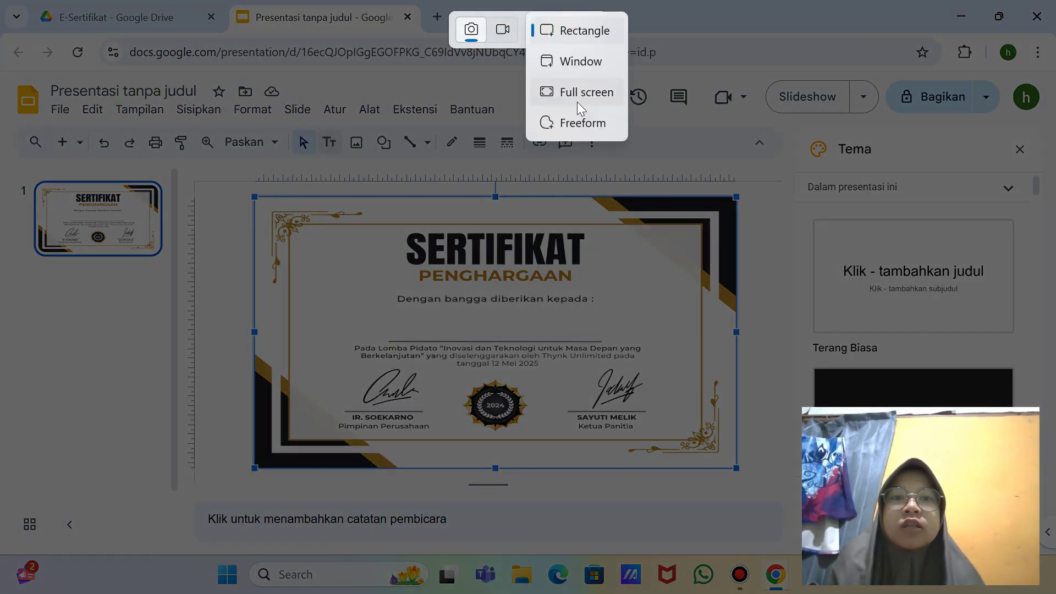
{"action": "left_click", "coordinate": [577, 93]}
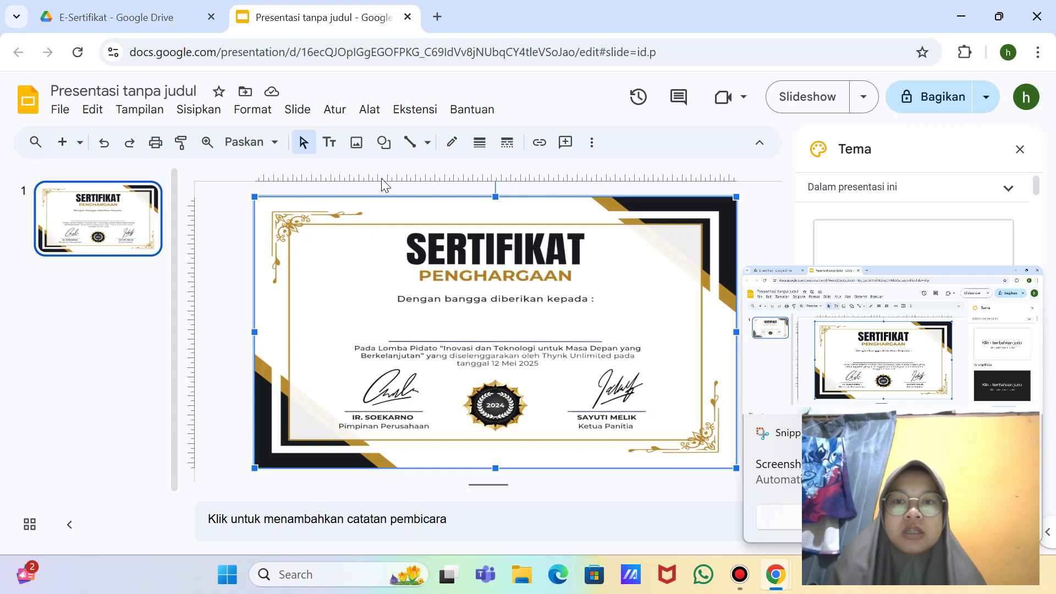
{"action": "left_click", "coordinate": [330, 143]}
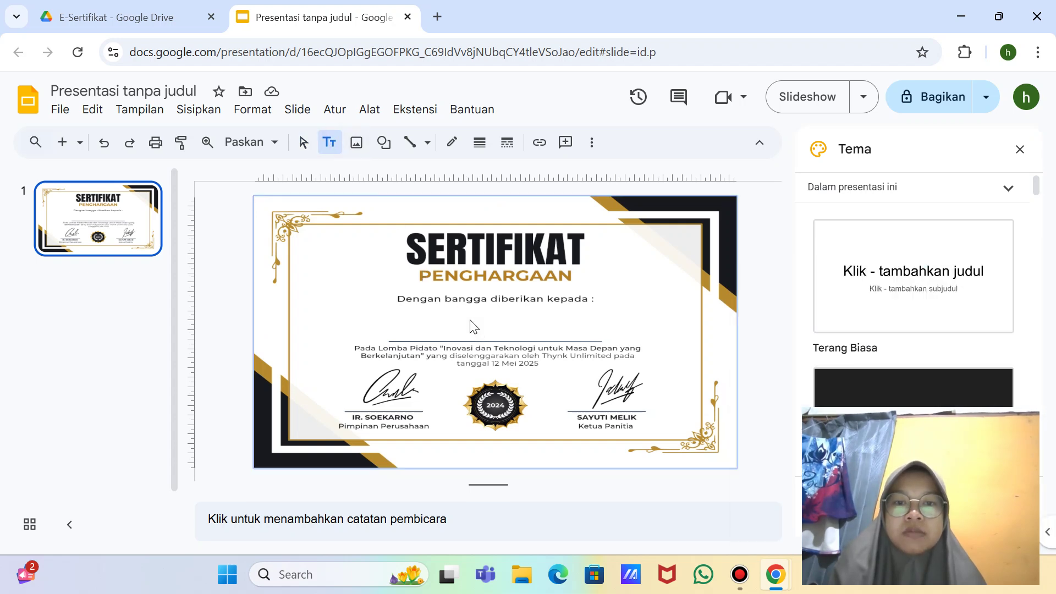
Step: Draw a text box on the name line reading <<NAMA LENGKAP>> and screenshot it
{"action": "left_click_drag", "start_coordinate": [470, 319], "coordinate": [736, 344]}
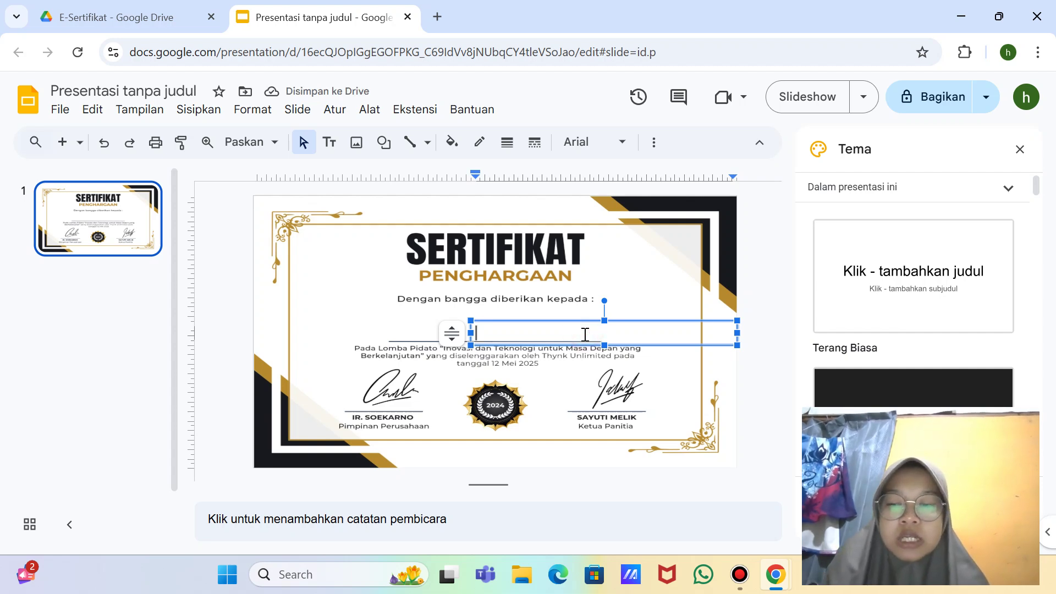
{"action": "type", "text": "<"}
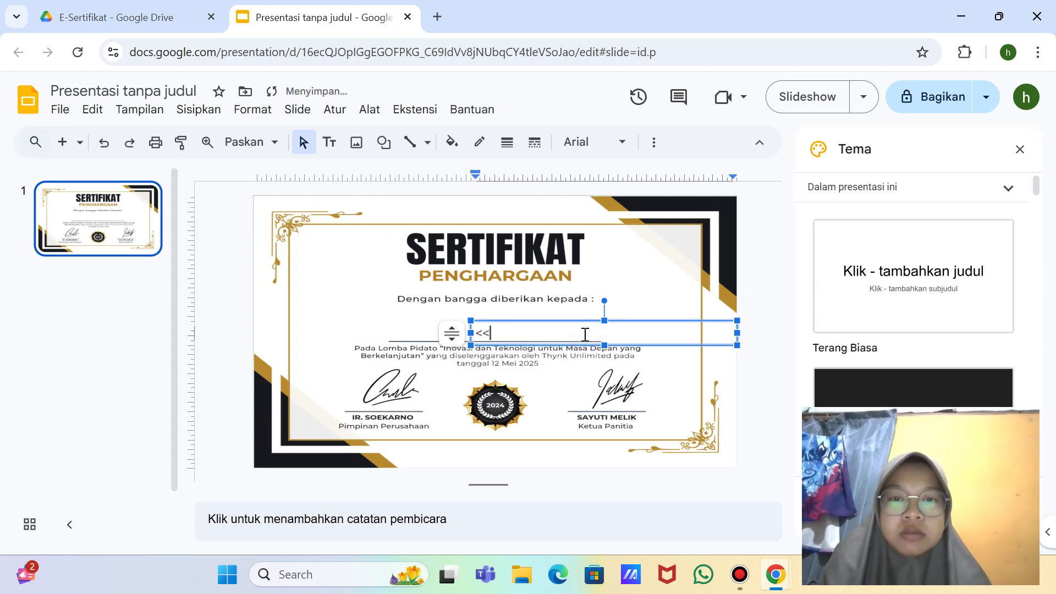
{"action": "type", "text": "<"}
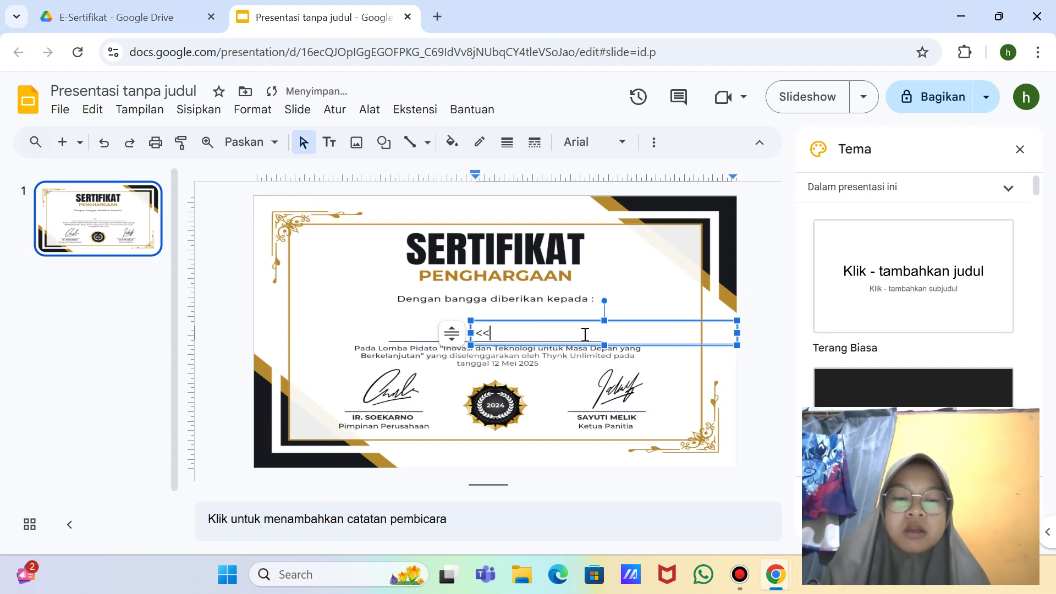
{"action": "type", "text": "NAMA LENGKAP>>"}
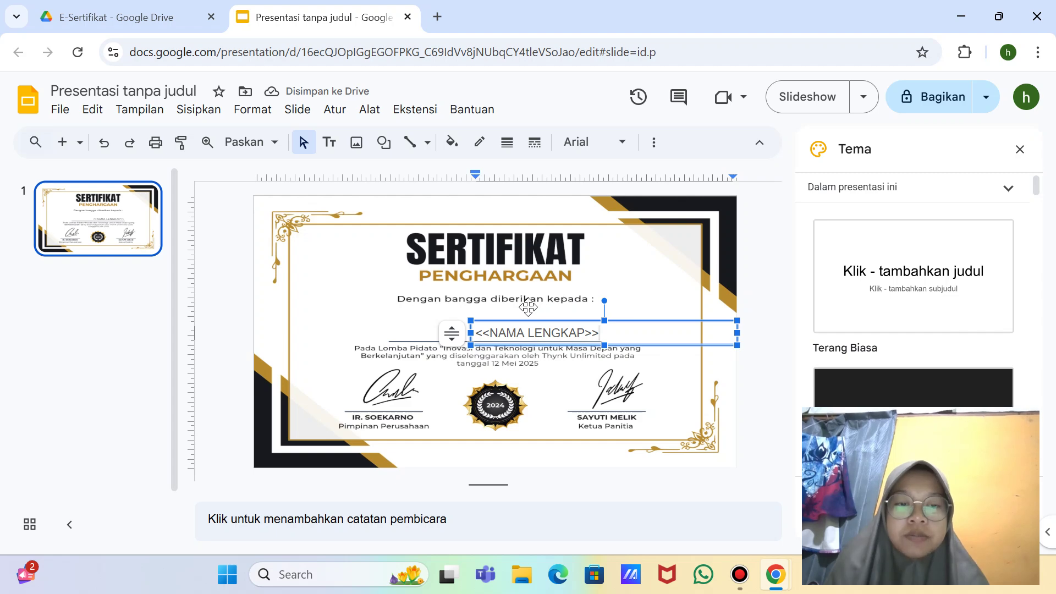
{"action": "key", "text": "super+shift+s"}
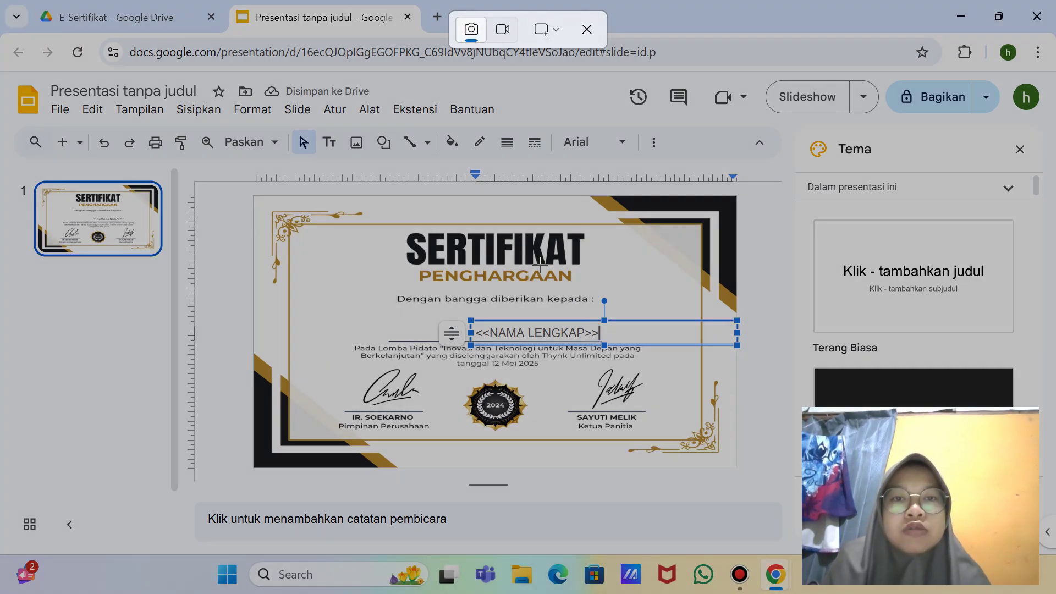
{"action": "left_click", "coordinate": [559, 39]}
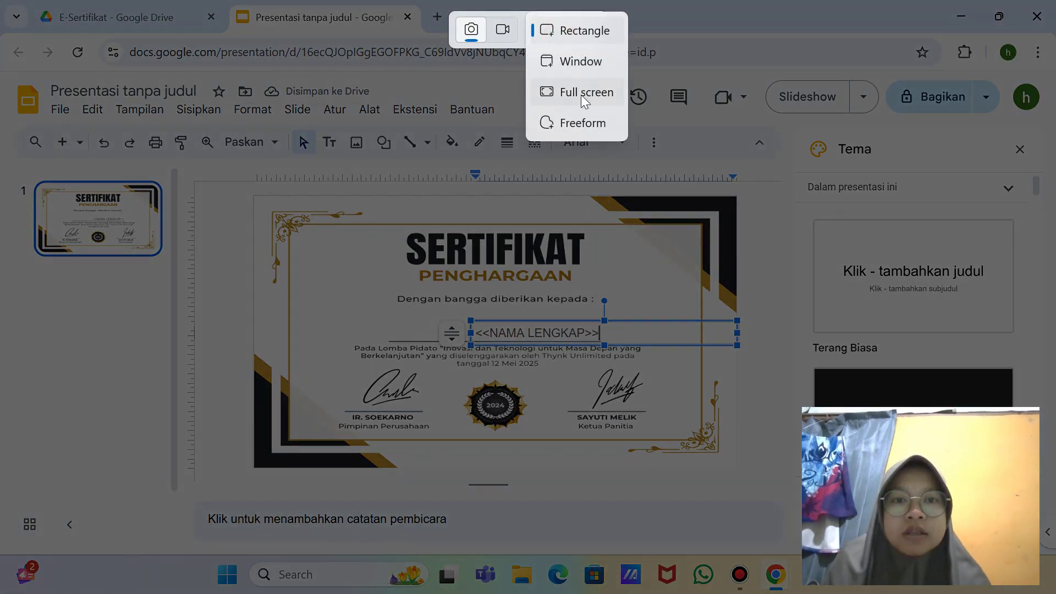
{"action": "left_click", "coordinate": [580, 90]}
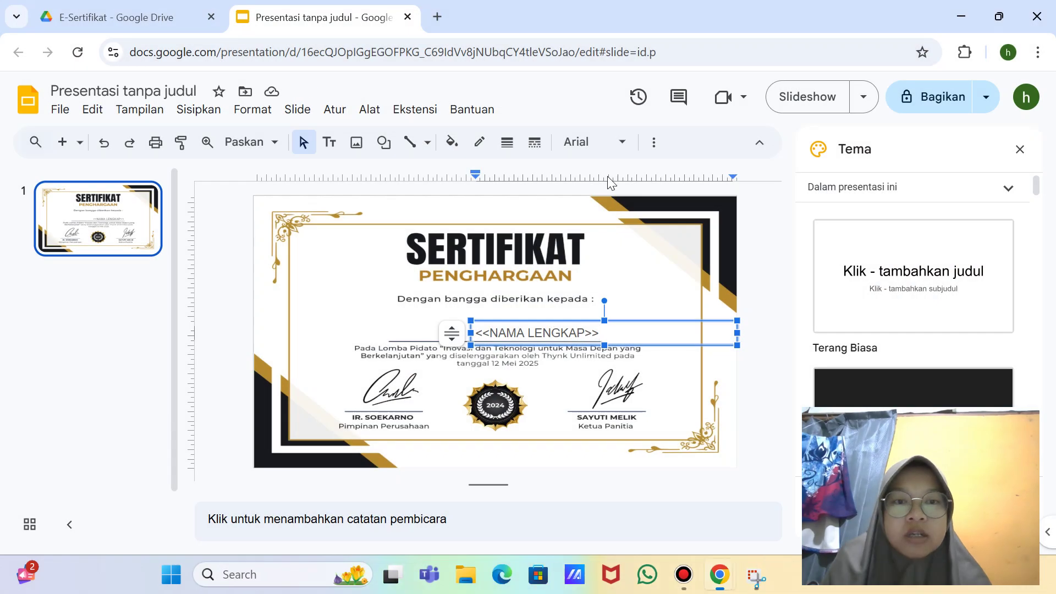
Step: Centre-align the <<NAMA LENGKAP>> text via More > Align, screenshotting the options
{"action": "left_click", "coordinate": [655, 145]}
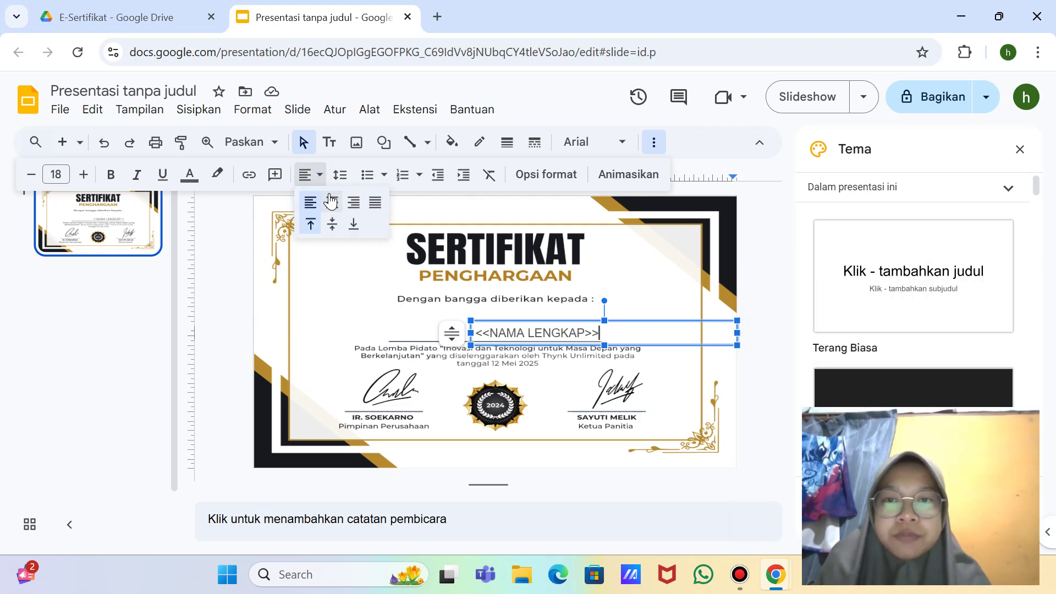
{"action": "key", "text": "super+shift+s"}
{"action": "left_click", "coordinate": [550, 27]}
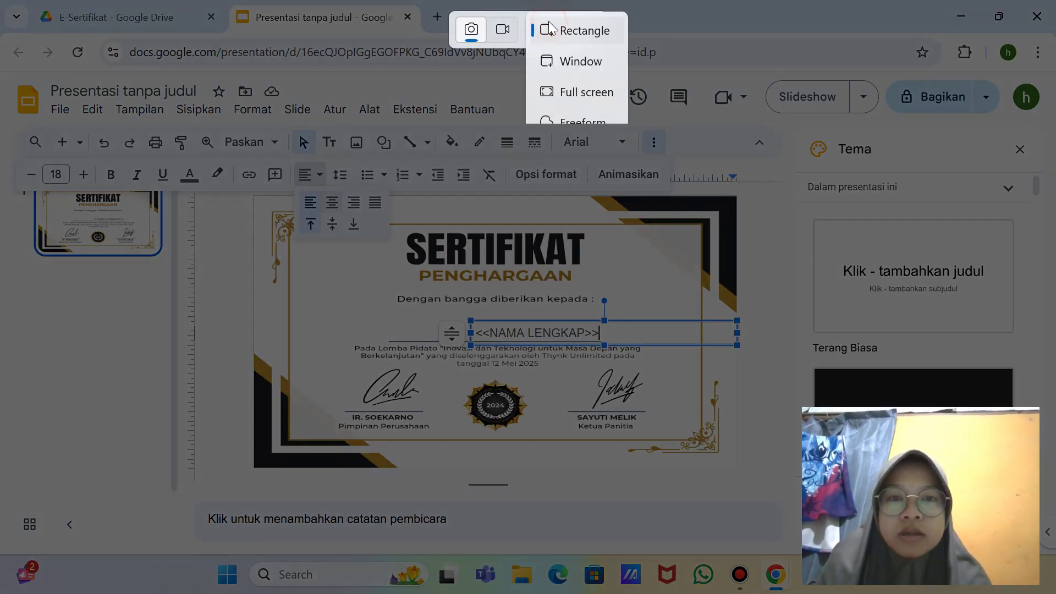
{"action": "left_click", "coordinate": [586, 94]}
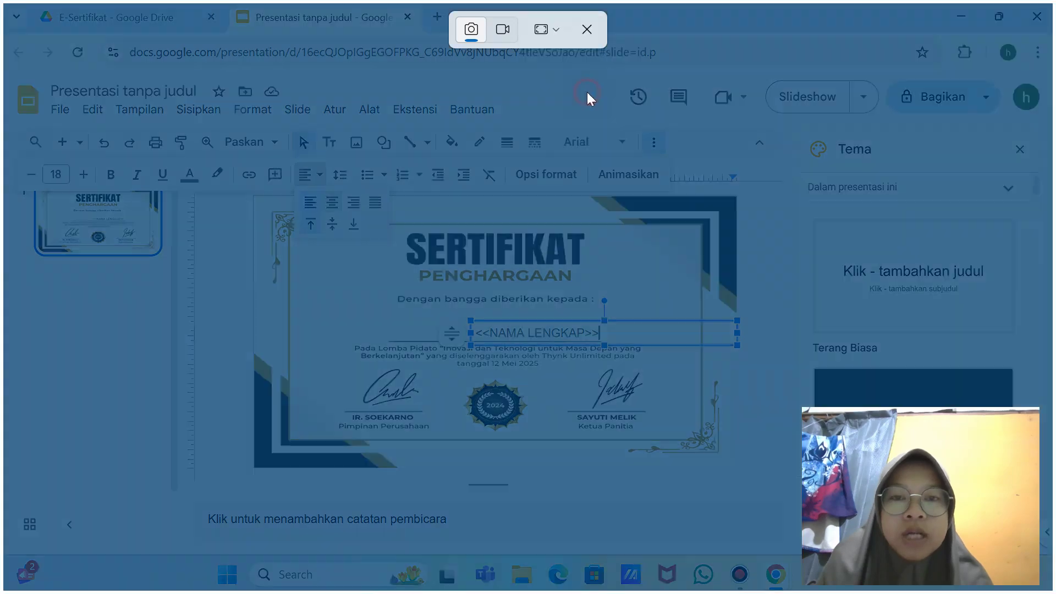
{"action": "left_click", "coordinate": [318, 176]}
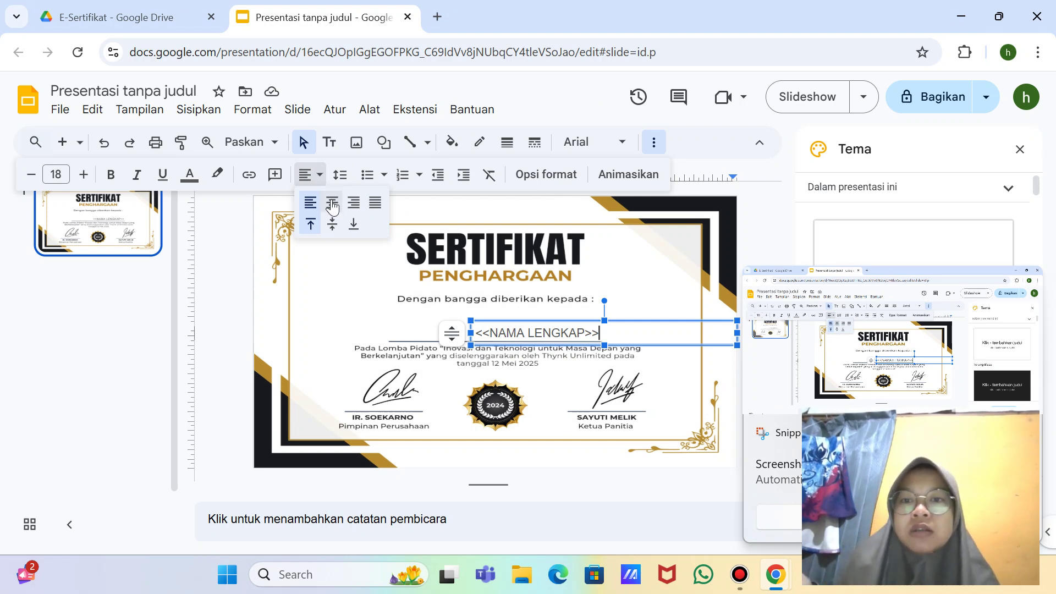
{"action": "left_click", "coordinate": [333, 203]}
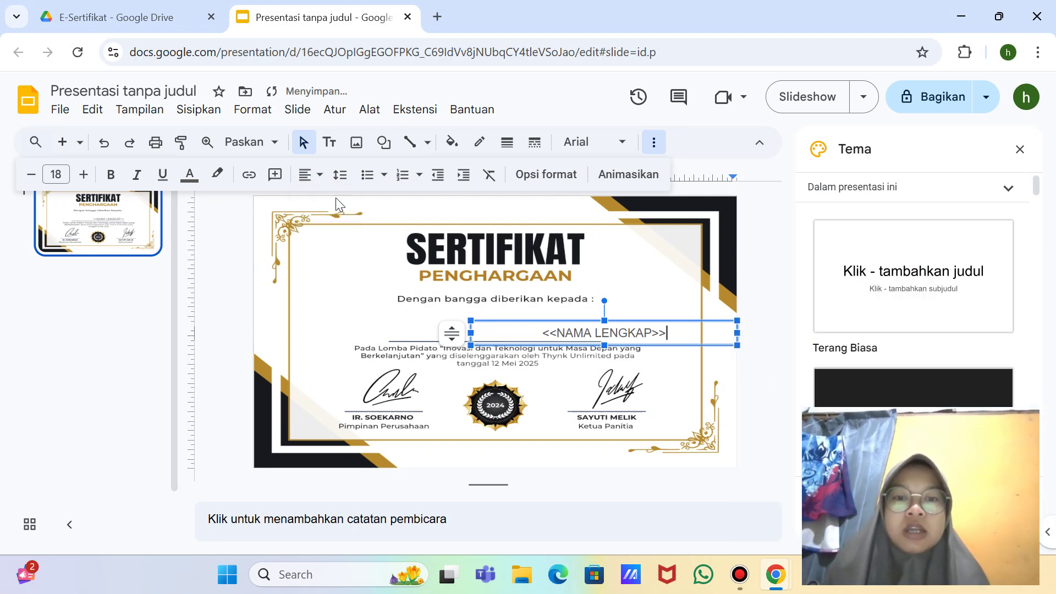
Step: Drag the <<NAMA LENGKAP>> box left onto the slide's centre line and screenshot it
{"action": "left_click", "coordinate": [540, 322]}
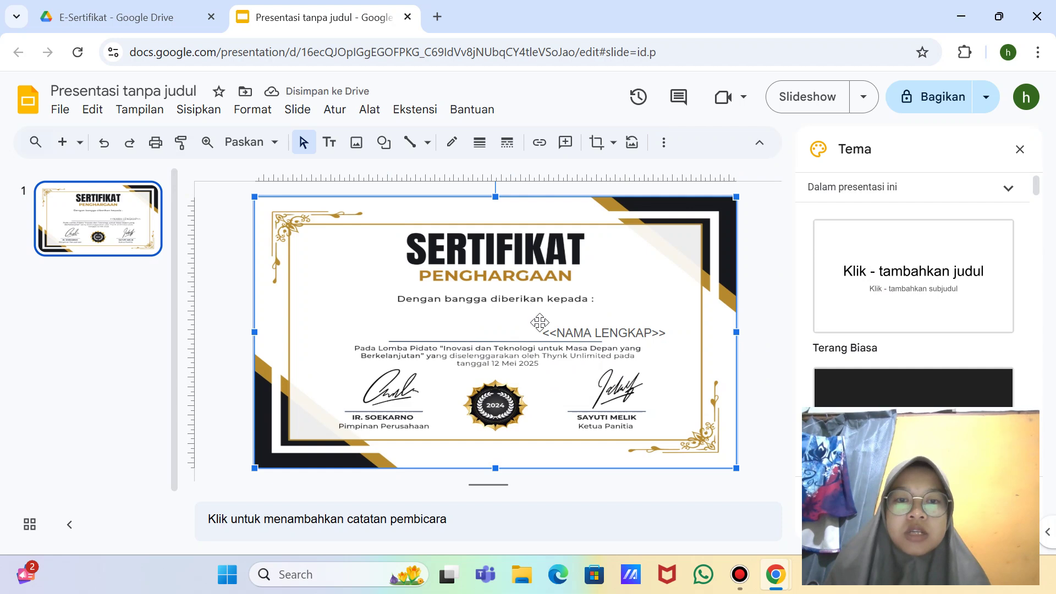
{"action": "left_click", "coordinate": [567, 329]}
{"action": "left_click_drag", "start_coordinate": [542, 323], "coordinate": [439, 314]}
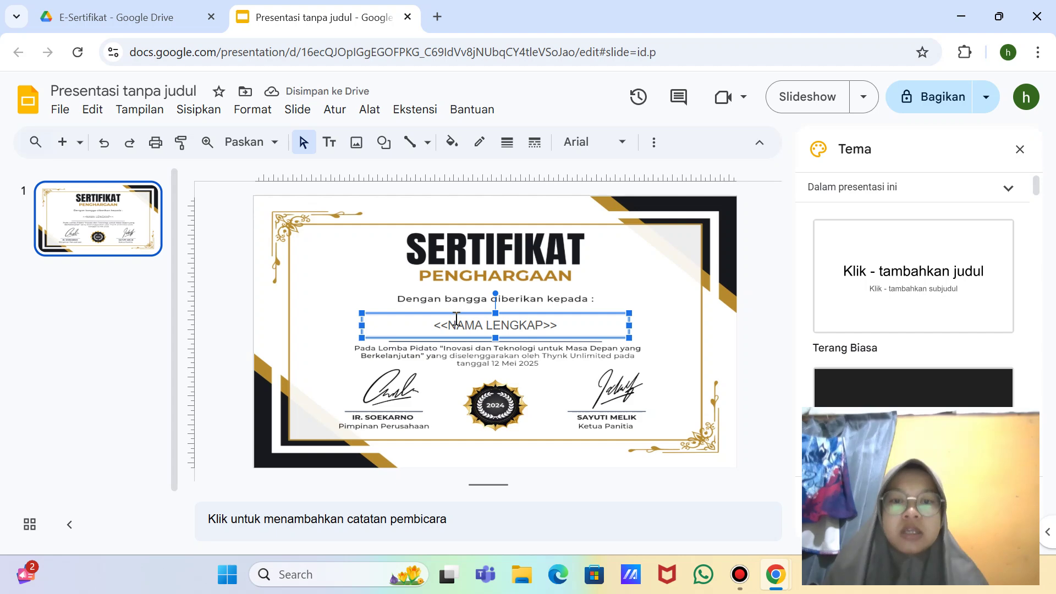
{"action": "key", "text": "super+shift+s"}
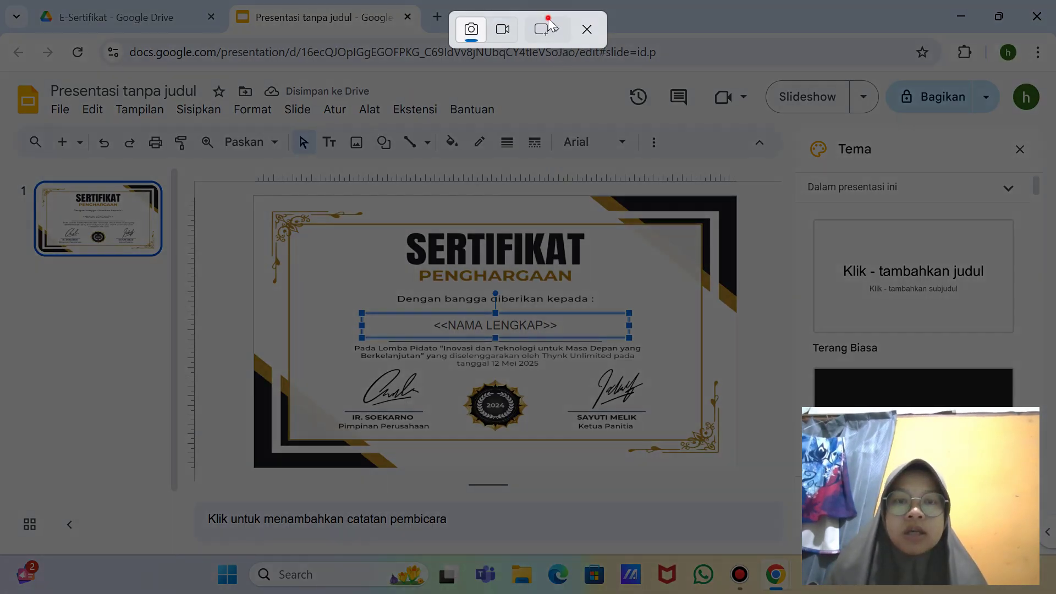
{"action": "left_click", "coordinate": [548, 18]}
{"action": "left_click", "coordinate": [578, 89]}
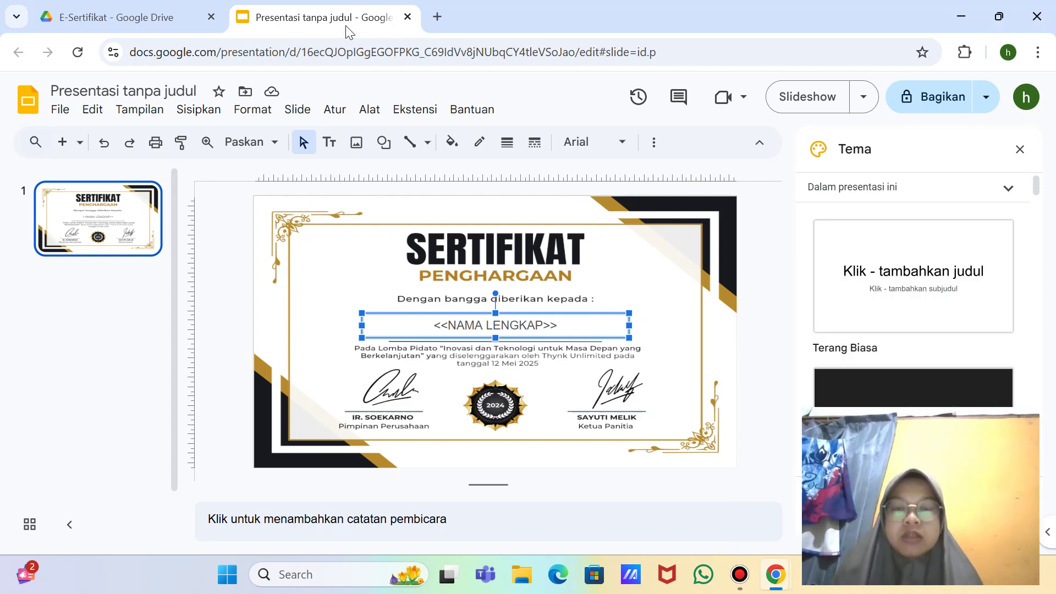
Step: Reload the E-Sertifikat Drive folder and take a full-screen screenshot
{"action": "left_click", "coordinate": [97, 22]}
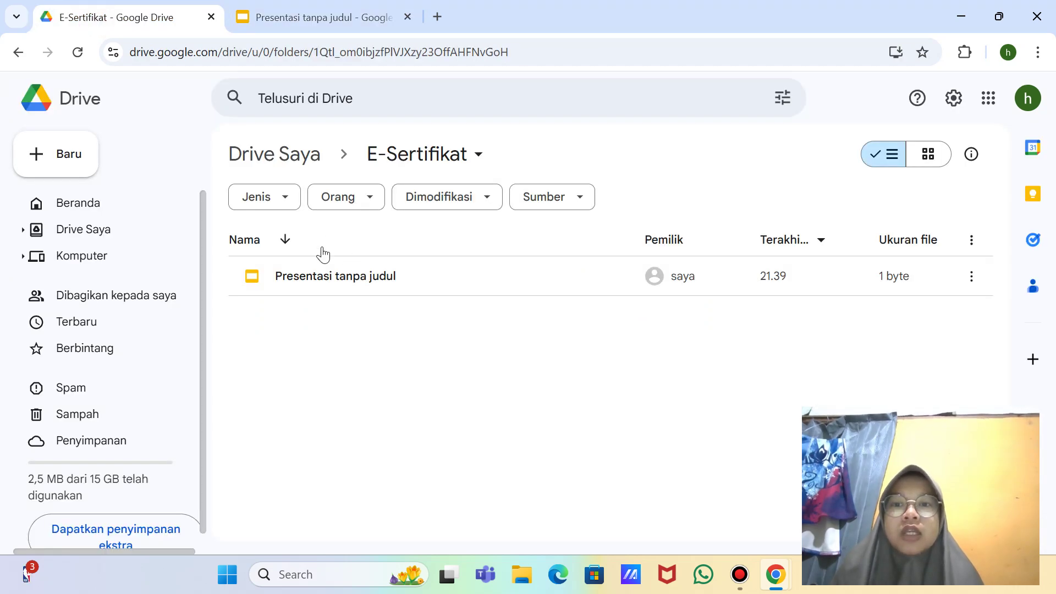
{"action": "left_click", "coordinate": [83, 51]}
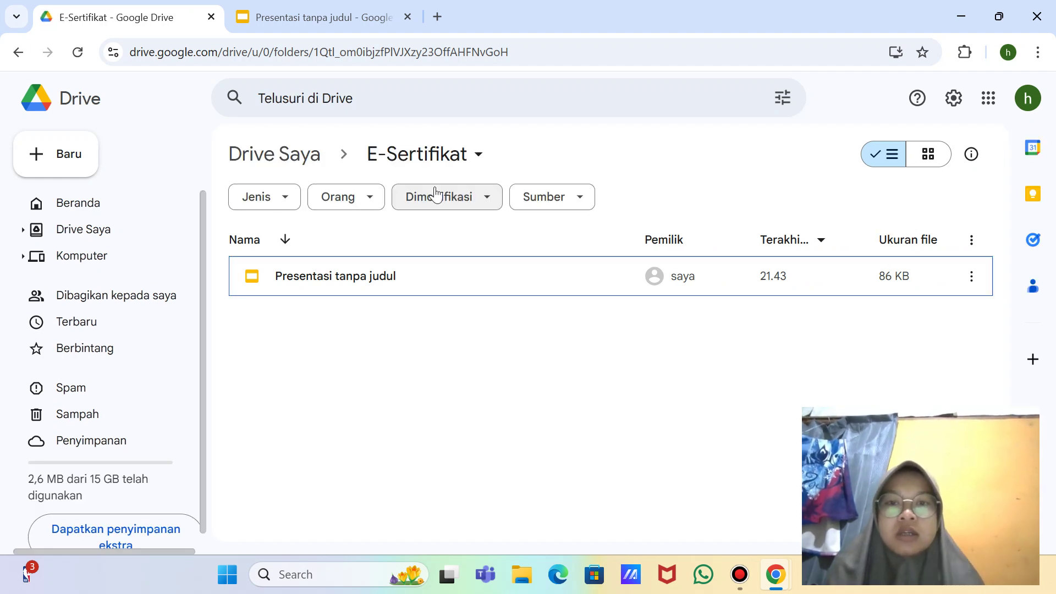
{"action": "key", "text": "super+shift+s"}
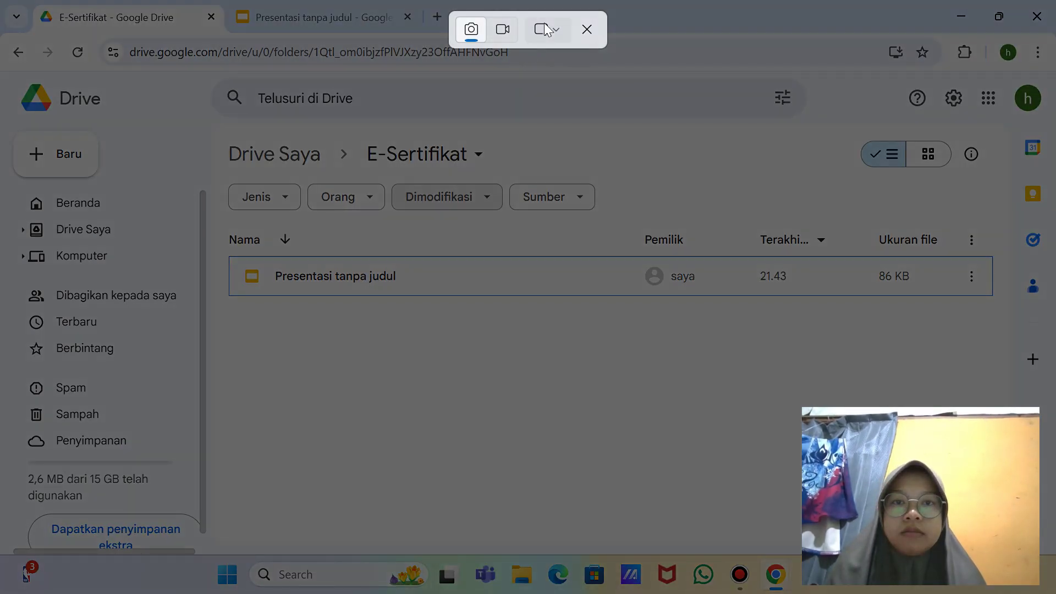
{"action": "left_click", "coordinate": [545, 29]}
{"action": "left_click", "coordinate": [588, 91]}
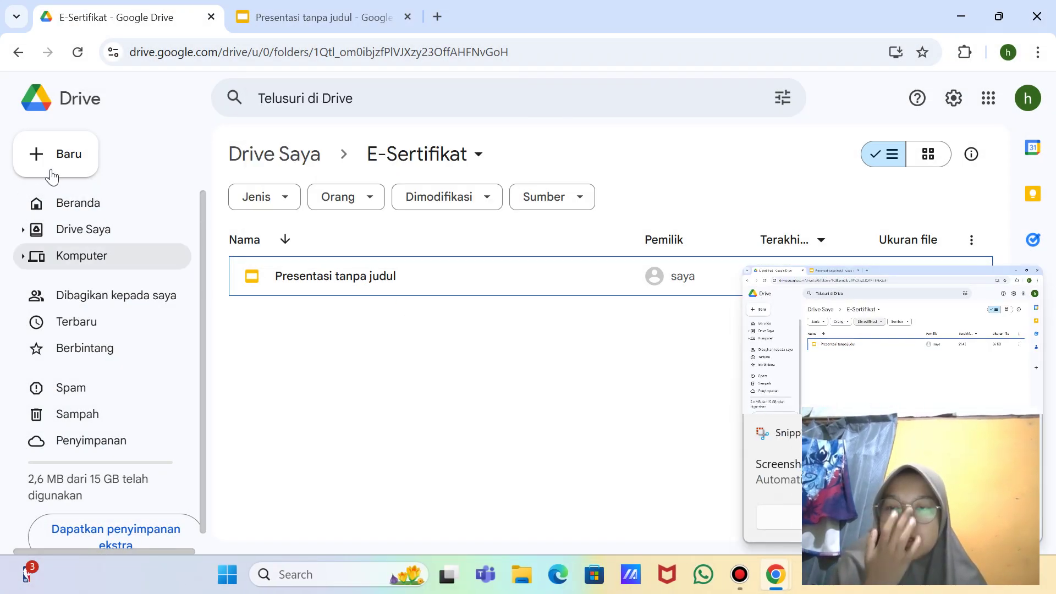
Step: Create a blank form via Baru > Google Formulir > Formulir kosong, screenshotting the menu
{"action": "left_click", "coordinate": [48, 155]}
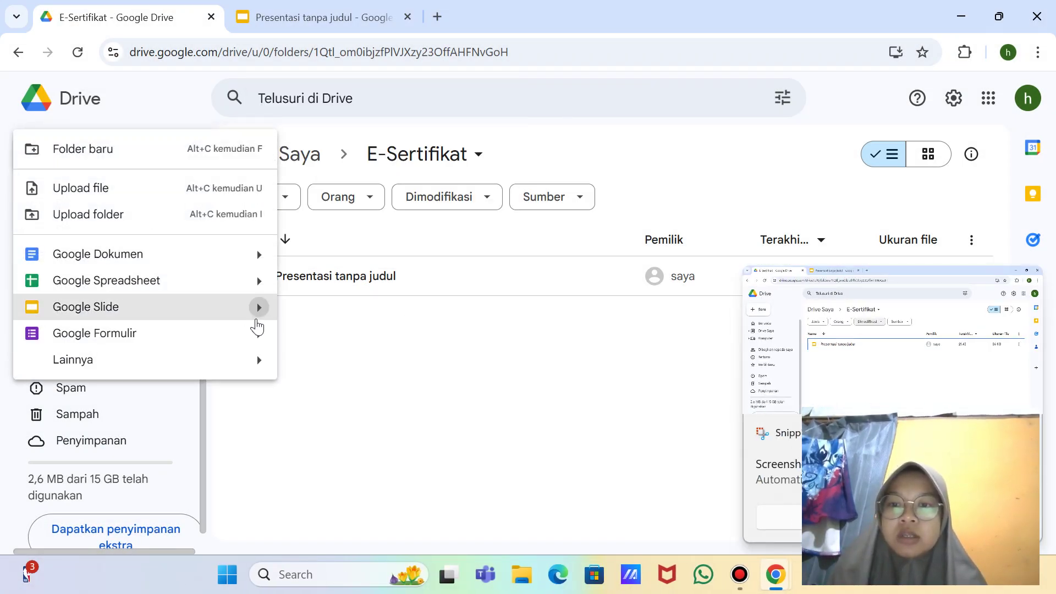
{"action": "mouse_move", "coordinate": [259, 334]}
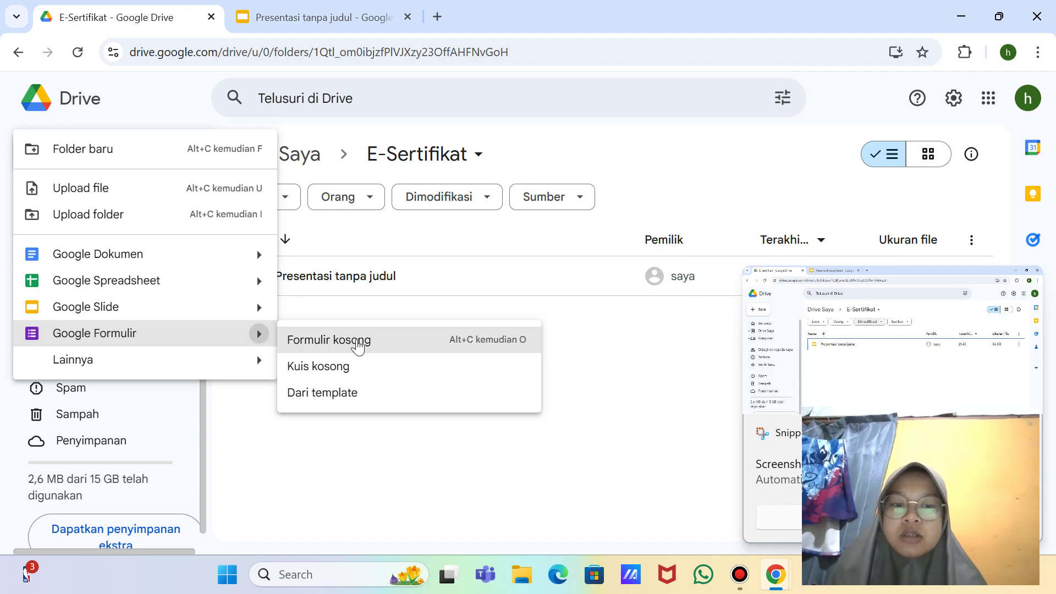
{"action": "key", "text": "super+shift+s"}
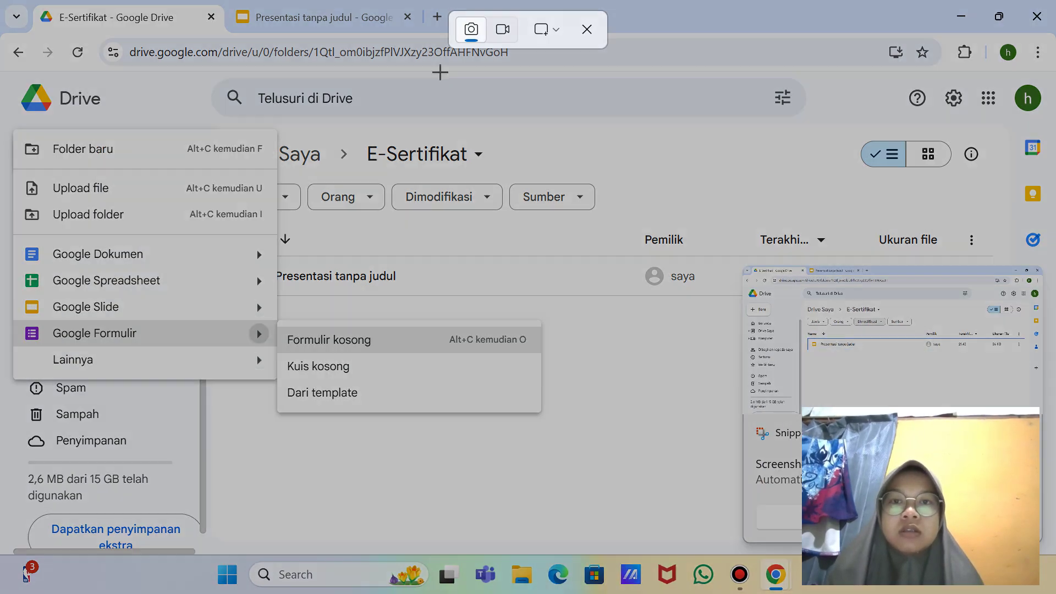
{"action": "left_click", "coordinate": [547, 30]}
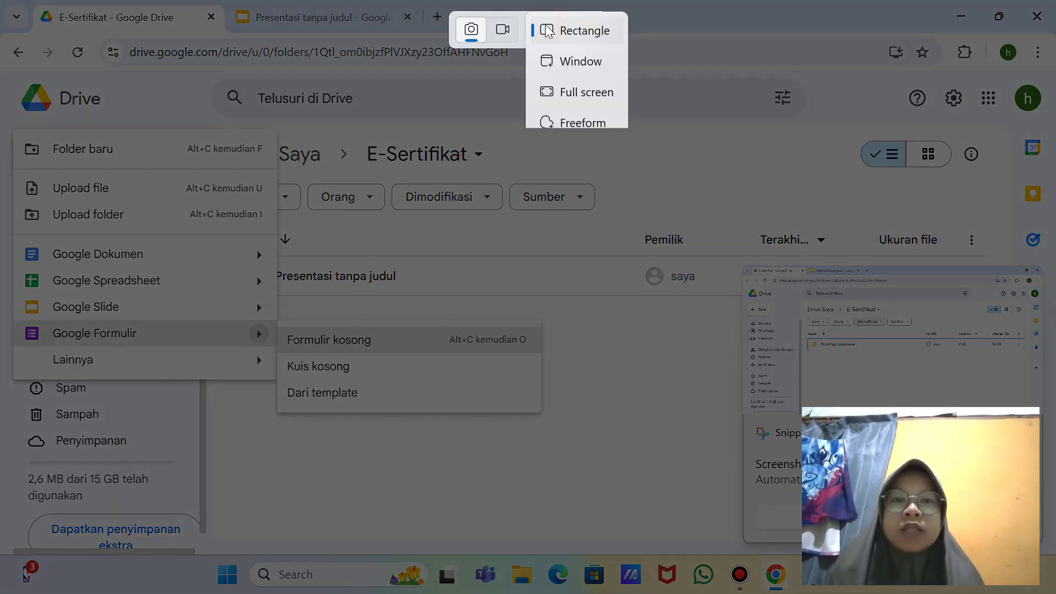
{"action": "left_click", "coordinate": [589, 96]}
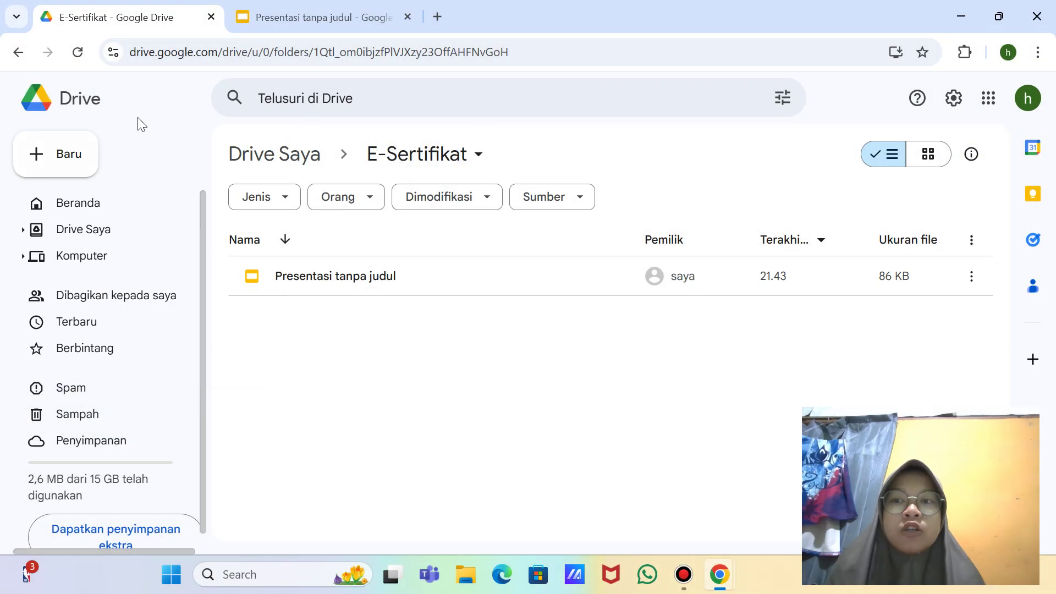
{"action": "left_click", "coordinate": [37, 164]}
{"action": "mouse_move", "coordinate": [264, 349]}
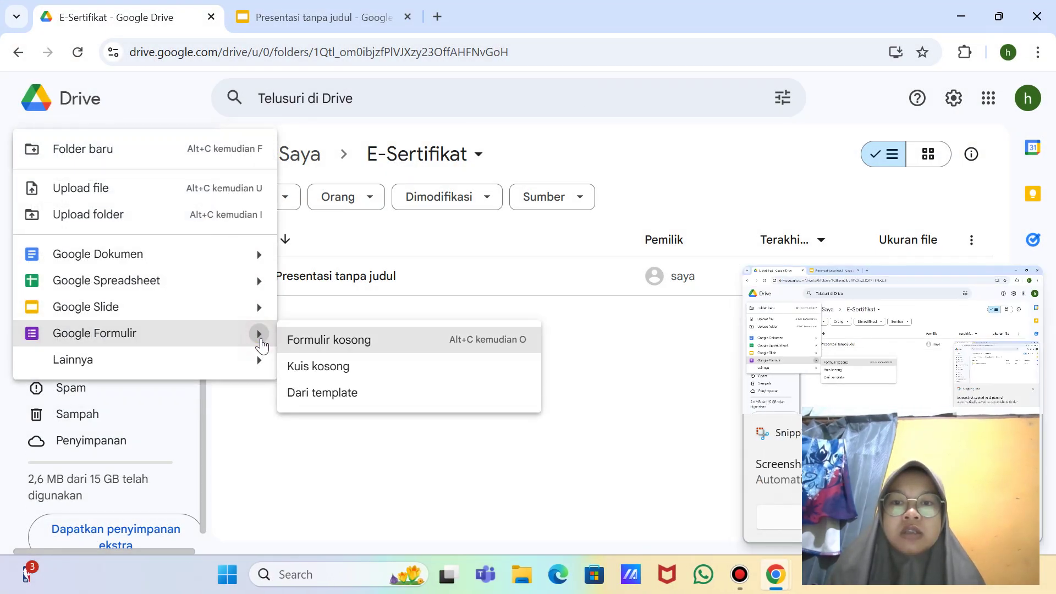
{"action": "left_click", "coordinate": [340, 341]}
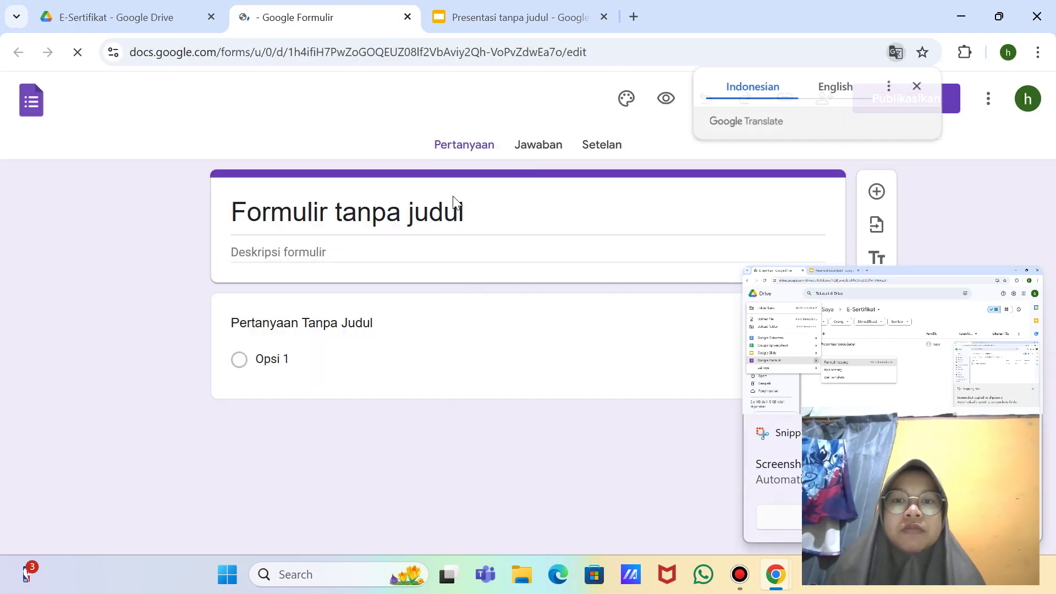
Step: Replace the default form title with E-Sertifikat, remove the stray F, then return to Slides
{"action": "left_click", "coordinate": [465, 215]}
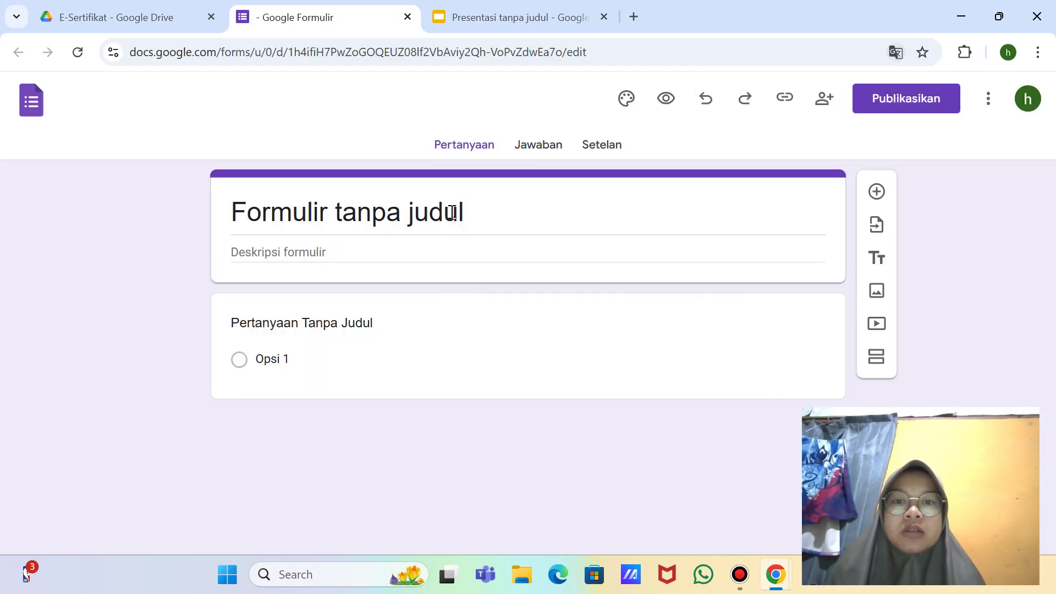
{"action": "left_click", "coordinate": [466, 213]}
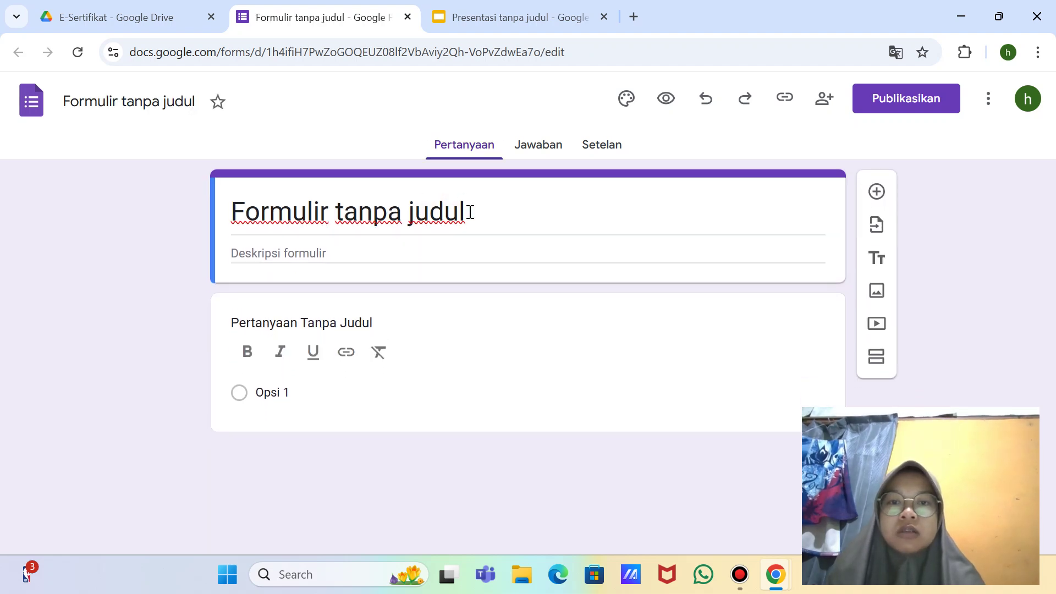
{"action": "left_click_drag", "start_coordinate": [416, 212], "coordinate": [473, 212]}
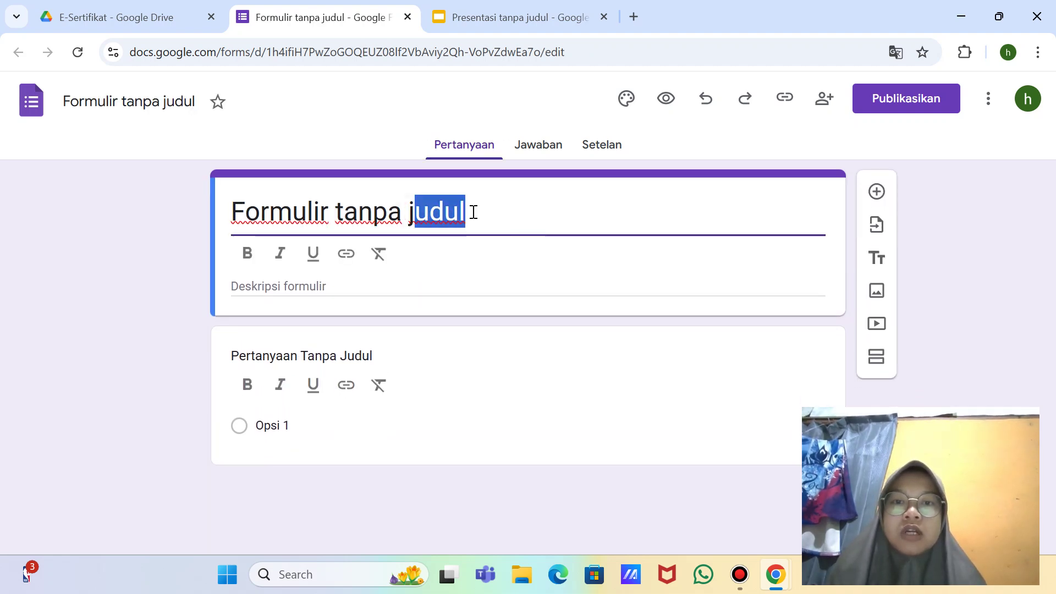
{"action": "key", "text": "BackSpace"}
{"action": "key", "text": "BackSpace"}
{"action": "key", "text": "BackSpace"}
{"action": "key", "text": "BackSpace"}
{"action": "key", "text": "BackSpace"}
{"action": "key", "text": "BackSpace"}
{"action": "key", "text": "BackSpace"}
{"action": "key", "text": "BackSpace"}
{"action": "key", "text": "BackSpace"}
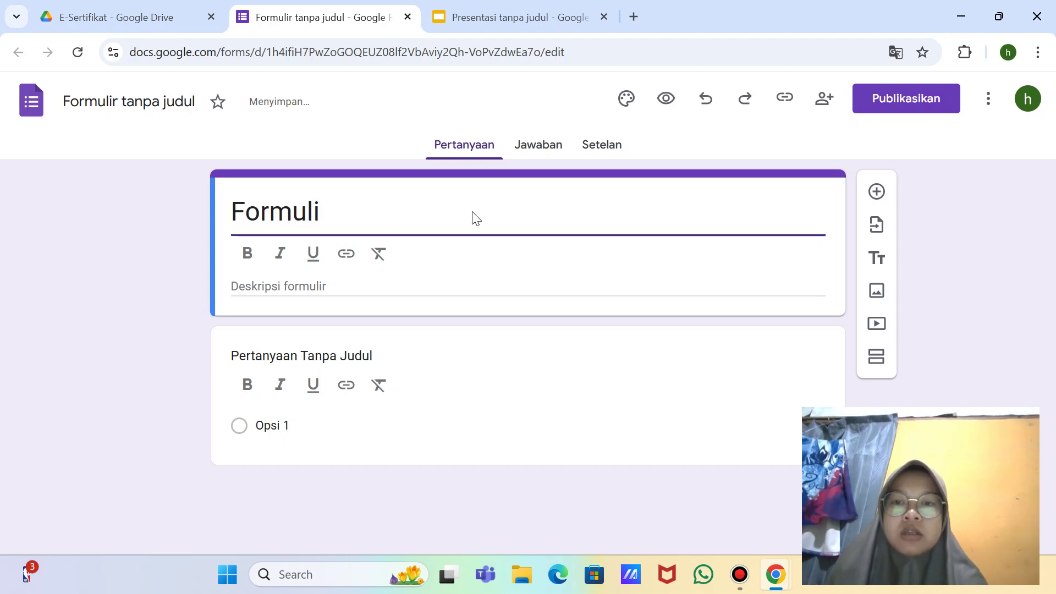
{"action": "key", "text": "BackSpace"}
{"action": "key", "text": "BackSpace"}
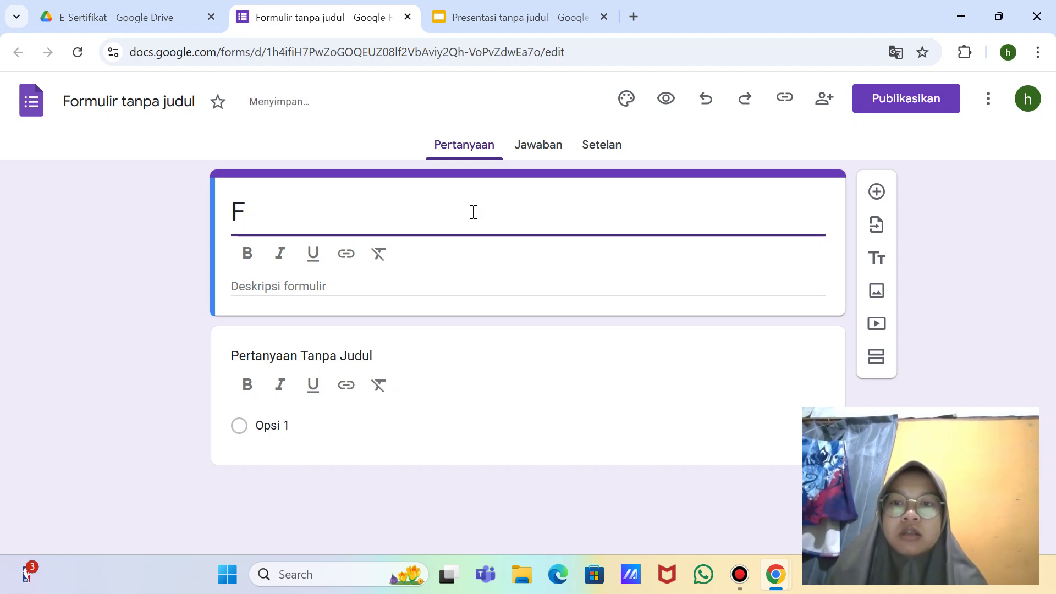
{"action": "type", "text": "E"}
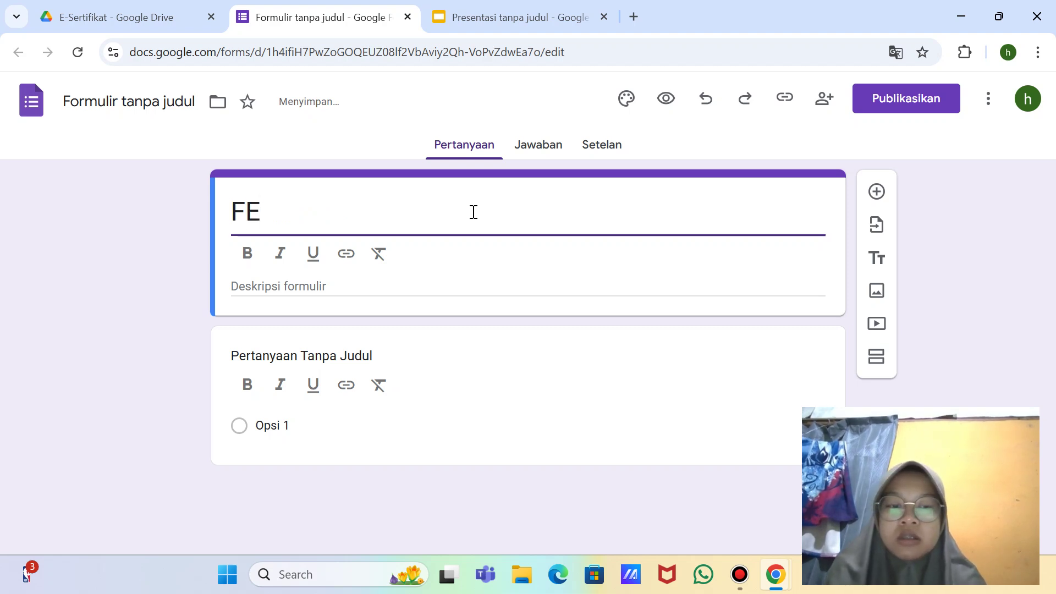
{"action": "type", "text": "-S"}
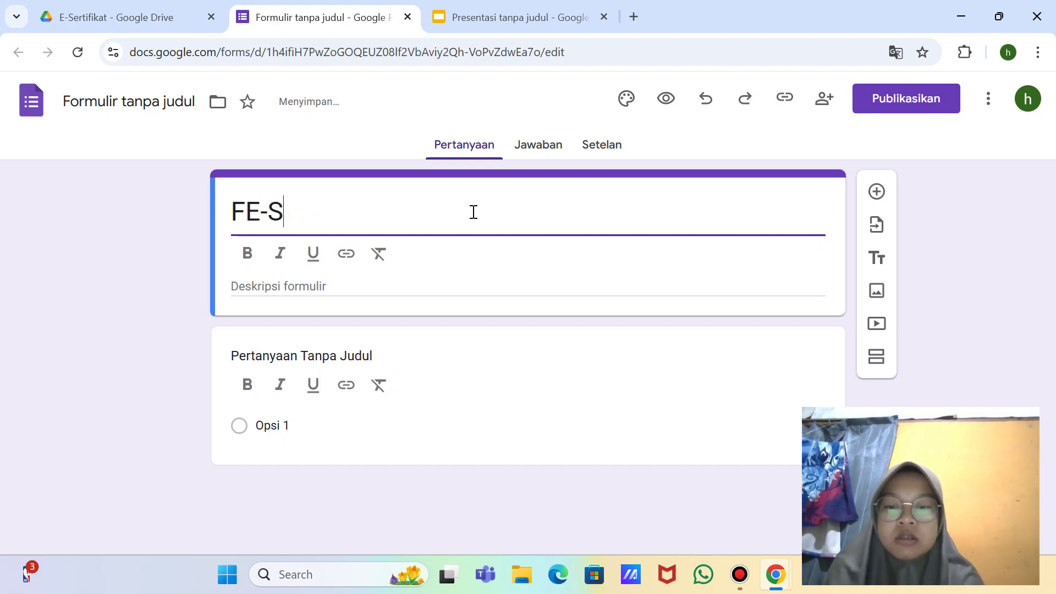
{"action": "type", "text": "er"}
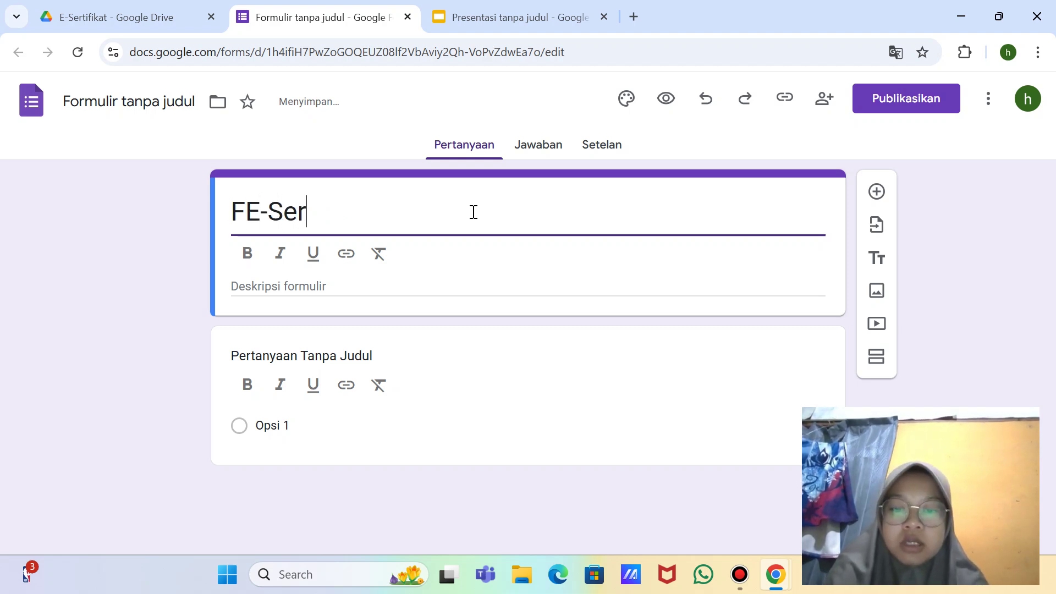
{"action": "type", "text": "tifi"}
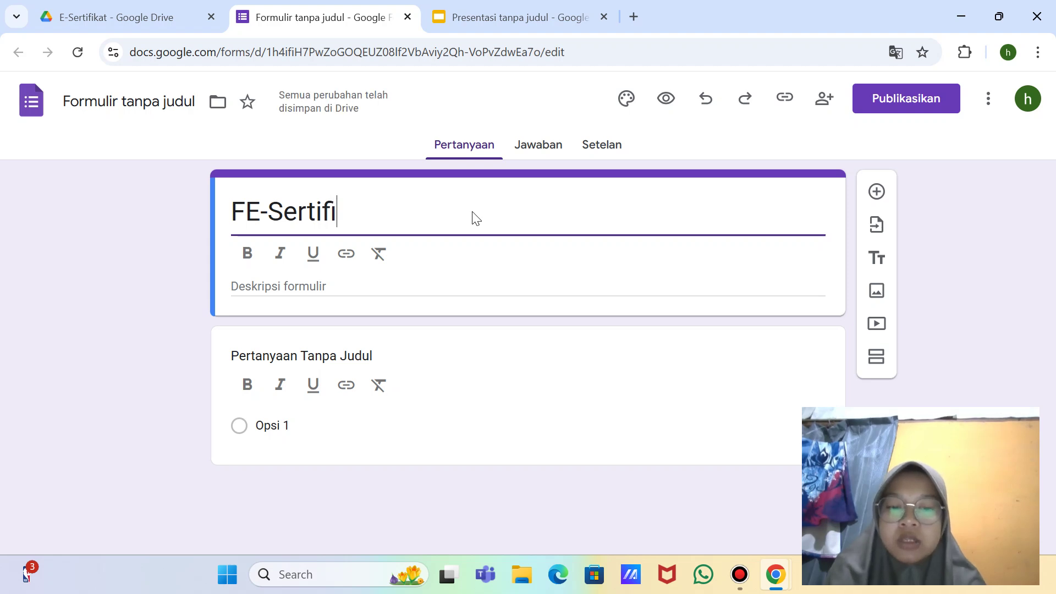
{"action": "type", "text": "kat"}
{"action": "left_click", "coordinate": [243, 206]}
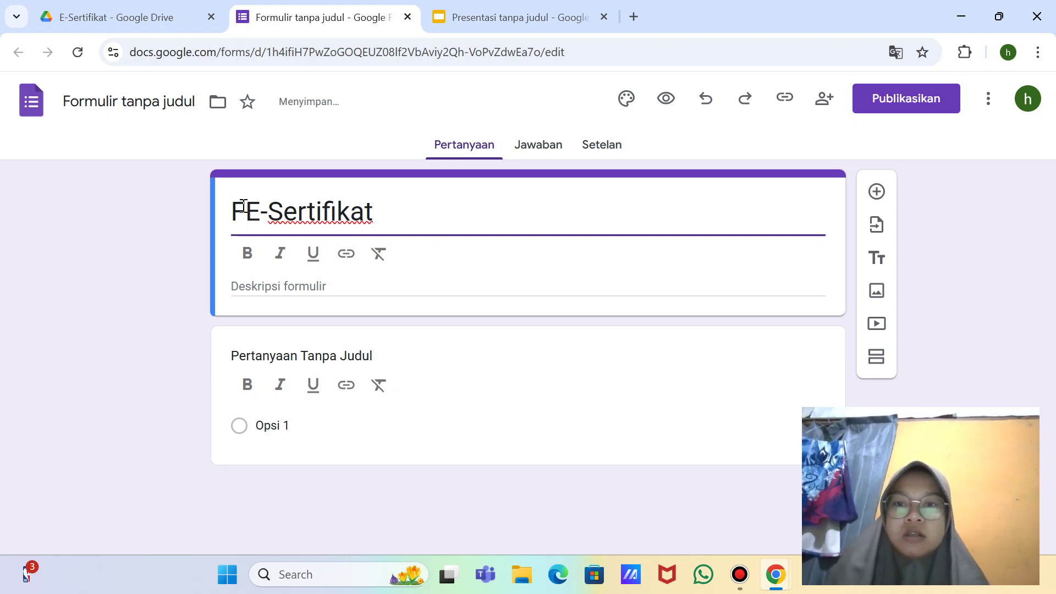
{"action": "key", "text": "BackSpace"}
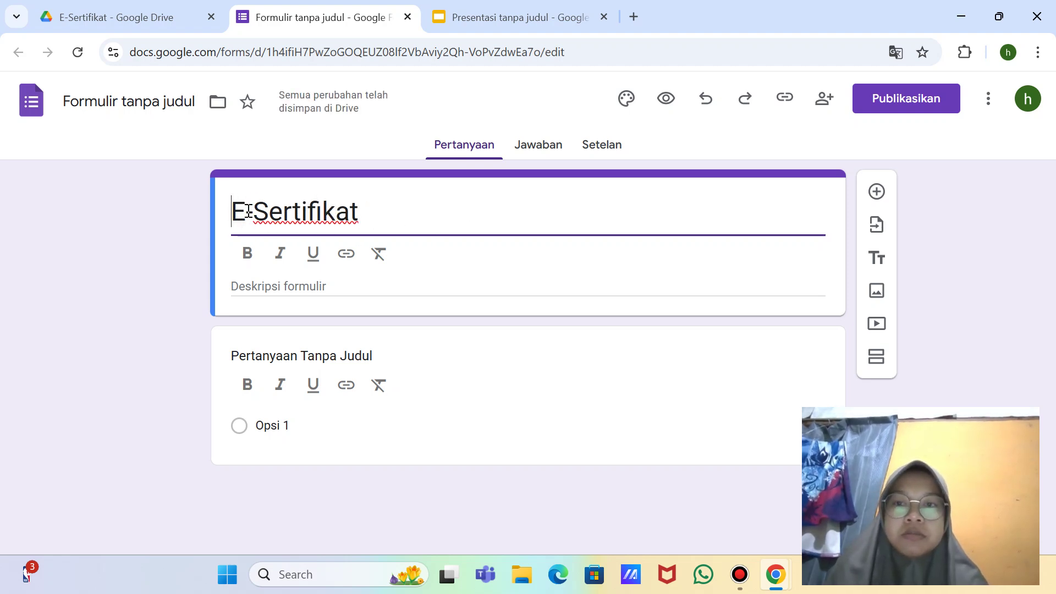
{"action": "left_click", "coordinate": [509, 19]}
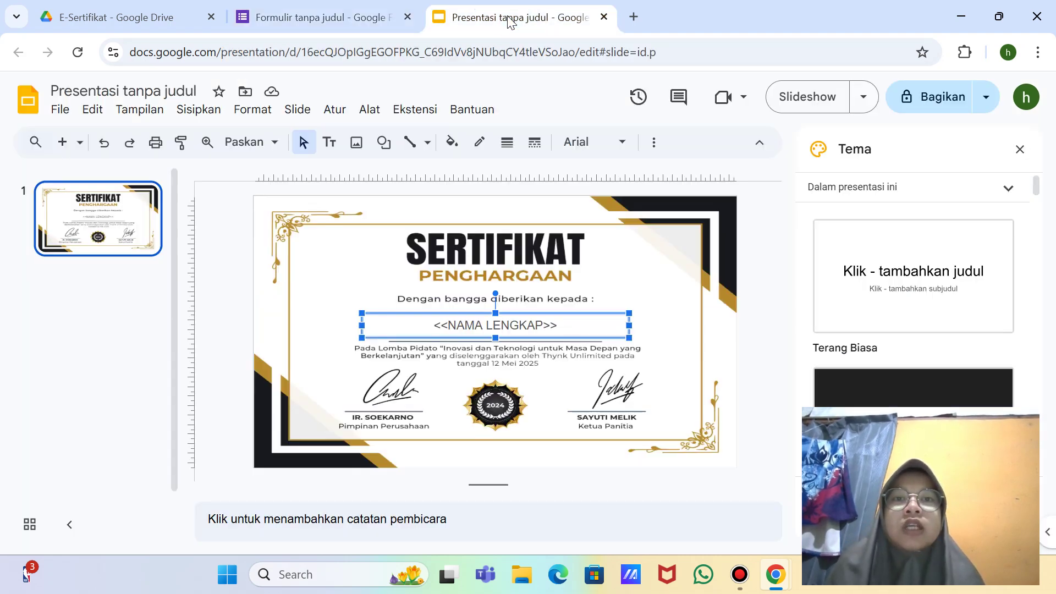
Step: Rename the Slides presentation to E-Sertifikat and take a full-screen screenshot
{"action": "left_click", "coordinate": [142, 89]}
{"action": "key", "text": "BackSpace"}
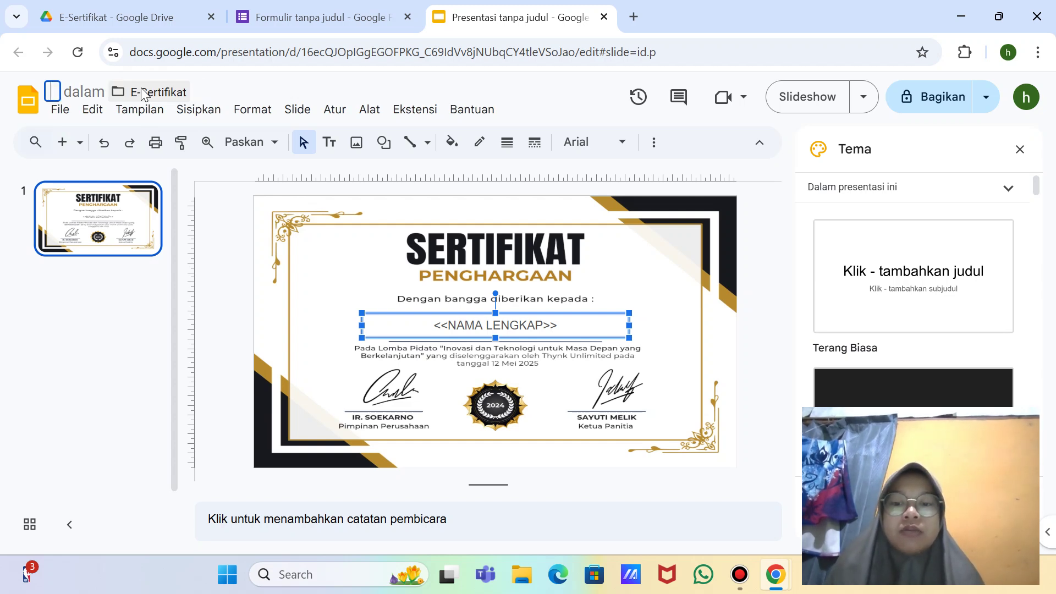
{"action": "type", "text": "E-Sertifikat"}
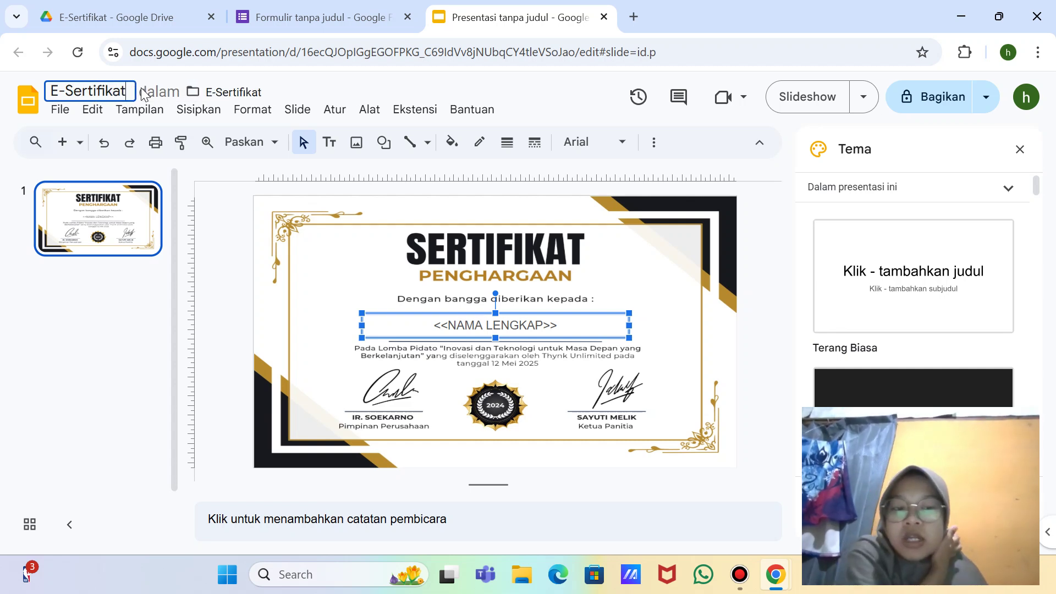
{"action": "key", "text": "super+shift+s"}
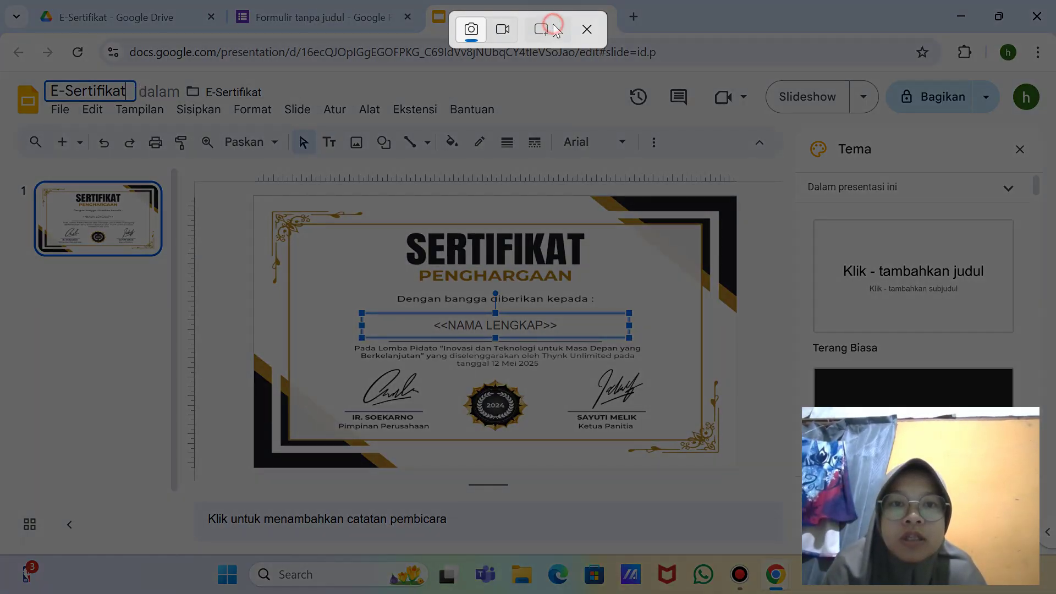
{"action": "left_click", "coordinate": [546, 29]}
{"action": "left_click", "coordinate": [586, 93]}
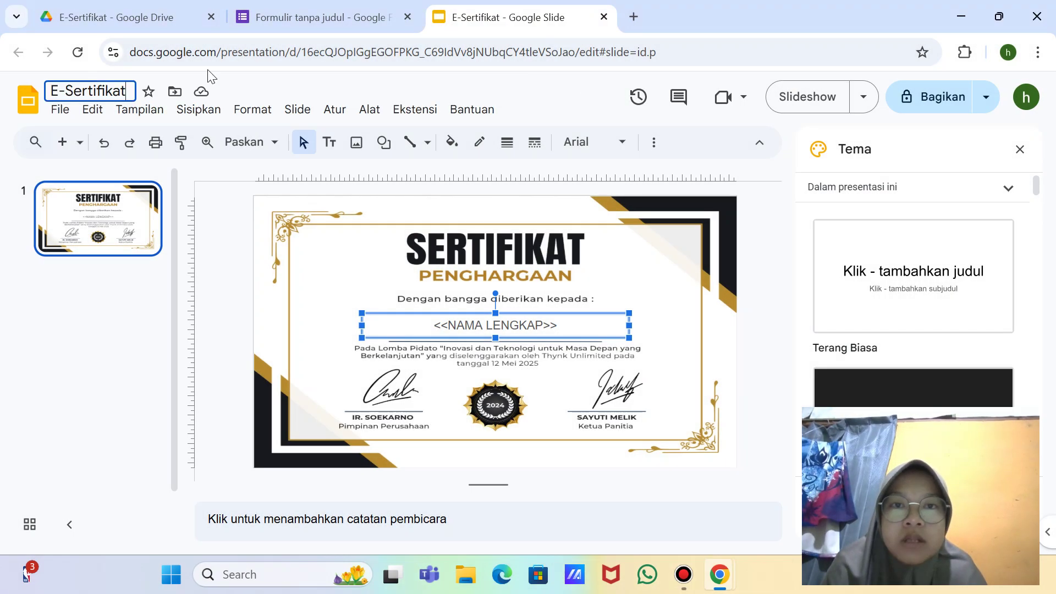
Step: Reload the Drive folder to confirm the new name, then return to the form
{"action": "left_click", "coordinate": [132, 22]}
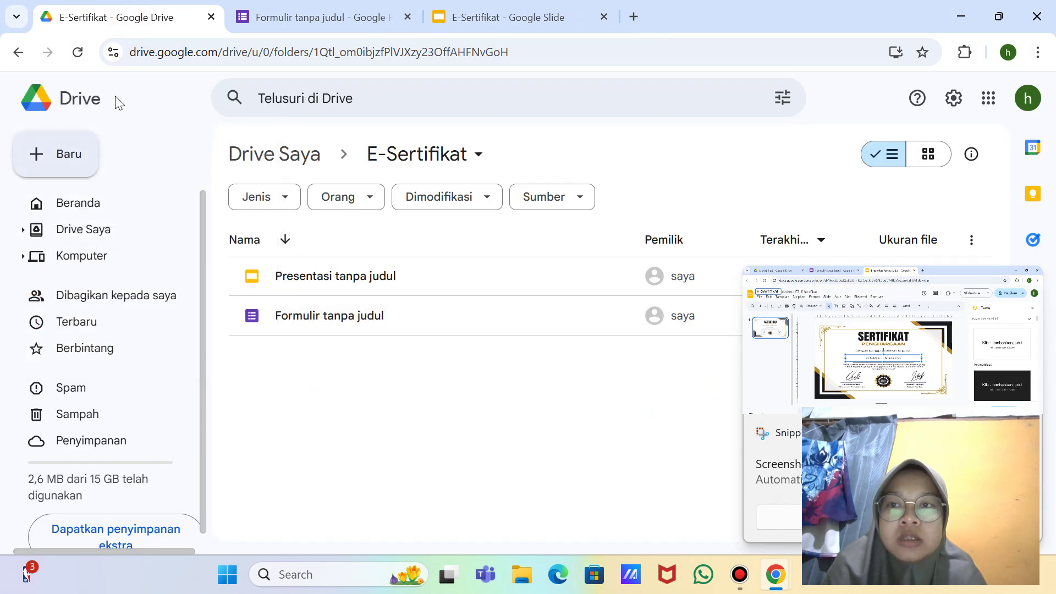
{"action": "left_click", "coordinate": [77, 59]}
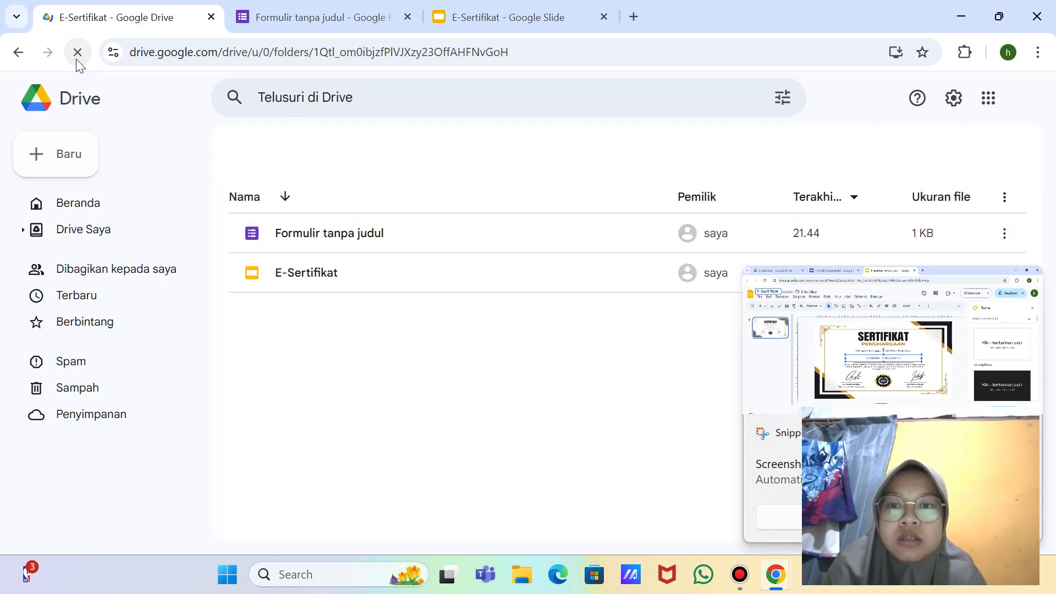
{"action": "left_click", "coordinate": [342, 16]}
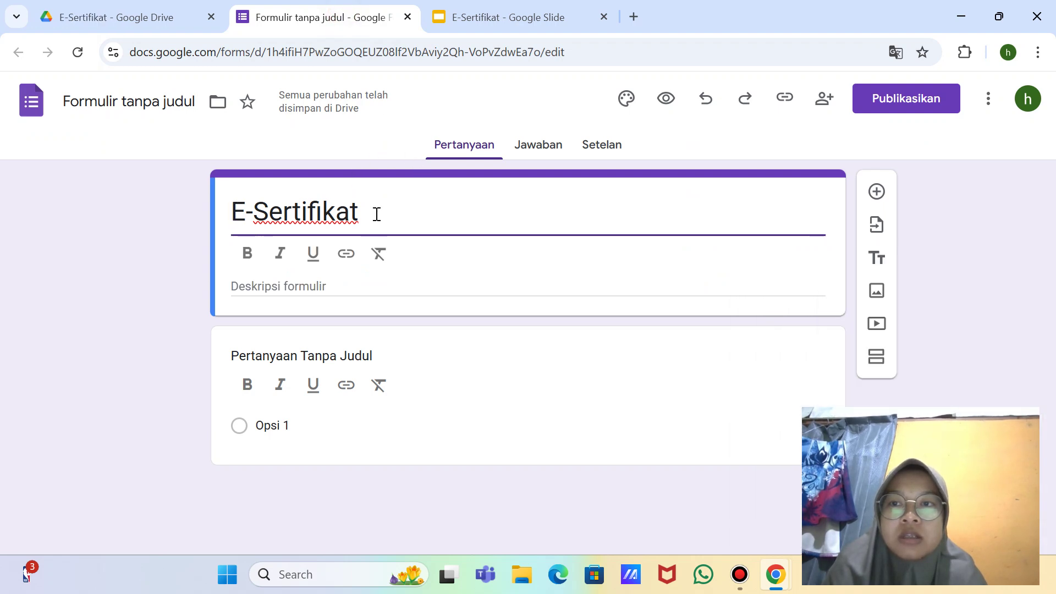
Step: Name the form file E-Sertifikat and retitle the first question NAMA LENGKAP
{"action": "left_click", "coordinate": [161, 103]}
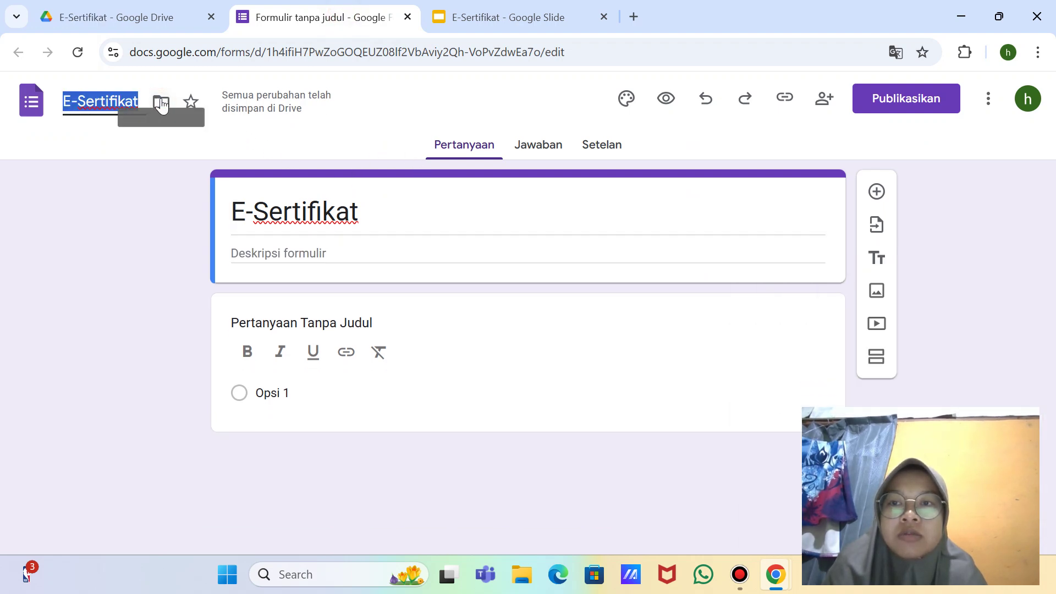
{"action": "left_click", "coordinate": [388, 221]}
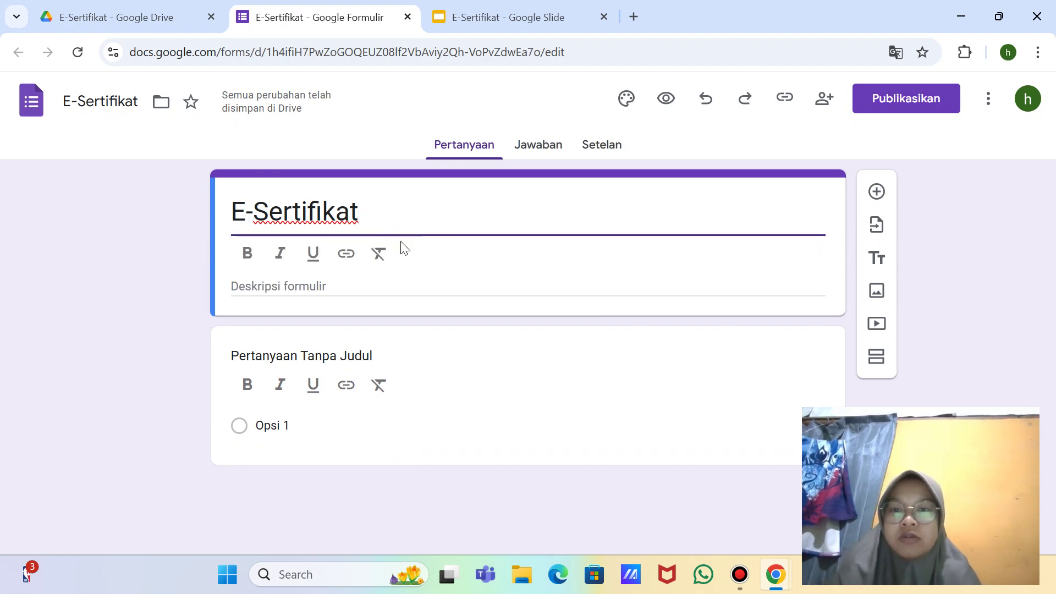
{"action": "left_click", "coordinate": [363, 356]}
{"action": "left_click", "coordinate": [402, 339]}
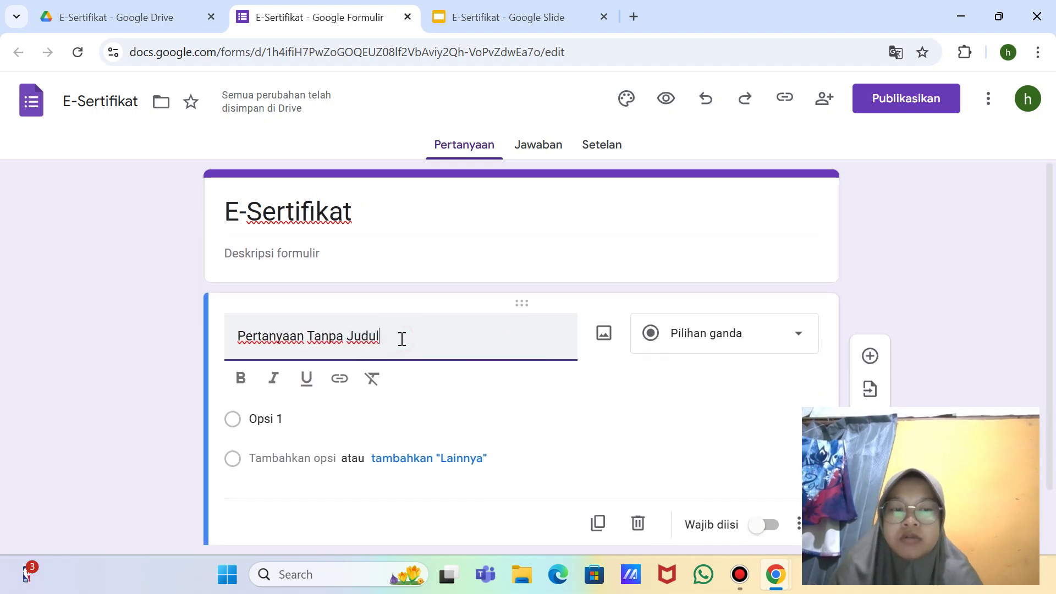
{"action": "key", "text": "BackSpace"}
{"action": "key", "text": "BackSpace"}
{"action": "key", "text": "BackSpace"}
{"action": "key", "text": "BackSpace"}
{"action": "key", "text": "BackSpace"}
{"action": "key", "text": "BackSpace"}
{"action": "key", "text": "BackSpace"}
{"action": "key", "text": "BackSpace"}
{"action": "key", "text": "BackSpace"}
{"action": "key", "text": "BackSpace"}
{"action": "key", "text": "BackSpace"}
{"action": "key", "text": "BackSpace"}
{"action": "key", "text": "BackSpace"}
{"action": "key", "text": "BackSpace"}
{"action": "key", "text": "BackSpace"}
{"action": "key", "text": "BackSpace"}
{"action": "key", "text": "BackSpace"}
{"action": "key", "text": "BackSpace"}
{"action": "key", "text": "BackSpace"}
{"action": "key", "text": "BackSpace"}
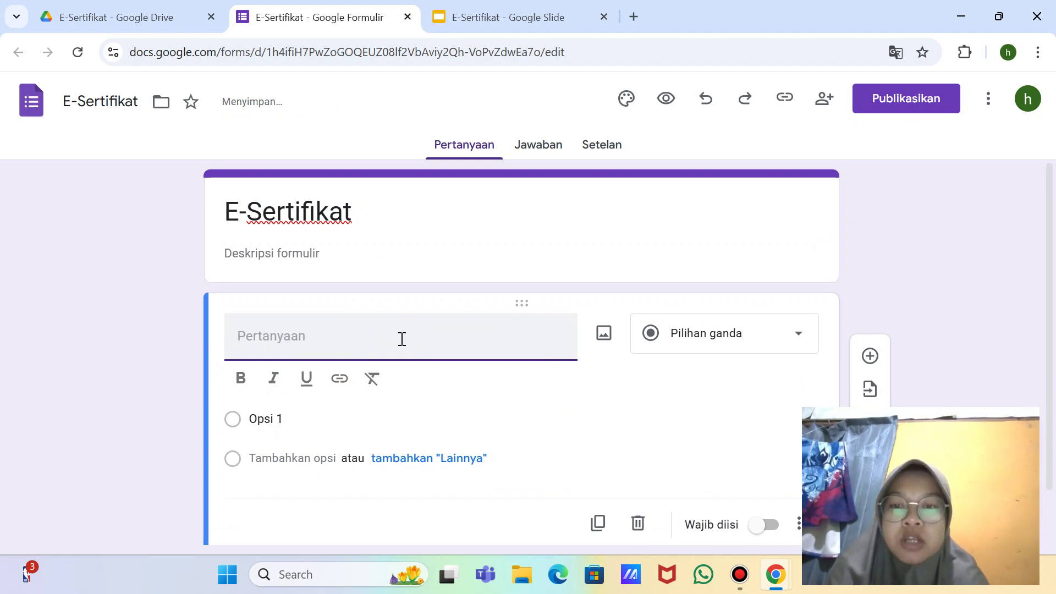
{"action": "type", "text": "NAMA L"}
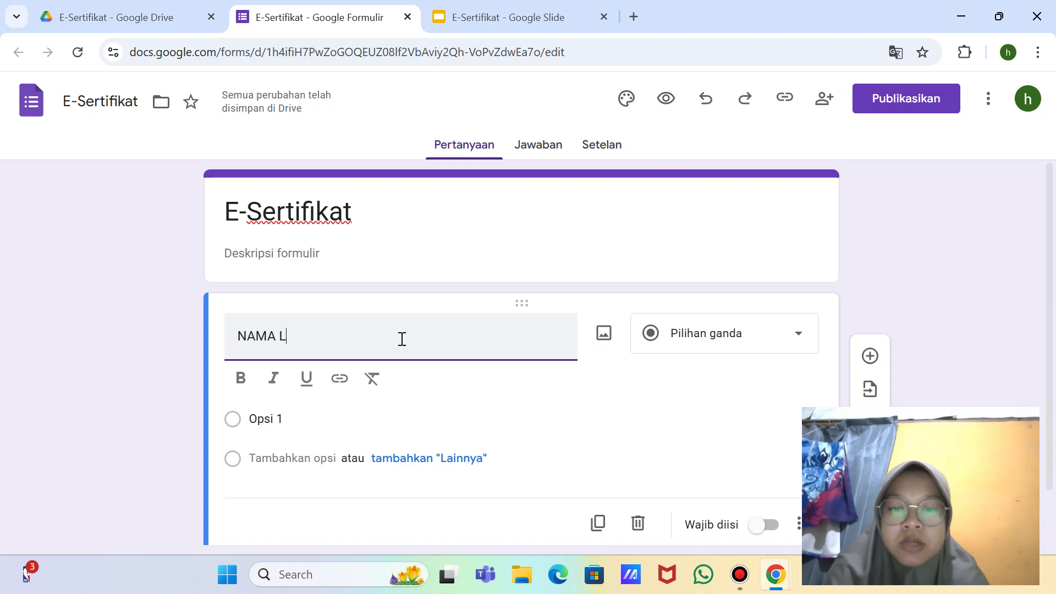
{"action": "type", "text": "ENGKAP"}
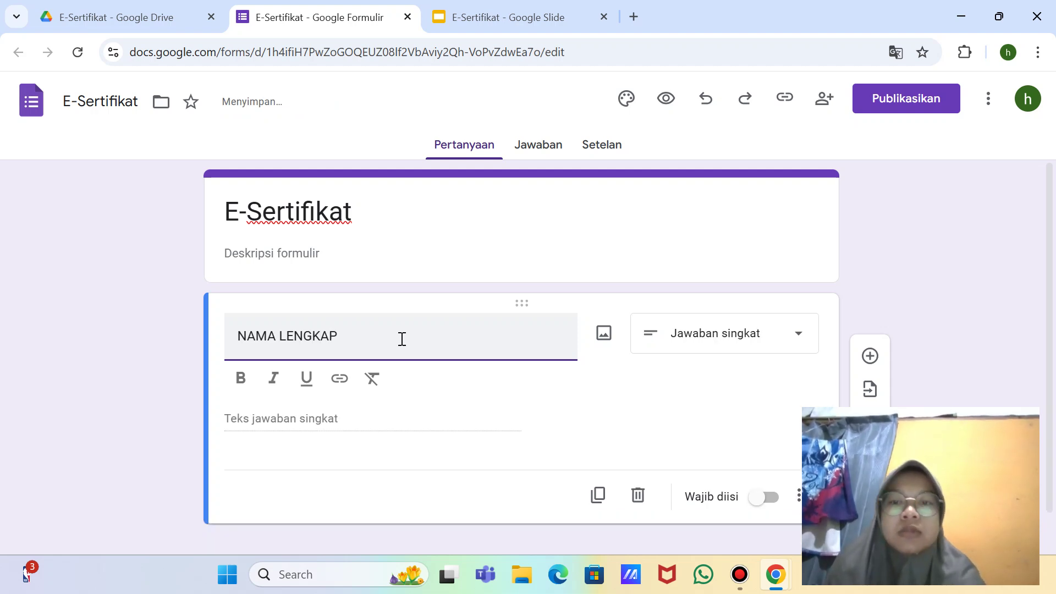
Step: Take a full-screen screenshot and make NAMA LENGKAP a required question
{"action": "key", "text": "super+shift+s"}
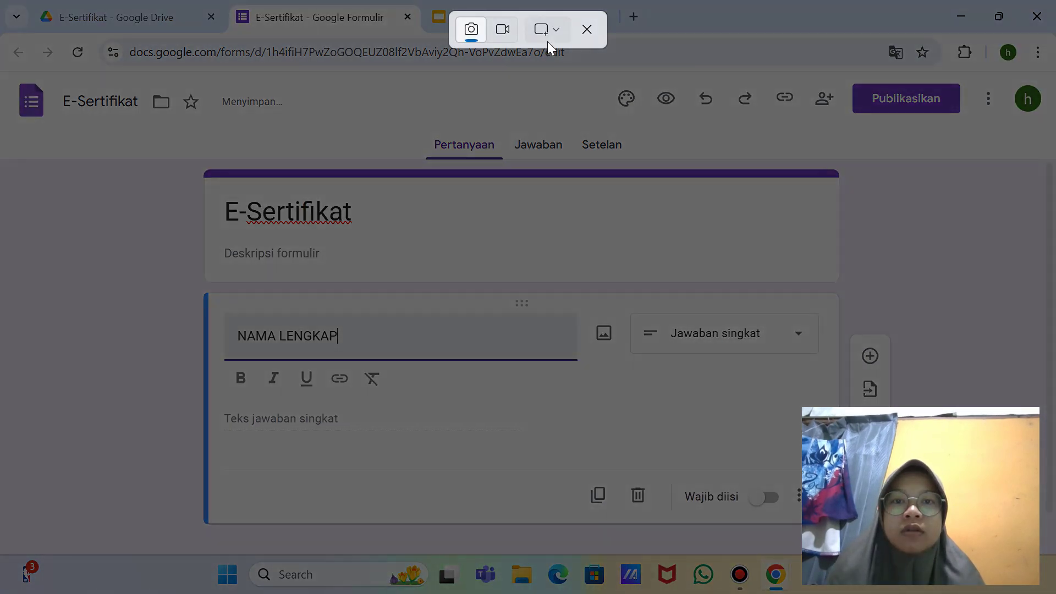
{"action": "left_click", "coordinate": [545, 31]}
{"action": "left_click", "coordinate": [583, 92]}
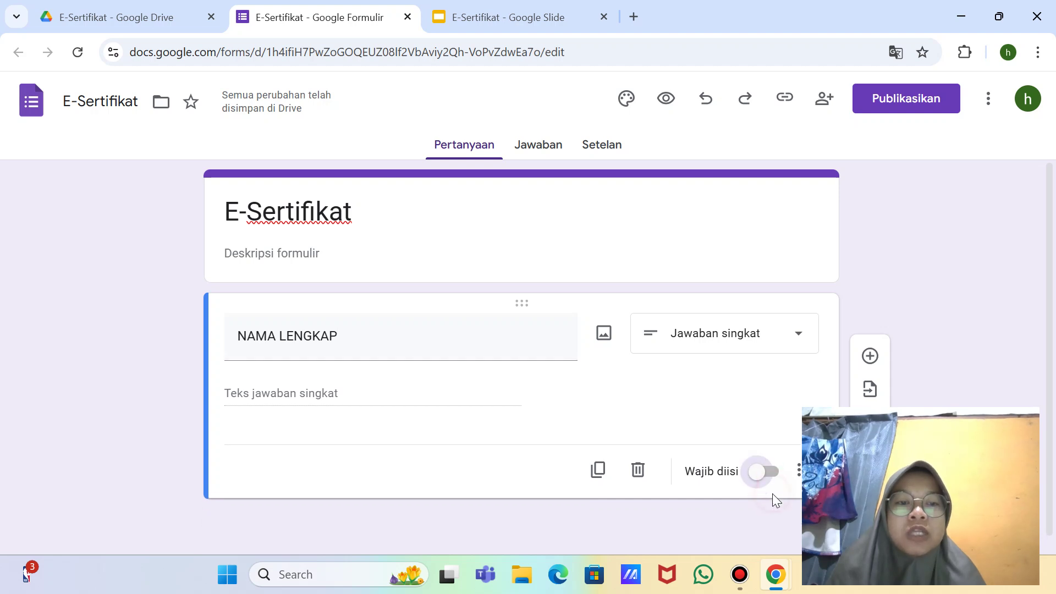
{"action": "left_click", "coordinate": [776, 465]}
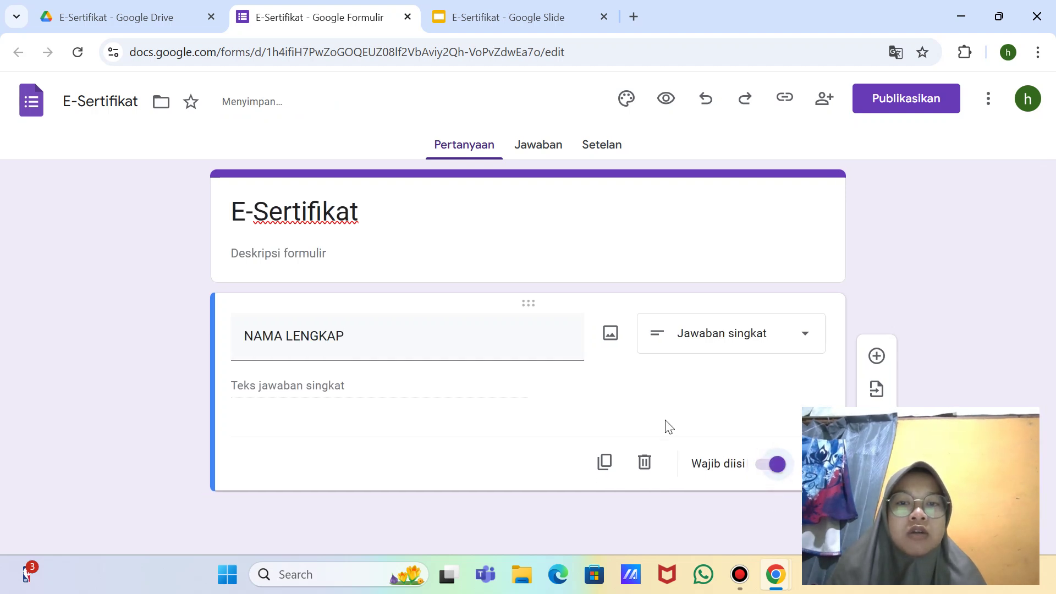
Step: Add a required short-answer EMAIL question below NAMA LENGKAP
{"action": "left_click", "coordinate": [876, 357]}
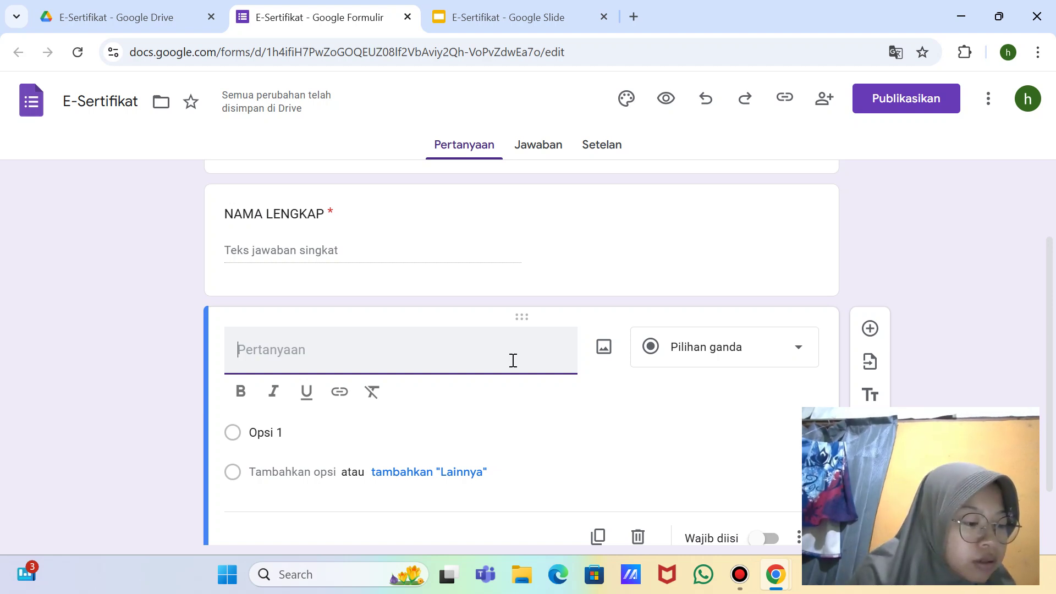
{"action": "type", "text": "EMAIL"}
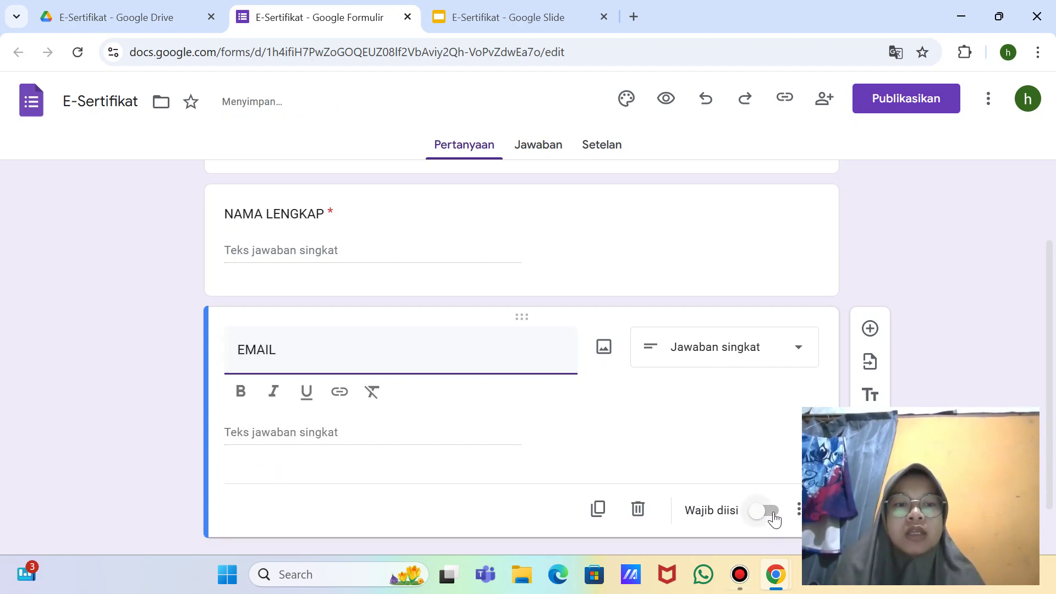
{"action": "left_click", "coordinate": [769, 511]}
{"action": "left_click", "coordinate": [766, 478]}
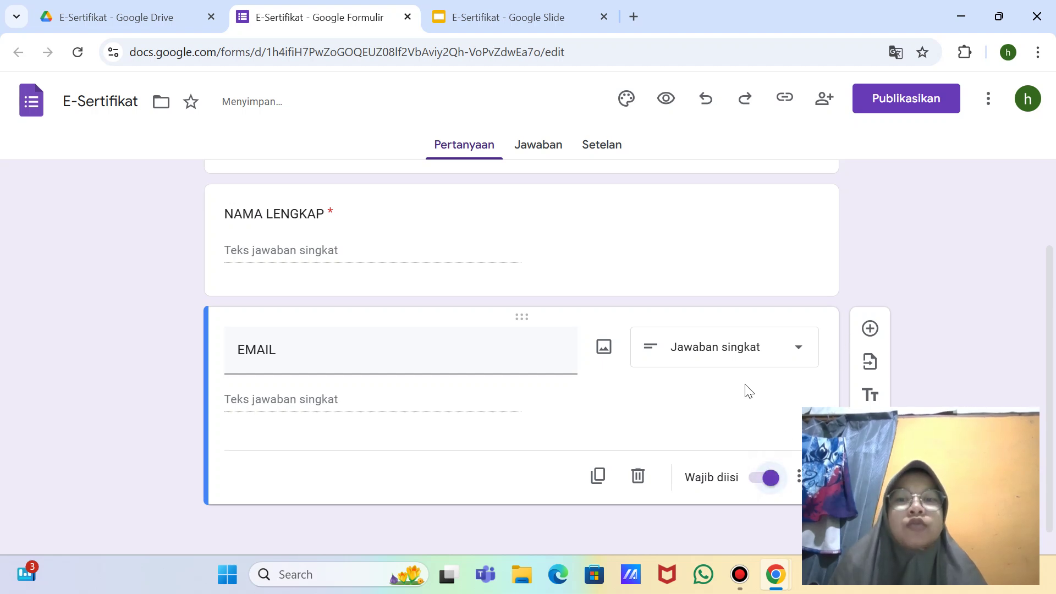
{"action": "scroll", "coordinate": [603, 259], "scroll_direction": "up", "scroll_amount": 2}
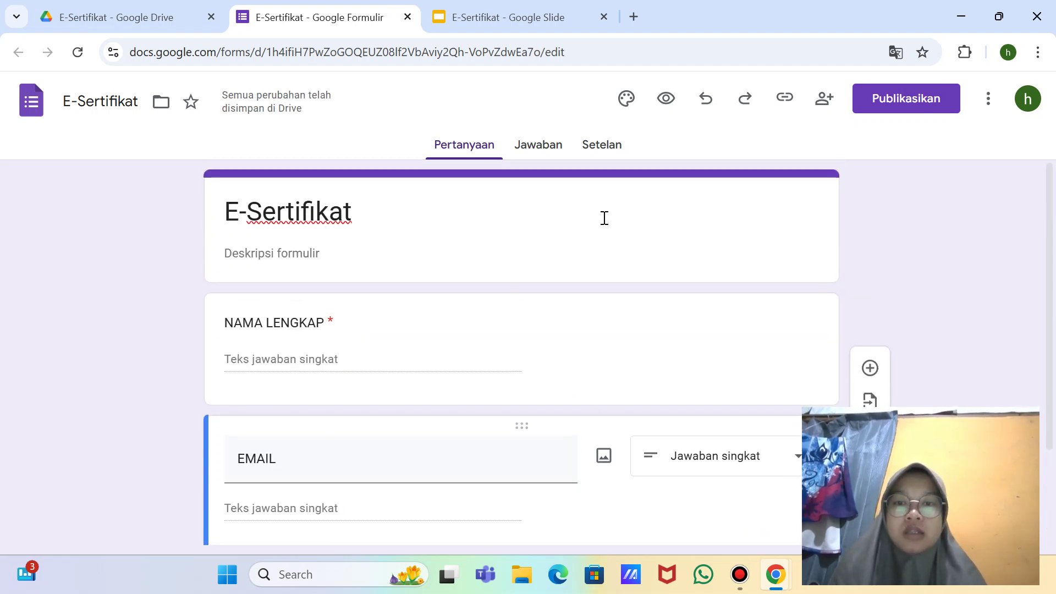
{"action": "scroll", "coordinate": [603, 220], "scroll_direction": "down", "scroll_amount": 2}
{"action": "scroll", "coordinate": [605, 223], "scroll_direction": "up", "scroll_amount": 1}
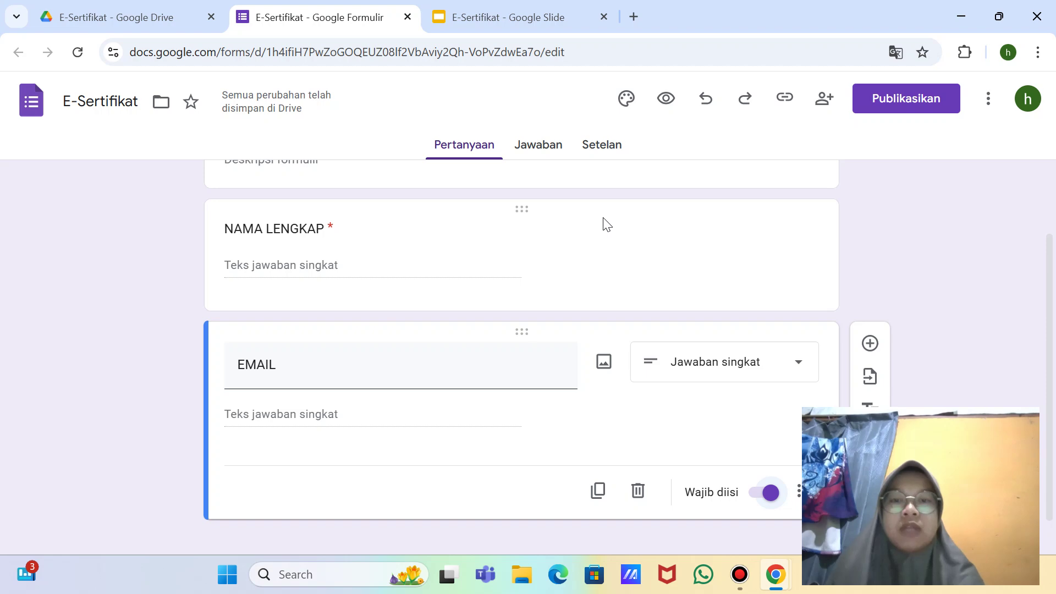
Step: Take a full-screen screenshot of the form, then go to its Jawaban page
{"action": "key", "text": "super+shift+s"}
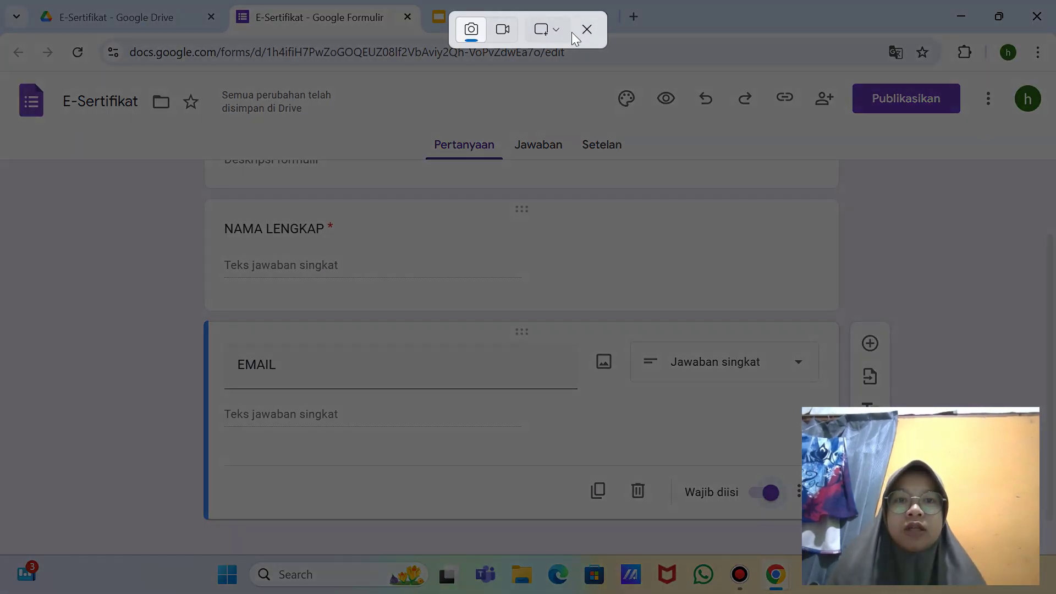
{"action": "left_click", "coordinate": [561, 29]}
{"action": "left_click", "coordinate": [588, 94]}
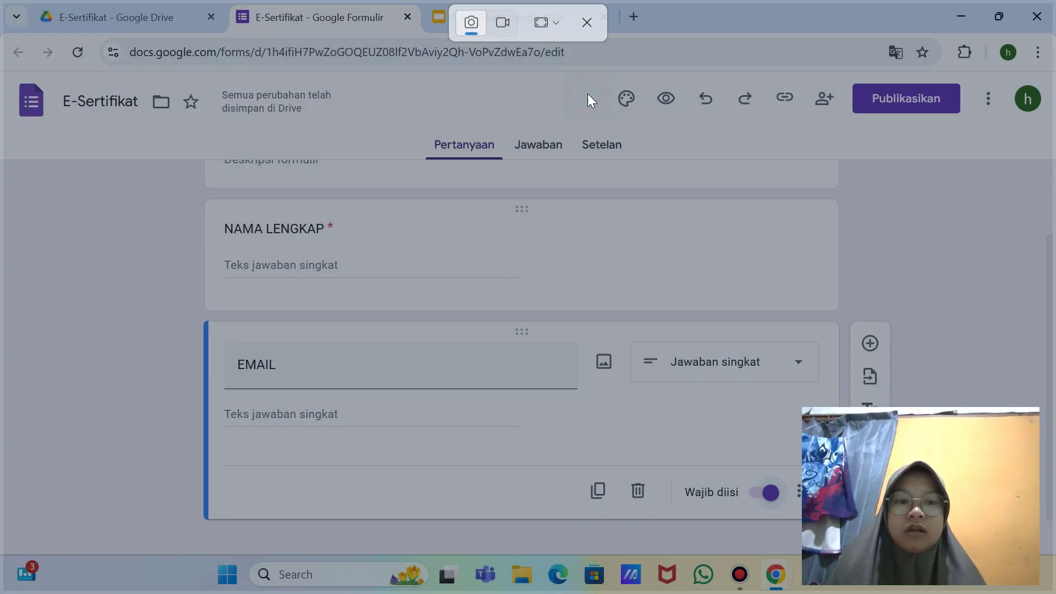
{"action": "scroll", "coordinate": [669, 300], "scroll_direction": "up", "scroll_amount": 2}
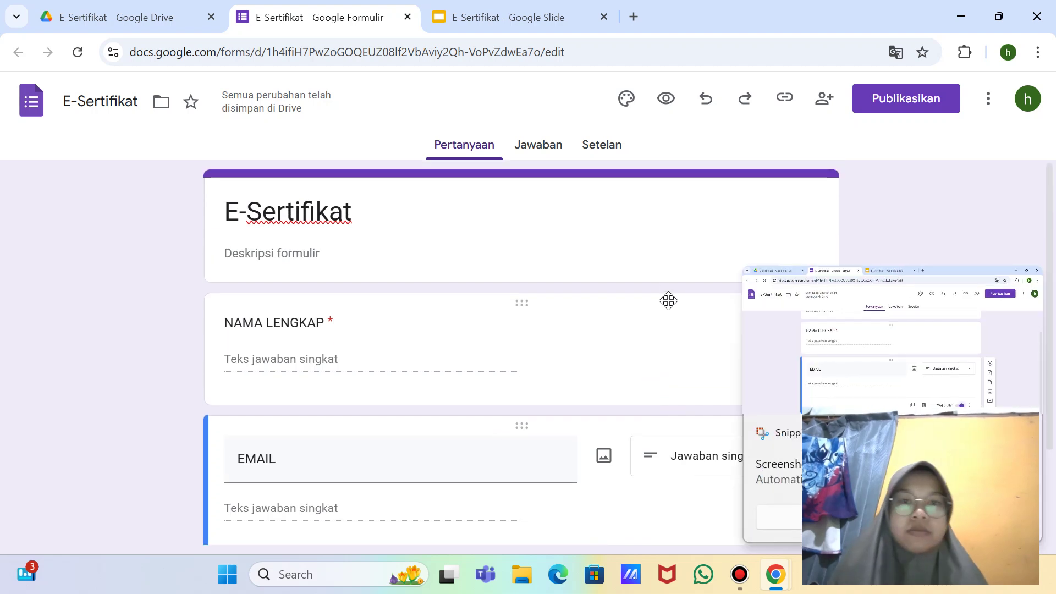
{"action": "left_click", "coordinate": [549, 152]}
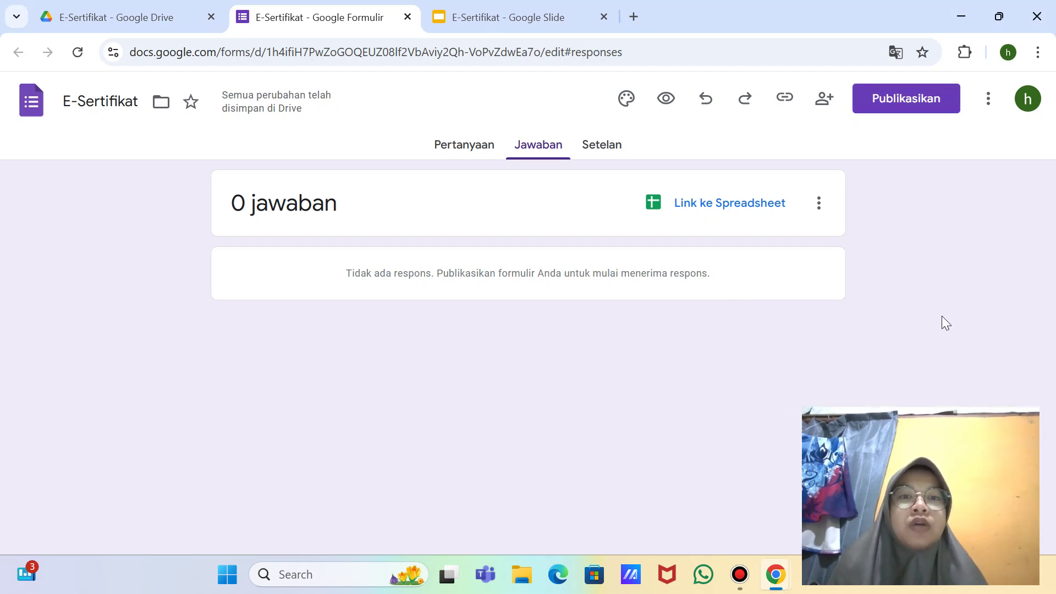
Step: Look over the response collection settings, then return to the Jawaban view showing 0 responses
{"action": "left_click", "coordinate": [615, 146]}
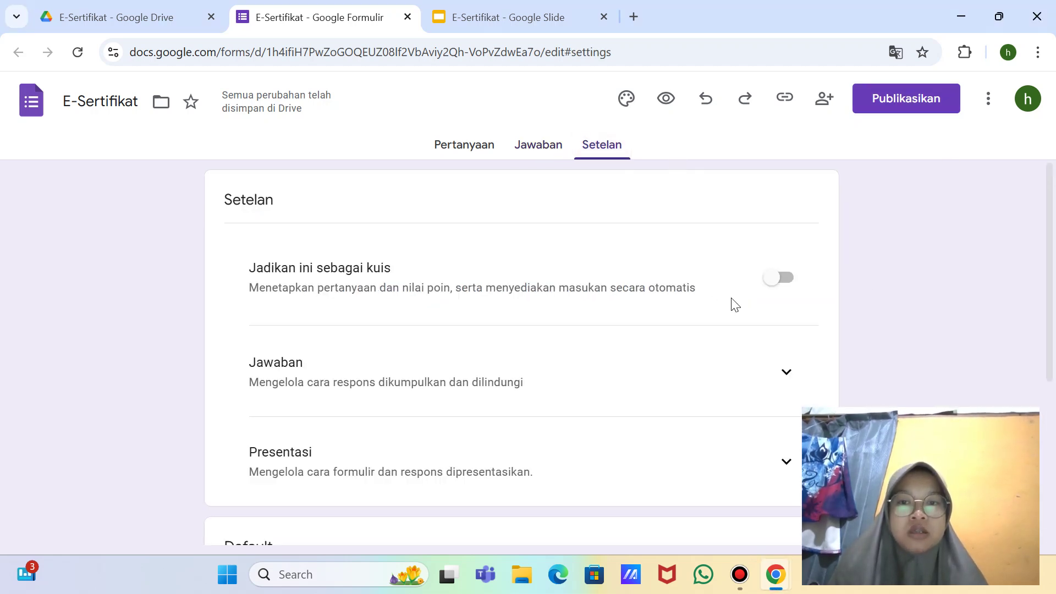
{"action": "scroll", "coordinate": [666, 279], "scroll_direction": "down", "scroll_amount": 5}
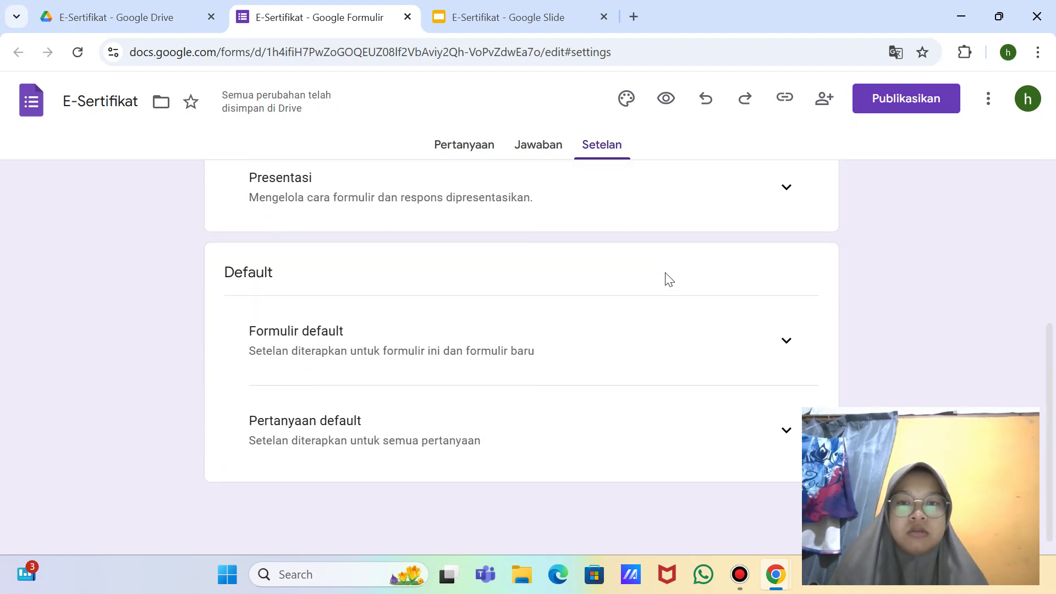
{"action": "scroll", "coordinate": [715, 273], "scroll_direction": "up", "scroll_amount": 2}
{"action": "left_click", "coordinate": [788, 212]}
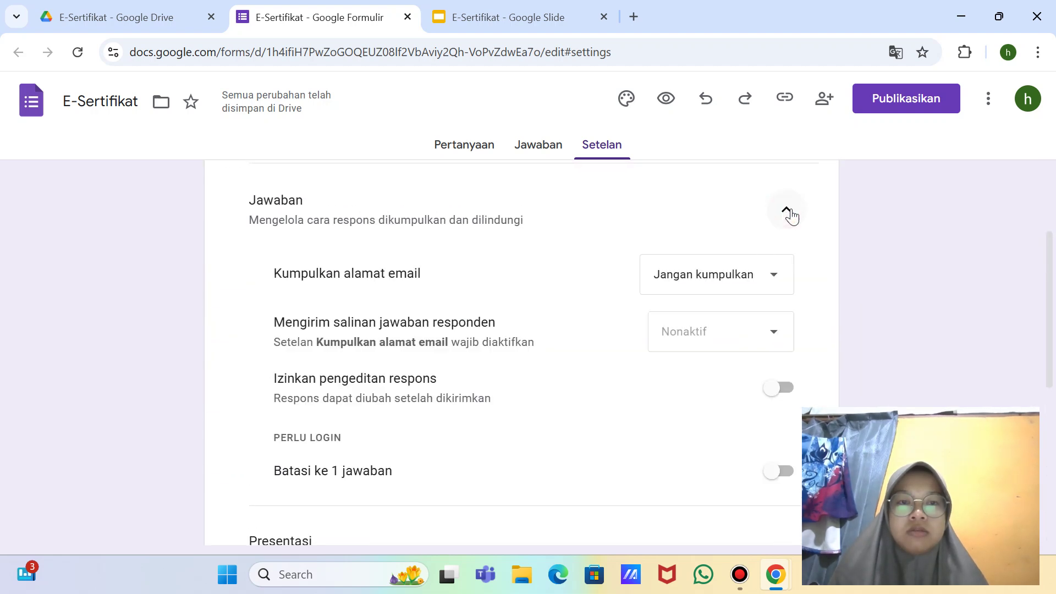
{"action": "left_click", "coordinate": [788, 212]}
{"action": "scroll", "coordinate": [792, 216], "scroll_direction": "down", "scroll_amount": 2}
{"action": "scroll", "coordinate": [796, 216], "scroll_direction": "up", "scroll_amount": 5}
{"action": "left_click", "coordinate": [532, 150]}
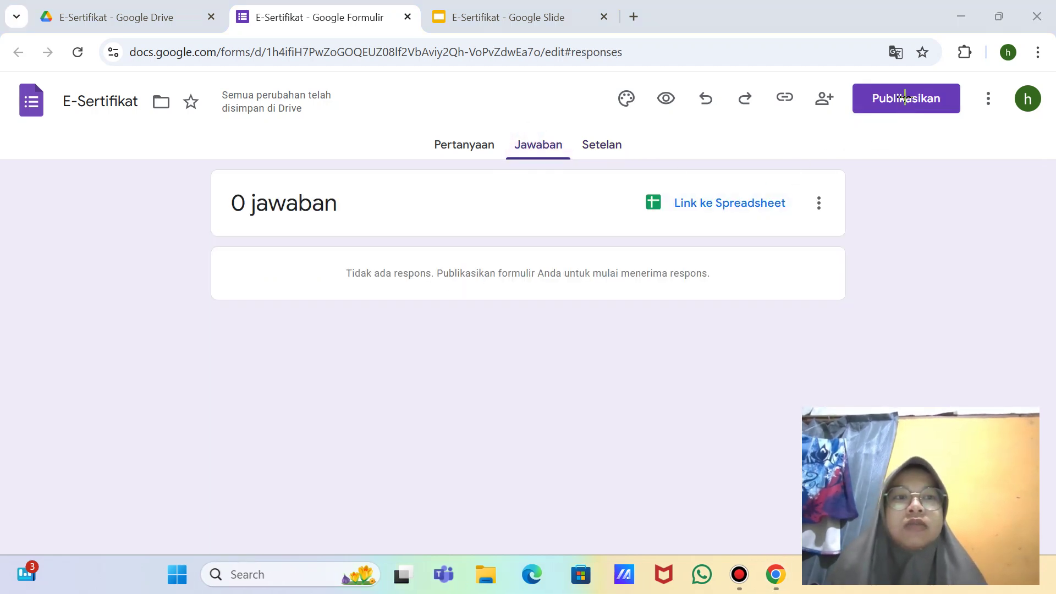
Step: Take a full-screen screenshot and bring up the form's Publikasikan settings
{"action": "key", "text": "super+shift+s"}
{"action": "left_click", "coordinate": [546, 29]}
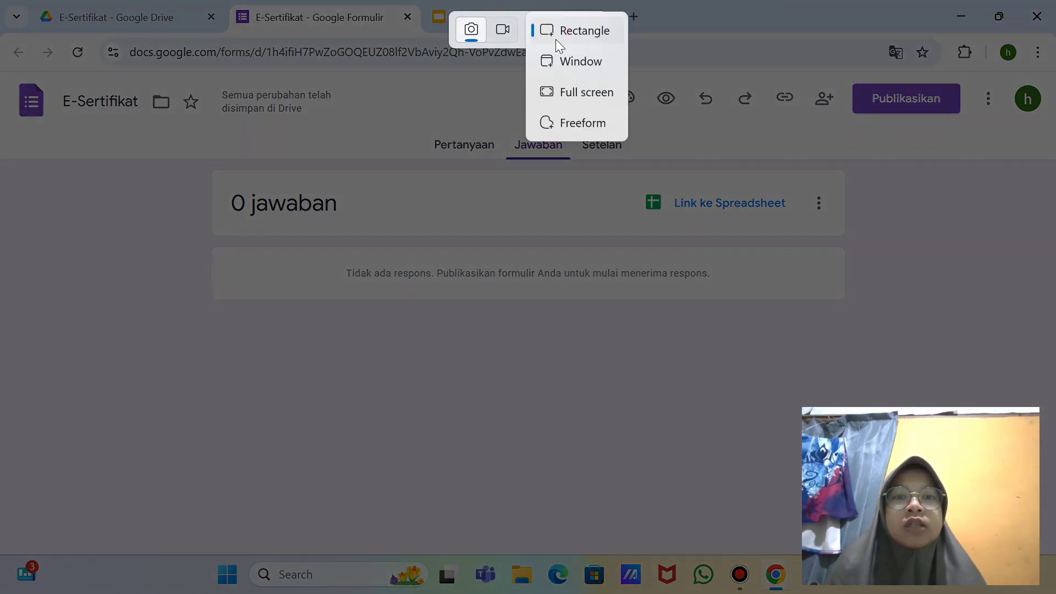
{"action": "left_click", "coordinate": [586, 92]}
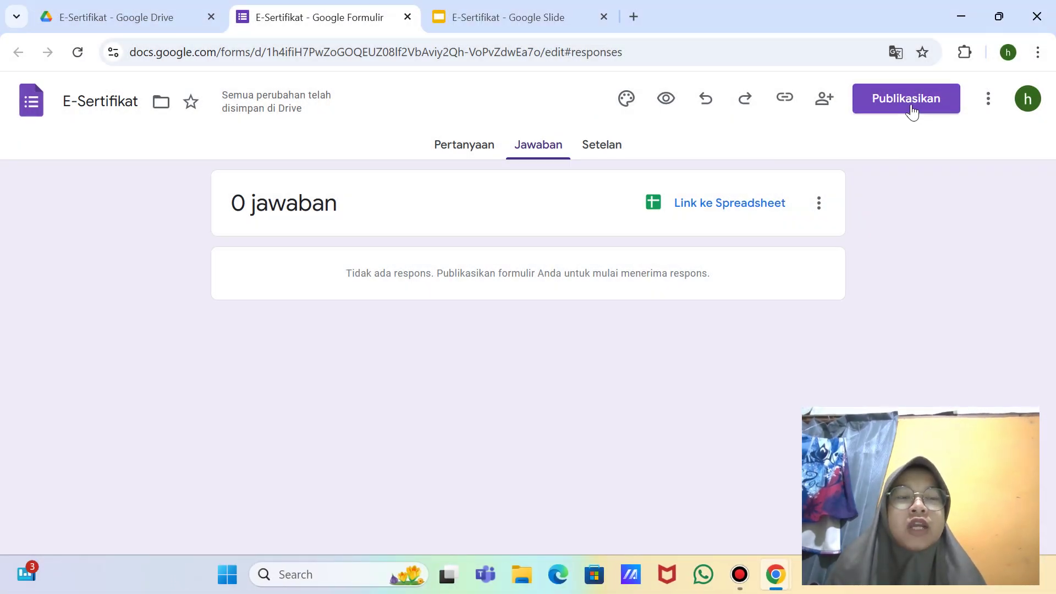
{"action": "left_click", "coordinate": [911, 104]}
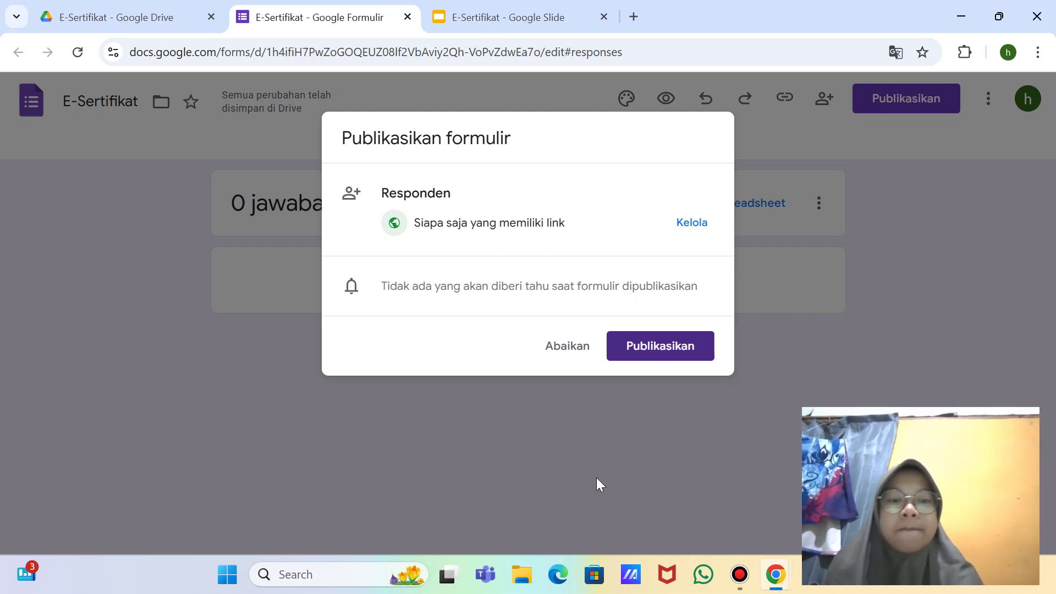
Step: Screenshot the Publikasikan formulir dialog and publish the form to anyone with the link
{"action": "key", "text": "super+shift+s"}
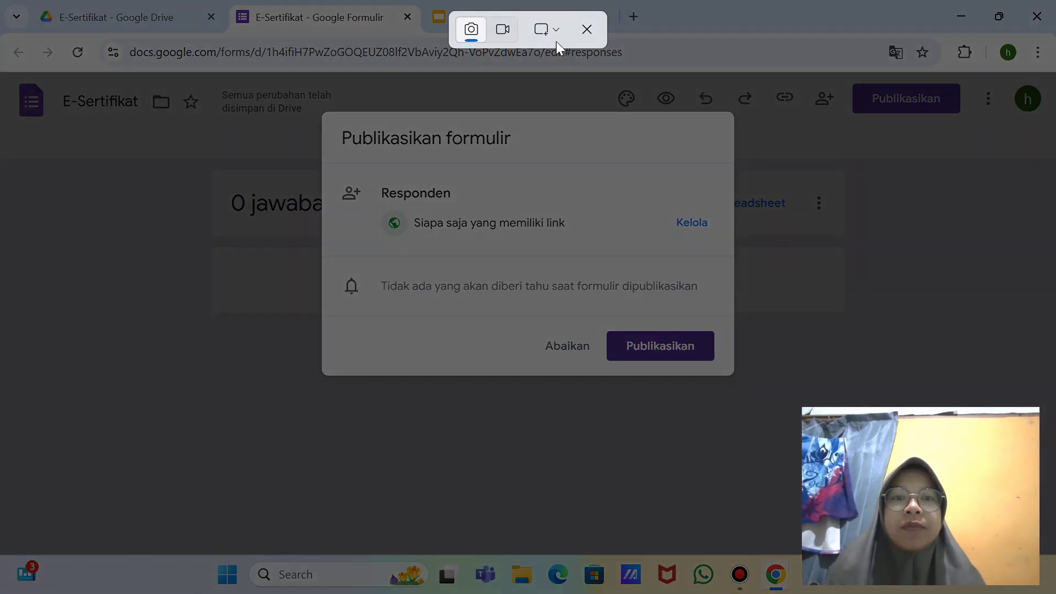
{"action": "left_click", "coordinate": [545, 31]}
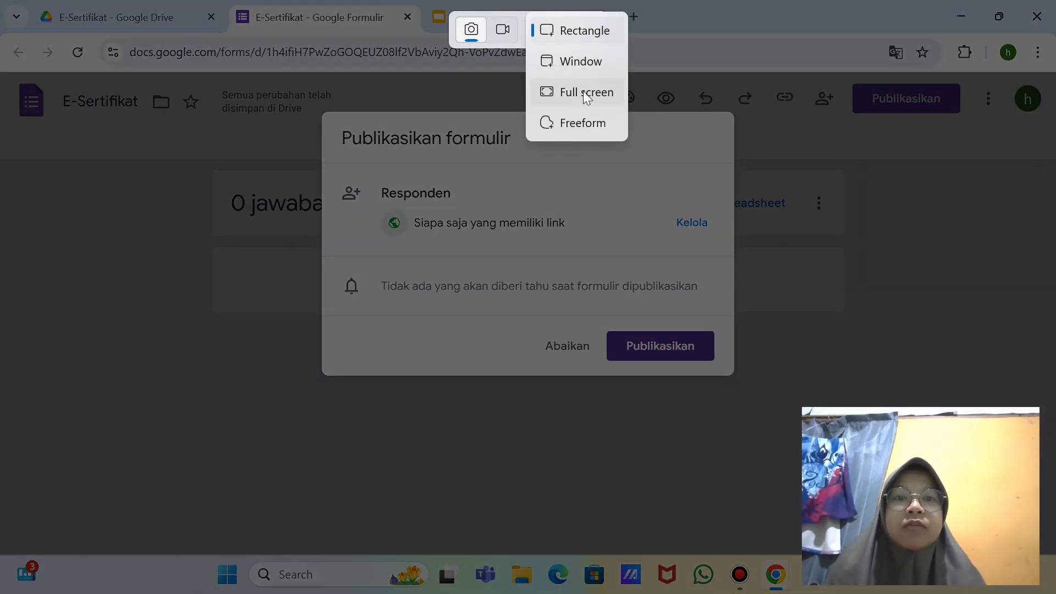
{"action": "left_click", "coordinate": [583, 90]}
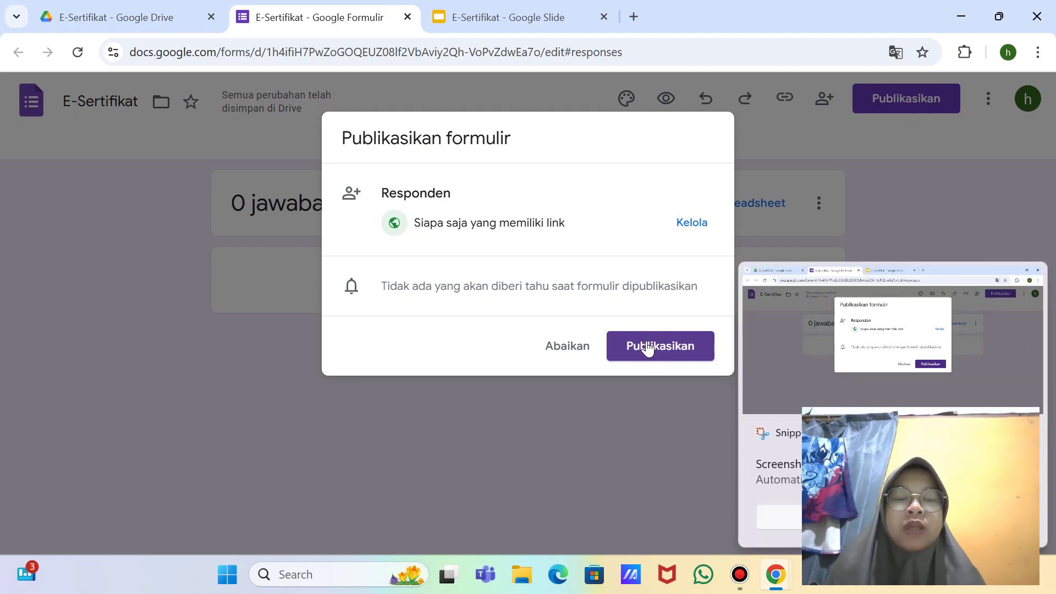
{"action": "left_click", "coordinate": [647, 346]}
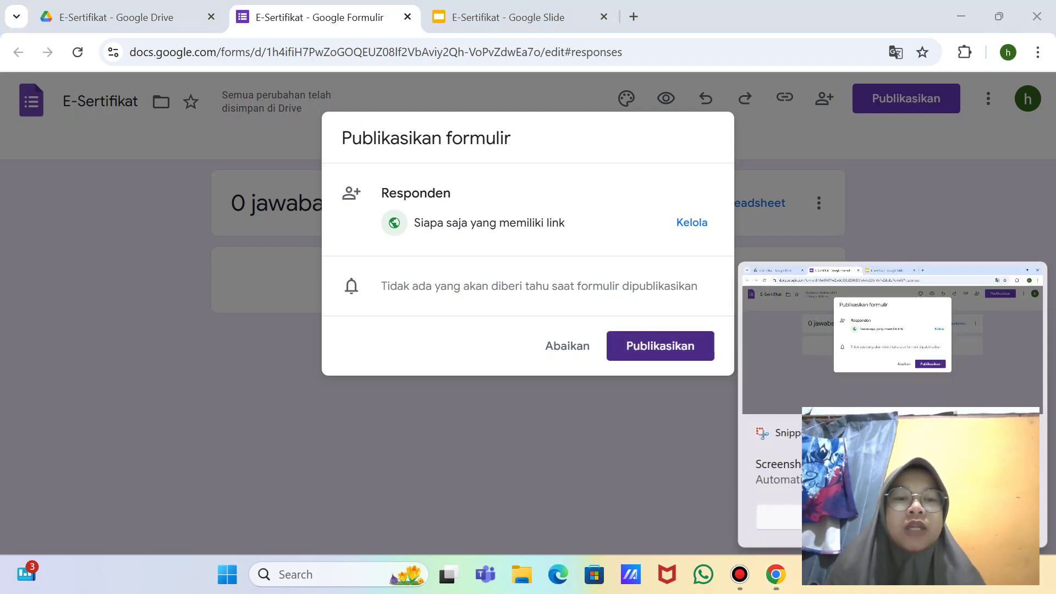
{"action": "left_click", "coordinate": [674, 353]}
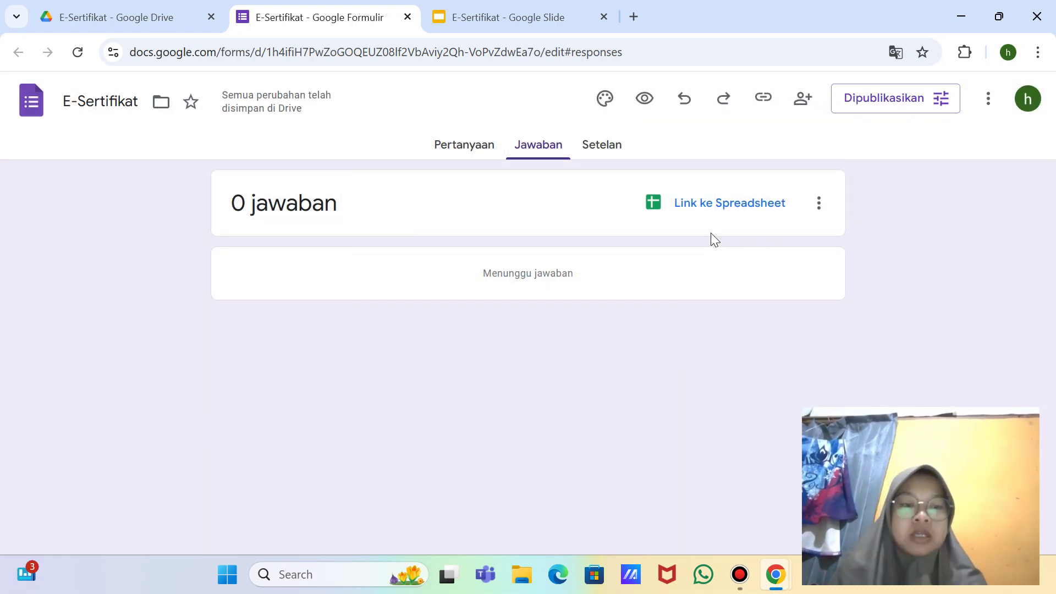
Step: Screenshot the responses page and start Link ke Spreadsheet
{"action": "key", "text": "super+shift+s"}
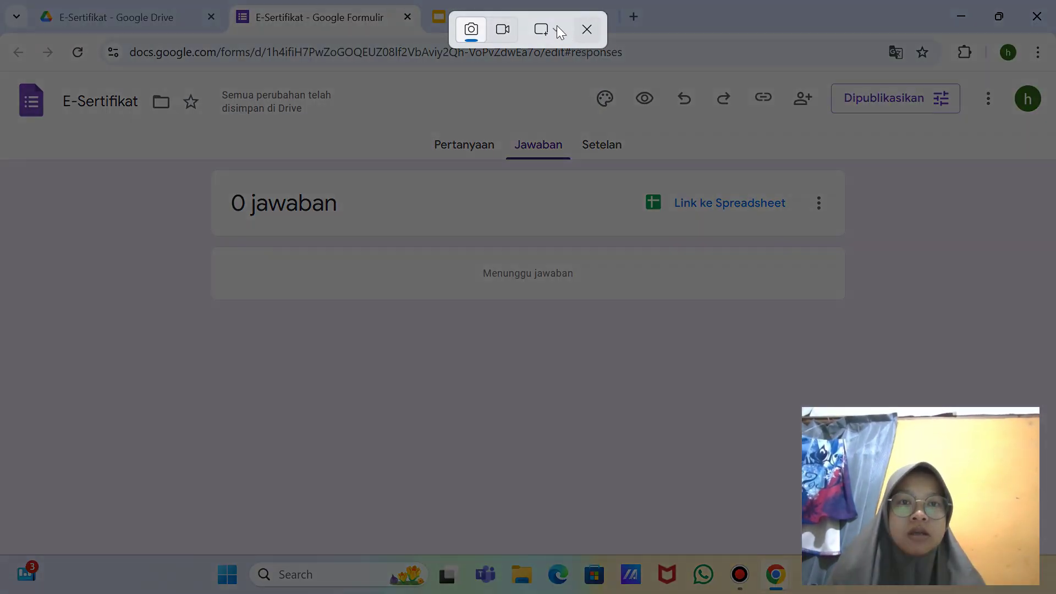
{"action": "left_click", "coordinate": [547, 34]}
{"action": "left_click", "coordinate": [580, 91]}
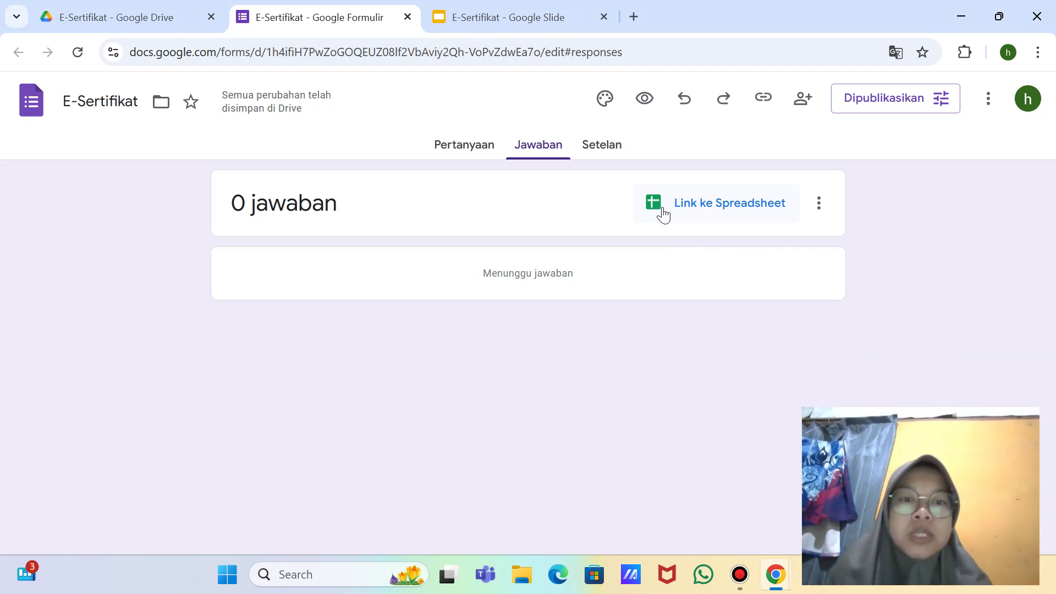
{"action": "left_click", "coordinate": [664, 215]}
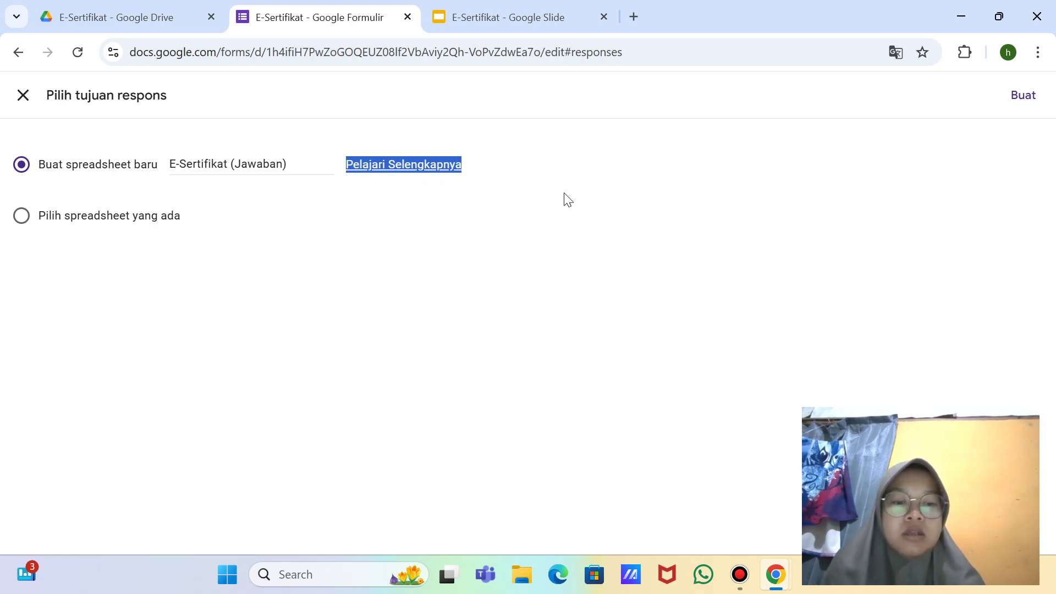
Step: Create the new response spreadsheet E-Sertifikat (Jawaban) with the default name
{"action": "key", "text": "super+shift+s"}
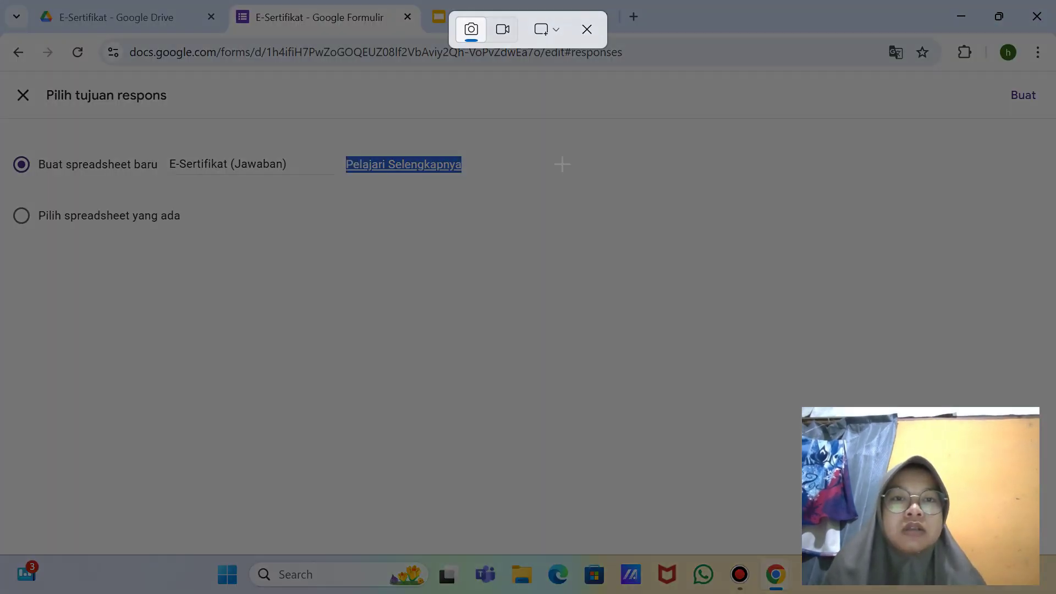
{"action": "left_click", "coordinate": [561, 35]}
{"action": "left_click", "coordinate": [600, 95]}
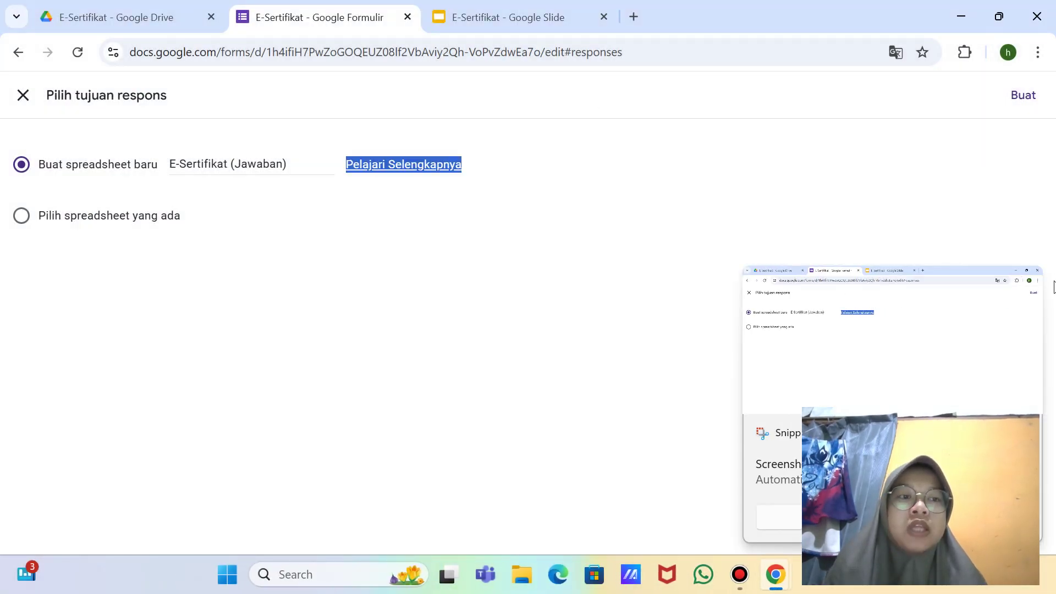
{"action": "left_click", "coordinate": [1021, 99]}
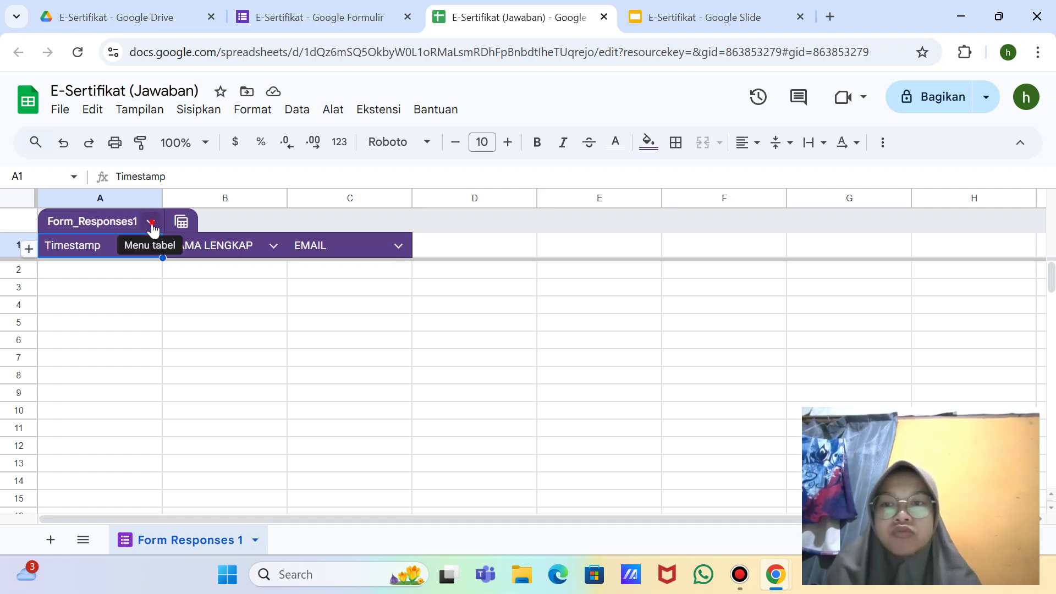
Step: Convert the Form_Responses1 table back to unformatted data, screenshotting its options menu
{"action": "left_click", "coordinate": [151, 223]}
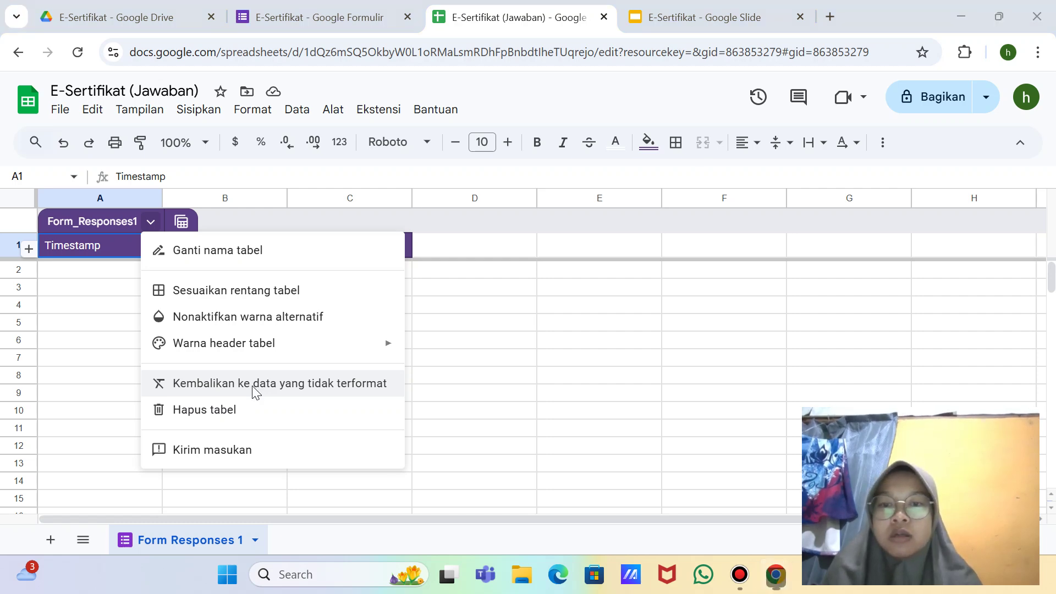
{"action": "key", "text": "super+shift+s"}
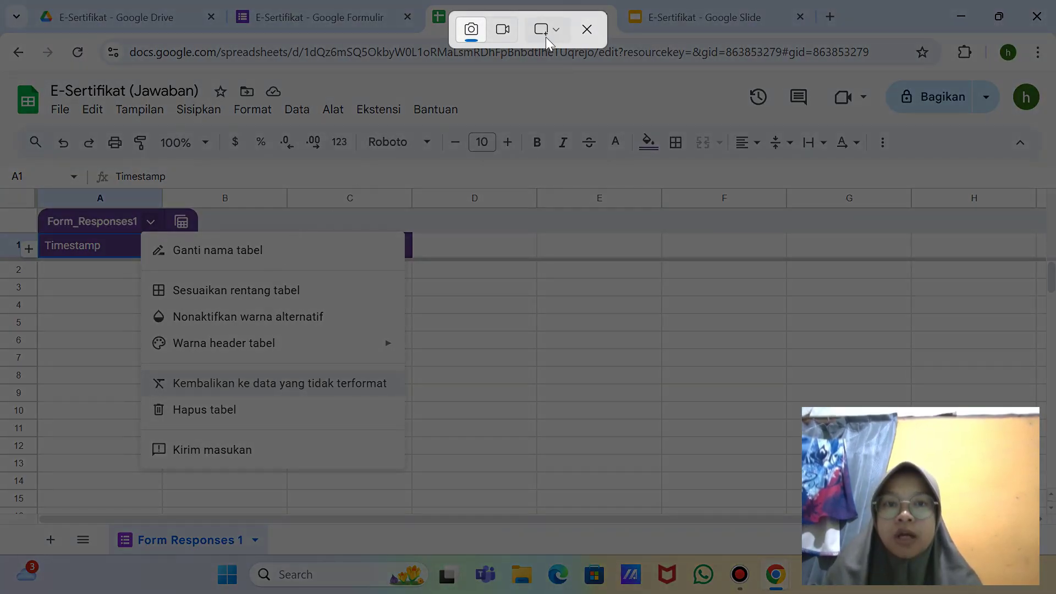
{"action": "left_click", "coordinate": [557, 29]}
{"action": "left_click", "coordinate": [584, 93]}
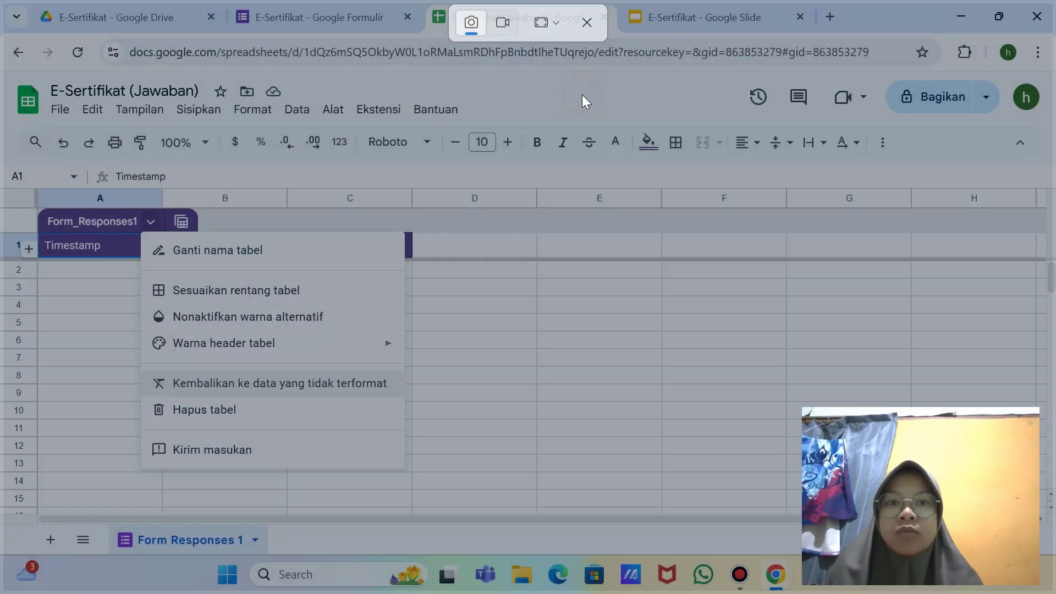
{"action": "left_click", "coordinate": [150, 223]}
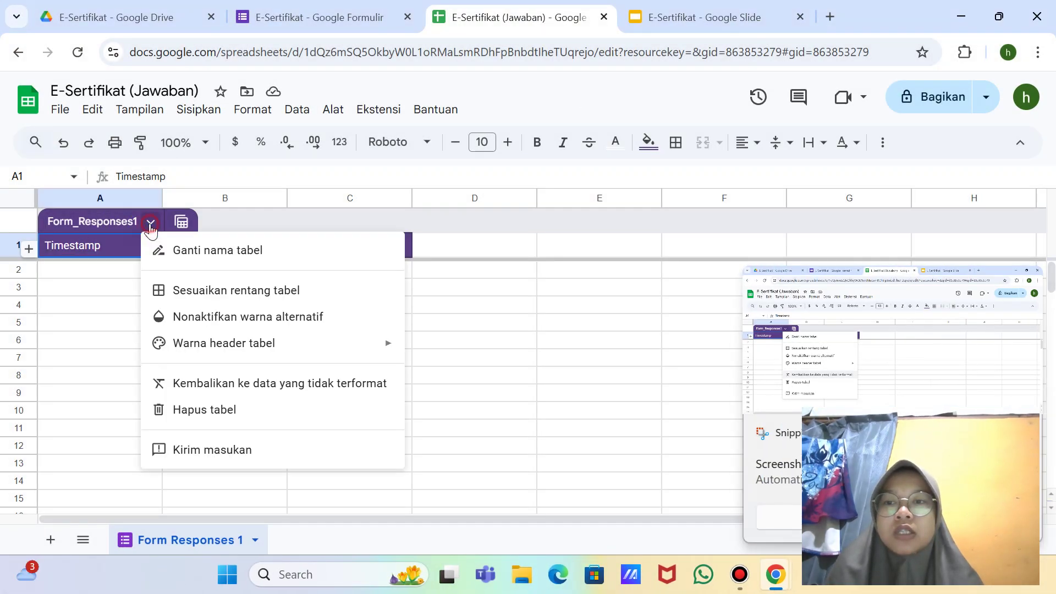
{"action": "left_click", "coordinate": [274, 384]}
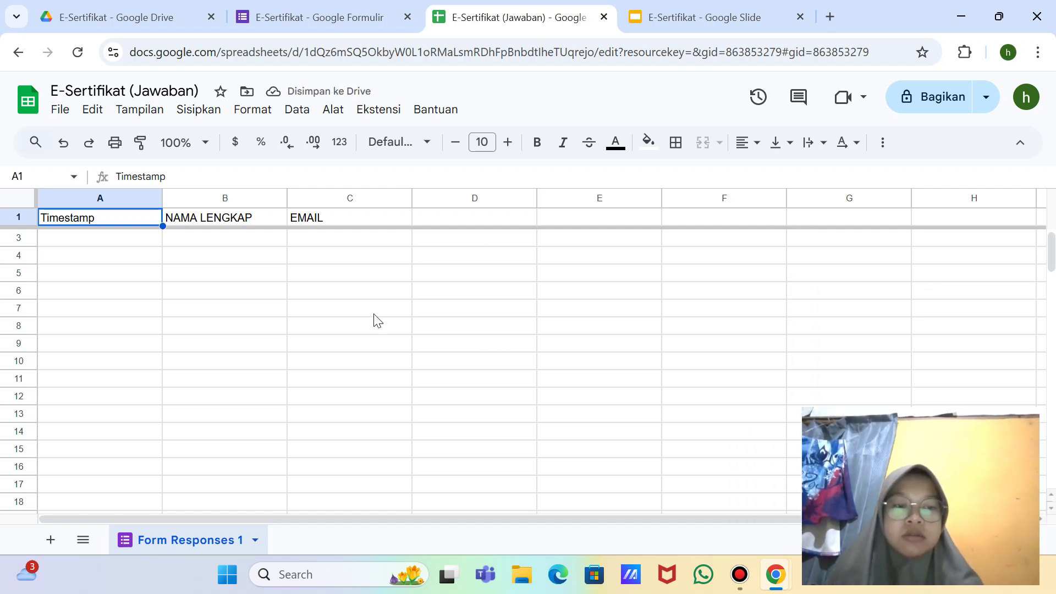
Step: Take a full-screen screenshot and select the NAMA LENGKAP (B1) and EMAIL (C1) headers
{"action": "key", "text": "super+shift+s"}
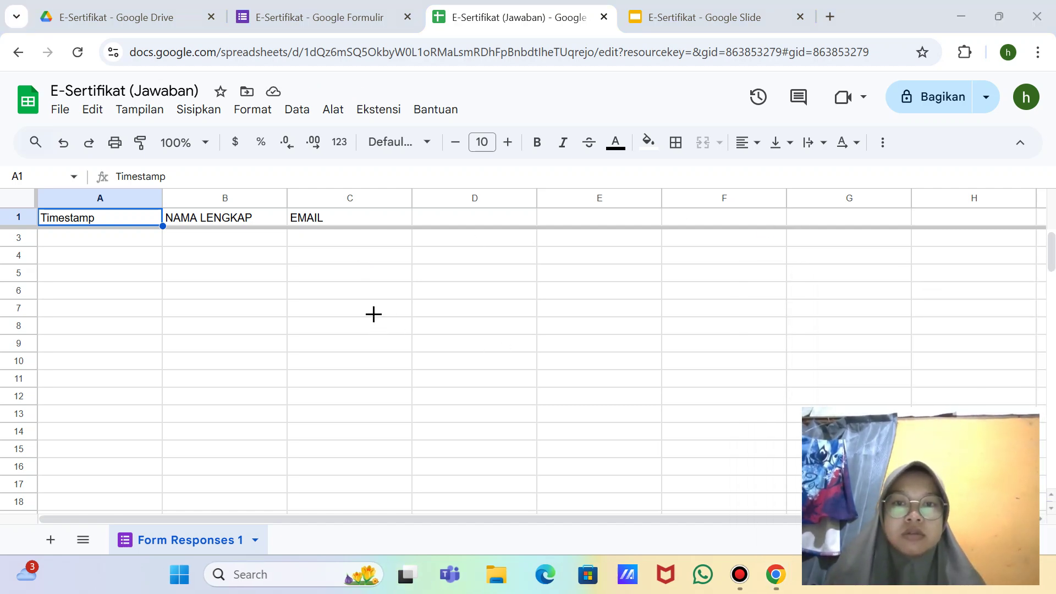
{"action": "left_click", "coordinate": [547, 30]}
{"action": "left_click", "coordinate": [569, 92]}
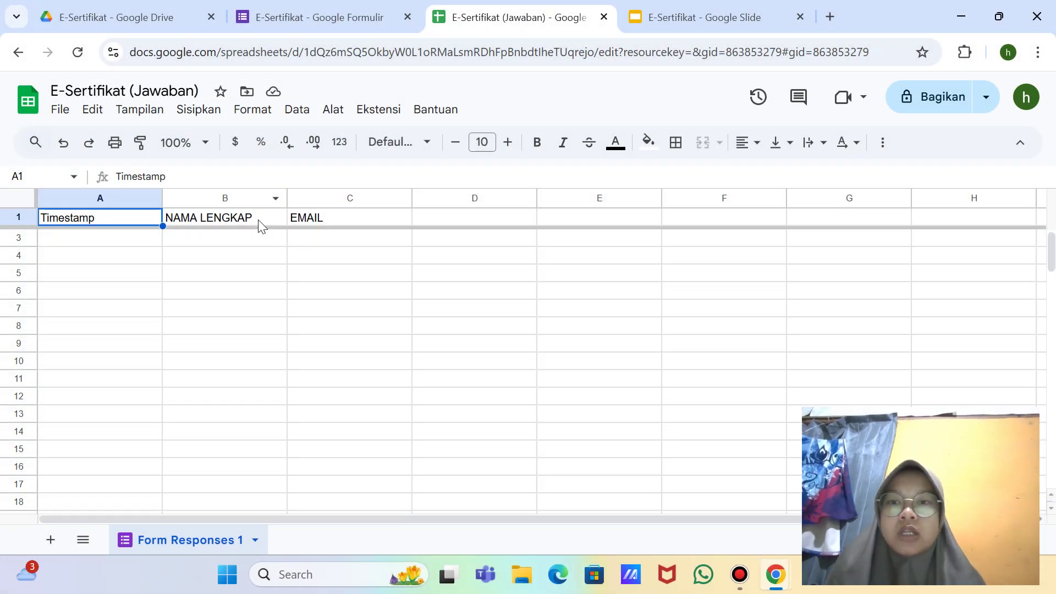
{"action": "left_click", "coordinate": [259, 223]}
{"action": "left_click", "coordinate": [319, 218]}
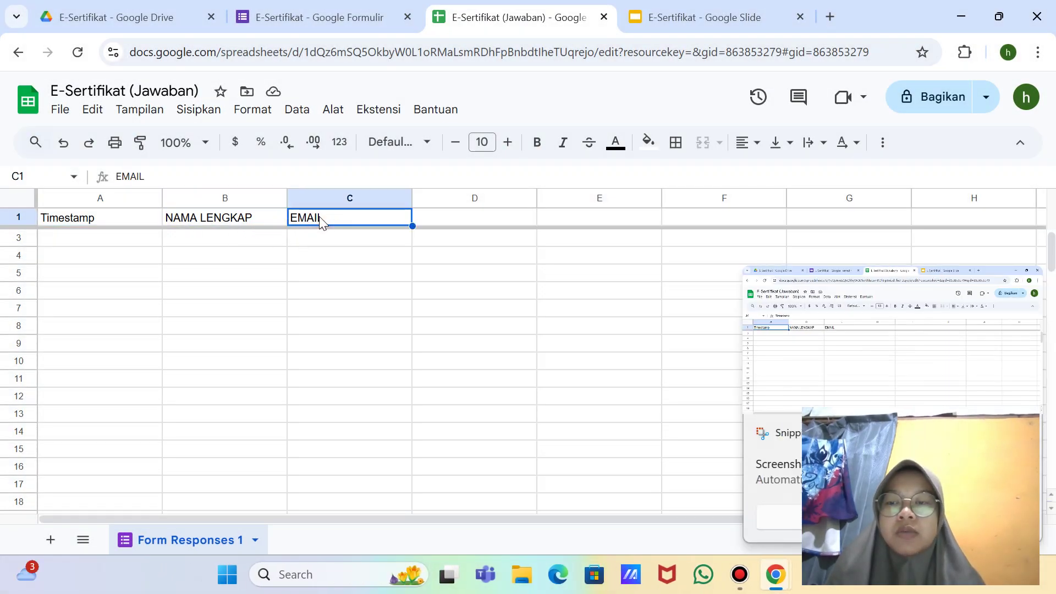
Step: Launch Autocrat via Ekstensi > Autocrat > Launch, screenshotting the Extensions menu
{"action": "left_click", "coordinate": [388, 114]}
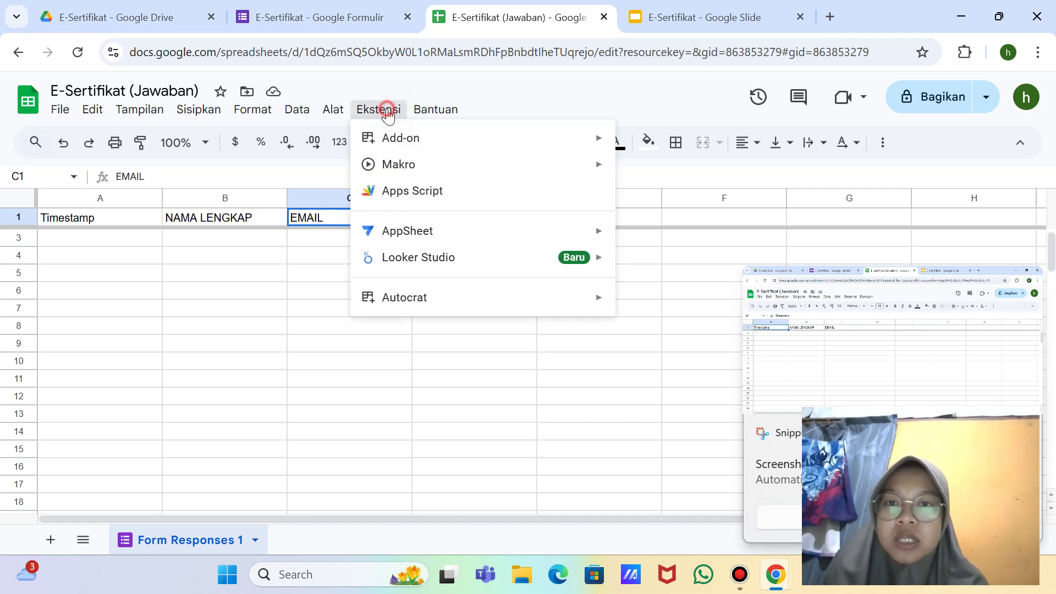
{"action": "mouse_move", "coordinate": [594, 304]}
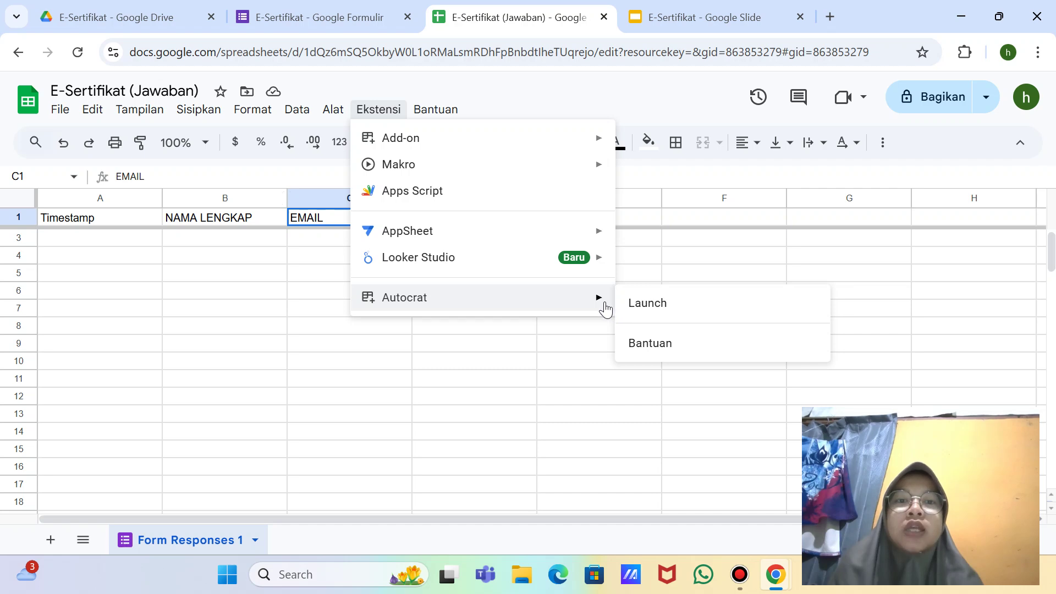
{"action": "key", "text": "super+shift+s"}
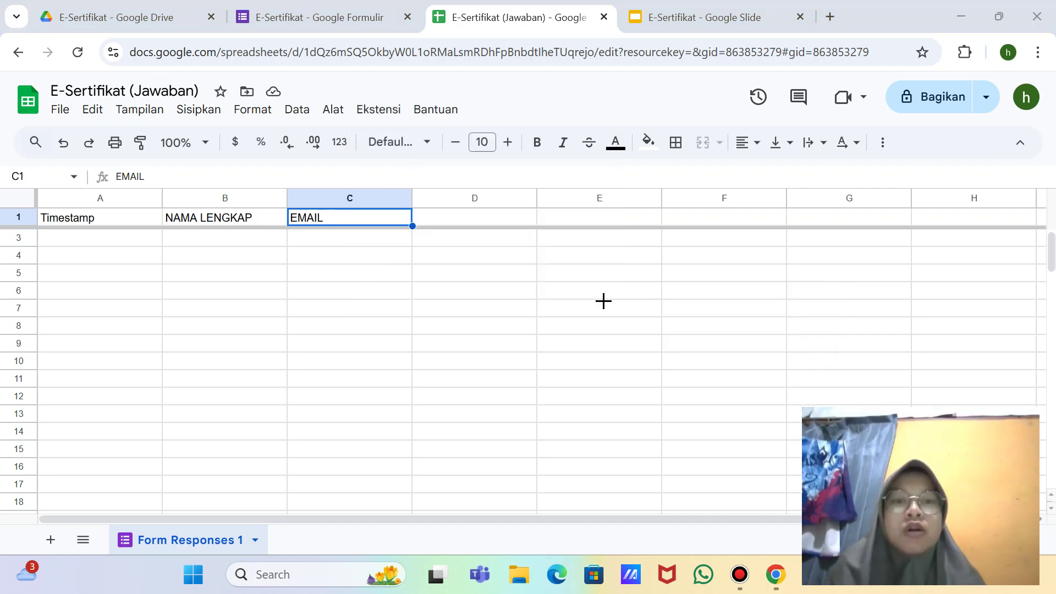
{"action": "left_click", "coordinate": [546, 29]}
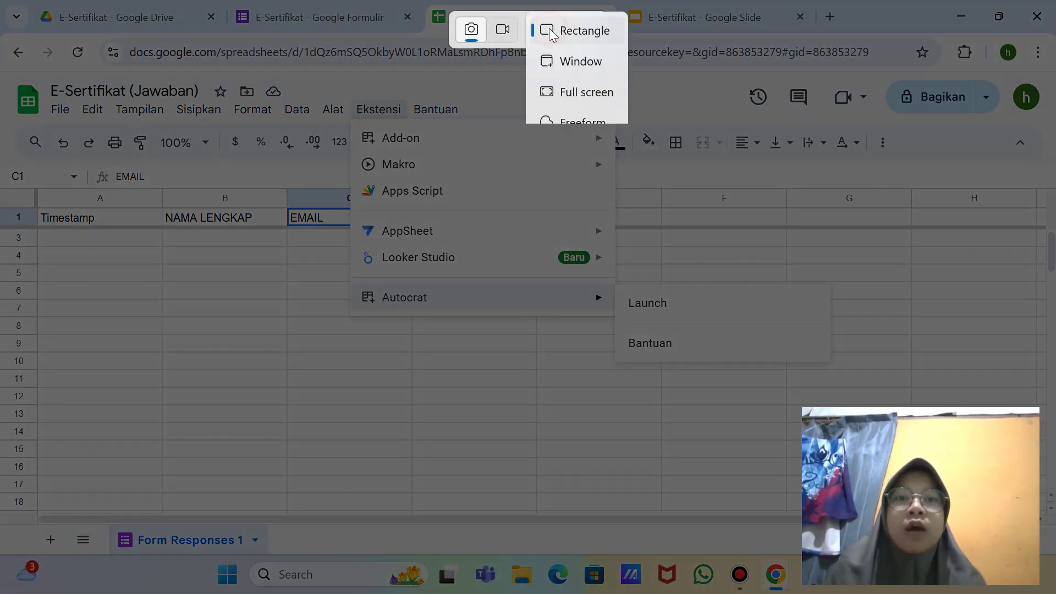
{"action": "left_click", "coordinate": [589, 93]}
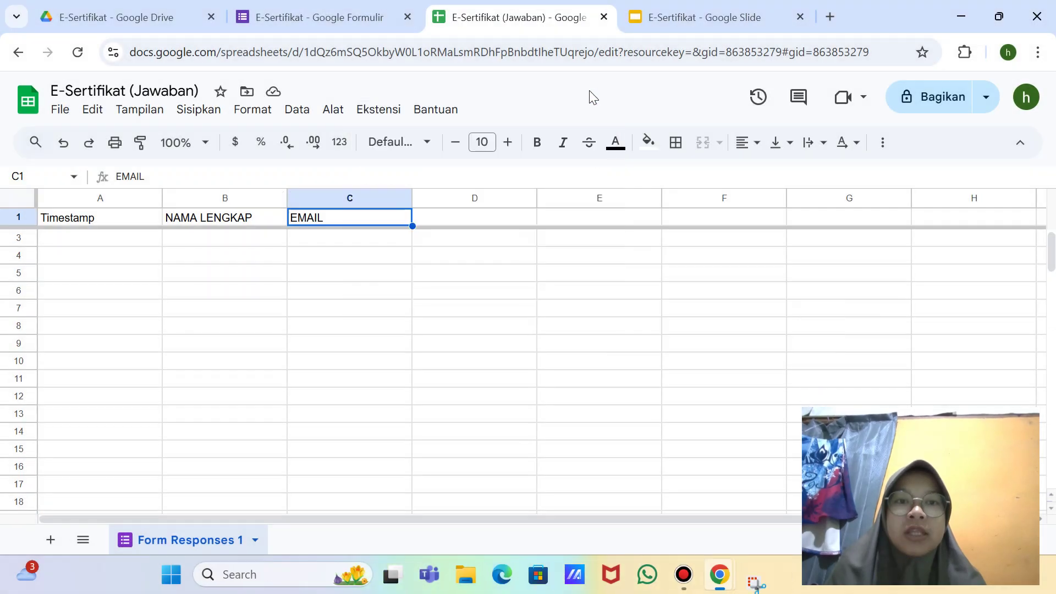
{"action": "left_click", "coordinate": [378, 109]}
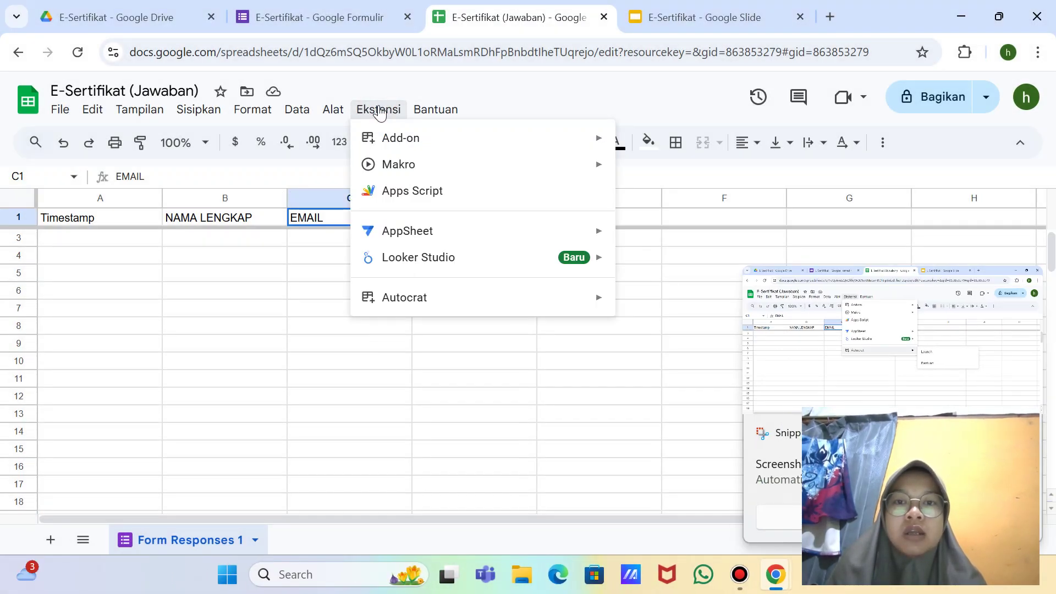
{"action": "mouse_move", "coordinate": [586, 147]}
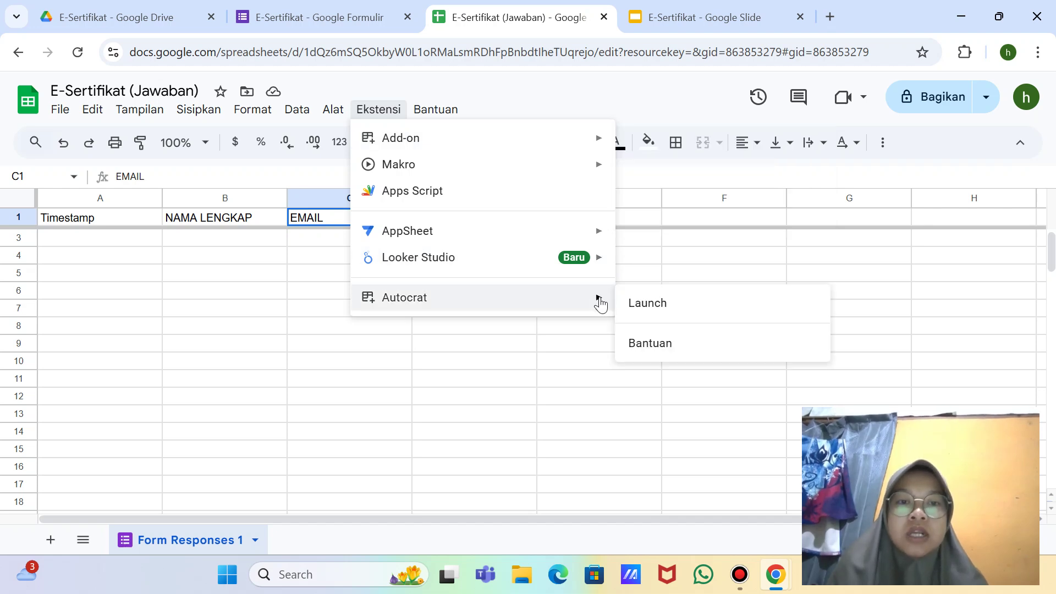
{"action": "left_click", "coordinate": [641, 307]}
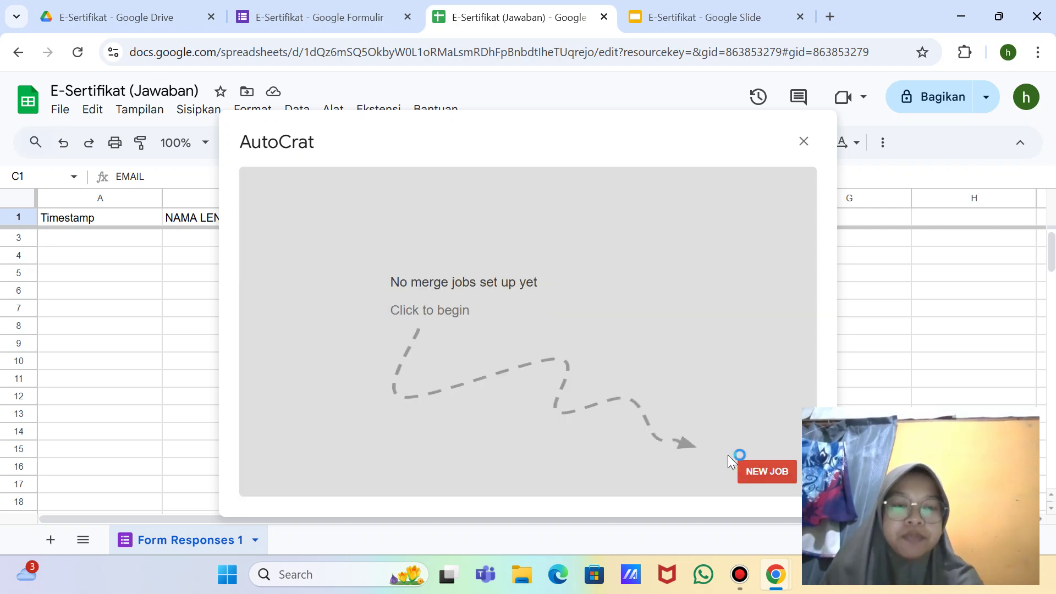
Step: Take a full-screen screenshot of the AutoCrat dialog and review it
{"action": "key", "text": "super+shift+s"}
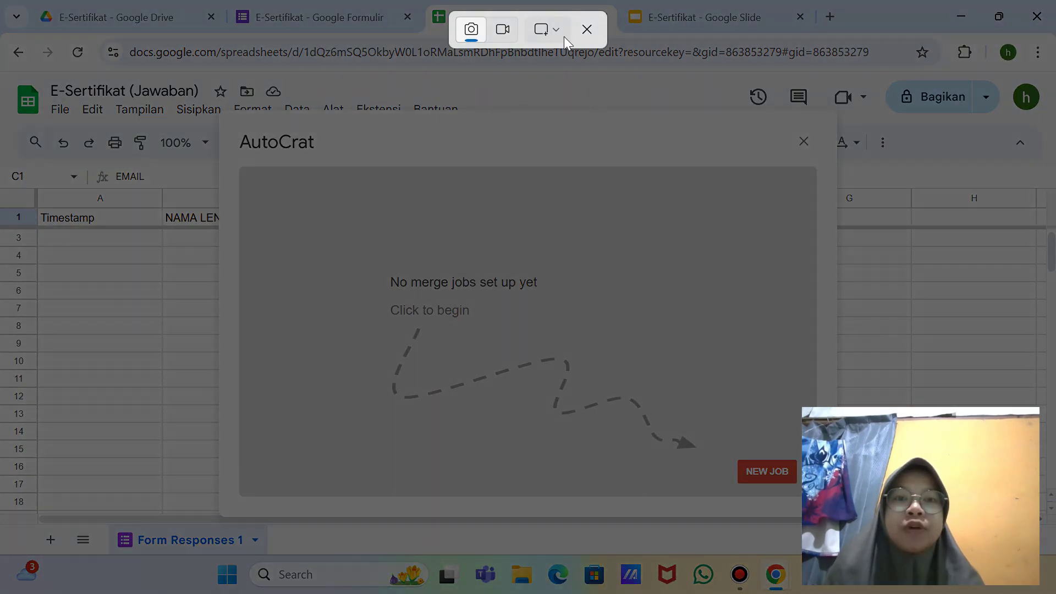
{"action": "left_click", "coordinate": [564, 38]}
{"action": "left_click", "coordinate": [608, 91]}
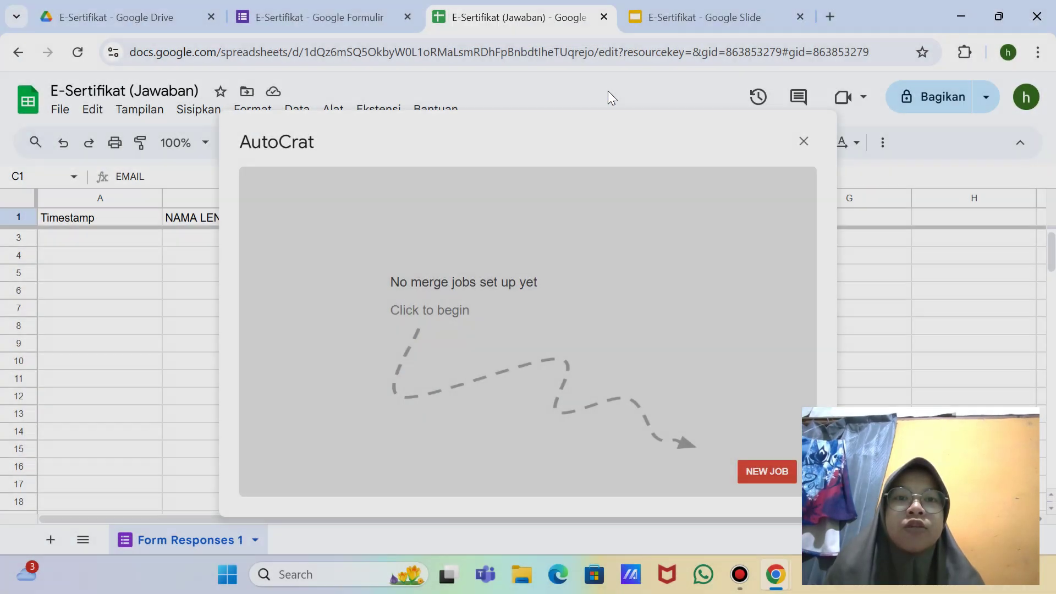
{"action": "left_click", "coordinate": [752, 470]}
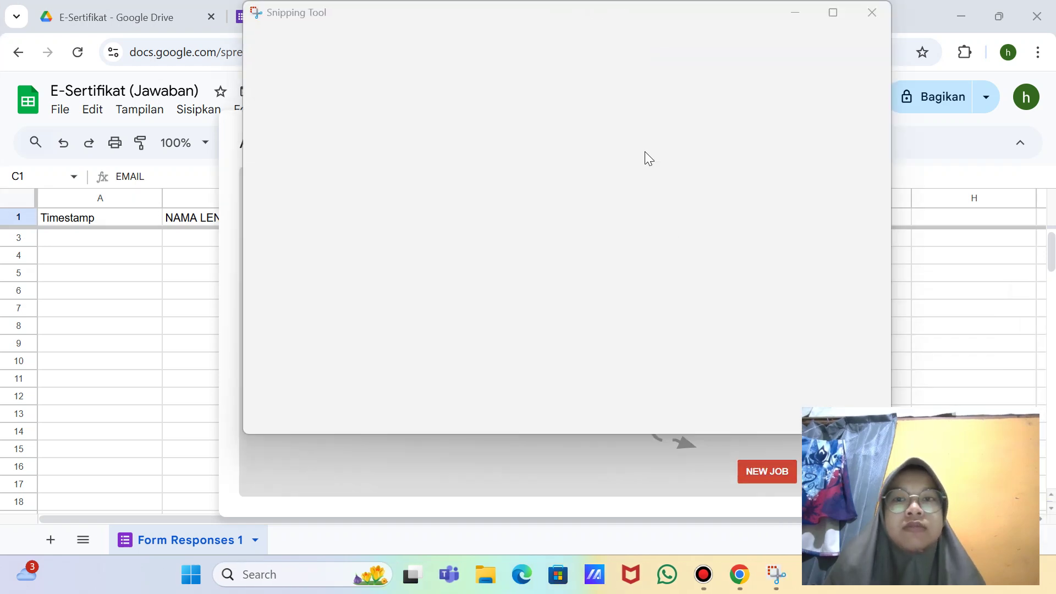
{"action": "left_click", "coordinate": [871, 13]}
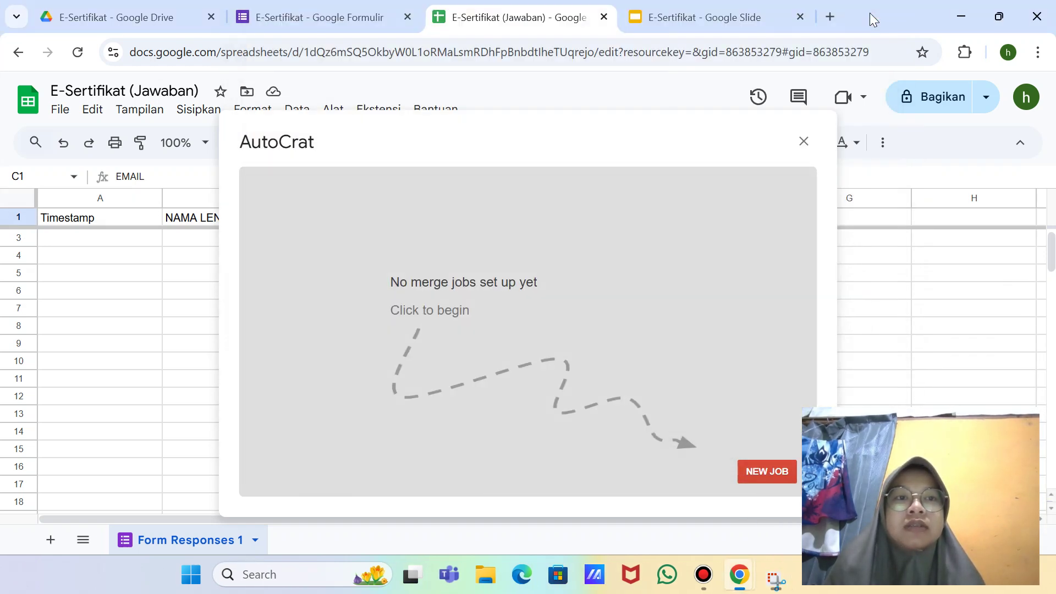
Step: Name a new merge job 'E-Sertifikat <<NAMA LENGKAP>>' and capture a full-screen screenshot
{"action": "left_click", "coordinate": [767, 473]}
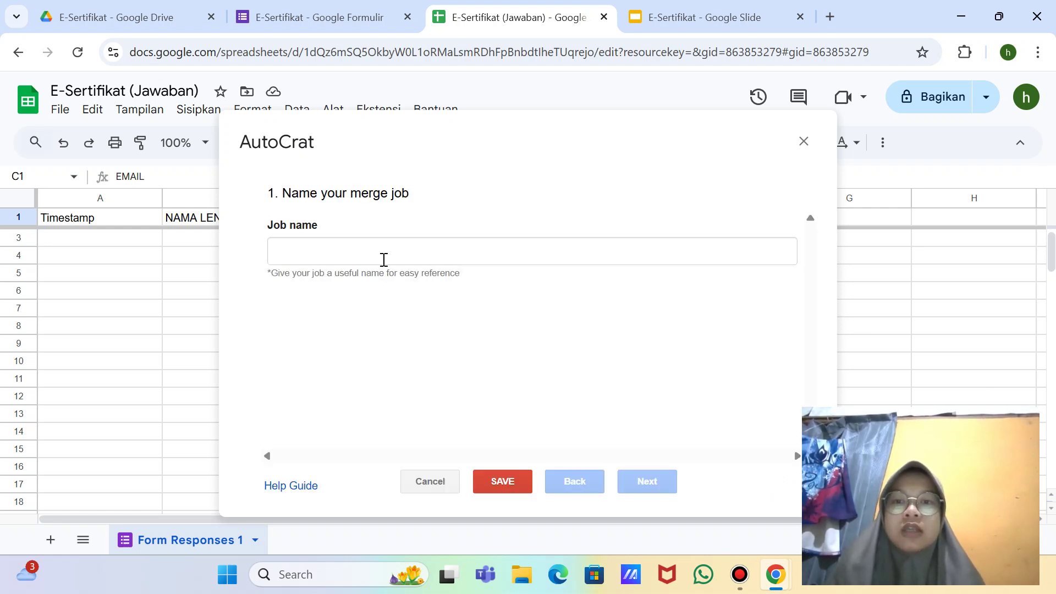
{"action": "left_click", "coordinate": [384, 259]}
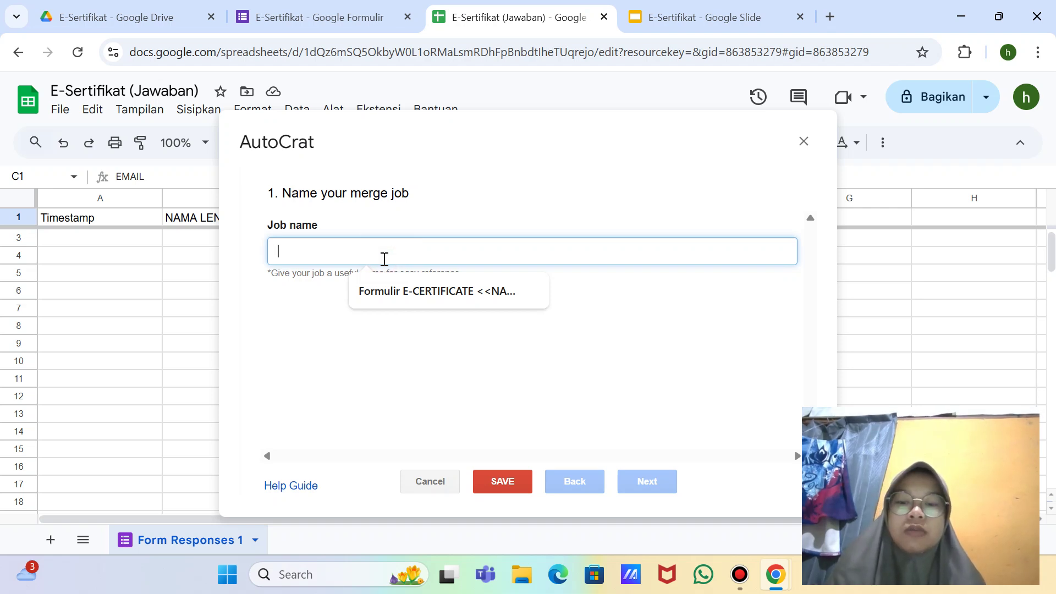
{"action": "type", "text": "E"}
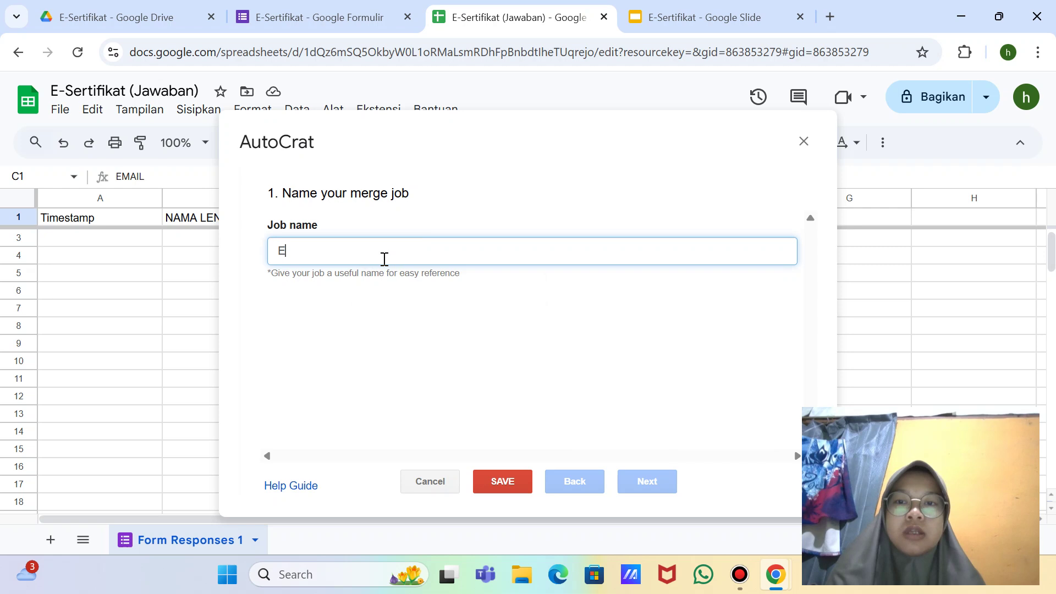
{"action": "type", "text": "-Sertifikat <<NAMA"}
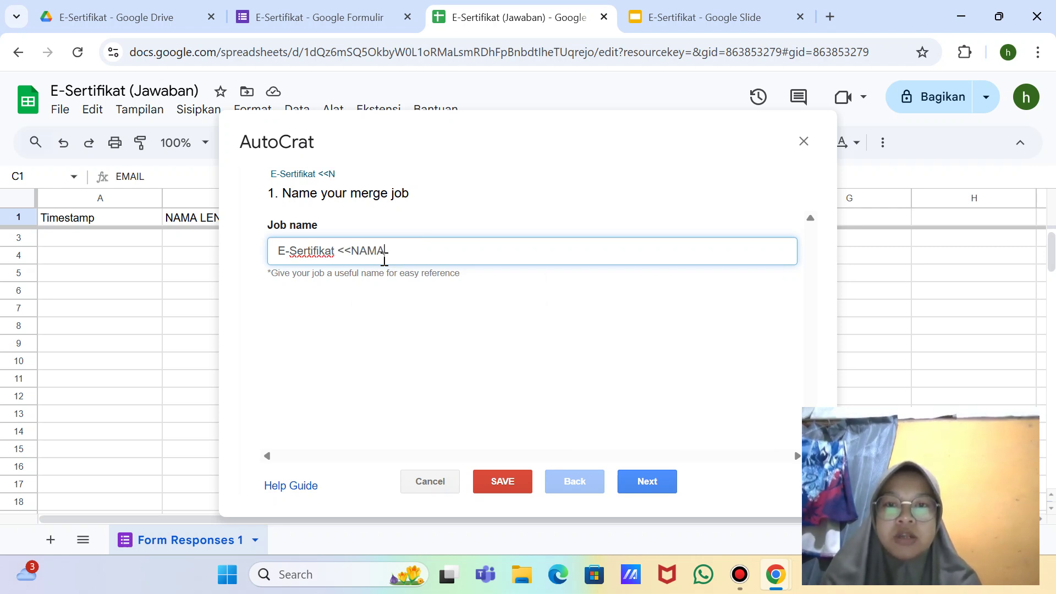
{"action": "type", "text": "LENG"}
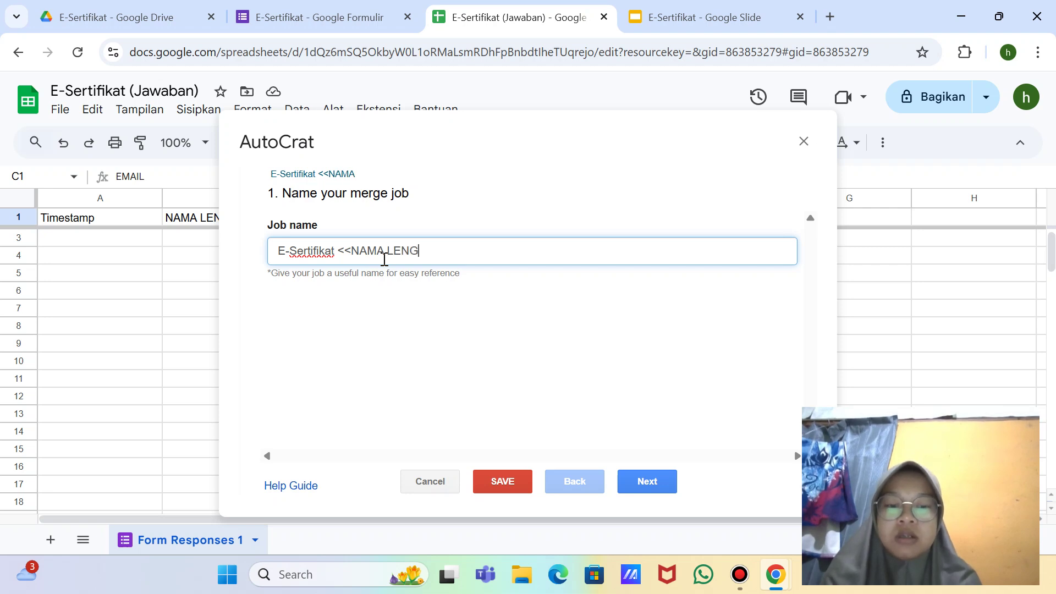
{"action": "type", "text": "KAP>>"}
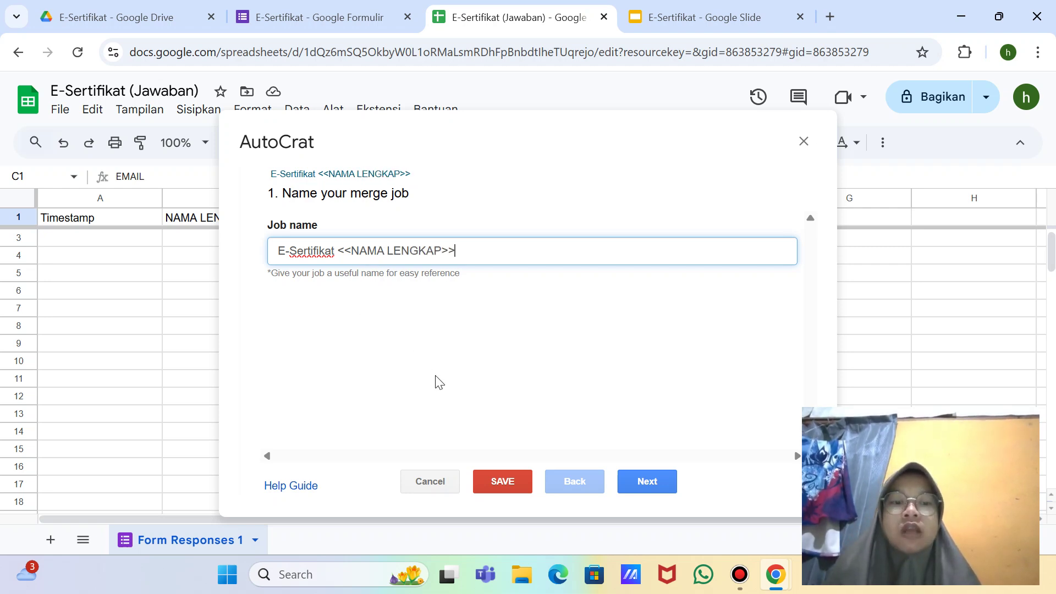
{"action": "key", "text": "super+shift+s"}
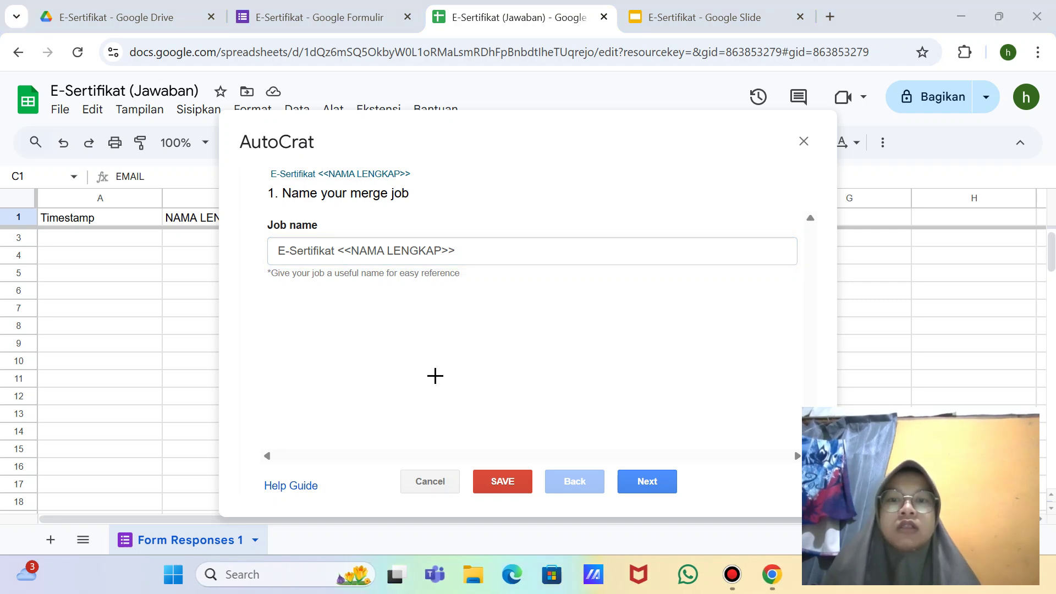
{"action": "left_click", "coordinate": [547, 29]}
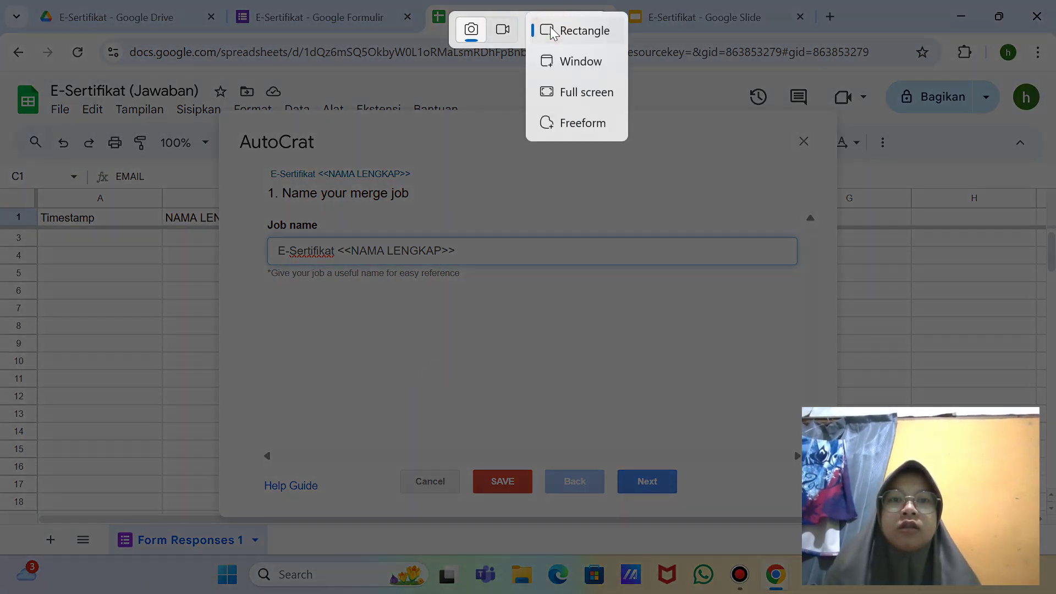
{"action": "left_click", "coordinate": [585, 93]}
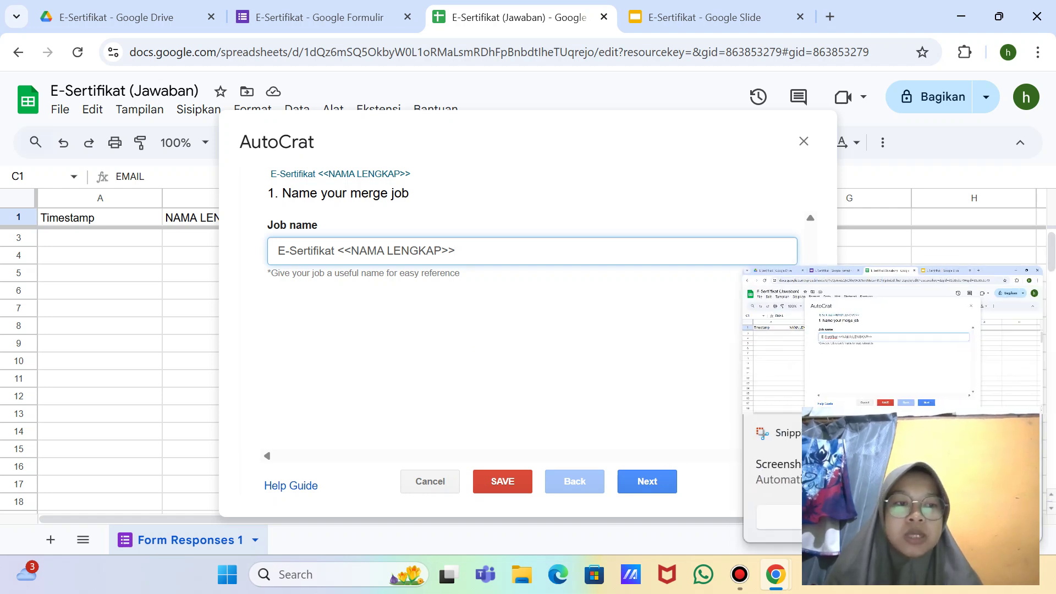
Step: Advance to the merge job's template step and take a full-screen screenshot
{"action": "left_click", "coordinate": [651, 483]}
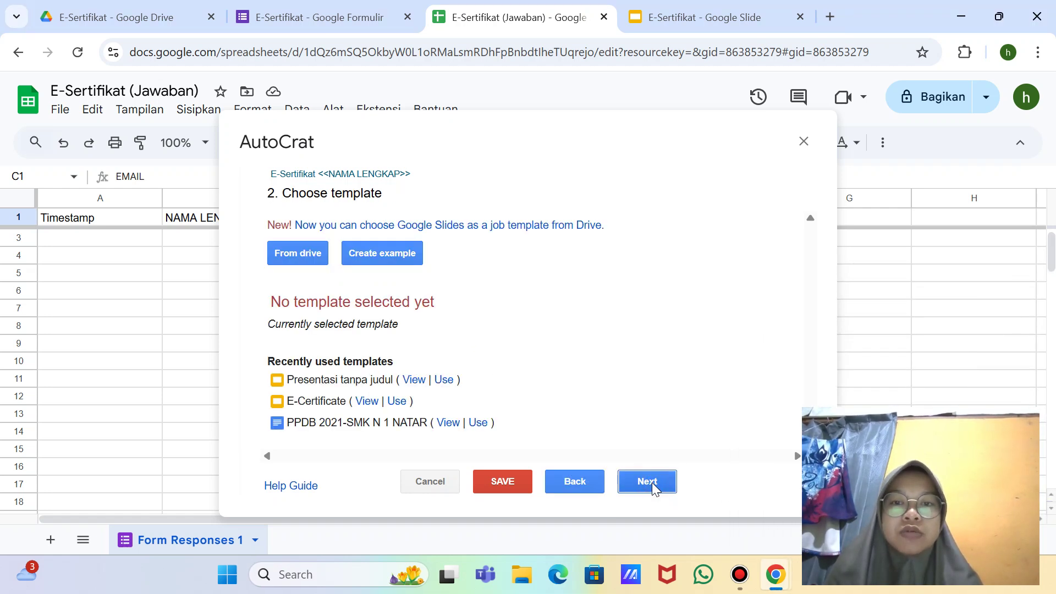
{"action": "left_click", "coordinate": [298, 257]}
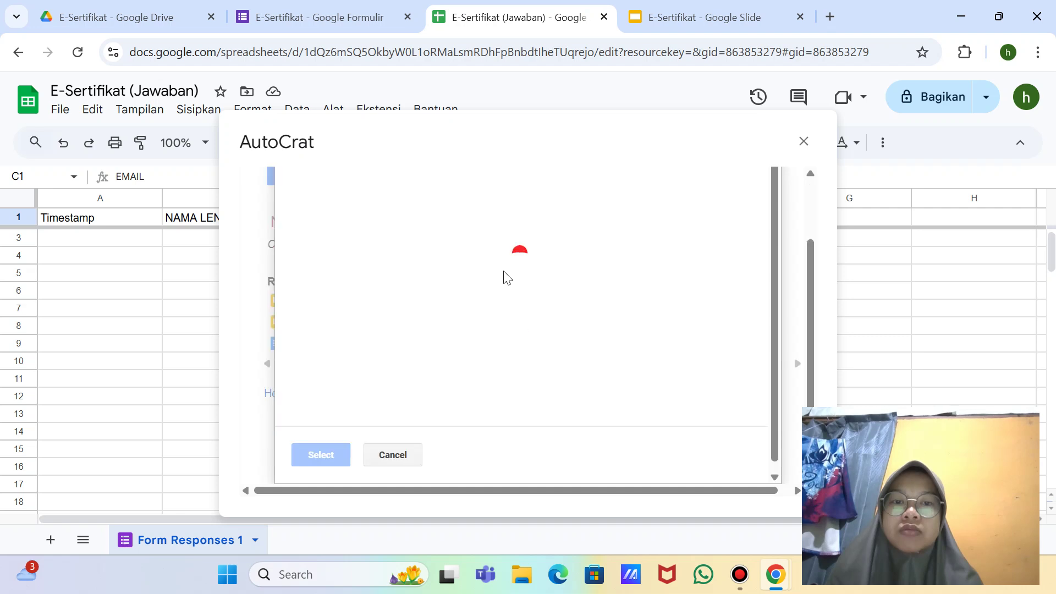
{"action": "left_click", "coordinate": [395, 453]}
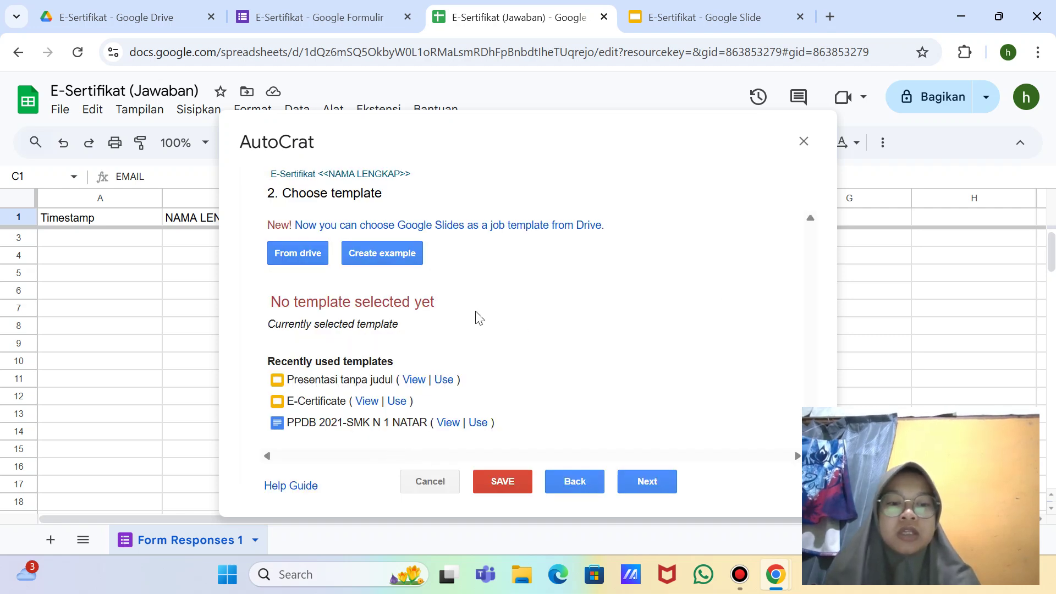
{"action": "key", "text": "super+shift+s"}
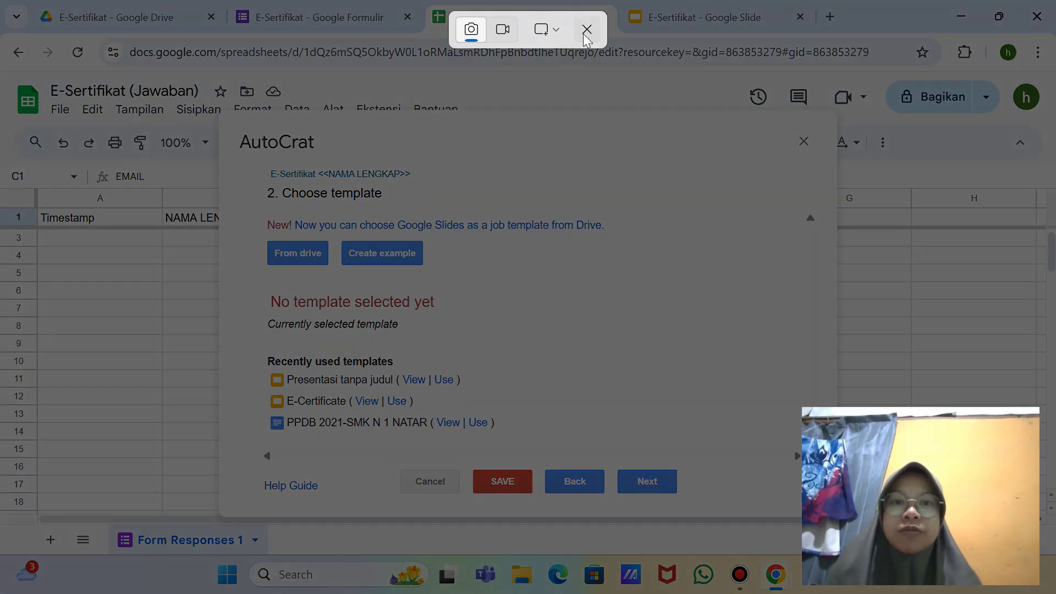
{"action": "left_click", "coordinate": [547, 29]}
{"action": "left_click", "coordinate": [573, 90]}
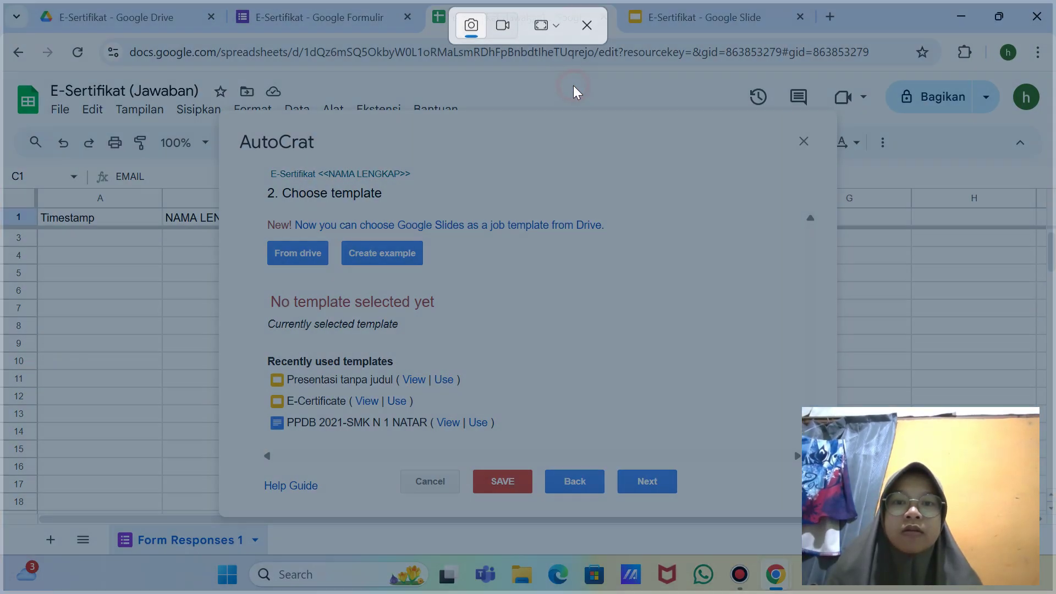
Step: Choose the E-Sertifikat slides from Drive as the template and preview E-Certificate
{"action": "left_click", "coordinate": [297, 259]}
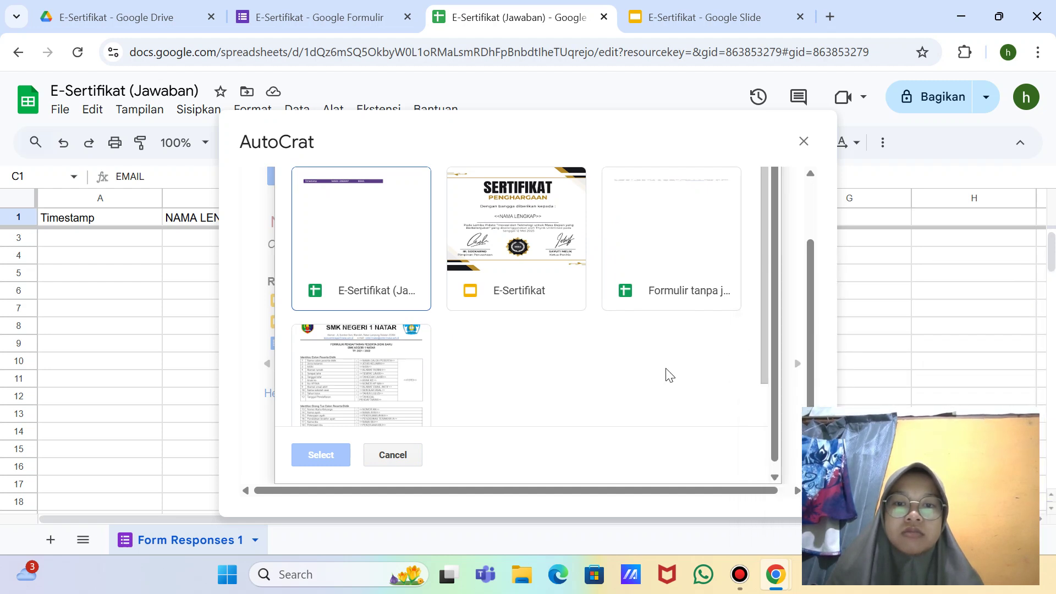
{"action": "mouse_move", "coordinate": [764, 319]}
{"action": "left_mouse_down"}
{"action": "mouse_move", "coordinate": [787, 390]}
{"action": "mouse_move", "coordinate": [753, 329]}
{"action": "left_mouse_up"}
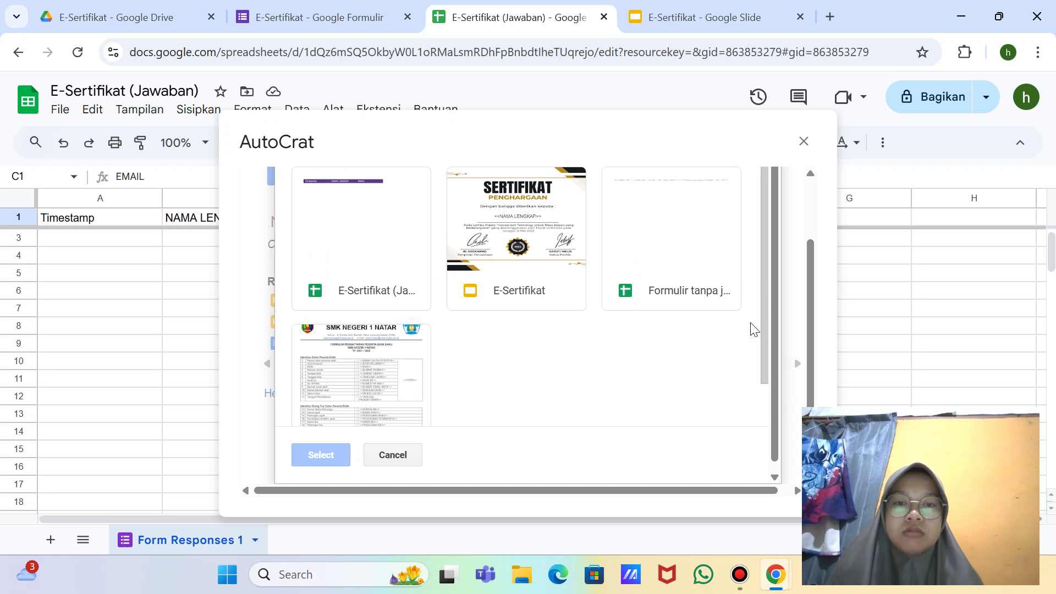
{"action": "double_click", "coordinate": [531, 233]}
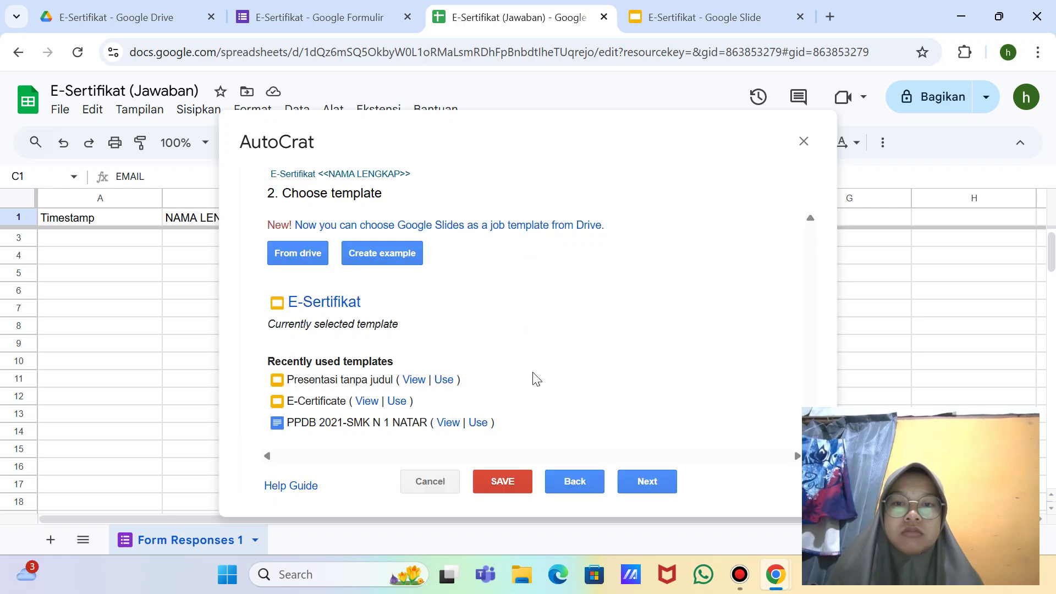
{"action": "left_click", "coordinate": [369, 403]}
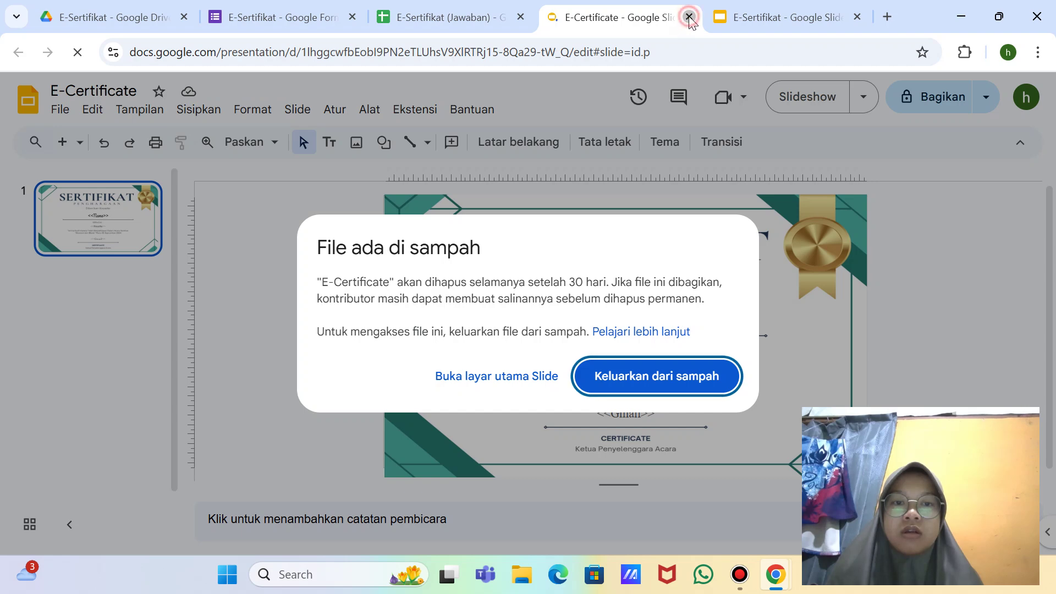
Step: Open the E-Sertifikat template and highlight its <<NAMA LENGKAP>> text to show font choices
{"action": "left_click", "coordinate": [688, 17]}
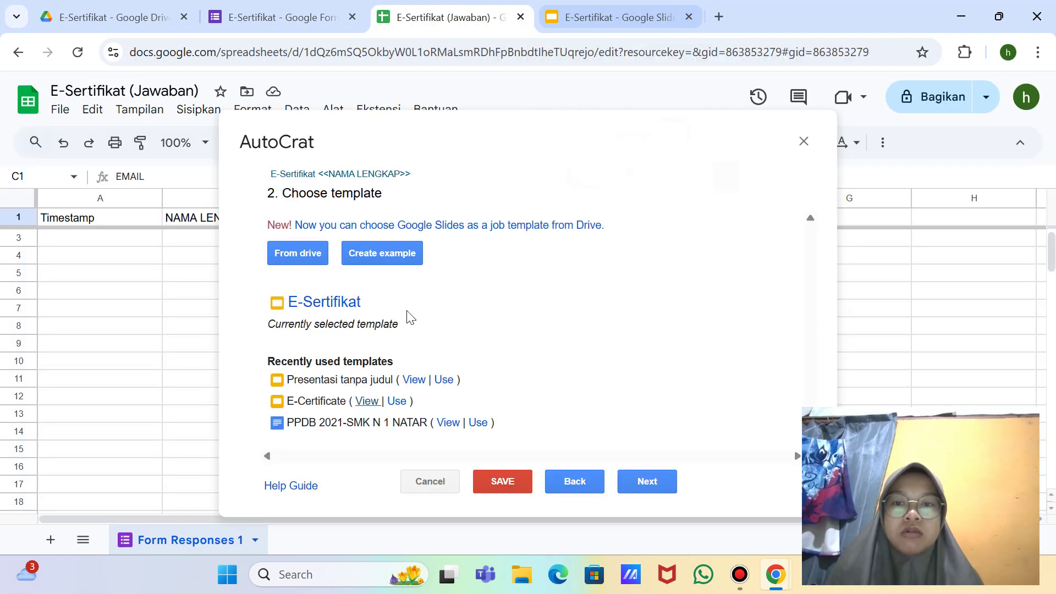
{"action": "left_click", "coordinate": [317, 306]}
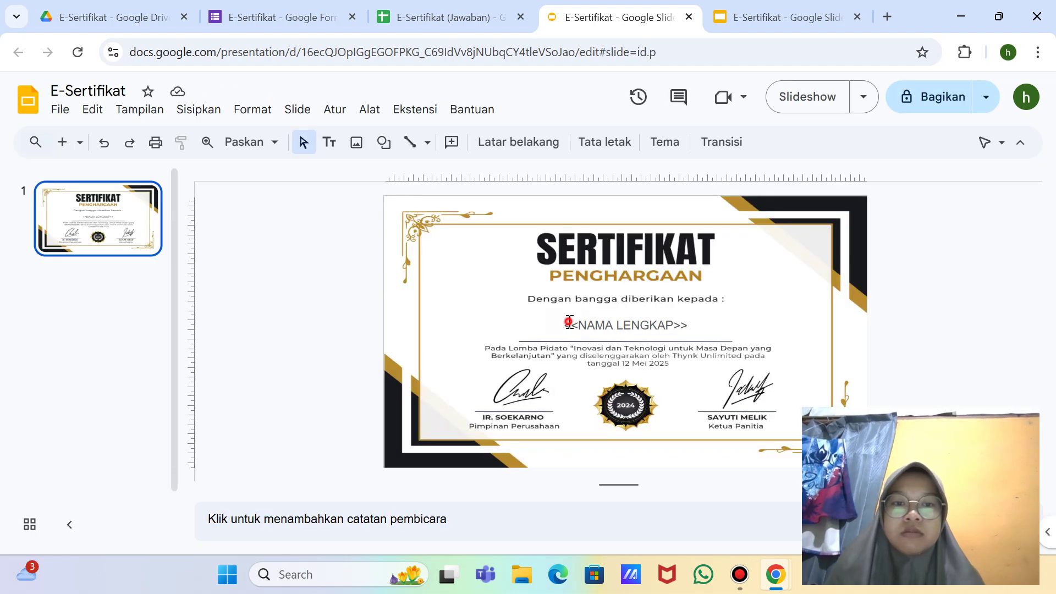
{"action": "left_click", "coordinate": [641, 329]}
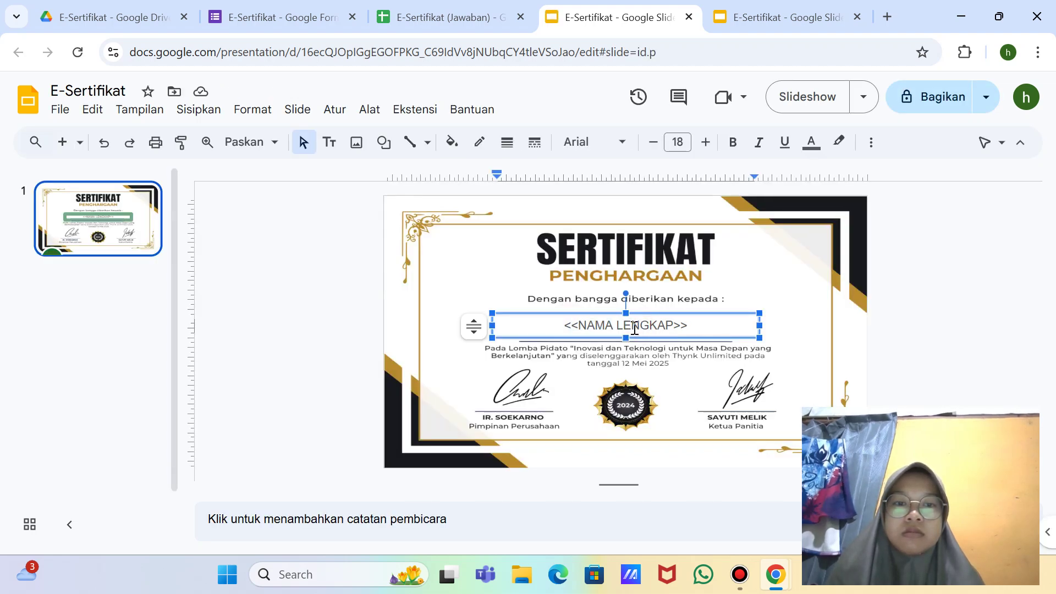
{"action": "left_click_drag", "start_coordinate": [584, 327], "coordinate": [676, 324]}
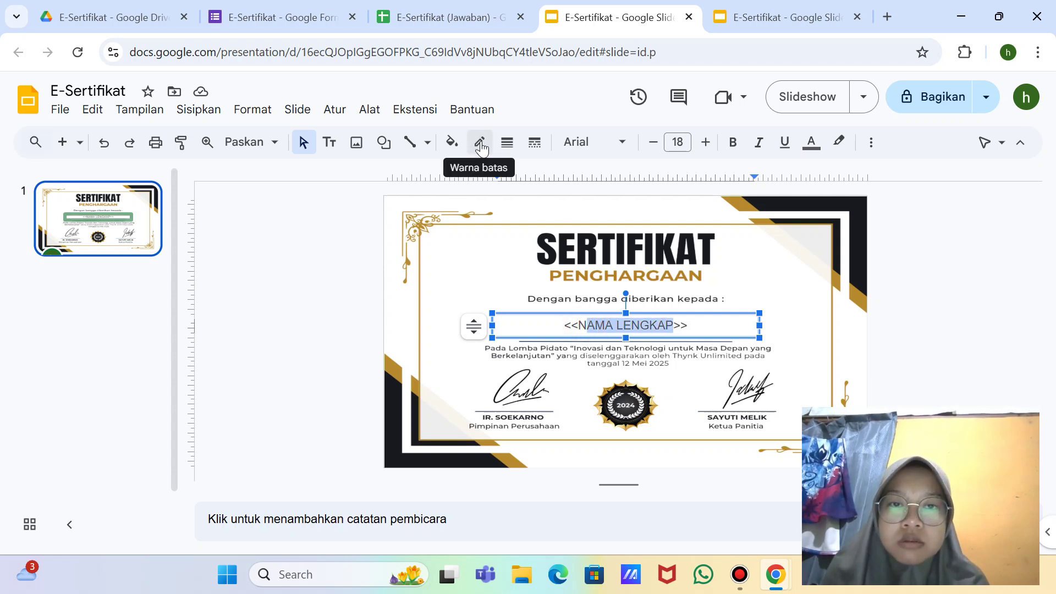
{"action": "left_click", "coordinate": [619, 142]}
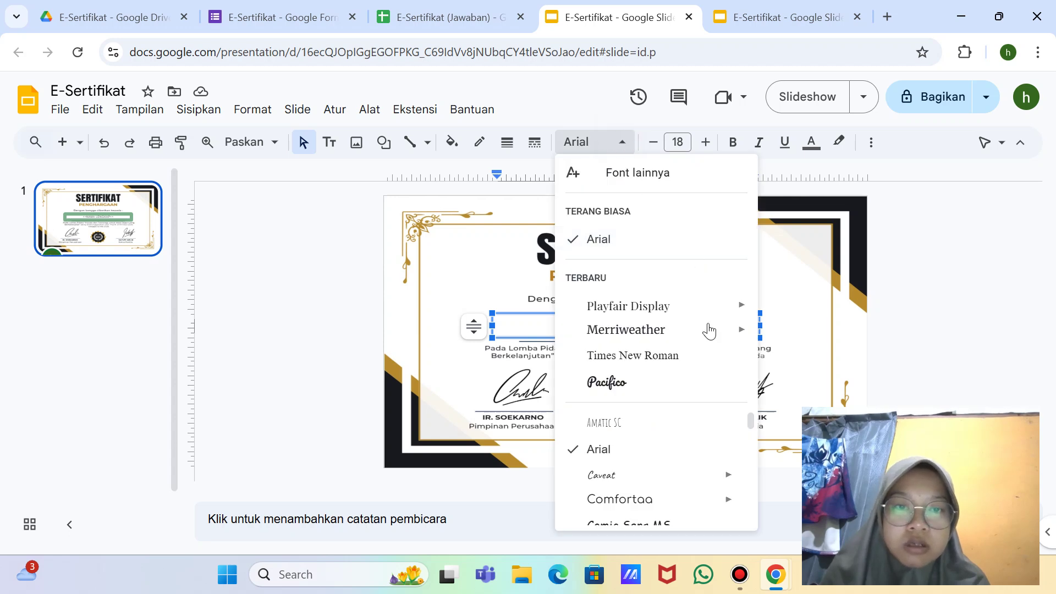
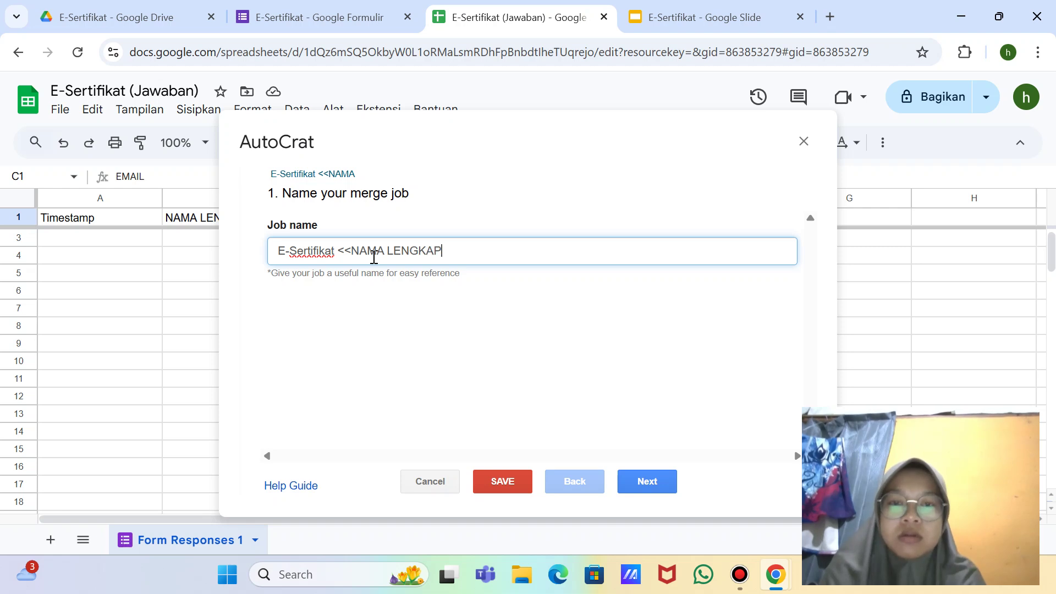
Step: Choose the E-Sertifikat slides from Drive as the merge job's template
{"action": "left_click", "coordinate": [652, 486]}
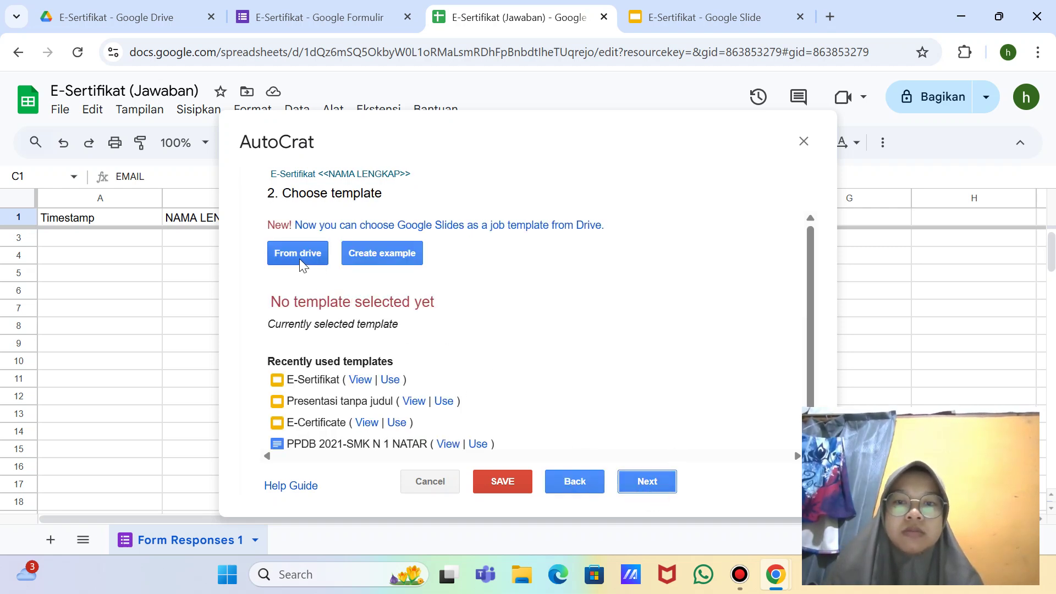
{"action": "left_click", "coordinate": [299, 259]}
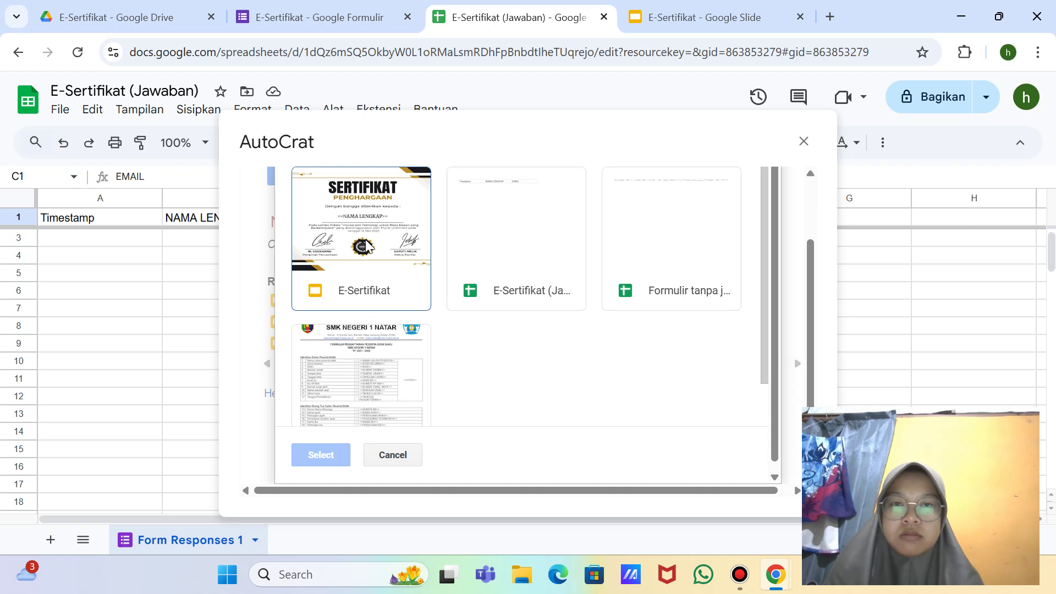
{"action": "double_click", "coordinate": [367, 246]}
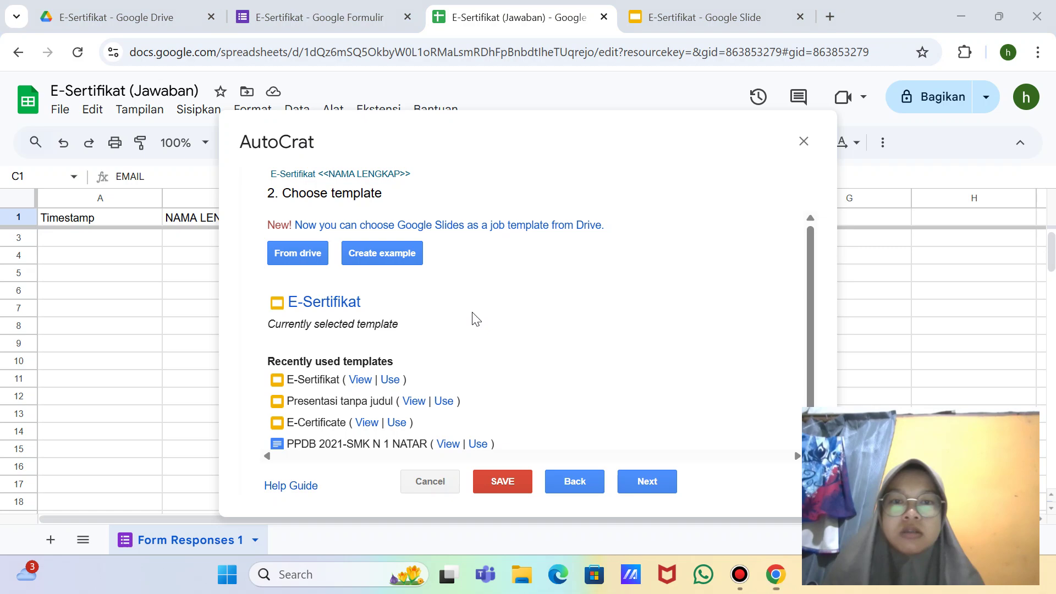
Step: Capture full-screen snips of the Drive template picker, then close the AutoCrat setup
{"action": "key", "text": "super+shift+s"}
{"action": "left_click", "coordinate": [552, 29]}
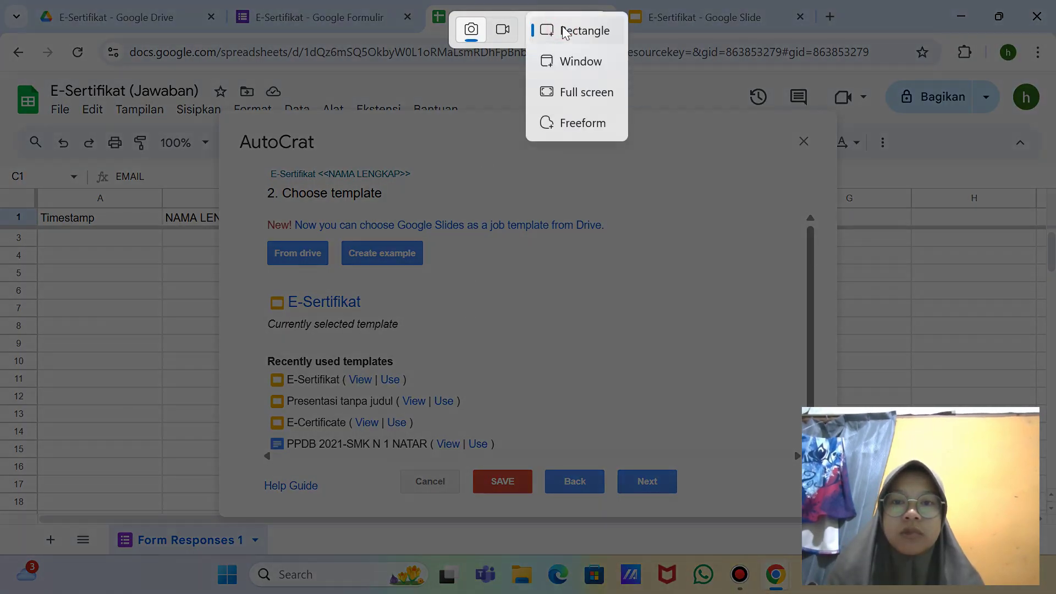
{"action": "left_click", "coordinate": [582, 91]}
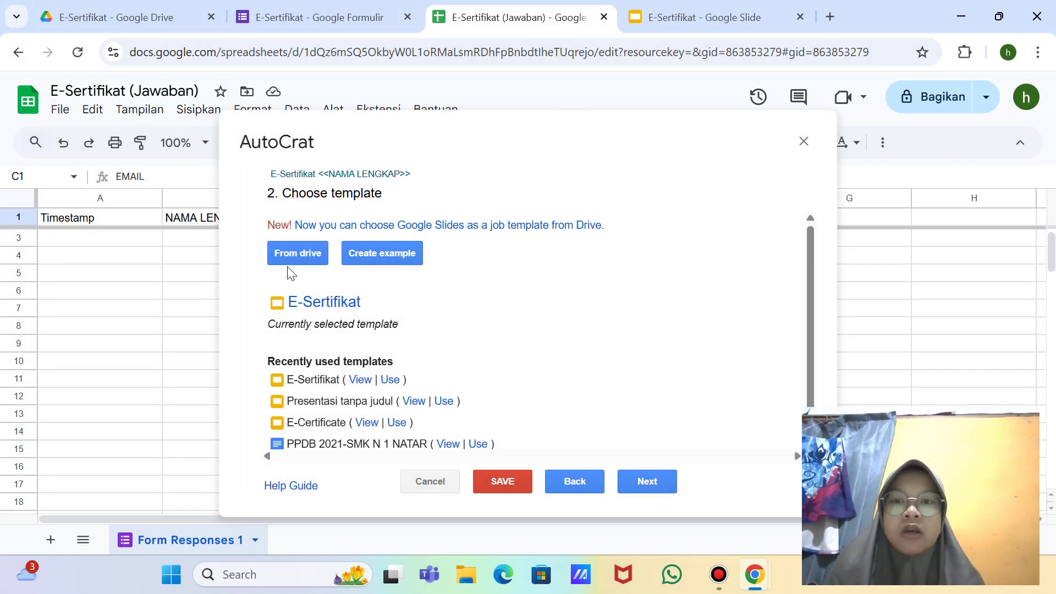
{"action": "left_click", "coordinate": [297, 253]}
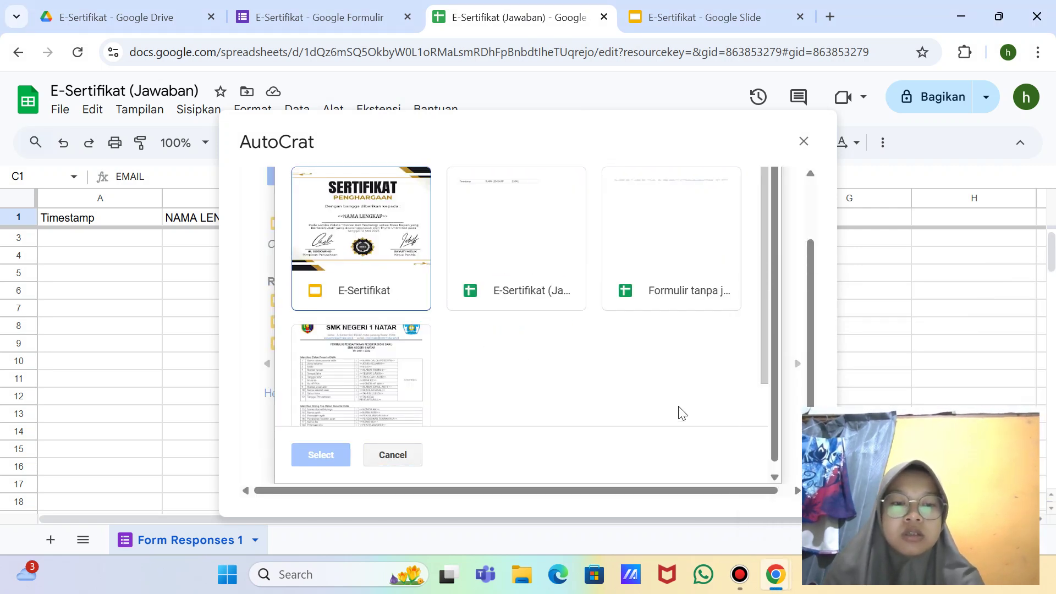
{"action": "key", "text": "super+shift+s"}
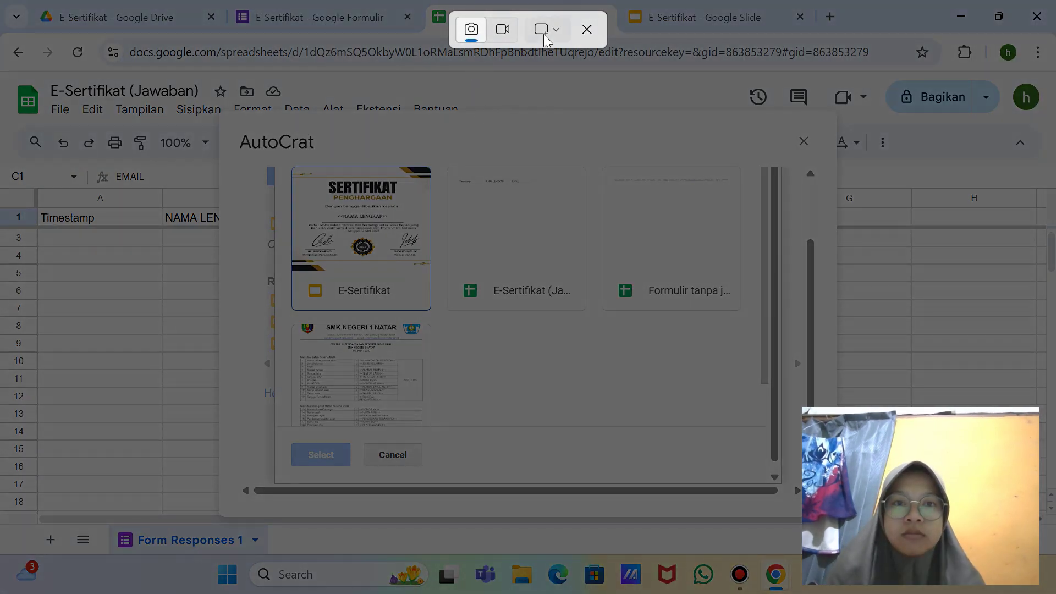
{"action": "left_click", "coordinate": [544, 37]}
{"action": "left_click", "coordinate": [577, 90]}
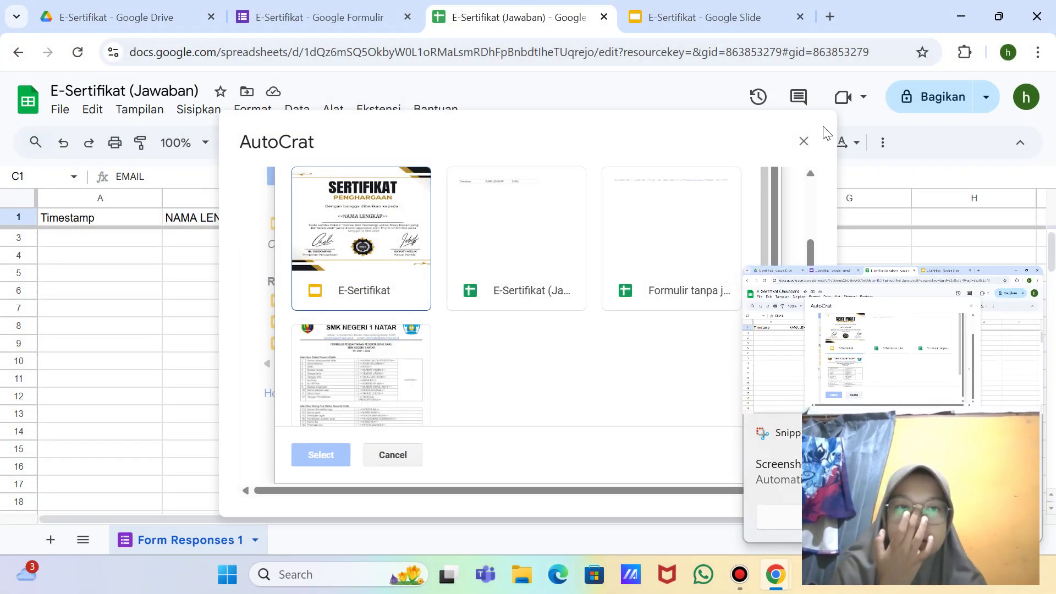
{"action": "left_click", "coordinate": [815, 141]}
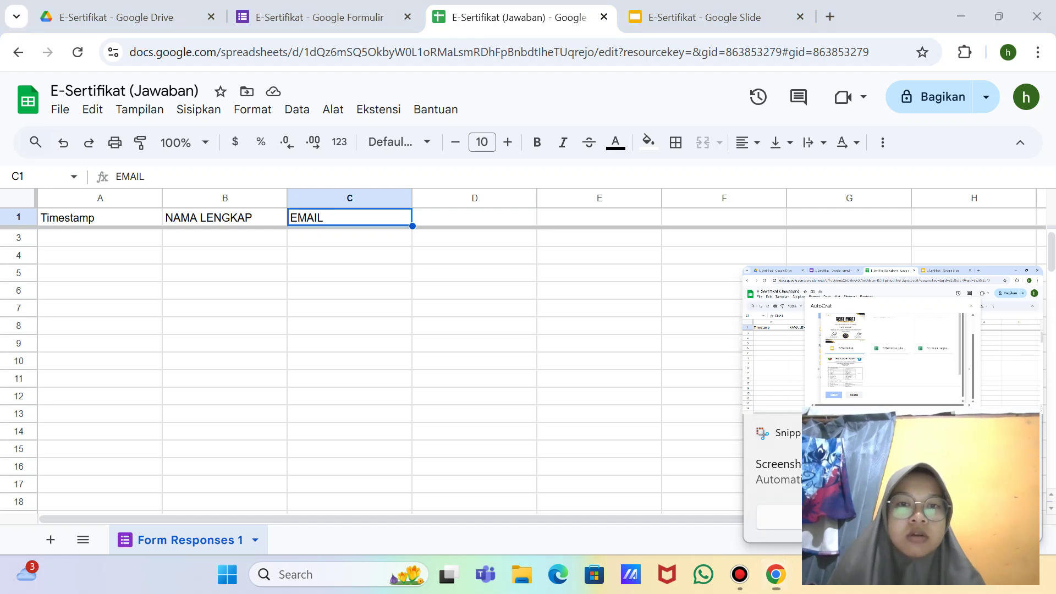
Step: Launch AutoCrat and start a new job named 'E-Sertifikat <<NAMA LENGKAP'
{"action": "left_click", "coordinate": [386, 113]}
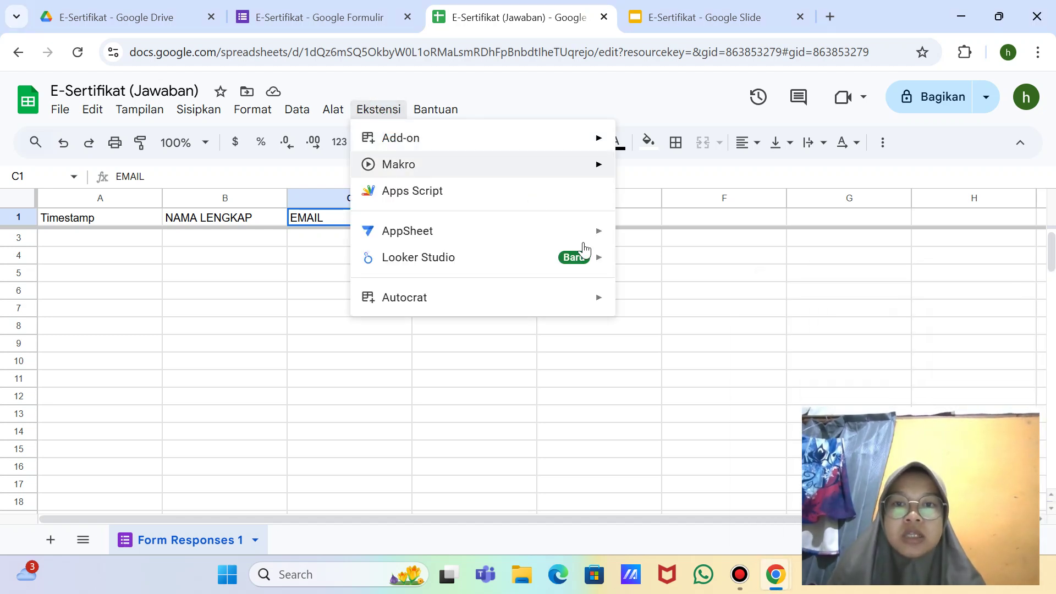
{"action": "mouse_move", "coordinate": [605, 302]}
{"action": "left_click", "coordinate": [662, 311]}
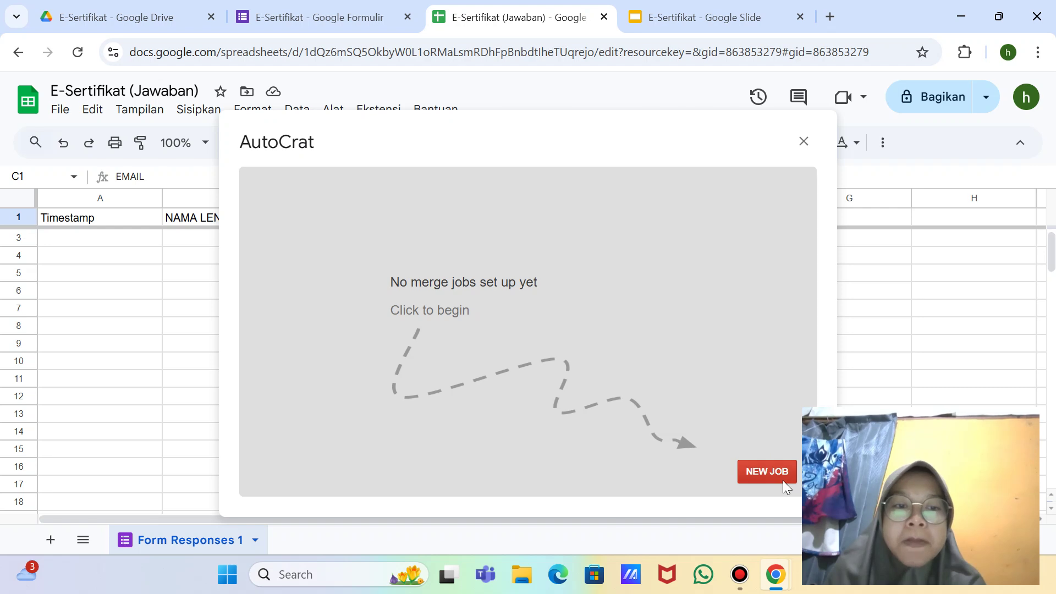
{"action": "left_click", "coordinate": [766, 472]}
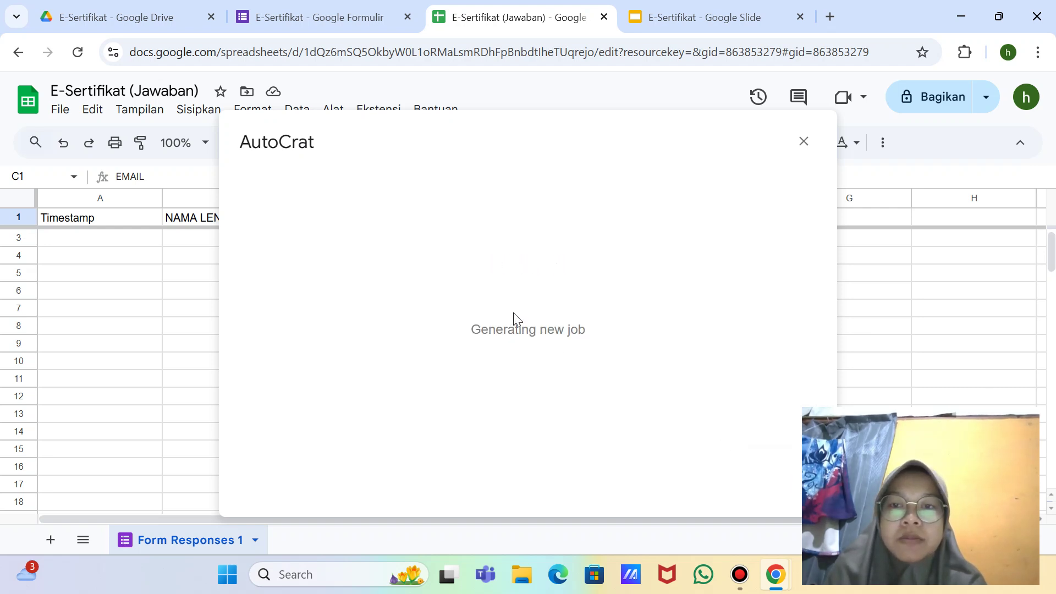
{"action": "left_click", "coordinate": [372, 263]}
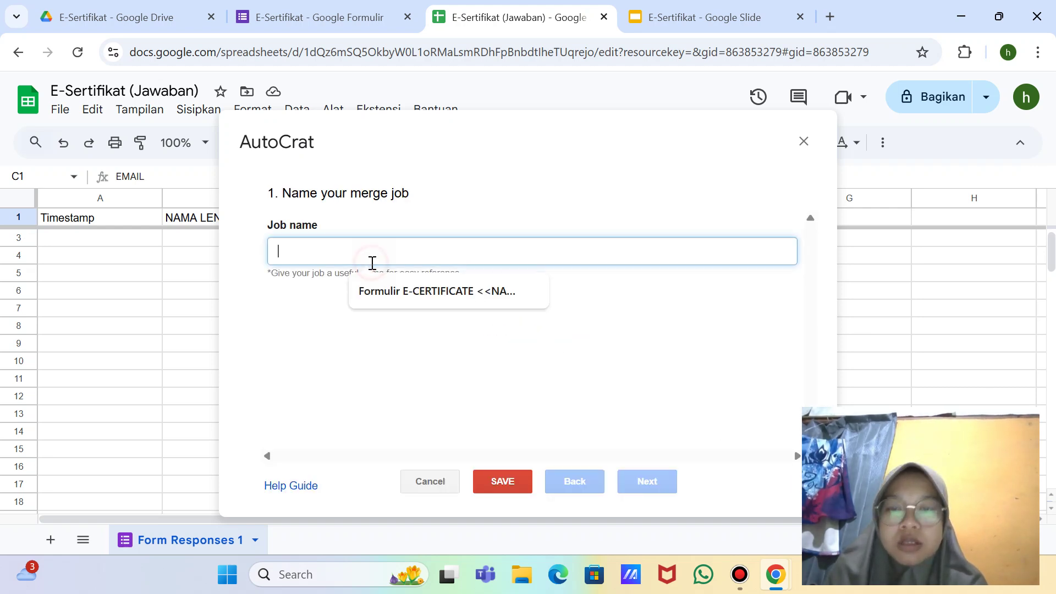
{"action": "type", "text": "E-"}
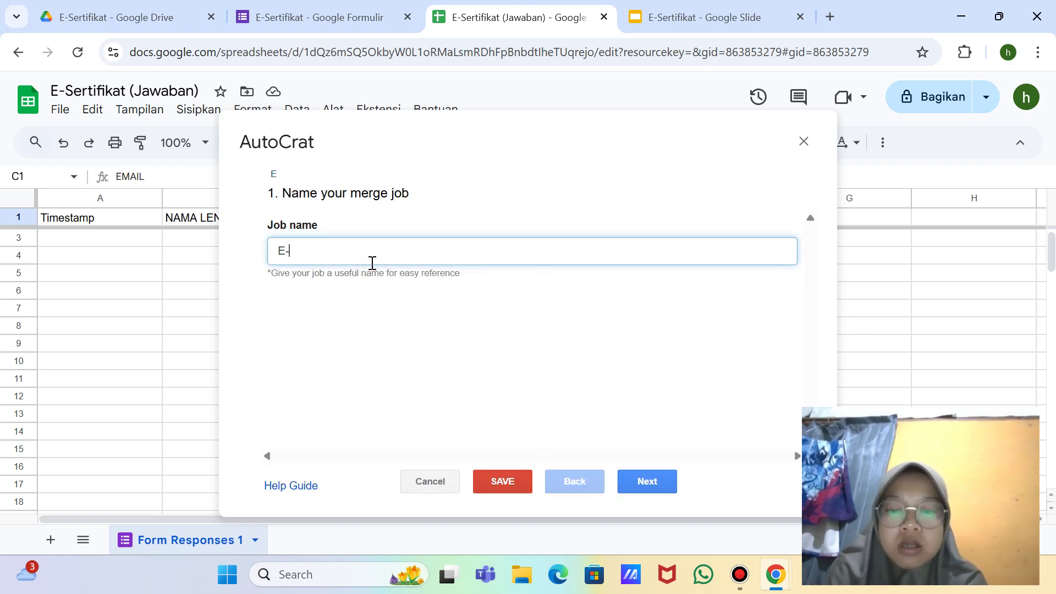
{"action": "type", "text": "Sert"}
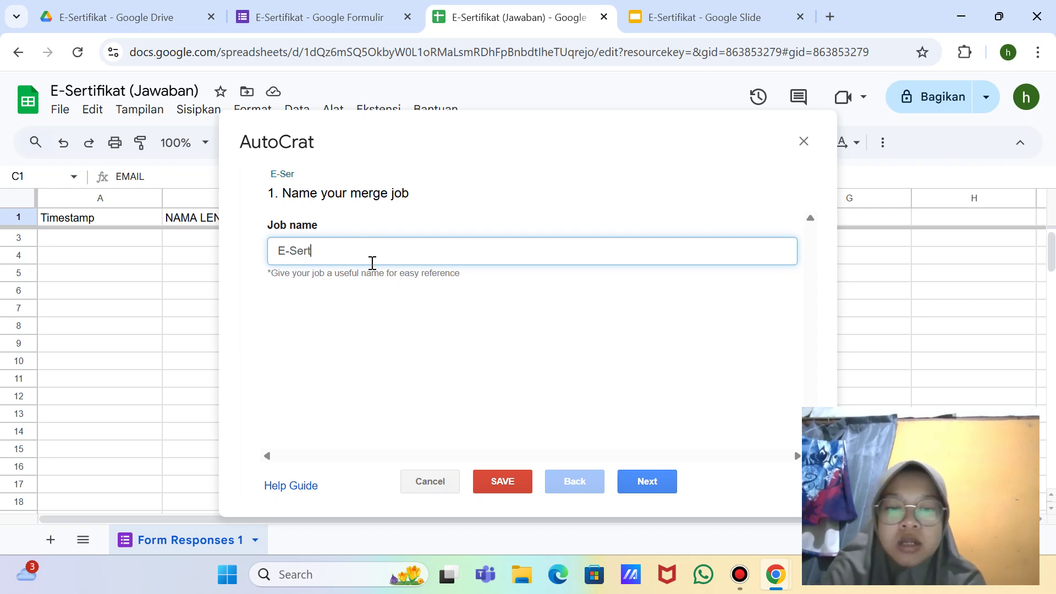
{"action": "type", "text": "ifikat"}
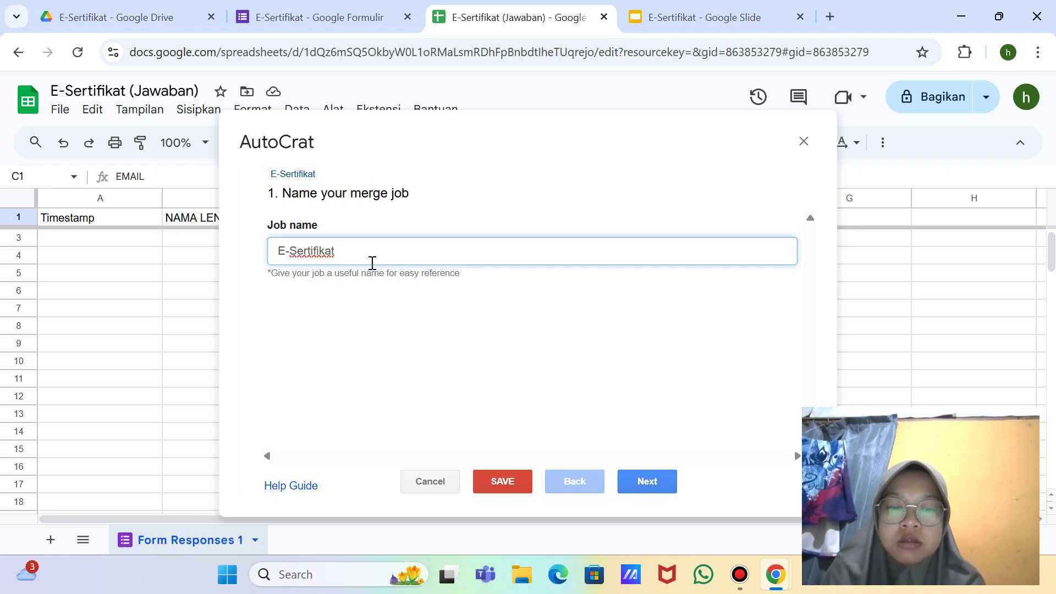
{"action": "type", "text": " <<"}
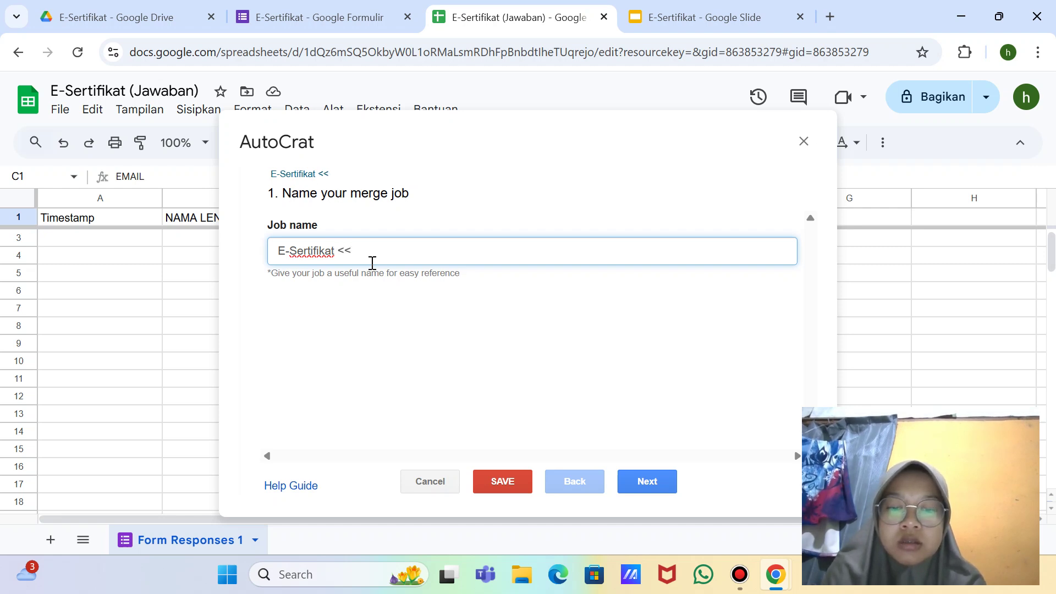
{"action": "type", "text": "NAMA LEN"}
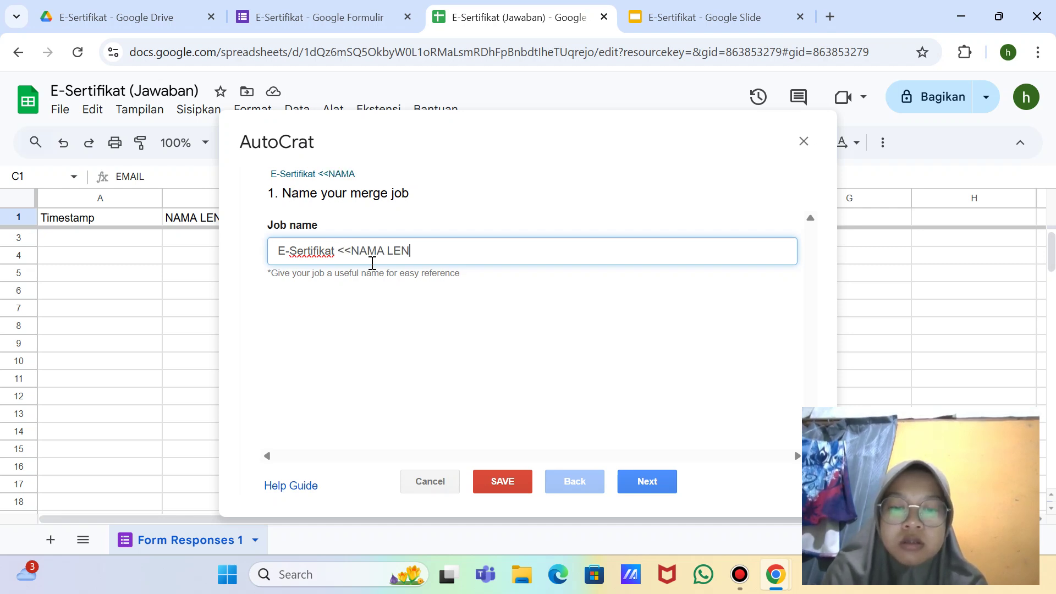
{"action": "type", "text": "GKAP>>"}
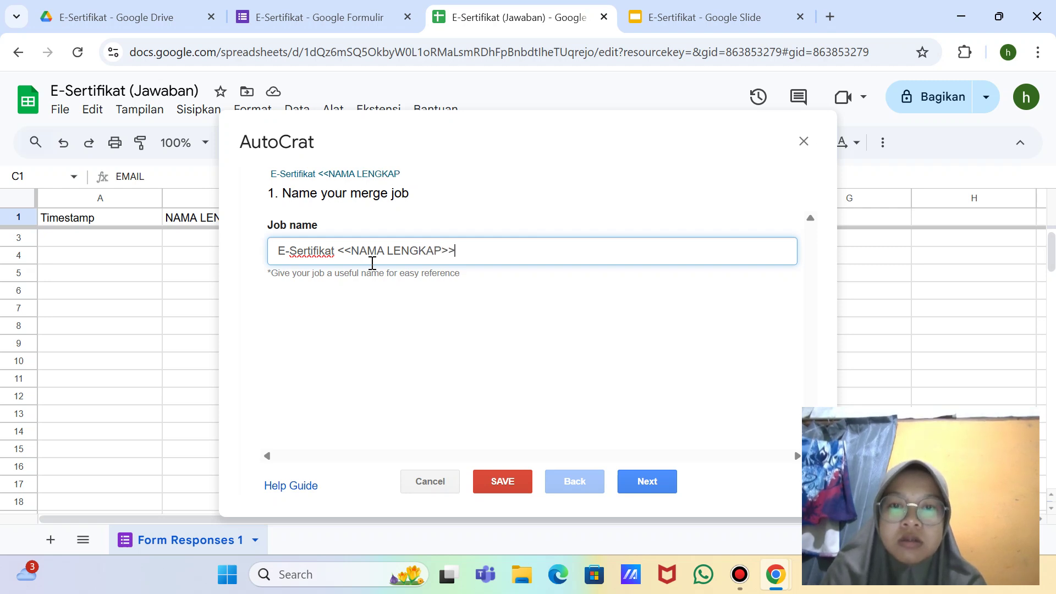
Step: Pick the E-Sertifikat slides from Drive as the template and advance to column mapping
{"action": "left_click", "coordinate": [648, 481]}
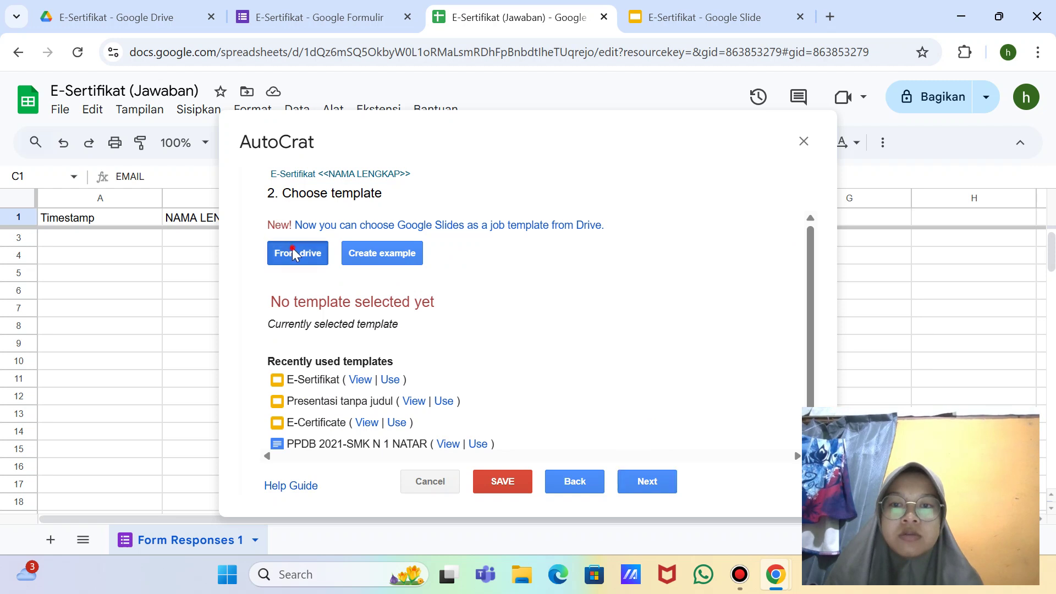
{"action": "left_click", "coordinate": [292, 249]}
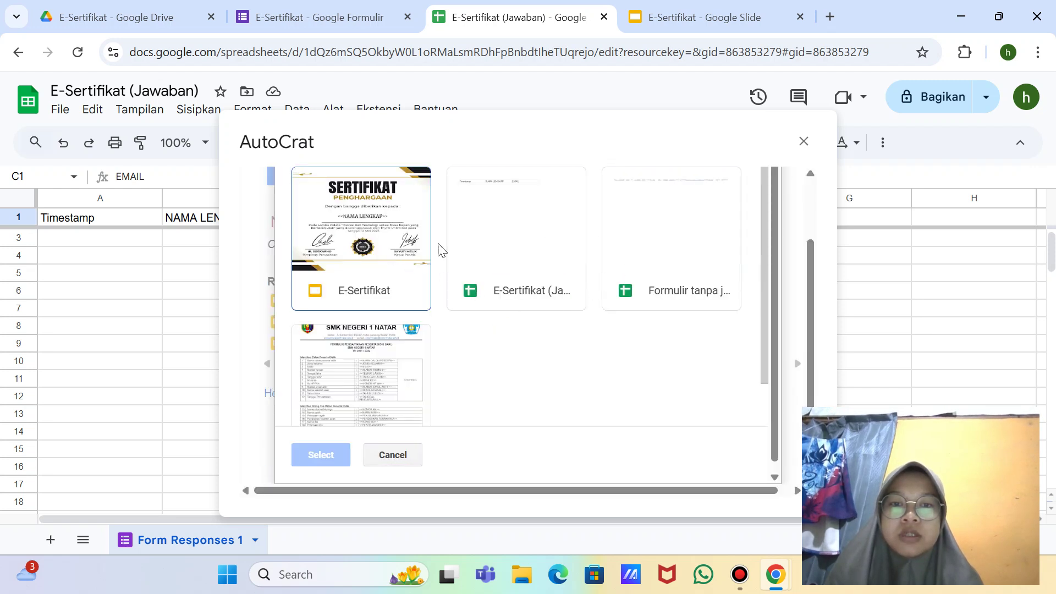
{"action": "double_click", "coordinate": [355, 240]}
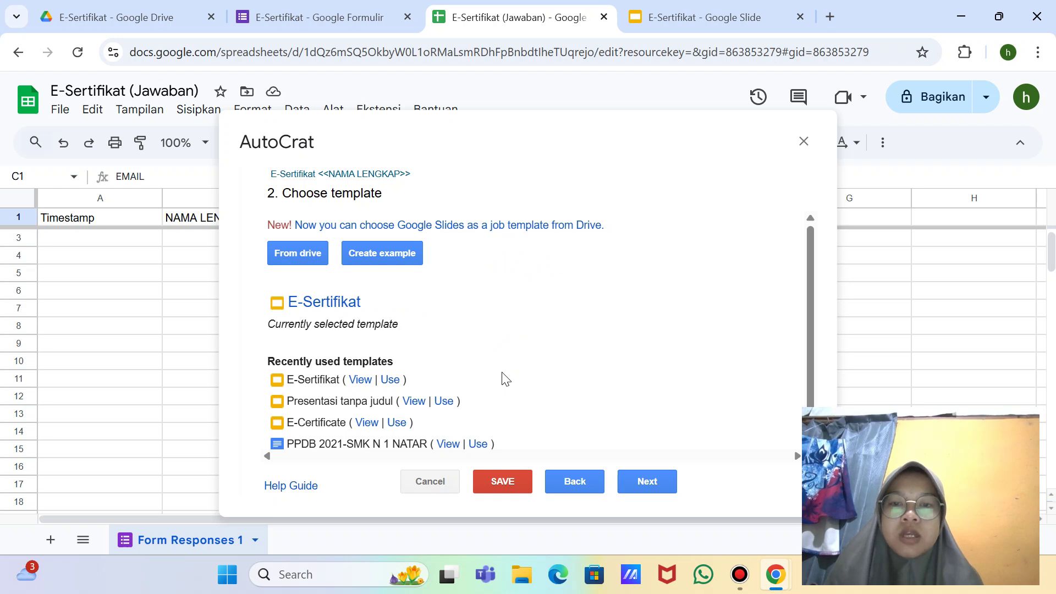
{"action": "left_click", "coordinate": [652, 482]}
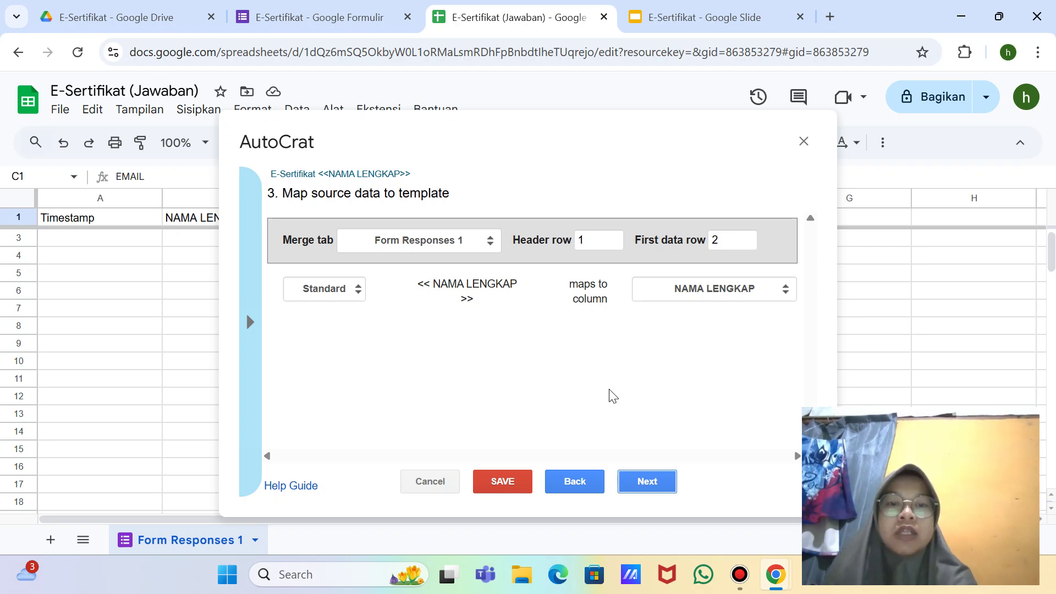
Step: Snip the <<NAMA LENGKAP>> column mapping and proceed to step 4 File settings
{"action": "key", "text": "super+shift+s"}
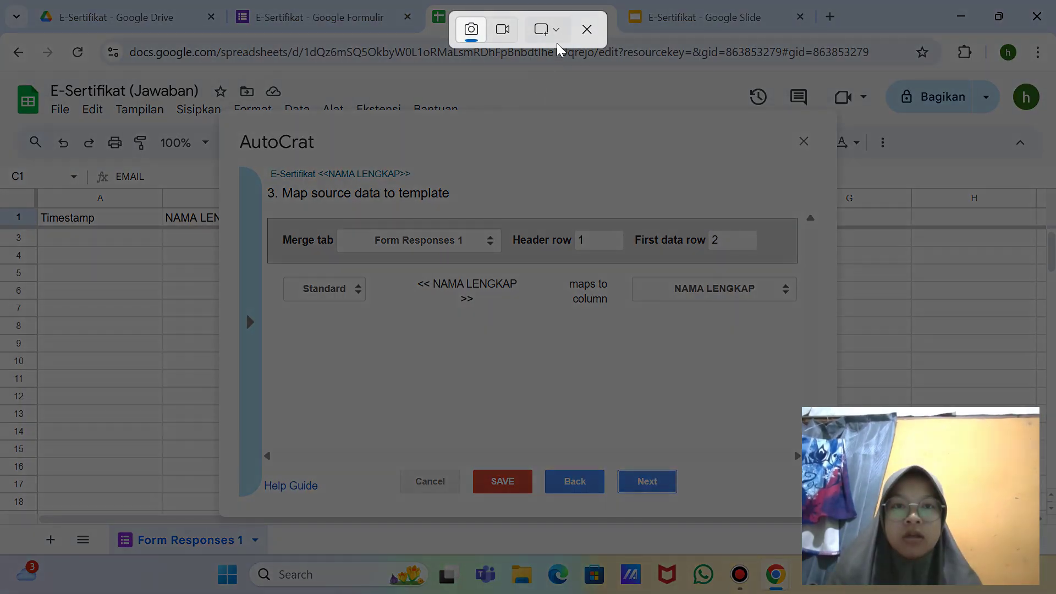
{"action": "left_click", "coordinate": [547, 30]}
{"action": "left_click", "coordinate": [574, 93]}
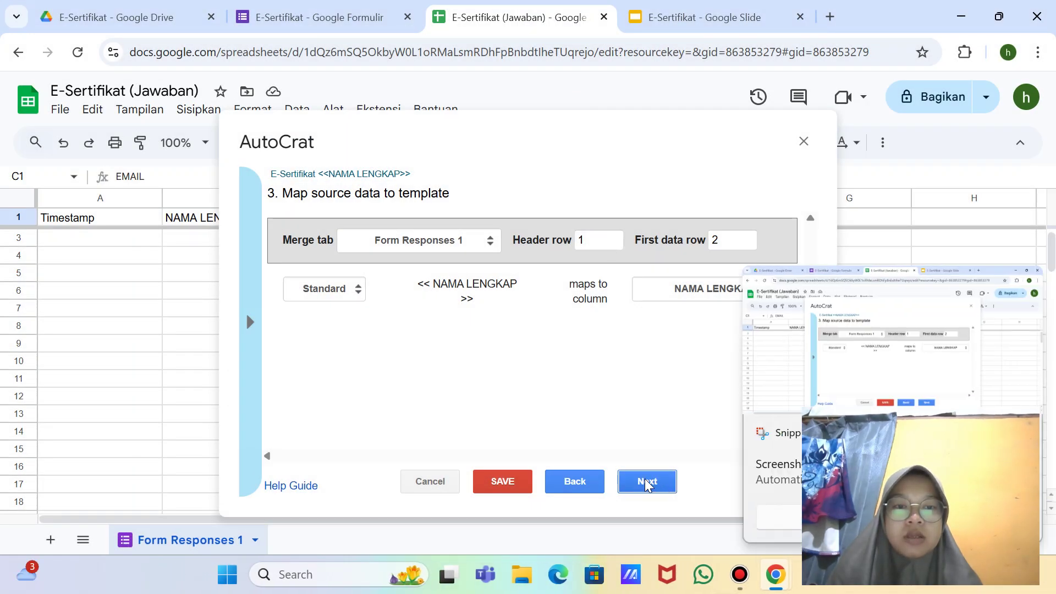
{"action": "left_click", "coordinate": [647, 482]}
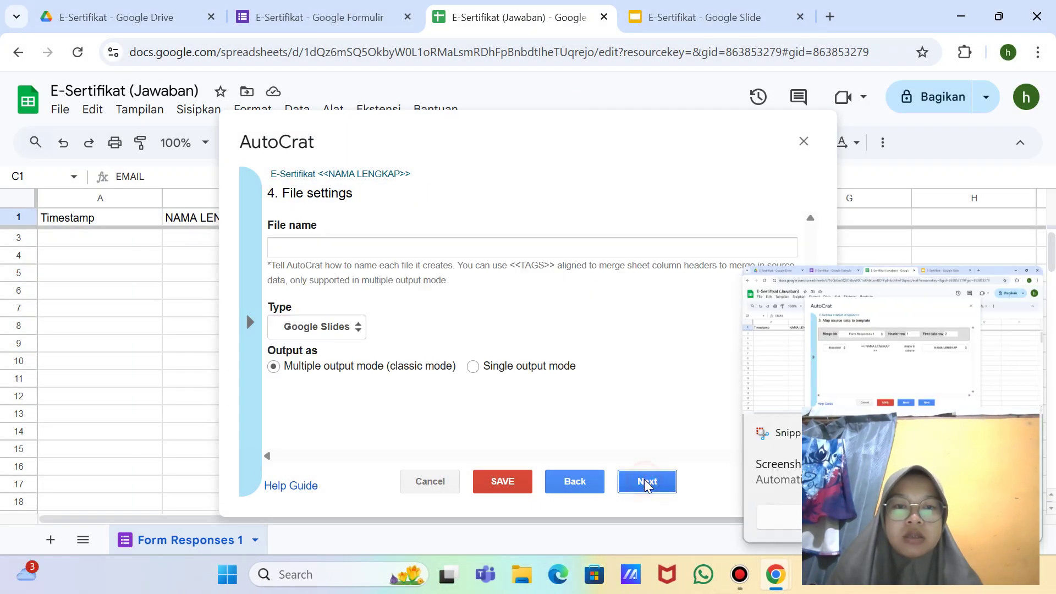
Step: Enter the output file name 'E-Sertifki' and correct its ending to 'E-Sertifkat'
{"action": "left_click", "coordinate": [327, 250]}
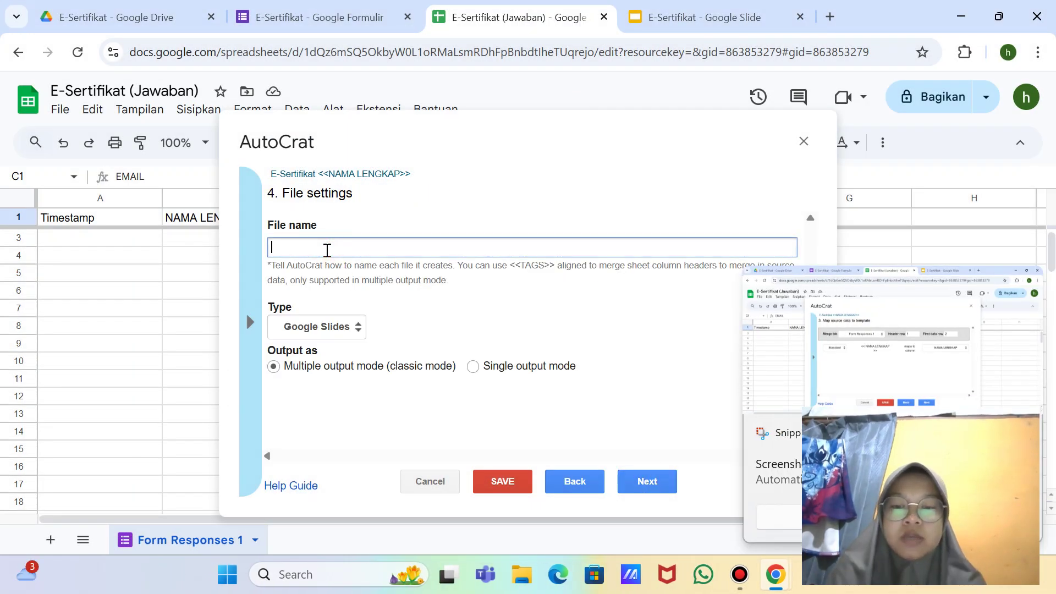
{"action": "type", "text": "E-"}
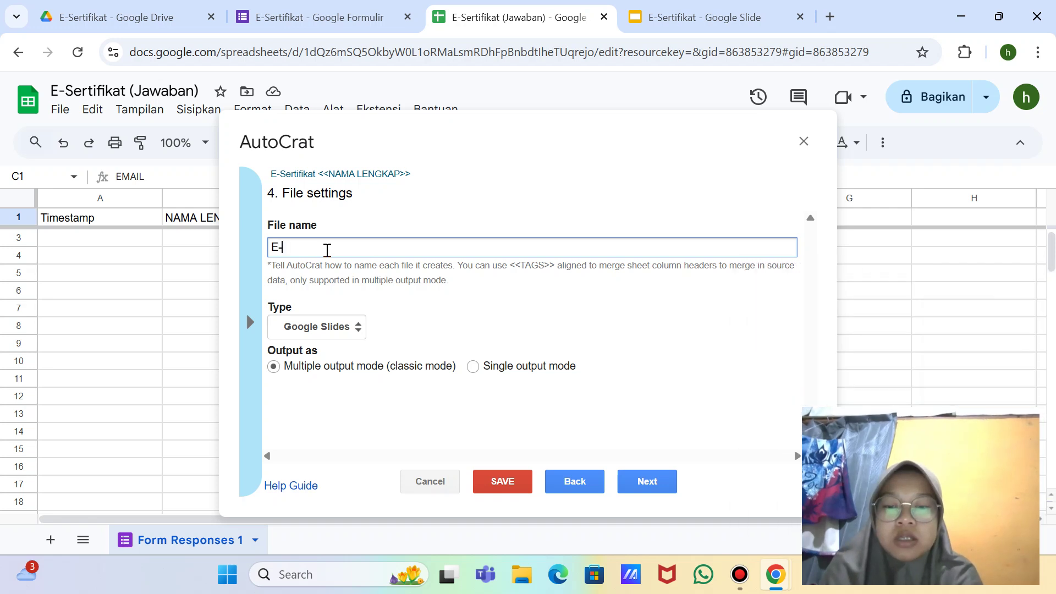
{"action": "type", "text": "Sertifki"}
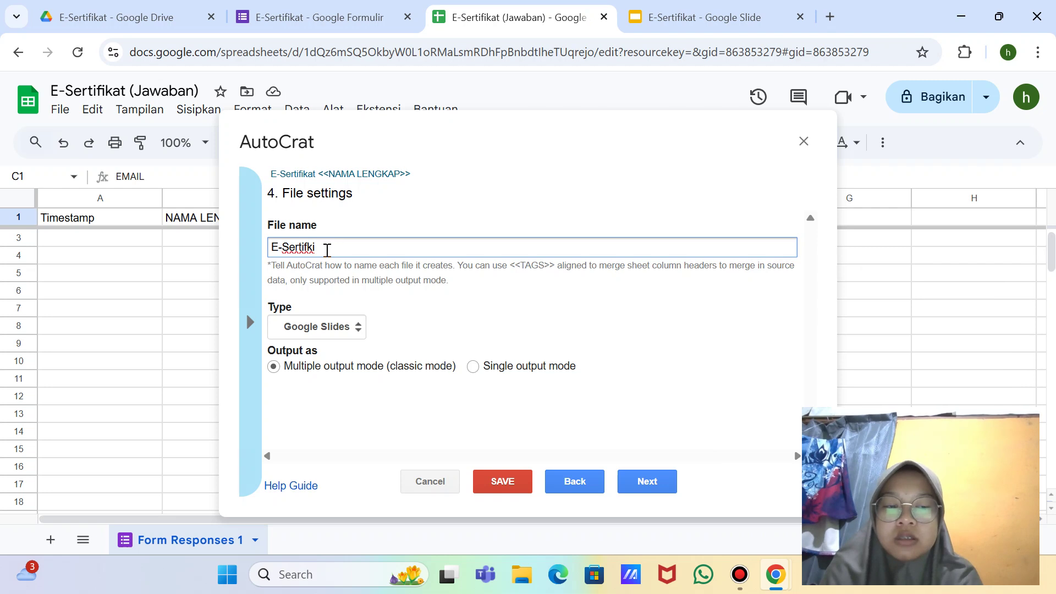
{"action": "key", "text": "BackSpace"}
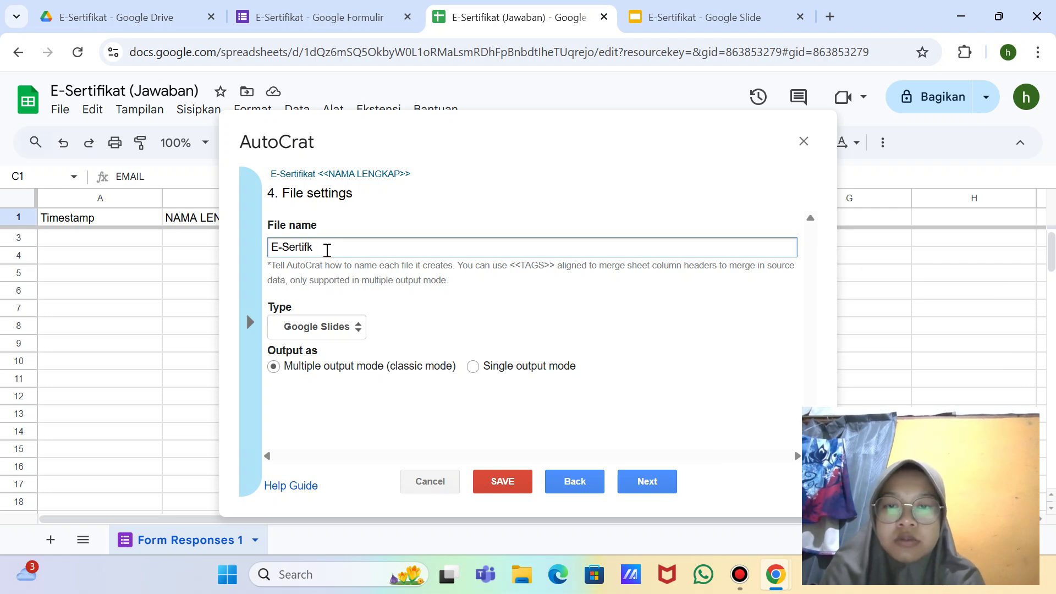
{"action": "type", "text": "at"}
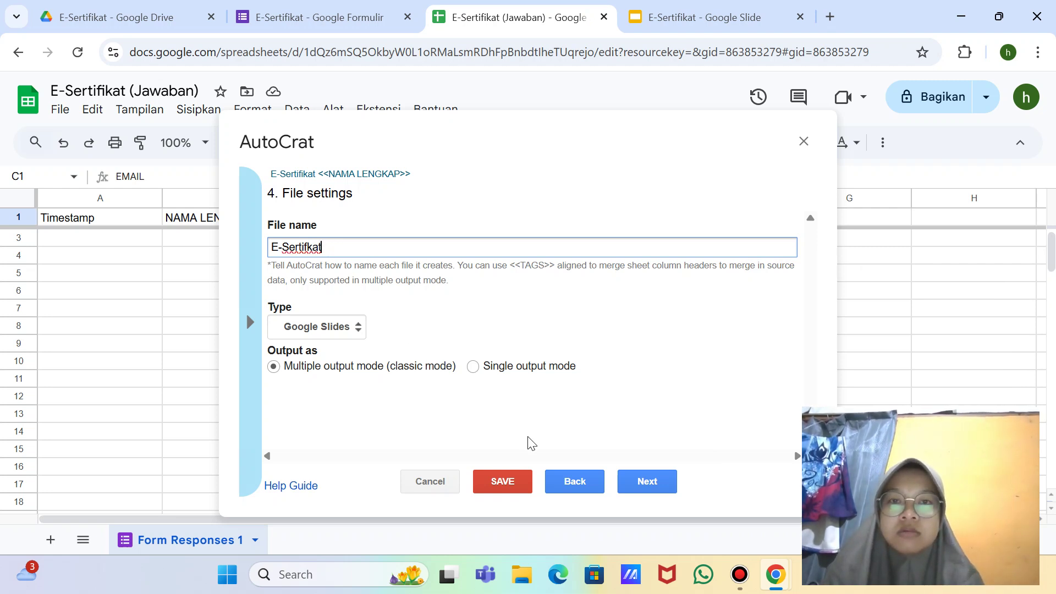
Step: Return to step 1 and trim the name tag from the merge job name
{"action": "left_click", "coordinate": [573, 483]}
{"action": "left_click", "coordinate": [572, 485]}
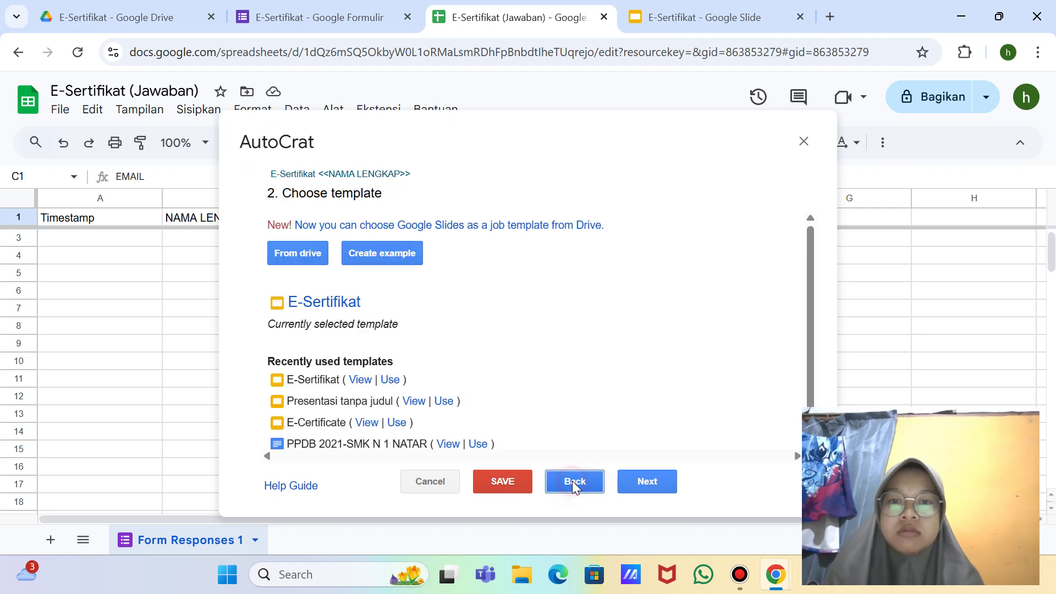
{"action": "left_click", "coordinate": [573, 482]}
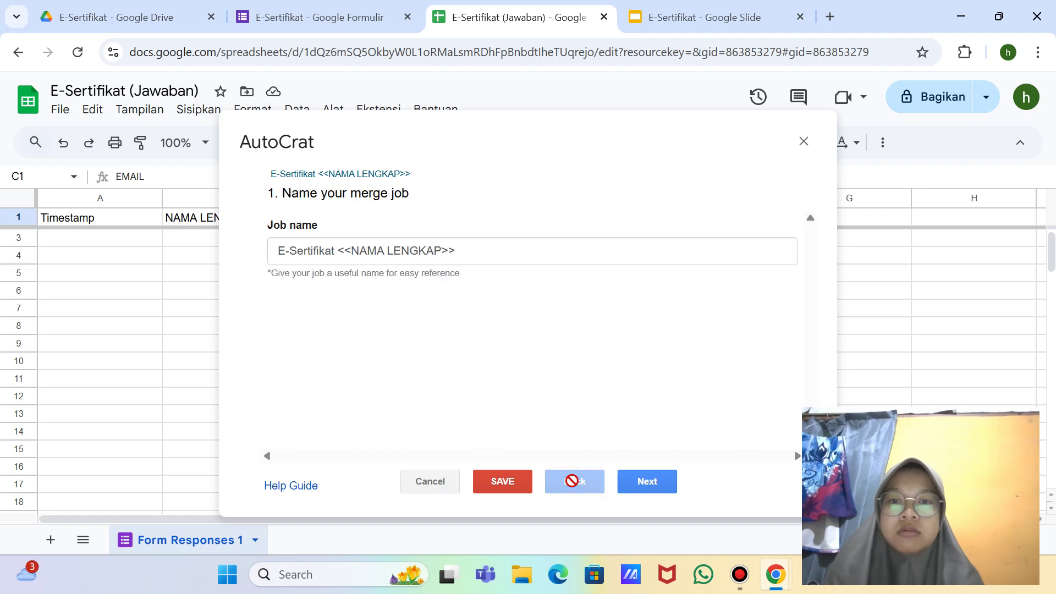
{"action": "left_click", "coordinate": [460, 257]}
{"action": "key", "text": "BackSpace"}
{"action": "key", "text": "BackSpace"}
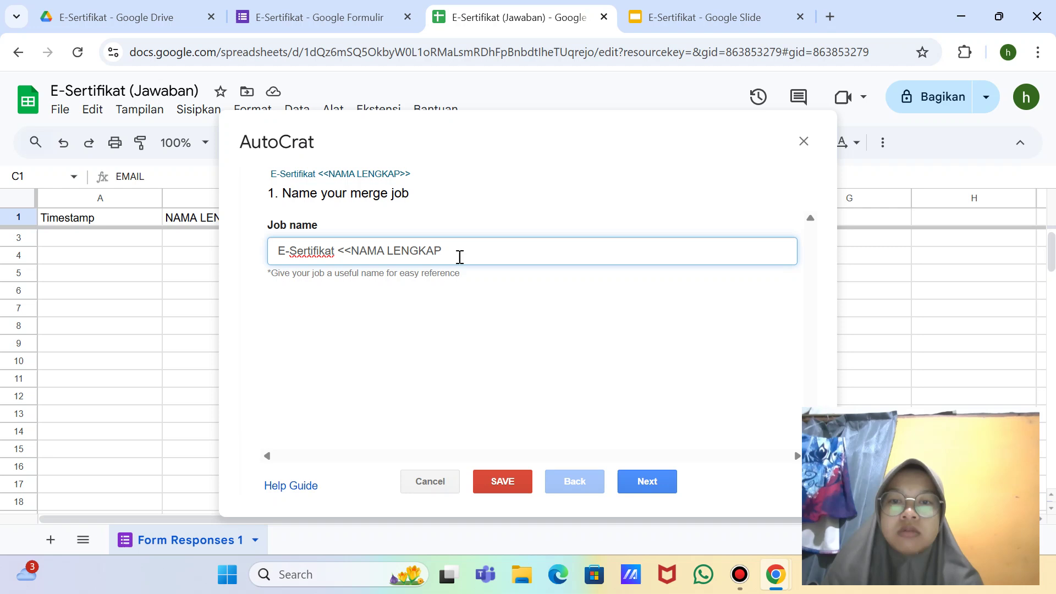
{"action": "key", "text": "BackSpace"}
{"action": "key", "text": "BackSpace"}
{"action": "key", "text": "BackSpace"}
{"action": "key", "text": "BackSpace"}
{"action": "key", "text": "BackSpace"}
{"action": "key", "text": "BackSpace"}
{"action": "key", "text": "BackSpace"}
{"action": "key", "text": "BackSpace"}
{"action": "key", "text": "BackSpace"}
{"action": "key", "text": "BackSpace"}
{"action": "key", "text": "BackSpace"}
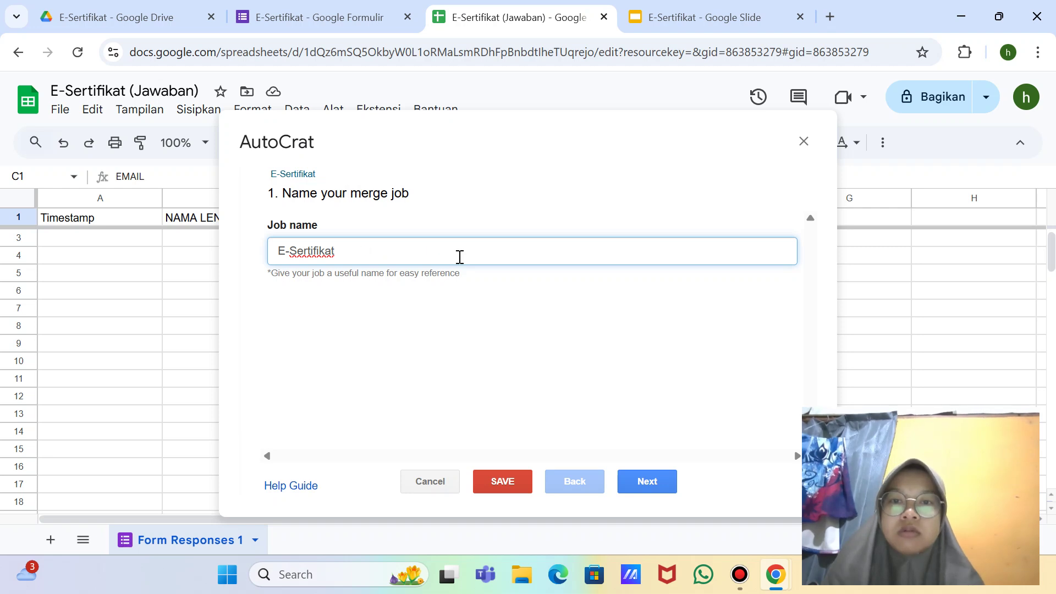
Step: Check the E-Sertifikat template, re-select it from Drive, and continue to file settings
{"action": "left_click", "coordinate": [630, 477]}
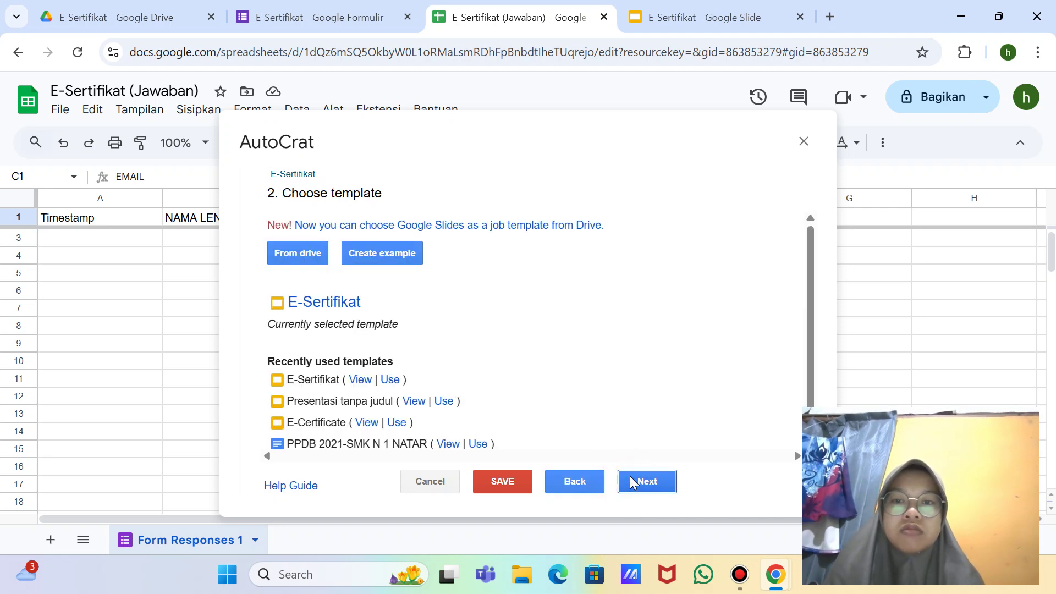
{"action": "left_click", "coordinate": [347, 303]}
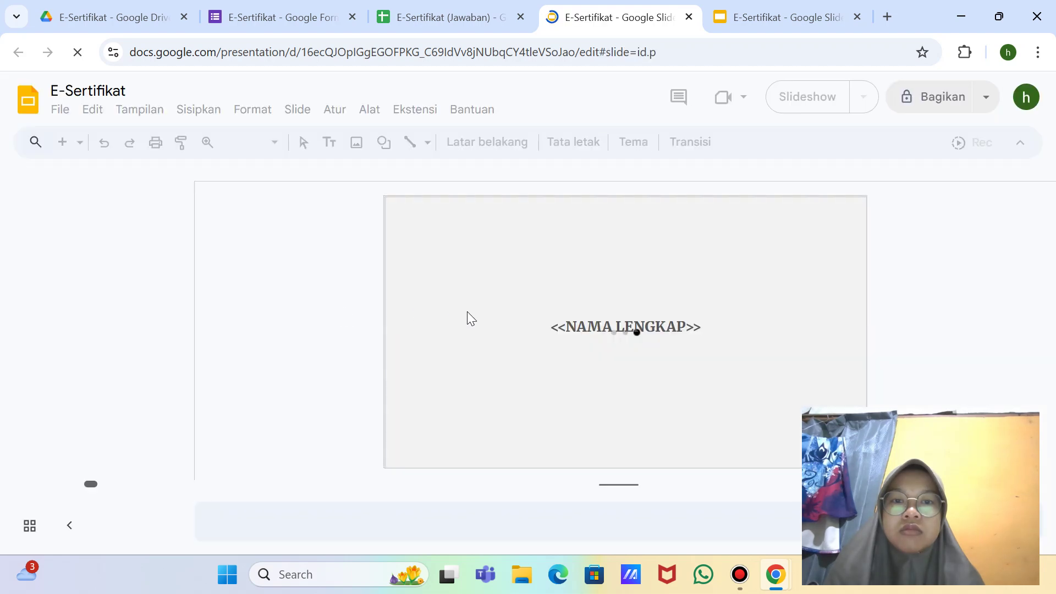
{"action": "left_click", "coordinate": [688, 17]}
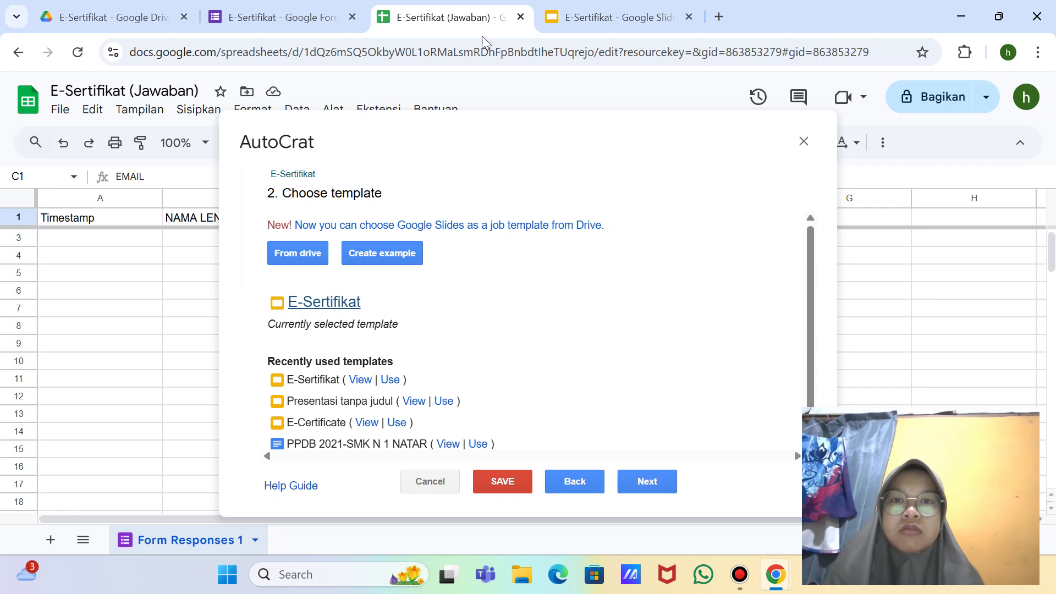
{"action": "left_click", "coordinate": [305, 255]}
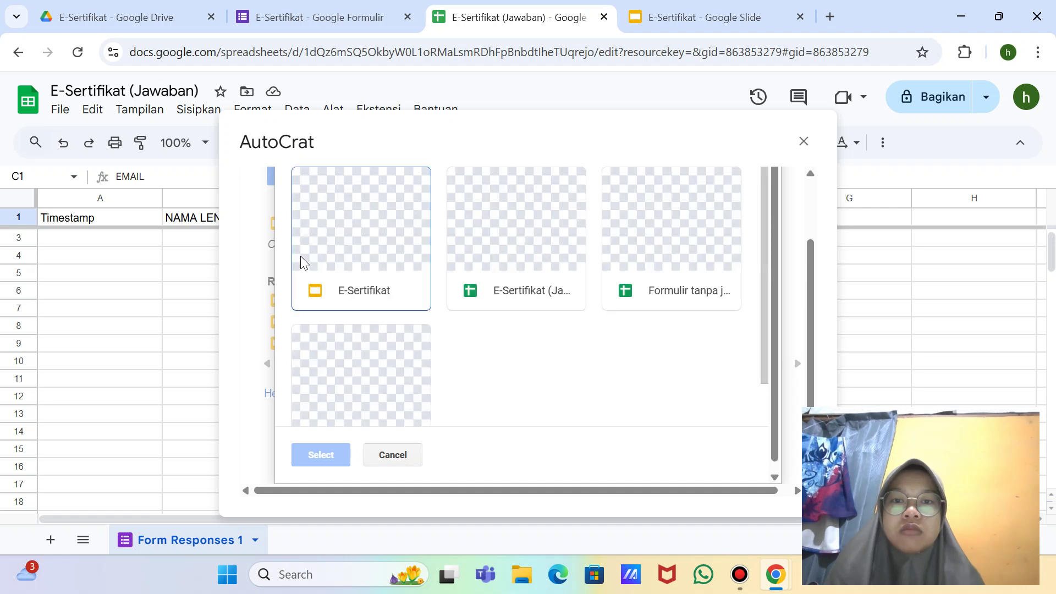
{"action": "double_click", "coordinate": [340, 240]}
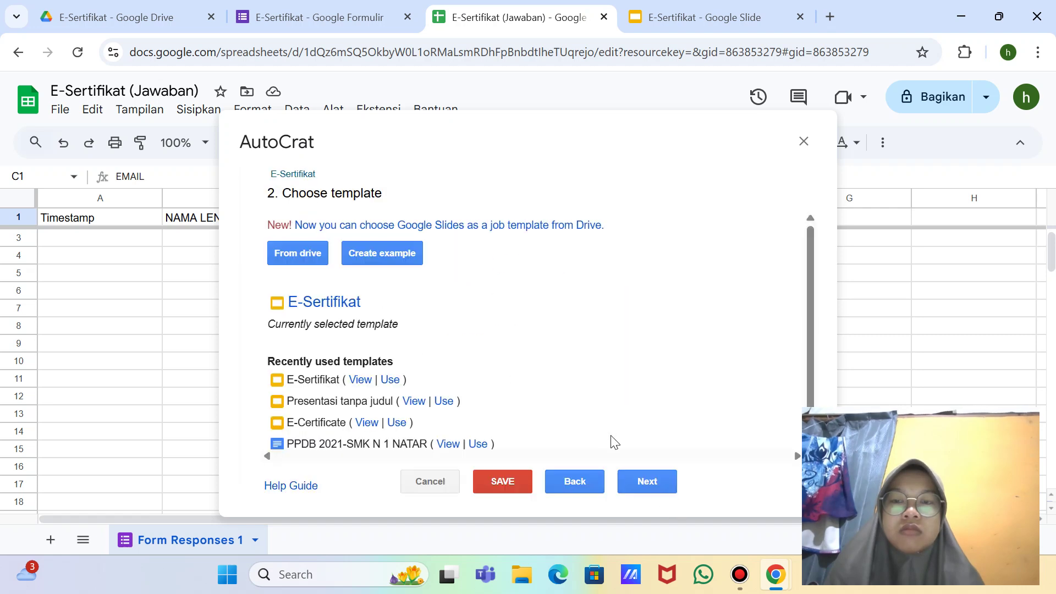
{"action": "left_click", "coordinate": [650, 485]}
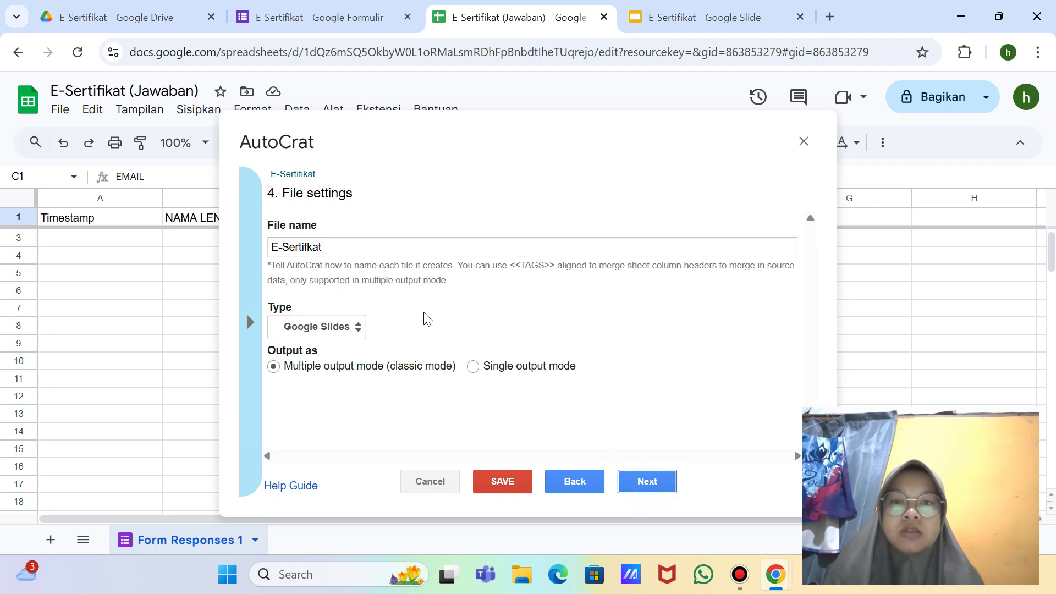
Step: Name output files 'E-Sertifkat <<NAMA LENGKAP>>' and set the file type to PDF
{"action": "left_click", "coordinate": [364, 247]}
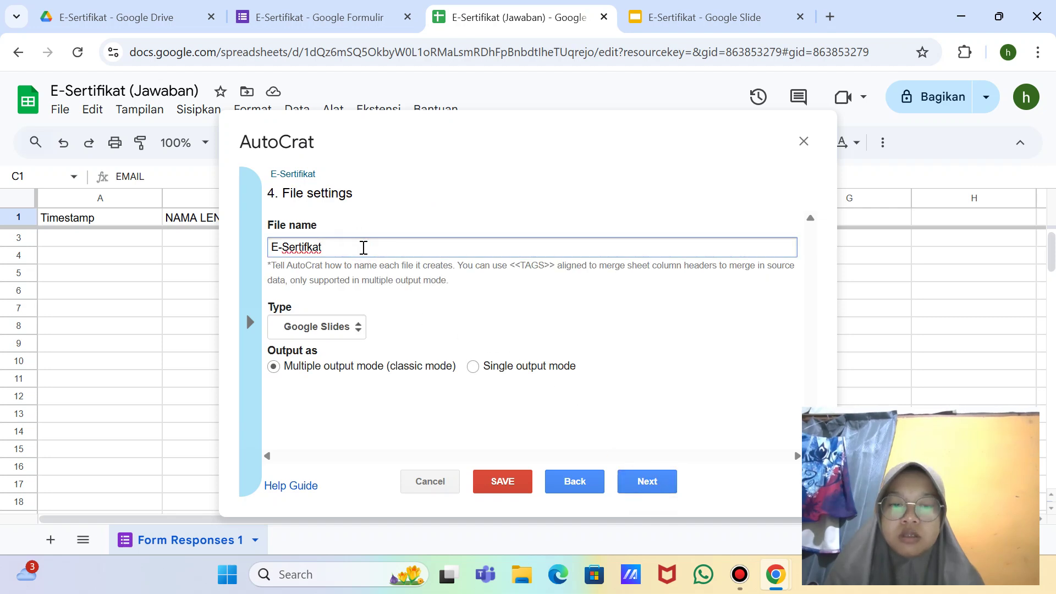
{"action": "type", "text": "<<N"}
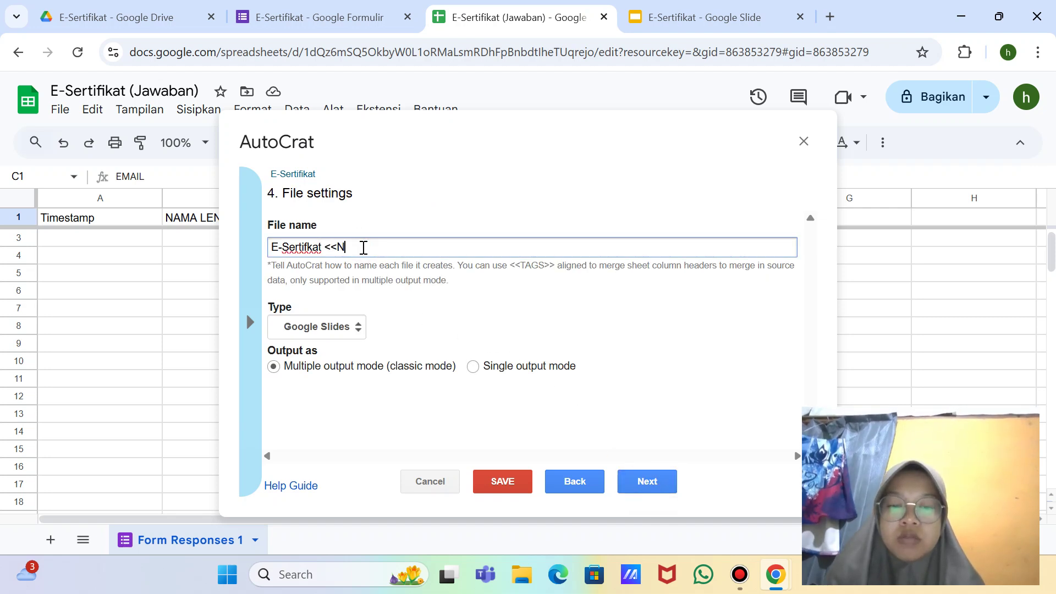
{"action": "type", "text": "AMA LEN"}
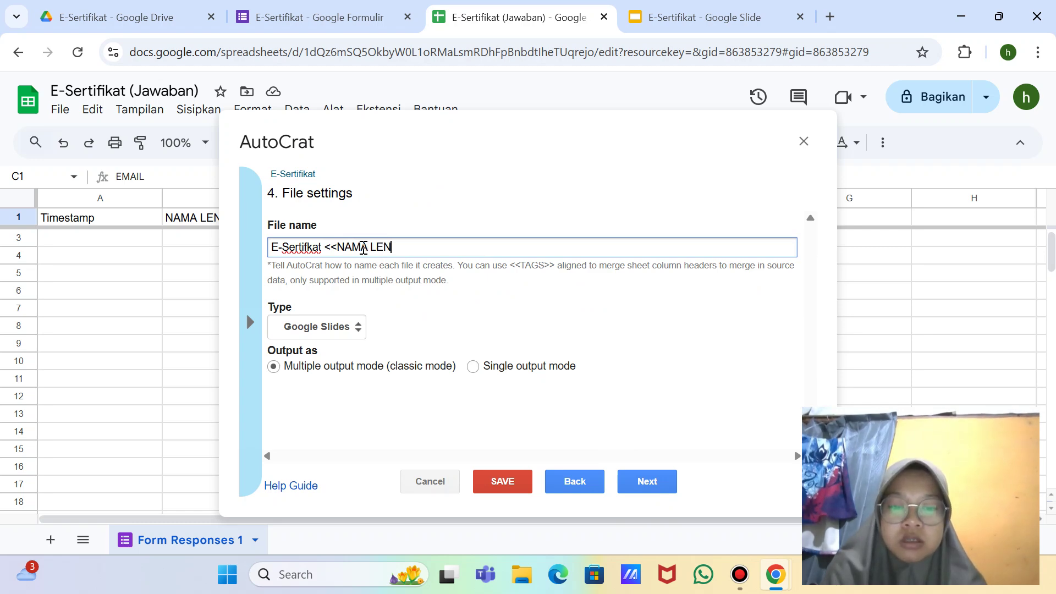
{"action": "type", "text": "GKAP>>"}
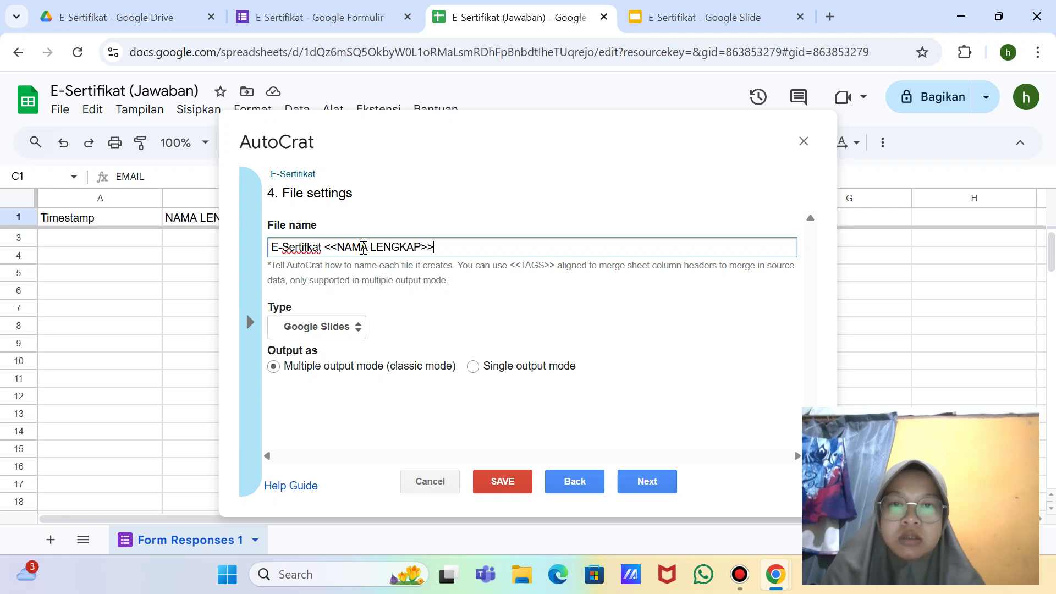
{"action": "left_click", "coordinate": [350, 329]}
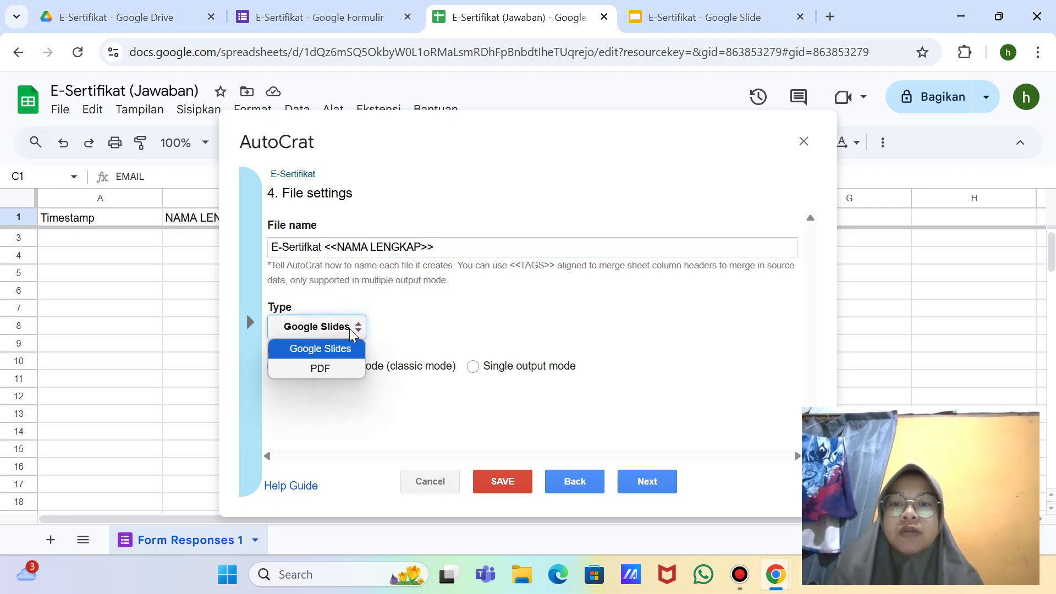
{"action": "left_click", "coordinate": [334, 369]}
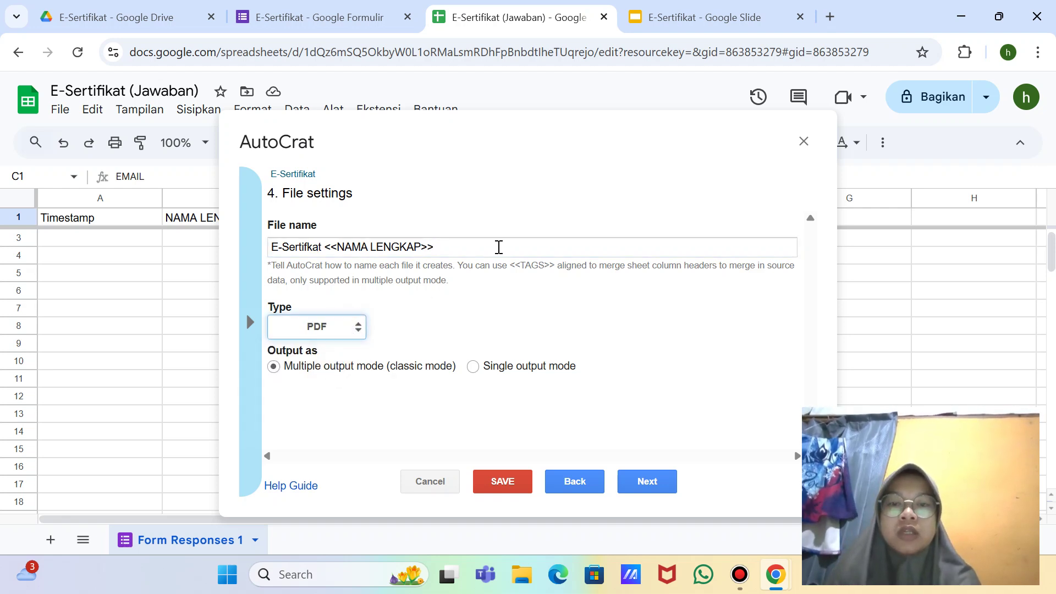
Step: Snip the file settings and continue to the destination folder step
{"action": "key", "text": "super+shift+s"}
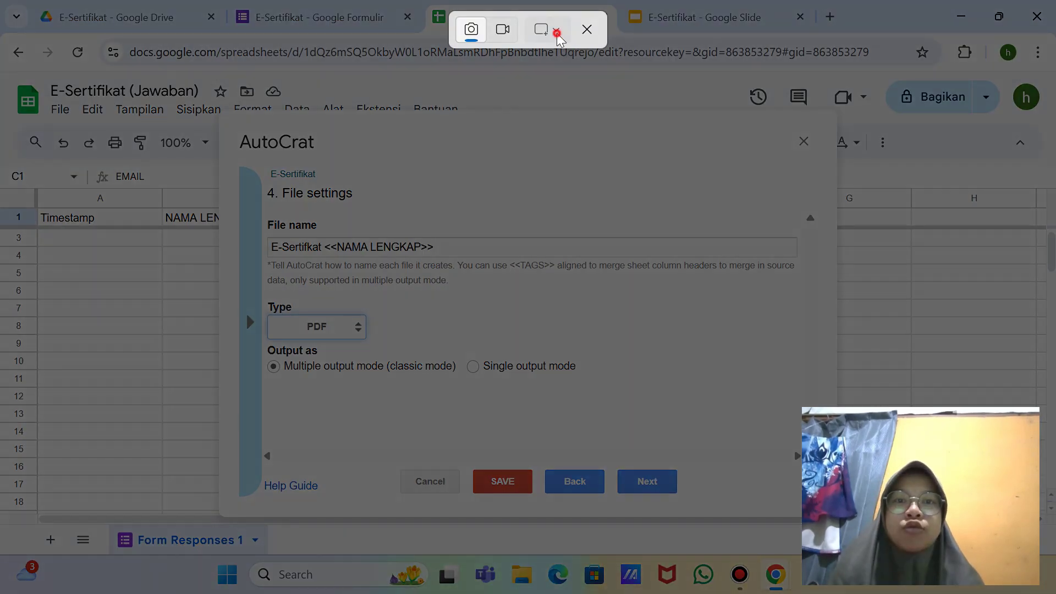
{"action": "left_click", "coordinate": [548, 30]}
{"action": "left_click", "coordinate": [594, 89]}
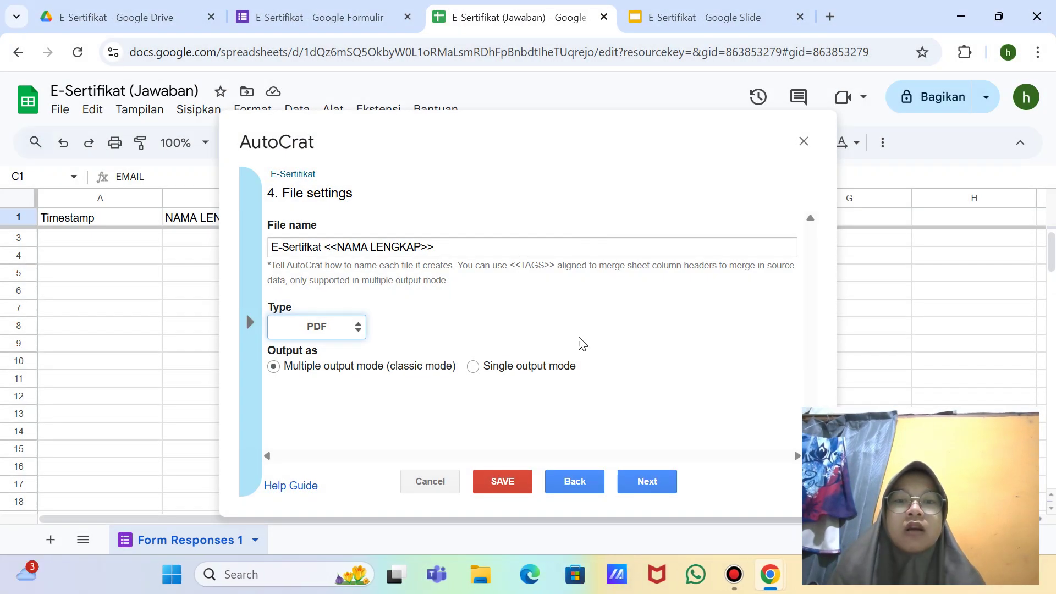
{"action": "left_click", "coordinate": [645, 484]}
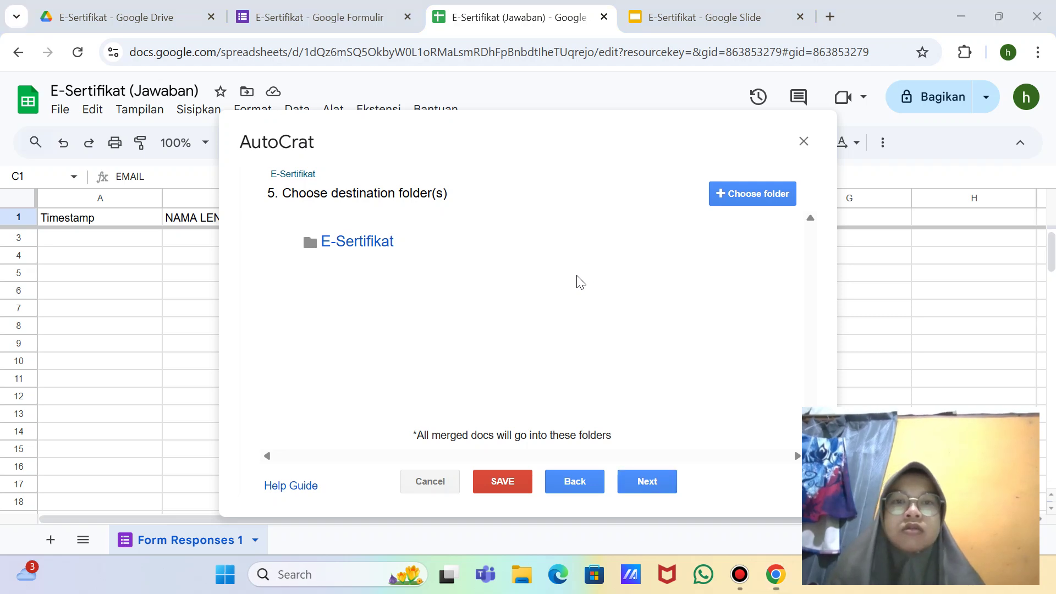
Step: Keep E-Sertifikat as destination folder, skip the dynamic folder reference, reaching merge conditions with snips
{"action": "key", "text": "super+shift+s"}
{"action": "left_click", "coordinate": [542, 34]}
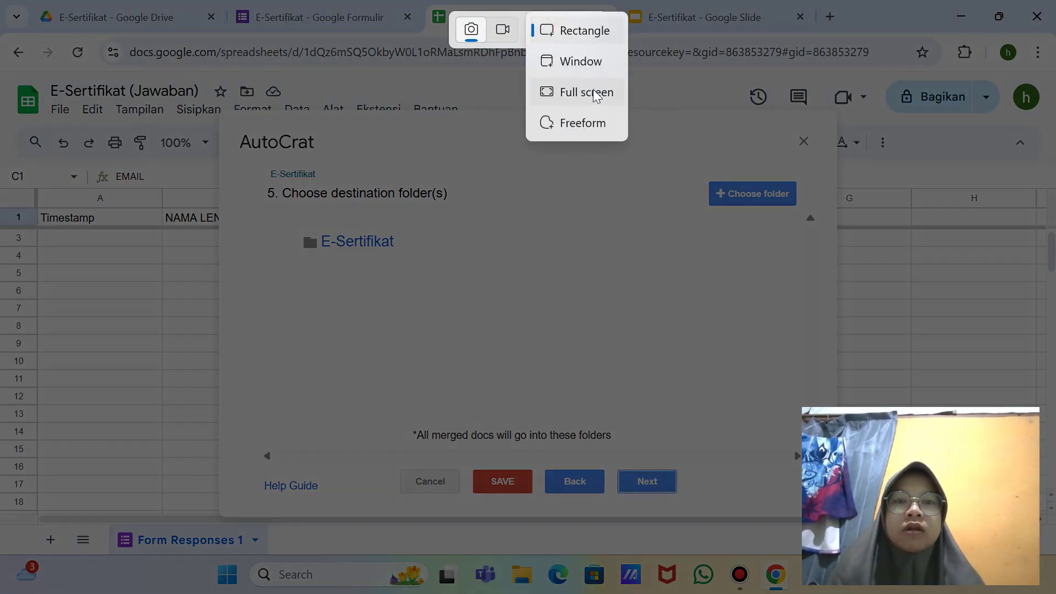
{"action": "left_click", "coordinate": [591, 91]}
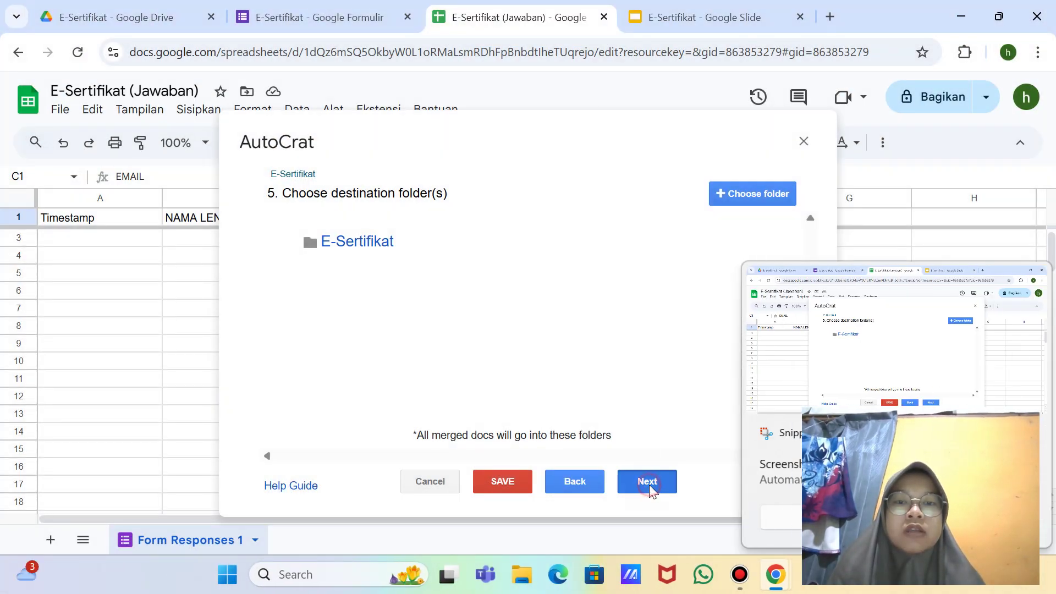
{"action": "left_click", "coordinate": [648, 483]}
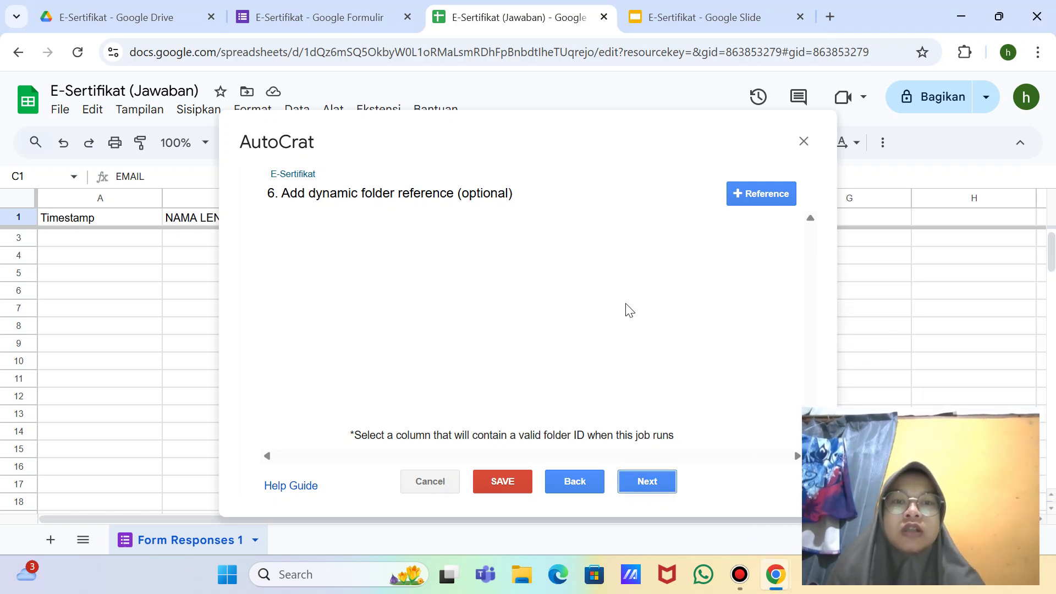
{"action": "key", "text": "shift+super+s"}
{"action": "left_click", "coordinate": [542, 30]}
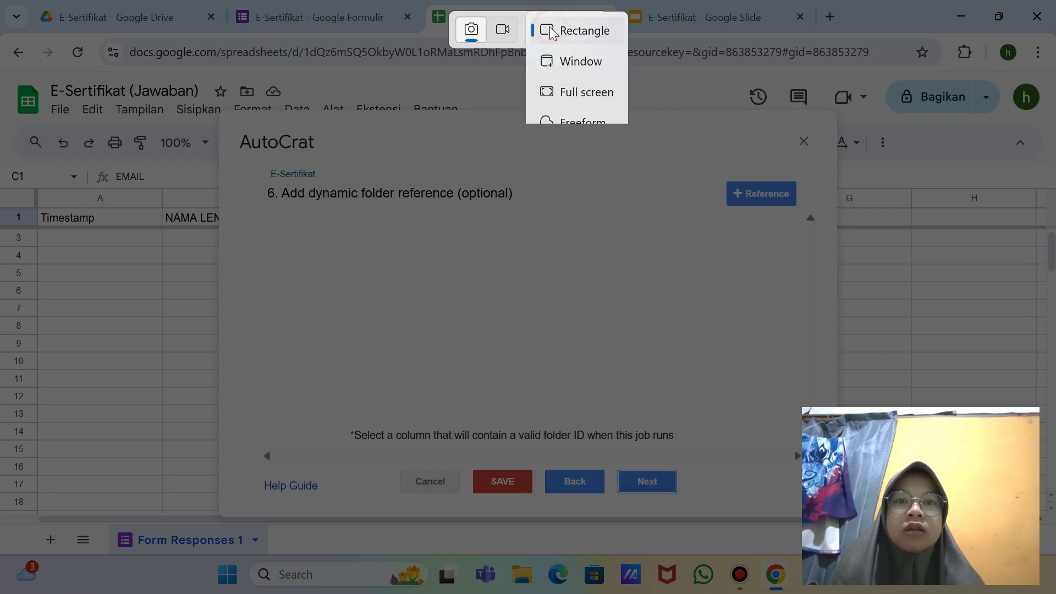
{"action": "left_click", "coordinate": [580, 91]}
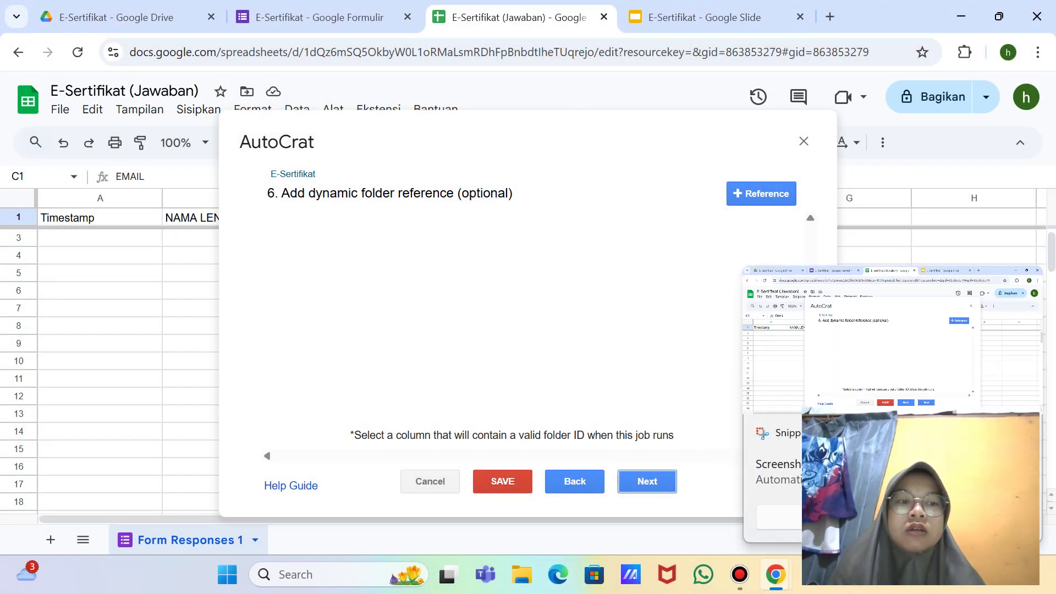
{"action": "left_click", "coordinate": [648, 482]}
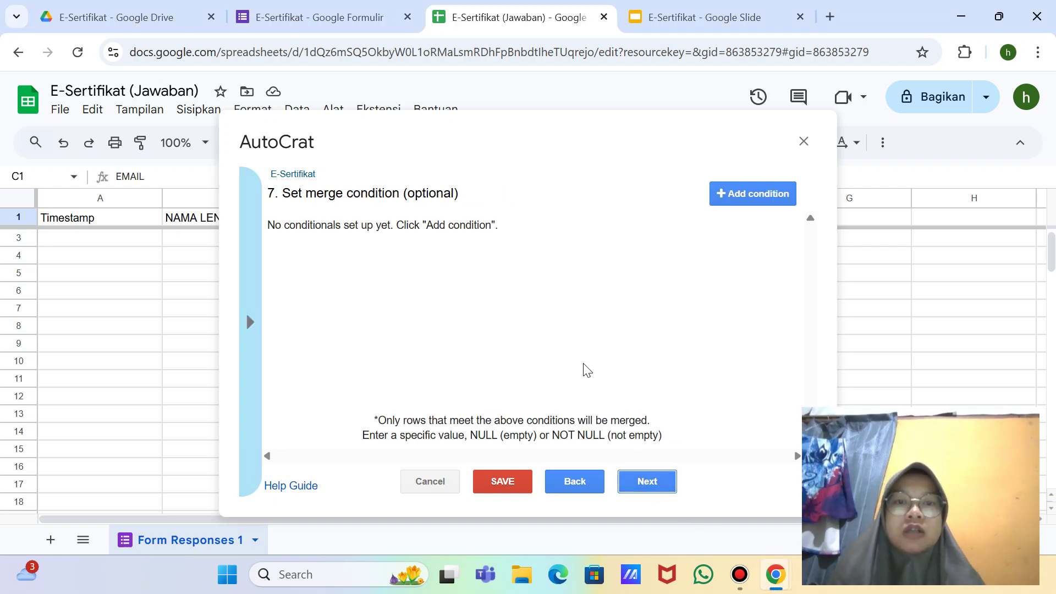
{"action": "key", "text": "super+shift+s"}
{"action": "left_click", "coordinate": [555, 30]}
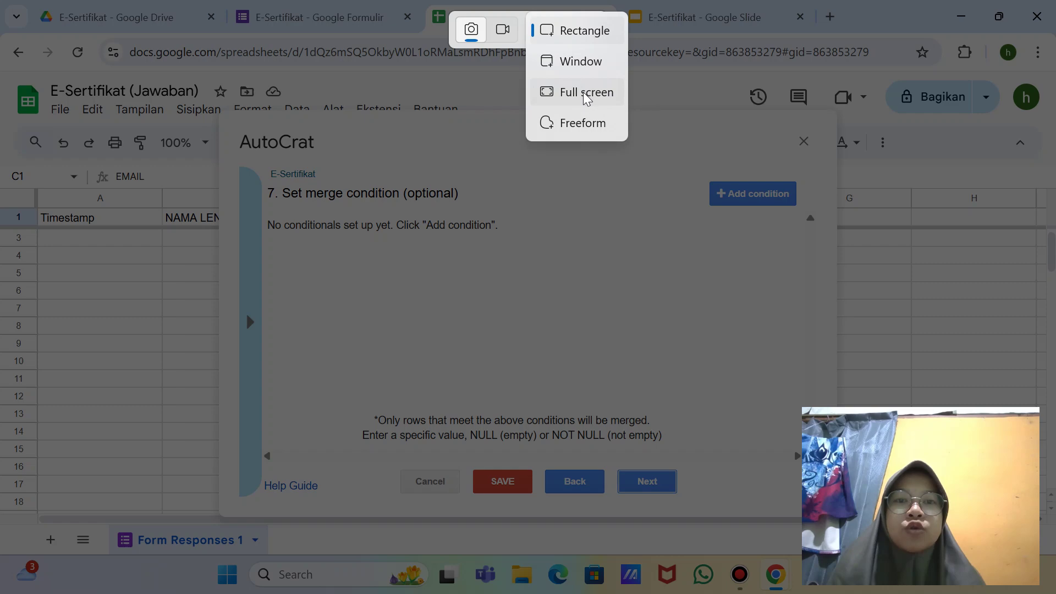
{"action": "left_click", "coordinate": [582, 90]}
{"action": "key", "text": "Print"}
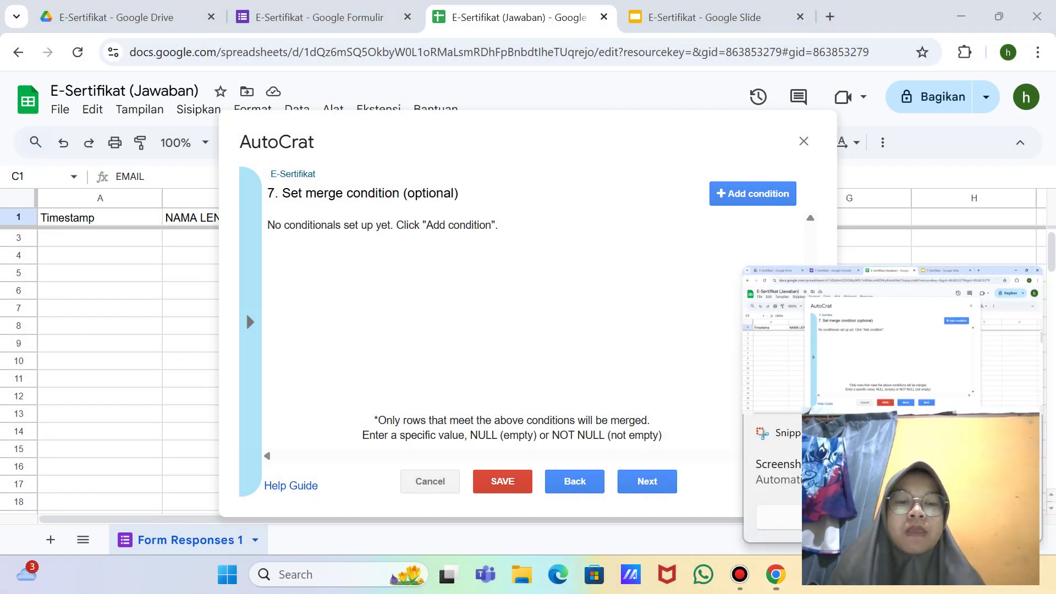
Step: Turn on sharing of each generated certificate as PDF and snip the sharing options
{"action": "left_click", "coordinate": [660, 477]}
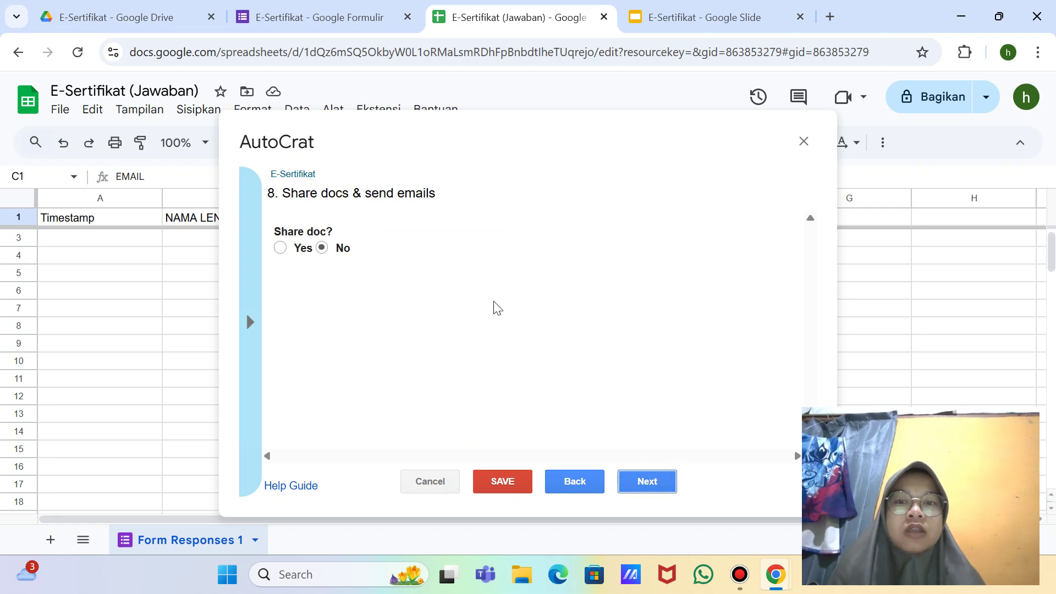
{"action": "left_click", "coordinate": [279, 248]}
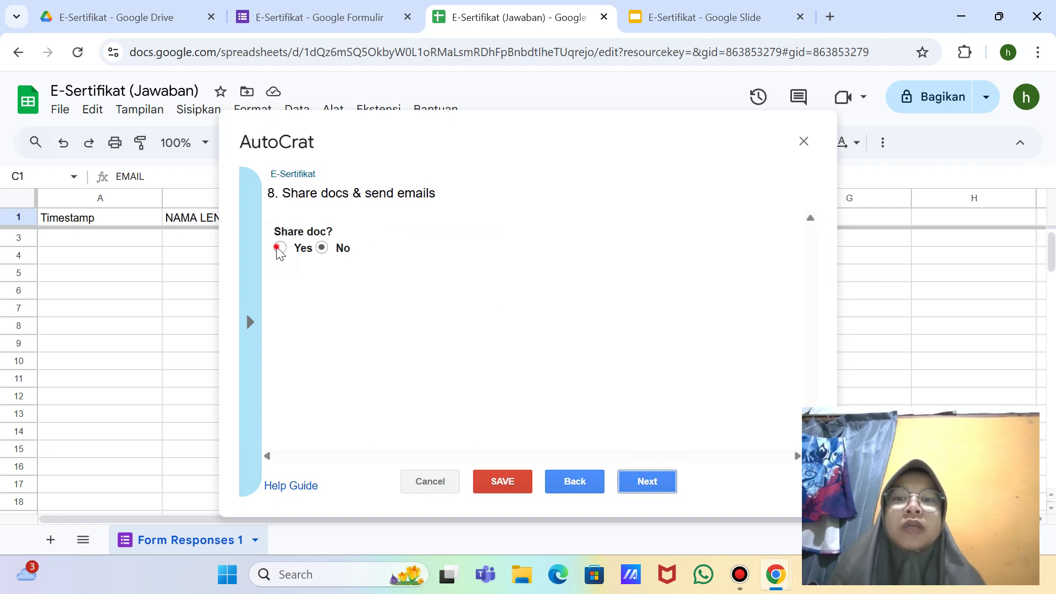
{"action": "scroll", "coordinate": [421, 336], "scroll_direction": "down", "scroll_amount": 3}
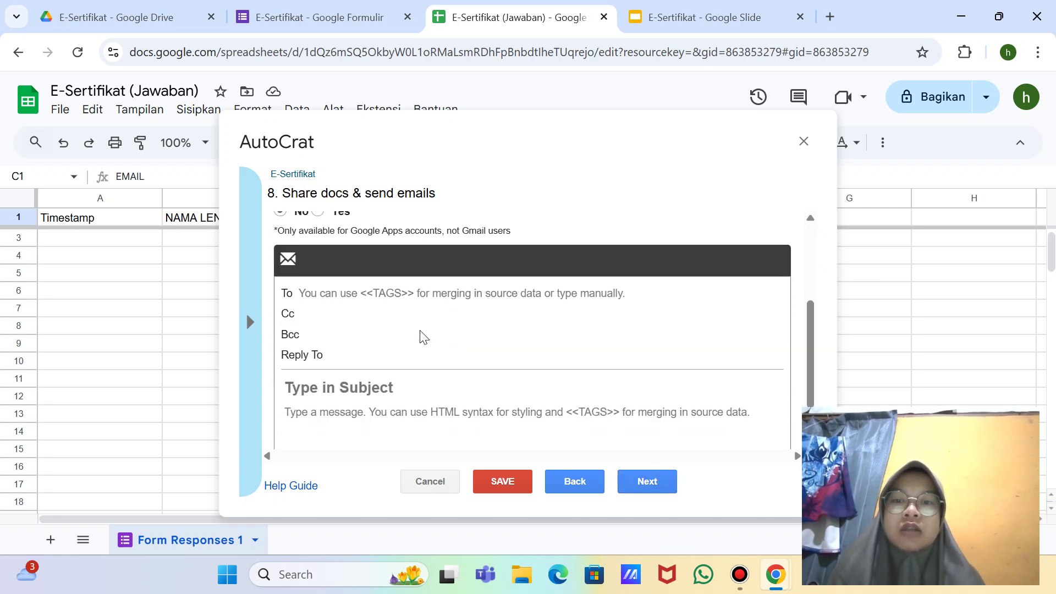
{"action": "scroll", "coordinate": [421, 336], "scroll_direction": "up", "scroll_amount": 2}
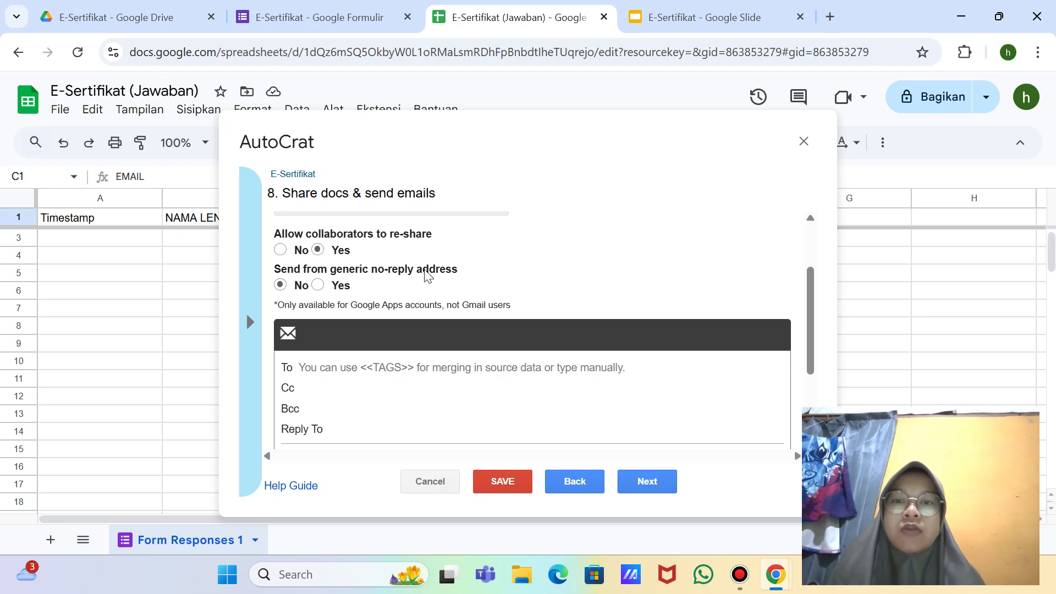
{"action": "scroll", "coordinate": [426, 274], "scroll_direction": "up", "scroll_amount": 2}
{"action": "scroll", "coordinate": [485, 340], "scroll_direction": "down", "scroll_amount": 2}
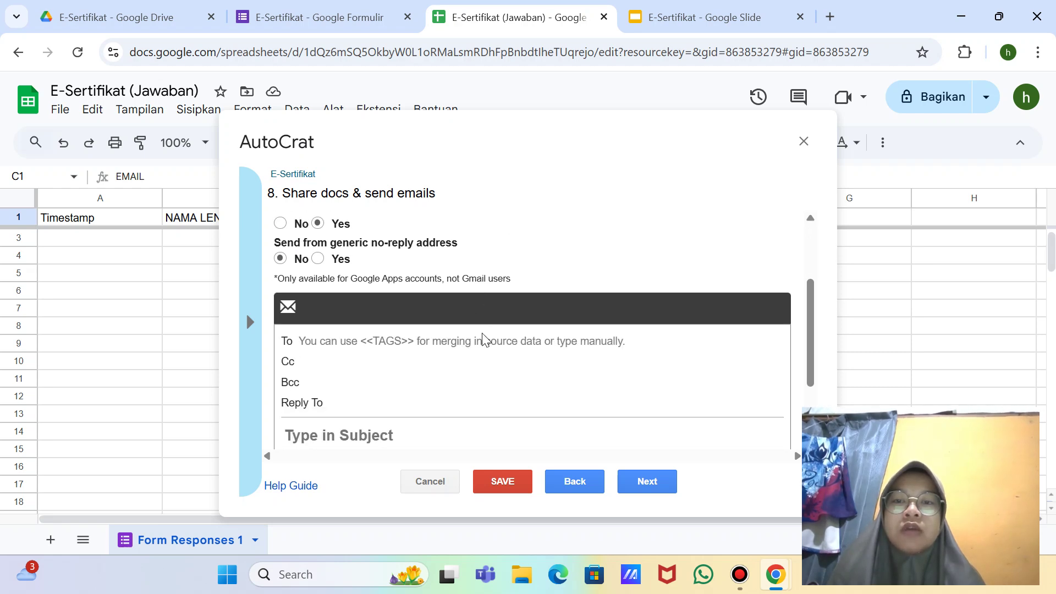
{"action": "scroll", "coordinate": [485, 340], "scroll_direction": "up", "scroll_amount": 2}
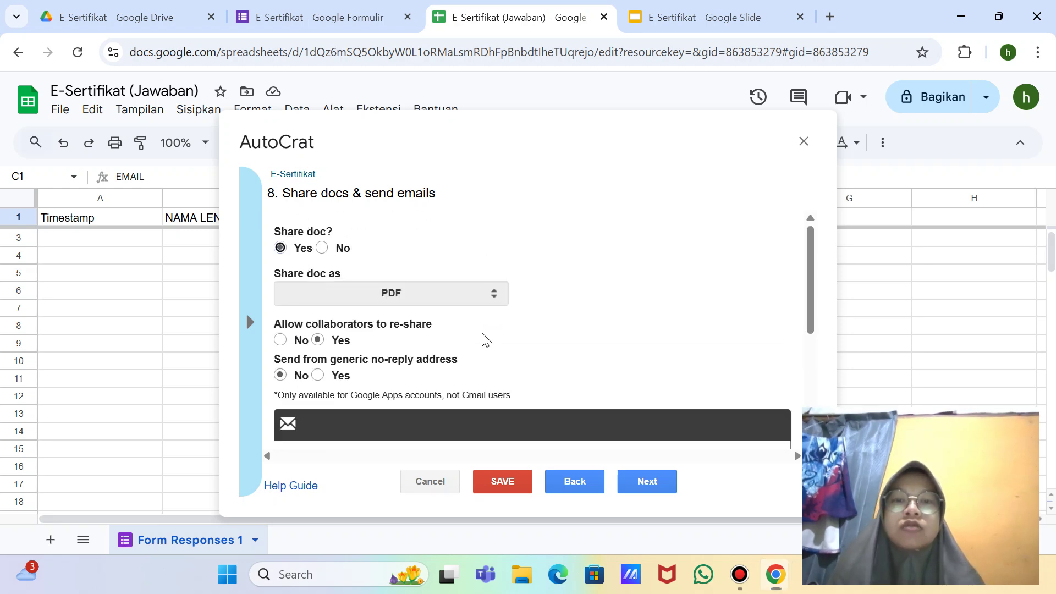
{"action": "key", "text": "super+shift+s"}
{"action": "left_click", "coordinate": [557, 34]}
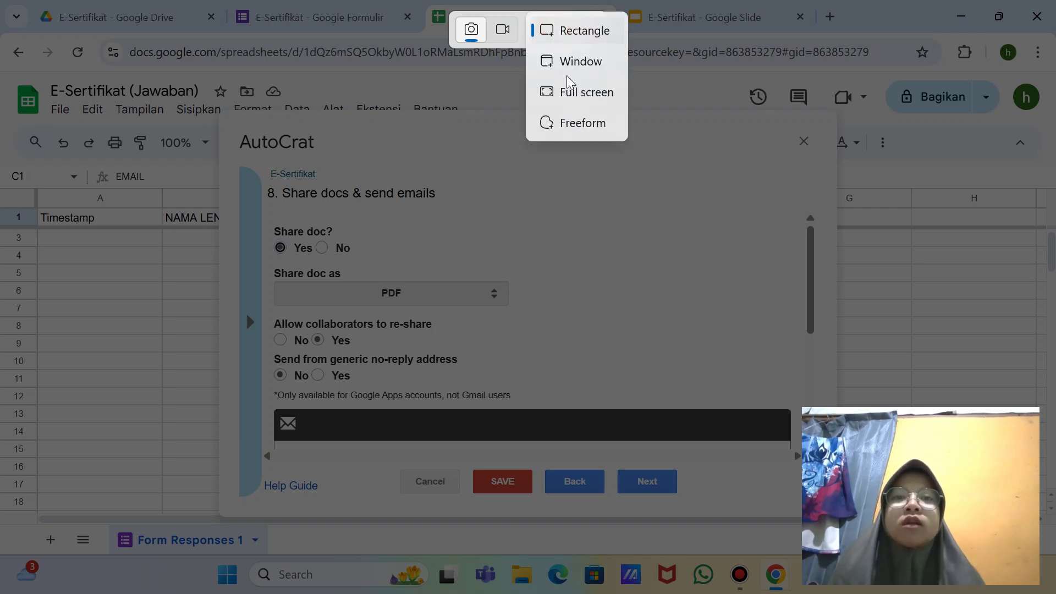
{"action": "left_click", "coordinate": [572, 89]}
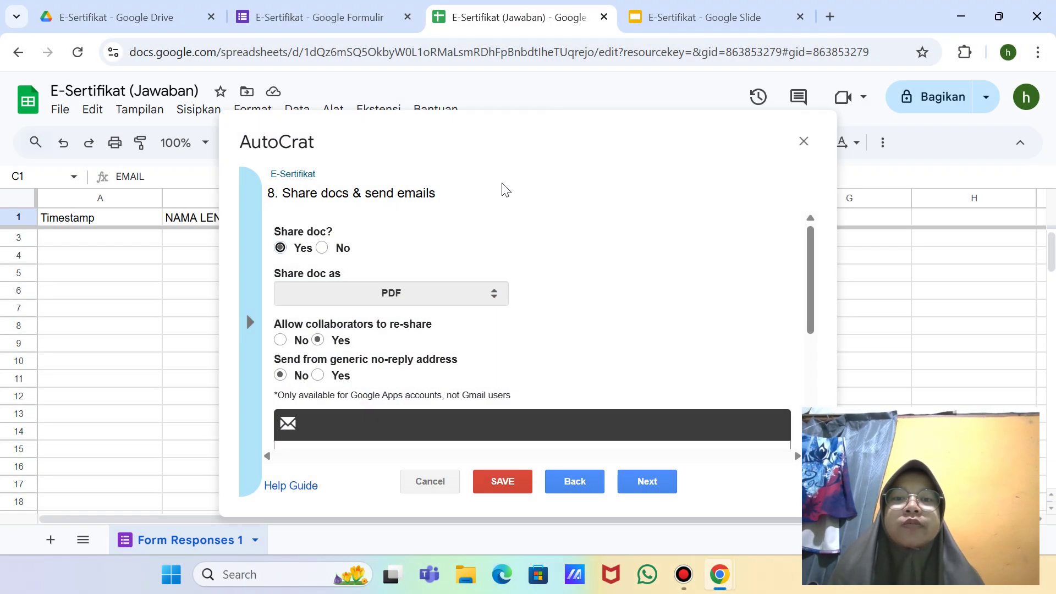
{"action": "scroll", "coordinate": [490, 255], "scroll_direction": "down", "scroll_amount": 5}
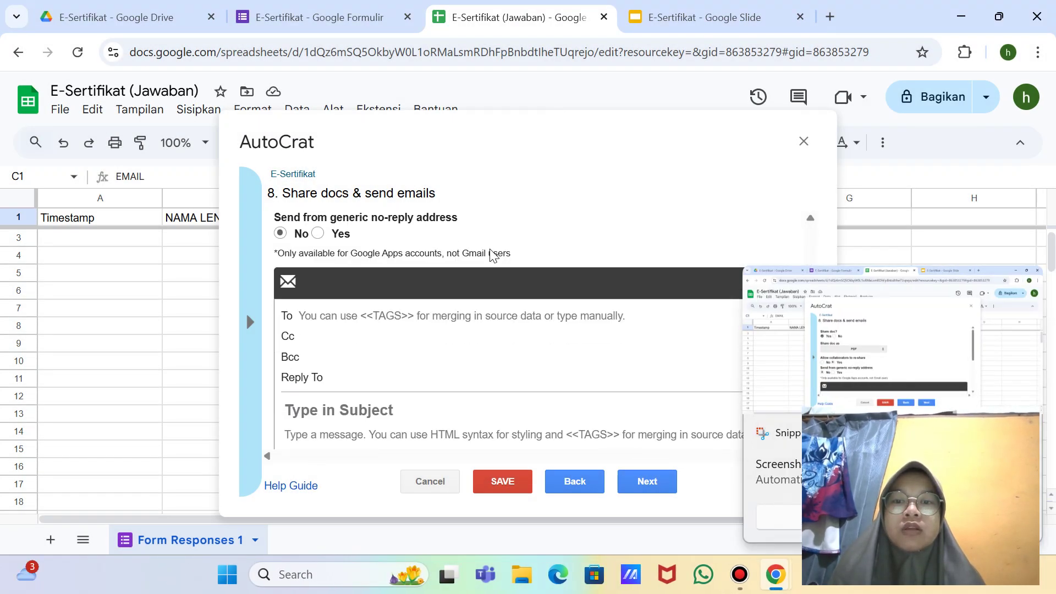
Step: Address the email to <<EMAIL>> with subject 'E-Sertifikat <<NAMA LENGKAP>>'
{"action": "left_click", "coordinate": [417, 239]}
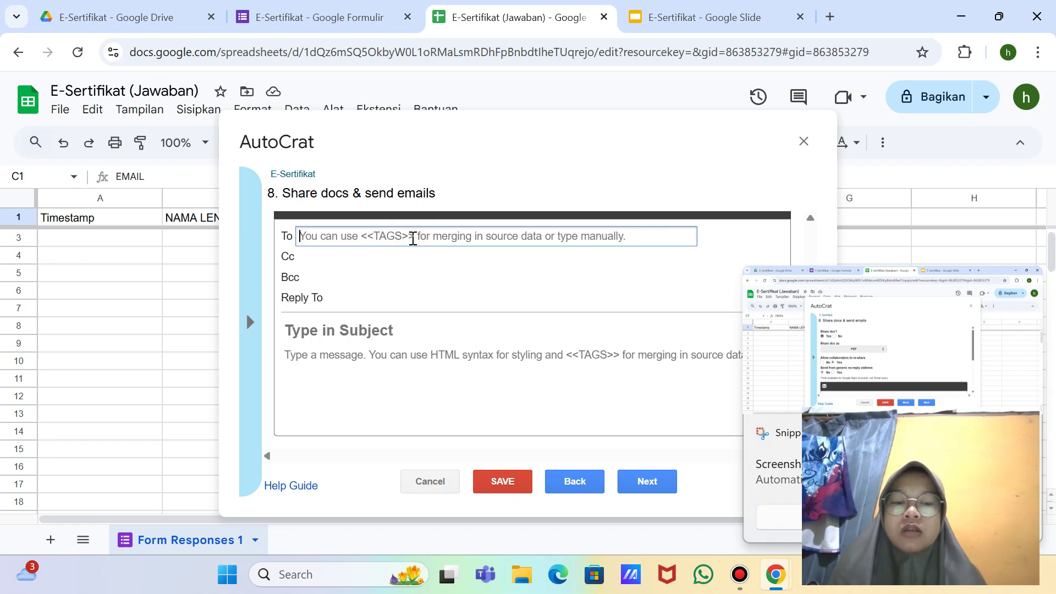
{"action": "type", "text": "<<"}
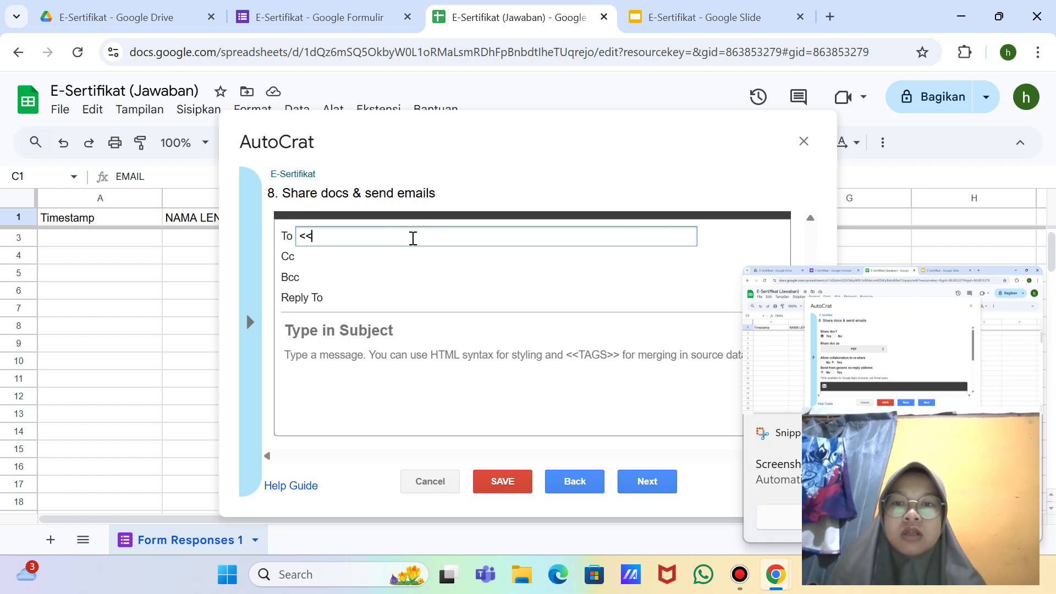
{"action": "type", "text": "EMAIL"}
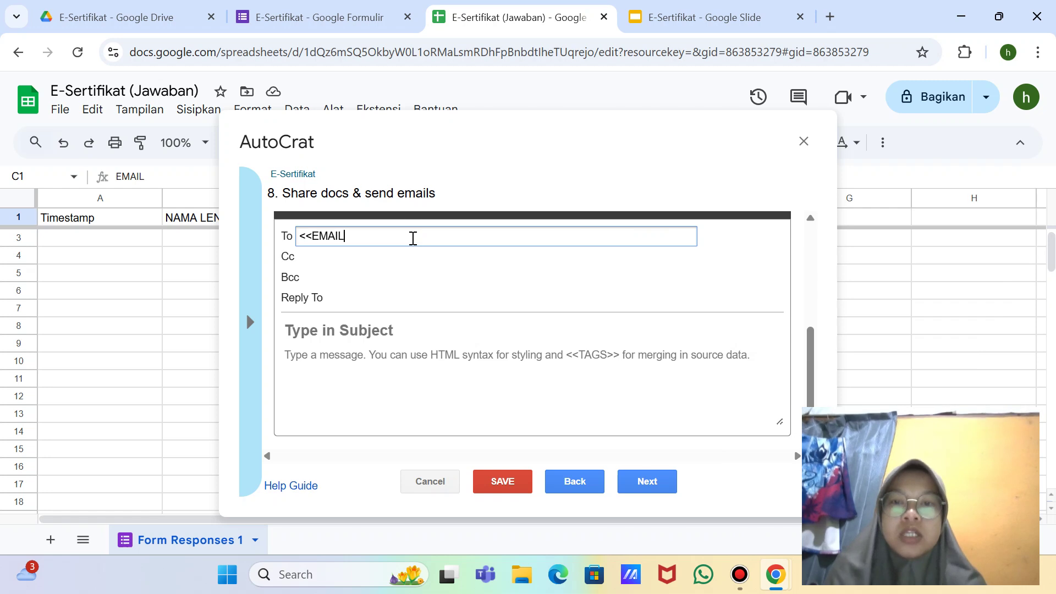
{"action": "type", "text": ">>"}
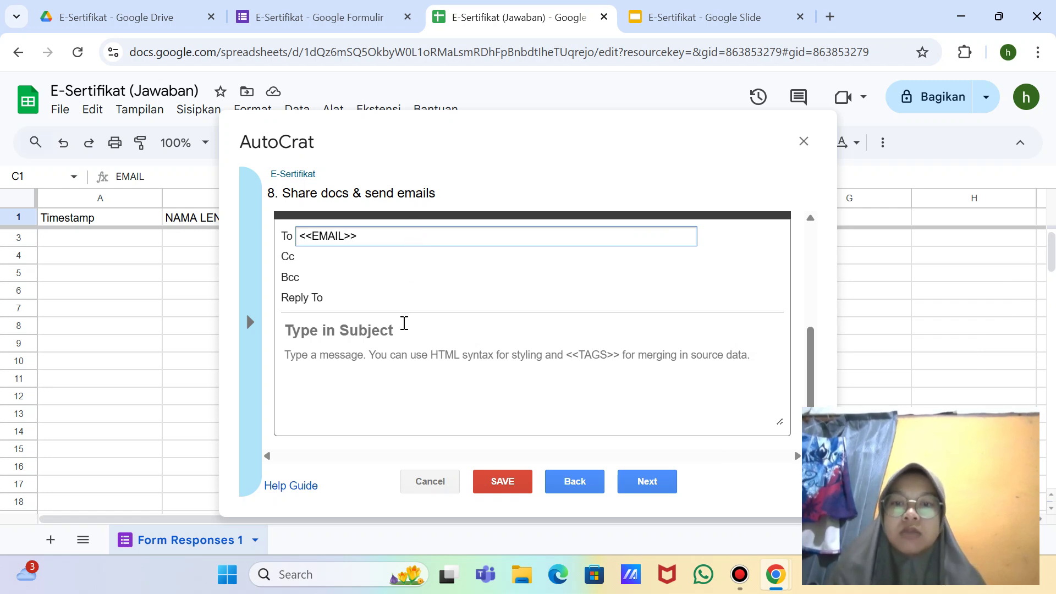
{"action": "left_click", "coordinate": [387, 330]}
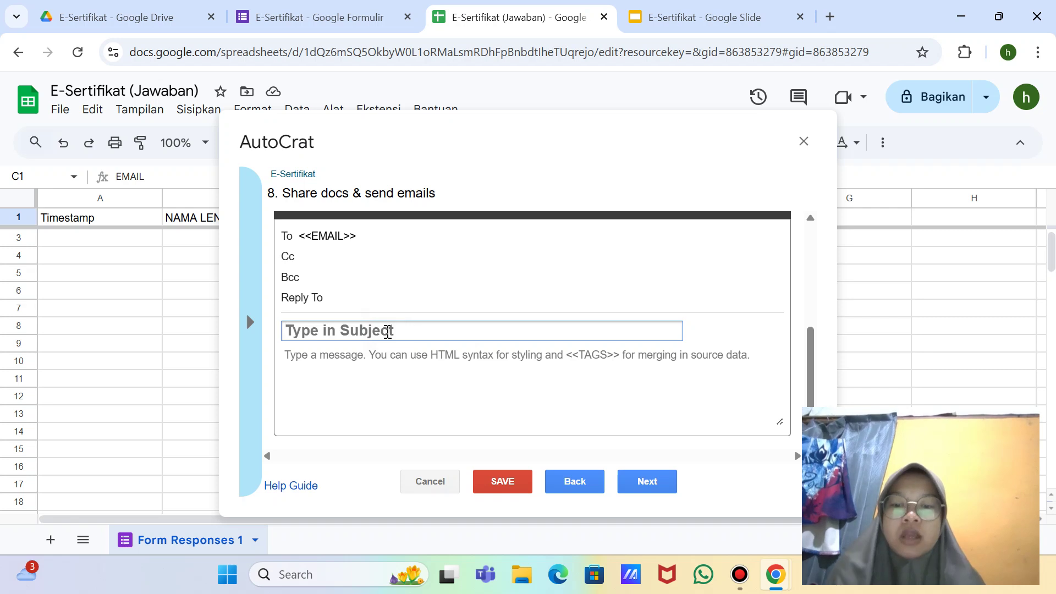
{"action": "type", "text": "E-"}
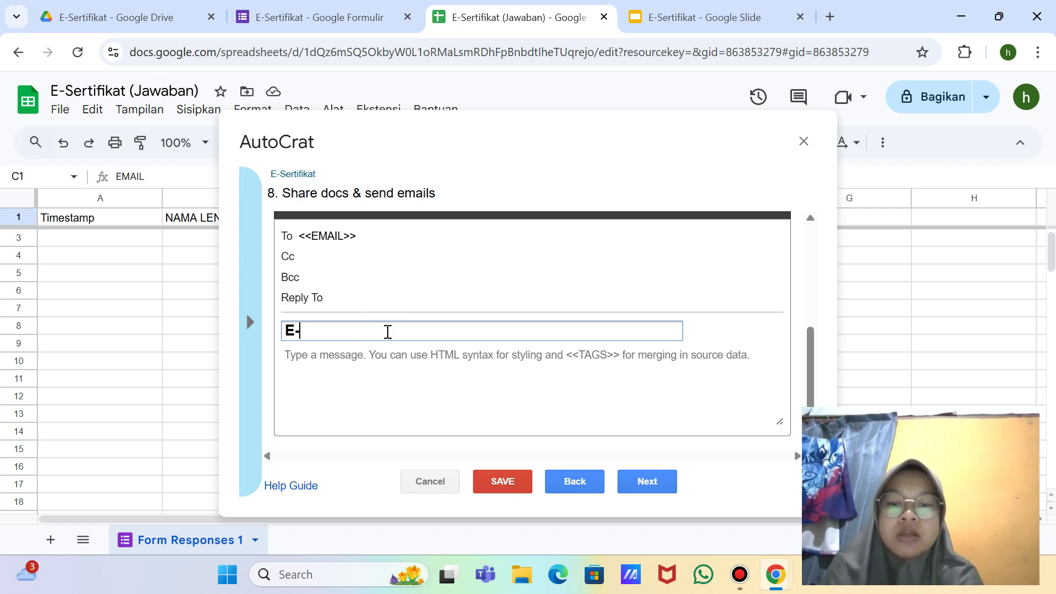
{"action": "type", "text": "Sertifikat"}
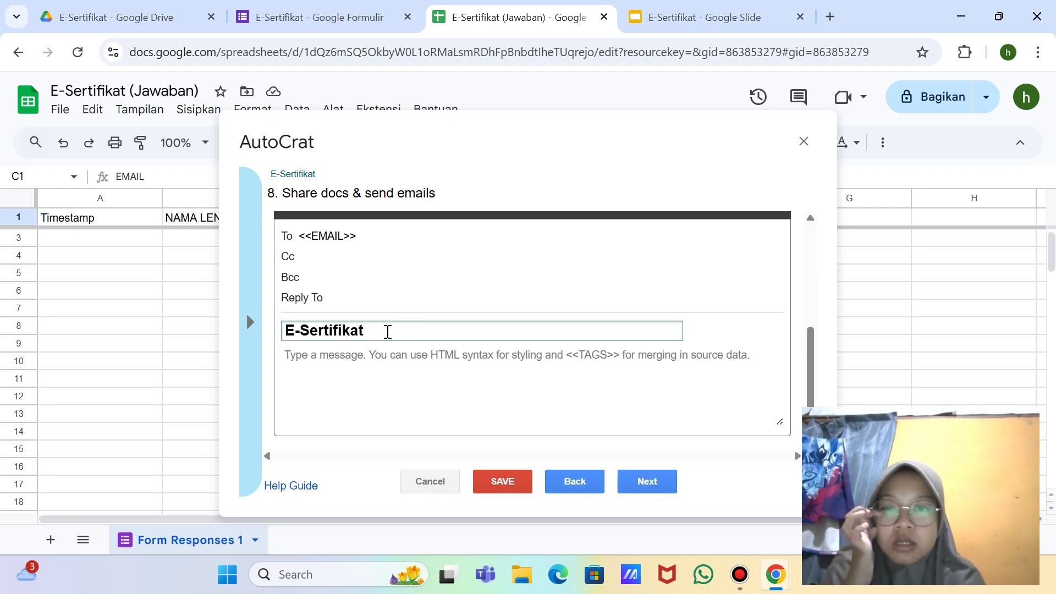
{"action": "type", "text": " <<"}
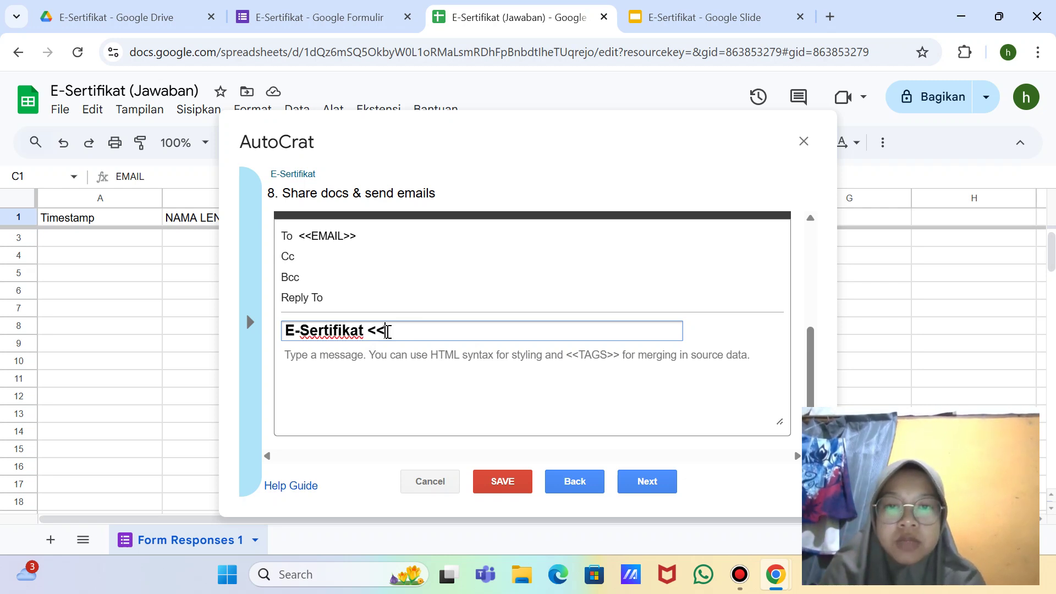
{"action": "type", "text": "N"}
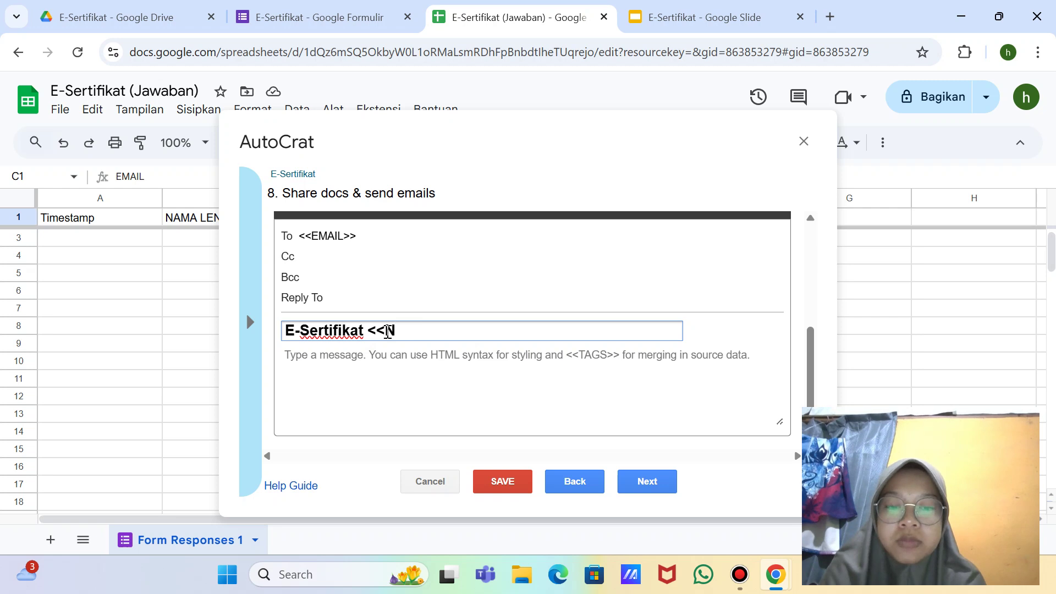
{"action": "type", "text": "AMA"}
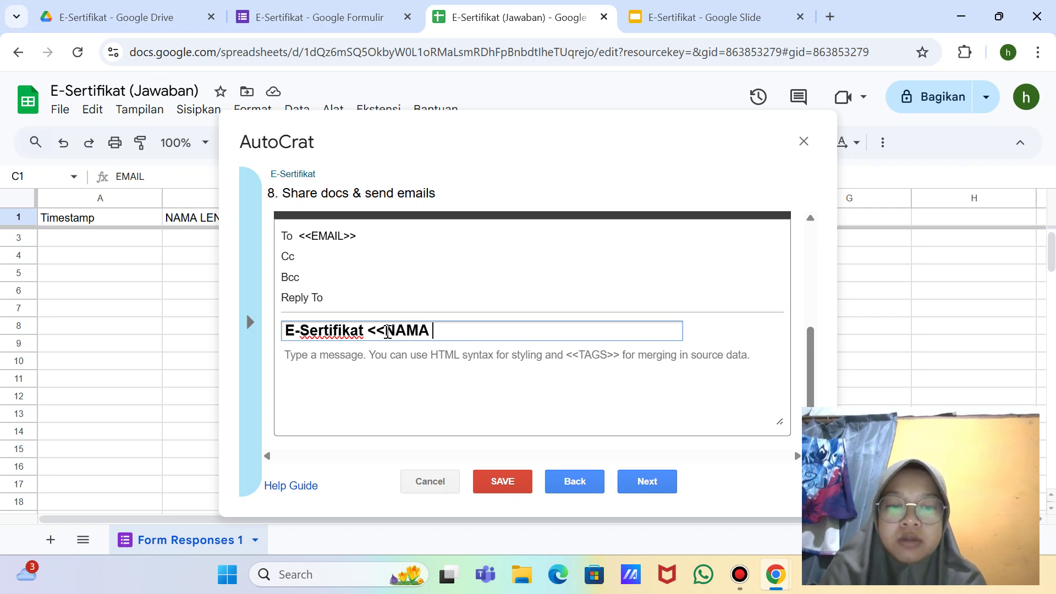
{"action": "type", "text": " LENGKAP>"}
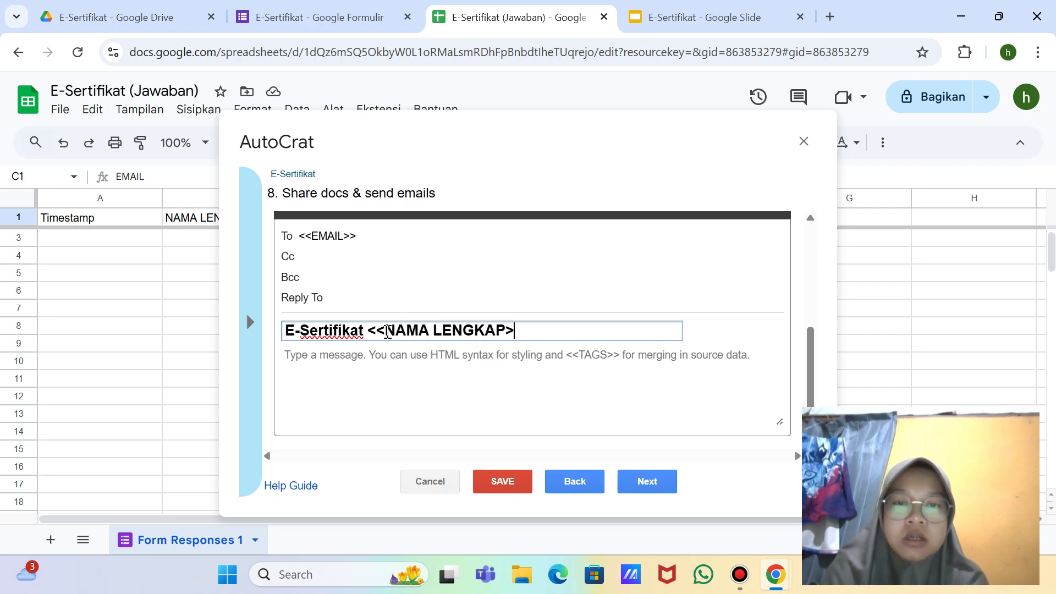
{"action": "type", "text": ">"}
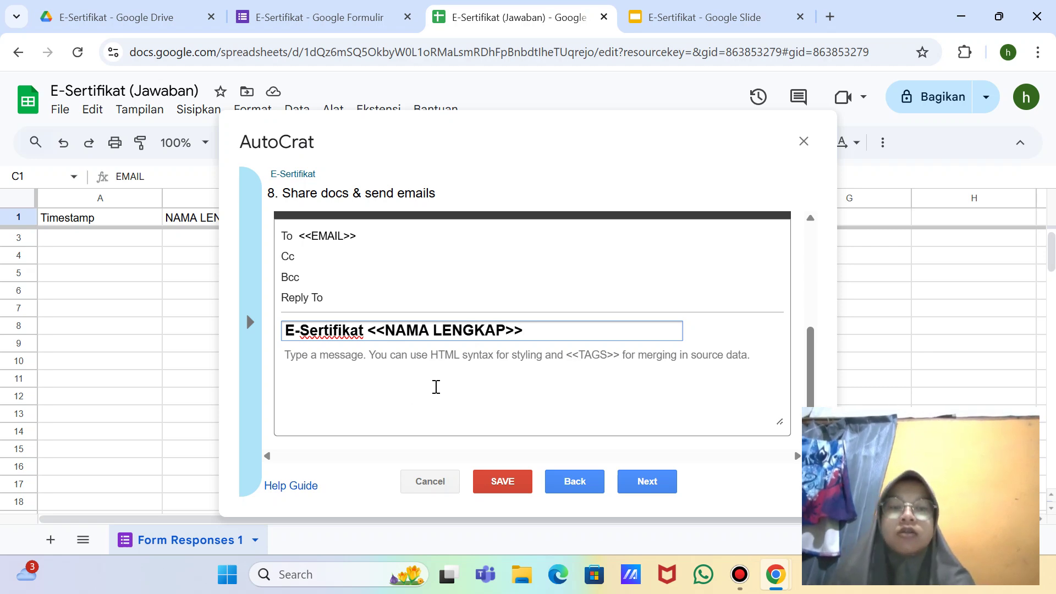
Step: Write the email message 'Terima kasih banyak' and continue to job triggers
{"action": "key", "text": "super+shift+s"}
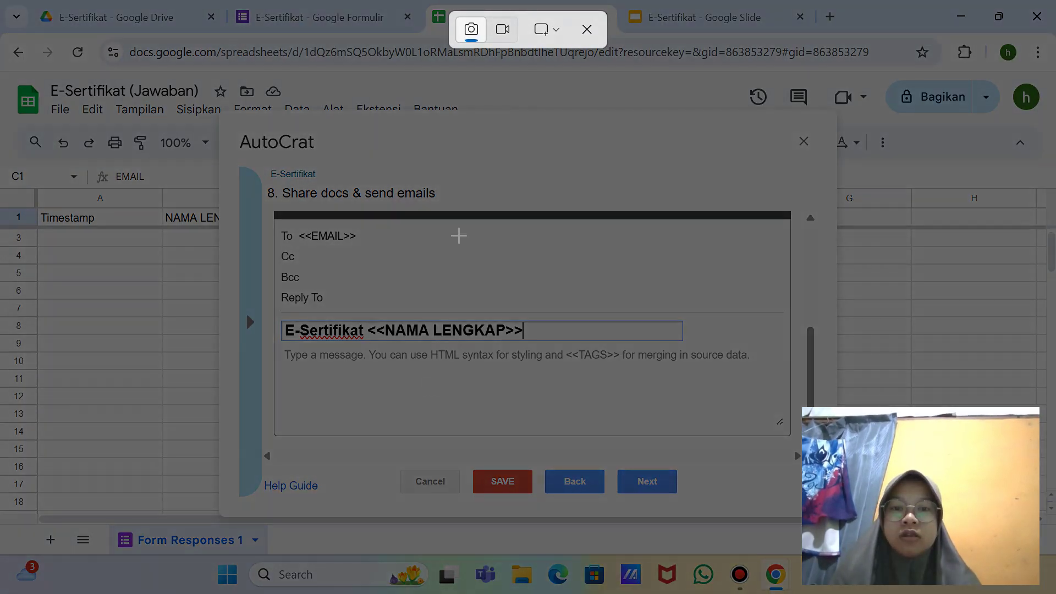
{"action": "left_click", "coordinate": [556, 29]}
{"action": "left_click", "coordinate": [593, 89]}
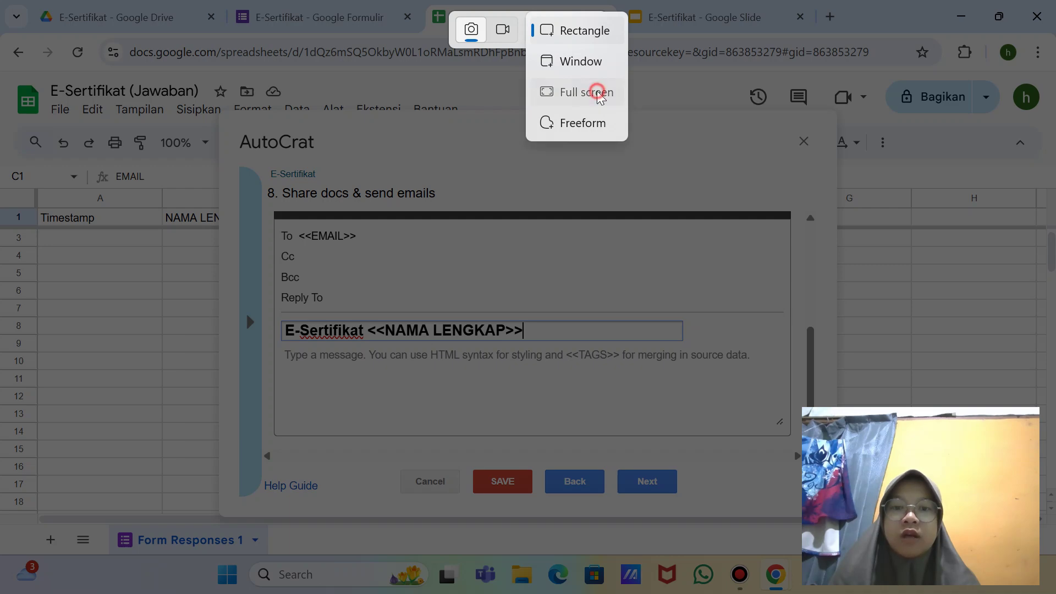
{"action": "left_click", "coordinate": [460, 357]}
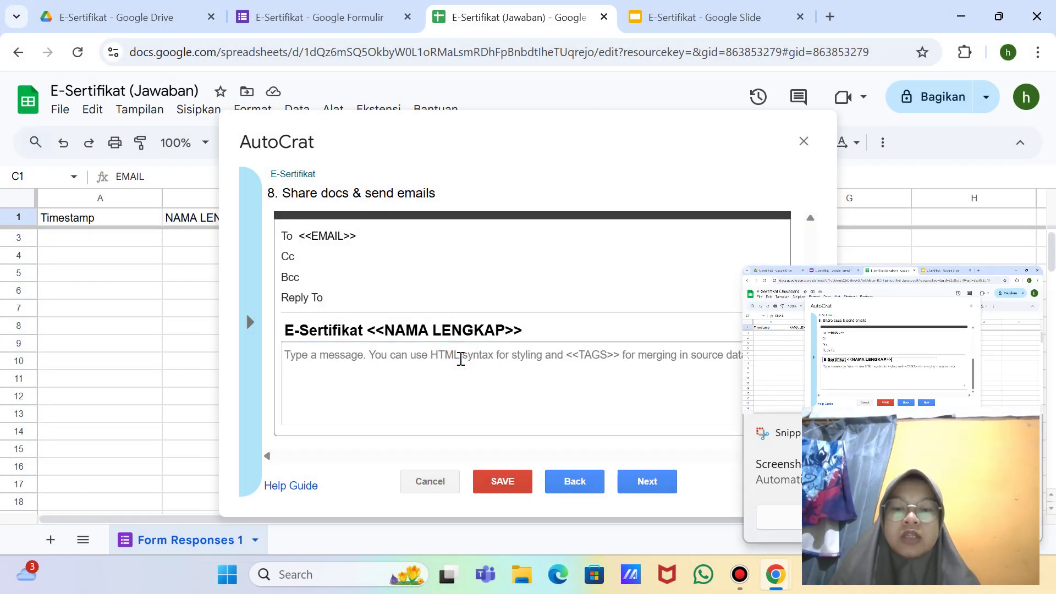
{"action": "type", "text": "Teri"}
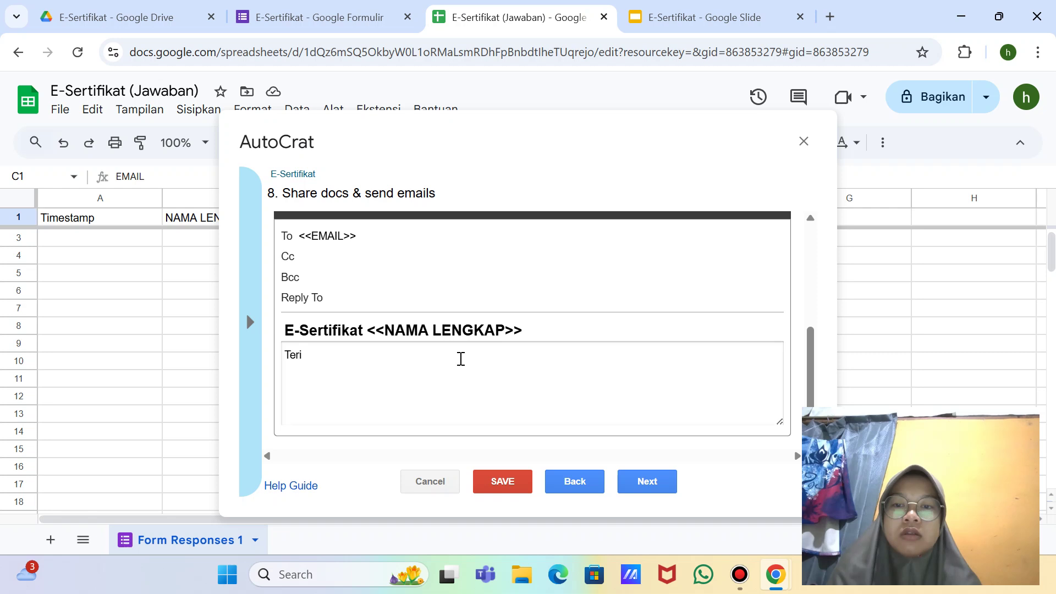
{"action": "type", "text": "ma "}
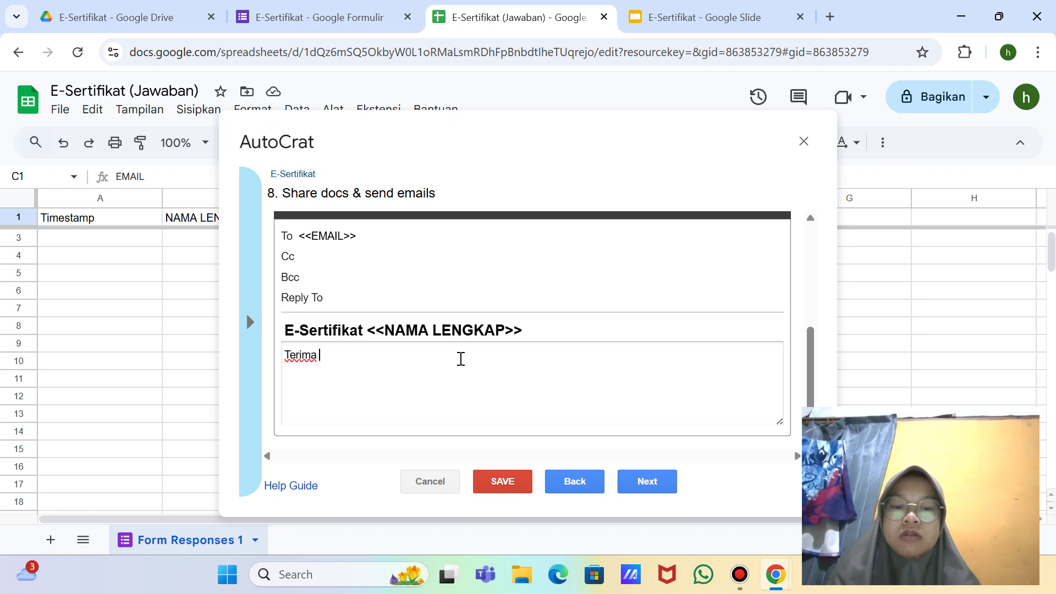
{"action": "type", "text": "kasih"}
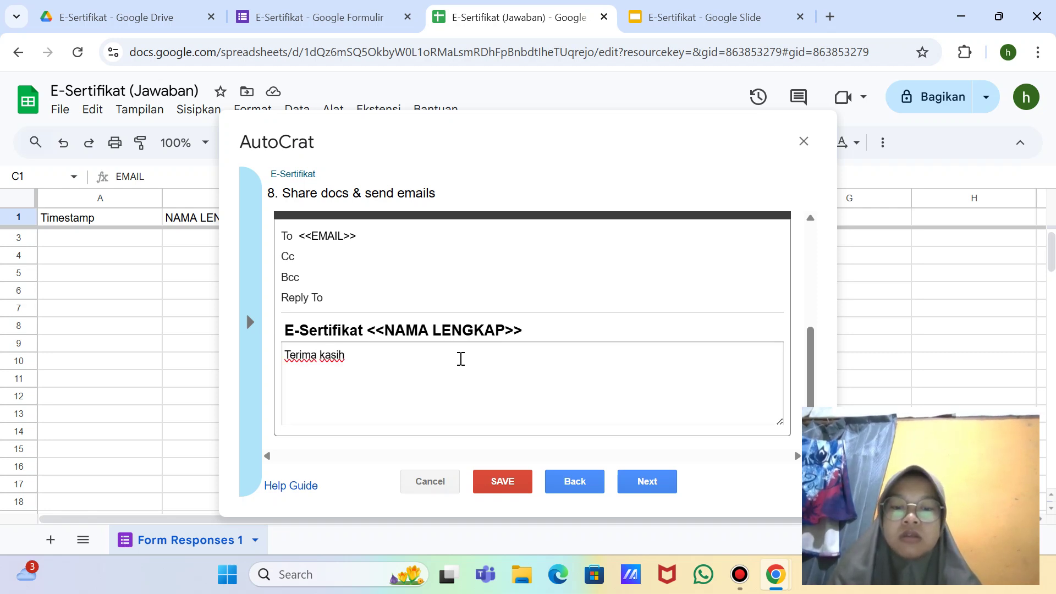
{"action": "type", "text": " banyak"}
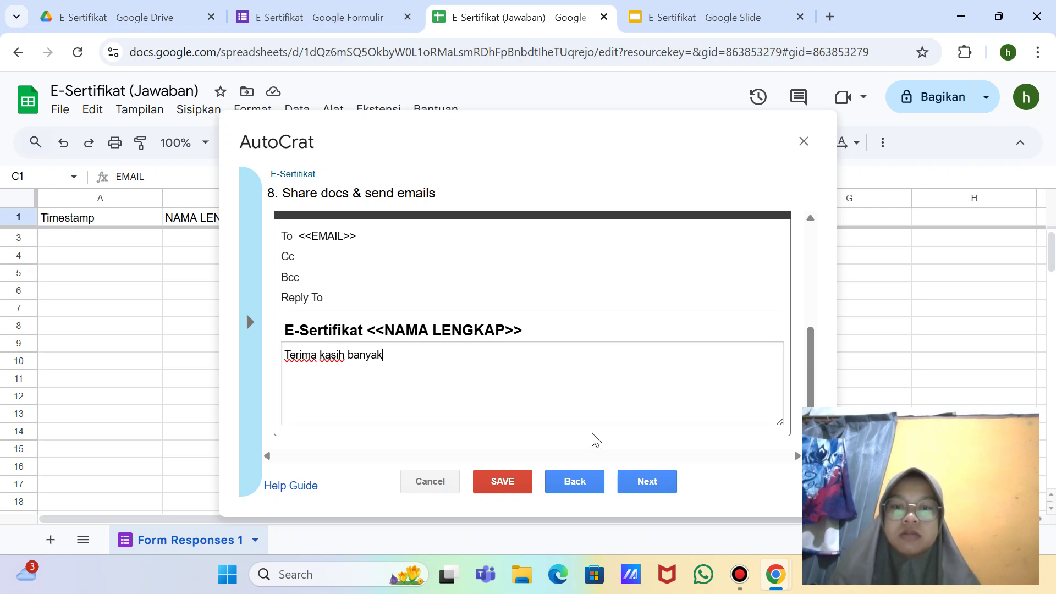
{"action": "left_click", "coordinate": [648, 482]}
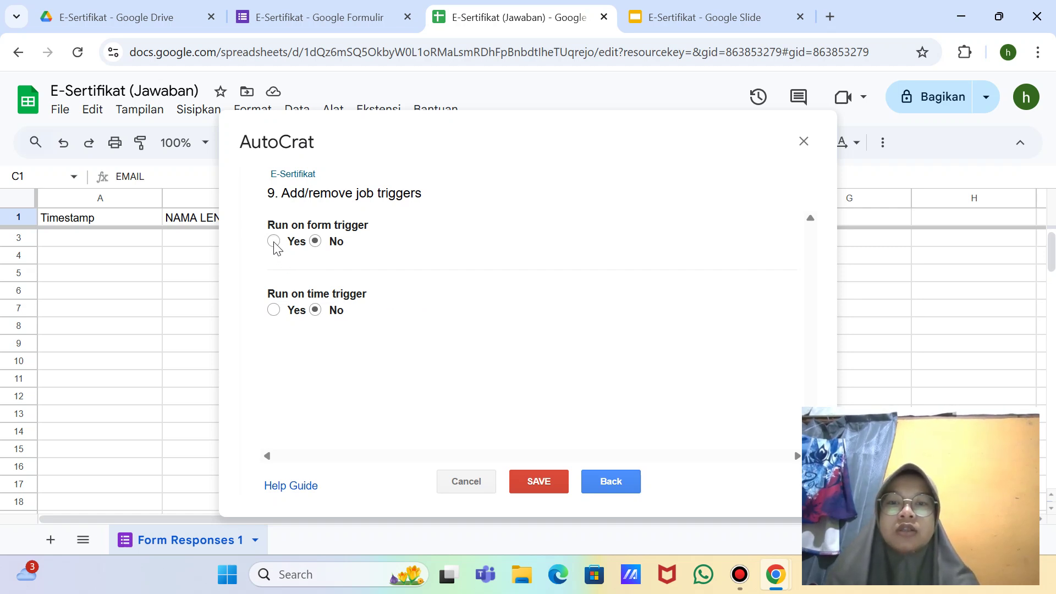
Step: Set Run on form trigger to Yes, confirm enabling triggers, then return to step 8
{"action": "key", "text": "super+shift+s"}
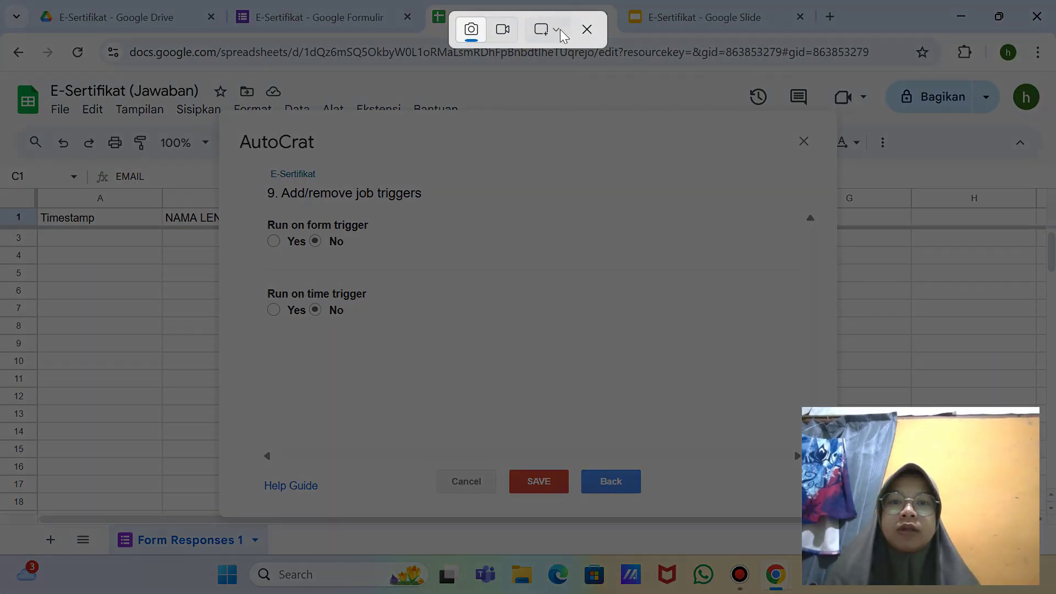
{"action": "left_click", "coordinate": [562, 32]}
{"action": "left_click", "coordinate": [578, 92]}
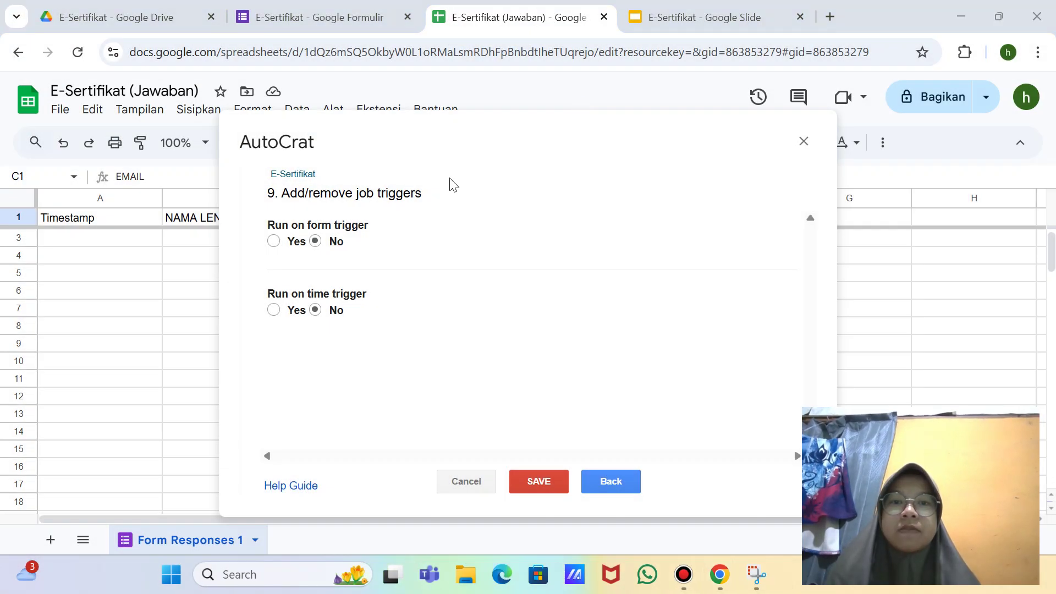
{"action": "left_click", "coordinate": [273, 241]}
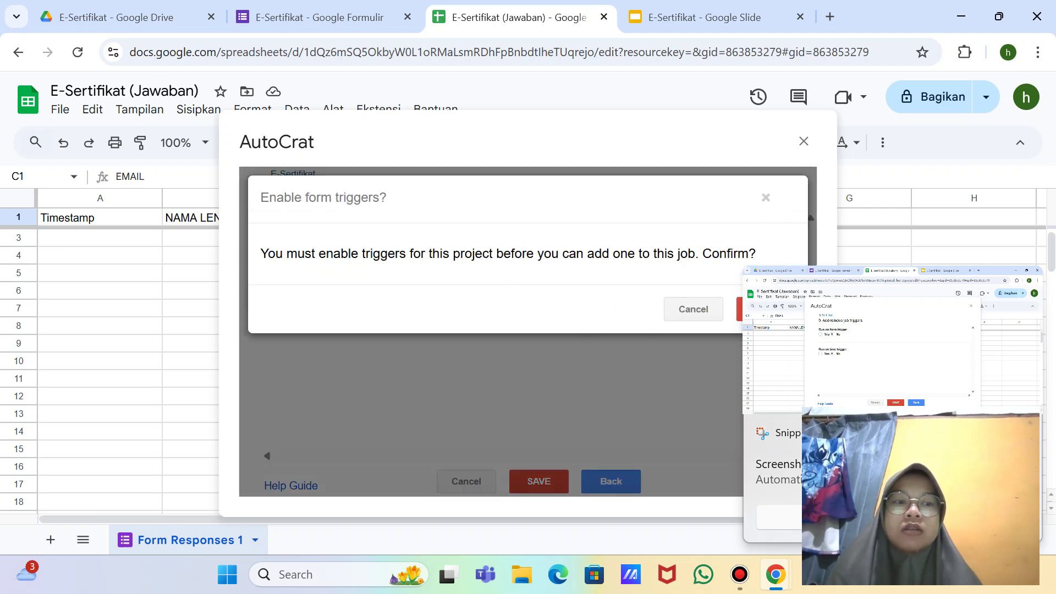
{"action": "left_click", "coordinate": [764, 309]}
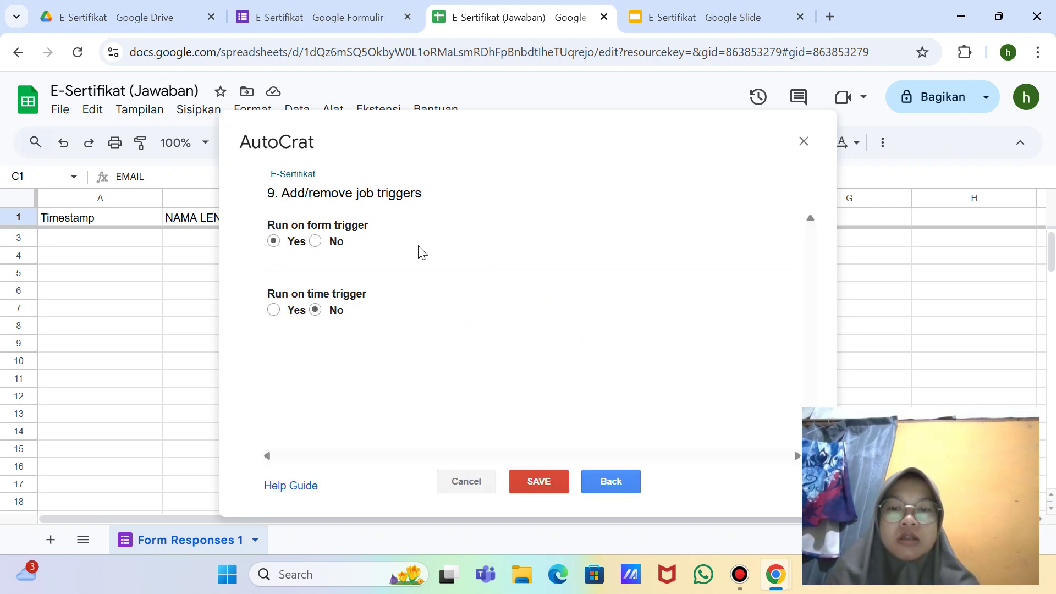
{"action": "key", "text": "super+shift+s"}
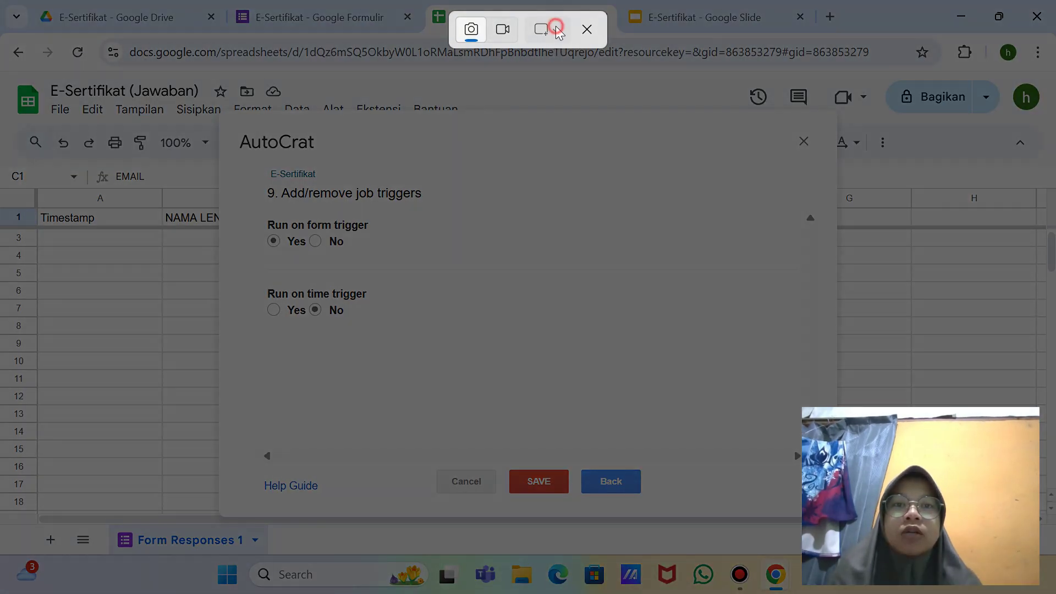
{"action": "left_click", "coordinate": [549, 28]}
{"action": "left_click", "coordinate": [578, 101]}
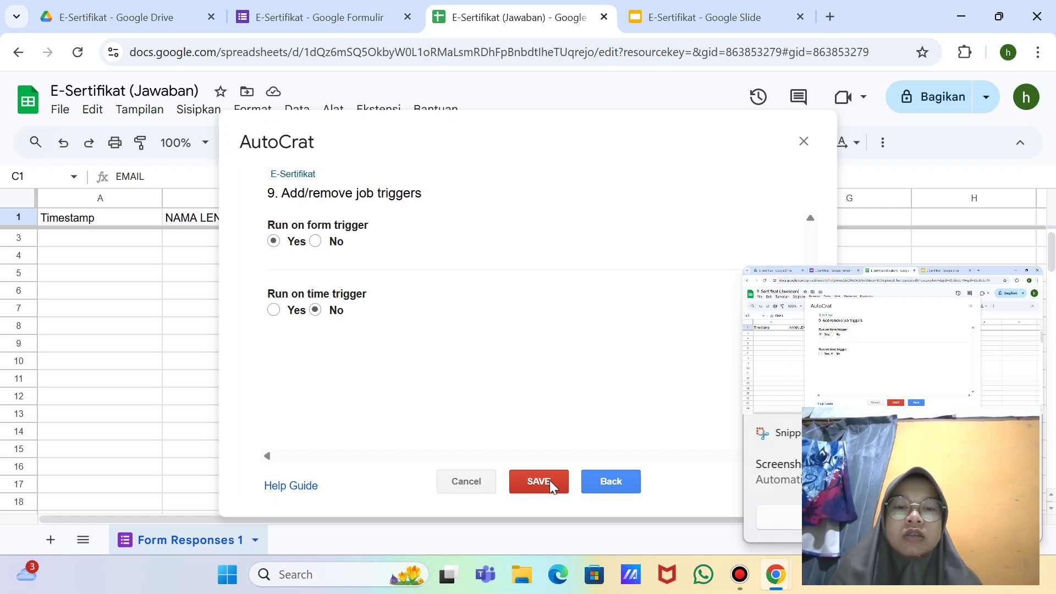
{"action": "left_click", "coordinate": [601, 479]}
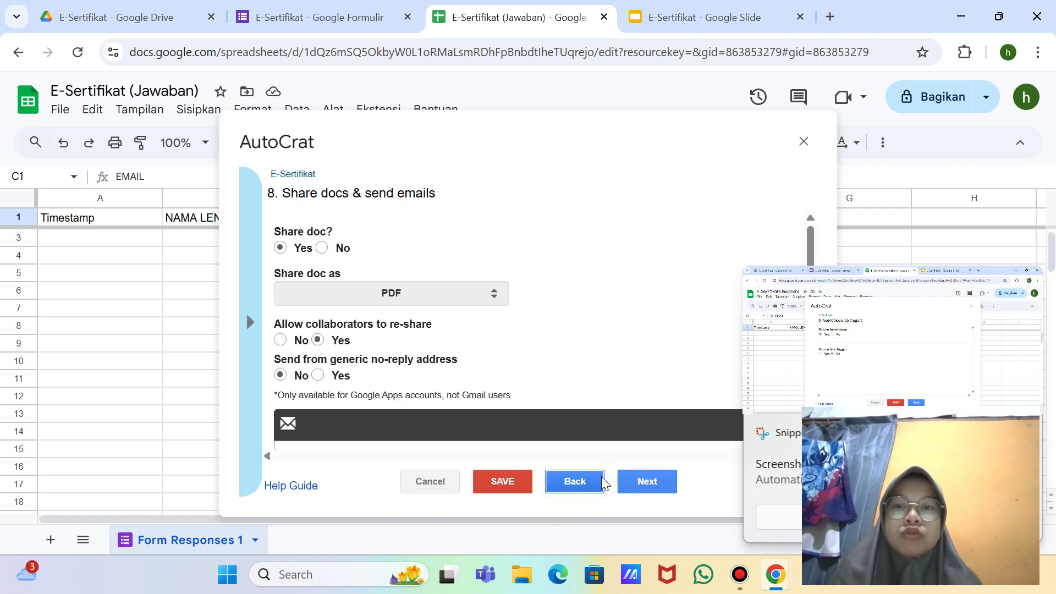
Step: Step back through every AutoCrat job setting to review it, down to the job name
{"action": "scroll", "coordinate": [533, 423], "scroll_direction": "down", "scroll_amount": 4}
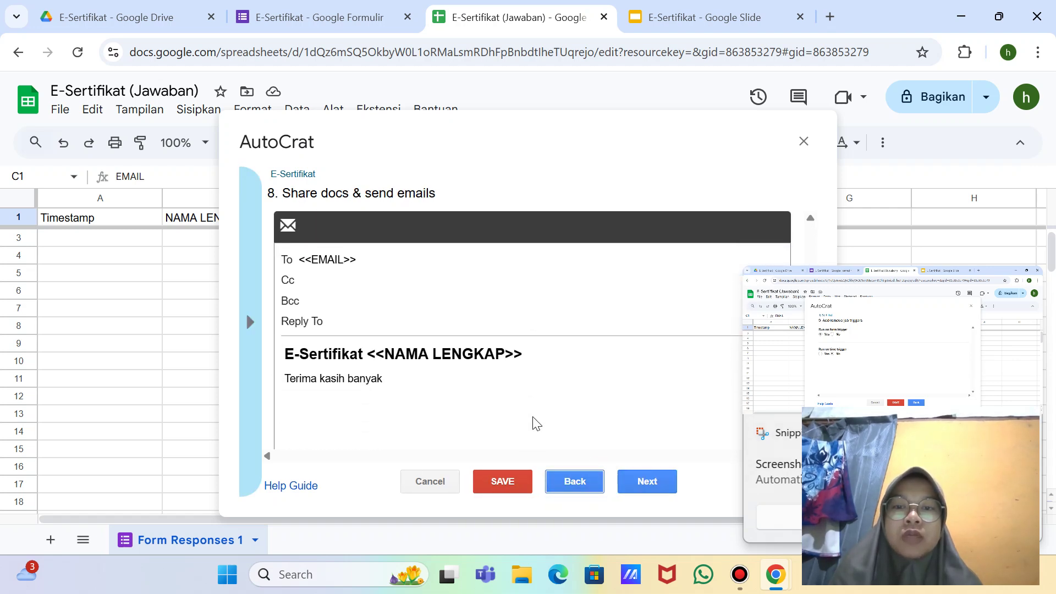
{"action": "left_click", "coordinate": [638, 483]}
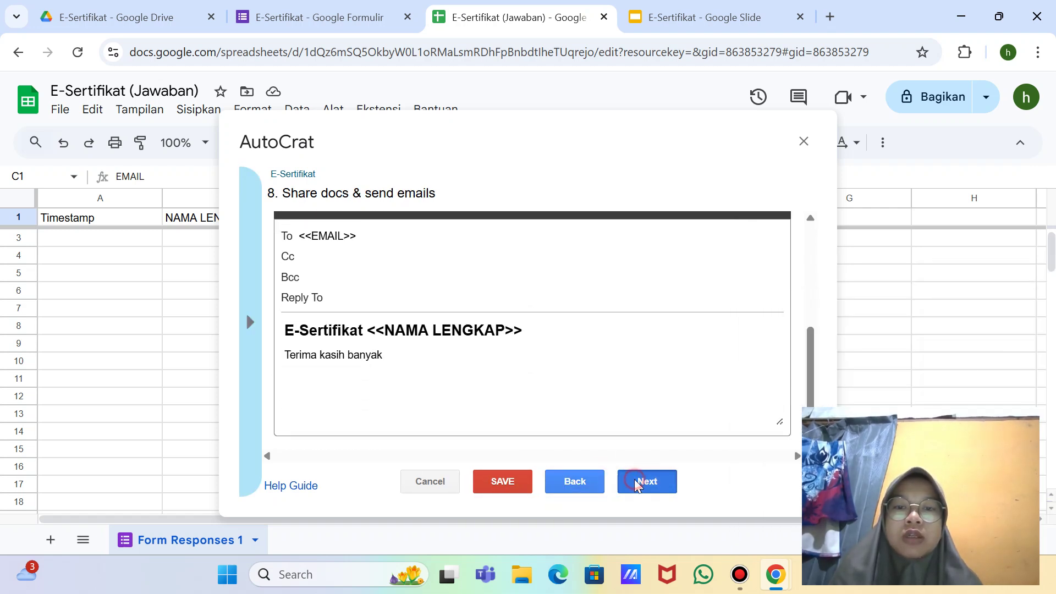
{"action": "left_click", "coordinate": [616, 489]}
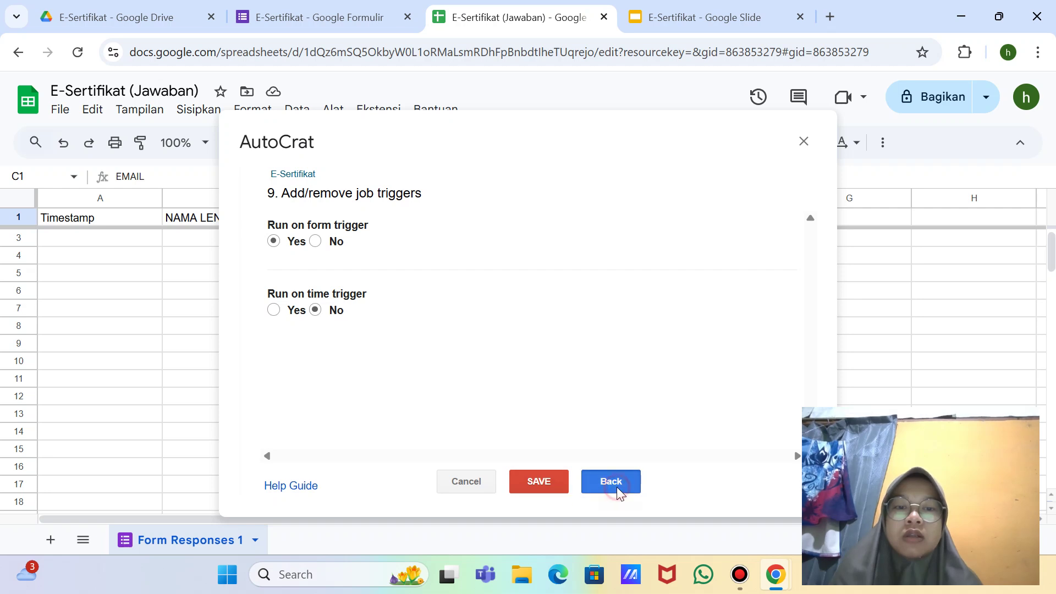
{"action": "left_click", "coordinate": [575, 486]}
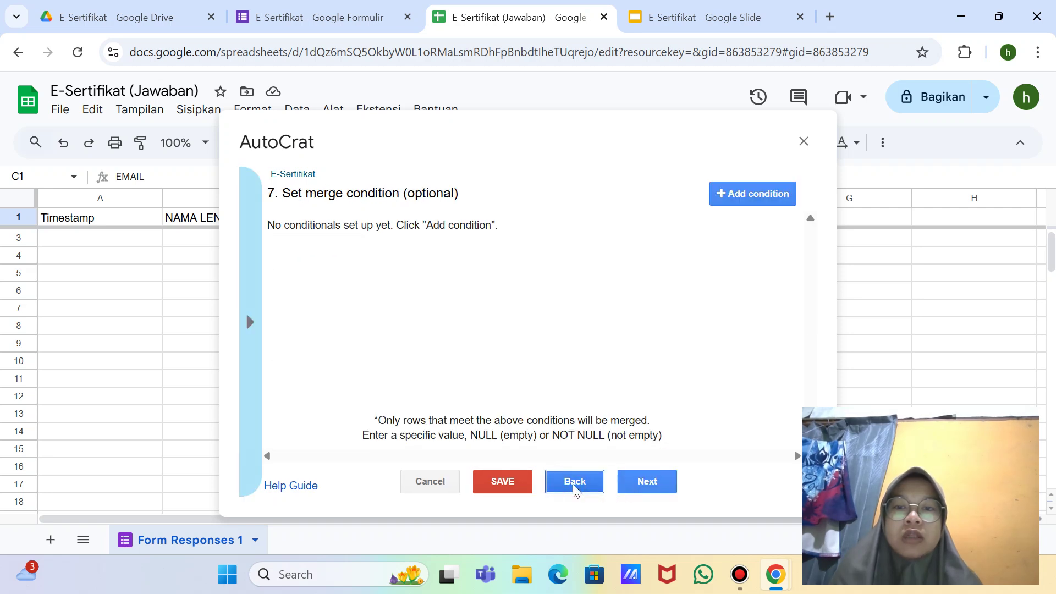
{"action": "left_click", "coordinate": [574, 484]}
{"action": "left_click", "coordinate": [574, 484]}
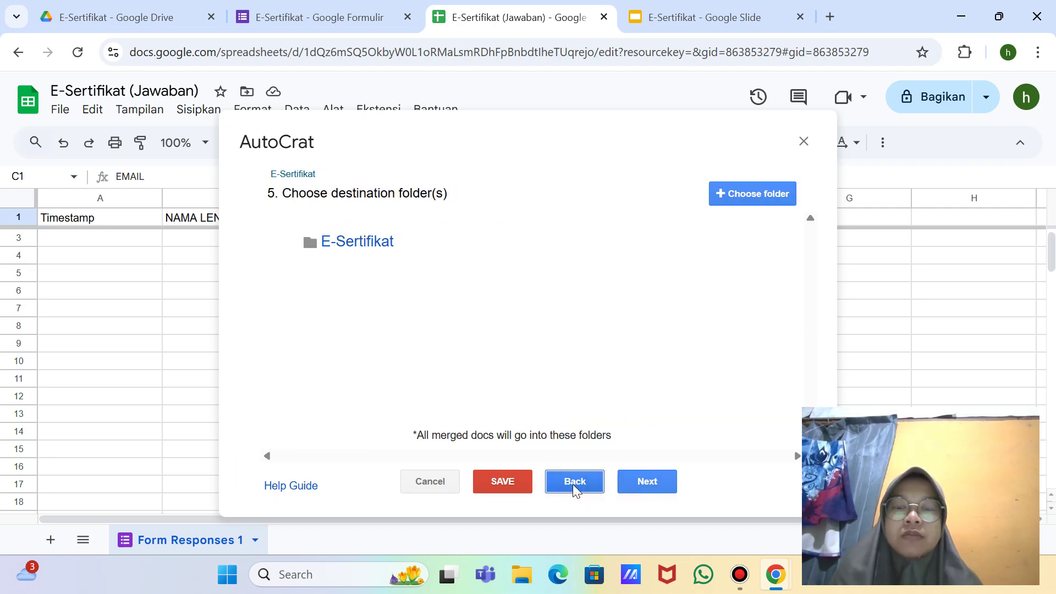
{"action": "left_click", "coordinate": [572, 484]}
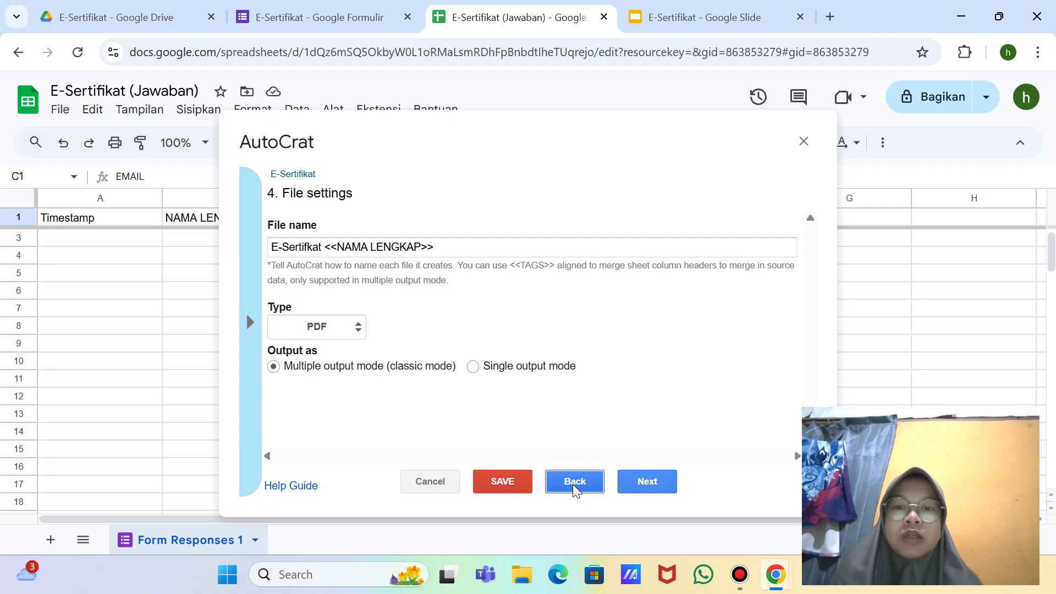
{"action": "left_click", "coordinate": [573, 484]}
{"action": "left_click", "coordinate": [573, 484]}
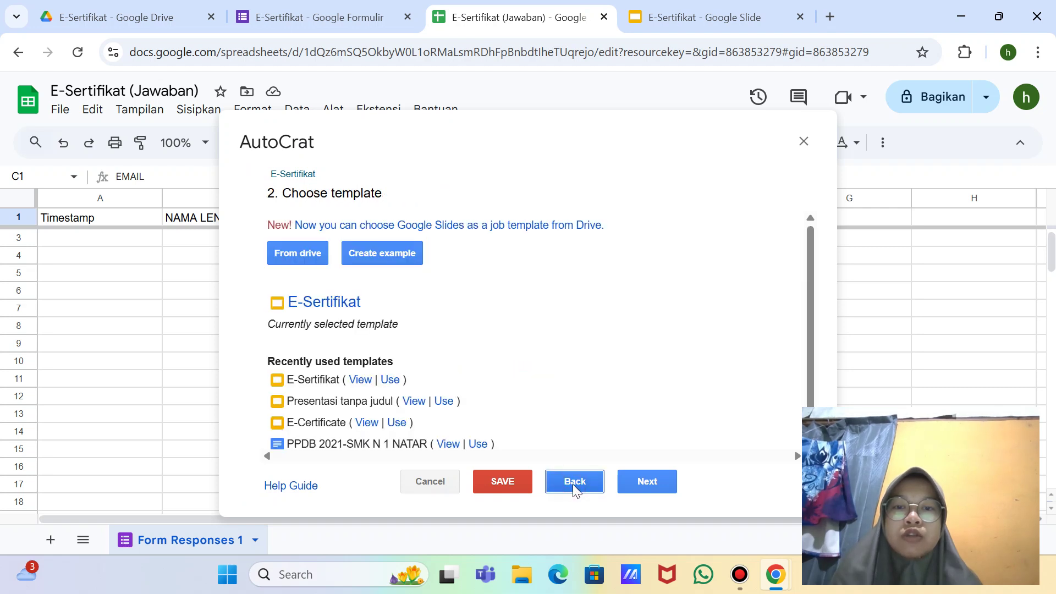
{"action": "left_click", "coordinate": [572, 484]}
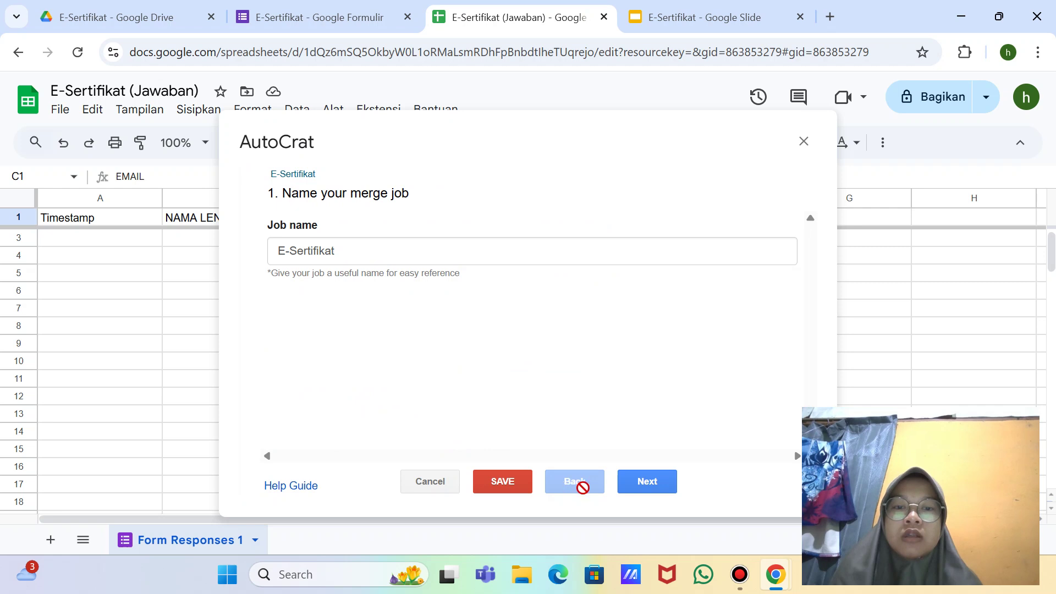
Step: Advance to the triggers step, save the E-Sertifikat job, and snip the Existing Jobs list
{"action": "left_click", "coordinate": [647, 484]}
{"action": "left_click", "coordinate": [647, 484]}
{"action": "left_click", "coordinate": [647, 484]}
{"action": "left_click", "coordinate": [647, 484]}
{"action": "left_click", "coordinate": [647, 484]}
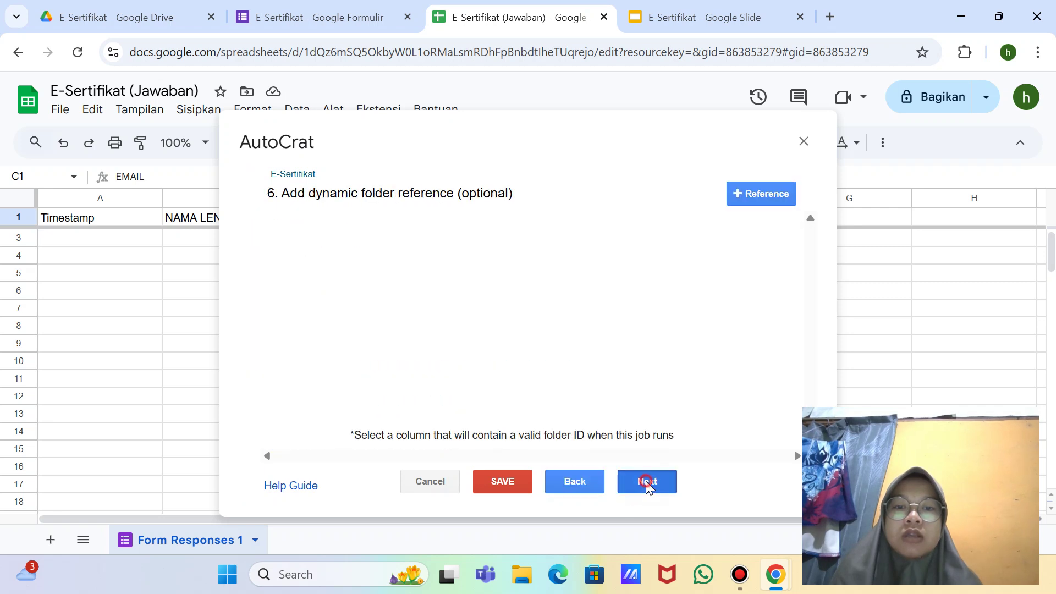
{"action": "left_click", "coordinate": [647, 484]}
{"action": "left_click", "coordinate": [647, 484]}
{"action": "left_click", "coordinate": [646, 484]}
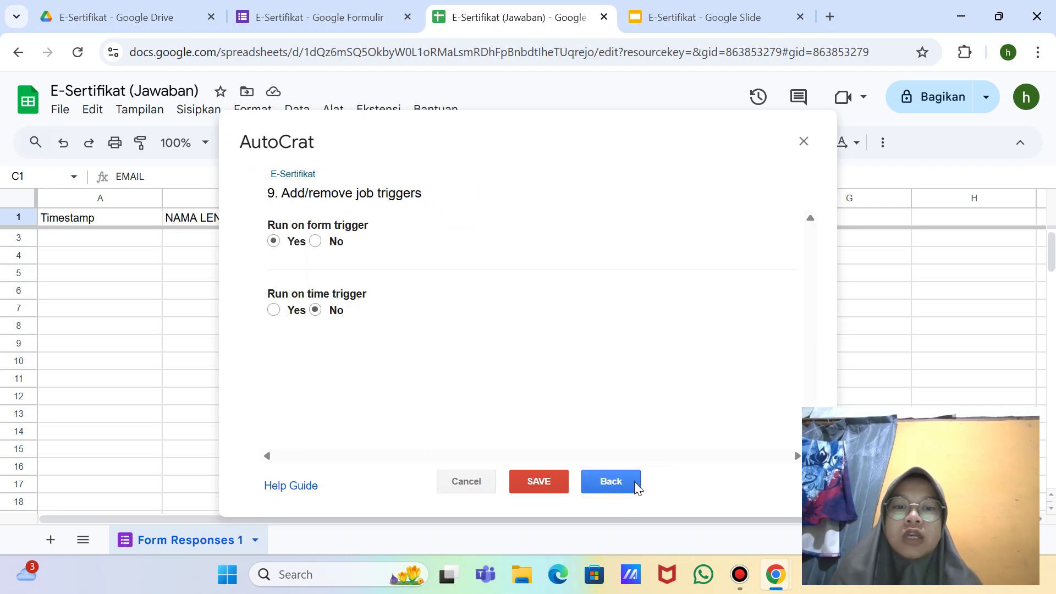
{"action": "left_click", "coordinate": [539, 483]}
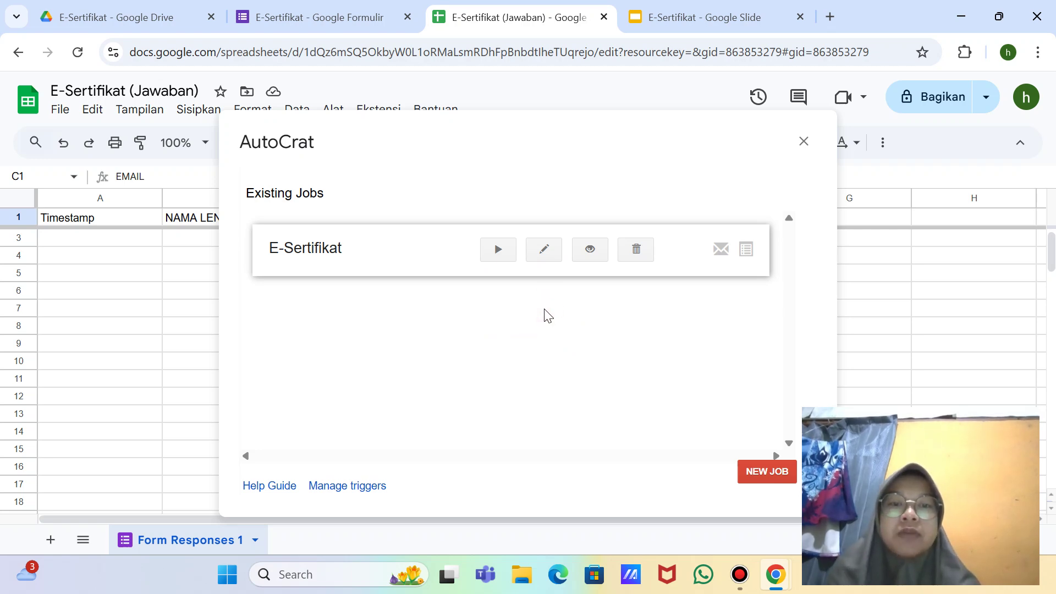
{"action": "key", "text": "super+shift+s"}
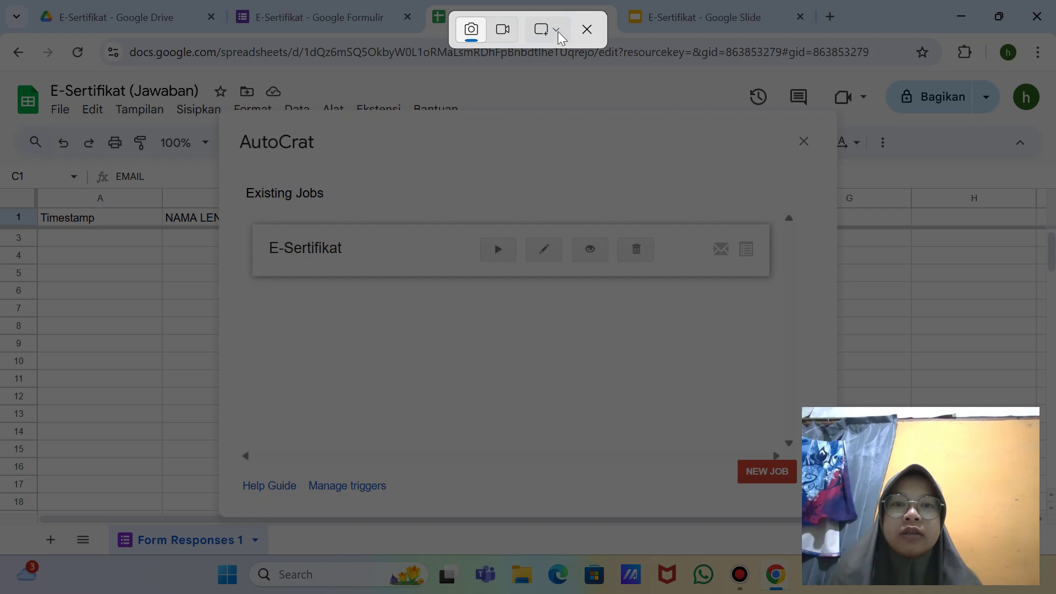
{"action": "left_click", "coordinate": [552, 31]}
{"action": "left_click", "coordinate": [595, 93]}
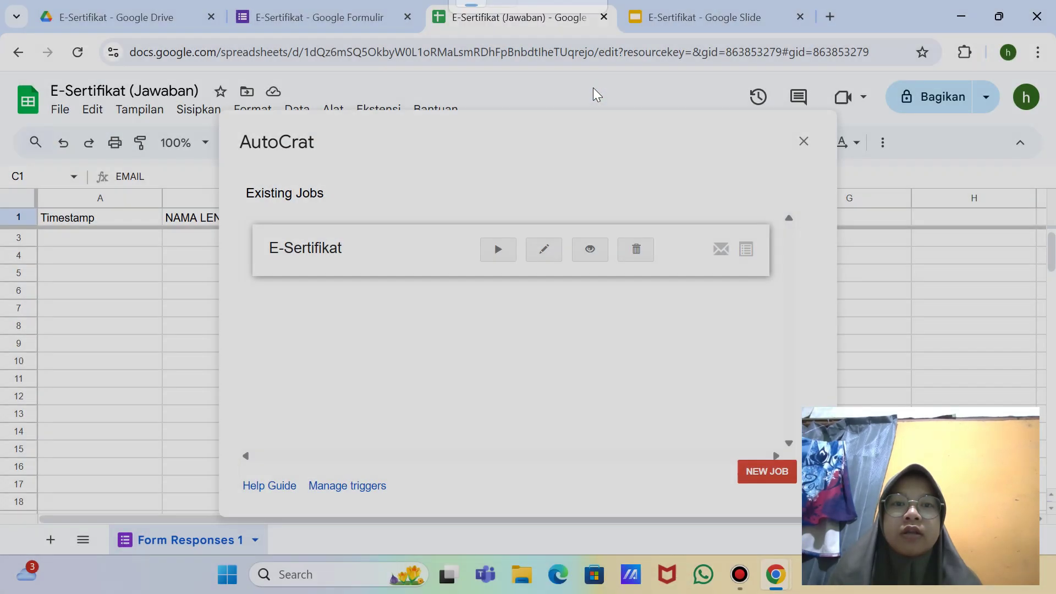
Step: Reload the E-Sertifikat Drive folder to show the responses sheet and open the E-Sertifikat form
{"action": "left_click", "coordinate": [131, 18]}
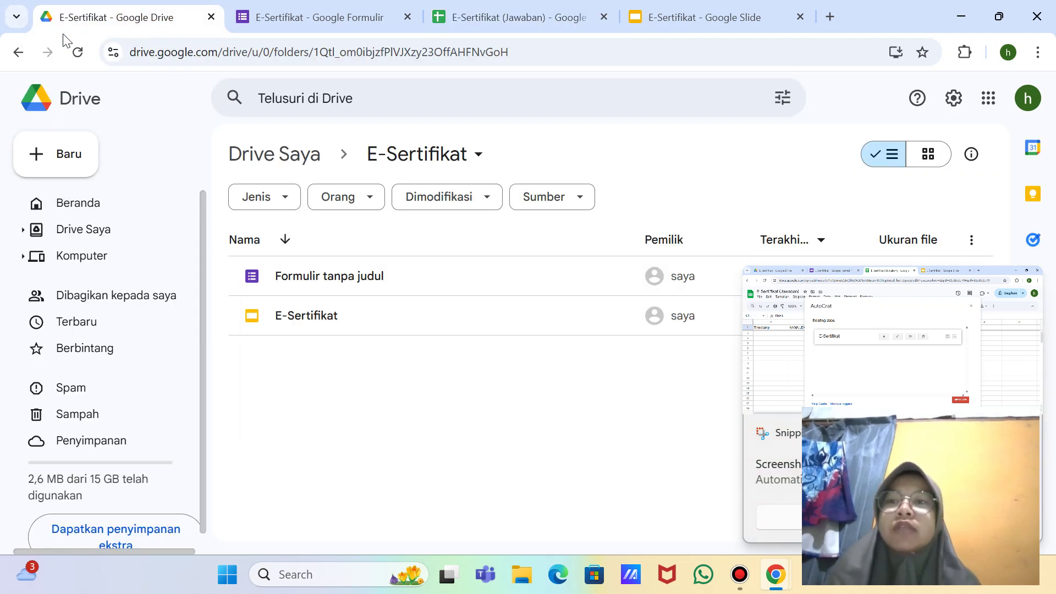
{"action": "left_click", "coordinate": [69, 56]}
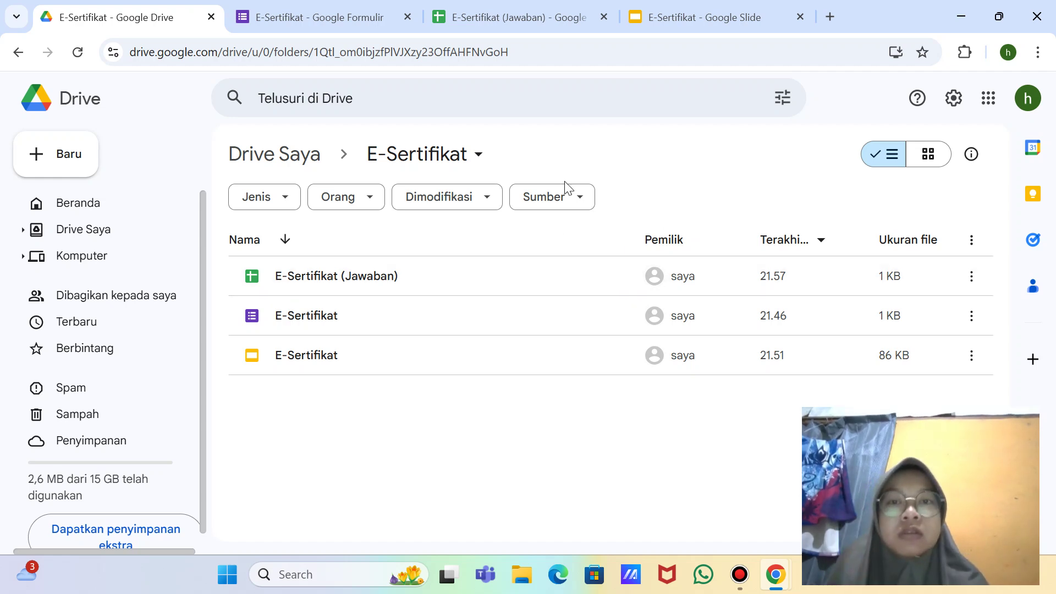
{"action": "left_click", "coordinate": [436, 301]}
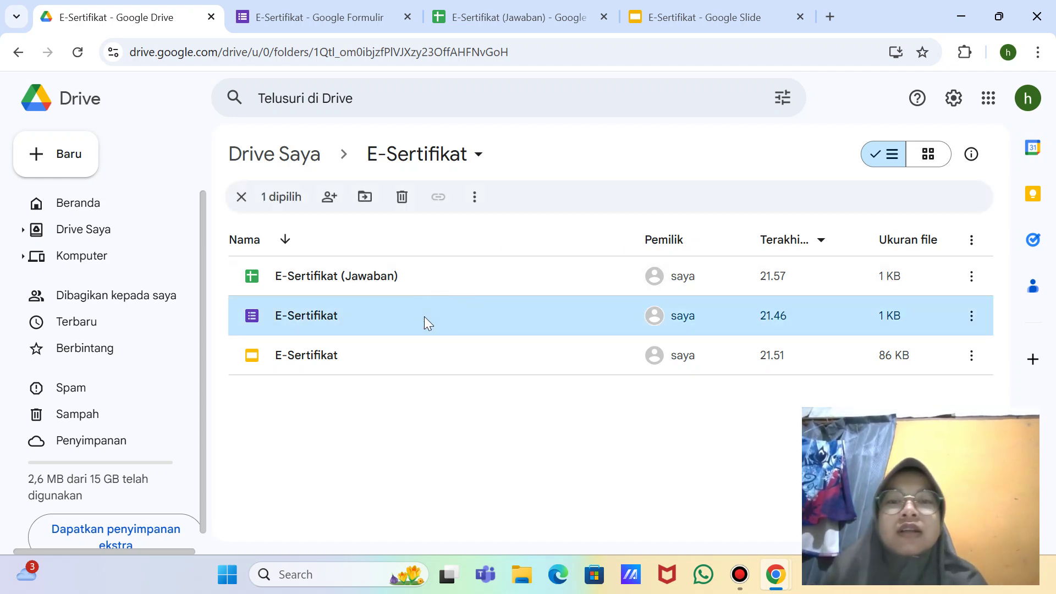
{"action": "double_click", "coordinate": [438, 320]}
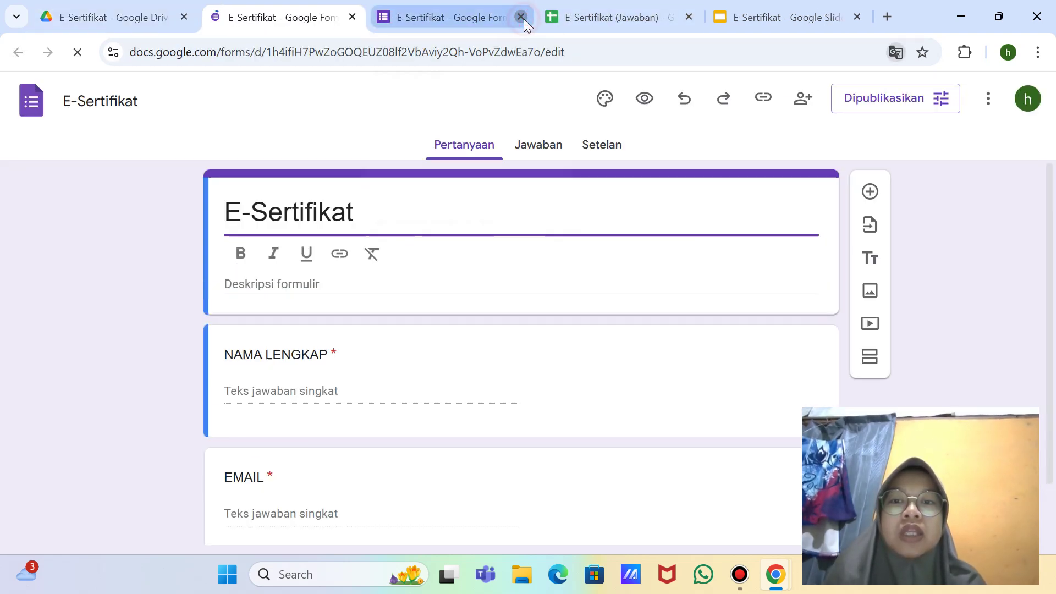
Step: Close the duplicate tab, bring up the form's responder link, toggle URL shortening, then switch to WhatsApp
{"action": "left_click", "coordinate": [522, 18]}
{"action": "scroll", "coordinate": [554, 243], "scroll_direction": "down", "scroll_amount": 1}
{"action": "scroll", "coordinate": [554, 243], "scroll_direction": "up", "scroll_amount": 2}
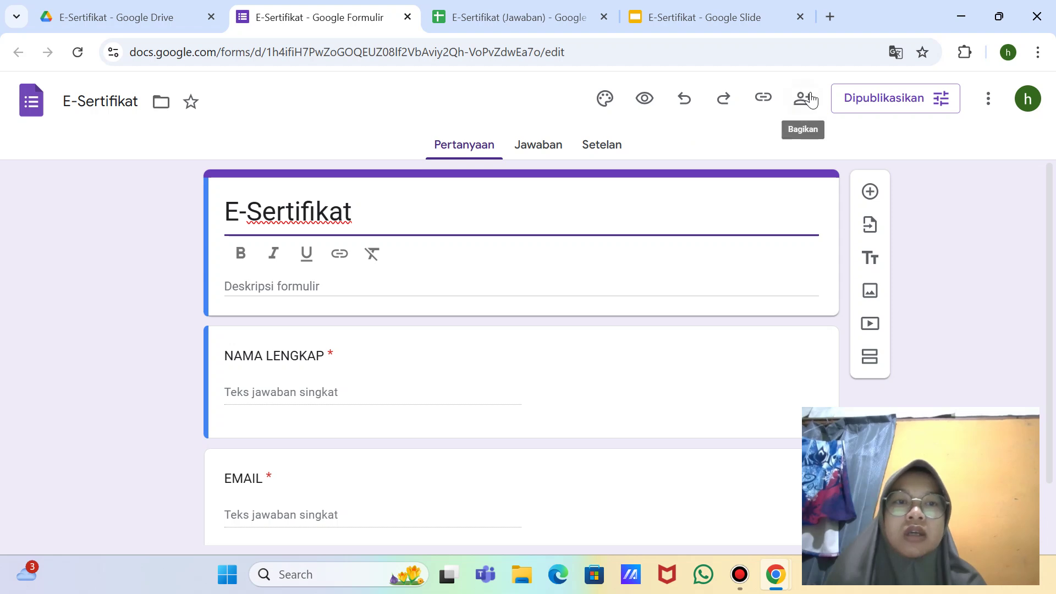
{"action": "left_click", "coordinate": [762, 110]}
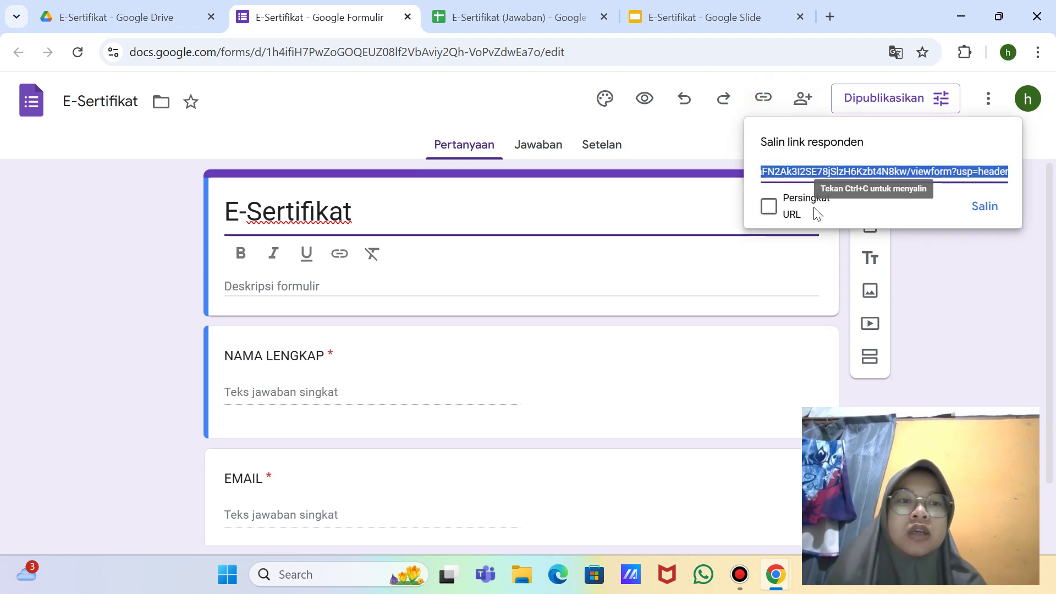
{"action": "left_click", "coordinate": [770, 208]}
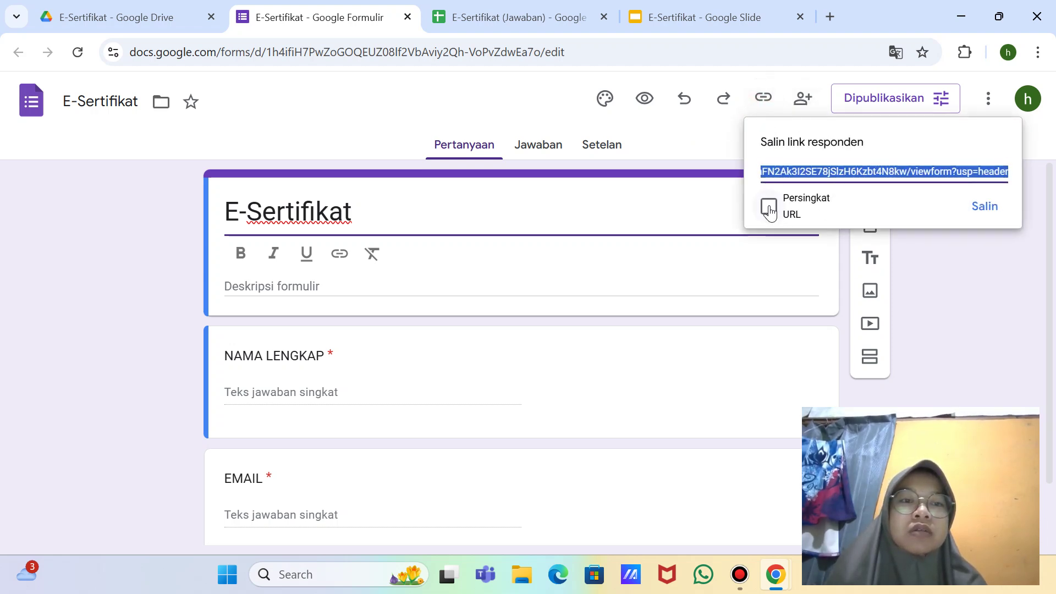
{"action": "left_click", "coordinate": [823, 197]}
{"action": "left_click", "coordinate": [704, 574]}
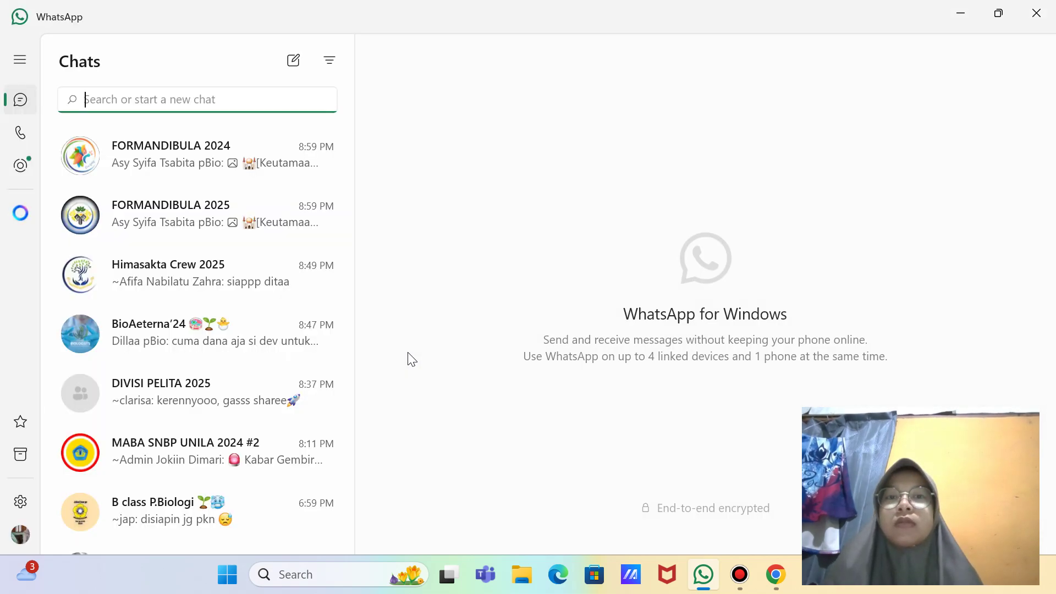
Step: Open the archived self-chat in WhatsApp and paste the shortened form link
{"action": "left_click", "coordinate": [20, 459]}
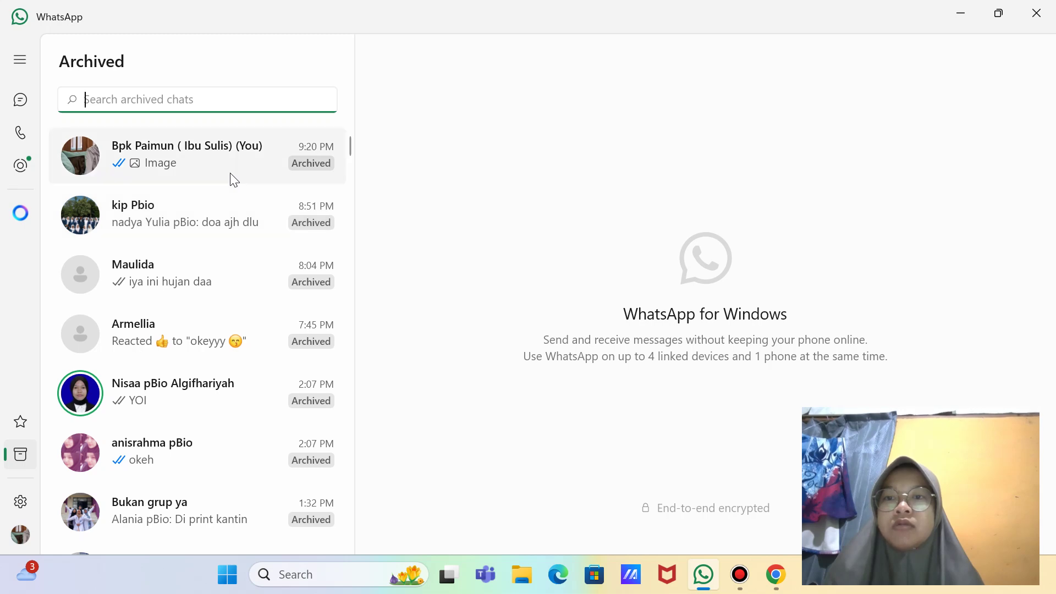
{"action": "left_click", "coordinate": [230, 170]}
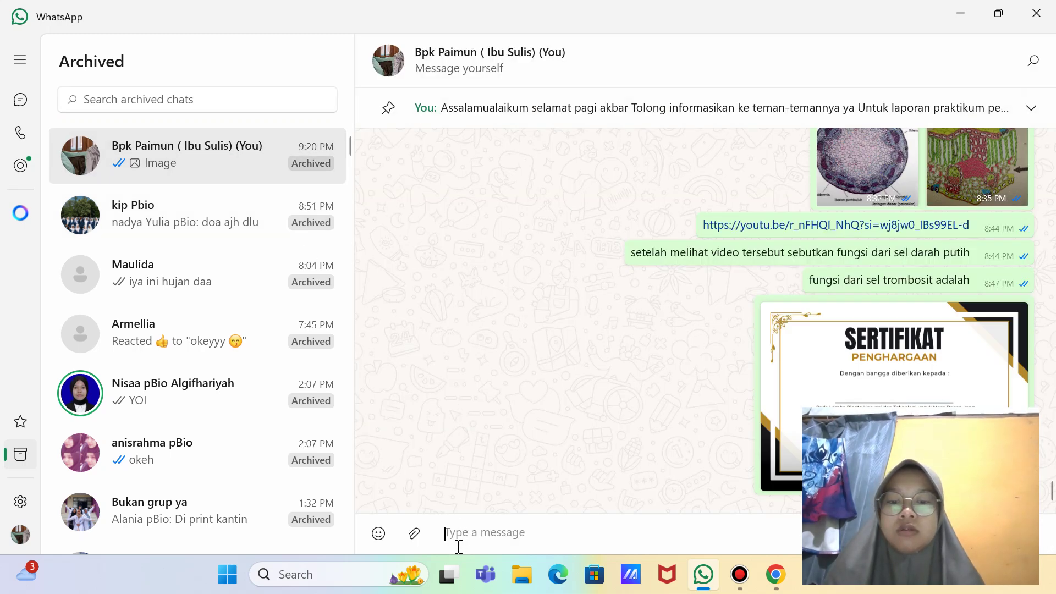
{"action": "type", "text": "https://forms.gle/1eF2FUQVZ92ZmrEY"}
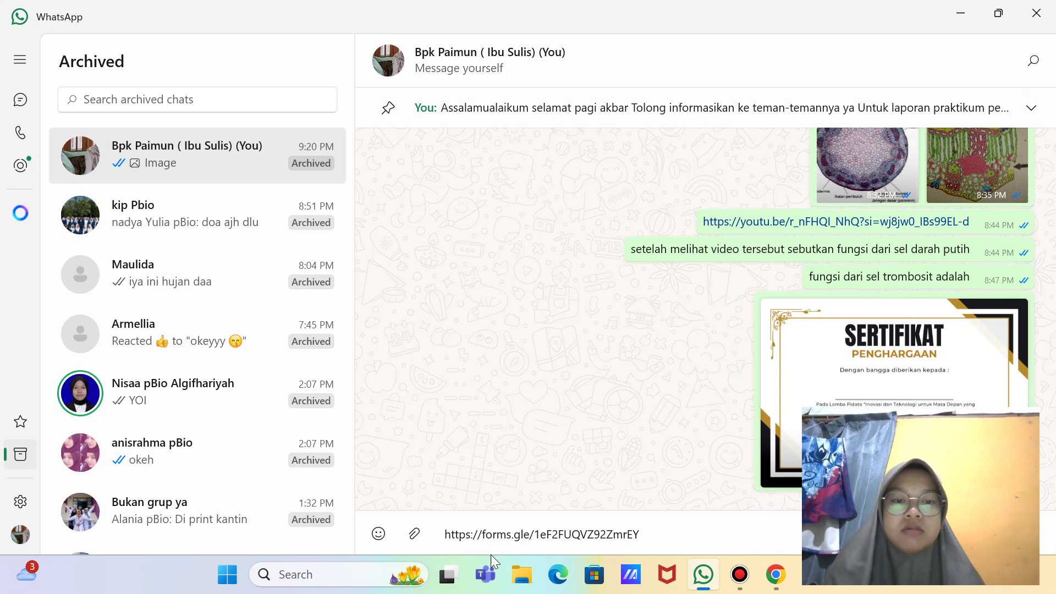
Step: Re-shorten the responder link, replace the old message text with it, and send it
{"action": "left_click", "coordinate": [772, 586]}
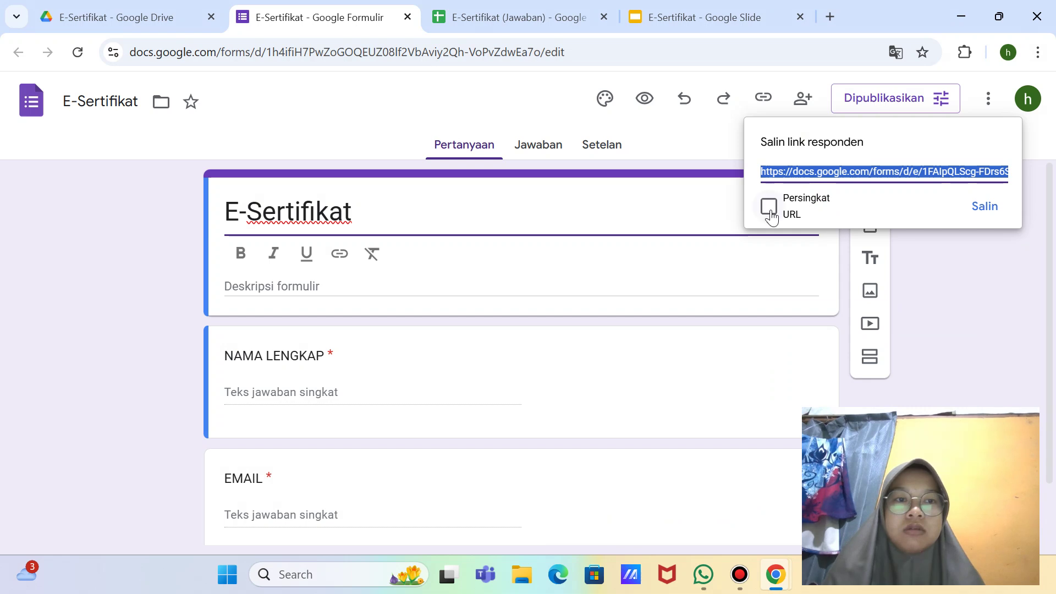
{"action": "left_click", "coordinate": [769, 209]}
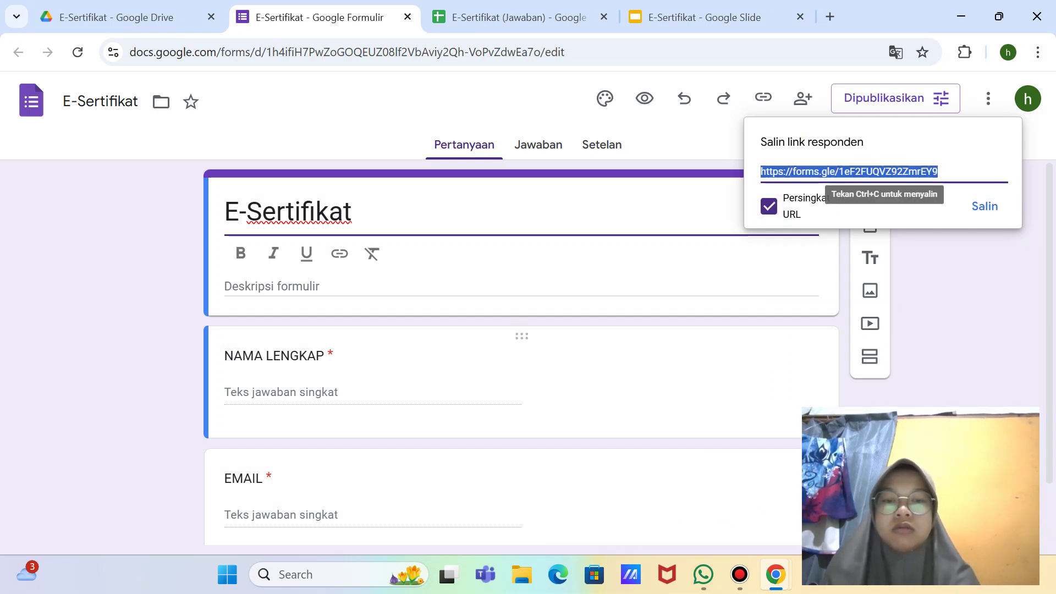
{"action": "mouse_move", "coordinate": [775, 577]}
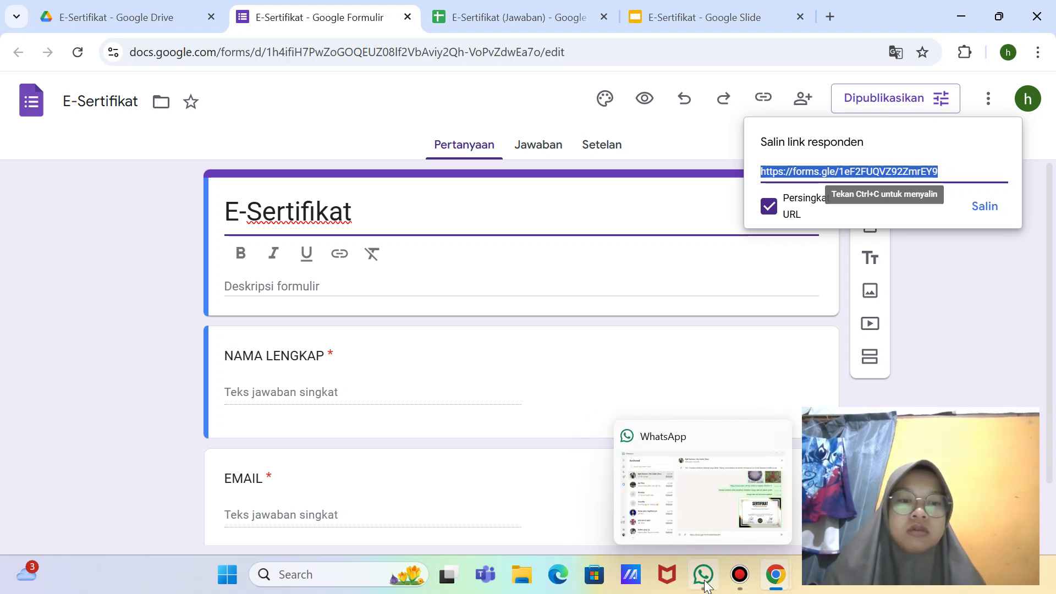
{"action": "left_click", "coordinate": [704, 582]}
{"action": "key", "text": "BackSpace"}
{"action": "key", "text": "BackSpace"}
{"action": "key", "text": "BackSpace"}
{"action": "key", "text": "BackSpace"}
{"action": "key", "text": "BackSpace"}
{"action": "key", "text": "BackSpace"}
{"action": "key", "text": "BackSpace"}
{"action": "key", "text": "BackSpace"}
{"action": "key", "text": "BackSpace"}
{"action": "key", "text": "BackSpace"}
{"action": "key", "text": "BackSpace"}
{"action": "key", "text": "BackSpace"}
{"action": "key", "text": "BackSpace"}
{"action": "key", "text": "BackSpace"}
{"action": "key", "text": "BackSpace"}
{"action": "key", "text": "BackSpace"}
{"action": "key", "text": "BackSpace"}
{"action": "key", "text": "BackSpace"}
{"action": "key", "text": "BackSpace"}
{"action": "key", "text": "BackSpace"}
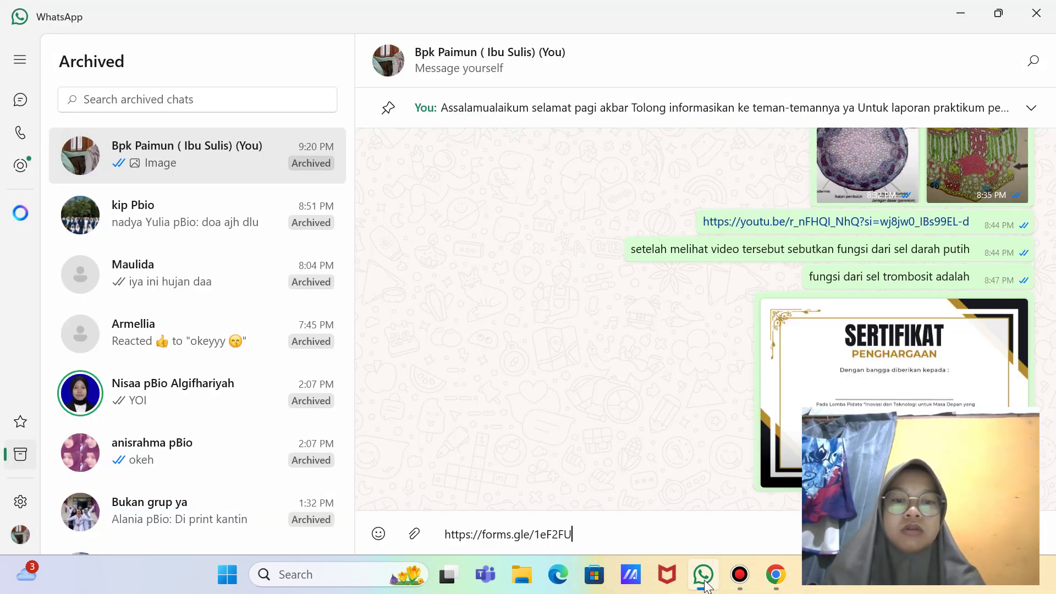
{"action": "type", "text": "https://forms.gle/1eF2FUQVZ922mnF7f"}
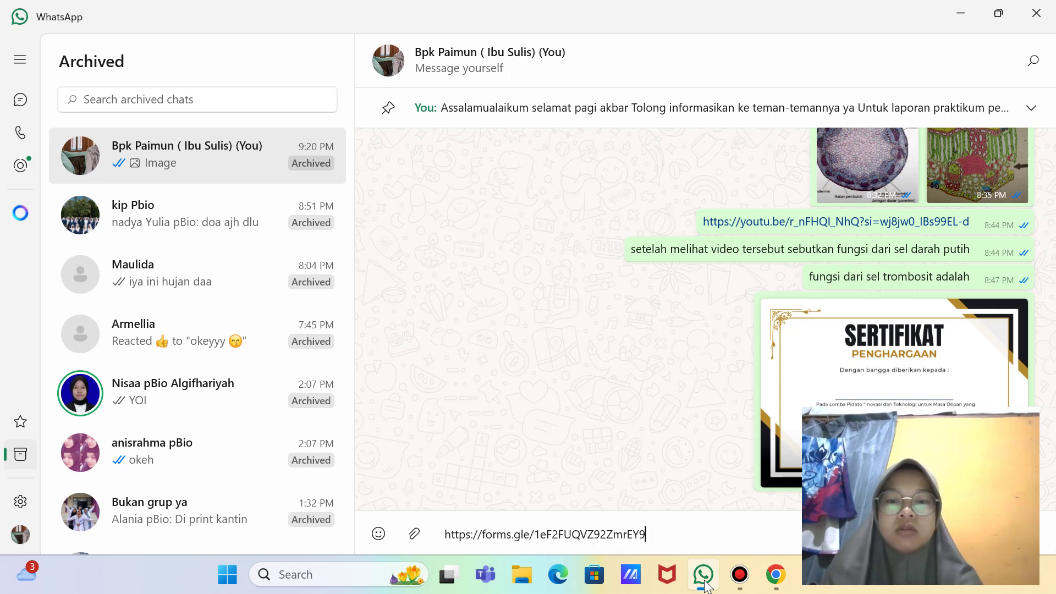
{"action": "key", "text": "Return"}
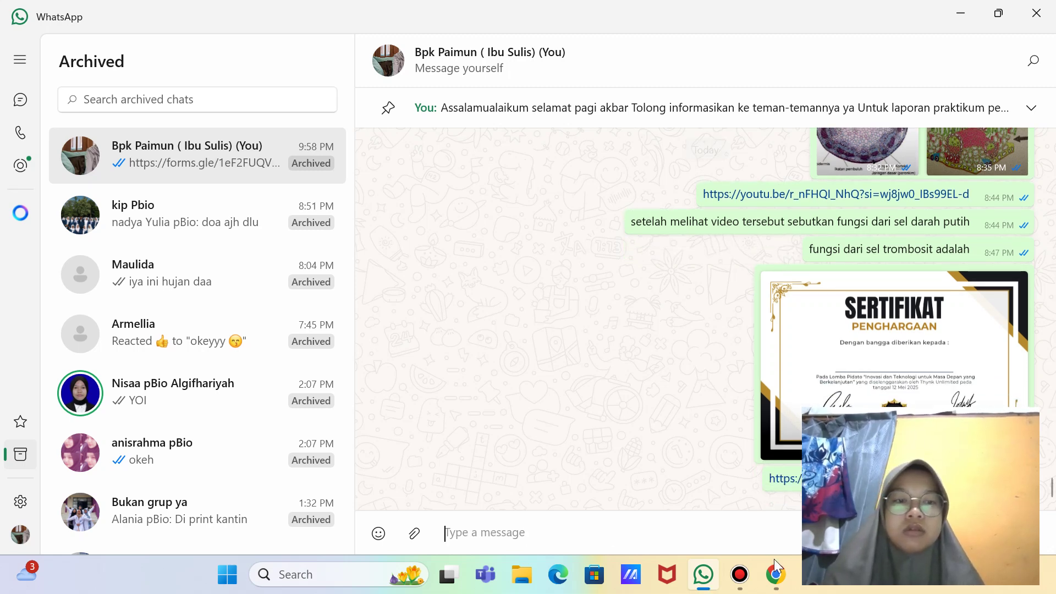
{"action": "double_click", "coordinate": [775, 484]}
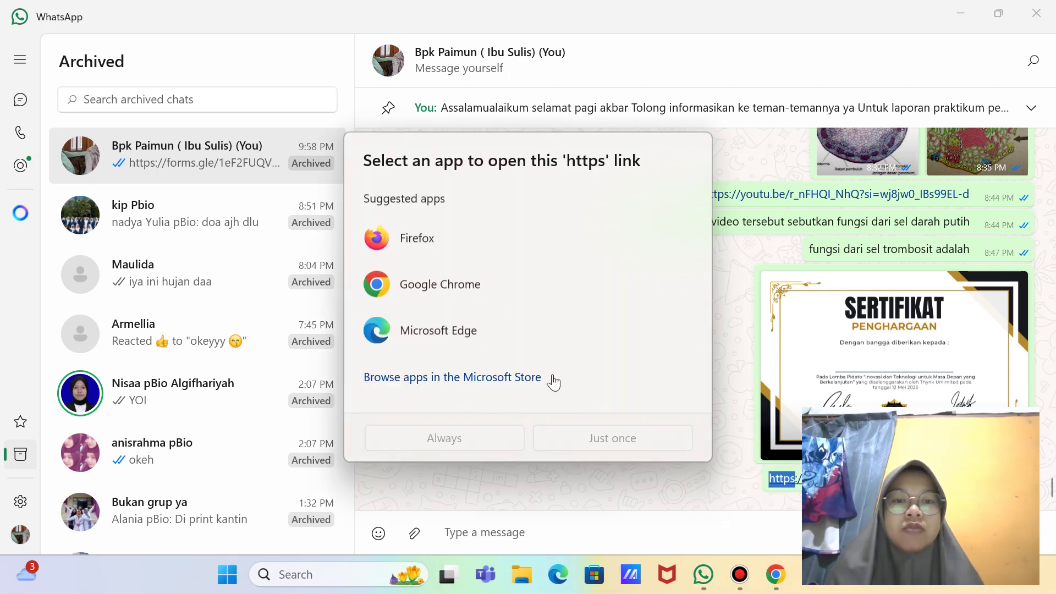
Step: Open the link in Microsoft Edge and fill NAMA LENGKAP with the saved full name
{"action": "left_click", "coordinate": [476, 324]}
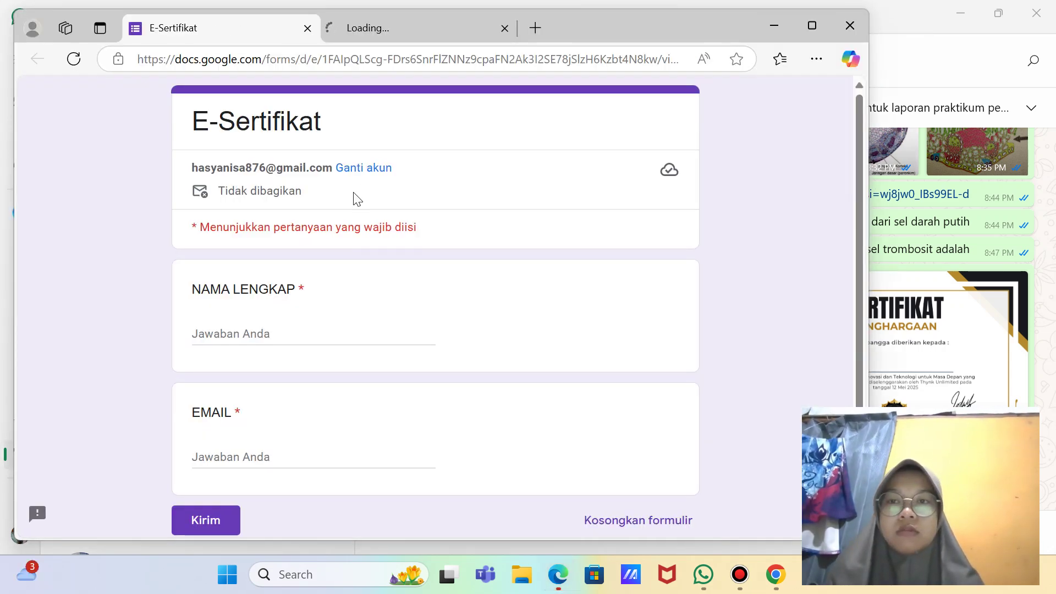
{"action": "left_click", "coordinate": [297, 330]}
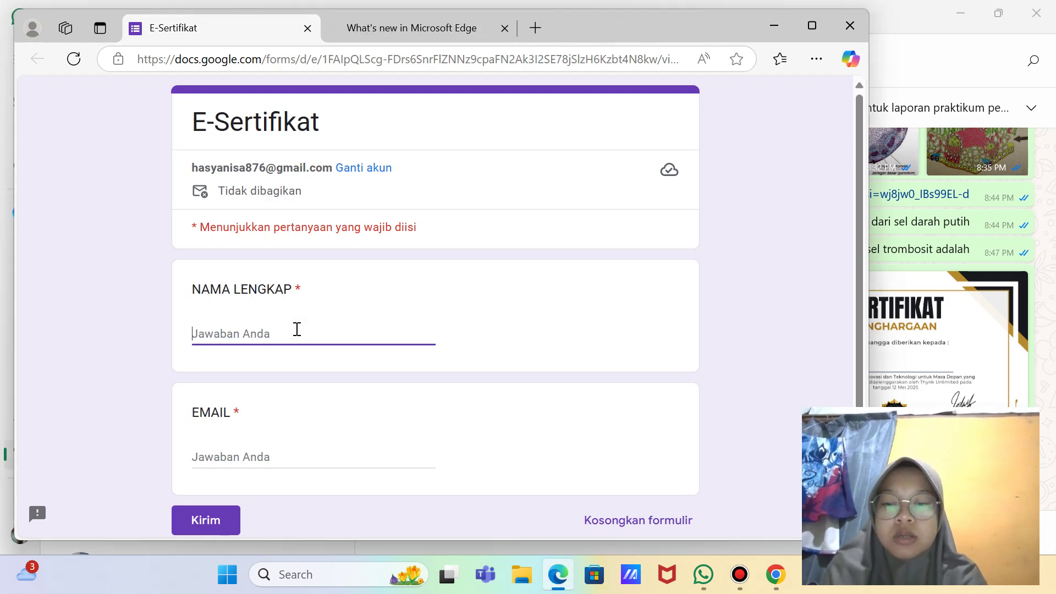
{"action": "type", "text": "HASYA"}
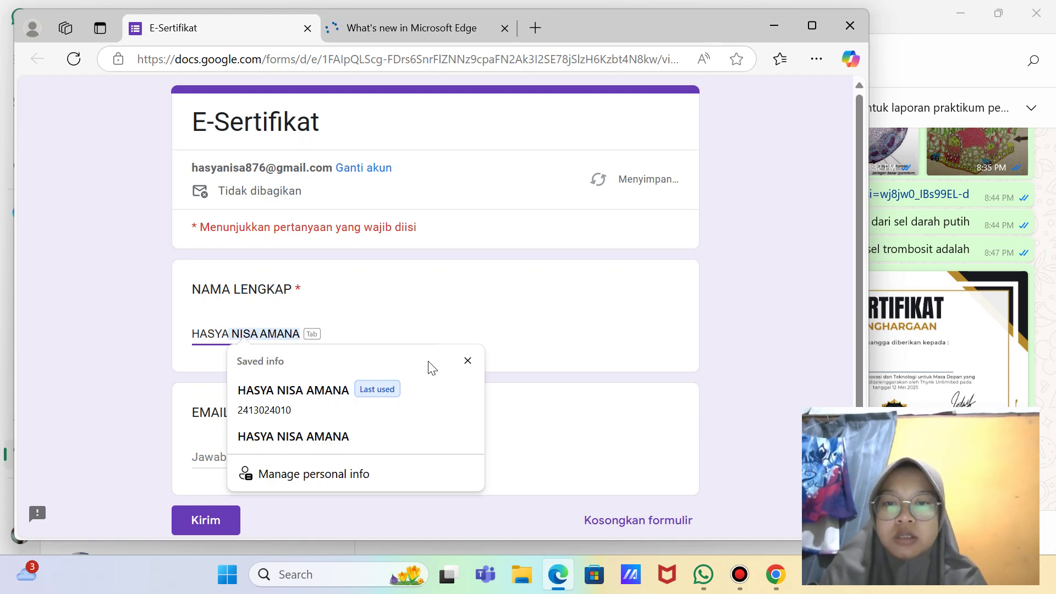
{"action": "left_click", "coordinate": [464, 317]}
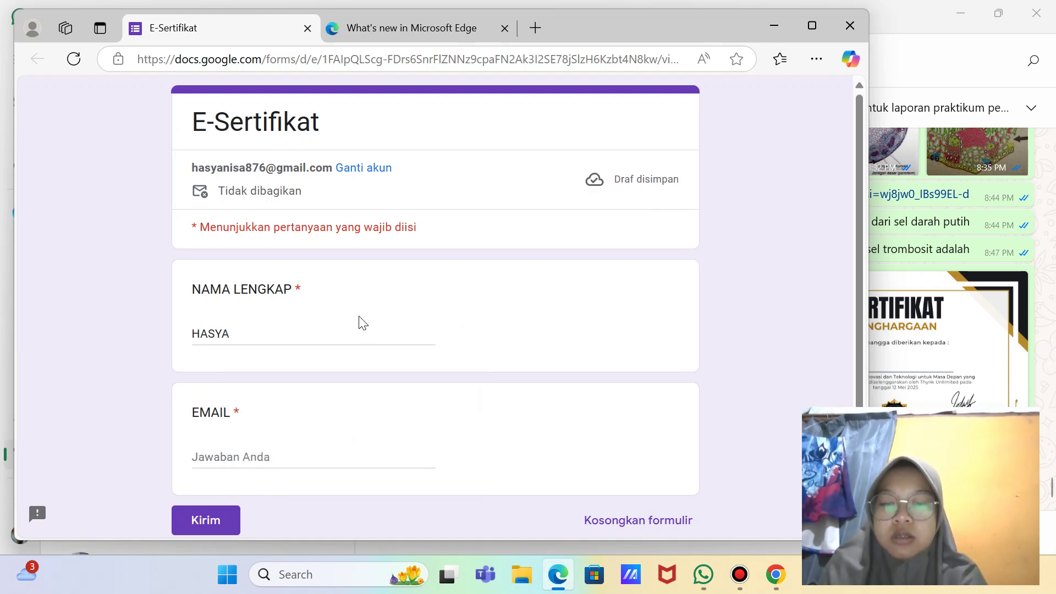
{"action": "left_click", "coordinate": [299, 341]}
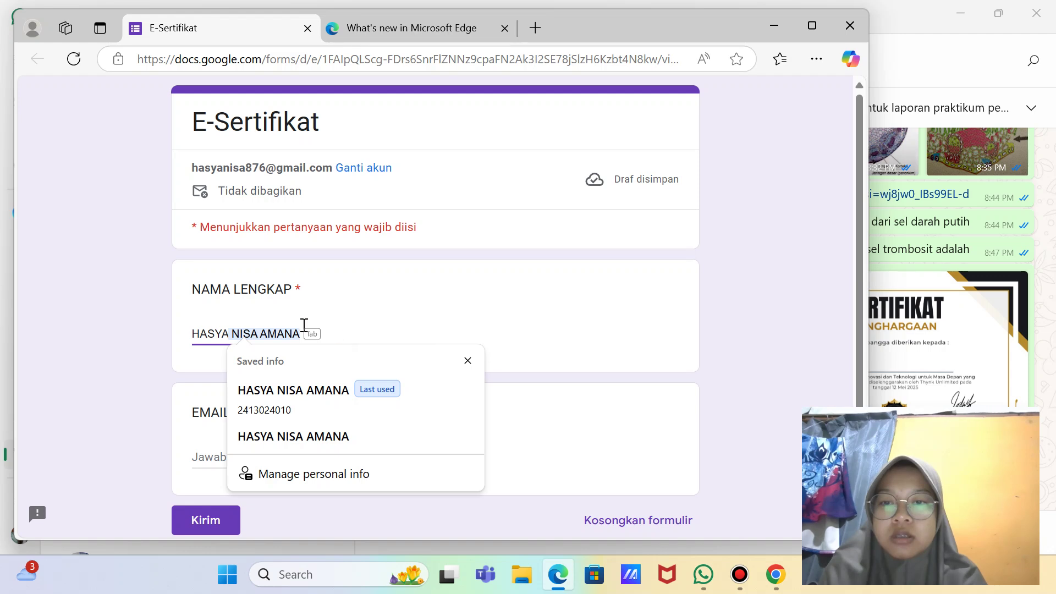
{"action": "left_click", "coordinate": [289, 438]}
{"action": "left_click", "coordinate": [302, 384]}
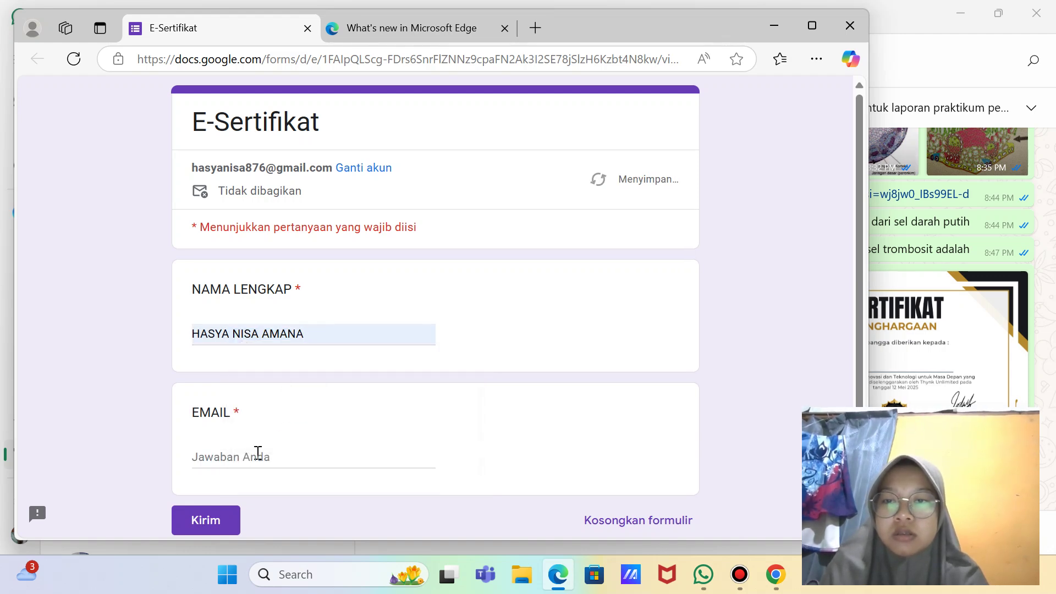
Step: Fill the EMAIL answer with the saved e-mail address and snip the full screen
{"action": "left_click", "coordinate": [258, 451]}
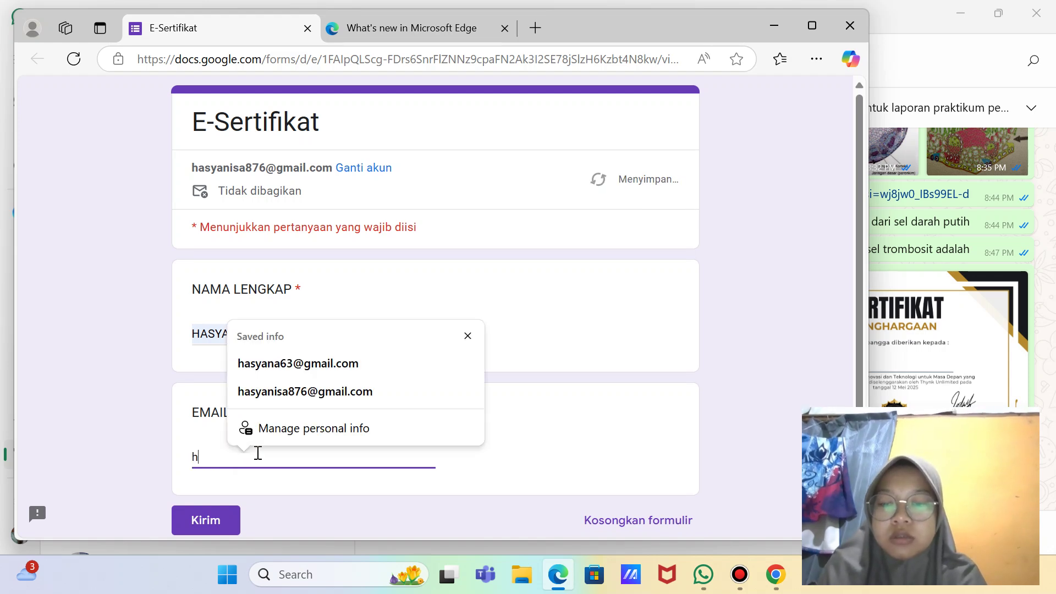
{"action": "left_click", "coordinate": [310, 394]}
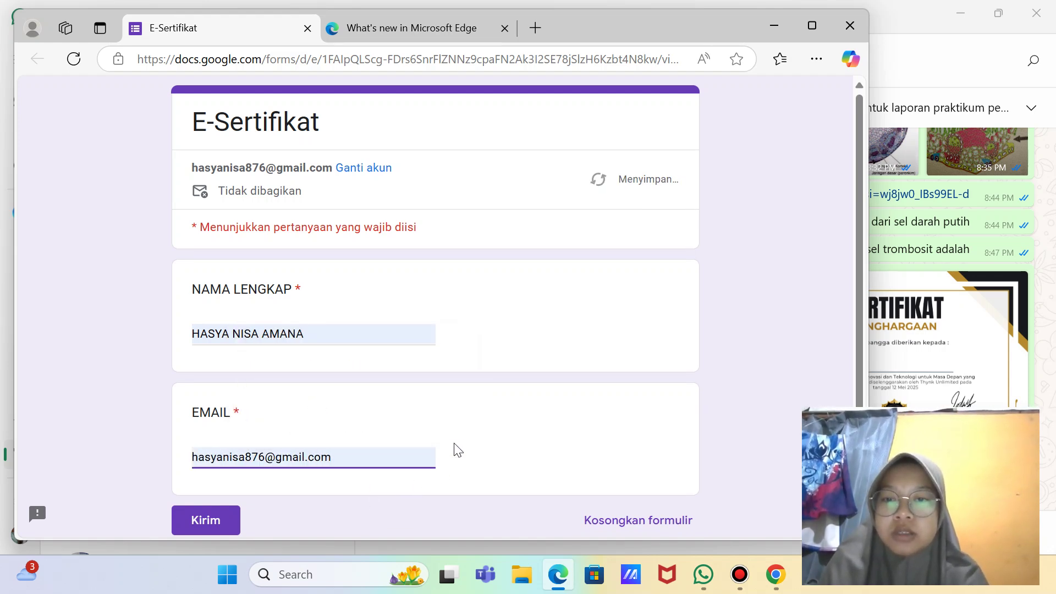
{"action": "scroll", "coordinate": [460, 446], "scroll_direction": "down", "scroll_amount": 3}
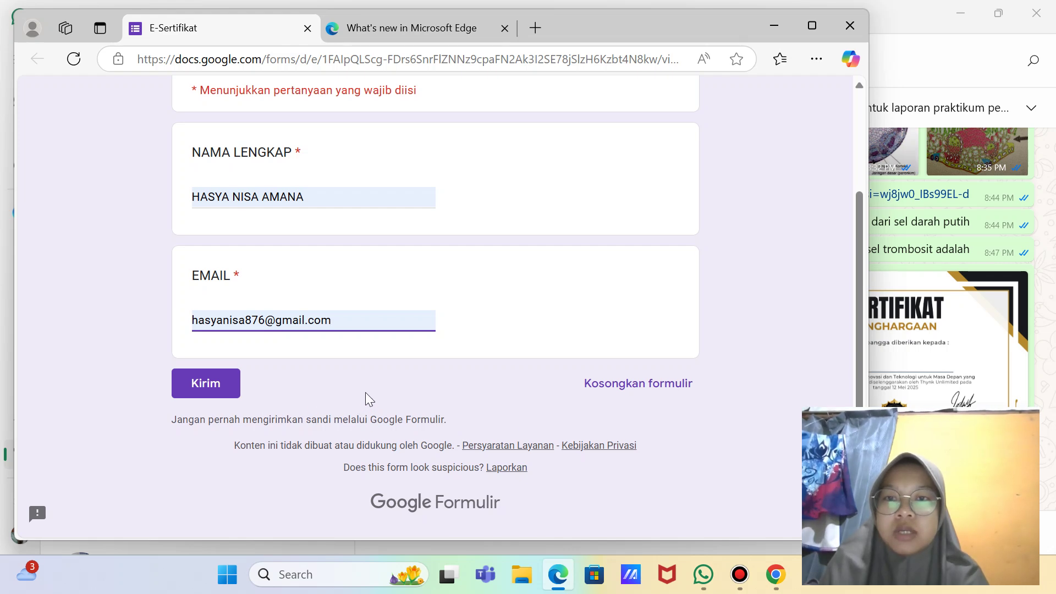
{"action": "key", "text": "super+shift+s"}
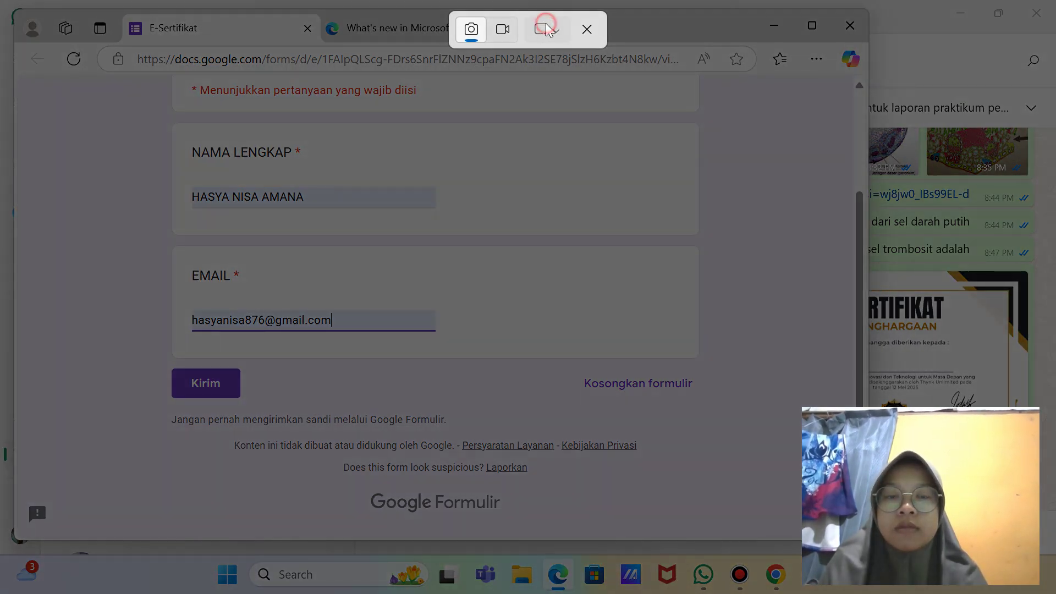
{"action": "left_click", "coordinate": [547, 30]}
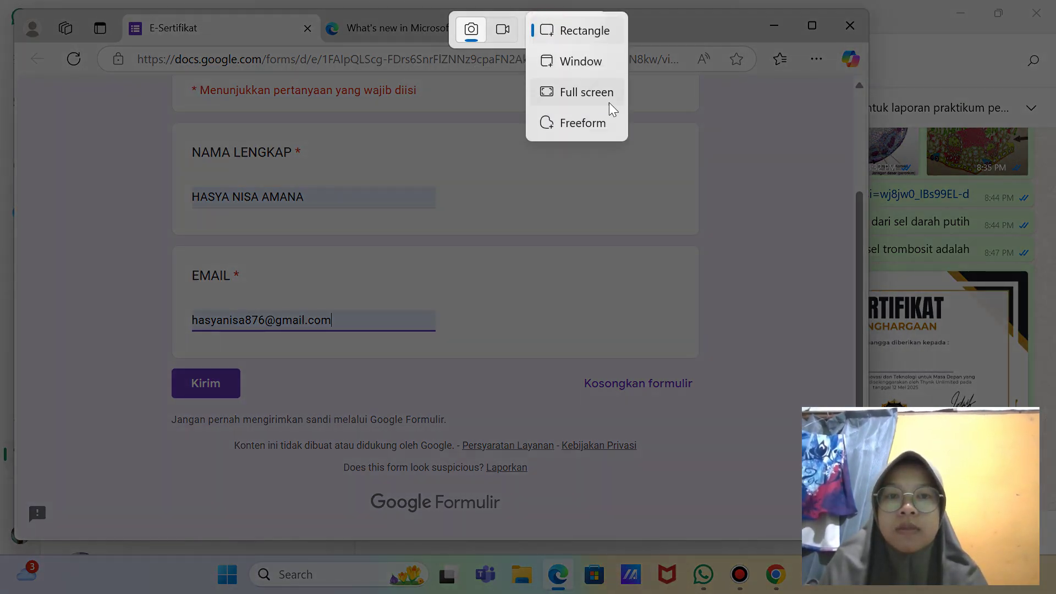
{"action": "left_click", "coordinate": [589, 91]}
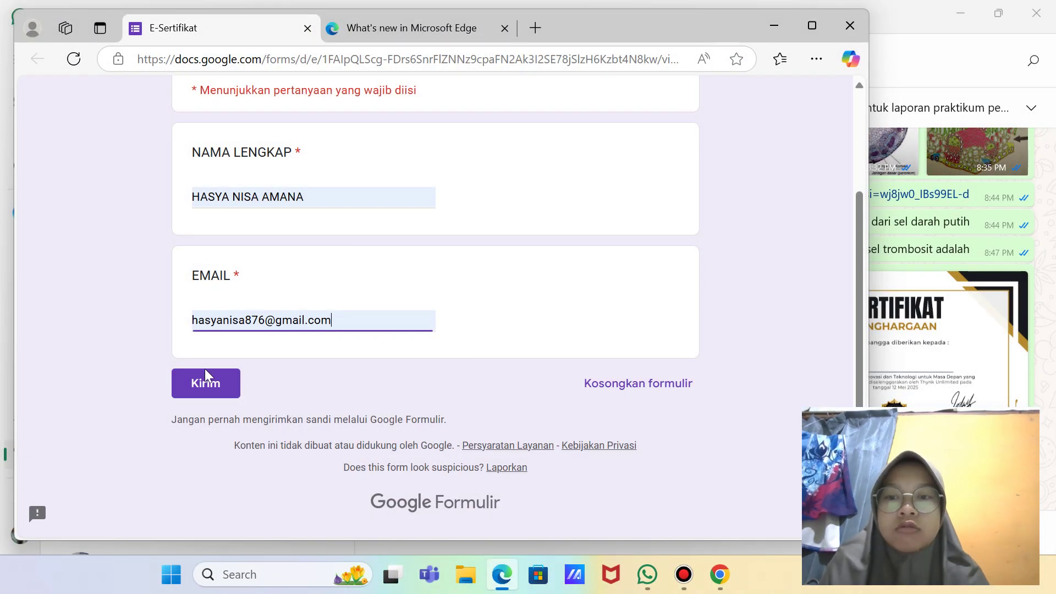
Step: Submit the response, snip the confirmation page full screen, and close Edge
{"action": "left_click", "coordinate": [203, 388]}
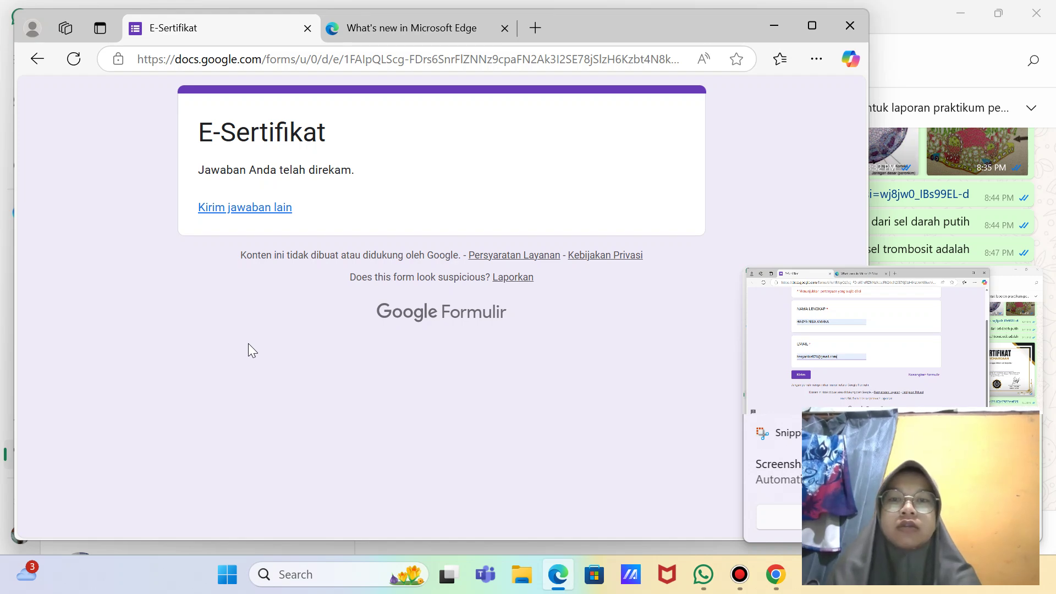
{"action": "key", "text": "super+shift+s"}
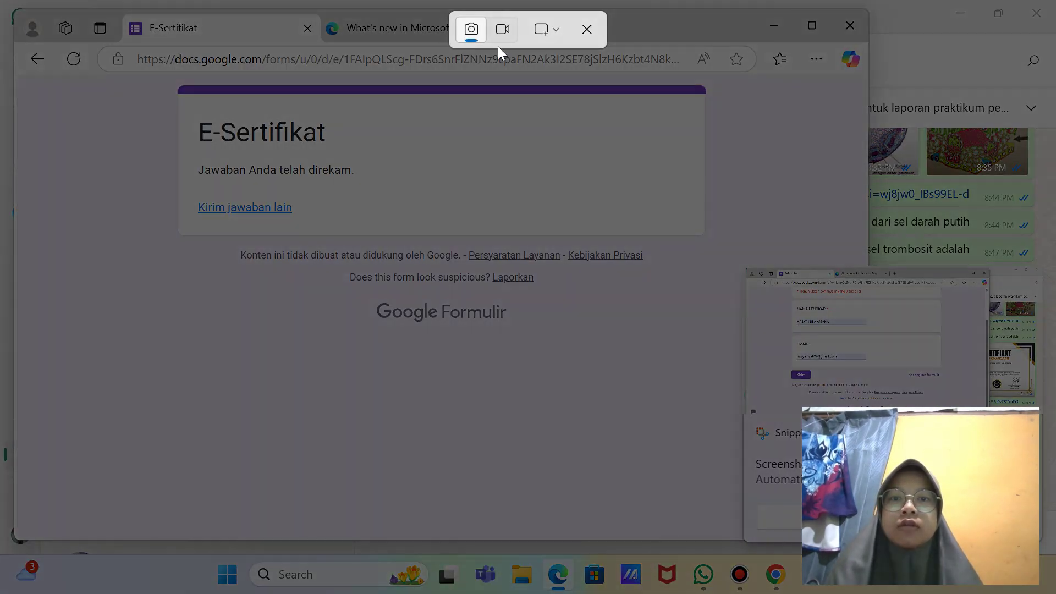
{"action": "left_click", "coordinate": [541, 33]}
{"action": "left_click", "coordinate": [587, 92]}
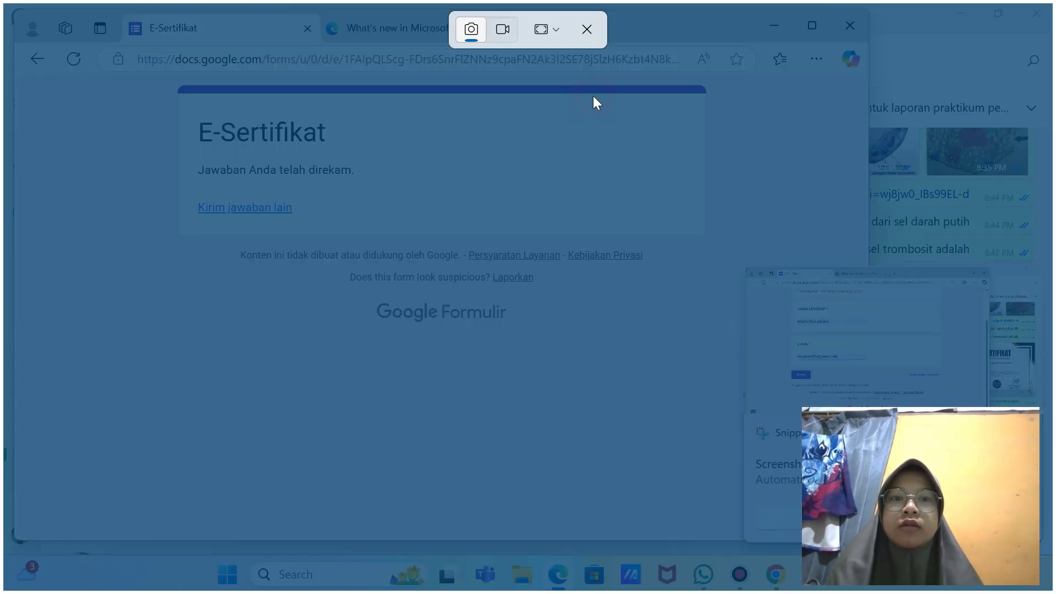
{"action": "left_click", "coordinate": [847, 26]}
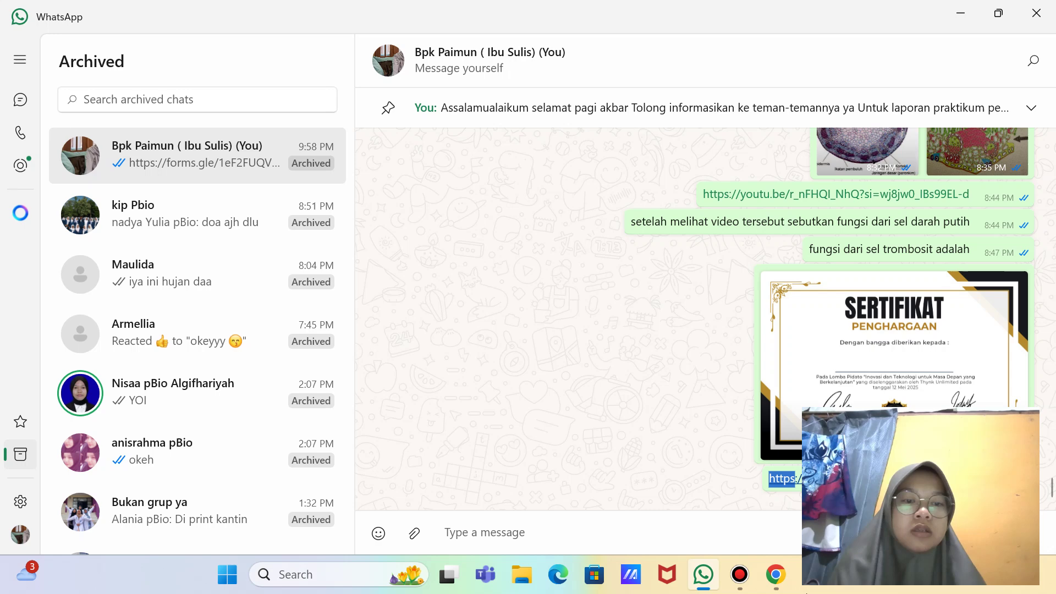
Step: Close the link popup, check the Slides template and AutoCrat sheet, then reload the E-Sertifikat folder
{"action": "mouse_move", "coordinate": [775, 575]}
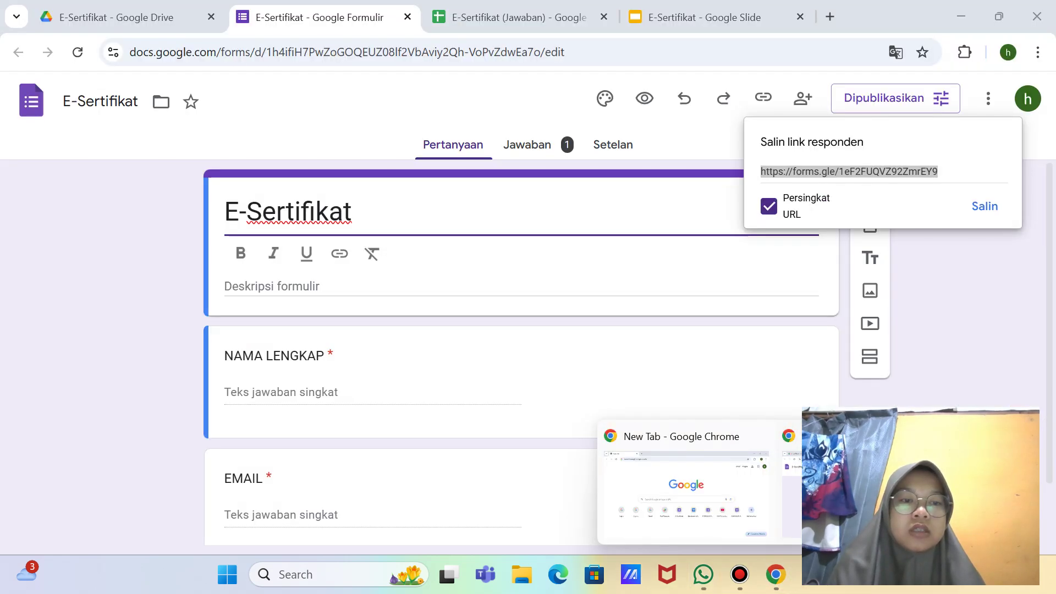
{"action": "left_click", "coordinate": [825, 484]}
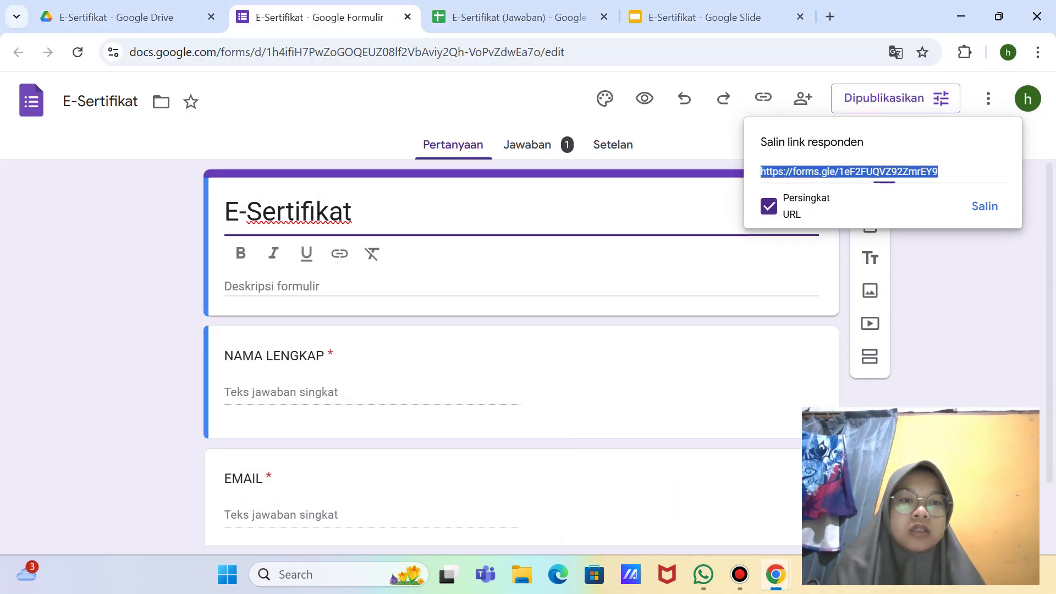
{"action": "left_click", "coordinate": [735, 333]}
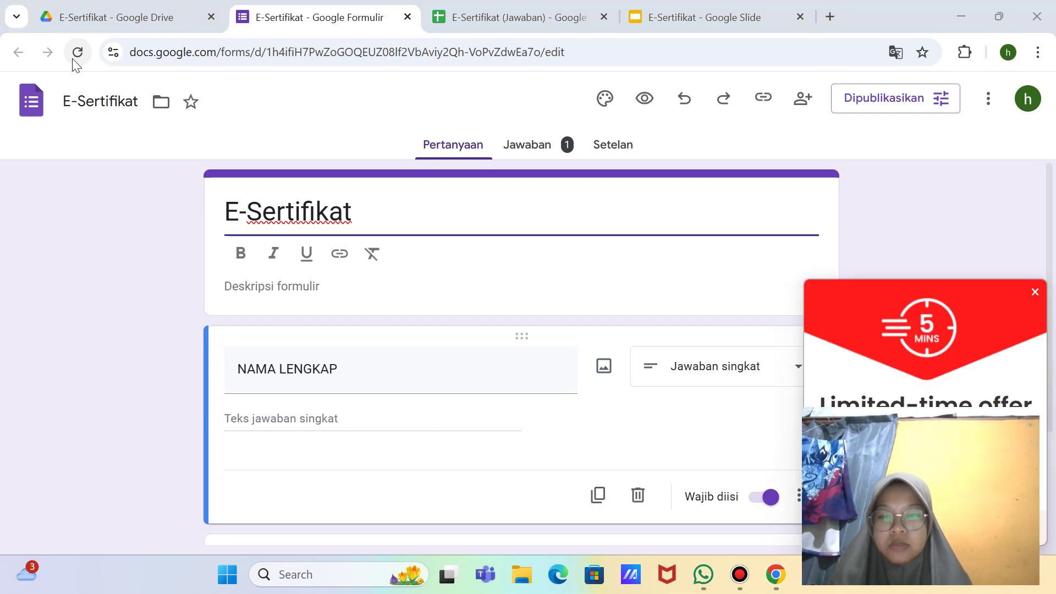
{"action": "left_click", "coordinate": [1035, 293]}
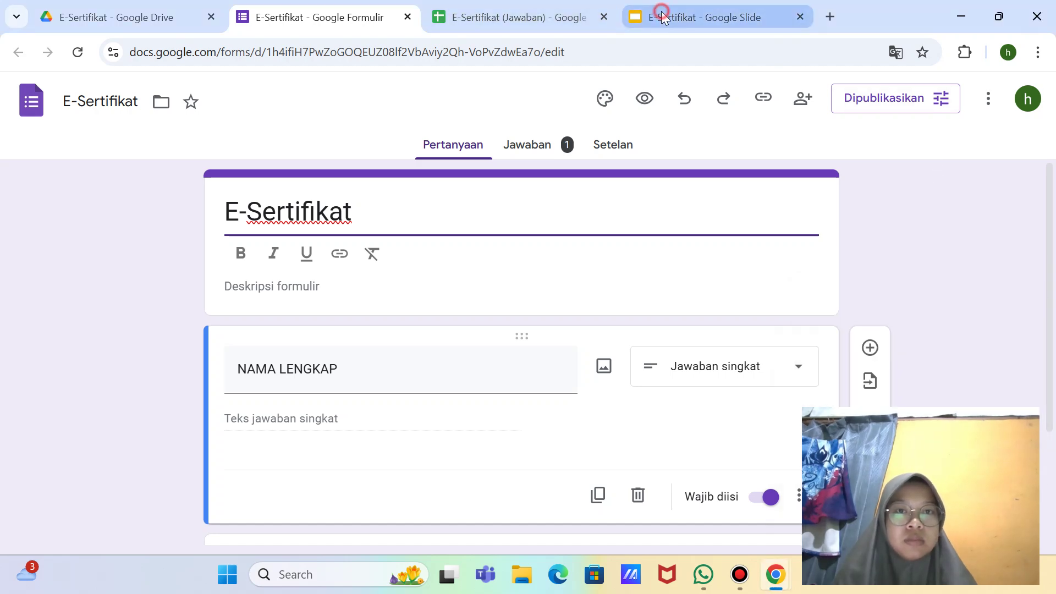
{"action": "left_click", "coordinate": [677, 17]}
{"action": "left_click", "coordinate": [508, 18]}
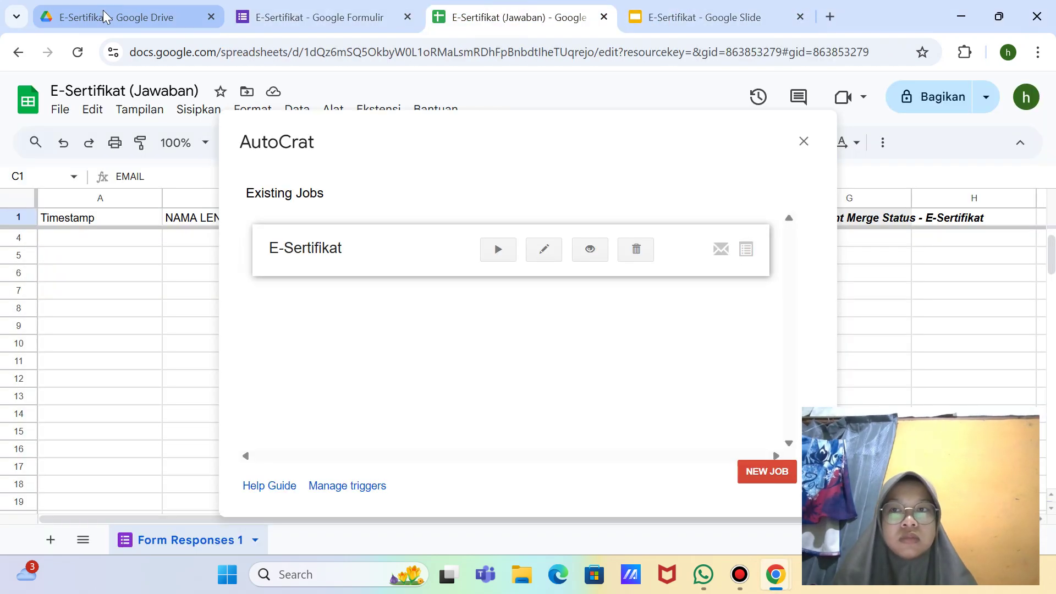
{"action": "left_click", "coordinate": [106, 17]}
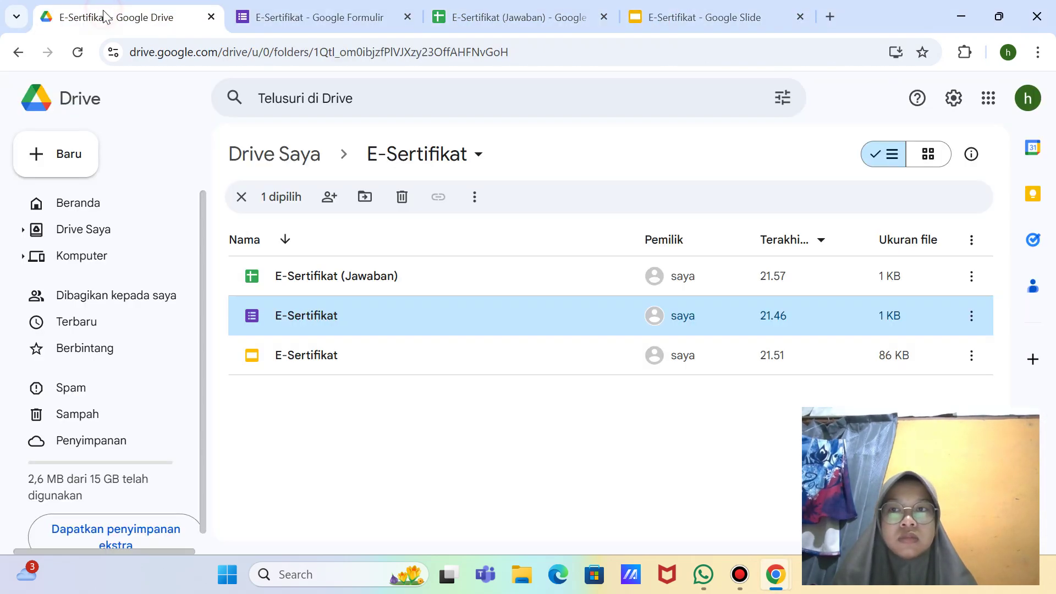
{"action": "left_click", "coordinate": [78, 51]}
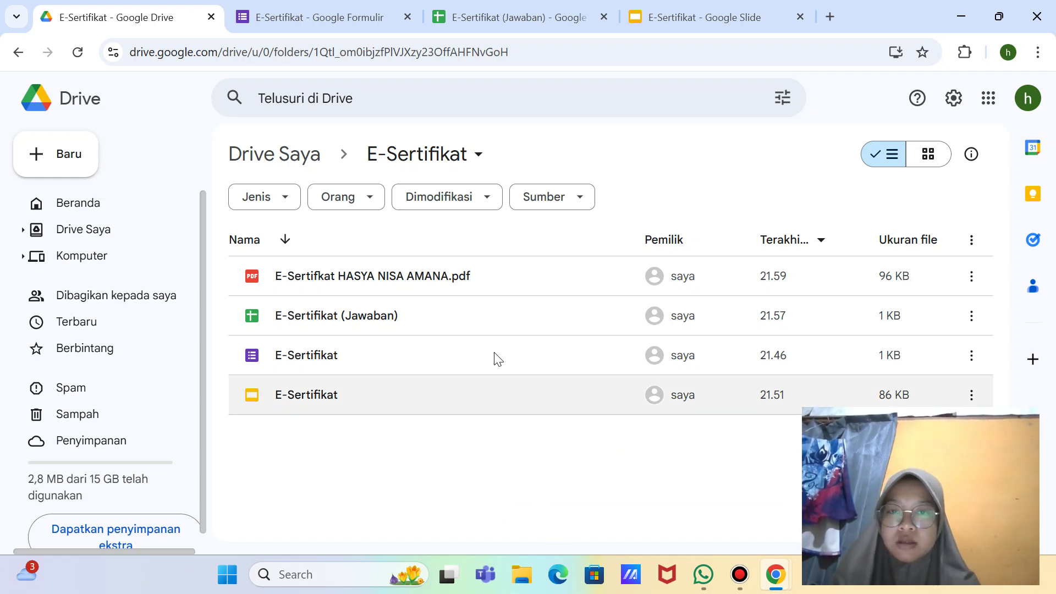
Step: Preview the newly generated certificate PDF and snip the full screen
{"action": "left_click", "coordinate": [489, 282]}
{"action": "double_click", "coordinate": [489, 282]}
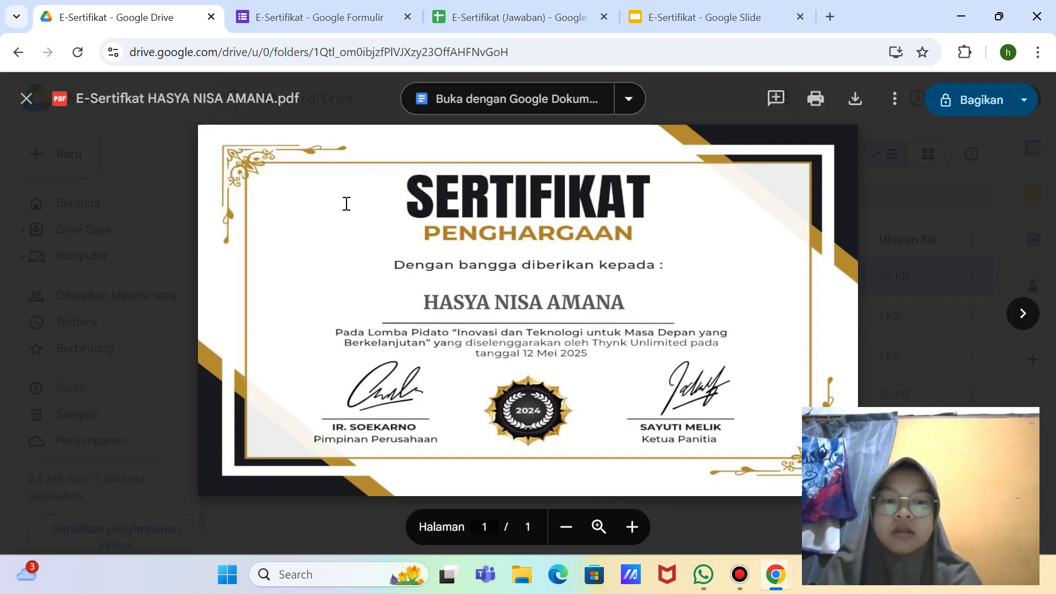
{"action": "key", "text": "super+shift+s"}
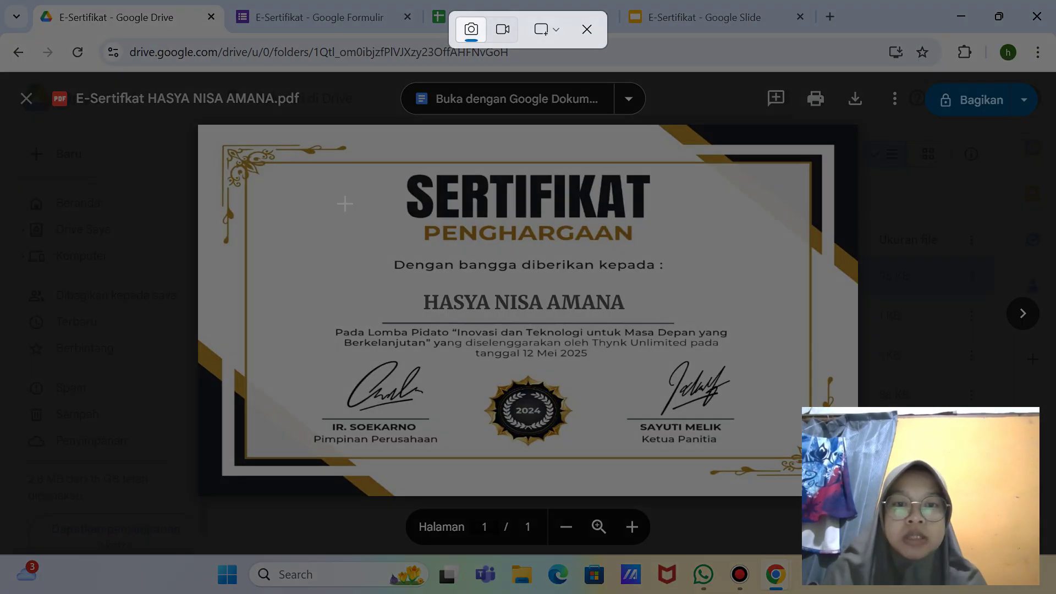
{"action": "left_click", "coordinate": [547, 29]}
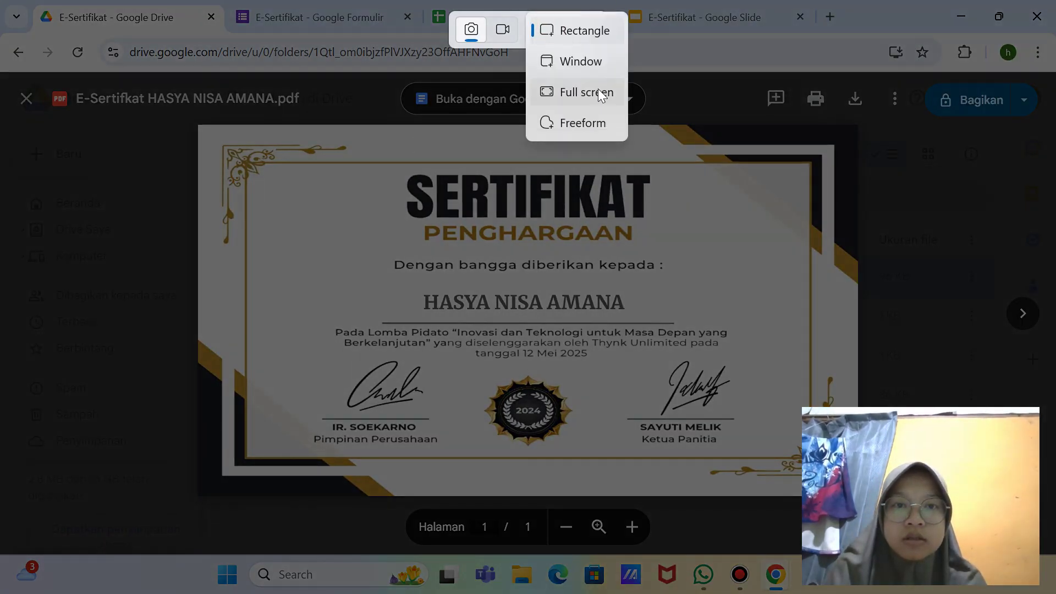
{"action": "left_click", "coordinate": [603, 91]}
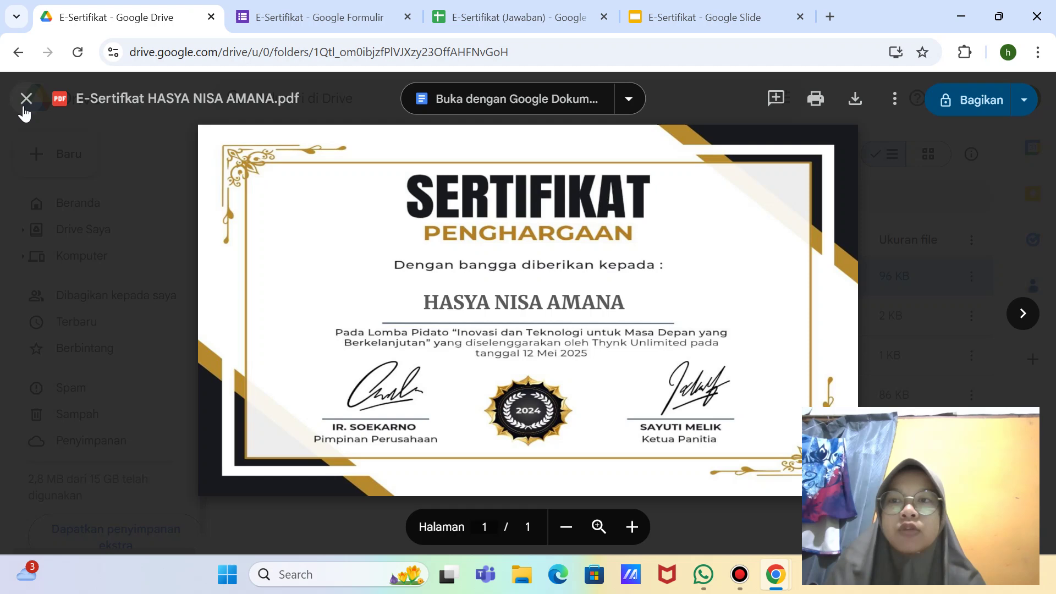
Step: Close the PDF preview and snip the E-Sertifikat folder's file list
{"action": "left_click", "coordinate": [24, 102]}
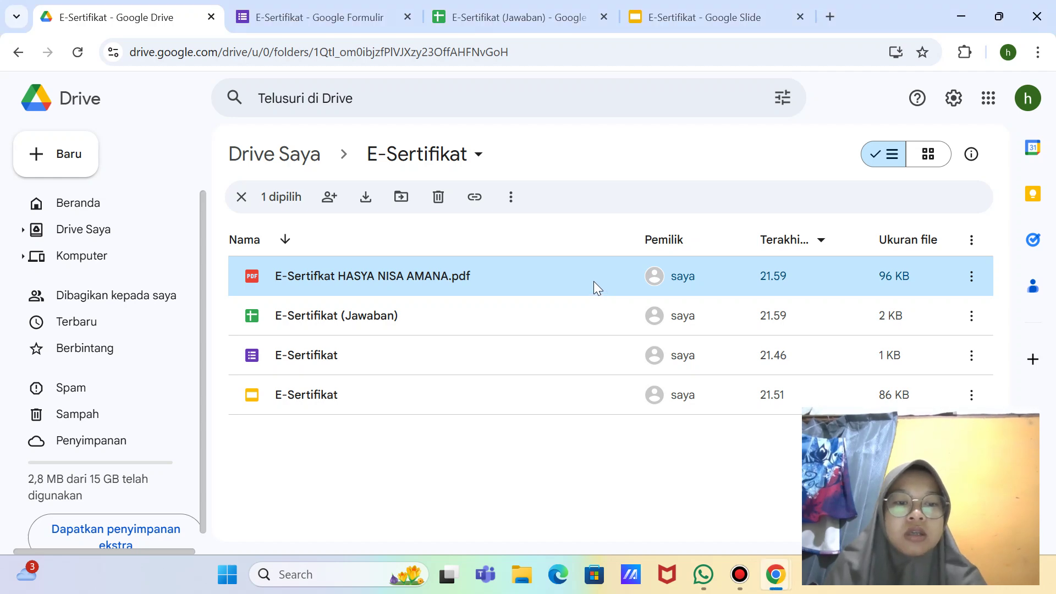
{"action": "key", "text": "shift+super+s"}
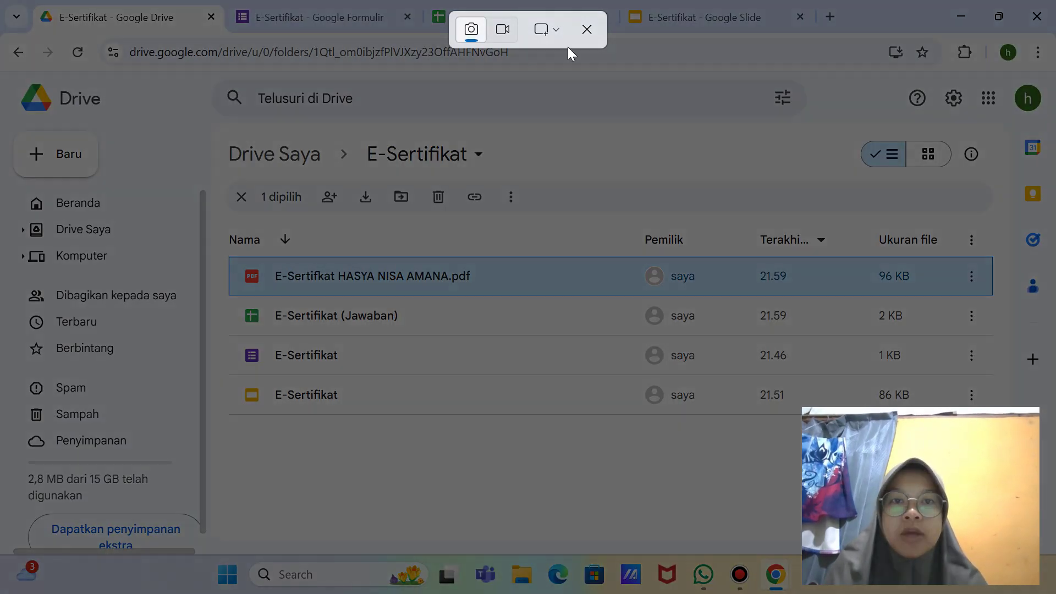
{"action": "left_click", "coordinate": [556, 36]}
{"action": "left_click", "coordinate": [583, 88]}
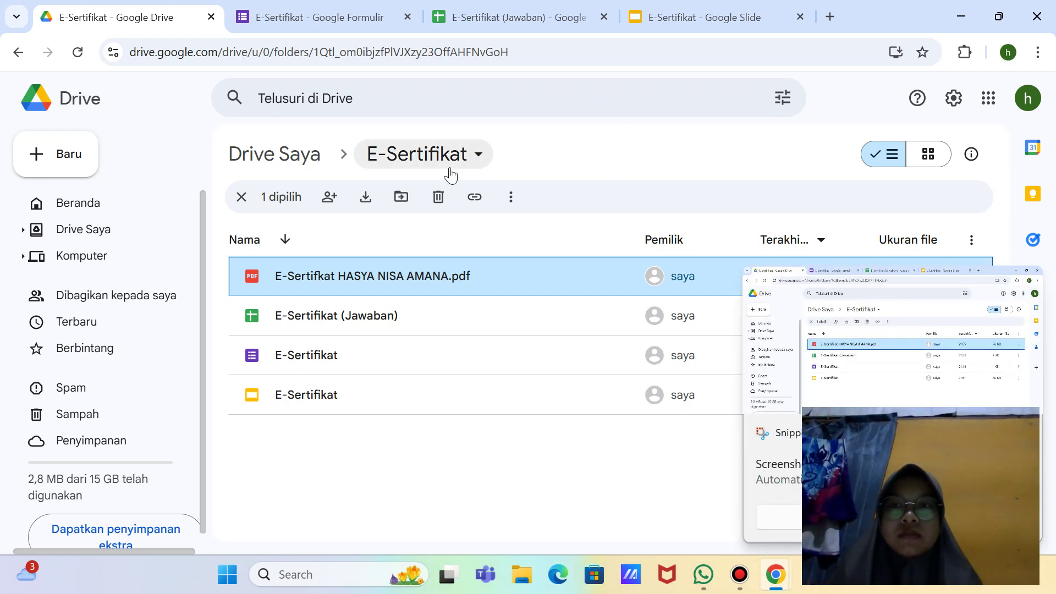
Step: Close the E-Sertifikat Slides, Sheets and Forms tabs and return to Drive Saya
{"action": "left_click", "coordinate": [18, 52]}
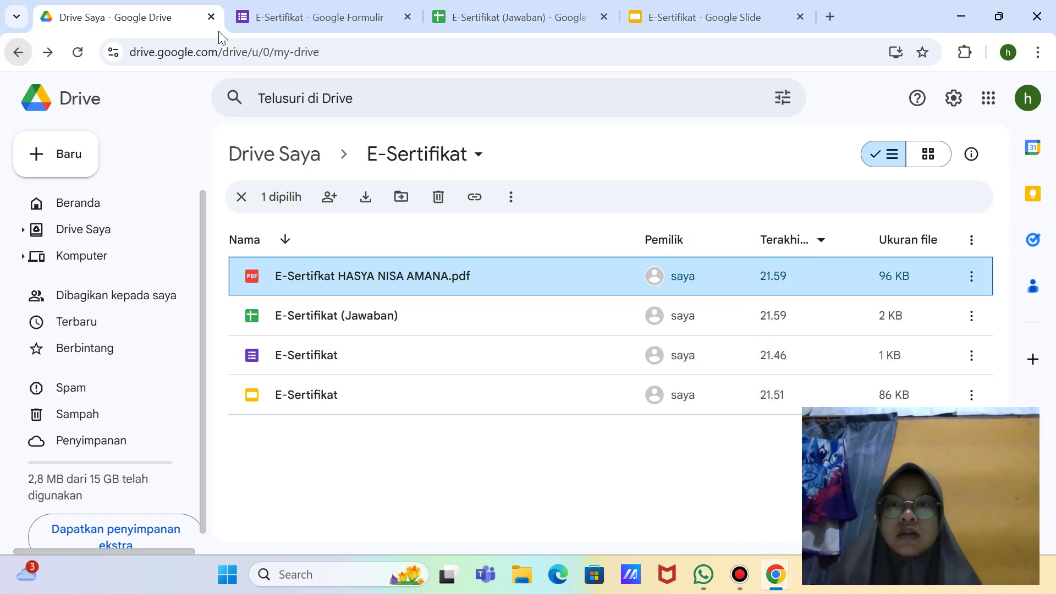
{"action": "left_click", "coordinate": [801, 17]}
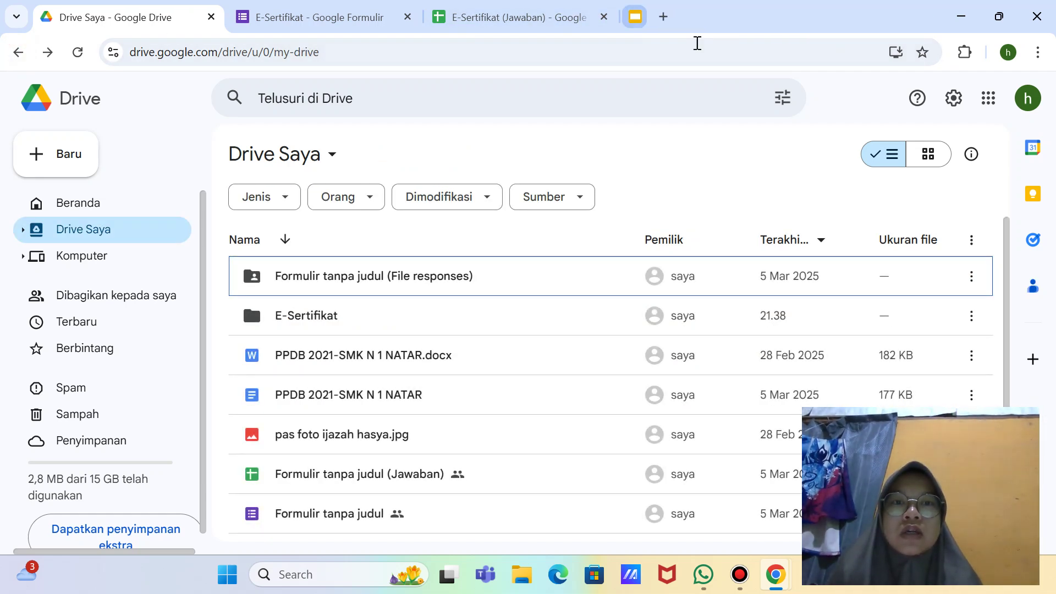
{"action": "left_click", "coordinate": [605, 17]}
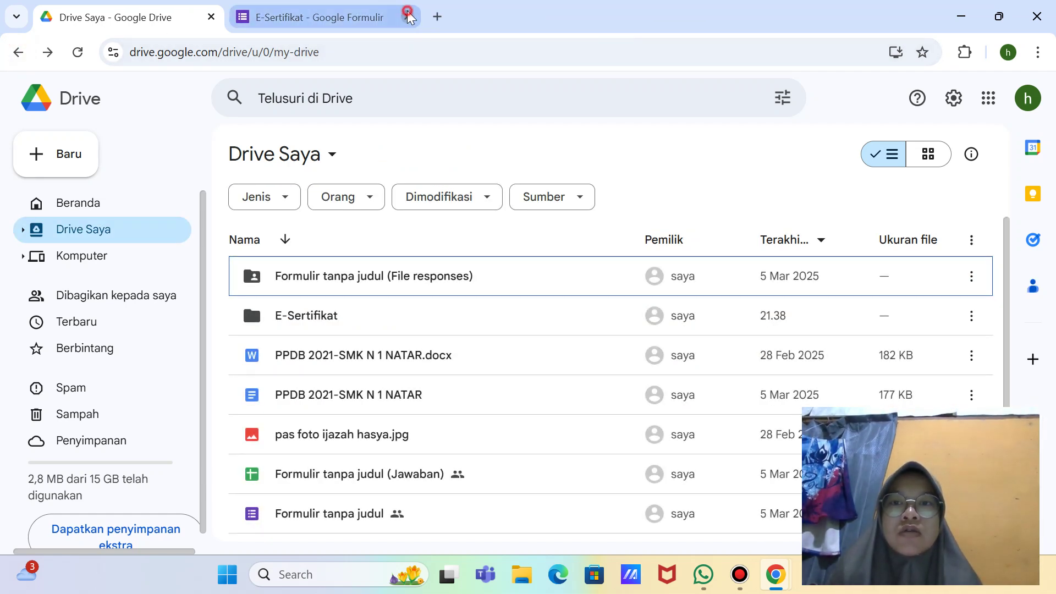
{"action": "left_click", "coordinate": [407, 17]}
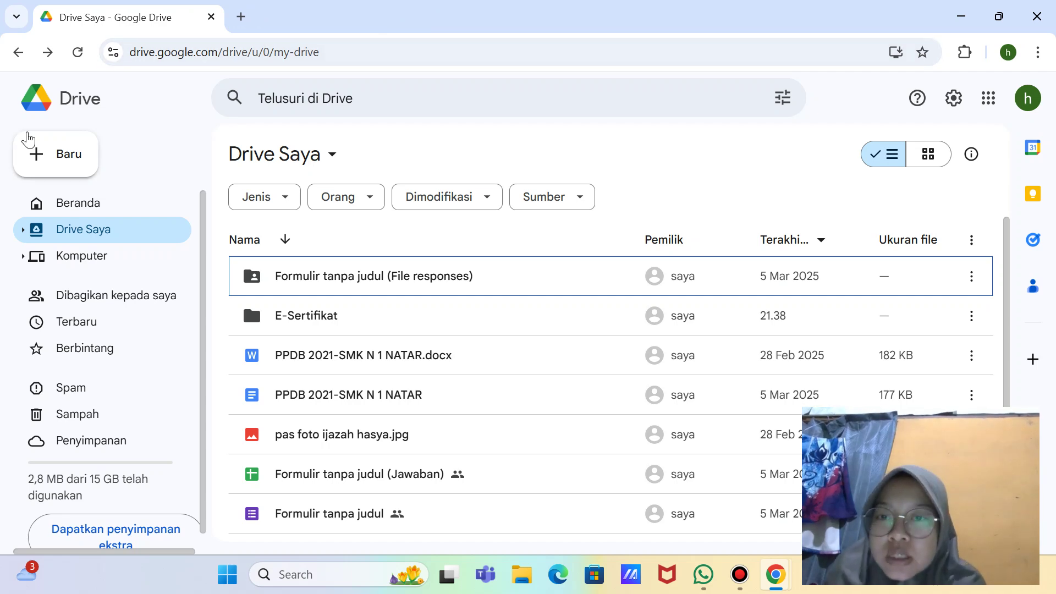
{"action": "double_click", "coordinate": [344, 319]}
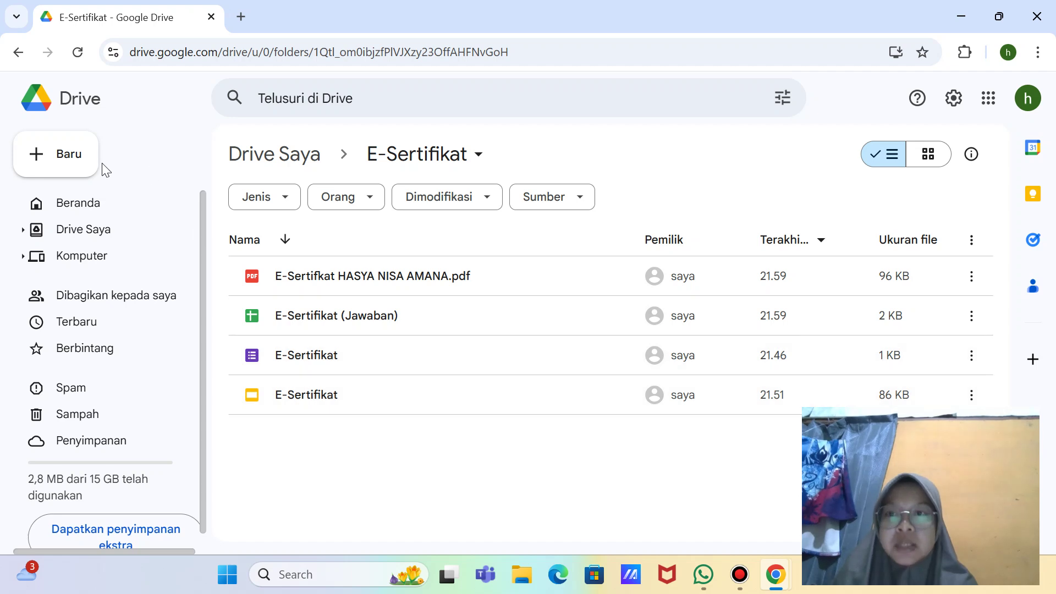
{"action": "left_click", "coordinate": [19, 52]}
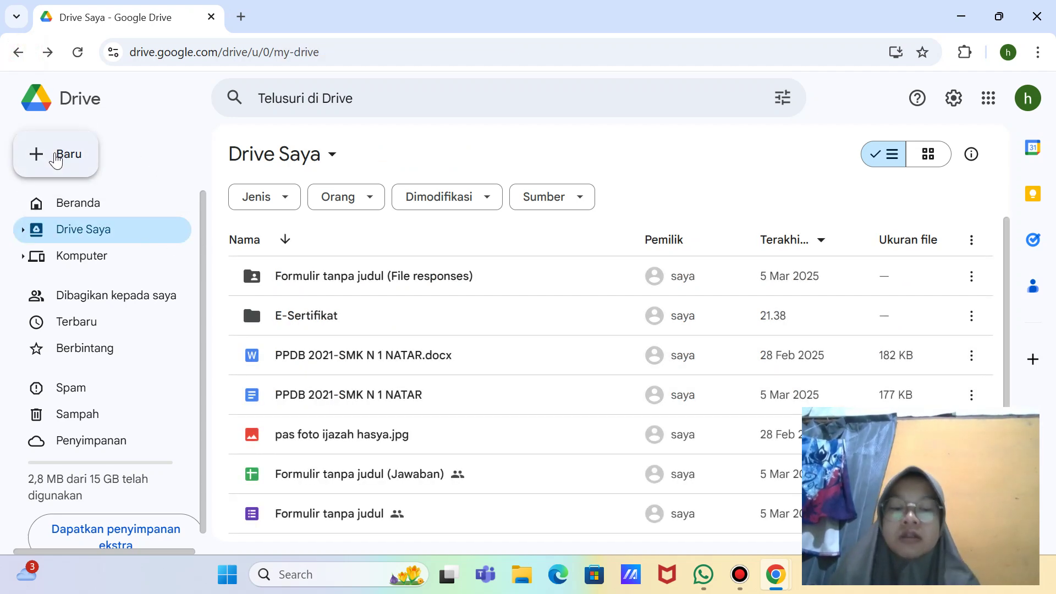
Step: Create and open a new folder named 'SOAL G-FROM PBTIK' in Drive Saya
{"action": "left_click", "coordinate": [56, 156]}
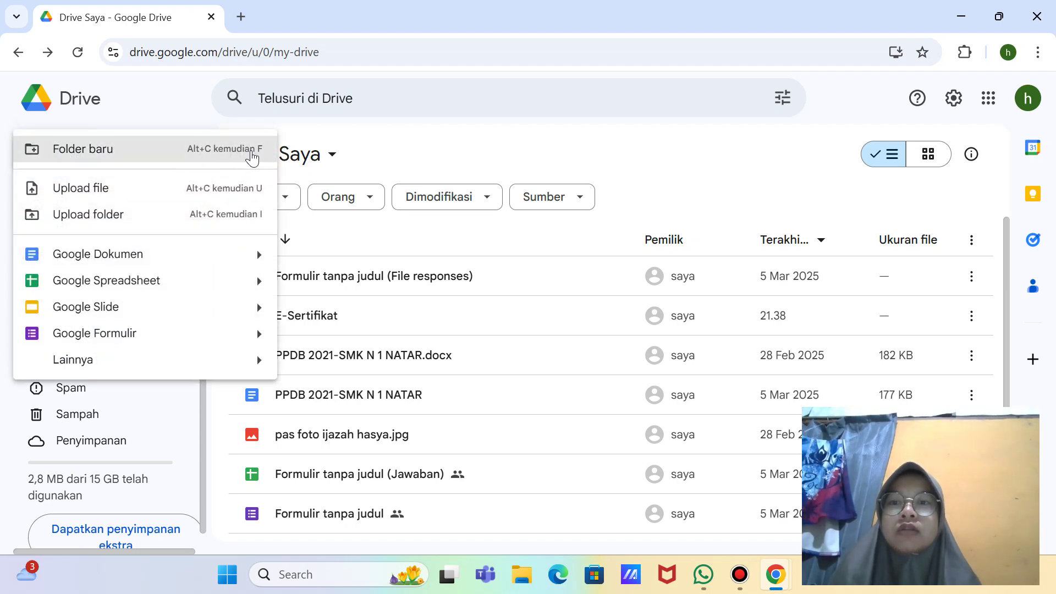
{"action": "left_click", "coordinate": [252, 157]}
{"action": "key", "text": "BackSpace"}
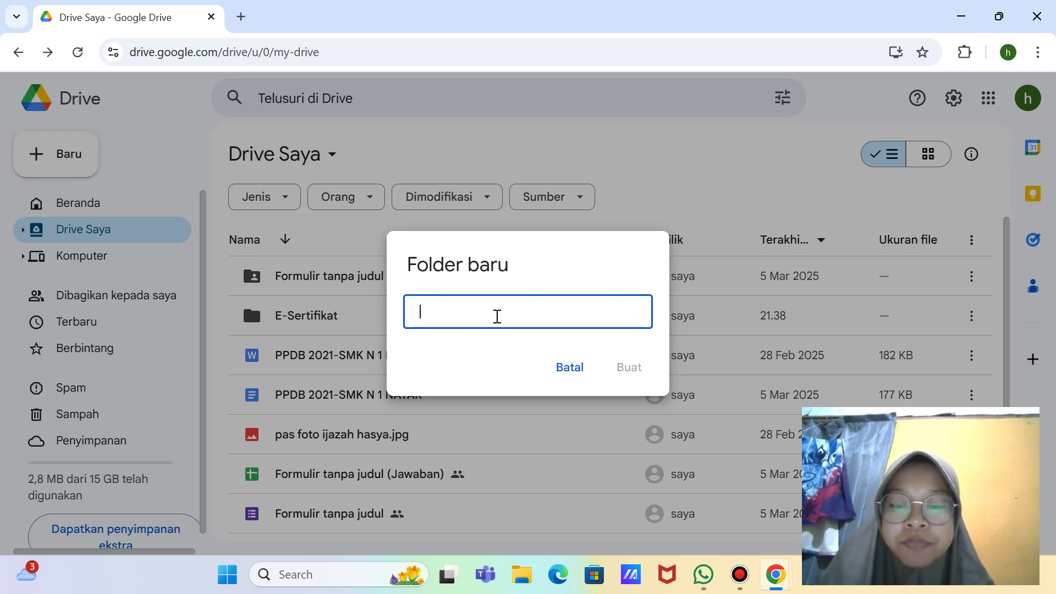
{"action": "type", "text": "SOAL G-FROM PBTIK"}
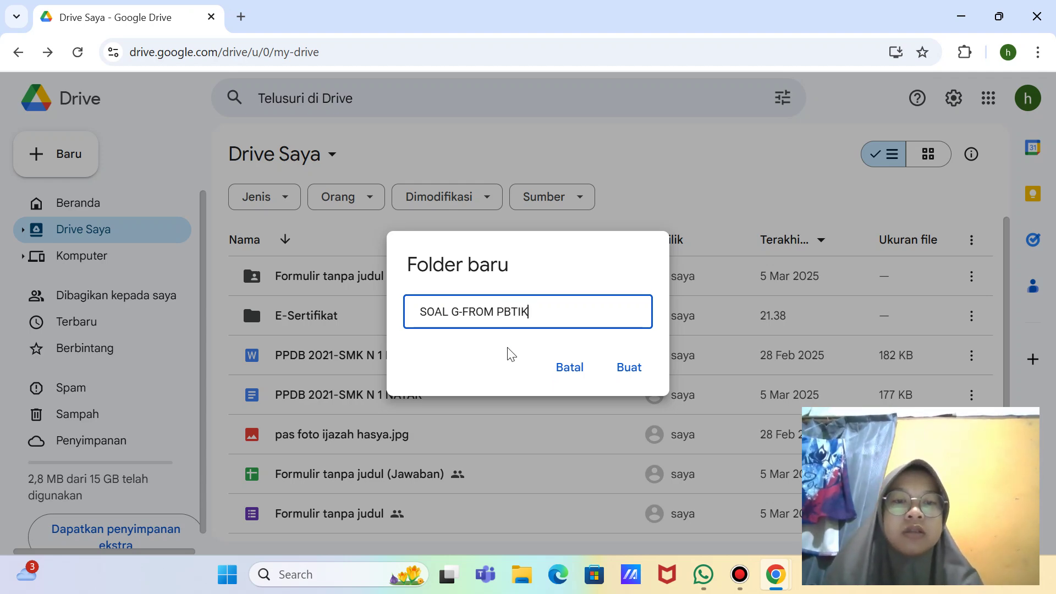
{"action": "key", "text": "super+shift+s"}
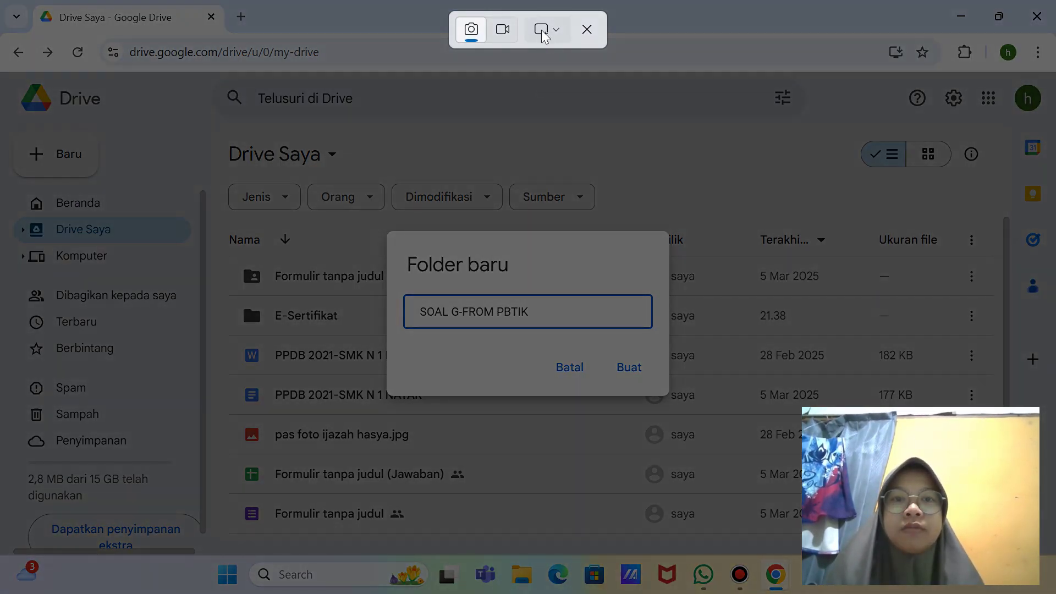
{"action": "left_click", "coordinate": [548, 31]}
{"action": "left_click", "coordinate": [582, 90]}
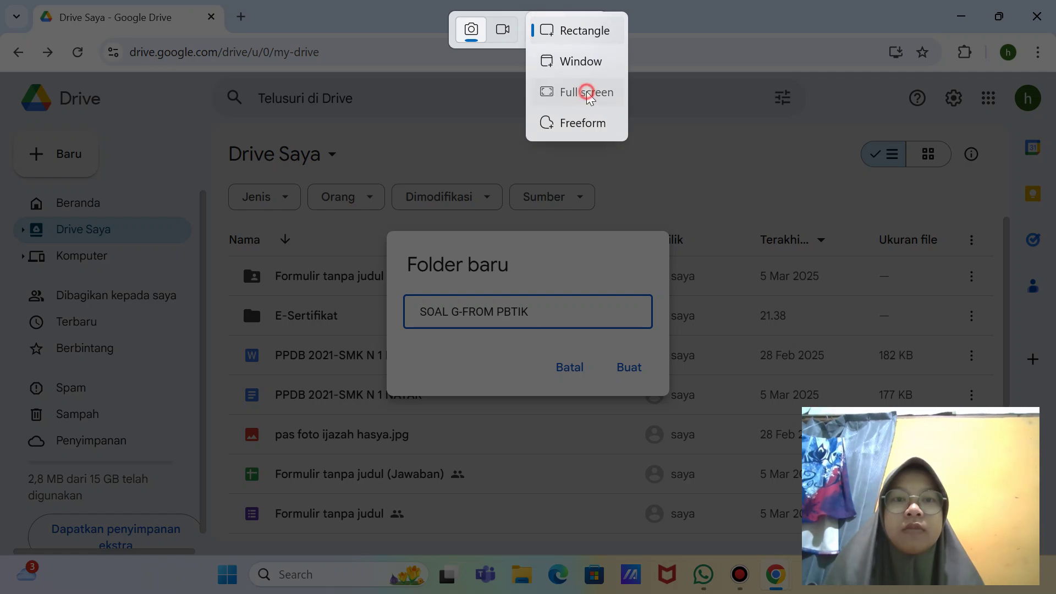
{"action": "left_click", "coordinate": [626, 368]}
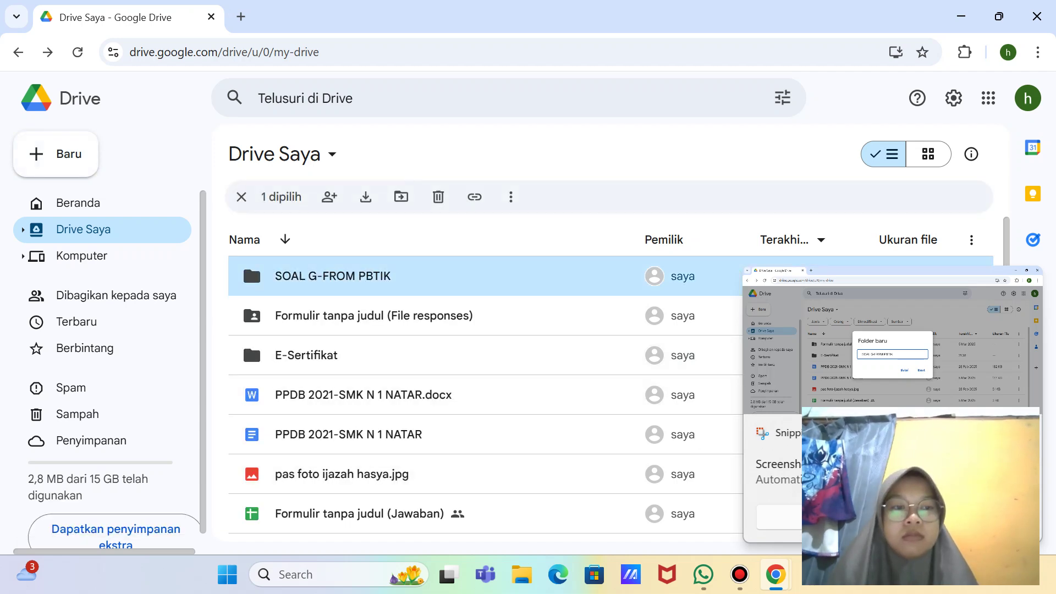
{"action": "double_click", "coordinate": [549, 275]}
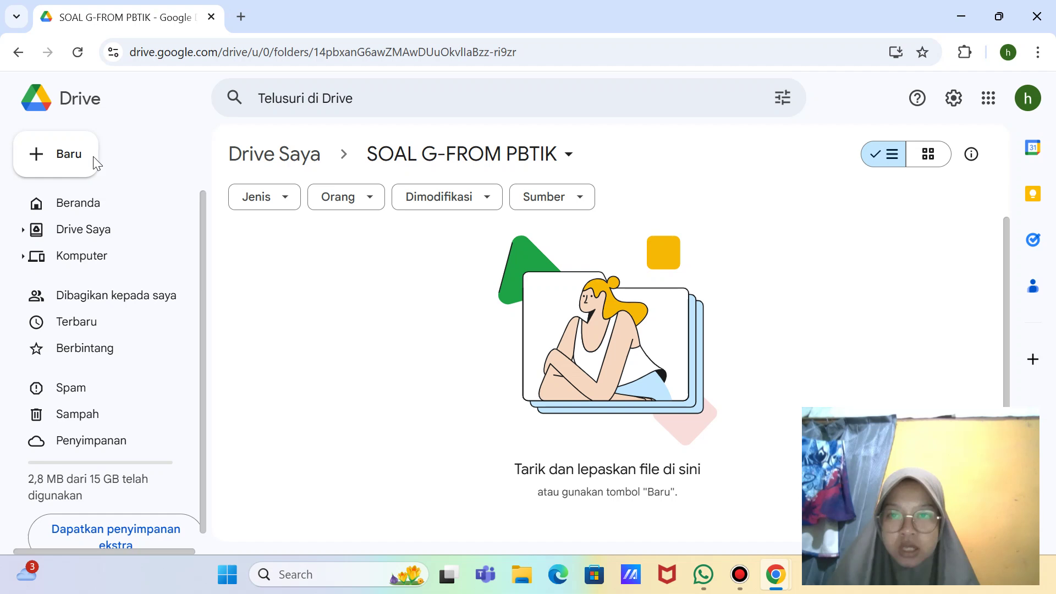
Step: Snip the New menu, then create a blank Google Form in the SOAL G-FROM PBTIK folder
{"action": "left_click", "coordinate": [55, 153]}
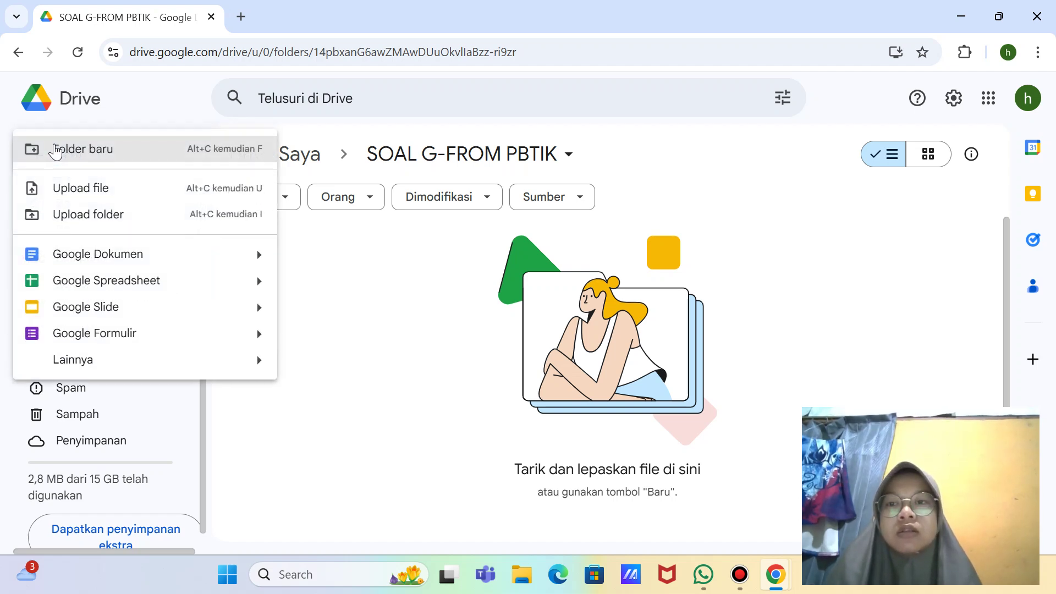
{"action": "mouse_move", "coordinate": [263, 348]}
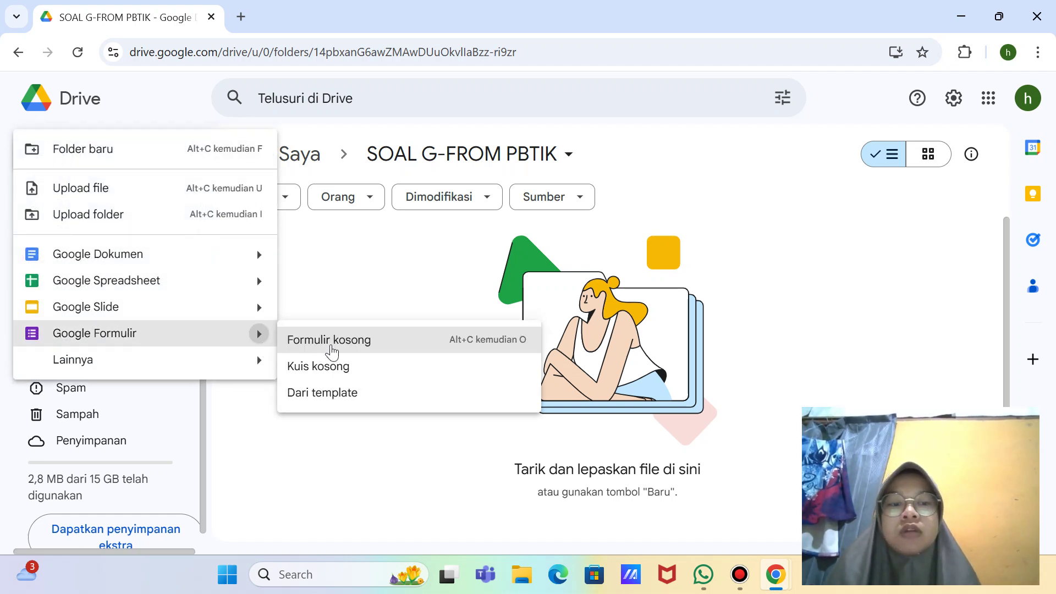
{"action": "key", "text": "super+shift+s"}
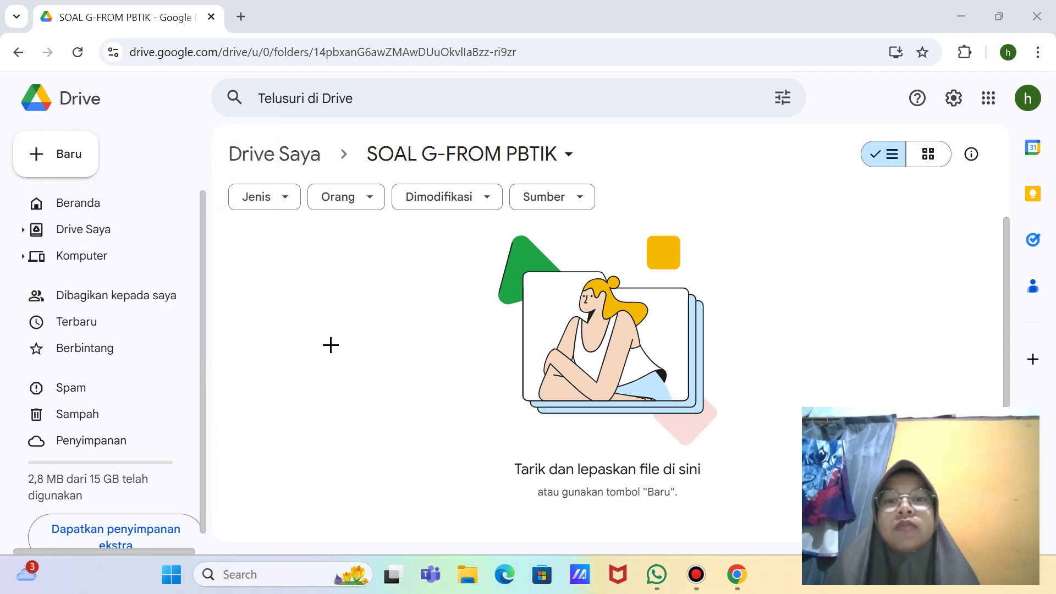
{"action": "left_click", "coordinate": [561, 30]}
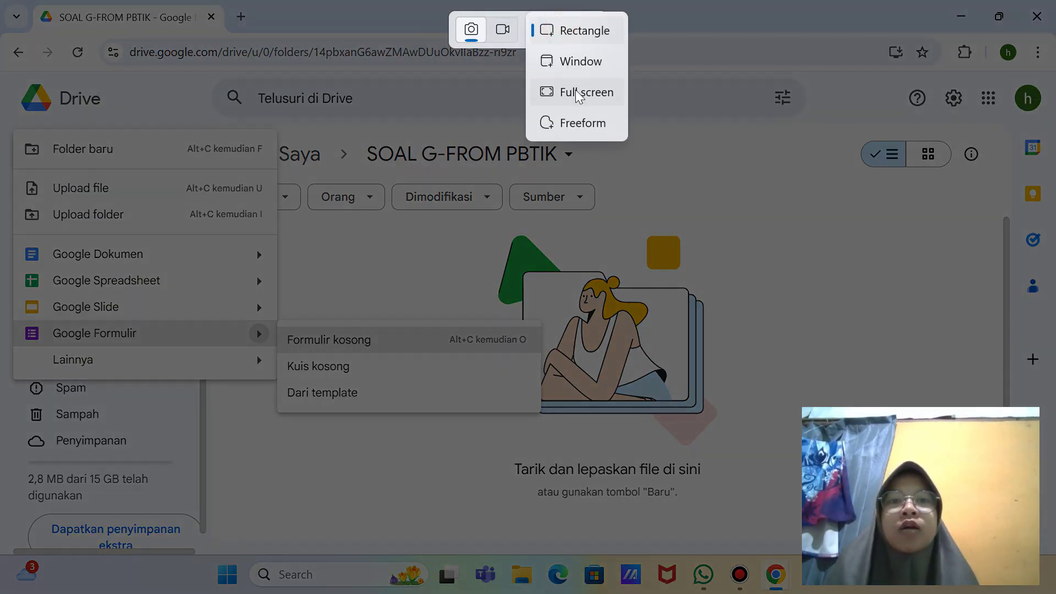
{"action": "left_click", "coordinate": [573, 90]}
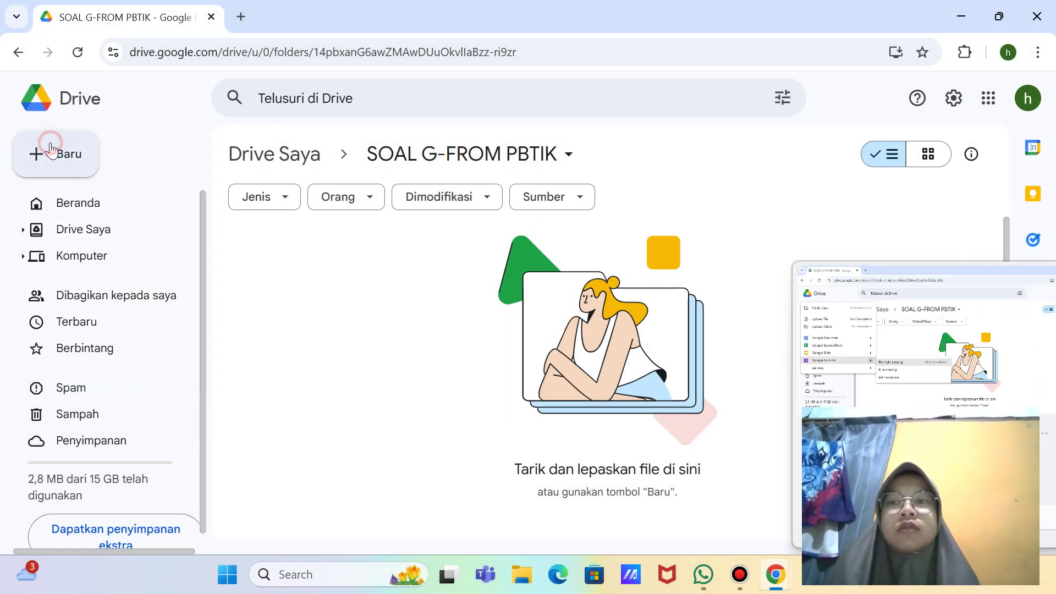
{"action": "left_click", "coordinate": [51, 150]}
{"action": "mouse_move", "coordinate": [268, 345]}
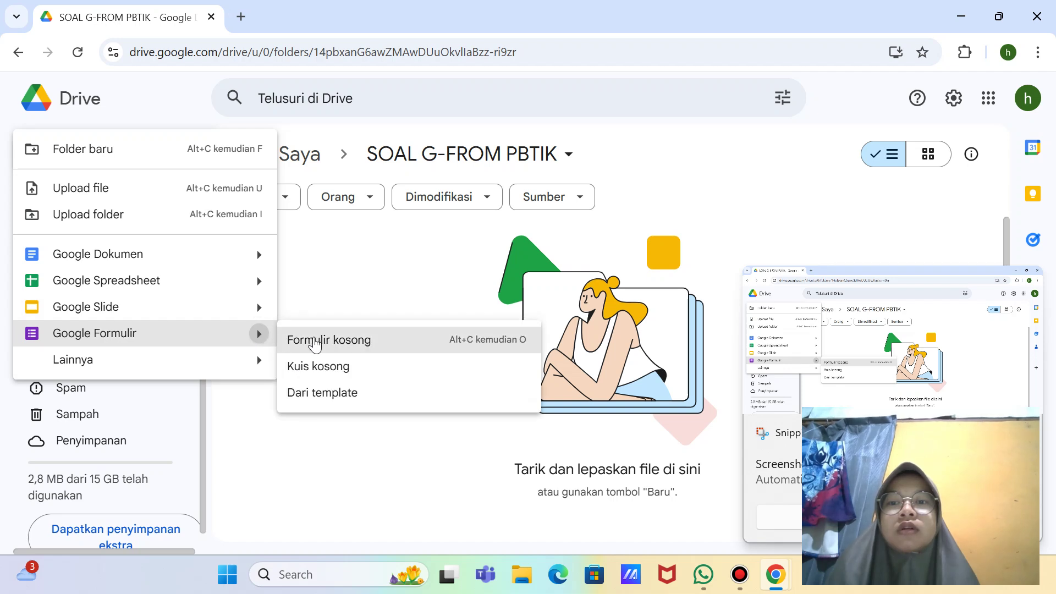
{"action": "left_click", "coordinate": [314, 339]}
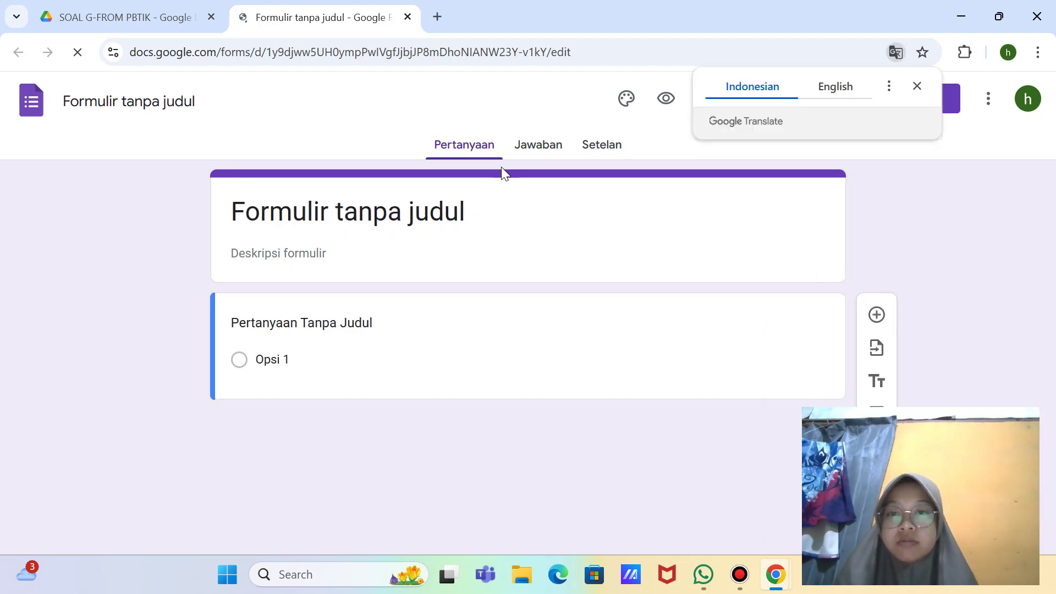
Step: Replace the default form title with 'QUIZ 1' and confirm the document name updated
{"action": "left_click", "coordinate": [456, 220]}
{"action": "double_click", "coordinate": [456, 220]}
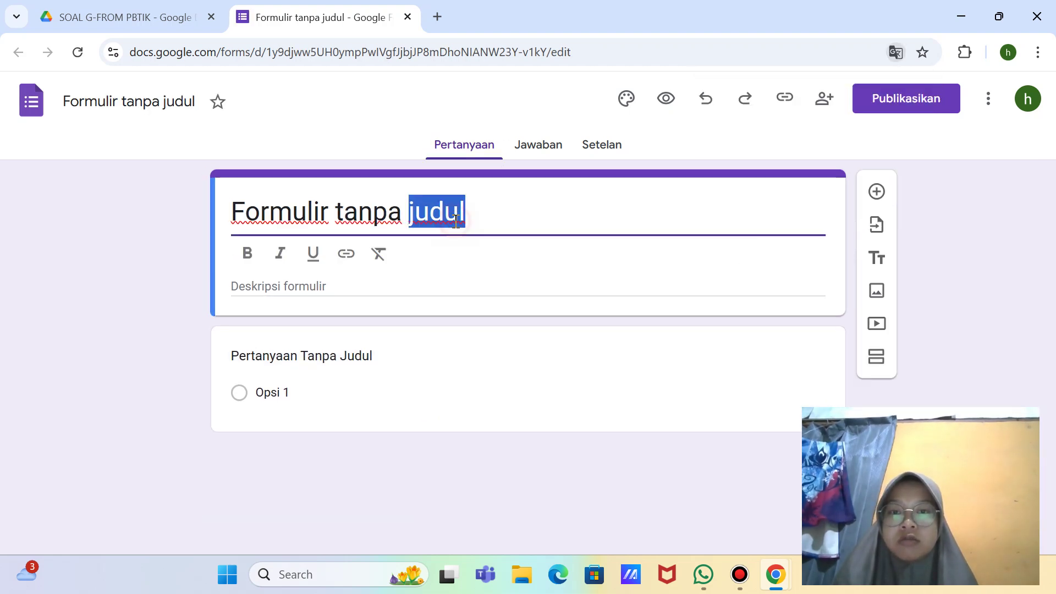
{"action": "key", "text": "BackSpace"}
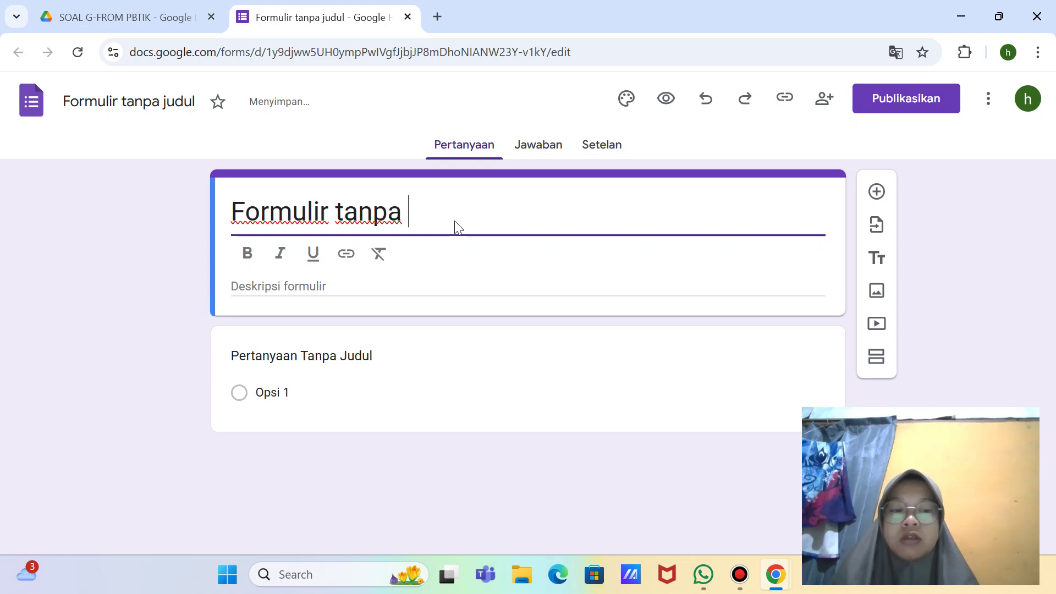
{"action": "key", "text": "BackSpace"}
{"action": "key", "text": "BackSpace"}
{"action": "key", "text": "BackSpace"}
{"action": "key", "text": "BackSpace"}
{"action": "key", "text": "BackSpace"}
{"action": "key", "text": "BackSpace"}
{"action": "key", "text": "BackSpace"}
{"action": "key", "text": "BackSpace"}
{"action": "key", "text": "BackSpace"}
{"action": "key", "text": "BackSpace"}
{"action": "key", "text": "BackSpace"}
{"action": "key", "text": "BackSpace"}
{"action": "key", "text": "BackSpace"}
{"action": "key", "text": "BackSpace"}
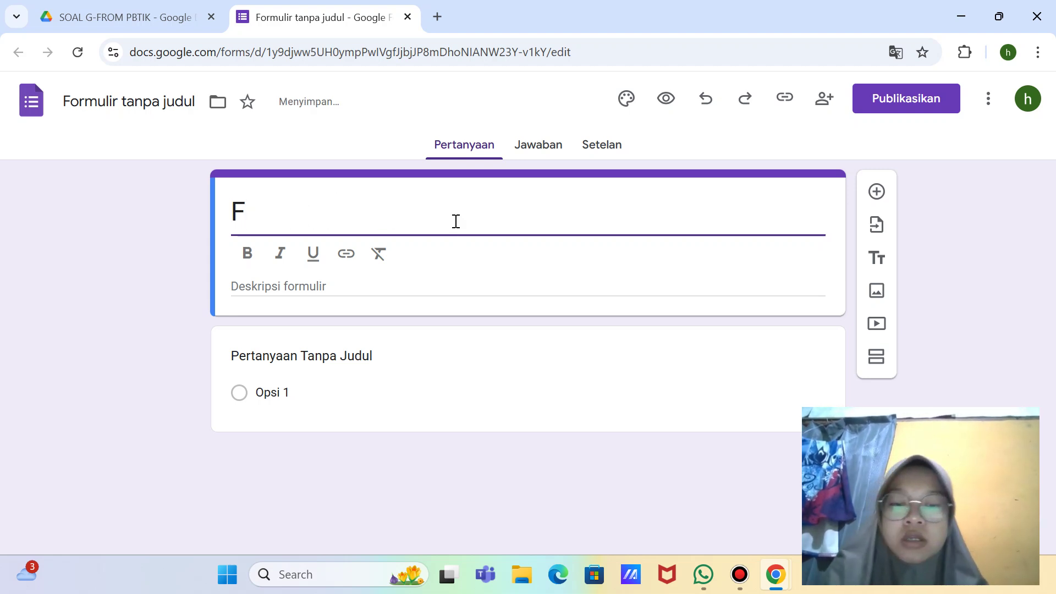
{"action": "type", "text": "QUIZ 1"}
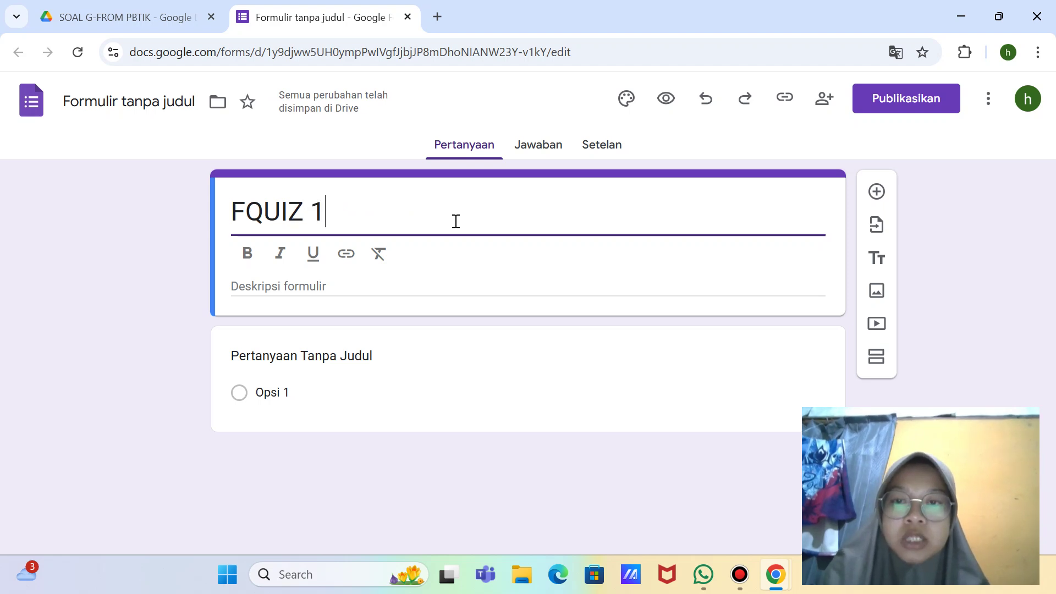
{"action": "left_click", "coordinate": [252, 212]}
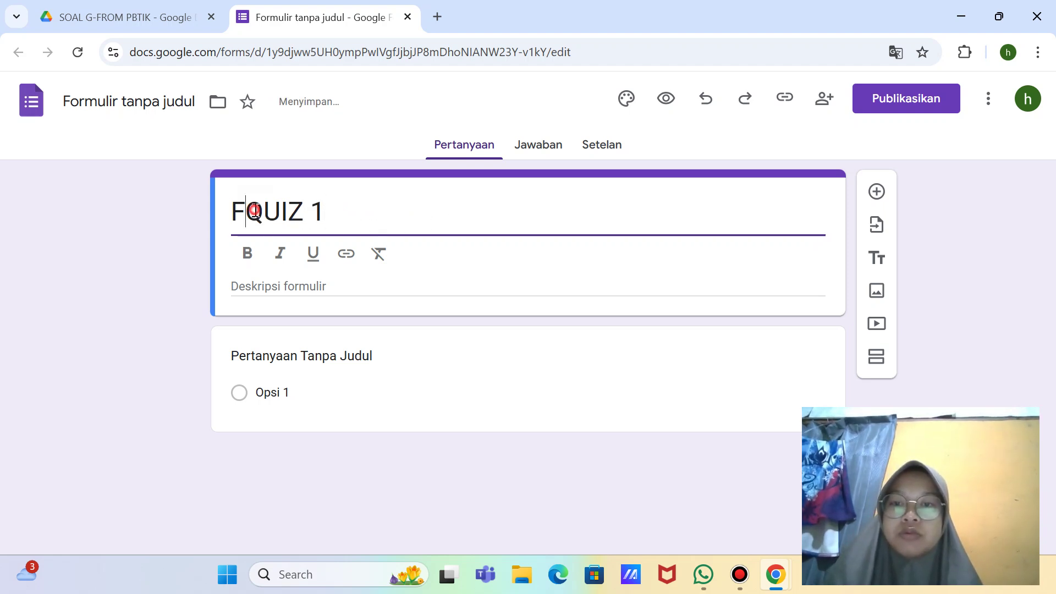
{"action": "key", "text": "BackSpace"}
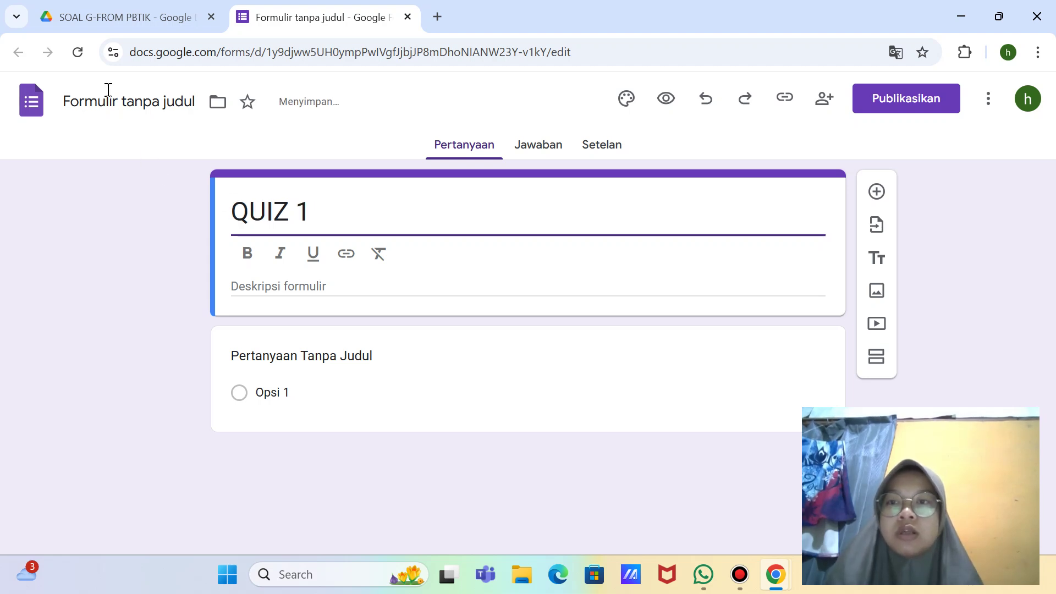
{"action": "left_click", "coordinate": [108, 94]}
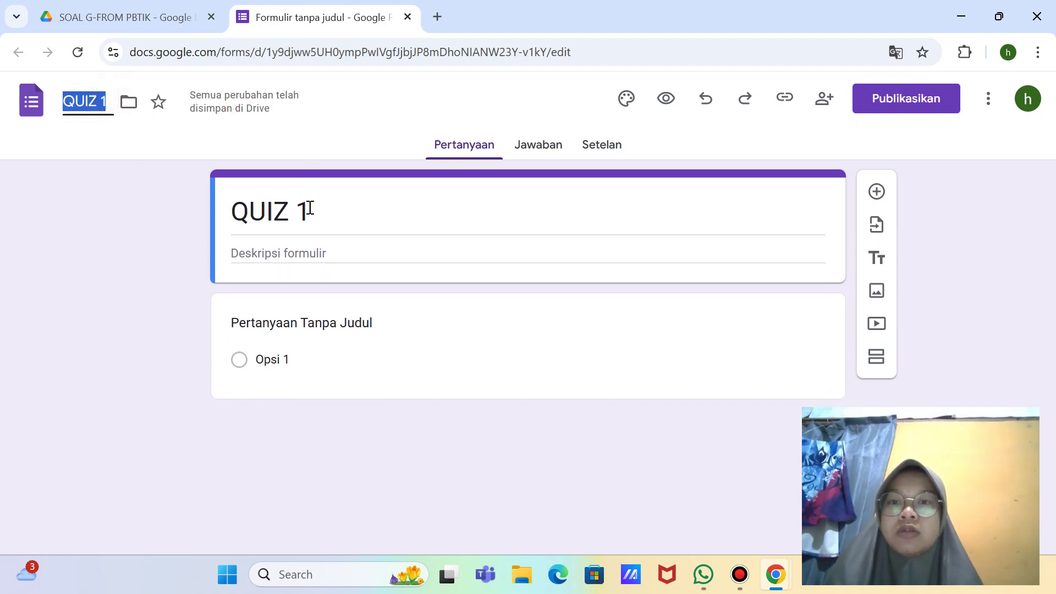
{"action": "left_click", "coordinate": [332, 223]}
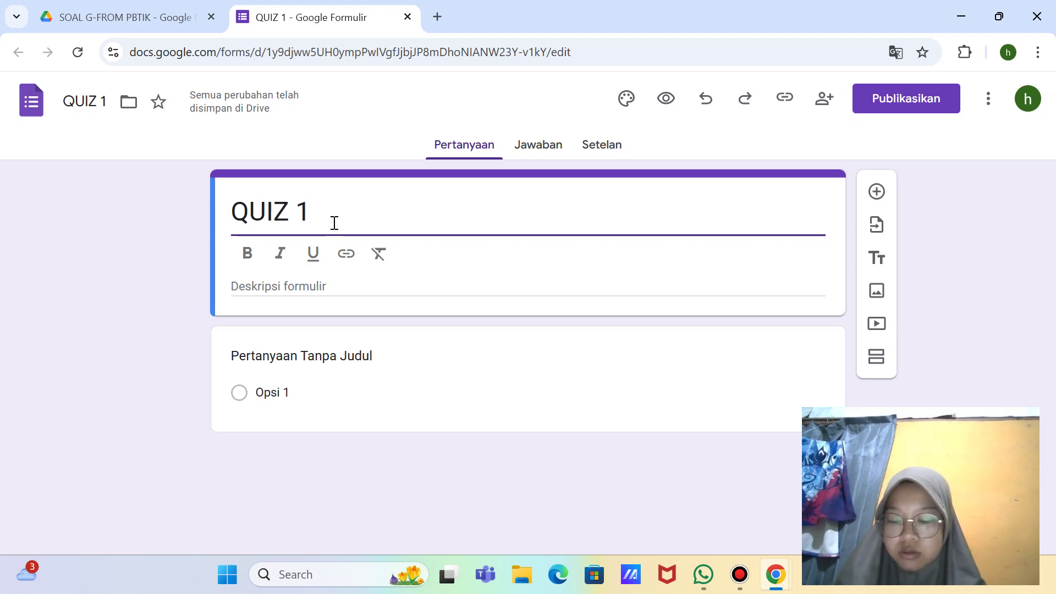
{"action": "left_click", "coordinate": [300, 286]}
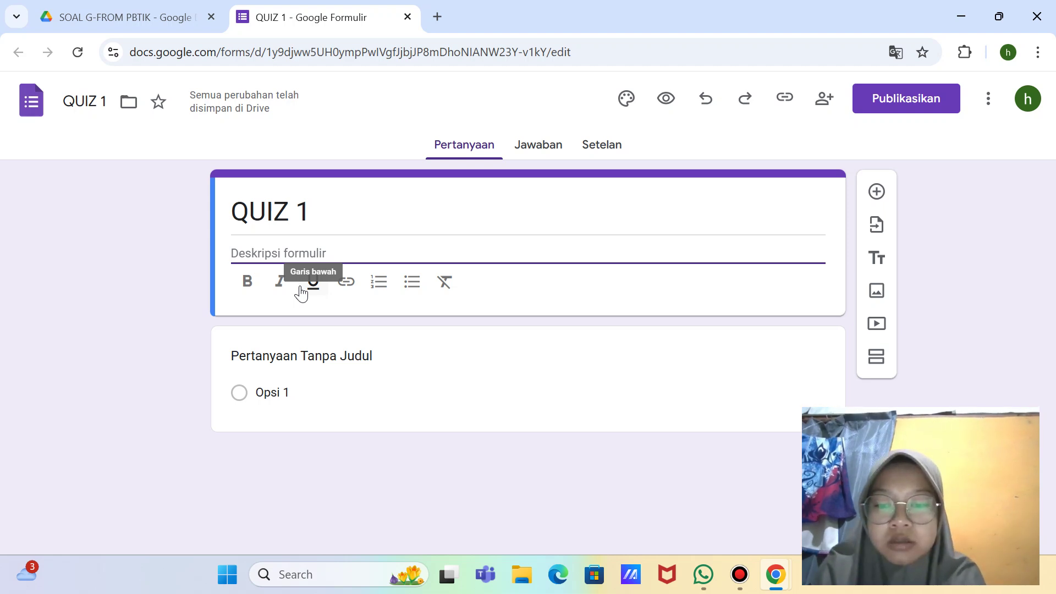
Step: Write the description 'Quiz ini ditujukan untuk mengasah kemampuan siswa terhadap materi Jaringan Tumbuhan dan Jaringan Hewan'
{"action": "type", "text": "Qui"}
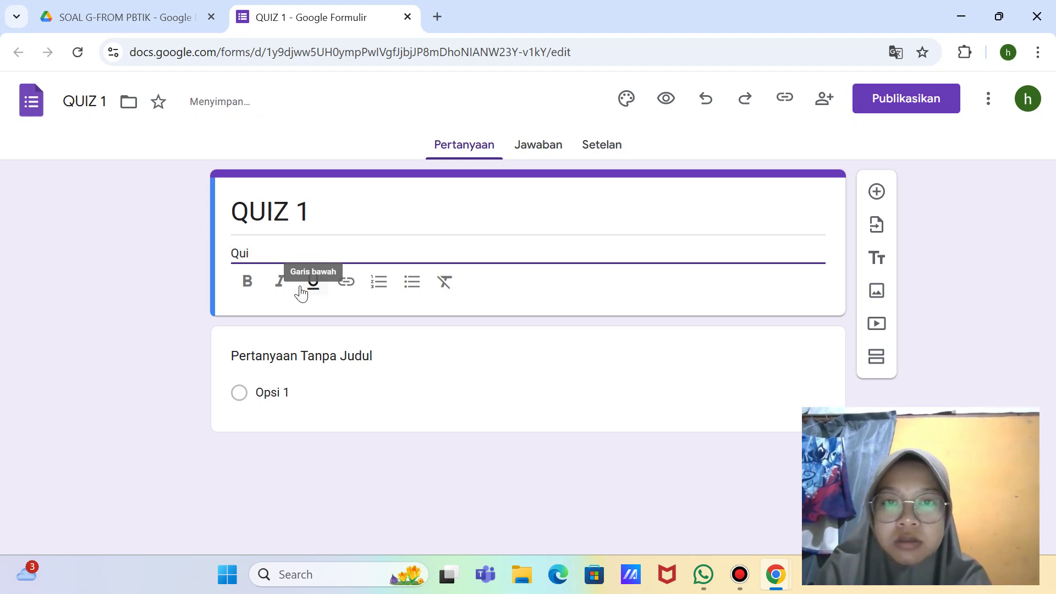
{"action": "type", "text": "z ini d"}
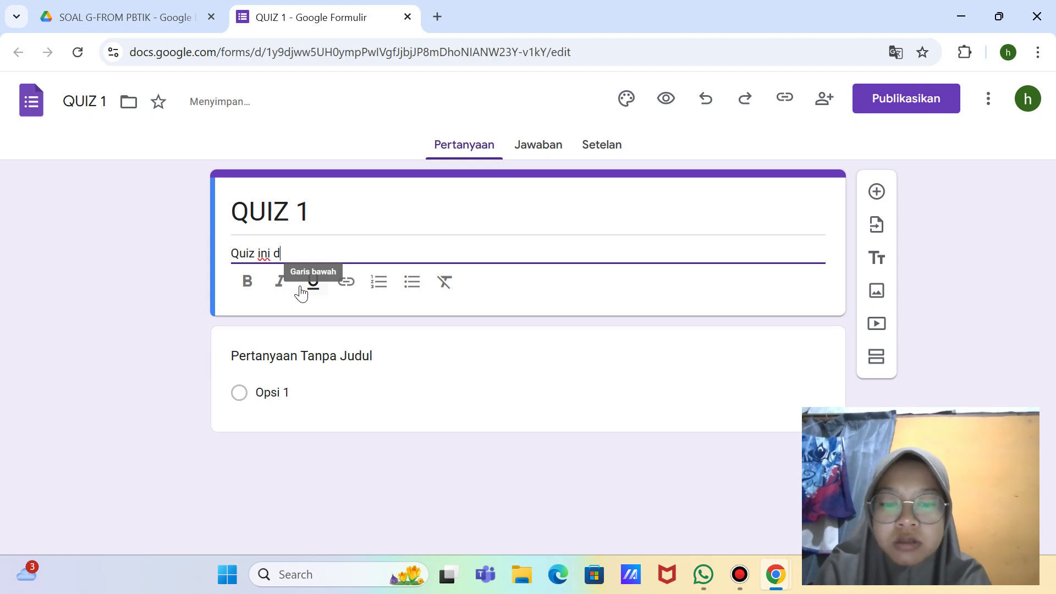
{"action": "type", "text": "itu"}
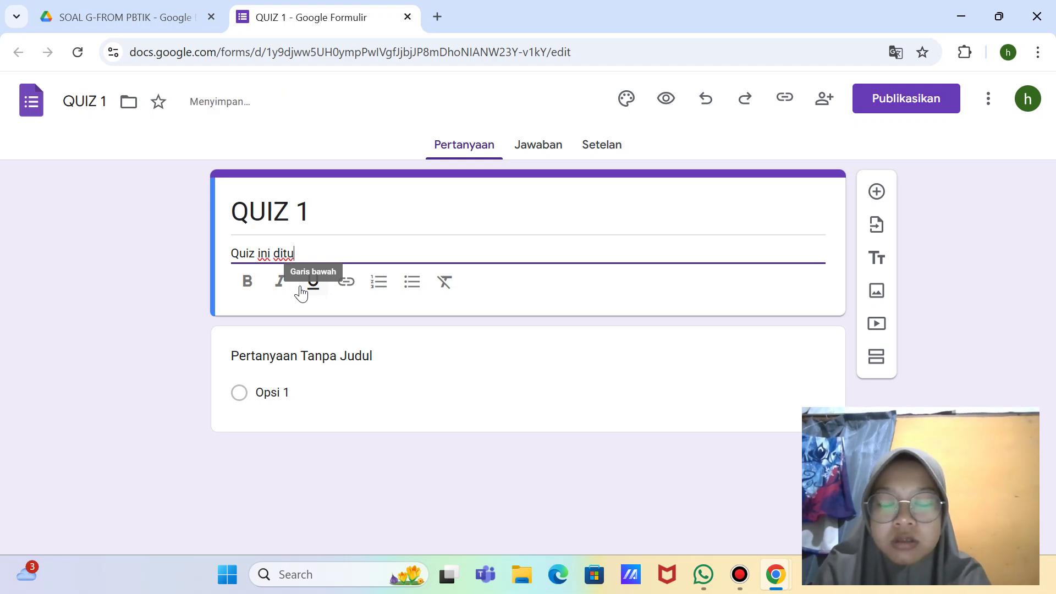
{"action": "type", "text": "jukan"}
{"action": "key", "text": "BackSpace"}
{"action": "key", "text": "BackSpace"}
{"action": "key", "text": "BackSpace"}
{"action": "key", "text": "BackSpace"}
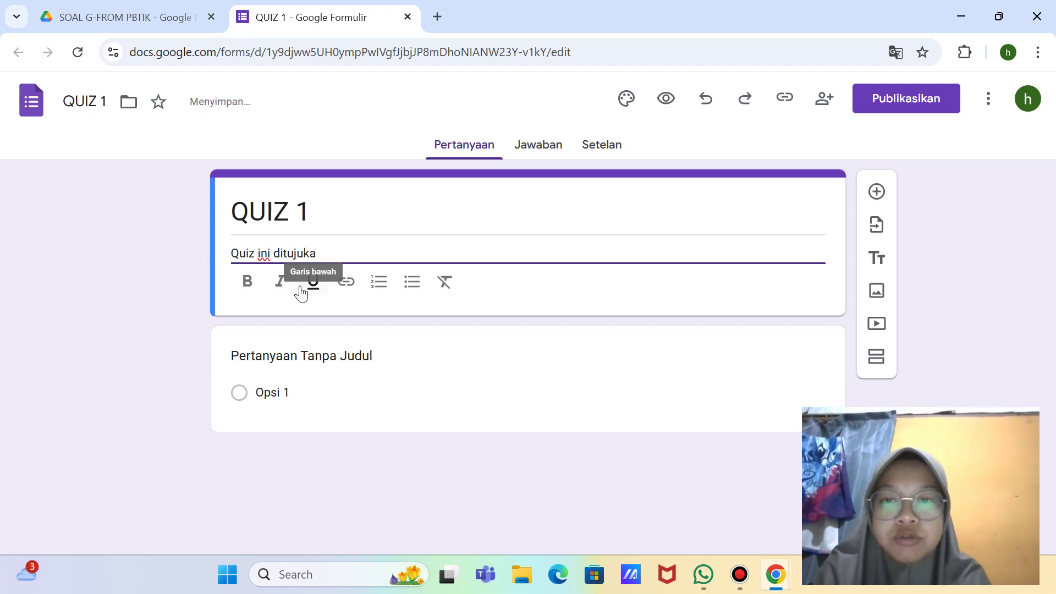
{"action": "key", "text": "BackSpace"}
{"action": "key", "text": "BackSpace"}
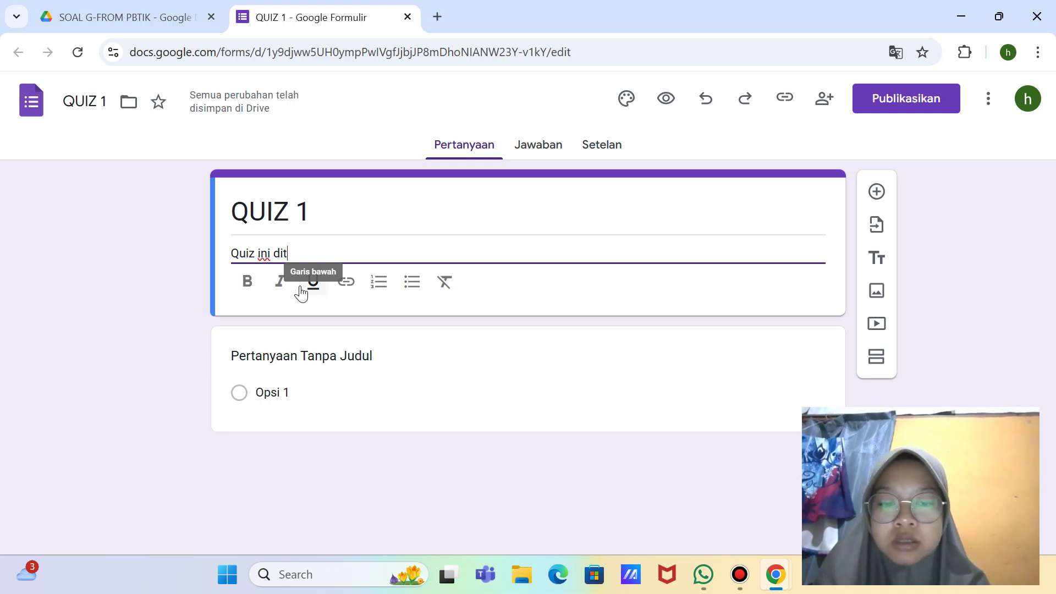
{"action": "type", "text": "ujukan"}
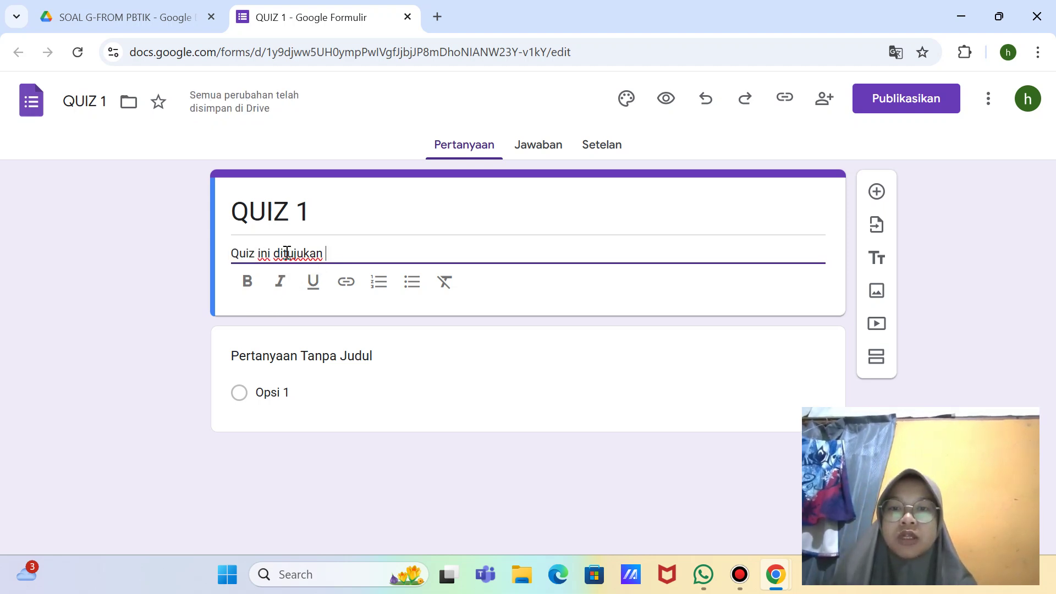
{"action": "left_click", "coordinate": [294, 252]}
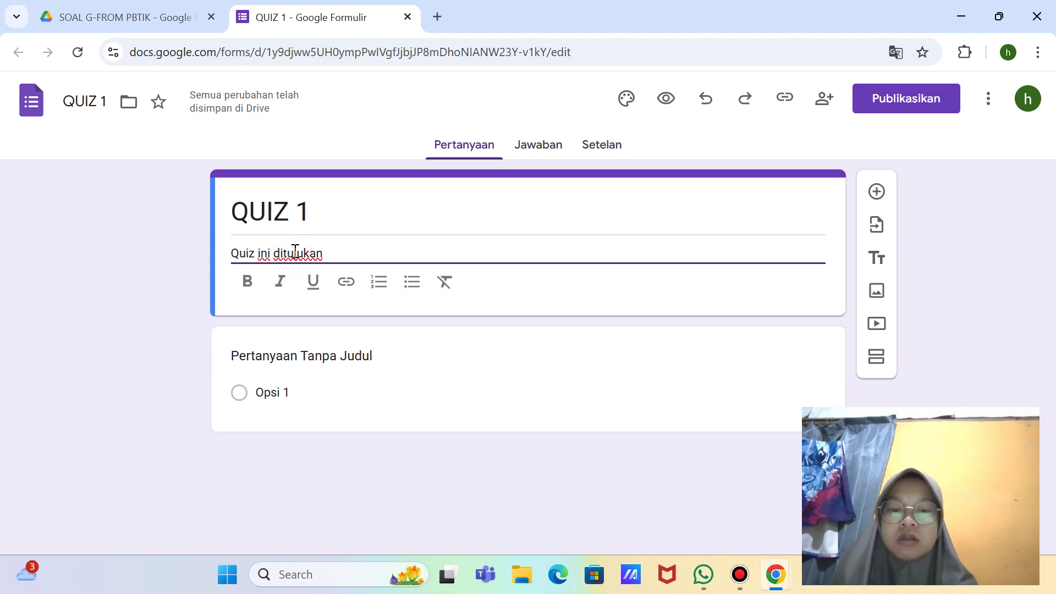
{"action": "type", "text": "n "}
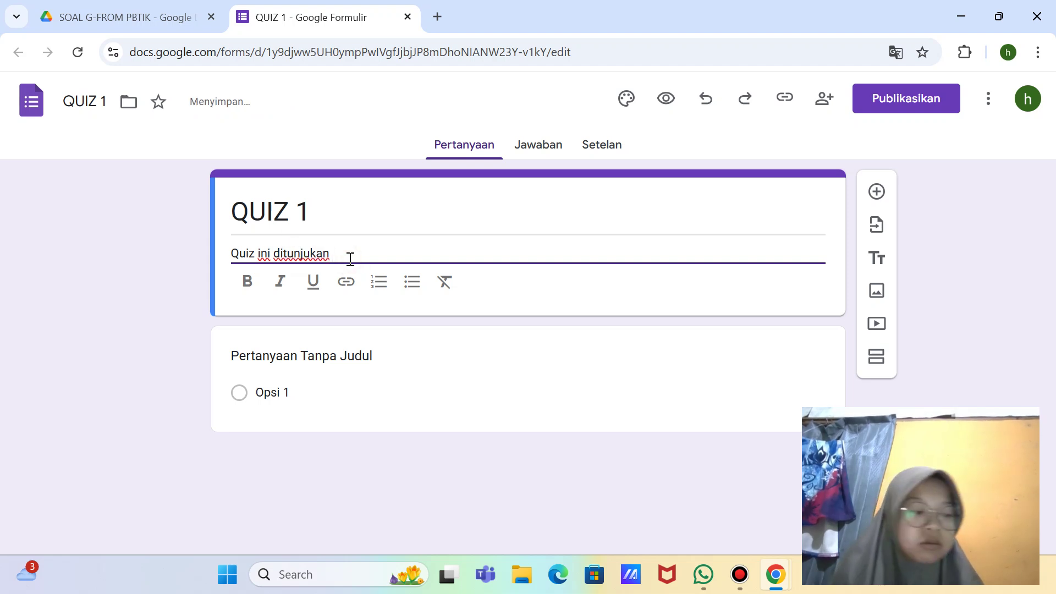
{"action": "type", "text": "untuk"}
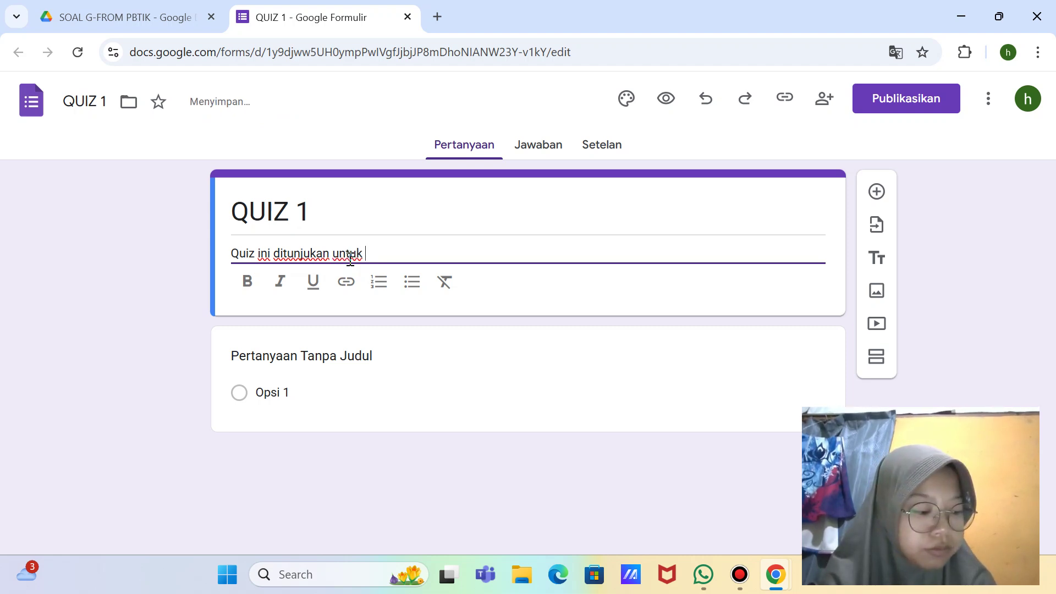
{"action": "type", "text": " mengasah "}
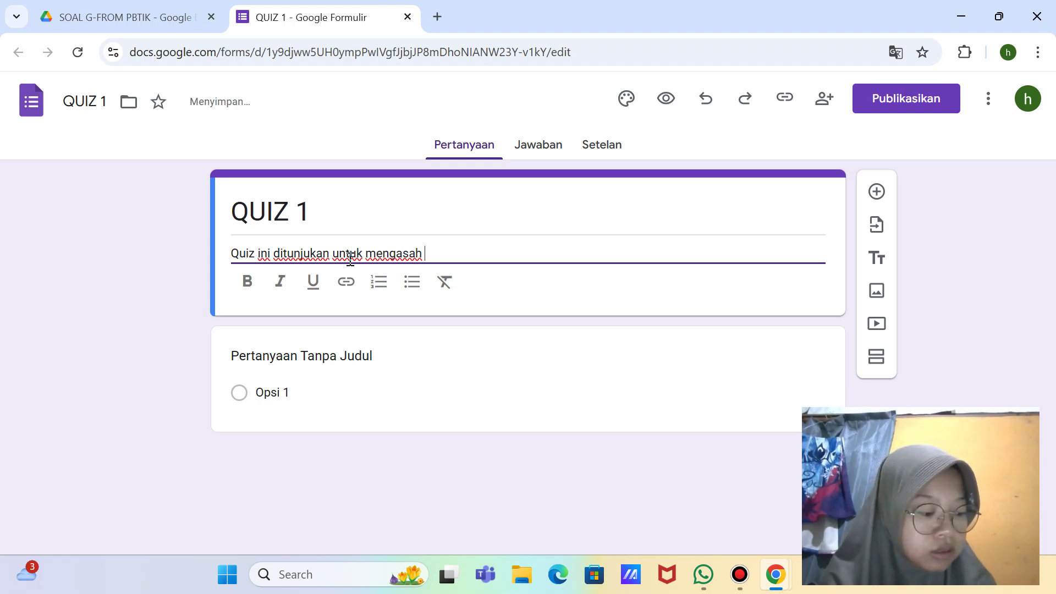
{"action": "type", "text": "kemampuan "}
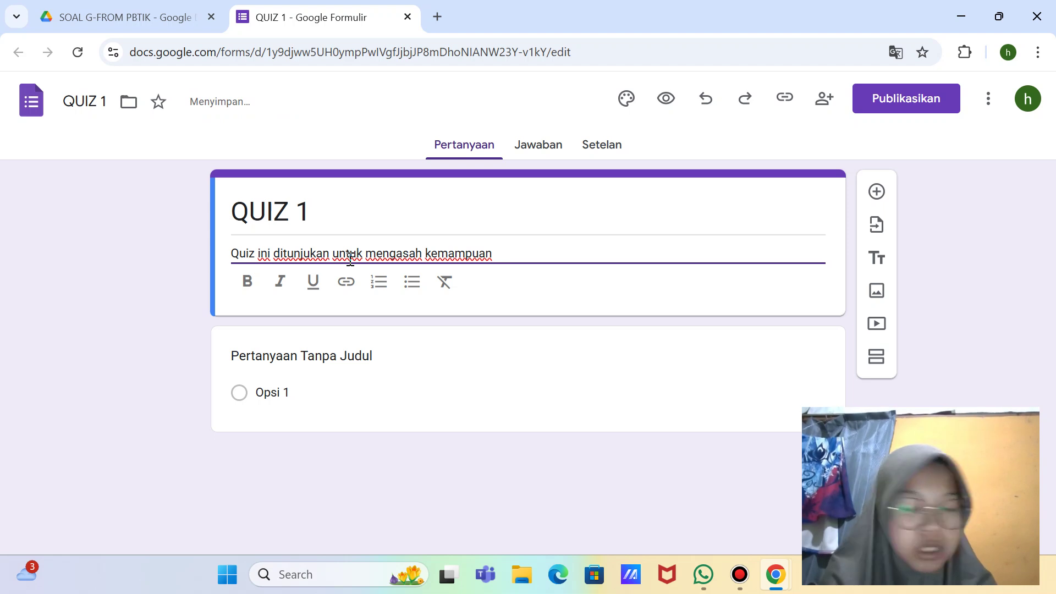
{"action": "type", "text": "siswa t"}
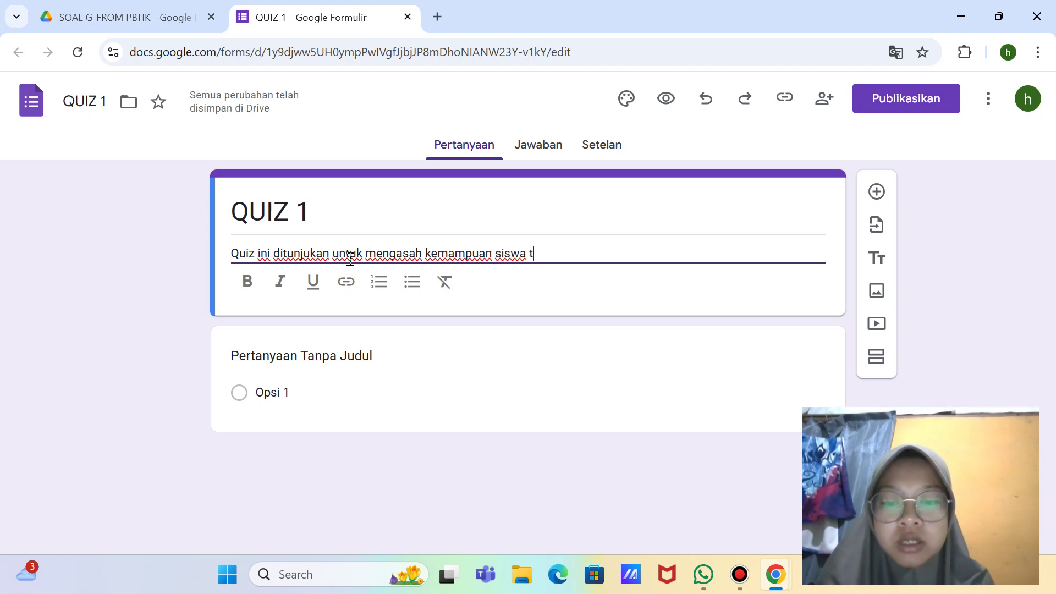
{"action": "type", "text": "erhadap "}
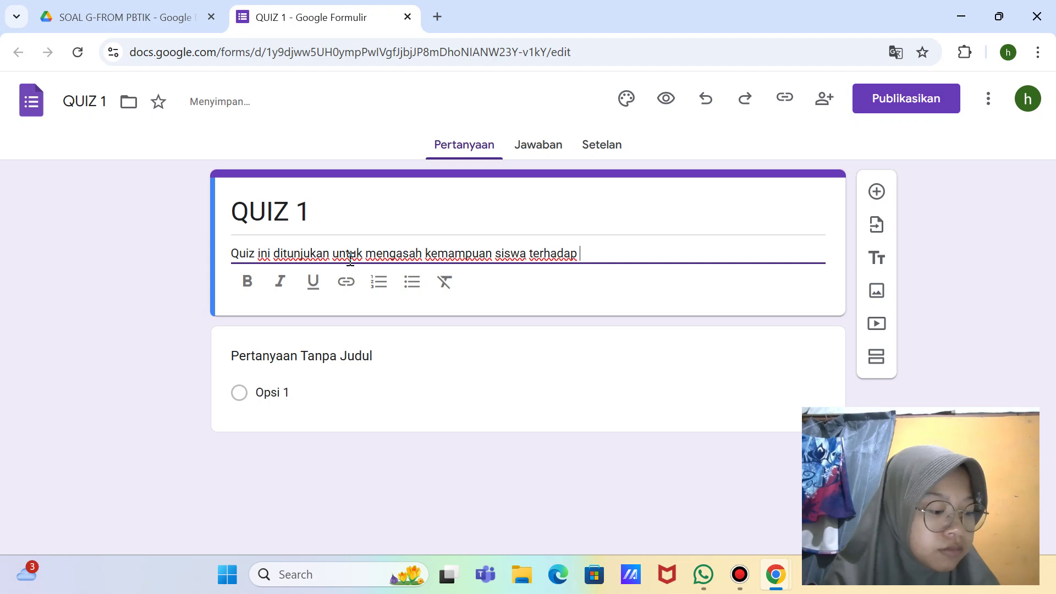
{"action": "type", "text": "materi"}
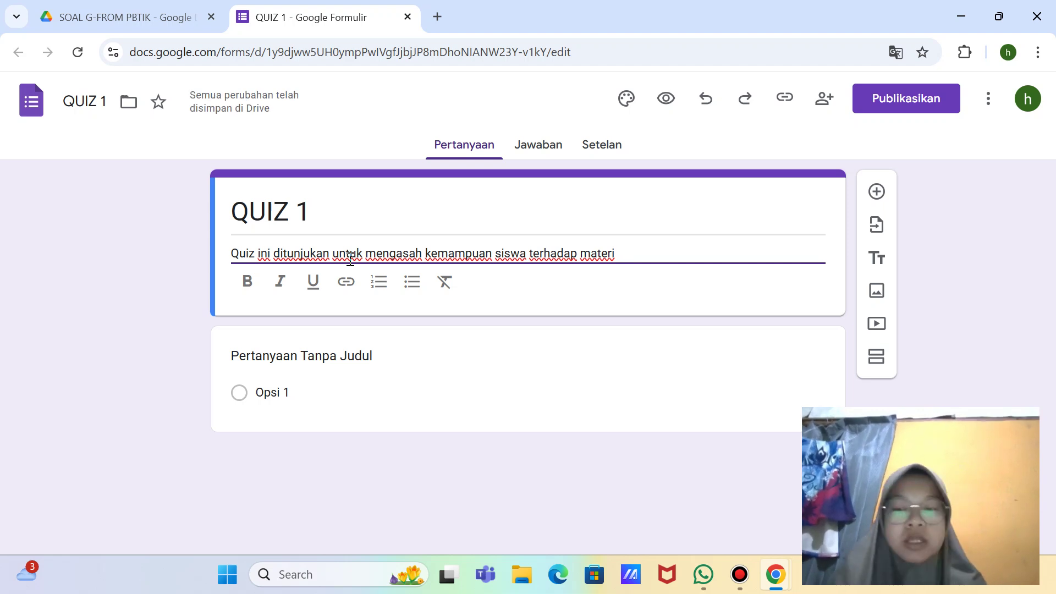
{"action": "type", "text": "Jari"}
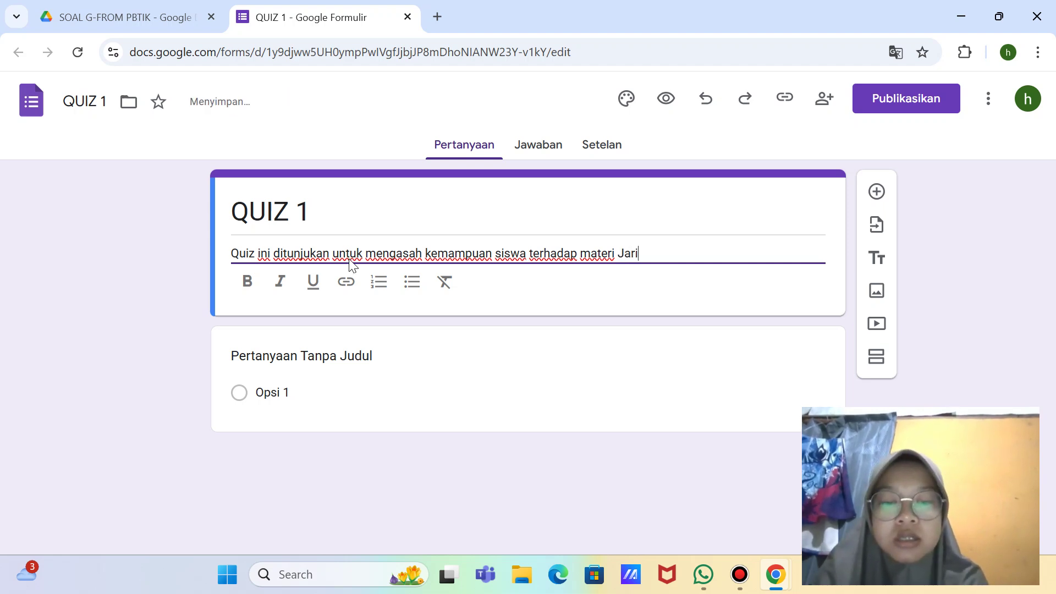
{"action": "type", "text": "ngan tum"}
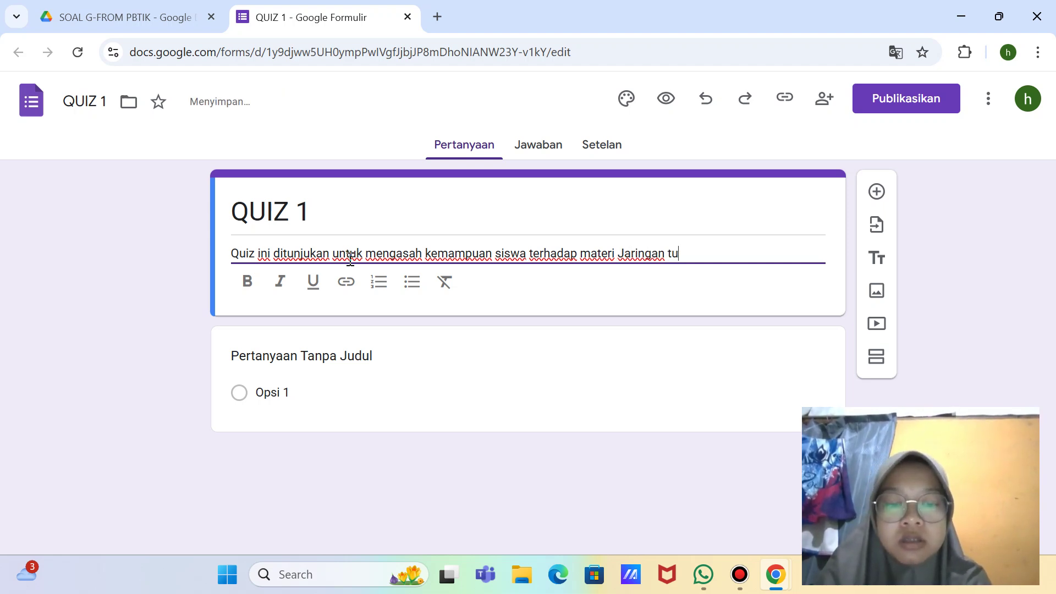
{"action": "key", "text": "BackSpace"}
{"action": "key", "text": "BackSpace"}
{"action": "key", "text": "BackSpace"}
{"action": "type", "text": "T"}
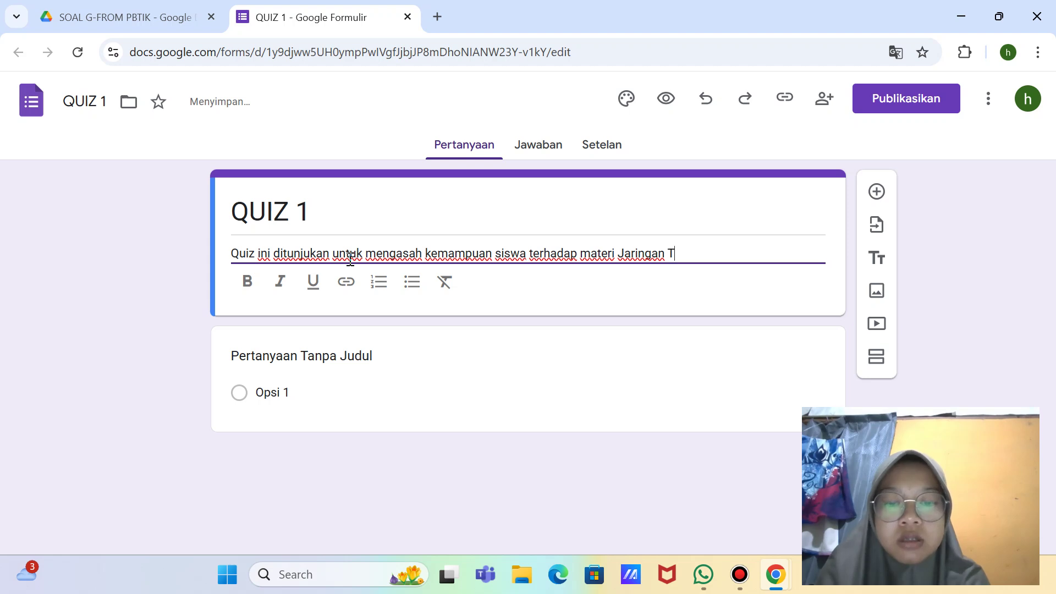
{"action": "type", "text": "umbuhan "}
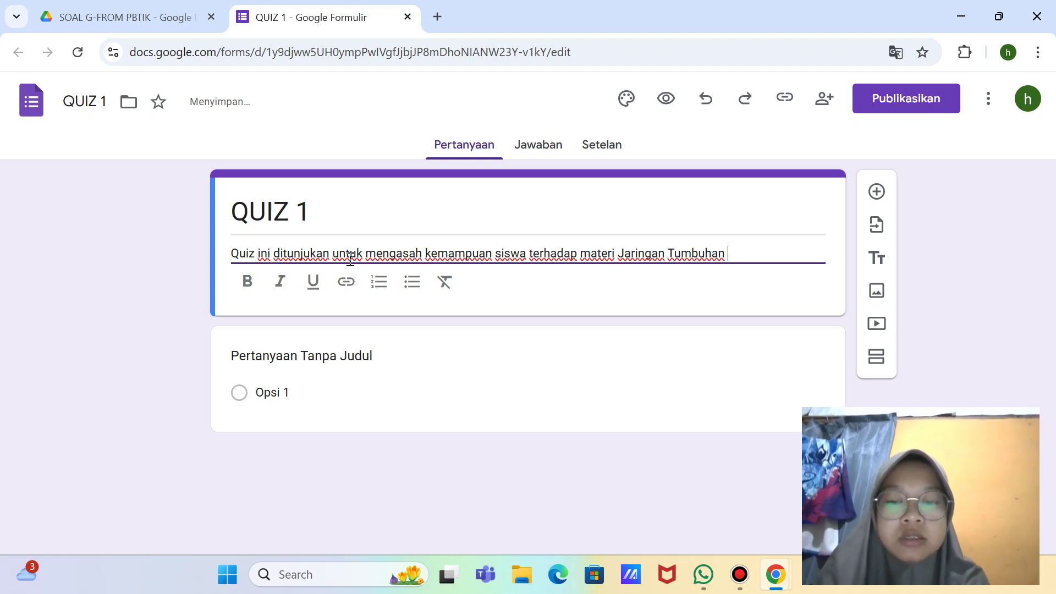
{"action": "type", "text": "dan Jari"}
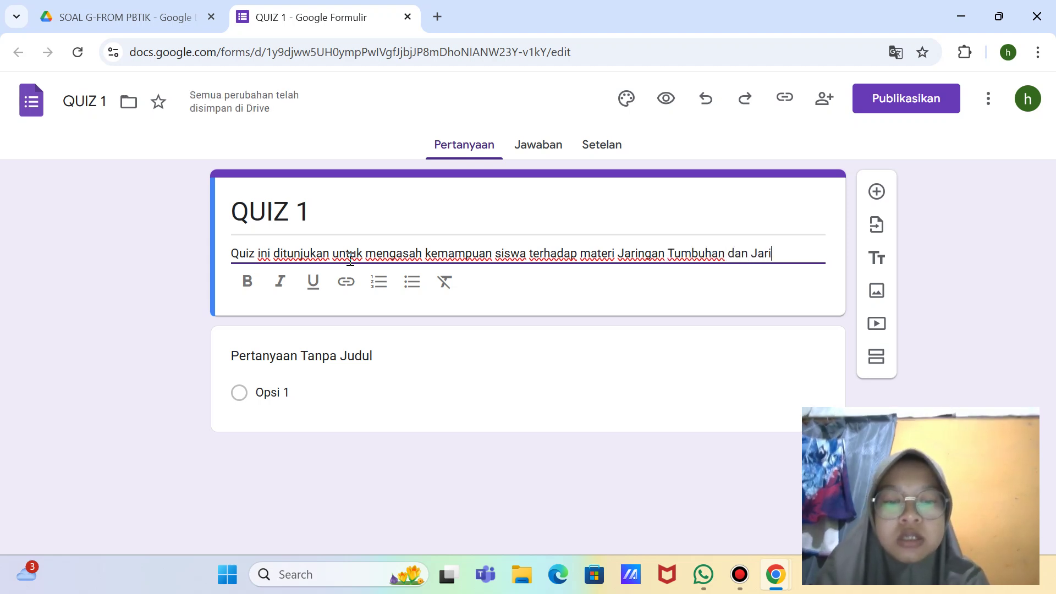
{"action": "type", "text": "ngan Hewan."}
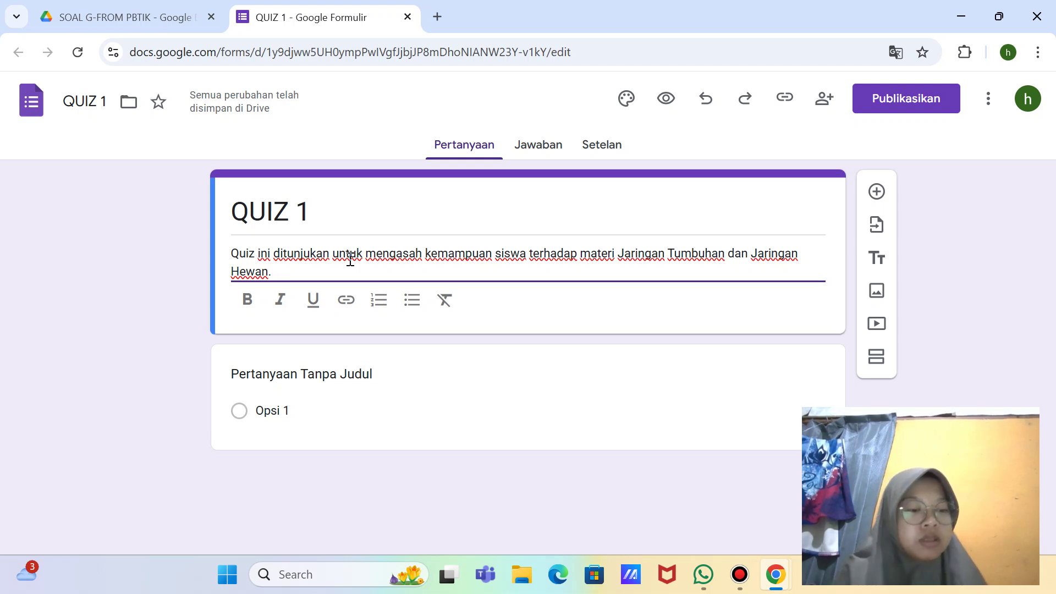
{"action": "key", "text": "Return"}
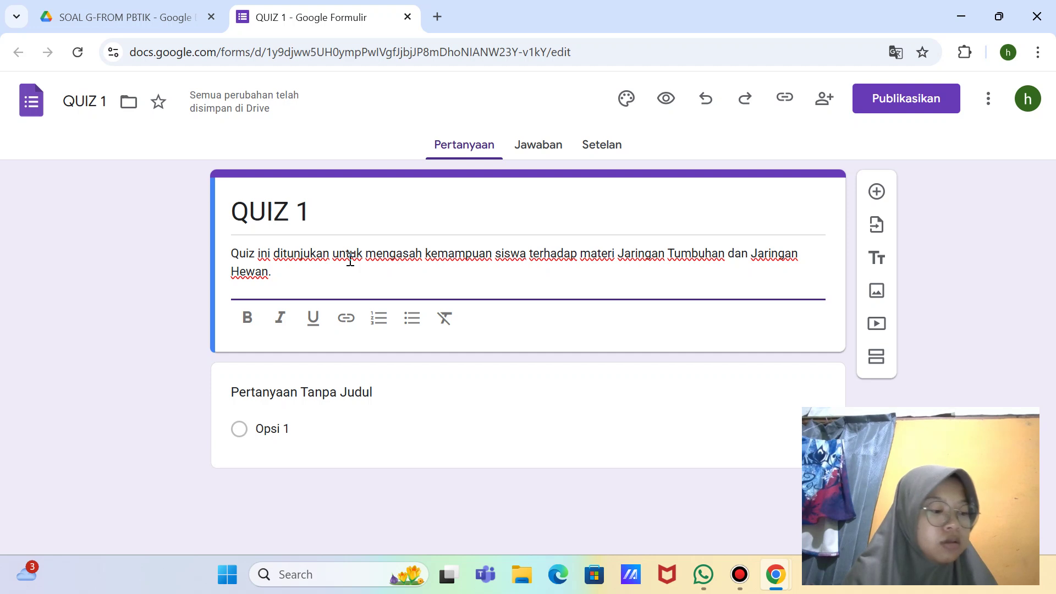
Step: In the WhatsApp self-chat, select the full 'Berikut ada 15 soal yang harus dijawab' rules message
{"action": "left_click", "coordinate": [714, 576]}
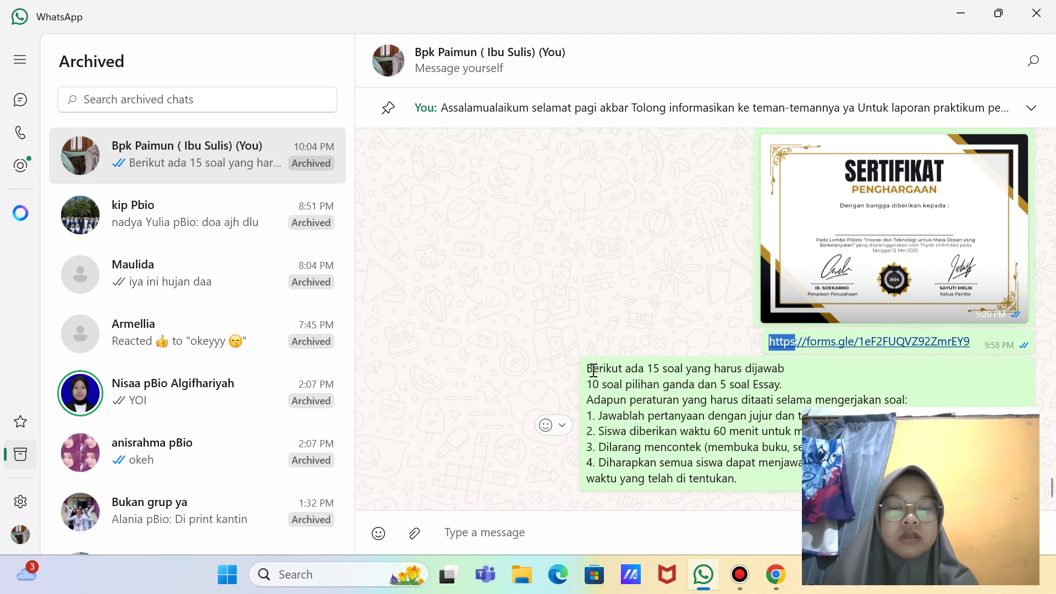
{"action": "left_click_drag", "start_coordinate": [594, 370], "coordinate": [607, 385]}
{"action": "left_click", "coordinate": [595, 370]}
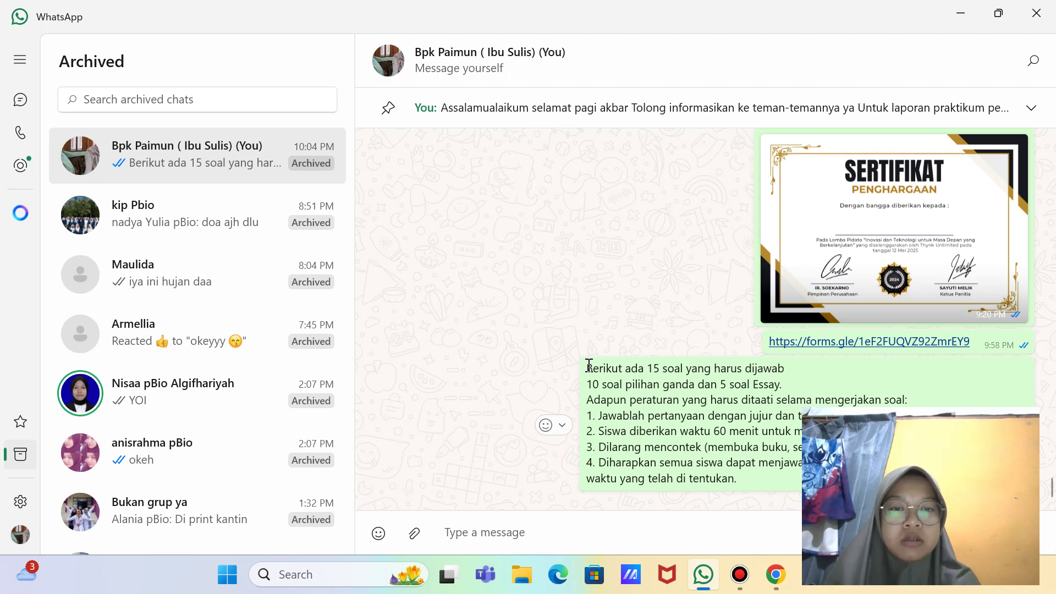
{"action": "left_click_drag", "start_coordinate": [587, 365], "coordinate": [770, 485]}
{"action": "key", "text": "ctrl+c"}
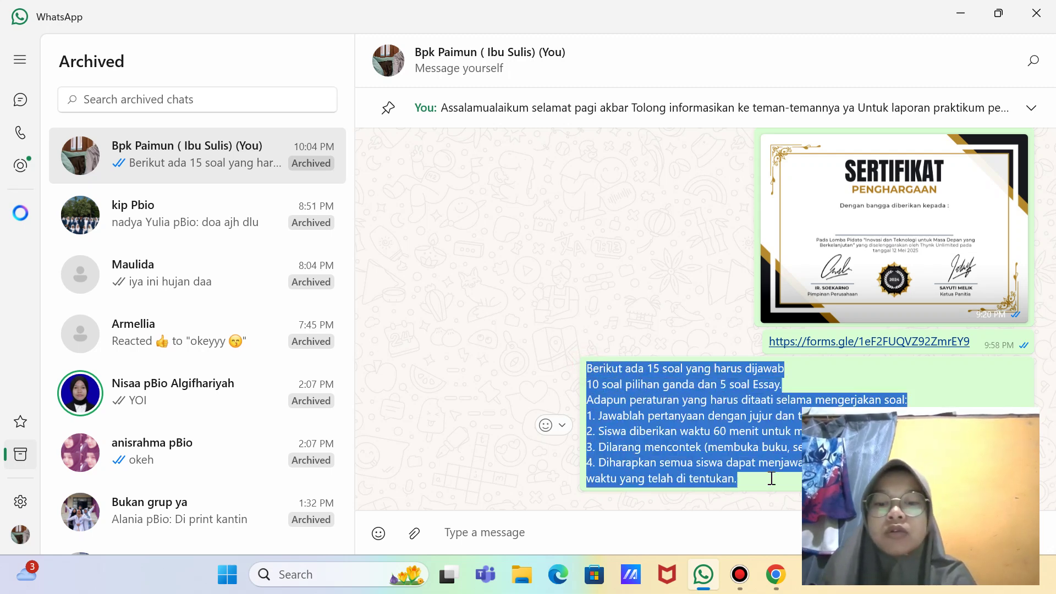
Step: Paste the quiz rules into the QUIZ 1 description and add a colon after 'dijawab'
{"action": "mouse_move", "coordinate": [776, 574]}
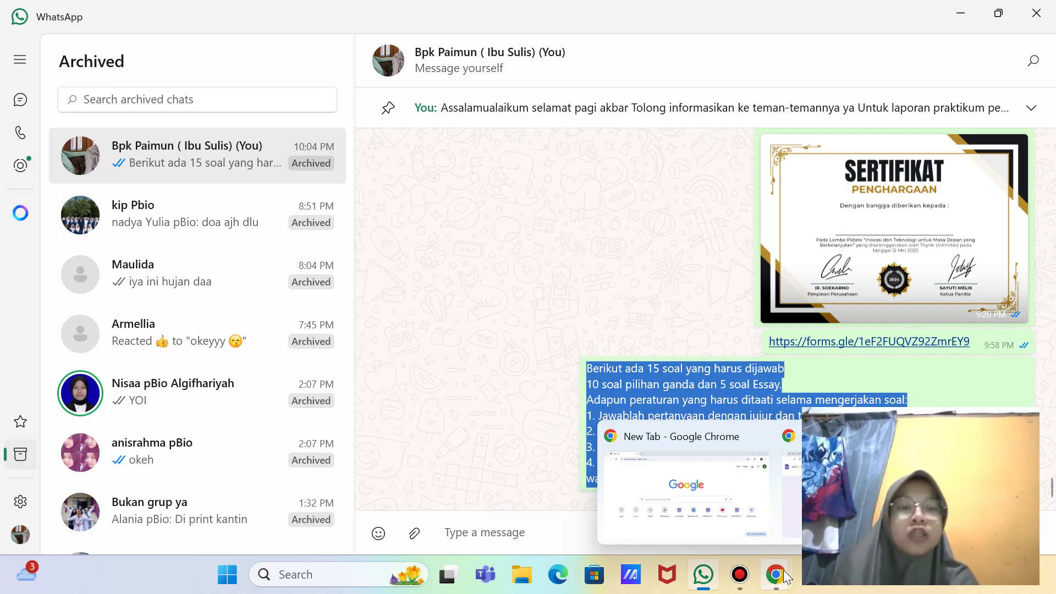
{"action": "left_click", "coordinate": [858, 484]}
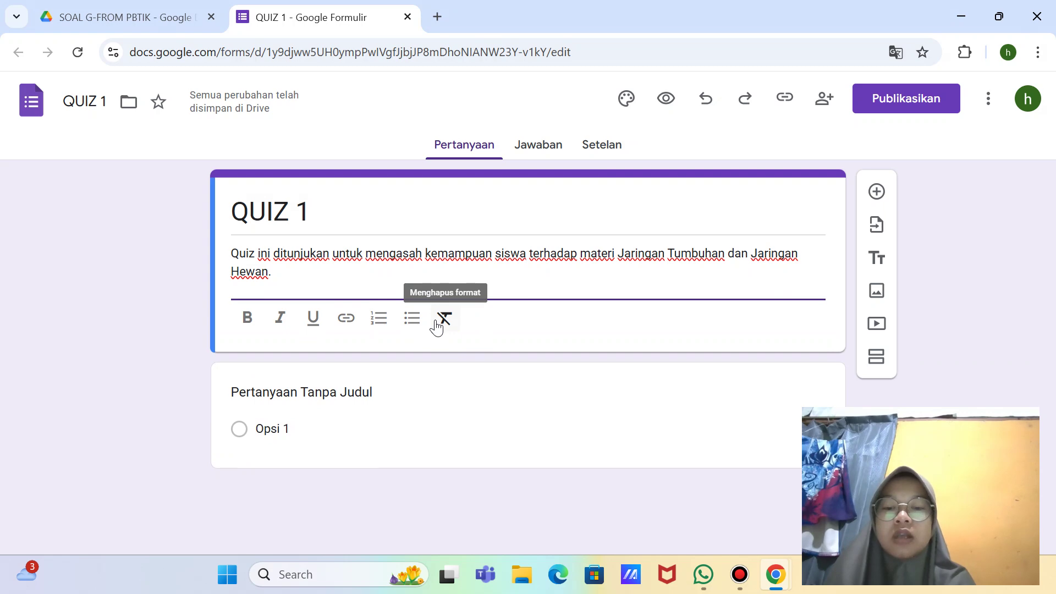
{"action": "key", "text": "ctrl+v"}
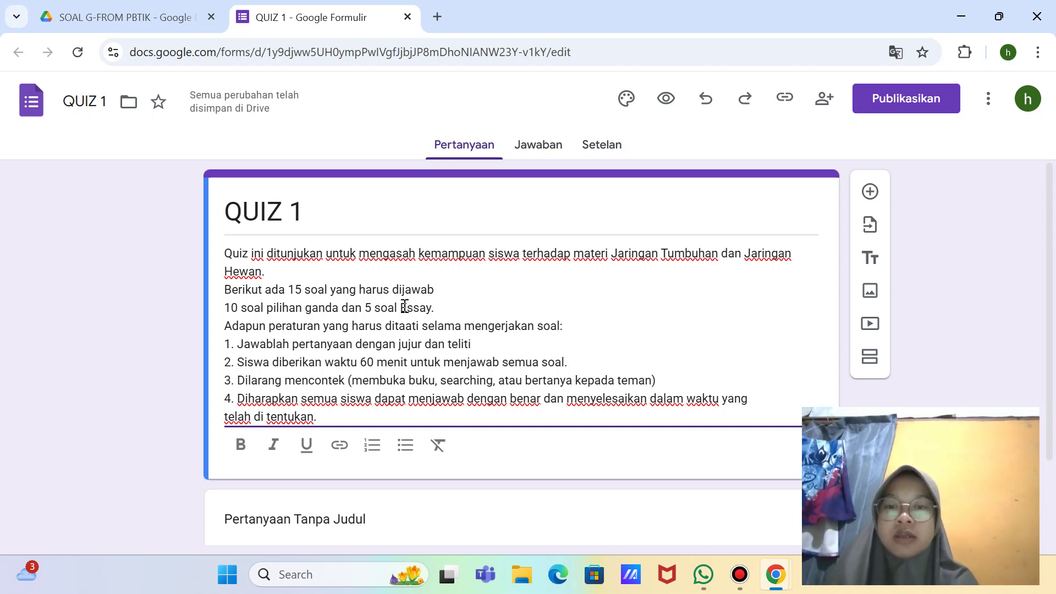
{"action": "scroll", "coordinate": [405, 306], "scroll_direction": "down", "scroll_amount": 1}
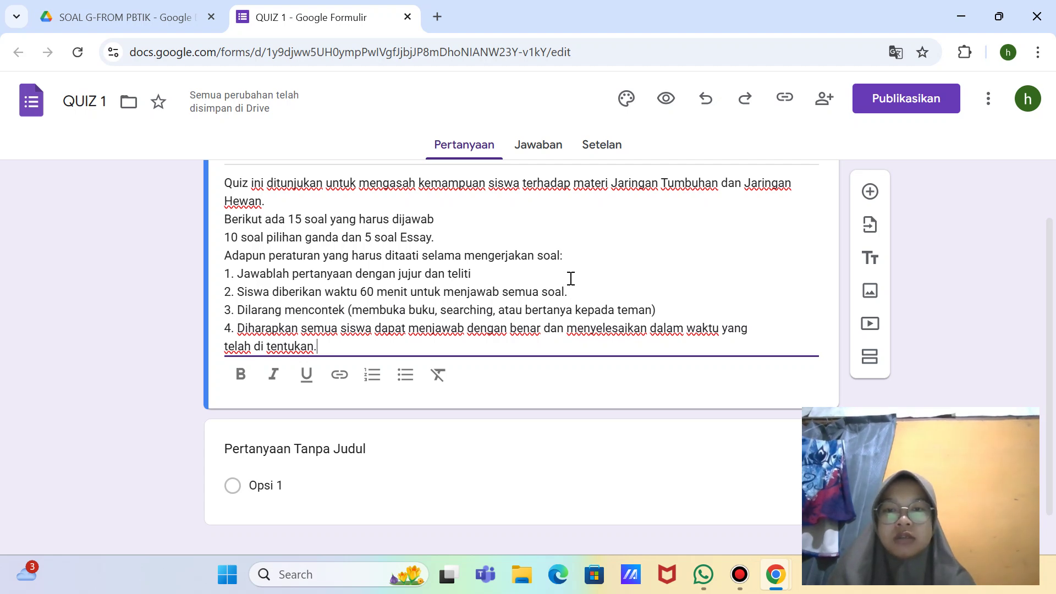
{"action": "left_click", "coordinate": [449, 221]}
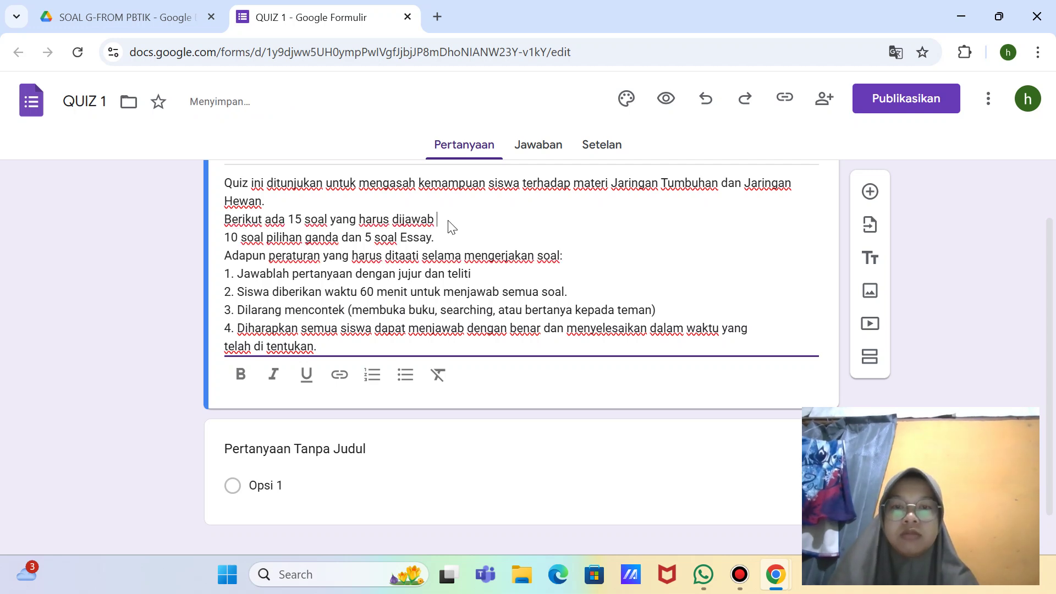
{"action": "type", "text": ":"}
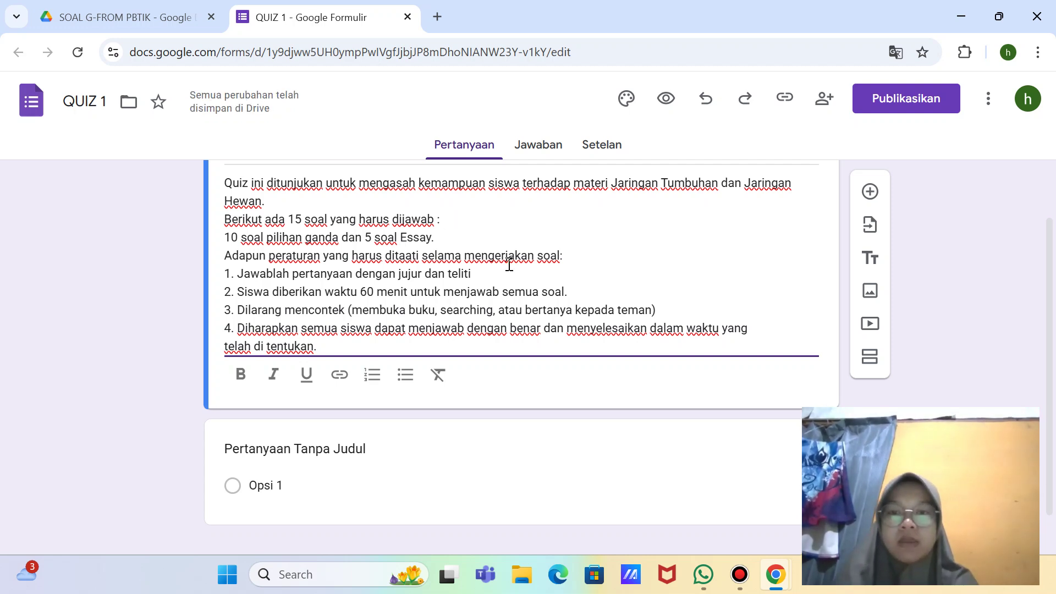
{"action": "scroll", "coordinate": [507, 259], "scroll_direction": "up", "scroll_amount": 1}
{"action": "scroll", "coordinate": [506, 259], "scroll_direction": "down", "scroll_amount": 2}
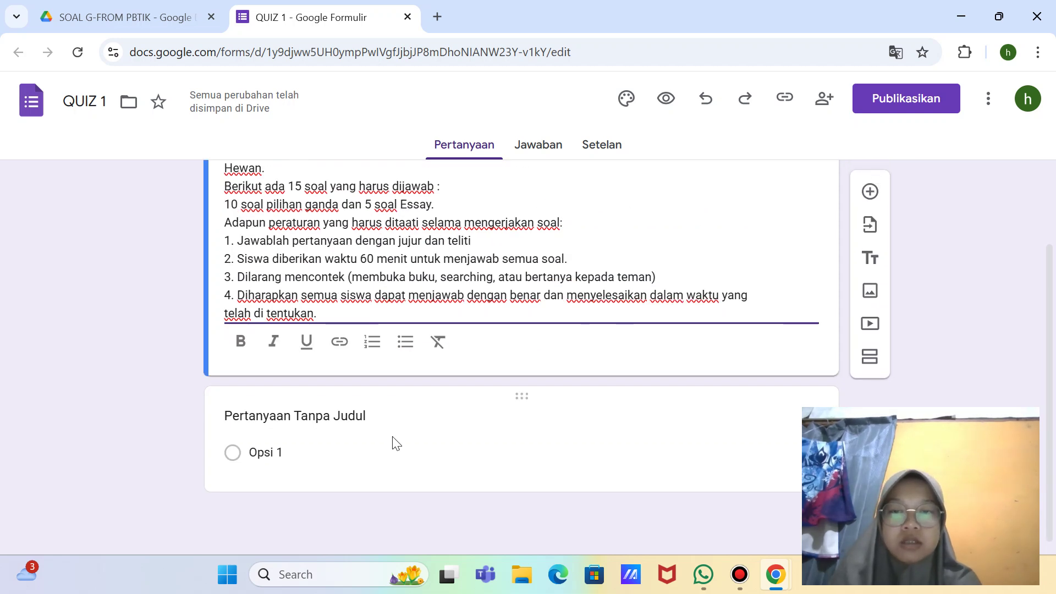
Step: Rename the first question to 'NAMA LENGKAP' and make it required
{"action": "left_click", "coordinate": [393, 419]}
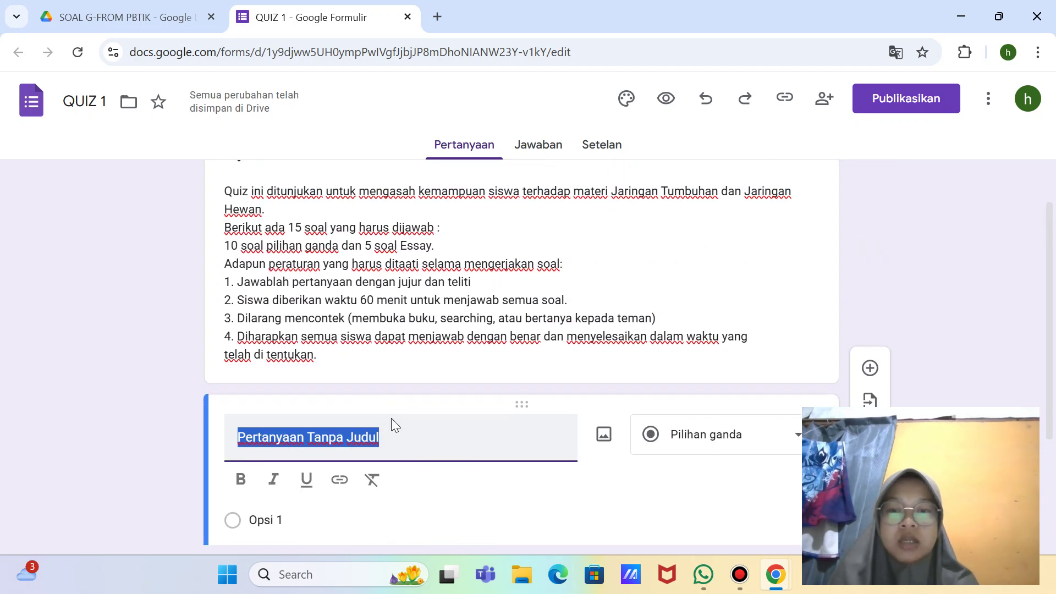
{"action": "key", "text": "BackSpace"}
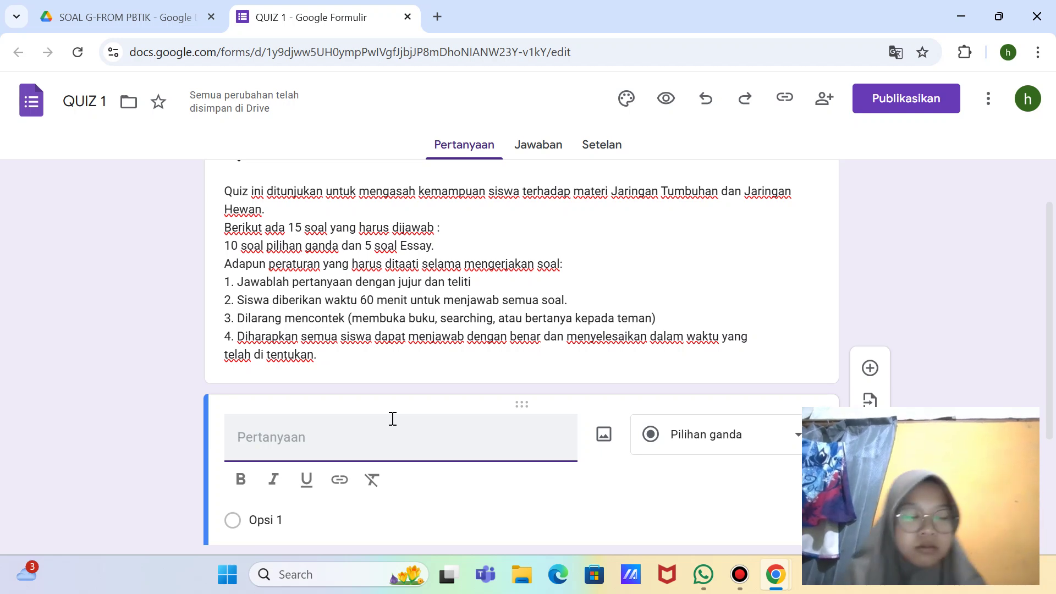
{"action": "type", "text": "N"}
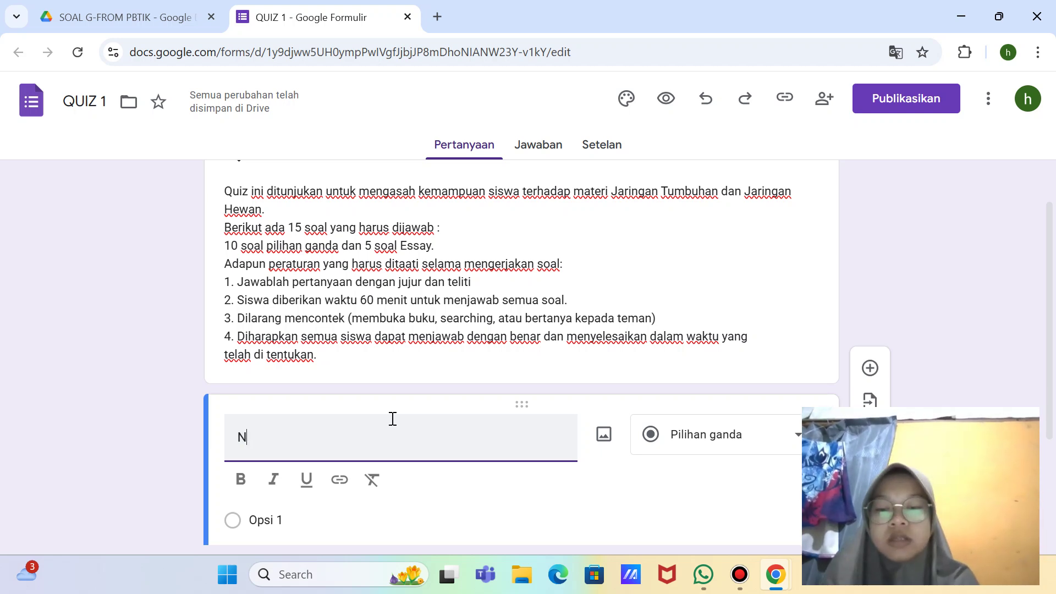
{"action": "type", "text": "AMA L"}
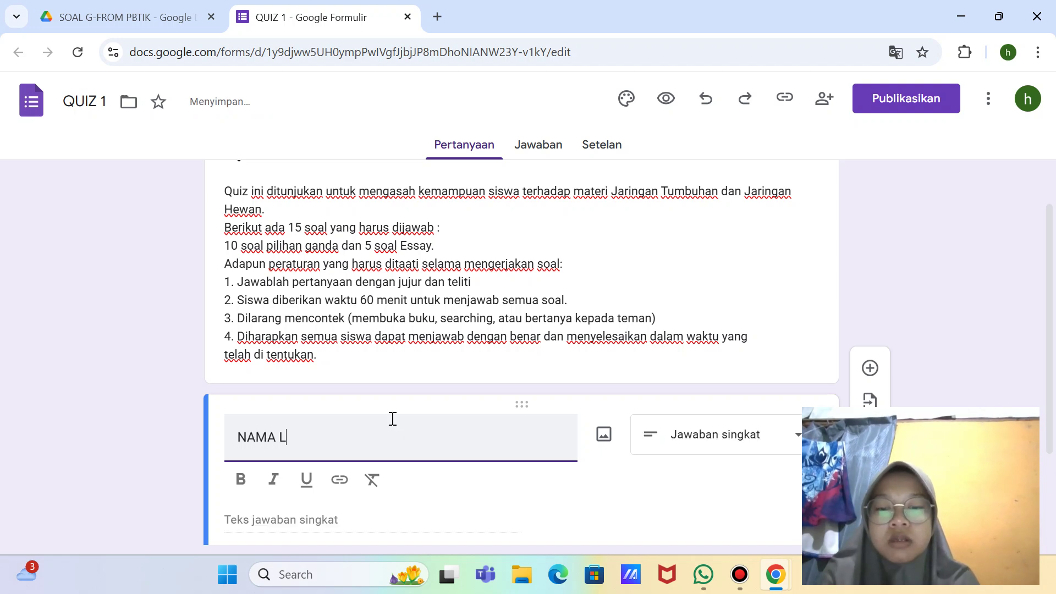
{"action": "type", "text": "ENGKAP"}
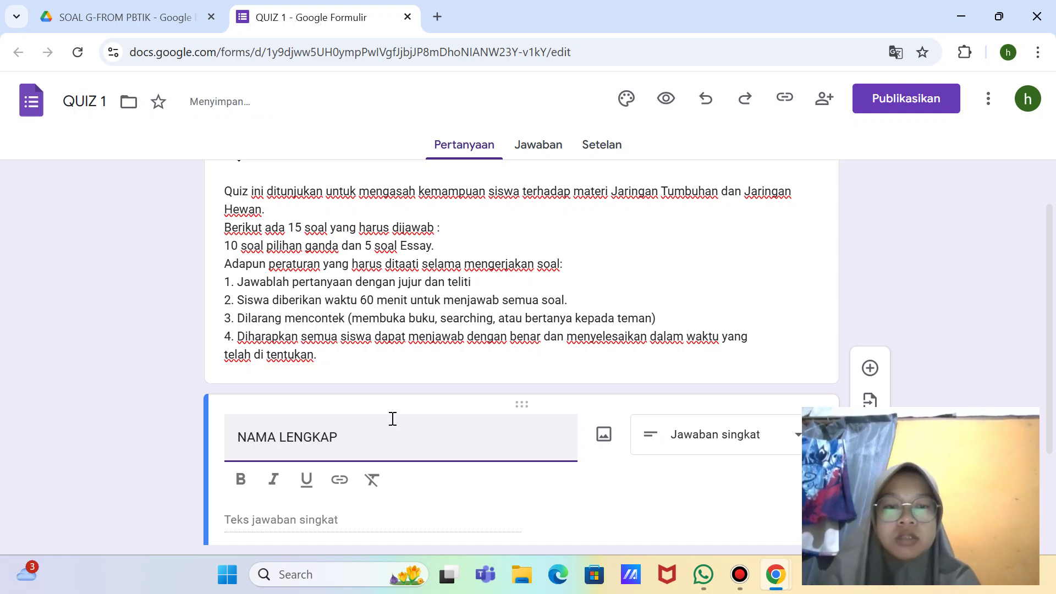
{"action": "scroll", "coordinate": [396, 422], "scroll_direction": "down", "scroll_amount": 3}
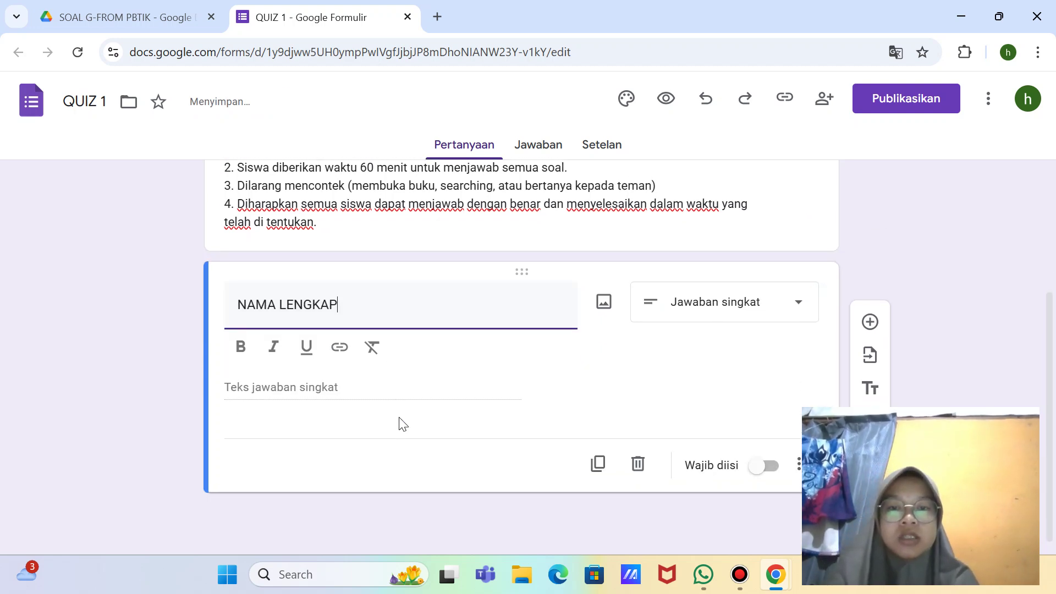
{"action": "left_click", "coordinate": [768, 467]}
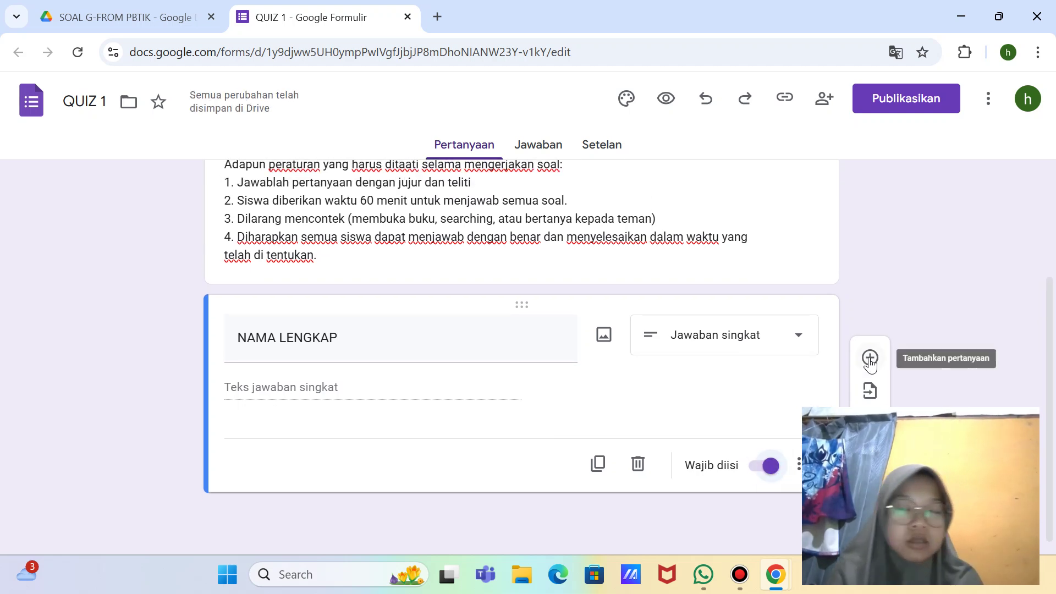
Step: Add a required short-answer question titled 'NPM' below NAMA LENGKAP
{"action": "left_click", "coordinate": [870, 358]}
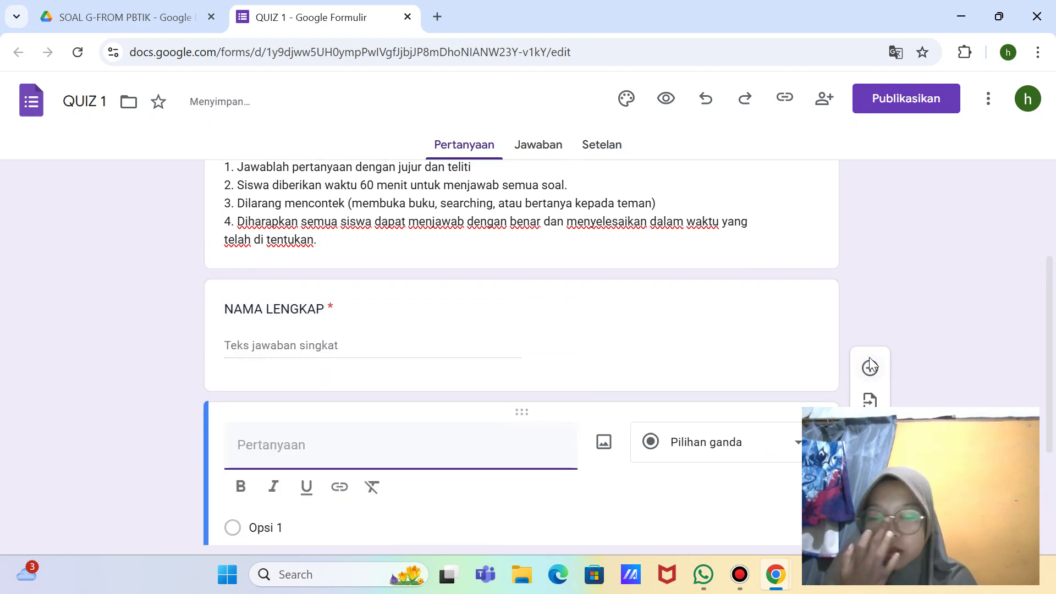
{"action": "type", "text": "NPM"}
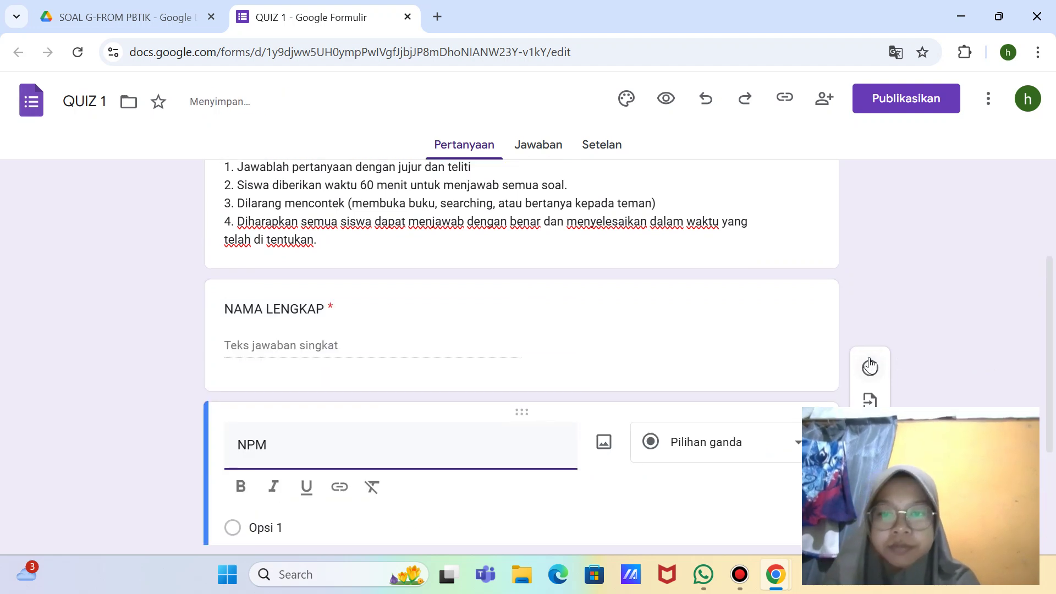
{"action": "scroll", "coordinate": [869, 364], "scroll_direction": "down", "scroll_amount": 2}
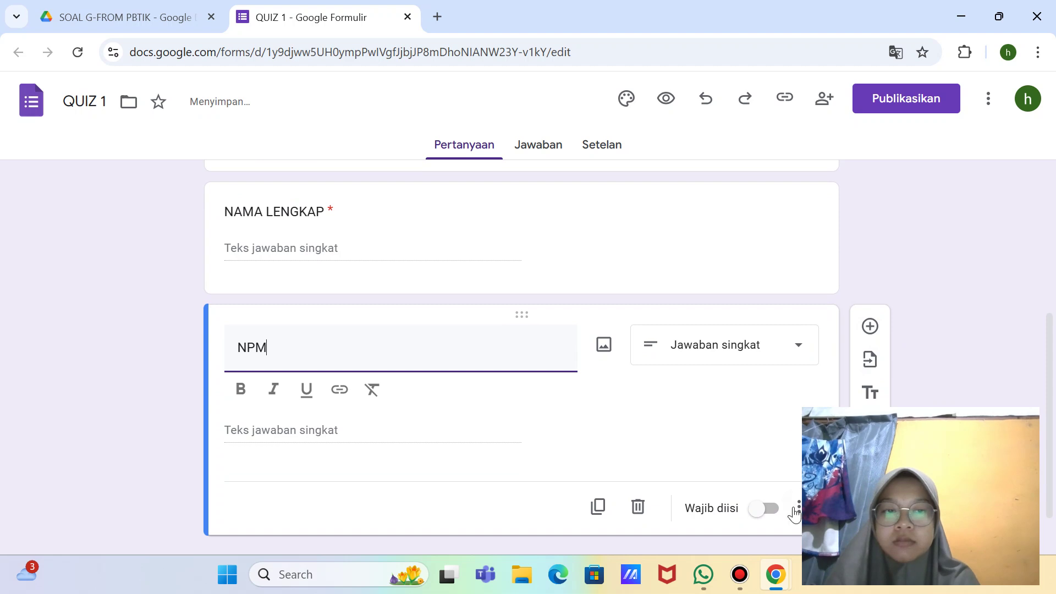
{"action": "left_click", "coordinate": [770, 507]}
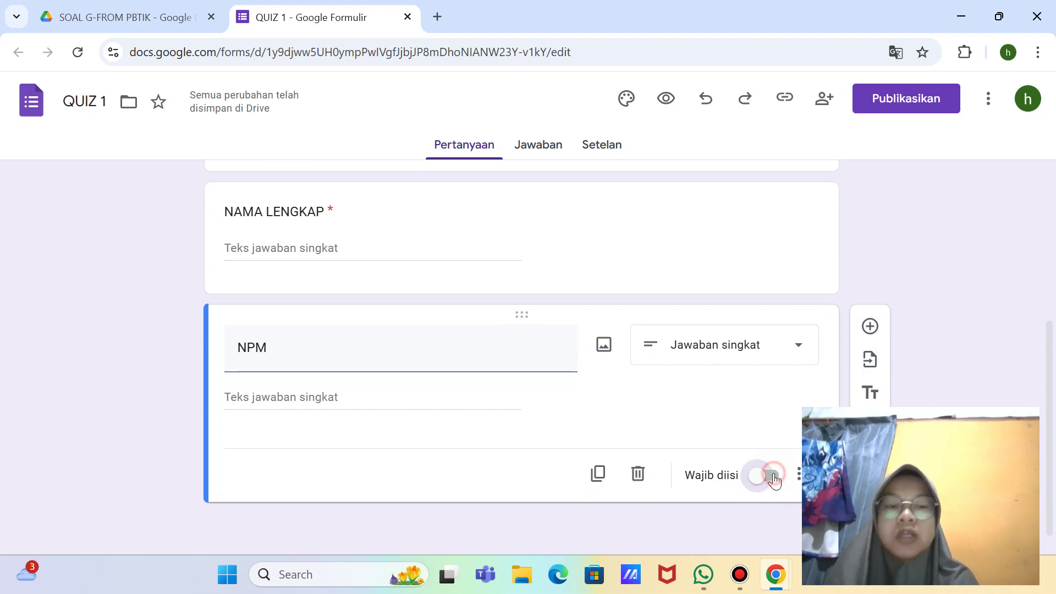
{"action": "left_click", "coordinate": [771, 476]}
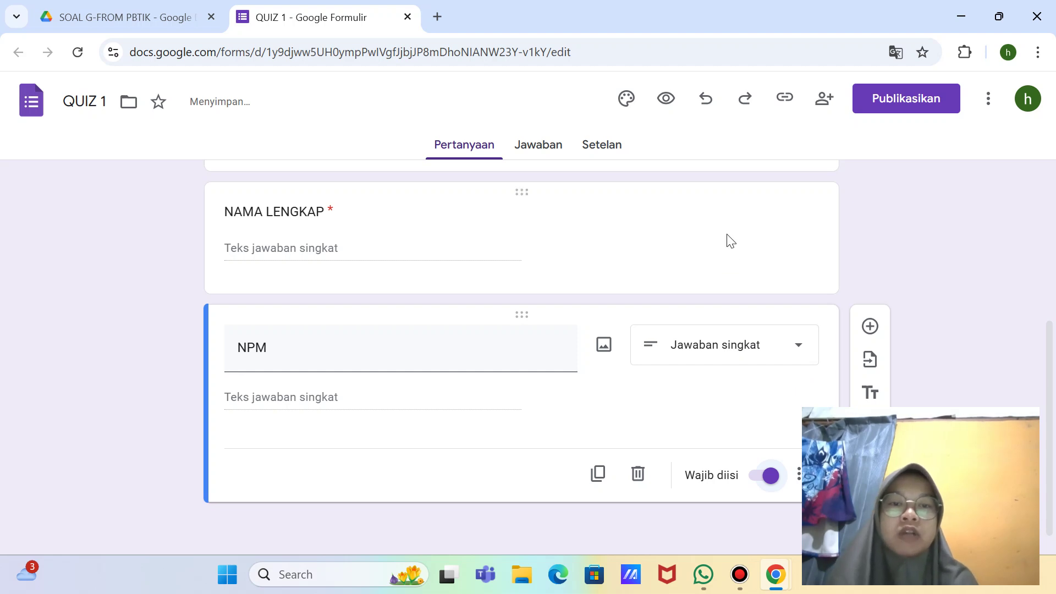
{"action": "scroll", "coordinate": [730, 241], "scroll_direction": "up", "scroll_amount": 1}
{"action": "scroll", "coordinate": [731, 241], "scroll_direction": "up", "scroll_amount": 3}
{"action": "scroll", "coordinate": [727, 234], "scroll_direction": "down", "scroll_amount": 3}
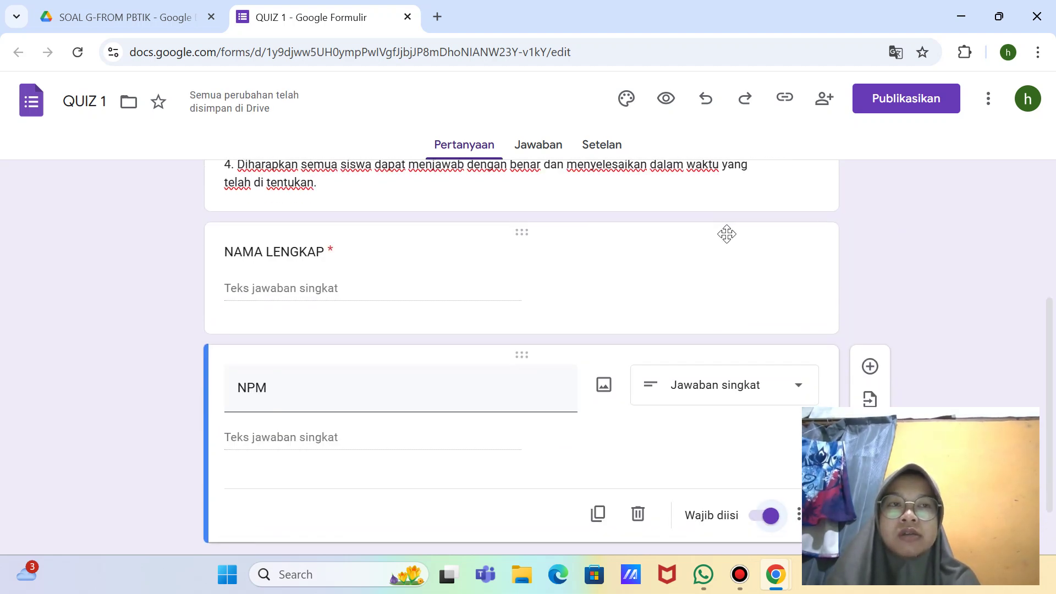
{"action": "scroll", "coordinate": [678, 285], "scroll_direction": "down", "scroll_amount": 2}
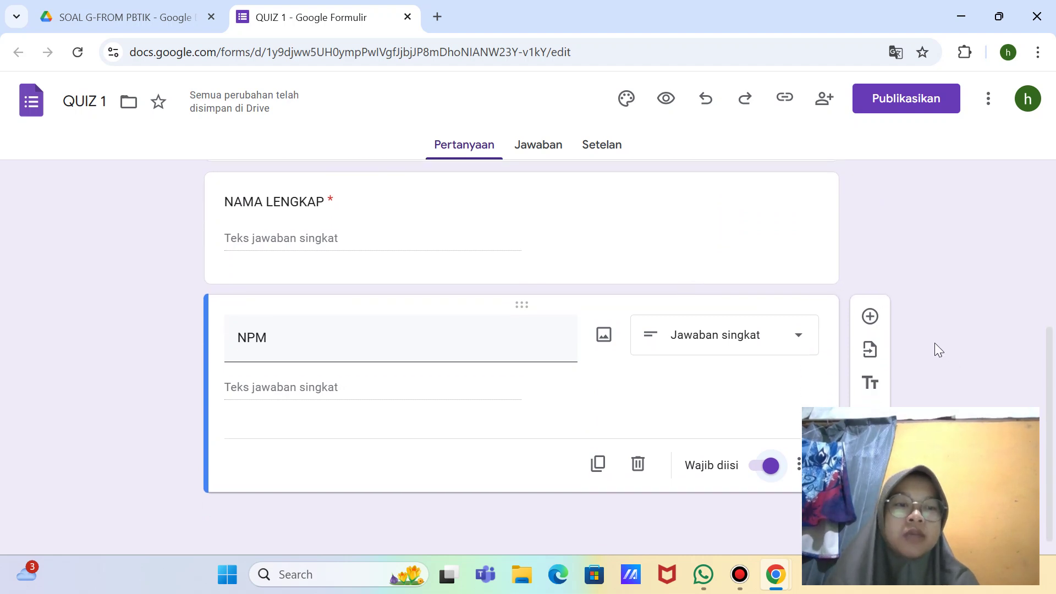
Step: Add a KELAS multiple-choice question below NPM with answer options A and B
{"action": "left_click", "coordinate": [870, 317]}
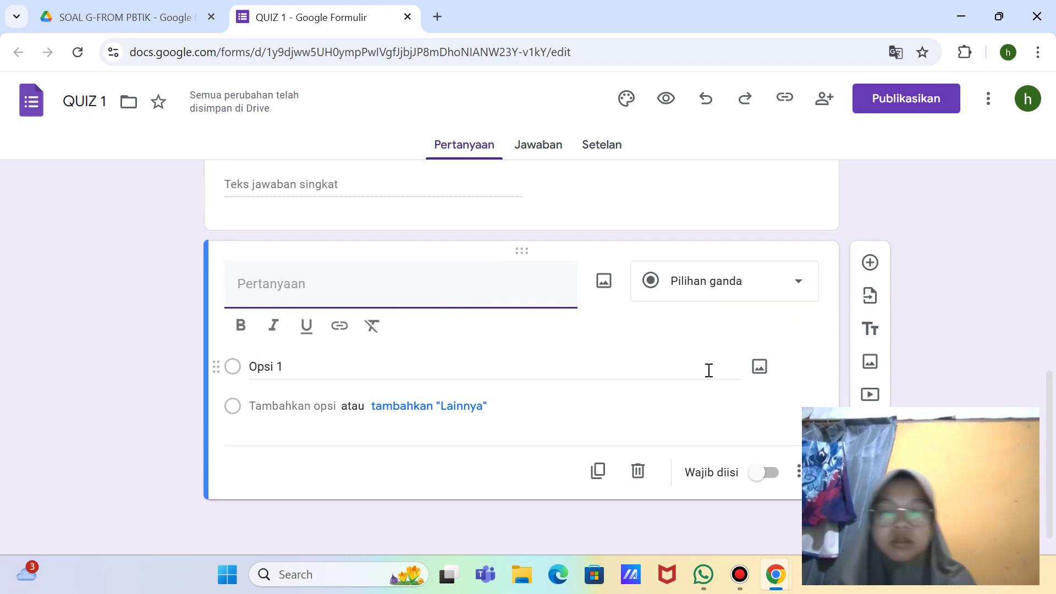
{"action": "type", "text": "KELA"}
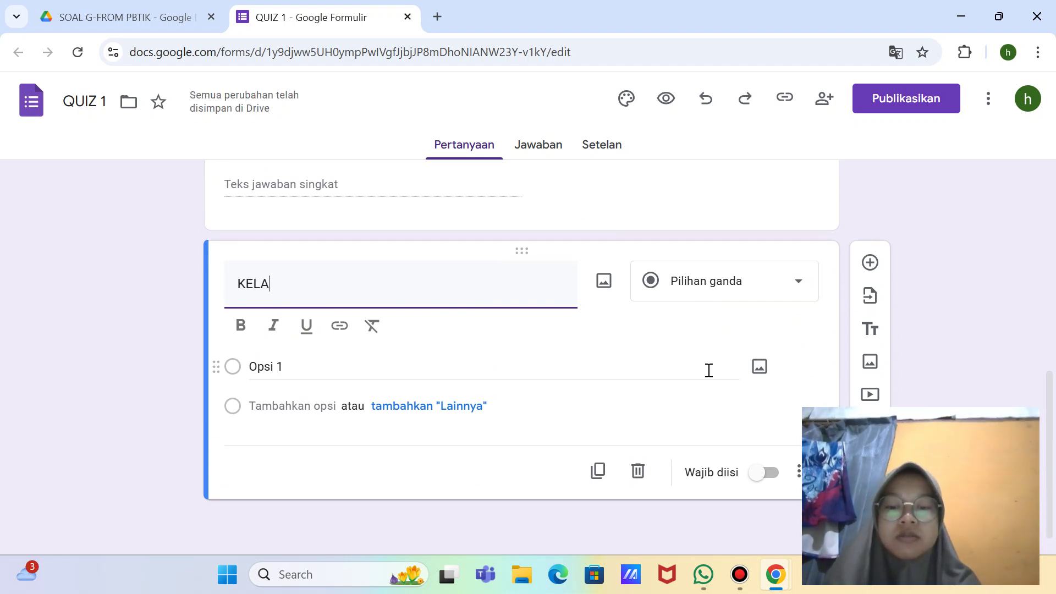
{"action": "type", "text": "S"}
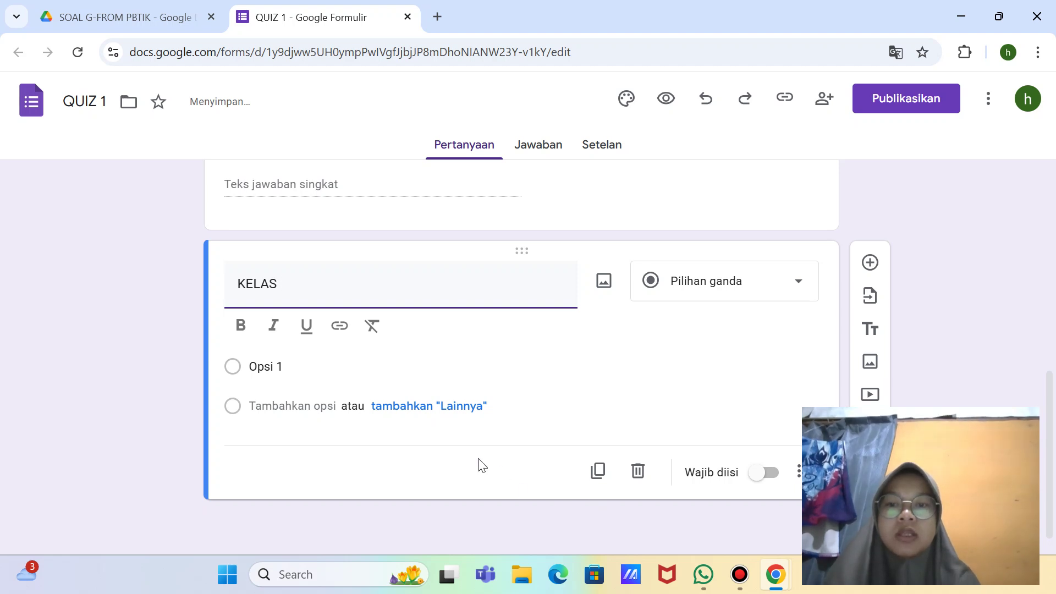
{"action": "left_click", "coordinate": [287, 366]}
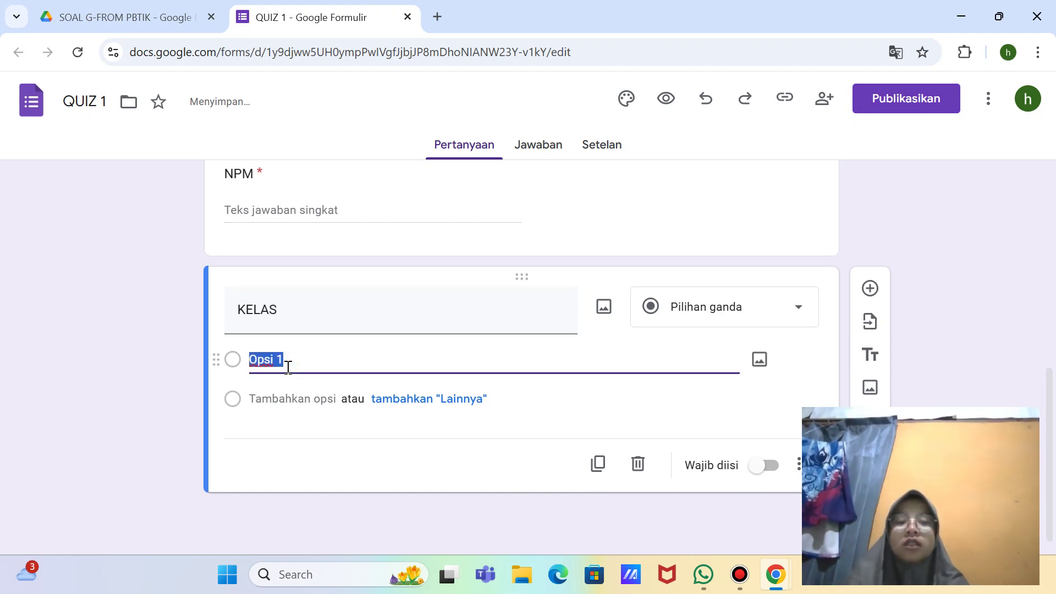
{"action": "key", "text": "BackSpace"}
{"action": "type", "text": "A"}
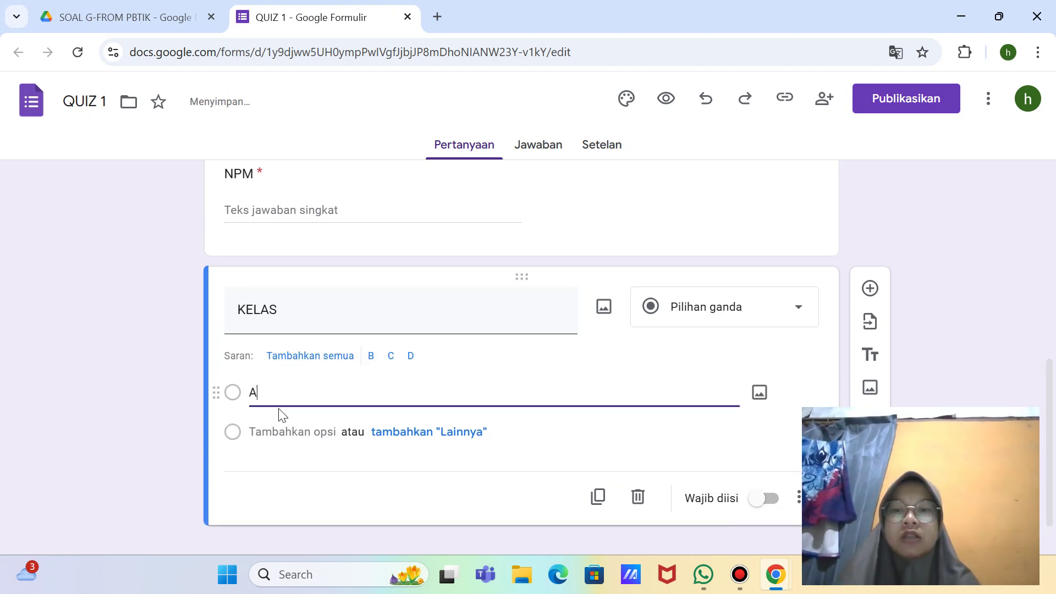
{"action": "key", "text": "Return"}
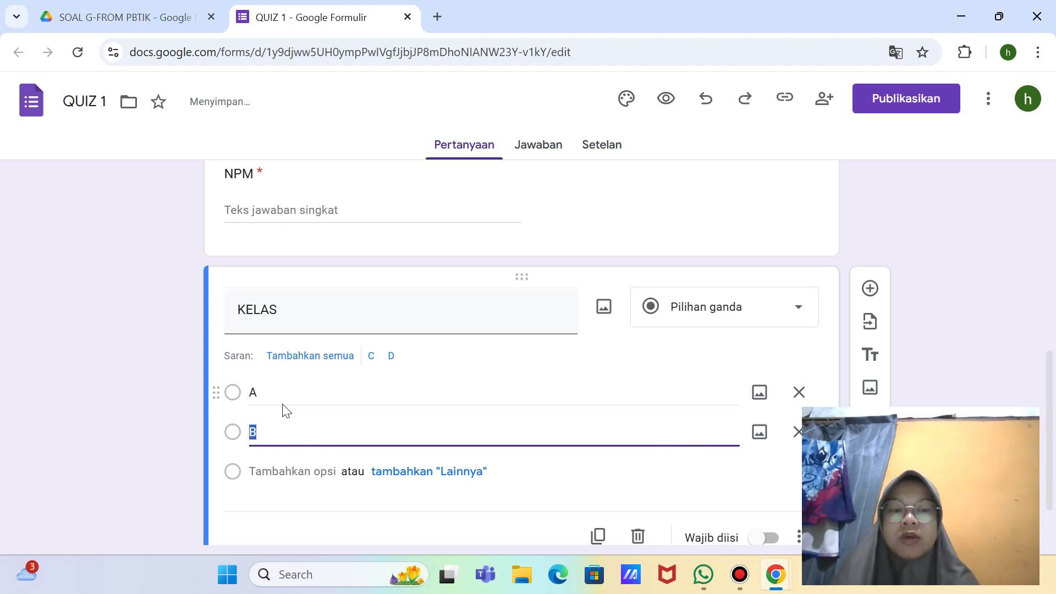
{"action": "left_click", "coordinate": [283, 416]}
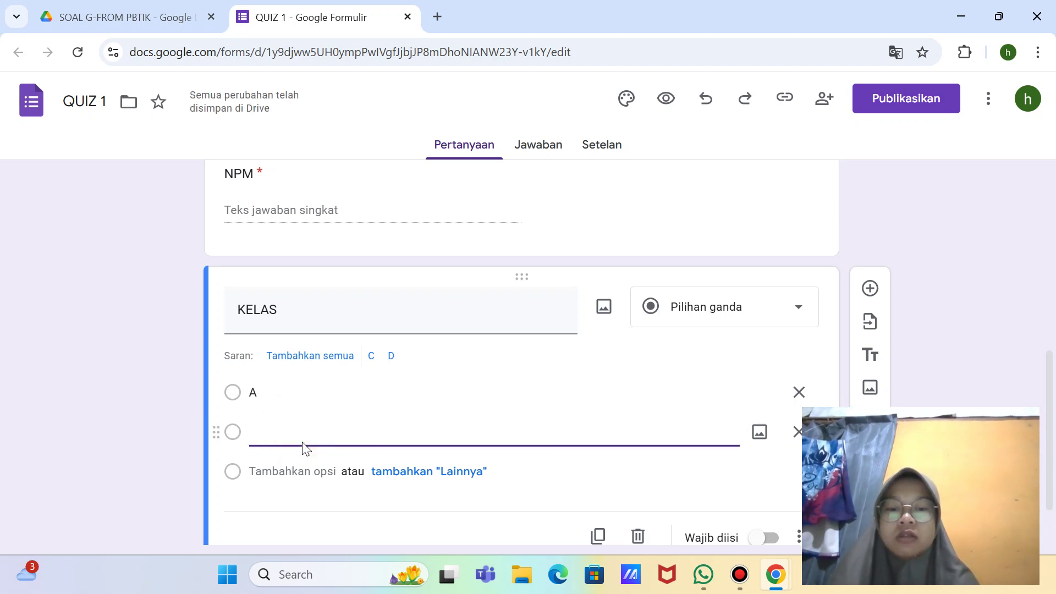
{"action": "type", "text": "B"}
Step: Turn on Wajib diisi so the KELAS question is required
{"action": "scroll", "coordinate": [304, 447], "scroll_direction": "down", "scroll_amount": 2}
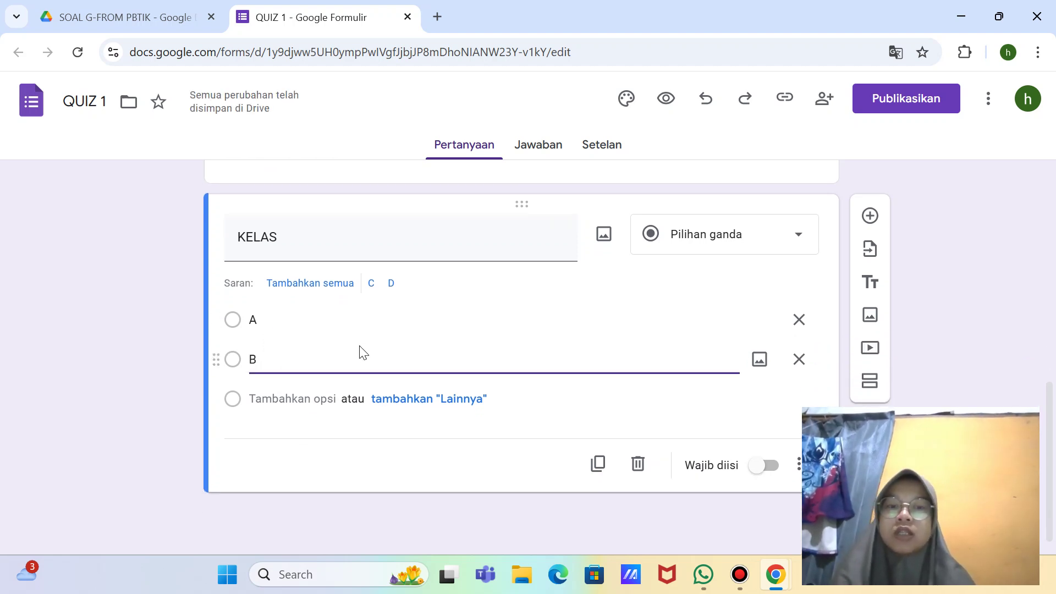
{"action": "left_click", "coordinate": [772, 465]}
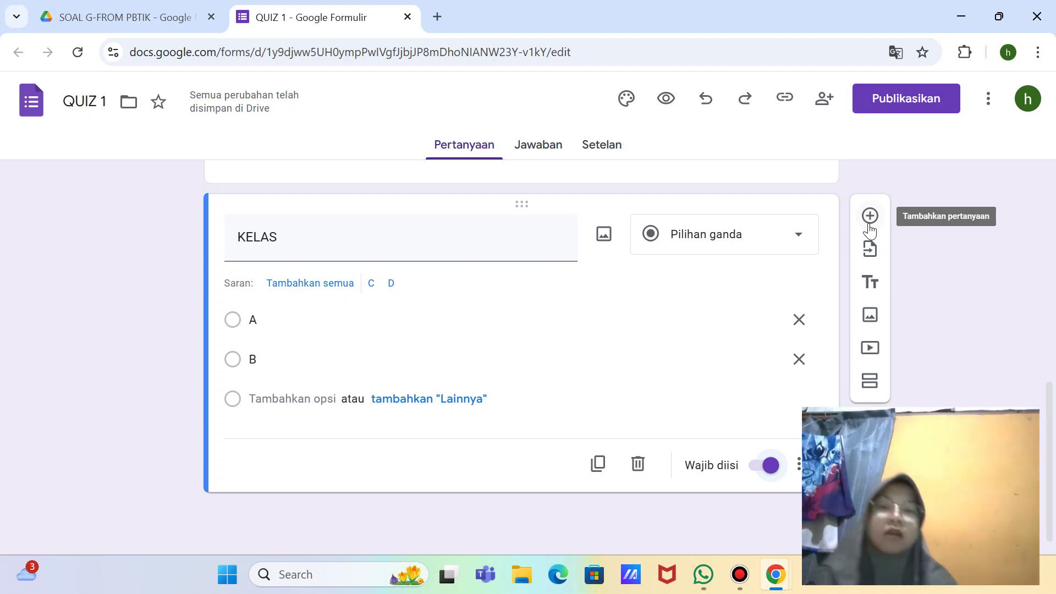
{"action": "scroll", "coordinate": [869, 224], "scroll_direction": "up", "scroll_amount": 3}
{"action": "scroll", "coordinate": [869, 224], "scroll_direction": "up", "scroll_amount": 3}
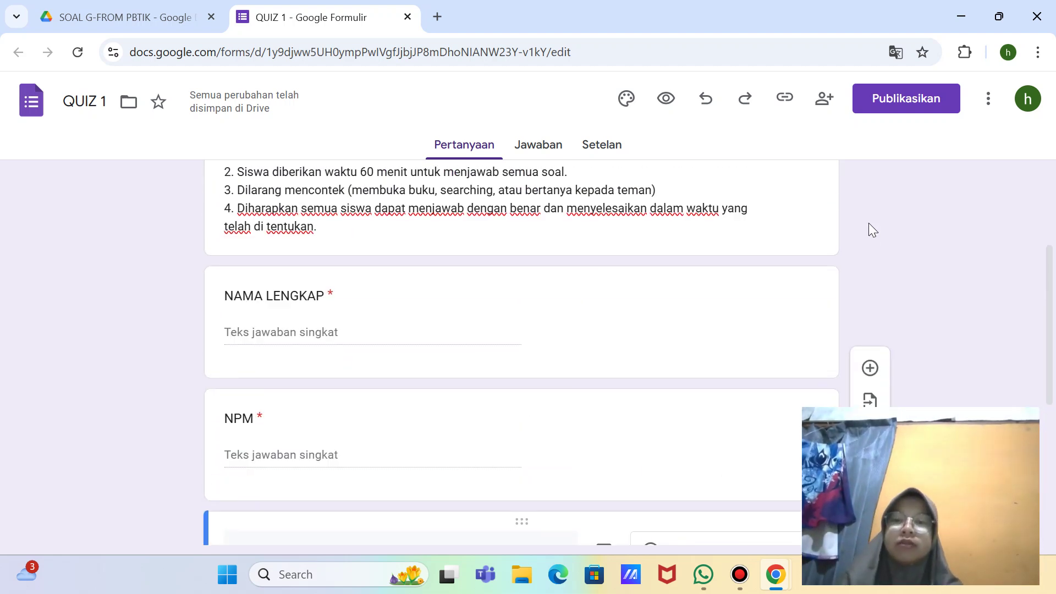
{"action": "scroll", "coordinate": [869, 224], "scroll_direction": "down", "scroll_amount": 6}
{"action": "scroll", "coordinate": [869, 231], "scroll_direction": "up", "scroll_amount": 9}
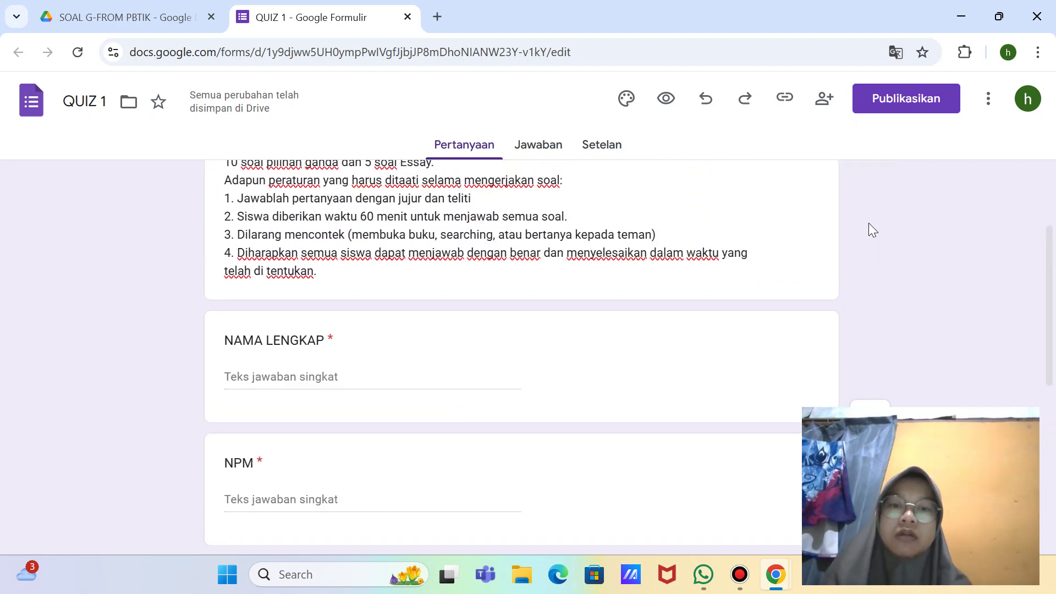
{"action": "scroll", "coordinate": [869, 231], "scroll_direction": "down", "scroll_amount": 8}
{"action": "scroll", "coordinate": [869, 229], "scroll_direction": "down", "scroll_amount": 1}
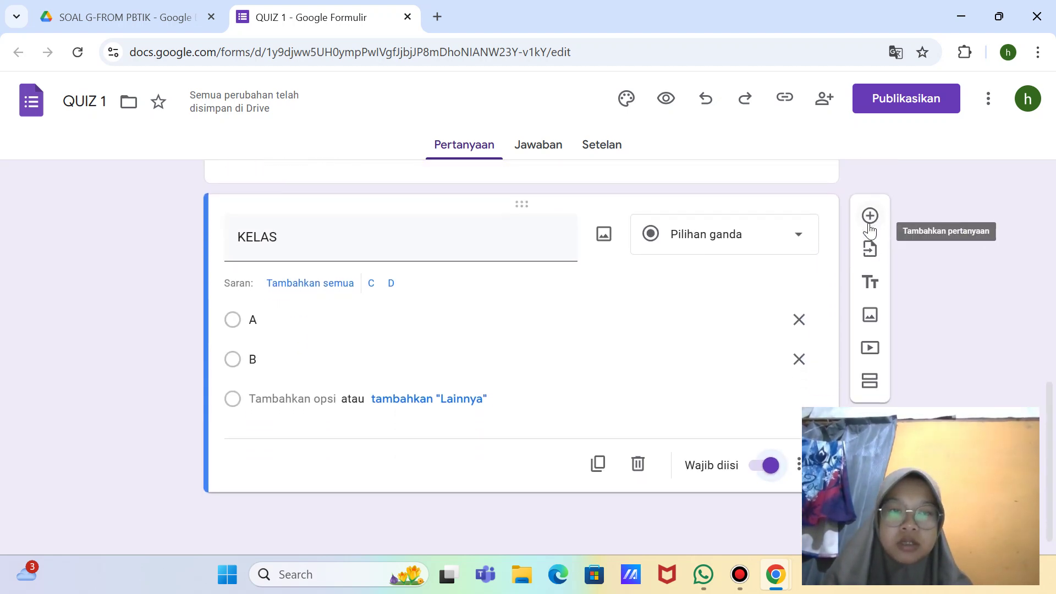
{"action": "scroll", "coordinate": [869, 229], "scroll_direction": "up", "scroll_amount": 2}
{"action": "scroll", "coordinate": [880, 329], "scroll_direction": "down", "scroll_amount": 2}
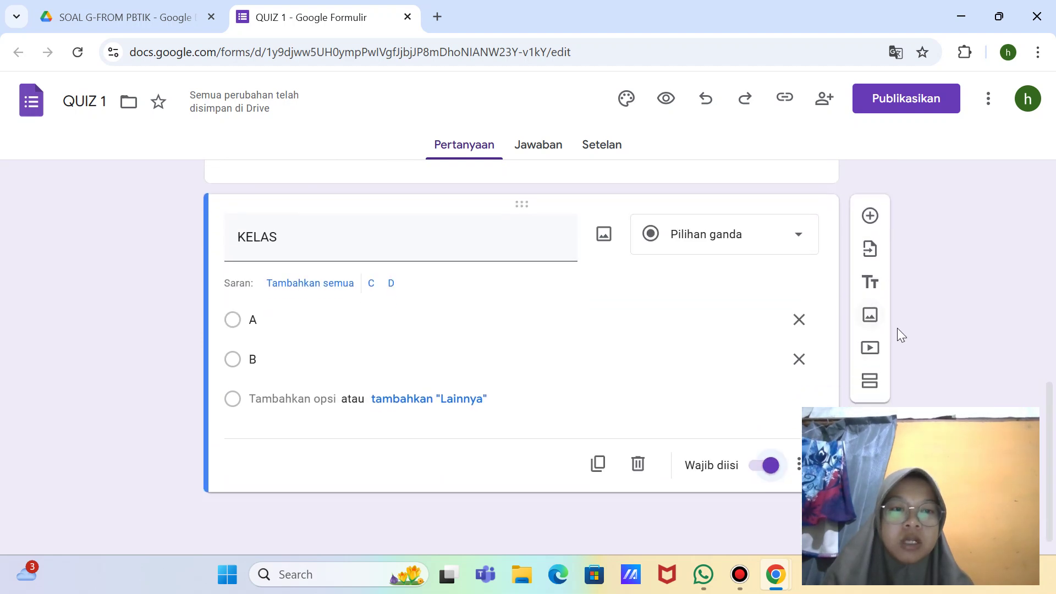
Step: Add a new section (Bagian 2) after the KELAS question
{"action": "left_click", "coordinate": [869, 384]}
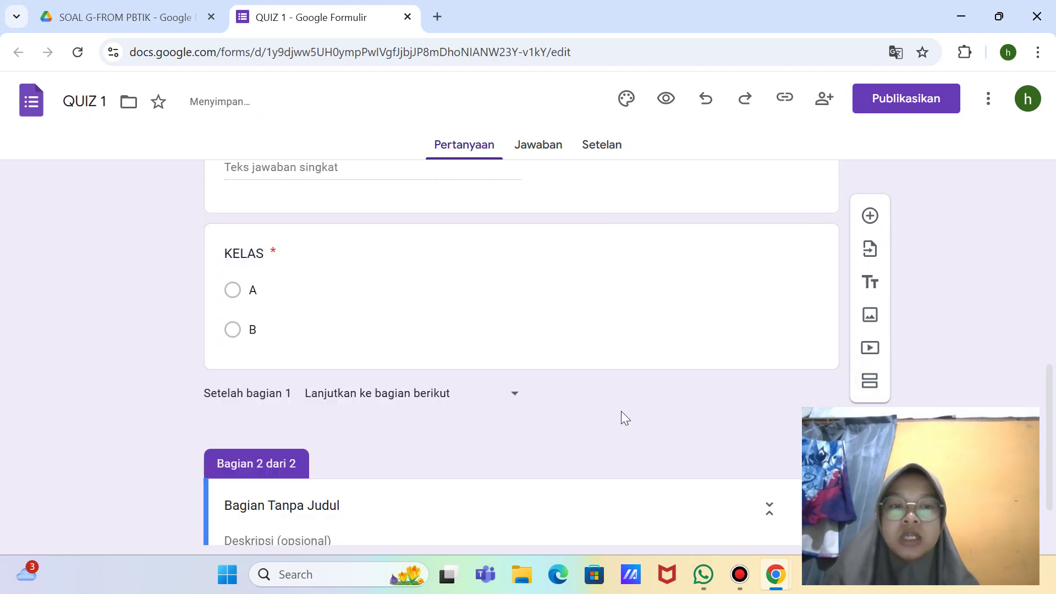
{"action": "scroll", "coordinate": [672, 337], "scroll_direction": "up", "scroll_amount": 8}
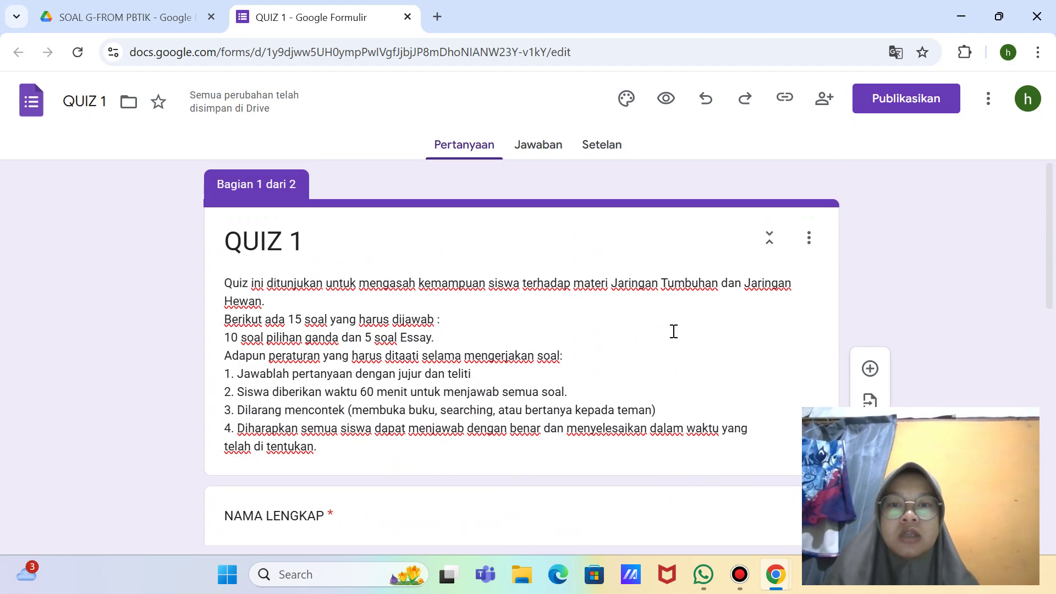
{"action": "scroll", "coordinate": [673, 331], "scroll_direction": "down", "scroll_amount": 1}
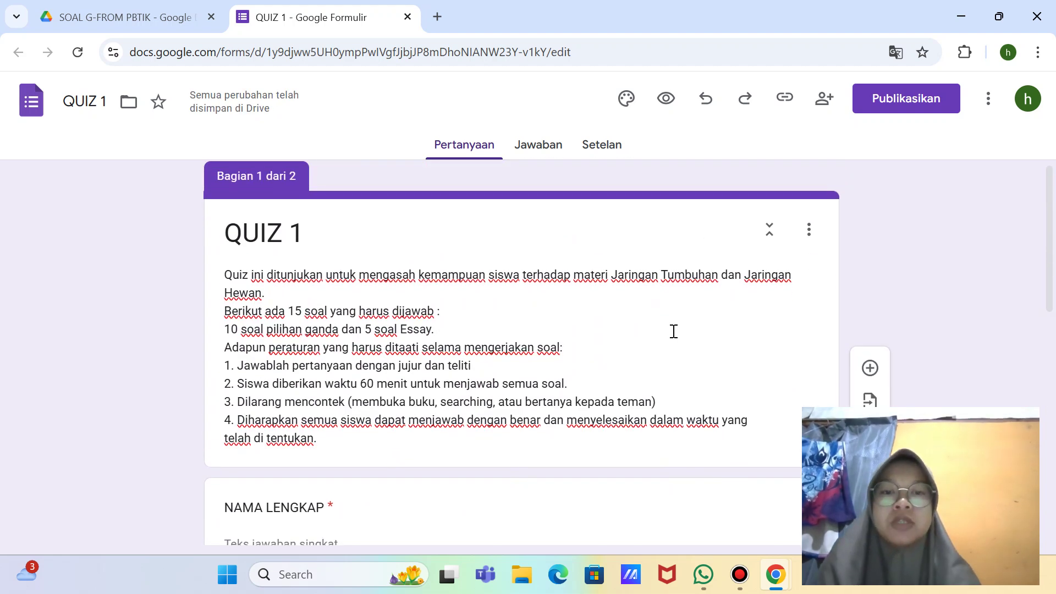
Step: Take a full-screen Snipping Tool screenshot of the form
{"action": "key", "text": "super+shift+s"}
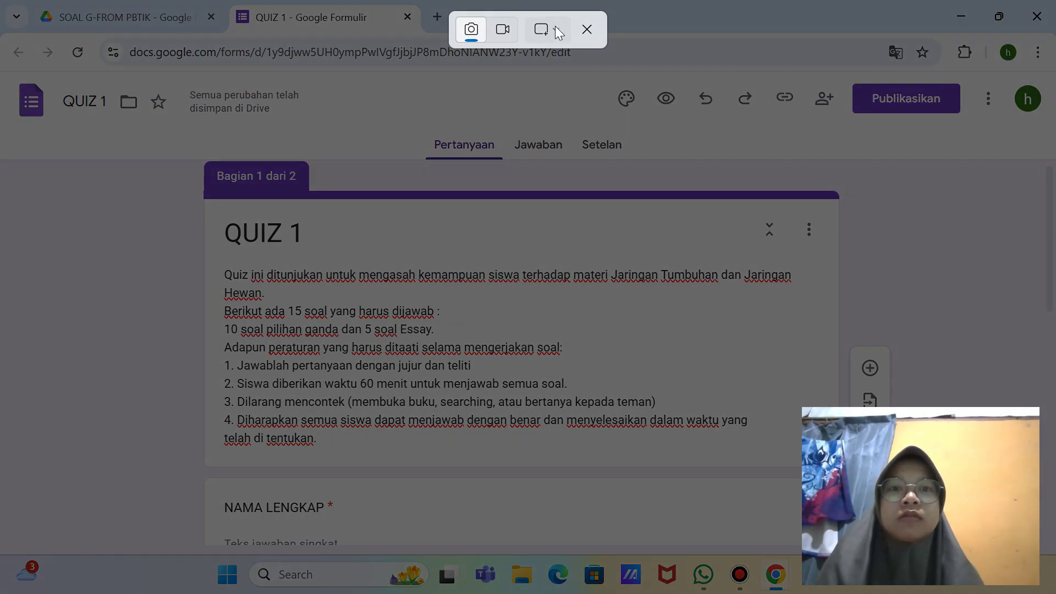
{"action": "left_click", "coordinate": [557, 31]}
{"action": "left_click", "coordinate": [580, 96]}
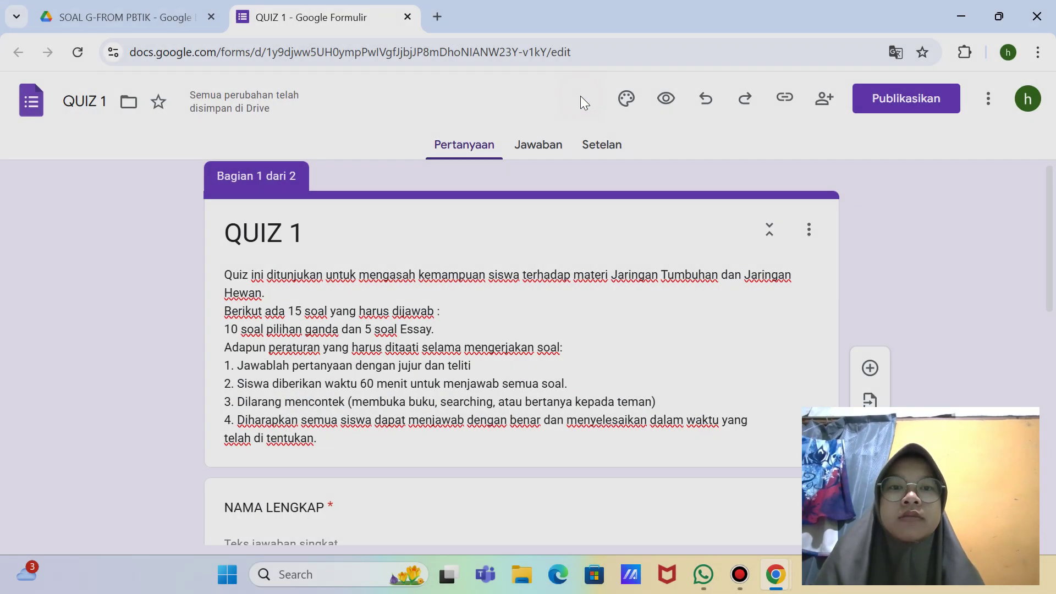
{"action": "scroll", "coordinate": [618, 224], "scroll_direction": "down", "scroll_amount": 5}
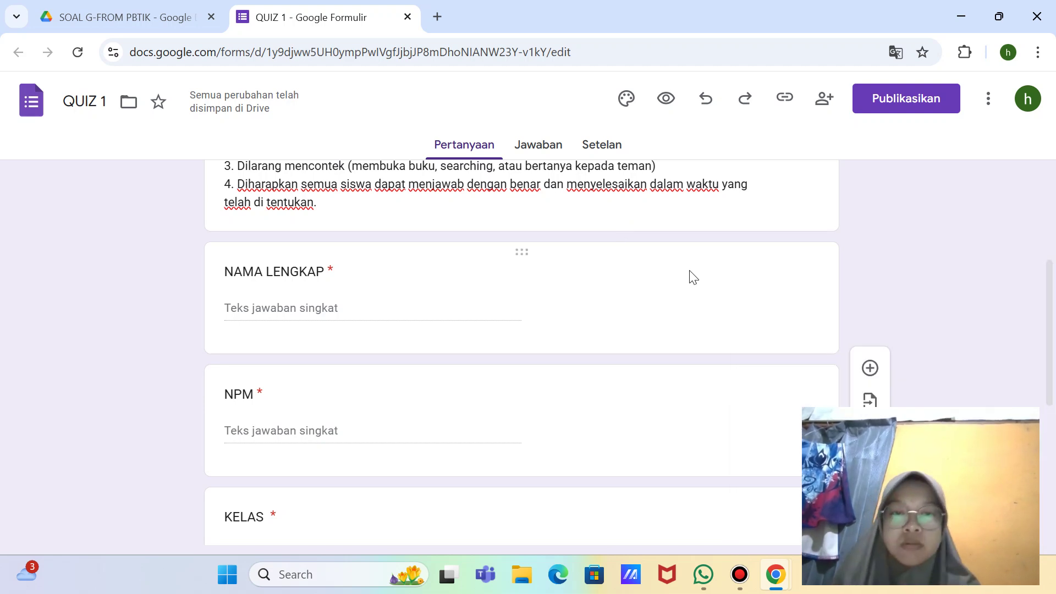
{"action": "scroll", "coordinate": [690, 275], "scroll_direction": "down", "scroll_amount": 5}
{"action": "scroll", "coordinate": [691, 276], "scroll_direction": "down", "scroll_amount": 1}
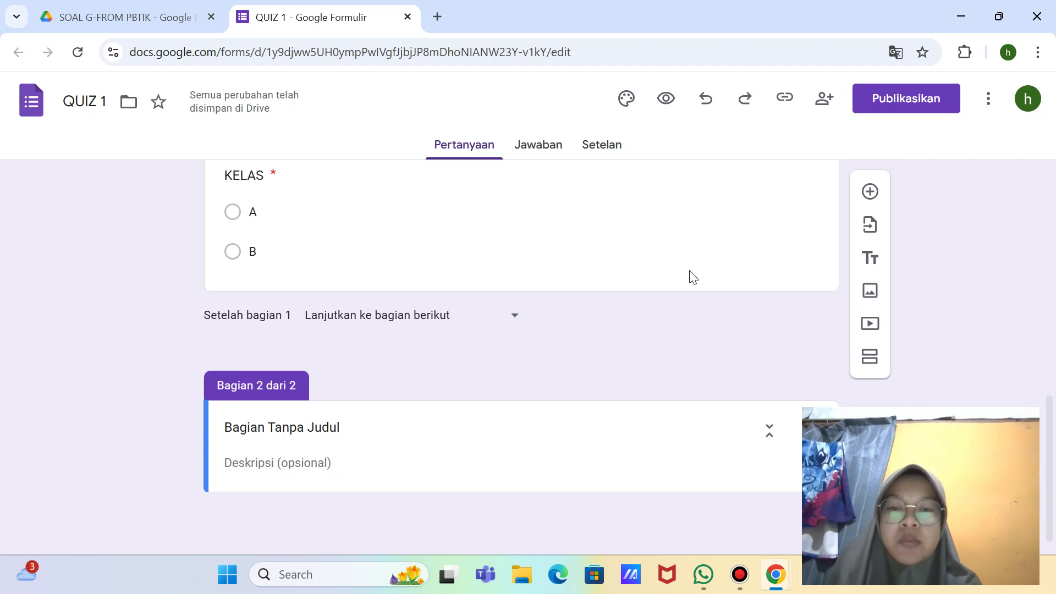
Step: Replace the untitled section heading with 'Selamat Mengerjakan !'
{"action": "left_click", "coordinate": [339, 427]}
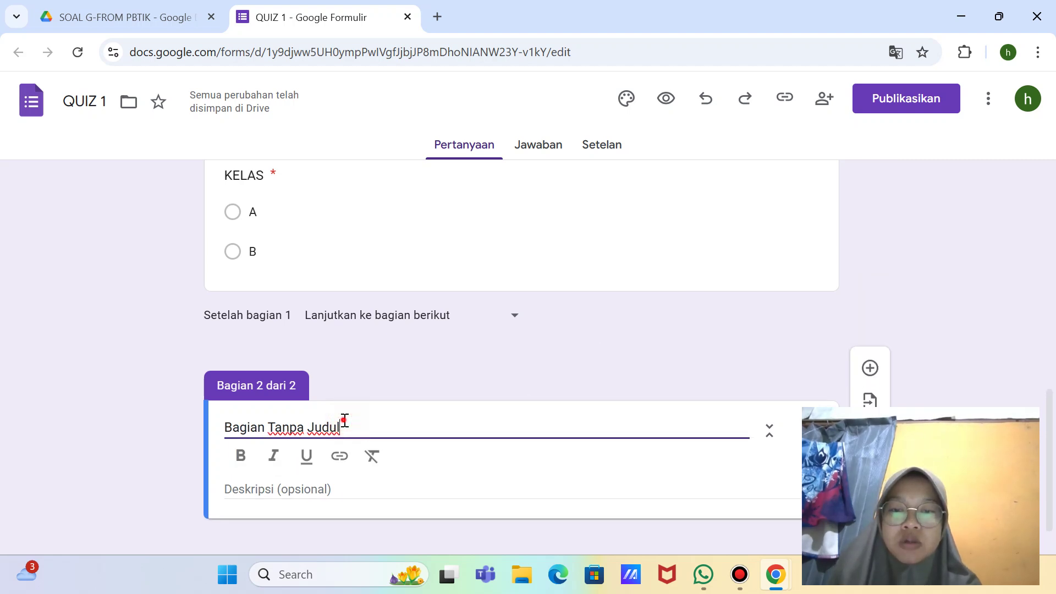
{"action": "key", "text": "BackSpace"}
{"action": "key", "text": "BackSpace"}
{"action": "key", "text": "BackSpace"}
{"action": "key", "text": "BackSpace"}
{"action": "key", "text": "BackSpace"}
{"action": "key", "text": "BackSpace"}
{"action": "key", "text": "BackSpace"}
{"action": "key", "text": "BackSpace"}
{"action": "key", "text": "BackSpace"}
{"action": "key", "text": "BackSpace"}
{"action": "key", "text": "BackSpace"}
{"action": "key", "text": "BackSpace"}
{"action": "key", "text": "BackSpace"}
{"action": "key", "text": "BackSpace"}
{"action": "key", "text": "BackSpace"}
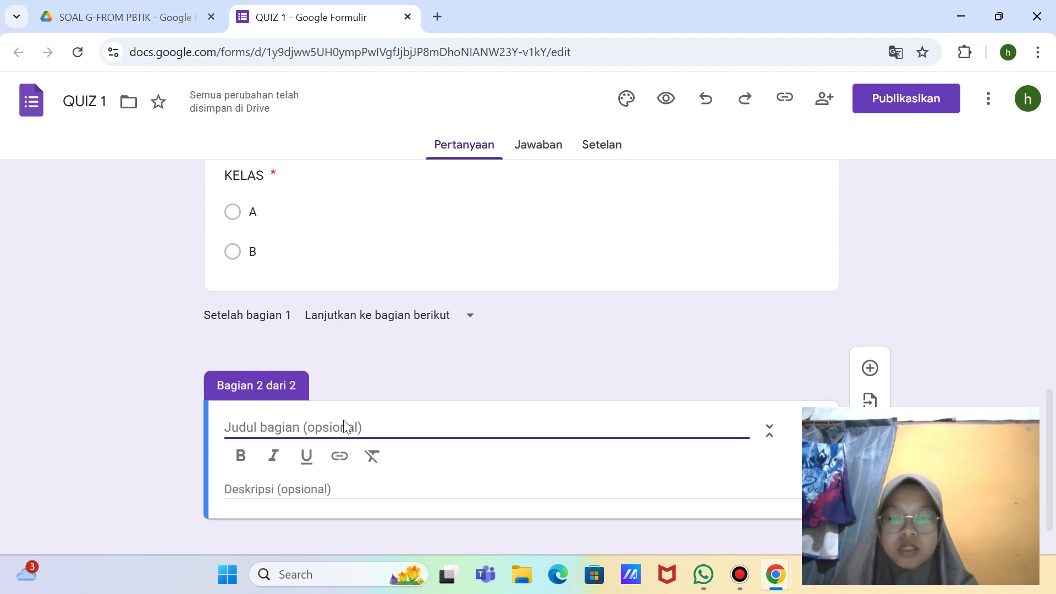
{"action": "type", "text": "S"}
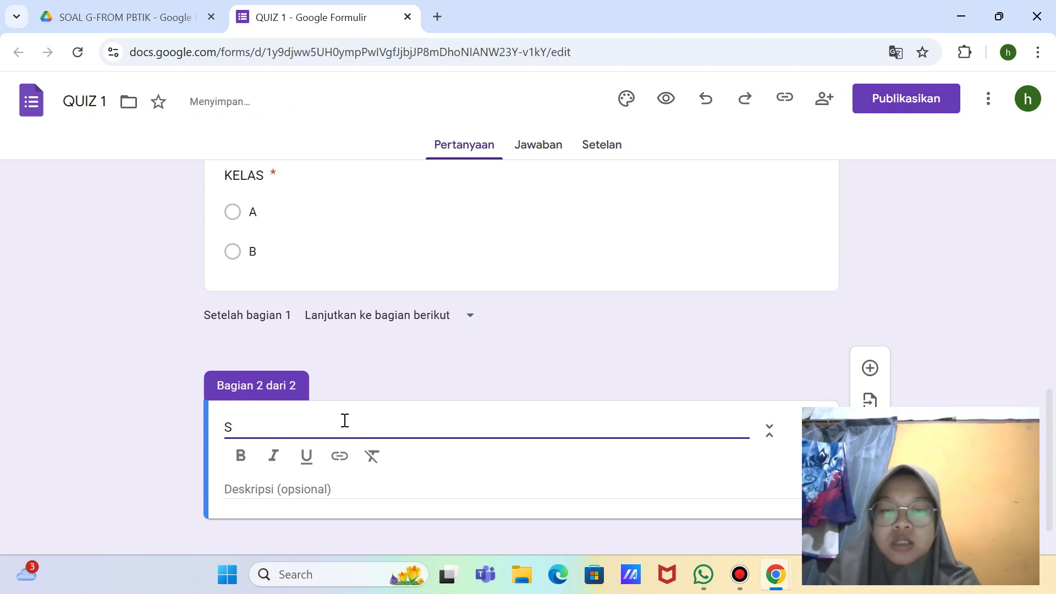
{"action": "type", "text": "elamat Mengerjka"}
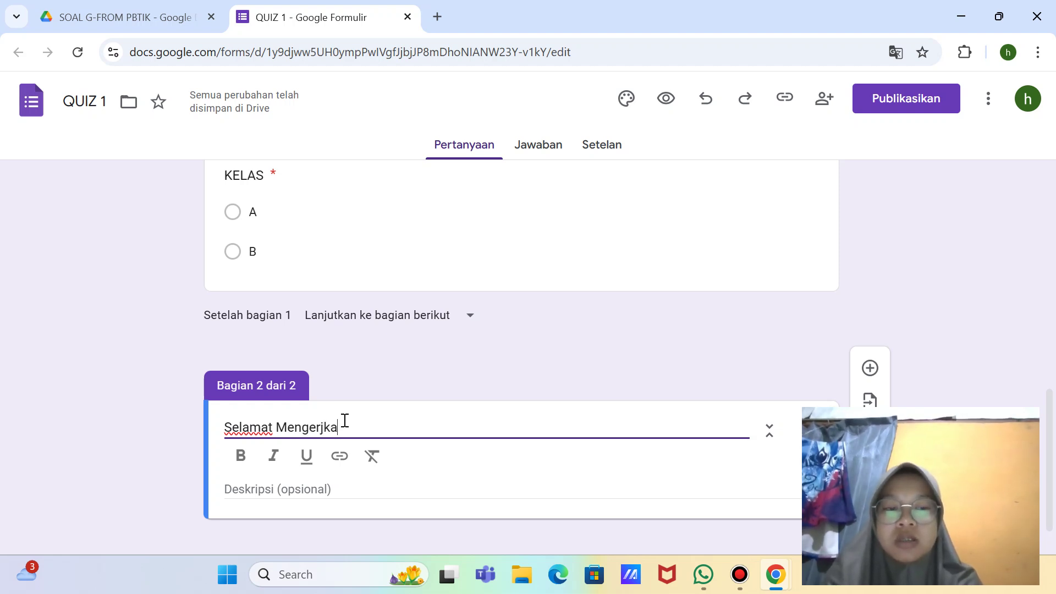
{"action": "key", "text": "BackSpace"}
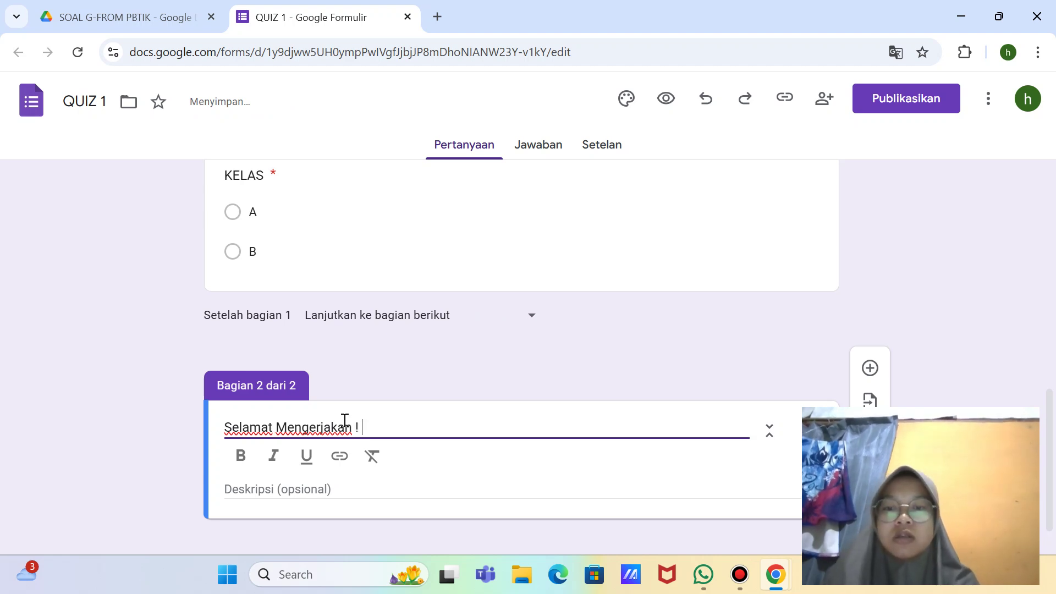
{"action": "scroll", "coordinate": [381, 480], "scroll_direction": "down", "scroll_amount": 1}
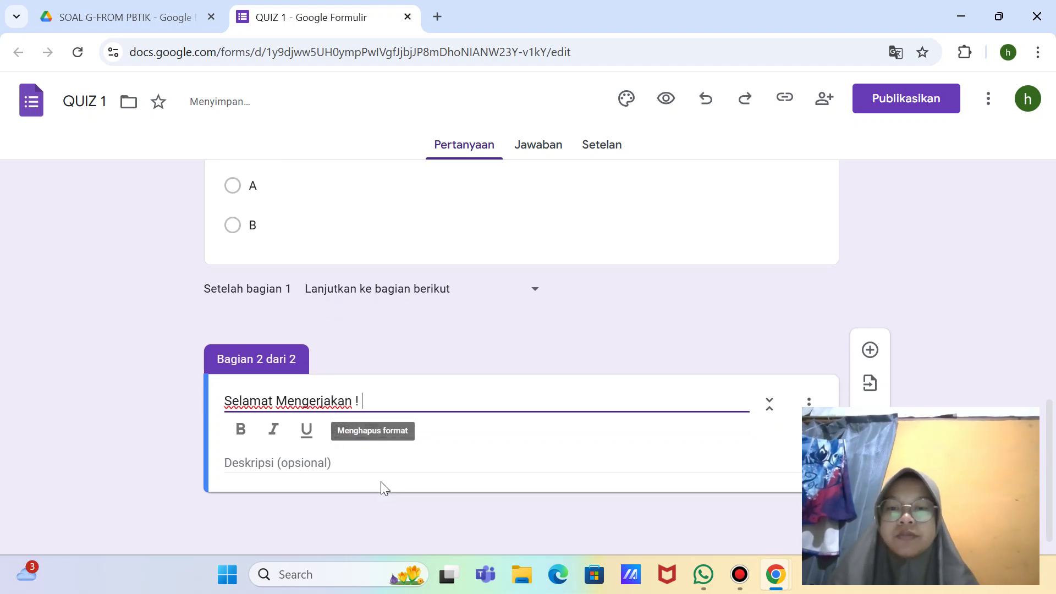
Step: Give the section the description 'Jawablah pertanyaan-pertanyaan berikut ini dengan benar.'
{"action": "left_click", "coordinate": [349, 461]}
{"action": "scroll", "coordinate": [350, 465], "scroll_direction": "up", "scroll_amount": 1}
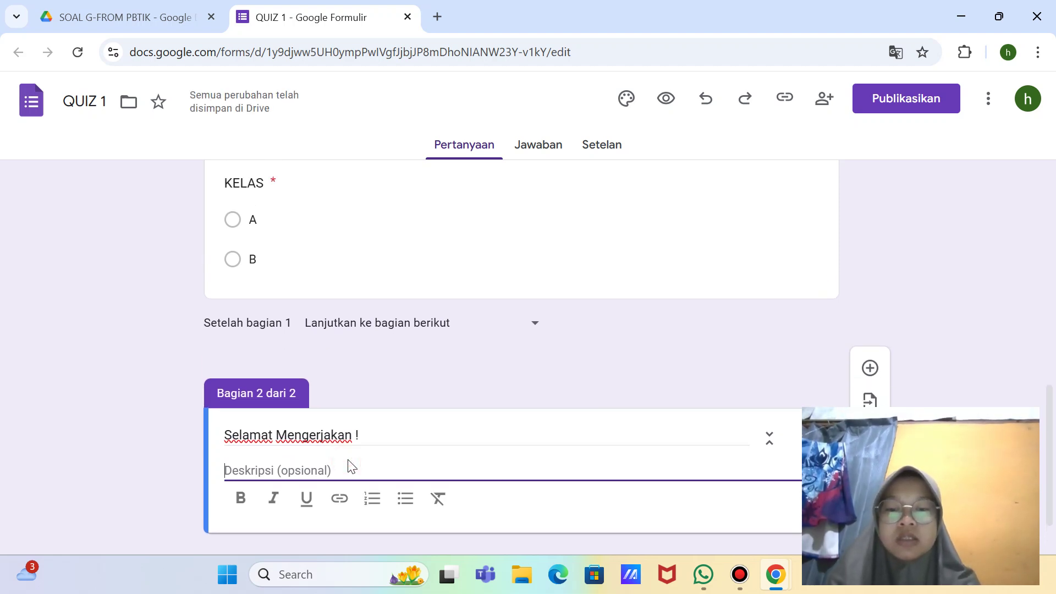
{"action": "type", "text": "Jawabla"}
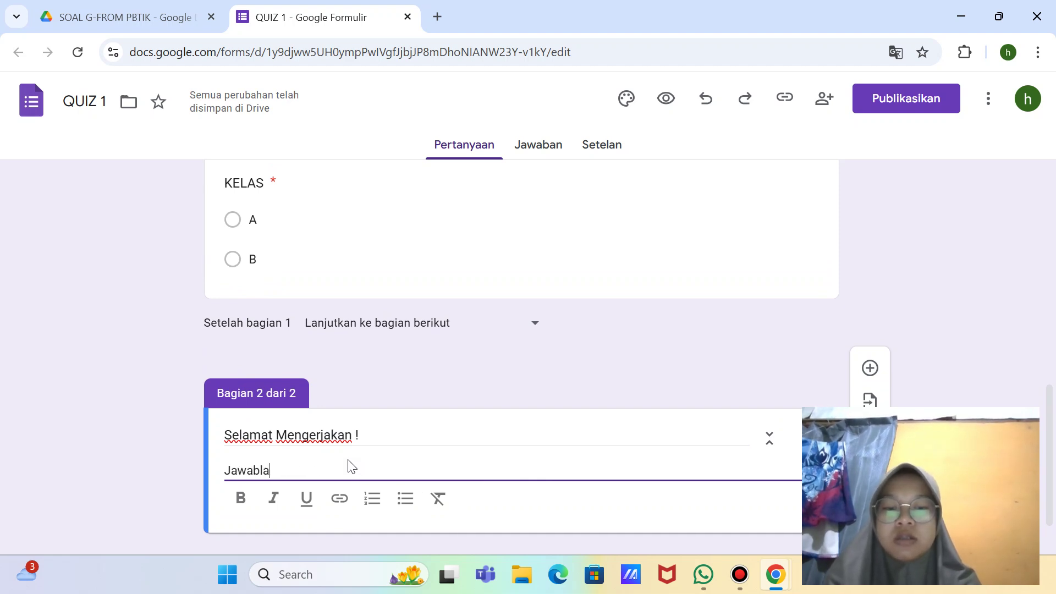
{"action": "type", "text": "h per"}
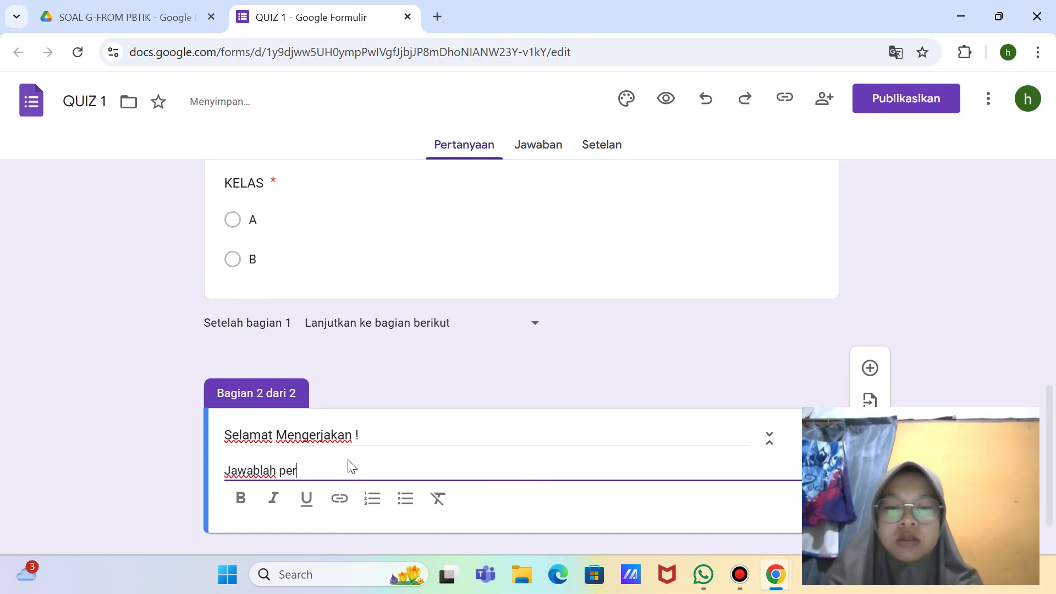
{"action": "type", "text": "tanyaan ber"}
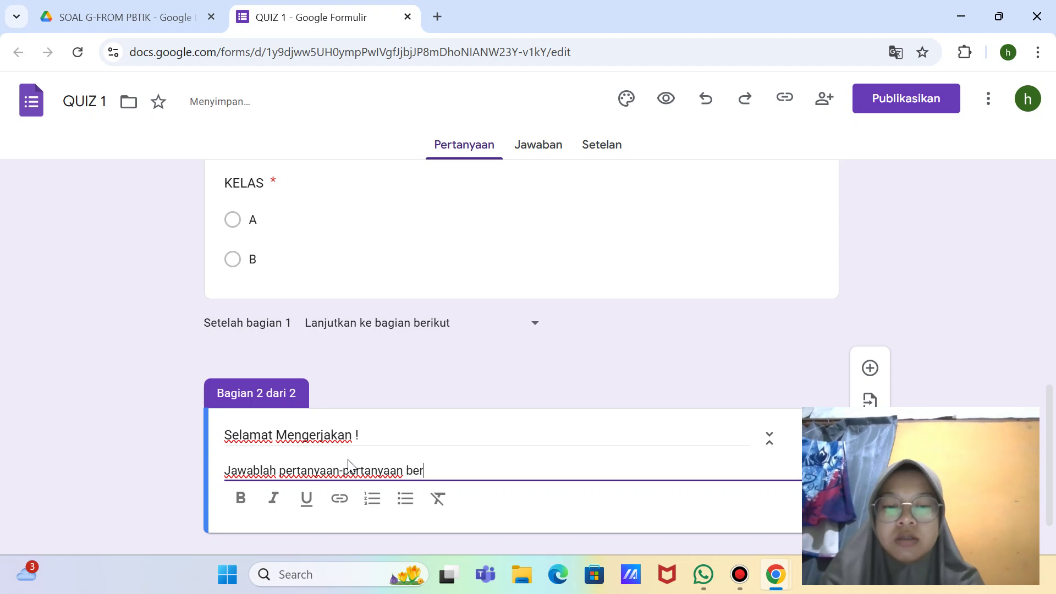
{"action": "type", "text": "ikut ini "}
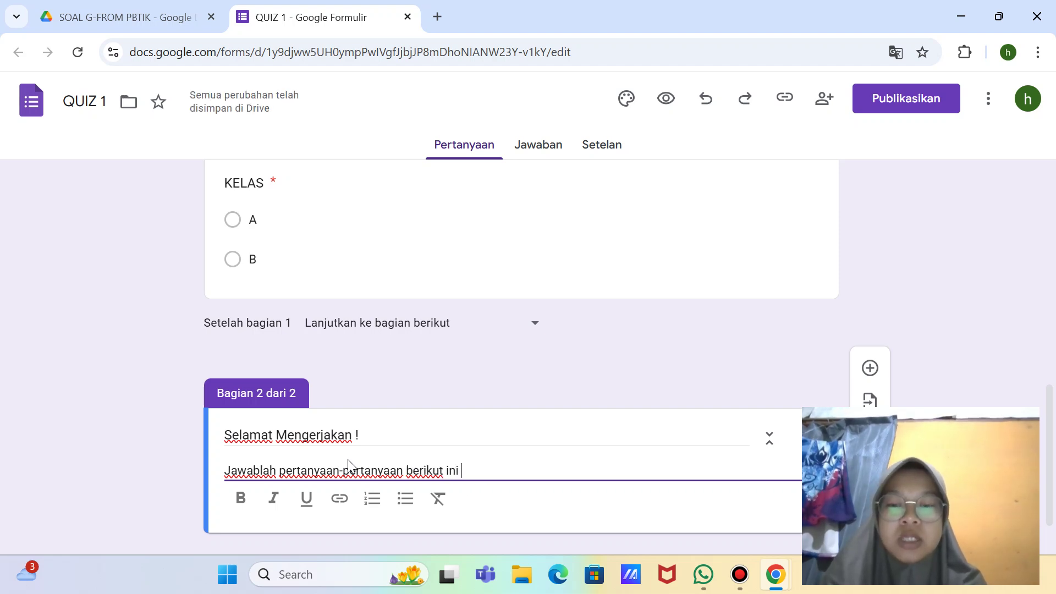
{"action": "type", "text": "dengan be"}
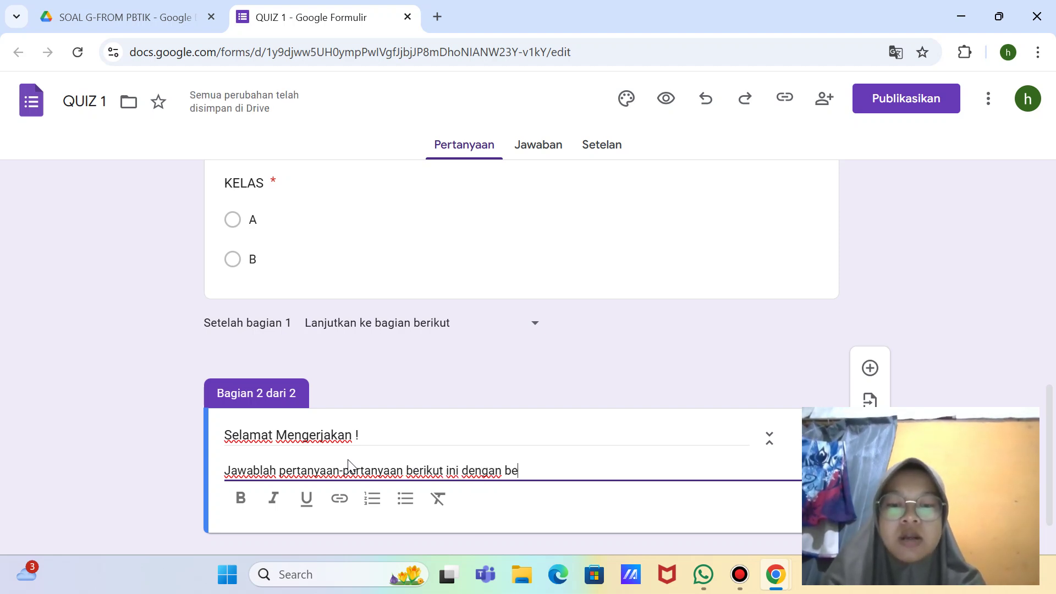
{"action": "type", "text": "nar"}
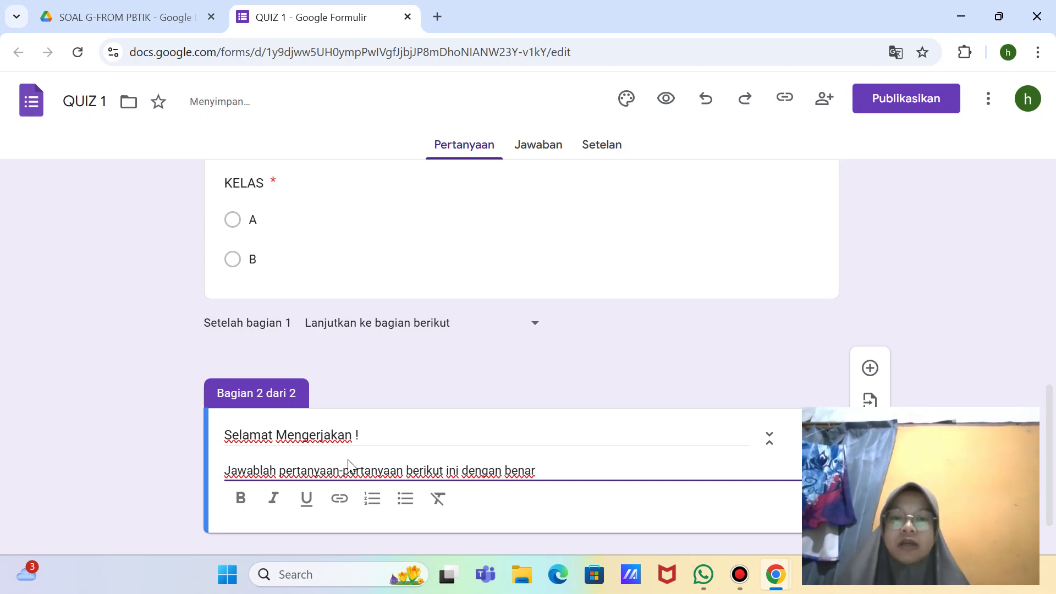
{"action": "type", "text": "."}
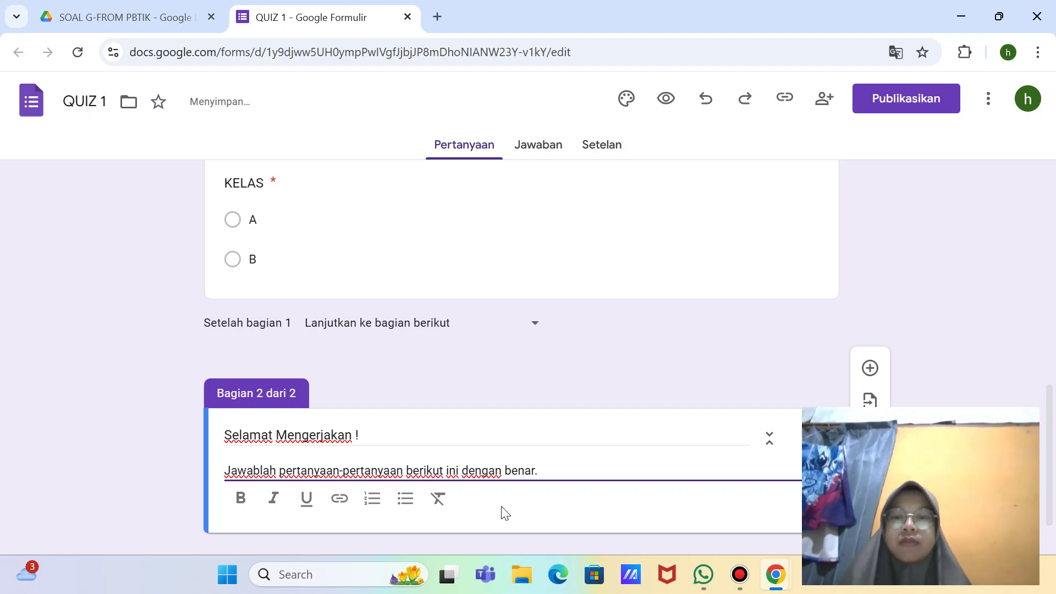
{"action": "scroll", "coordinate": [505, 512], "scroll_direction": "down", "scroll_amount": 1}
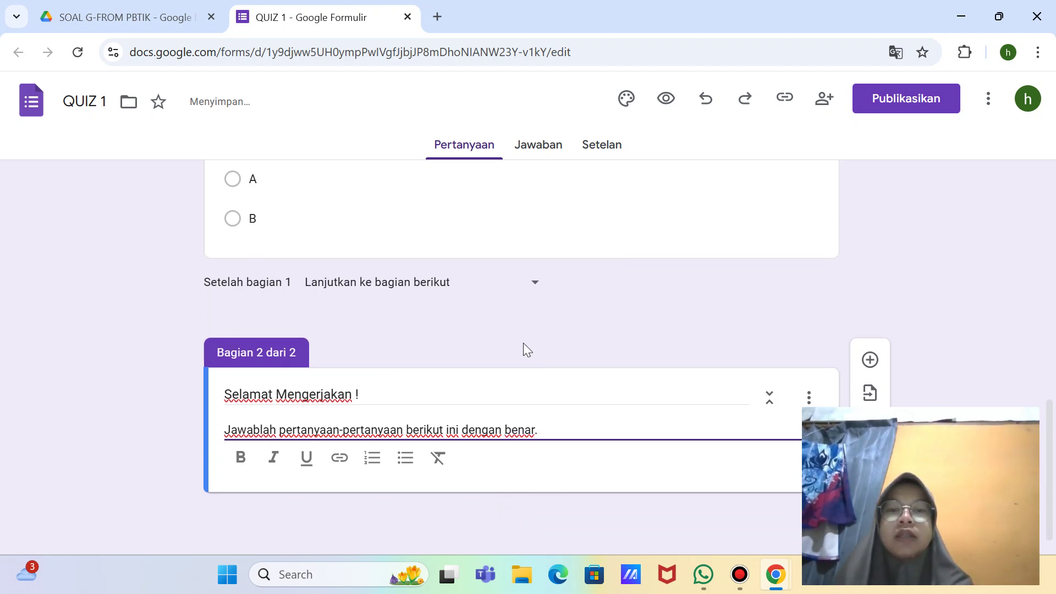
Step: Take a full-screen screenshot and dismiss its notification
{"action": "key", "text": "super+shift+s"}
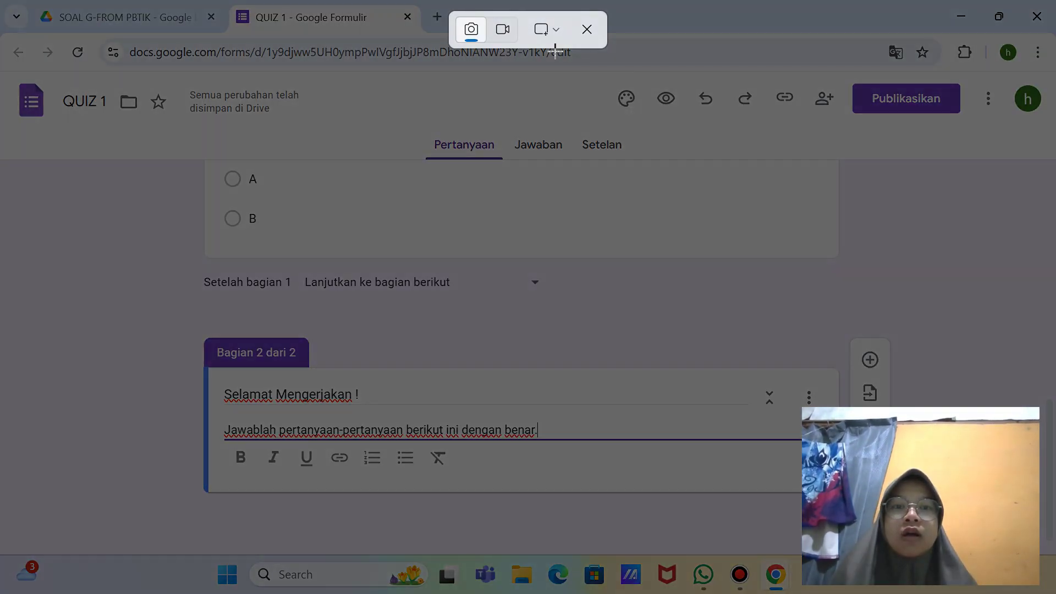
{"action": "left_click", "coordinate": [556, 36]}
{"action": "left_click", "coordinate": [588, 91]}
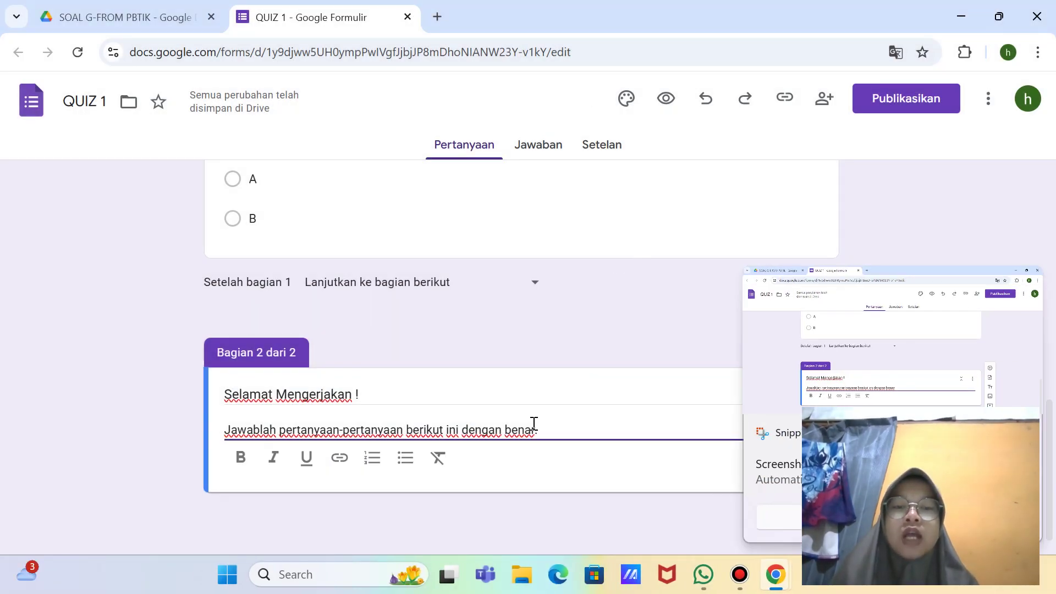
{"action": "left_click", "coordinate": [1021, 433]}
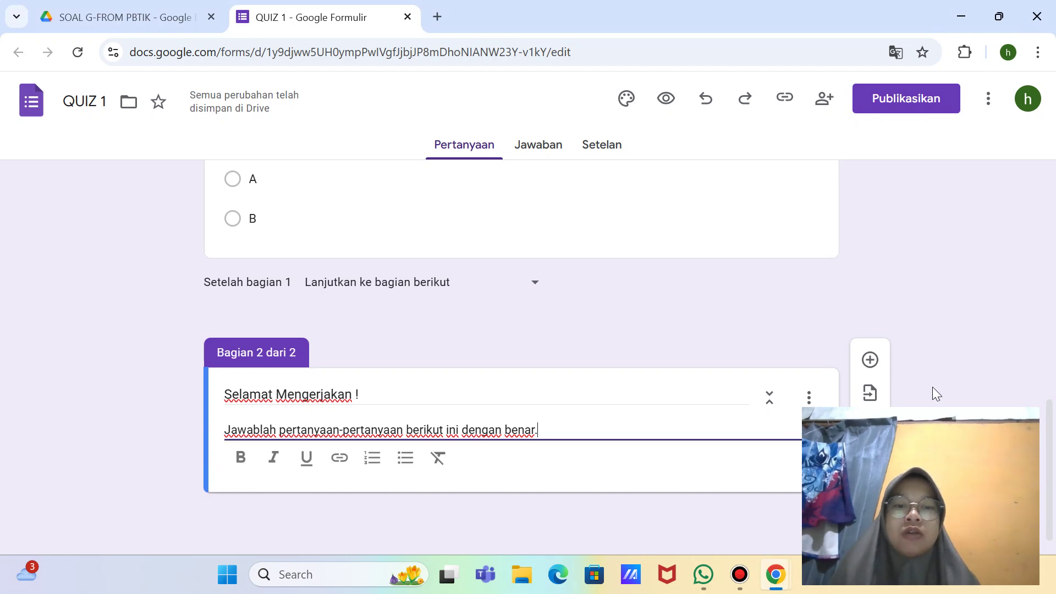
Step: Add a question to the second section and begin its title with '1.'
{"action": "left_click", "coordinate": [870, 360]}
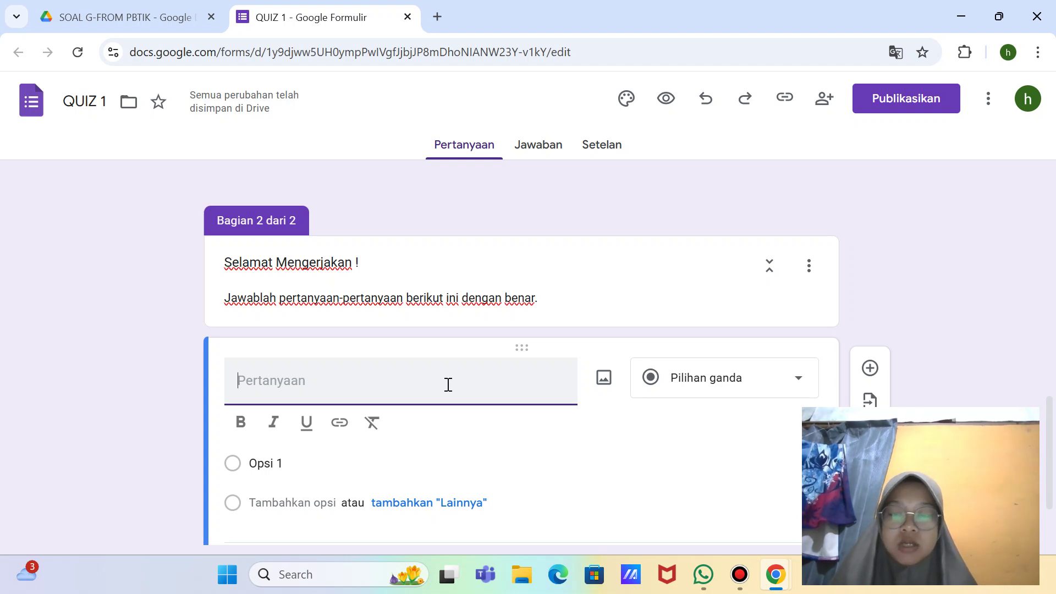
{"action": "type", "text": "1."}
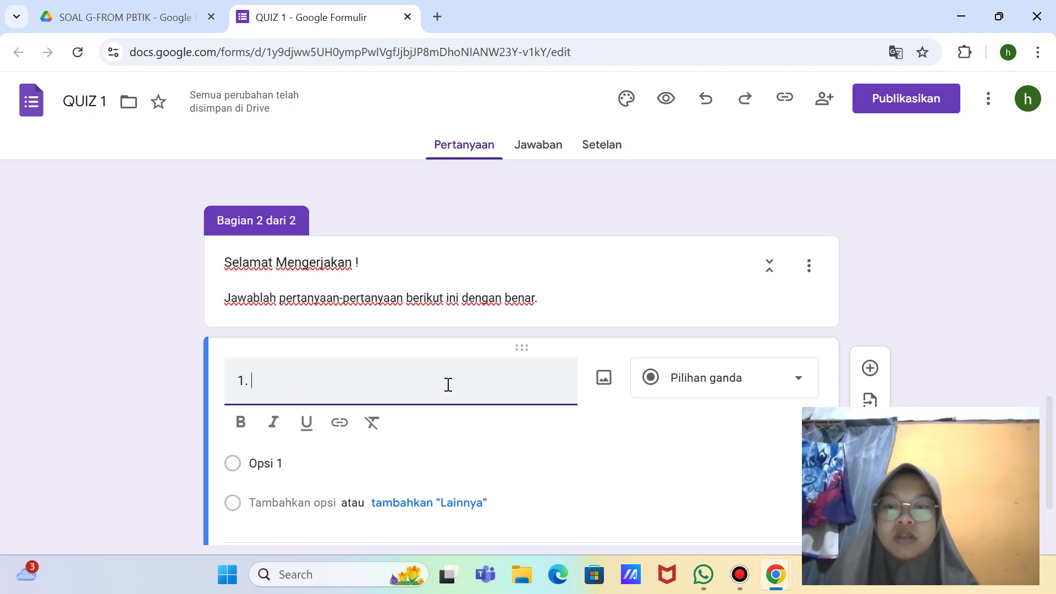
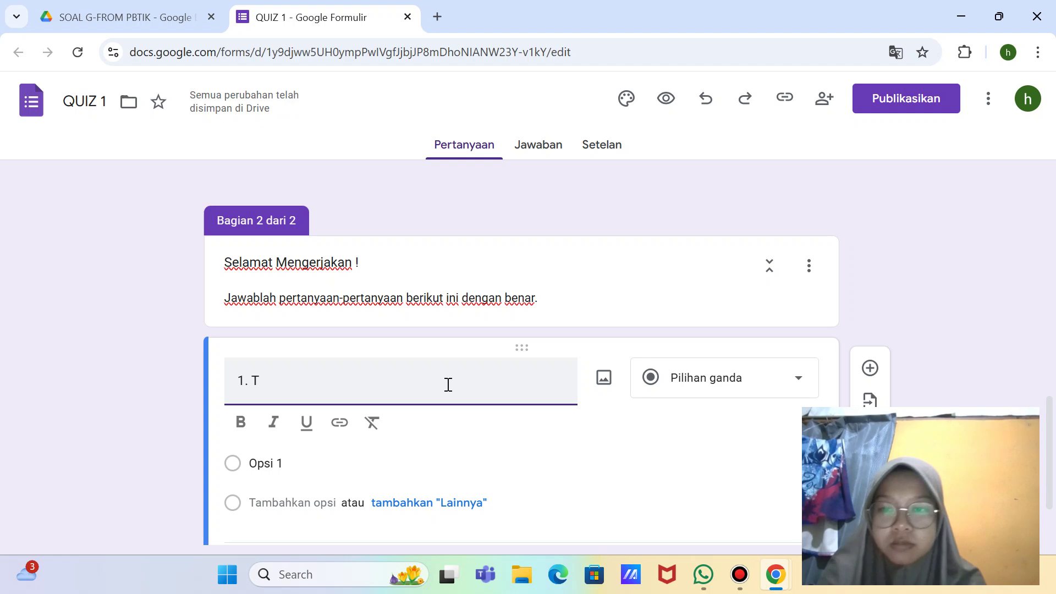
Step: Complete question 1's title: 'Tumbuhan dapat tumbuh menjadi lebih tinggi dan lebih besar. Hal ini disebabkan oleh adanya aktivitas jaringan'
{"action": "type", "text": "mbuhan dapa"}
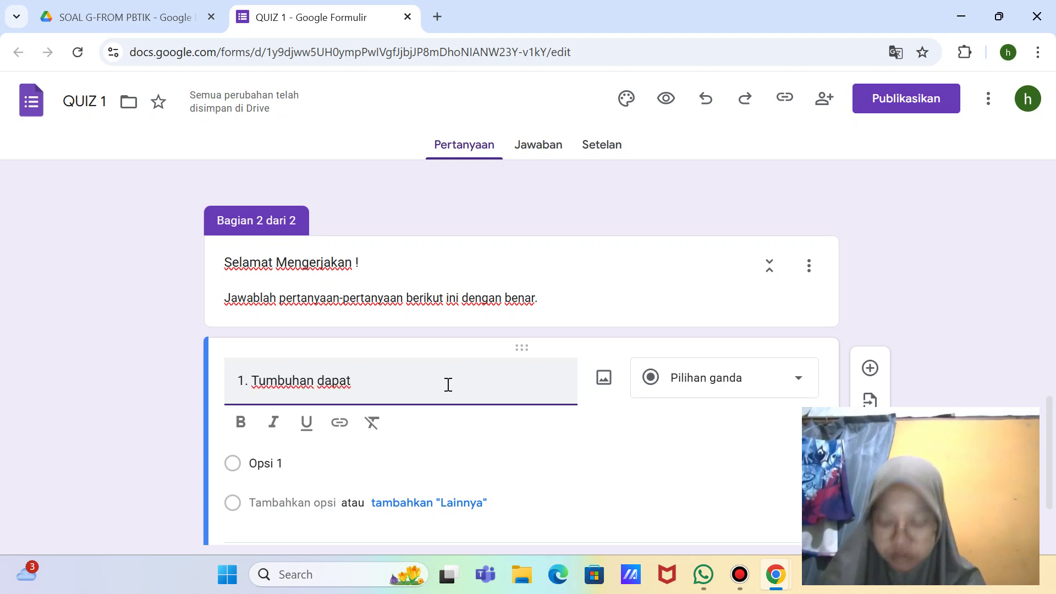
{"action": "type", "text": "t tumbuh"}
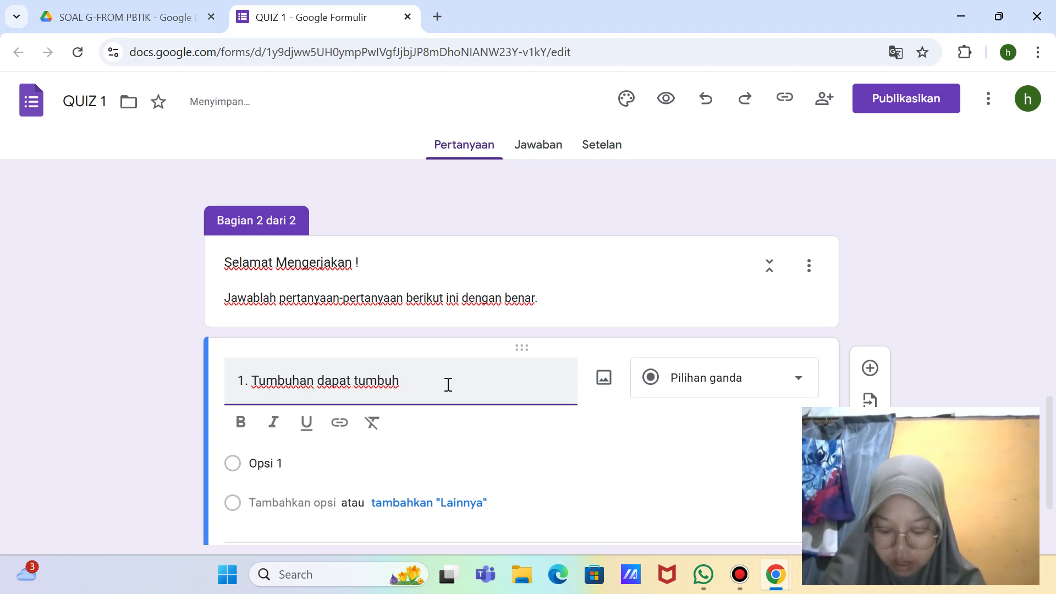
{"action": "type", "text": " menjadi"}
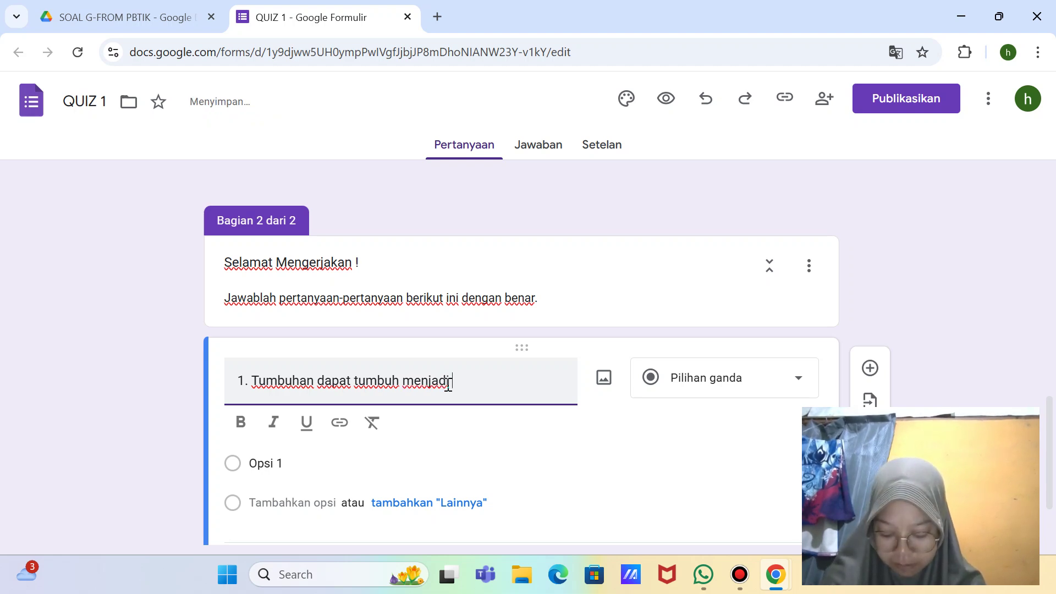
{"action": "type", "text": " lebi"}
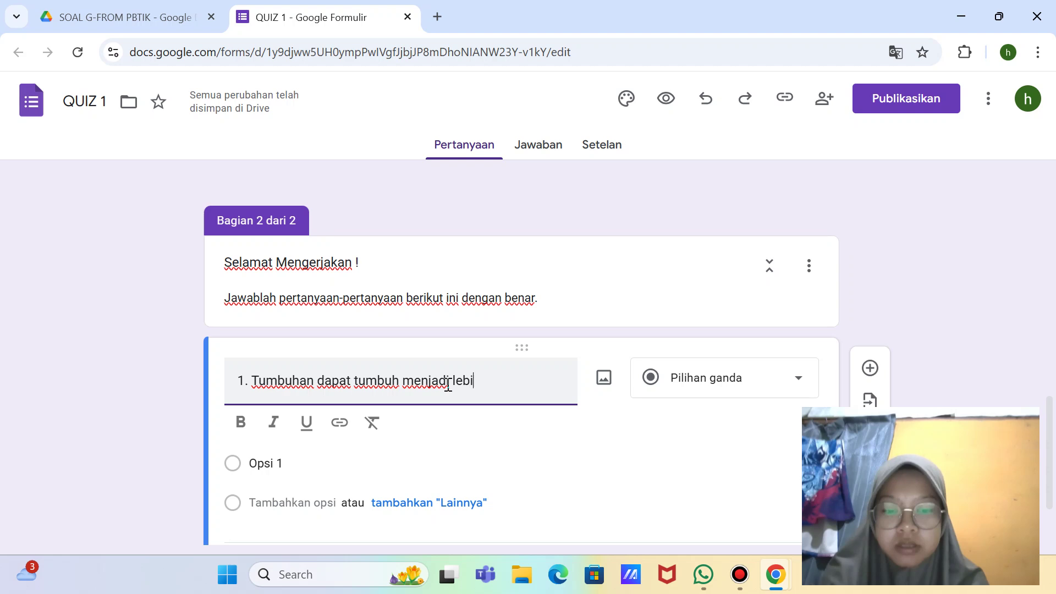
{"action": "type", "text": "h tinggi dan"}
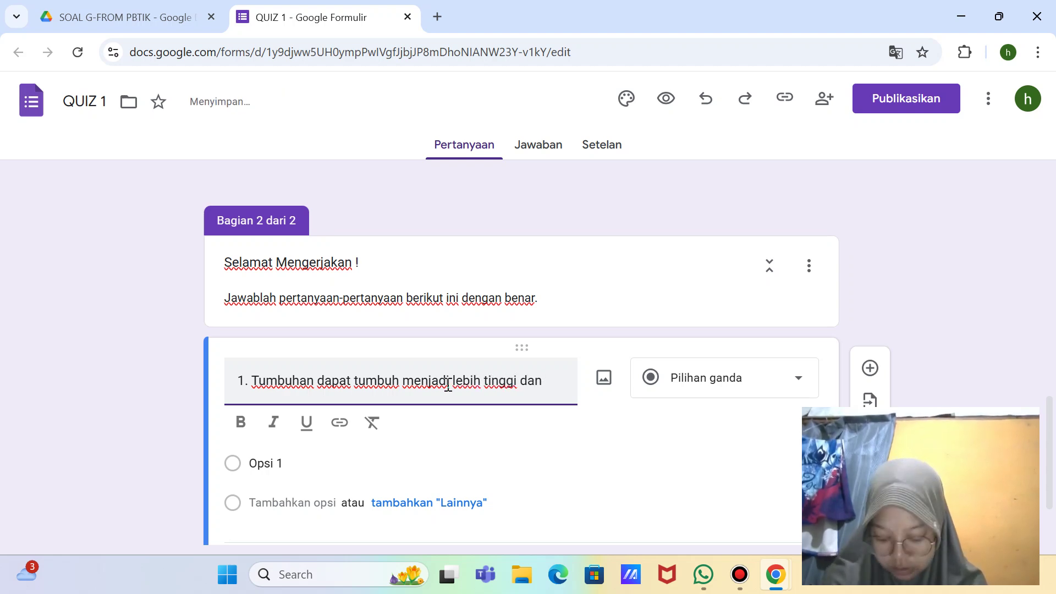
{"action": "type", "text": " lebih besar"}
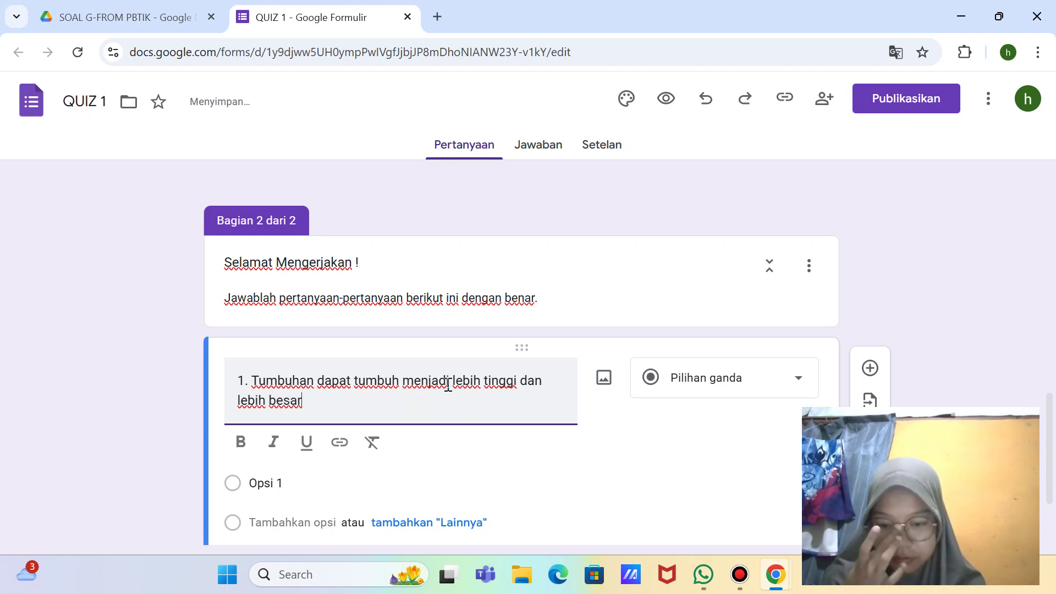
{"action": "type", "text": ". hal"}
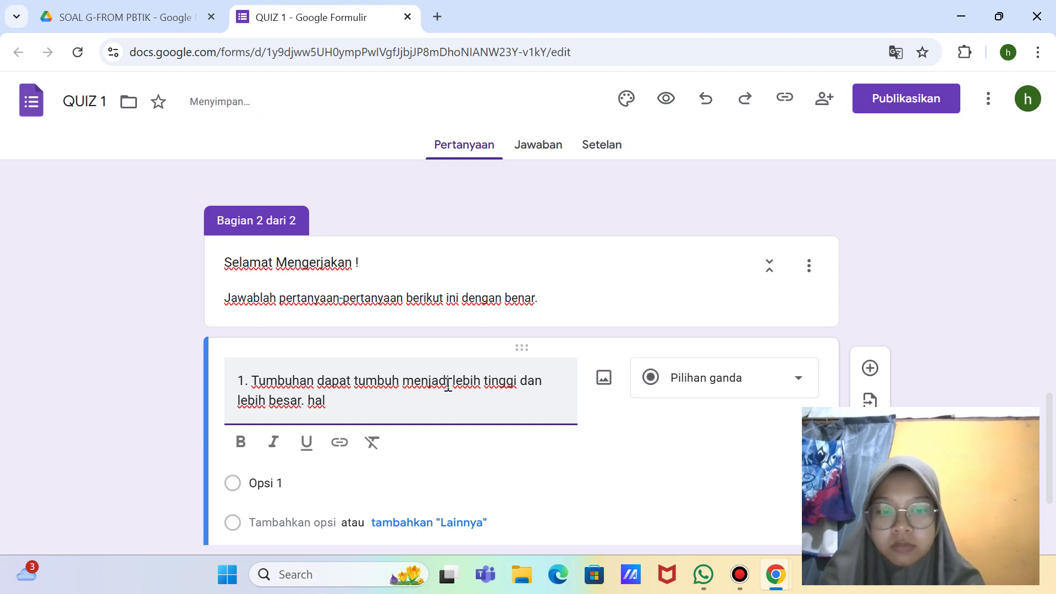
{"action": "key", "text": "BackSpace"}
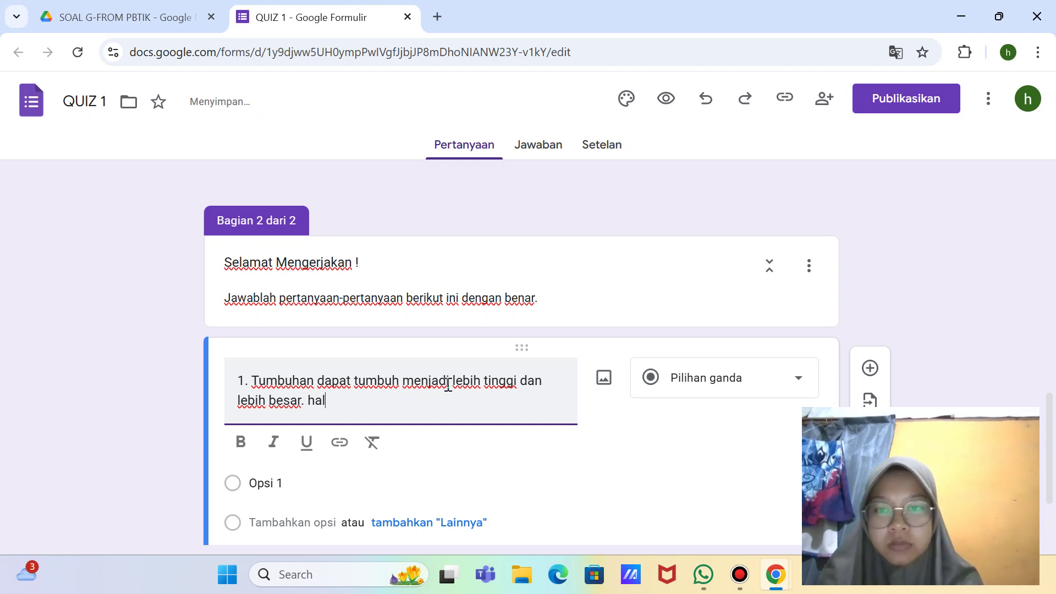
{"action": "type", "text": "Ha"}
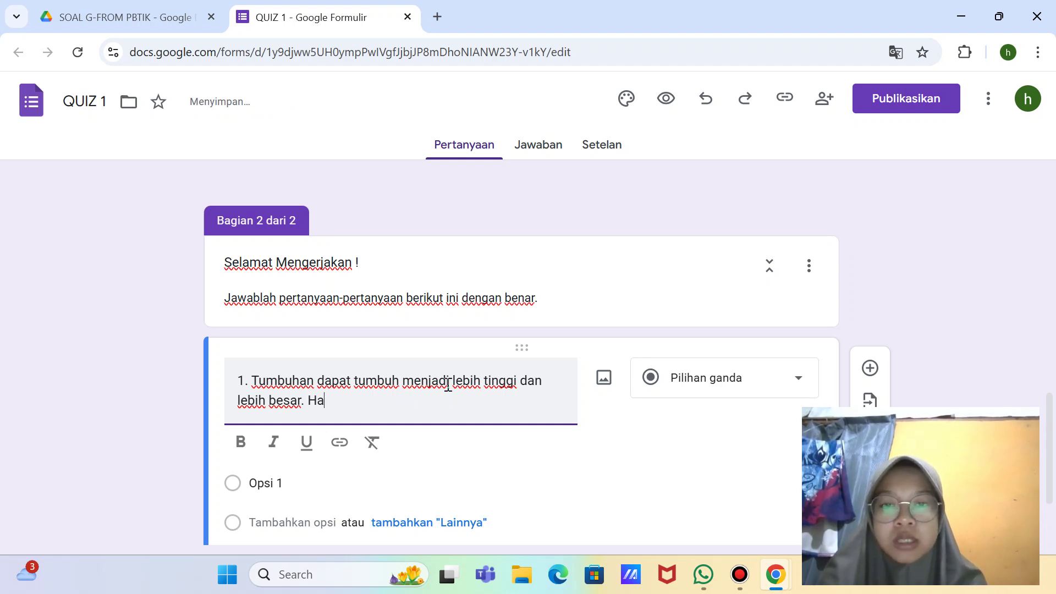
{"action": "type", "text": "l ini "}
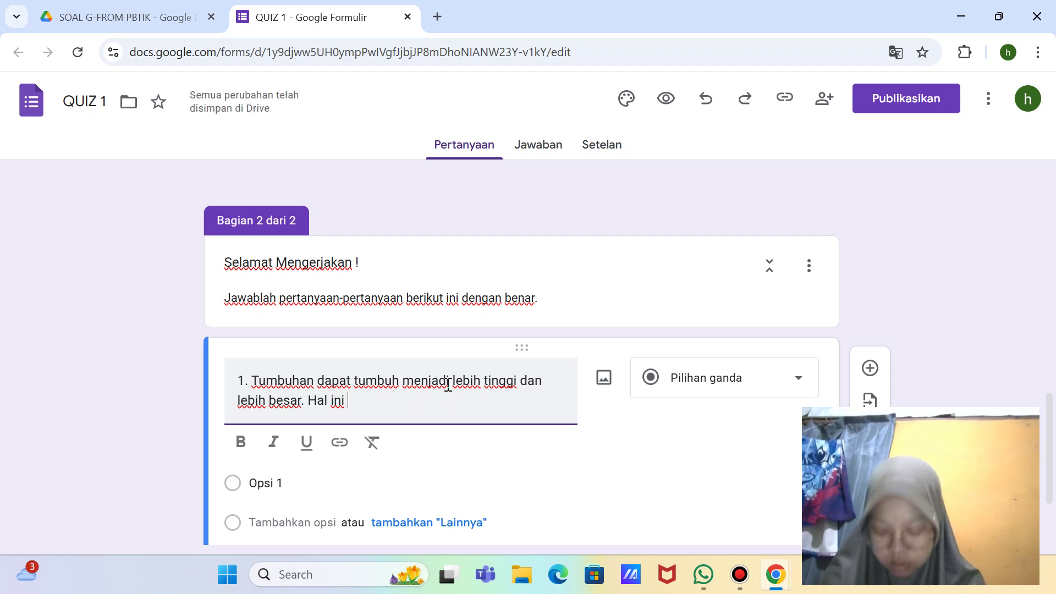
{"action": "type", "text": "disebabkan"}
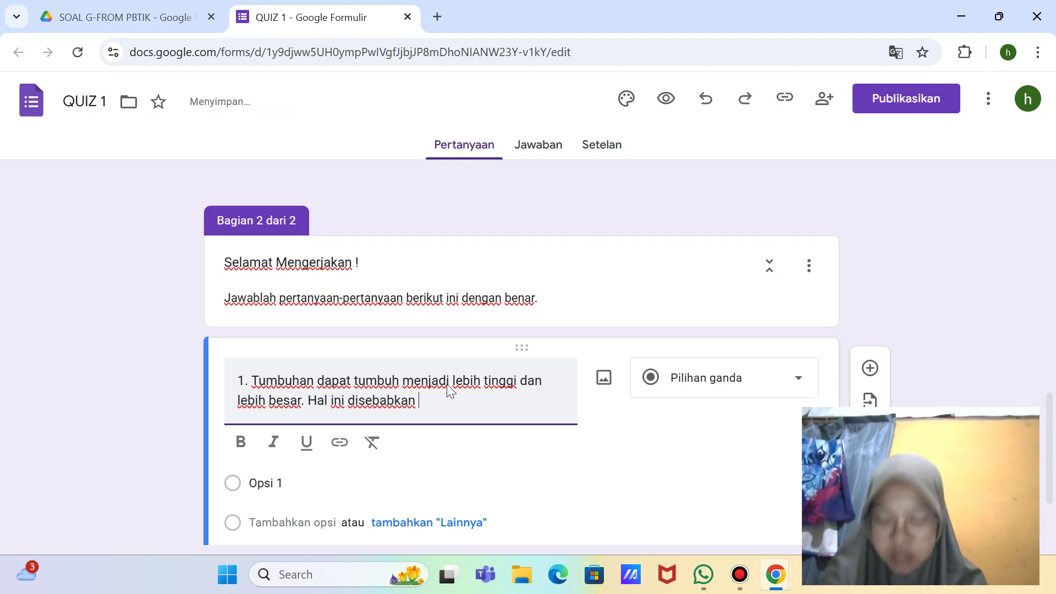
{"action": "type", "text": " o"}
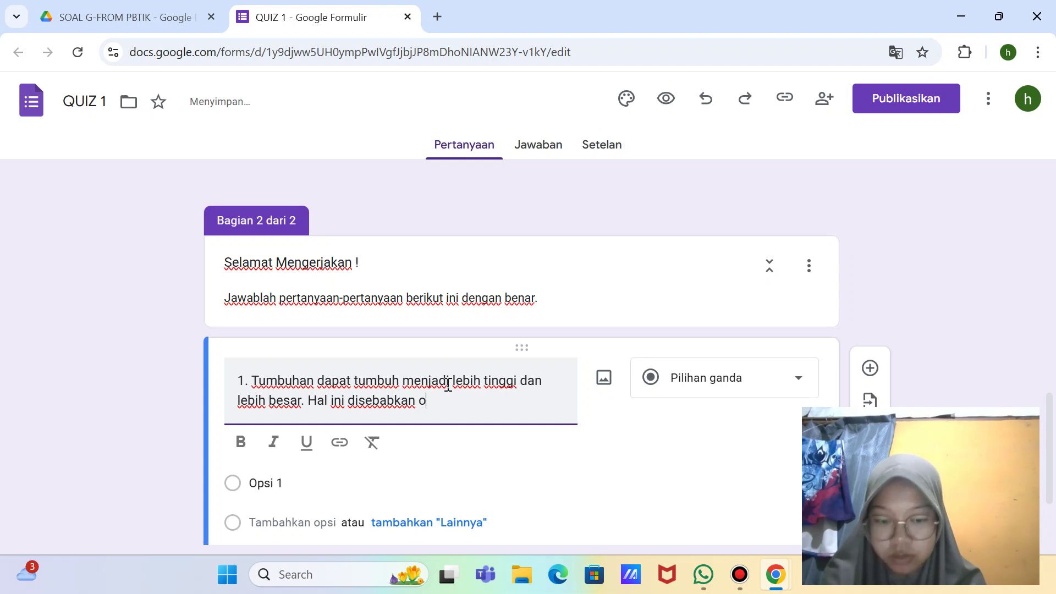
{"action": "type", "text": "leh adanya"}
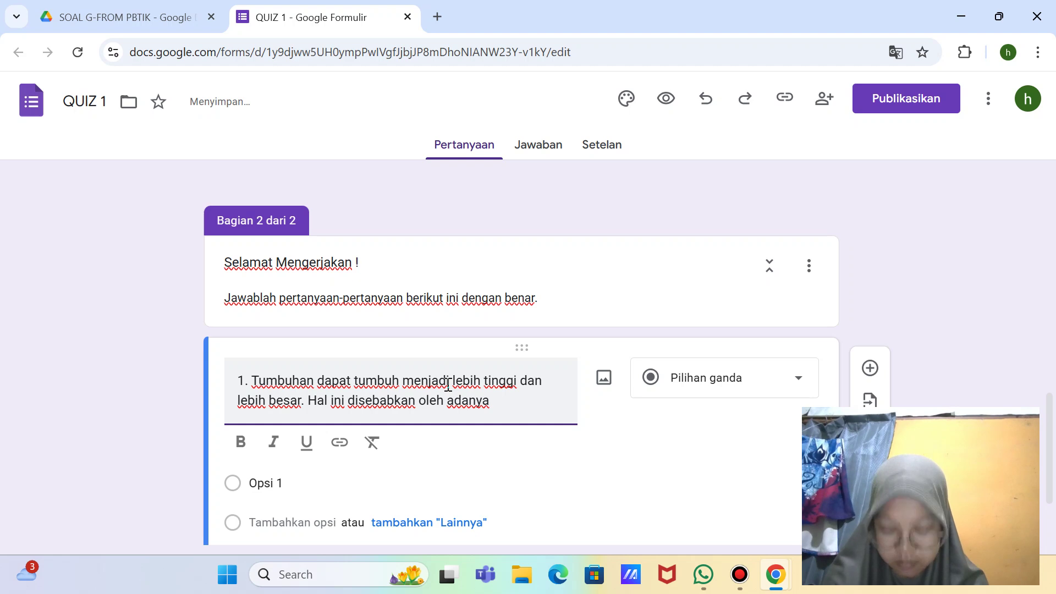
{"action": "type", "text": " aktiv"}
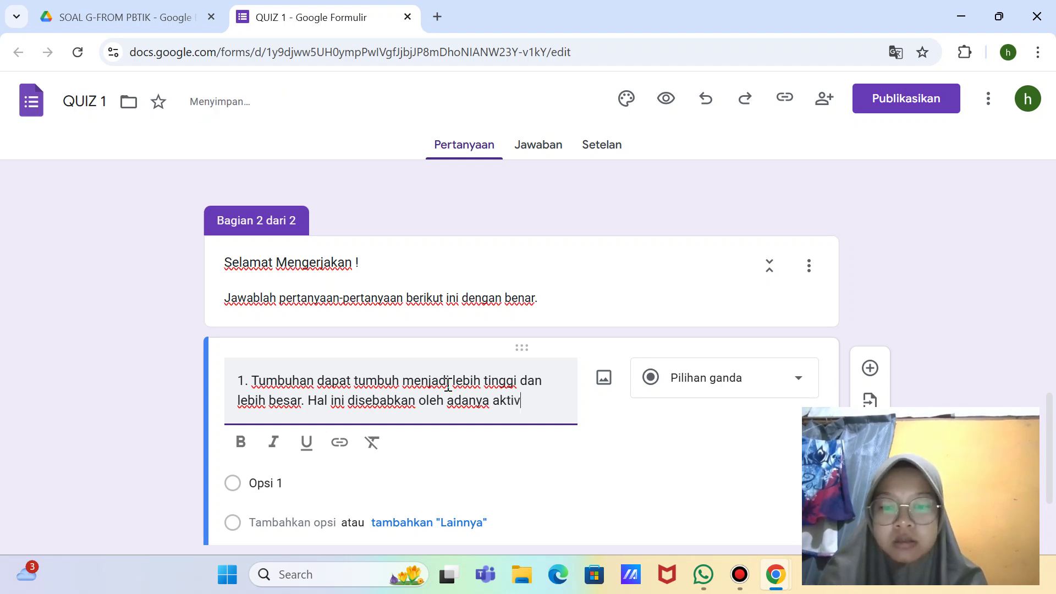
{"action": "type", "text": "itas jar"}
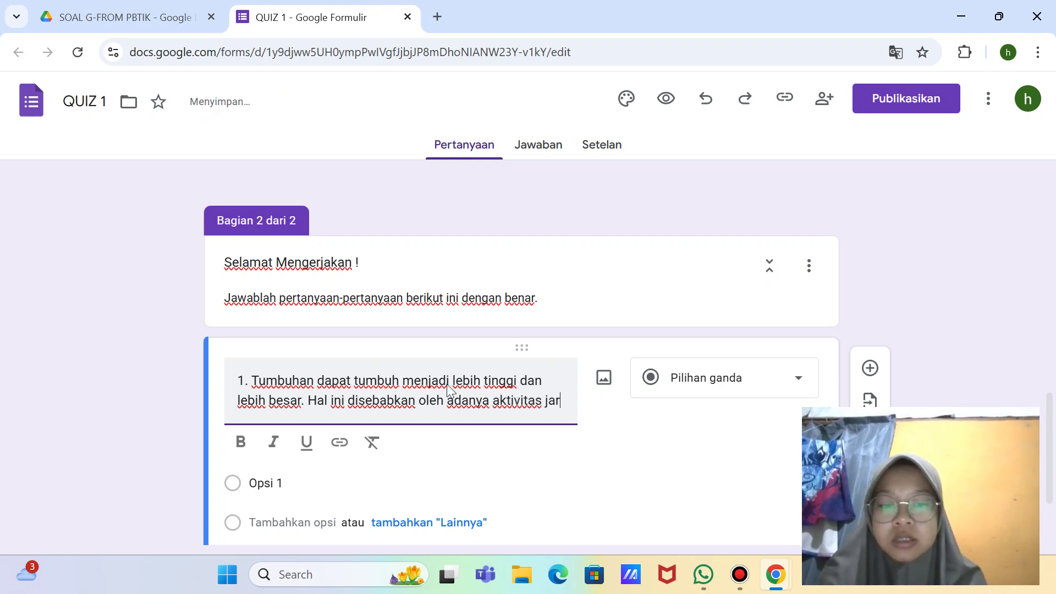
{"action": "type", "text": "ingan..."}
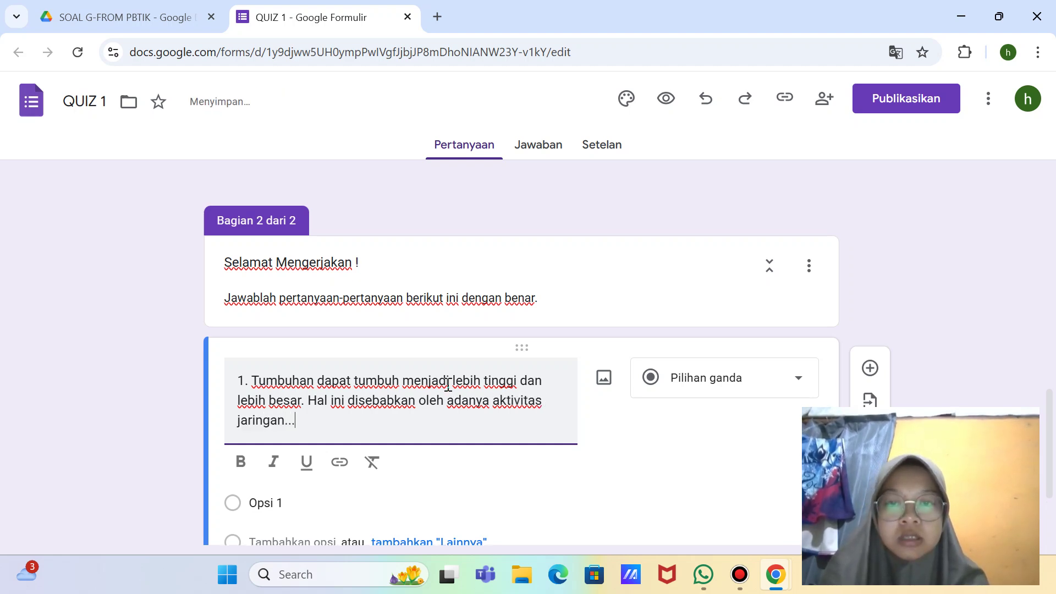
{"action": "scroll", "coordinate": [448, 385], "scroll_direction": "down", "scroll_amount": 2}
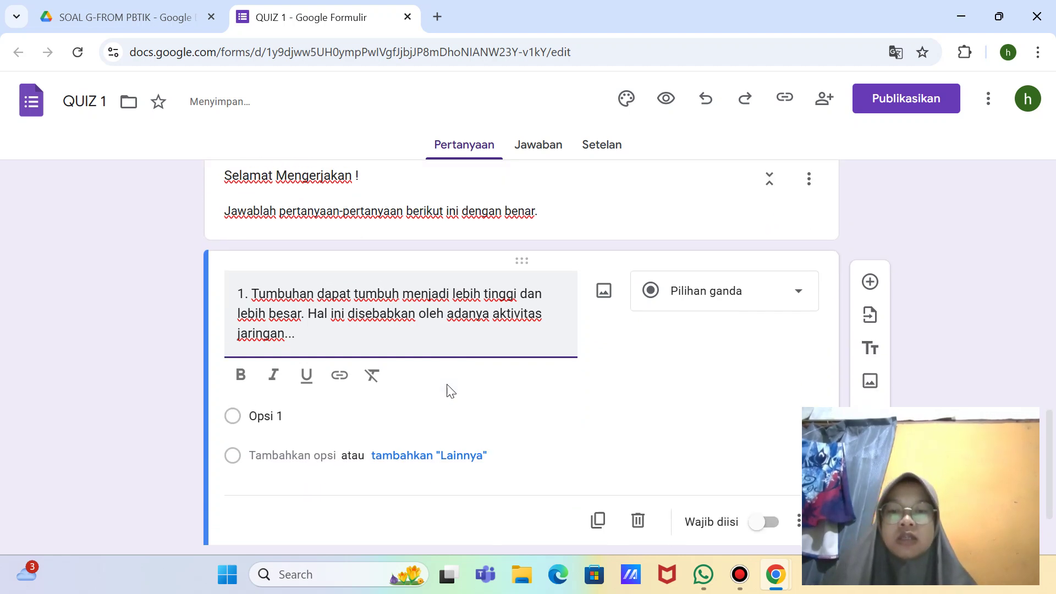
Step: Enter answer options 'A. meristem', 'B. epidermis' and 'C. xilem' for question 1
{"action": "left_click", "coordinate": [263, 397]}
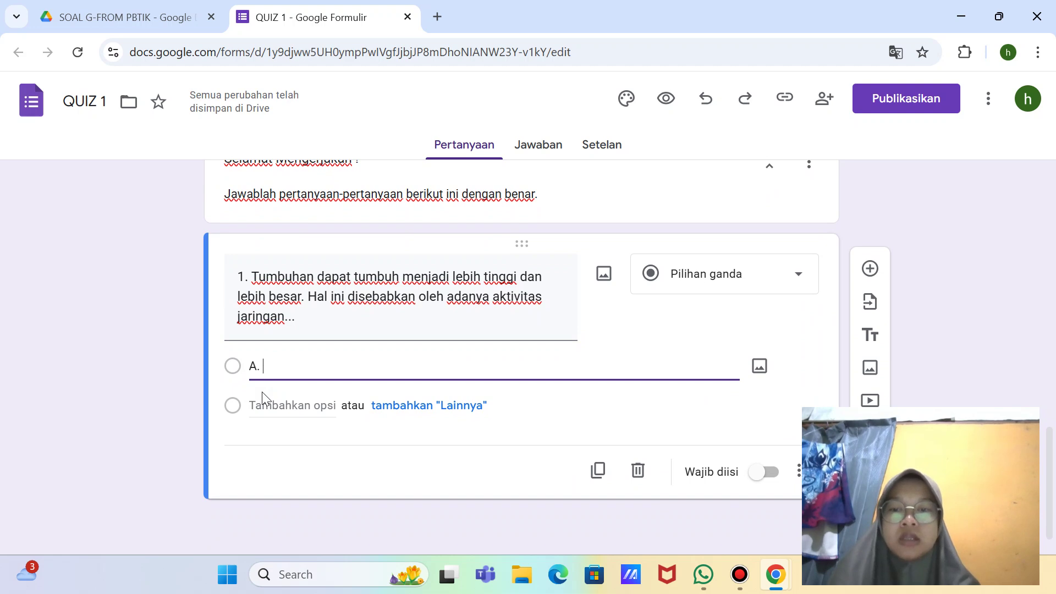
{"action": "type", "text": "A. "}
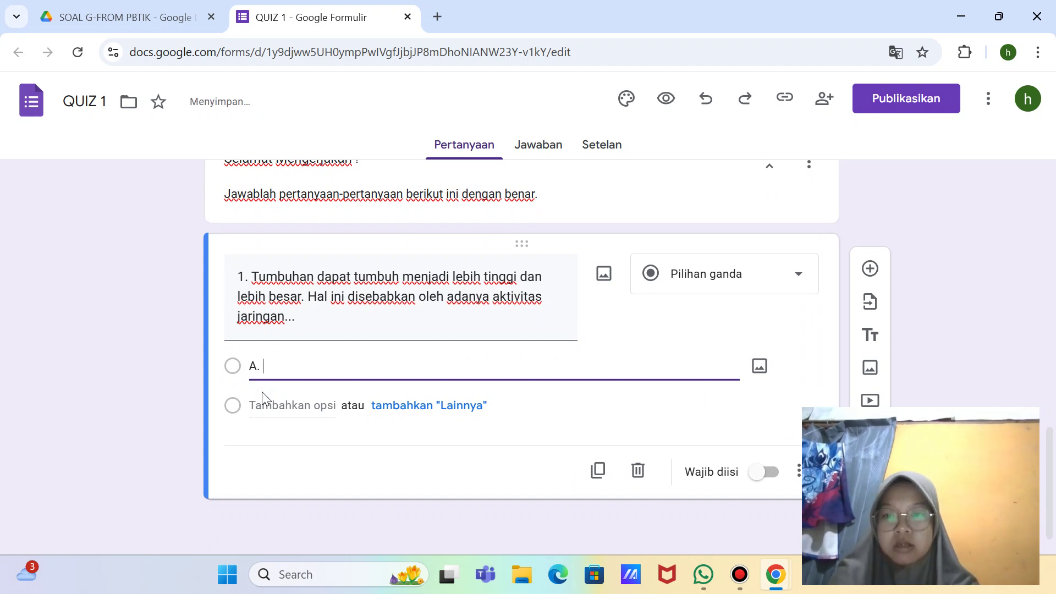
{"action": "type", "text": "meriste"}
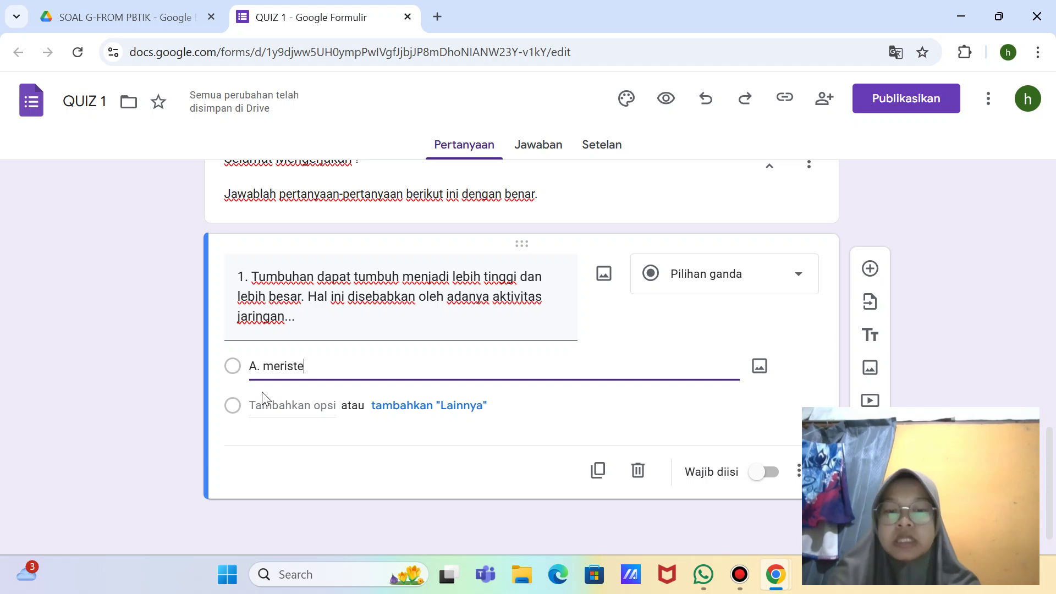
{"action": "type", "text": "m"}
{"action": "key", "text": "Return"}
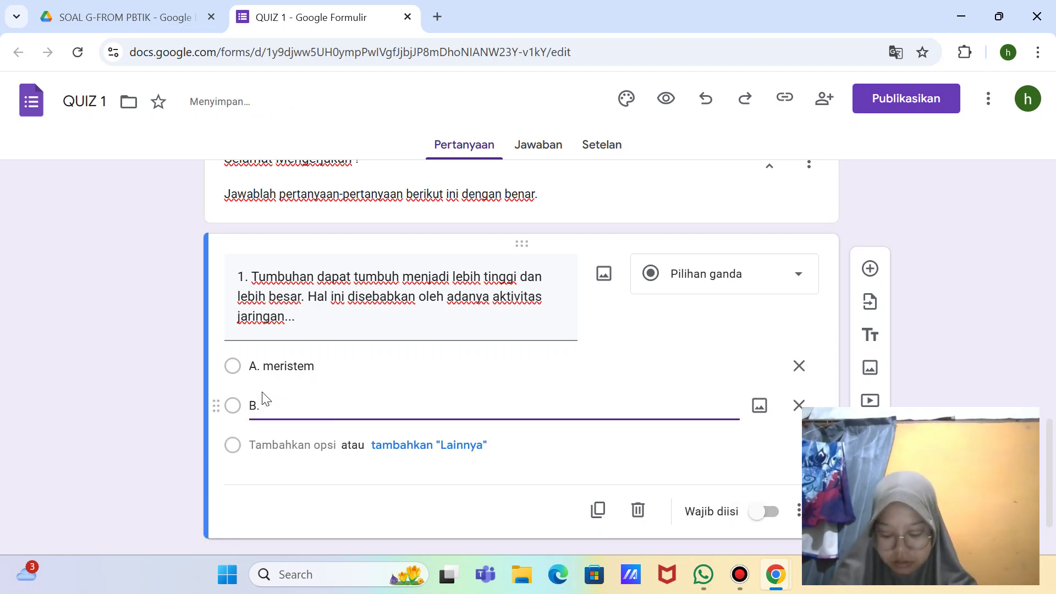
{"action": "type", "text": "B. epi"}
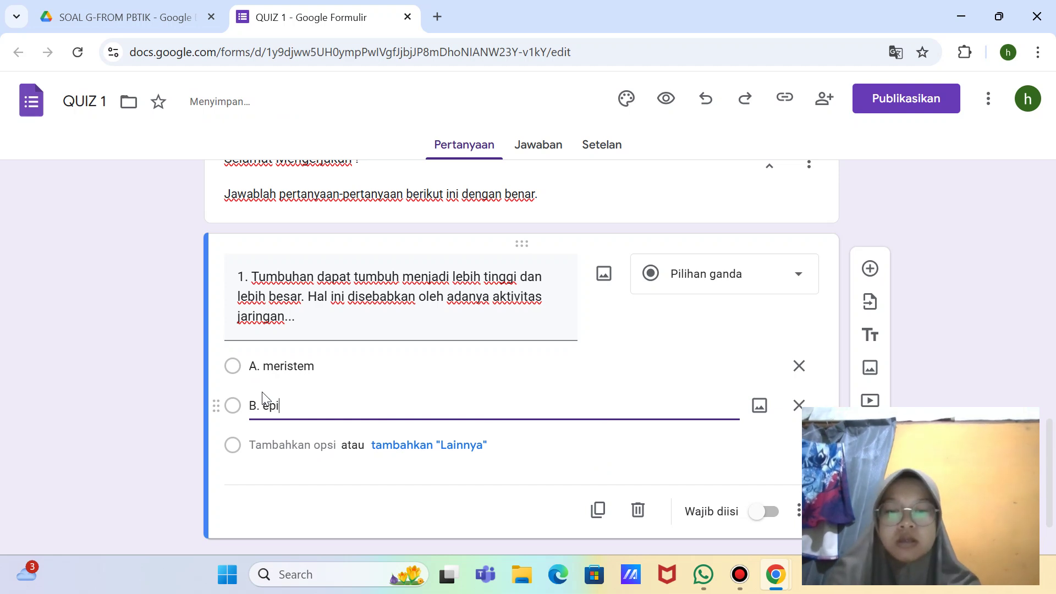
{"action": "type", "text": "dermis"}
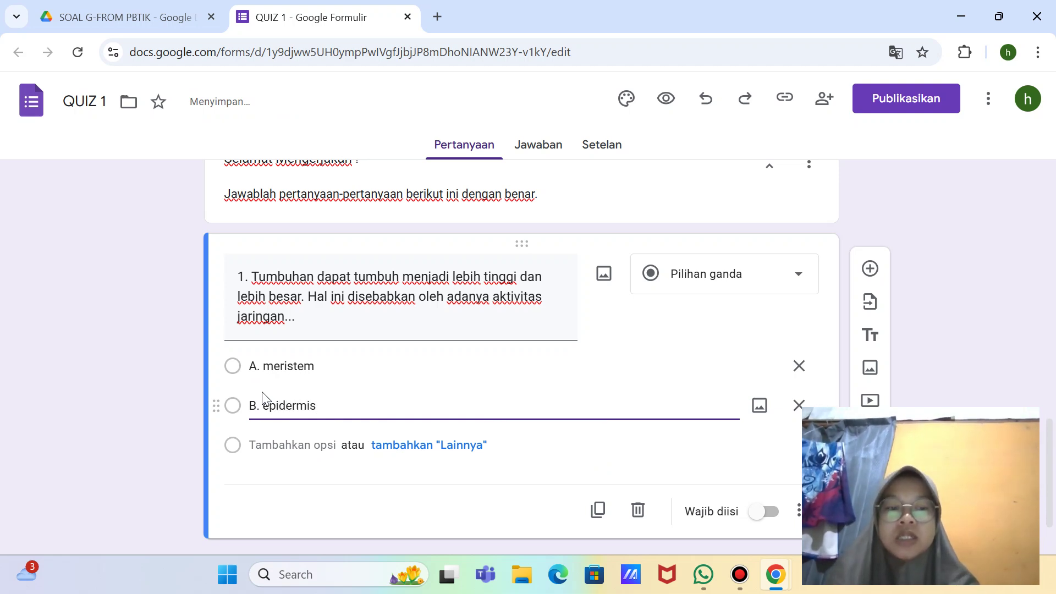
{"action": "key", "text": "Return"}
{"action": "key", "text": "BackSpace"}
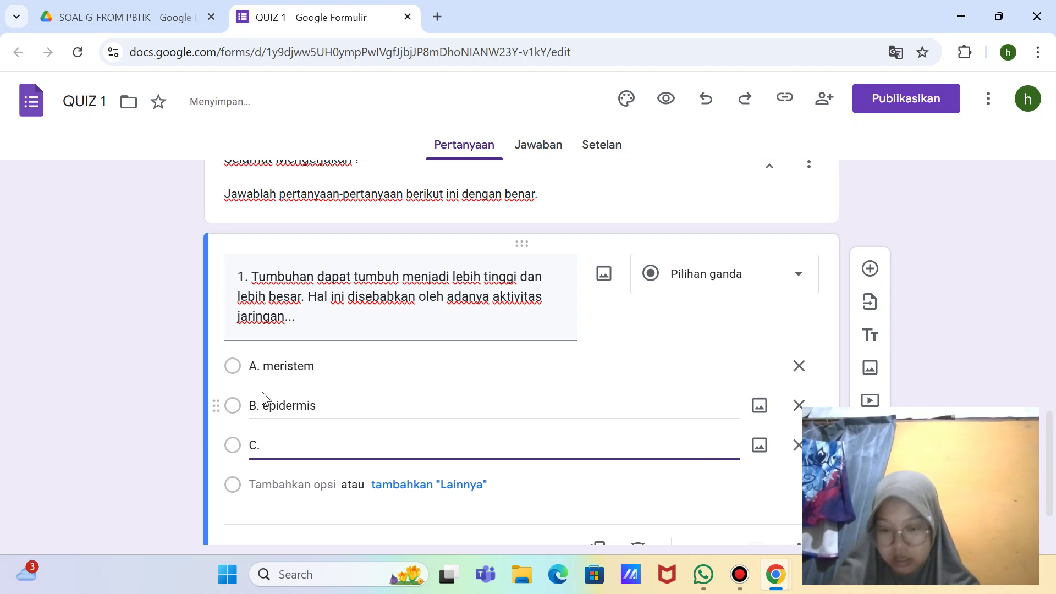
{"action": "type", "text": "C. xilem"}
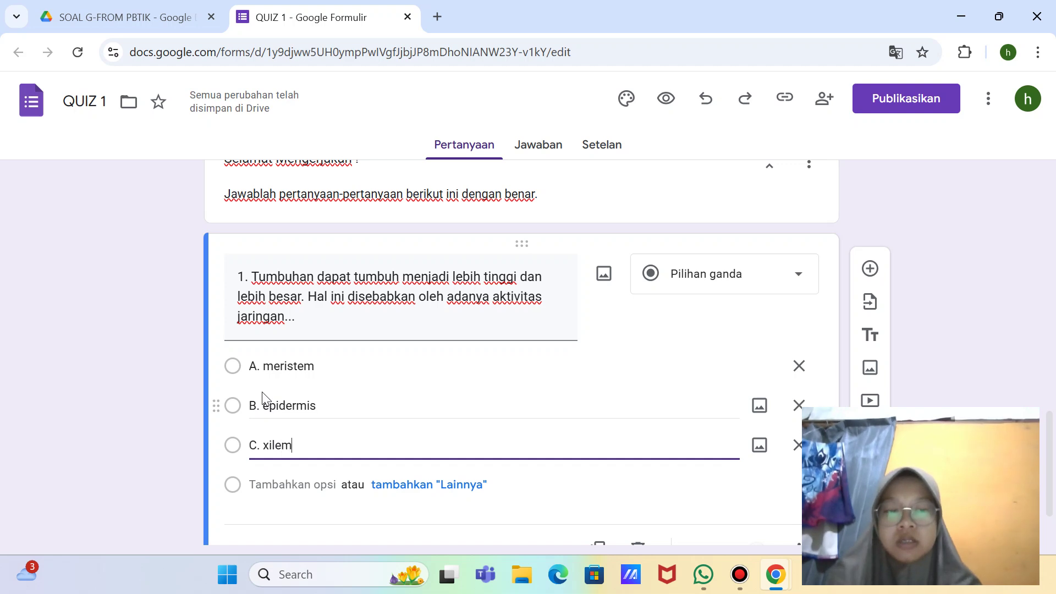
Step: Add answer options 'D. floem' and 'E. parenkim'
{"action": "key", "text": "Return"}
{"action": "key", "text": "BackSpace"}
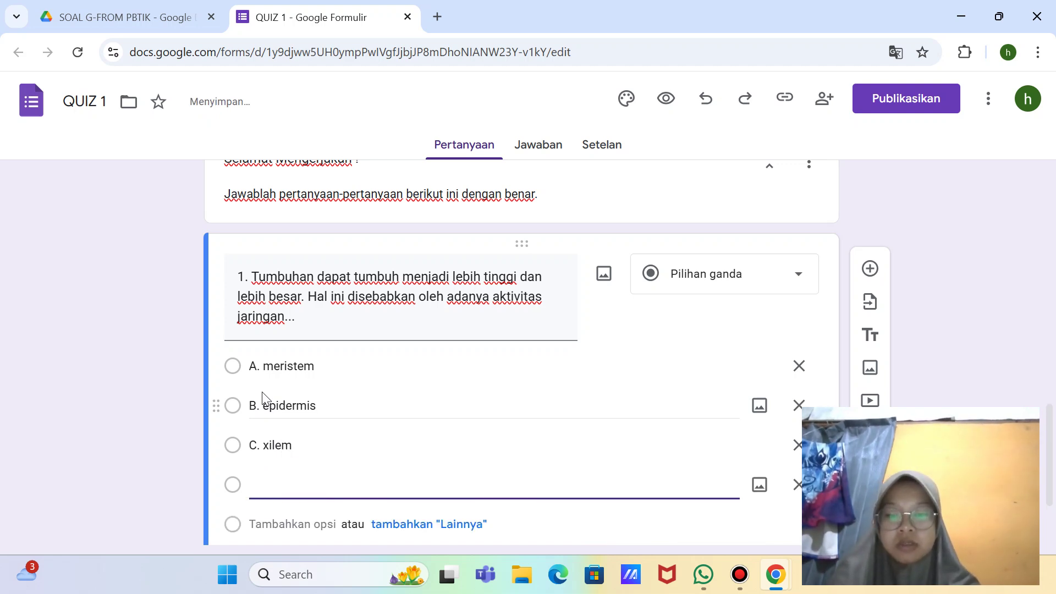
{"action": "type", "text": "D. F"}
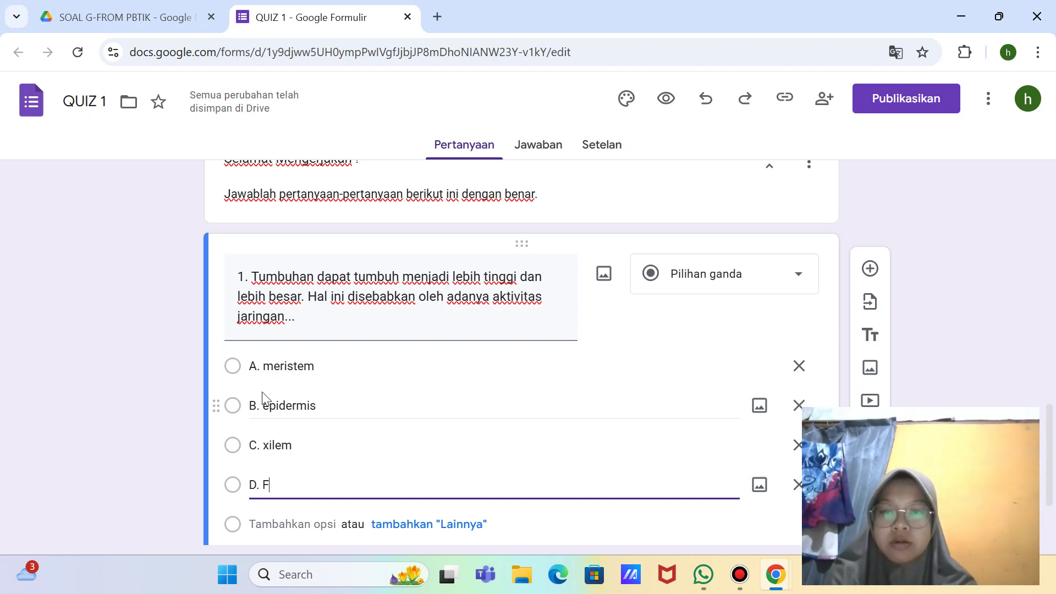
{"action": "key", "text": "BackSpace"}
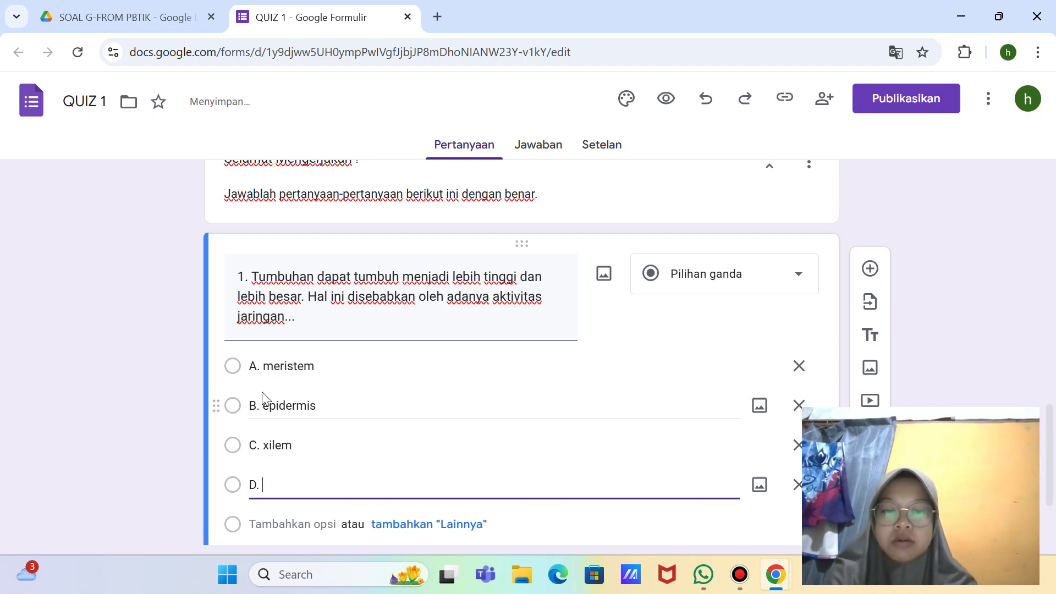
{"action": "type", "text": "floem"}
{"action": "key", "text": "Return"}
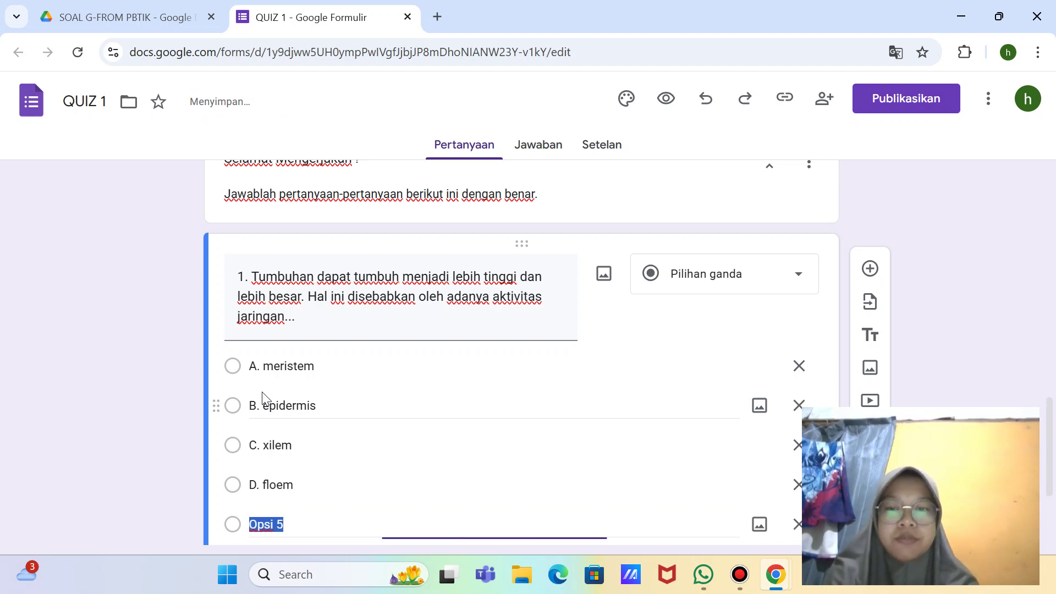
{"action": "key", "text": "BackSpace"}
{"action": "type", "text": "E. "}
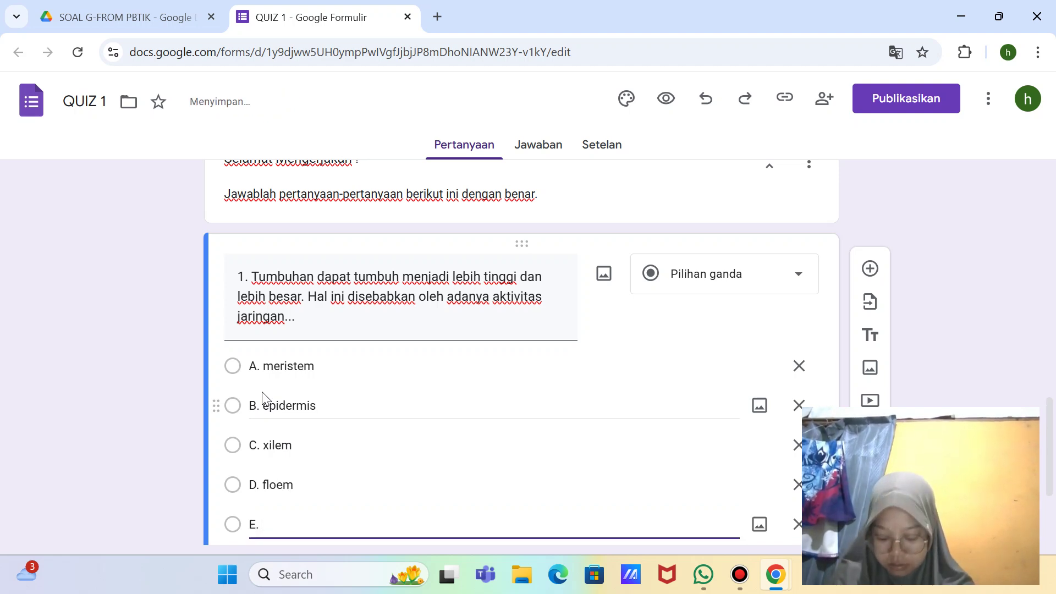
{"action": "type", "text": "pa"}
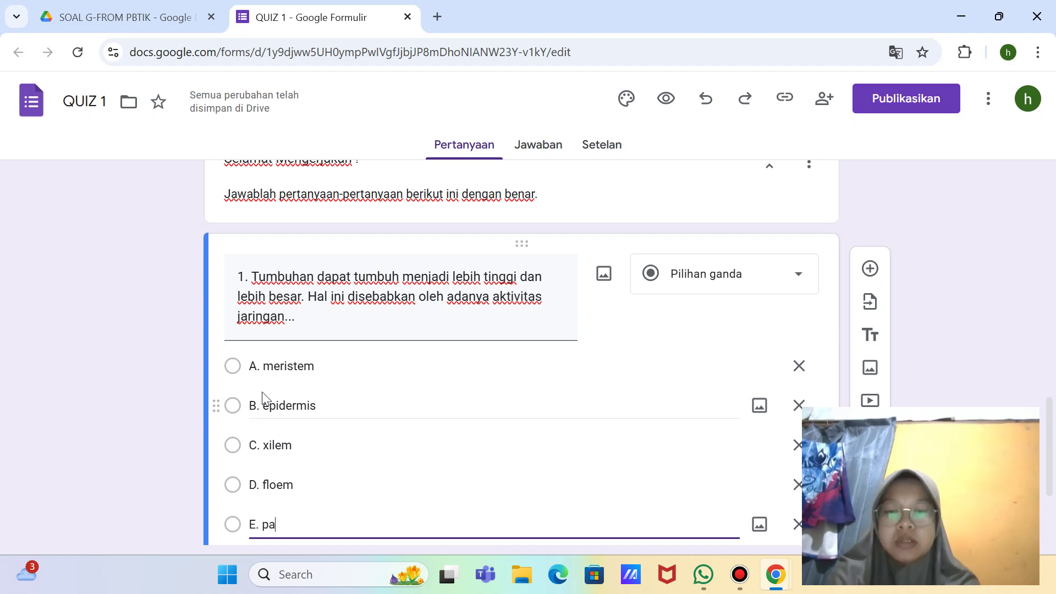
{"action": "type", "text": "renkim"}
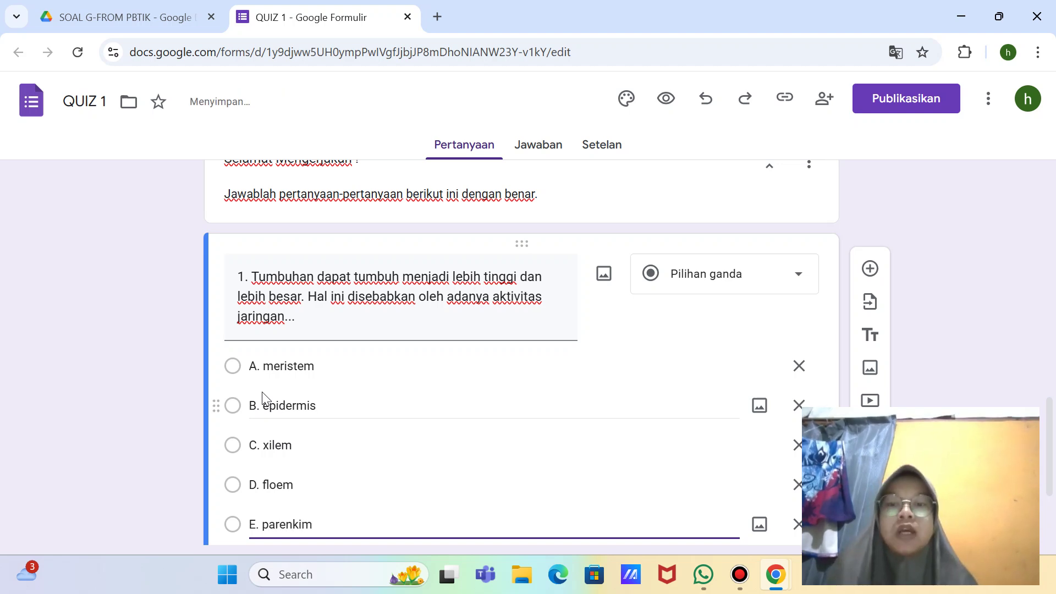
{"action": "scroll", "coordinate": [263, 396], "scroll_direction": "down", "scroll_amount": 2}
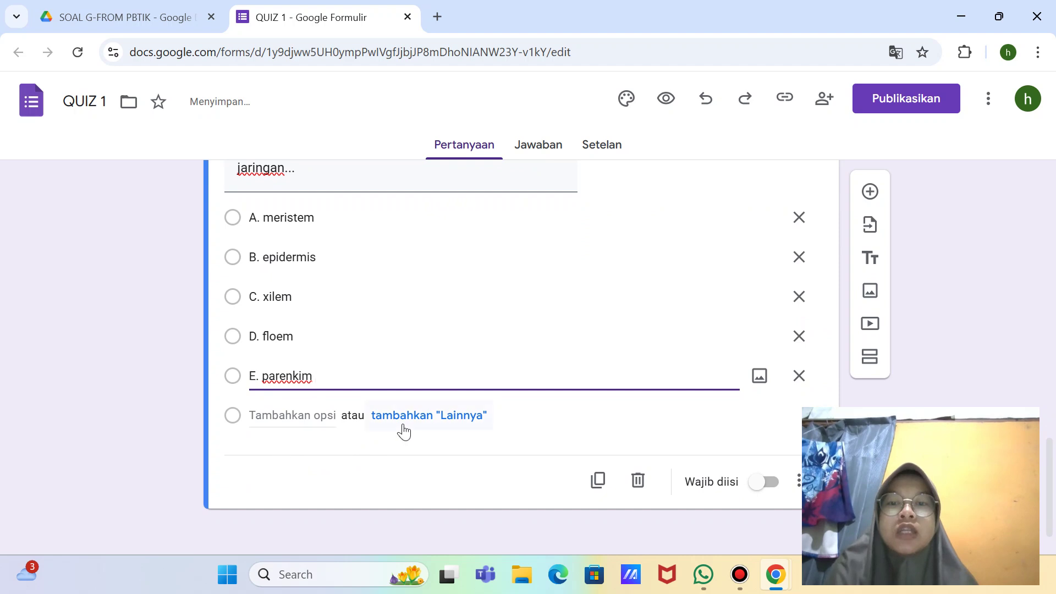
Step: Make question 1 required (Wajib diisi) and add a new blank question below it
{"action": "left_click", "coordinate": [767, 483]}
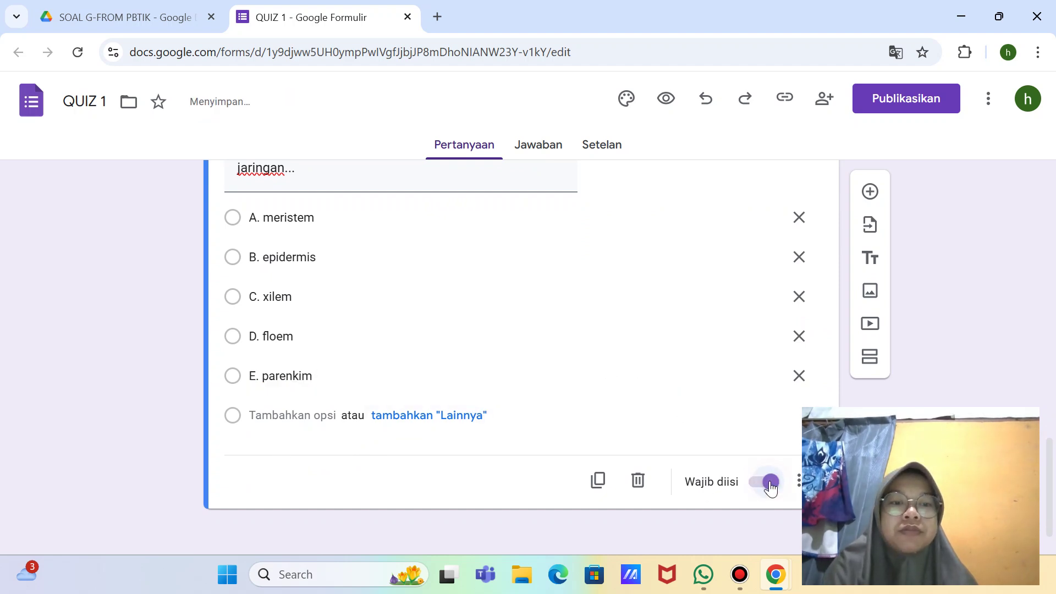
{"action": "scroll", "coordinate": [569, 443], "scroll_direction": "up", "scroll_amount": 4}
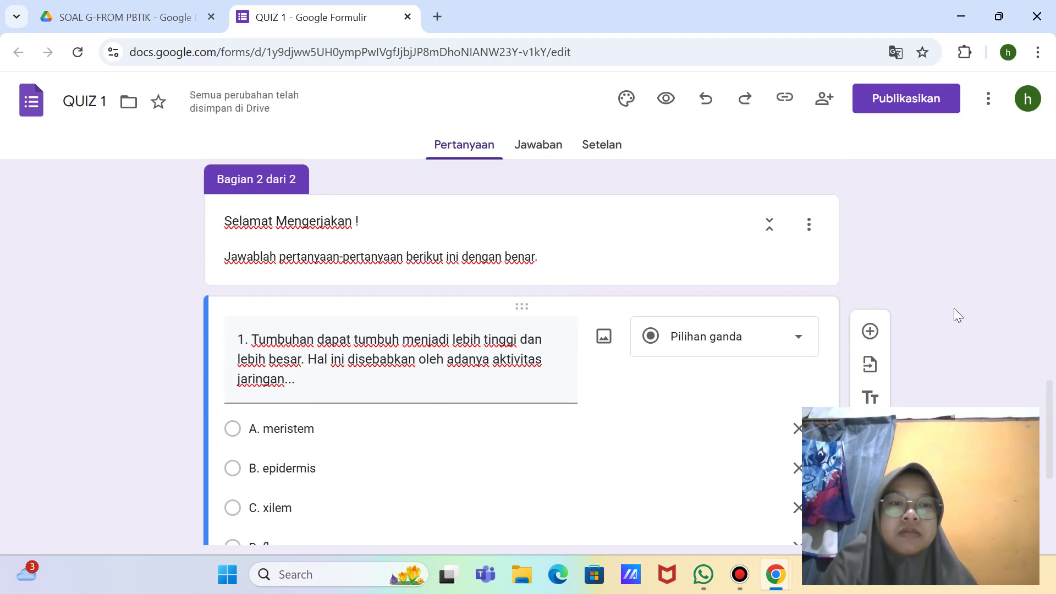
{"action": "left_click", "coordinate": [869, 332]}
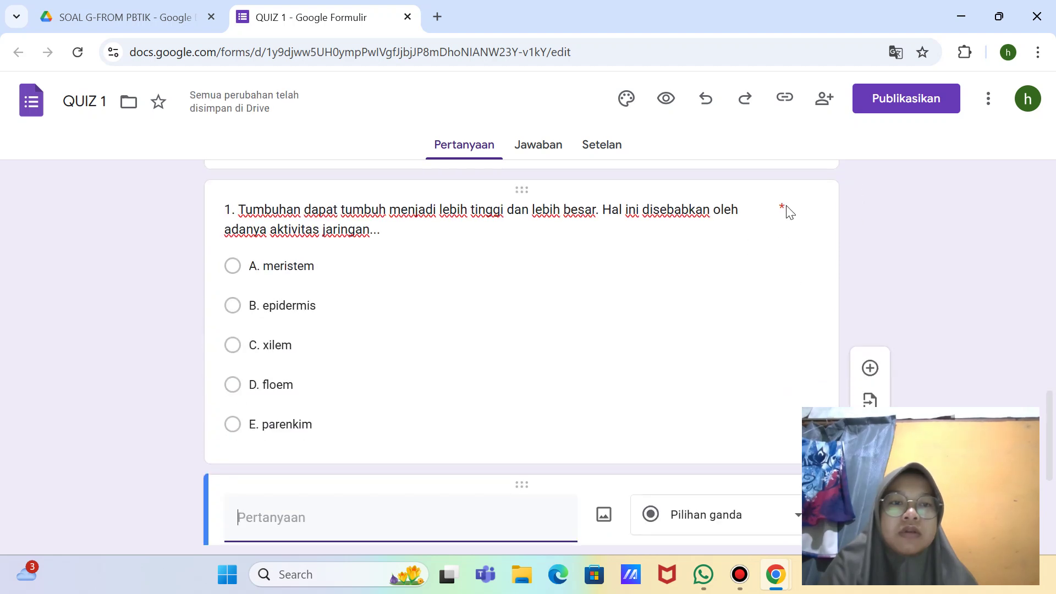
Step: Add a 'Lainnya…' (Other) choice after E. parenkim in question 1
{"action": "left_click", "coordinate": [784, 209]}
{"action": "scroll", "coordinate": [599, 327], "scroll_direction": "down", "scroll_amount": 4}
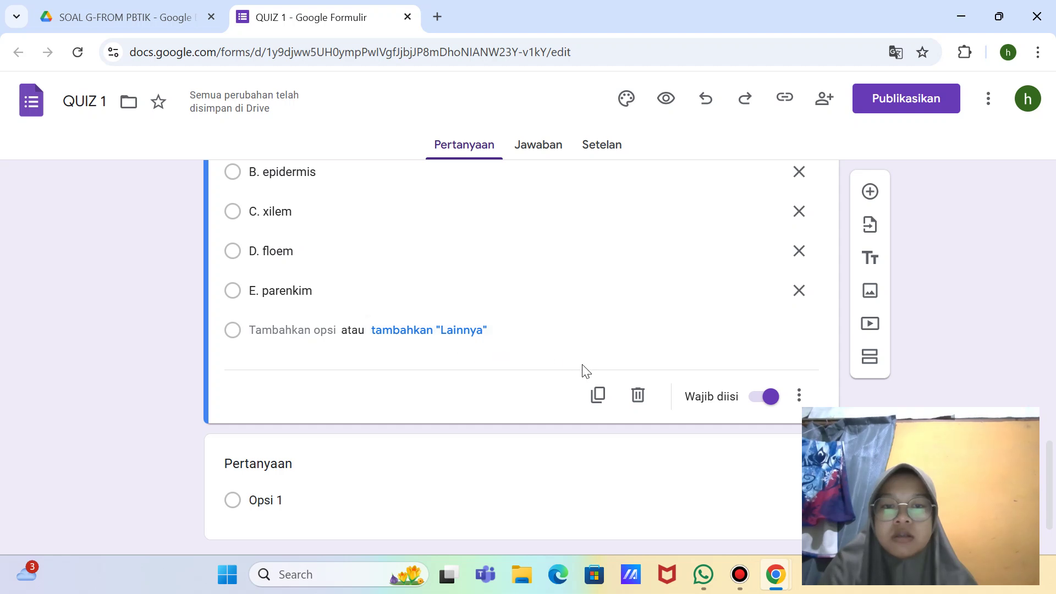
{"action": "scroll", "coordinate": [806, 404], "scroll_direction": "down", "scroll_amount": 1}
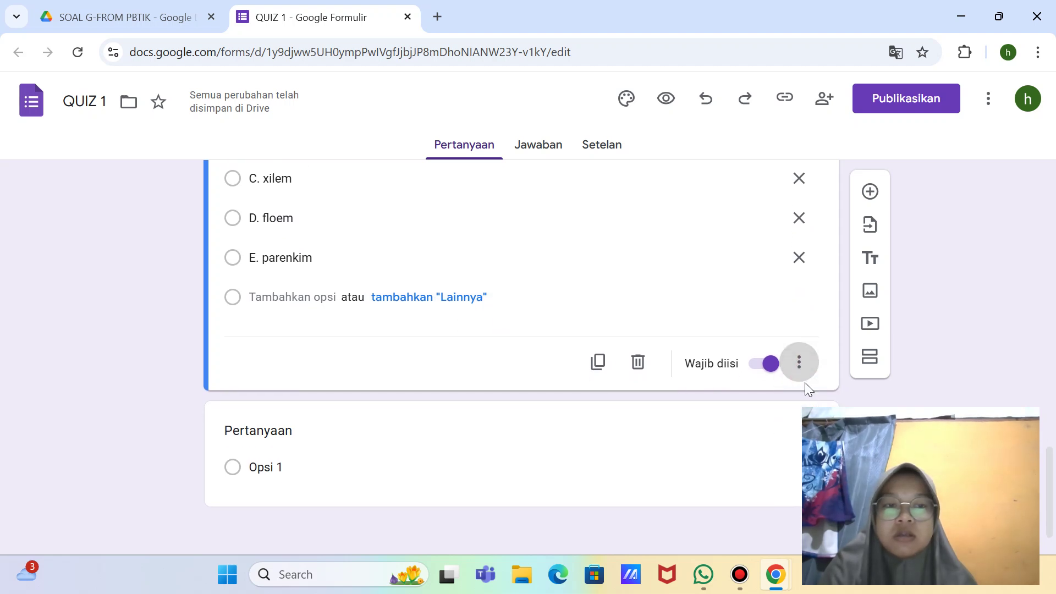
{"action": "scroll", "coordinate": [748, 305], "scroll_direction": "up", "scroll_amount": 3}
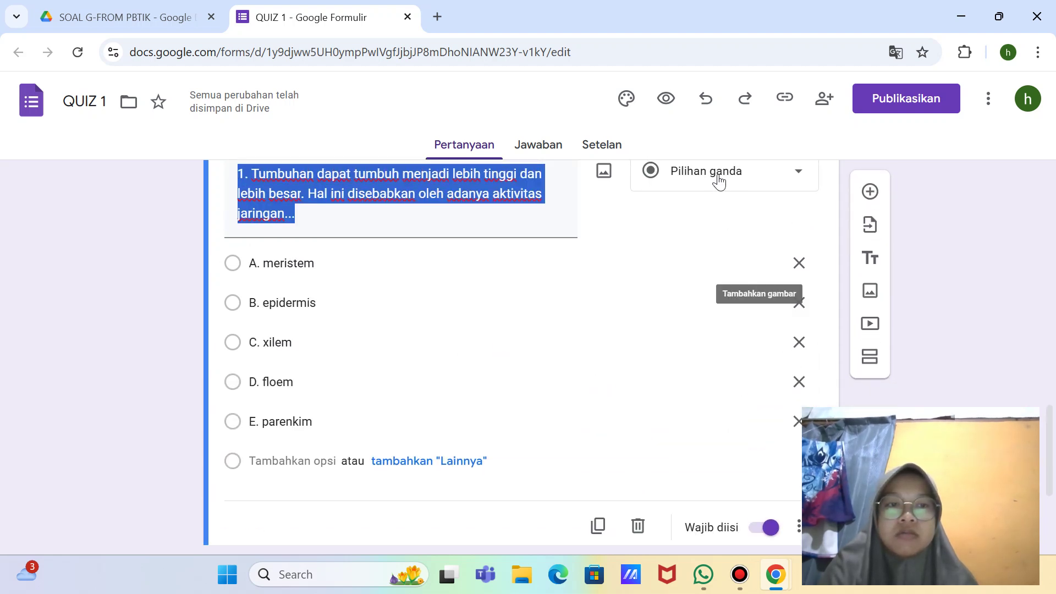
{"action": "scroll", "coordinate": [770, 209], "scroll_direction": "up", "scroll_amount": 2}
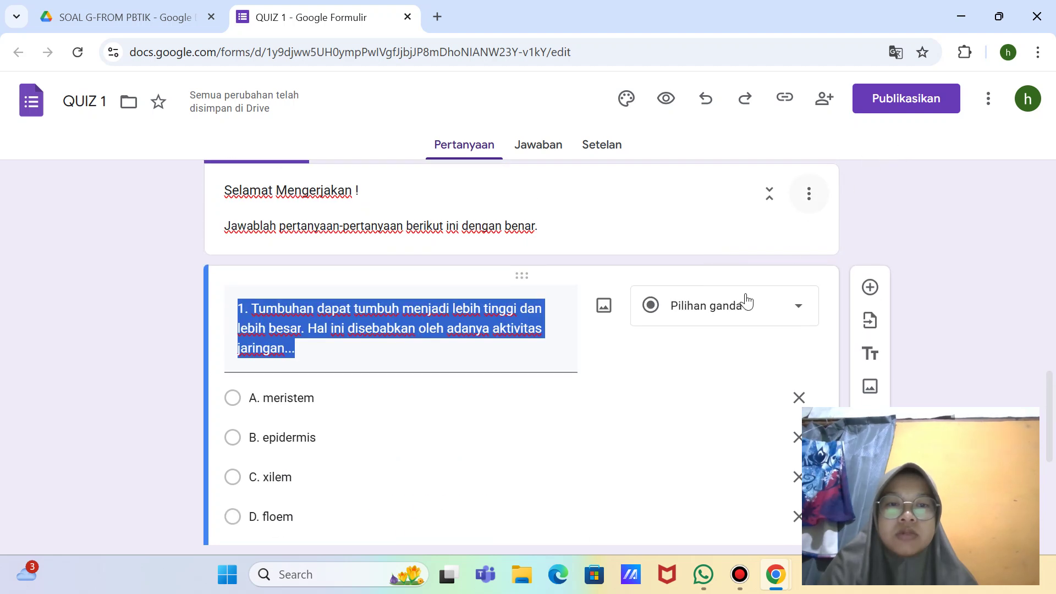
{"action": "scroll", "coordinate": [512, 440], "scroll_direction": "down", "scroll_amount": 4}
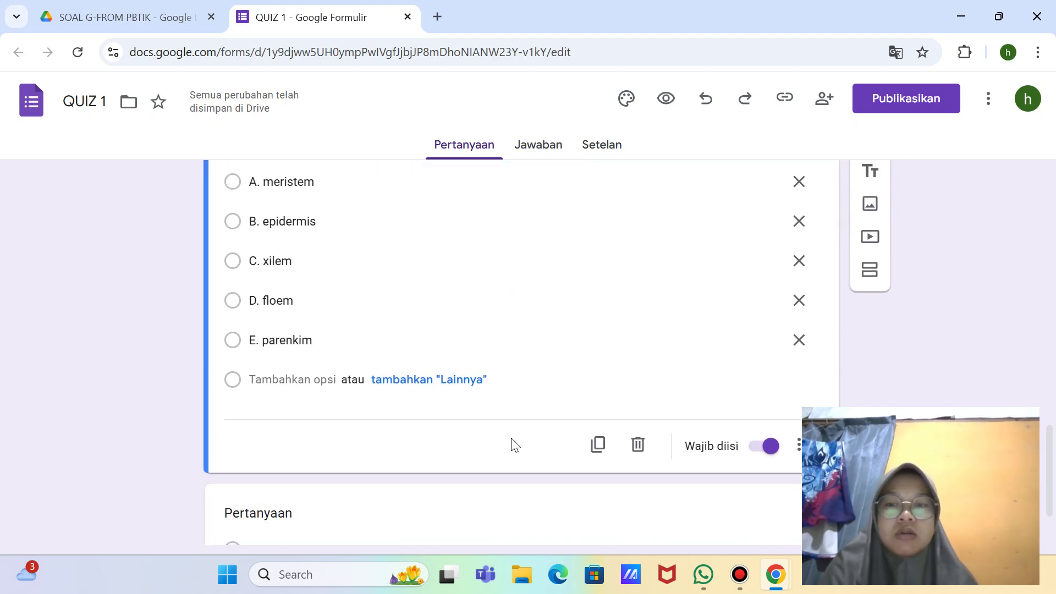
{"action": "scroll", "coordinate": [297, 250], "scroll_direction": "up", "scroll_amount": 2}
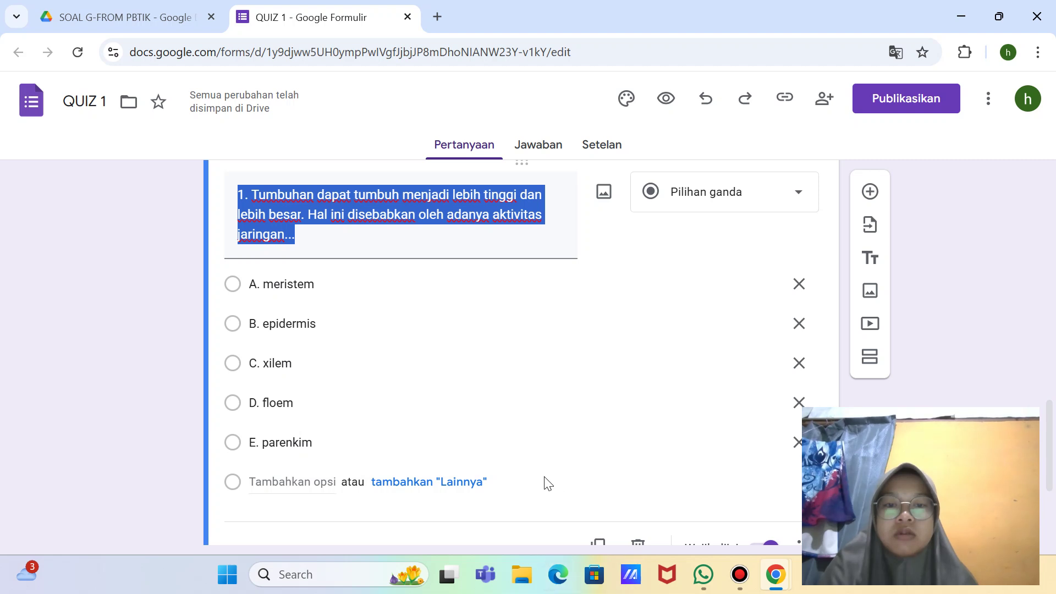
{"action": "left_click", "coordinate": [434, 488]}
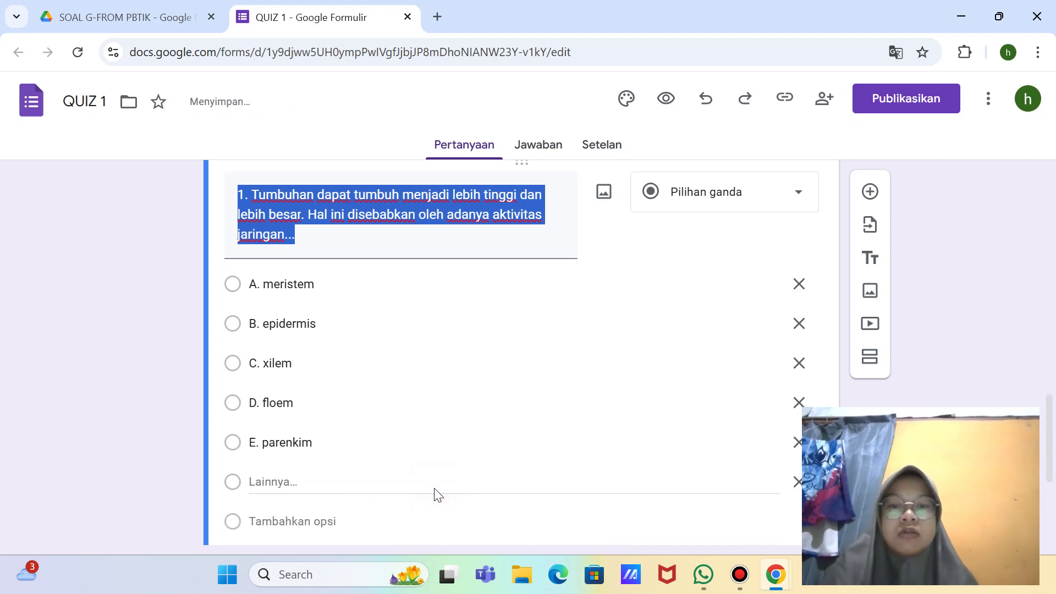
{"action": "scroll", "coordinate": [550, 465], "scroll_direction": "down", "scroll_amount": 1}
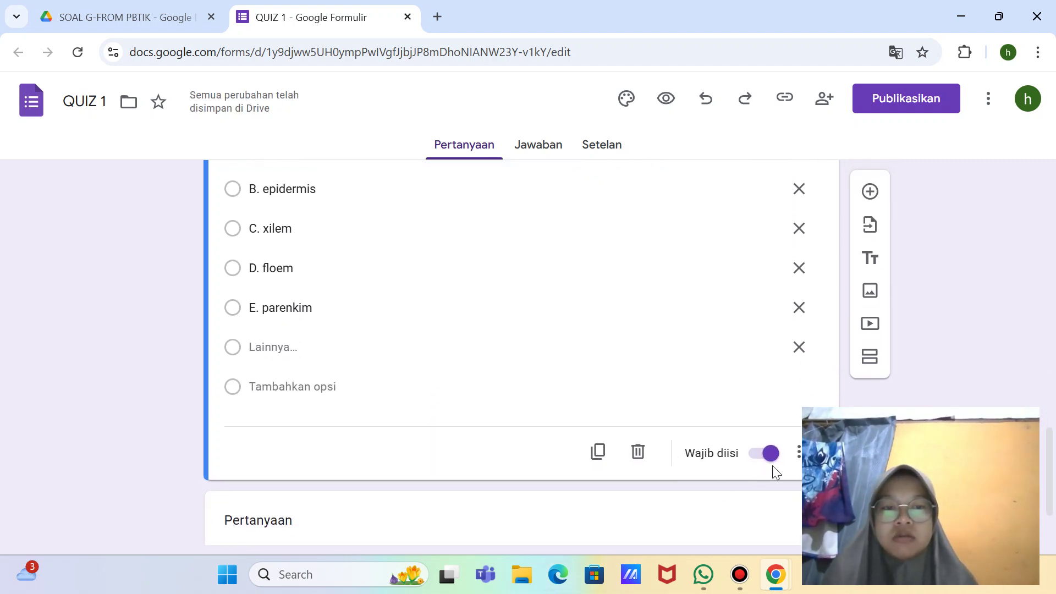
{"action": "left_click", "coordinate": [795, 465]}
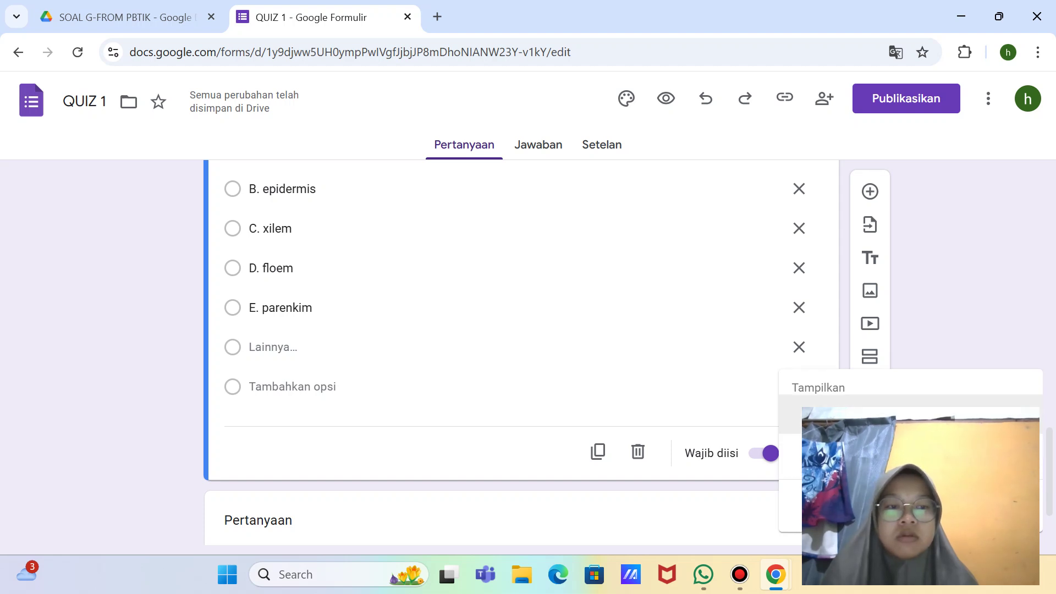
Step: Switch on 'Jadikan ini sebagai kuis' in the form's settings
{"action": "left_click", "coordinate": [542, 156]}
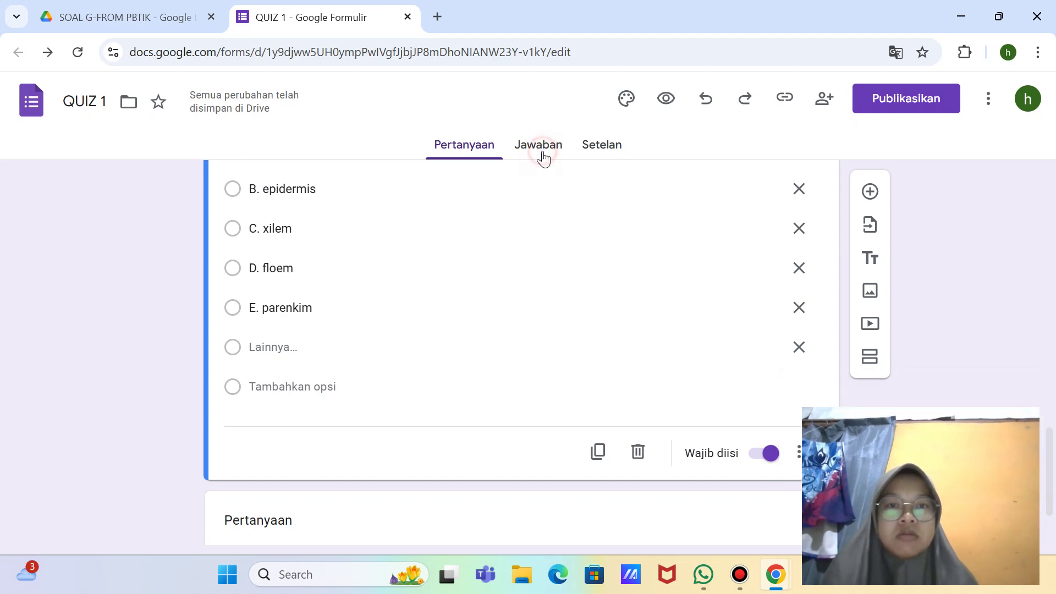
{"action": "left_click", "coordinate": [537, 147]}
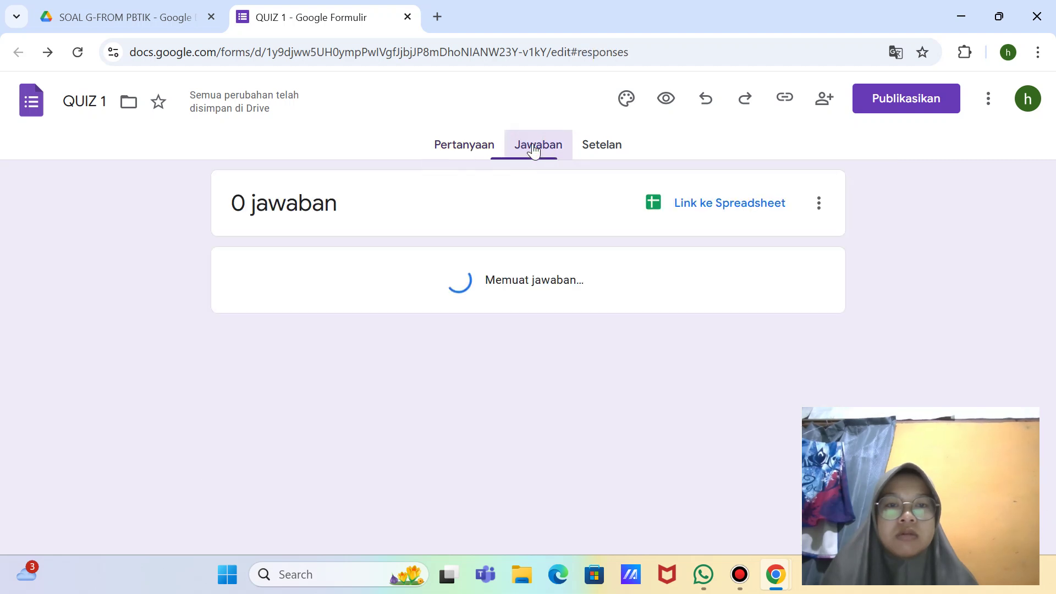
{"action": "left_click", "coordinate": [597, 152]}
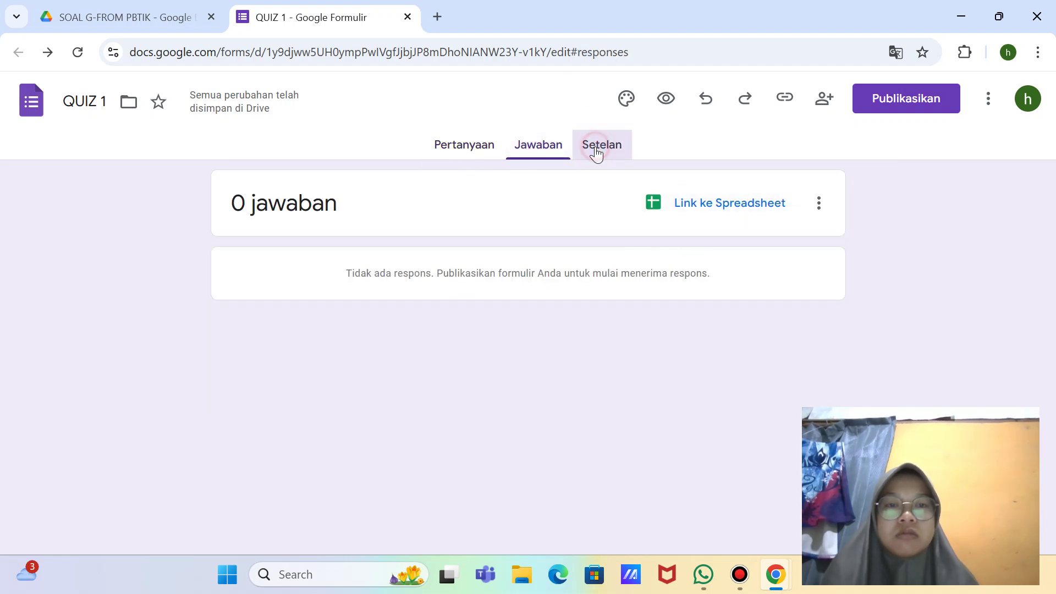
{"action": "scroll", "coordinate": [739, 313], "scroll_direction": "down", "scroll_amount": 1}
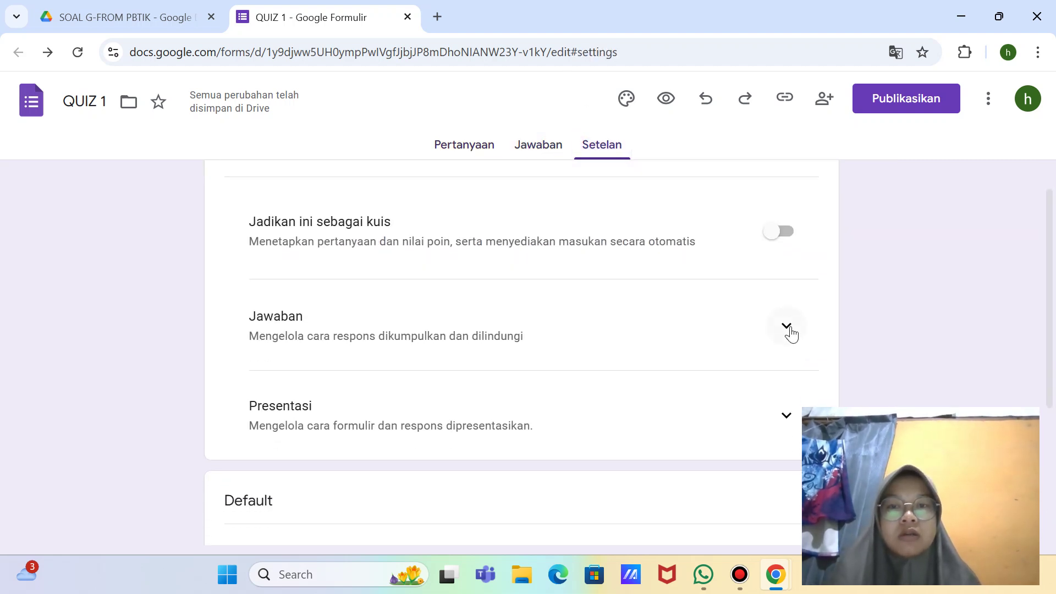
{"action": "left_click", "coordinate": [782, 236]}
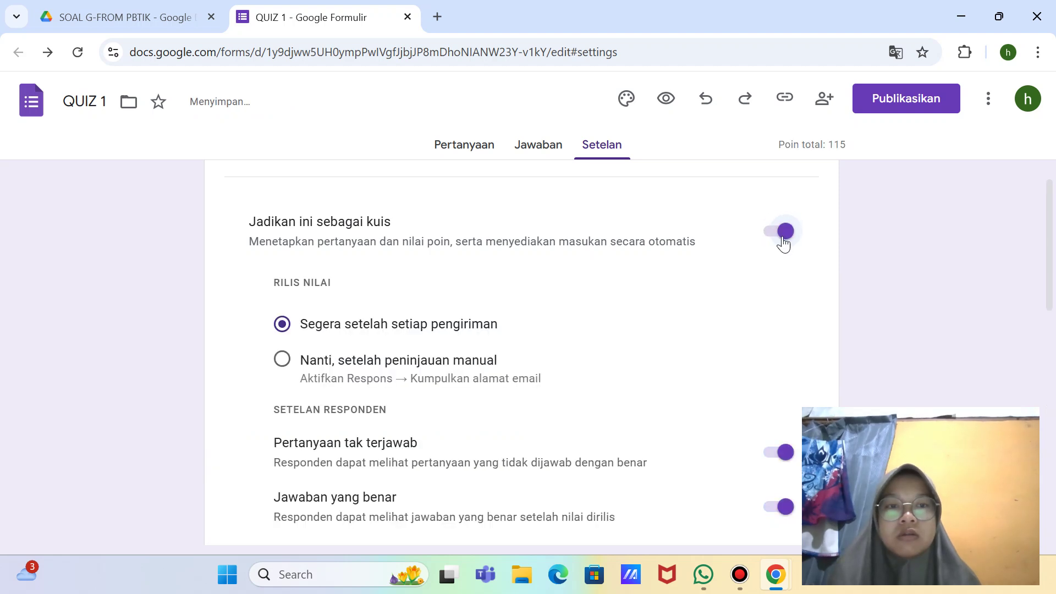
{"action": "scroll", "coordinate": [696, 352], "scroll_direction": "down", "scroll_amount": 1}
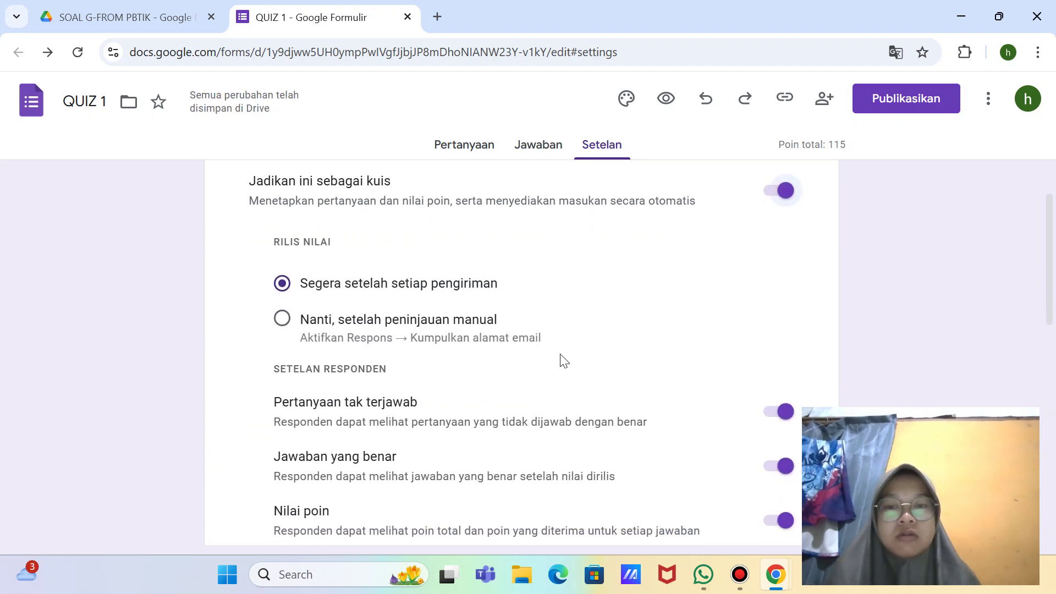
{"action": "scroll", "coordinate": [554, 361], "scroll_direction": "down", "scroll_amount": 3}
{"action": "scroll", "coordinate": [551, 361], "scroll_direction": "down", "scroll_amount": 1}
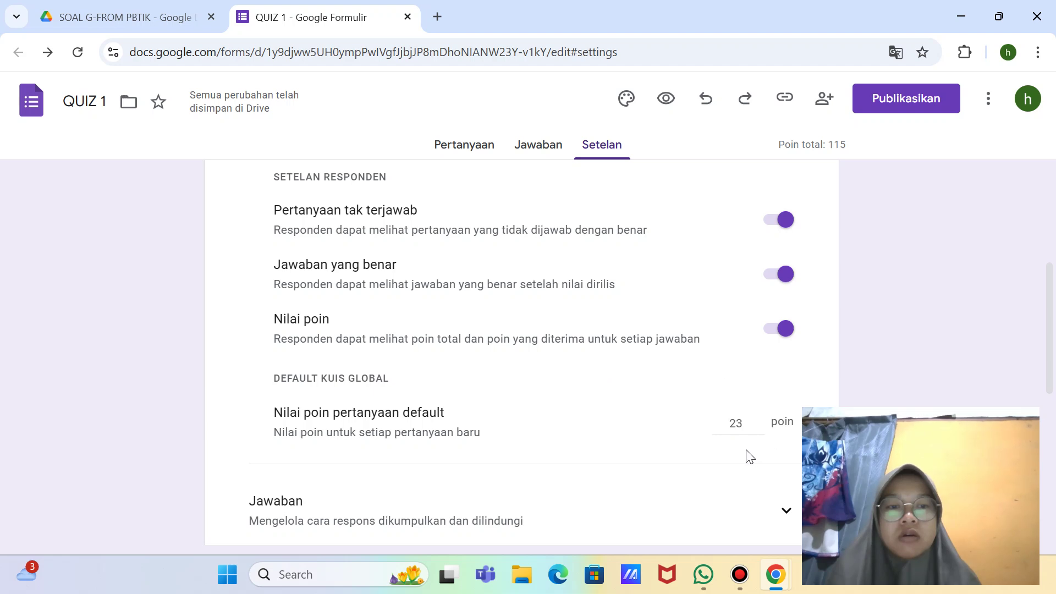
{"action": "scroll", "coordinate": [743, 340], "scroll_direction": "up", "scroll_amount": 5}
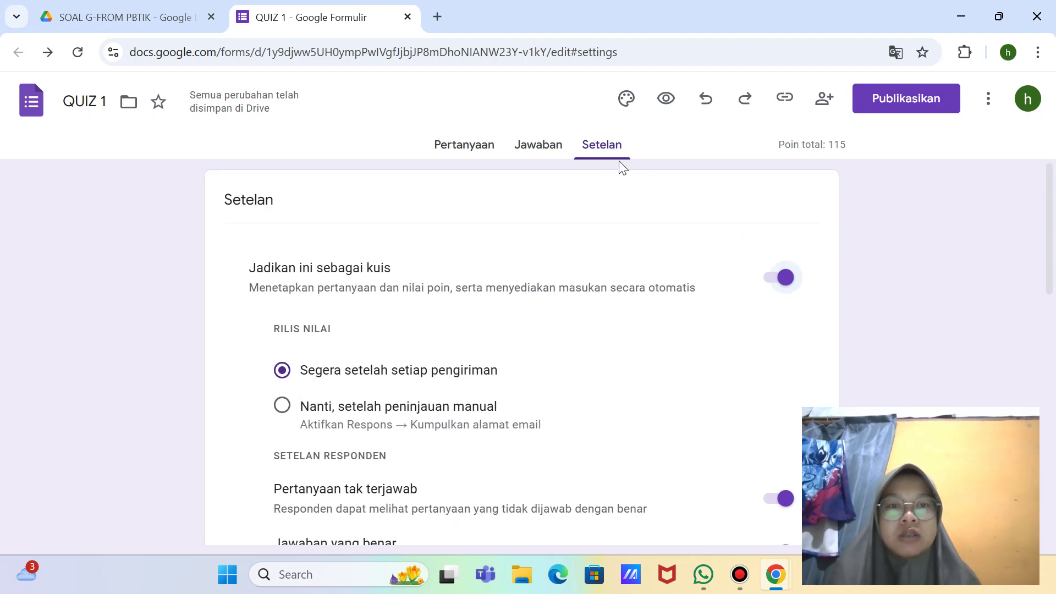
{"action": "left_click", "coordinate": [466, 163]}
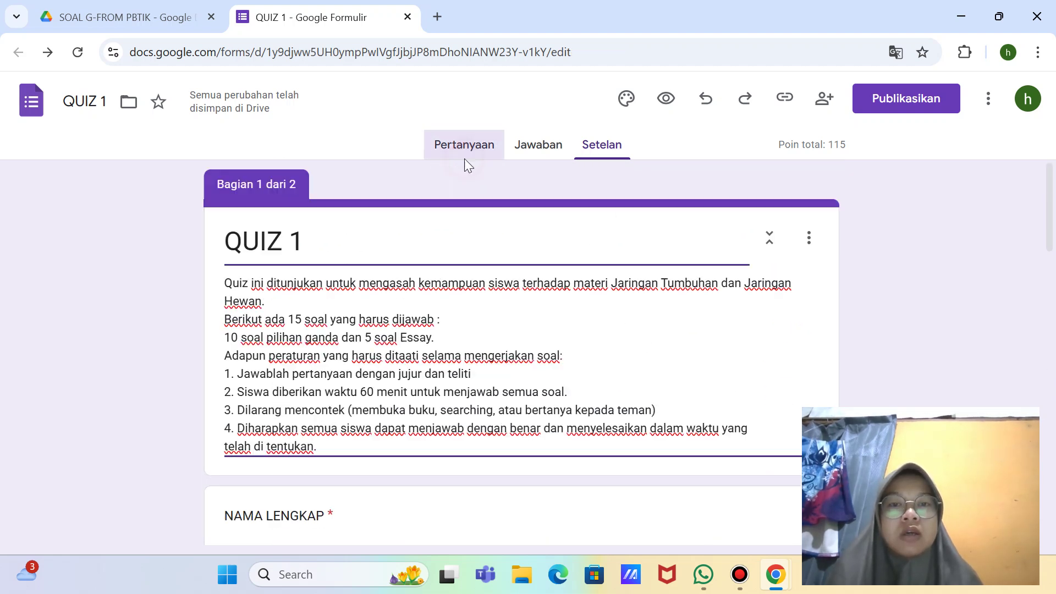
{"action": "left_click", "coordinate": [591, 143]}
{"action": "scroll", "coordinate": [679, 239], "scroll_direction": "down", "scroll_amount": 1}
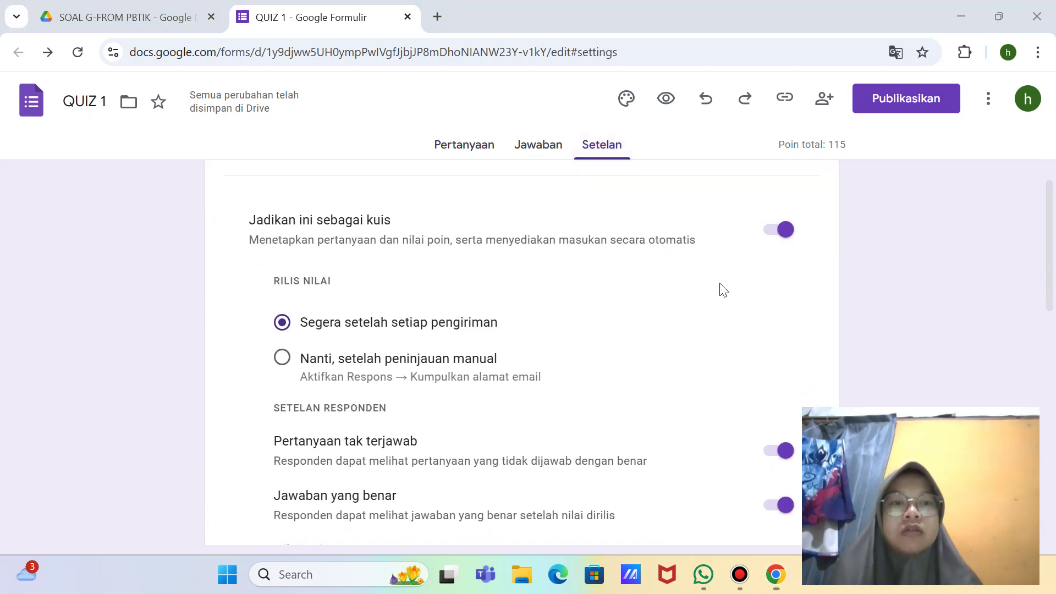
Step: Take a full-screen Snipping Tool screenshot of the quiz settings page
{"action": "key", "text": "super+shift+s"}
{"action": "left_click", "coordinate": [546, 29]}
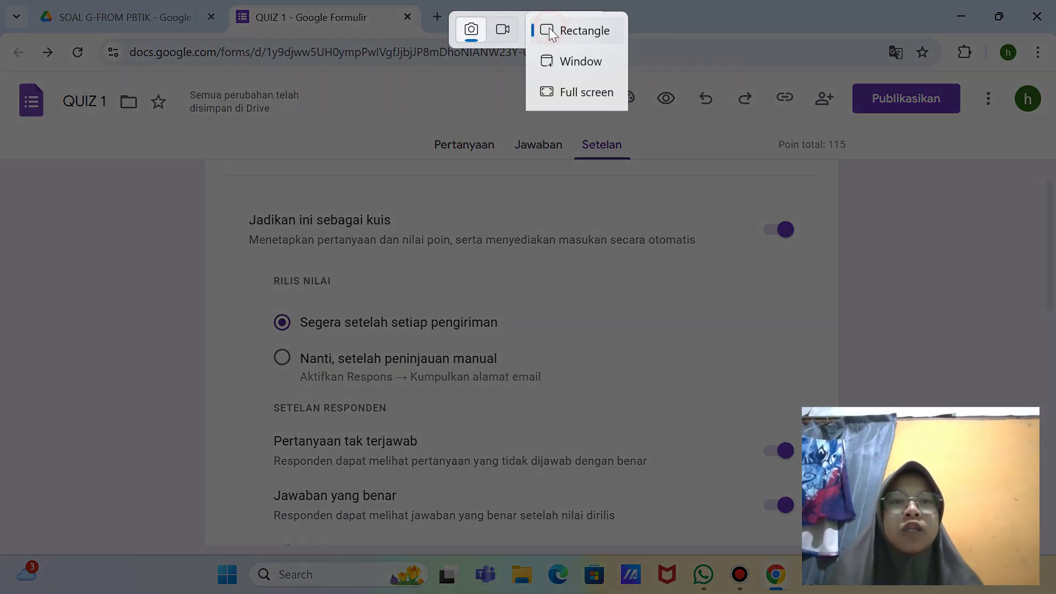
{"action": "left_click", "coordinate": [593, 90]}
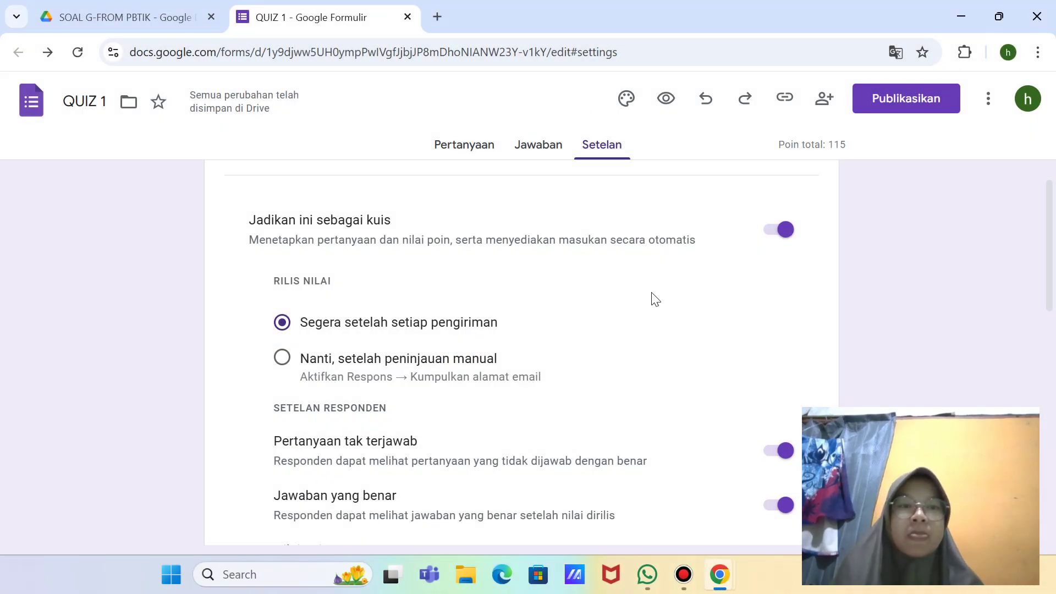
{"action": "scroll", "coordinate": [651, 299], "scroll_direction": "down", "scroll_amount": 3}
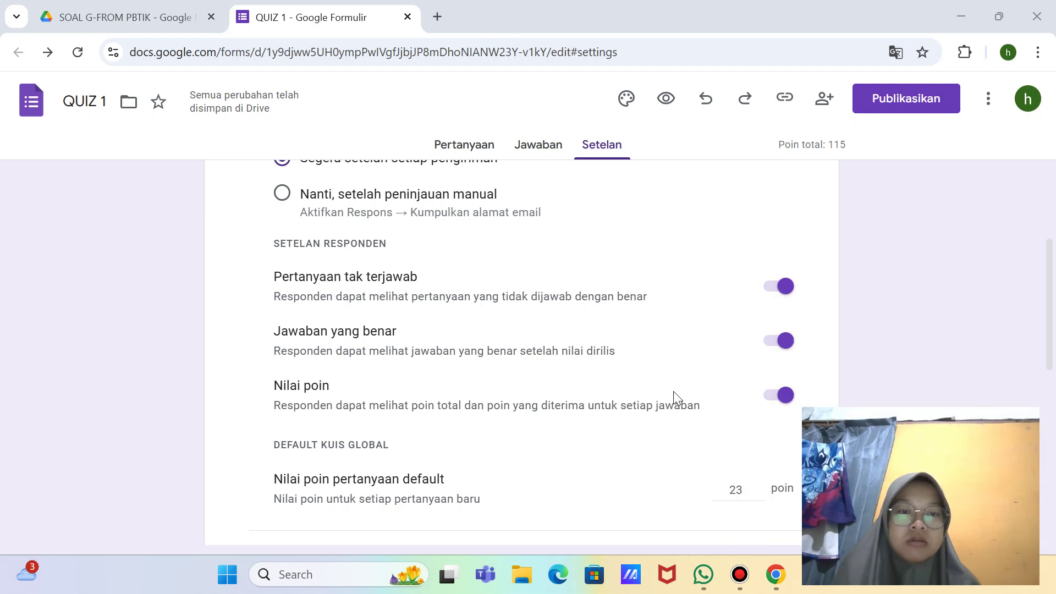
{"action": "scroll", "coordinate": [674, 393], "scroll_direction": "down", "scroll_amount": 5}
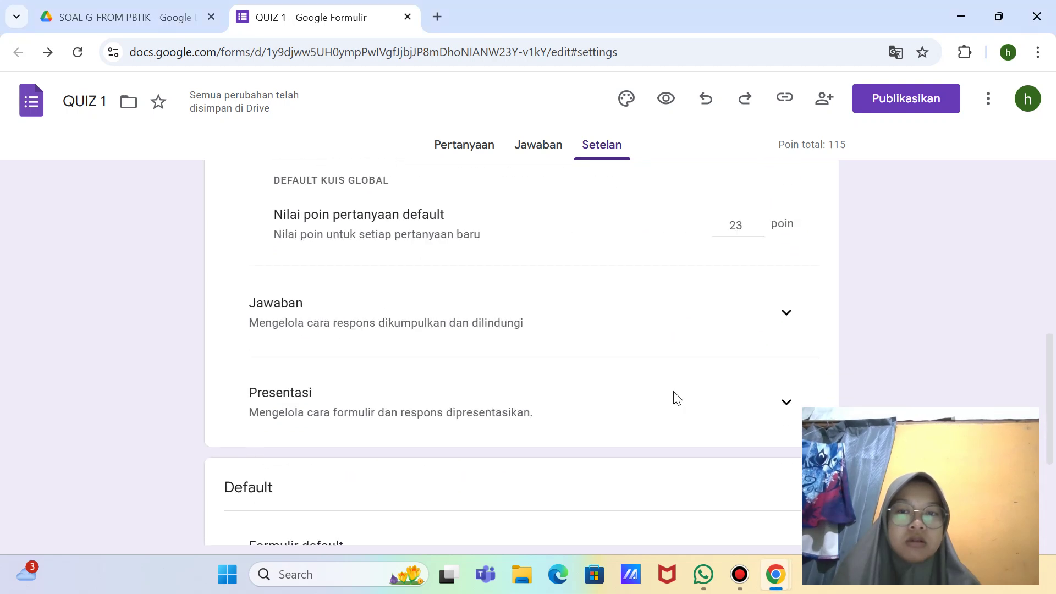
{"action": "scroll", "coordinate": [677, 398], "scroll_direction": "down", "scroll_amount": 4}
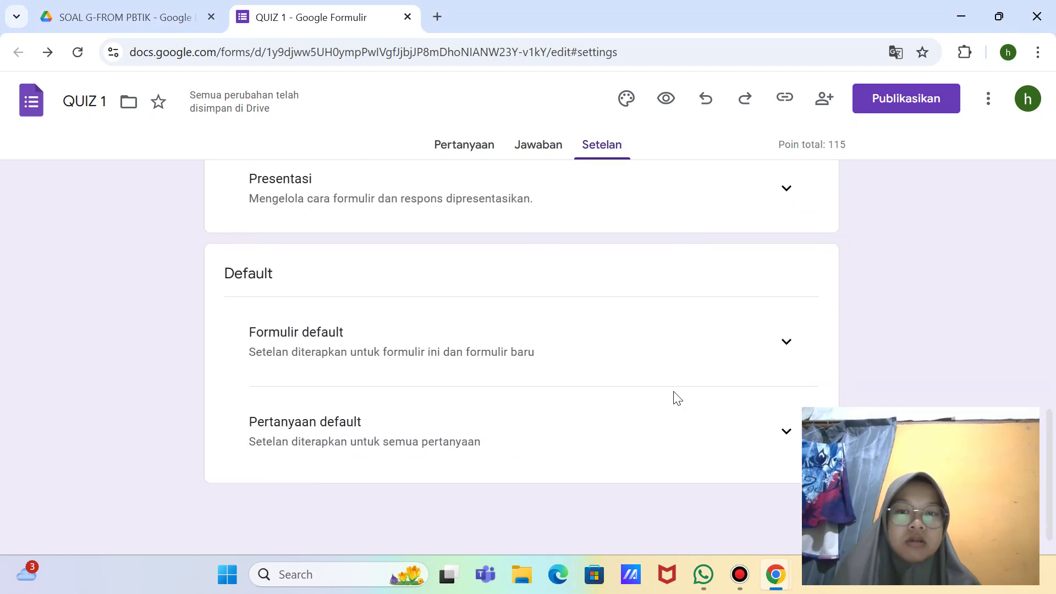
Step: Set the default email collection to 'Telah Diverifikasi'
{"action": "left_click", "coordinate": [787, 342]}
{"action": "scroll", "coordinate": [781, 363], "scroll_direction": "up", "scroll_amount": 4}
{"action": "scroll", "coordinate": [780, 414], "scroll_direction": "down", "scroll_amount": 5}
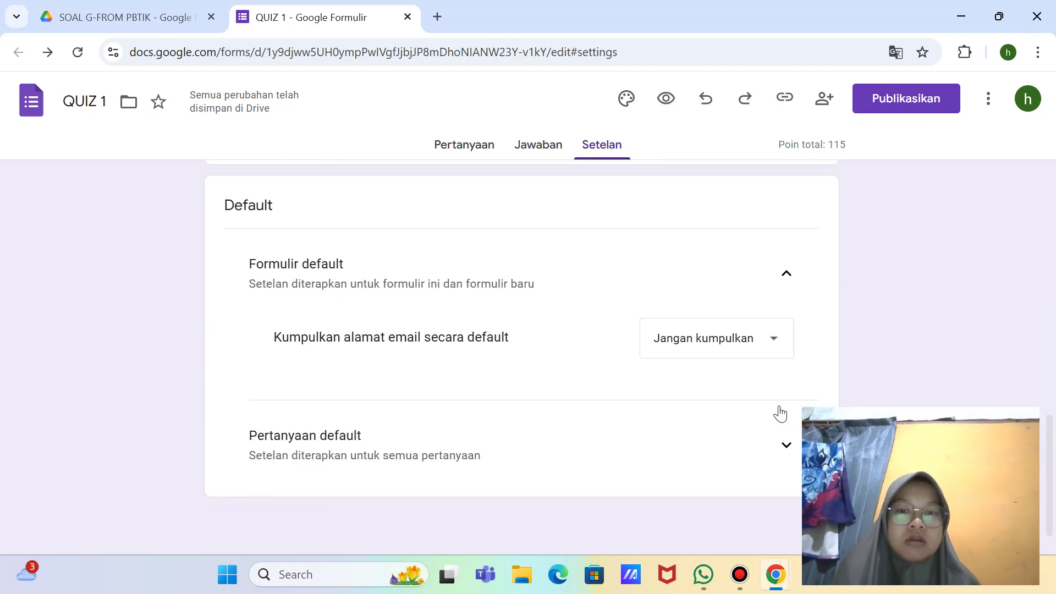
{"action": "left_click", "coordinate": [773, 345]}
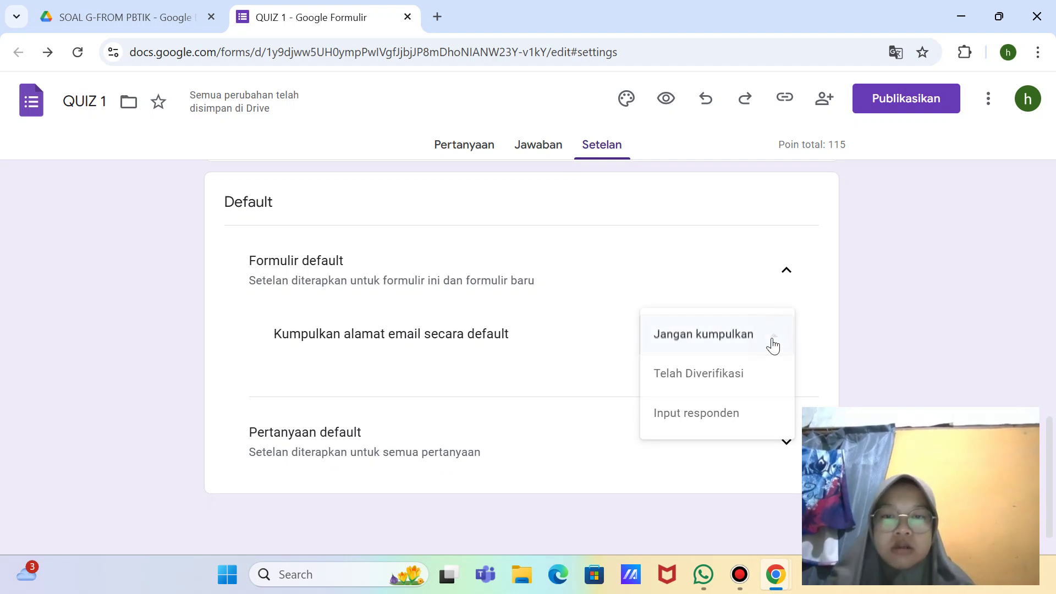
{"action": "left_click", "coordinate": [713, 375]}
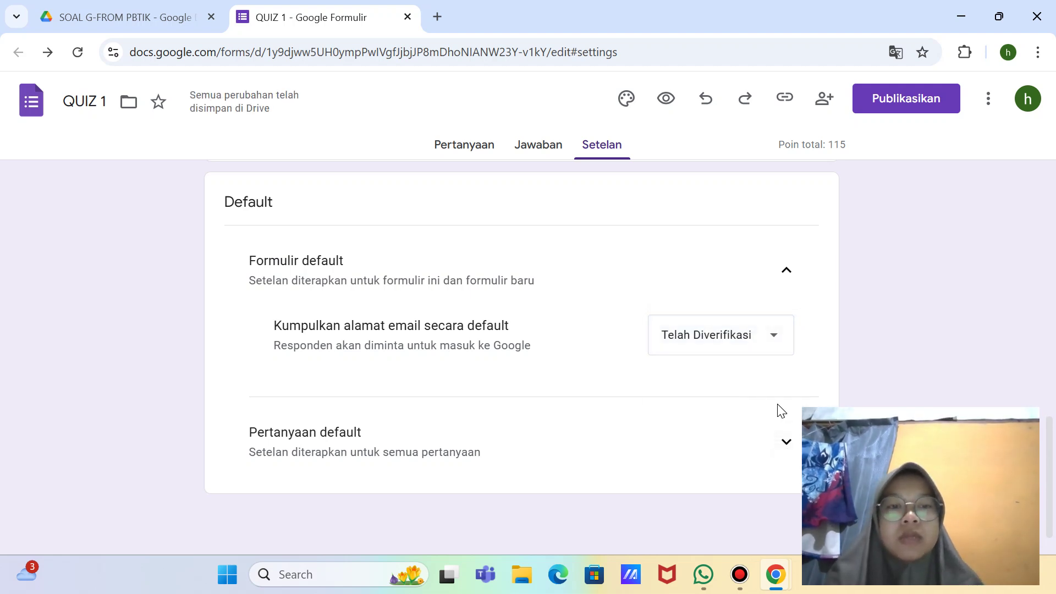
Step: Take a full-screen screenshot of the updated settings
{"action": "key", "text": "super+shift+s"}
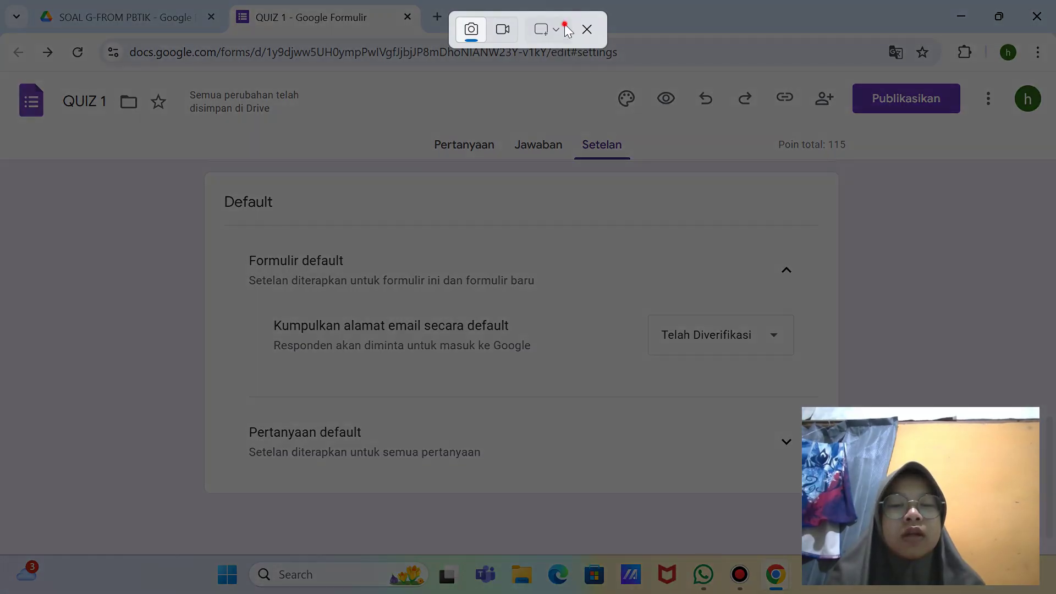
{"action": "left_click", "coordinate": [553, 29]}
{"action": "left_click", "coordinate": [585, 89]}
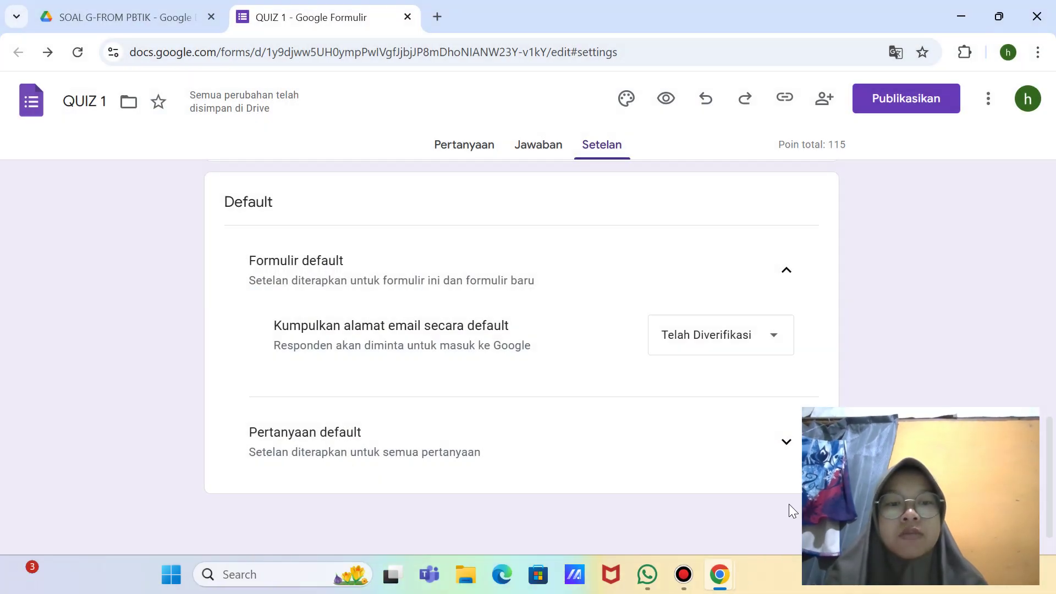
{"action": "left_click", "coordinate": [786, 440]}
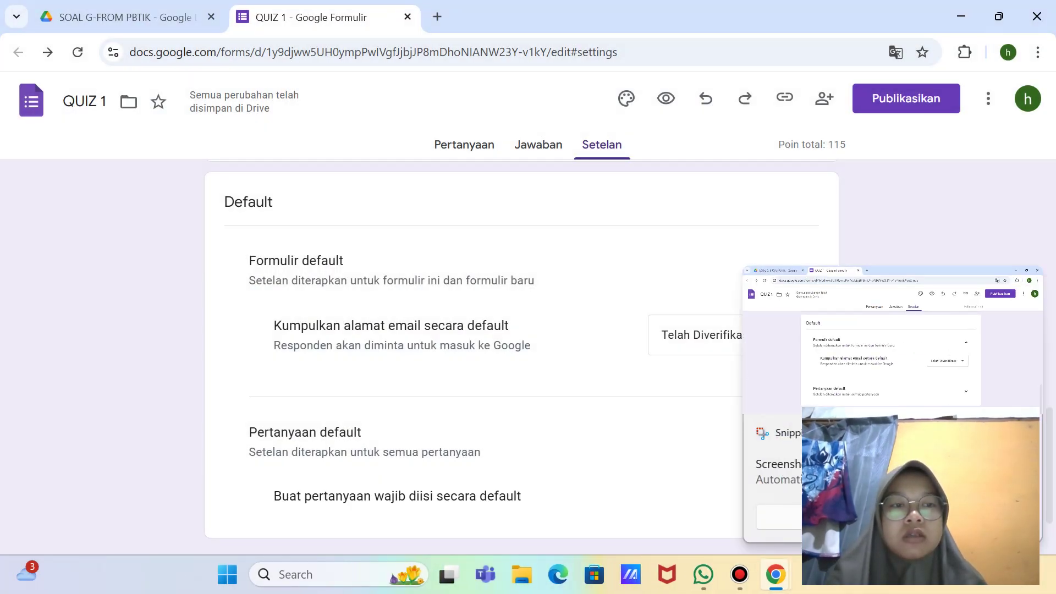
Step: Return to the form's Pertanyaan page
{"action": "scroll", "coordinate": [838, 329], "scroll_direction": "up", "scroll_amount": 3}
{"action": "scroll", "coordinate": [831, 337], "scroll_direction": "up", "scroll_amount": 2}
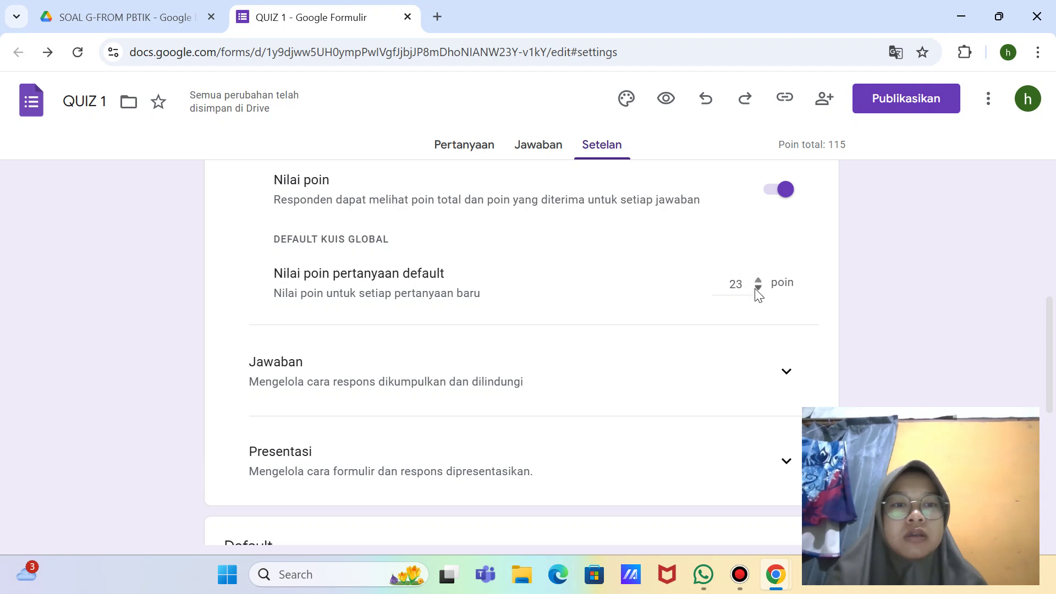
{"action": "left_click", "coordinate": [472, 147]}
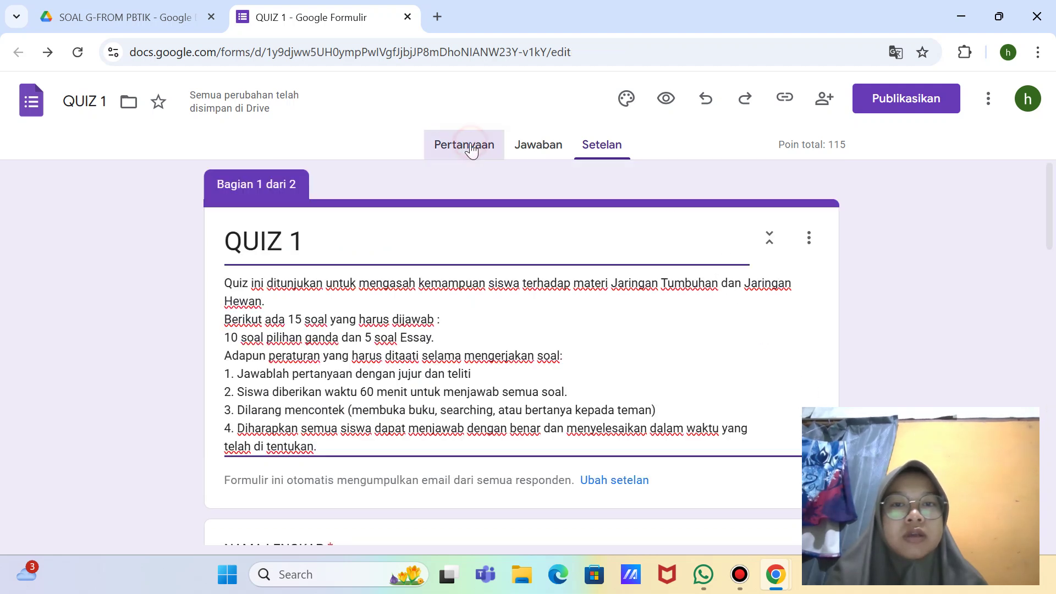
Step: Take a full-screen screenshot of question 1, then open its 'Kunci jawaban' editor
{"action": "scroll", "coordinate": [748, 355], "scroll_direction": "down", "scroll_amount": 10}
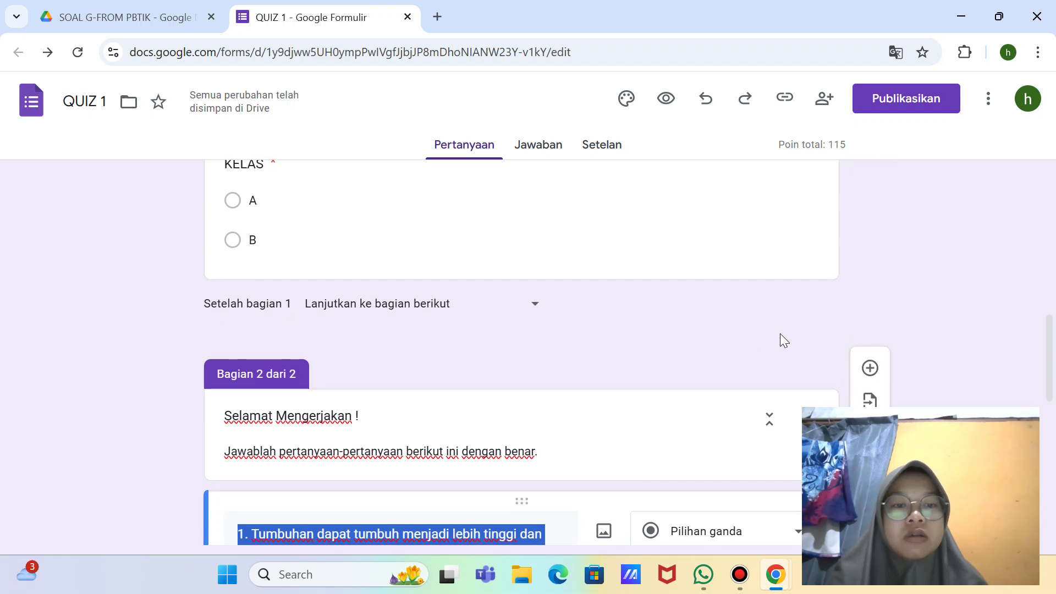
{"action": "scroll", "coordinate": [780, 340], "scroll_direction": "down", "scroll_amount": 9}
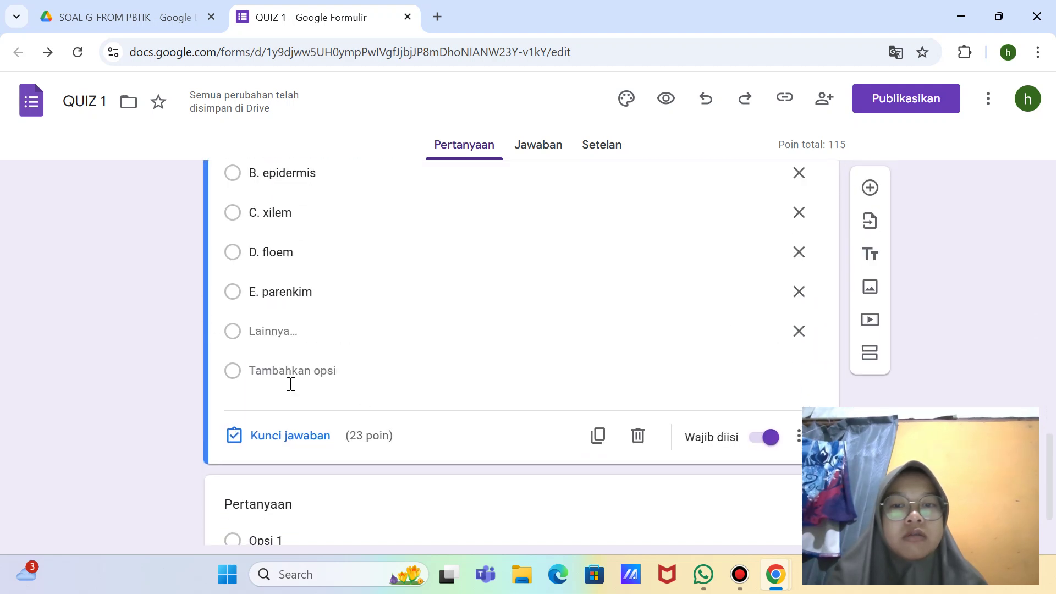
{"action": "left_click_drag", "start_coordinate": [357, 440], "coordinate": [279, 445]}
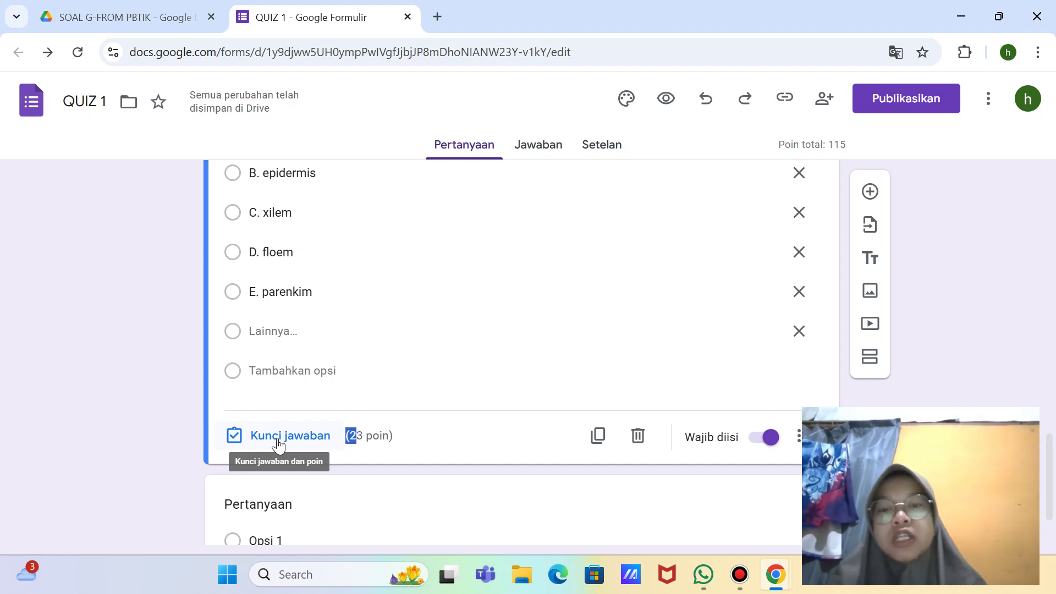
{"action": "key", "text": "super+shift+s"}
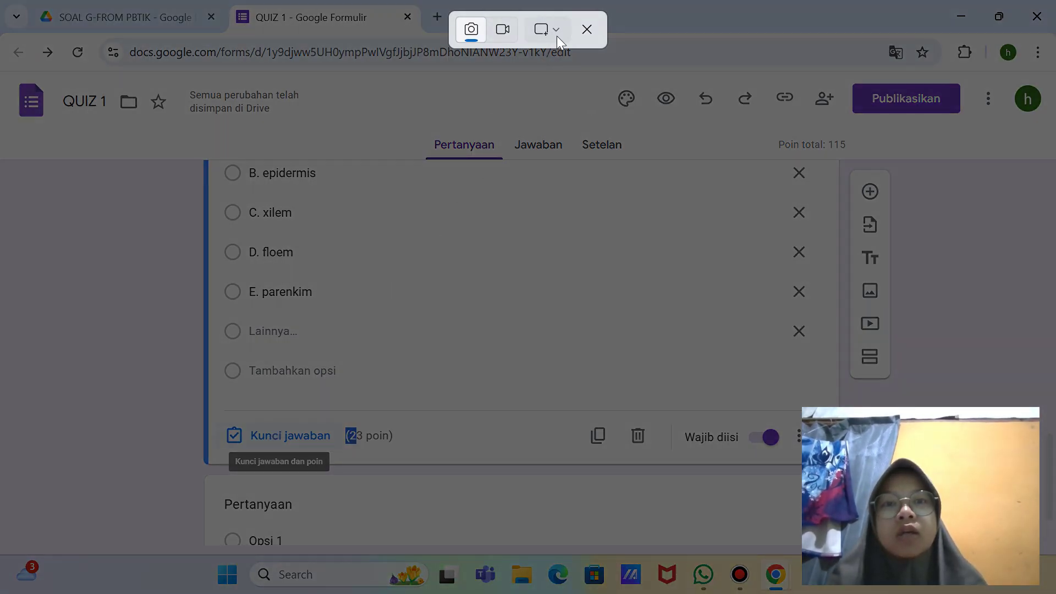
{"action": "left_click", "coordinate": [554, 30]}
{"action": "left_click", "coordinate": [576, 81]}
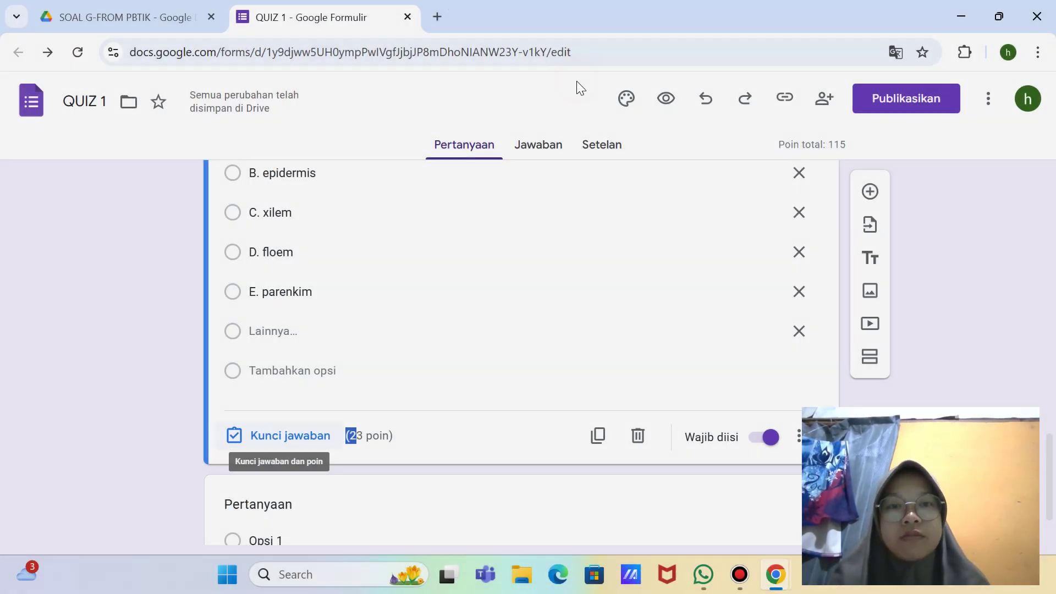
{"action": "left_click", "coordinate": [290, 436]}
{"action": "scroll", "coordinate": [455, 388], "scroll_direction": "down", "scroll_amount": 4}
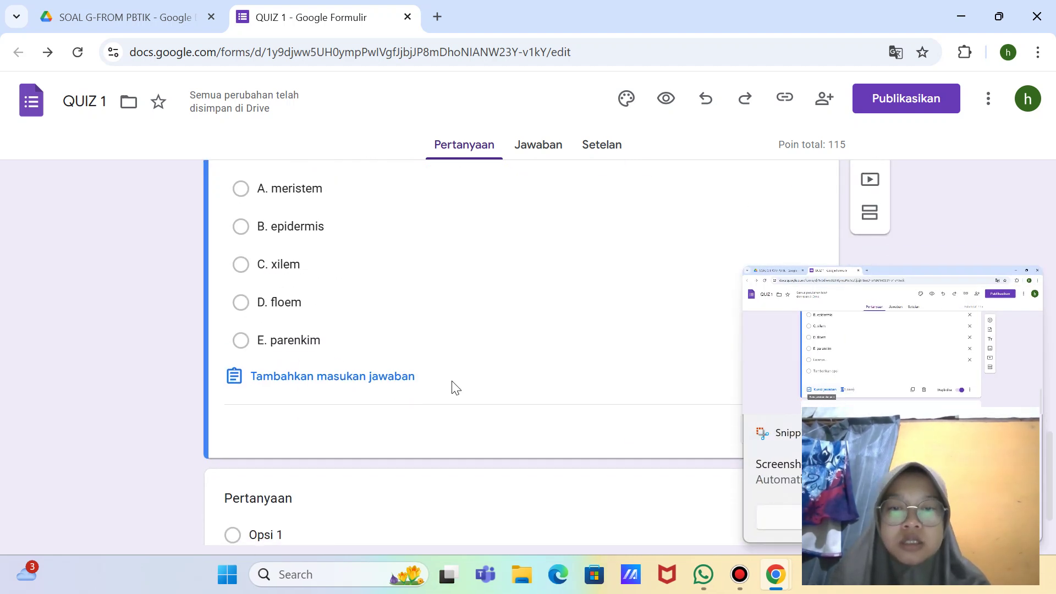
Step: Select 'A. meristem' as question 1's correct answer in the answer key
{"action": "scroll", "coordinate": [455, 388], "scroll_direction": "up", "scroll_amount": 3}
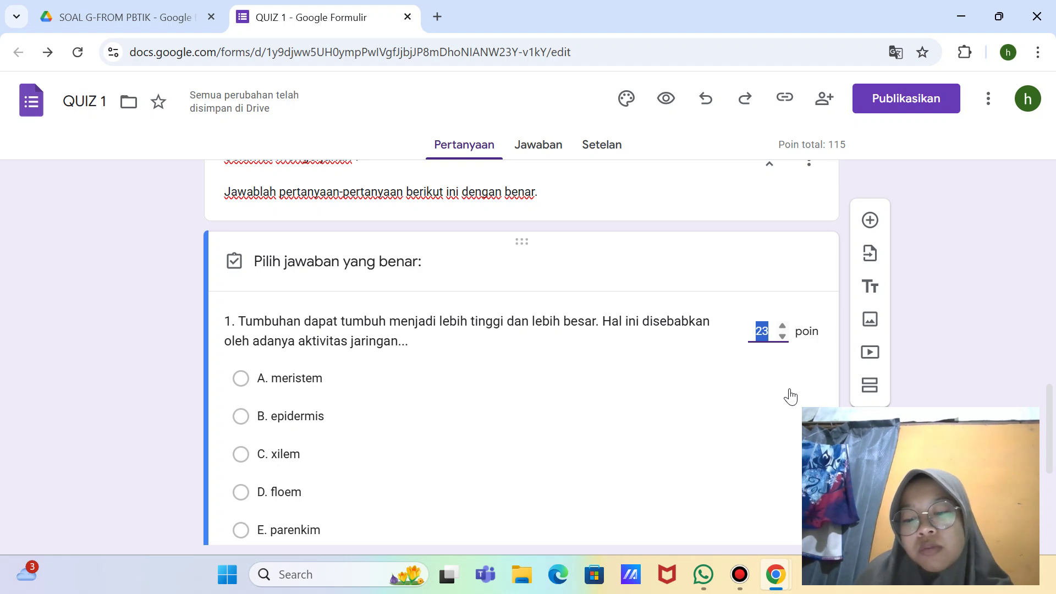
{"action": "left_click", "coordinate": [790, 391]}
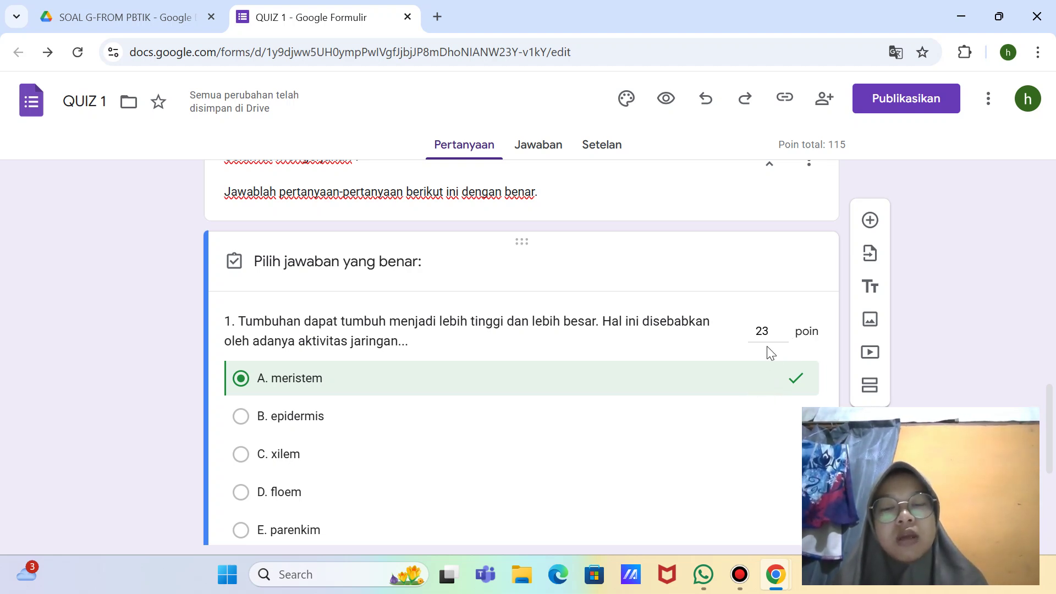
Step: Change question 1's point value from 23 to 5
{"action": "left_click", "coordinate": [782, 336]}
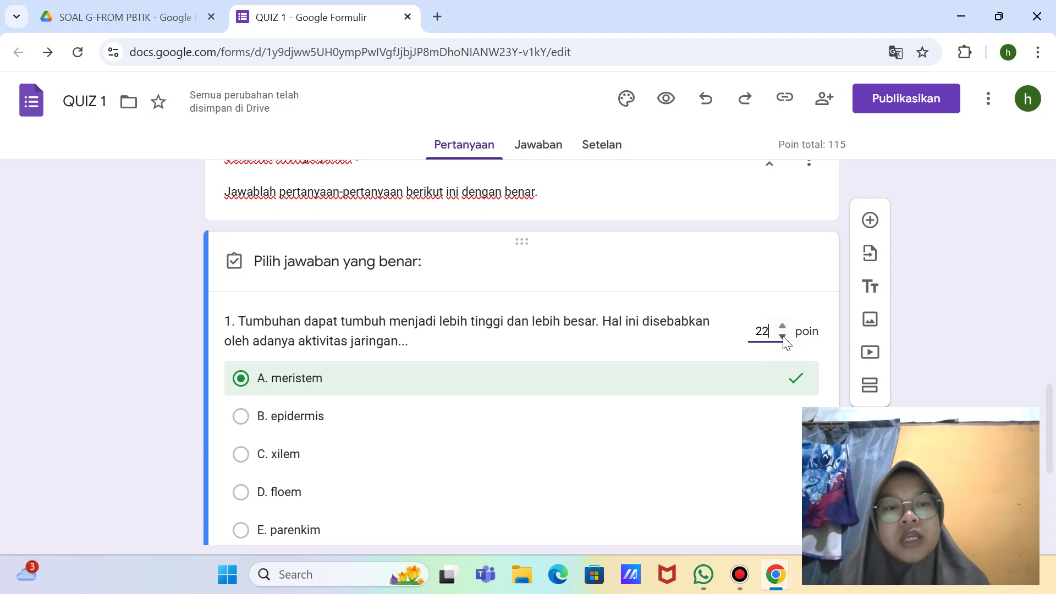
{"action": "left_click", "coordinate": [782, 336]}
{"action": "left_click", "coordinate": [782, 336]}
{"action": "double_click", "coordinate": [764, 330]}
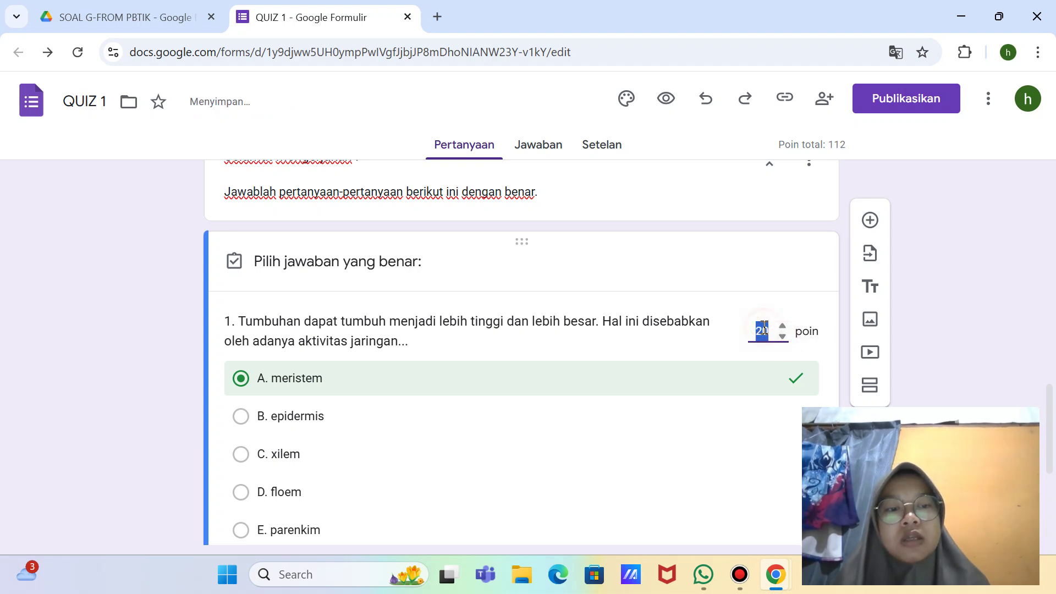
{"action": "key", "text": "BackSpace"}
{"action": "type", "text": "5"}
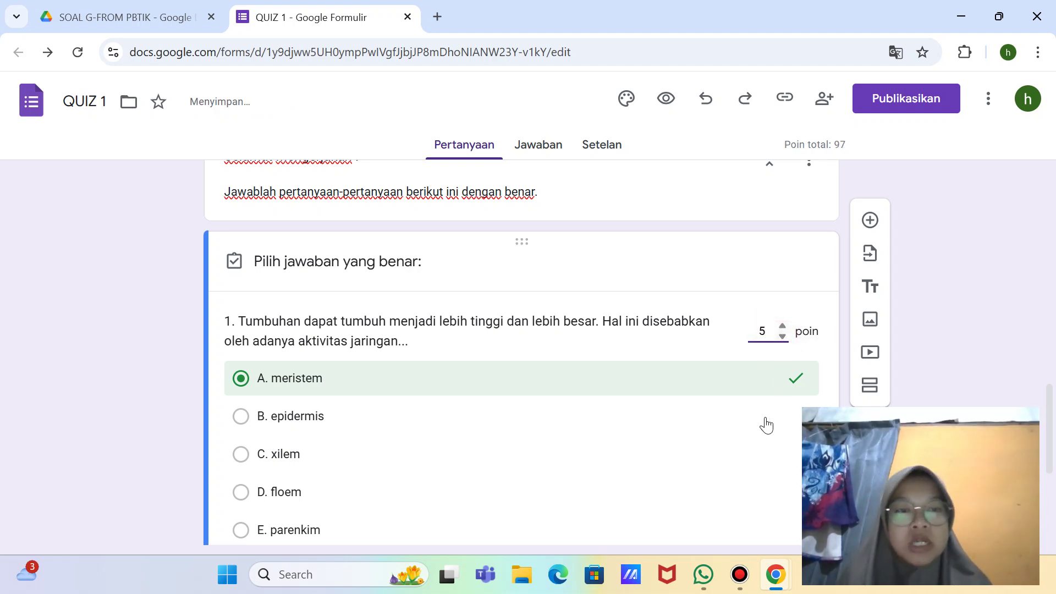
Step: Open 'Tambahkan masukan jawaban' for question 1
{"action": "scroll", "coordinate": [766, 425], "scroll_direction": "down", "scroll_amount": 2}
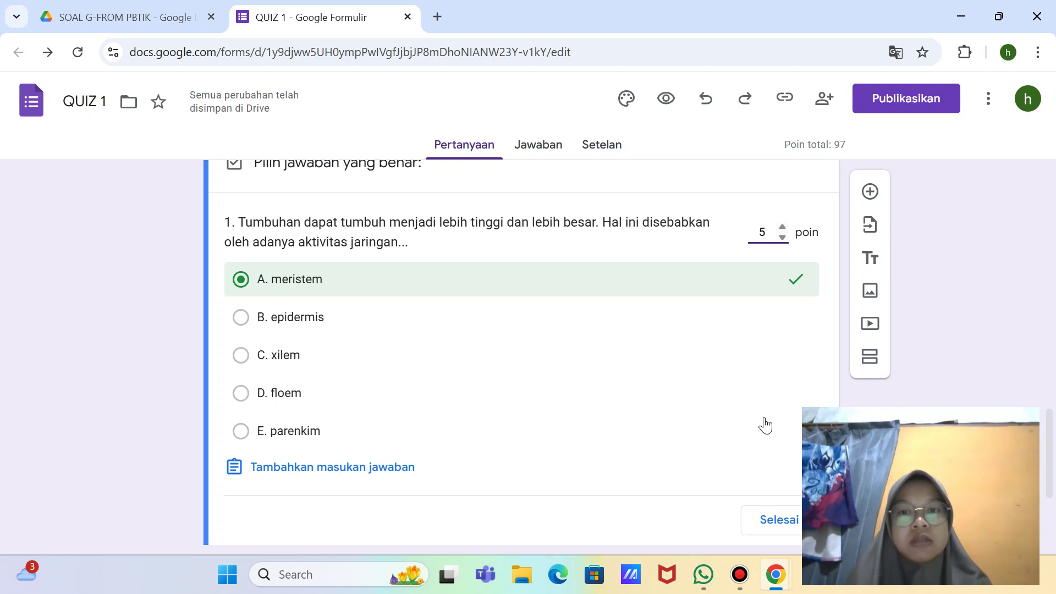
{"action": "scroll", "coordinate": [594, 432], "scroll_direction": "down", "scroll_amount": 1}
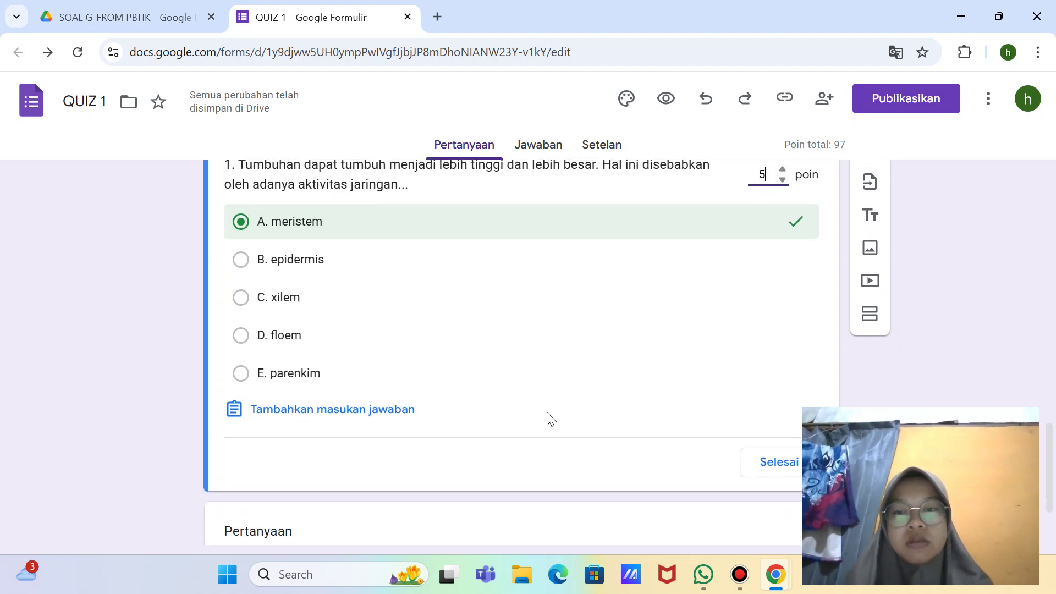
{"action": "left_click", "coordinate": [393, 418]}
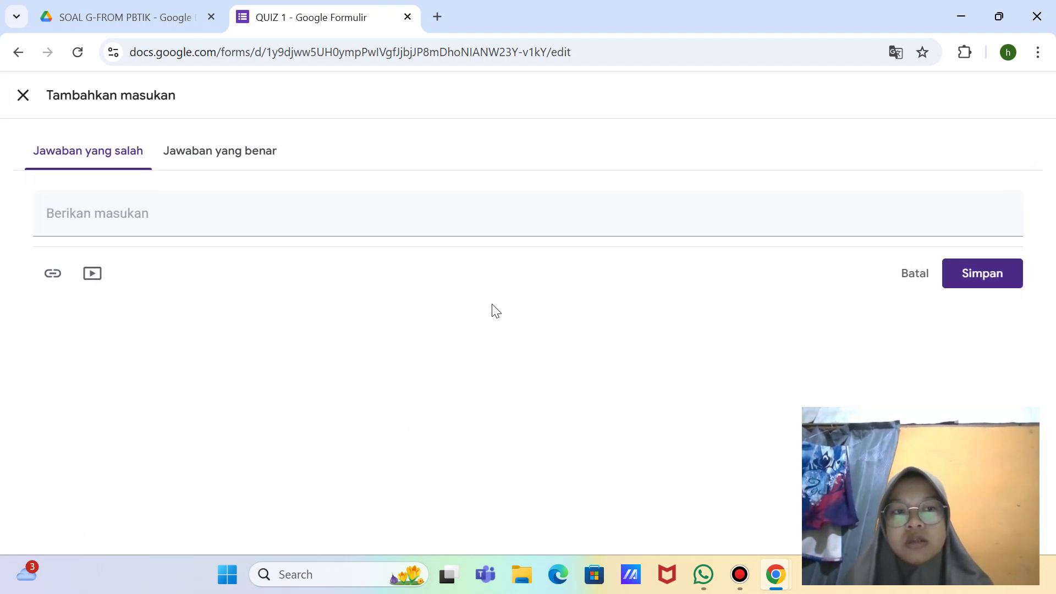
Step: Close the 'Jawaban yang benar' feedback page empty, keeping A. meristem correct at 5 points
{"action": "left_click", "coordinate": [235, 152]}
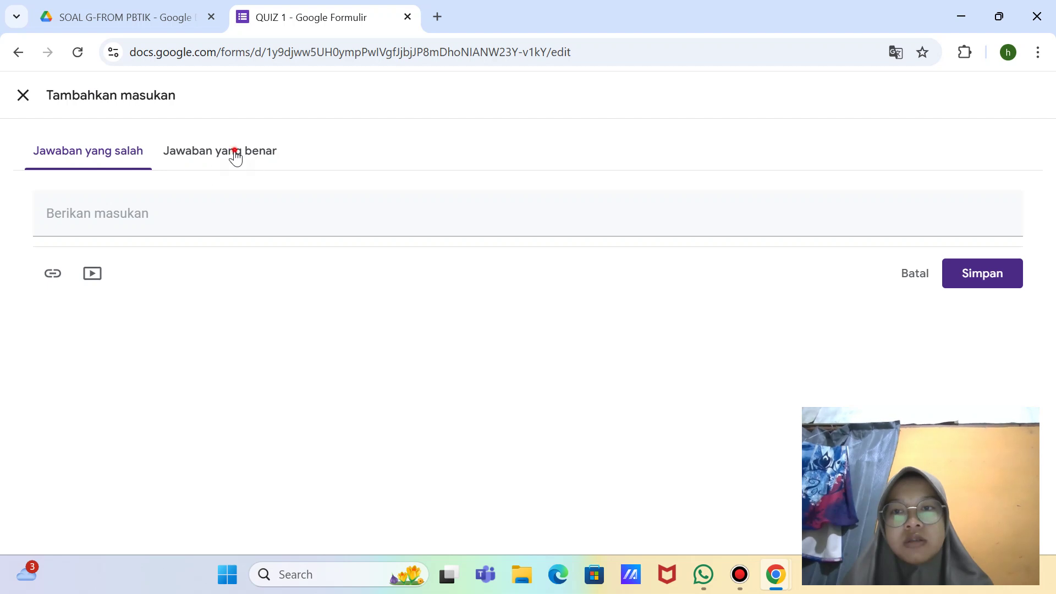
{"action": "left_click", "coordinate": [33, 95]}
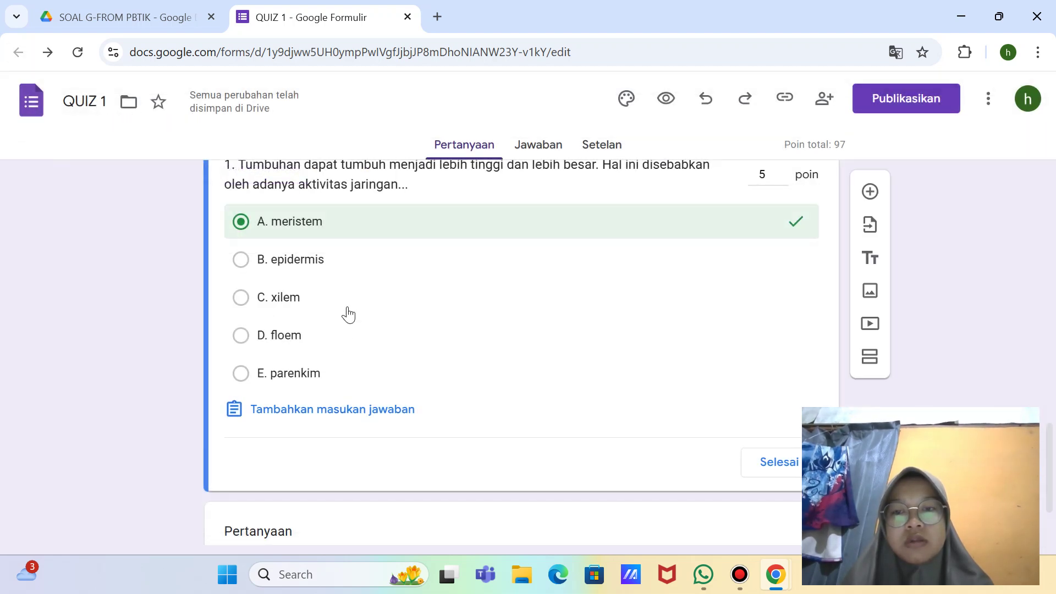
{"action": "scroll", "coordinate": [348, 315], "scroll_direction": "up", "scroll_amount": 1}
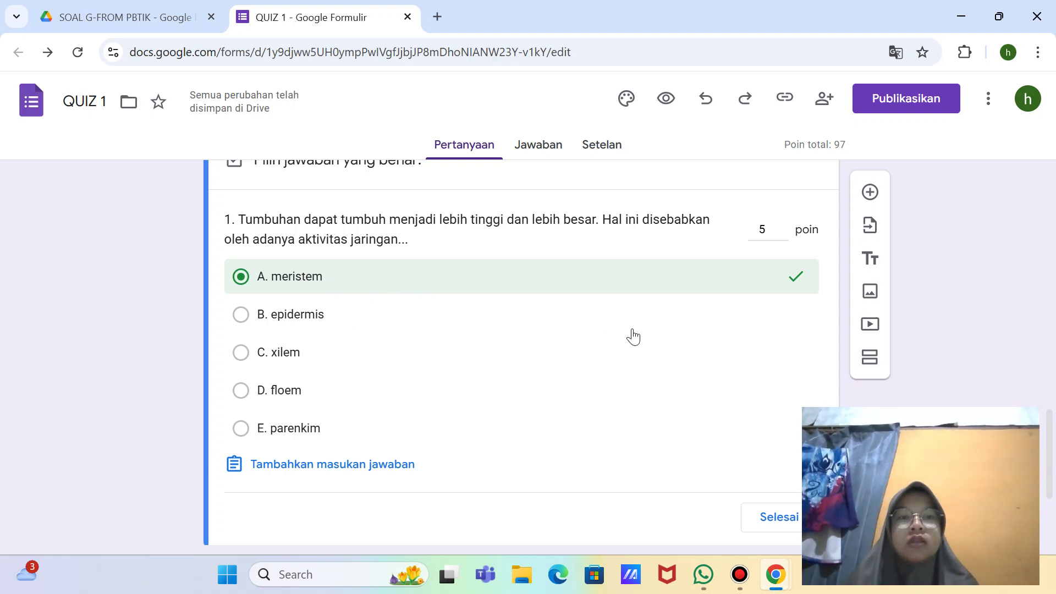
{"action": "scroll", "coordinate": [735, 373], "scroll_direction": "down", "scroll_amount": 3}
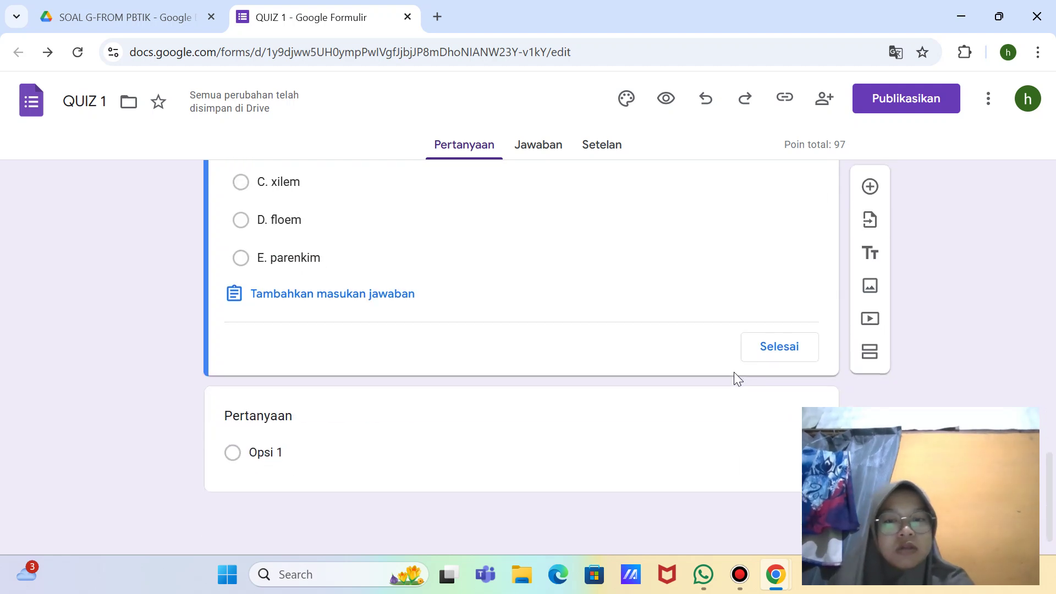
{"action": "scroll", "coordinate": [734, 375], "scroll_direction": "up", "scroll_amount": 3}
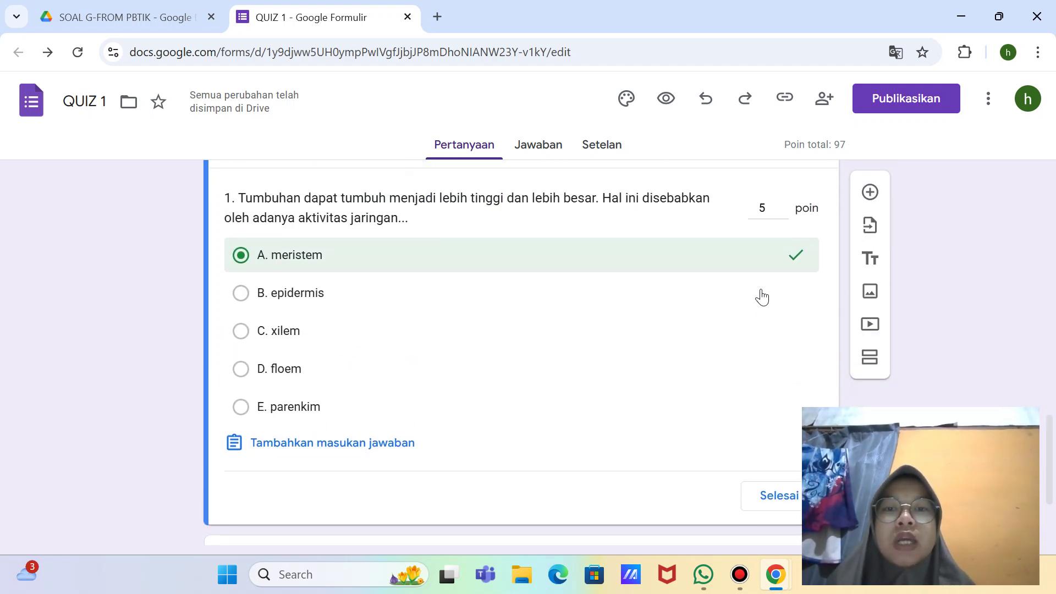
{"action": "scroll", "coordinate": [761, 295], "scroll_direction": "up", "scroll_amount": 1}
{"action": "scroll", "coordinate": [761, 294], "scroll_direction": "down", "scroll_amount": 1}
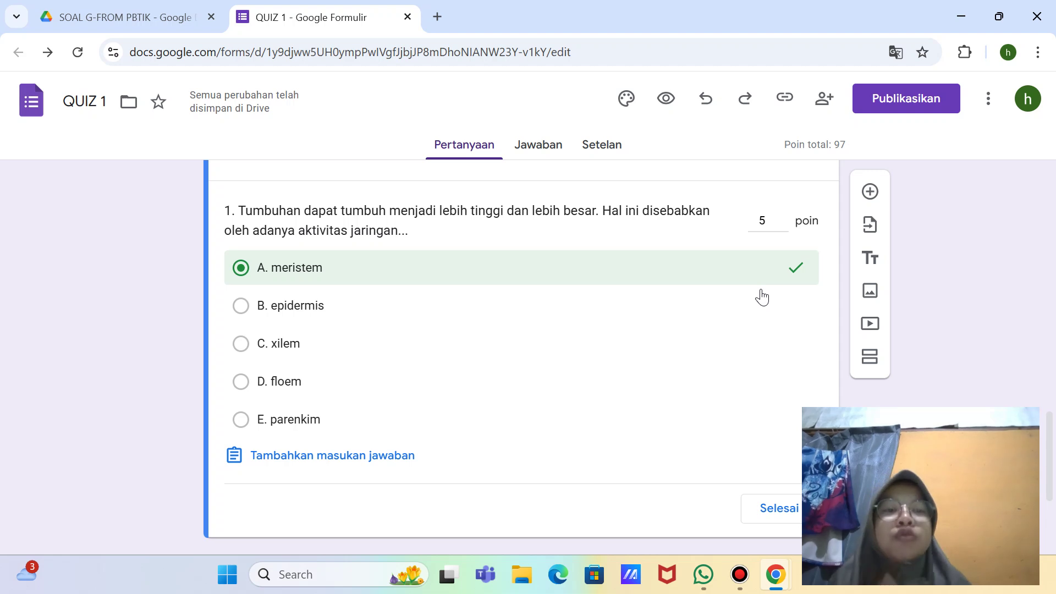
{"action": "scroll", "coordinate": [759, 389], "scroll_direction": "down", "scroll_amount": 1}
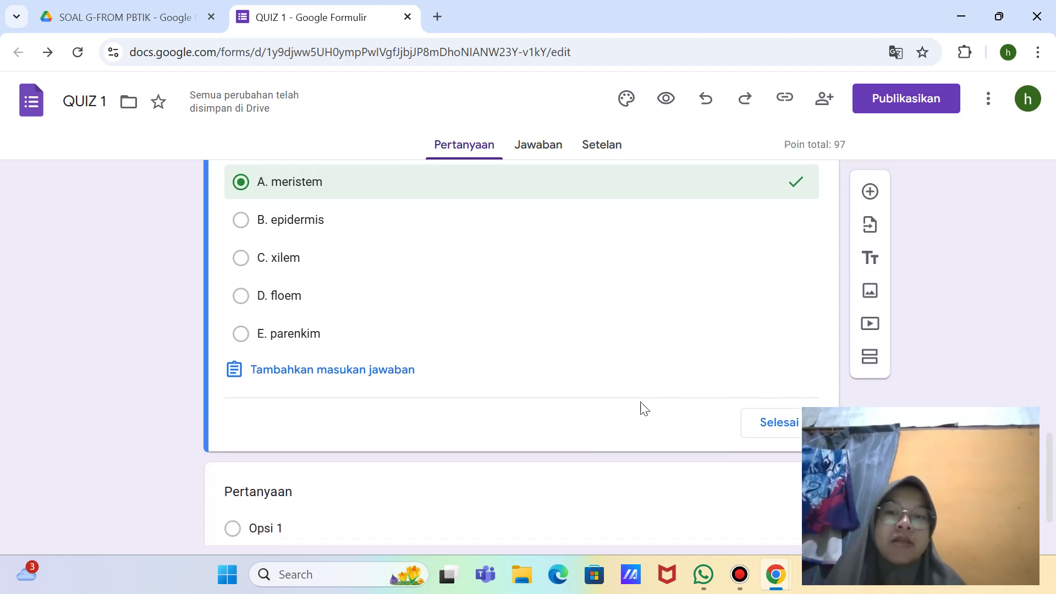
{"action": "scroll", "coordinate": [640, 404], "scroll_direction": "down", "scroll_amount": 1}
Step: Title the new card '2. Pada daun tumbuhan dikotil yang memiliki banyak klorofil adalah...'
{"action": "left_click", "coordinate": [380, 431]}
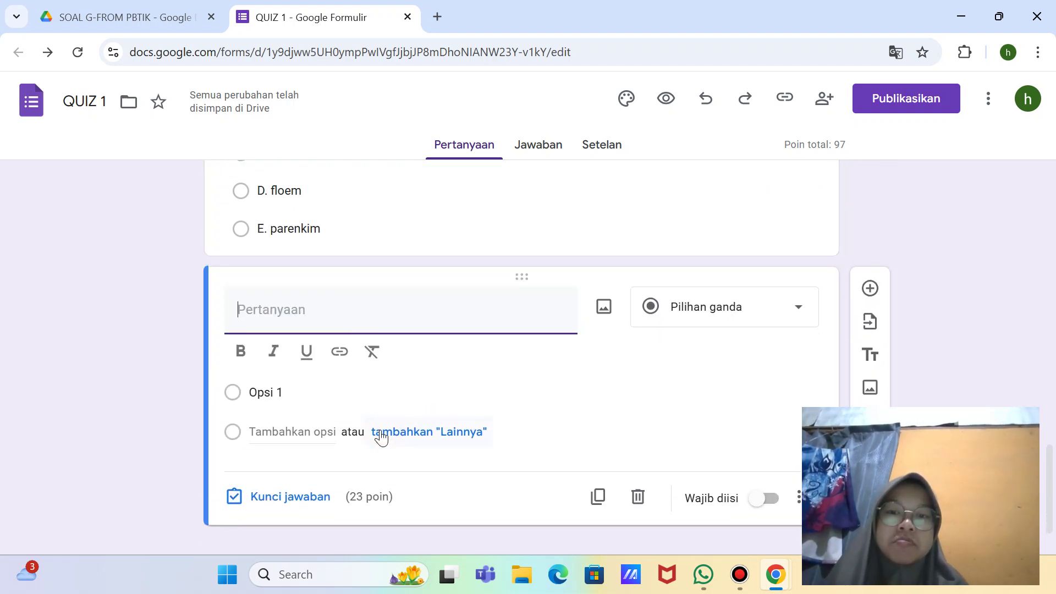
{"action": "left_click", "coordinate": [332, 309]}
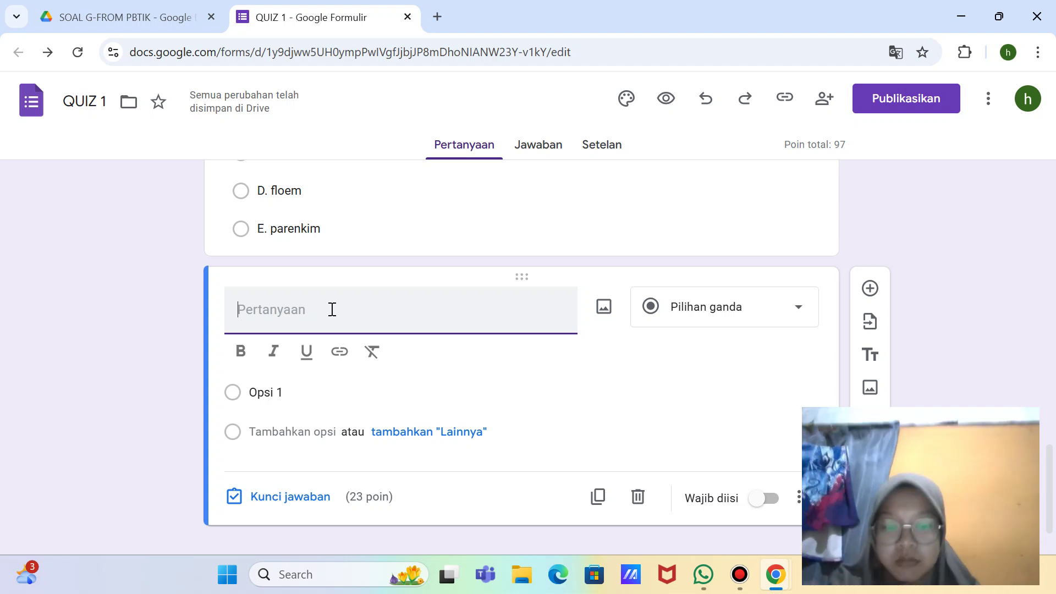
{"action": "type", "text": "pada"}
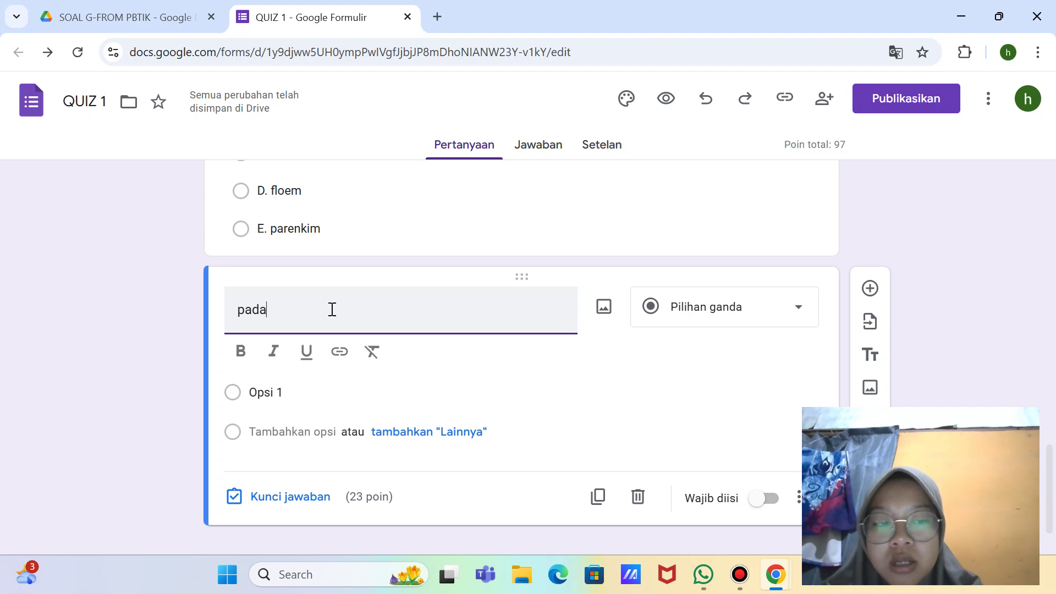
{"action": "key", "text": "BackSpace"}
{"action": "key", "text": "BackSpace"}
{"action": "key", "text": "BackSpace"}
{"action": "key", "text": "BackSpace"}
{"action": "type", "text": "2. "}
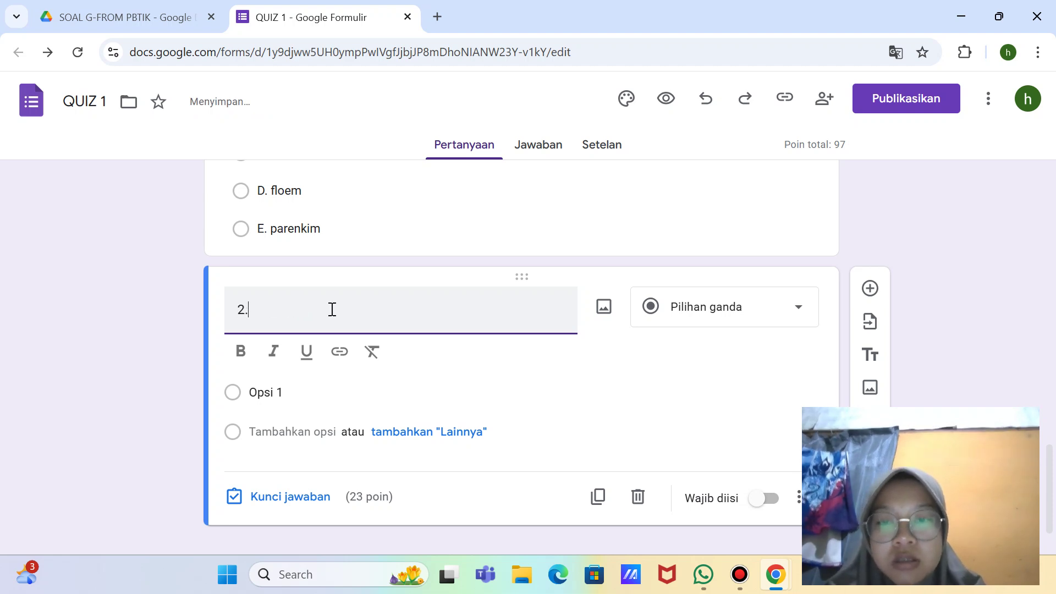
{"action": "type", "text": "Pada "}
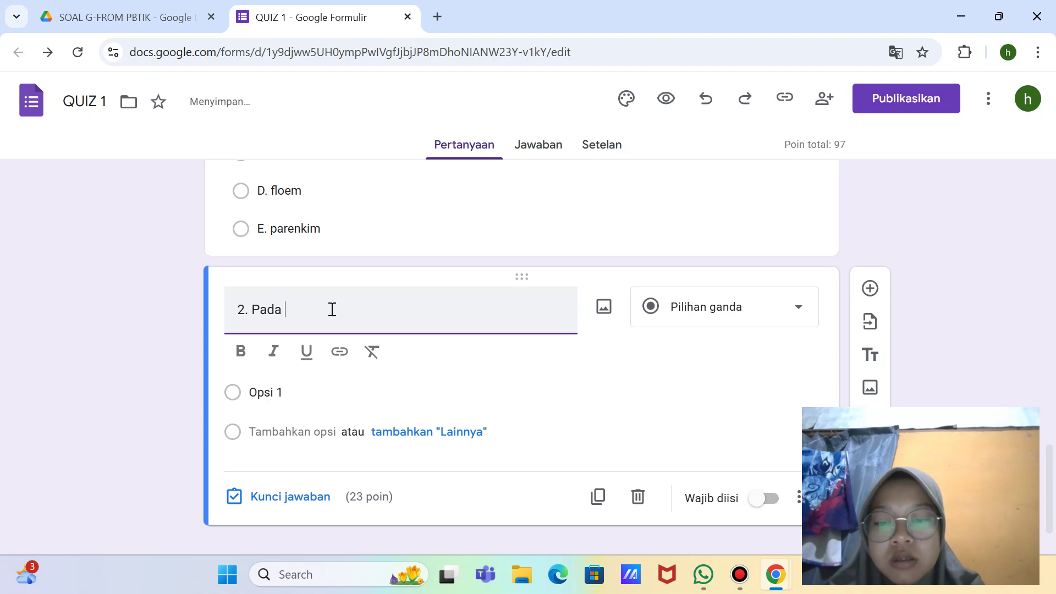
{"action": "type", "text": "daun"}
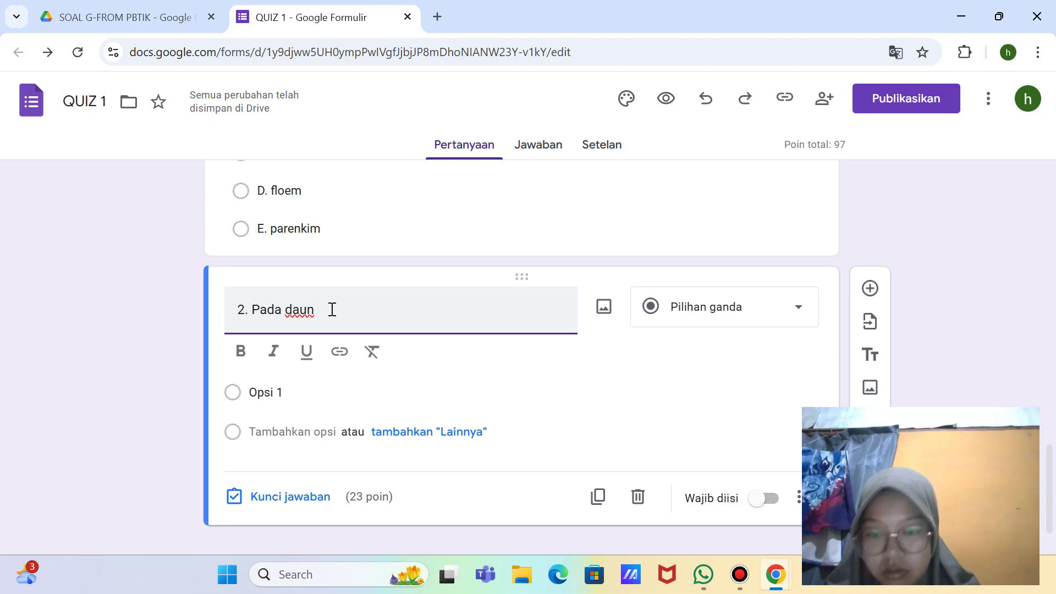
{"action": "type", "text": "tumb"}
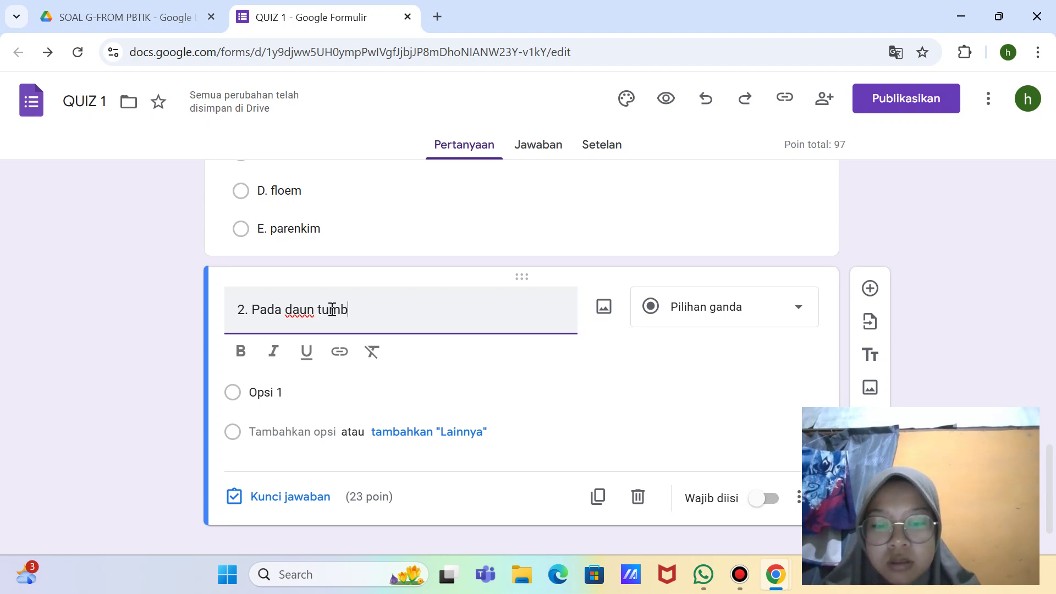
{"action": "type", "text": "uhan"}
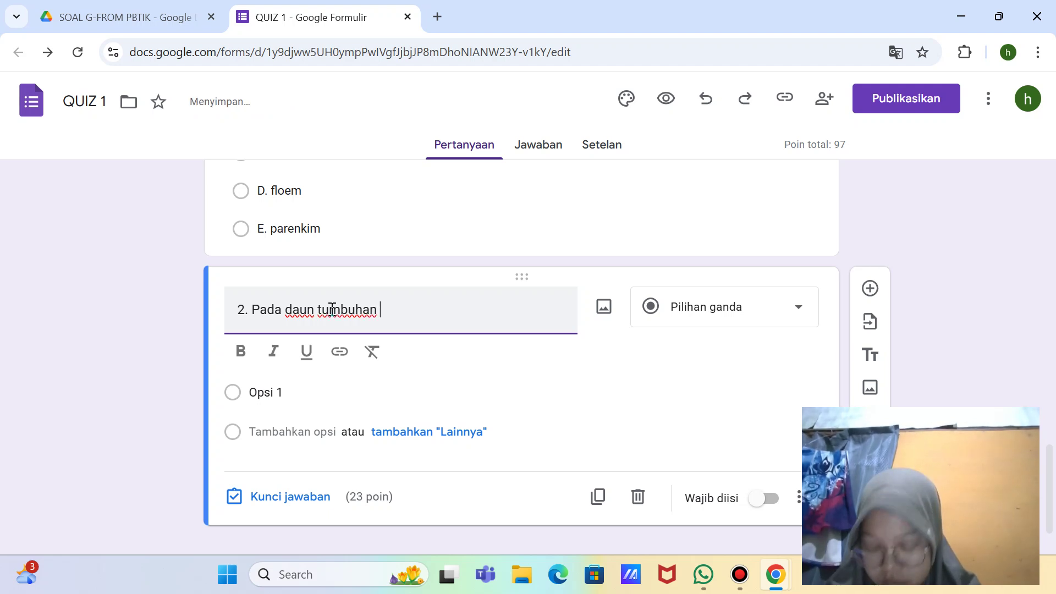
{"action": "type", "text": " dikotil "}
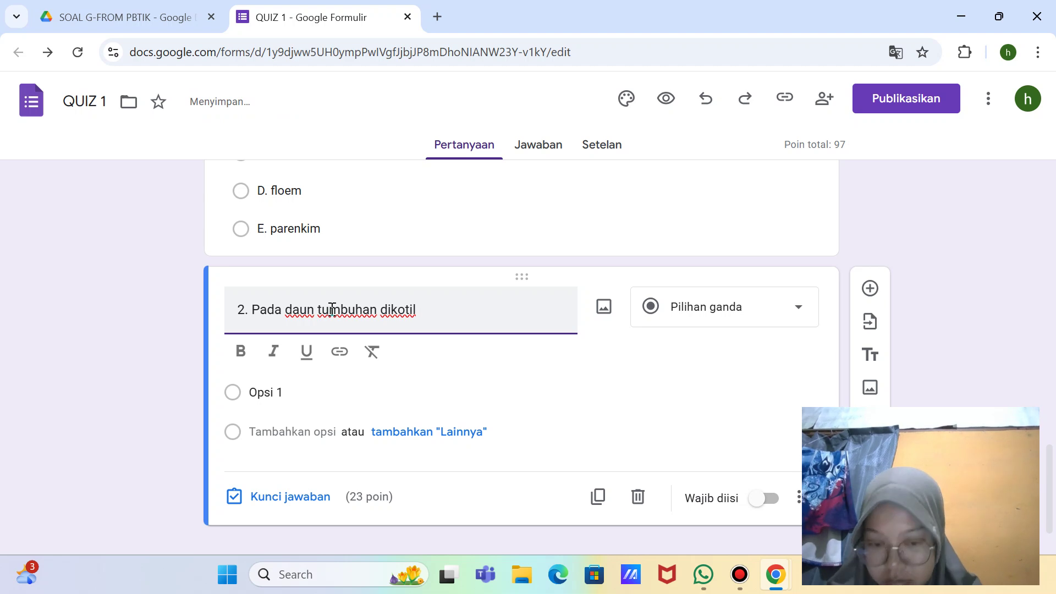
{"action": "type", "text": "yang memi"}
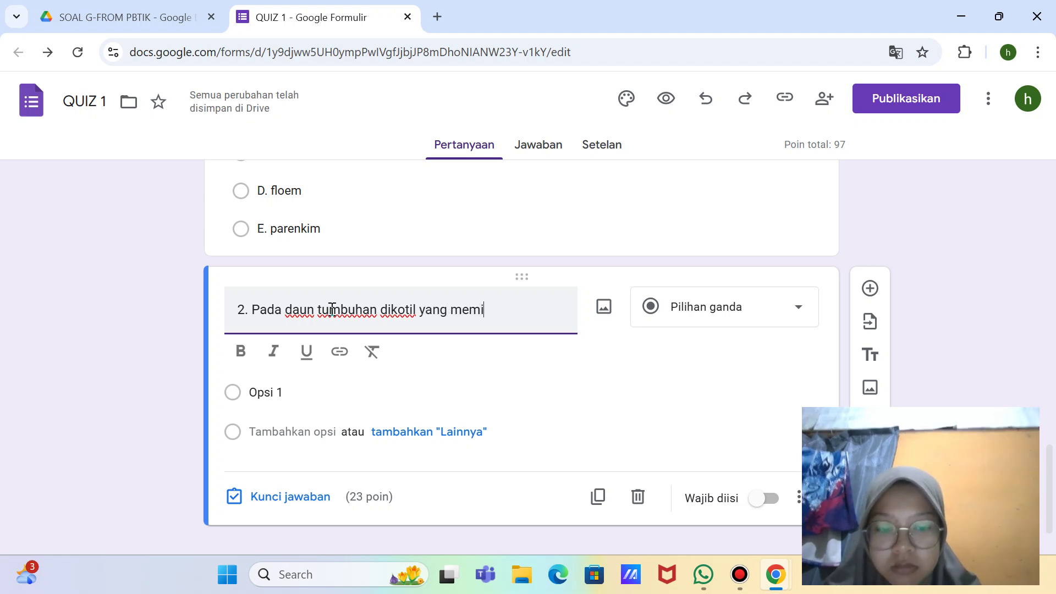
{"action": "type", "text": "liki"}
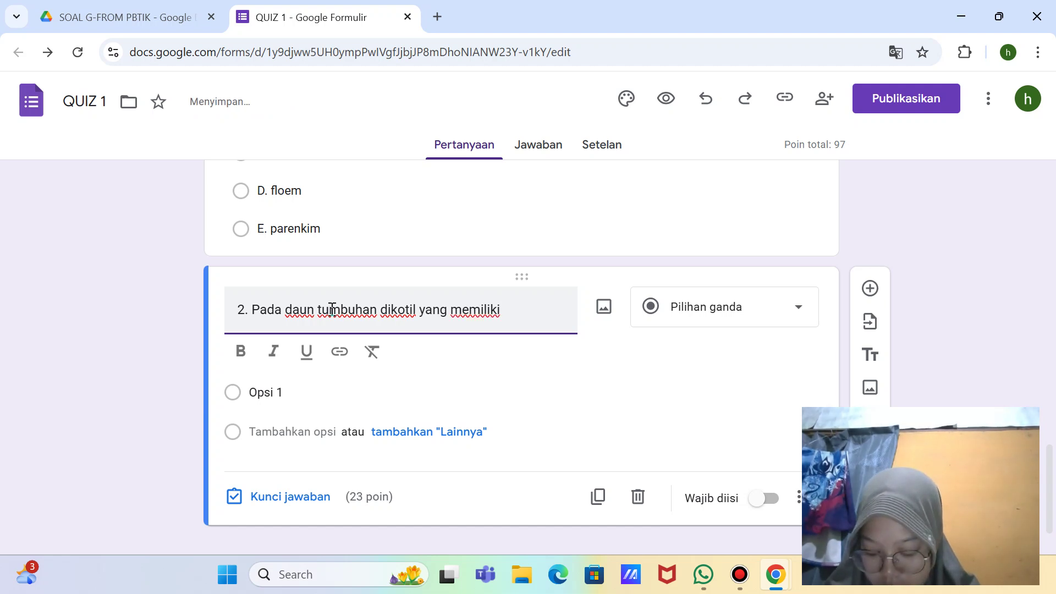
{"action": "type", "text": " banyak k"}
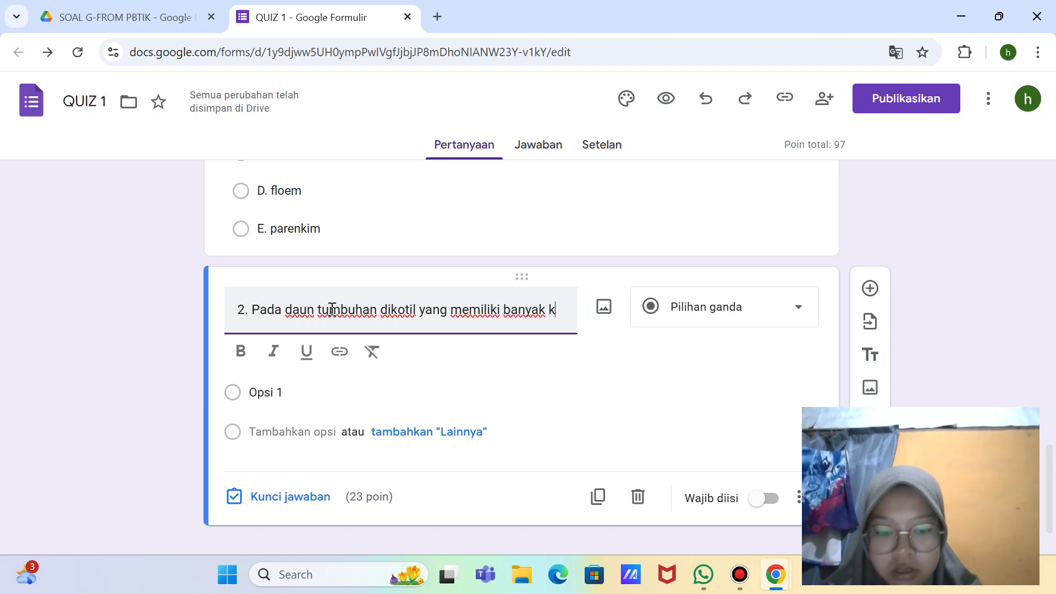
{"action": "type", "text": "lofo"}
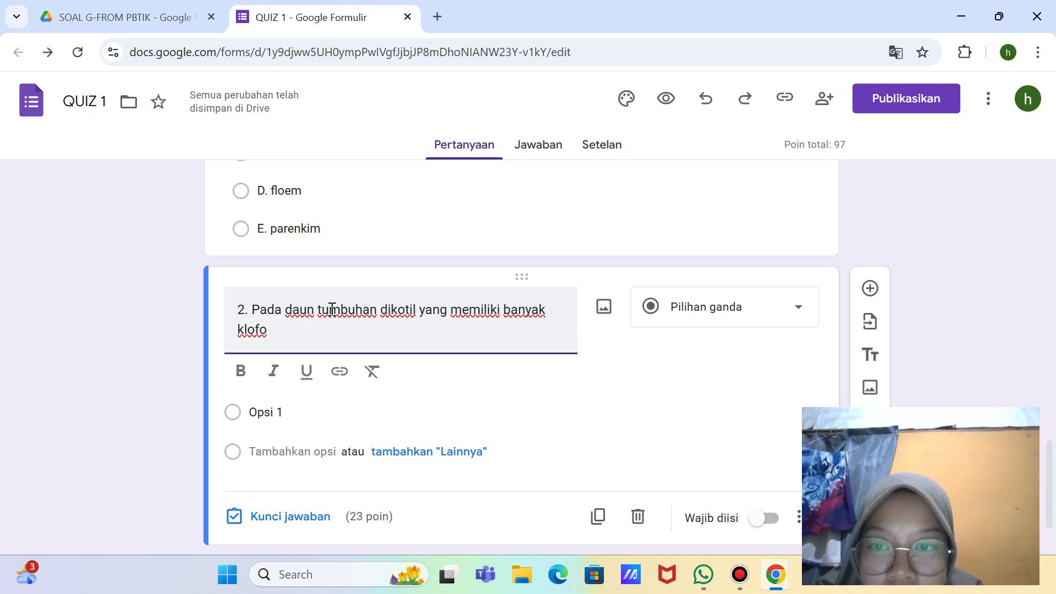
{"action": "key", "text": "BackSpace"}
{"action": "key", "text": "BackSpace"}
{"action": "type", "text": "rofil "}
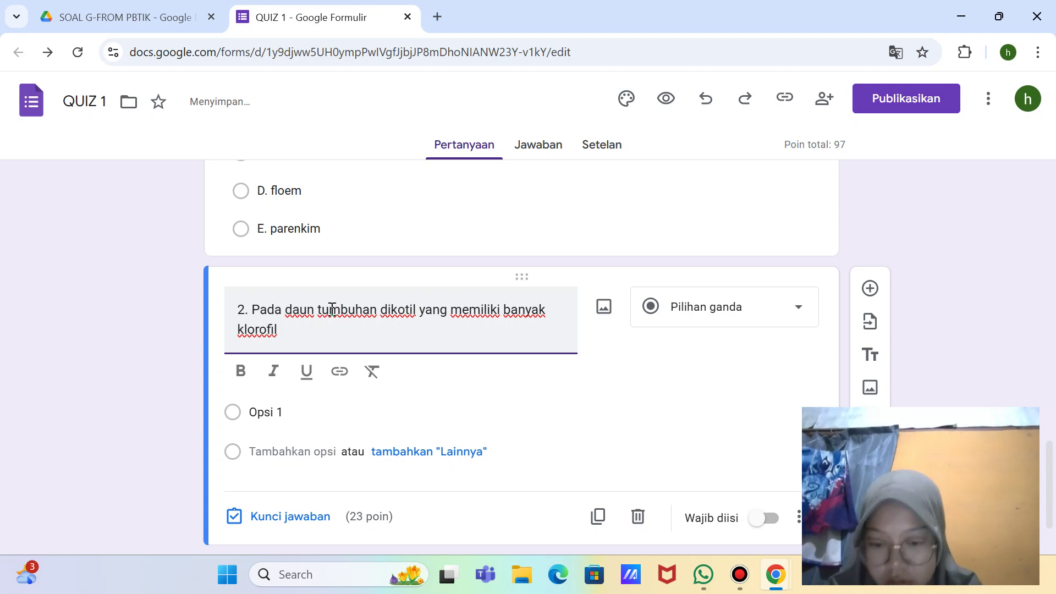
{"action": "type", "text": "adalah.."}
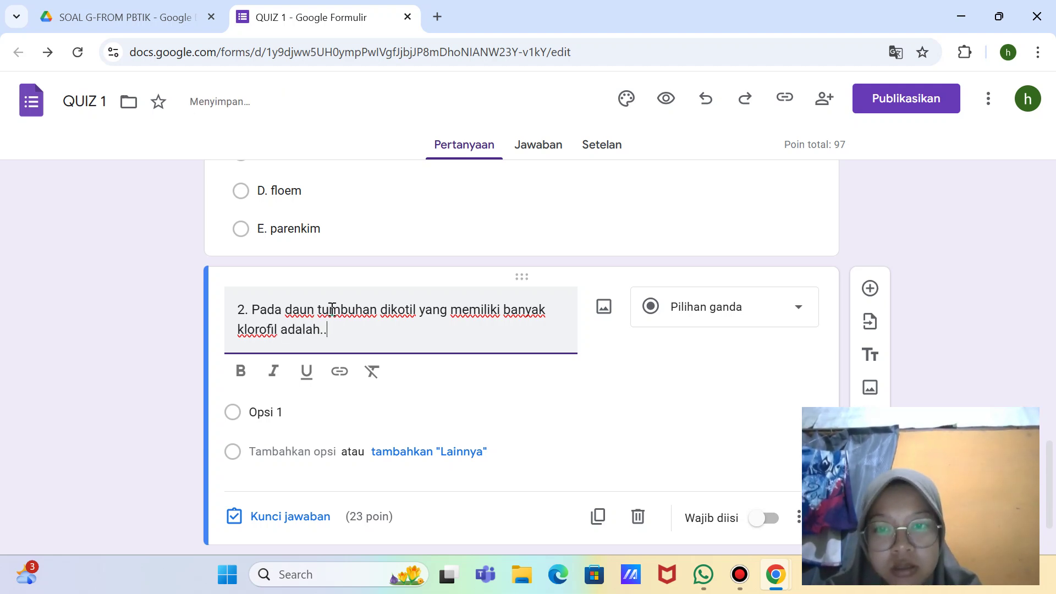
{"action": "type", "text": "."}
Step: Enter question 2's first options: A. jaringan parenkim palisade and B. jaringan spons
{"action": "left_click", "coordinate": [286, 410]}
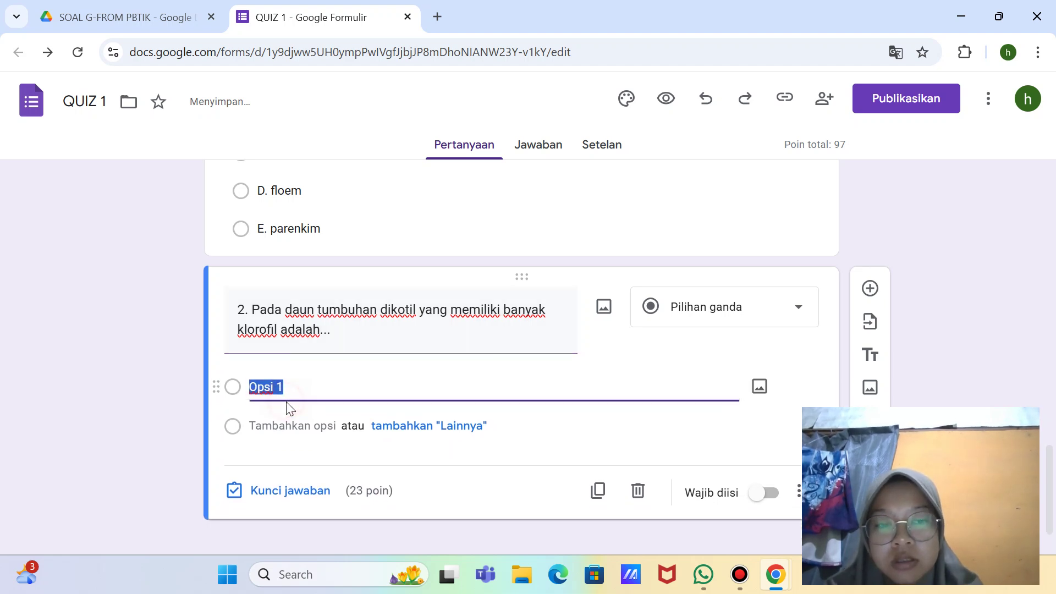
{"action": "key", "text": "BackSpace"}
{"action": "type", "text": "A."}
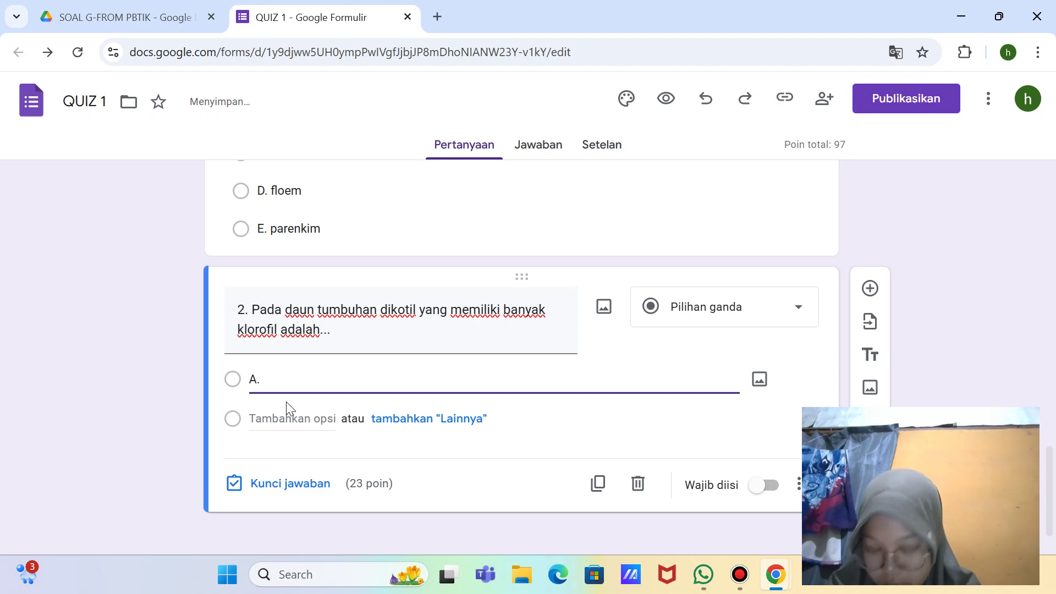
{"action": "type", "text": " jar"}
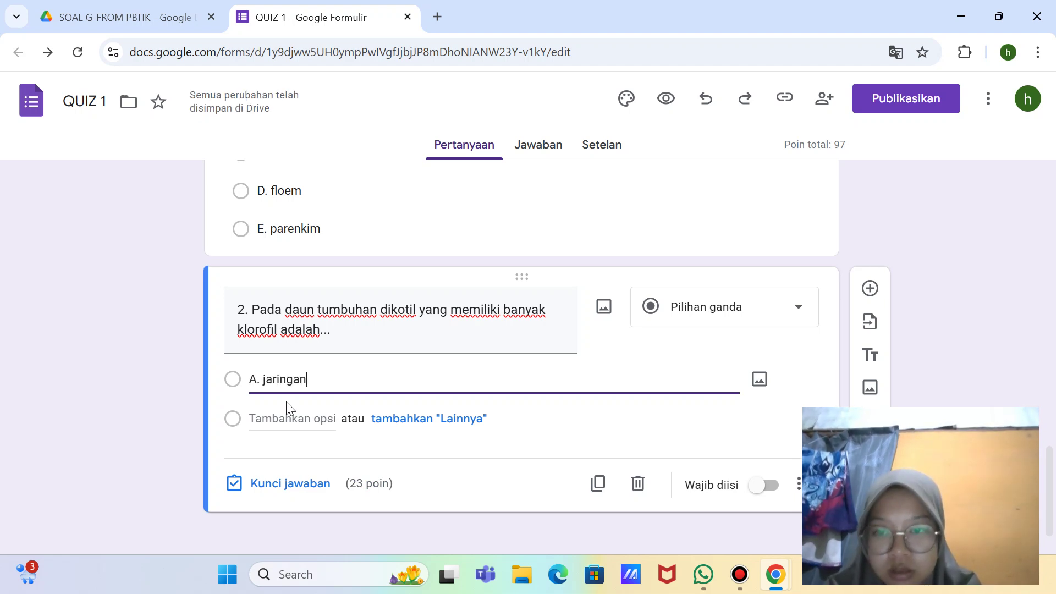
{"action": "type", "text": "ingan par"}
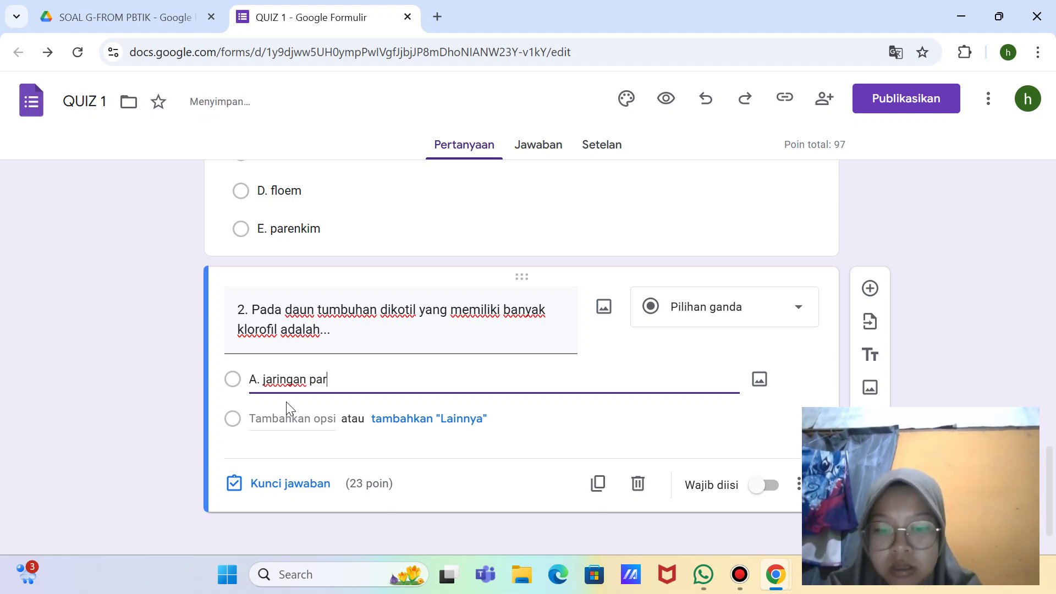
{"action": "type", "text": "enkim pal"}
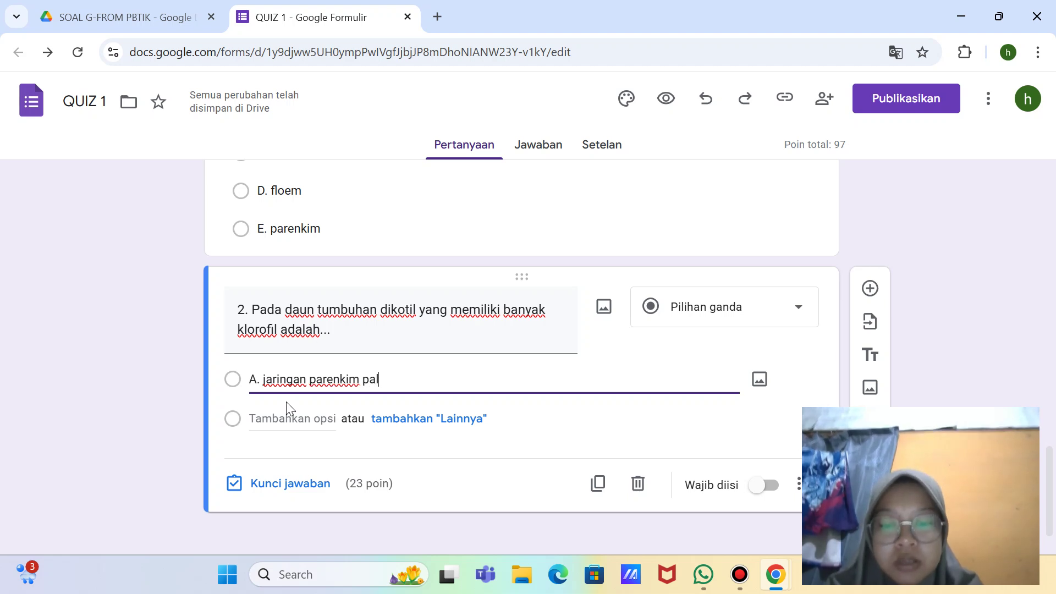
{"action": "type", "text": "isade"}
{"action": "key", "text": "Return"}
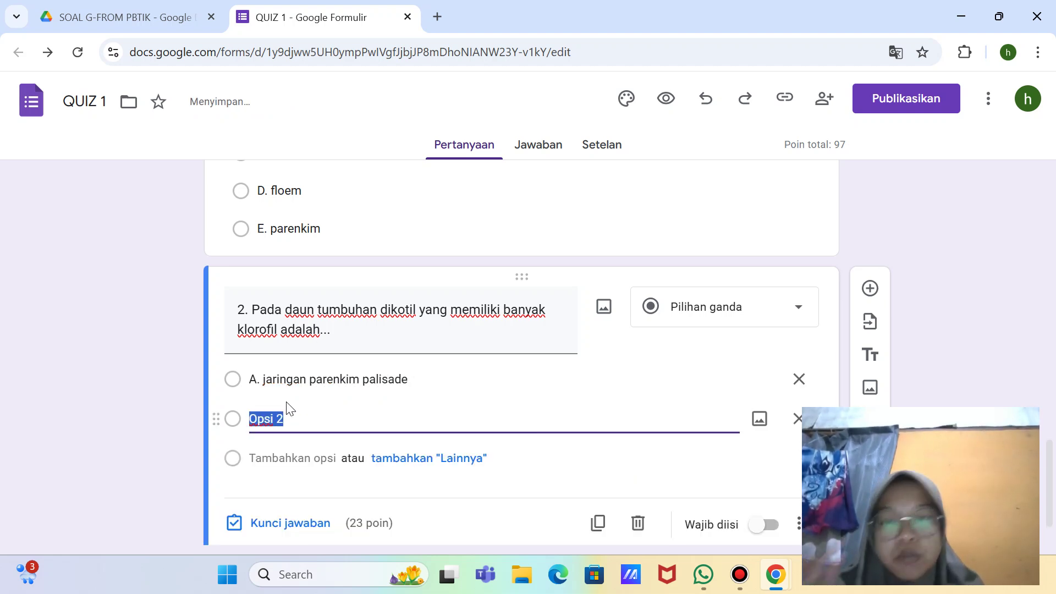
{"action": "key", "text": "BackSpace"}
{"action": "type", "text": "B."}
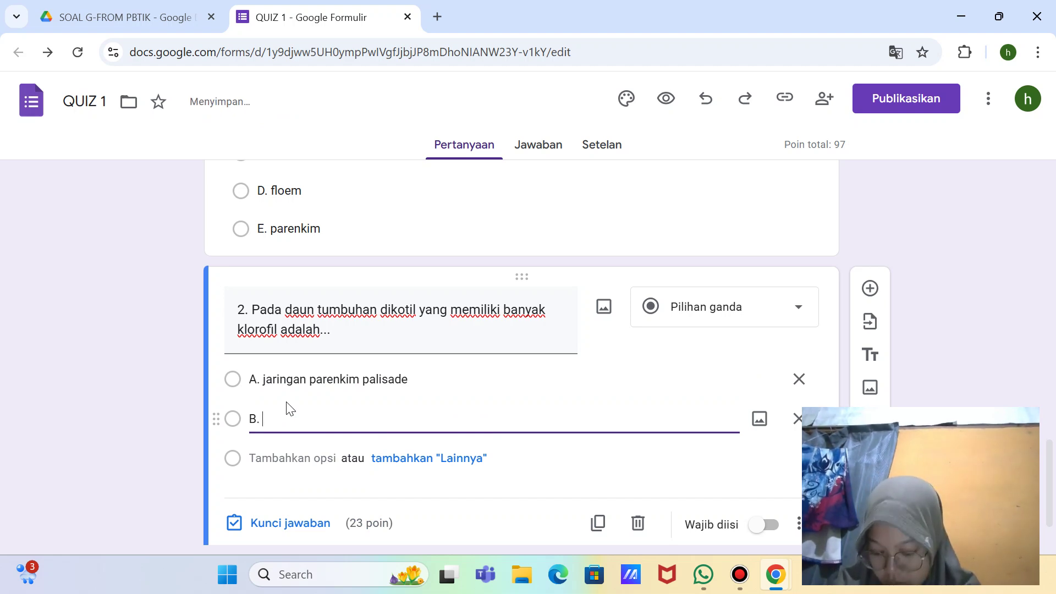
{"action": "type", "text": " jarin"}
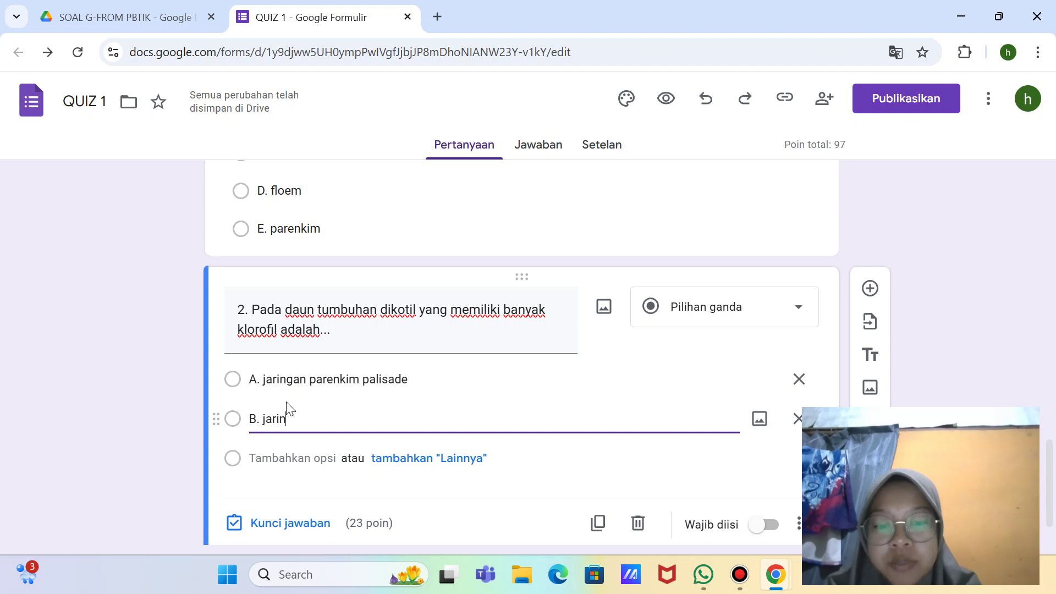
{"action": "type", "text": "gan spons"}
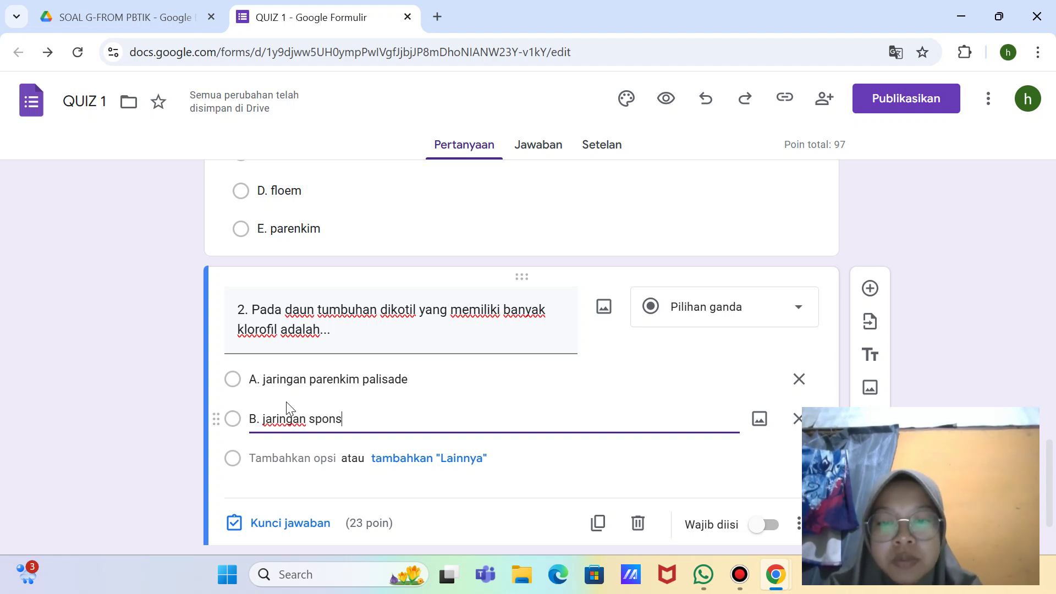
Step: Add option C. epidermis and begin a fourth option labelled D
{"action": "key", "text": "Return"}
{"action": "key", "text": "BackSpace"}
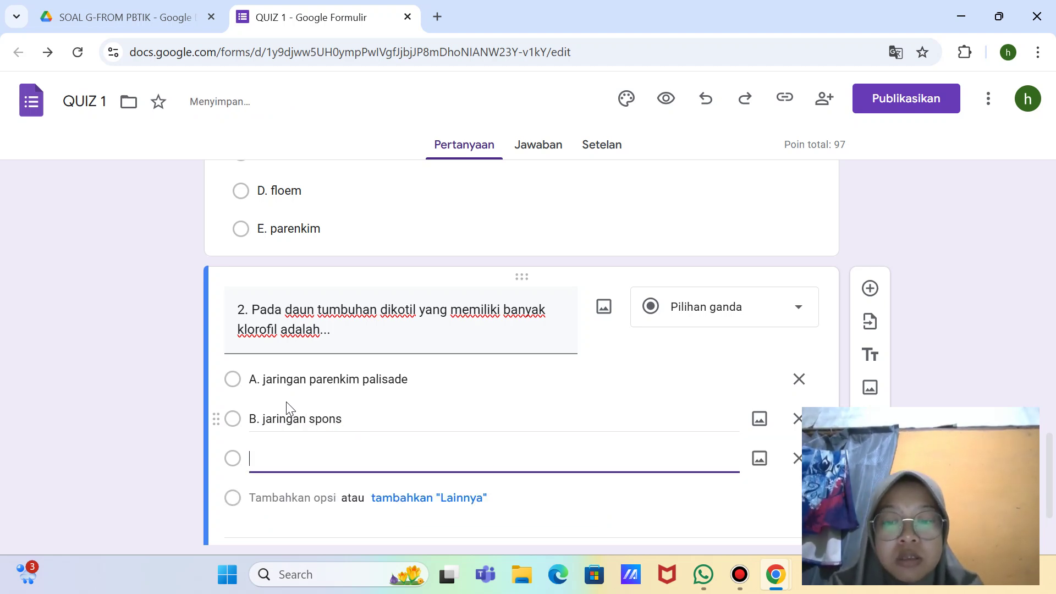
{"action": "type", "text": "C."}
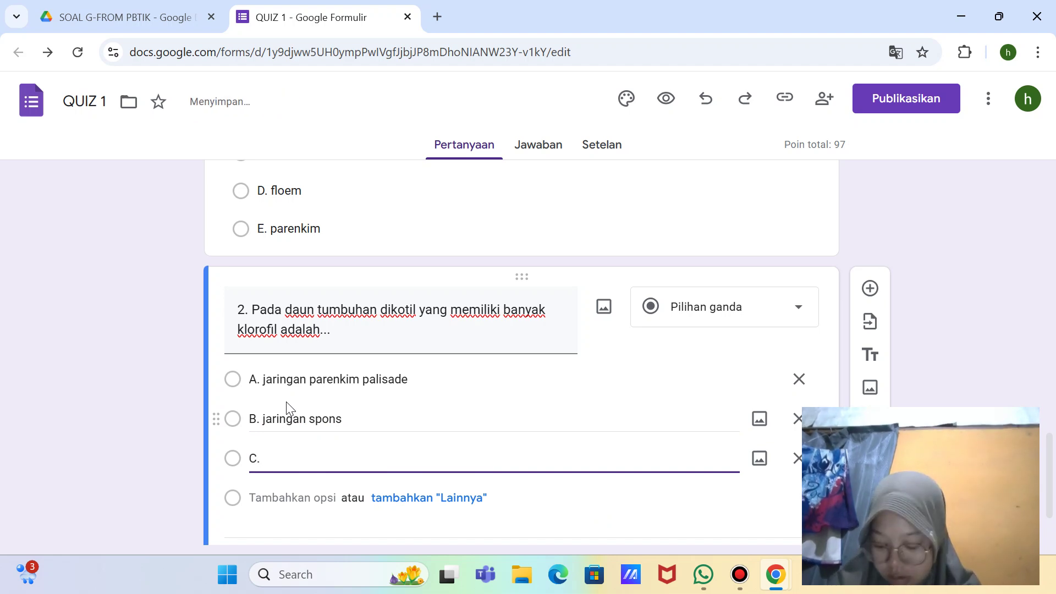
{"action": "type", "text": " epidermis"}
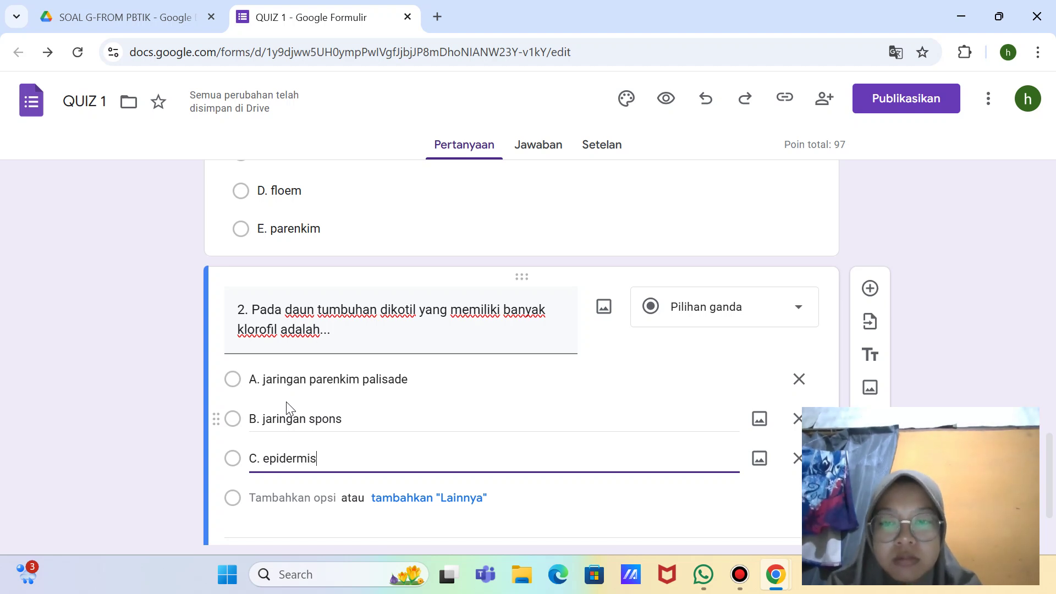
{"action": "key", "text": "Return"}
{"action": "key", "text": "BackSpace"}
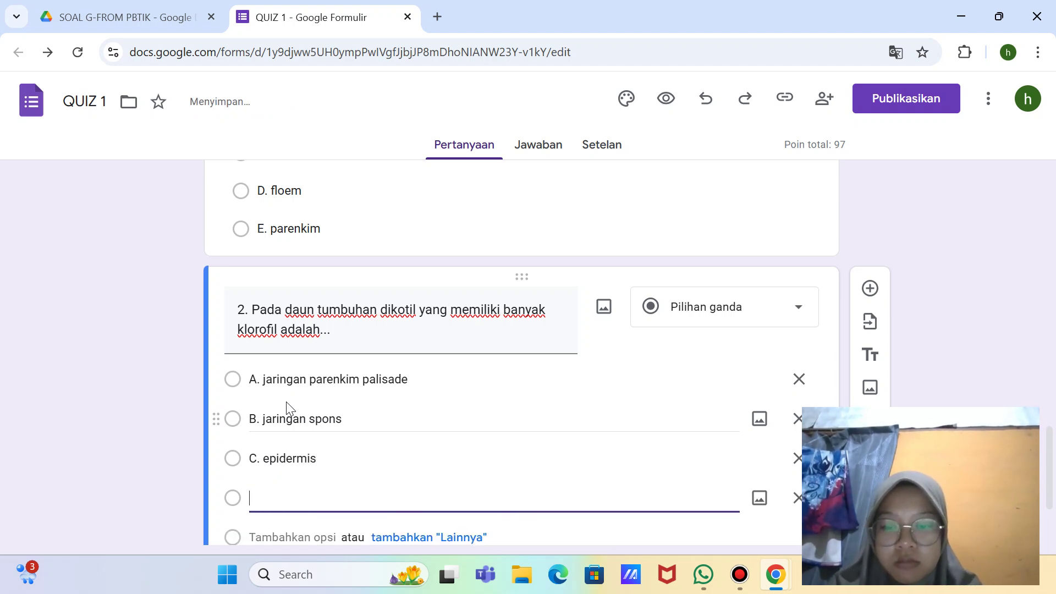
{"action": "type", "text": "D."}
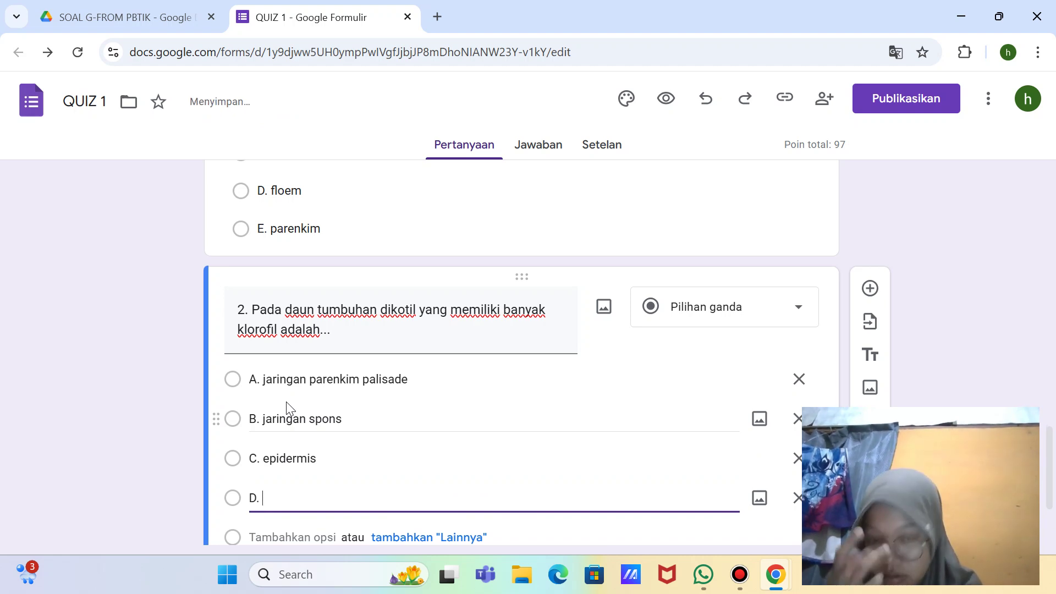
Step: Rewrite option C as 'C. epidermis bawah' and option D as 'D. epidermis atas'
{"action": "left_click", "coordinate": [336, 449]}
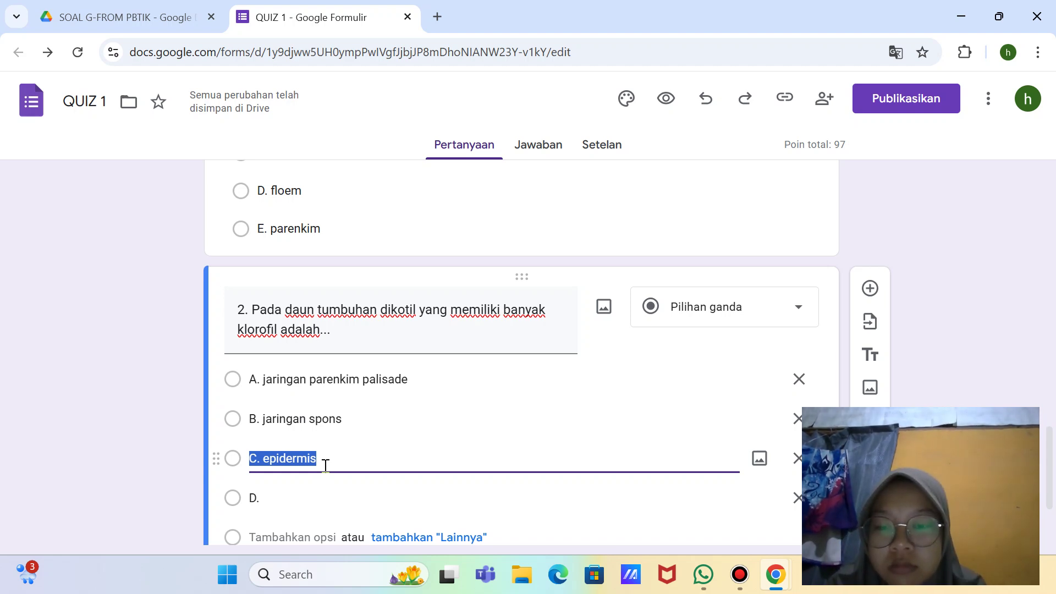
{"action": "key", "text": "BackSpace"}
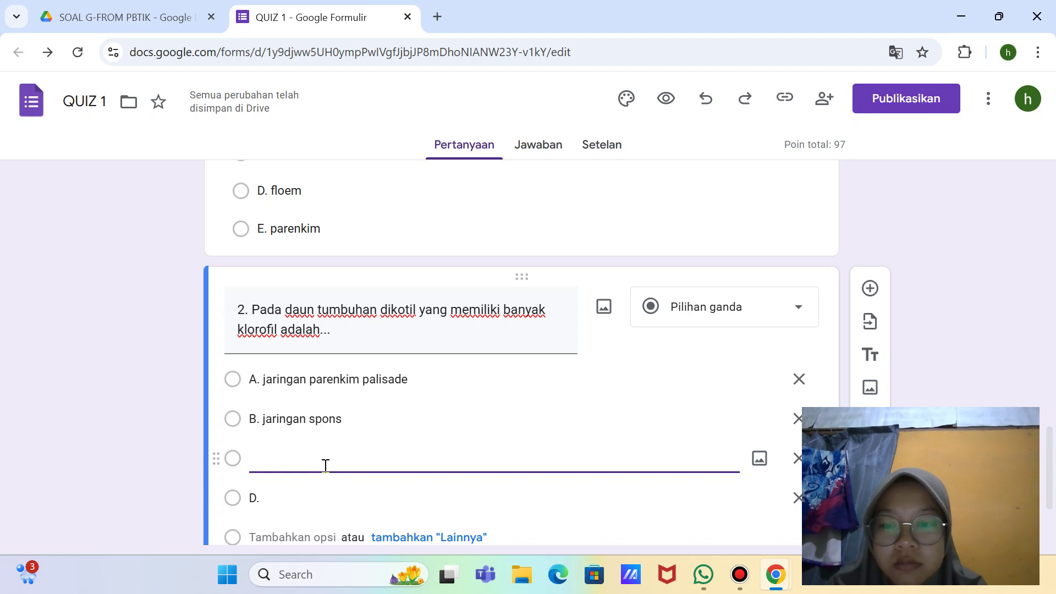
{"action": "type", "text": "C. "}
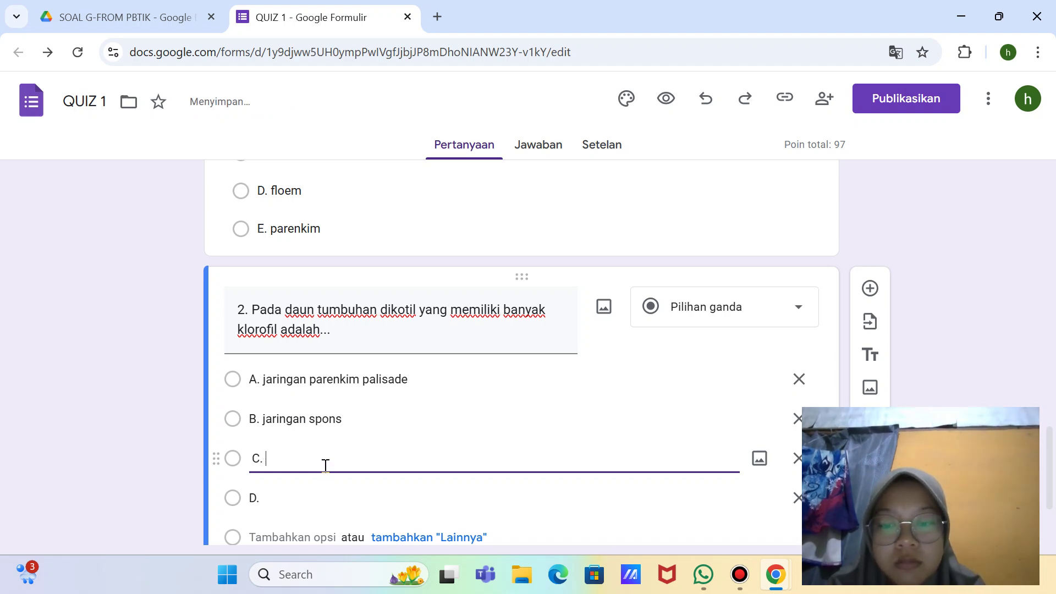
{"action": "type", "text": "epider"}
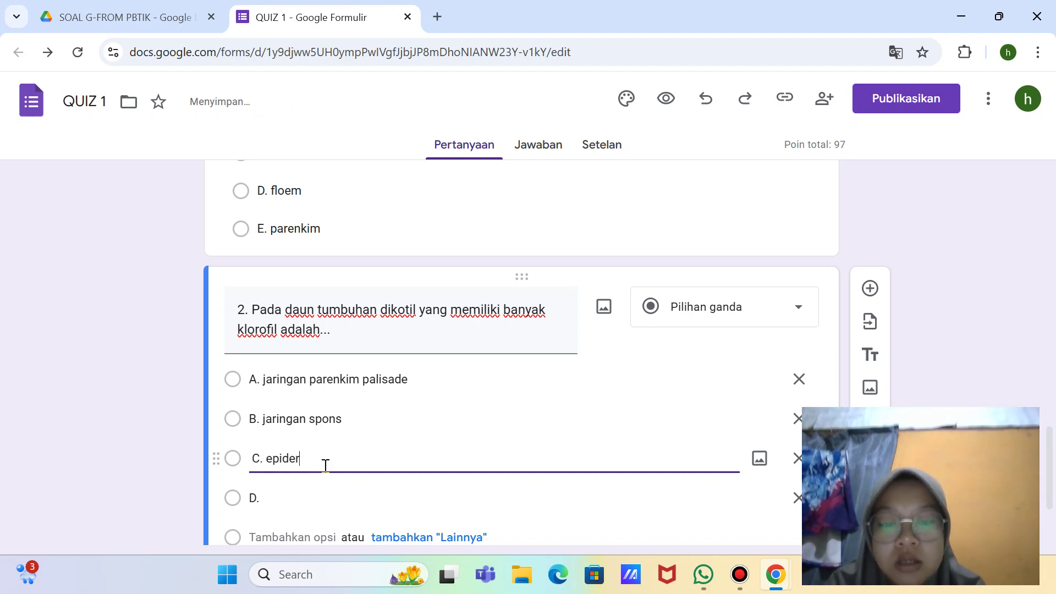
{"action": "type", "text": "mis bawah"}
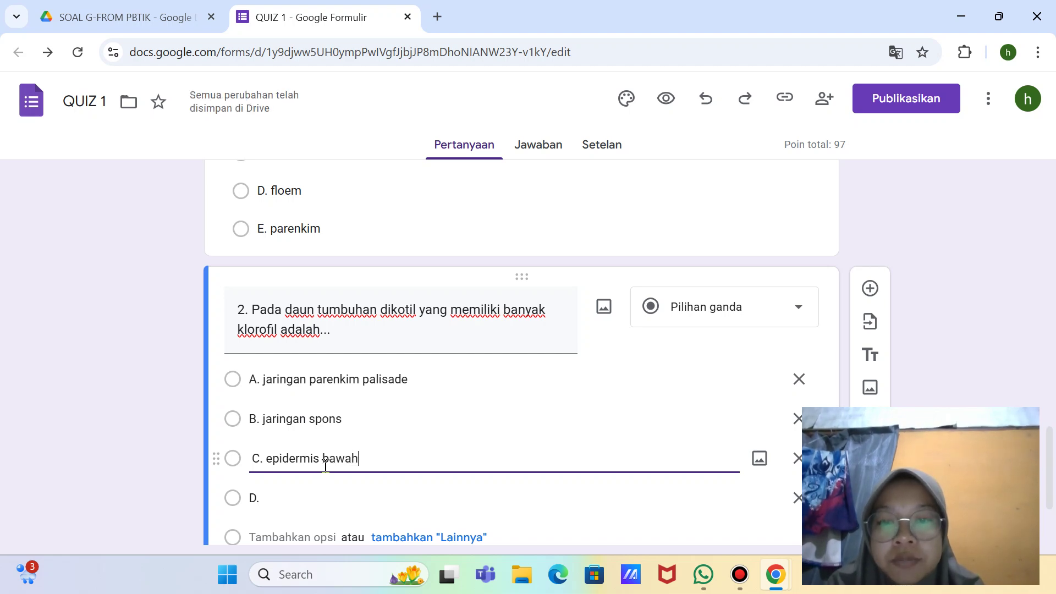
{"action": "left_click", "coordinate": [290, 495]}
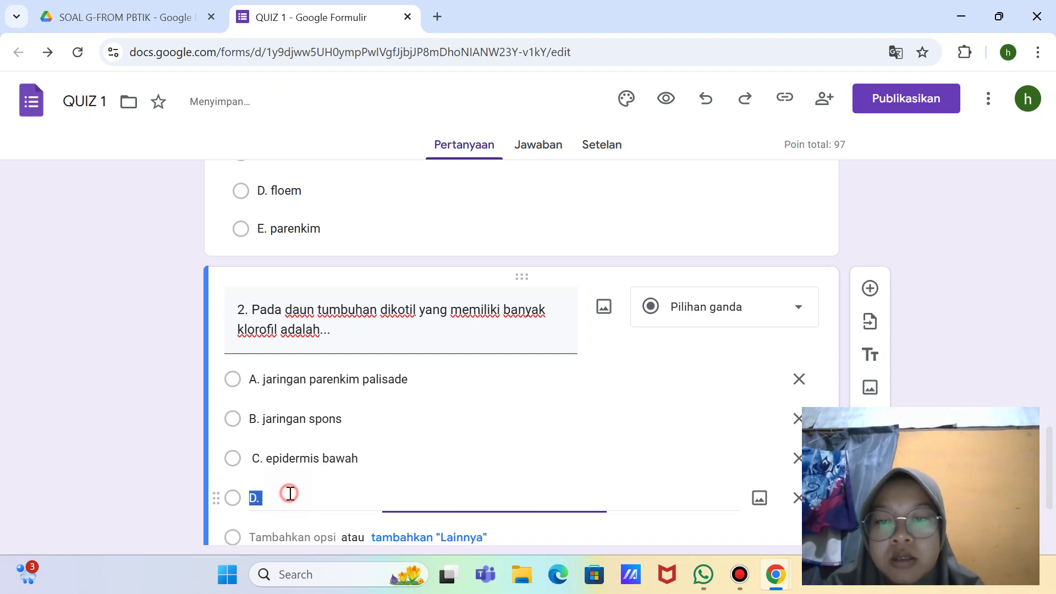
{"action": "key", "text": "BackSpace"}
{"action": "type", "text": "D"}
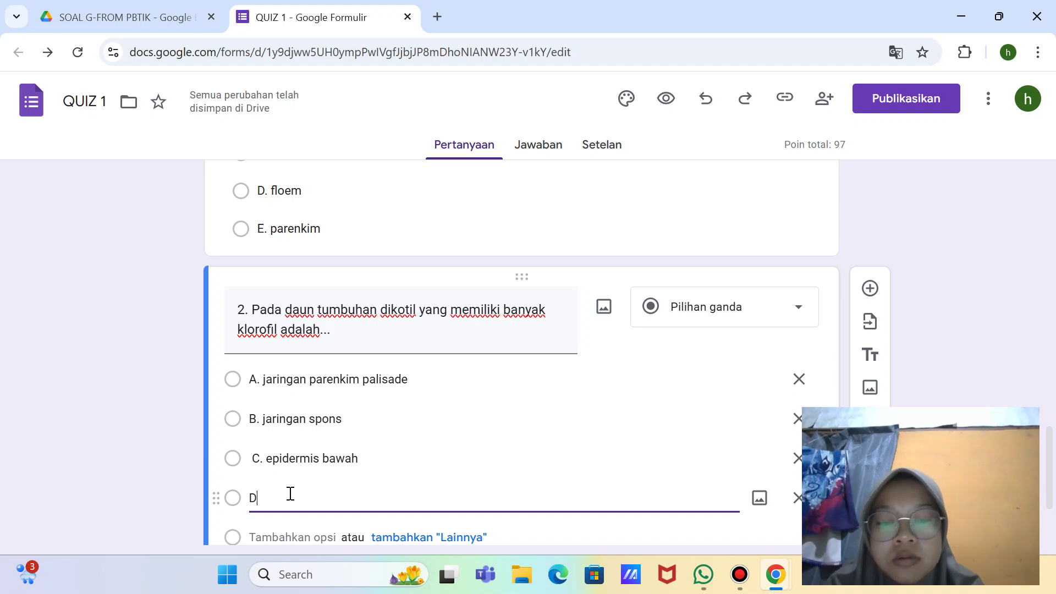
{"action": "type", "text": ". e"}
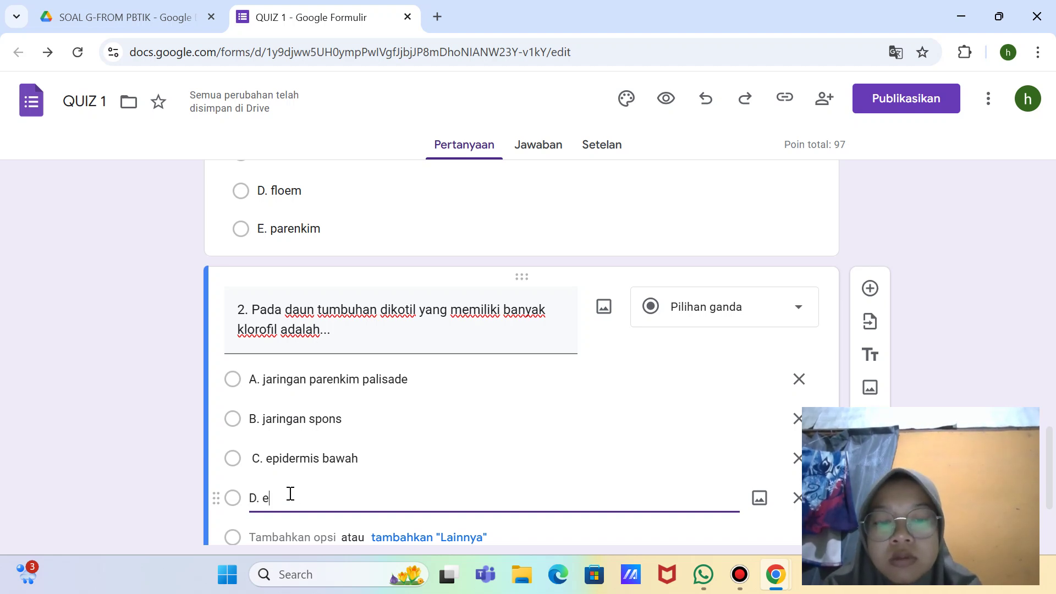
{"action": "type", "text": "pider"}
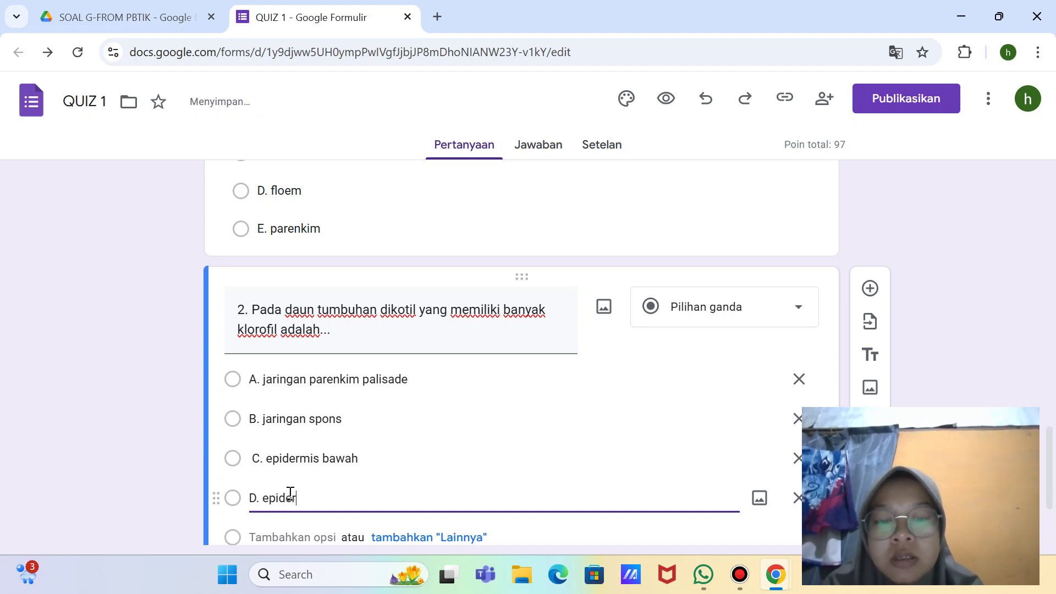
{"action": "type", "text": "mis atas"}
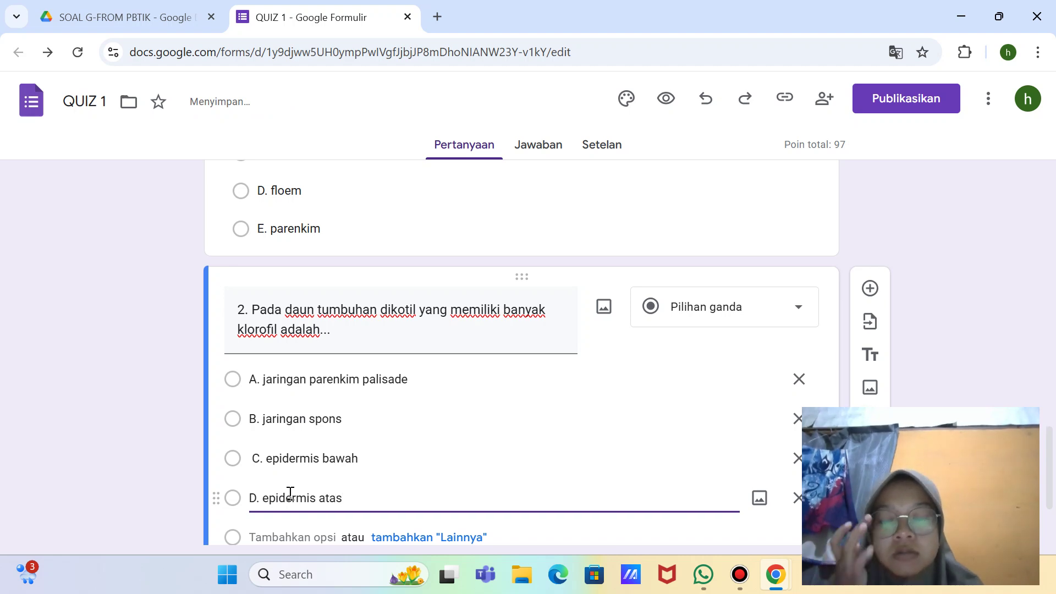
Step: Add a fifth option 'E. sel stomata', correcting its typos
{"action": "key", "text": "Return"}
{"action": "key", "text": "BackSpace"}
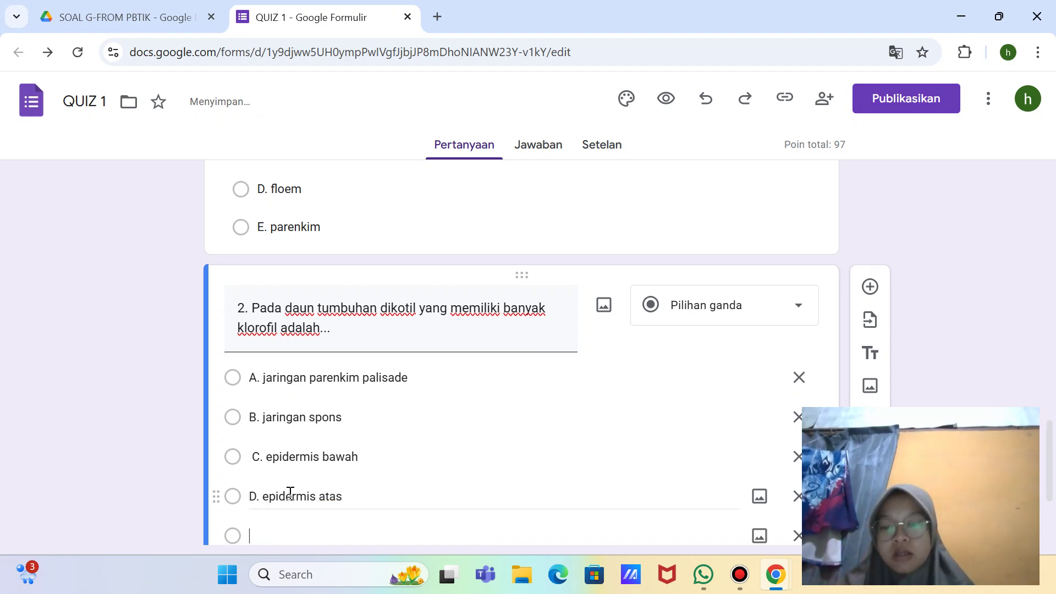
{"action": "type", "text": "E."}
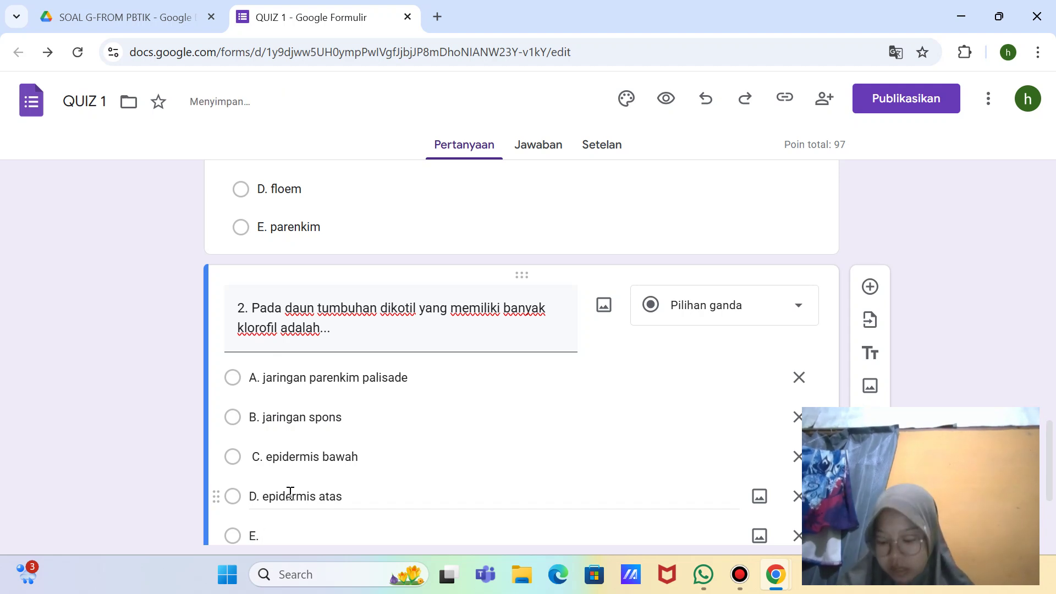
{"action": "type", "text": " sel o"}
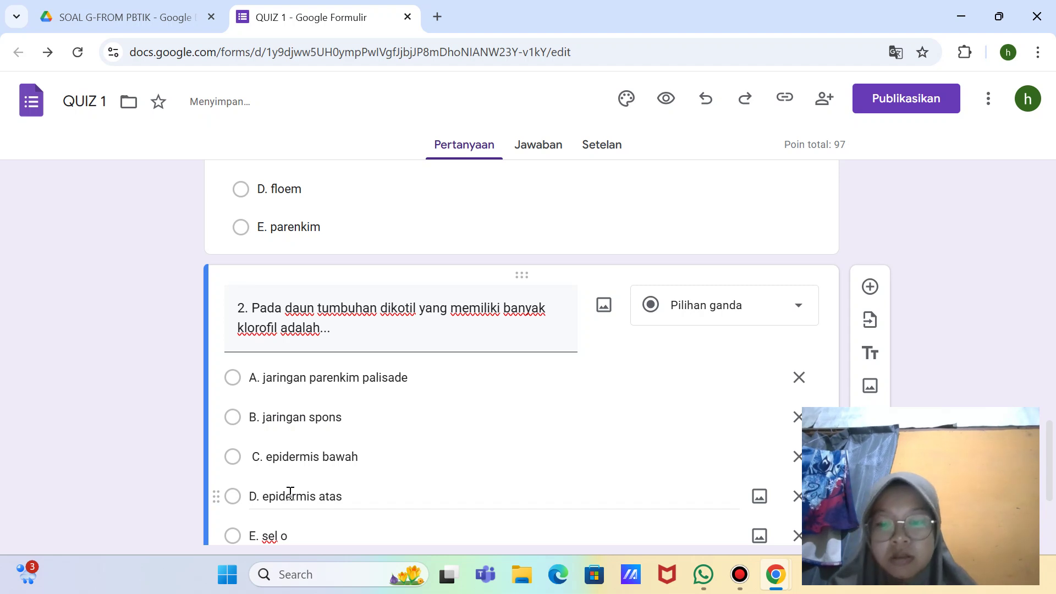
{"action": "key", "text": "BackSpace"}
{"action": "type", "text": "st"}
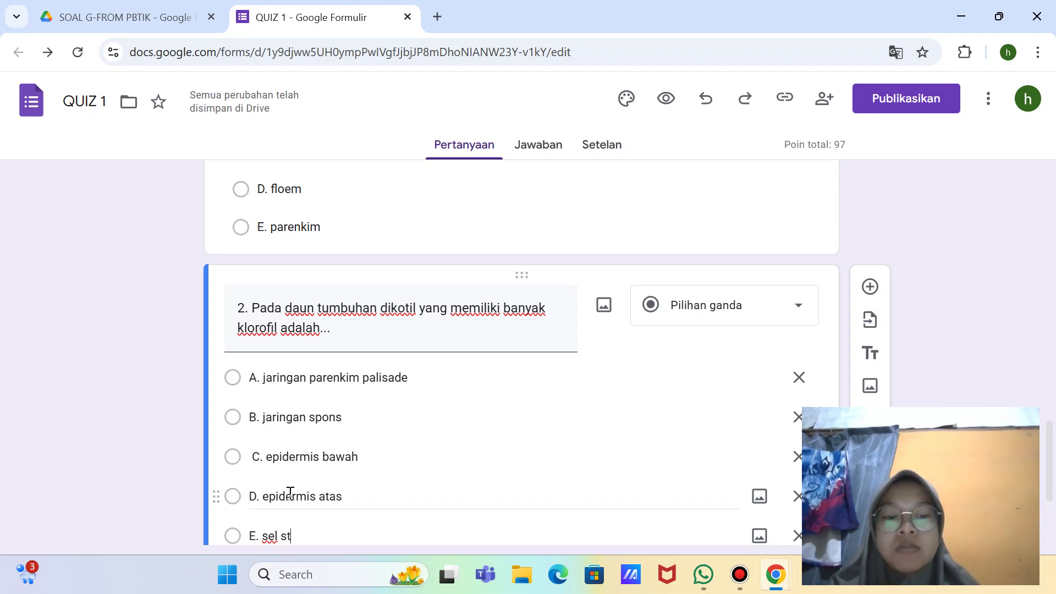
{"action": "type", "text": "pmata"}
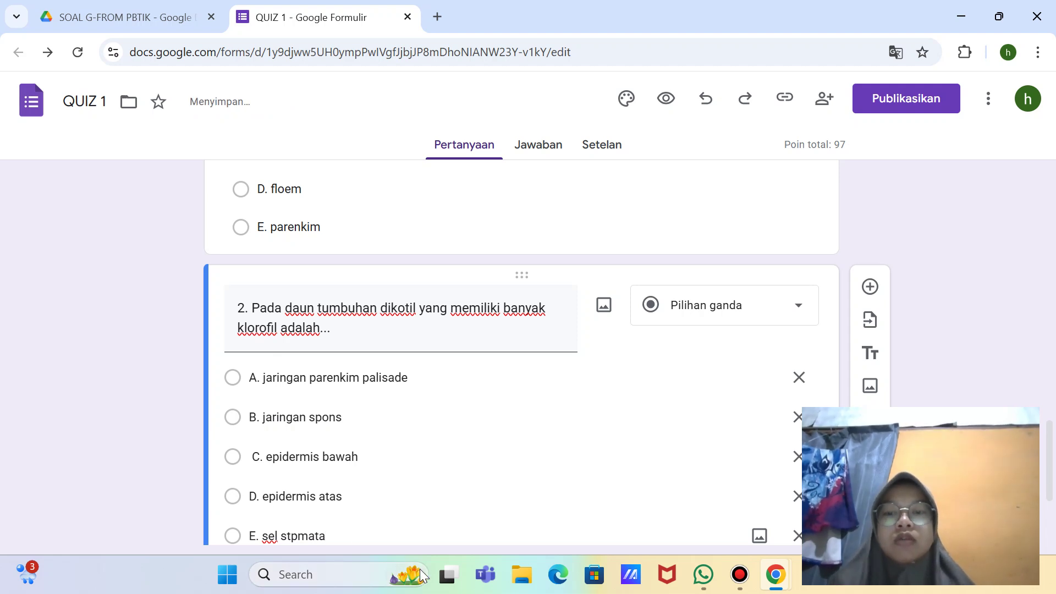
{"action": "scroll", "coordinate": [567, 457], "scroll_direction": "down", "scroll_amount": 2}
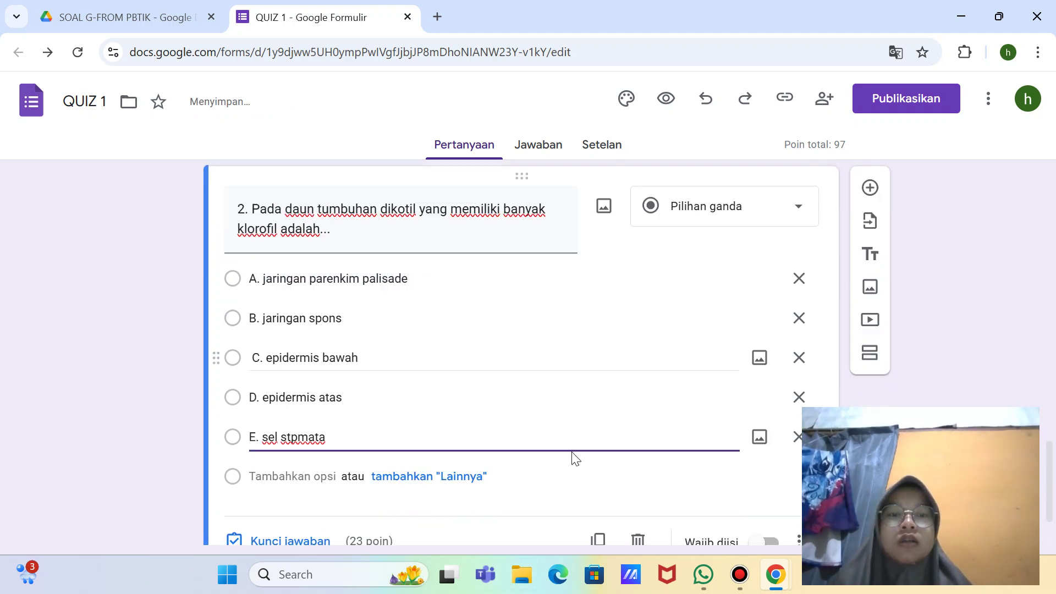
{"action": "scroll", "coordinate": [601, 414], "scroll_direction": "down", "scroll_amount": 1}
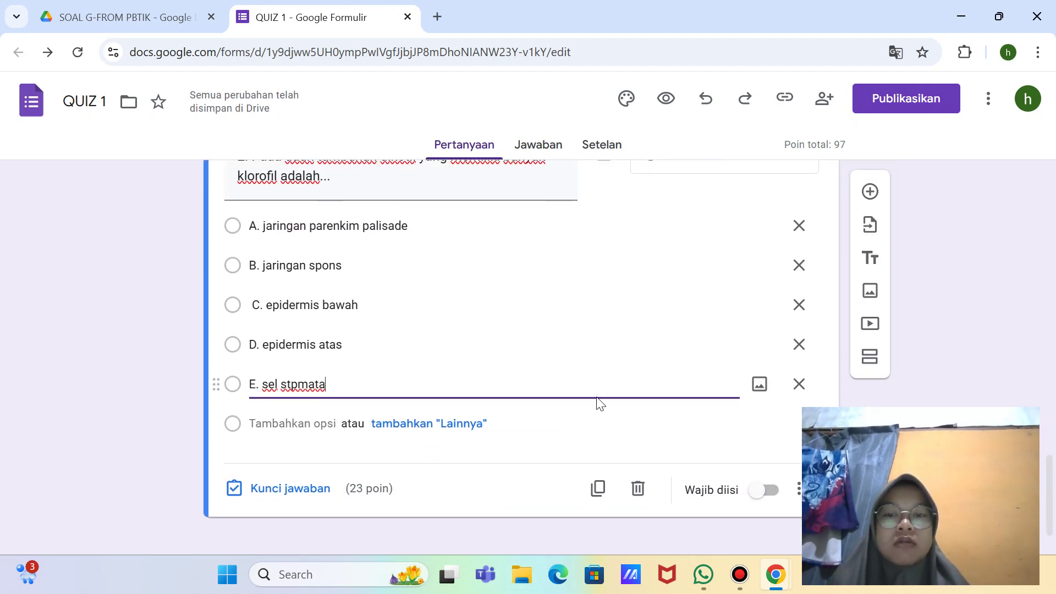
{"action": "left_click", "coordinate": [299, 384]}
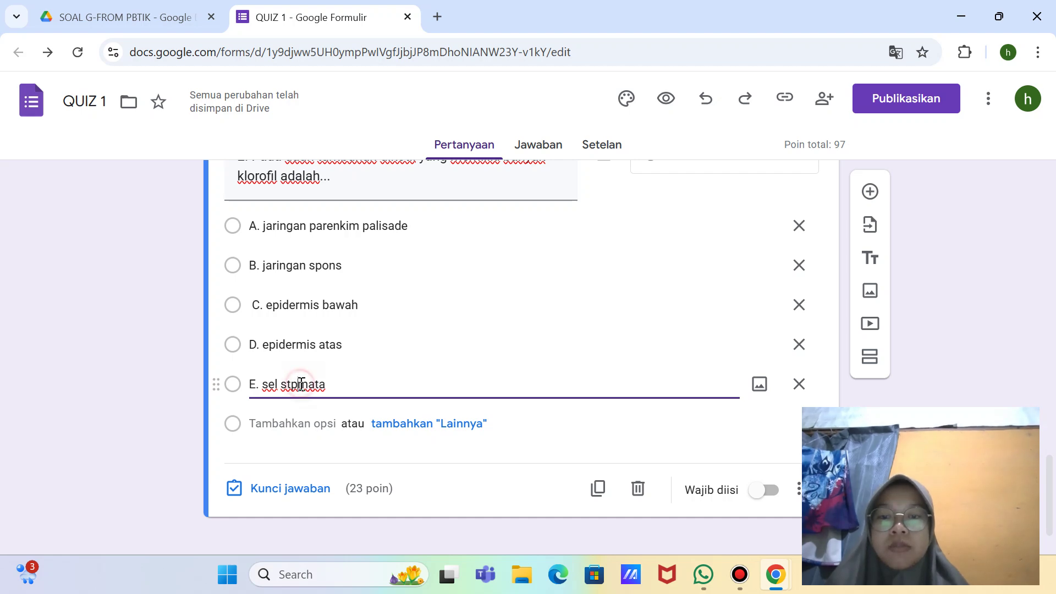
{"action": "key", "text": "BackSpace"}
{"action": "type", "text": "o"}
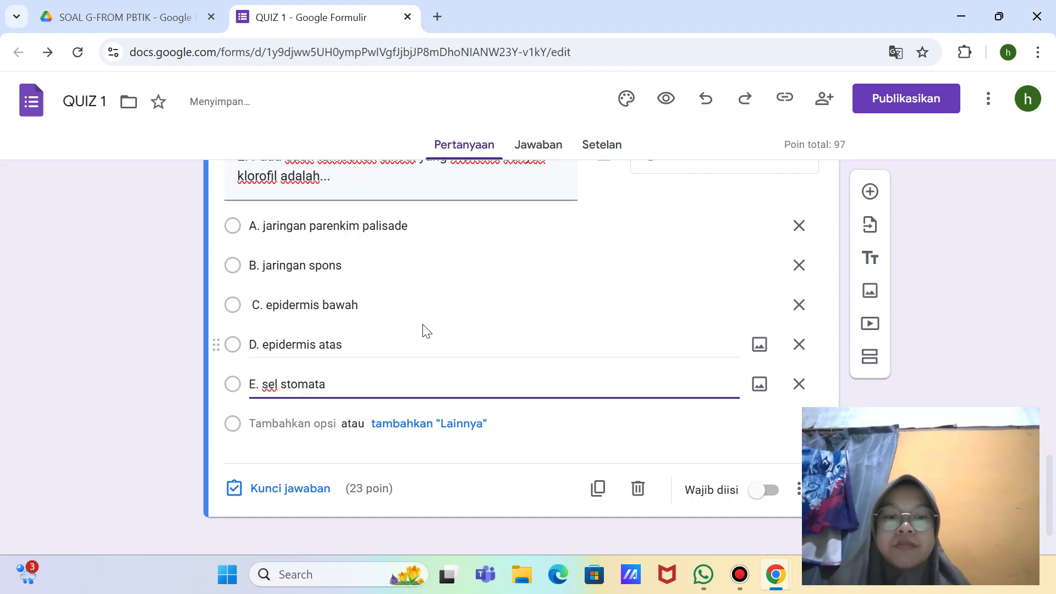
Step: Take a full-screen screenshot
{"action": "key", "text": "super+shift+s"}
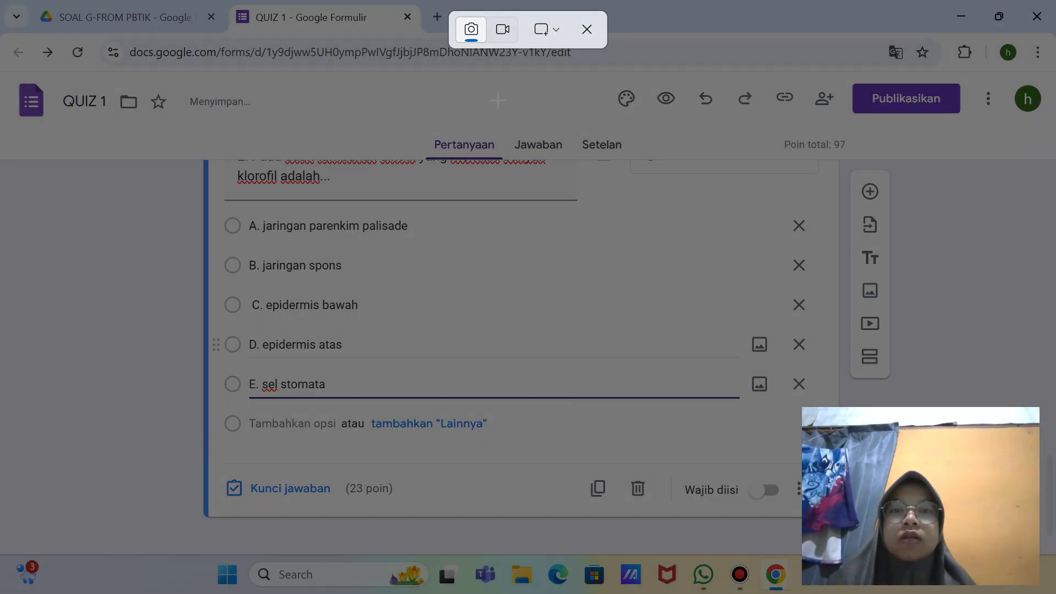
{"action": "left_click", "coordinate": [544, 34]}
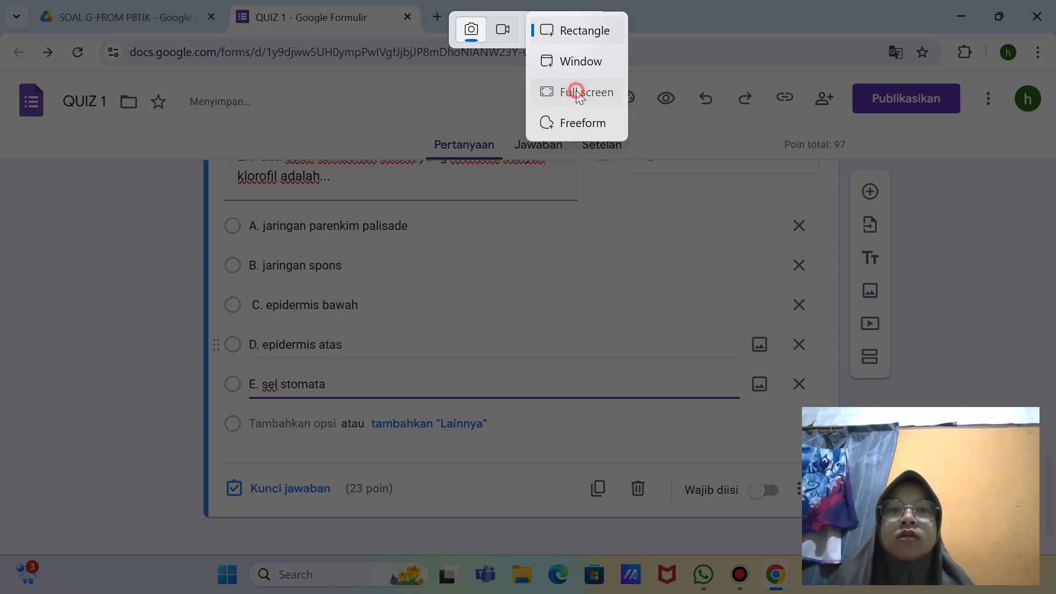
{"action": "left_click", "coordinate": [547, 90]}
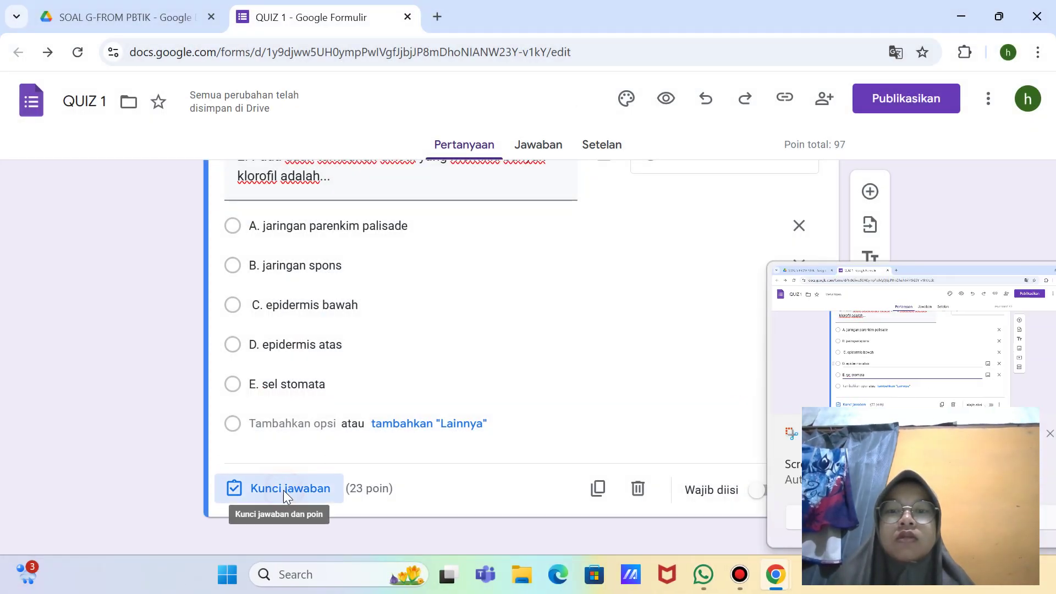
Step: Key A. jaringan parenkim palisade as question 2's correct answer, worth 5 points
{"action": "left_click", "coordinate": [284, 491]}
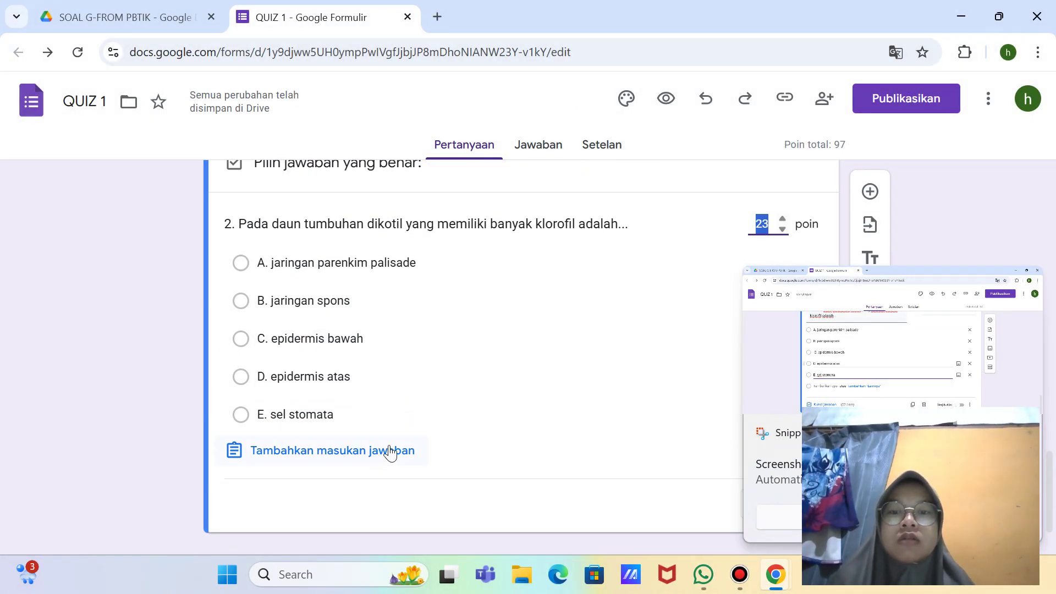
{"action": "left_click", "coordinate": [536, 268]}
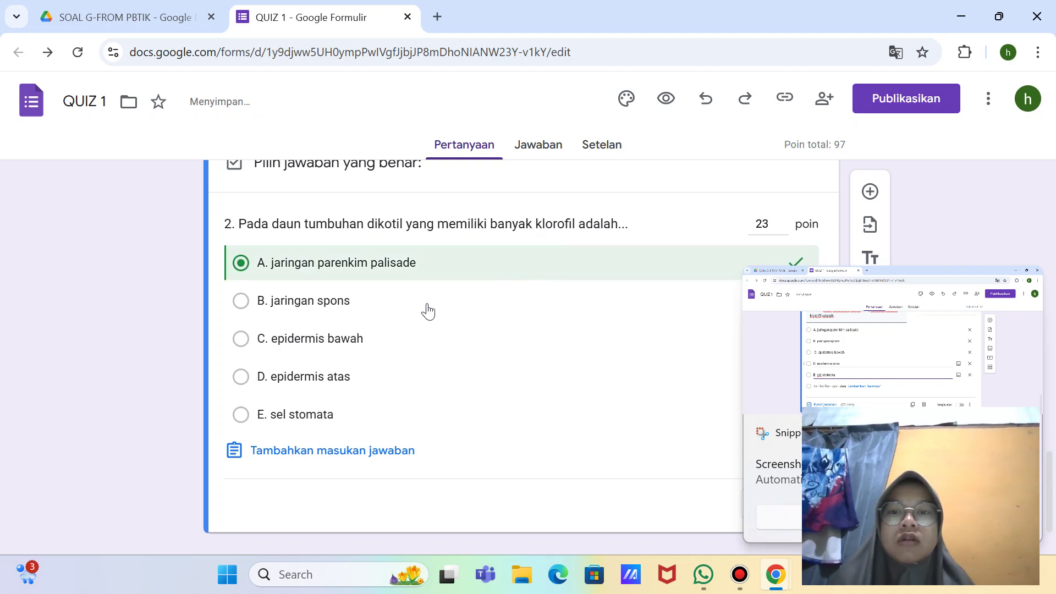
{"action": "left_click", "coordinate": [782, 229]}
{"action": "left_click", "coordinate": [781, 228]}
{"action": "left_click", "coordinate": [782, 229]}
{"action": "left_click", "coordinate": [782, 229]}
{"action": "left_click", "coordinate": [782, 219]}
{"action": "left_click", "coordinate": [782, 219]}
{"action": "left_click", "coordinate": [781, 219]}
{"action": "left_click", "coordinate": [782, 219]}
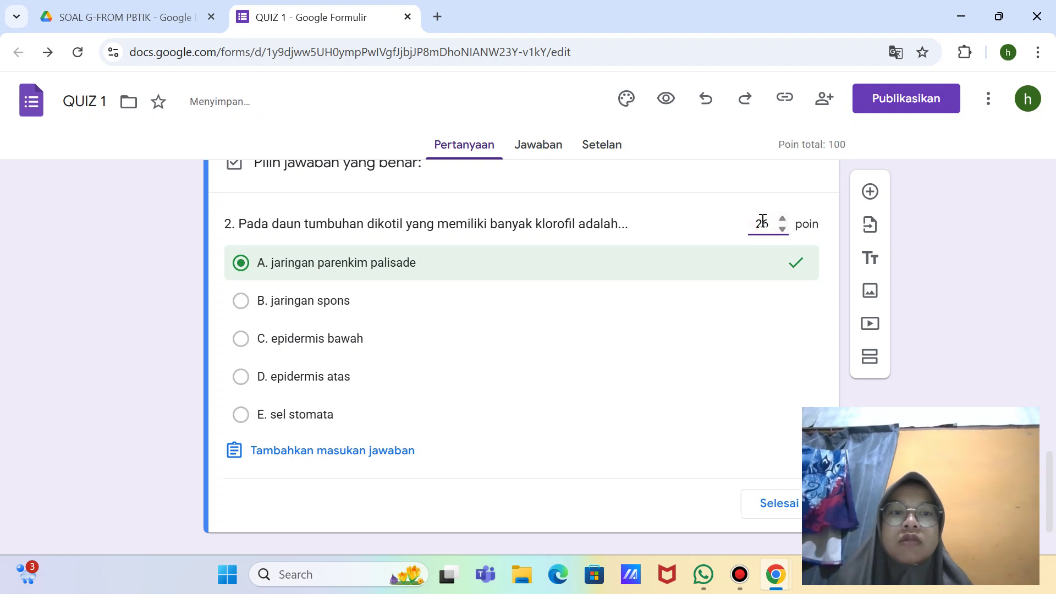
{"action": "double_click", "coordinate": [762, 223]}
{"action": "key", "text": "BackSpace"}
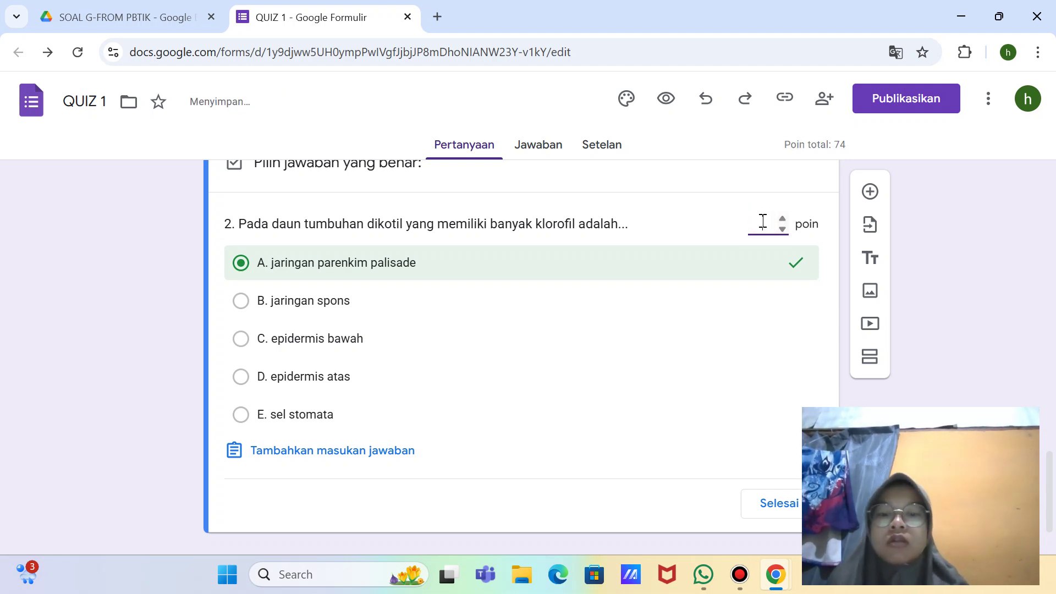
{"action": "type", "text": "5"}
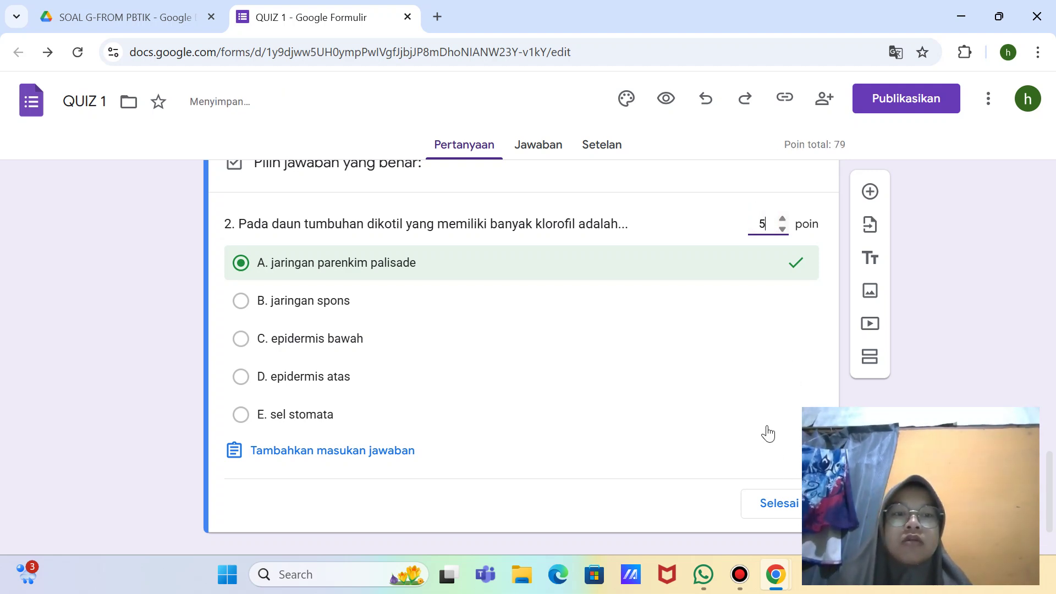
{"action": "scroll", "coordinate": [767, 434], "scroll_direction": "down", "scroll_amount": 1}
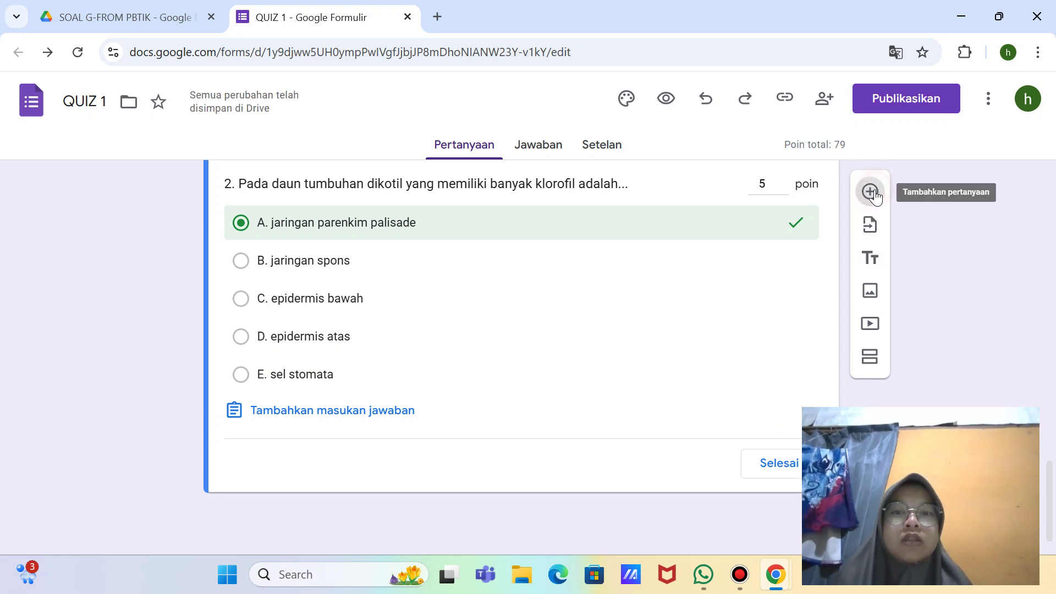
Step: Add question 3: 'Perhatikanlah gambar struktur tumbuhan di bawah ini. dilihat dari susunan jaringan pengangkutnya bersifat..'
{"action": "left_click", "coordinate": [871, 192]}
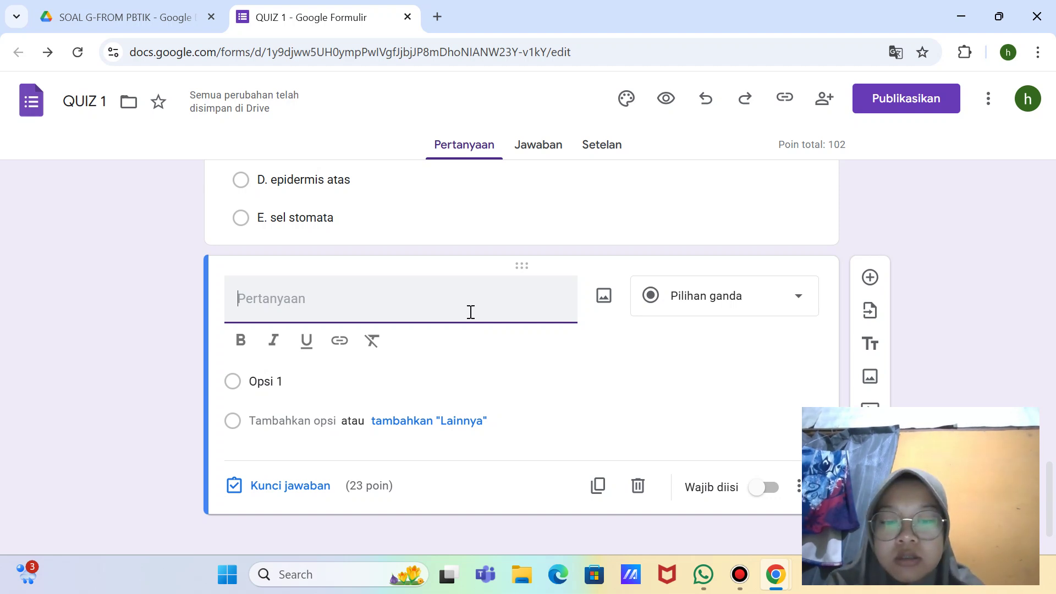
{"action": "type", "text": "3. Per"}
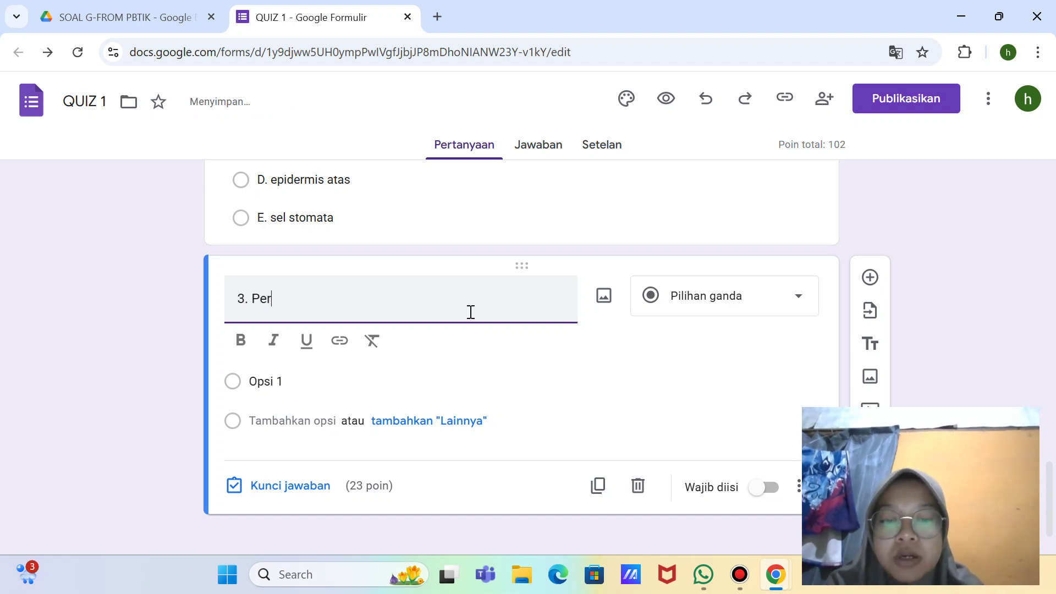
{"action": "type", "text": "hatikan"}
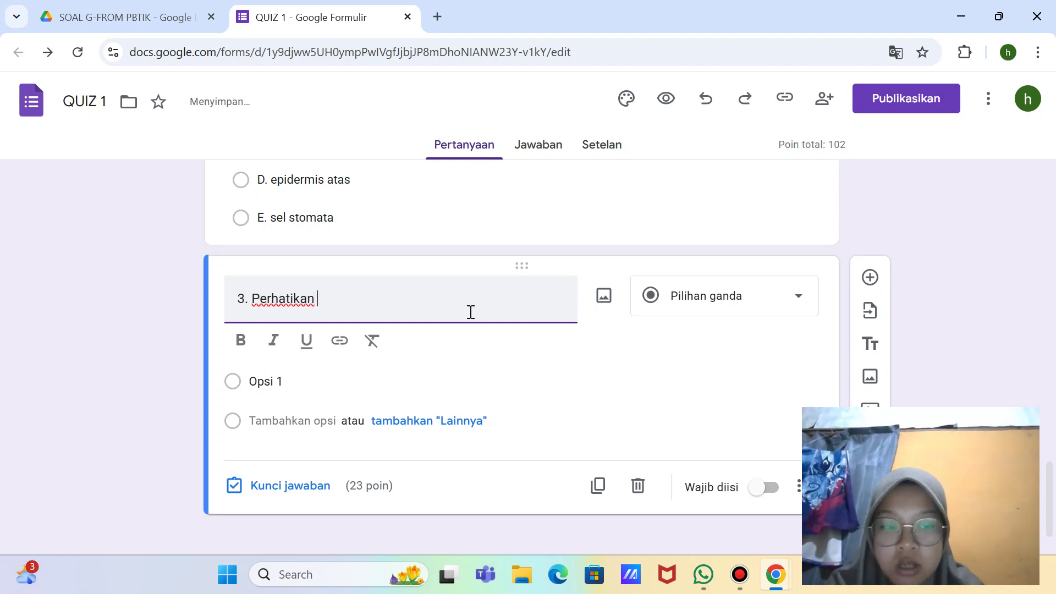
{"action": "key", "text": "BackSpace"}
{"action": "type", "text": "lah gam"}
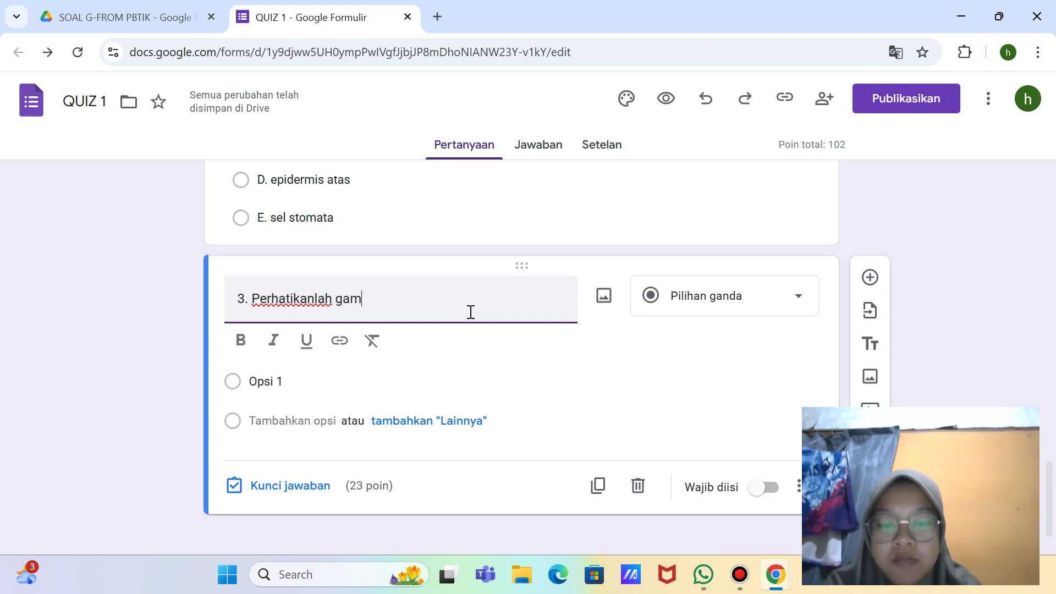
{"action": "type", "text": "bar "}
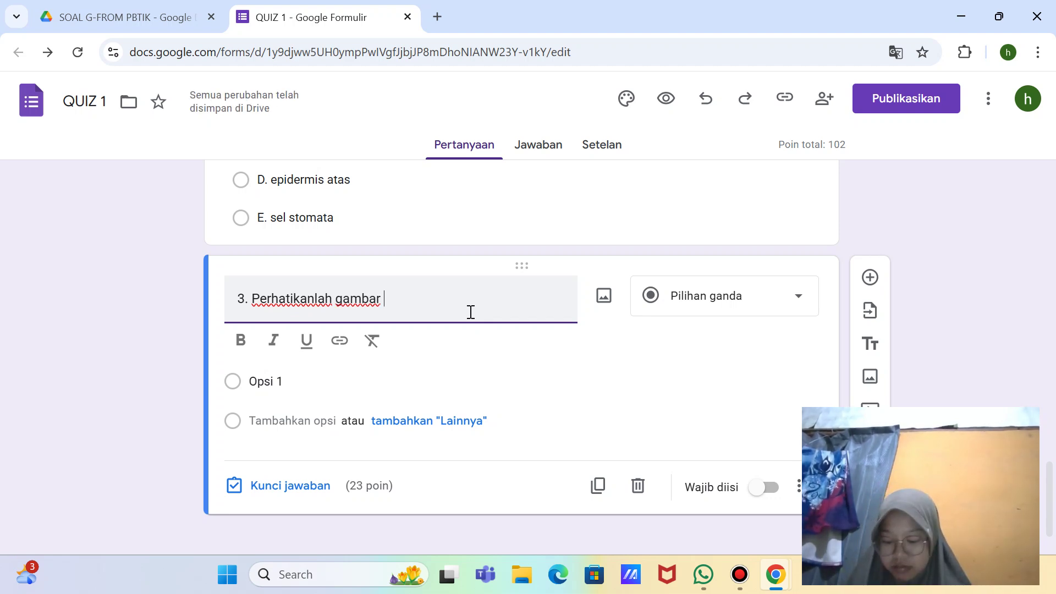
{"action": "type", "text": "stru"}
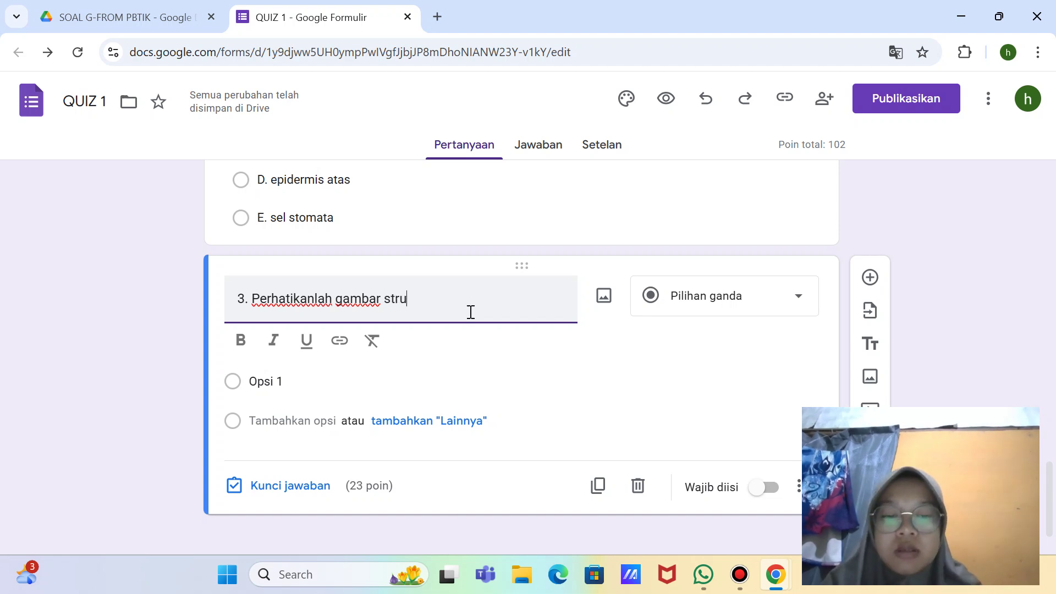
{"action": "type", "text": "ktur "}
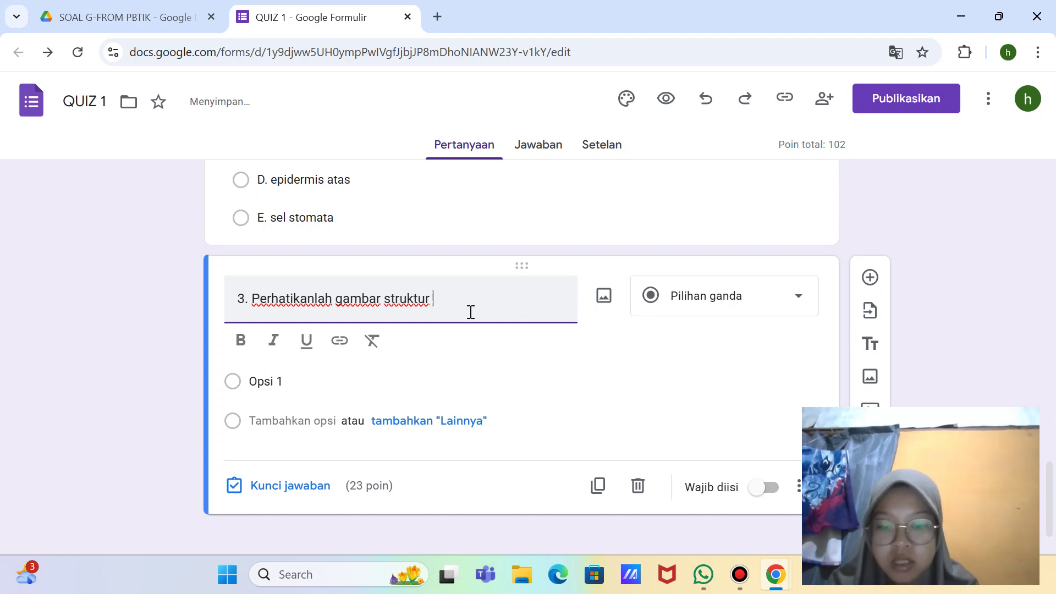
{"action": "type", "text": "tumbuhan "}
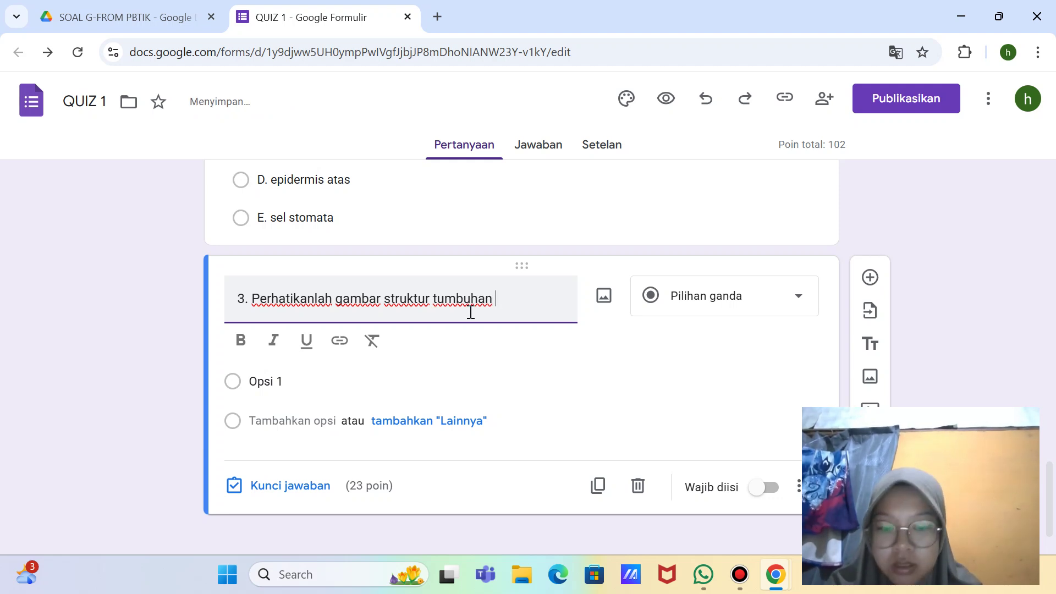
{"action": "type", "text": "di samping"}
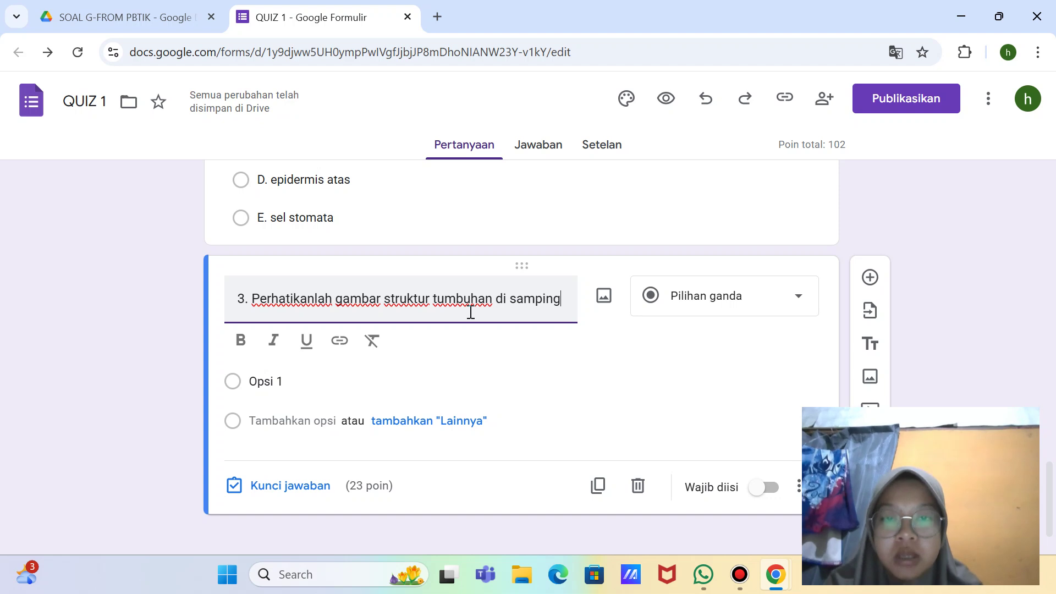
{"action": "key", "text": "BackSpace"}
{"action": "key", "text": "BackSpace"}
{"action": "key", "text": "BackSpace"}
{"action": "key", "text": "BackSpace"}
{"action": "key", "text": "BackSpace"}
{"action": "key", "text": "BackSpace"}
{"action": "key", "text": "BackSpace"}
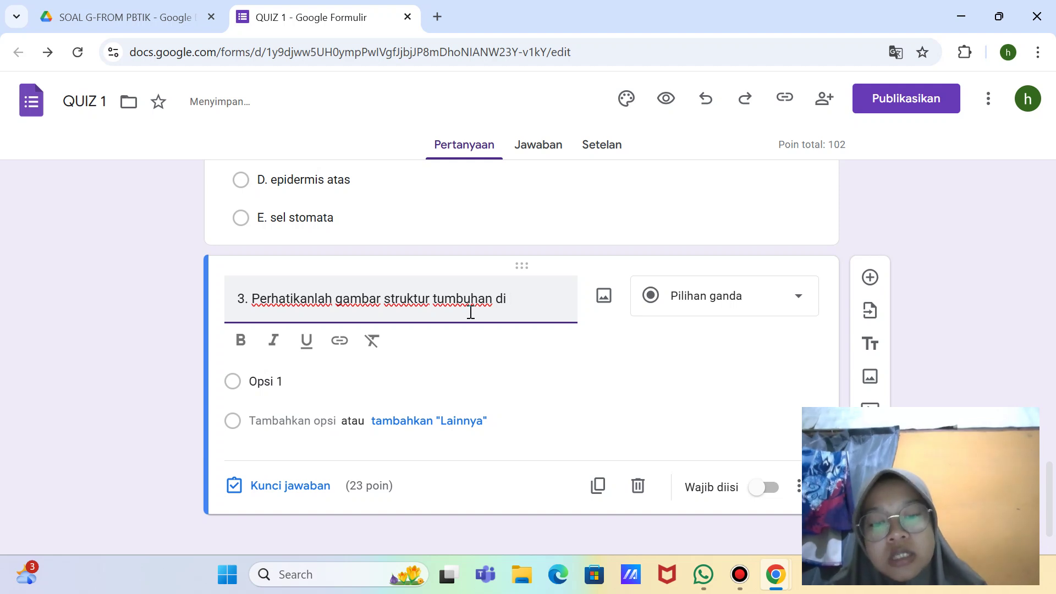
{"action": "type", "text": "bawah in"}
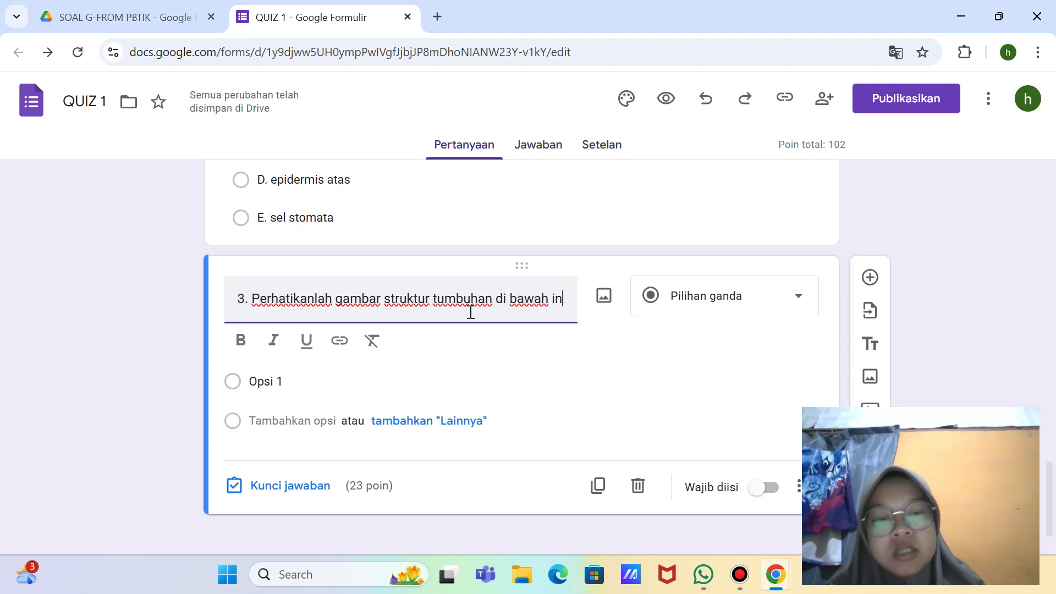
{"action": "type", "text": "i"}
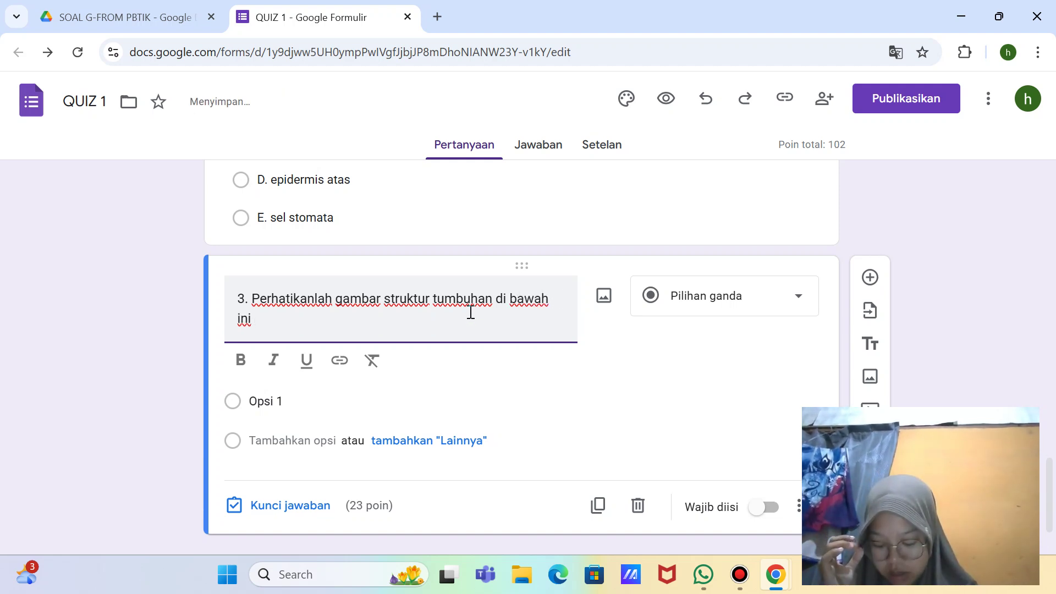
{"action": "type", "text": "."}
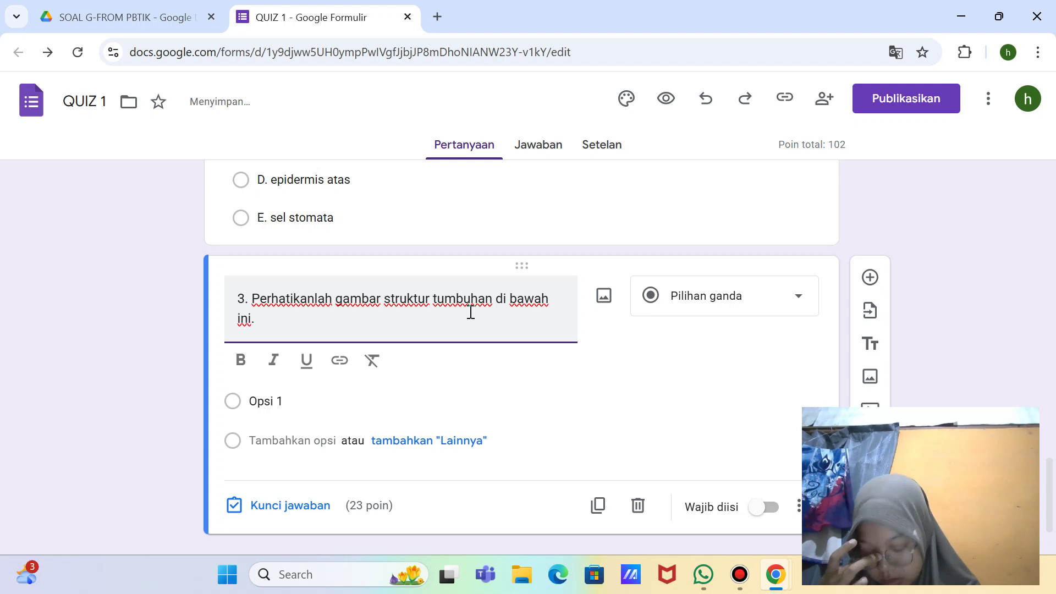
{"action": "type", "text": " dilihat"}
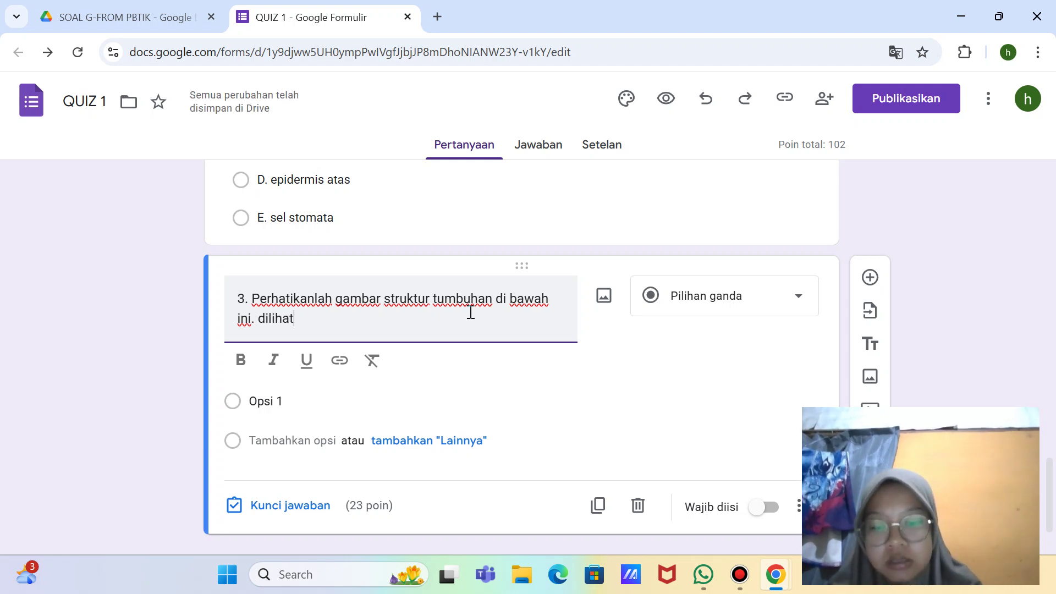
{"action": "type", "text": " dari susunan"}
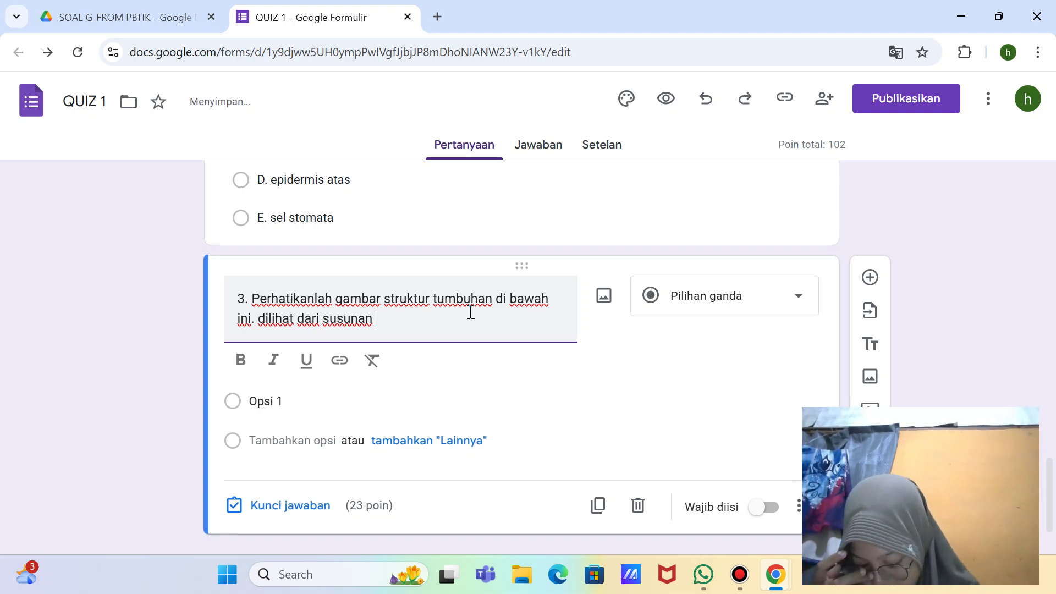
{"action": "type", "text": "jarin"}
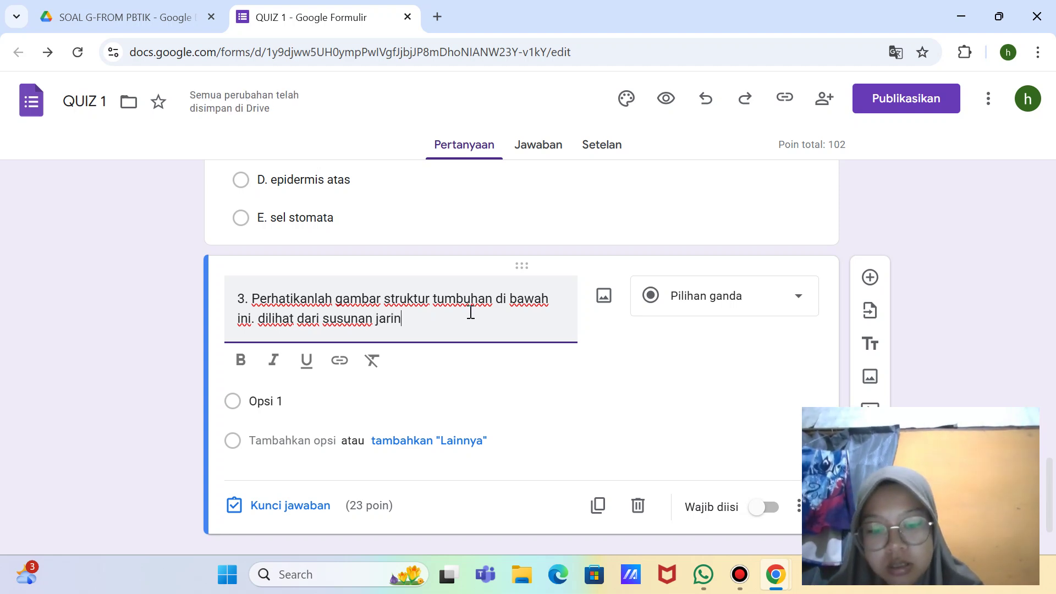
{"action": "type", "text": "gan pengam"}
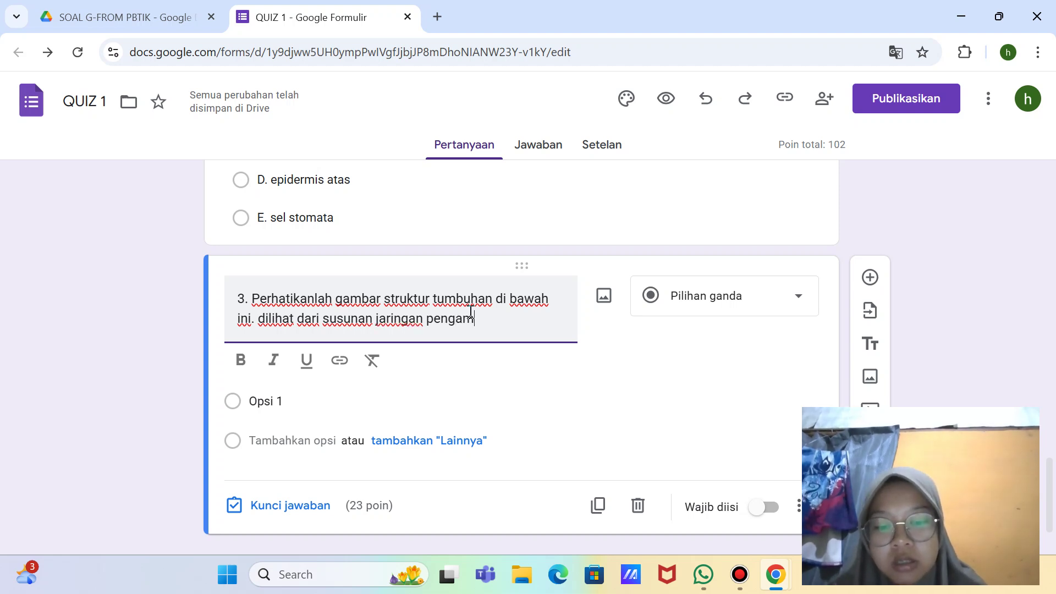
{"action": "key", "text": "BackSpace"}
{"action": "type", "text": "ngkut"}
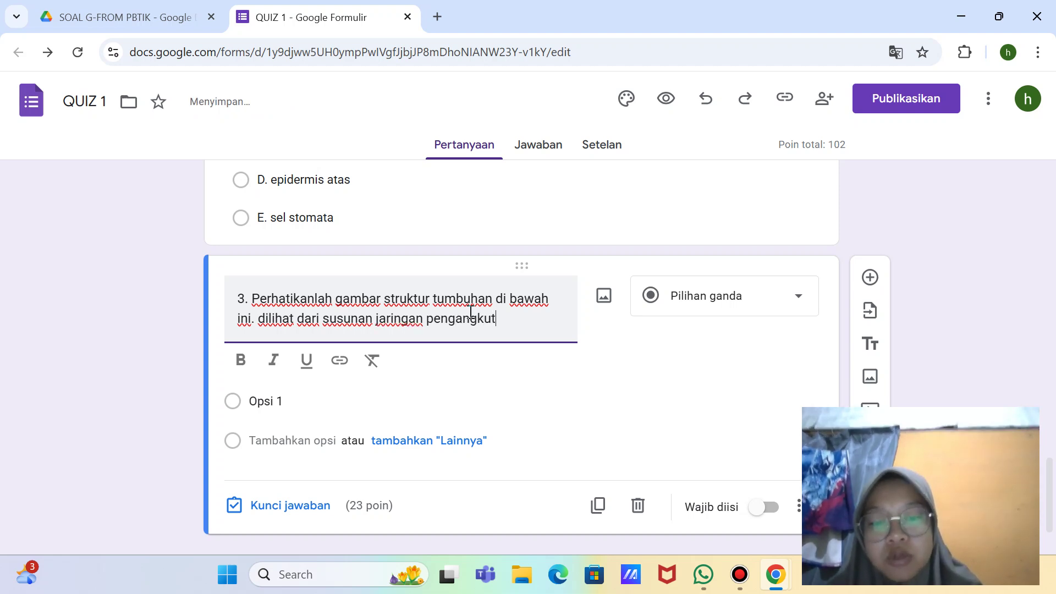
{"action": "type", "text": "nya"}
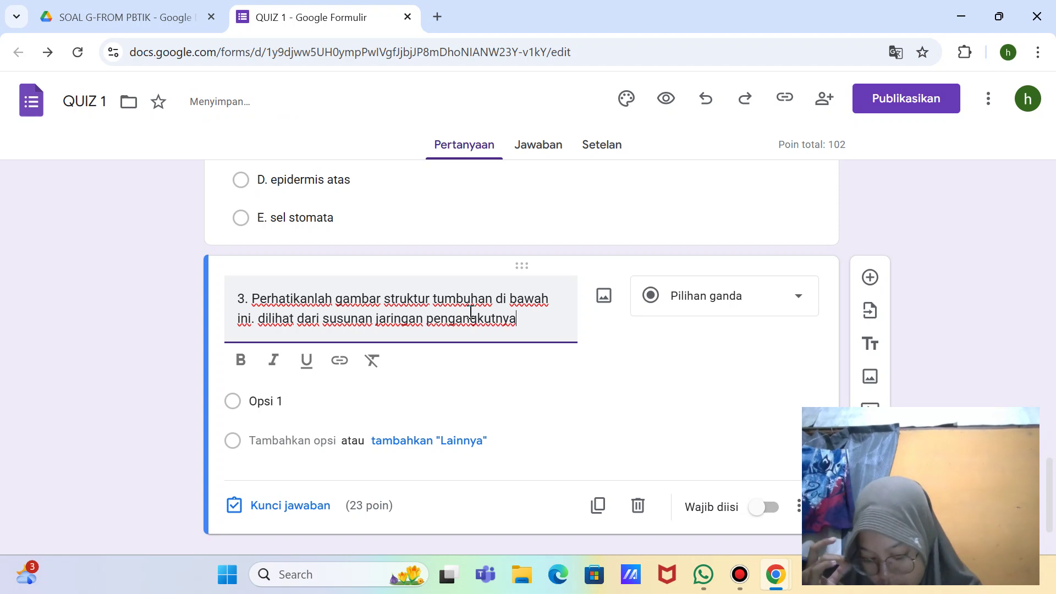
{"action": "type", "text": " ber"}
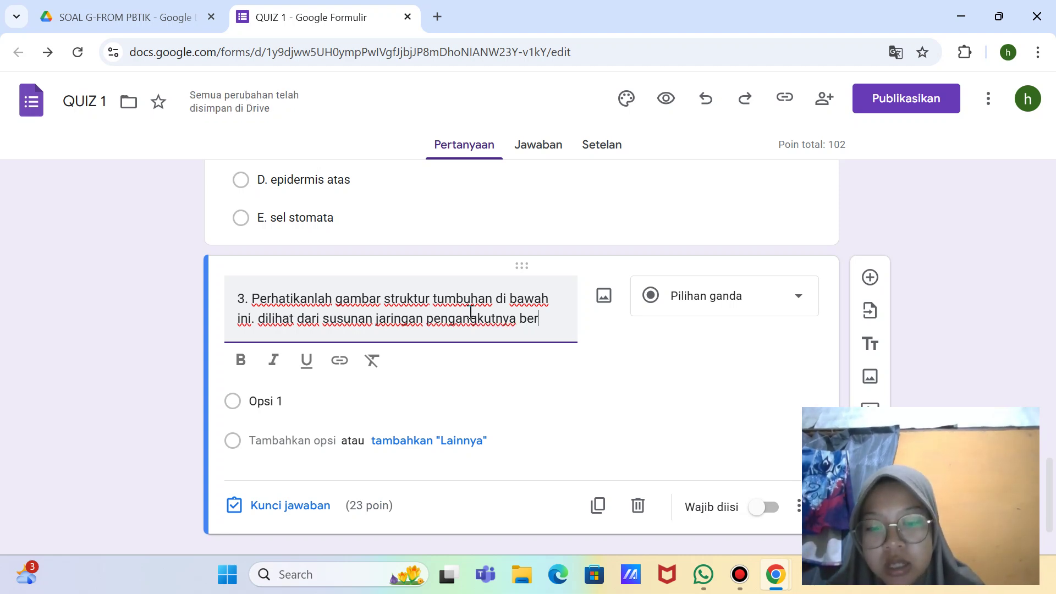
{"action": "type", "text": "sifat..."}
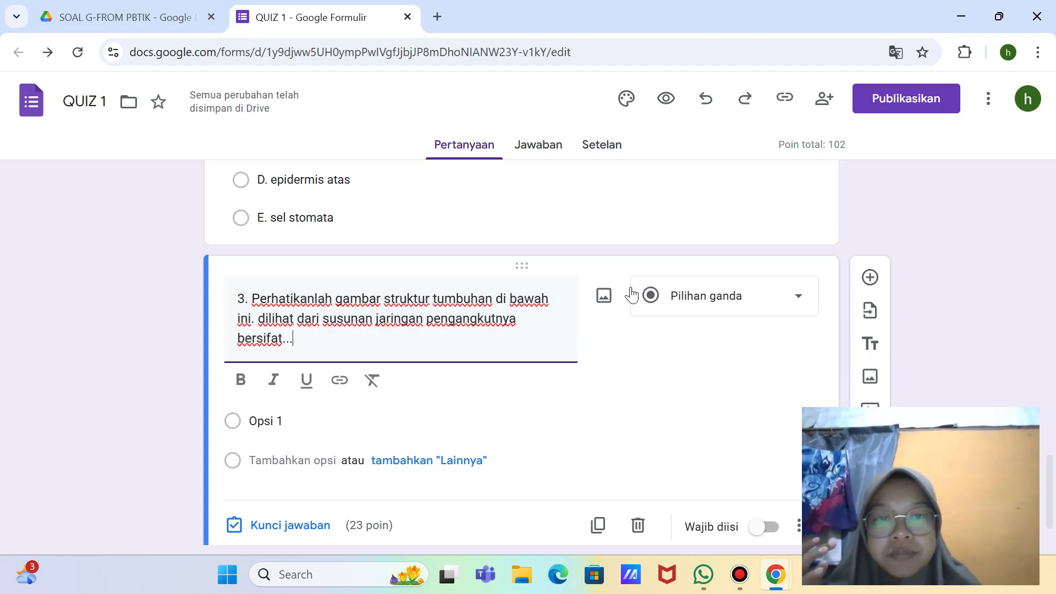
Step: Upload the 'batang dikotil' image into question 3, capturing full-screen screenshots along the way
{"action": "left_click", "coordinate": [602, 304]}
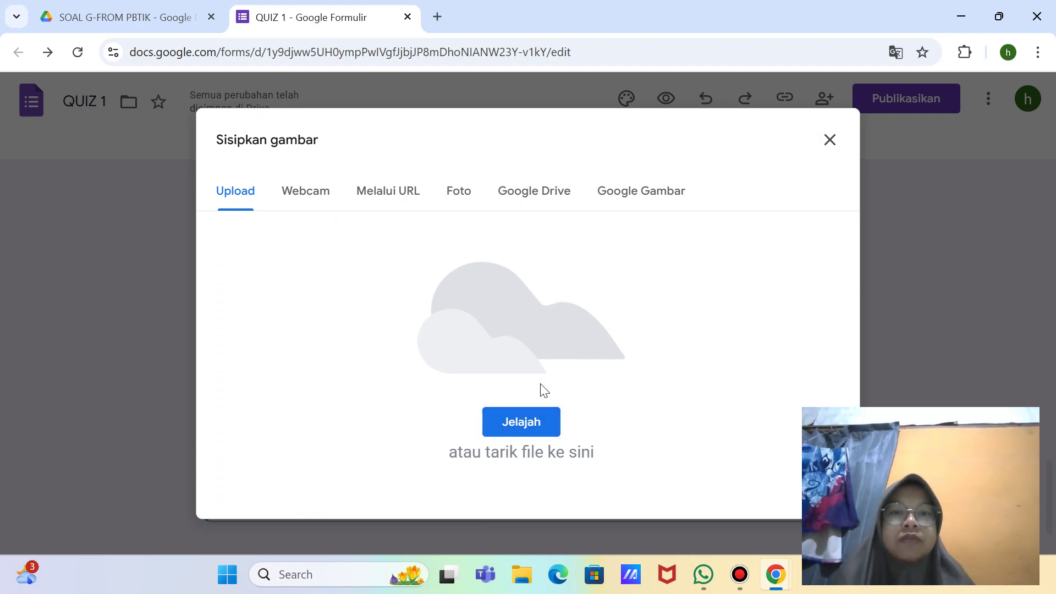
{"action": "key", "text": "super+shift+s"}
{"action": "left_click", "coordinate": [558, 36]}
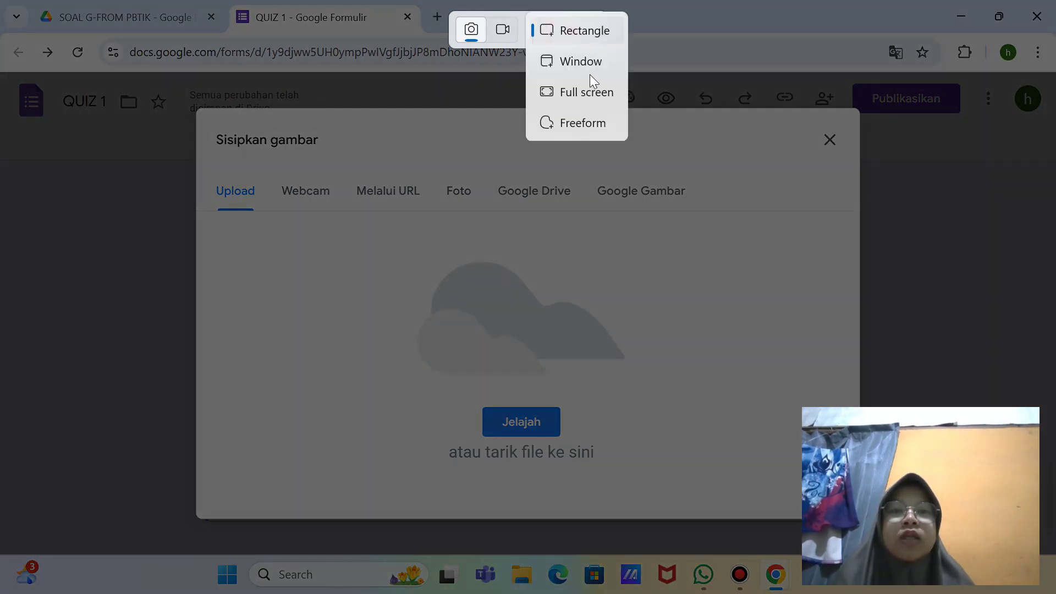
{"action": "left_click", "coordinate": [579, 93]}
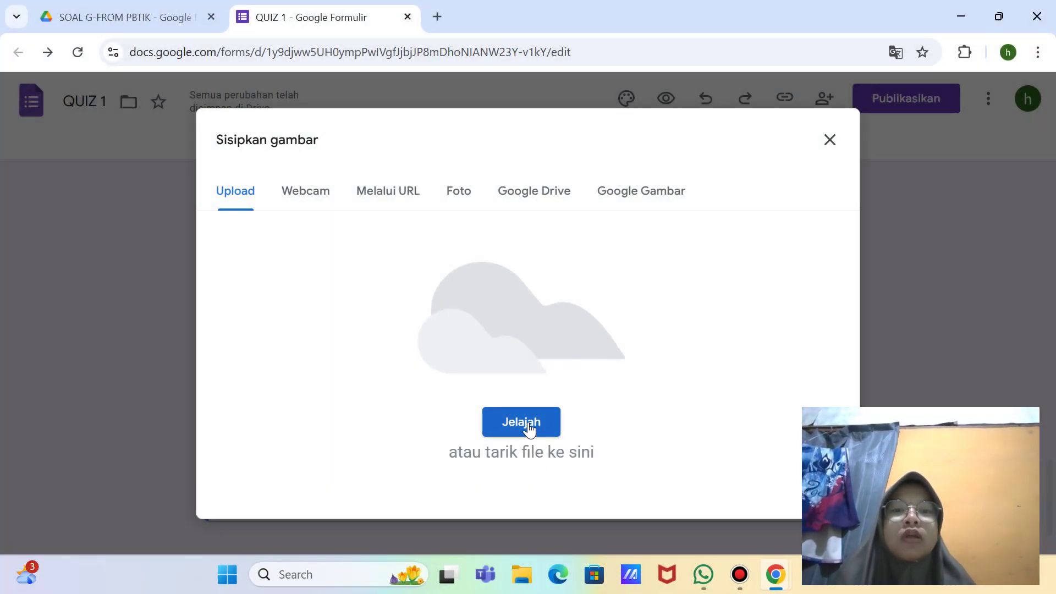
{"action": "left_click", "coordinate": [521, 421]}
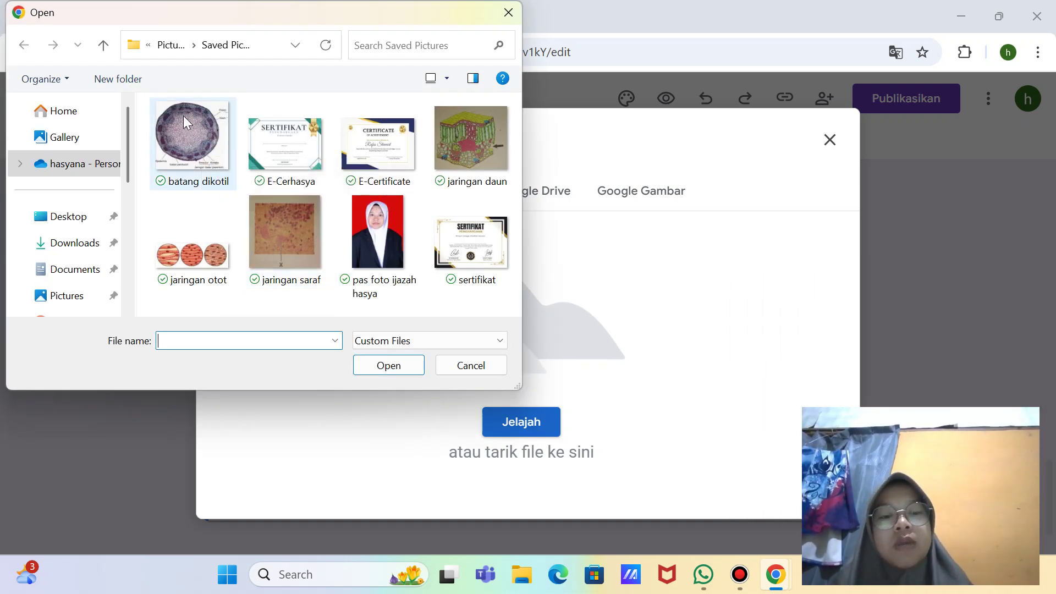
{"action": "key", "text": "super+shift+s"}
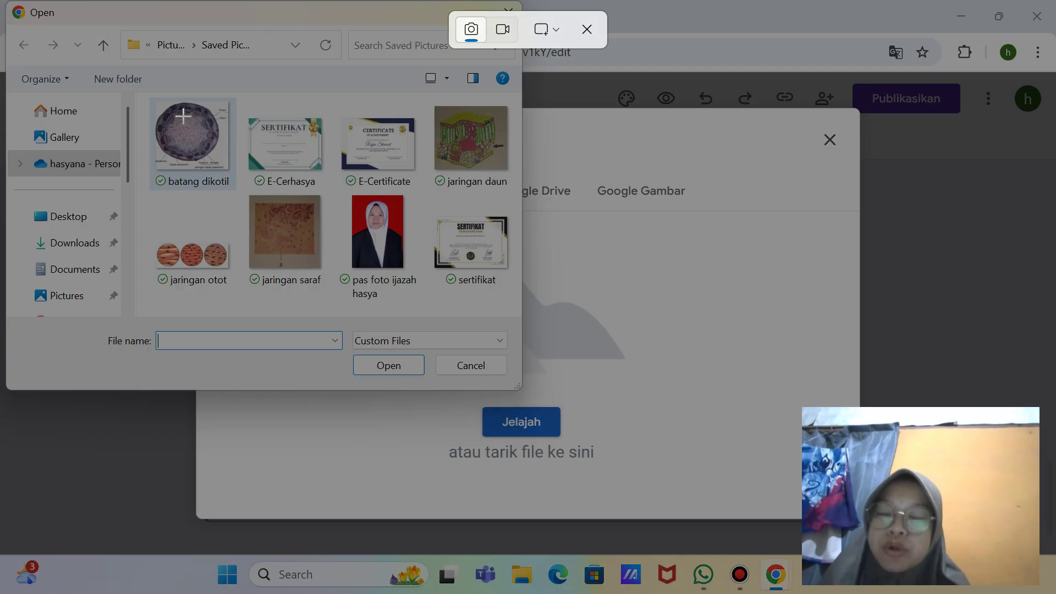
{"action": "left_click", "coordinate": [553, 27]}
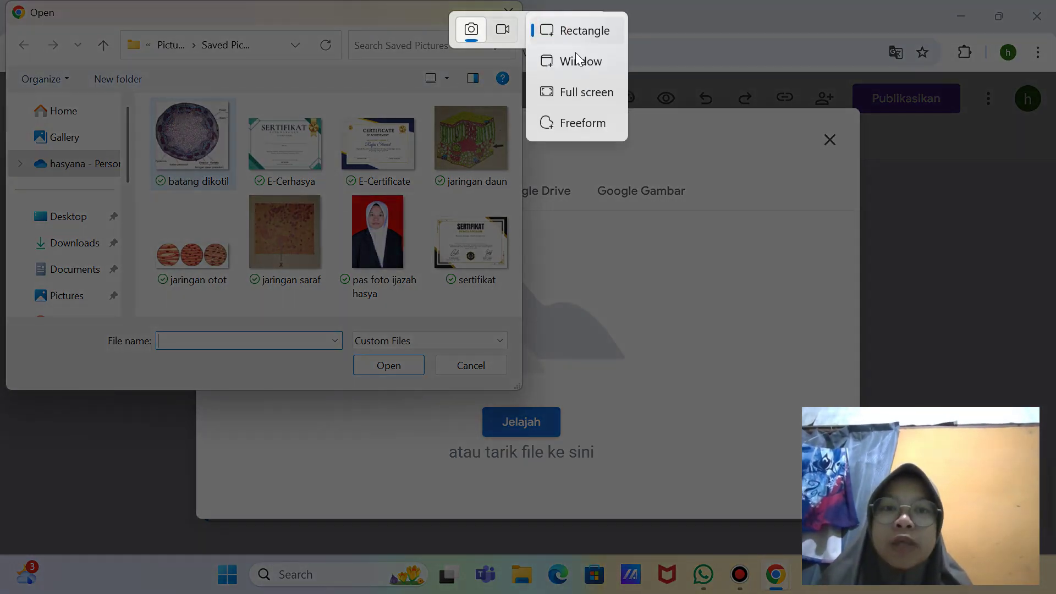
{"action": "left_click", "coordinate": [587, 92]}
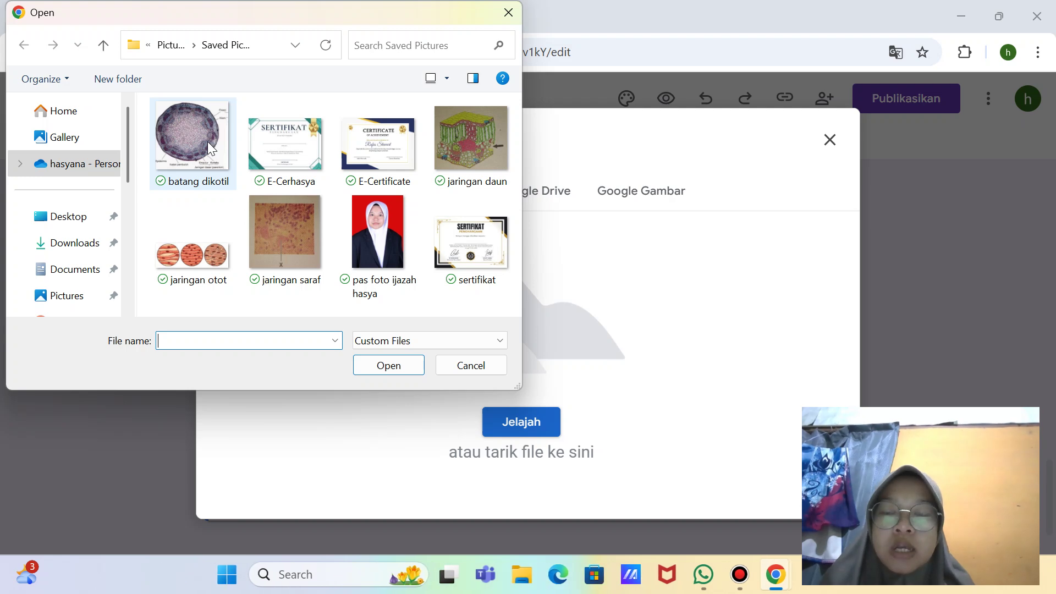
{"action": "double_click", "coordinate": [207, 141]}
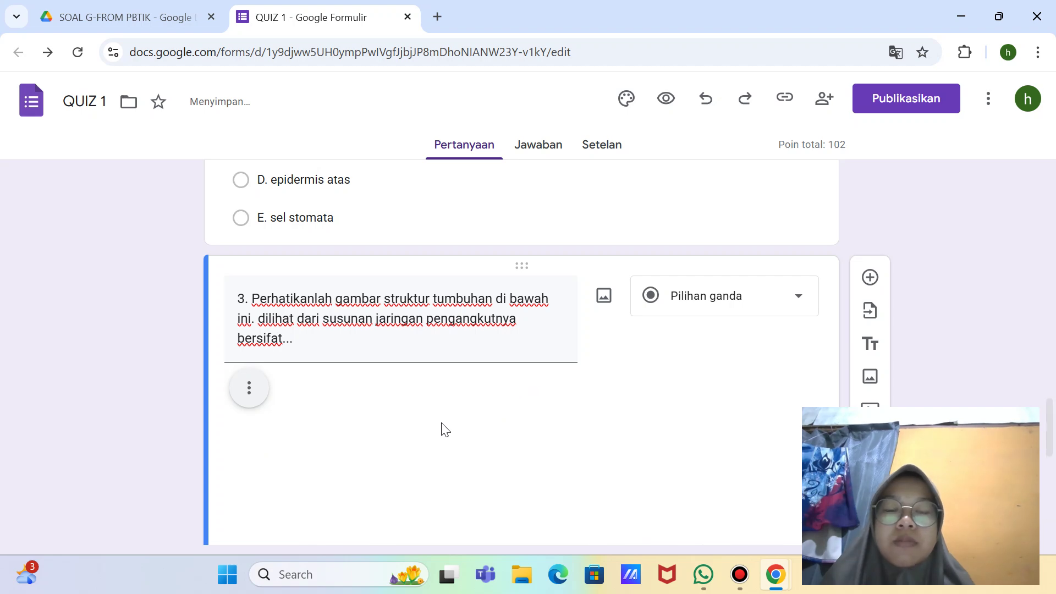
{"action": "scroll", "coordinate": [517, 408], "scroll_direction": "down", "scroll_amount": 4}
Step: Shrink the dicot stem cross-section picture in question 3 by dragging its corners inward
{"action": "left_click", "coordinate": [517, 407]}
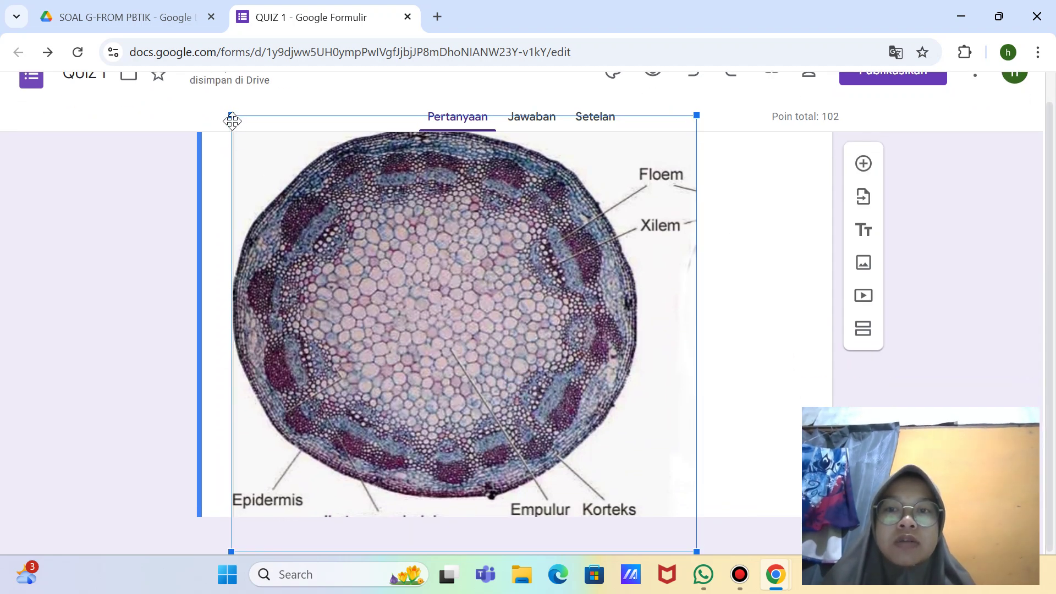
{"action": "left_click_drag", "start_coordinate": [232, 117], "coordinate": [435, 310]}
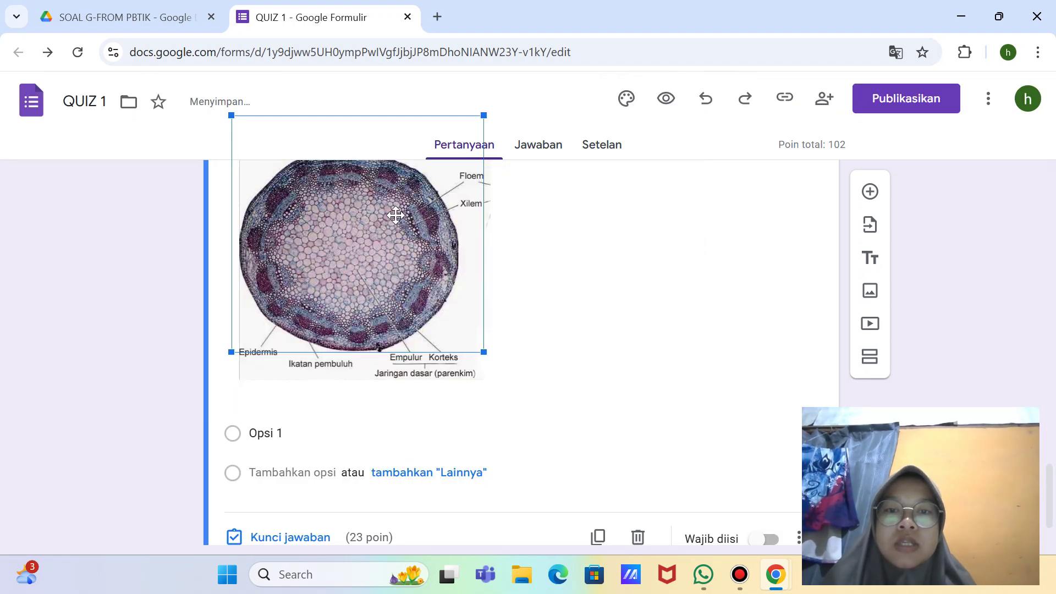
{"action": "scroll", "coordinate": [616, 297], "scroll_direction": "down", "scroll_amount": 1}
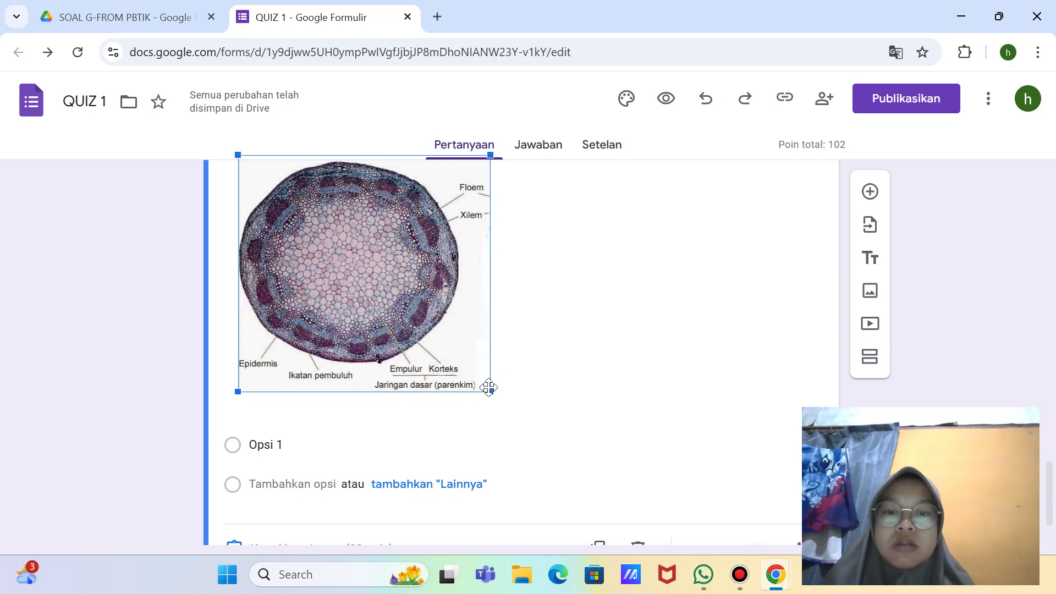
{"action": "left_click_drag", "start_coordinate": [493, 394], "coordinate": [451, 354]}
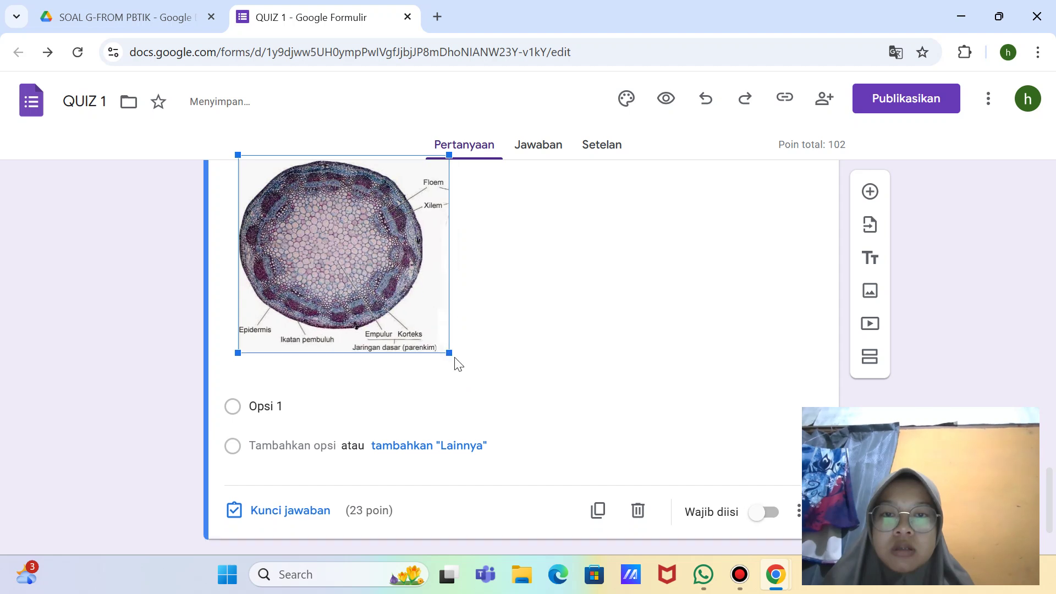
Step: Enter question 3's options A. kolateral and B. kolateral terbuka
{"action": "left_click", "coordinate": [292, 405]}
{"action": "key", "text": "BackSpace"}
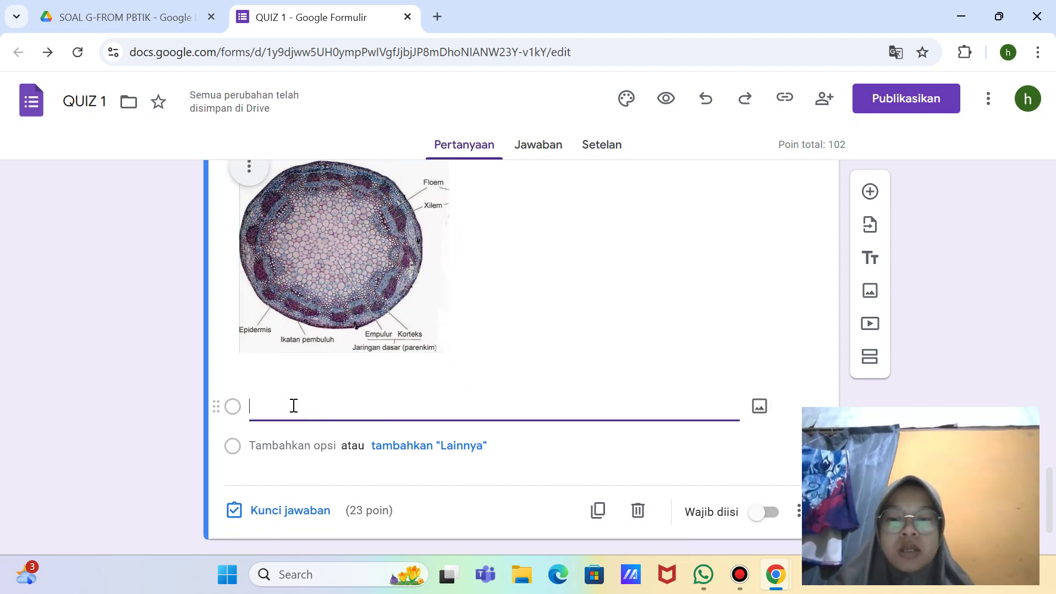
{"action": "type", "text": "A"}
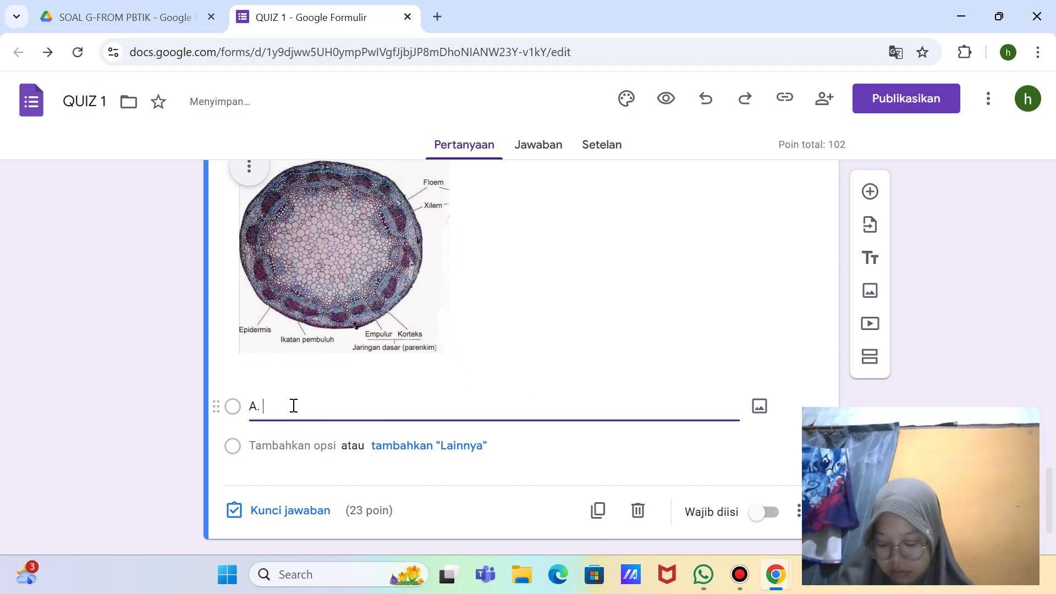
{"action": "type", "text": ". kolateral"}
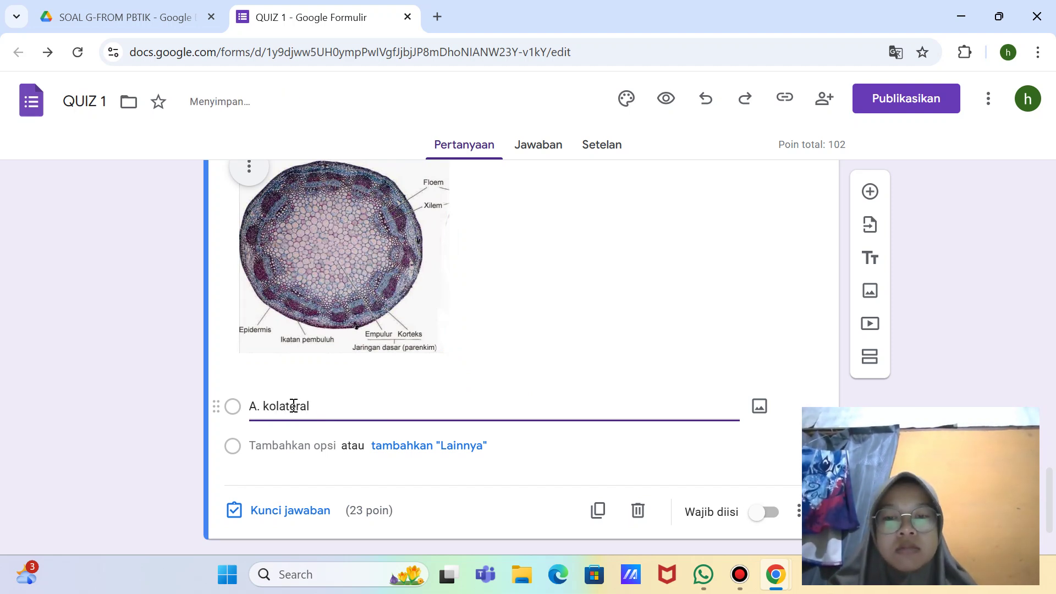
{"action": "key", "text": "Return"}
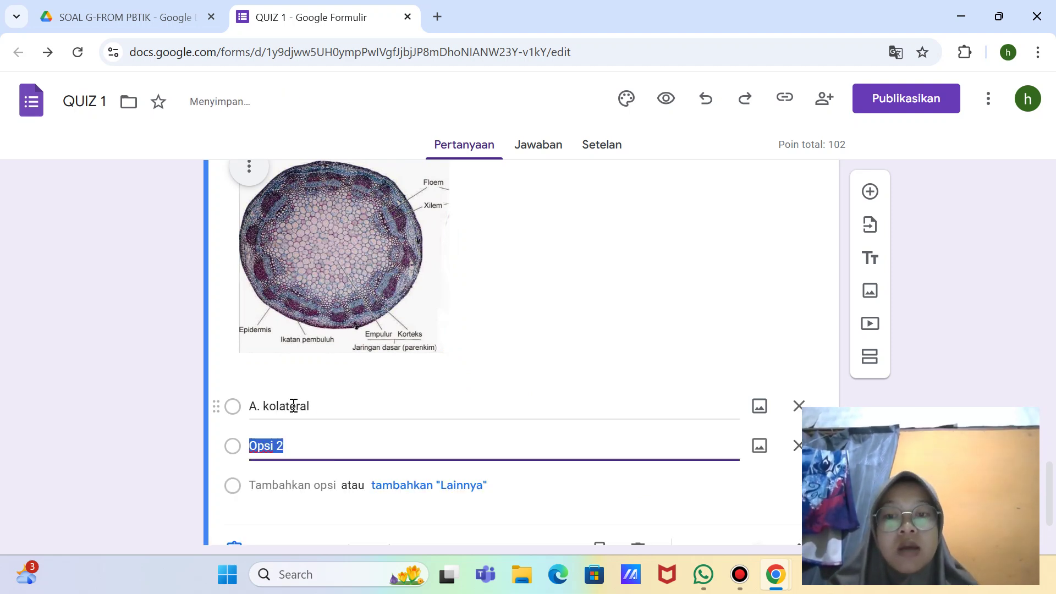
{"action": "key", "text": "BackSpace"}
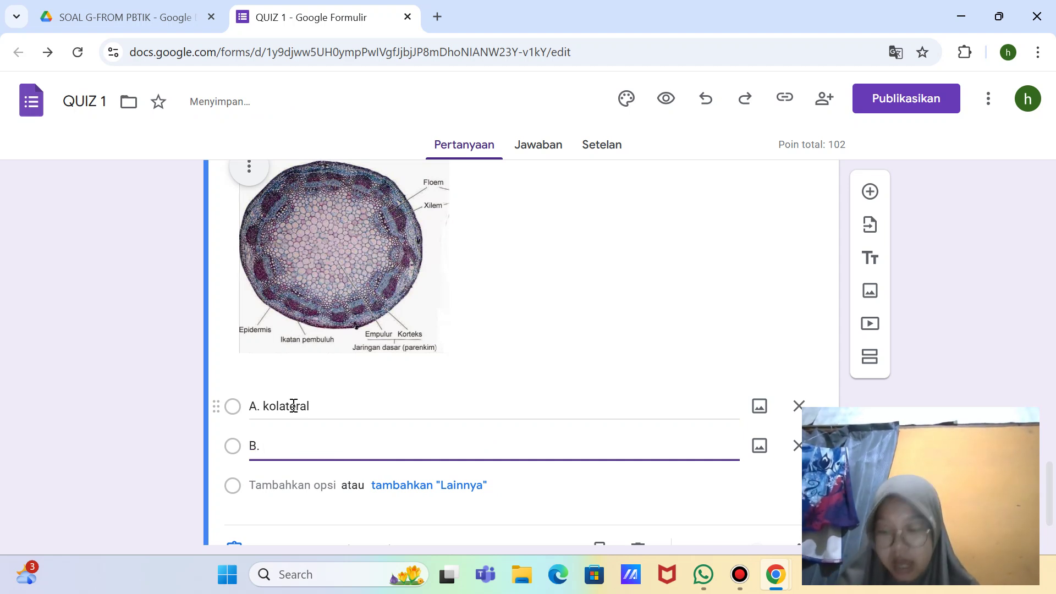
{"action": "type", "text": "B. Kolat"}
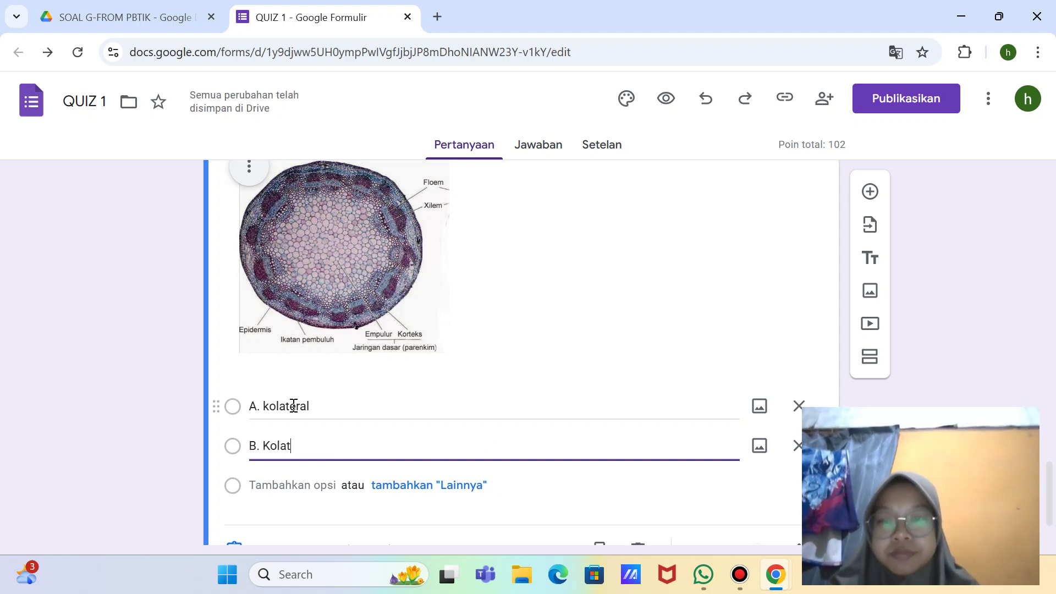
{"action": "key", "text": "BackSpace"}
{"action": "key", "text": "BackSpace"}
{"action": "key", "text": "BackSpace"}
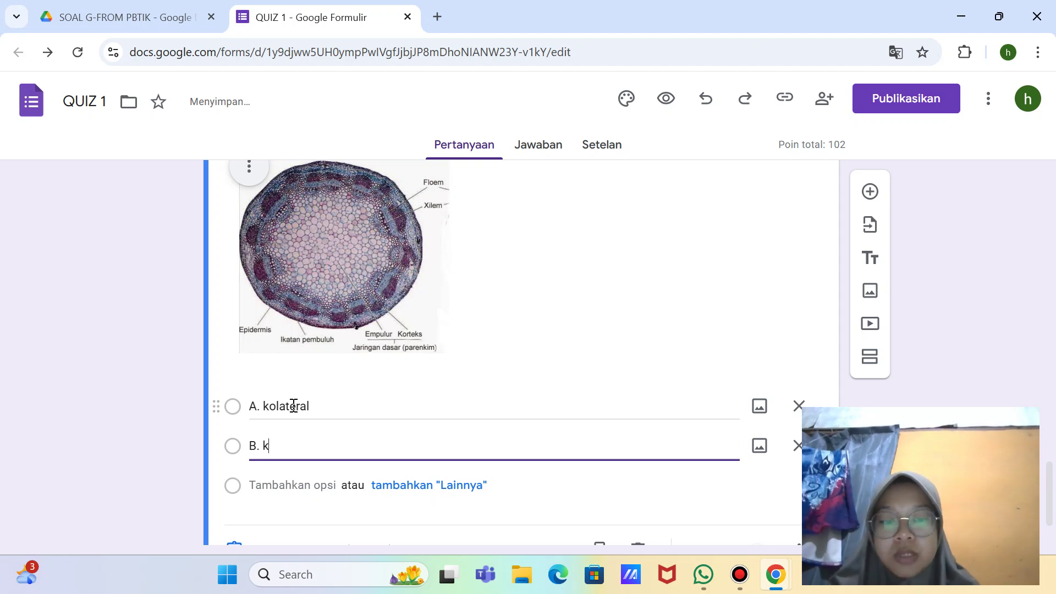
{"action": "type", "text": "olateral terbuka"}
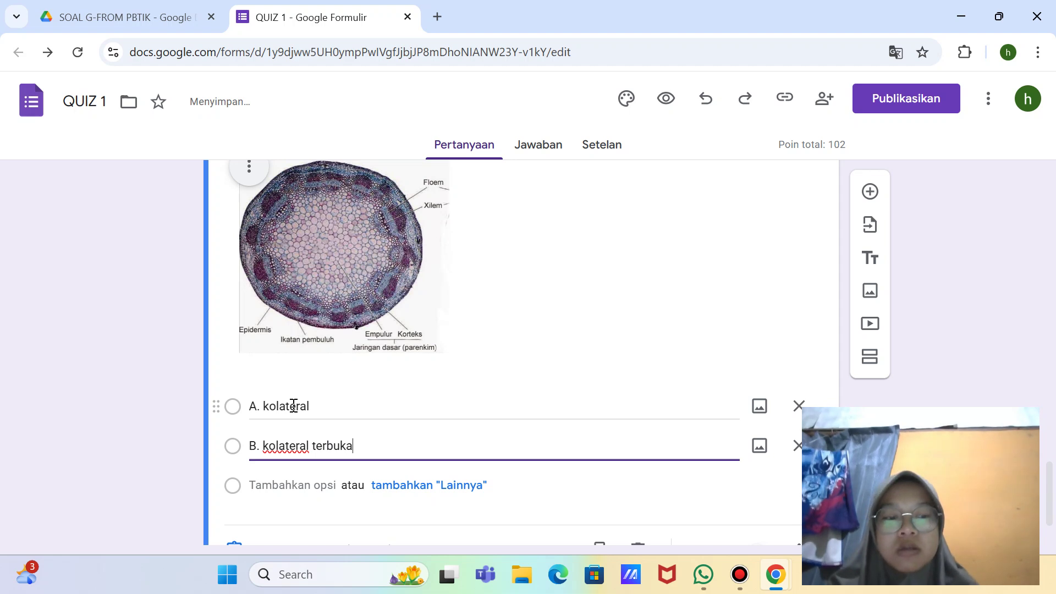
Step: Add options C.kolateral tertutup, D. radial and E. kolateral terbuka dan radial
{"action": "key", "text": "Return"}
{"action": "key", "text": "BackSpace"}
{"action": "type", "text": "C"}
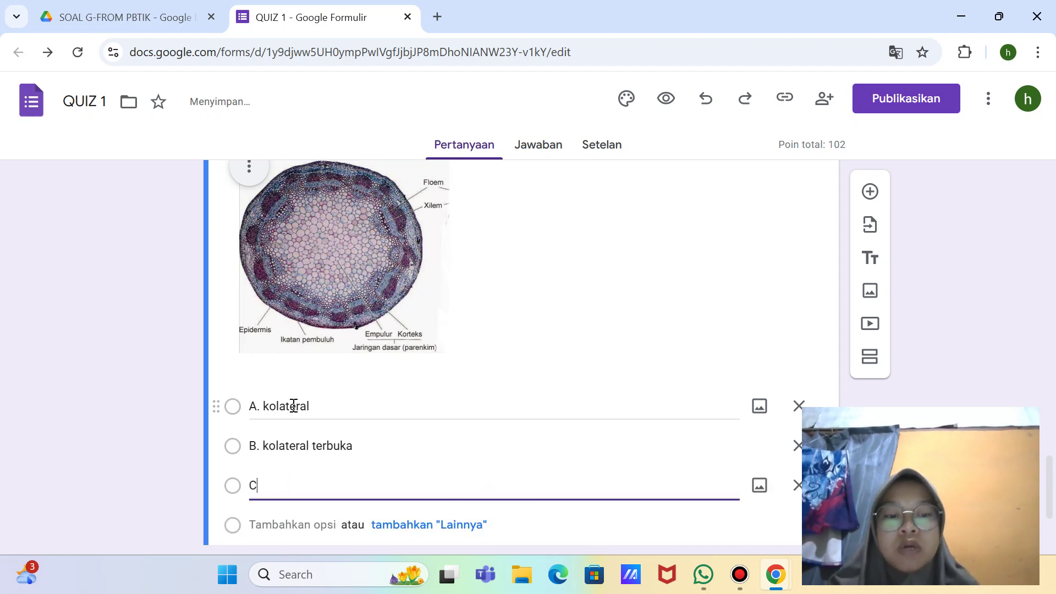
{"action": "type", "text": ".kol"}
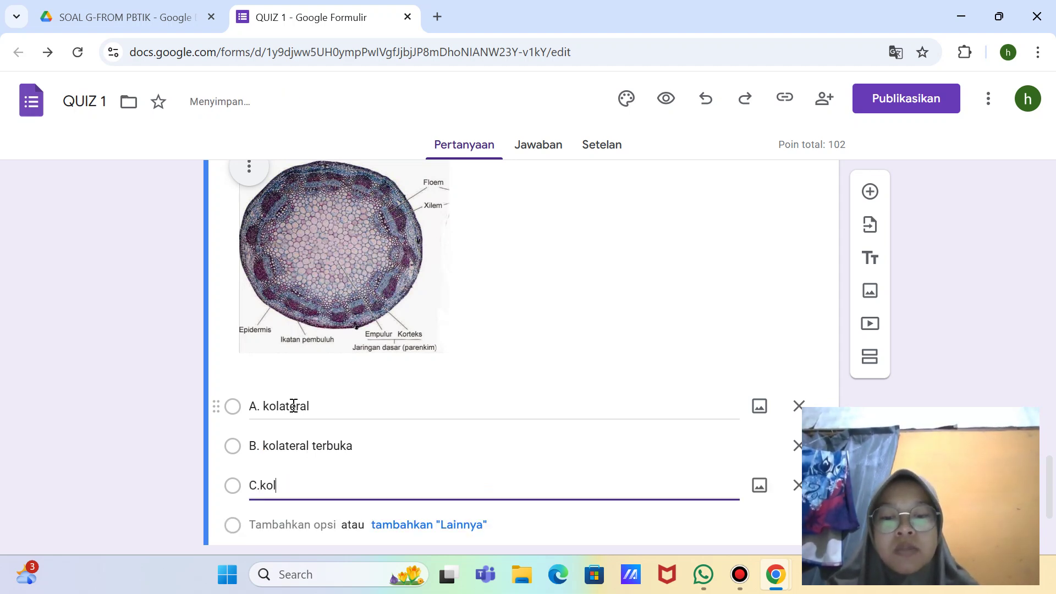
{"action": "type", "text": "ateral "}
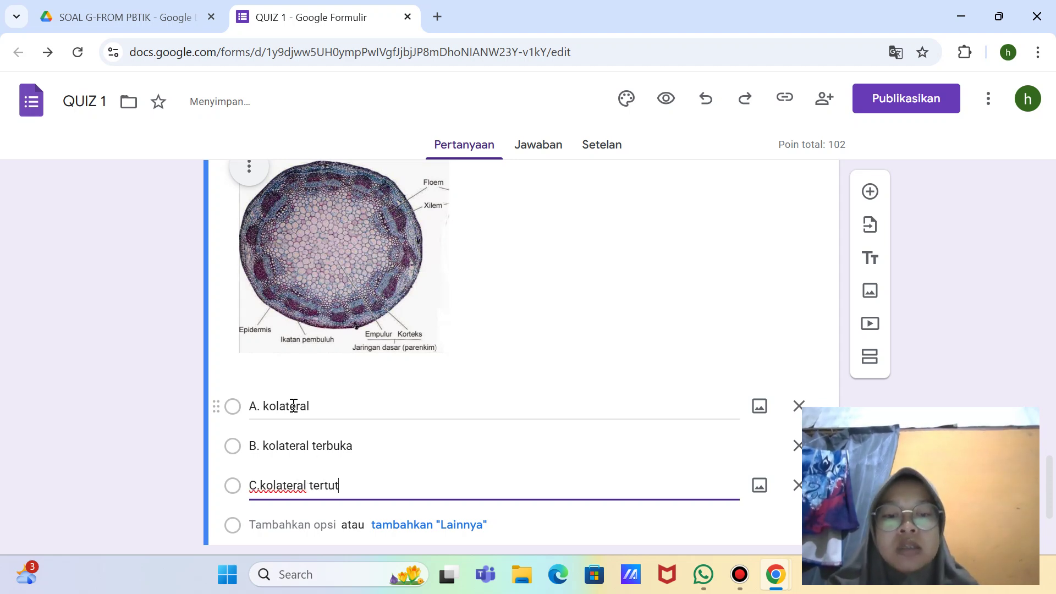
{"action": "type", "text": "tertutup"}
{"action": "key", "text": "Return"}
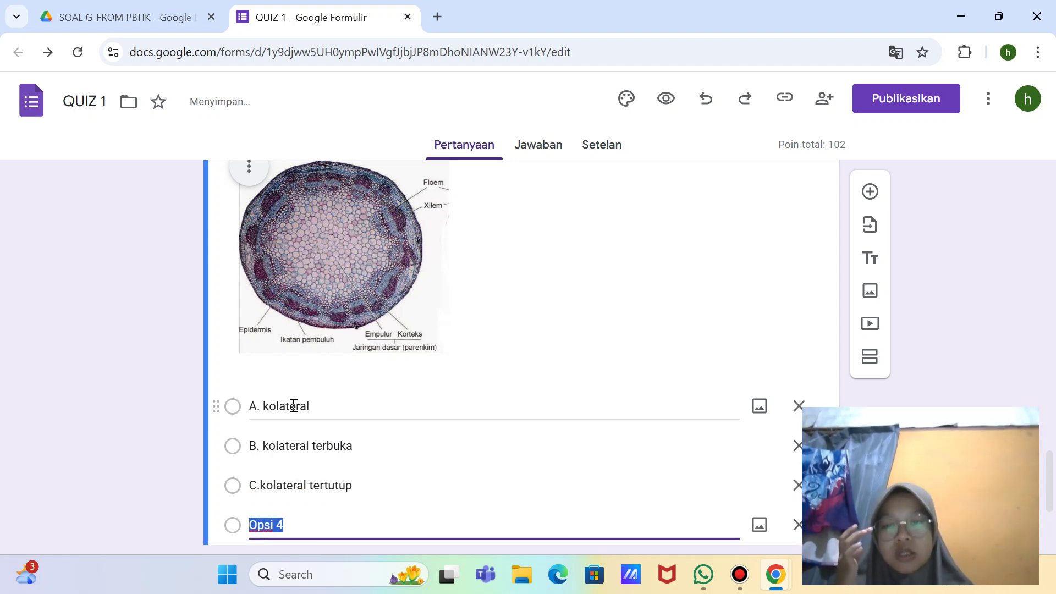
{"action": "key", "text": "BackSpace"}
{"action": "type", "text": "D"}
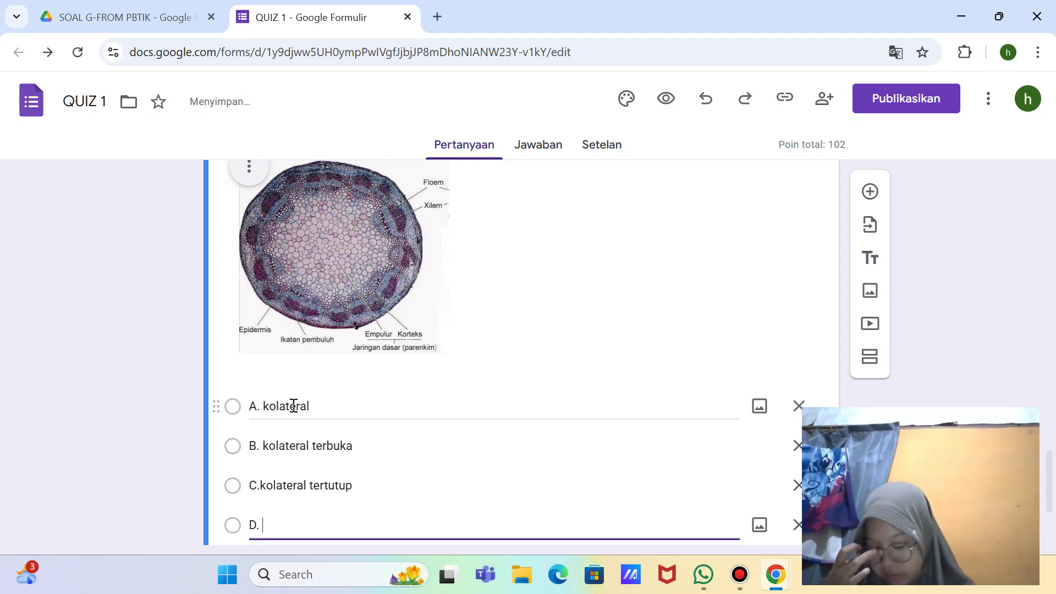
{"action": "type", "text": ". radial"}
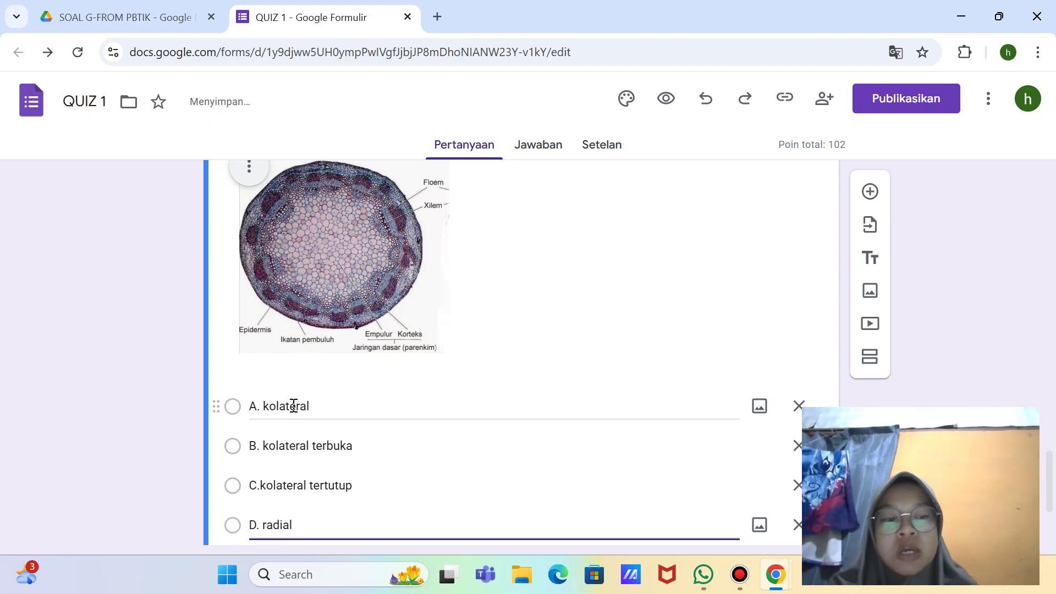
{"action": "key", "text": "Return"}
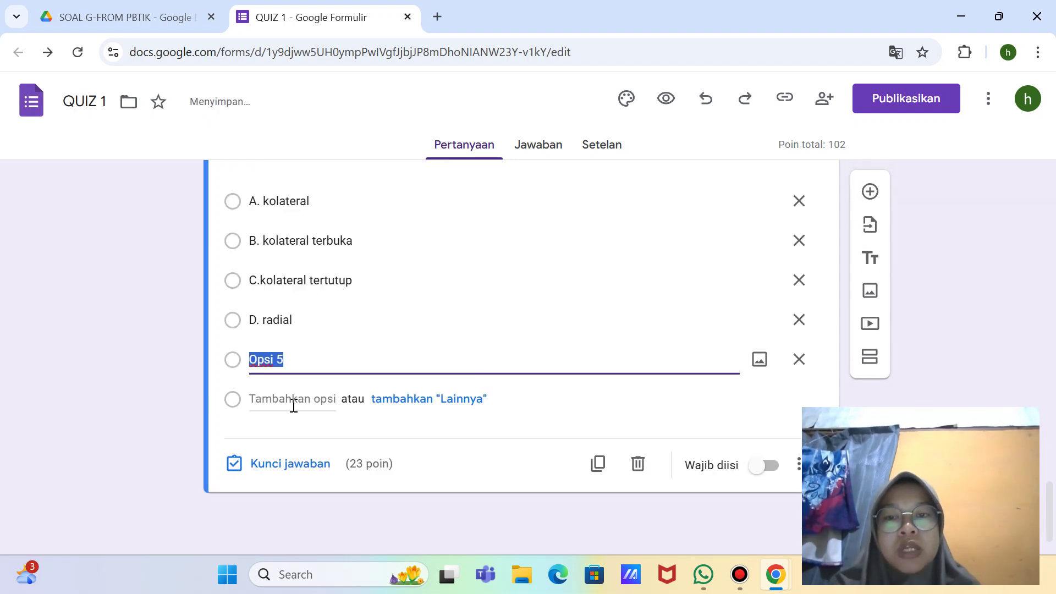
{"action": "key", "text": "BackSpace"}
{"action": "type", "text": "E. "}
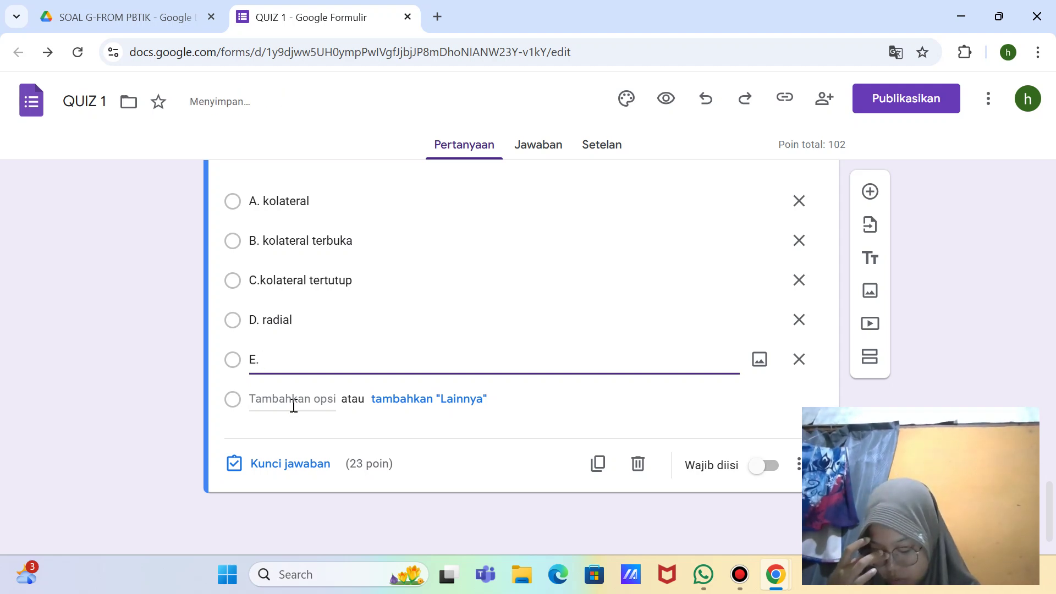
{"action": "type", "text": "kola"}
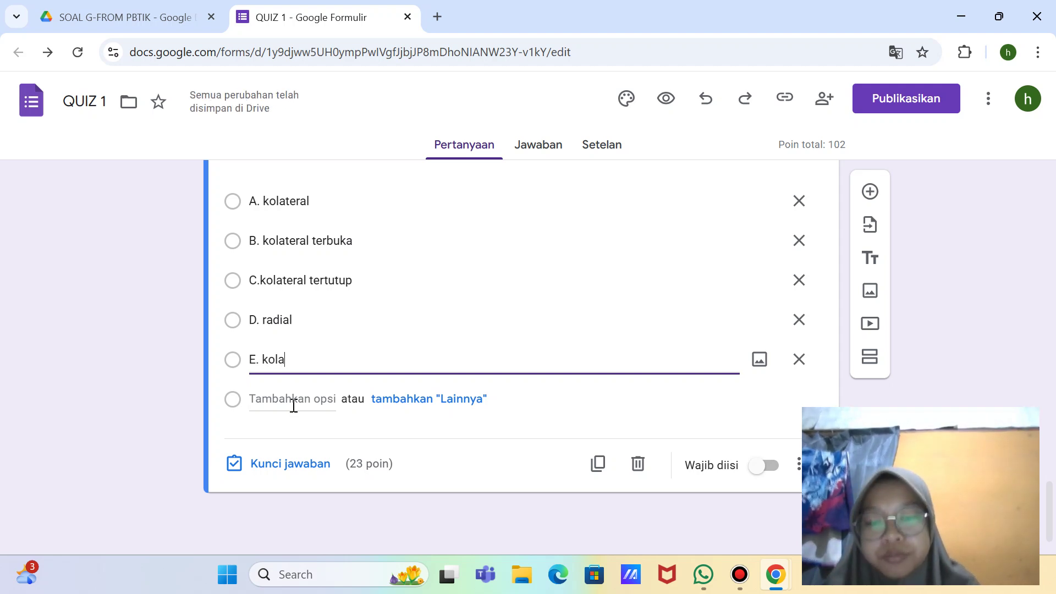
{"action": "type", "text": "teral ter"}
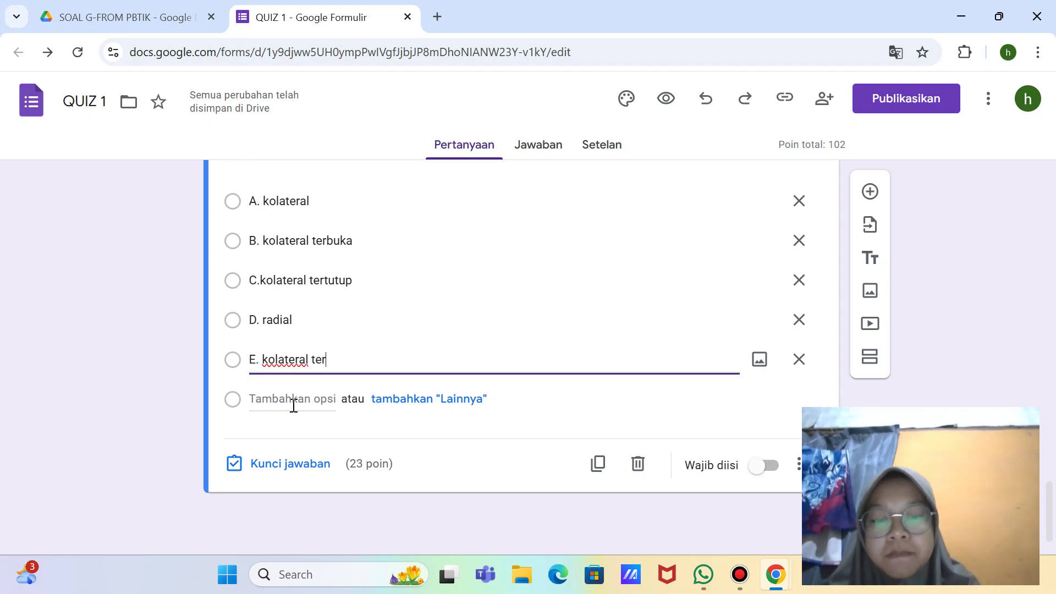
{"action": "type", "text": "buka dan"}
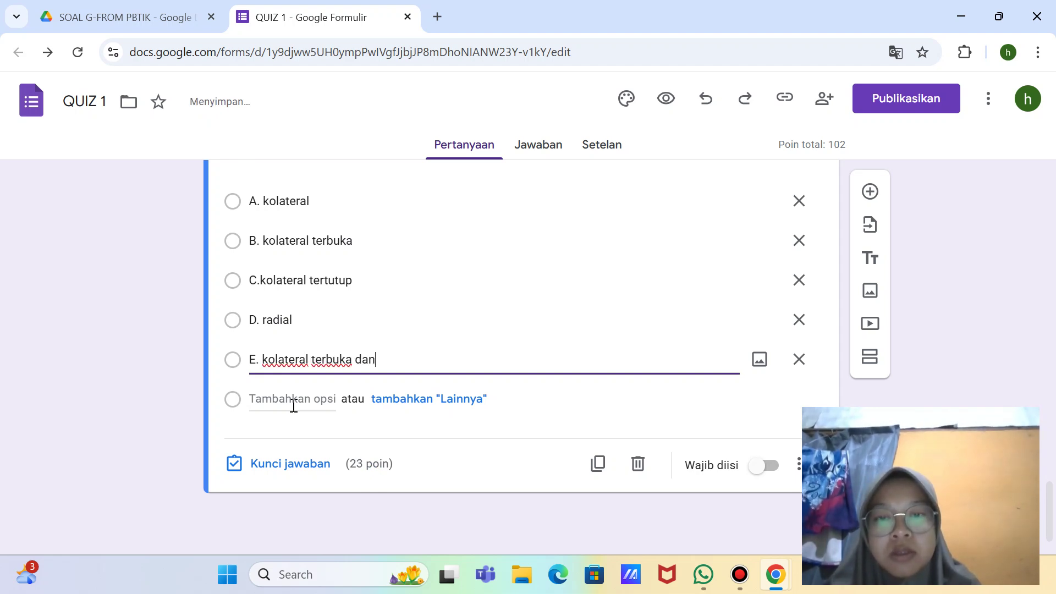
{"action": "type", "text": " radial"}
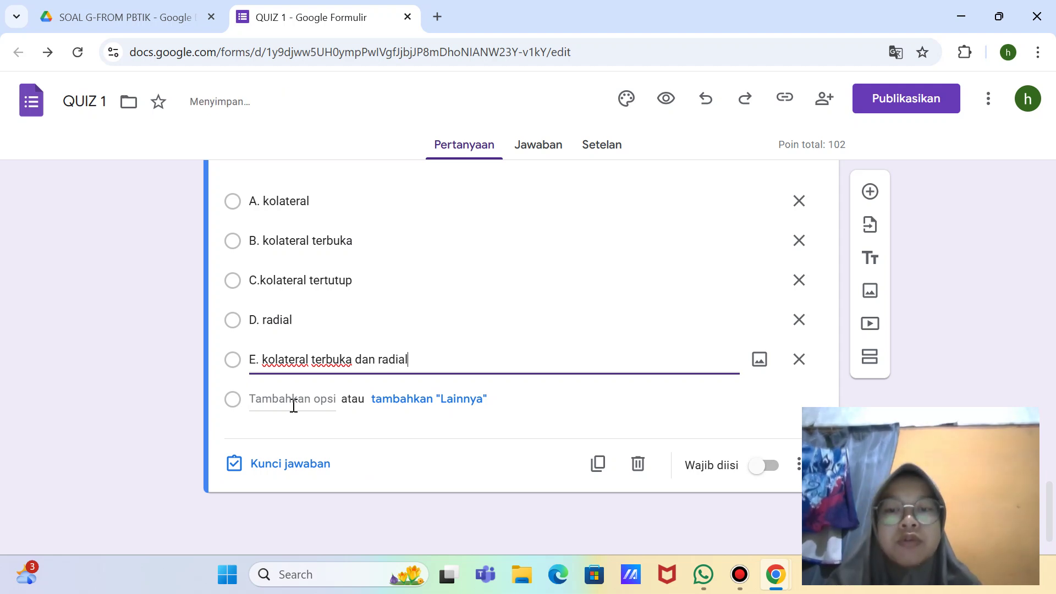
Step: Change question 3 from 23 to 5 points and key B. kolateral terbuka as correct
{"action": "left_click", "coordinate": [302, 463]}
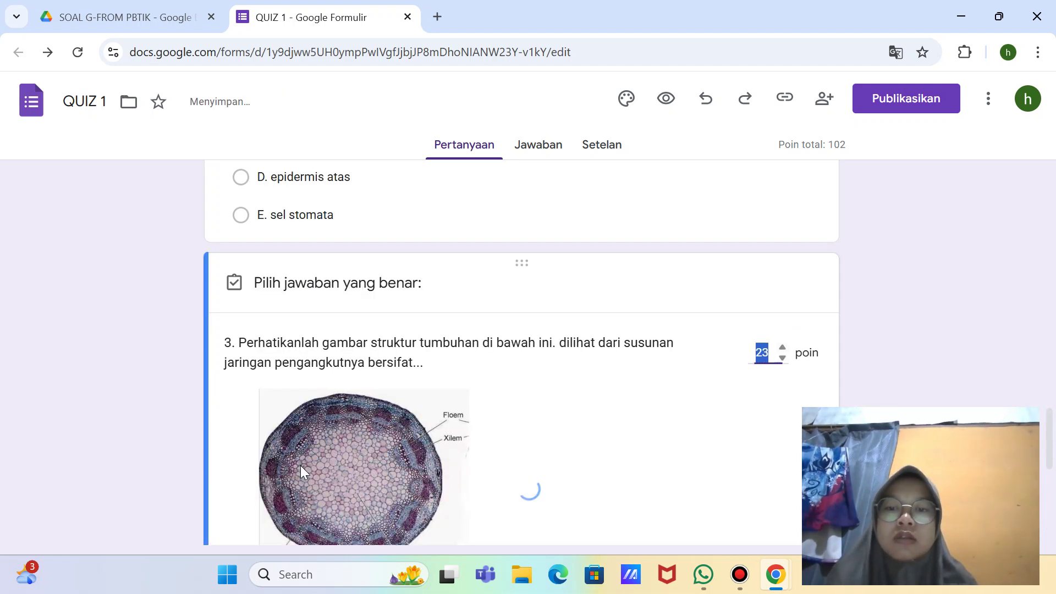
{"action": "key", "text": "BackSpace"}
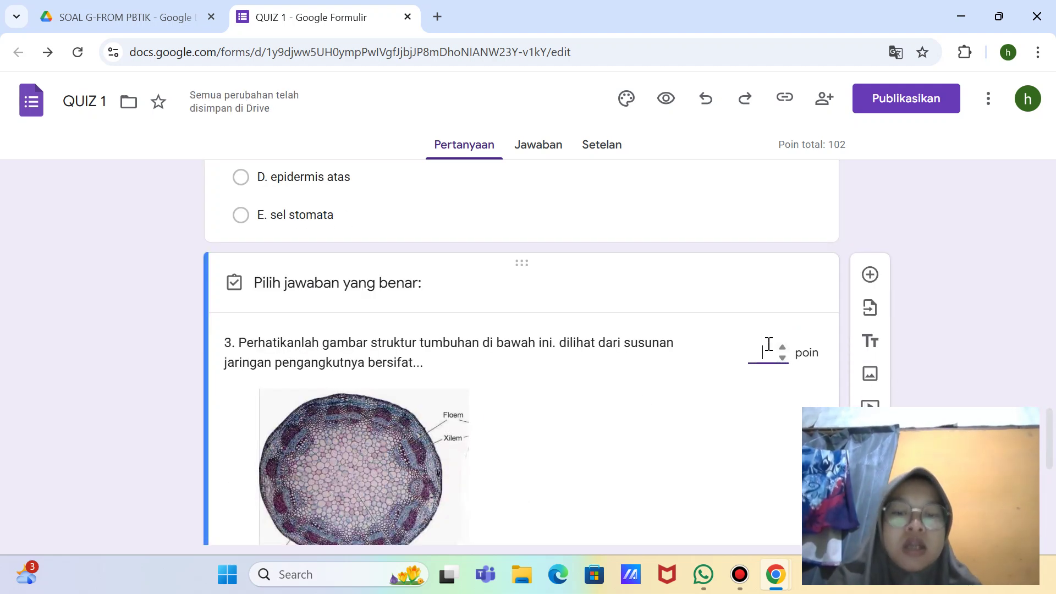
{"action": "type", "text": "5"}
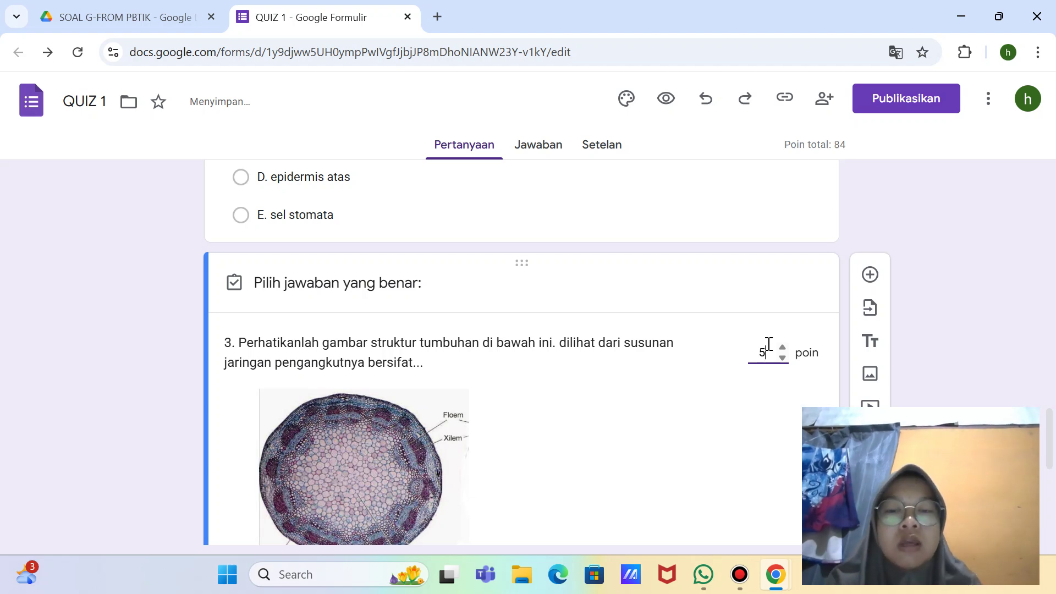
{"action": "scroll", "coordinate": [759, 347], "scroll_direction": "down", "scroll_amount": 8}
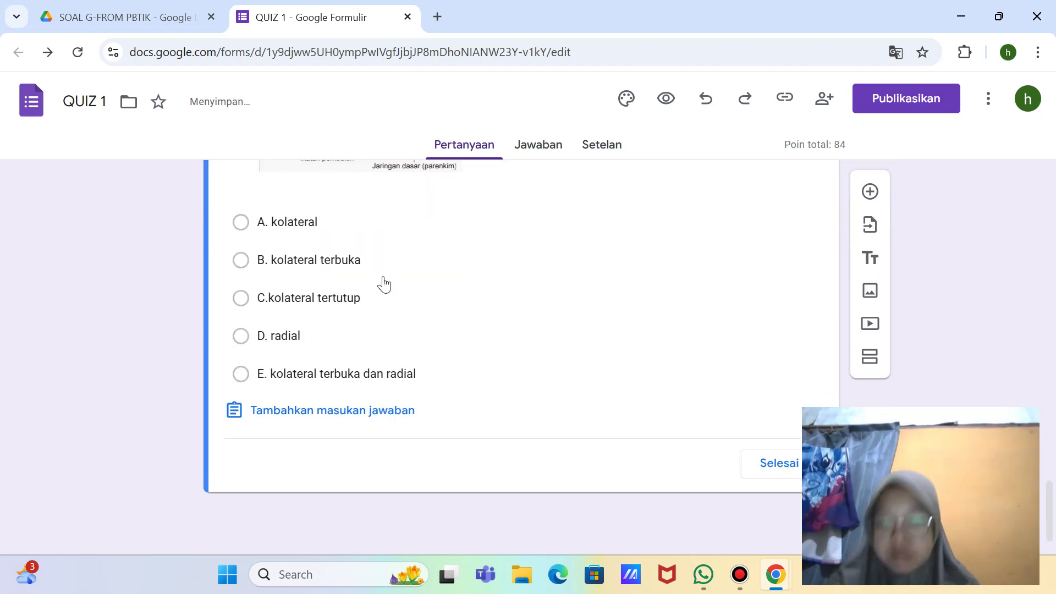
{"action": "left_click", "coordinate": [321, 260]}
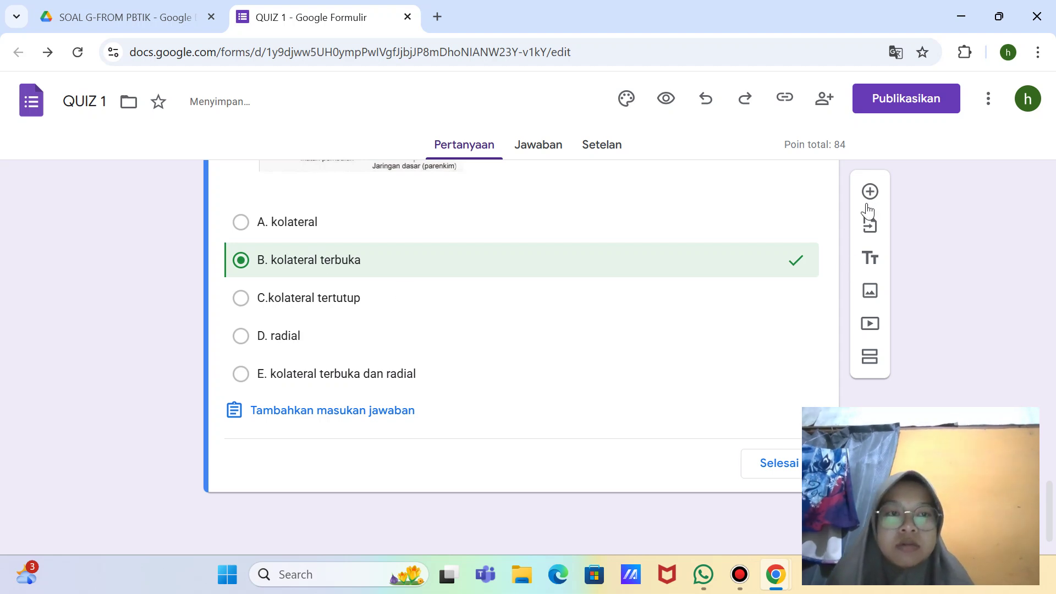
{"action": "left_click", "coordinate": [869, 193]}
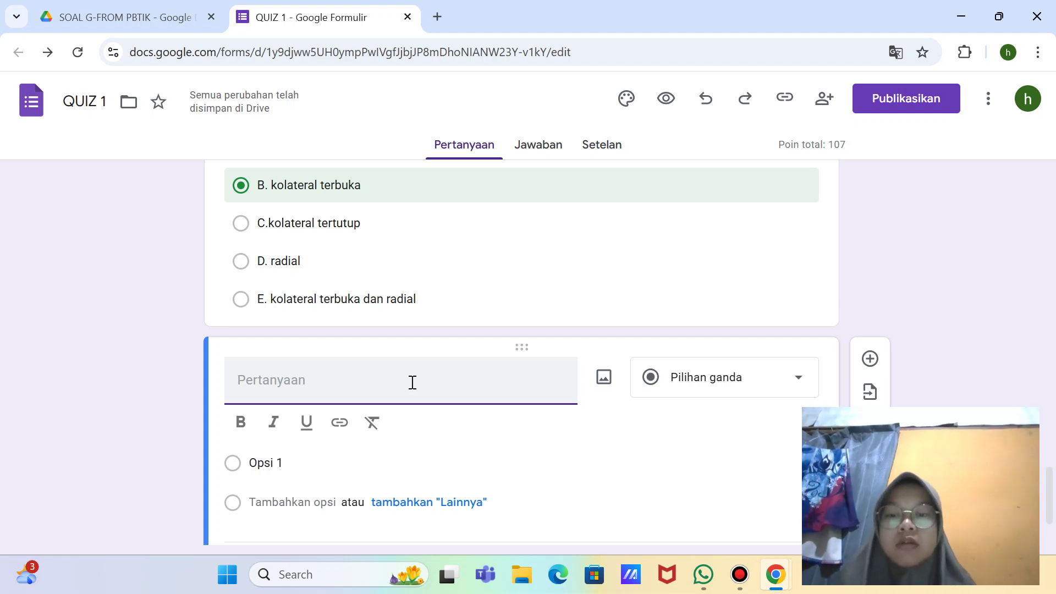
Step: Enter '4.' as the new question's title
{"action": "type", "text": "4."}
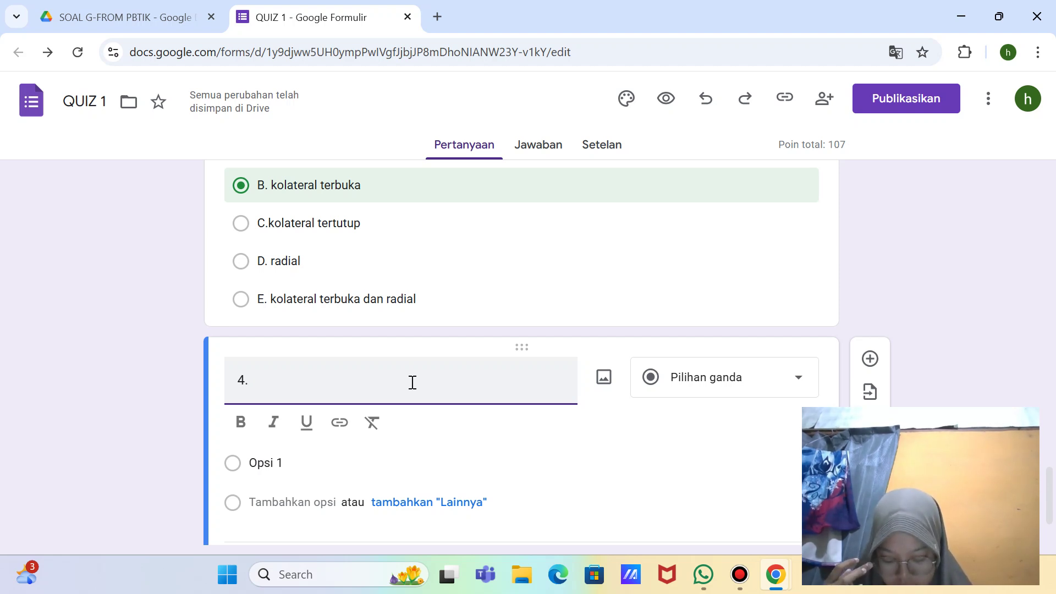
Step: Write question 4's opening about plants moving substances from roots to leaves and back
{"action": "type", "text": "Un"}
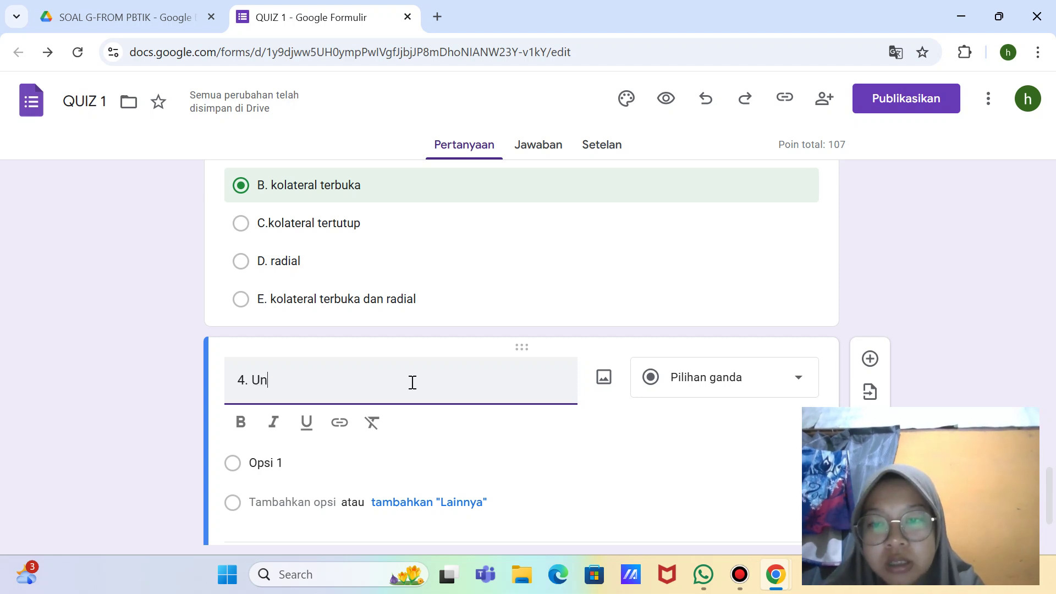
{"action": "type", "text": "tuk mem"}
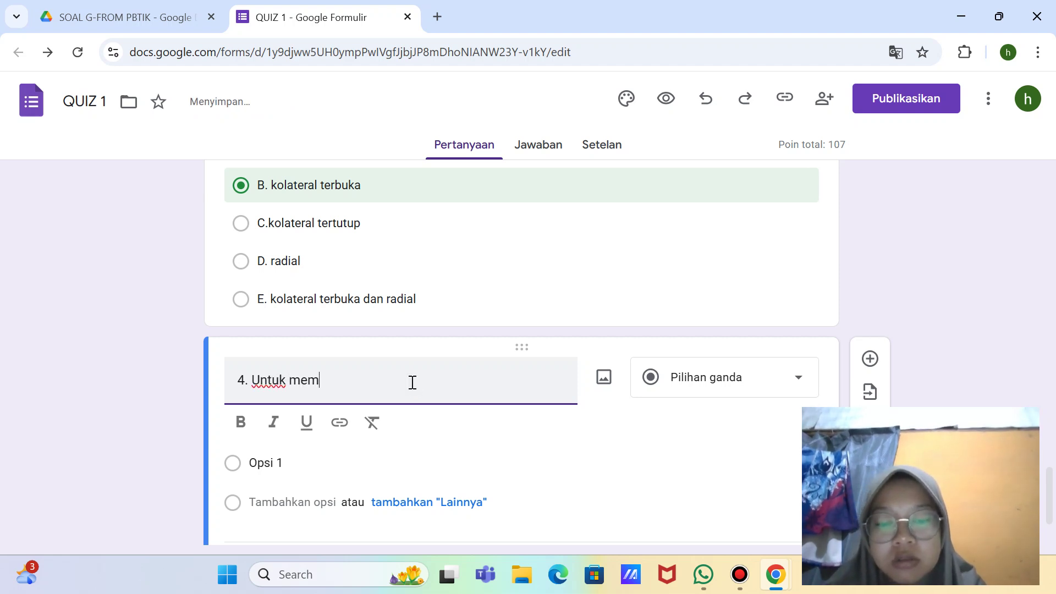
{"action": "type", "text": "pertahan"}
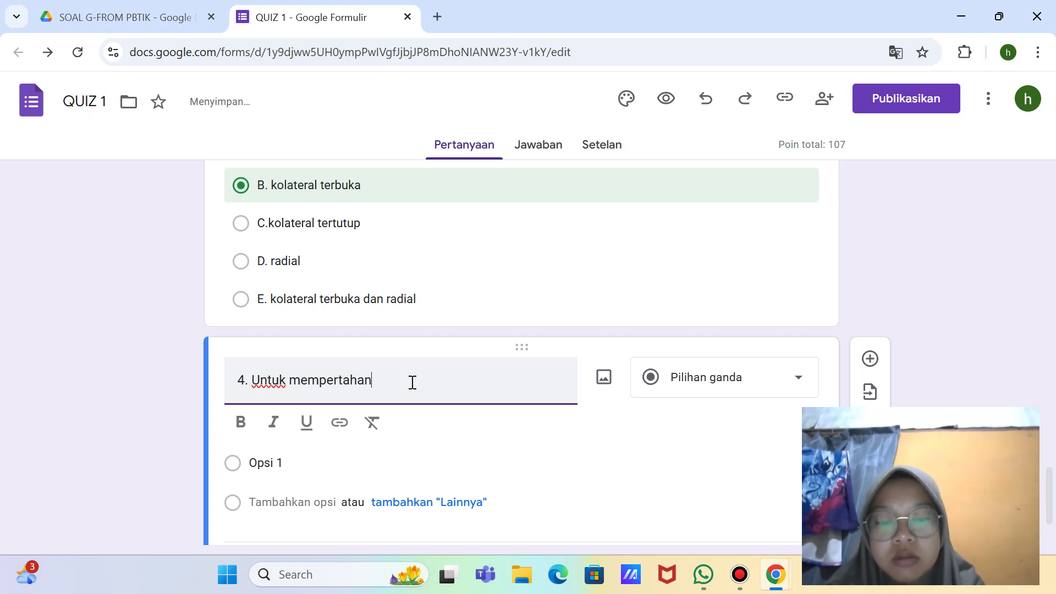
{"action": "type", "text": "kan "}
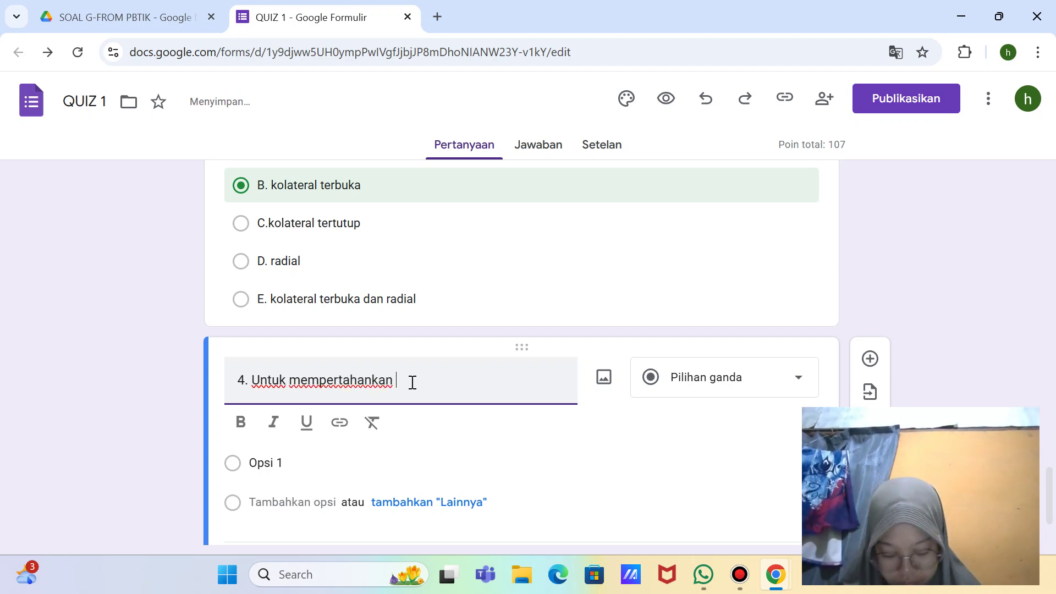
{"action": "type", "text": "kehidu"}
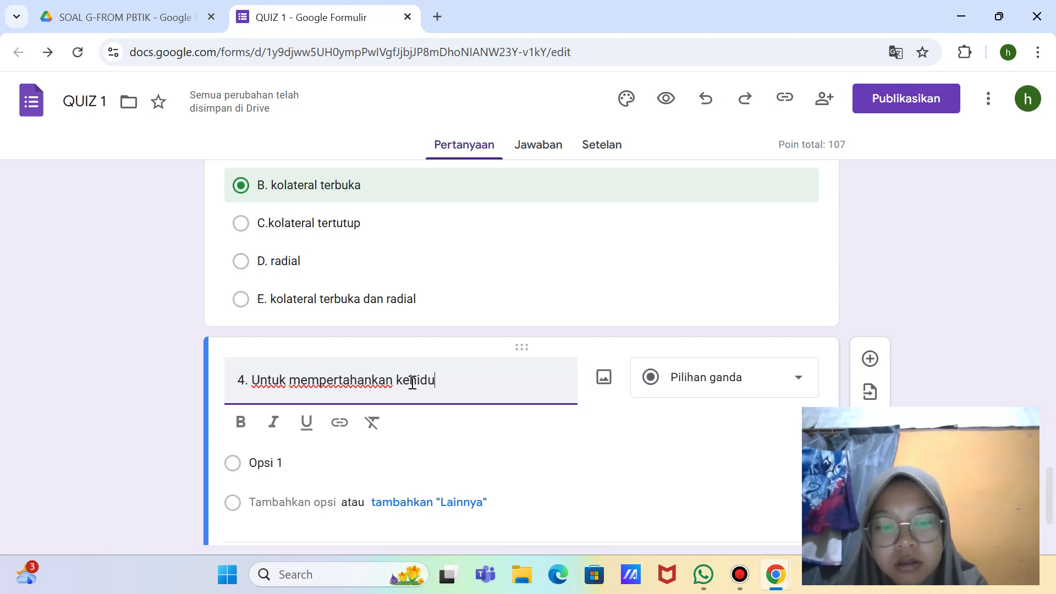
{"action": "type", "text": "pannya "}
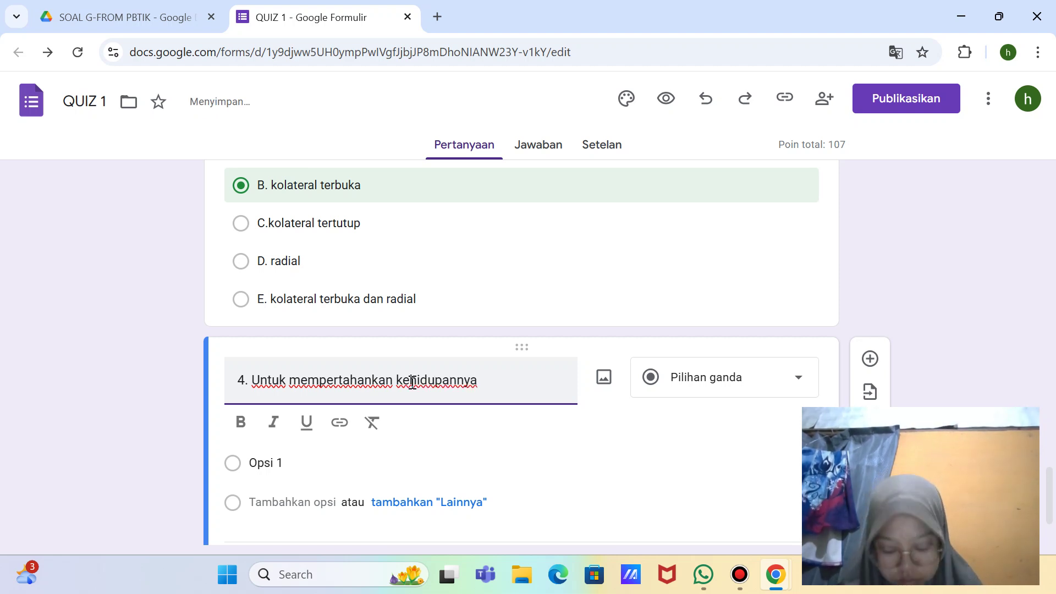
{"action": "type", "text": "tumbuhan"}
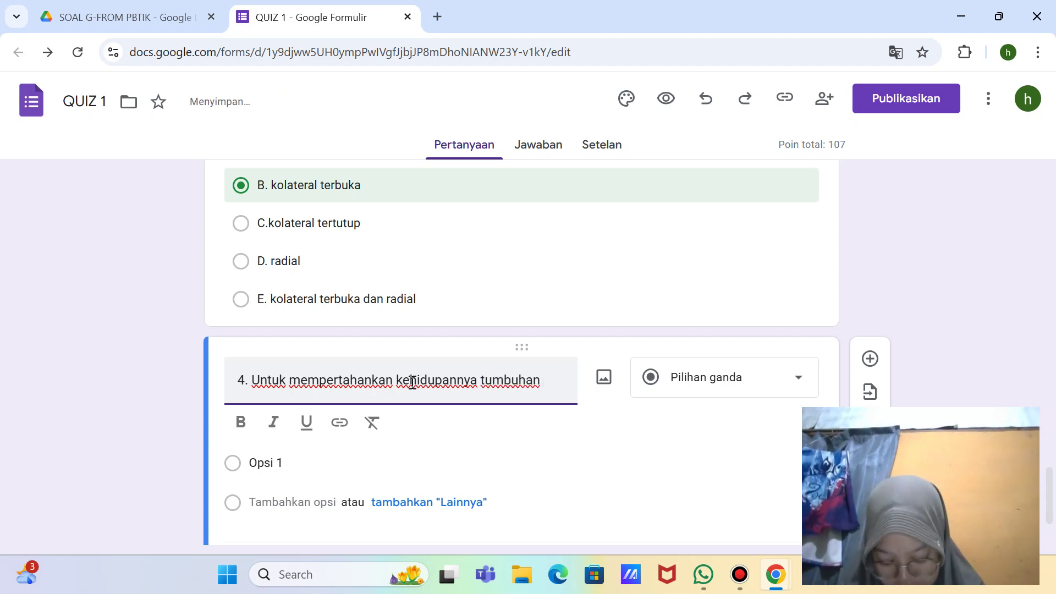
{"action": "type", "text": " harus"}
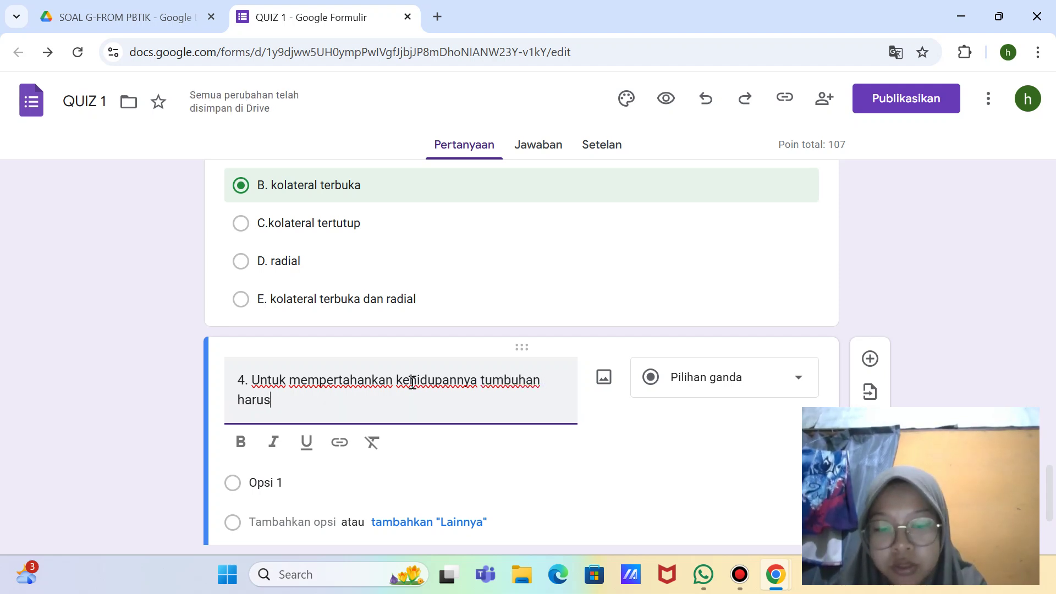
{"action": "type", "text": " memindahkan"}
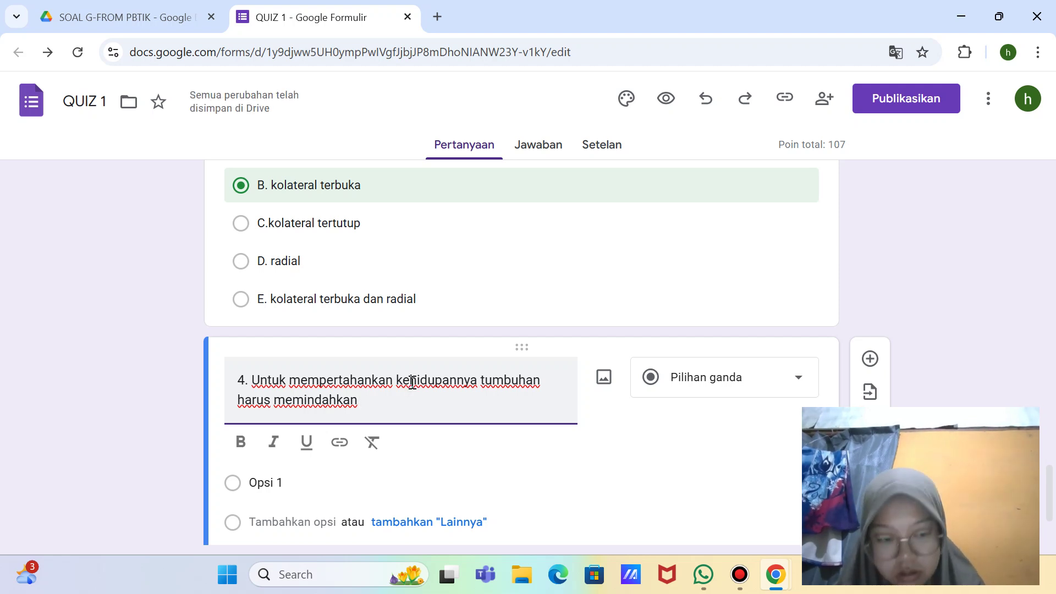
{"action": "type", "text": " /meng"}
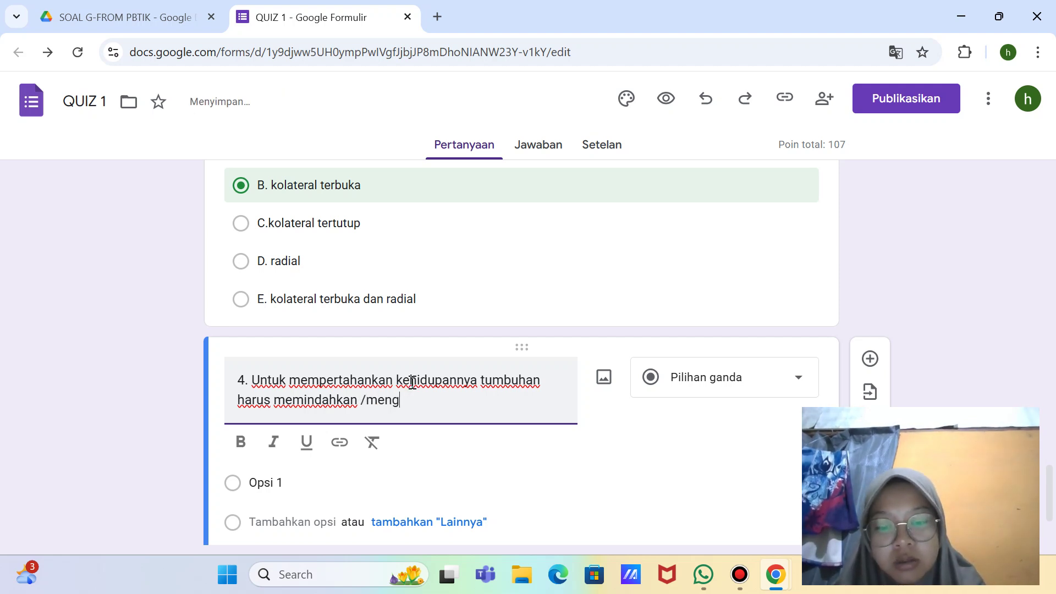
{"action": "type", "text": "angkut air"}
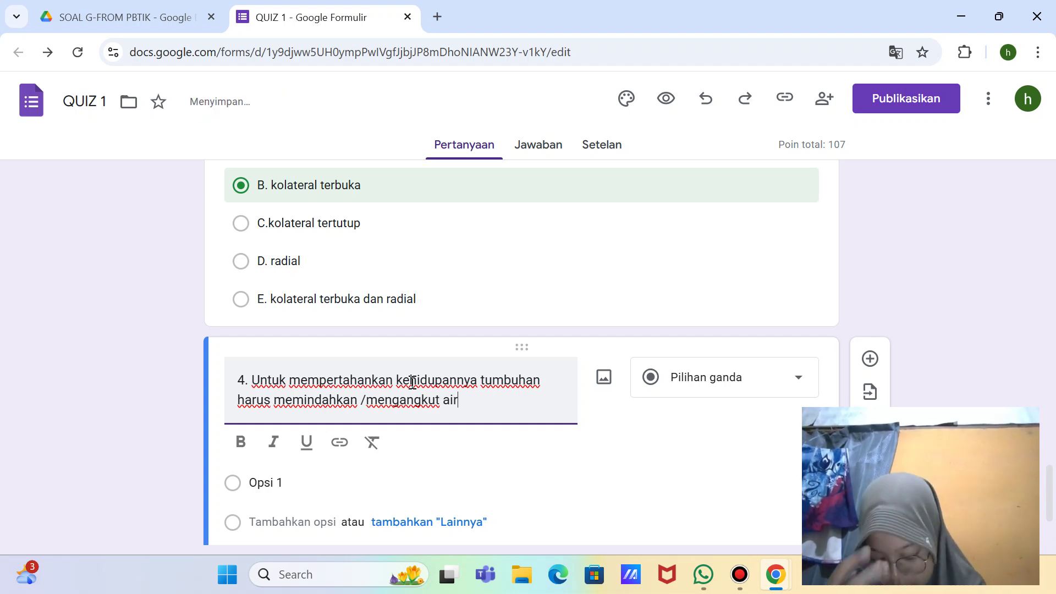
{"action": "key", "text": "BackSpace"}
{"action": "key", "text": "BackSpace"}
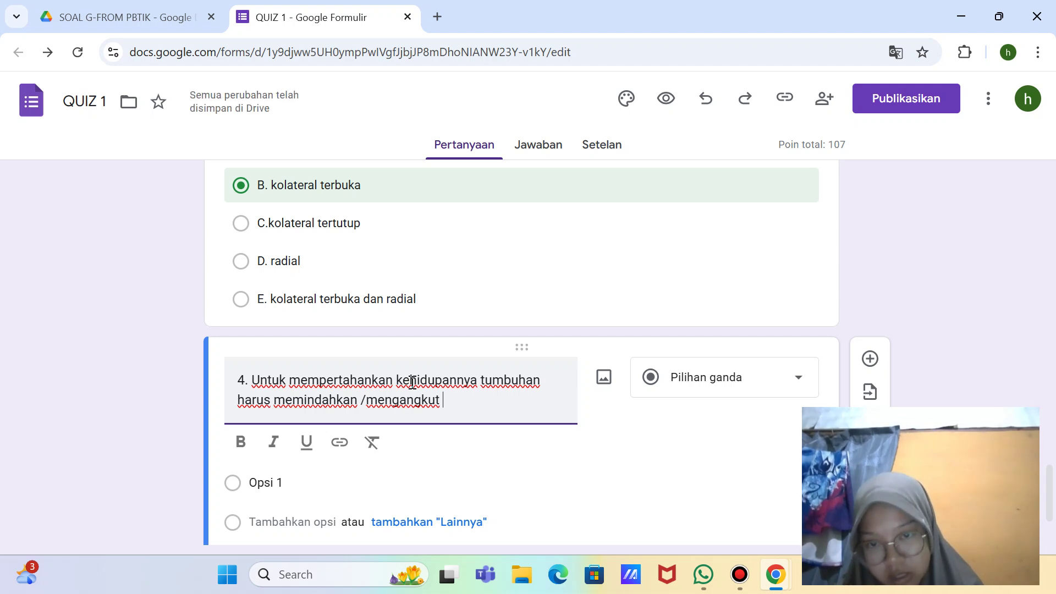
{"action": "type", "text": "zar"}
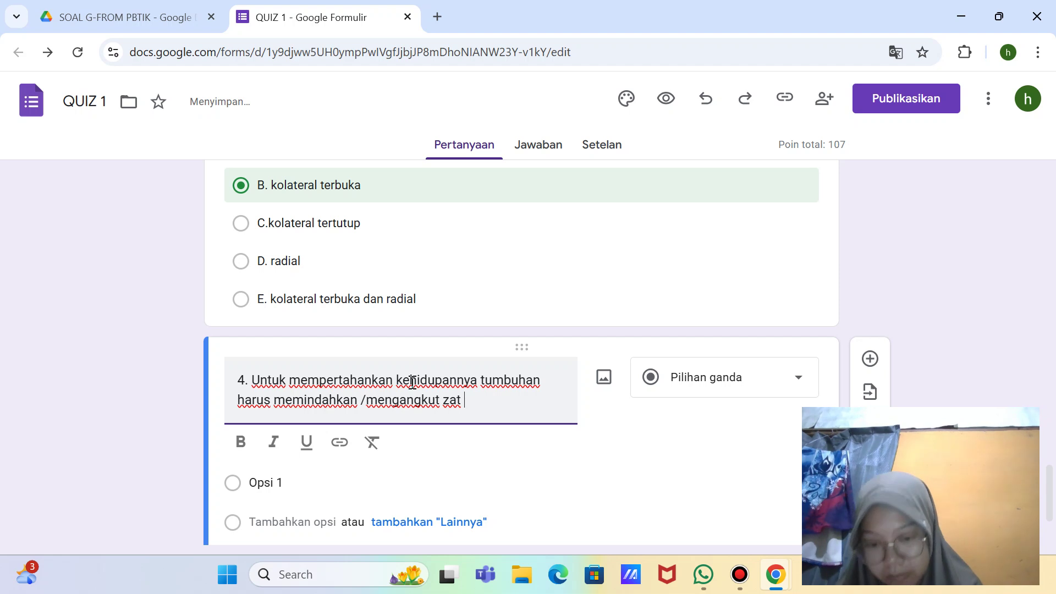
{"action": "type", "text": "dari"}
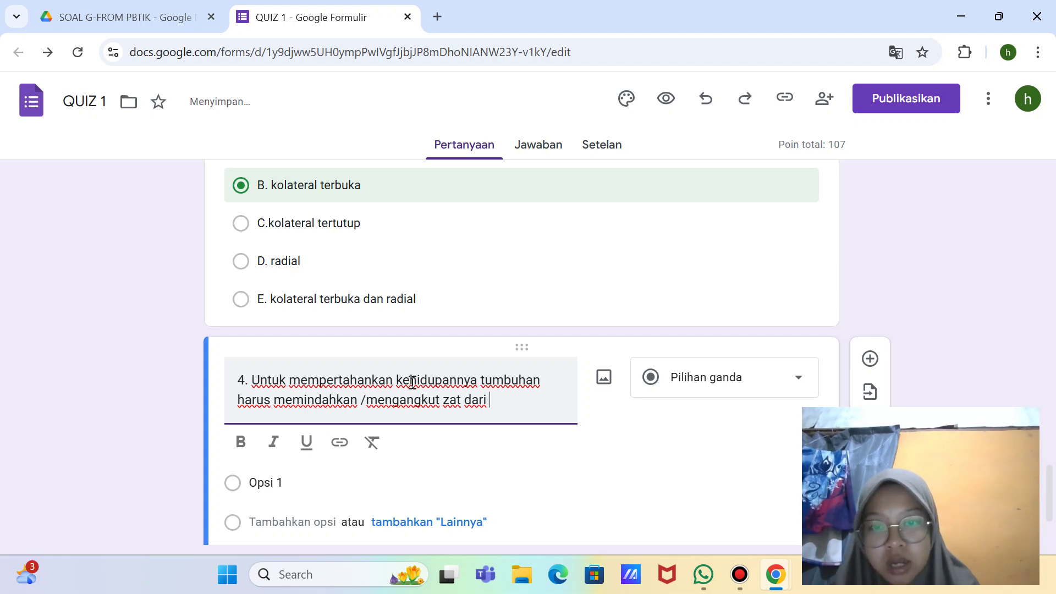
{"action": "type", "text": " akar"}
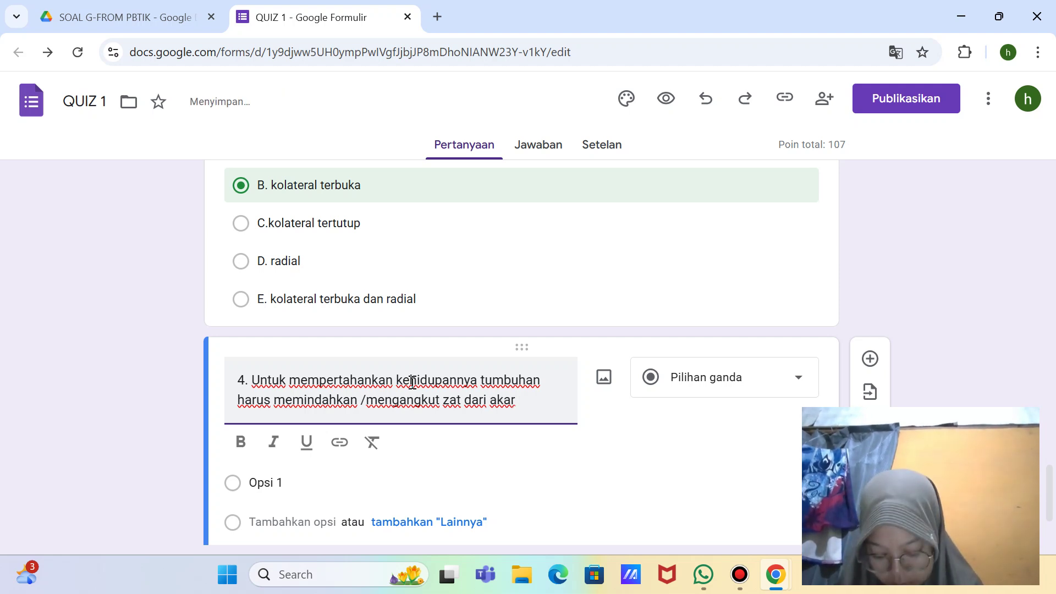
{"action": "type", "text": " sampai "}
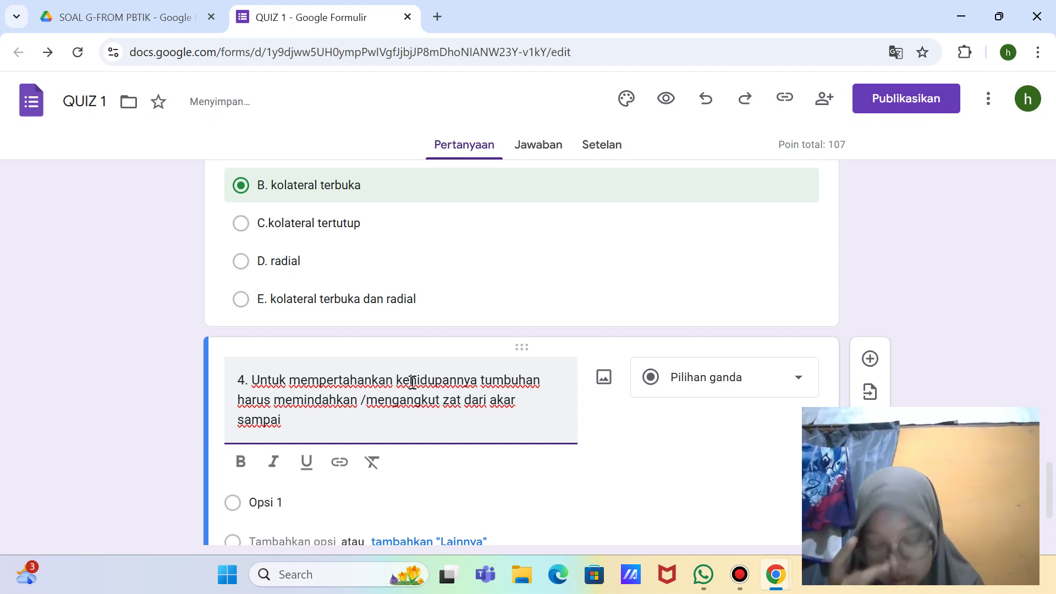
{"action": "type", "text": "ke daun"}
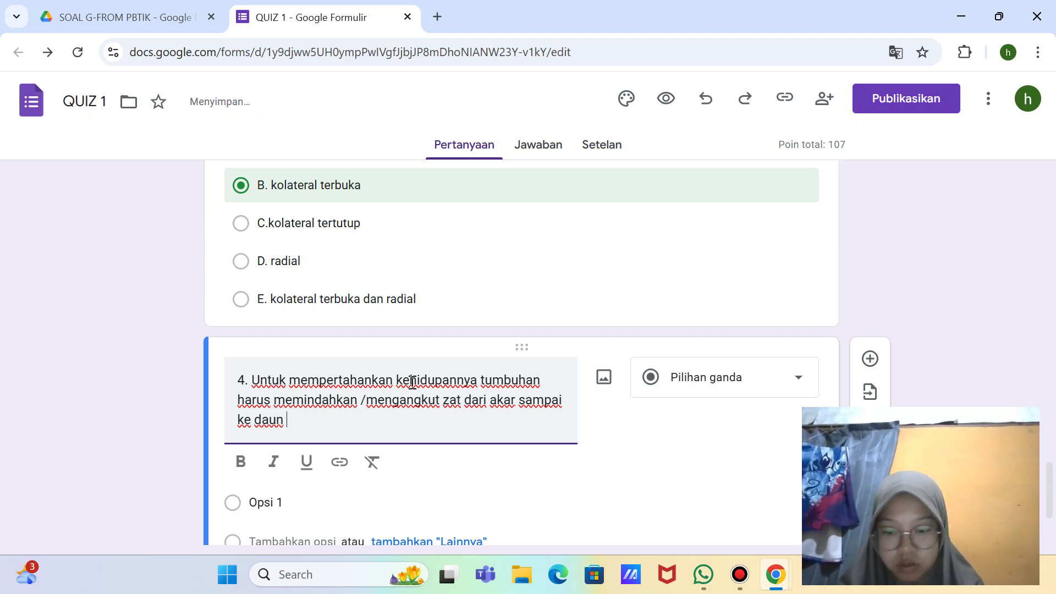
{"action": "type", "text": " dan dari "}
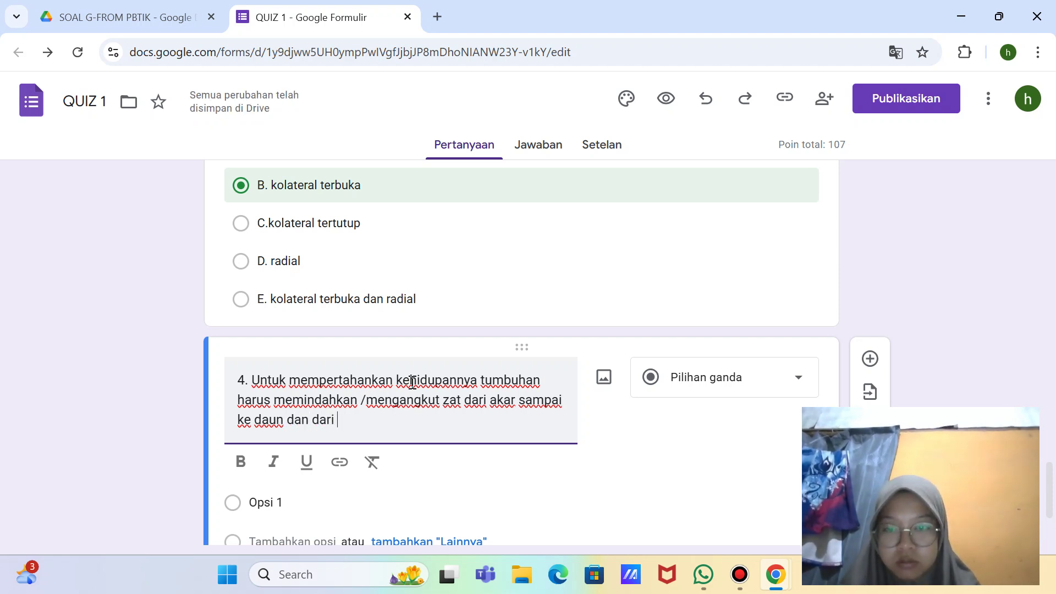
{"action": "type", "text": "daun "}
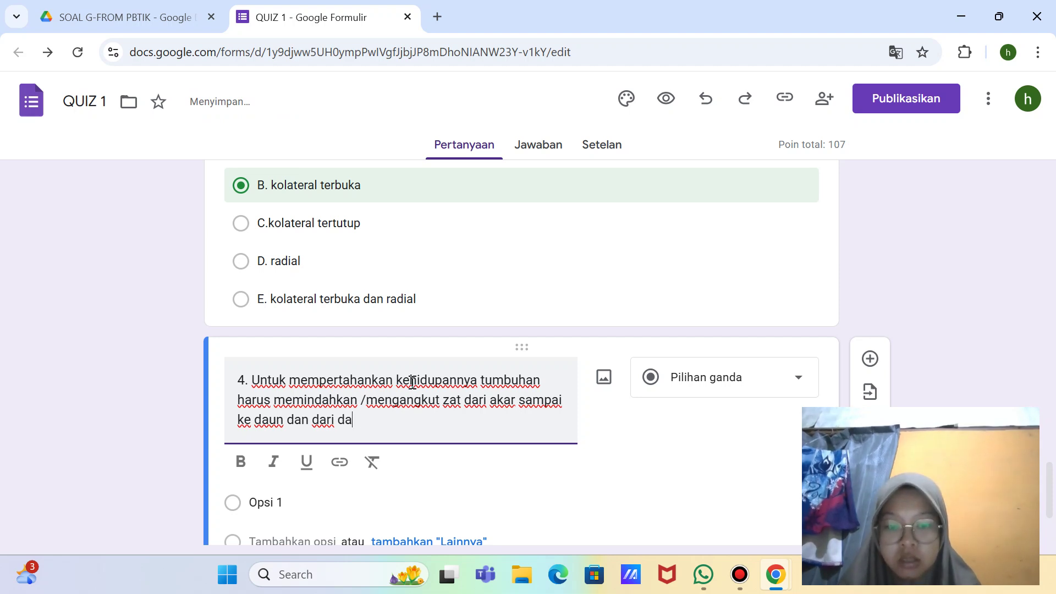
{"action": "type", "text": "sampai"}
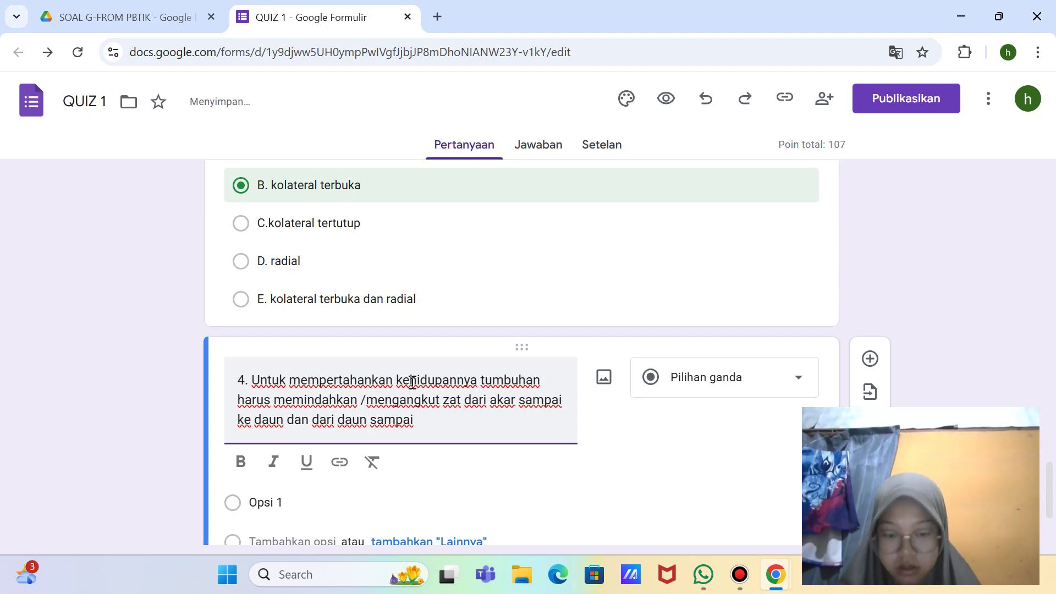
{"action": "type", "text": " ke akar."}
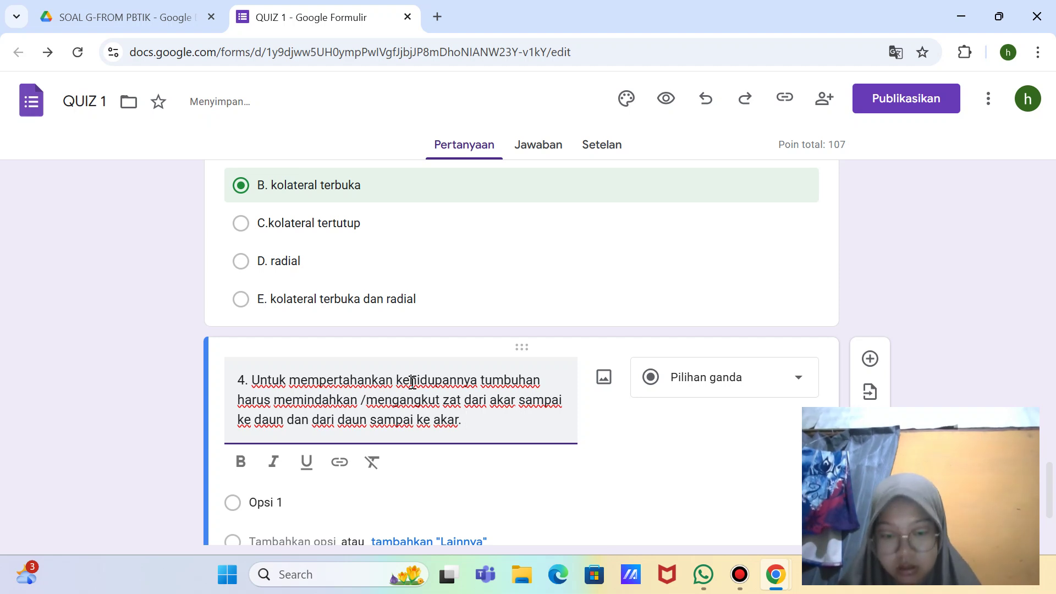
{"action": "type", "text": " untuk mengsngkt"}
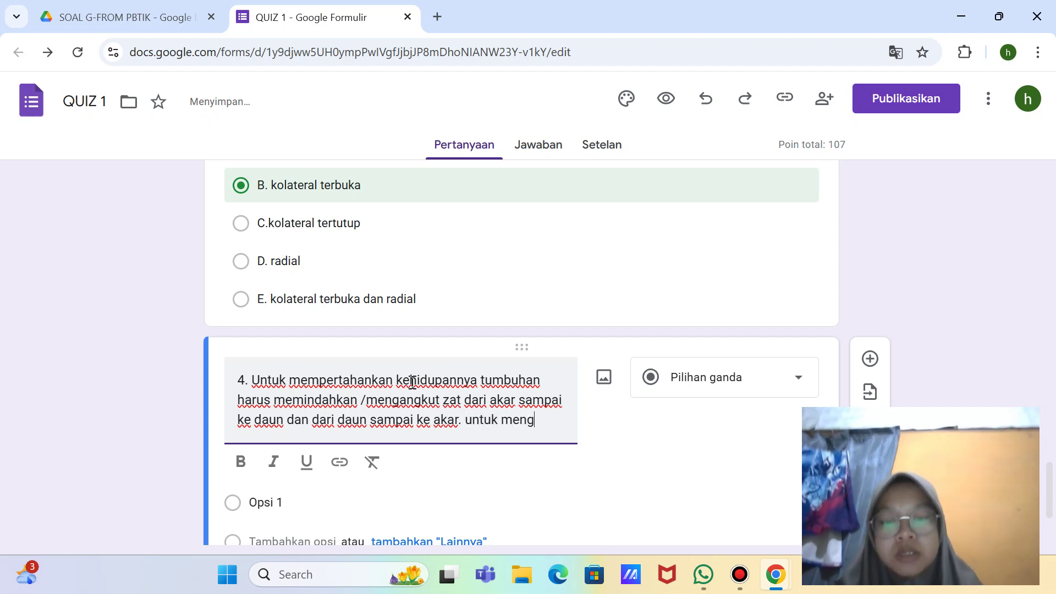
{"action": "key", "text": "BackSpace"}
{"action": "key", "text": "BackSpace"}
{"action": "key", "text": "BackSpace"}
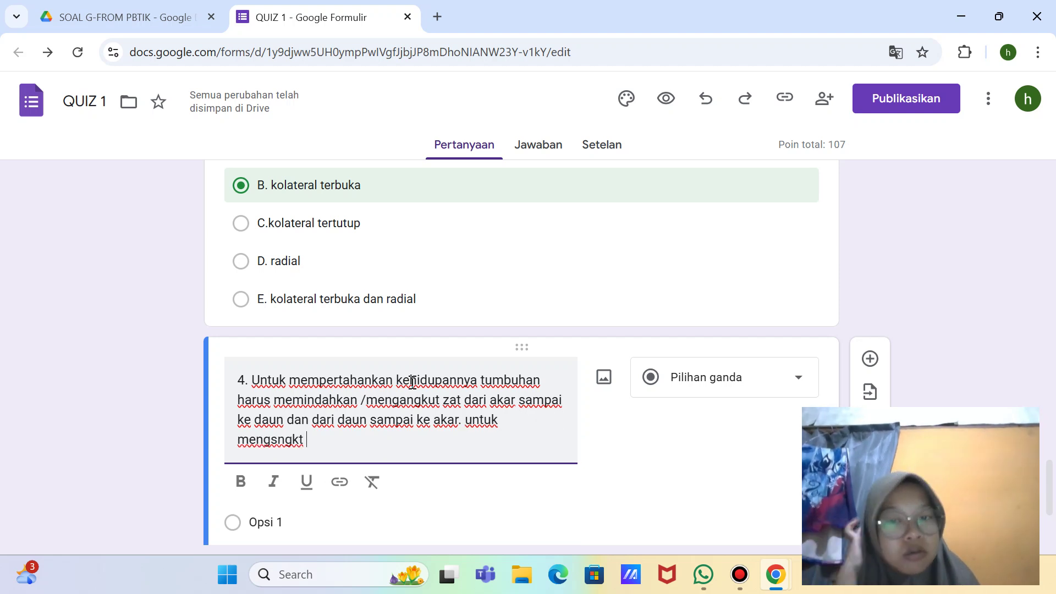
{"action": "key", "text": "BackSpace"}
{"action": "key", "text": "BackSpace"}
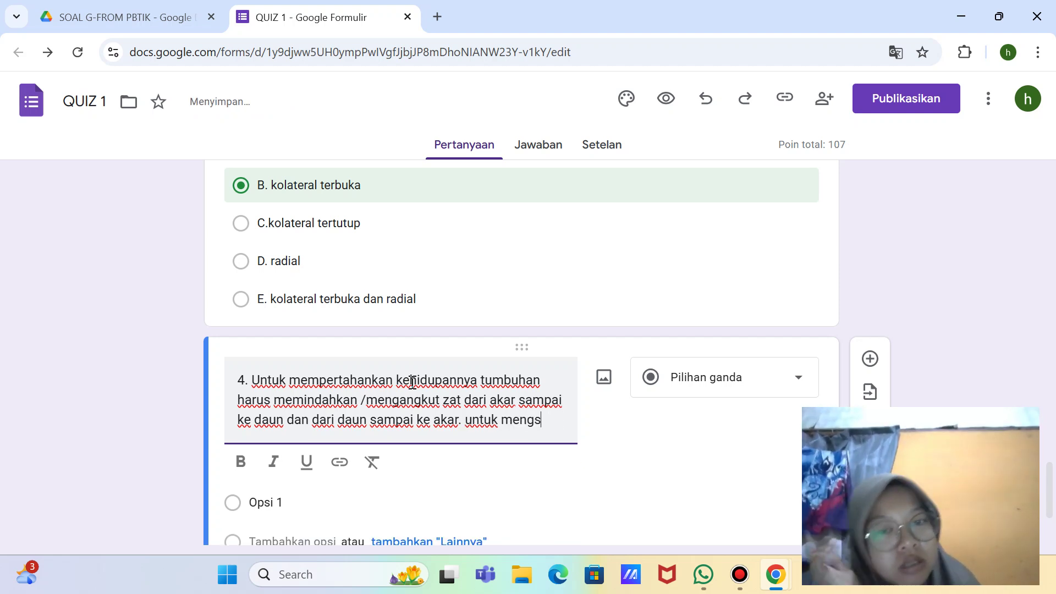
{"action": "key", "text": "BackSpace"}
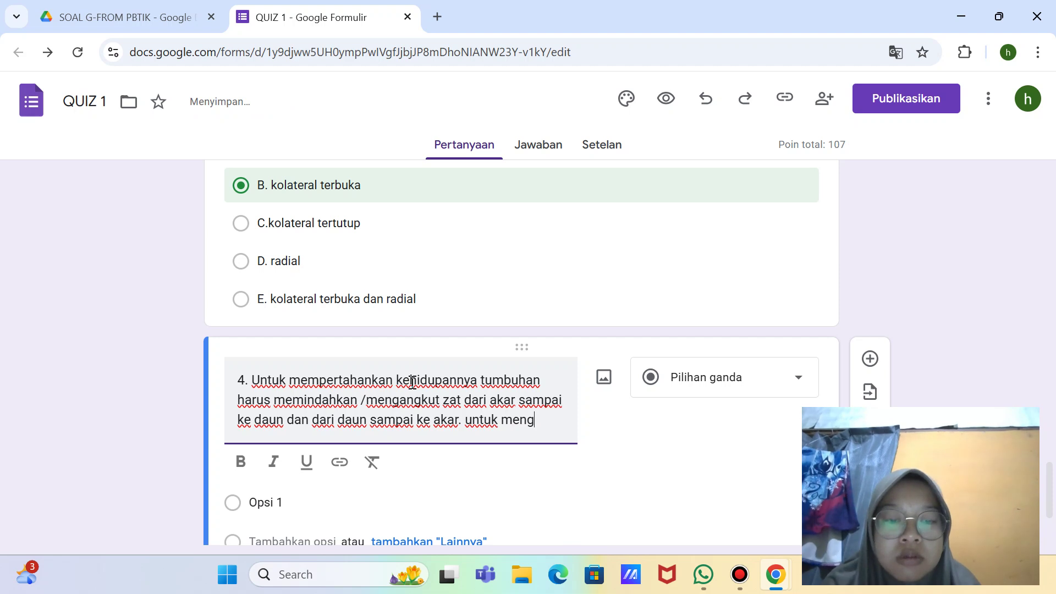
{"action": "type", "text": "ku"}
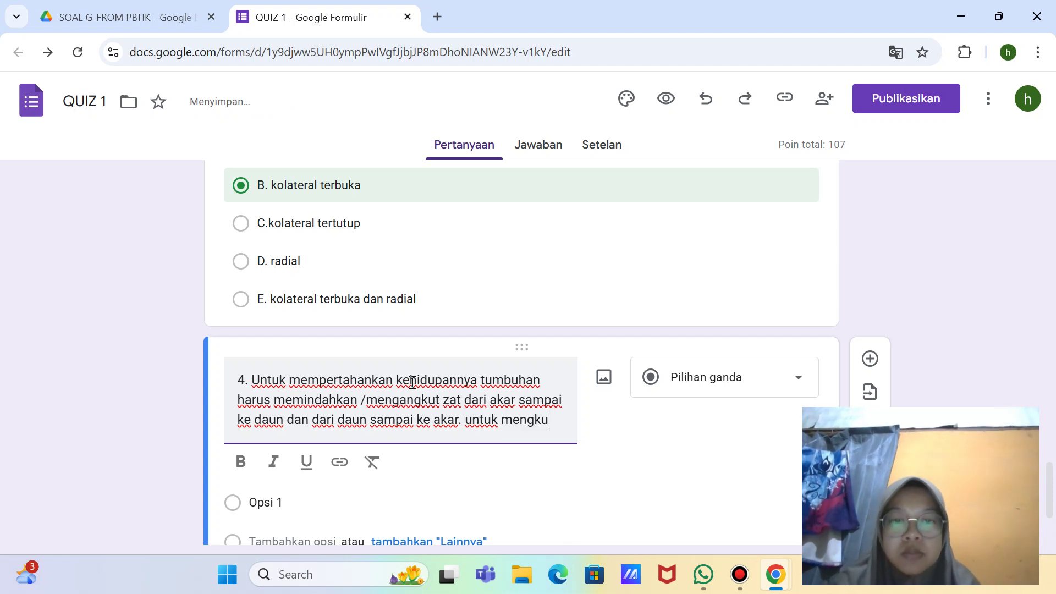
Step: Finish question 4 with 'angkut air dari akar agar sampai ke daun digunakan jaringan...'
{"action": "key", "text": "BackSpace"}
{"action": "key", "text": "BackSpace"}
{"action": "type", "text": "angku"}
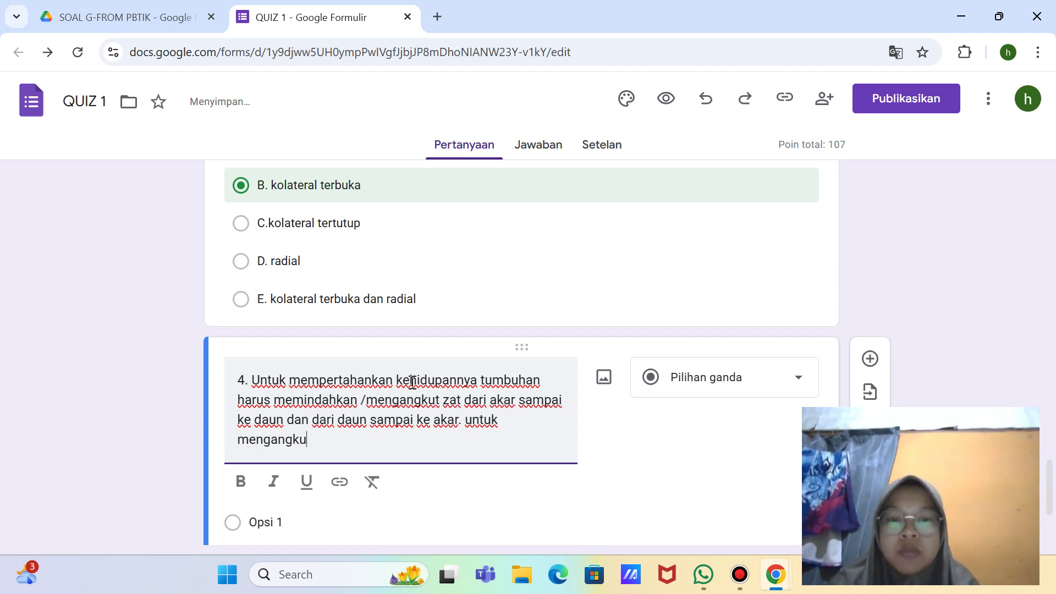
{"action": "type", "text": "t"}
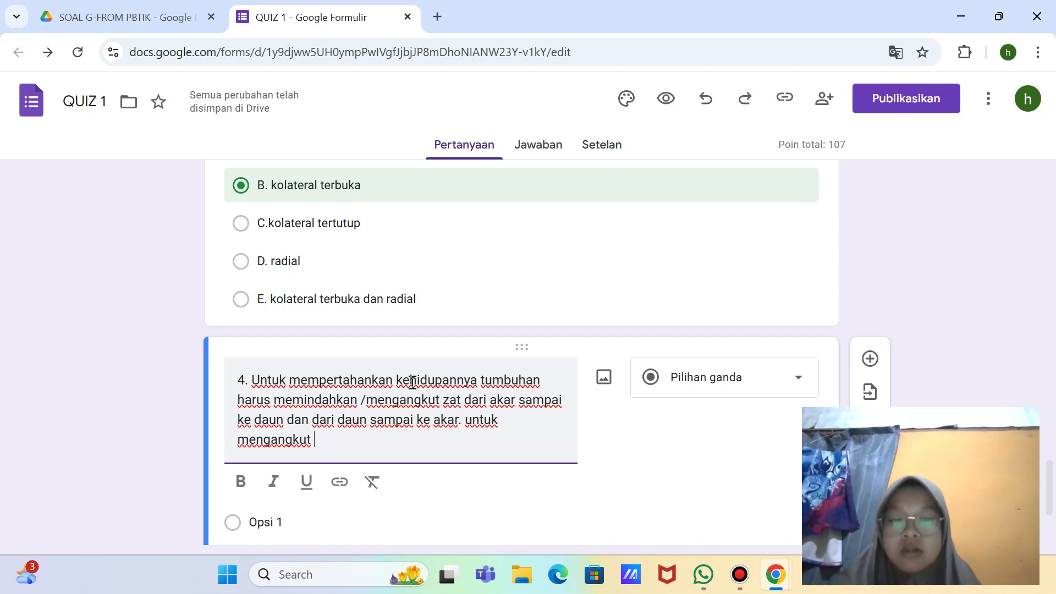
{"action": "type", "text": " air"}
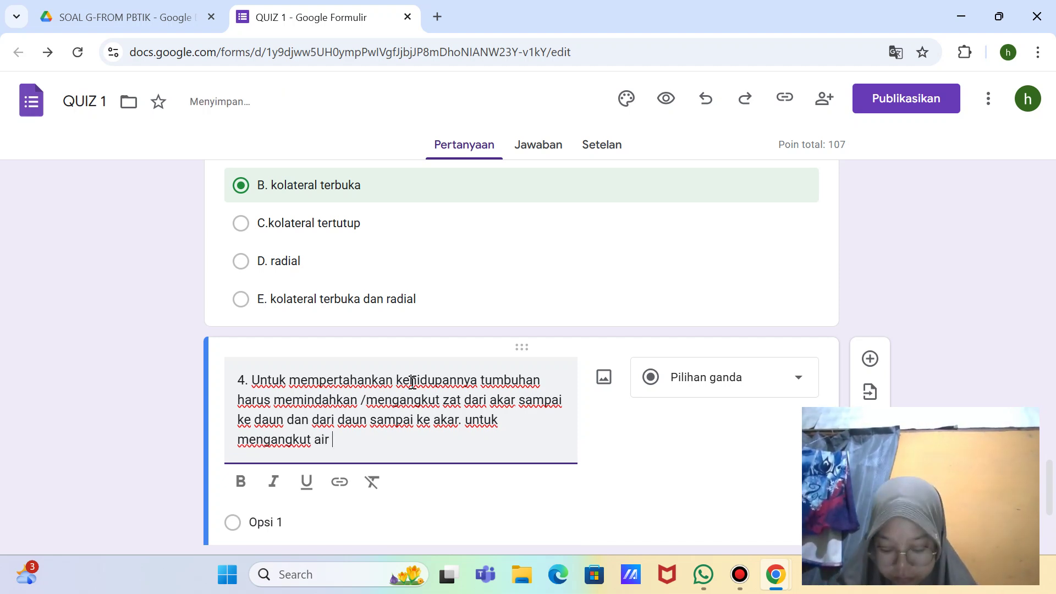
{"action": "type", "text": " dar"}
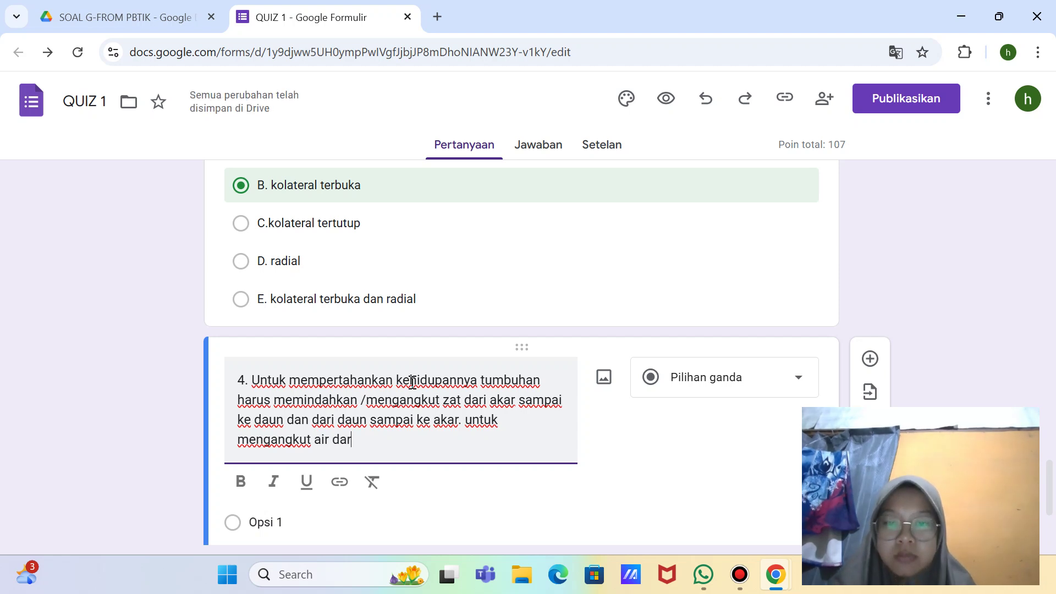
{"action": "type", "text": "i k"}
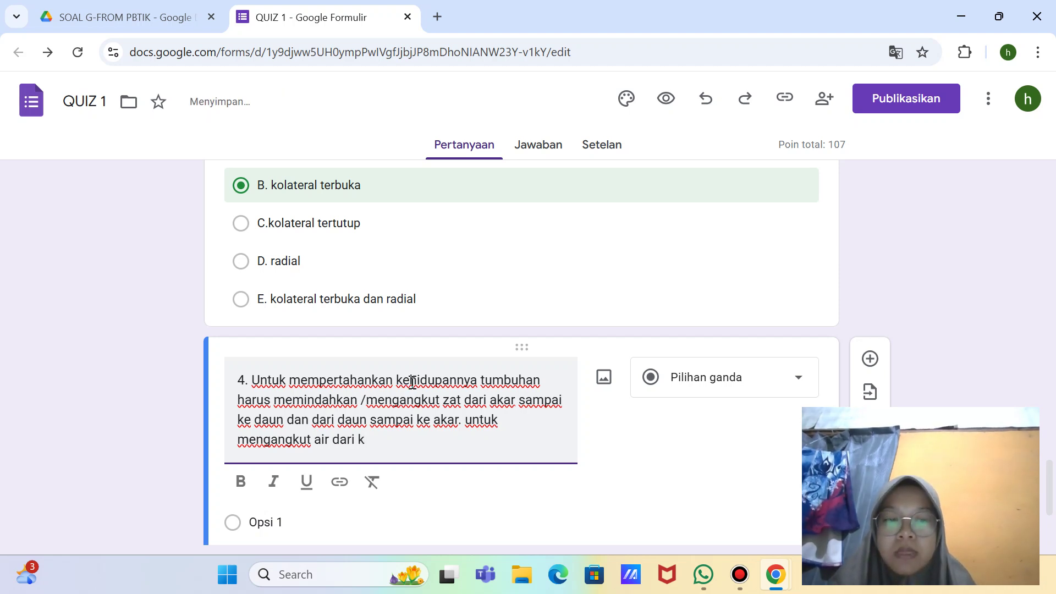
{"action": "key", "text": "BackSpace"}
{"action": "type", "text": "akar"}
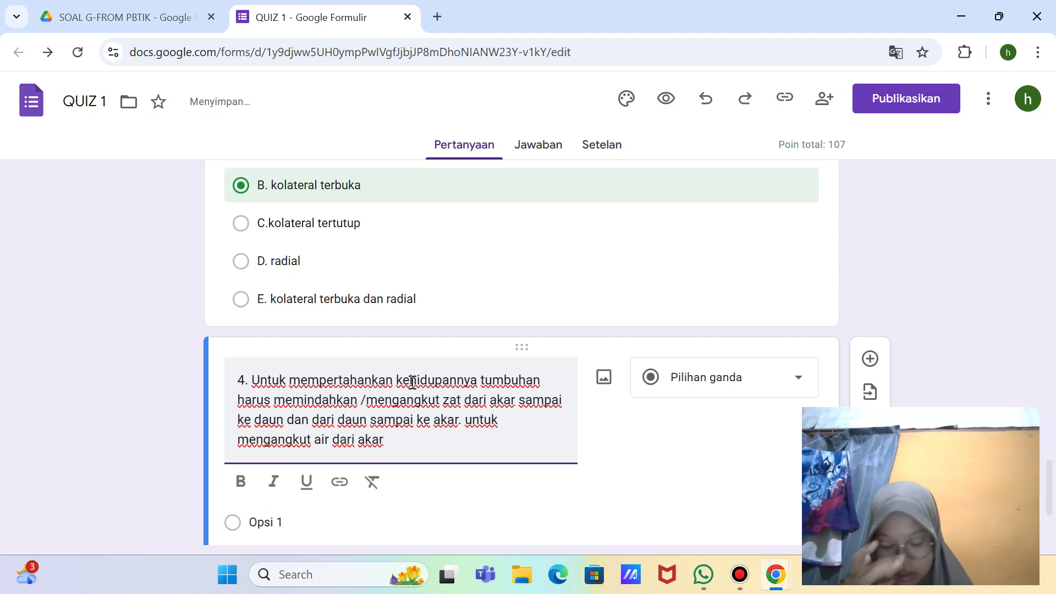
{"action": "type", "text": " agar sam"}
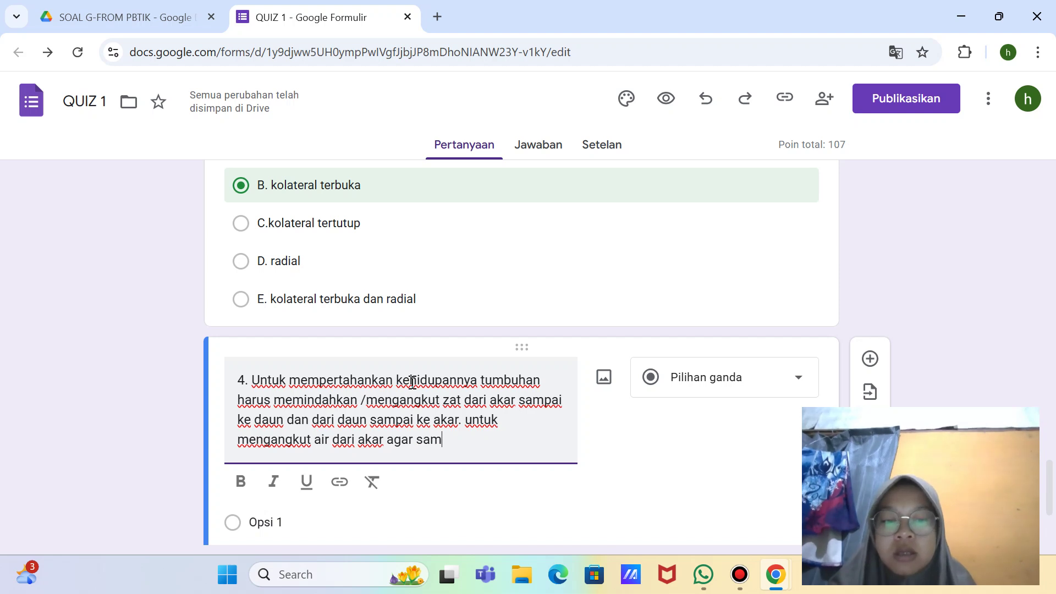
{"action": "type", "text": "pai kebagua"}
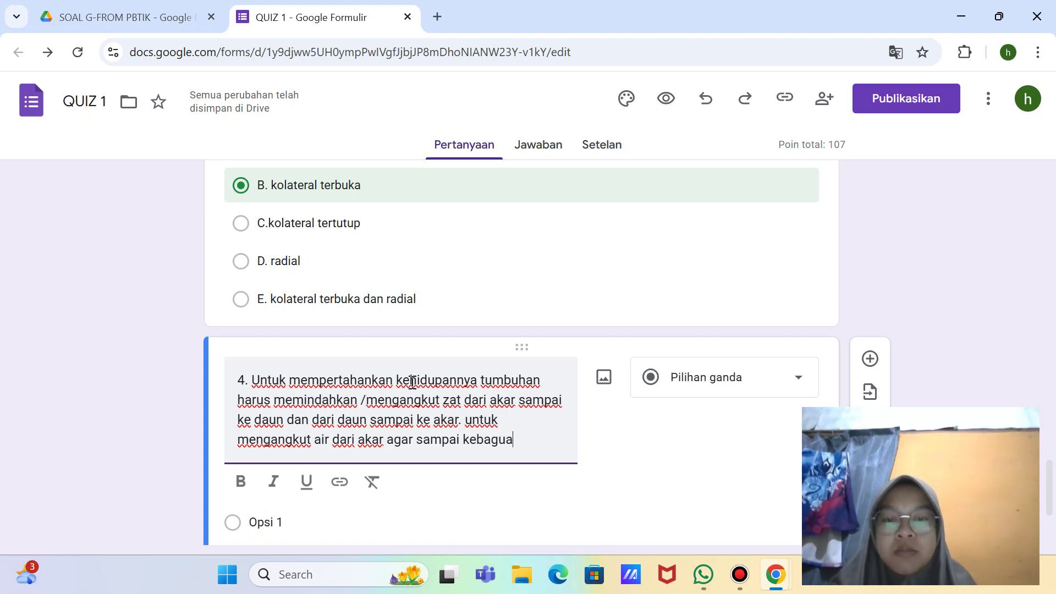
{"action": "type", "text": "n"}
{"action": "key", "text": "BackSpace"}
{"action": "key", "text": "BackSpace"}
{"action": "key", "text": "BackSpace"}
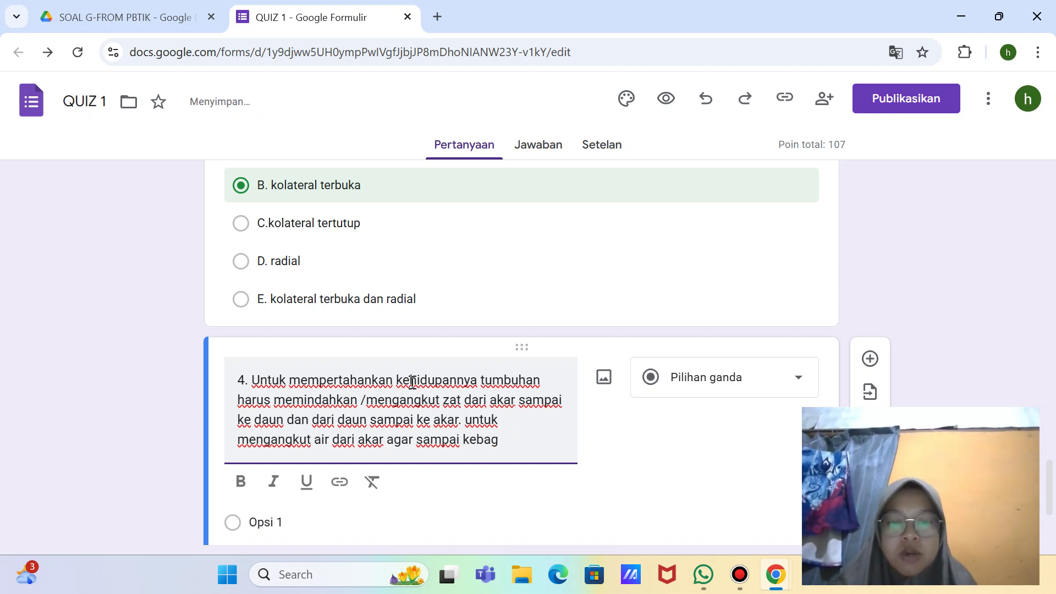
{"action": "type", "text": "ian"}
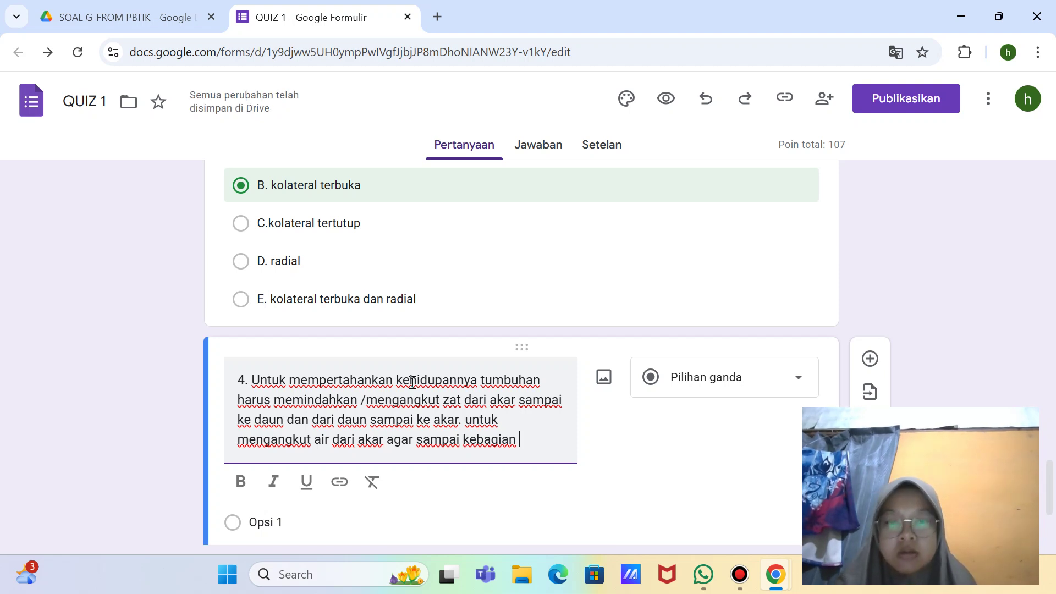
{"action": "key", "text": "BackSpace"}
{"action": "key", "text": "BackSpace"}
{"action": "key", "text": "BackSpace"}
{"action": "key", "text": "BackSpace"}
{"action": "key", "text": "BackSpace"}
{"action": "key", "text": "BackSpace"}
{"action": "key", "text": "BackSpace"}
{"action": "key", "text": "BackSpace"}
{"action": "key", "text": "BackSpace"}
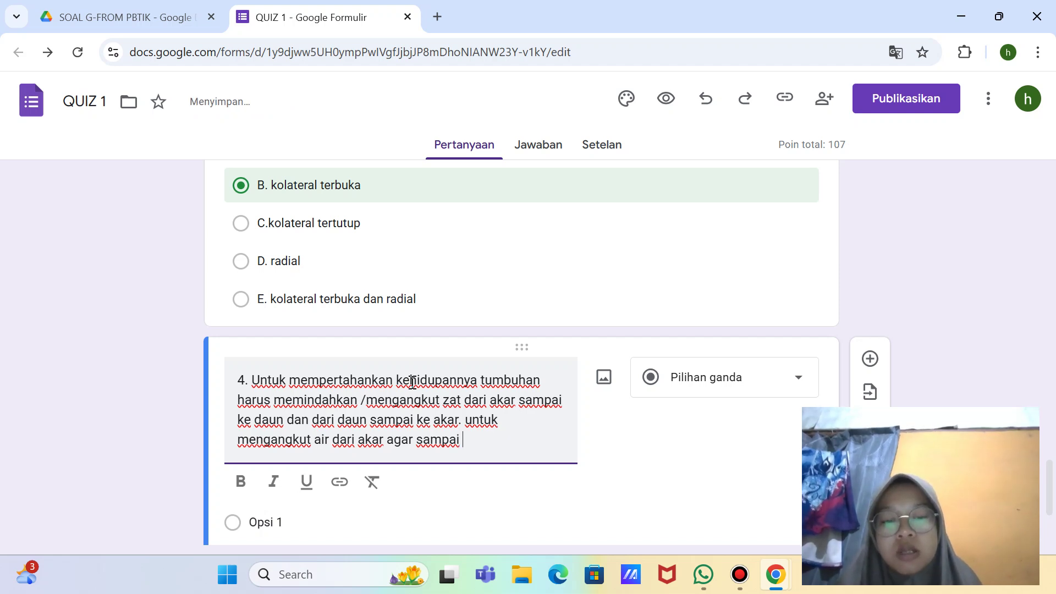
{"action": "type", "text": "ke daun"}
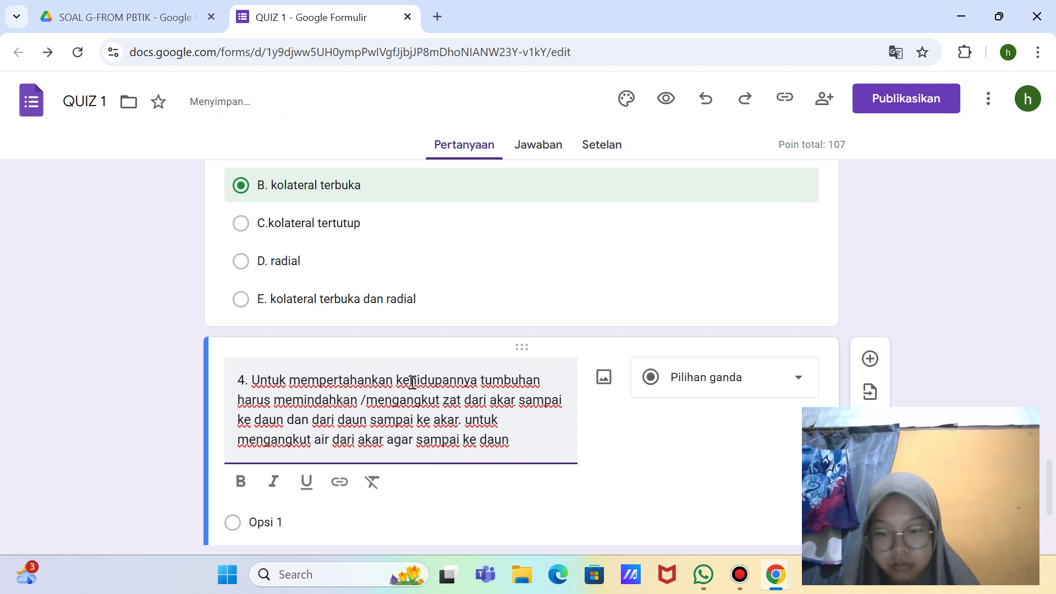
{"action": "type", "text": " digunakan "}
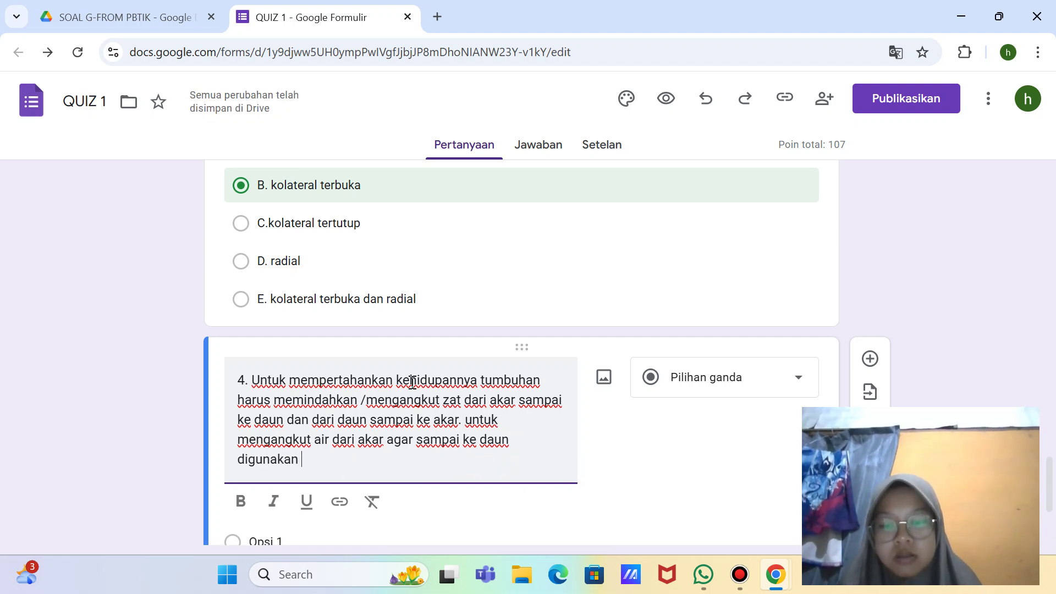
{"action": "type", "text": "jaringan"}
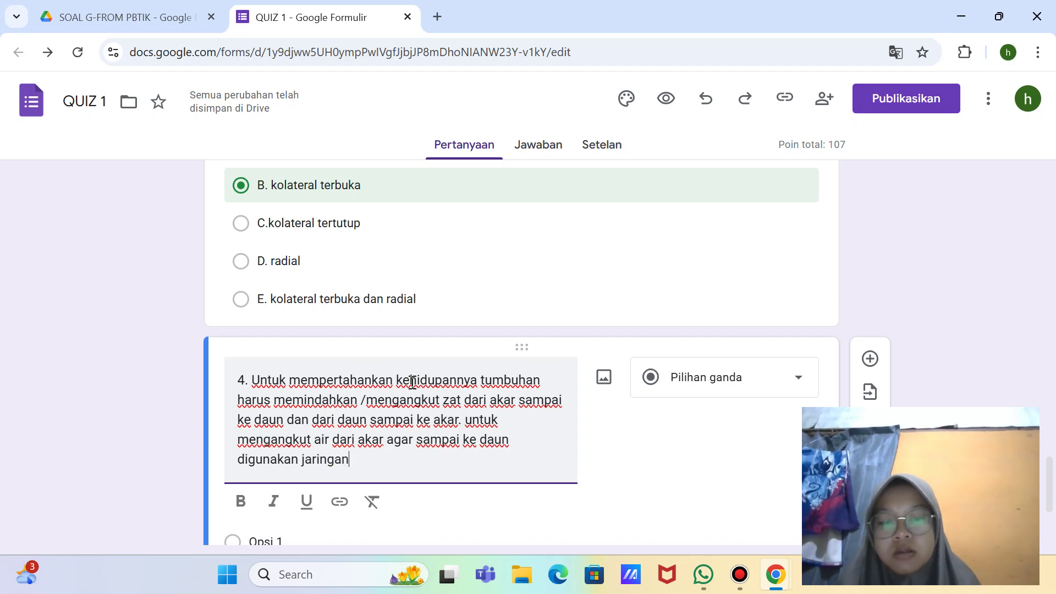
{"action": "type", "text": "..."}
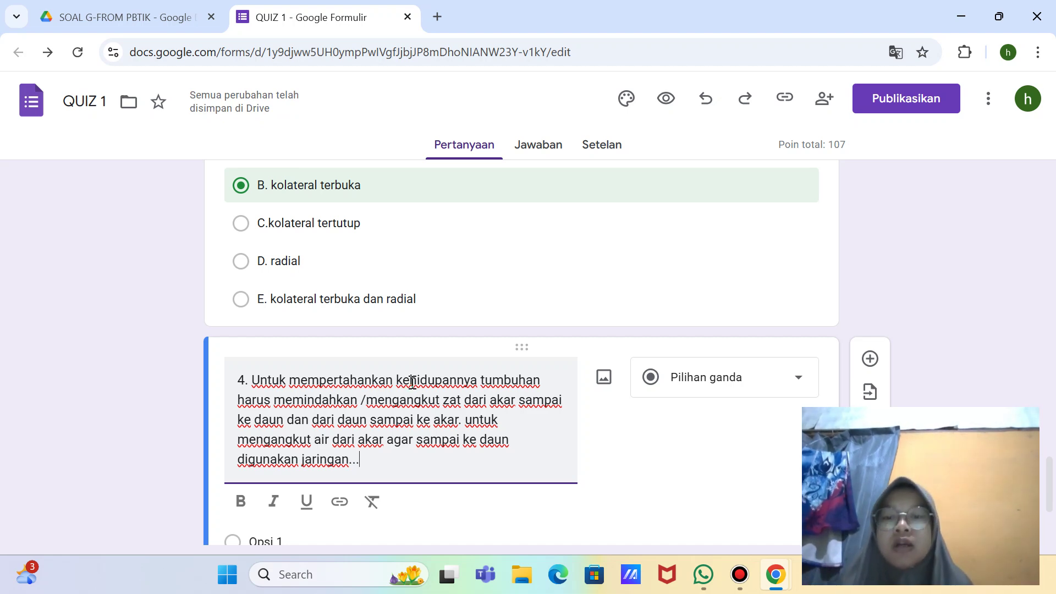
{"action": "scroll", "coordinate": [412, 381], "scroll_direction": "down", "scroll_amount": 3}
Step: Replace question 4's first two options with 'A. kolenkim' and 'B. epidermis'
{"action": "left_click", "coordinate": [319, 387]}
{"action": "key", "text": "BackSpace"}
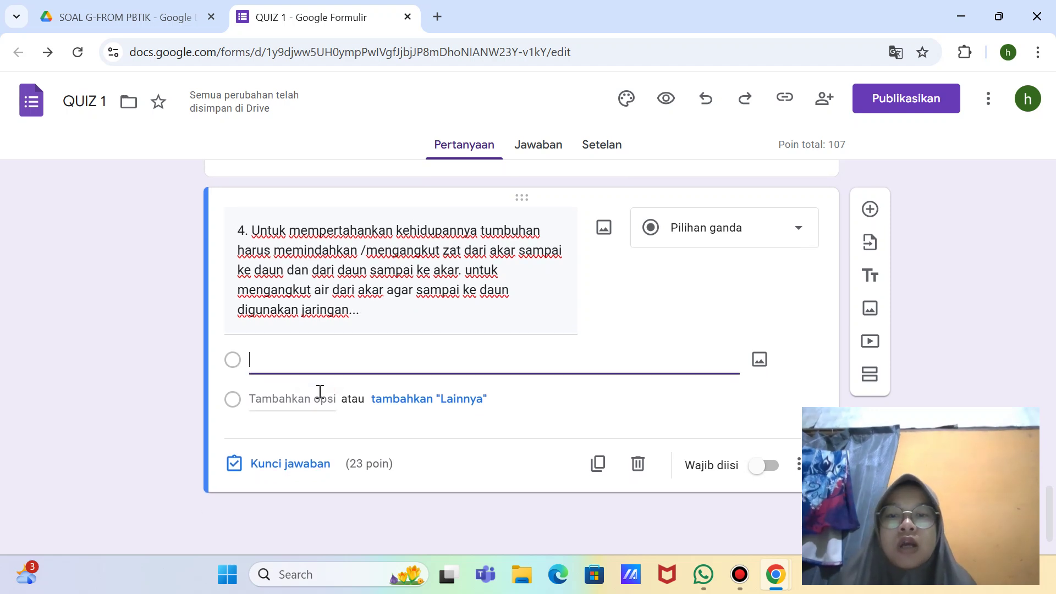
{"action": "type", "text": "a"}
{"action": "key", "text": "BackSpace"}
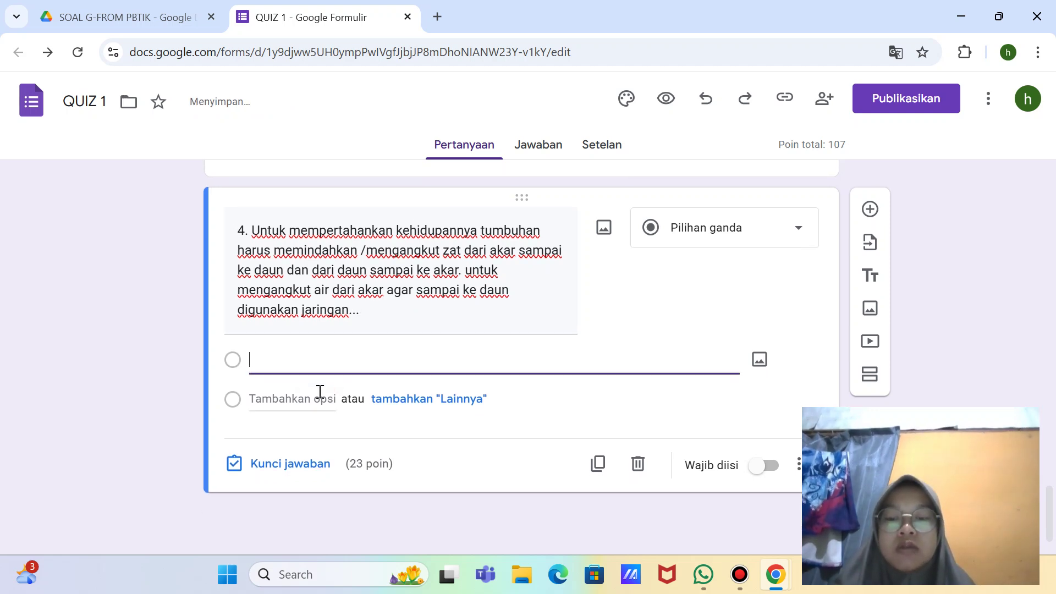
{"action": "type", "text": "A"}
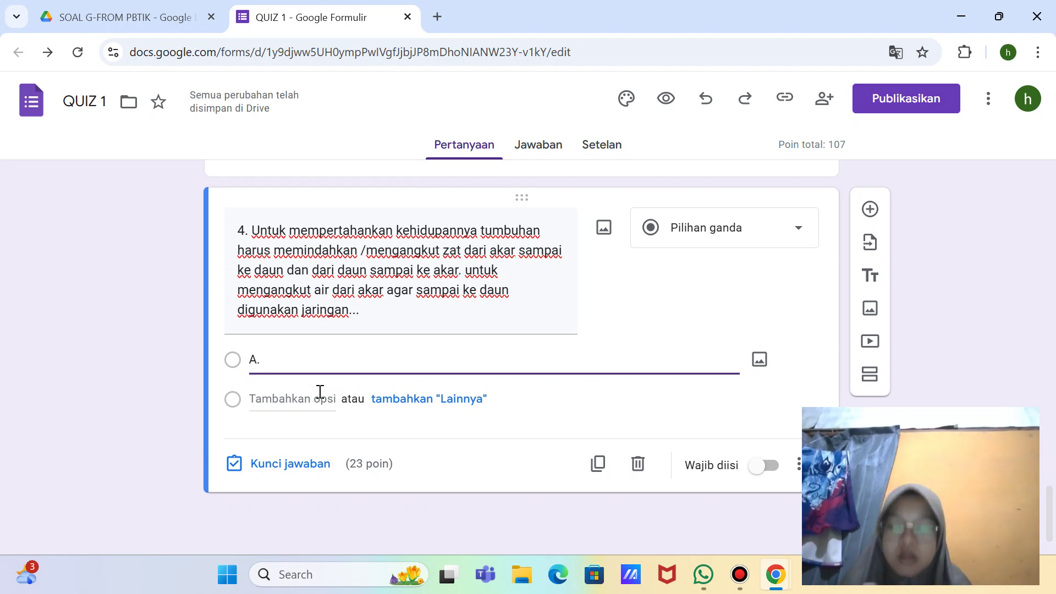
{"action": "type", "text": ". ko"}
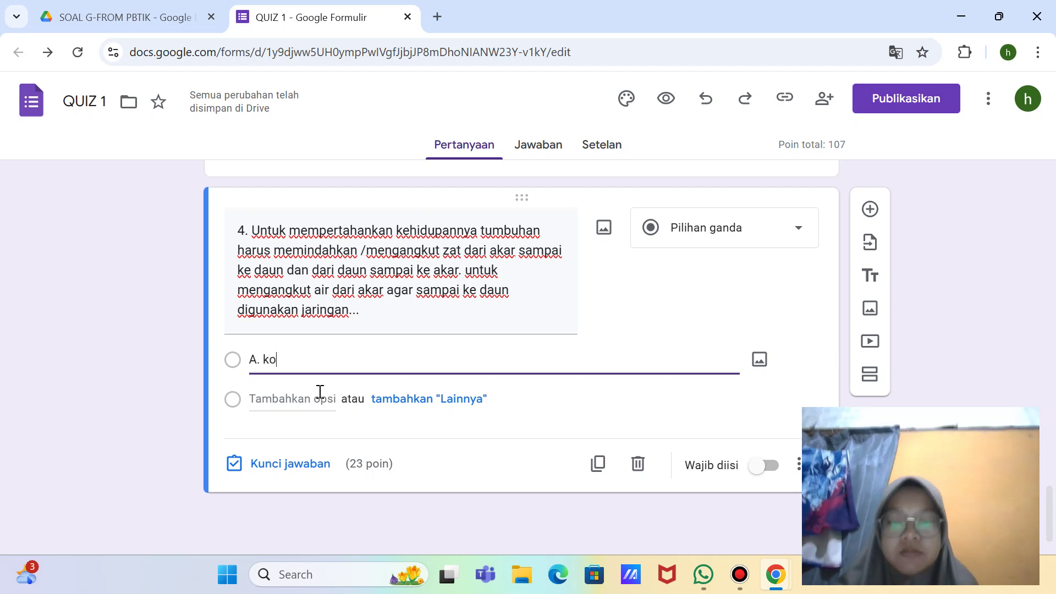
{"action": "type", "text": "lenkim"}
{"action": "key", "text": "Return"}
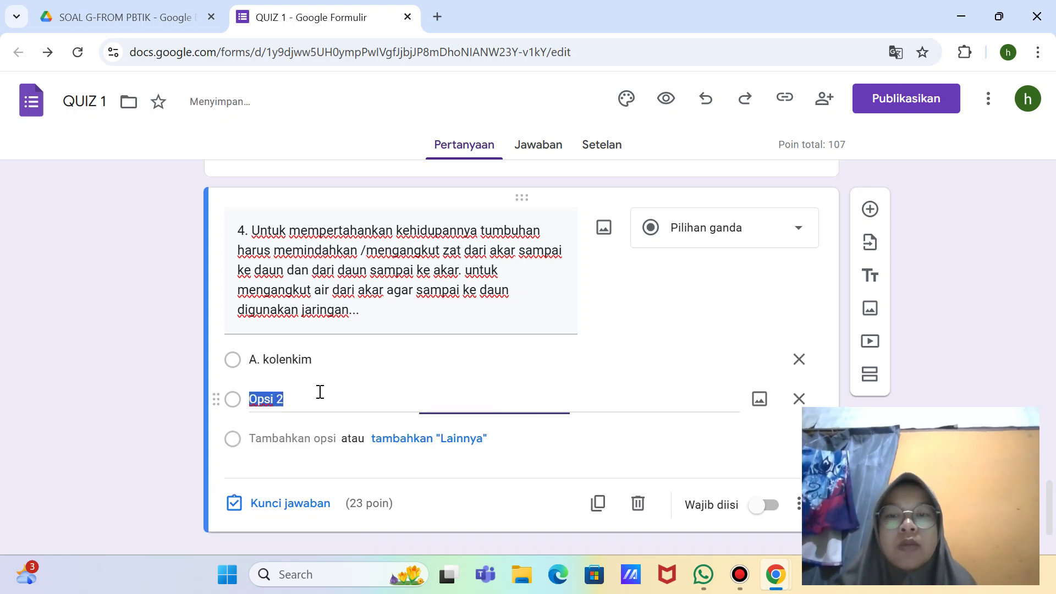
{"action": "key", "text": "BackSpace"}
{"action": "type", "text": "B."}
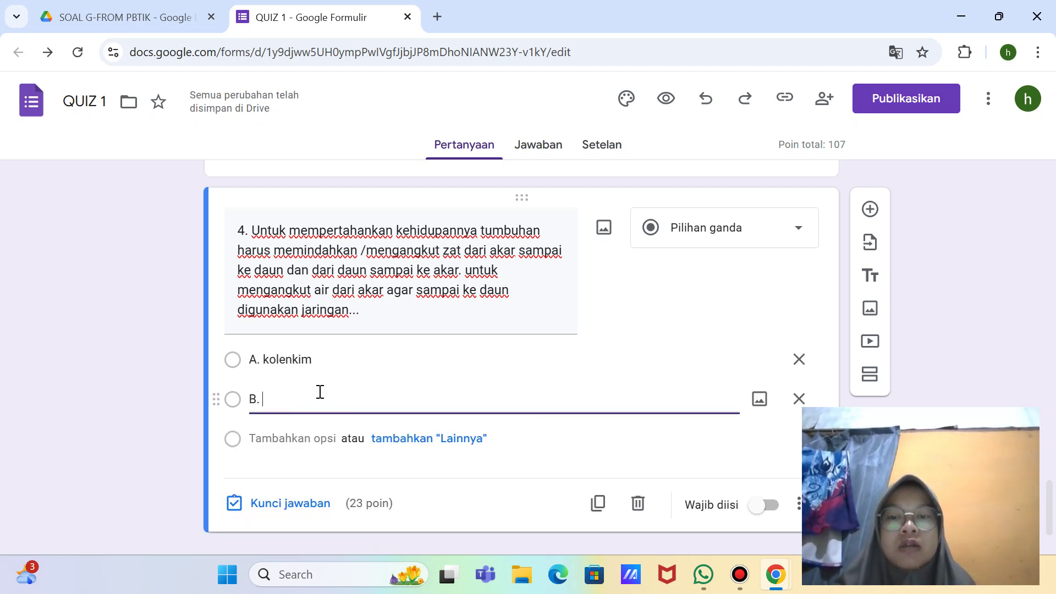
{"action": "type", "text": " e"}
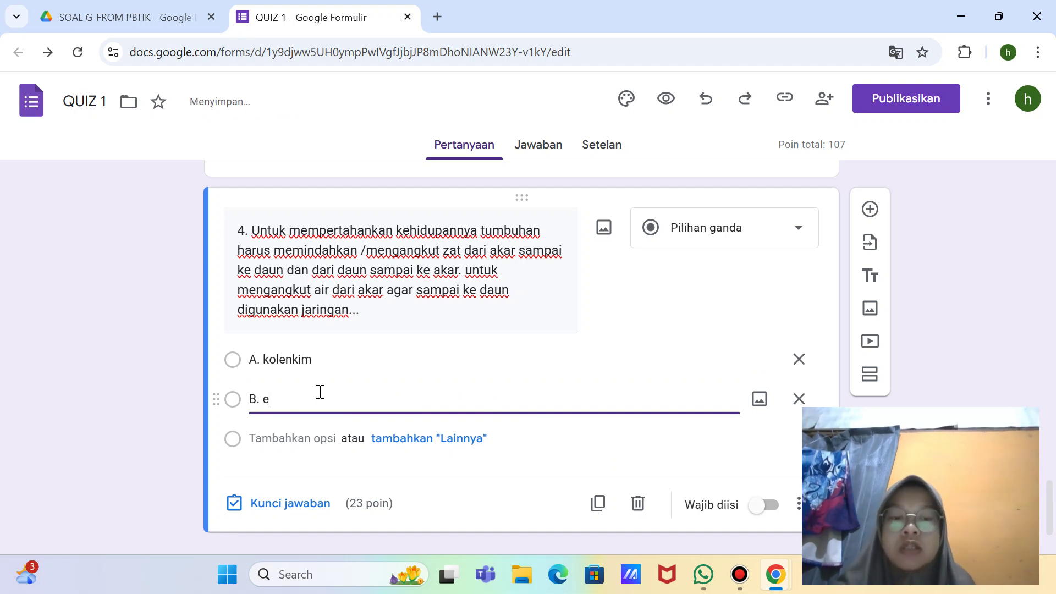
{"action": "type", "text": "pidermis"}
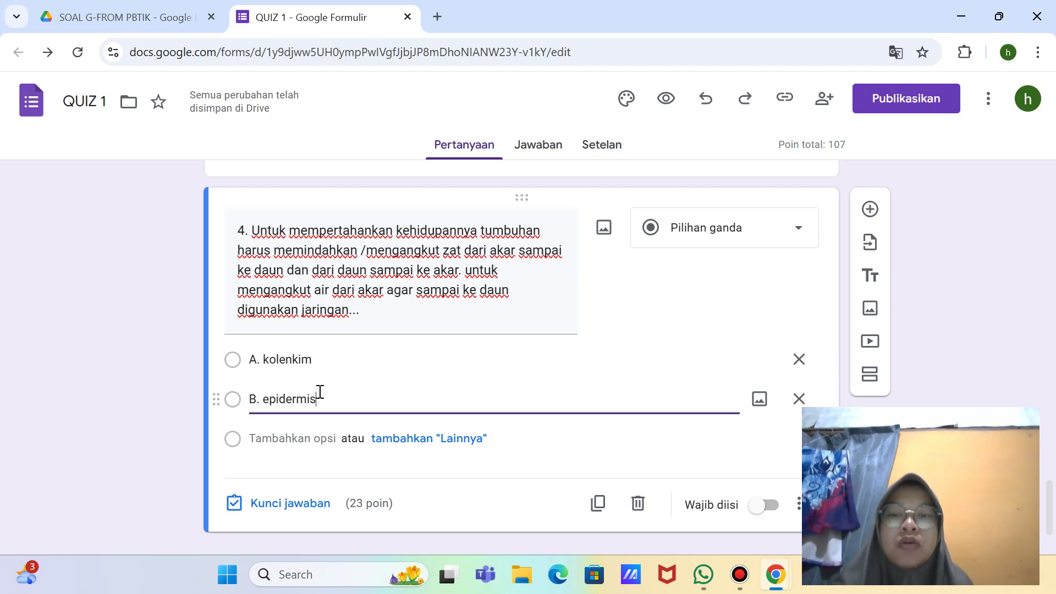
Step: Add the remaining options 'C. xilem', 'D. folem' and 'E. parenkim'
{"action": "key", "text": "Return"}
{"action": "type", "text": "C."}
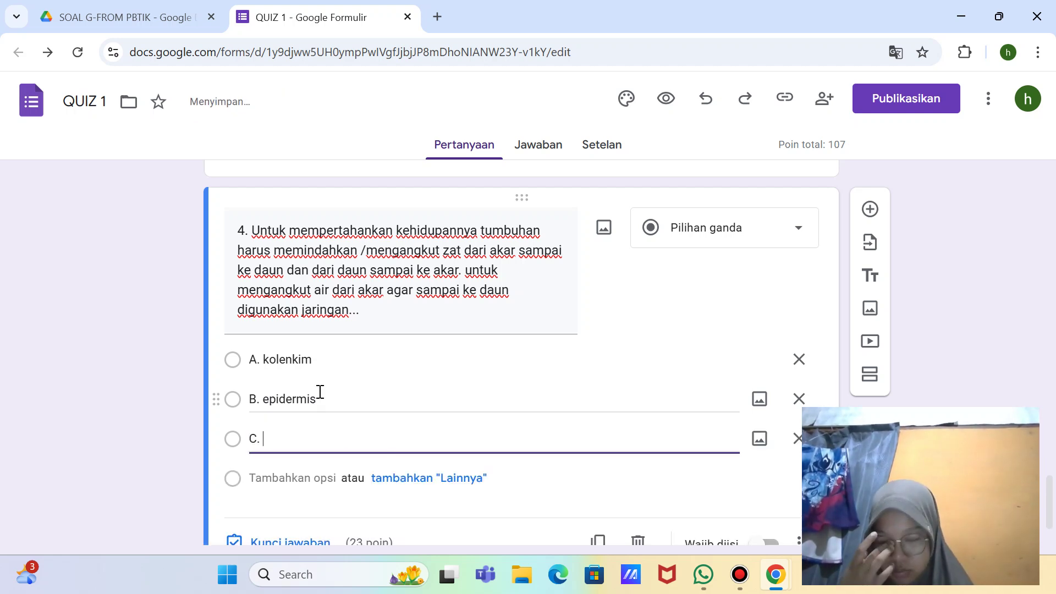
{"action": "type", "text": " xilem"}
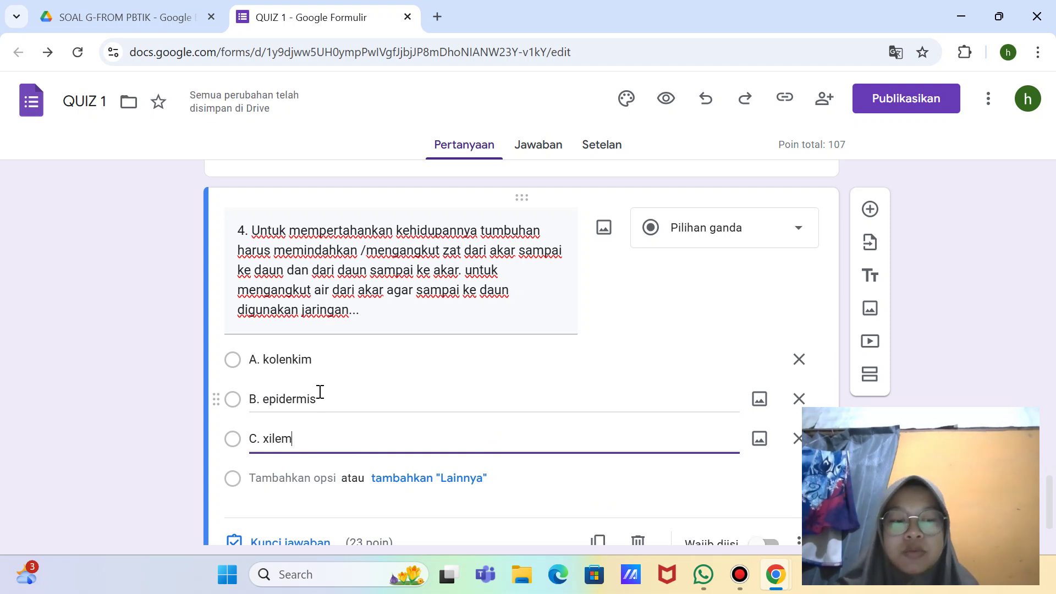
{"action": "key", "text": "Return"}
{"action": "key", "text": "BackSpace"}
{"action": "type", "text": "D."}
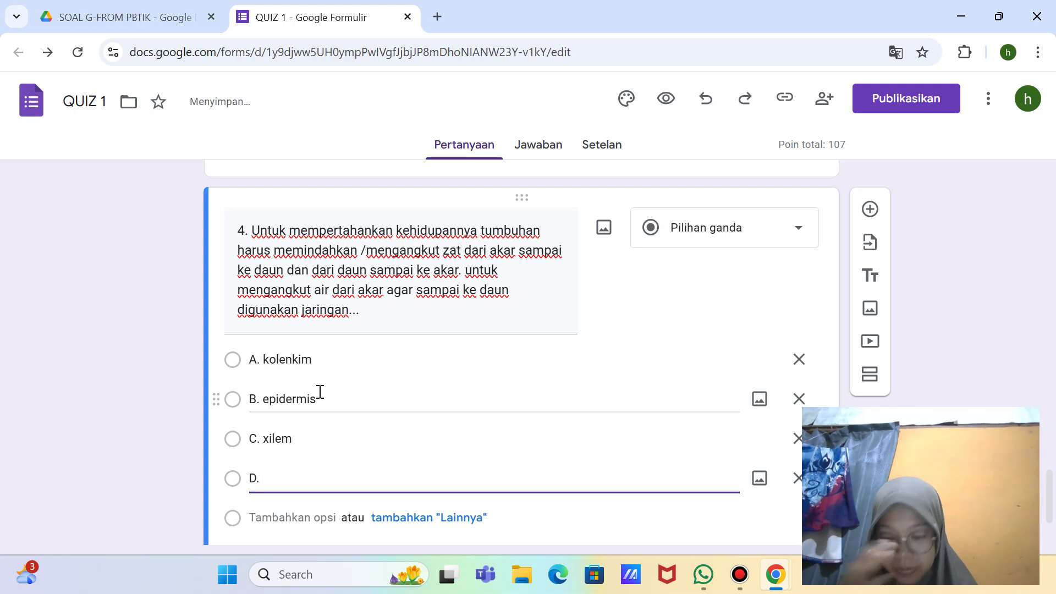
{"action": "type", "text": " folem"}
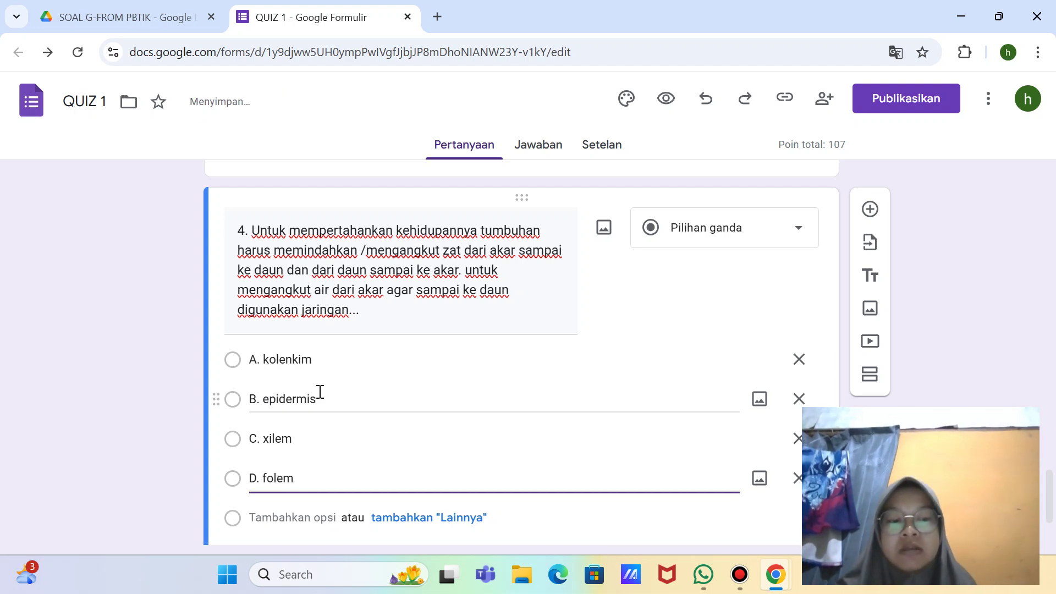
{"action": "key", "text": "Return"}
{"action": "key", "text": "BackSpace"}
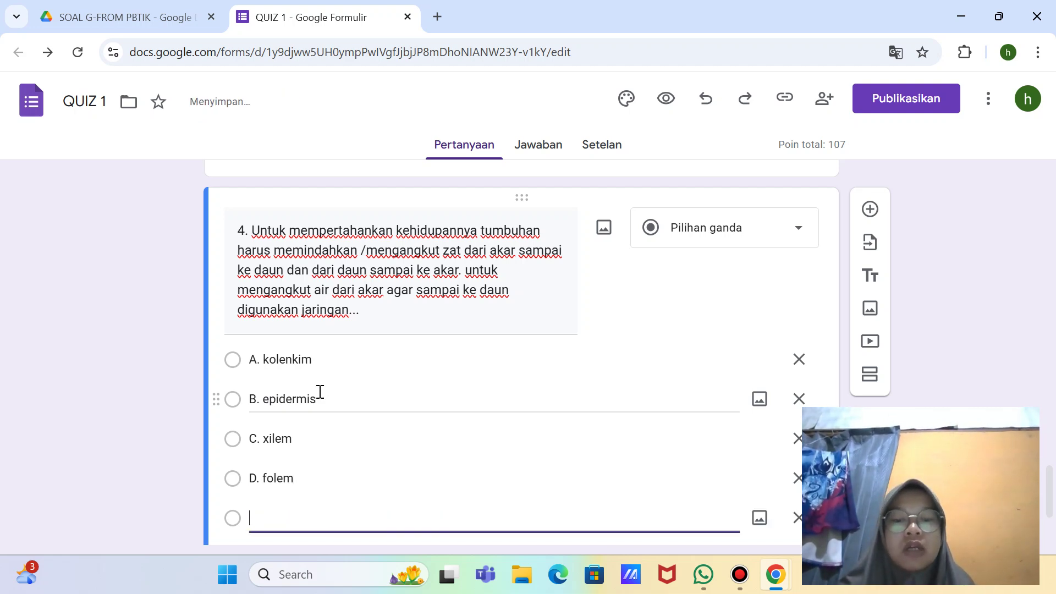
{"action": "type", "text": "E. "}
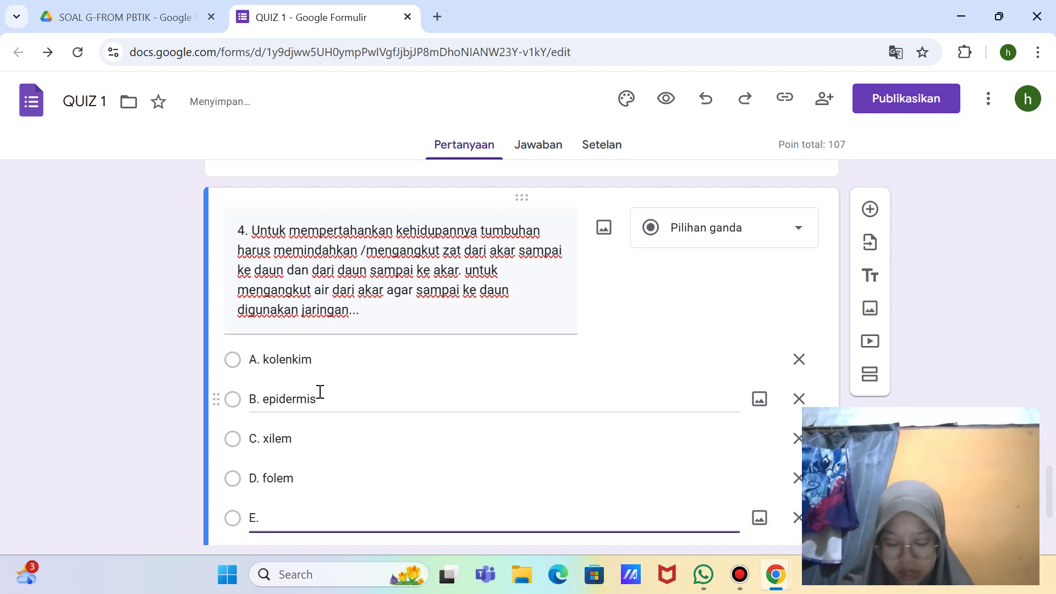
{"action": "type", "text": "parenkim"}
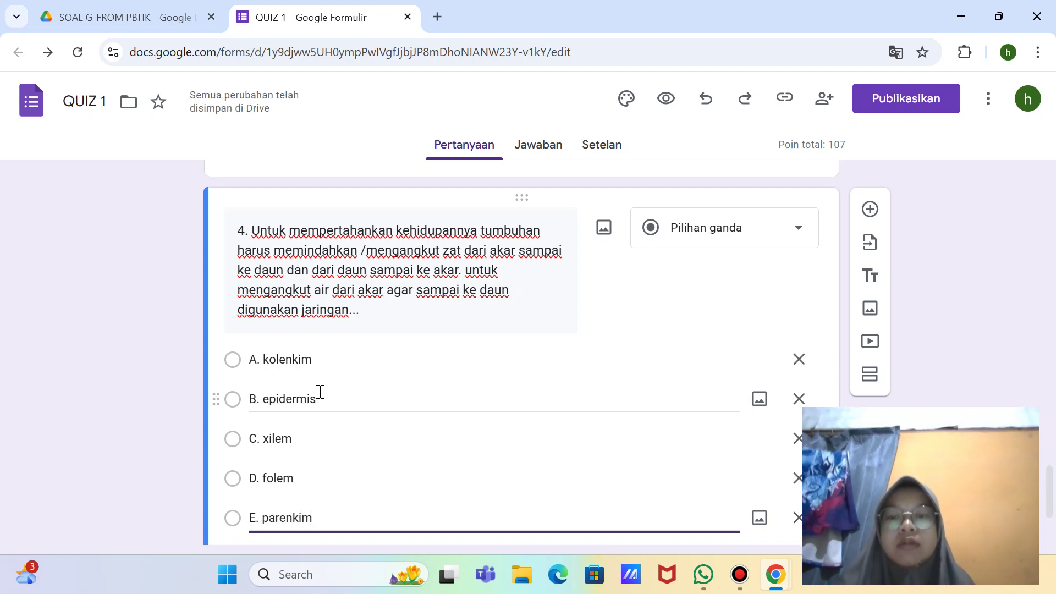
{"action": "scroll", "coordinate": [319, 392], "scroll_direction": "down", "scroll_amount": 3}
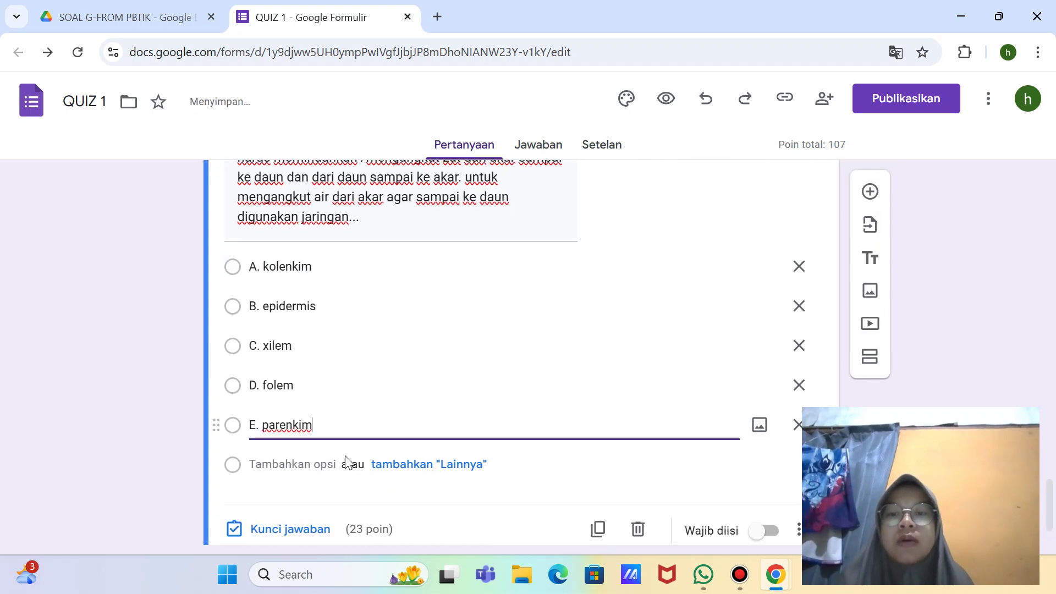
Step: Set question 4's answer key to C. xilem, worth 5 points
{"action": "left_click", "coordinate": [290, 463]}
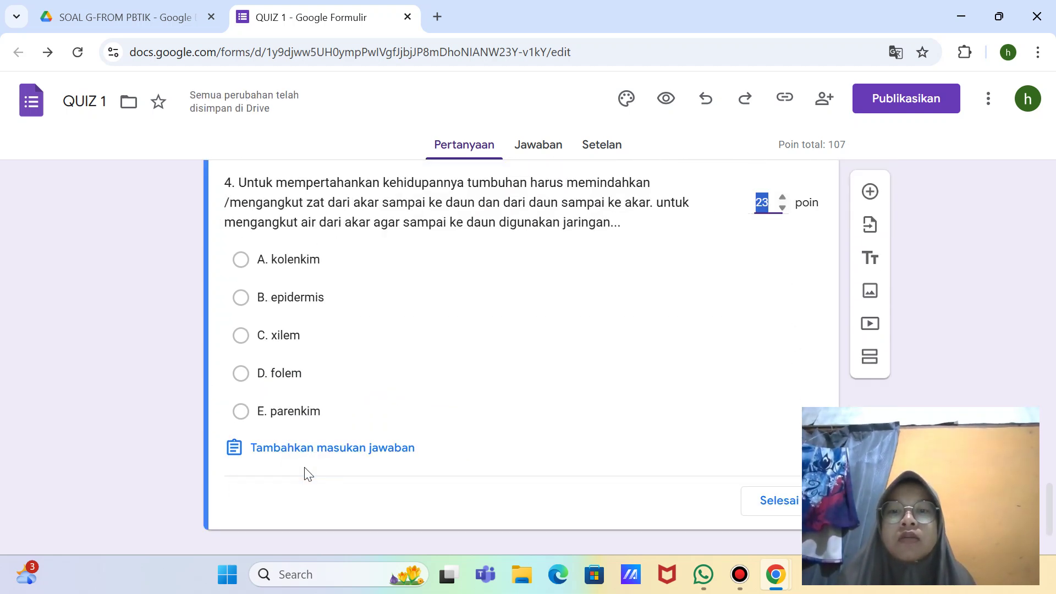
{"action": "type", "text": "5"}
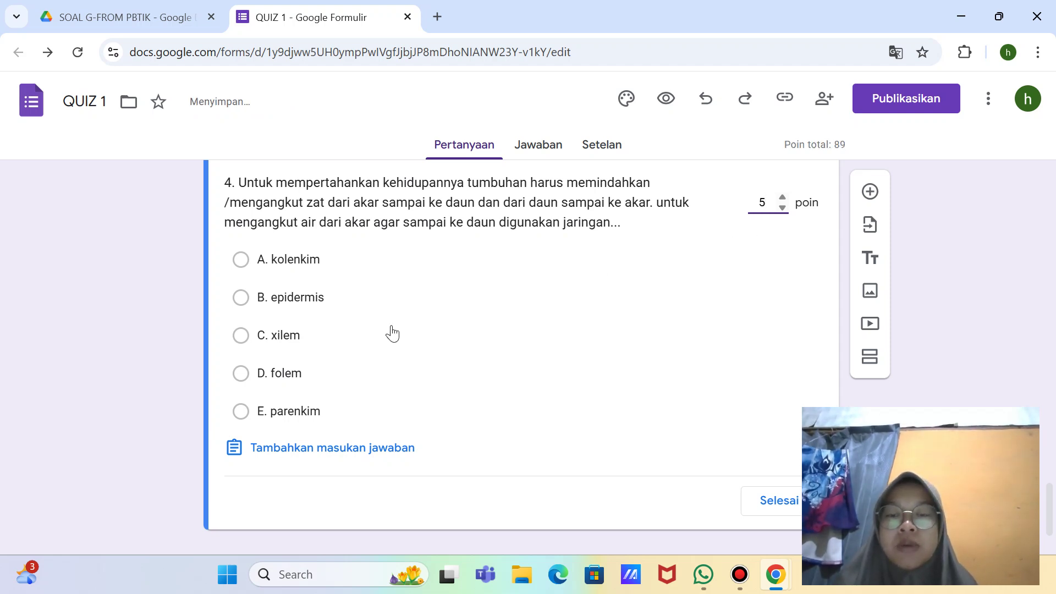
{"action": "left_click", "coordinate": [313, 338]}
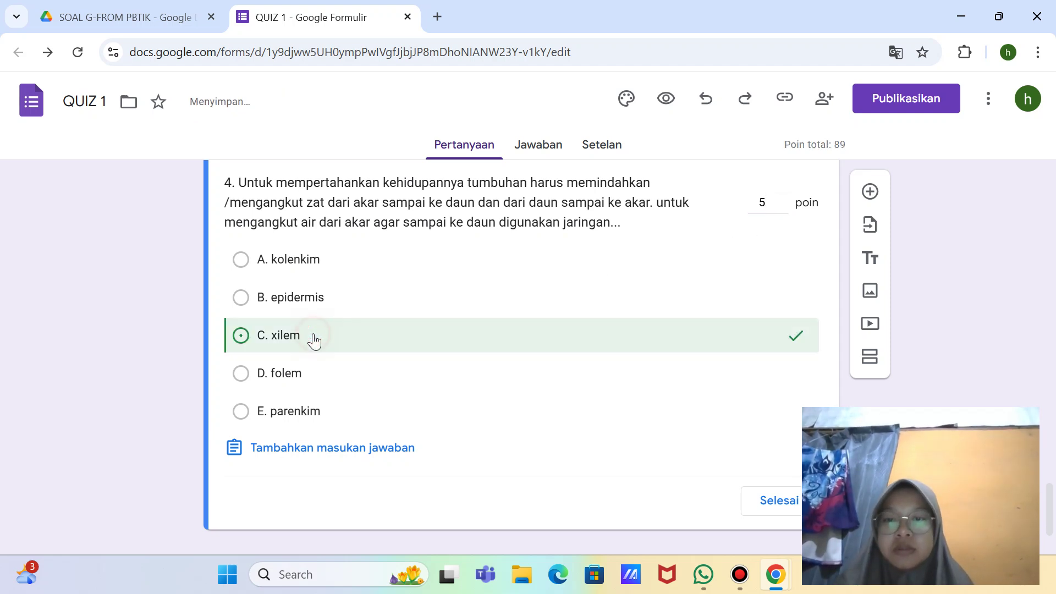
{"action": "left_click", "coordinate": [772, 500]}
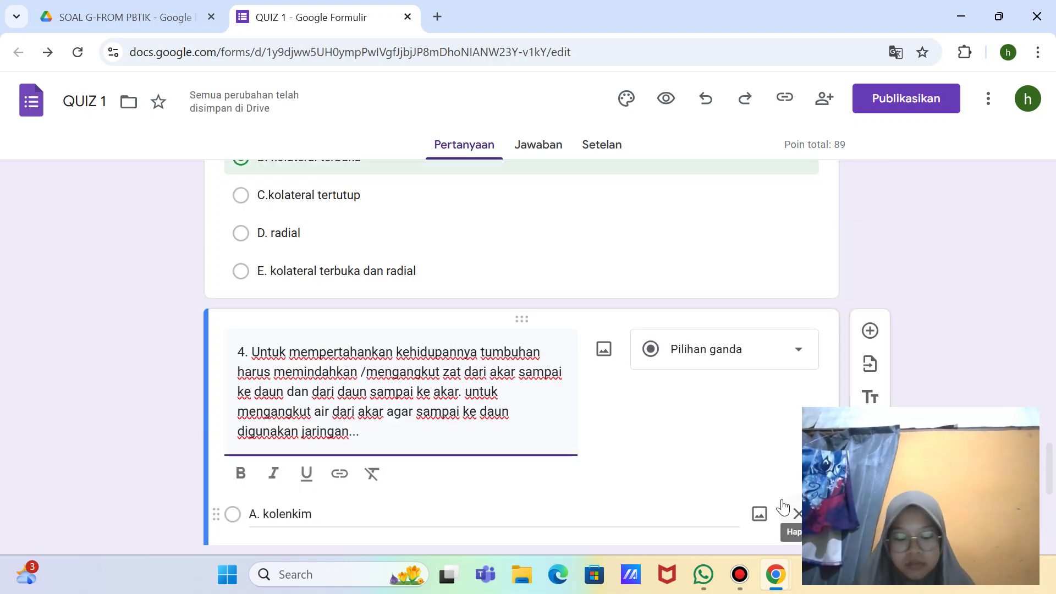
Step: Add a new blank question after question 4, then switch over to WhatsApp
{"action": "scroll", "coordinate": [784, 506], "scroll_direction": "down", "scroll_amount": 5}
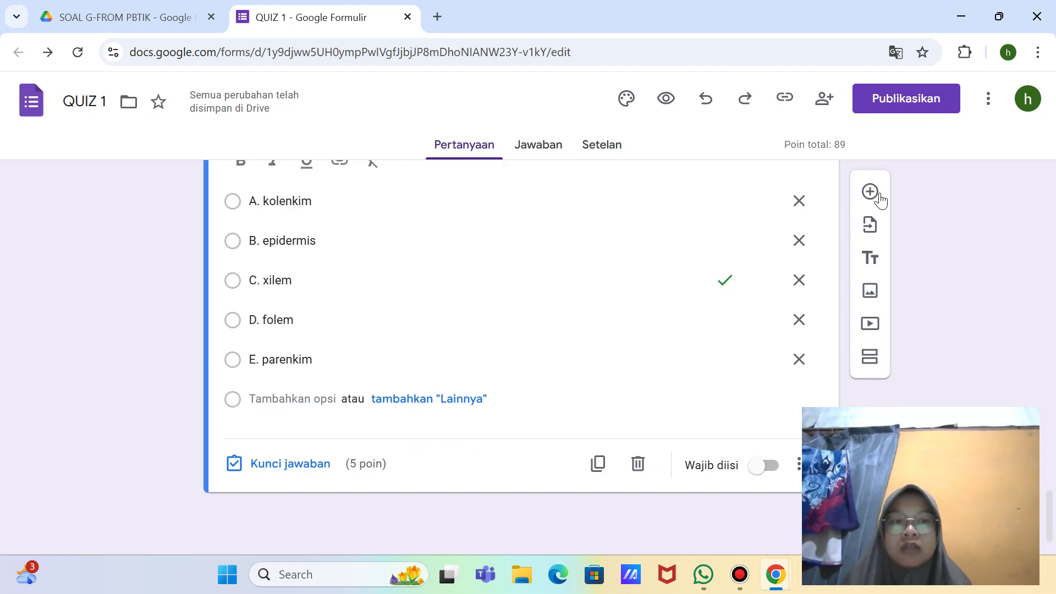
{"action": "left_click", "coordinate": [870, 191]}
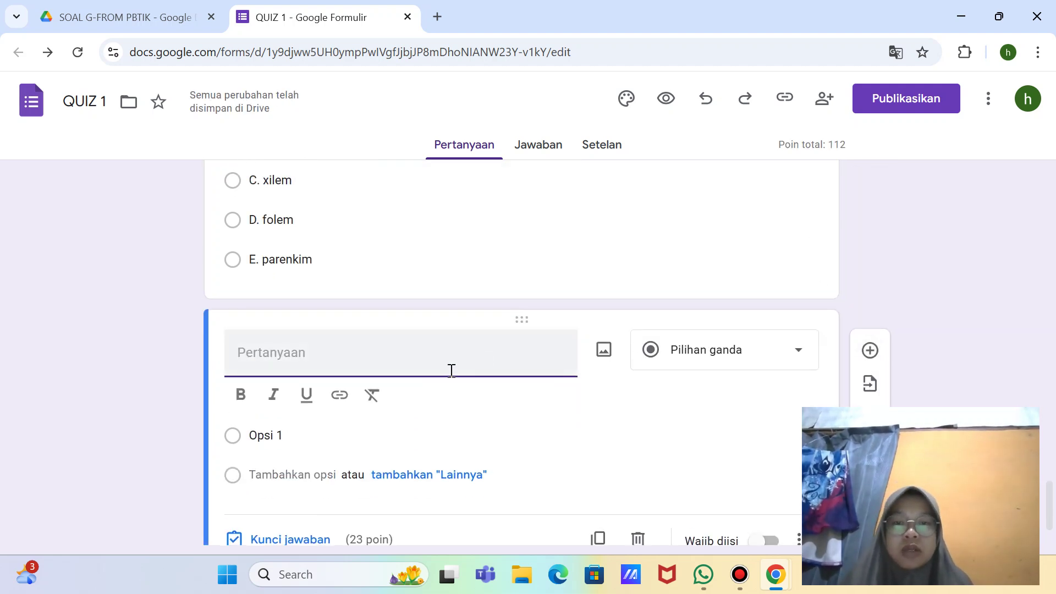
{"action": "left_click", "coordinate": [703, 574]}
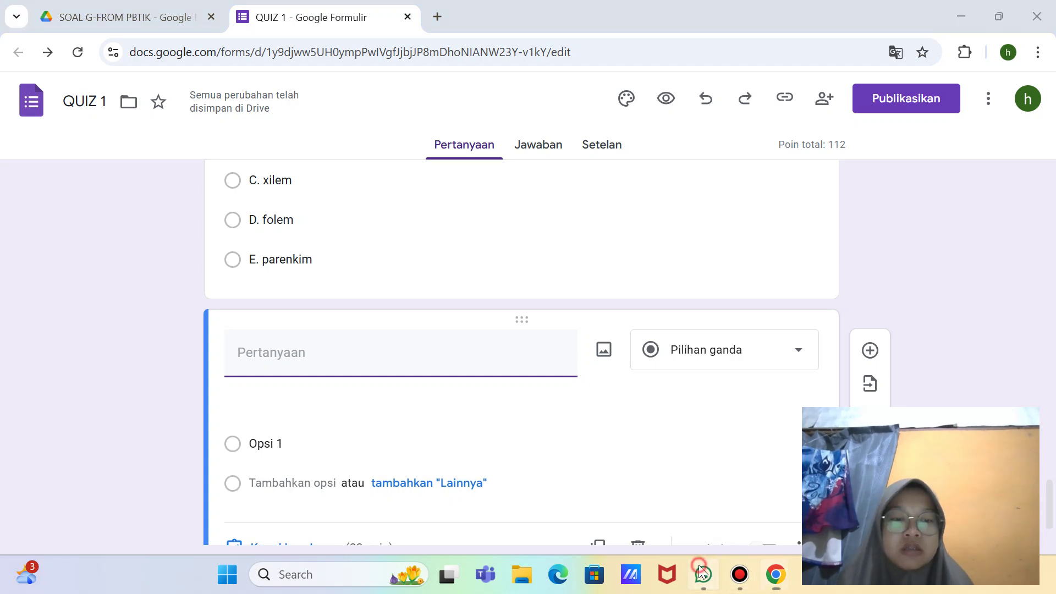
{"action": "double_click", "coordinate": [578, 282]}
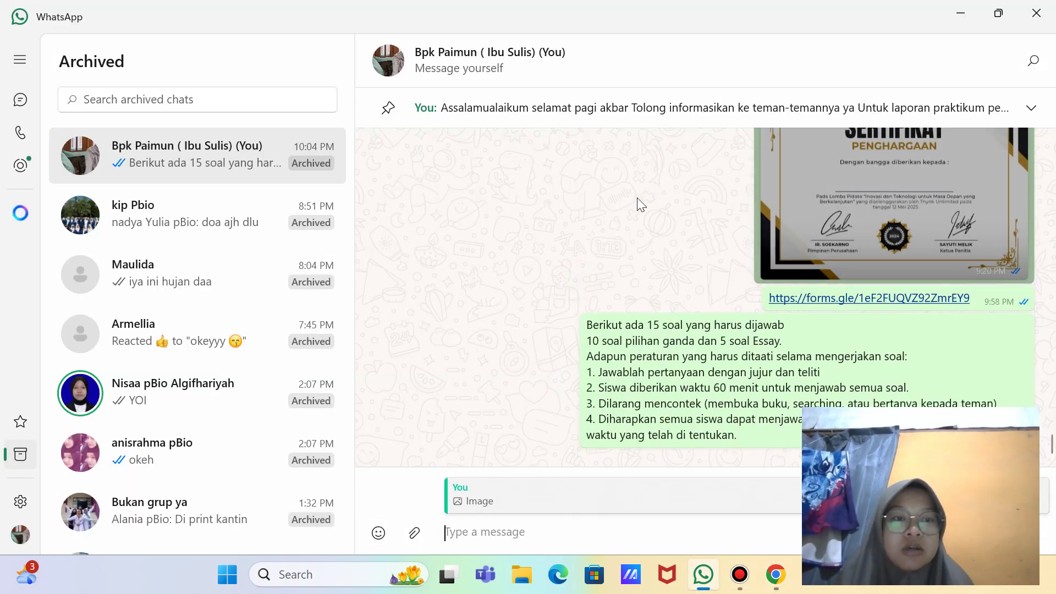
Step: Scroll the WhatsApp self-chat to the 'Berikut ada 15 soal' message with the quiz rules
{"action": "scroll", "coordinate": [637, 199], "scroll_direction": "up", "scroll_amount": 5}
{"action": "scroll", "coordinate": [637, 197], "scroll_direction": "up", "scroll_amount": 1}
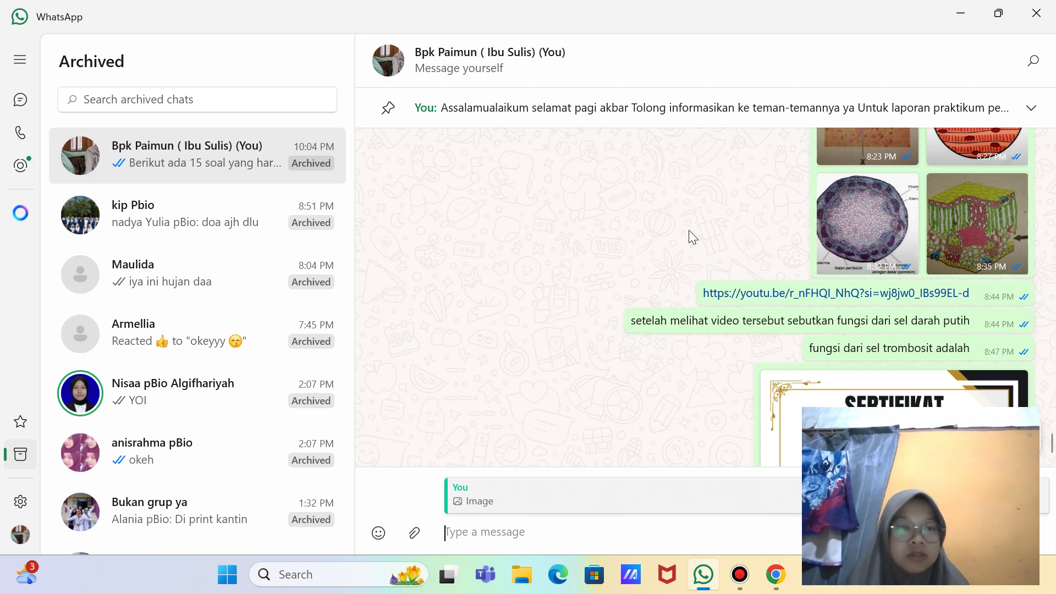
{"action": "scroll", "coordinate": [689, 230], "scroll_direction": "down", "scroll_amount": 5}
{"action": "scroll", "coordinate": [689, 230], "scroll_direction": "up", "scroll_amount": 6}
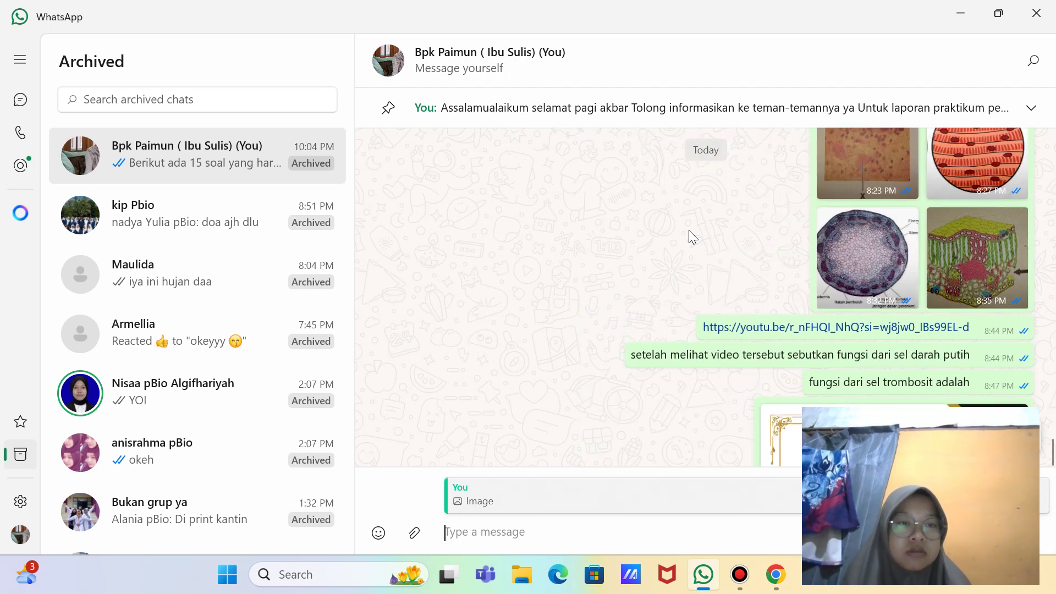
{"action": "scroll", "coordinate": [689, 230], "scroll_direction": "down", "scroll_amount": 4}
{"action": "scroll", "coordinate": [689, 230], "scroll_direction": "up", "scroll_amount": 9}
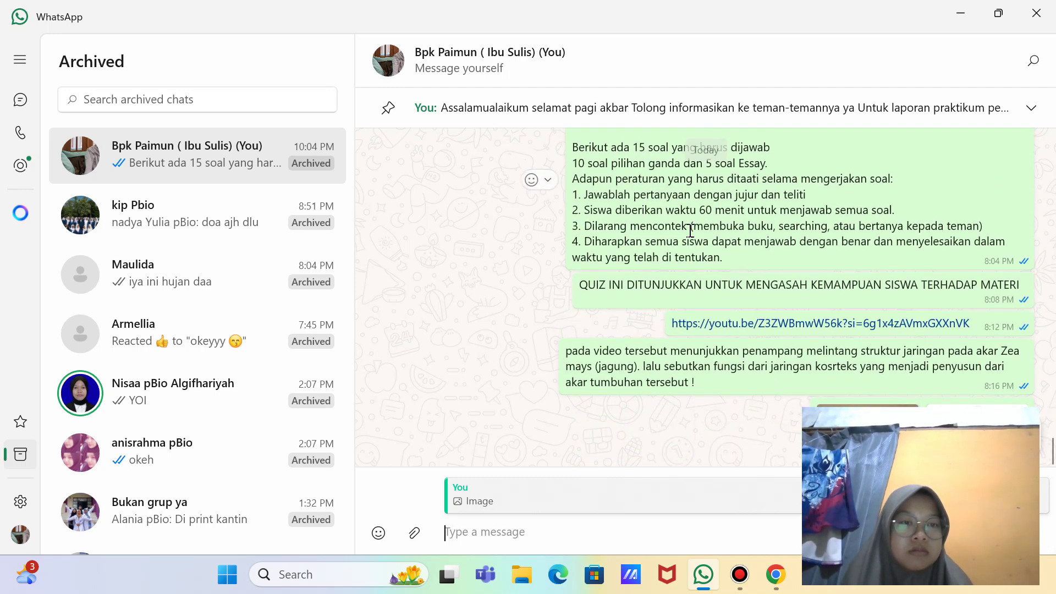
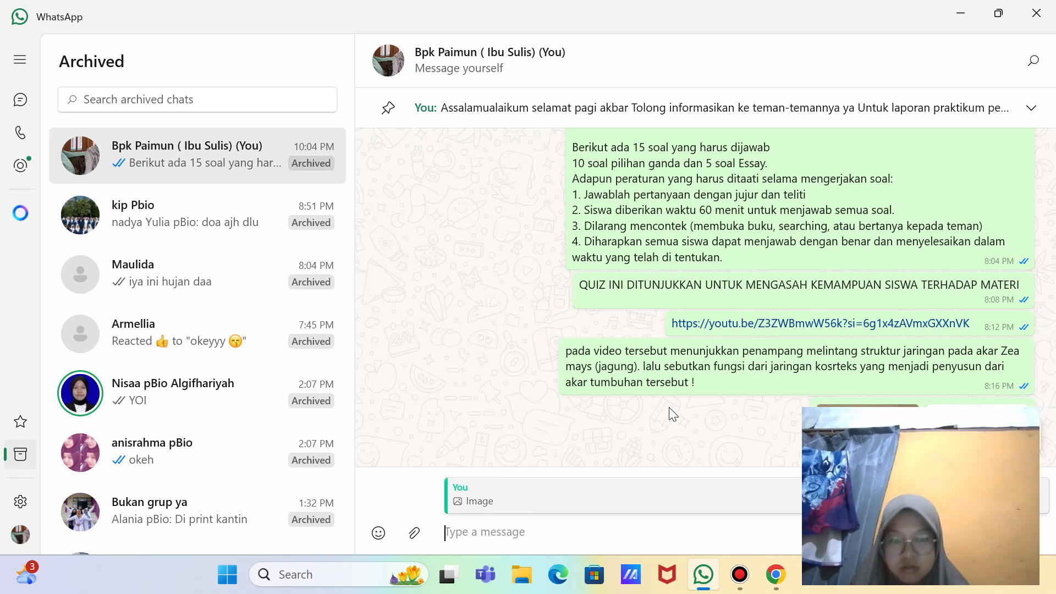
Step: Switch from WhatsApp to the 'QUIZ 1 - Google Formulir' window in Chrome
{"action": "mouse_move", "coordinate": [740, 584]}
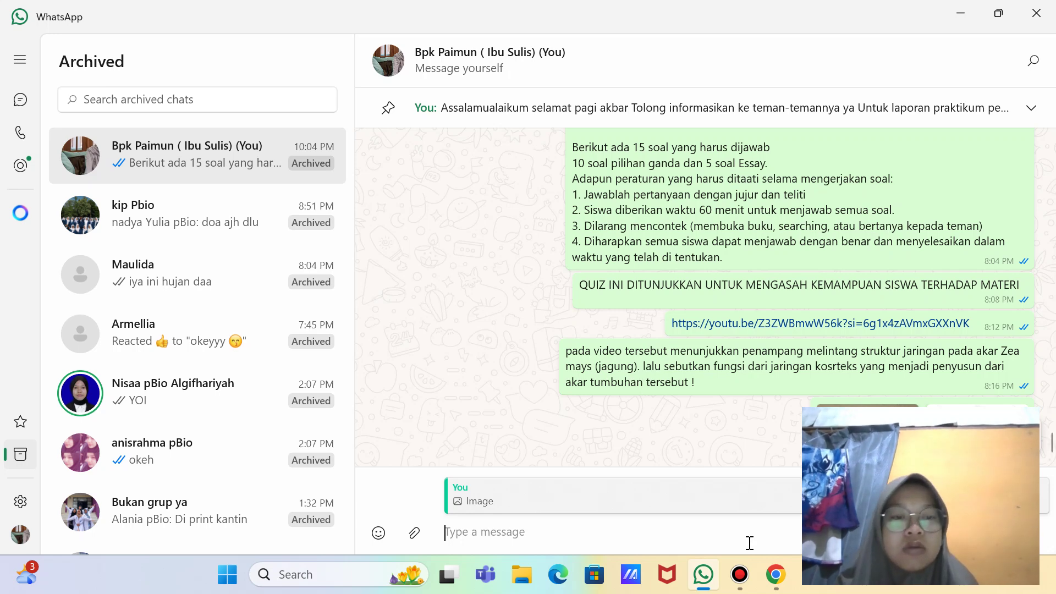
{"action": "left_click", "coordinate": [776, 575]}
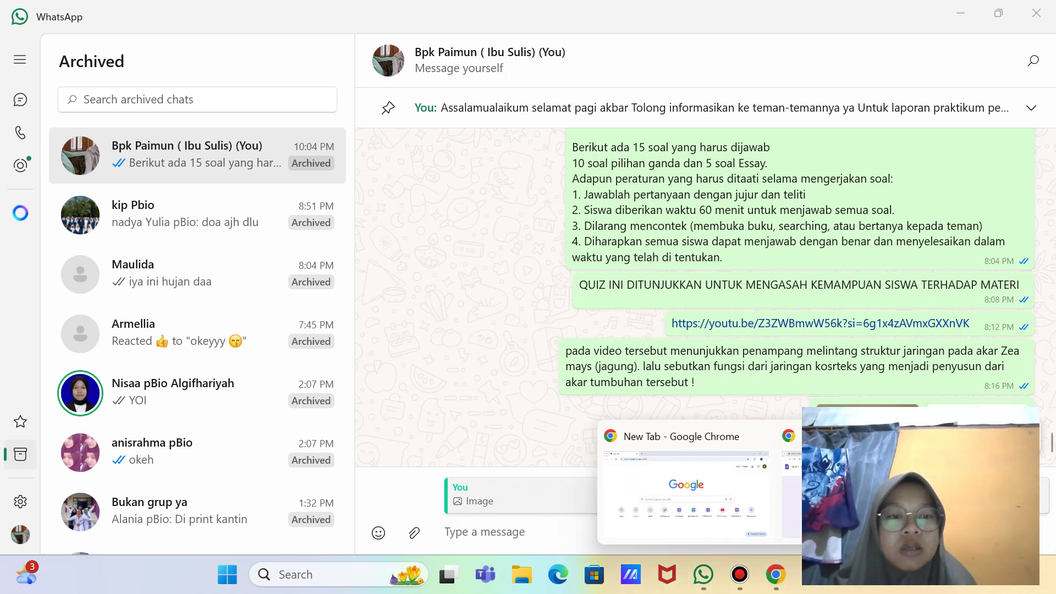
{"action": "left_click", "coordinate": [853, 484]}
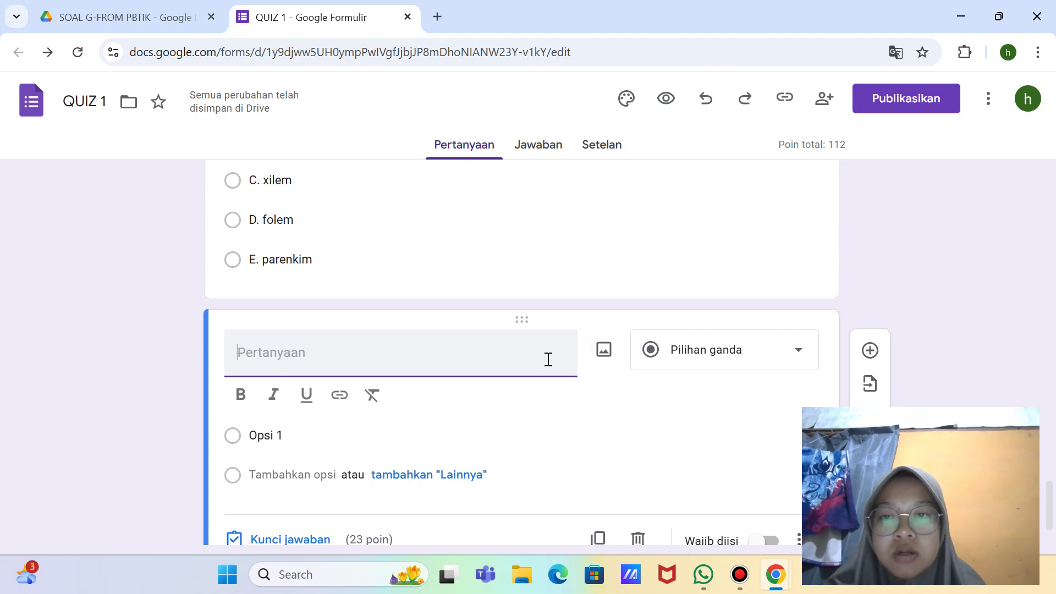
Step: Correct question 4's option D from 'folem' to 'floem'
{"action": "scroll", "coordinate": [370, 307], "scroll_direction": "up", "scroll_amount": 1}
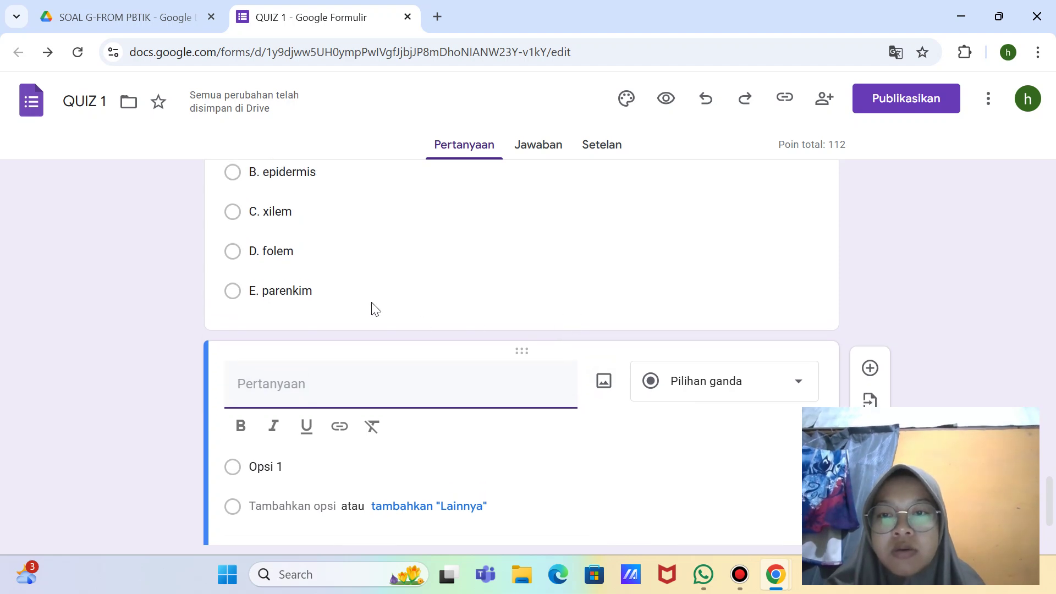
{"action": "left_click", "coordinate": [325, 250]}
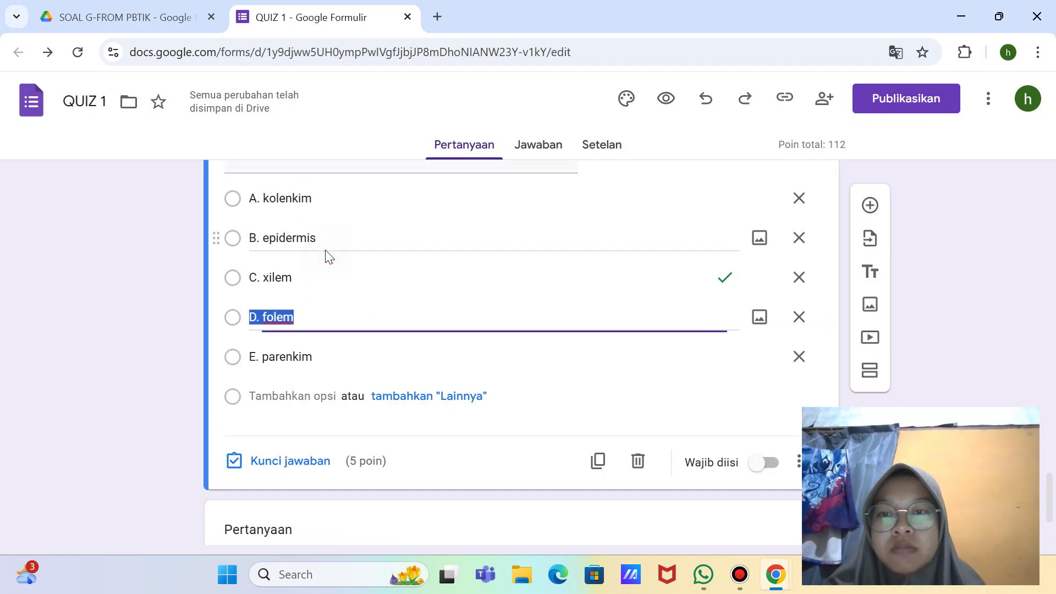
{"action": "left_click", "coordinate": [293, 318]}
{"action": "key", "text": "BackSpace"}
{"action": "key", "text": "BackSpace"}
{"action": "key", "text": "BackSpace"}
{"action": "key", "text": "BackSpace"}
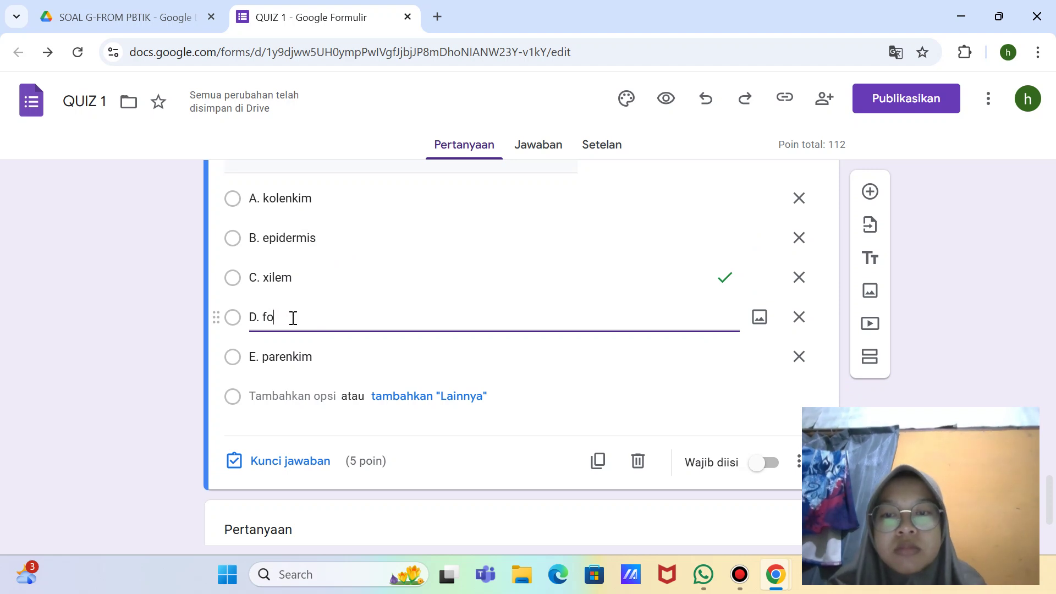
{"action": "type", "text": "loem"}
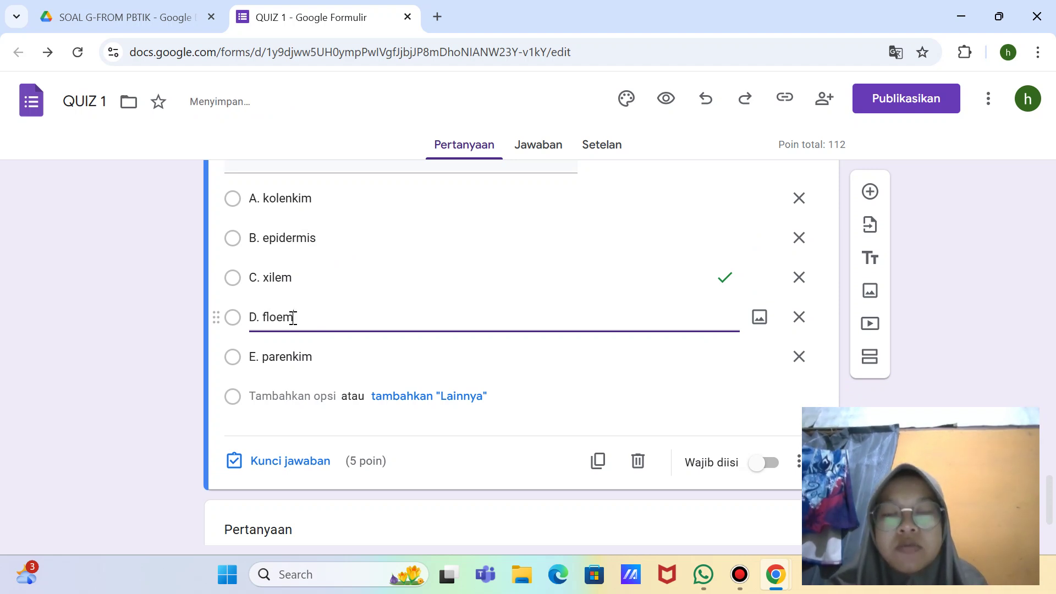
Step: Open the blank question below question 4 for editing
{"action": "scroll", "coordinate": [292, 315], "scroll_direction": "up", "scroll_amount": 2}
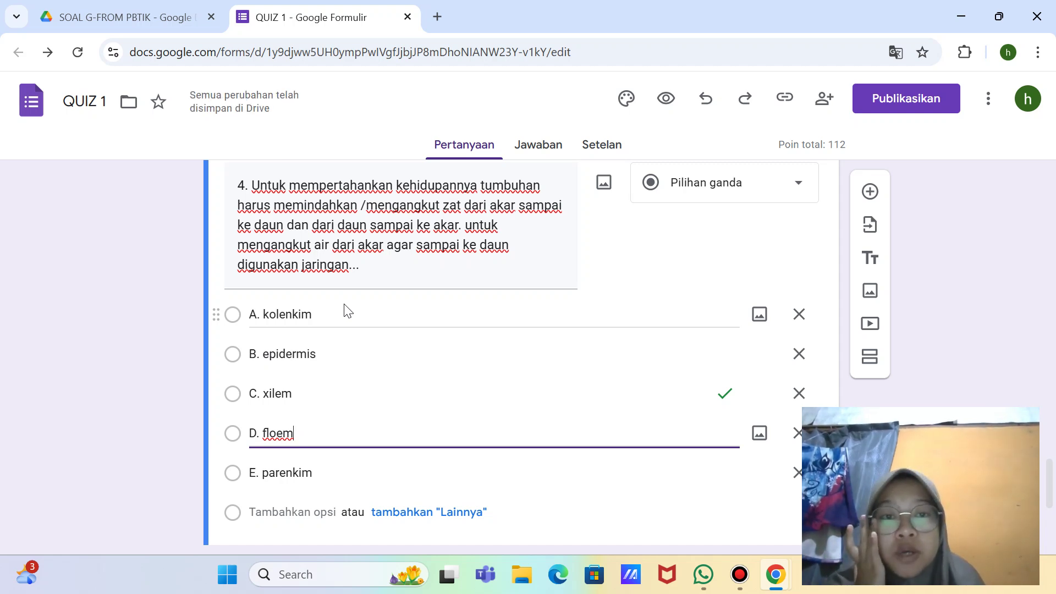
{"action": "scroll", "coordinate": [377, 281], "scroll_direction": "up", "scroll_amount": 1}
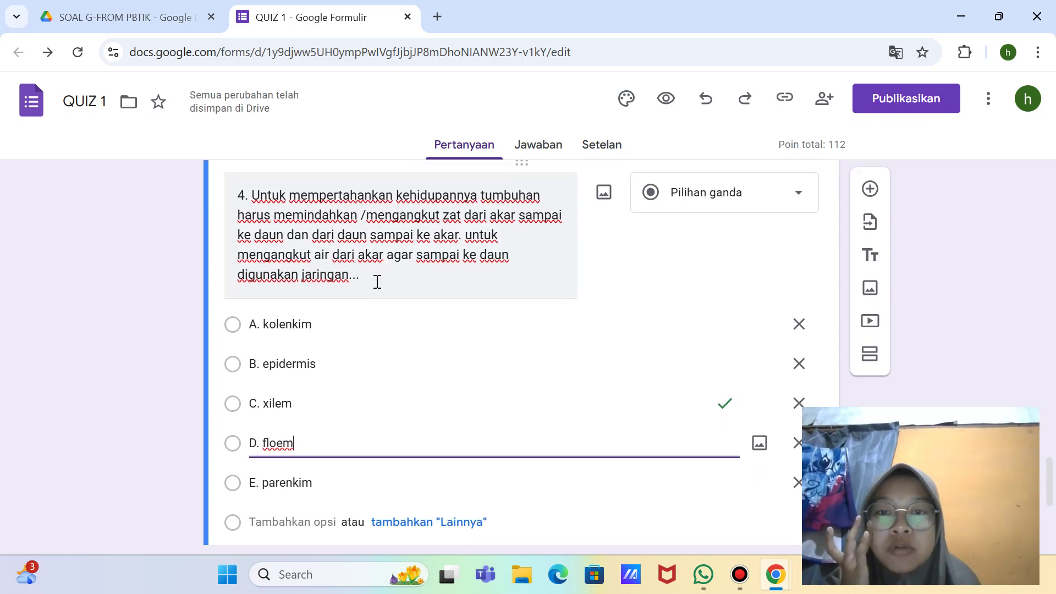
{"action": "scroll", "coordinate": [376, 281], "scroll_direction": "up", "scroll_amount": 3}
{"action": "scroll", "coordinate": [374, 284], "scroll_direction": "down", "scroll_amount": 7}
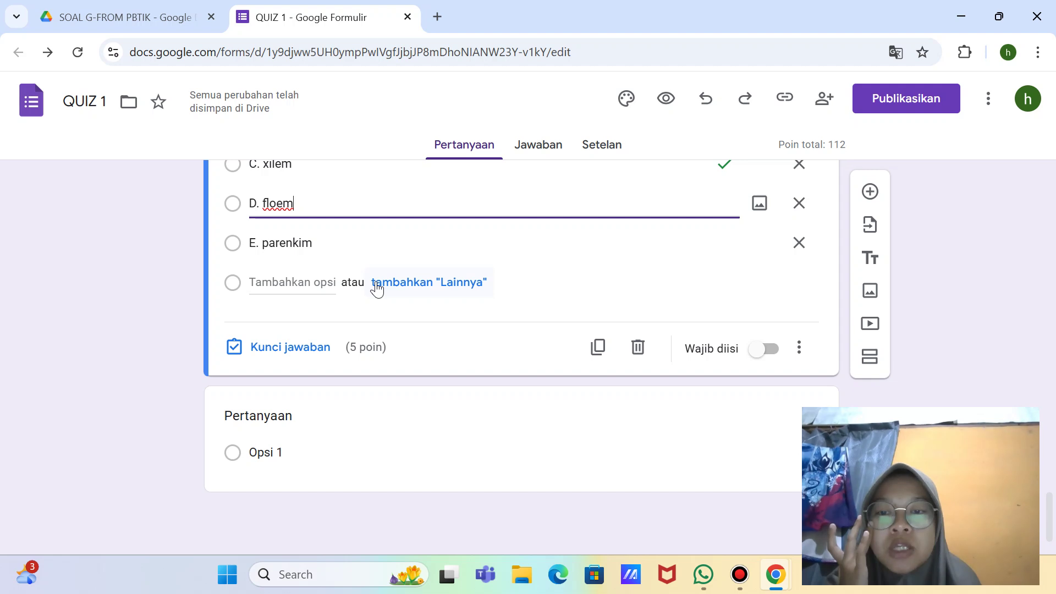
{"action": "left_click", "coordinate": [313, 416]}
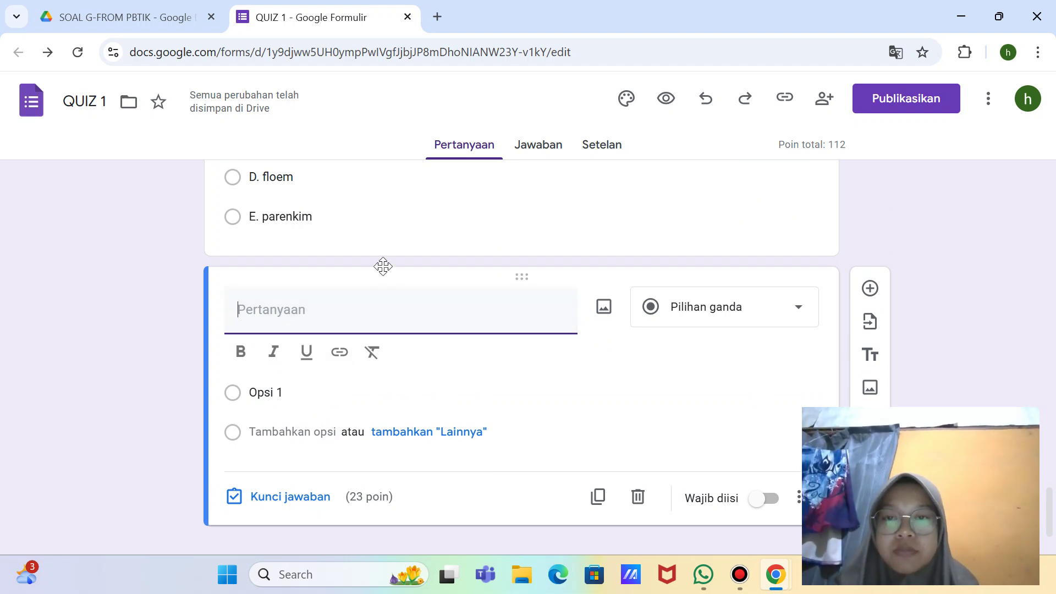
Step: Type question 5: 'Perhatikan gambar potongan membujur daun berikut...' asking which tissue the arrow marks
{"action": "scroll", "coordinate": [381, 264], "scroll_direction": "up", "scroll_amount": 5}
{"action": "scroll", "coordinate": [382, 271], "scroll_direction": "down", "scroll_amount": 4}
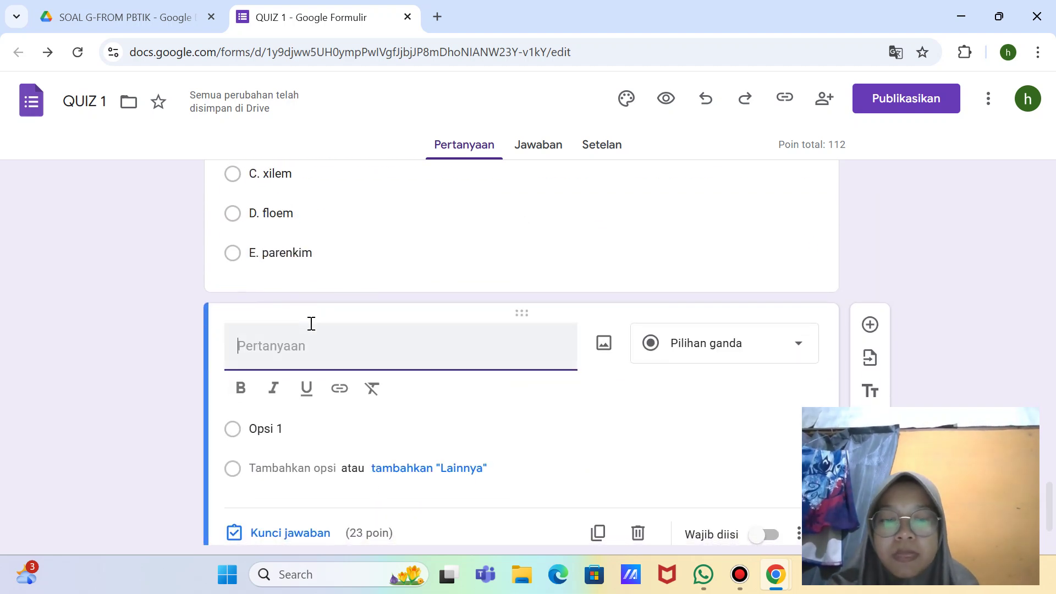
{"action": "type", "text": "5. "}
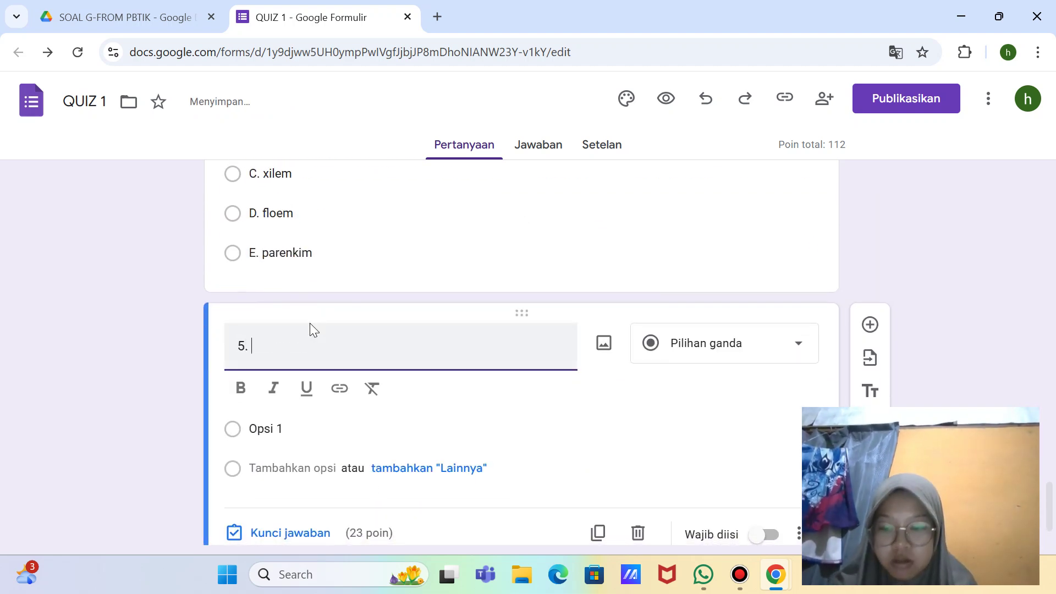
{"action": "type", "text": "Perhatikan"}
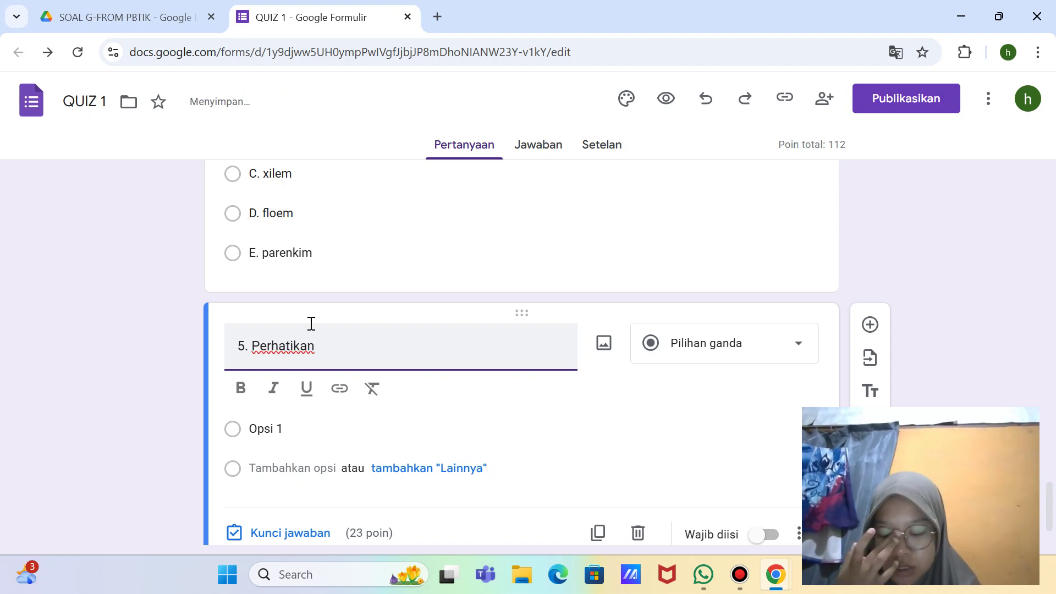
{"action": "type", "text": " gambar "}
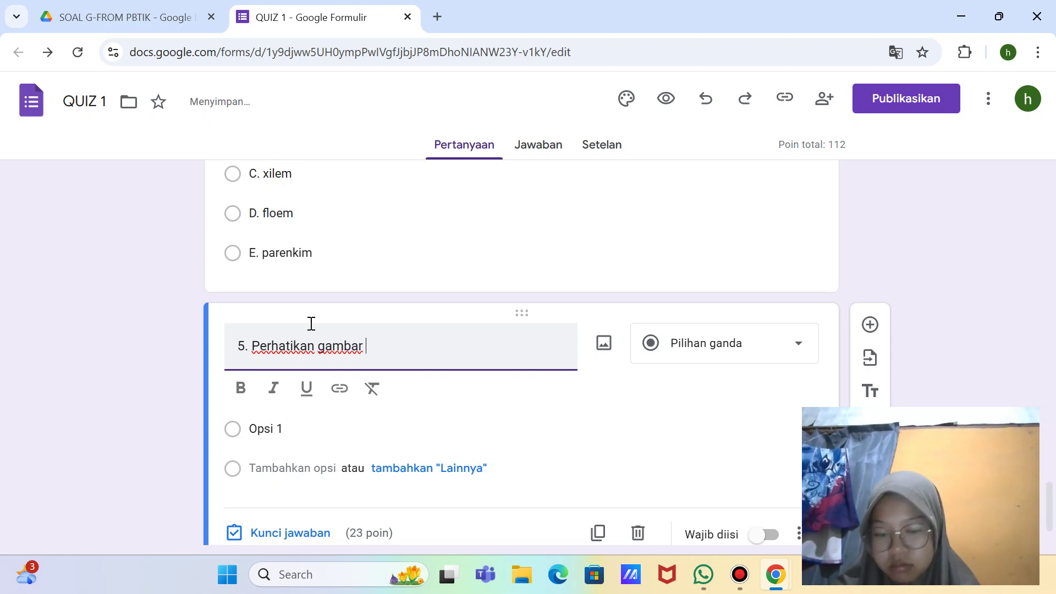
{"action": "type", "text": "potongan "}
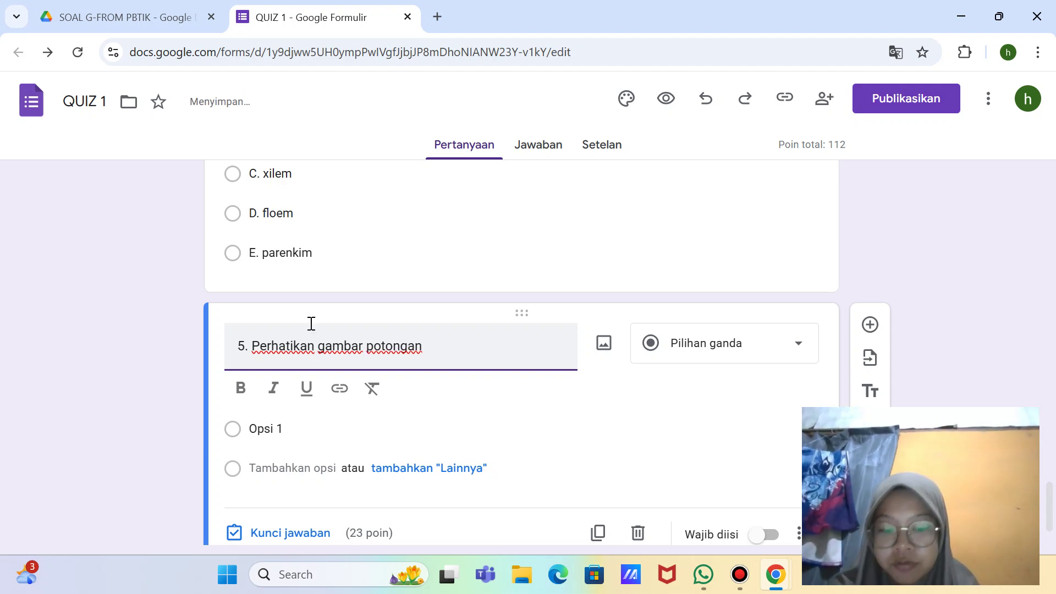
{"action": "type", "text": "membujur "}
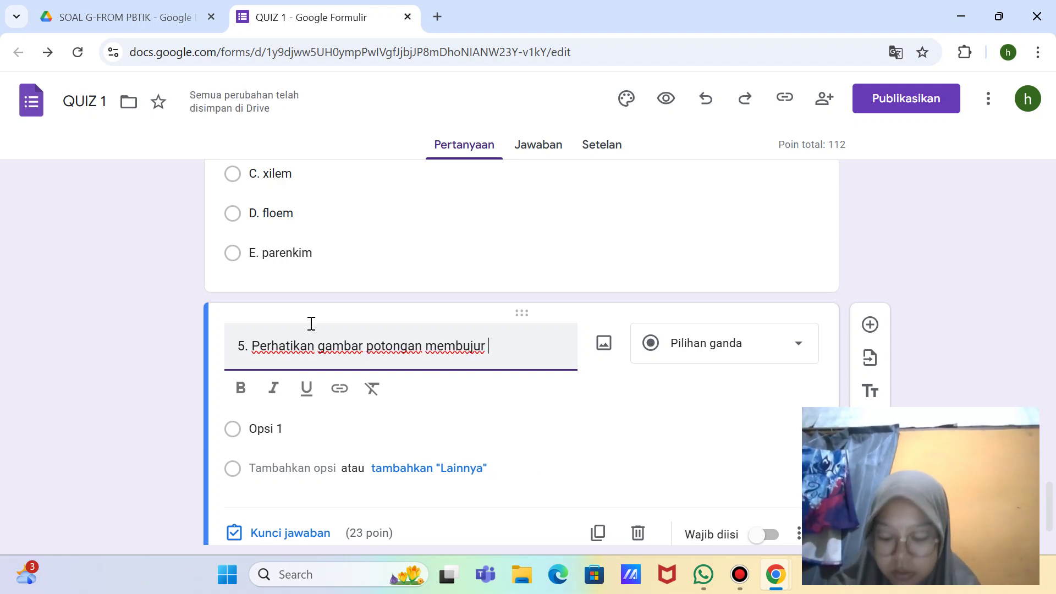
{"action": "type", "text": "da"}
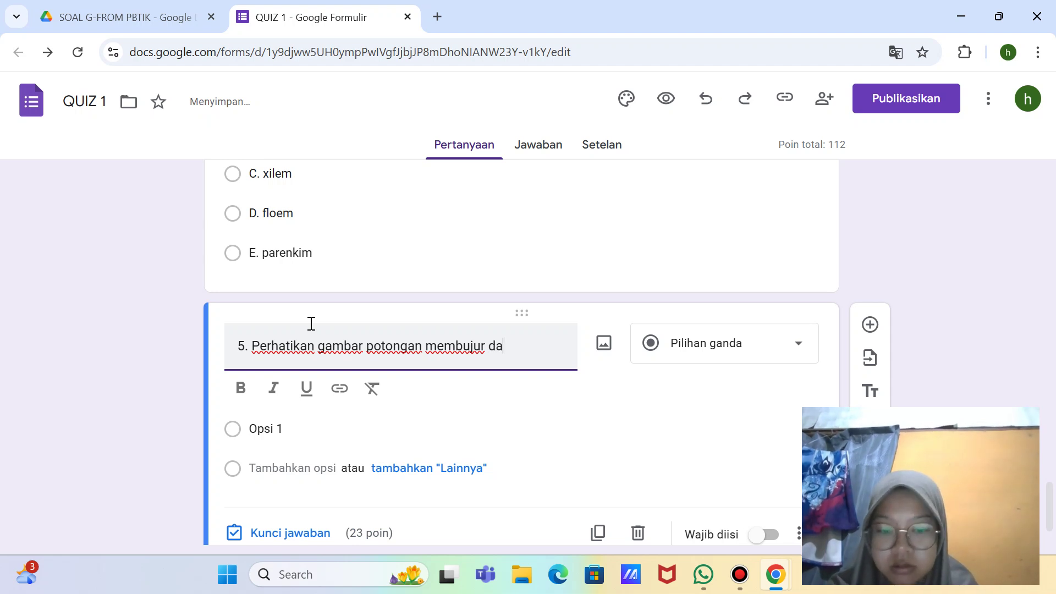
{"action": "type", "text": "un berikut."}
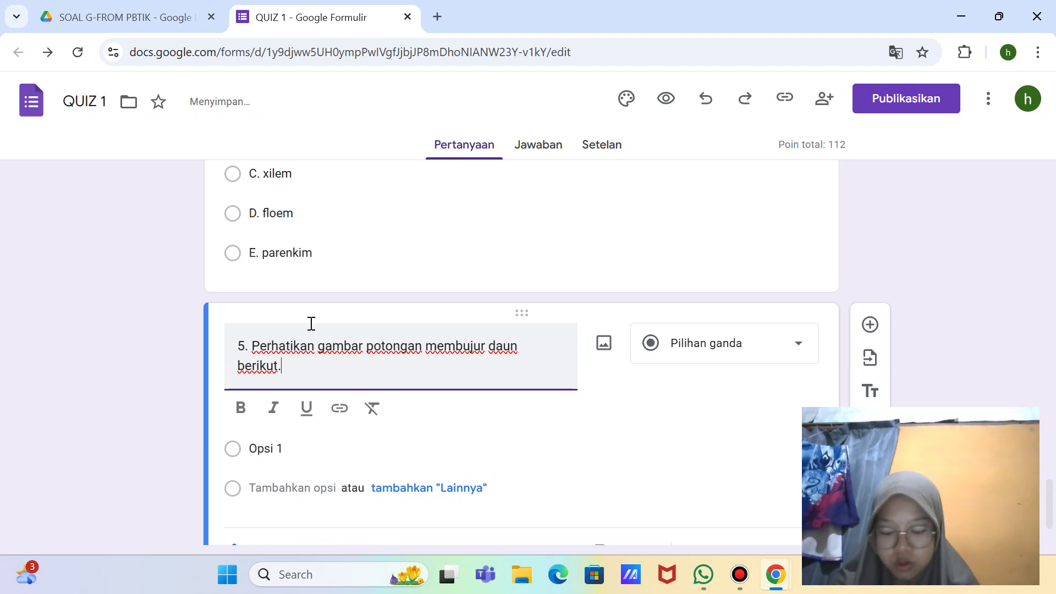
{"action": "type", "text": " Jarin"}
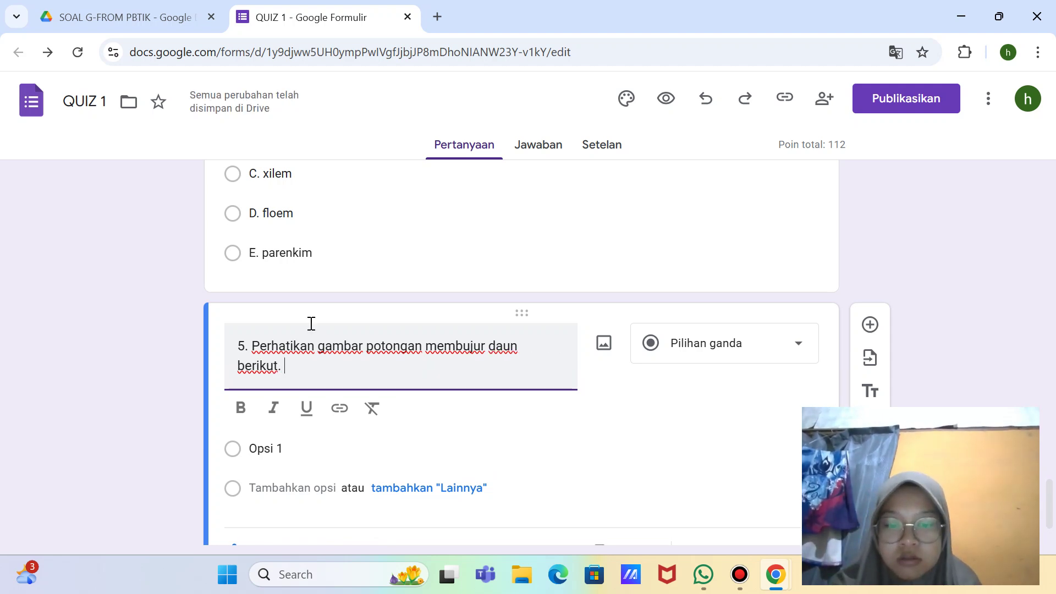
{"action": "type", "text": "gan"}
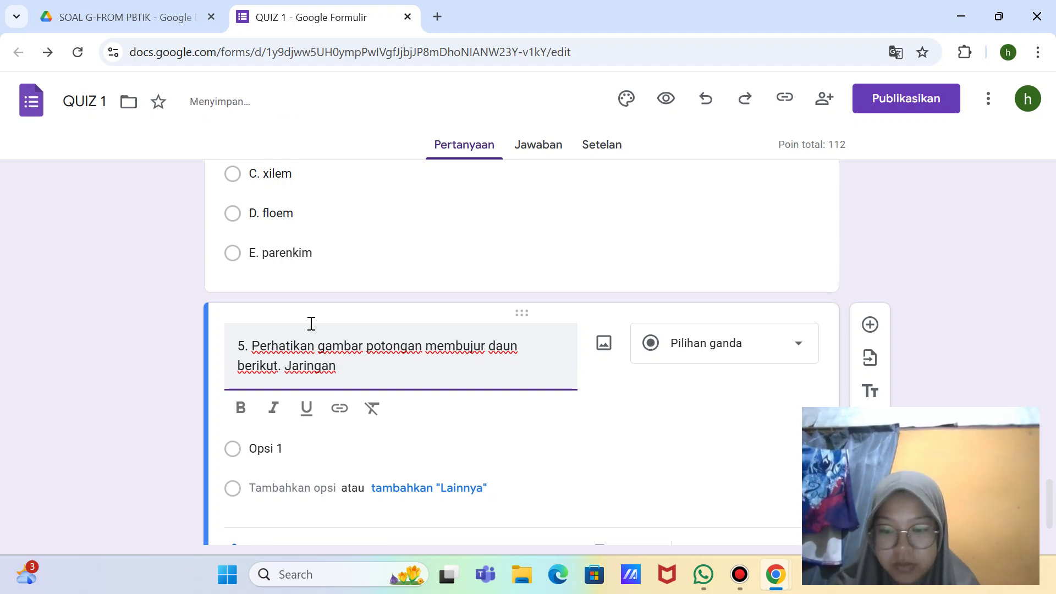
{"action": "type", "text": " yang"}
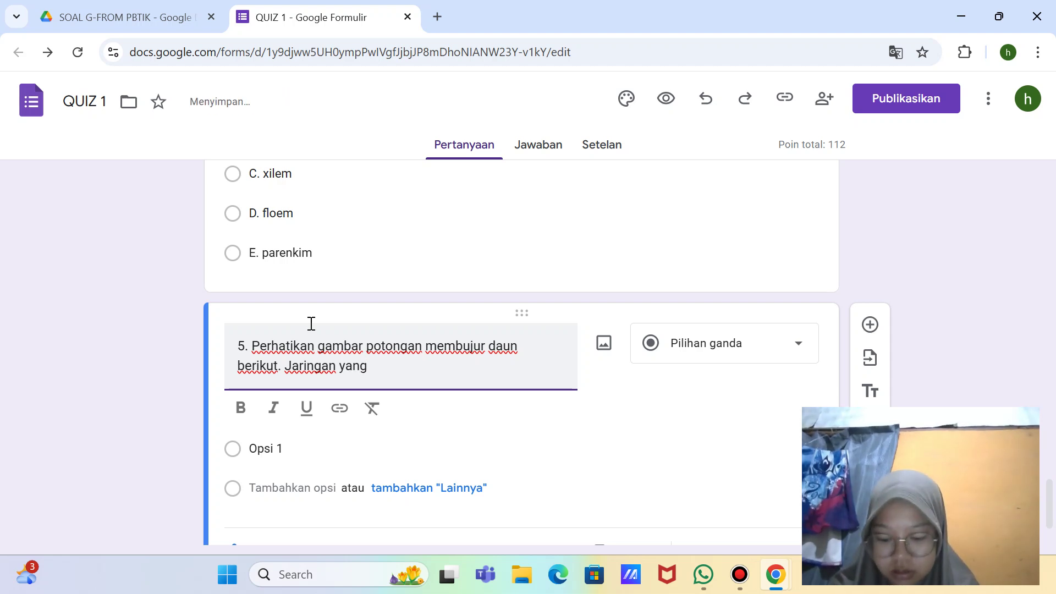
{"action": "type", "text": " dit"}
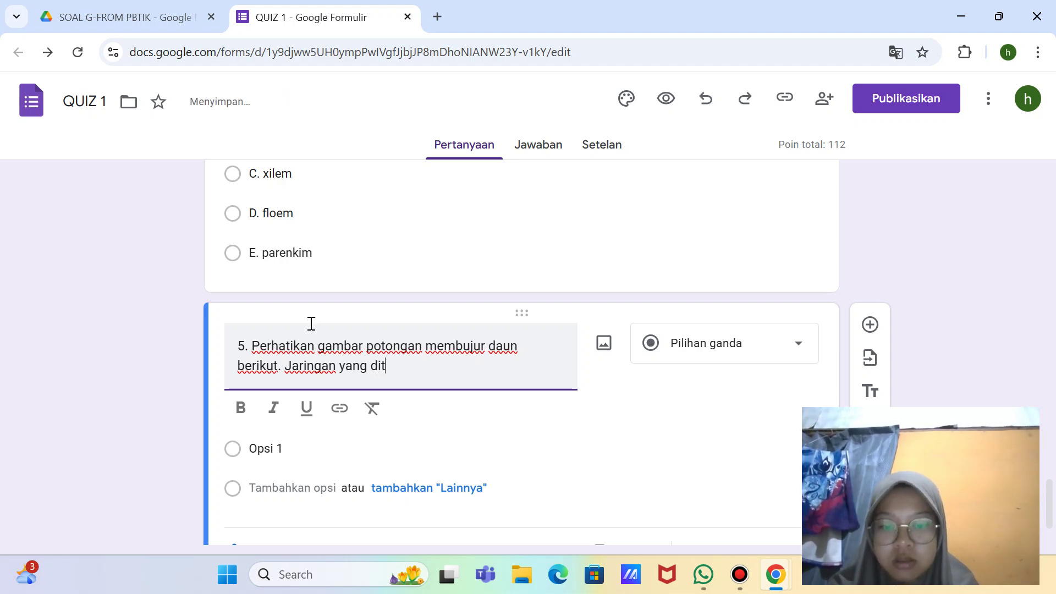
{"action": "type", "text": "unjukkan"}
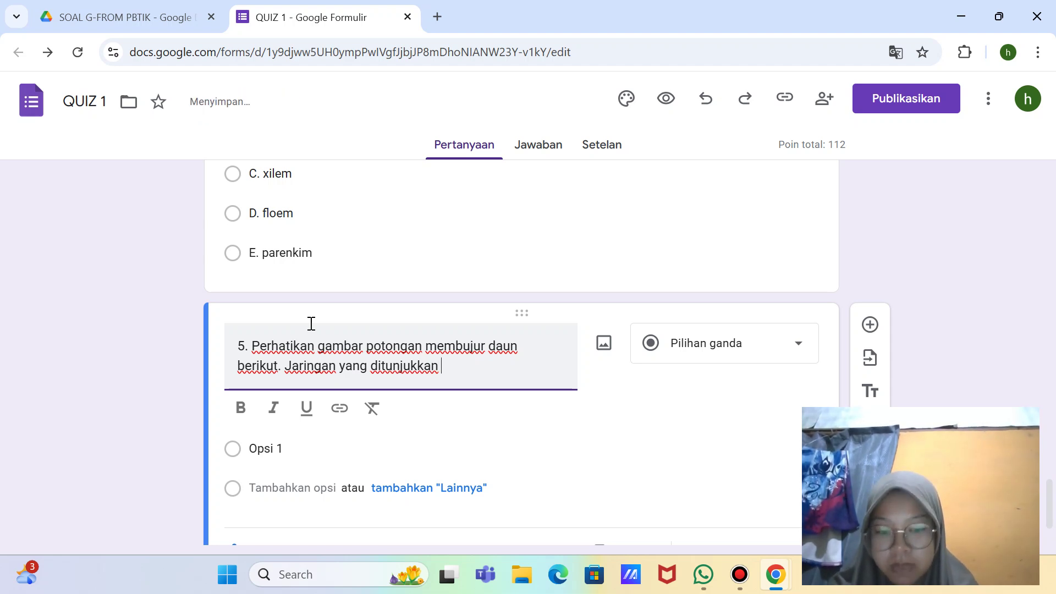
{"action": "type", "text": " oleh tan"}
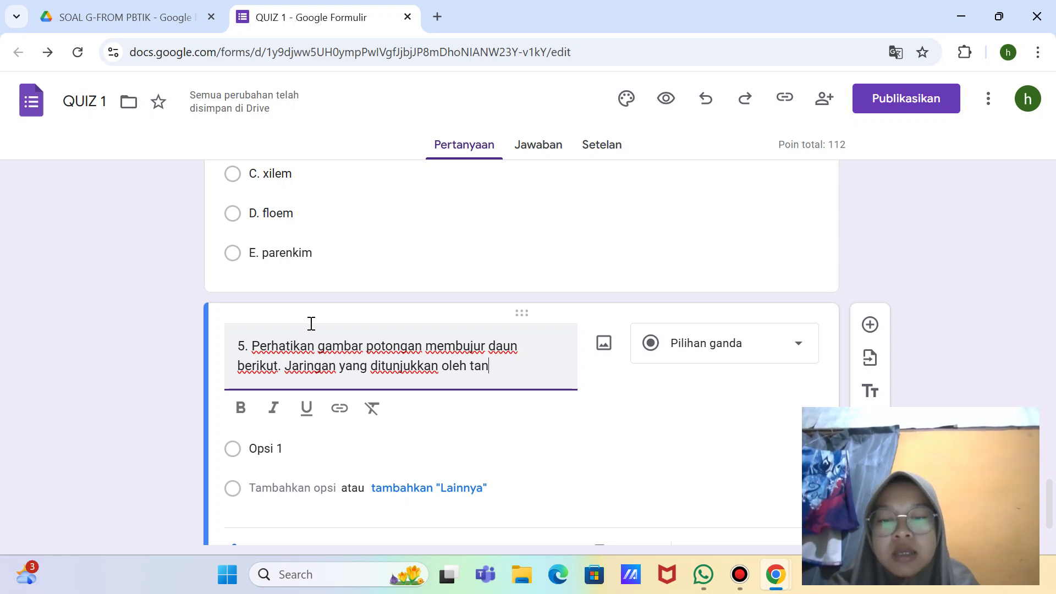
{"action": "type", "text": "da panah"}
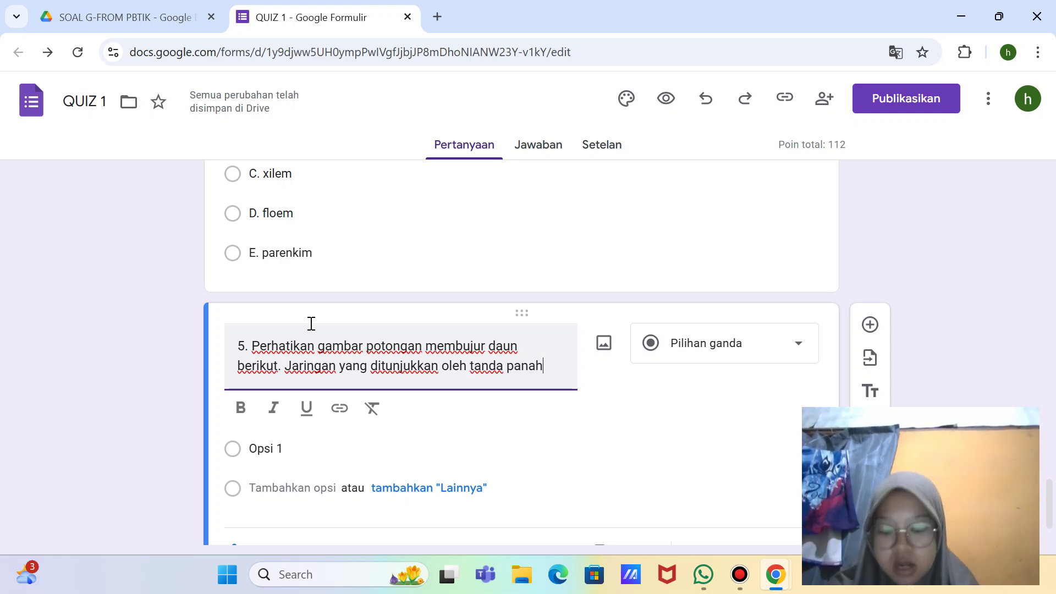
{"action": "type", "text": " ad"}
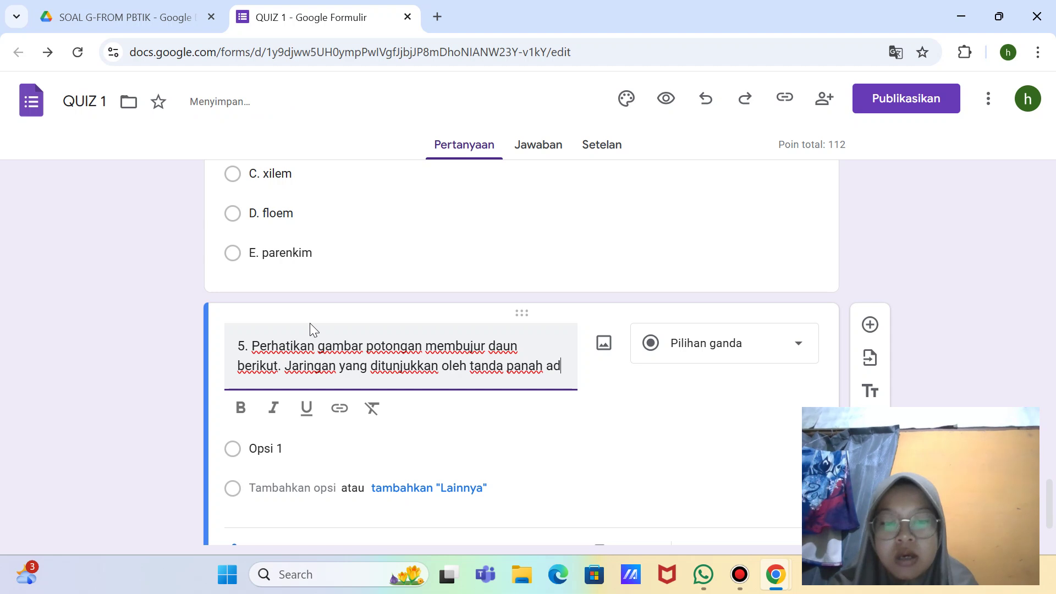
{"action": "type", "text": "alah jarin"}
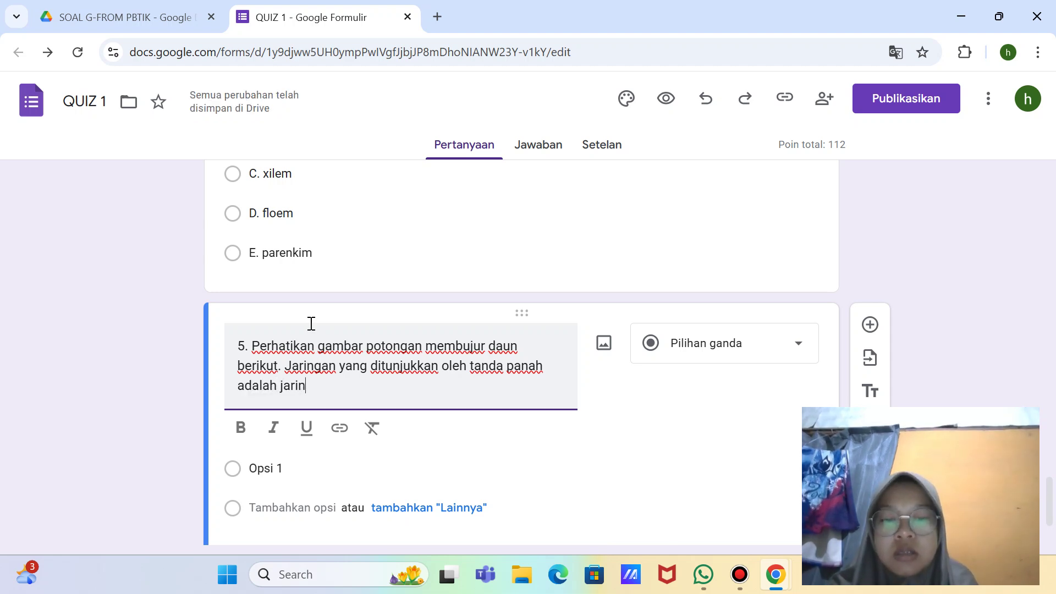
{"action": "type", "text": "gan..."}
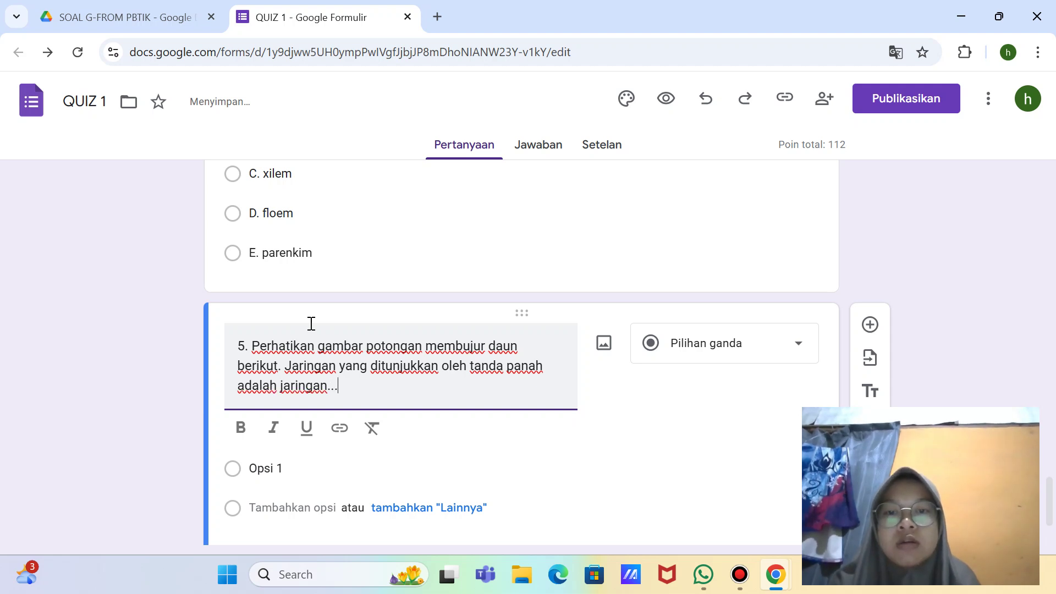
Step: Upload the 'jaringan daun' picture from the computer as question 5's image
{"action": "left_click", "coordinate": [603, 343]}
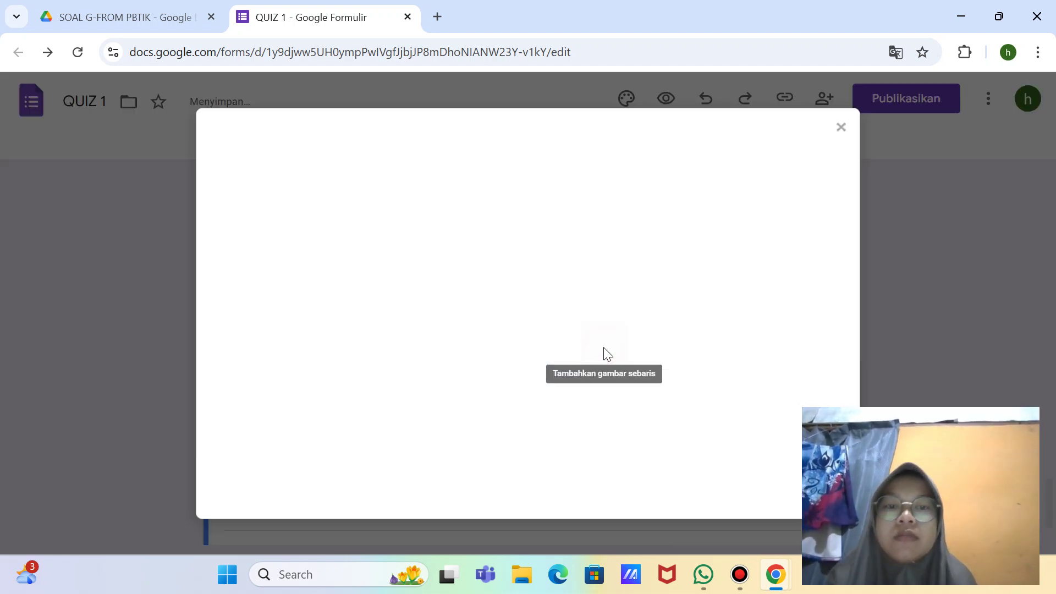
{"action": "left_click", "coordinate": [540, 421]}
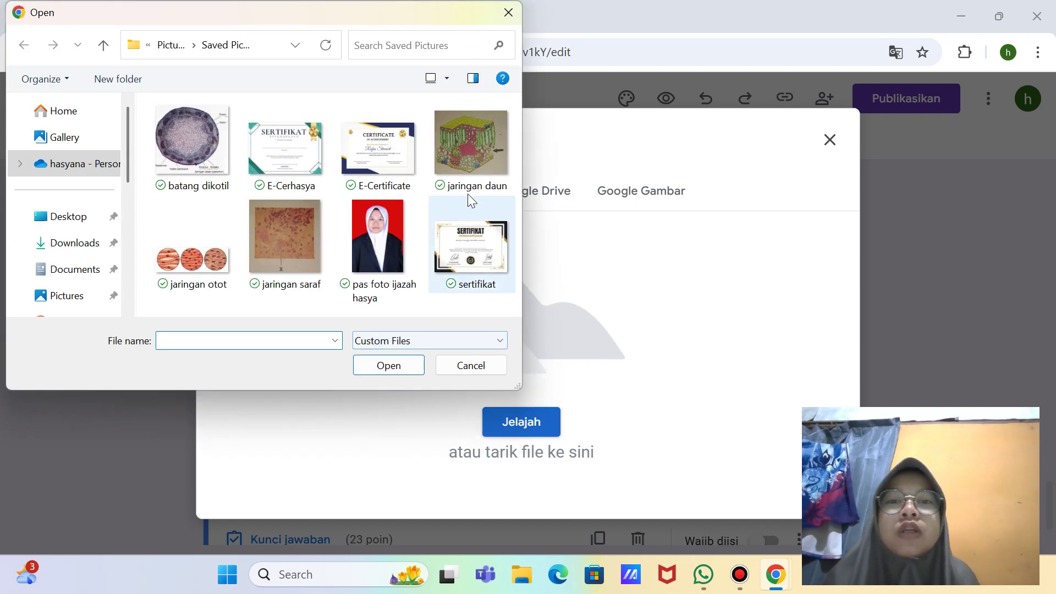
{"action": "left_click", "coordinate": [470, 163]}
{"action": "double_click", "coordinate": [471, 163]}
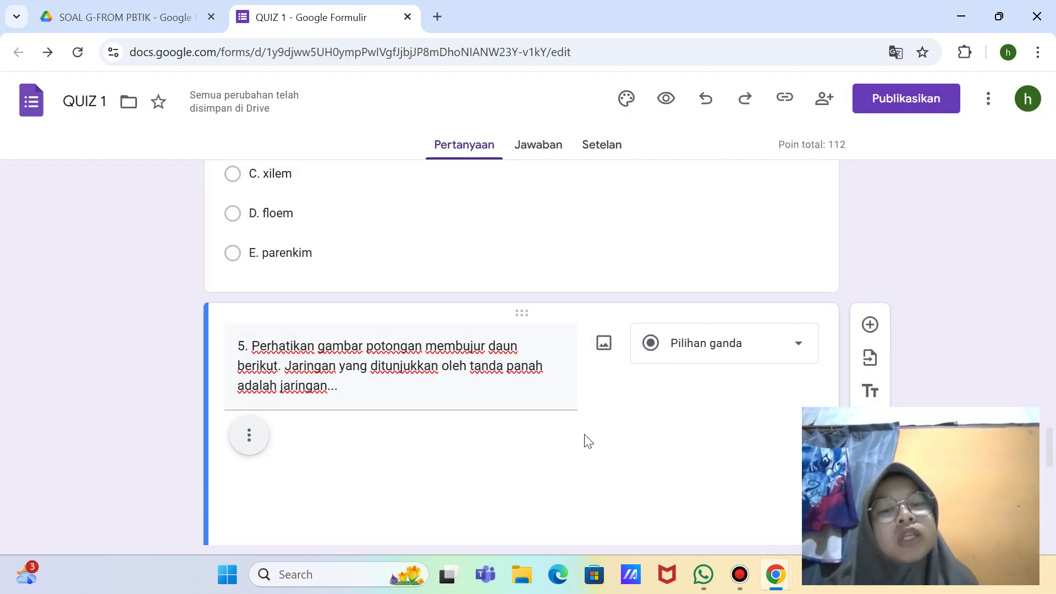
{"action": "scroll", "coordinate": [584, 434], "scroll_direction": "down", "scroll_amount": 3}
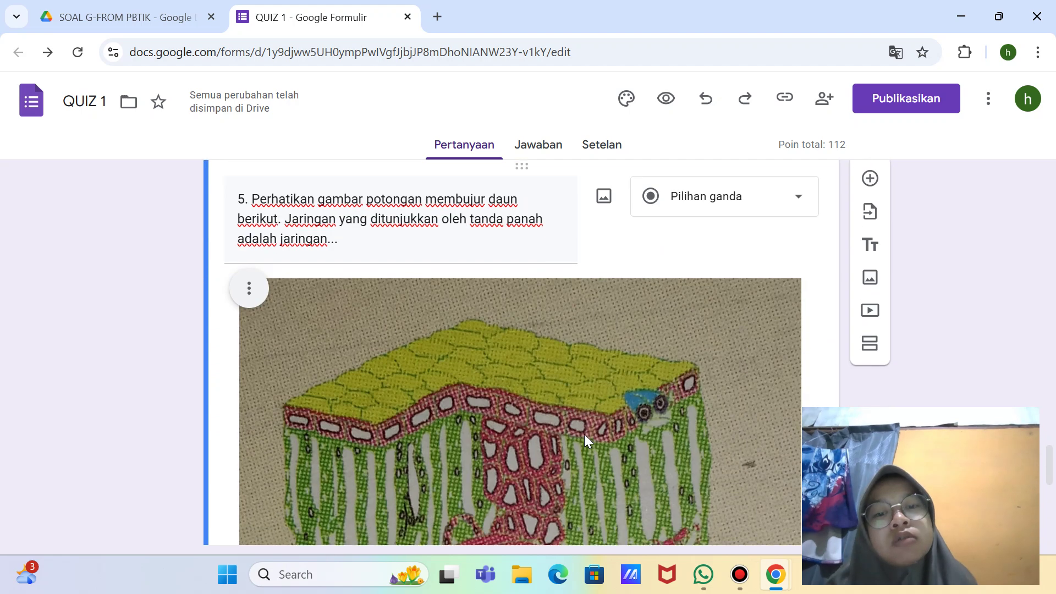
Step: Shrink question 5's leaf image to roughly half its original width
{"action": "left_click", "coordinate": [451, 371]}
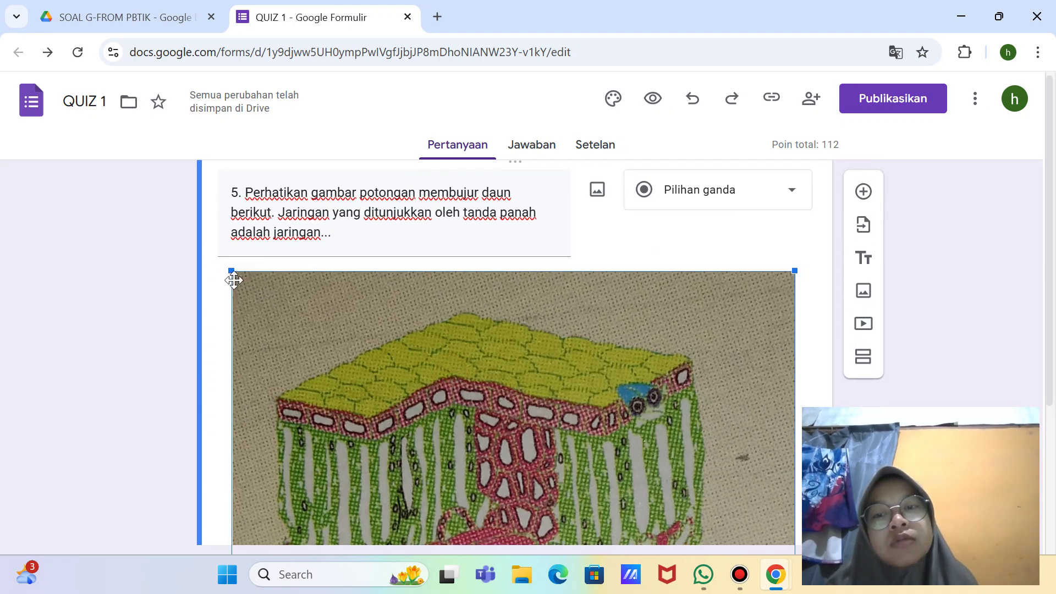
{"action": "left_click_drag", "start_coordinate": [231, 271], "coordinate": [385, 409]}
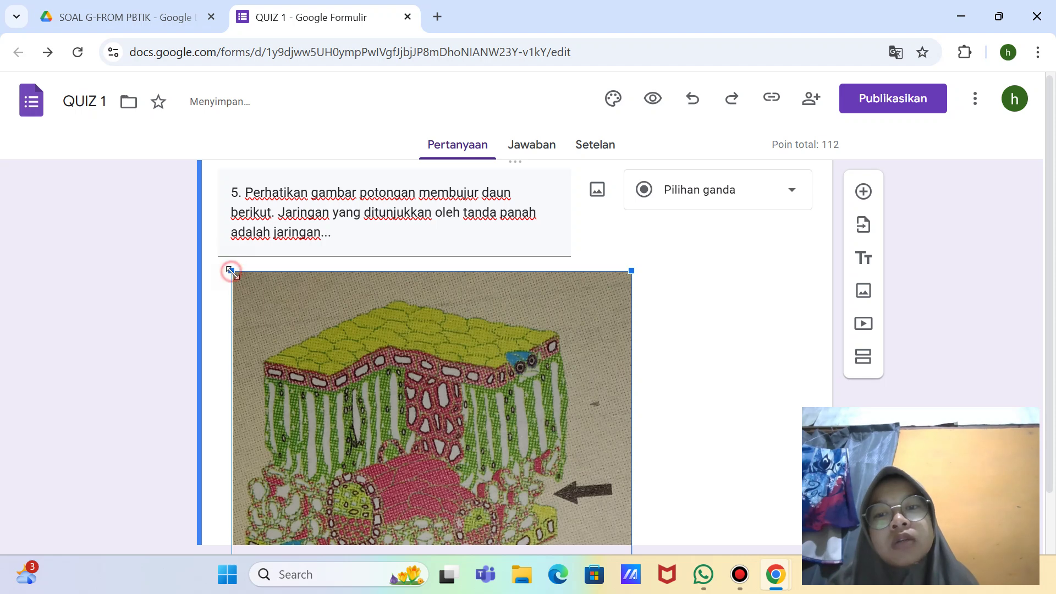
{"action": "left_click_drag", "start_coordinate": [231, 271], "coordinate": [324, 337]}
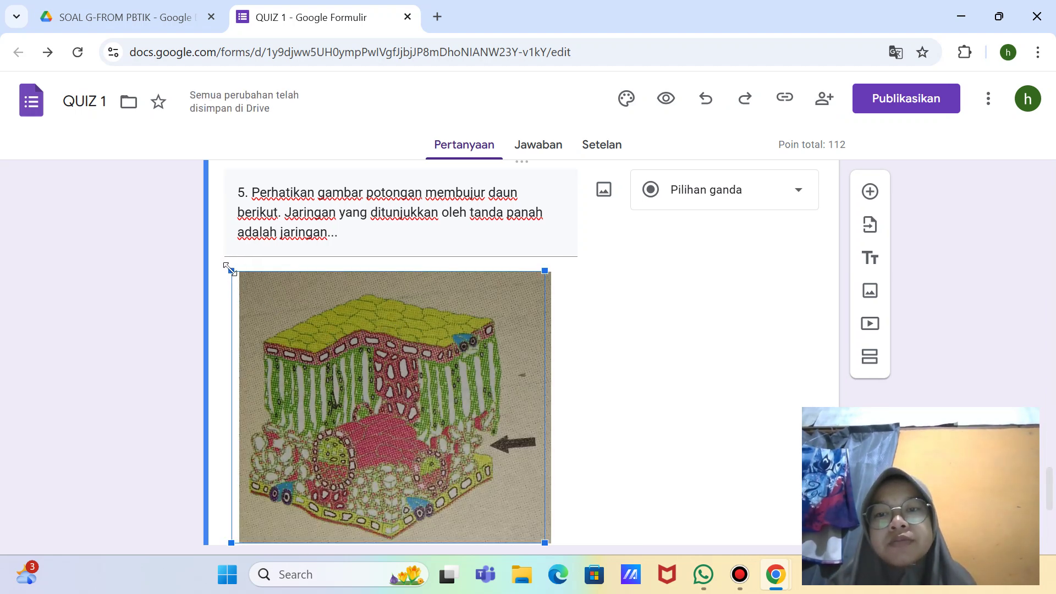
{"action": "left_click_drag", "start_coordinate": [231, 271], "coordinate": [279, 294]}
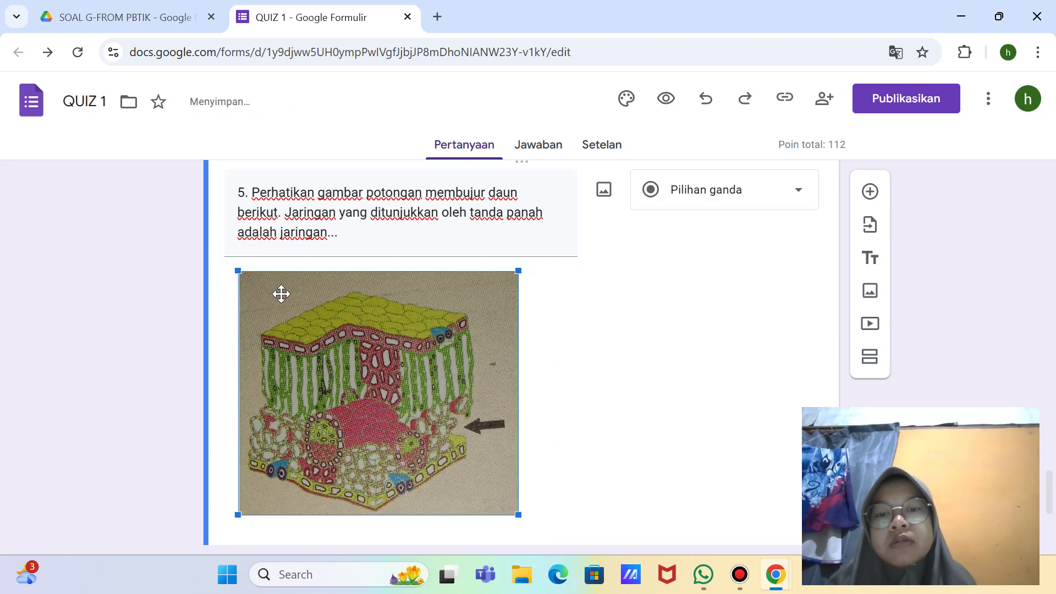
{"action": "scroll", "coordinate": [581, 390], "scroll_direction": "down", "scroll_amount": 3}
Step: Enter question 5's first options: 'A. epidermis' and 'B. endodermis'
{"action": "left_click", "coordinate": [392, 398]}
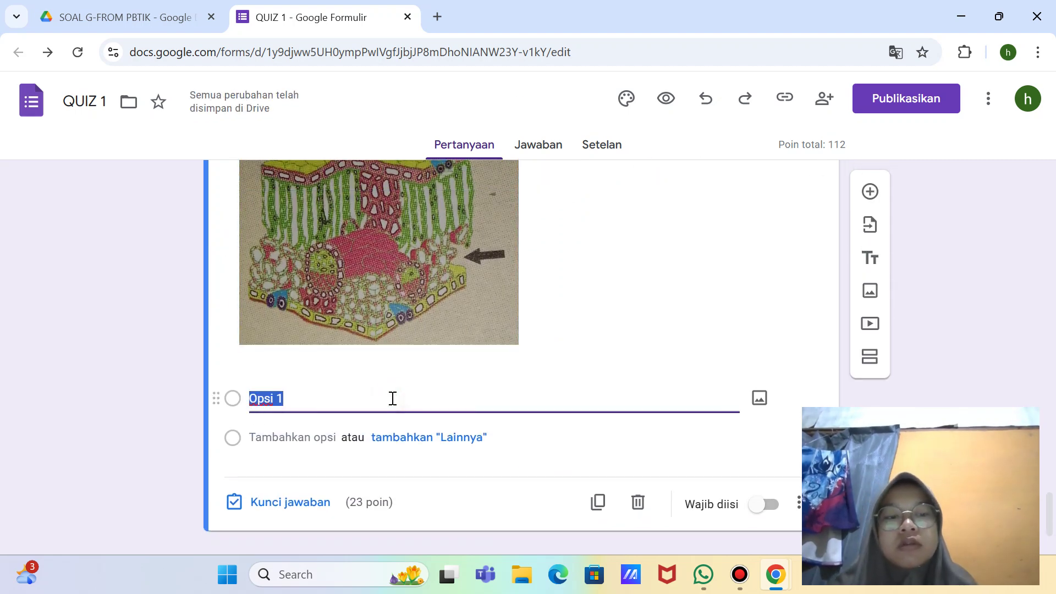
{"action": "key", "text": "BackSpace"}
{"action": "type", "text": "A"}
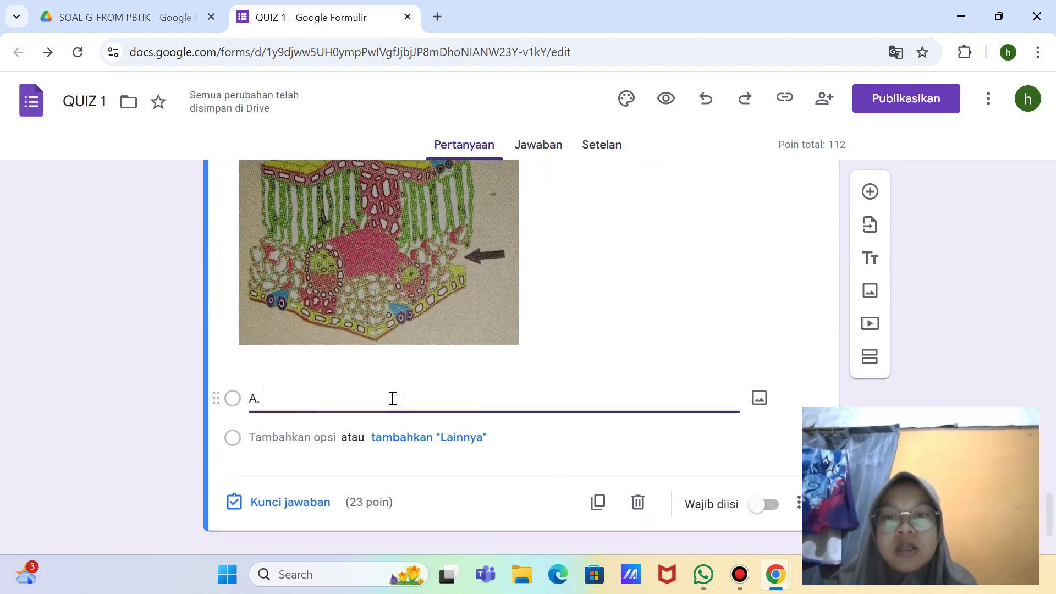
{"action": "type", "text": ". "}
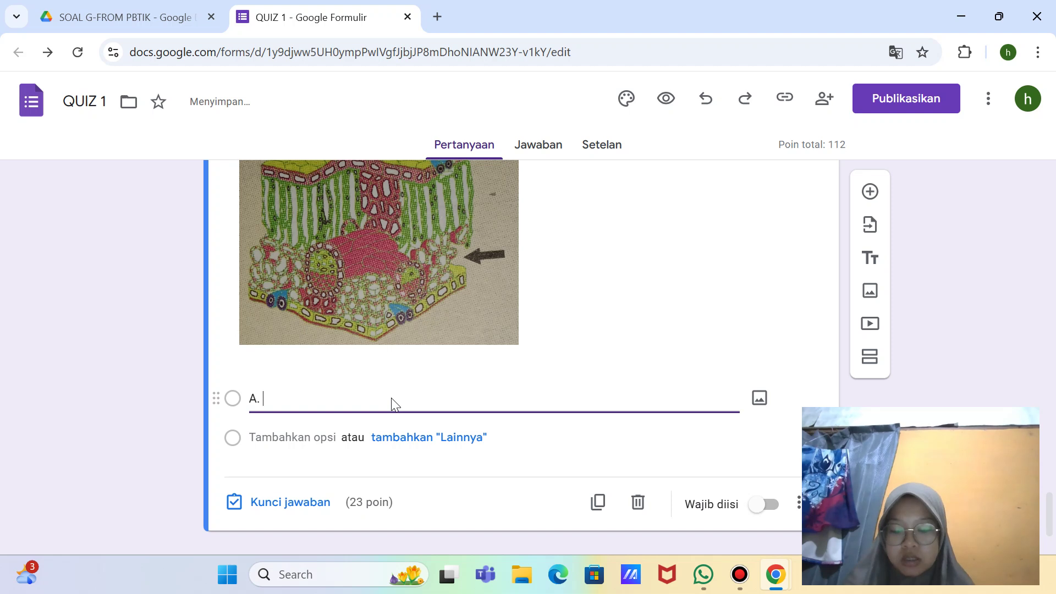
{"action": "type", "text": "epide"}
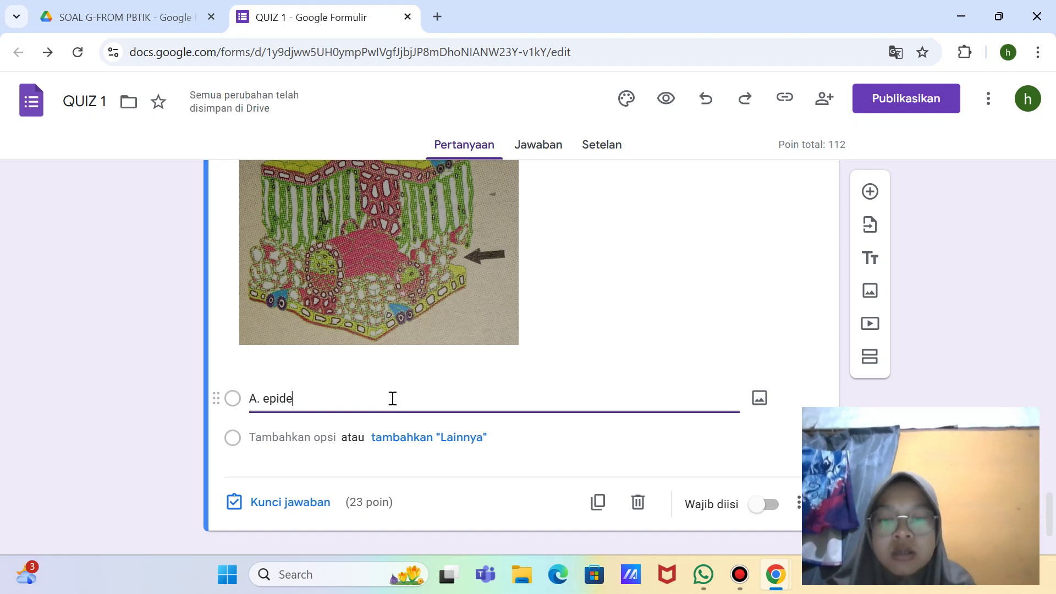
{"action": "type", "text": "rmis"}
{"action": "key", "text": "Return"}
{"action": "key", "text": "BackSpace"}
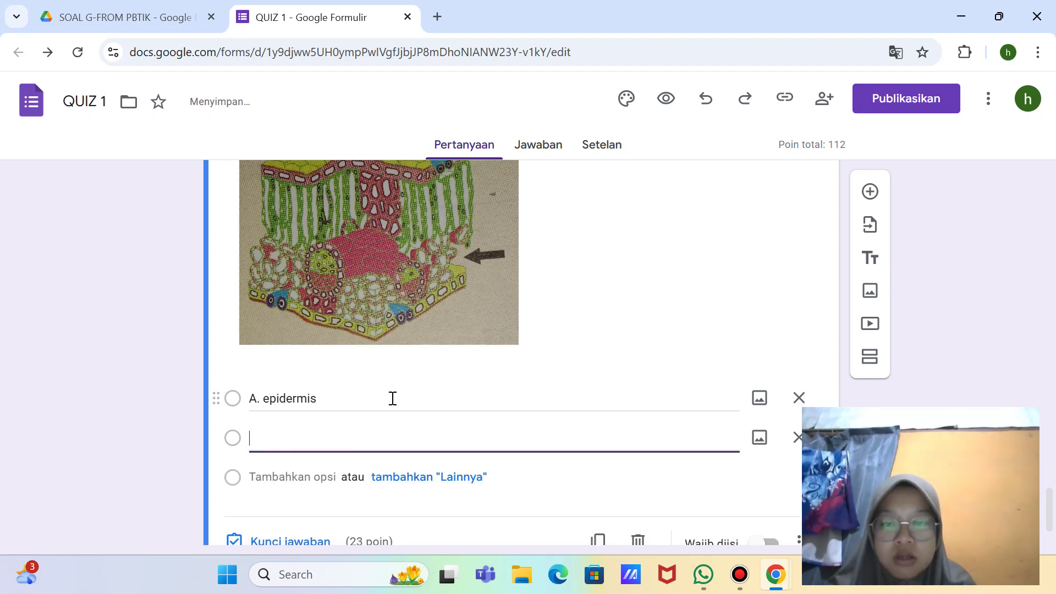
{"action": "type", "text": "B."}
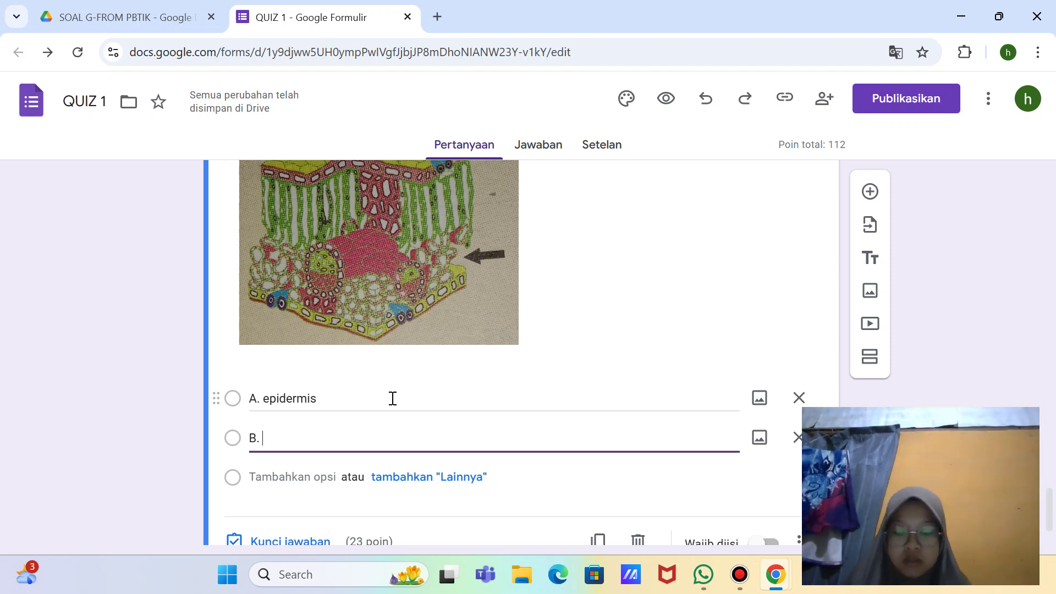
{"action": "type", "text": "endo"}
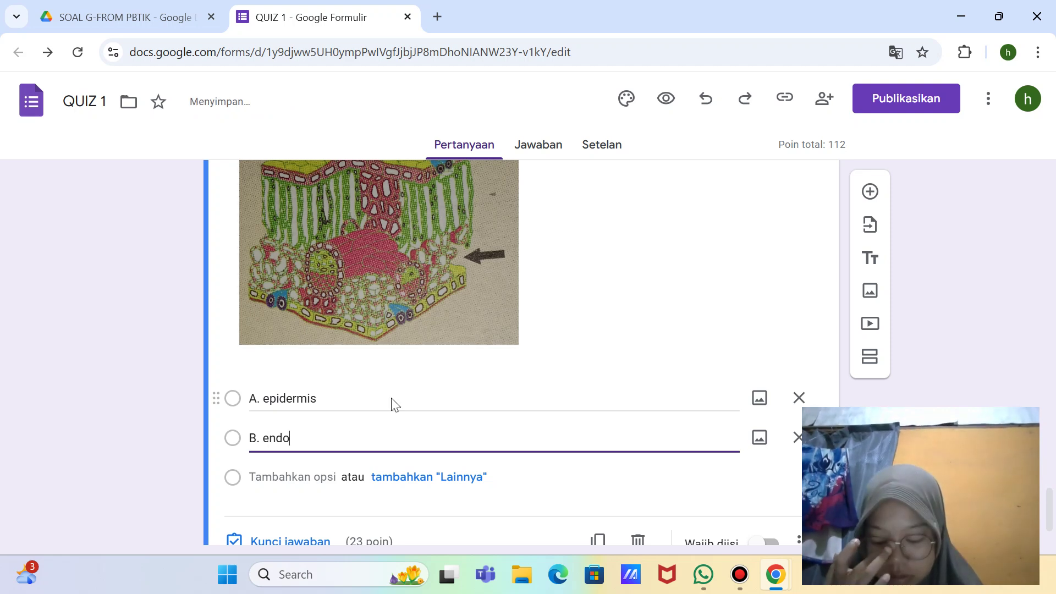
{"action": "type", "text": "der"}
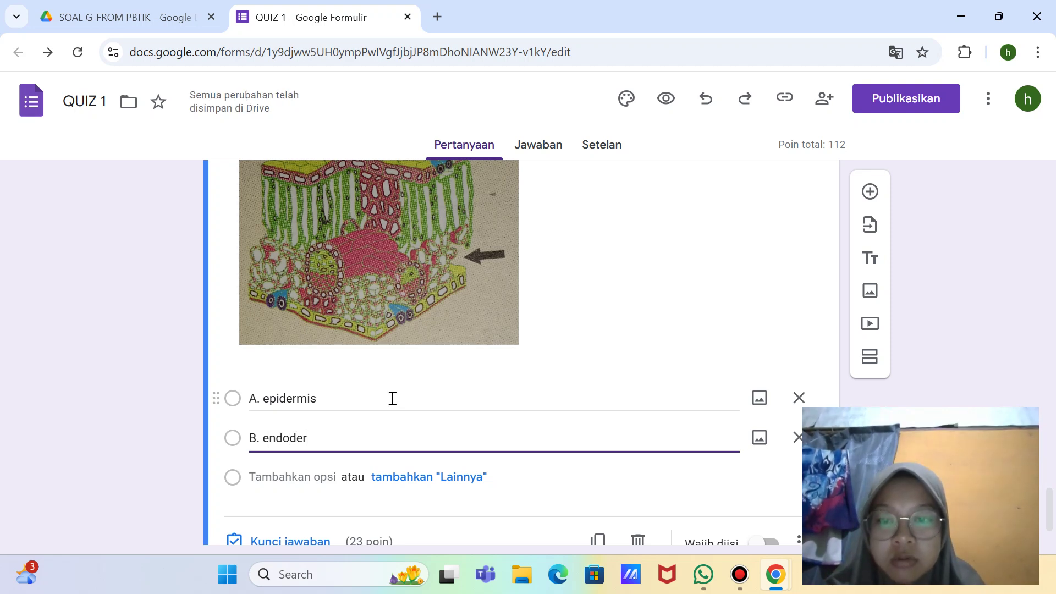
{"action": "type", "text": "mis"}
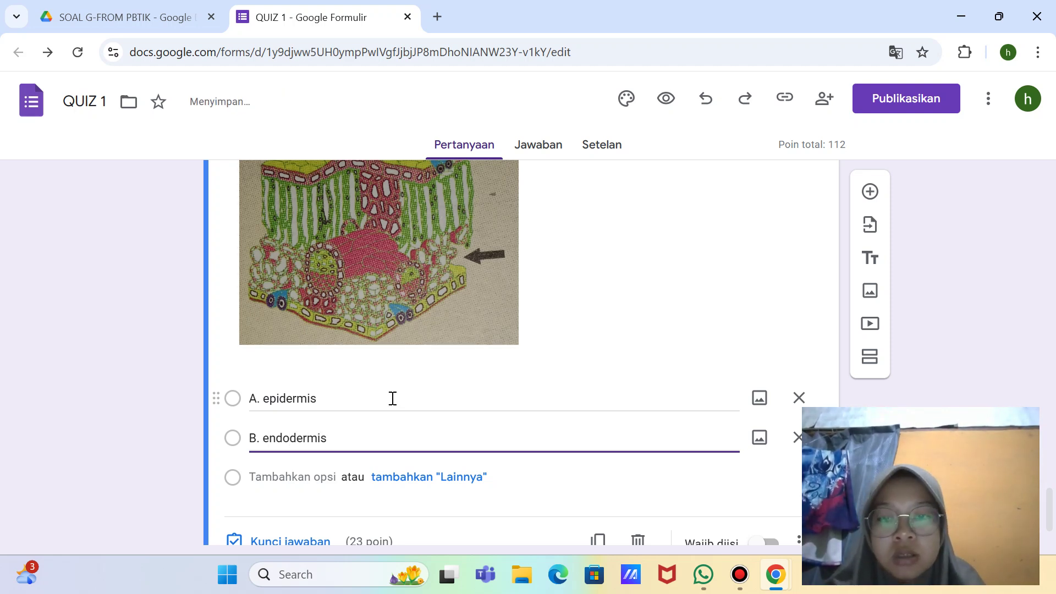
Step: Add options 'C. stomata', 'D. jaringan spons' and 'E. parenkim palisade'
{"action": "key", "text": "Return"}
{"action": "key", "text": "BackSpace"}
{"action": "type", "text": "C"}
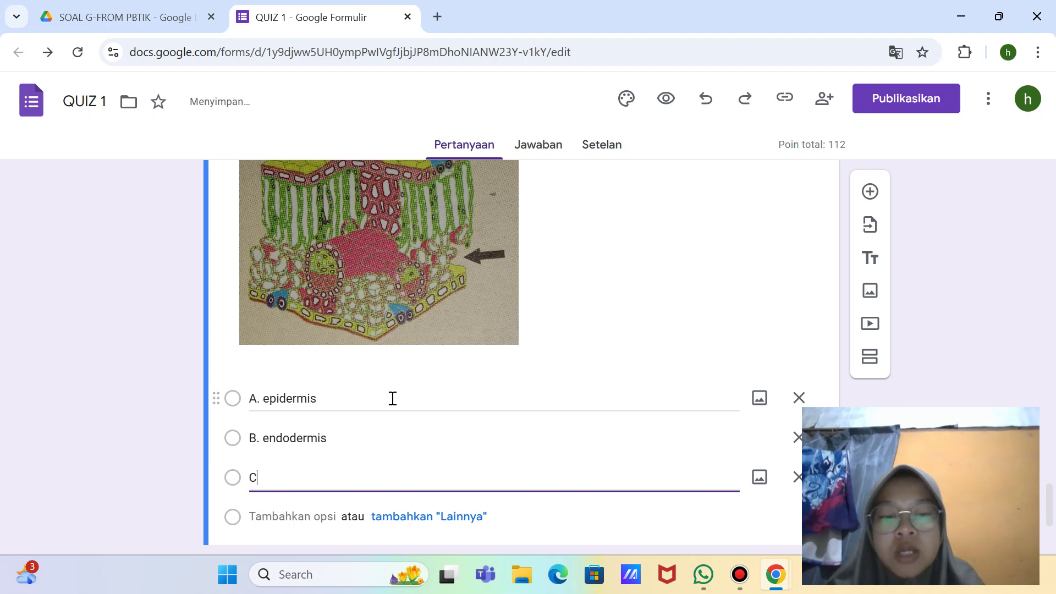
{"action": "type", "text": ". "}
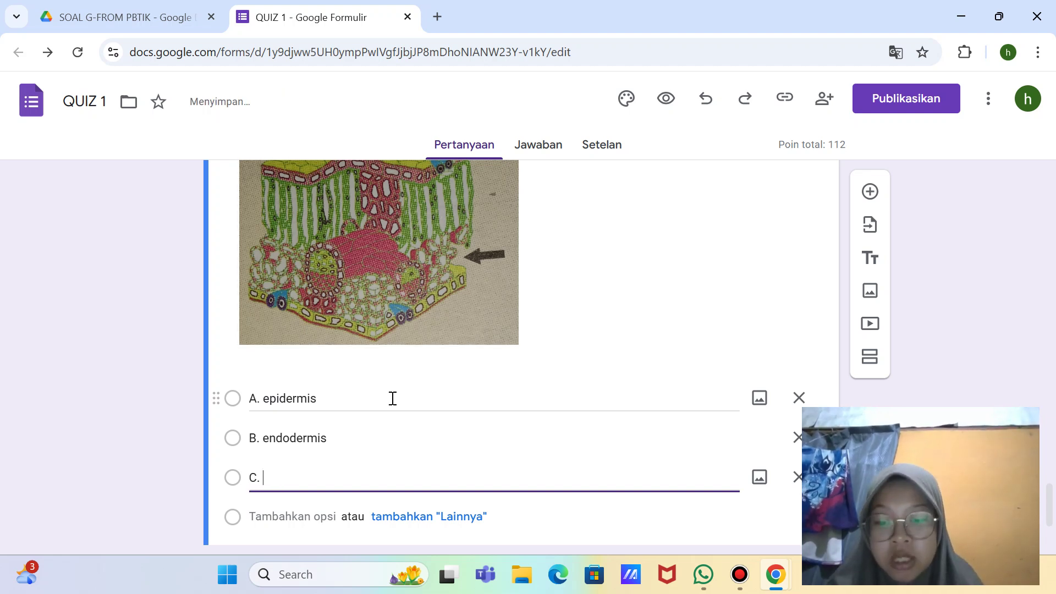
{"action": "type", "text": "sto,a"}
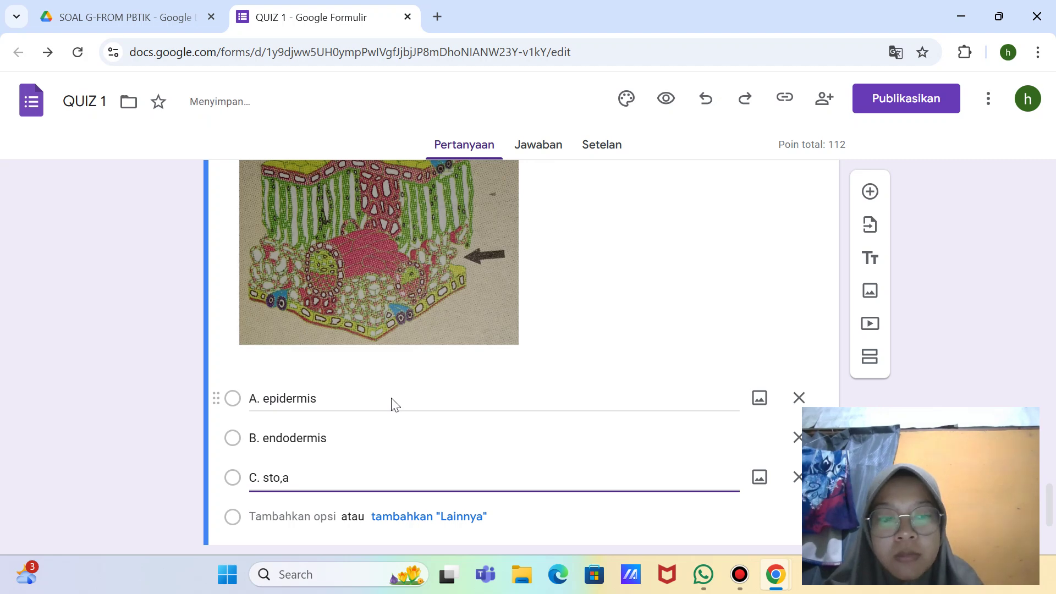
{"action": "key", "text": "BackSpace"}
{"action": "key", "text": "BackSpace"}
{"action": "type", "text": "mata"}
{"action": "key", "text": "Return"}
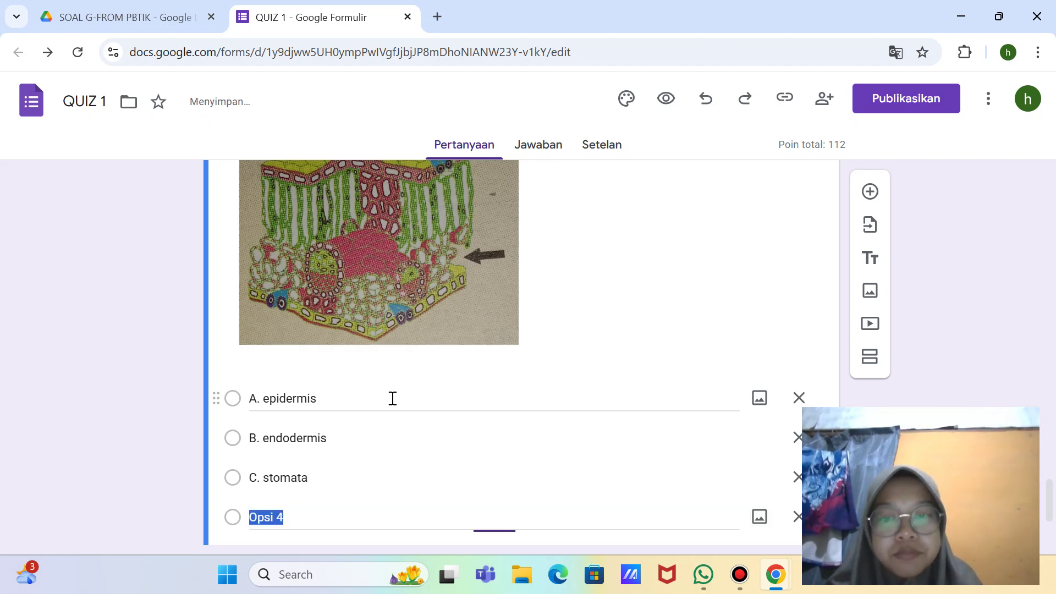
{"action": "key", "text": "BackSpace"}
{"action": "type", "text": "D"}
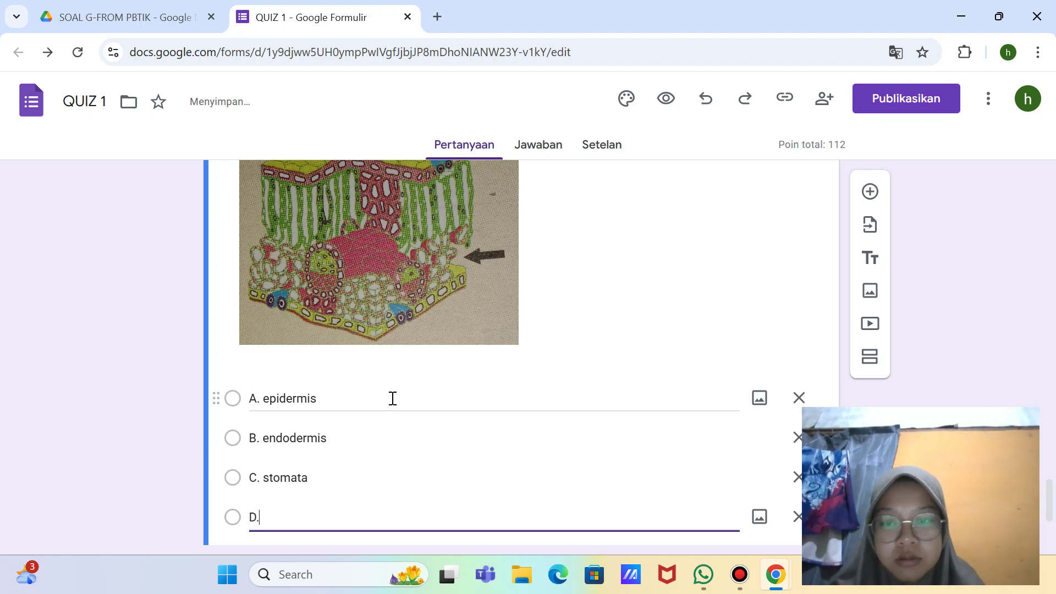
{"action": "type", "text": "."}
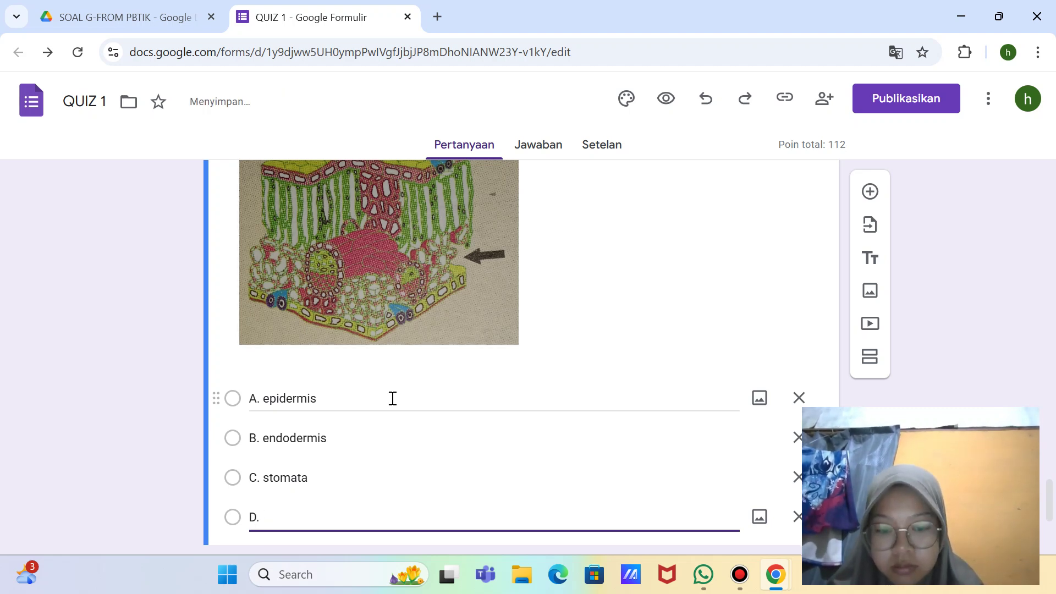
{"action": "type", "text": " jaringan s"}
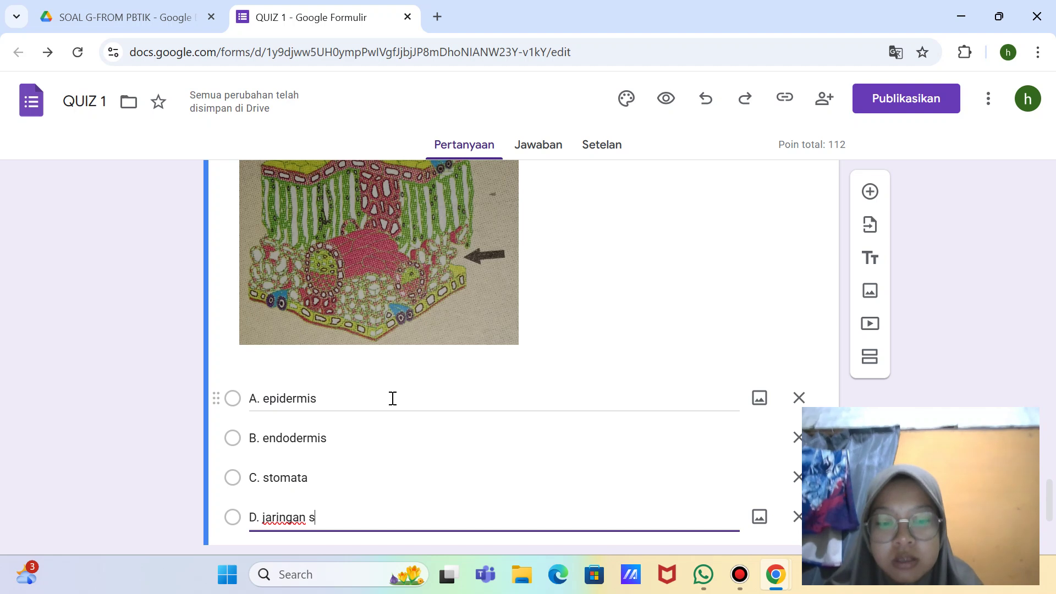
{"action": "type", "text": "pons"}
{"action": "key", "text": "Return"}
{"action": "key", "text": "BackSpace"}
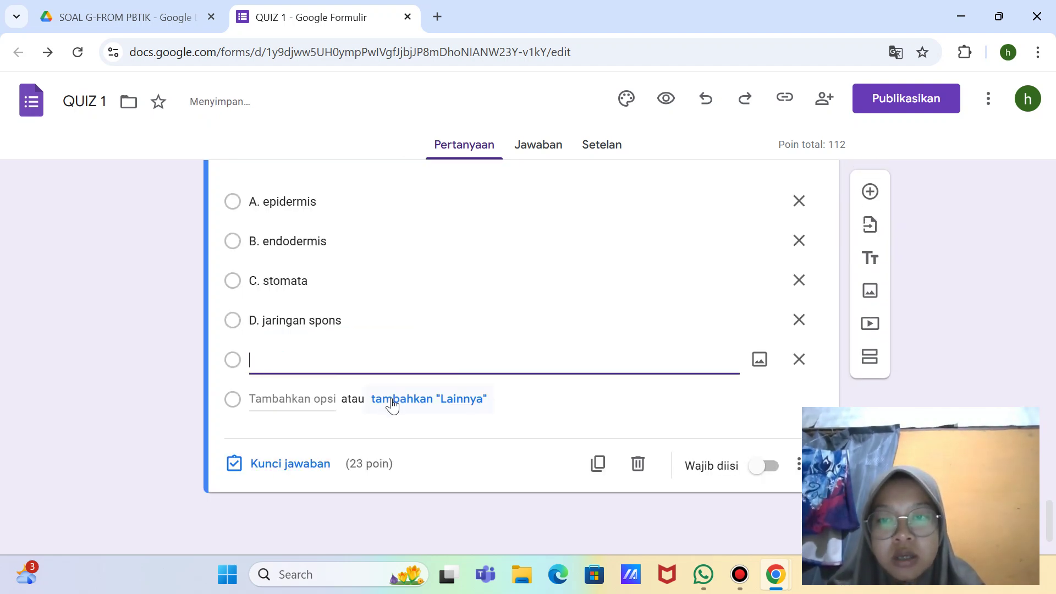
{"action": "type", "text": "E. "}
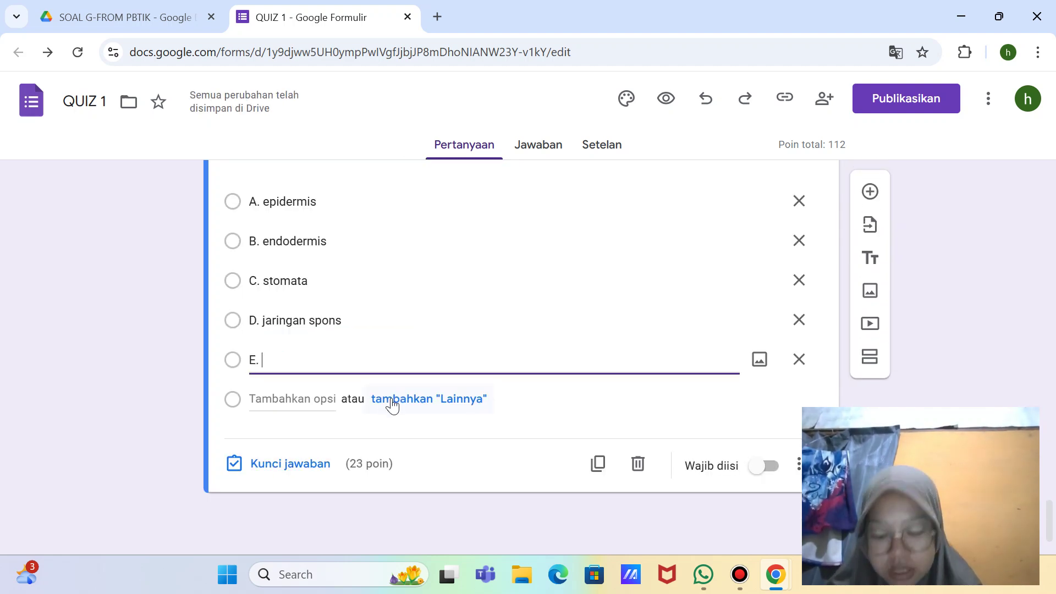
{"action": "type", "text": "par"}
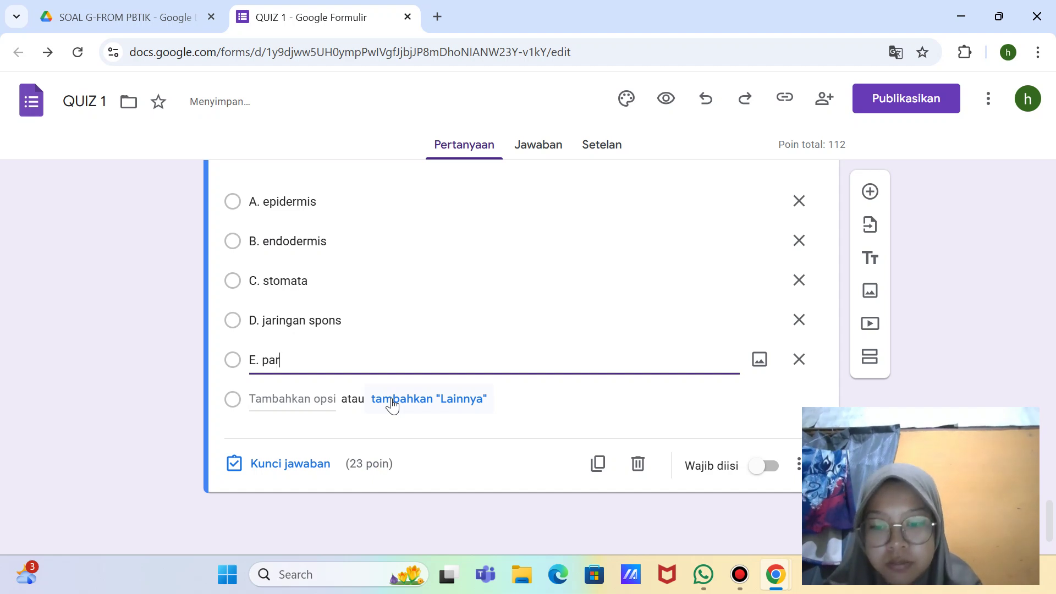
{"action": "type", "text": "enki"}
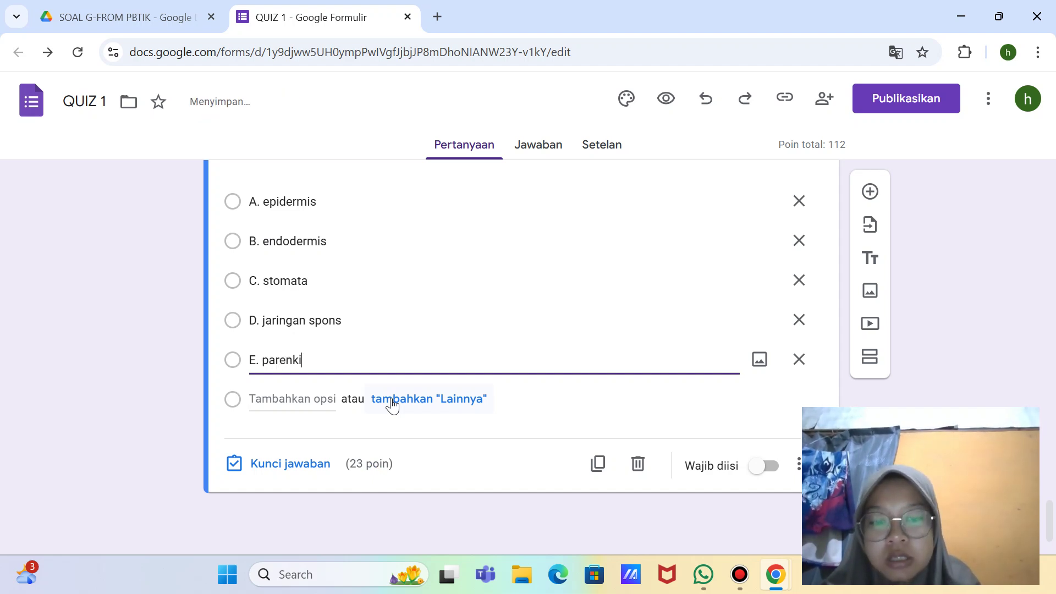
{"action": "type", "text": "m palisade"}
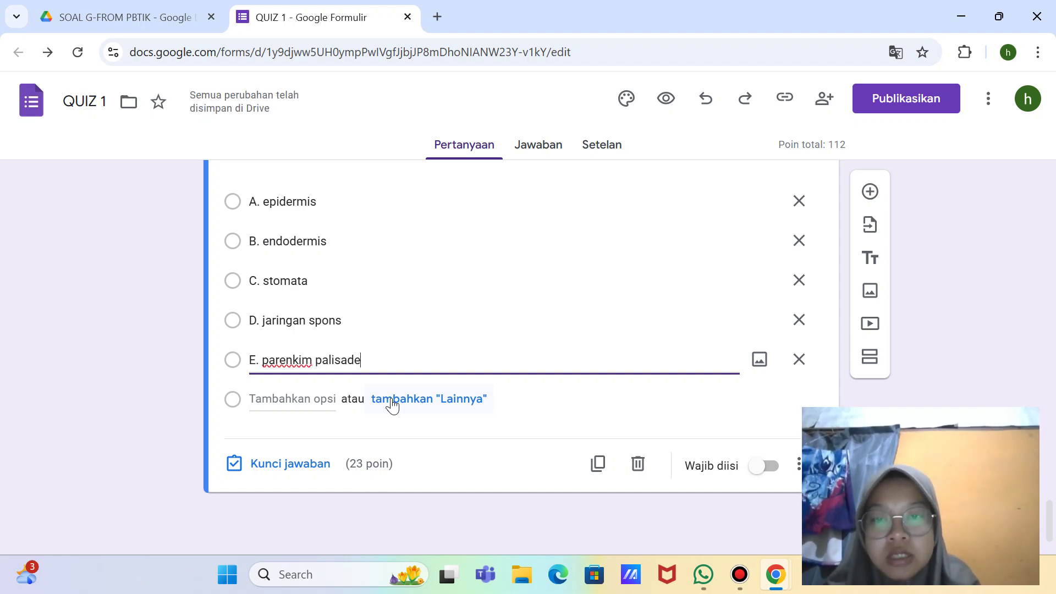
Step: Set question 5 to 5 points in its answer key, then start a screen capture
{"action": "left_click", "coordinate": [316, 464]}
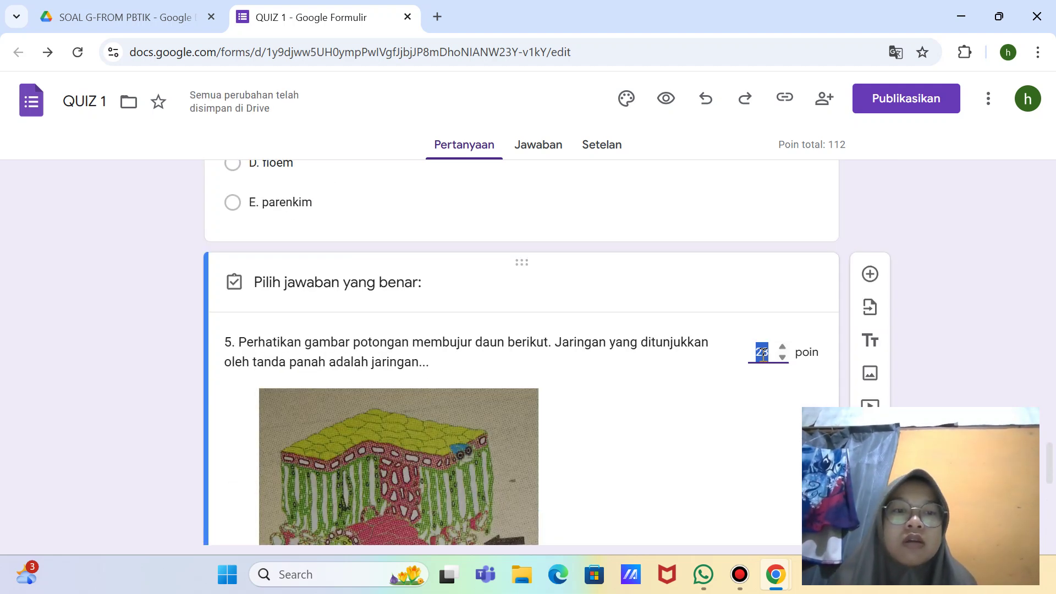
{"action": "type", "text": "5"}
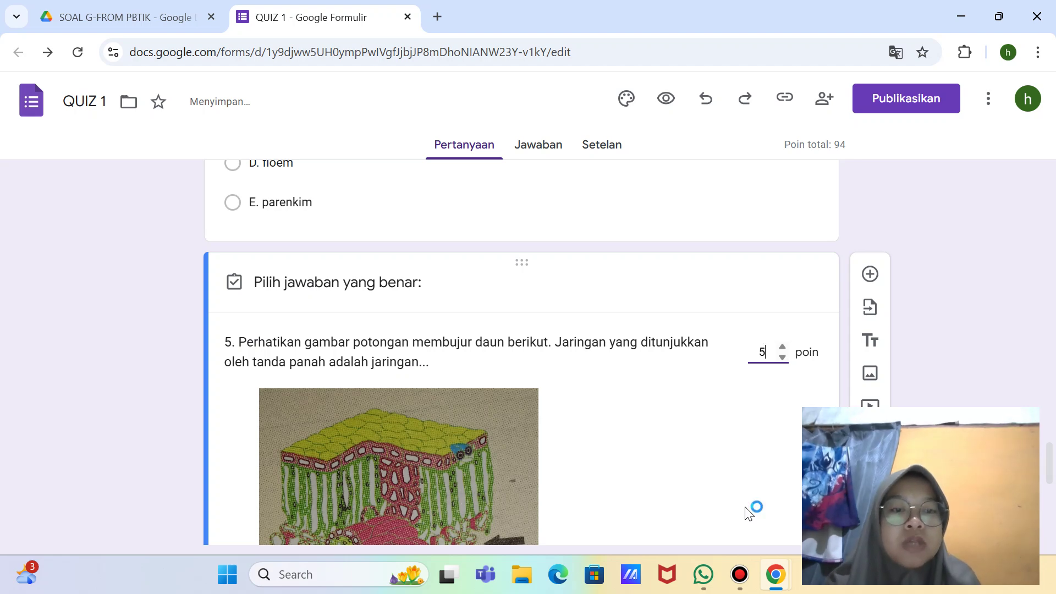
{"action": "key", "text": "super+shift+s"}
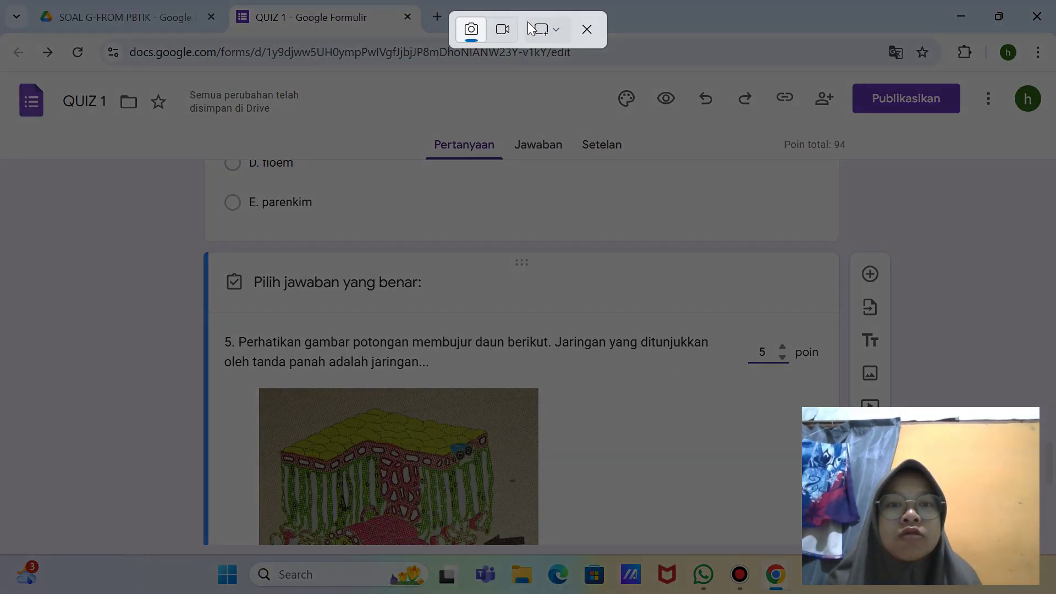
Step: Mark 'D. jaringan spons' as question 5's correct answer, with full-screen screenshots before and after
{"action": "left_click", "coordinate": [539, 28]}
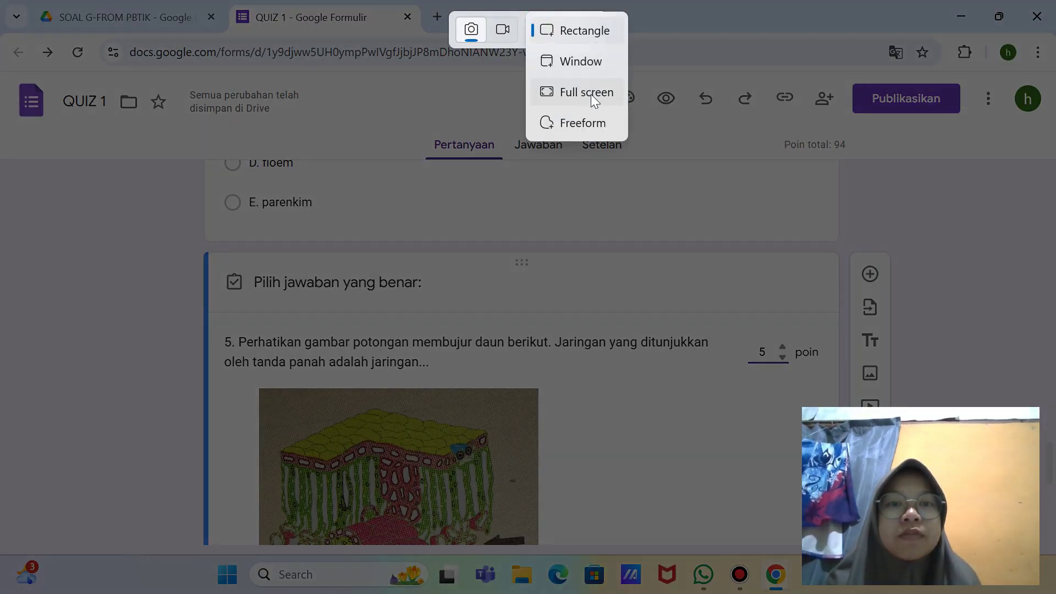
{"action": "left_click", "coordinate": [591, 94]}
{"action": "scroll", "coordinate": [612, 239], "scroll_direction": "down", "scroll_amount": 2}
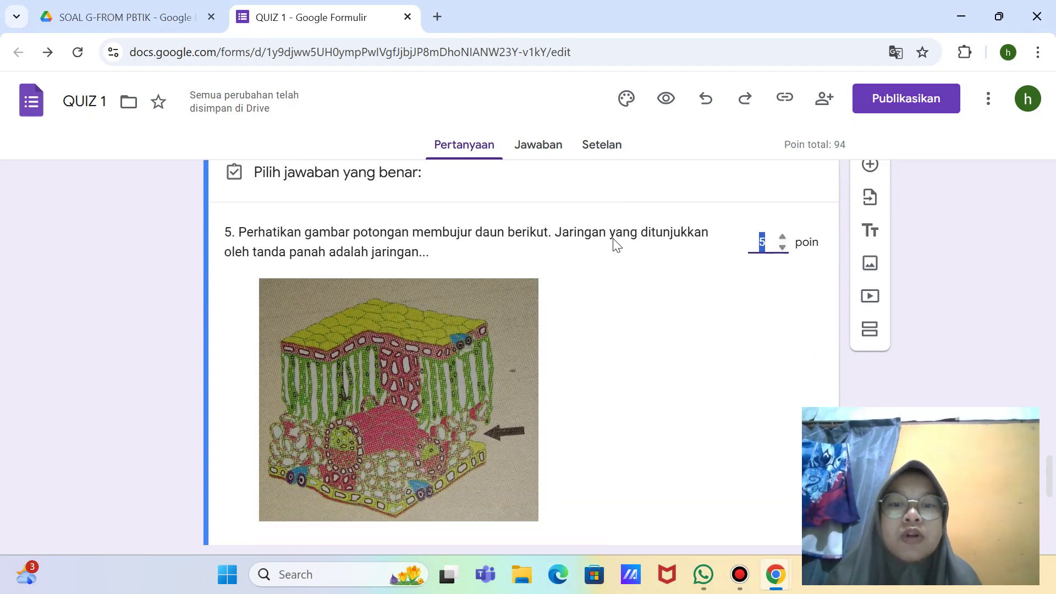
{"action": "scroll", "coordinate": [427, 431], "scroll_direction": "down", "scroll_amount": 6}
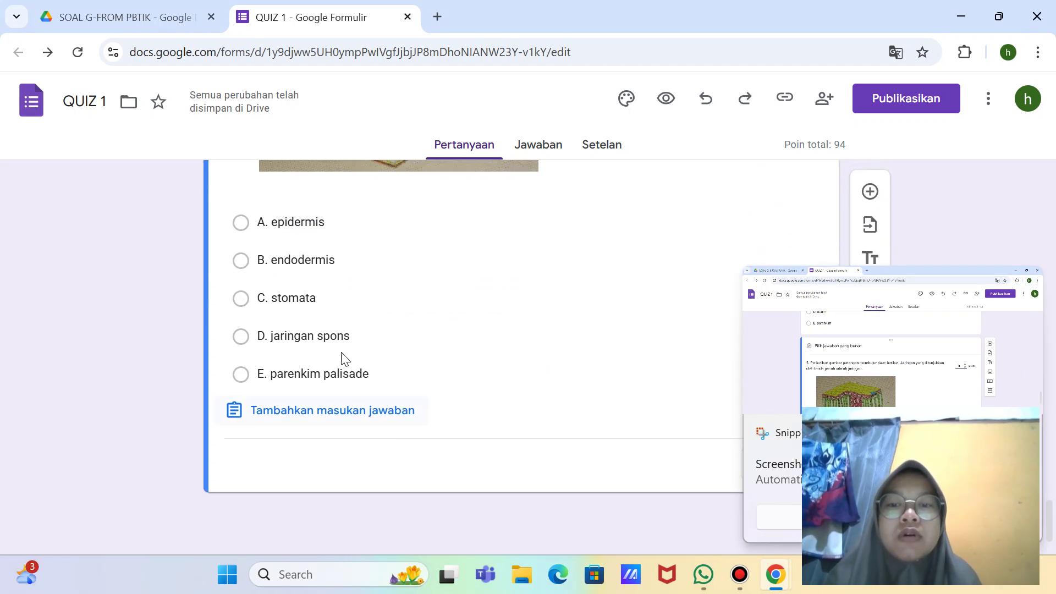
{"action": "left_click", "coordinate": [335, 338]}
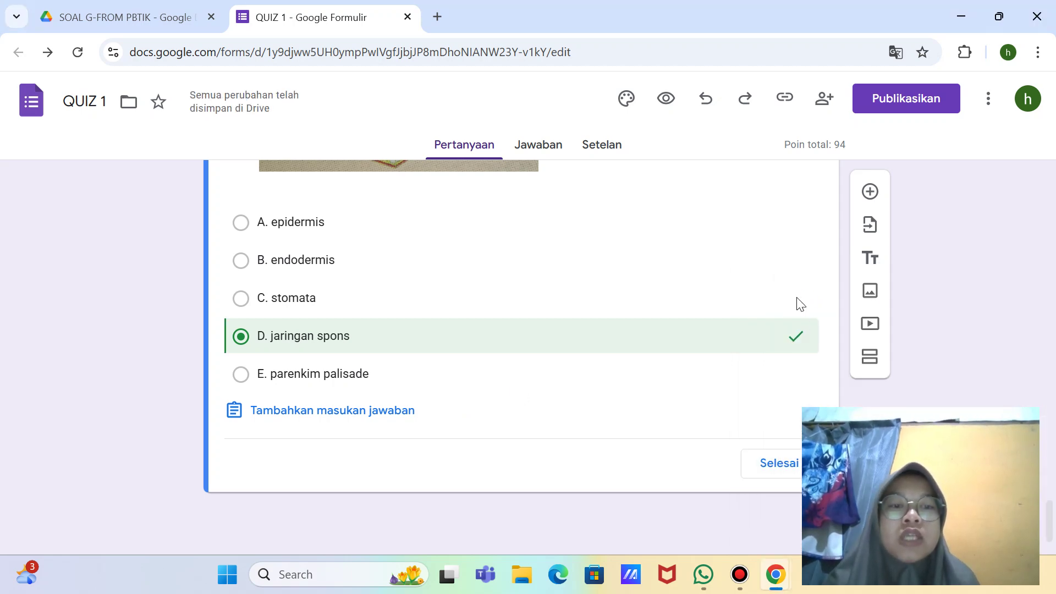
{"action": "key", "text": "super+shift+s"}
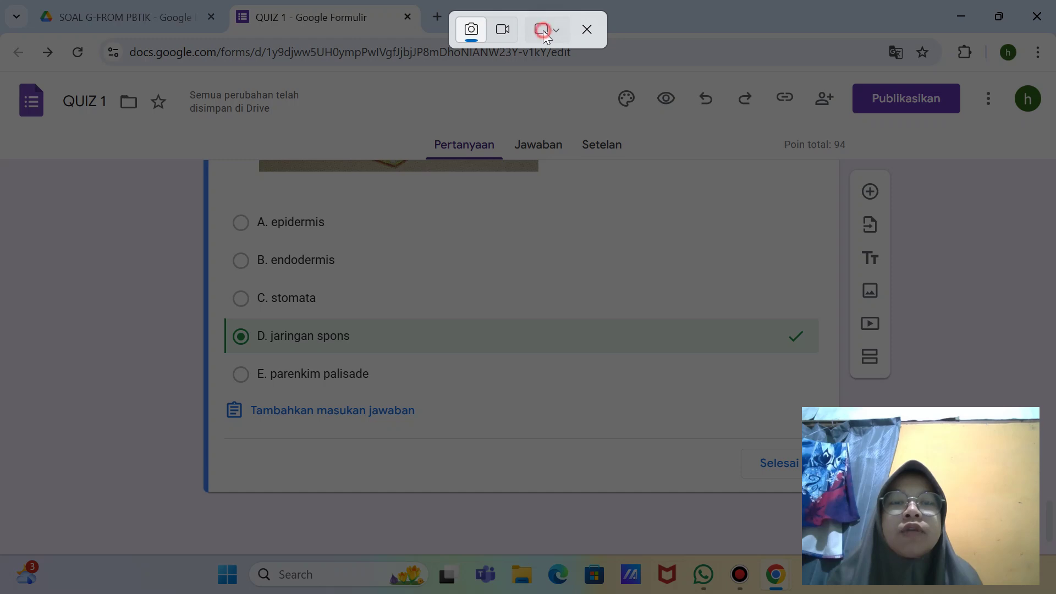
{"action": "left_click", "coordinate": [544, 36]}
{"action": "left_click", "coordinate": [578, 95]}
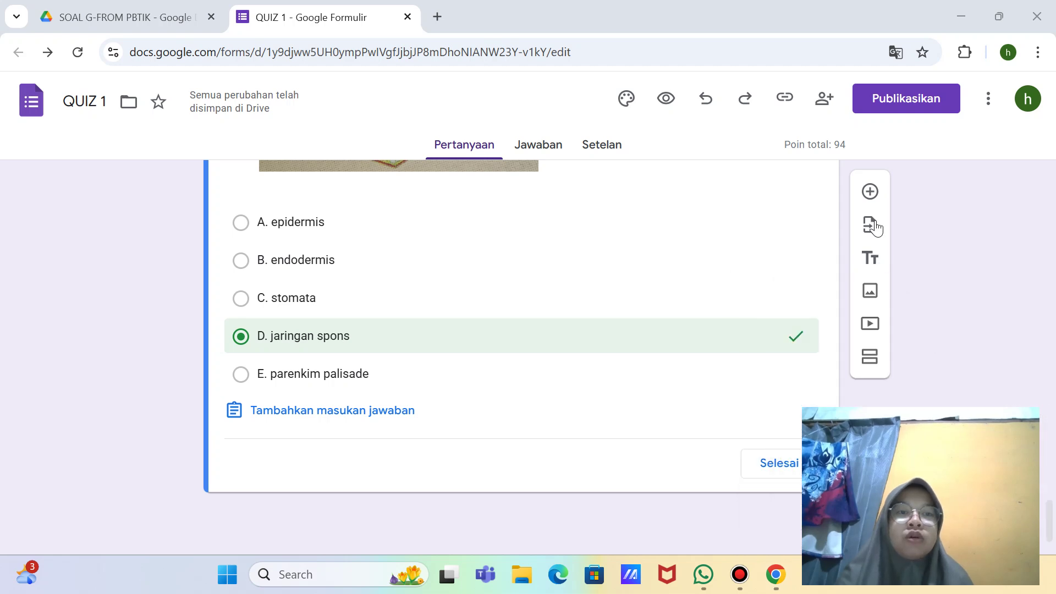
Step: Insert a new question below question 5 and type '6.' to begin its title
{"action": "left_click", "coordinate": [871, 192]}
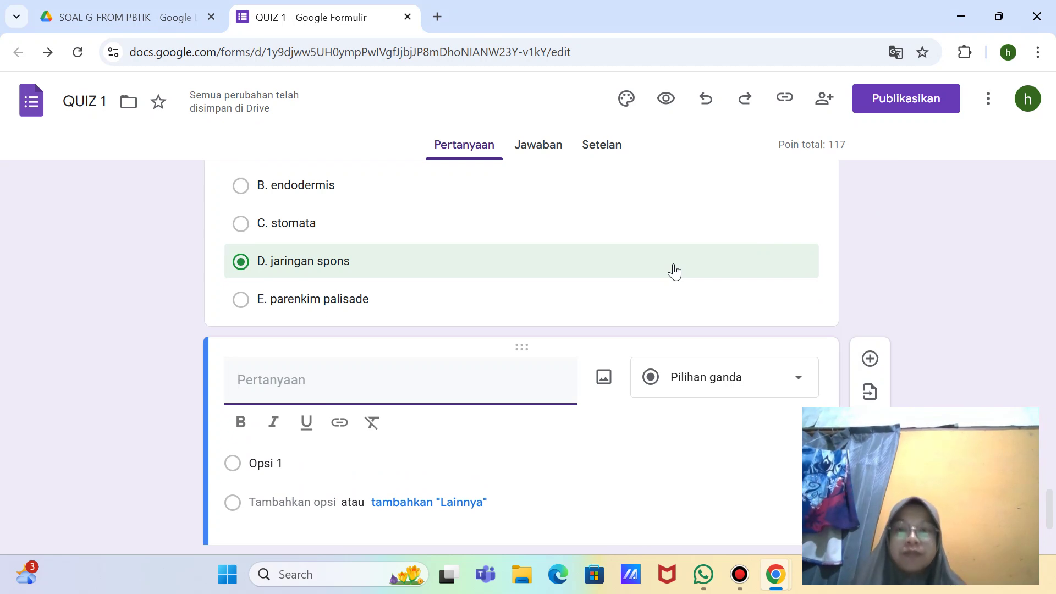
{"action": "scroll", "coordinate": [674, 271], "scroll_direction": "up", "scroll_amount": 15}
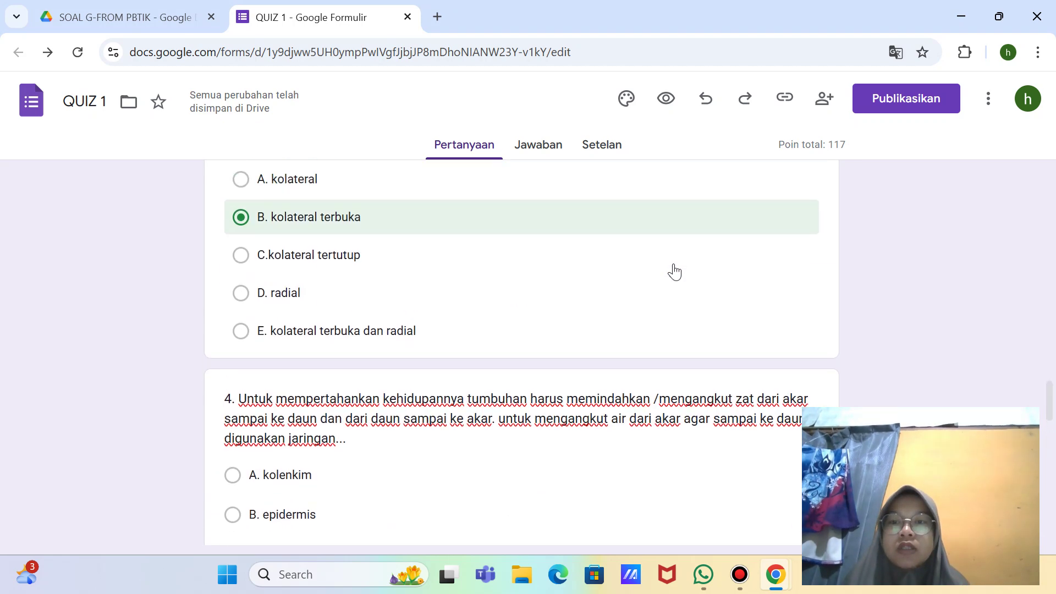
{"action": "scroll", "coordinate": [672, 271], "scroll_direction": "down", "scroll_amount": 18}
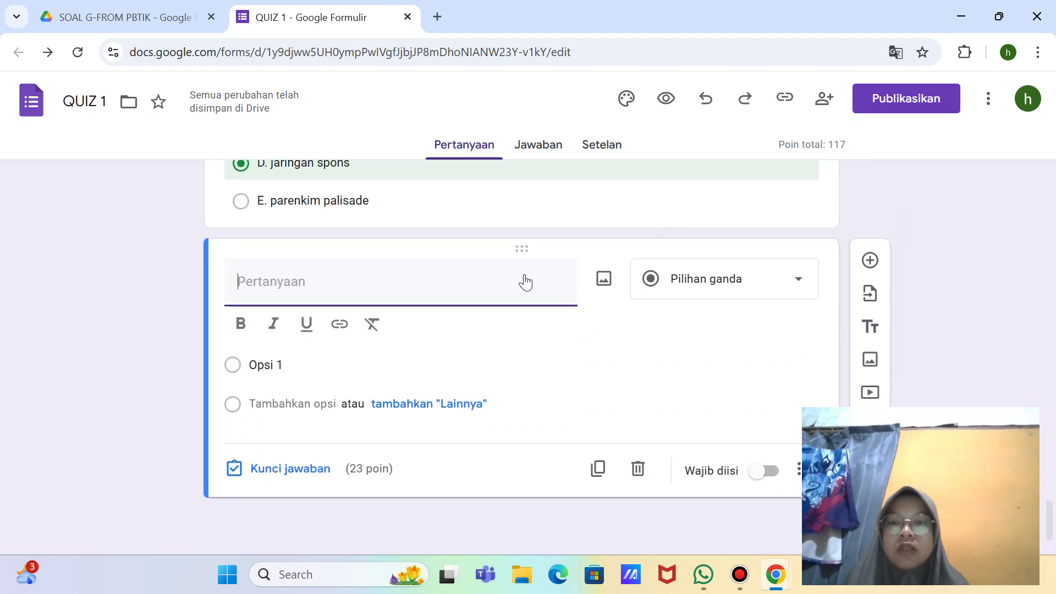
{"action": "type", "text": "6."}
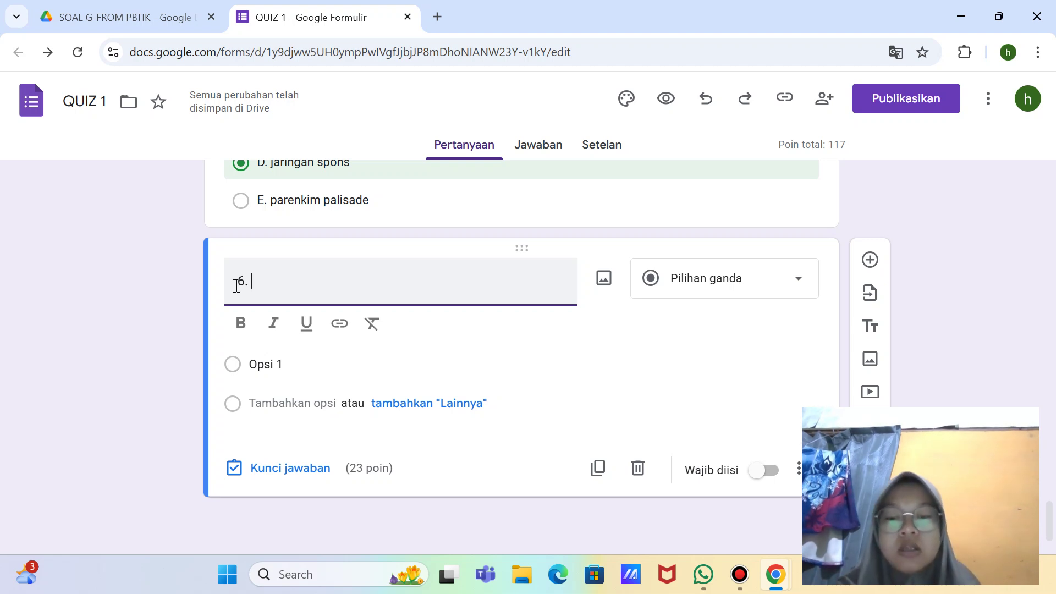
Step: Type question 6's text: 'Sel darah merah manusia memiliki kemampuan mengangkut oksigen dengan bantuan...'
{"action": "type", "text": "ang"}
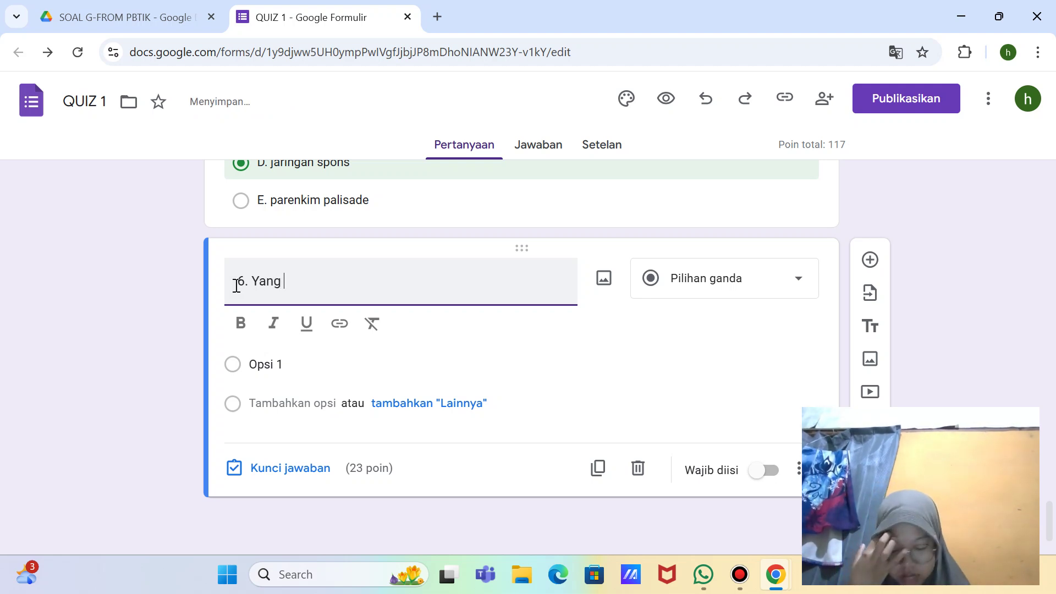
{"action": "key", "text": "BackSpace"}
{"action": "key", "text": "BackSpace"}
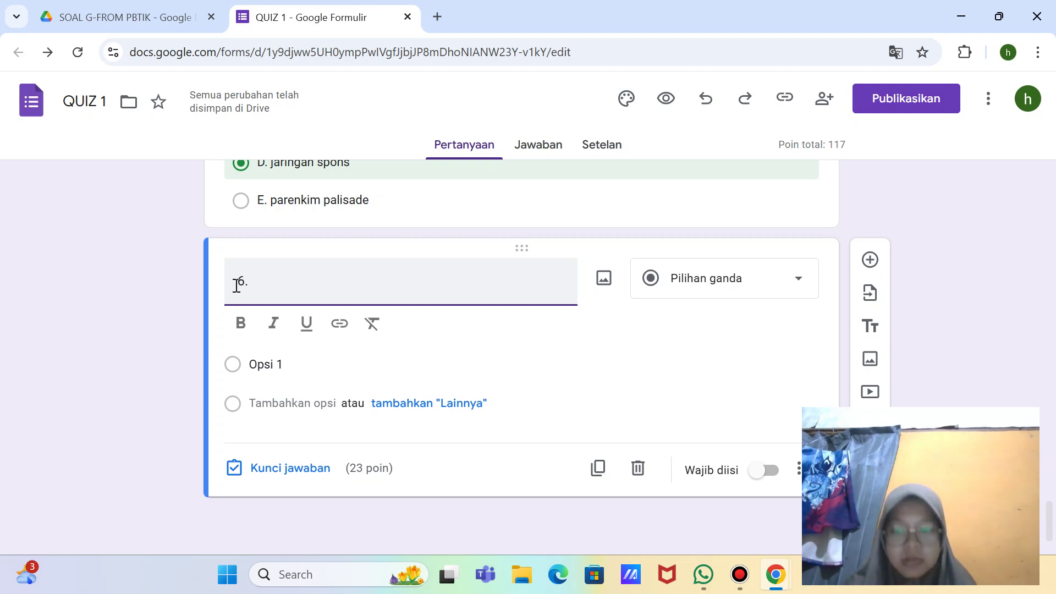
{"action": "type", "text": "Sel d"}
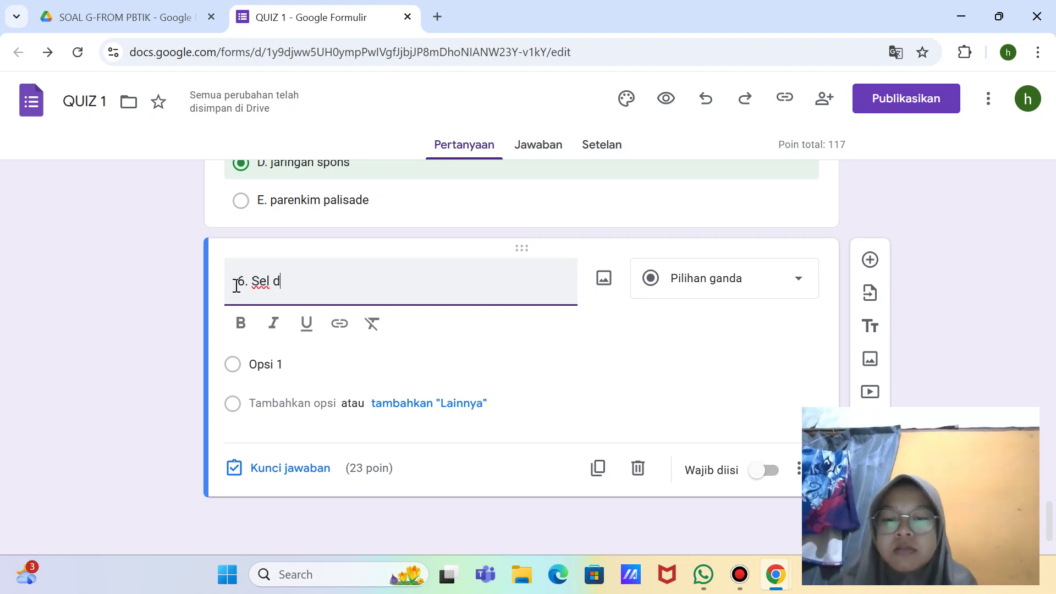
{"action": "type", "text": "arah merah"}
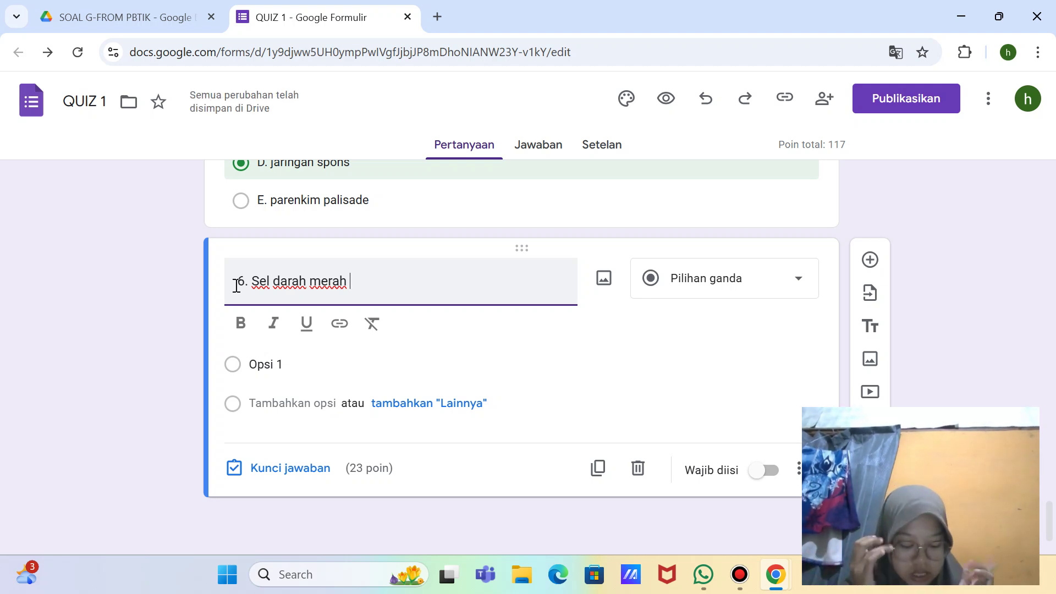
{"action": "type", "text": "manusia"}
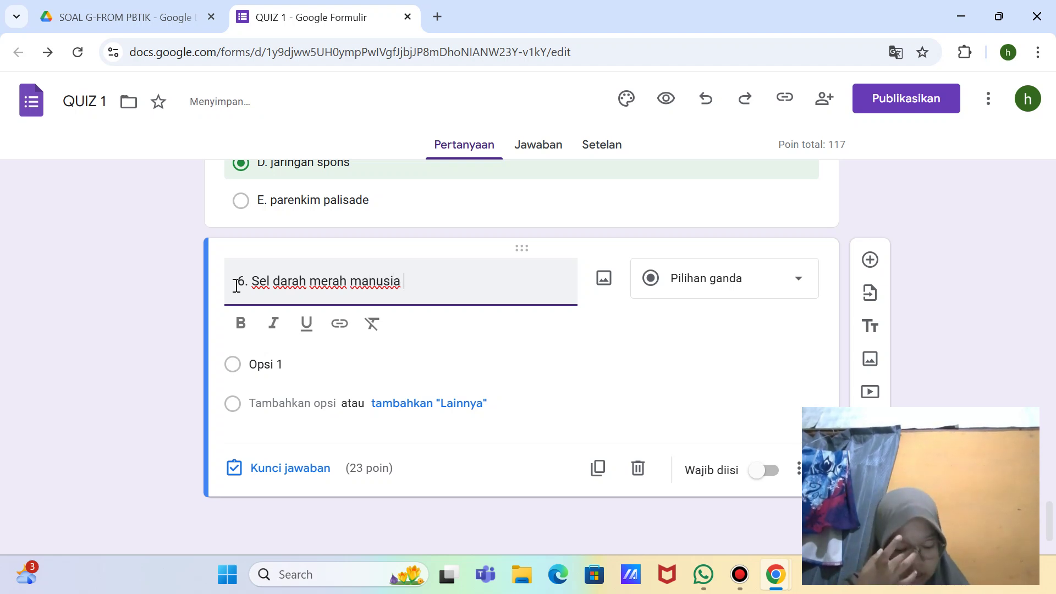
{"action": "type", "text": " memiliki "}
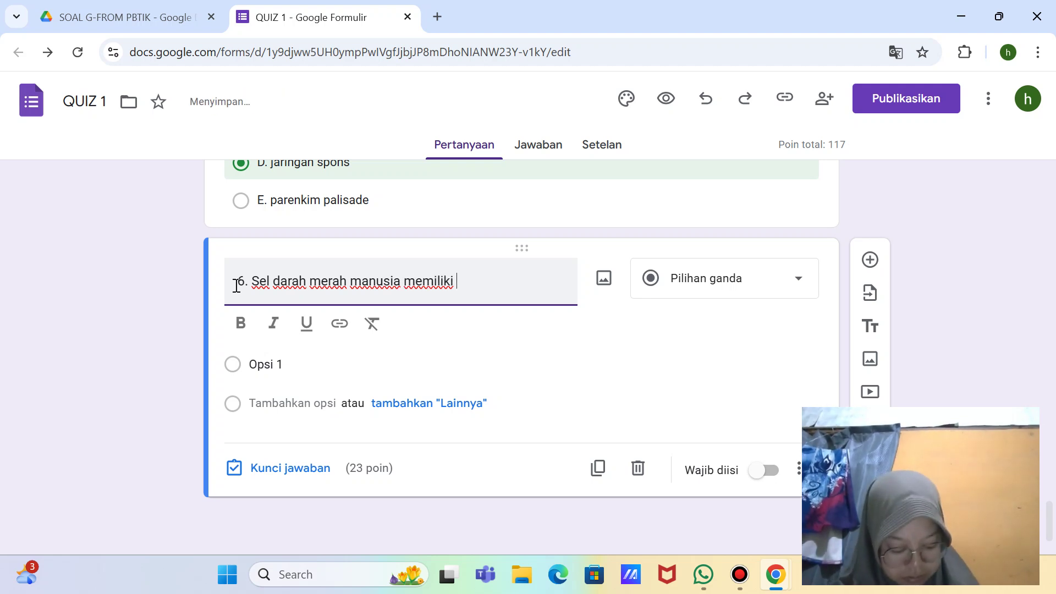
{"action": "type", "text": "kemampuan "}
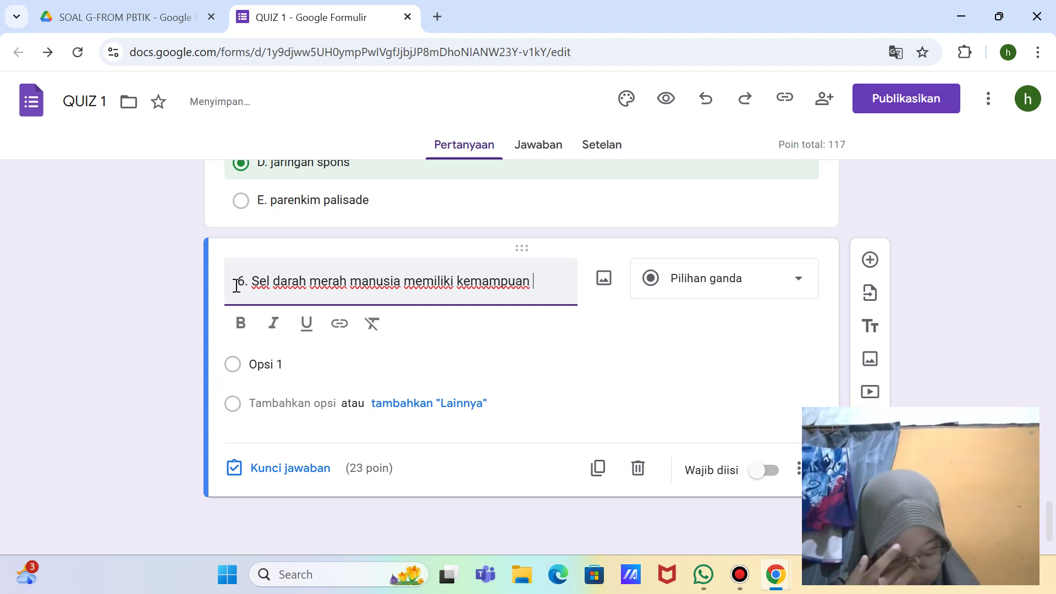
{"action": "type", "text": "men"}
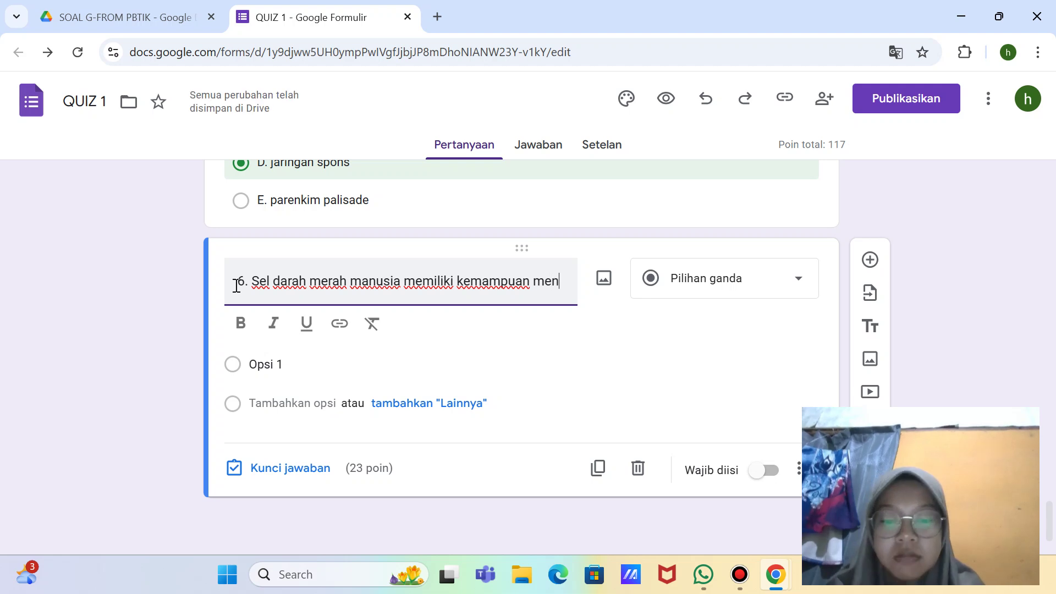
{"action": "type", "text": "gangkut o"}
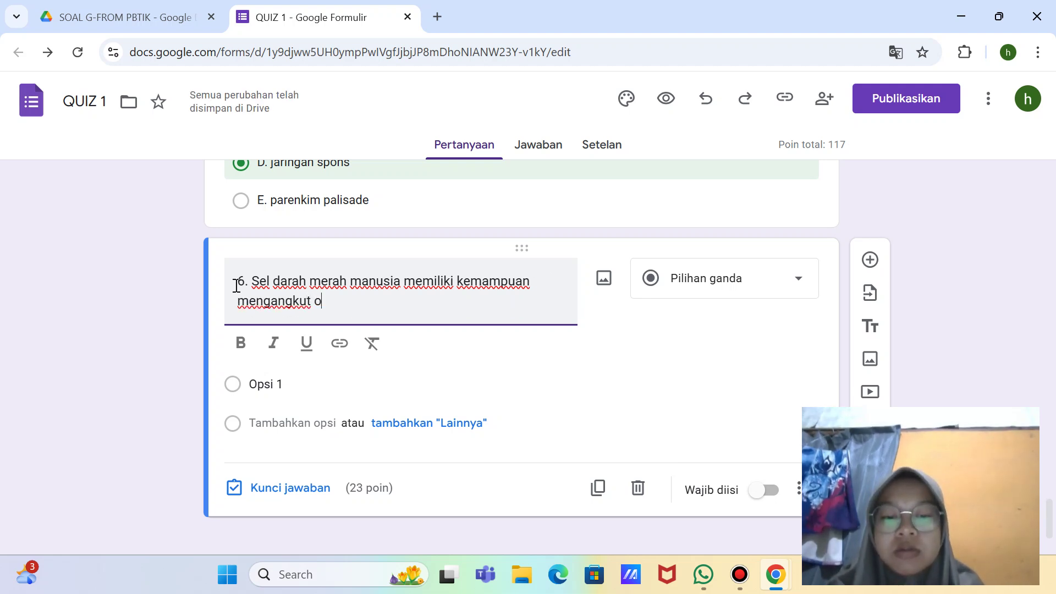
{"action": "type", "text": "ksigen"}
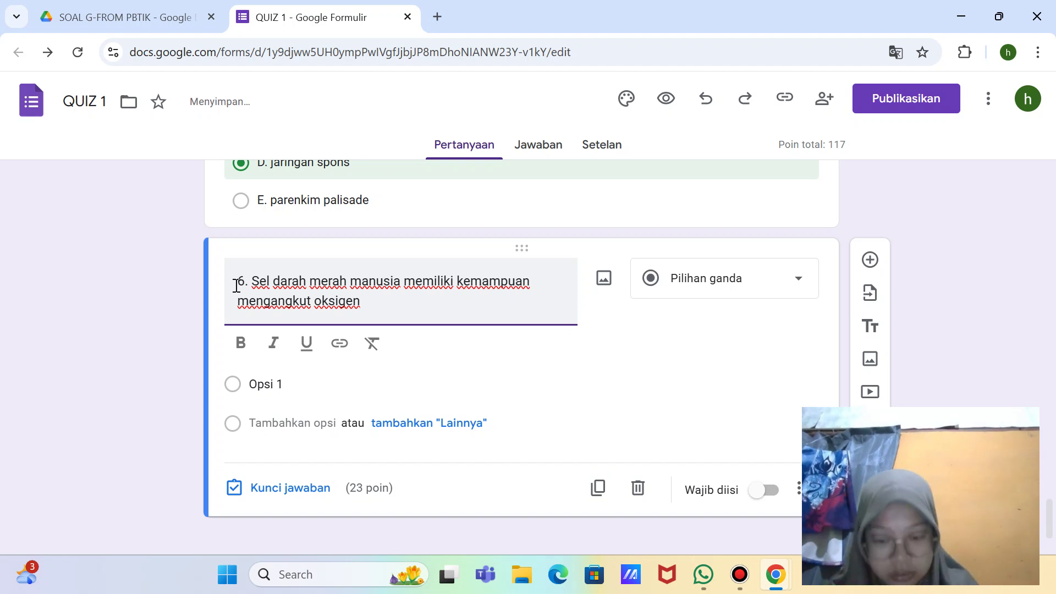
{"action": "type", "text": " dengan "}
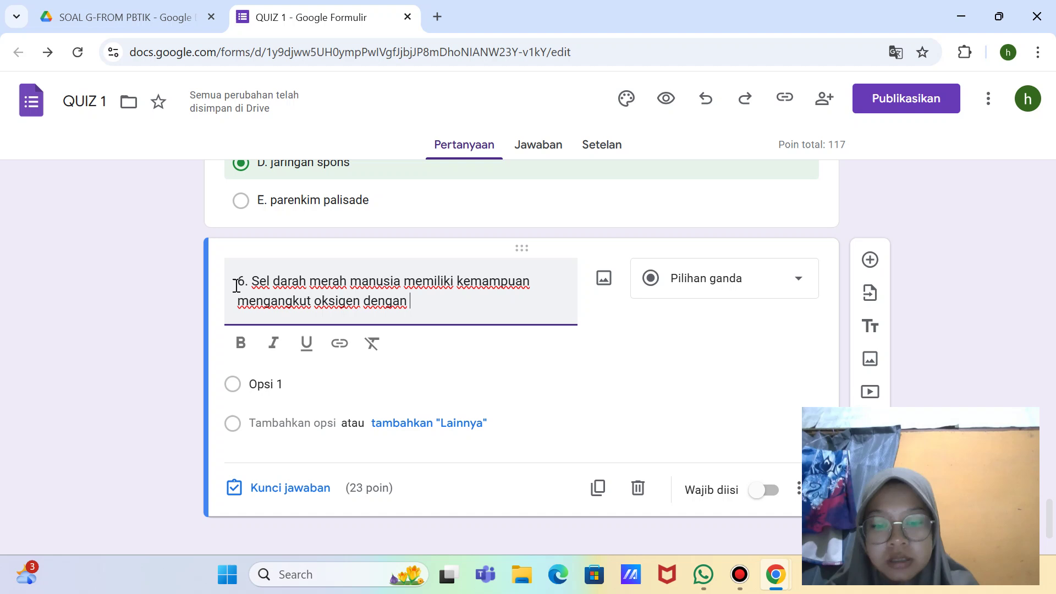
{"action": "type", "text": "bantuan..."}
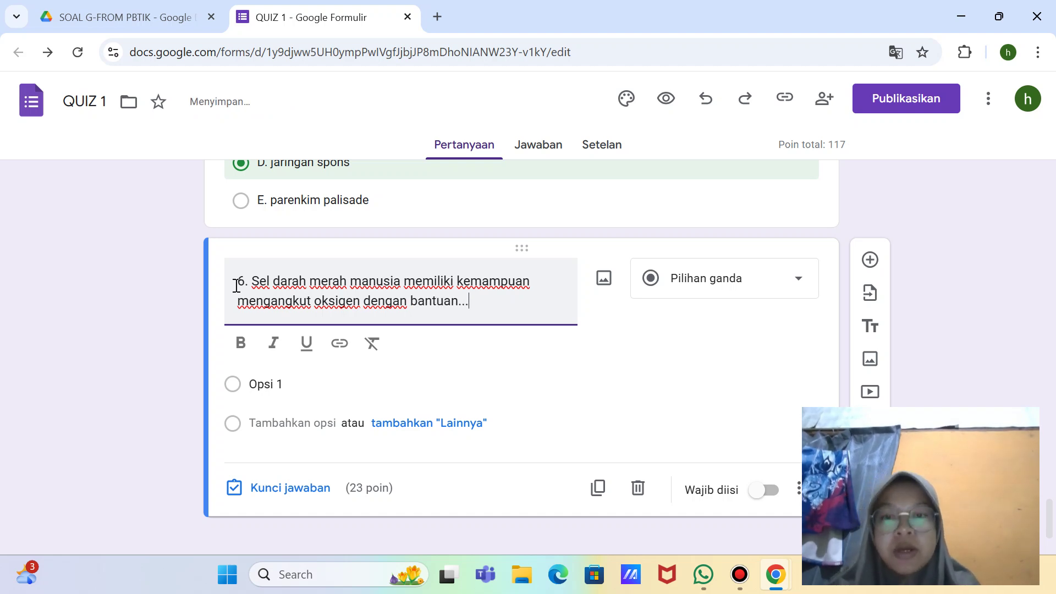
{"action": "left_click", "coordinate": [276, 385]}
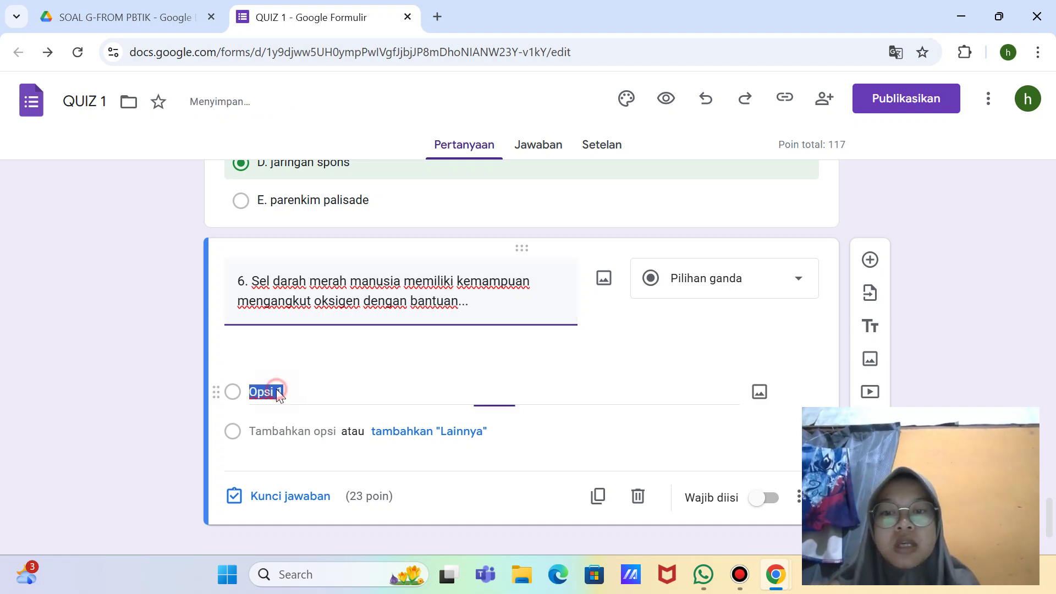
Step: Enter question 6's first two options: A. hemoglobin and B. hemofilia
{"action": "key", "text": "BackSpace"}
{"action": "type", "text": "A"}
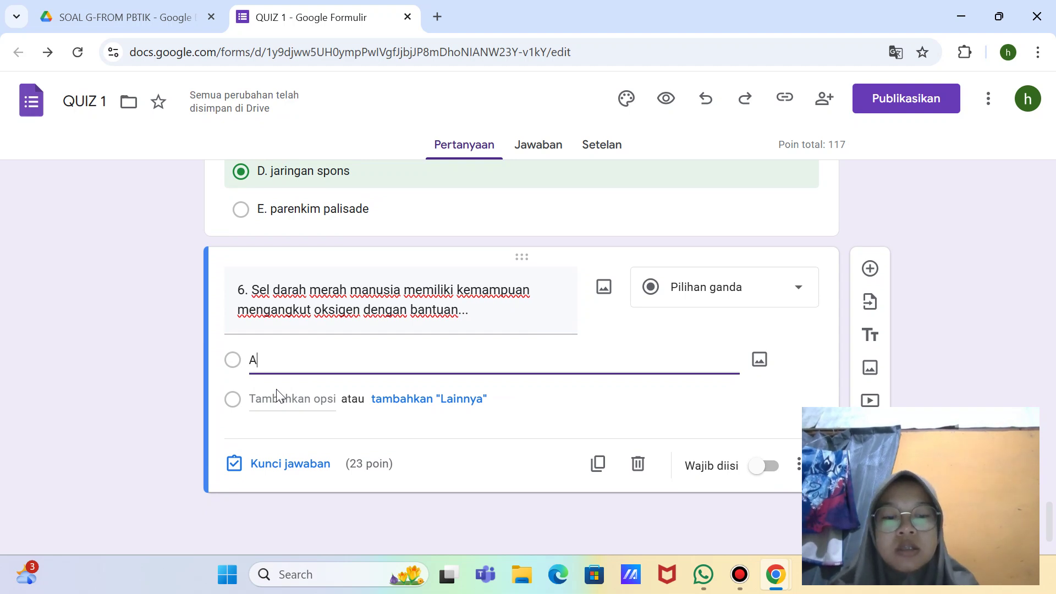
{"action": "type", "text": "."}
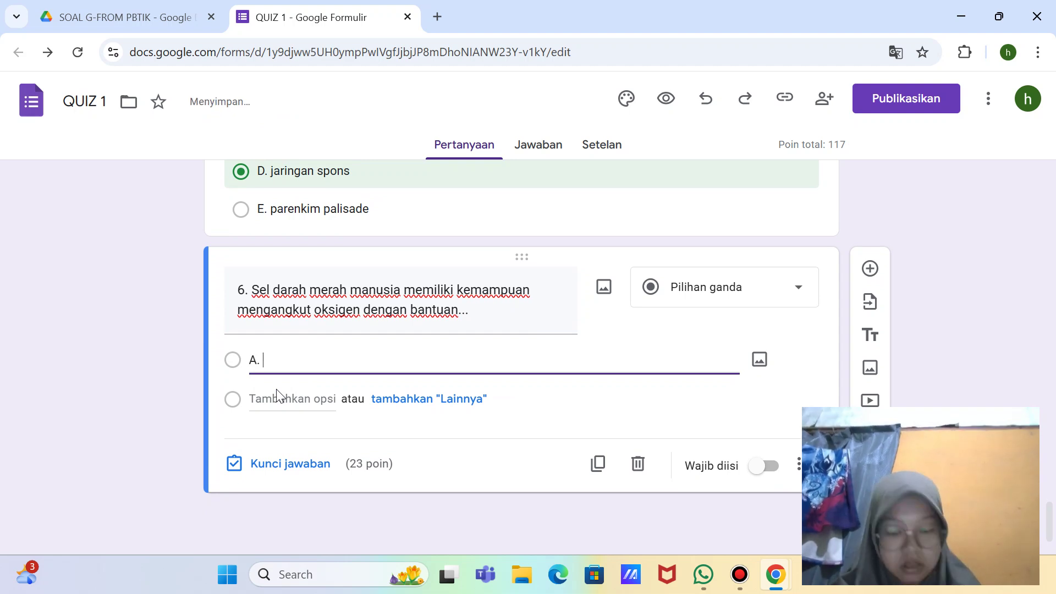
{"action": "type", "text": " hemog"}
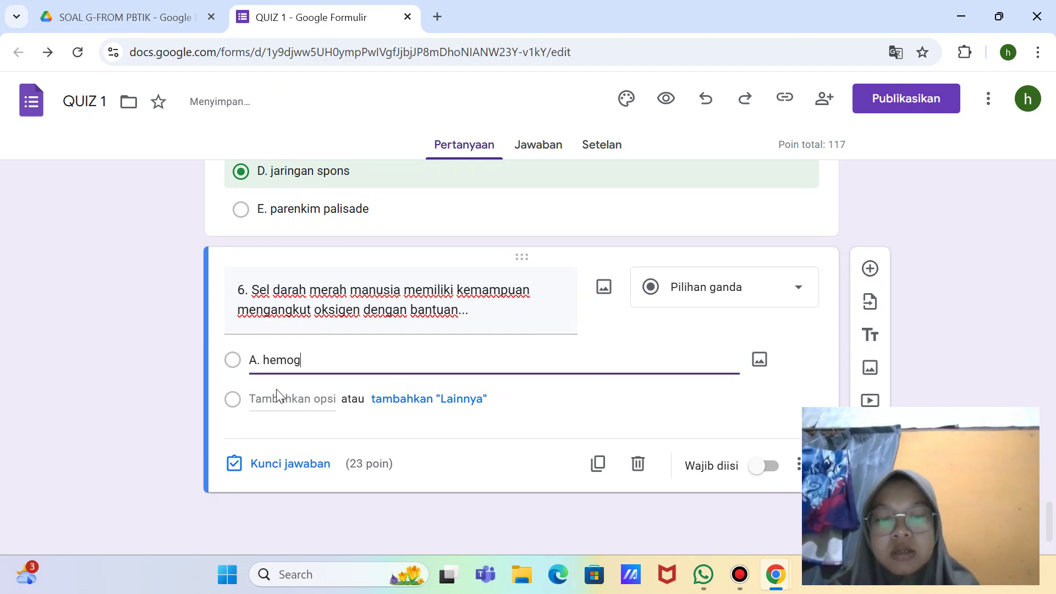
{"action": "type", "text": "lobin"}
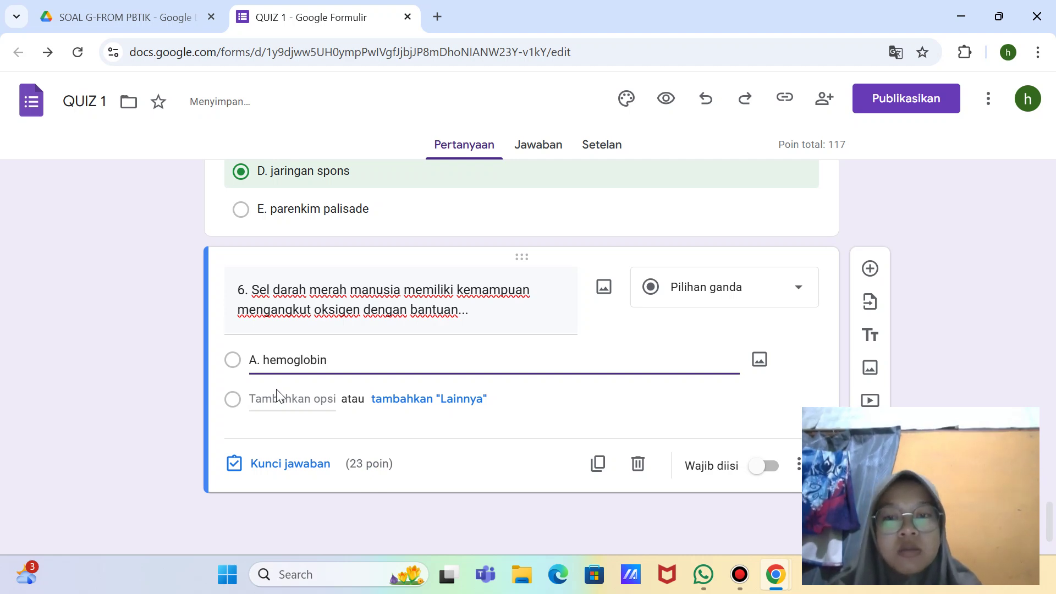
{"action": "left_click", "coordinate": [277, 391]}
{"action": "type", "text": "B"}
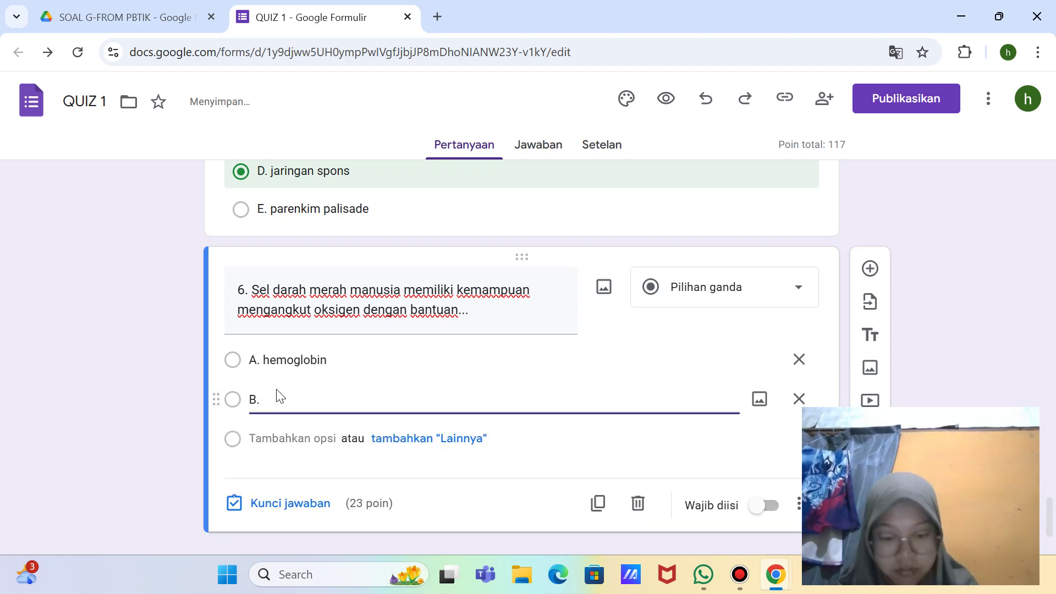
{"action": "type", "text": ". hemo"}
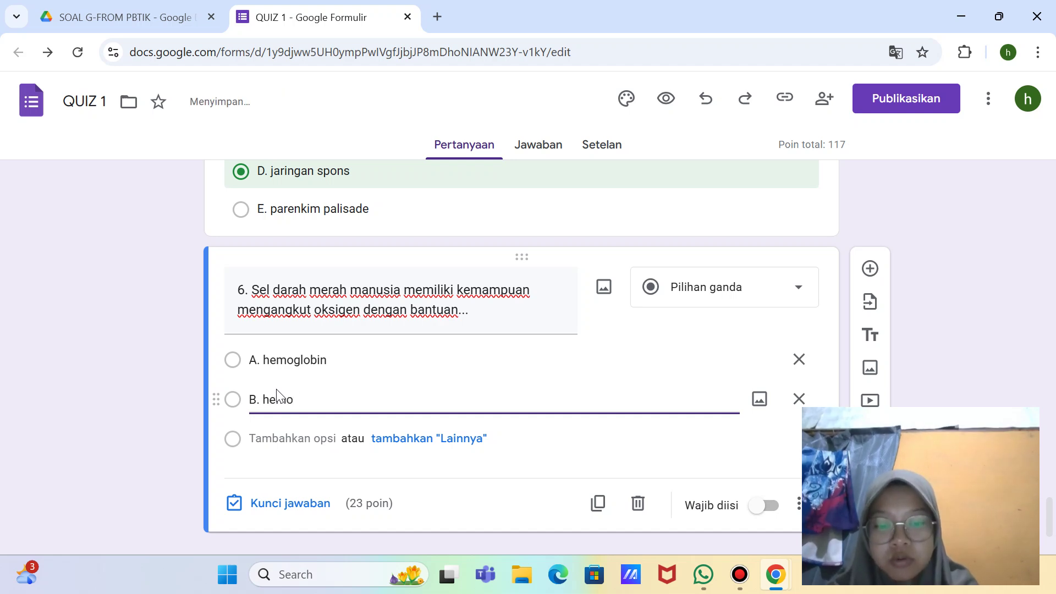
{"action": "type", "text": "filia"}
Step: Add options C. leukosit, D. eritrosit and E. trombosit, fixing the typo in C
{"action": "key", "text": "Return"}
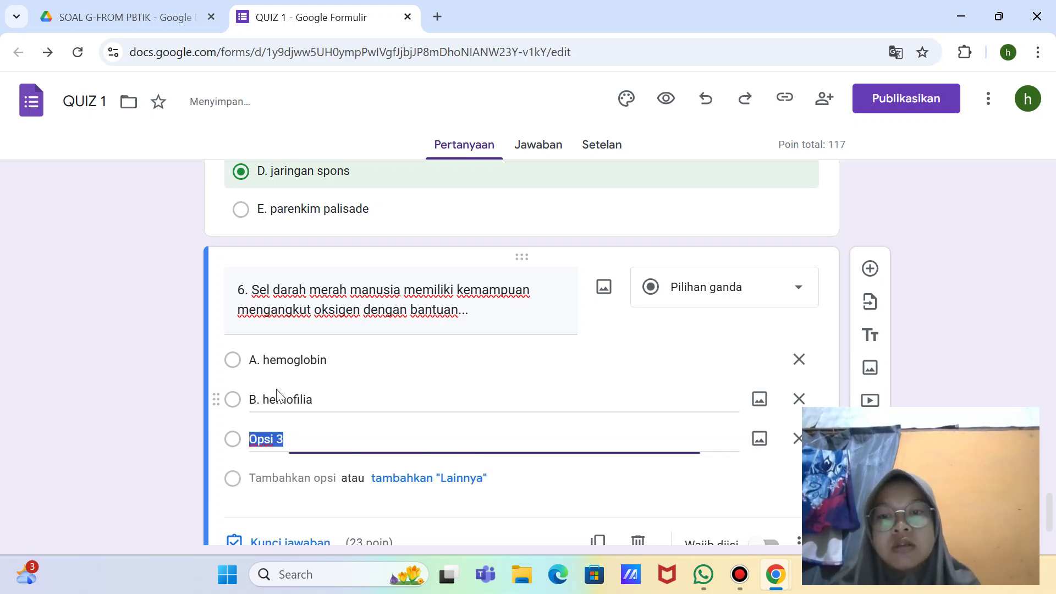
{"action": "key", "text": "BackSpace"}
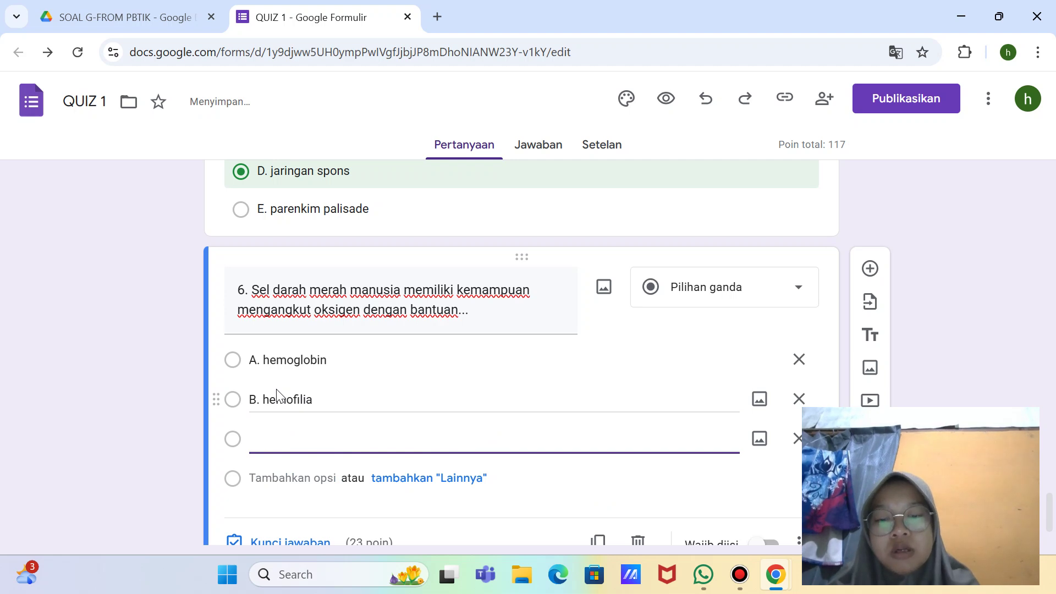
{"action": "type", "text": "C"}
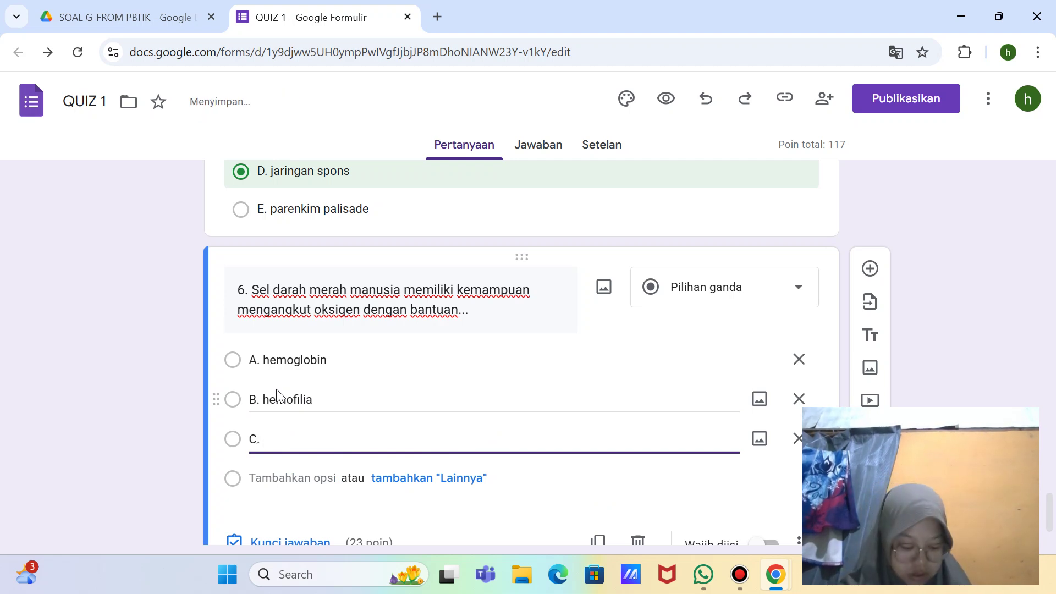
{"action": "type", "text": ". leukosu"}
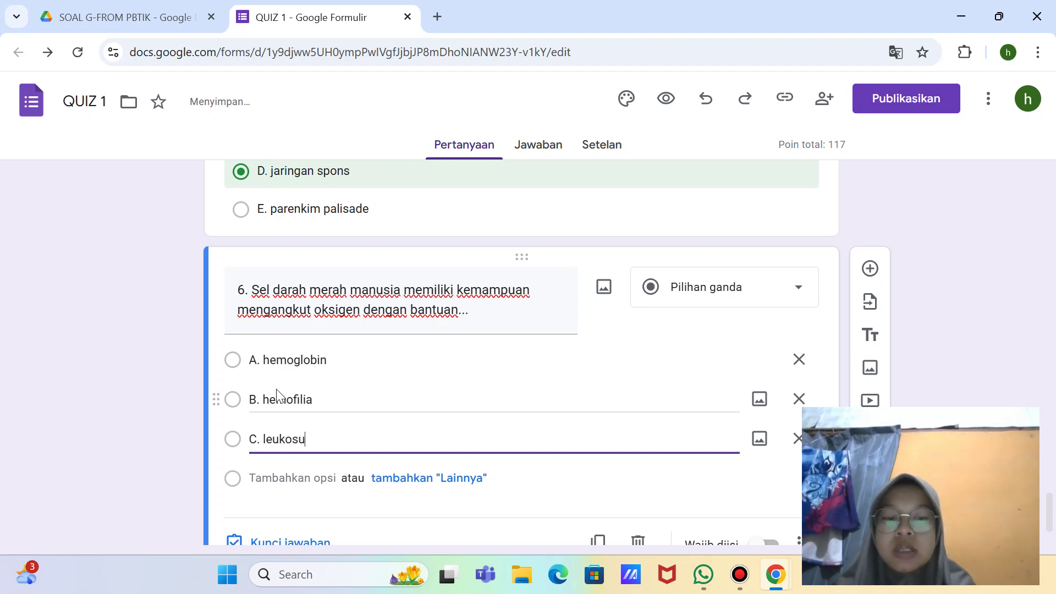
{"action": "key", "text": "BackSpace"}
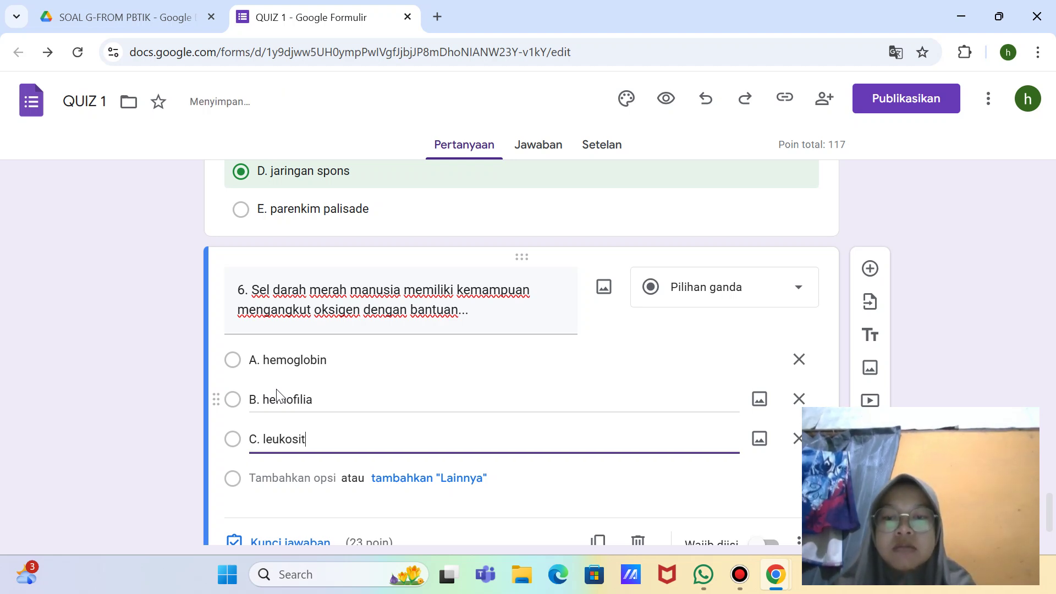
{"action": "type", "text": "it"}
{"action": "key", "text": "Return"}
{"action": "key", "text": "BackSpace"}
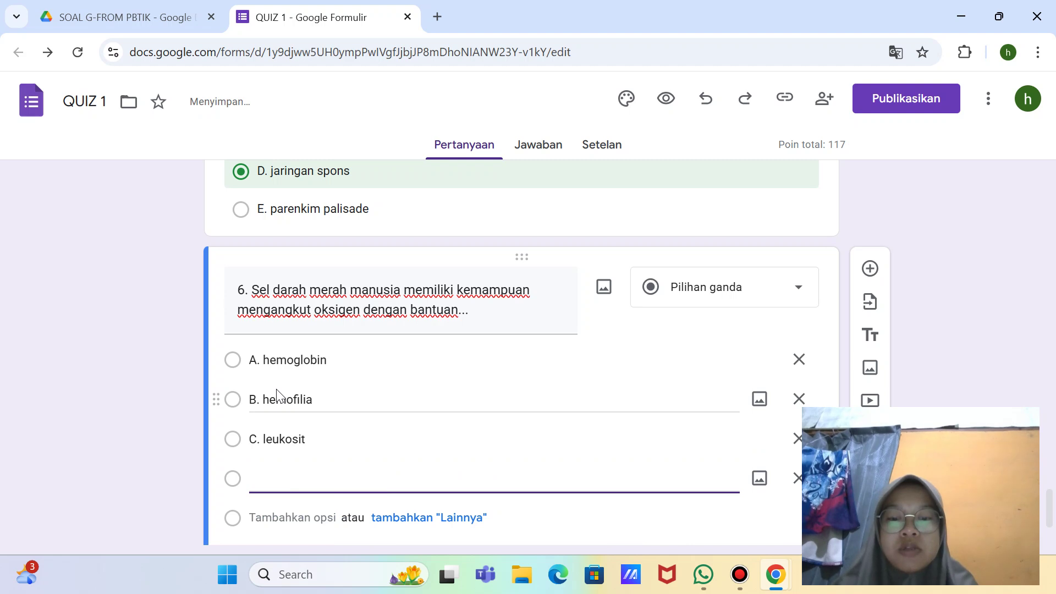
{"action": "type", "text": "D."}
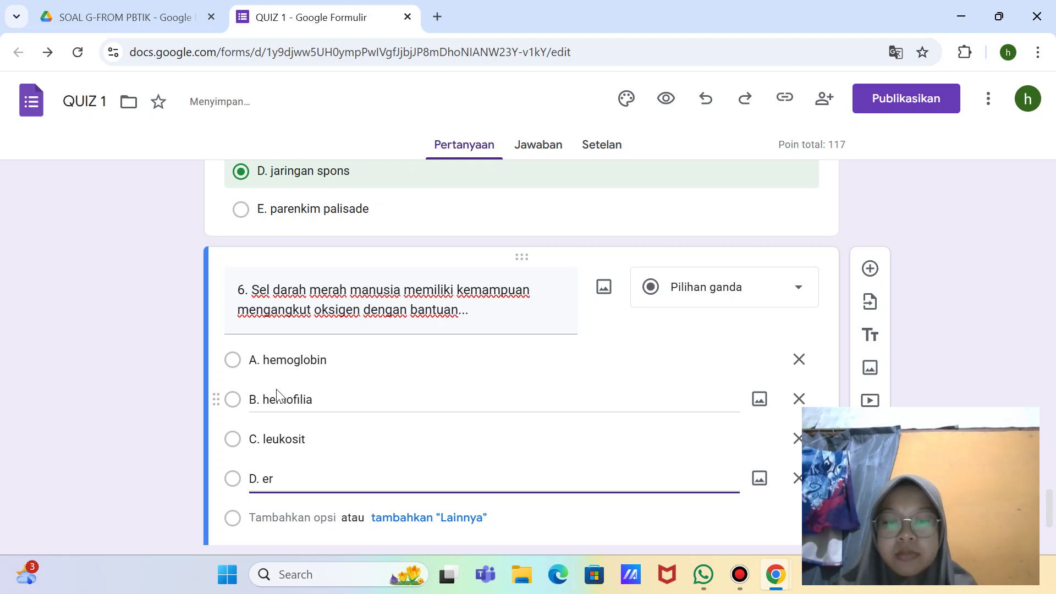
{"action": "type", "text": " eritrosit"}
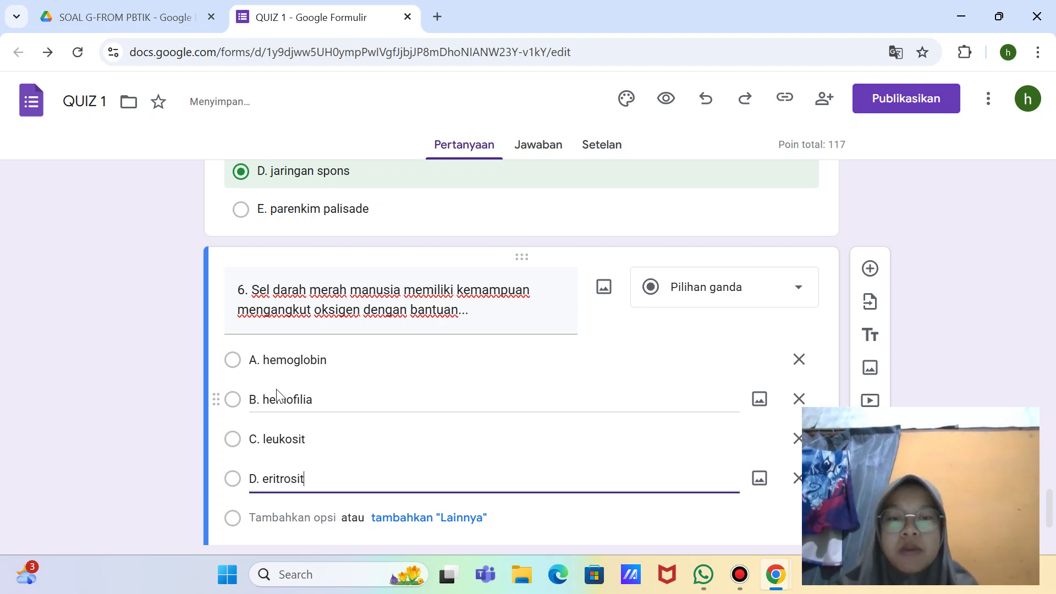
{"action": "key", "text": "Return"}
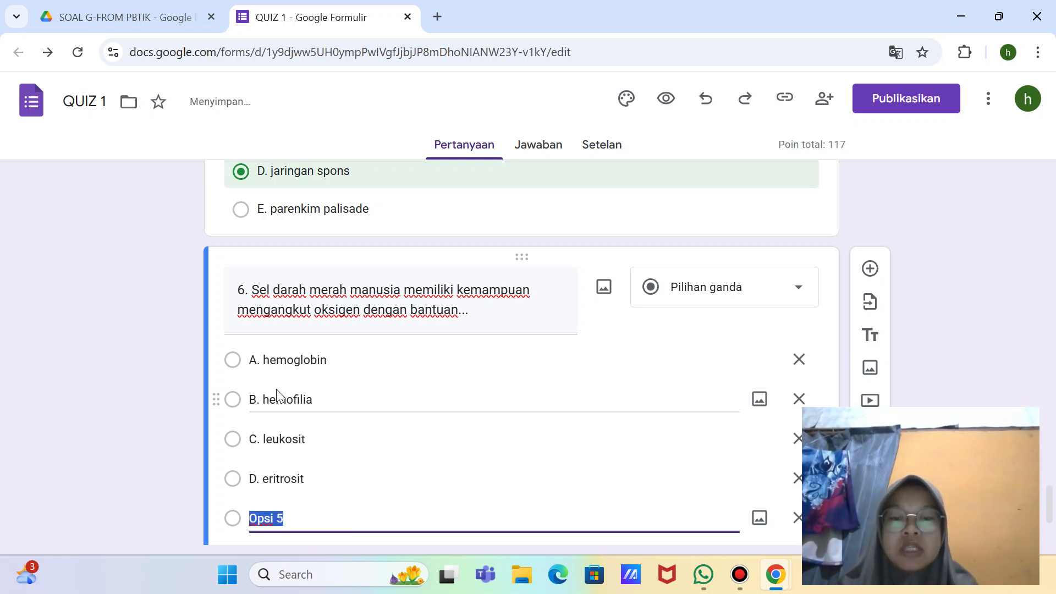
{"action": "key", "text": "BackSpace"}
{"action": "type", "text": "E."}
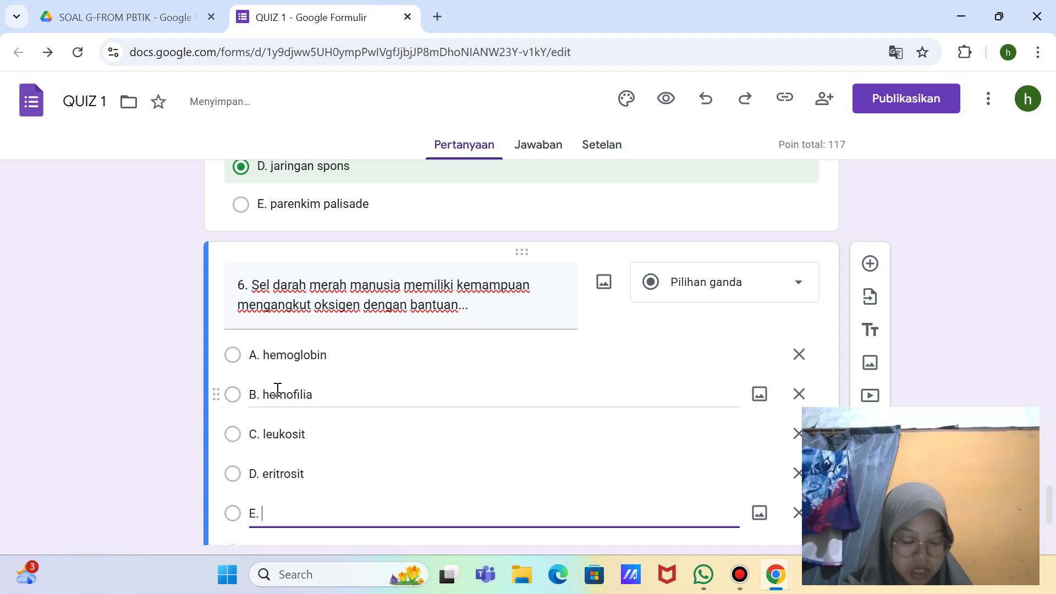
{"action": "type", "text": " trom"}
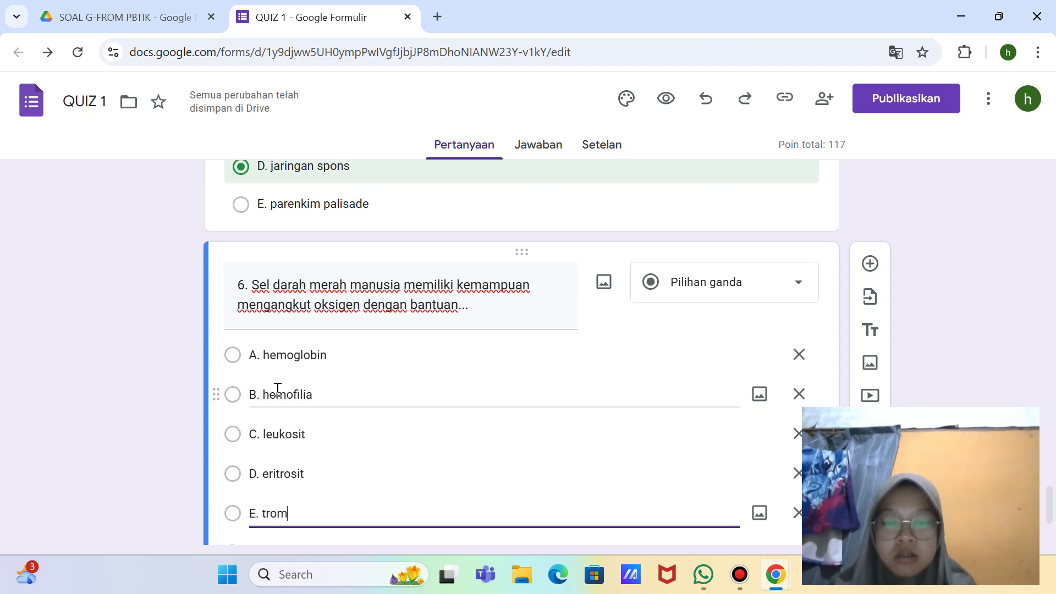
{"action": "type", "text": "bo"}
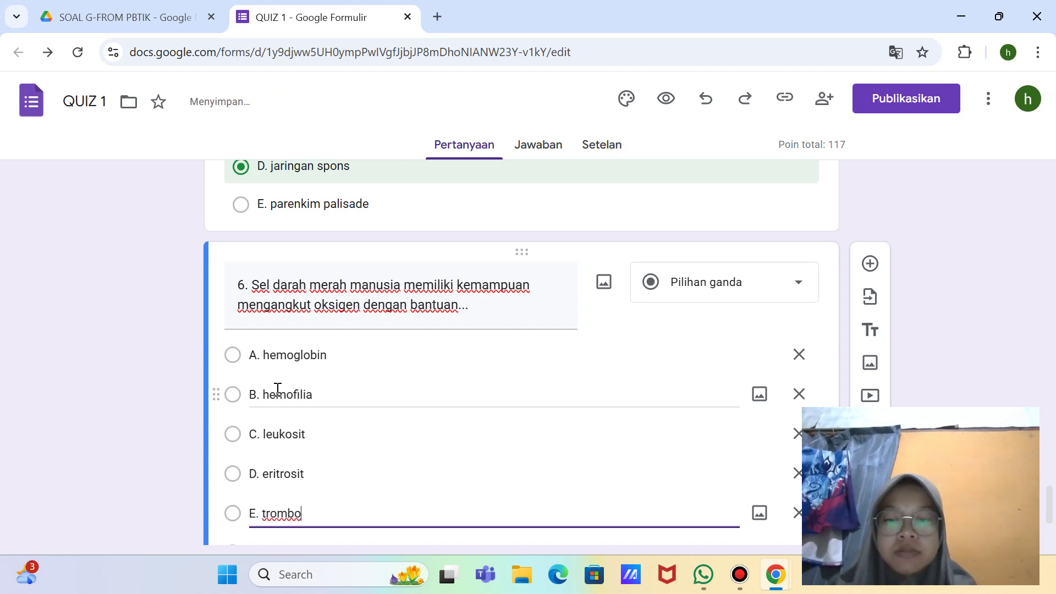
{"action": "type", "text": "sit"}
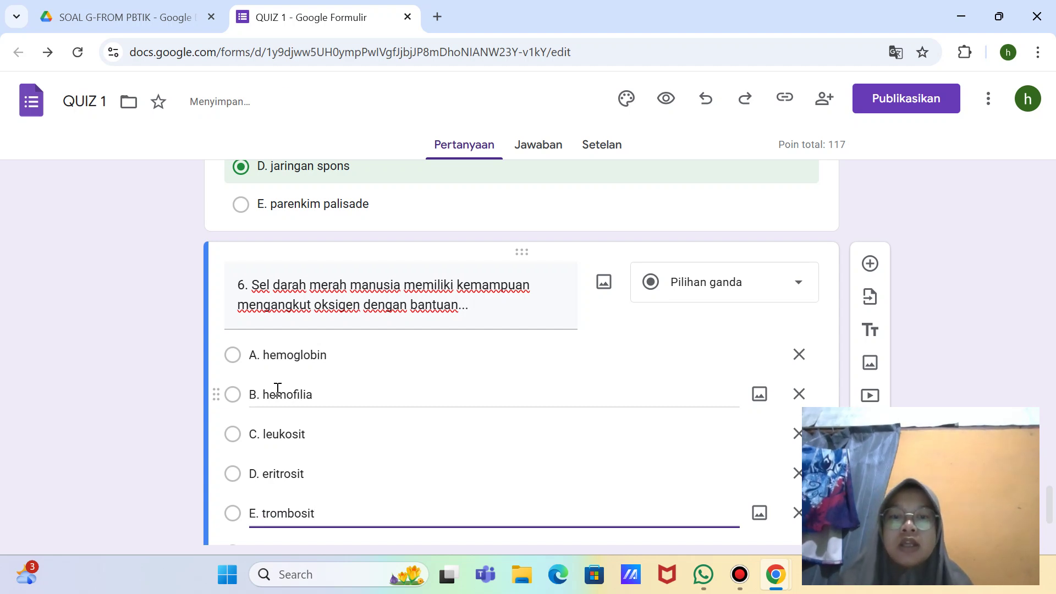
{"action": "scroll", "coordinate": [444, 458], "scroll_direction": "down", "scroll_amount": 3}
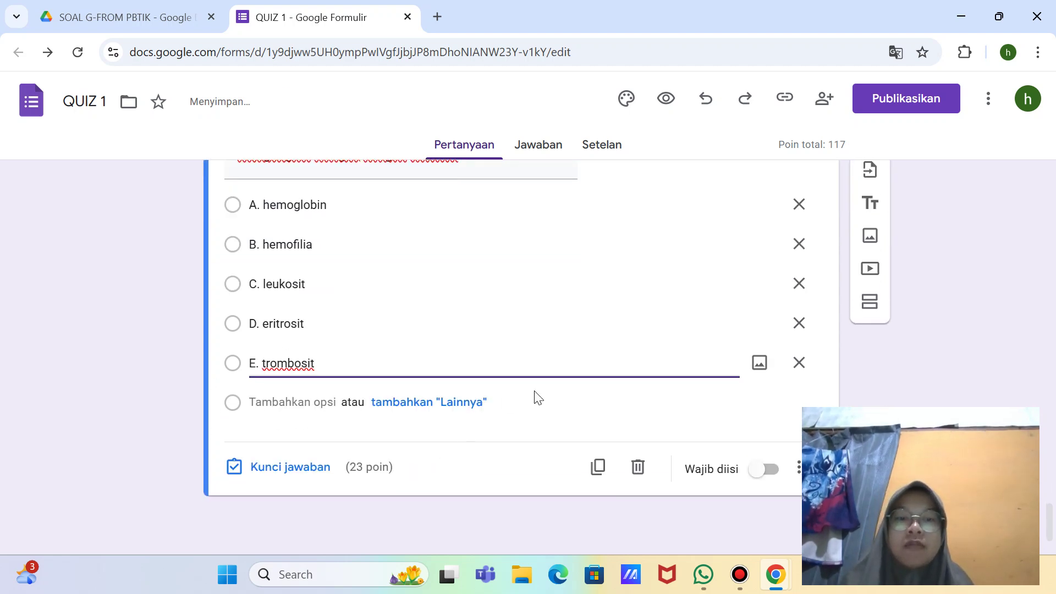
Step: Key A. hemoglobin as question 6's correct answer at 5 points, then add a blank question
{"action": "left_click", "coordinate": [318, 472]}
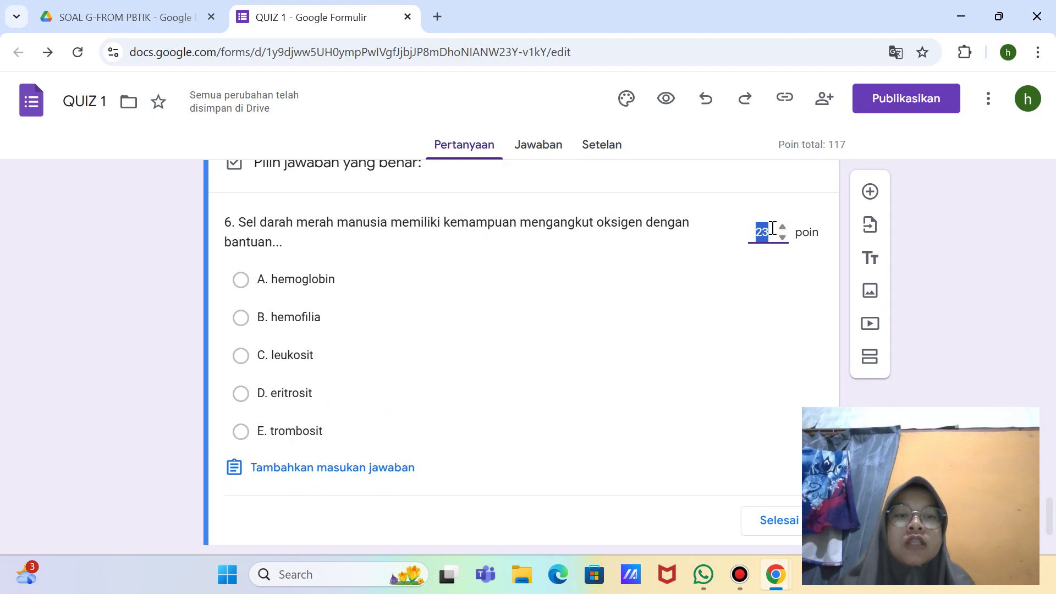
{"action": "key", "text": "BackSpace"}
{"action": "scroll", "coordinate": [771, 231], "scroll_direction": "down", "scroll_amount": 1}
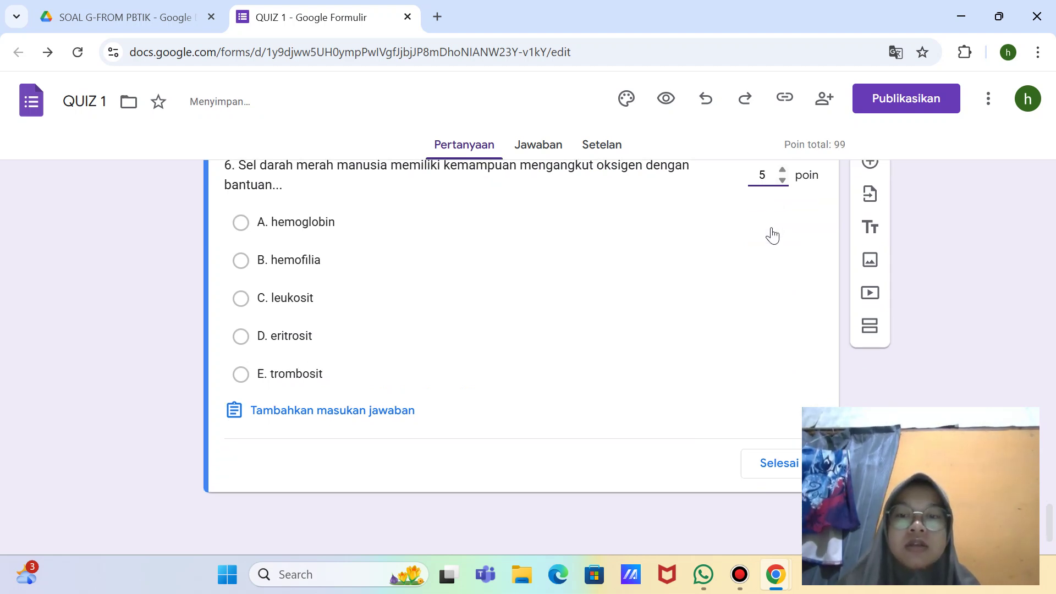
{"action": "left_click", "coordinate": [406, 223]}
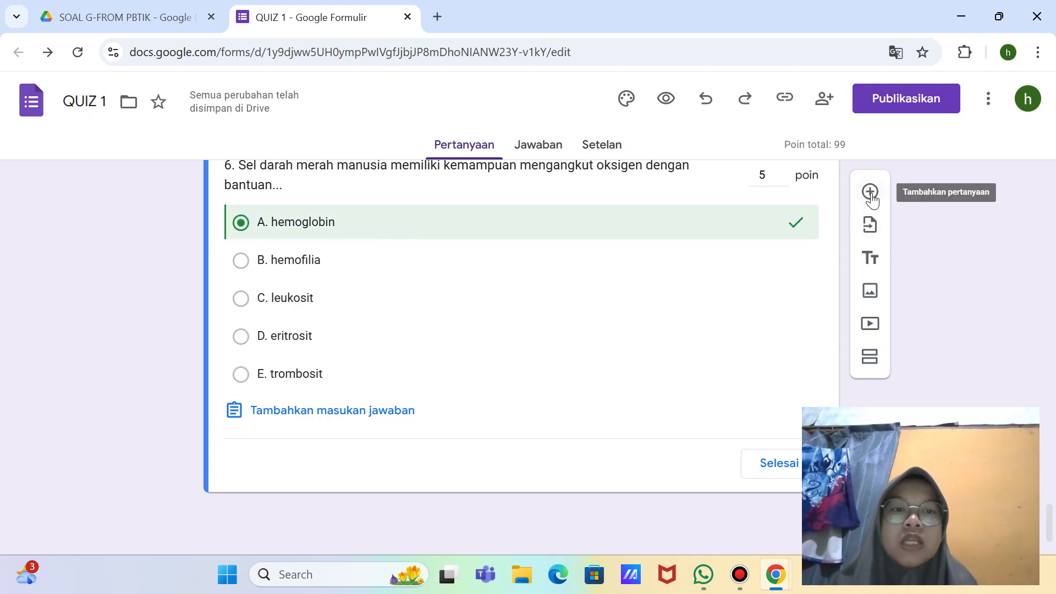
{"action": "left_click", "coordinate": [870, 193]}
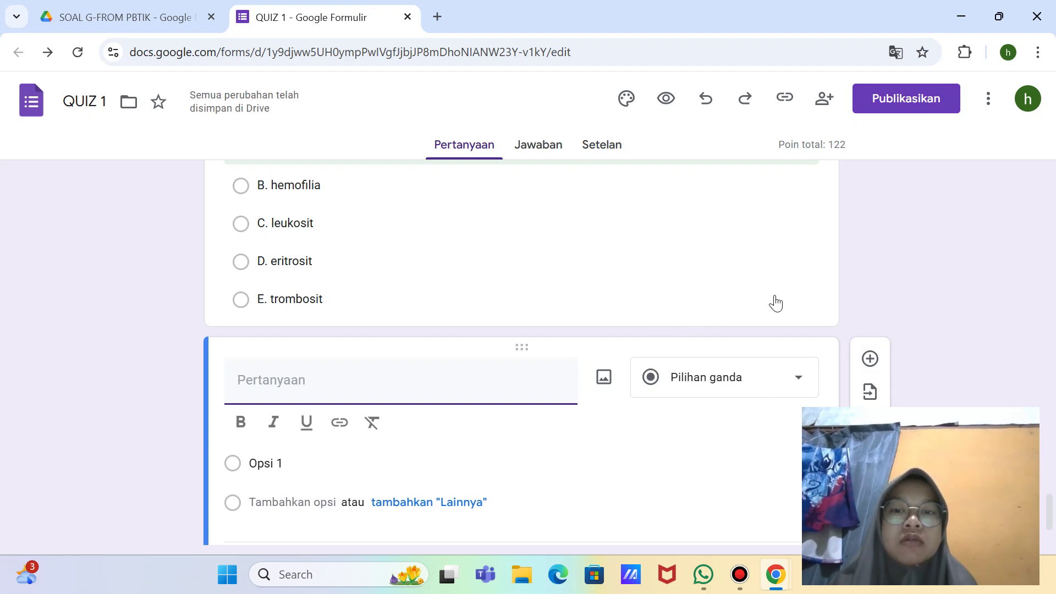
Step: Turn on Wajib diisi for the new blank question
{"action": "scroll", "coordinate": [774, 303], "scroll_direction": "down", "scroll_amount": 2}
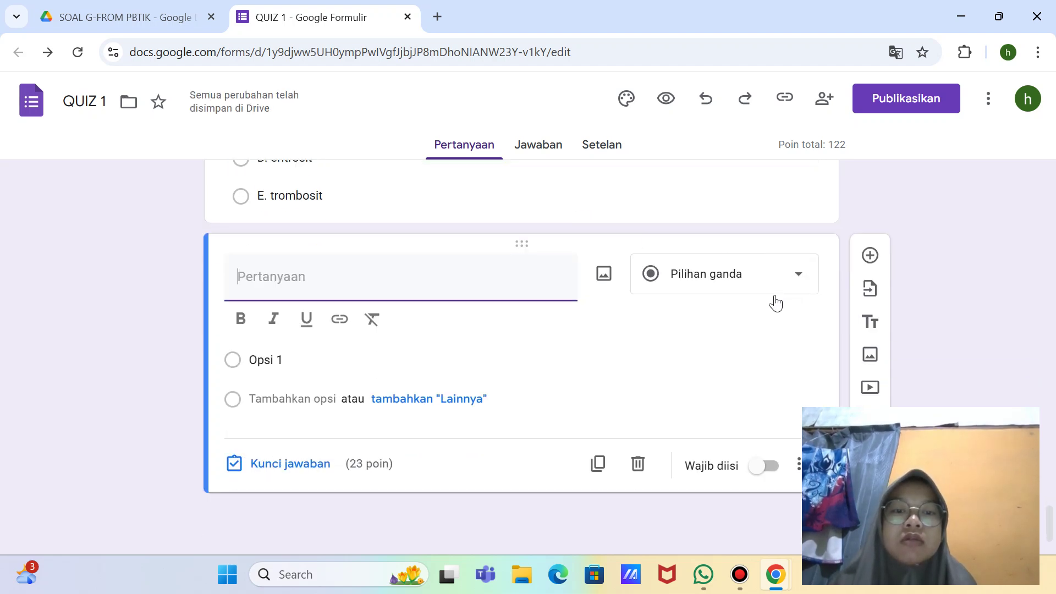
{"action": "left_click", "coordinate": [358, 285]}
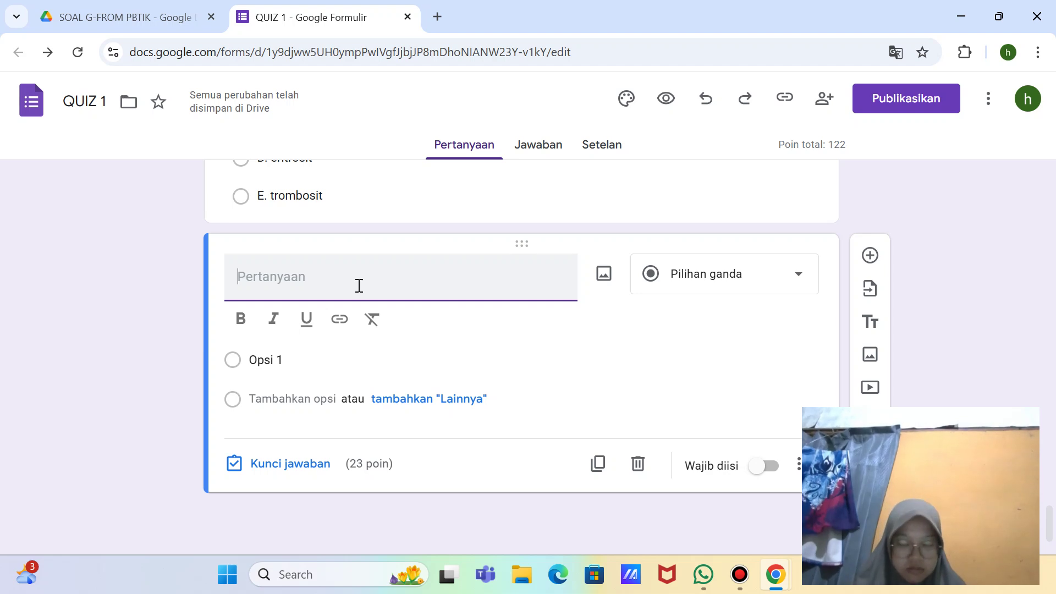
{"action": "left_click", "coordinate": [775, 462]}
{"action": "left_click", "coordinate": [770, 465]}
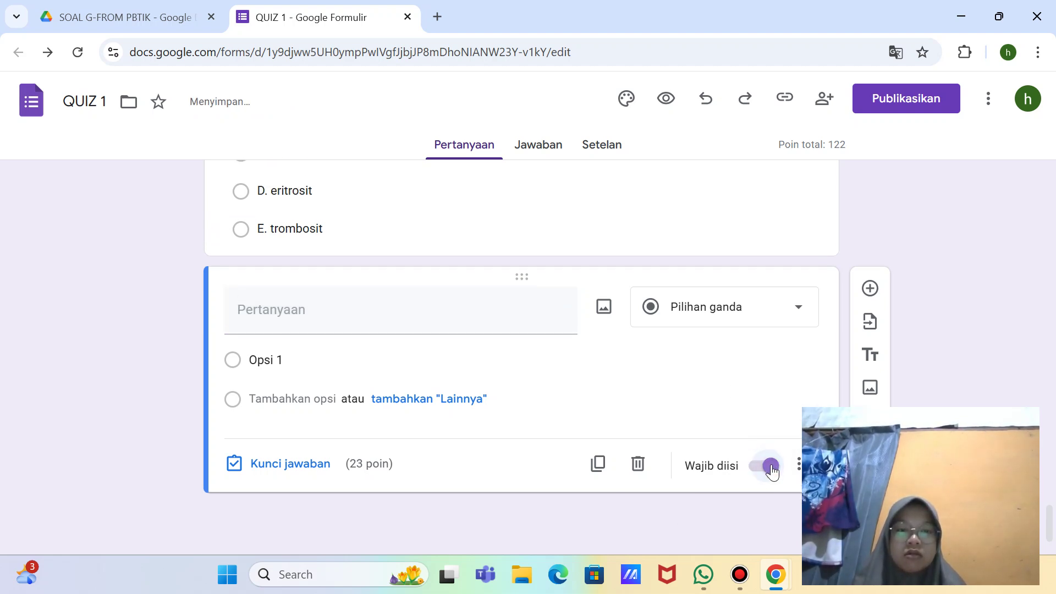
Step: Close question 6's answer key and turn on Wajib diisi for question 6
{"action": "scroll", "coordinate": [651, 245], "scroll_direction": "up", "scroll_amount": 1}
{"action": "scroll", "coordinate": [651, 245], "scroll_direction": "up", "scroll_amount": 1}
{"action": "left_click", "coordinate": [644, 248]}
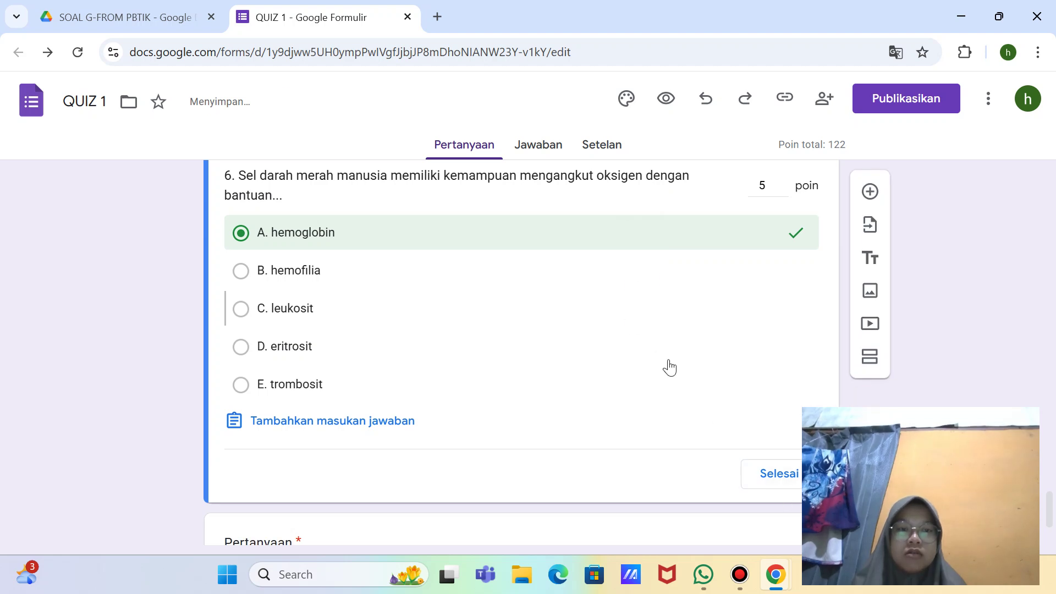
{"action": "left_click", "coordinate": [784, 476]}
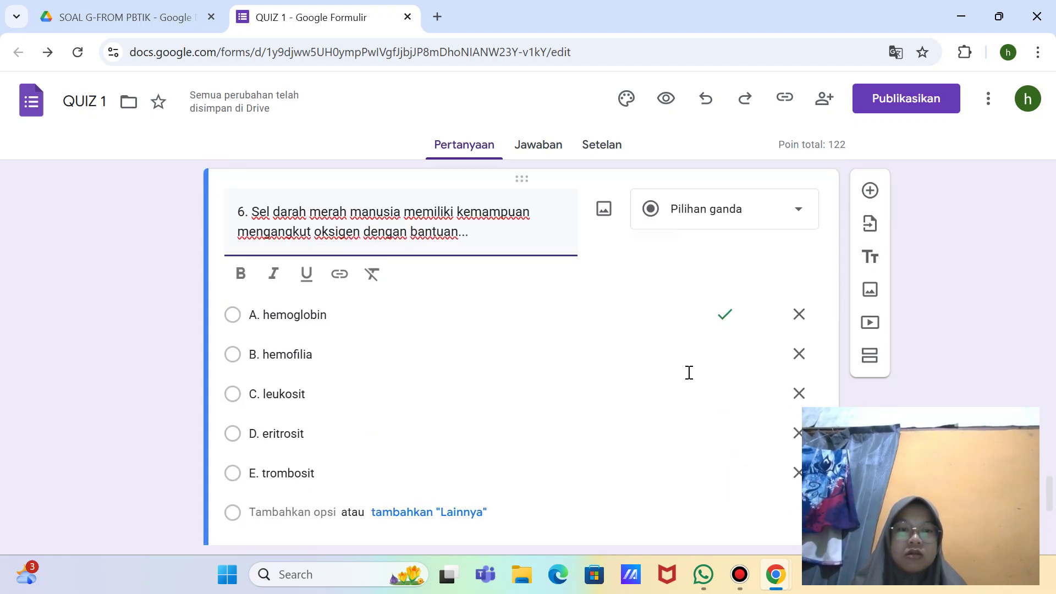
{"action": "left_click", "coordinate": [761, 385]}
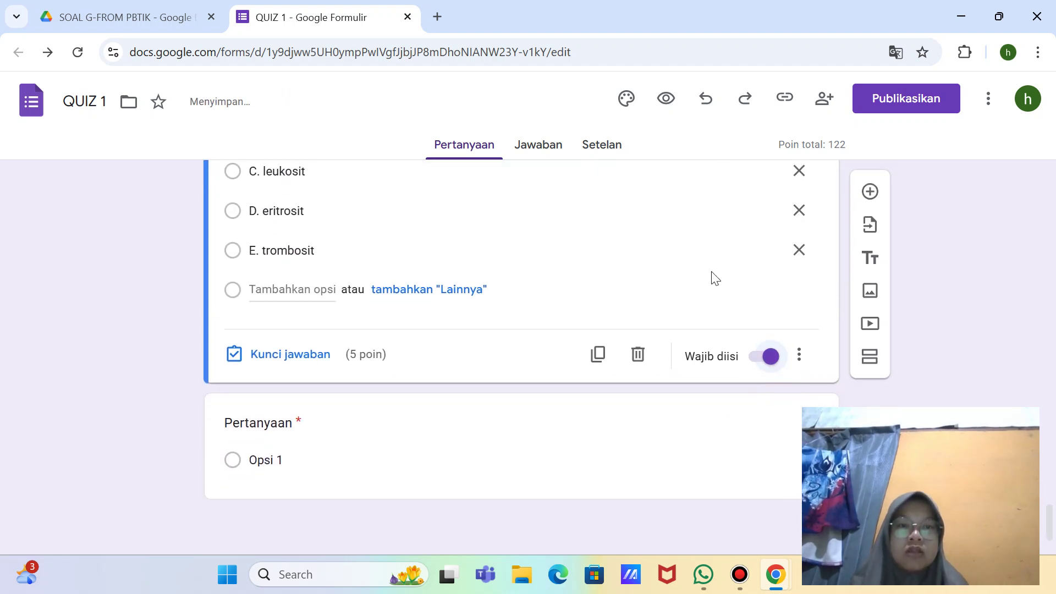
{"action": "scroll", "coordinate": [715, 278], "scroll_direction": "up", "scroll_amount": 5}
{"action": "scroll", "coordinate": [715, 277], "scroll_direction": "up", "scroll_amount": 2}
Step: Check question 5's answer key and turn on Wajib diisi for question 4
{"action": "left_click", "coordinate": [700, 256]}
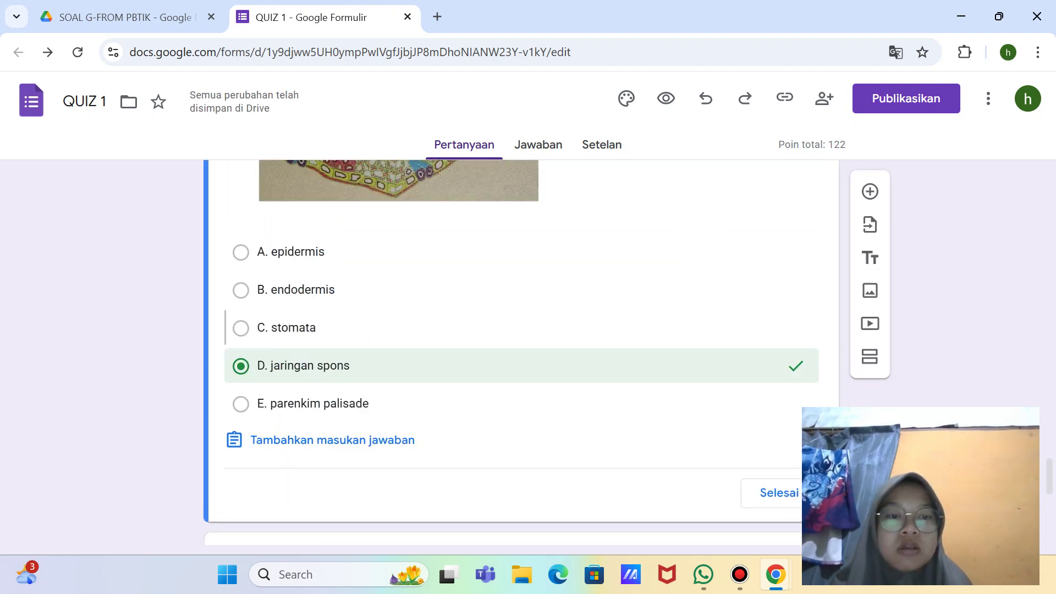
{"action": "left_click", "coordinate": [787, 493]}
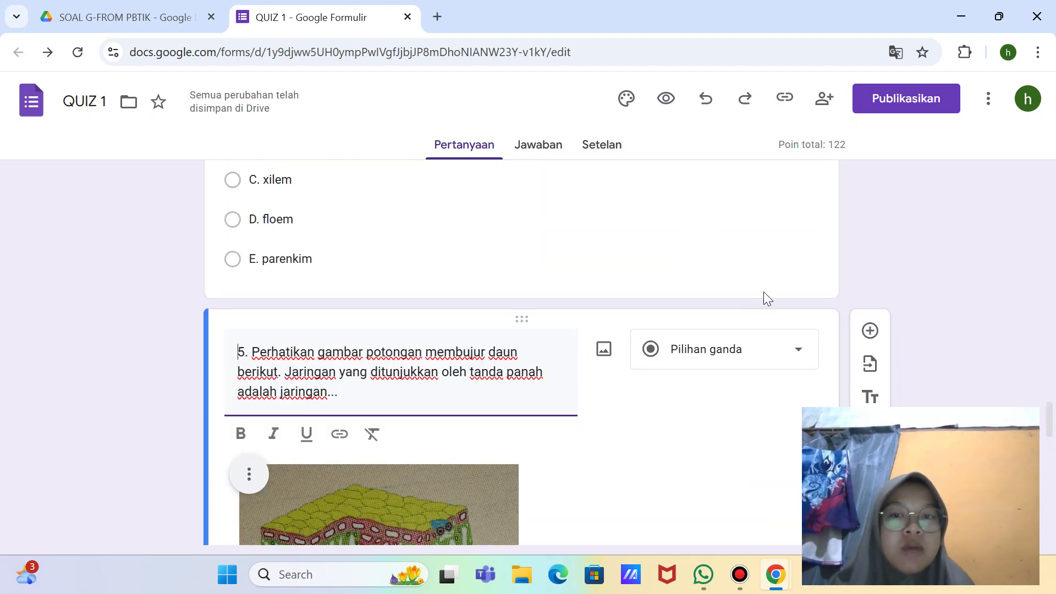
{"action": "scroll", "coordinate": [763, 291], "scroll_direction": "up", "scroll_amount": 2}
{"action": "left_click", "coordinate": [731, 313]}
{"action": "scroll", "coordinate": [744, 428], "scroll_direction": "down", "scroll_amount": 4}
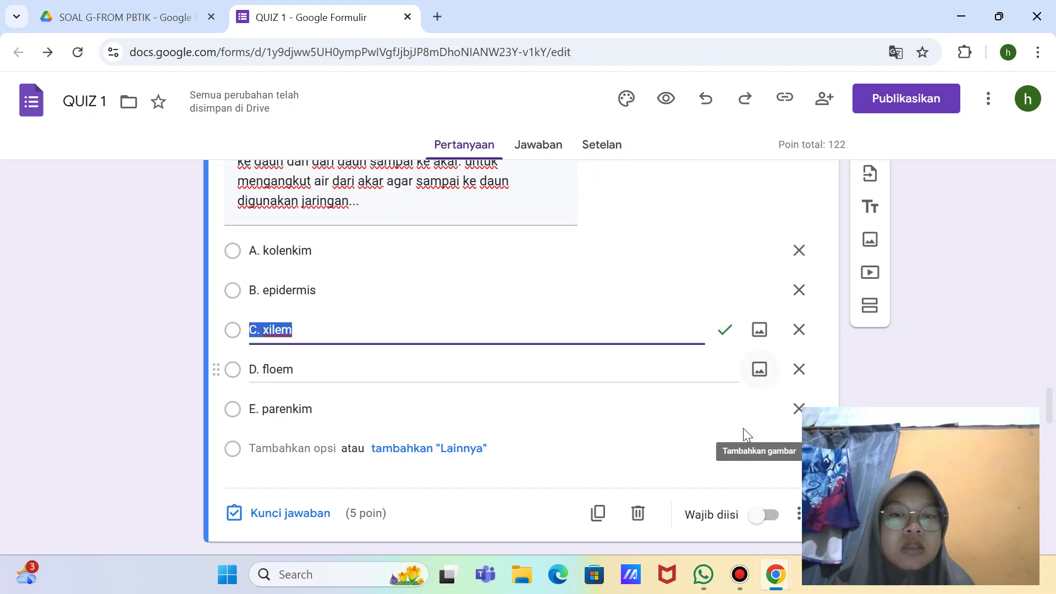
{"action": "left_click", "coordinate": [768, 299]}
{"action": "scroll", "coordinate": [770, 304], "scroll_direction": "up", "scroll_amount": 10}
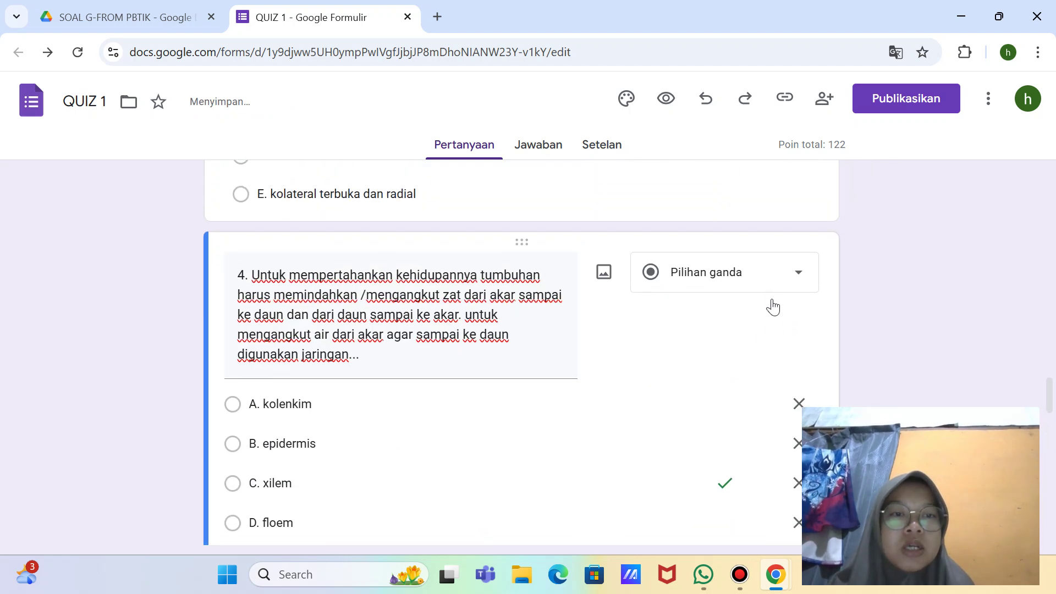
Step: Review the answer keys of questions 3, 2 and 1
{"action": "left_click", "coordinate": [742, 312]}
{"action": "scroll", "coordinate": [748, 330], "scroll_direction": "down", "scroll_amount": 8}
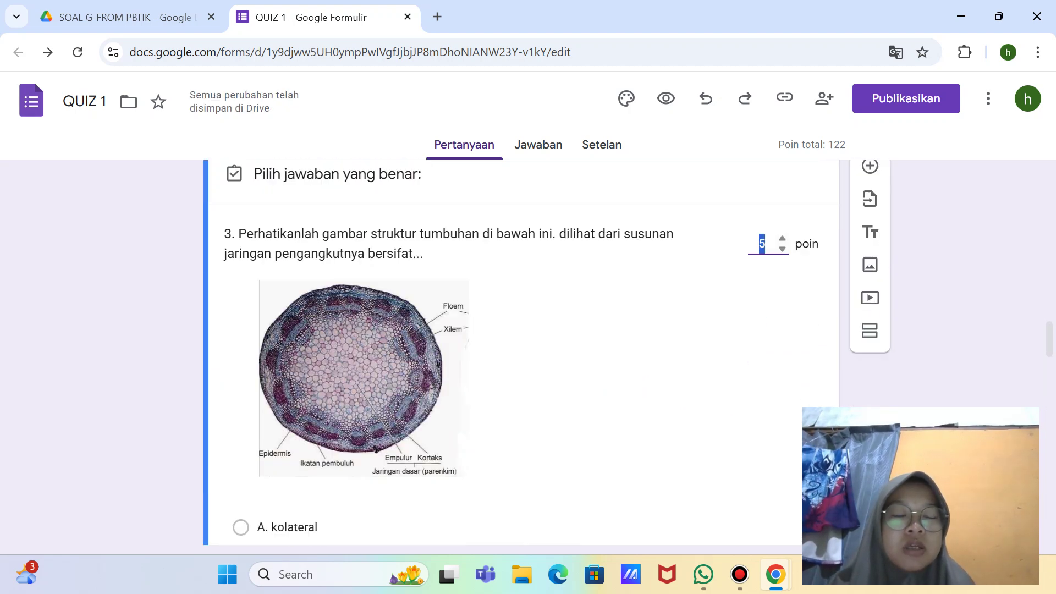
{"action": "left_click", "coordinate": [777, 380]}
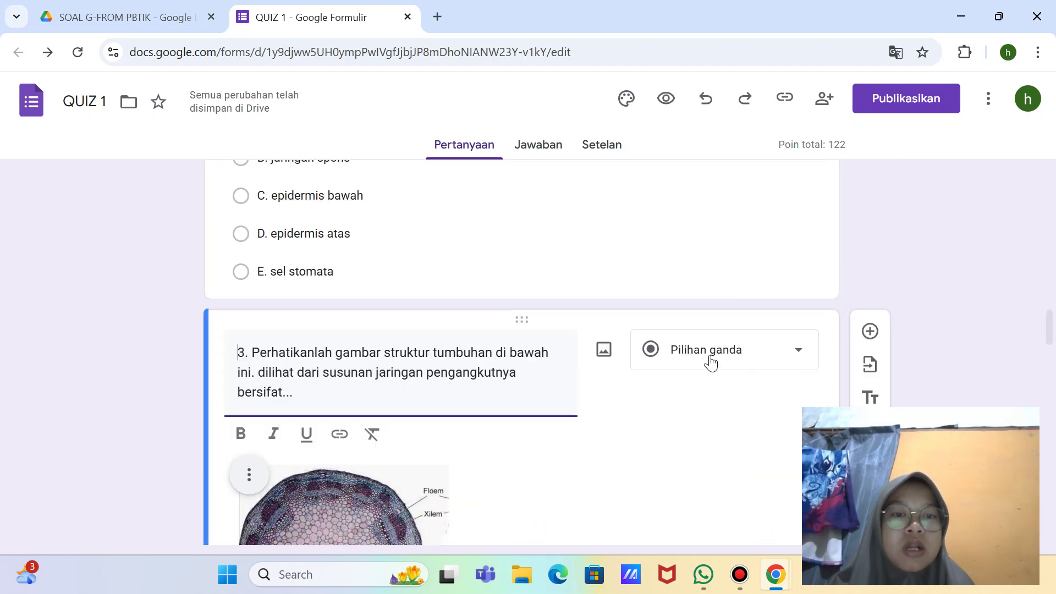
{"action": "left_click", "coordinate": [749, 244]}
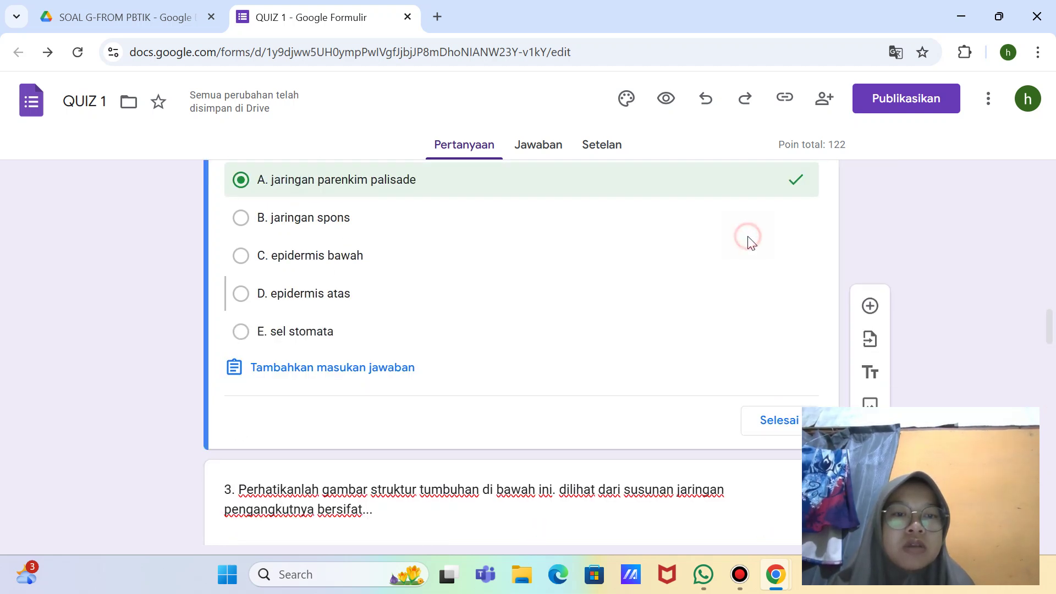
{"action": "left_click", "coordinate": [790, 416]}
{"action": "left_click", "coordinate": [735, 280]}
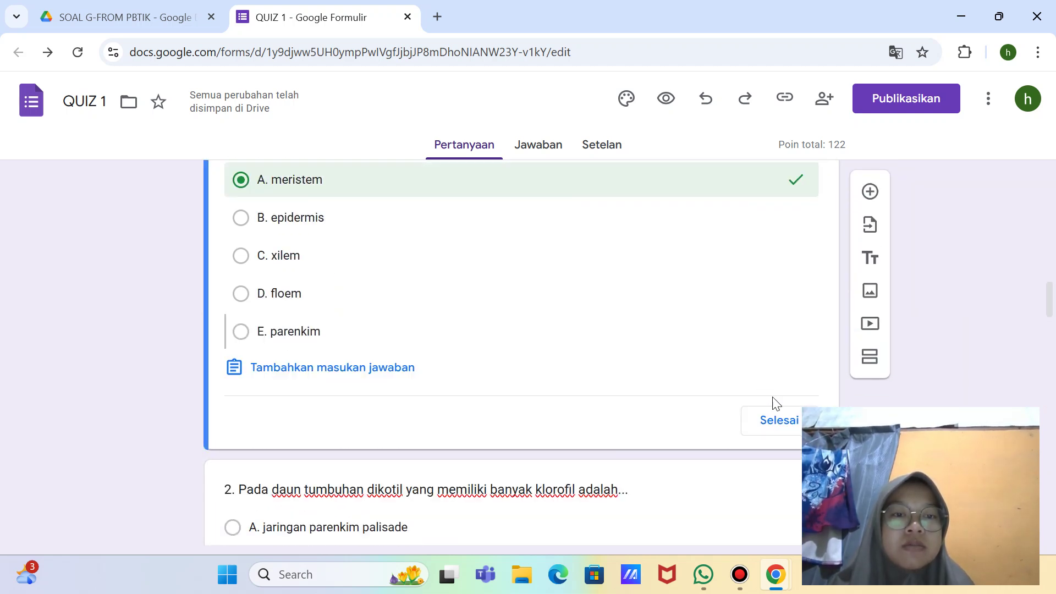
{"action": "left_click", "coordinate": [782, 420]}
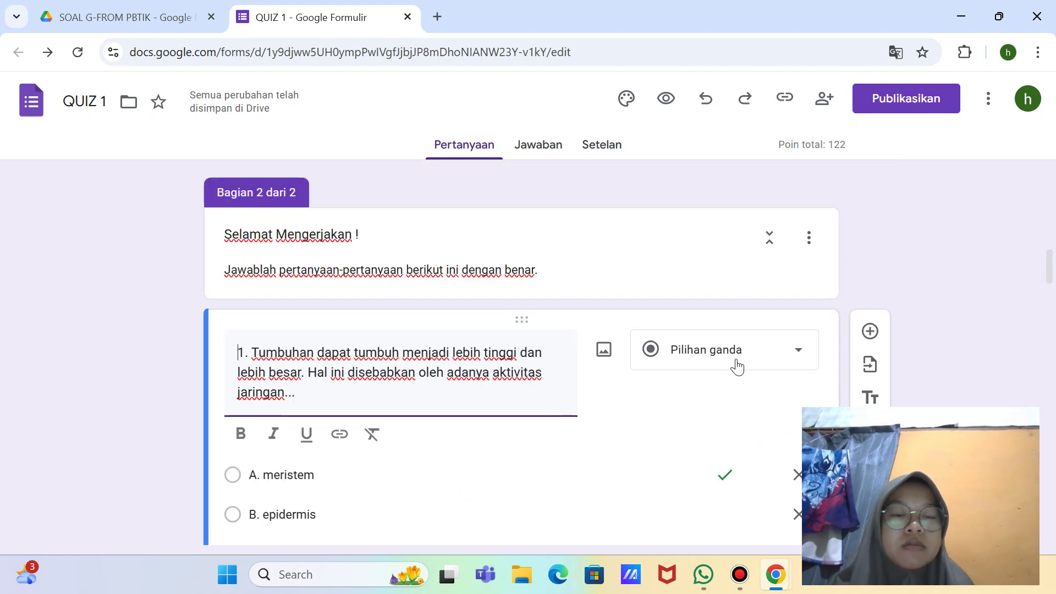
Step: Turn on Wajib diisi for question 3
{"action": "scroll", "coordinate": [726, 385], "scroll_direction": "down", "scroll_amount": 15}
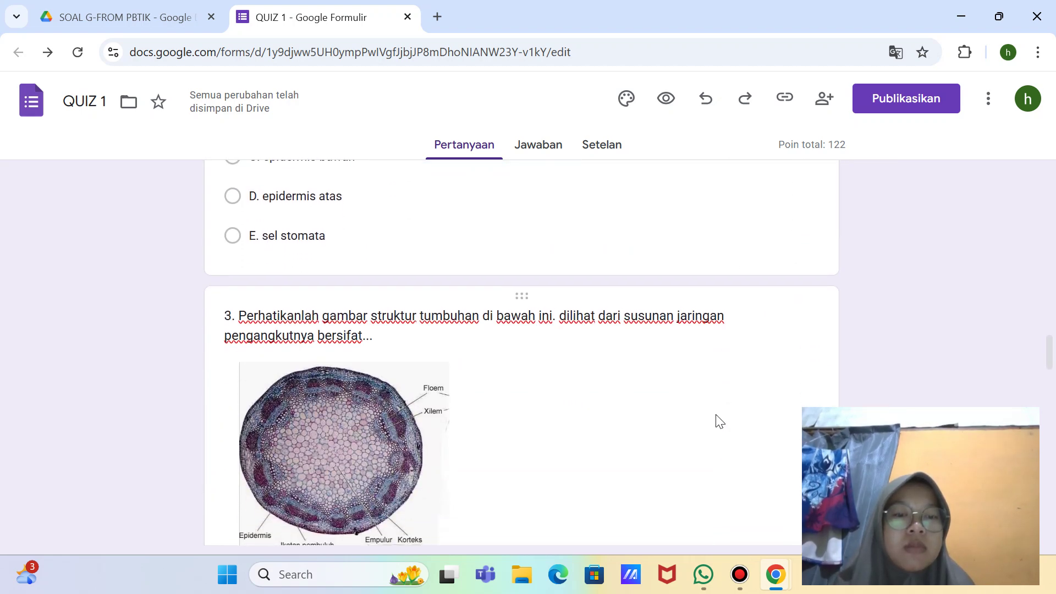
{"action": "left_click", "coordinate": [716, 407]}
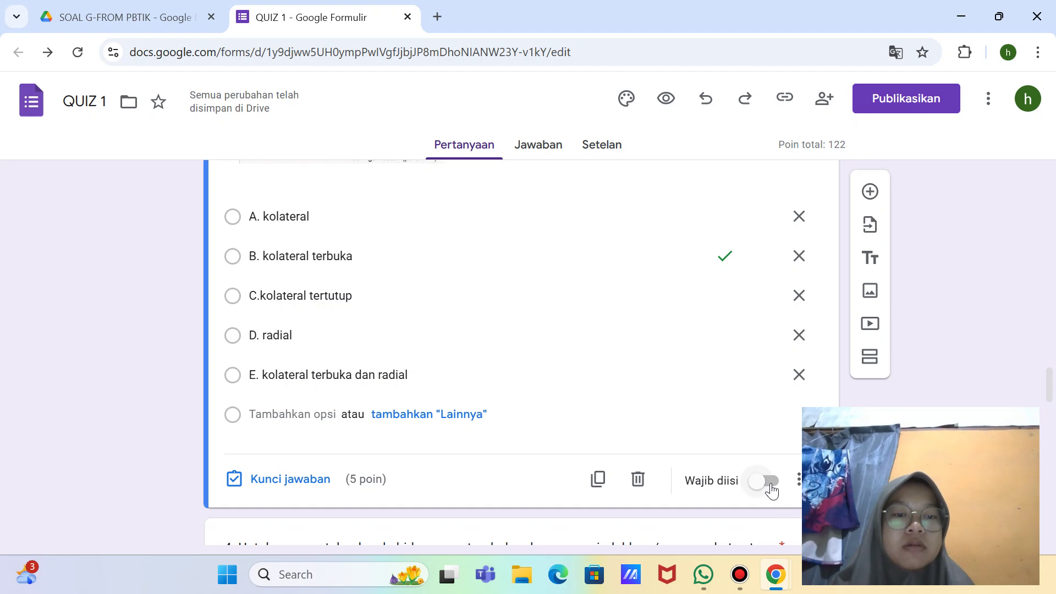
{"action": "left_click", "coordinate": [770, 487]}
{"action": "scroll", "coordinate": [770, 487], "scroll_direction": "down", "scroll_amount": 8}
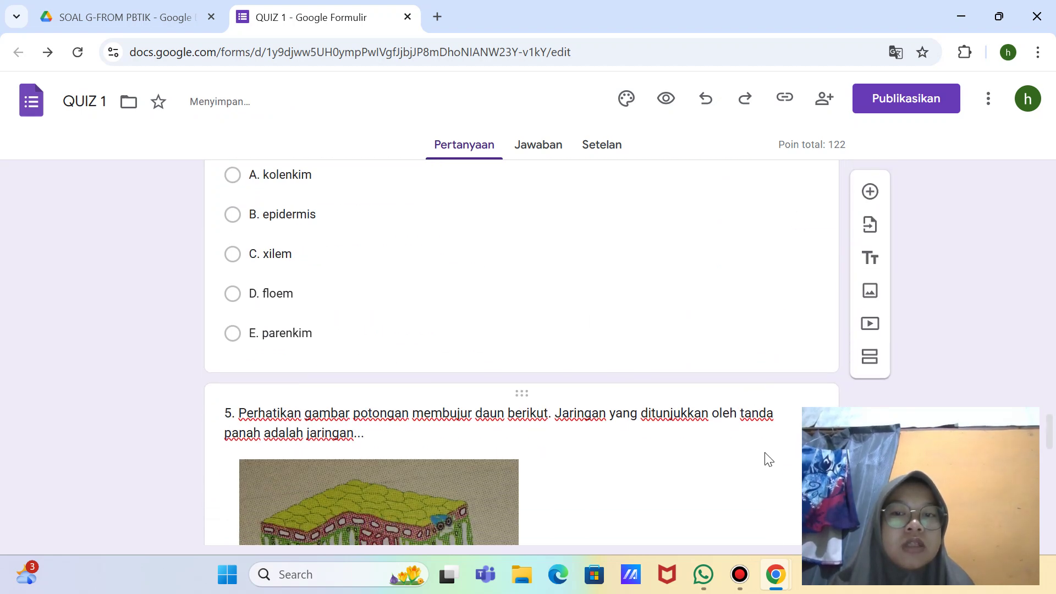
{"action": "scroll", "coordinate": [765, 456], "scroll_direction": "up", "scroll_amount": 3}
Step: Turn on Wajib diisi for question 5, then select the blank question after question 6
{"action": "left_click", "coordinate": [754, 454]}
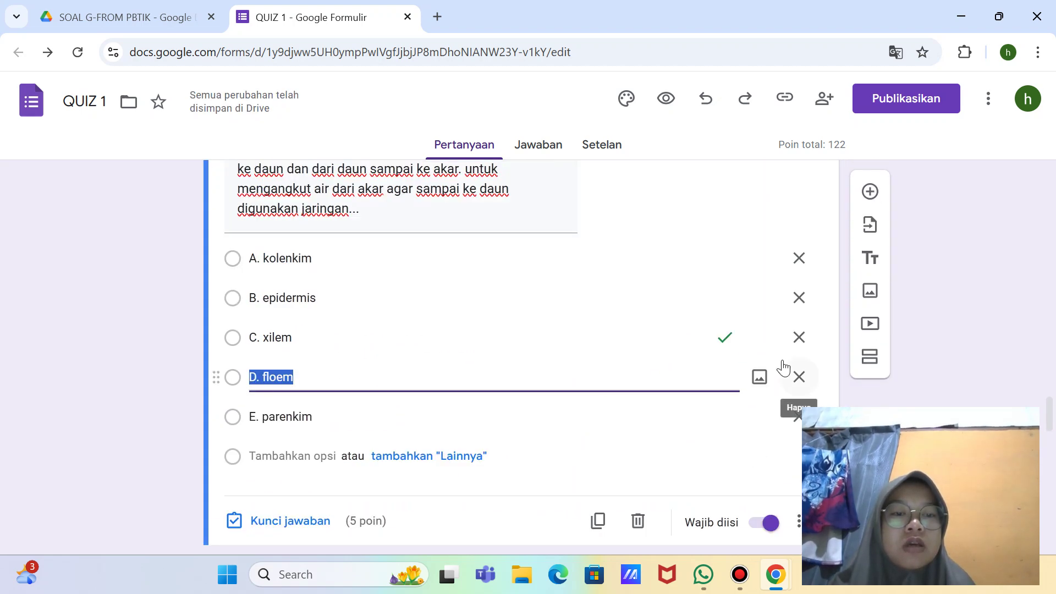
{"action": "scroll", "coordinate": [786, 367], "scroll_direction": "down", "scroll_amount": 3}
{"action": "scroll", "coordinate": [770, 355], "scroll_direction": "down", "scroll_amount": 5}
{"action": "left_click", "coordinate": [758, 349]}
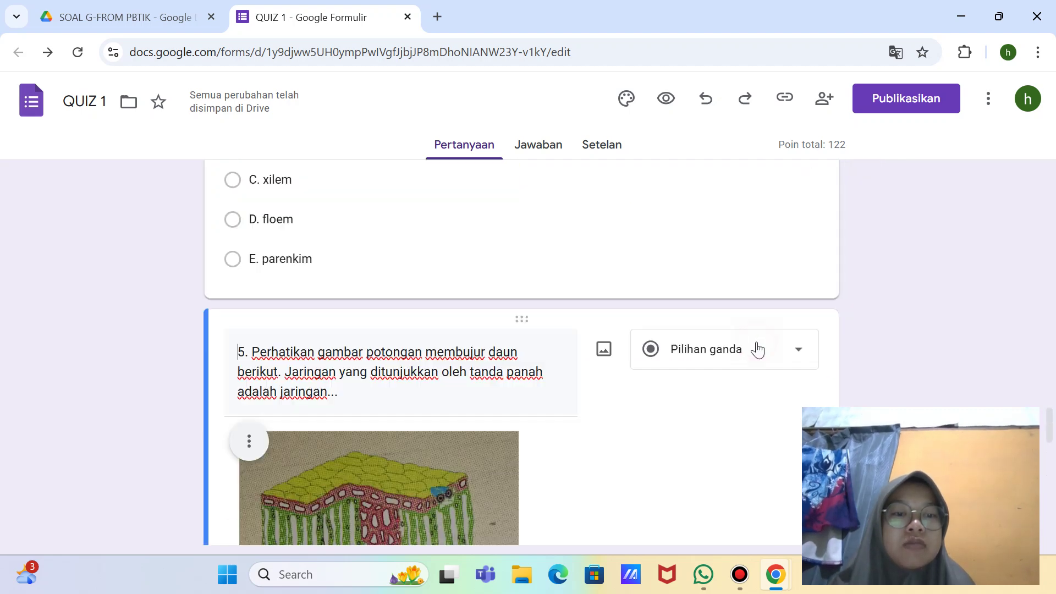
{"action": "scroll", "coordinate": [758, 349], "scroll_direction": "down", "scroll_amount": 10}
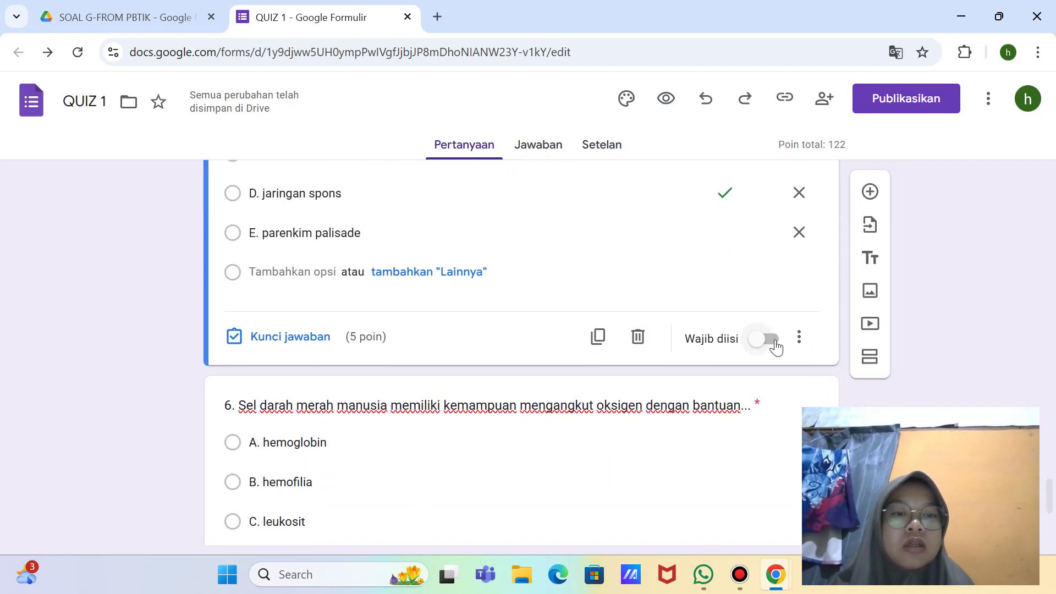
{"action": "left_click", "coordinate": [770, 306]}
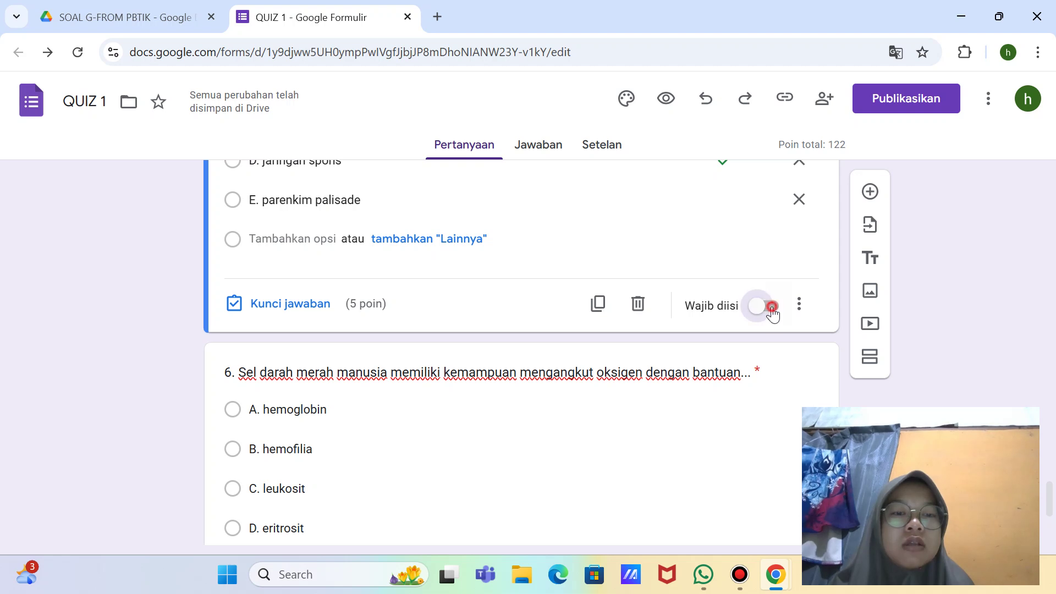
{"action": "scroll", "coordinate": [765, 319], "scroll_direction": "down", "scroll_amount": 4}
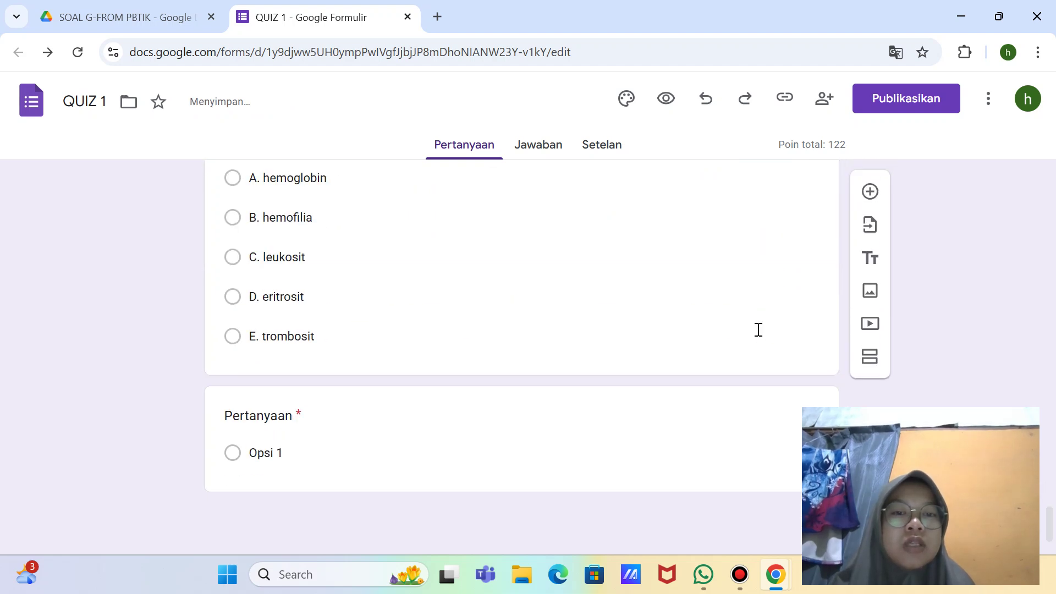
{"action": "left_click", "coordinate": [738, 298]}
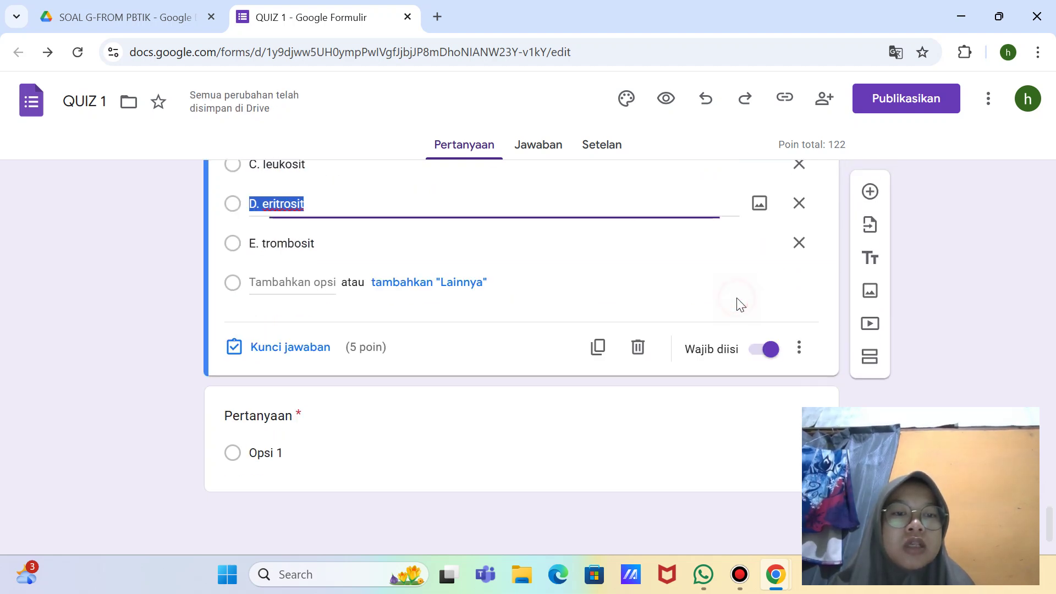
{"action": "left_click", "coordinate": [624, 425]}
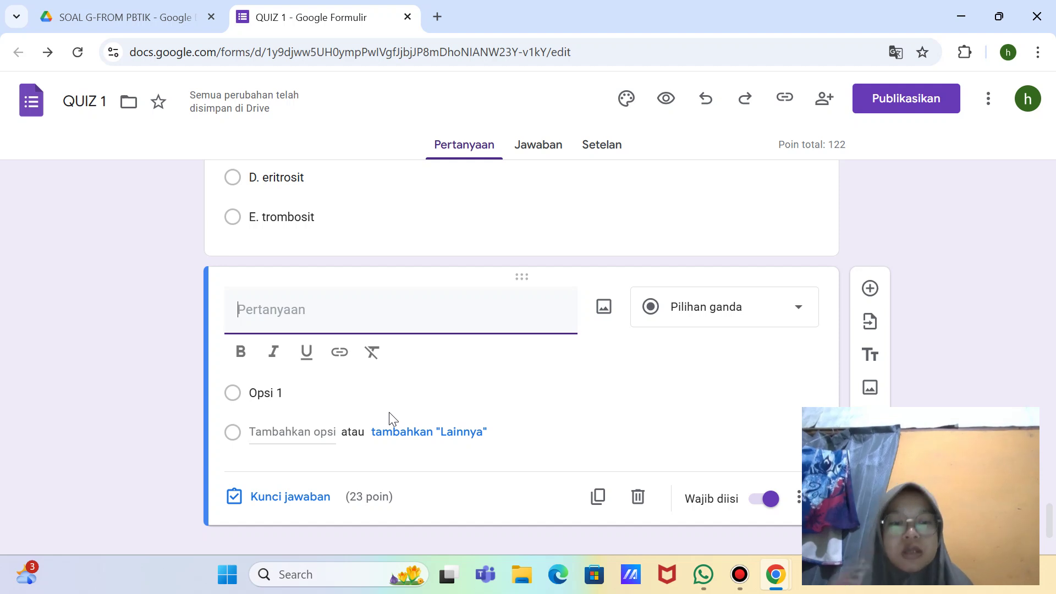
Step: Copy the YouTube link from the WhatsApp self-chat and switch back to the quiz in Chrome
{"action": "left_click", "coordinate": [704, 575]}
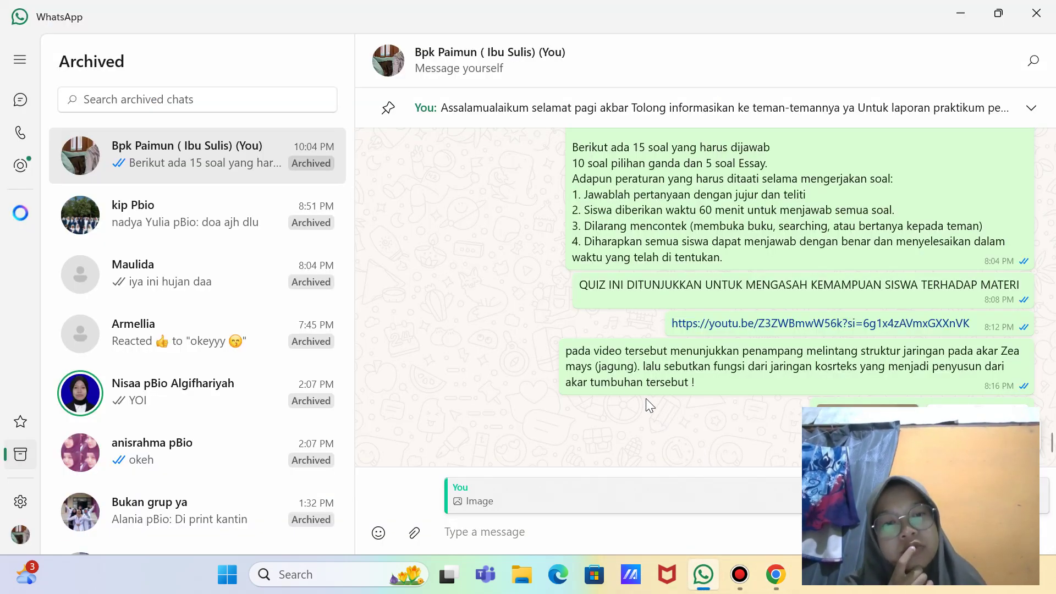
{"action": "scroll", "coordinate": [675, 306], "scroll_direction": "down", "scroll_amount": 10}
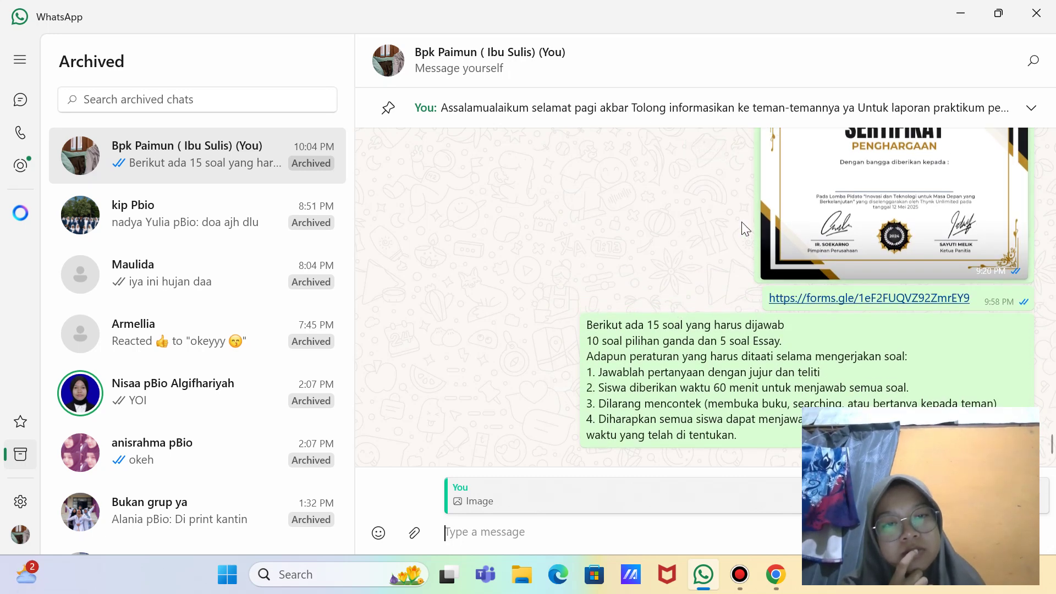
{"action": "scroll", "coordinate": [743, 228], "scroll_direction": "up", "scroll_amount": 4}
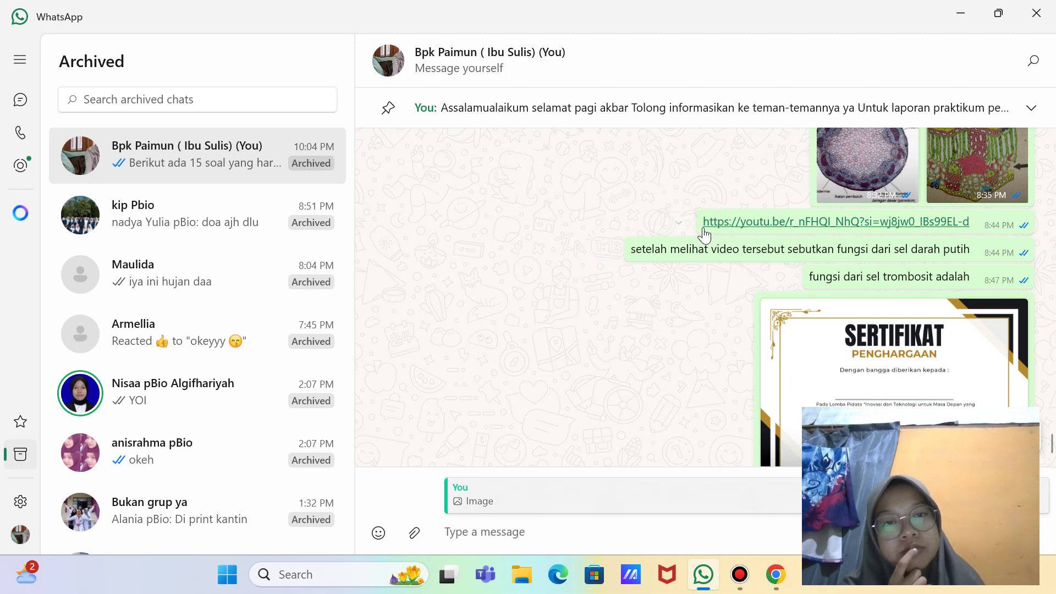
{"action": "left_click", "coordinate": [680, 223]}
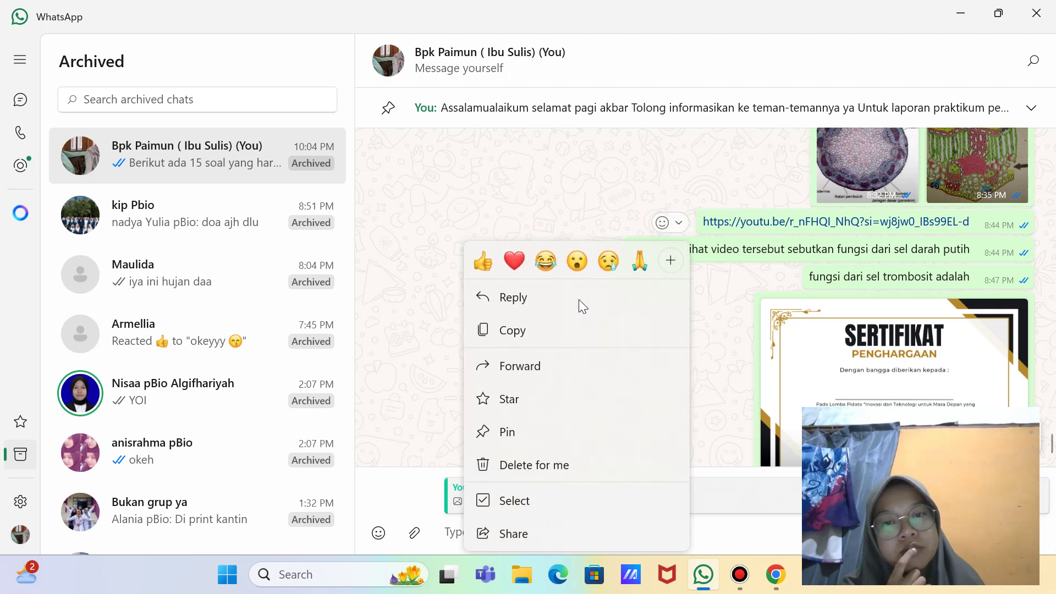
{"action": "left_click", "coordinate": [516, 332]}
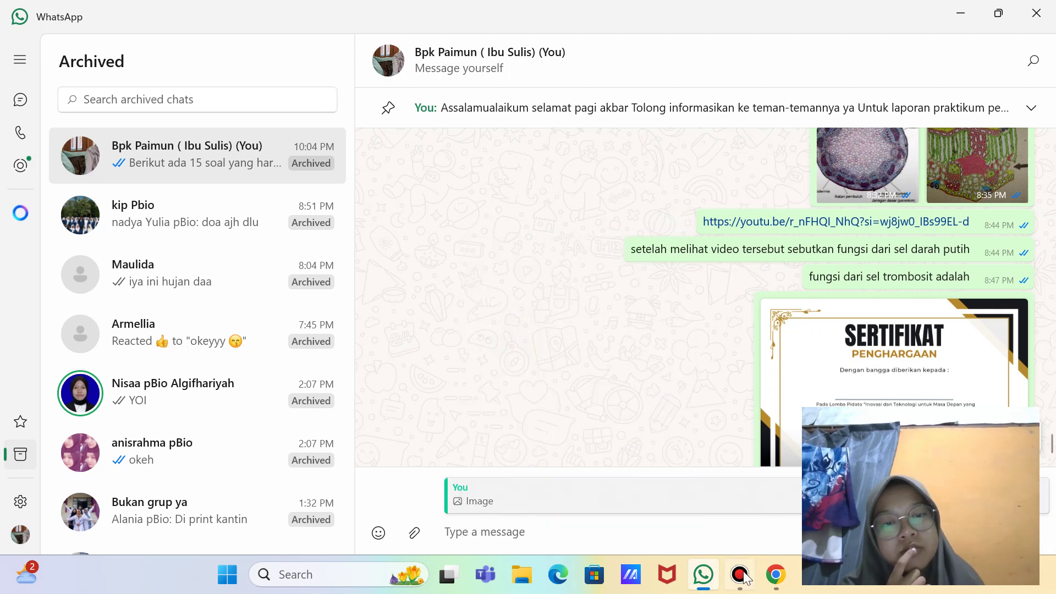
{"action": "mouse_move", "coordinate": [786, 586]}
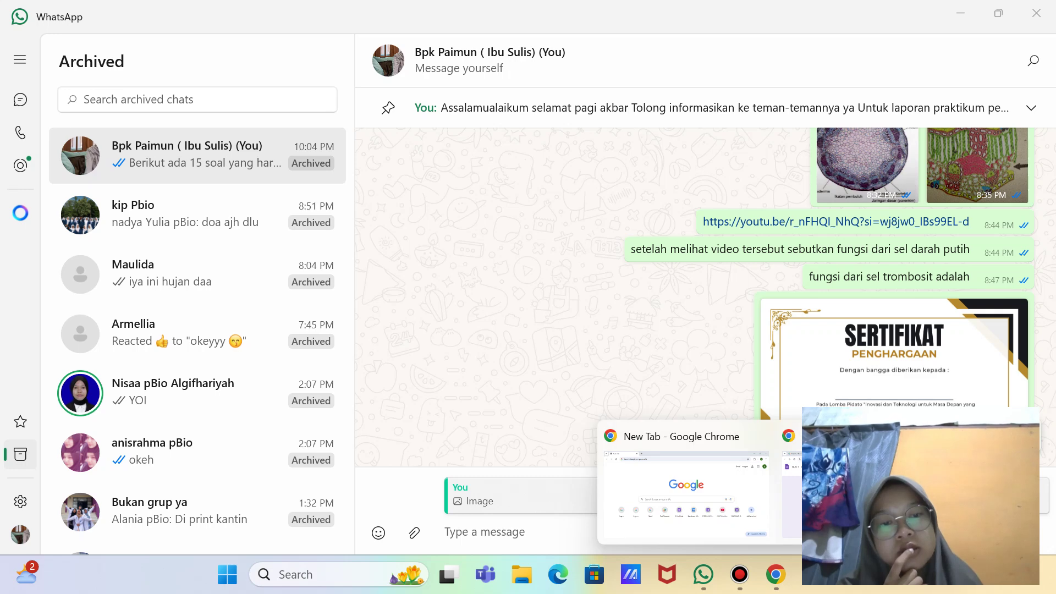
{"action": "left_click", "coordinate": [737, 528]}
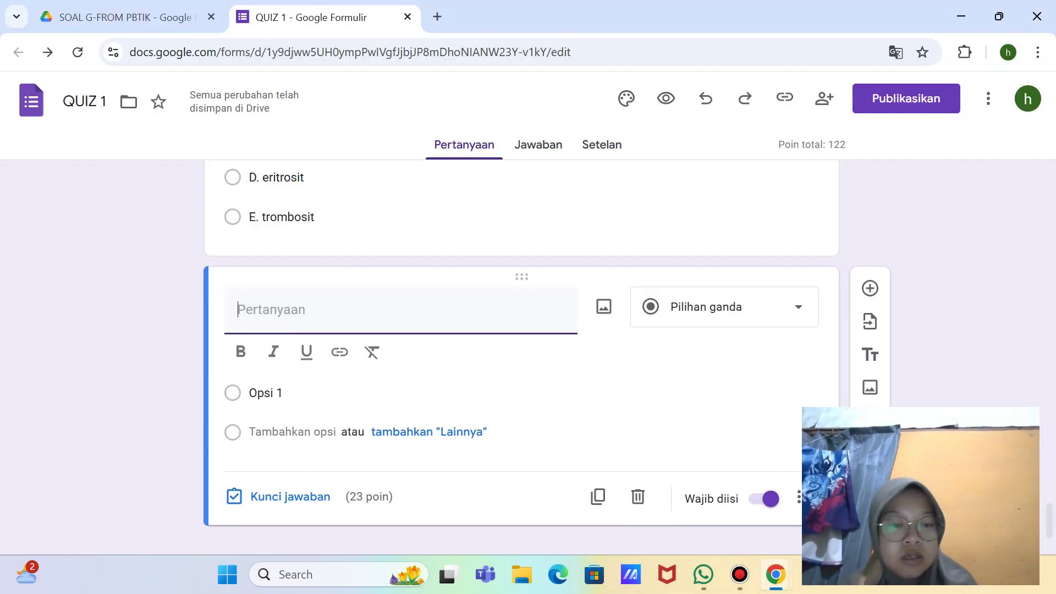
Step: Capture a full-screen screenshot with Win+Shift+S, then bring up the form's Add video picker
{"action": "key", "text": "super+shift+s"}
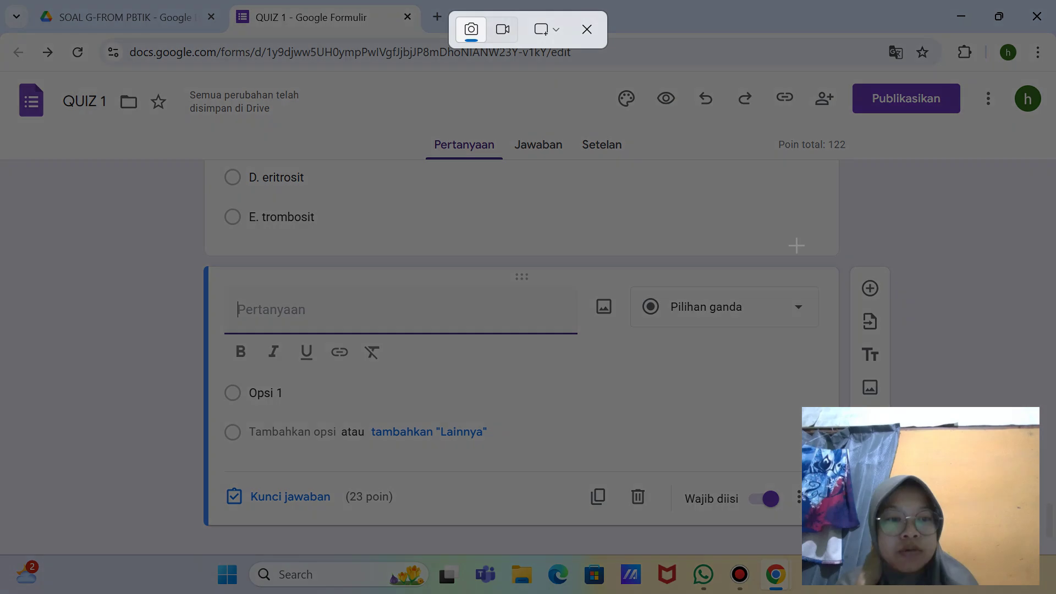
{"action": "left_click", "coordinate": [545, 33]}
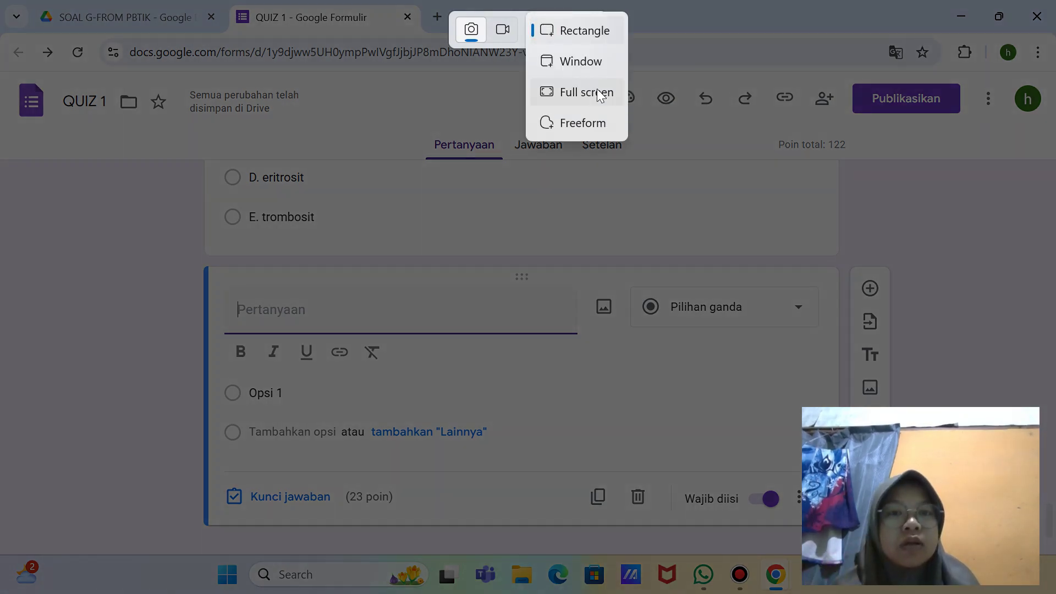
{"action": "left_click", "coordinate": [597, 91]}
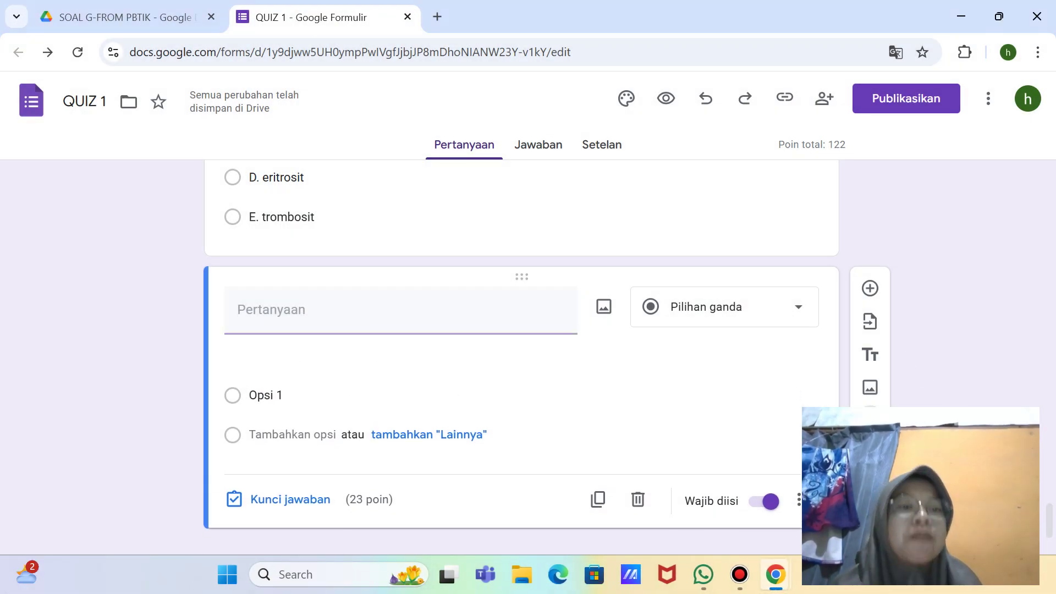
{"action": "left_click", "coordinate": [870, 419]}
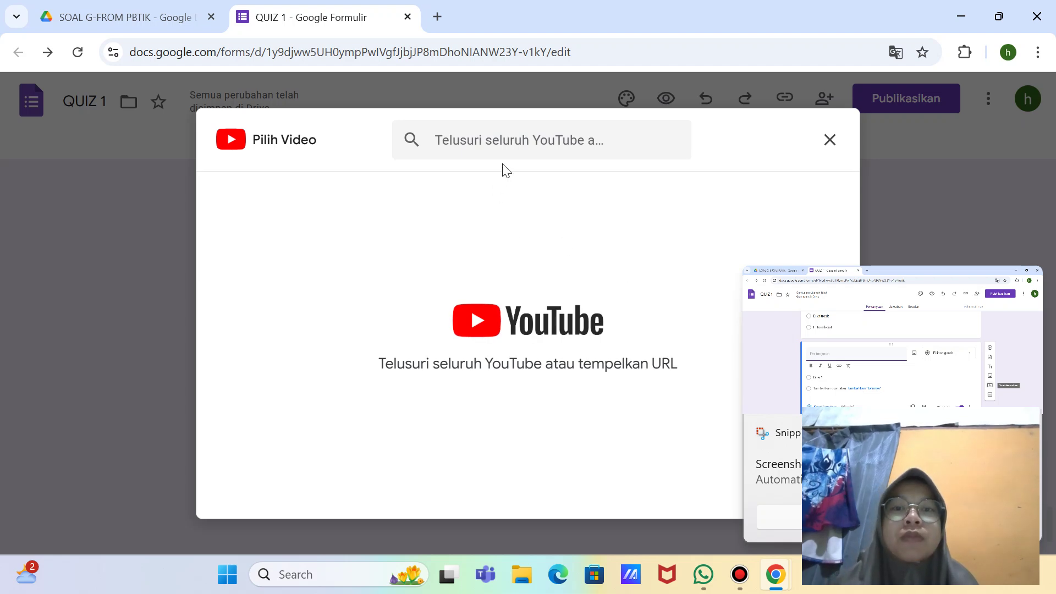
Step: Search YouTube for 'sel darah merah animasi' and insert the first result, 'Macam Macam Sel Darah pada Manusia!!'
{"action": "left_click", "coordinate": [511, 157]}
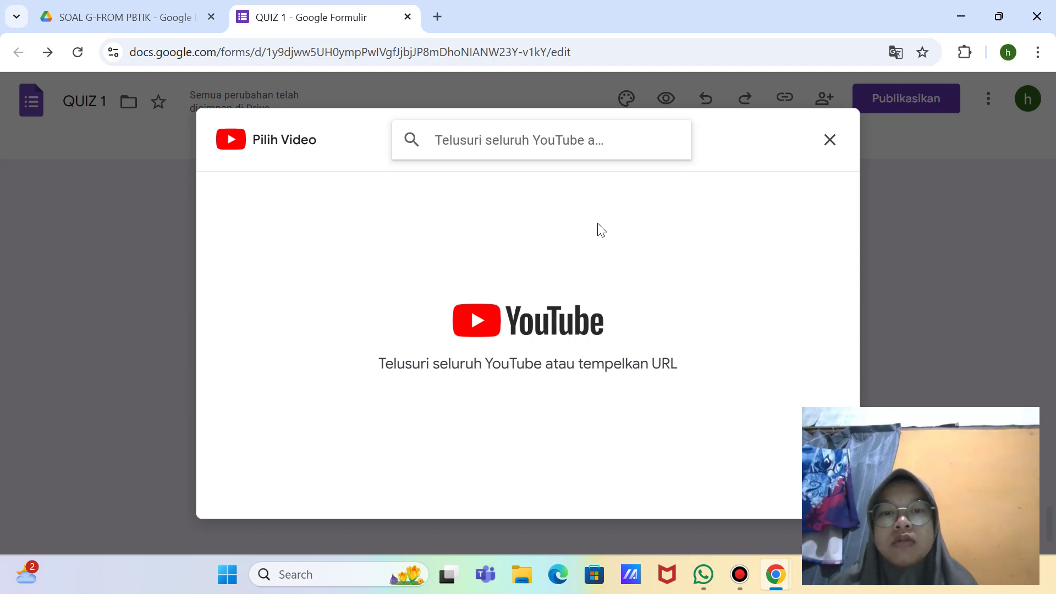
{"action": "type", "text": "se"}
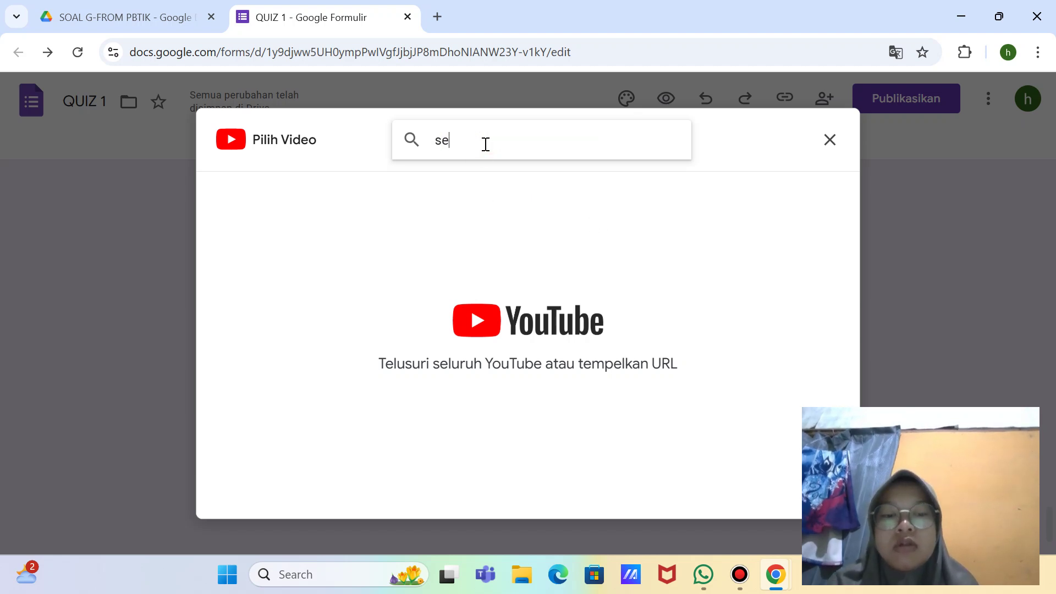
{"action": "type", "text": "l darah "}
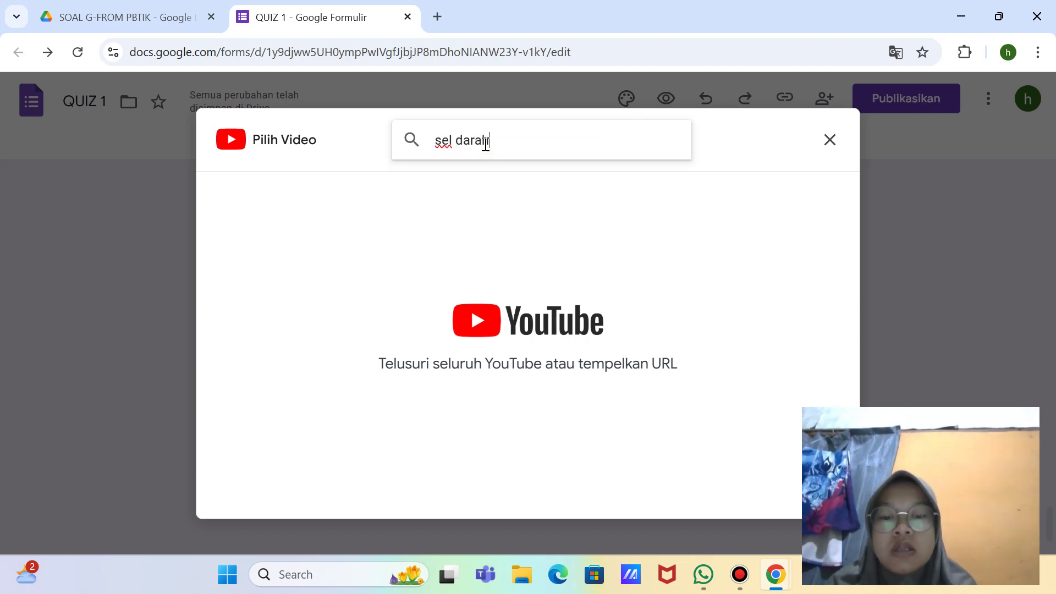
{"action": "type", "text": "merah"}
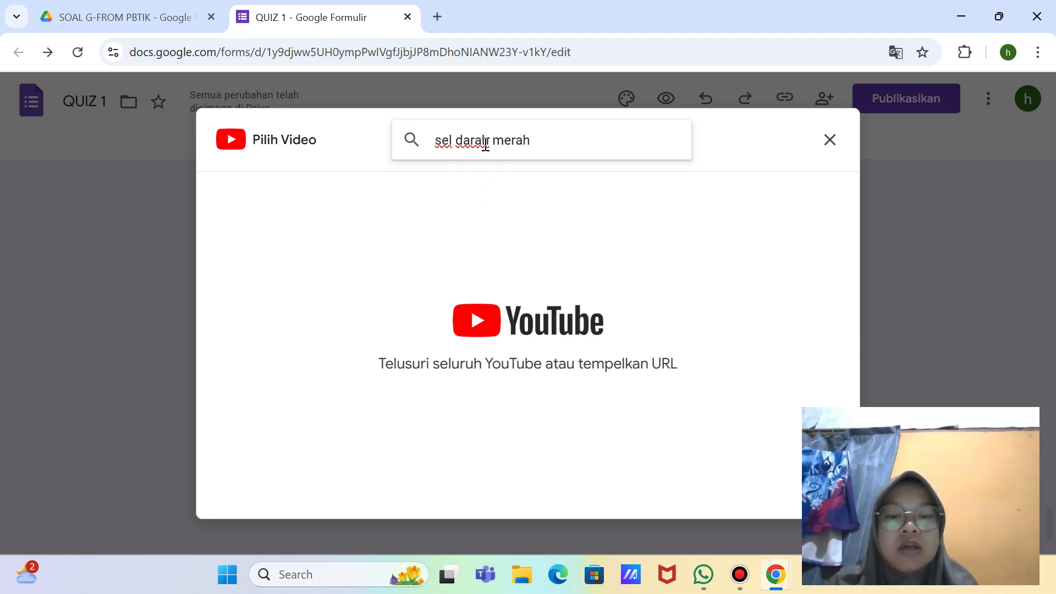
{"action": "type", "text": " animasi"}
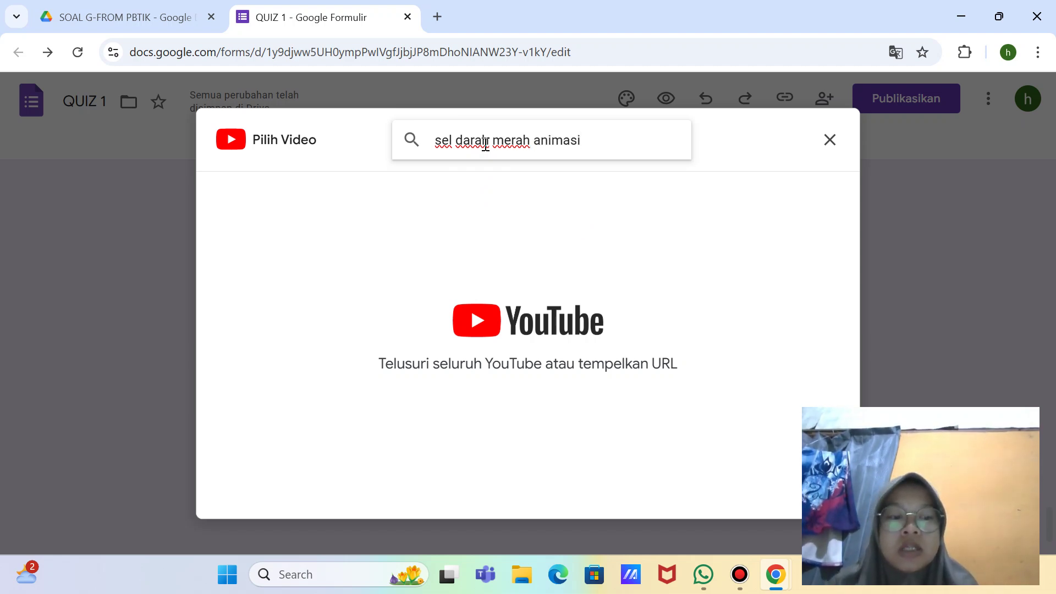
{"action": "key", "text": "Return"}
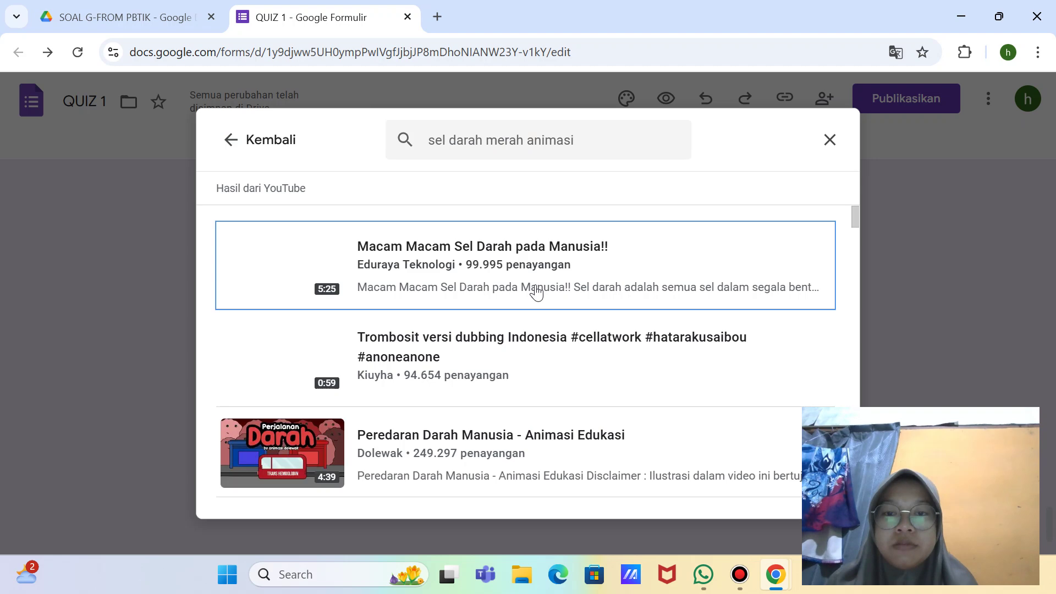
{"action": "double_click", "coordinate": [459, 259]}
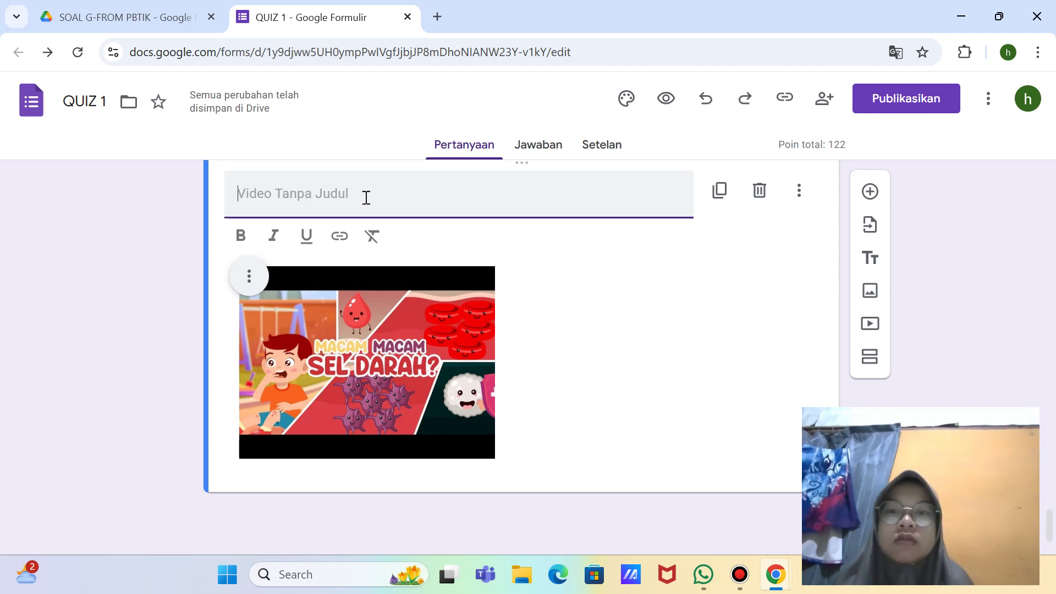
Step: Delete the blank 23-point question, then select the blood-cell video item
{"action": "scroll", "coordinate": [372, 198], "scroll_direction": "up", "scroll_amount": 5}
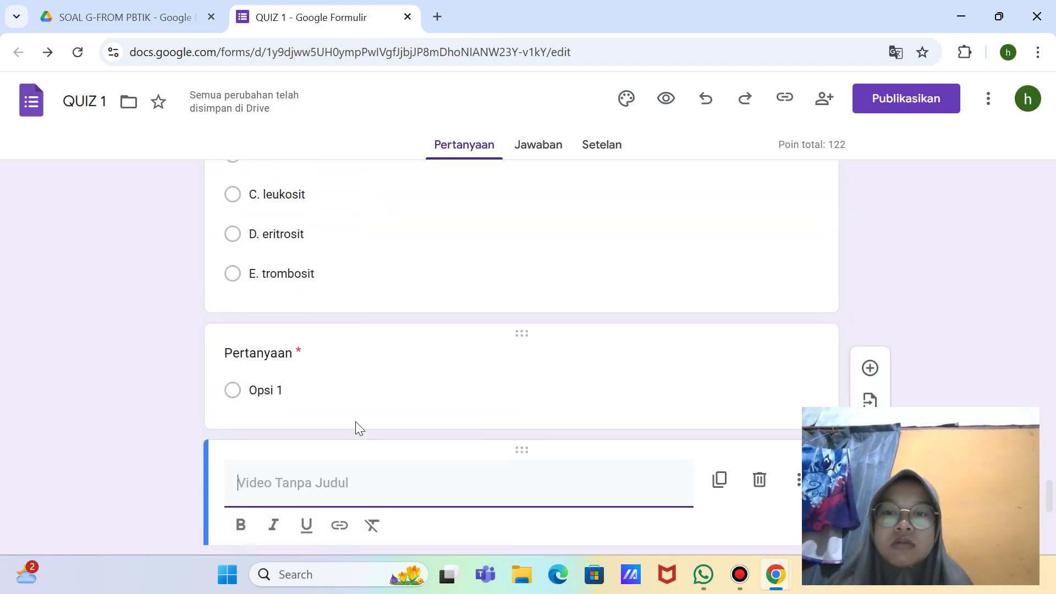
{"action": "left_click", "coordinate": [368, 380]}
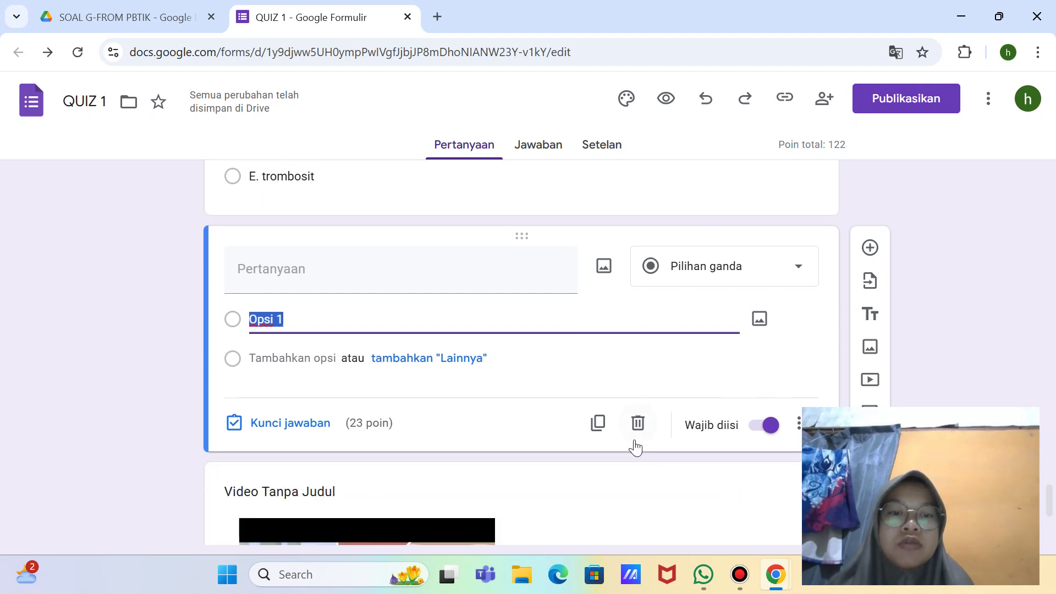
{"action": "left_click", "coordinate": [635, 437]}
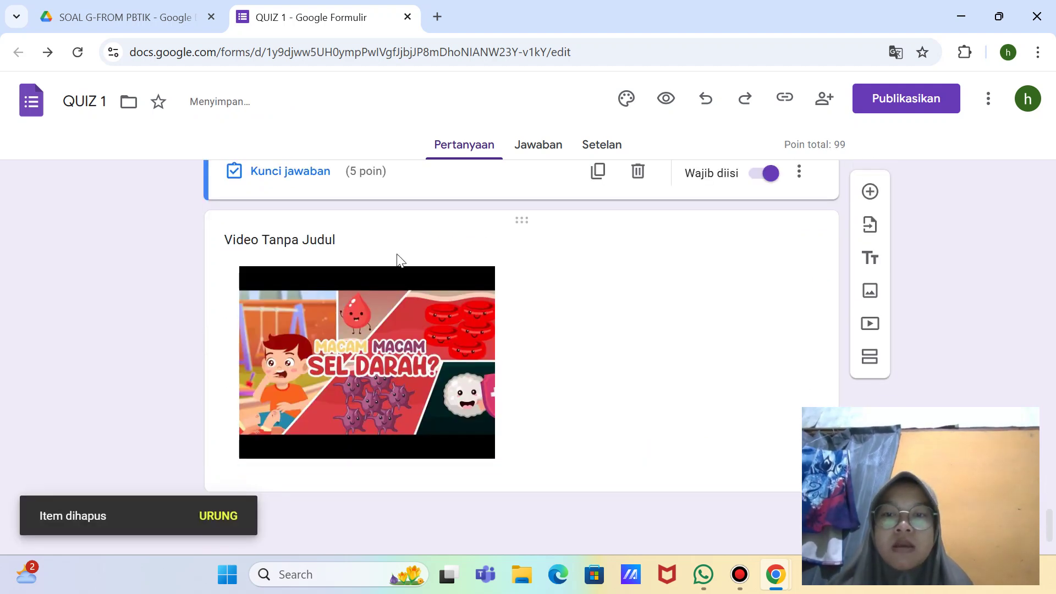
{"action": "left_click", "coordinate": [363, 239]}
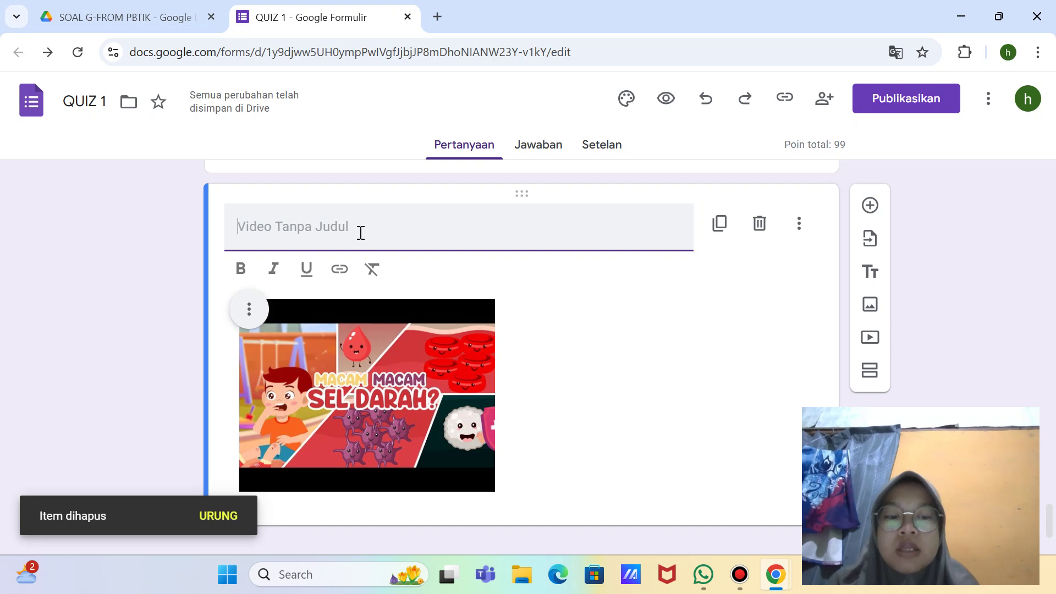
Step: Caption the video 'Perhatikan video dibawah ini untuk menjawab soal nomor 7 !'
{"action": "type", "text": "Per"}
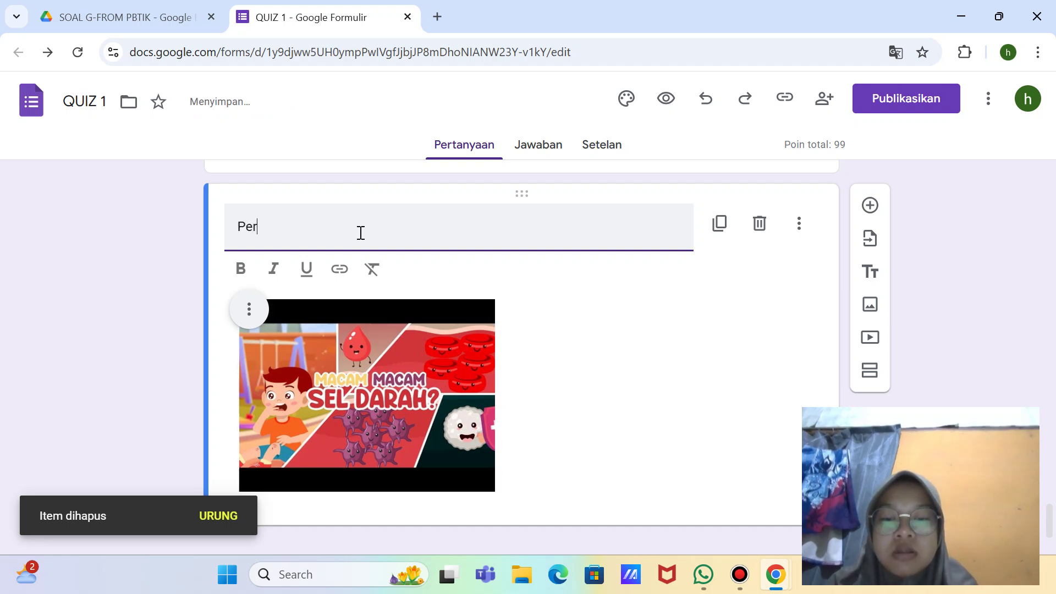
{"action": "type", "text": "hatikan "}
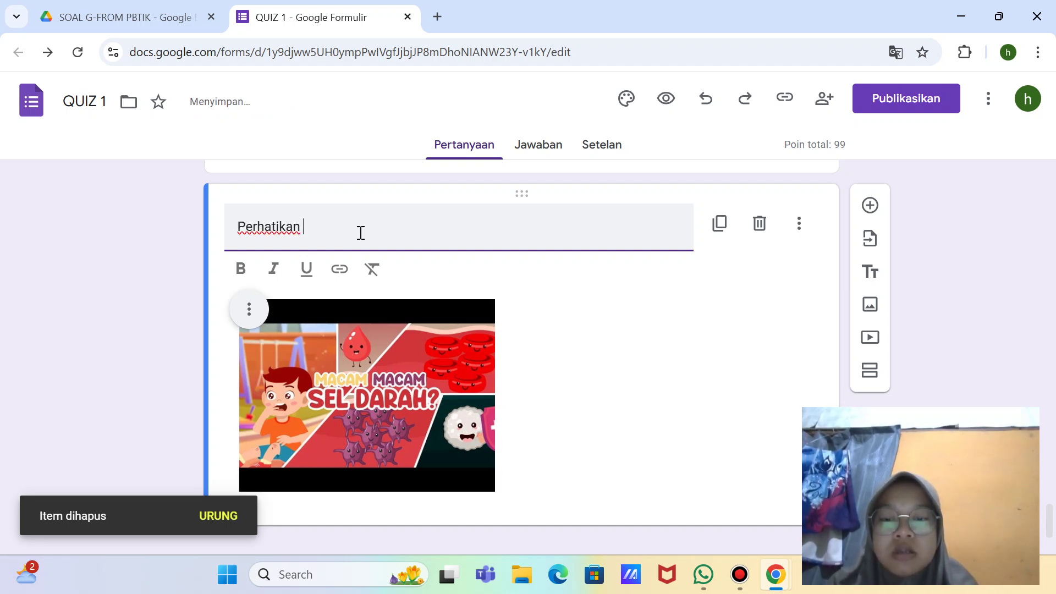
{"action": "type", "text": "Vida"}
{"action": "key", "text": "BackSpace"}
{"action": "key", "text": "BackSpace"}
{"action": "key", "text": "BackSpace"}
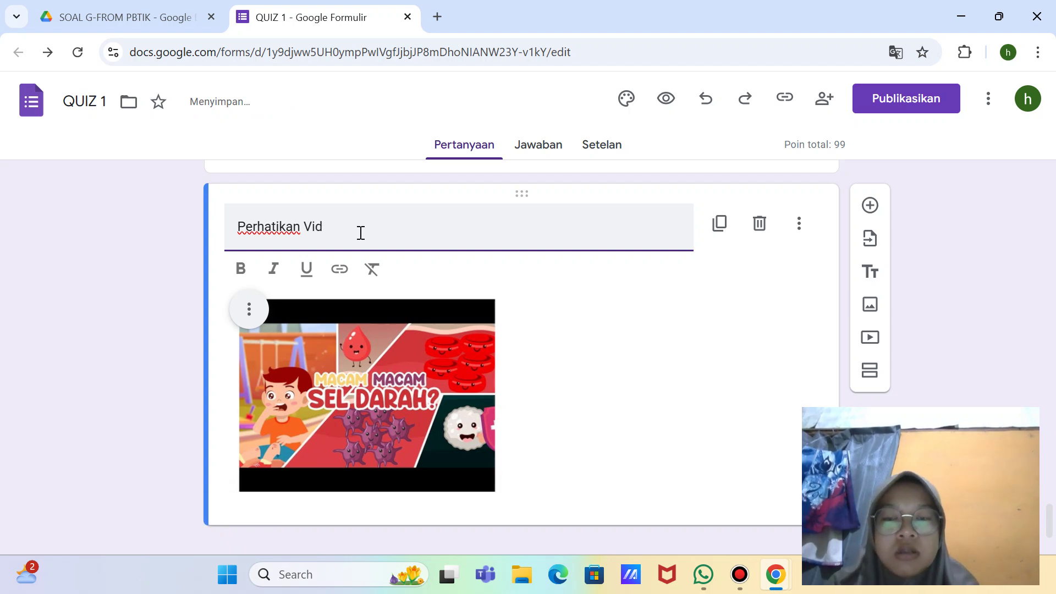
{"action": "key", "text": "BackSpace"}
{"action": "type", "text": "v"}
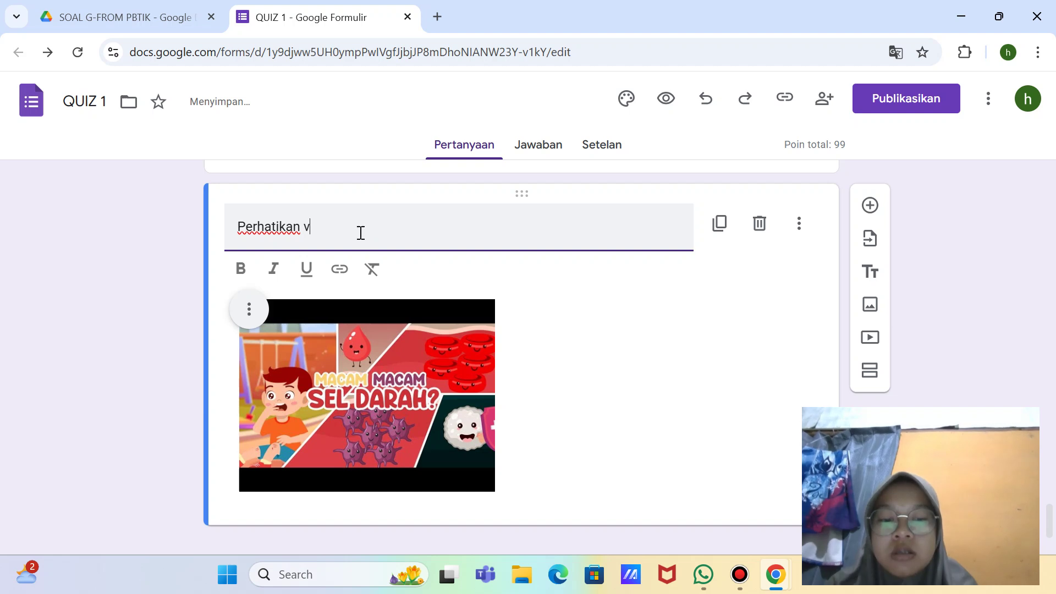
{"action": "type", "text": "ideo d"}
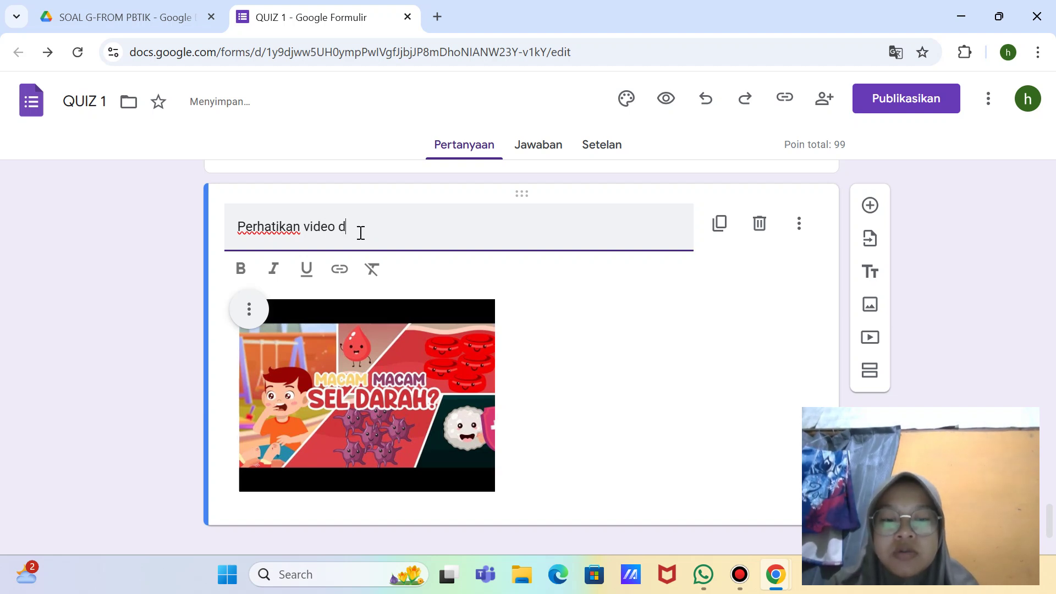
{"action": "type", "text": "ibawah "}
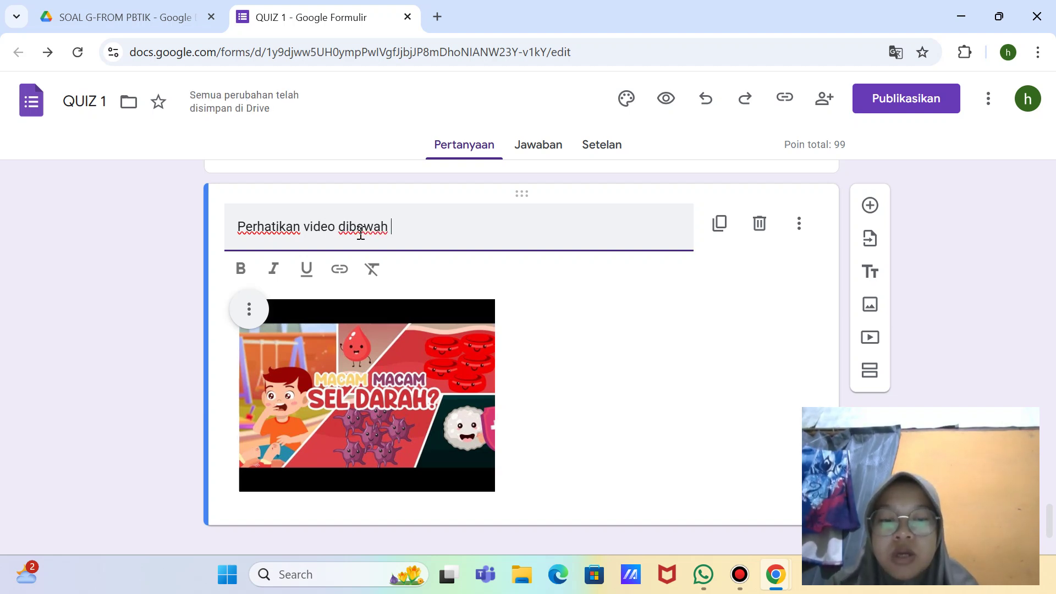
{"action": "type", "text": "ini untu"}
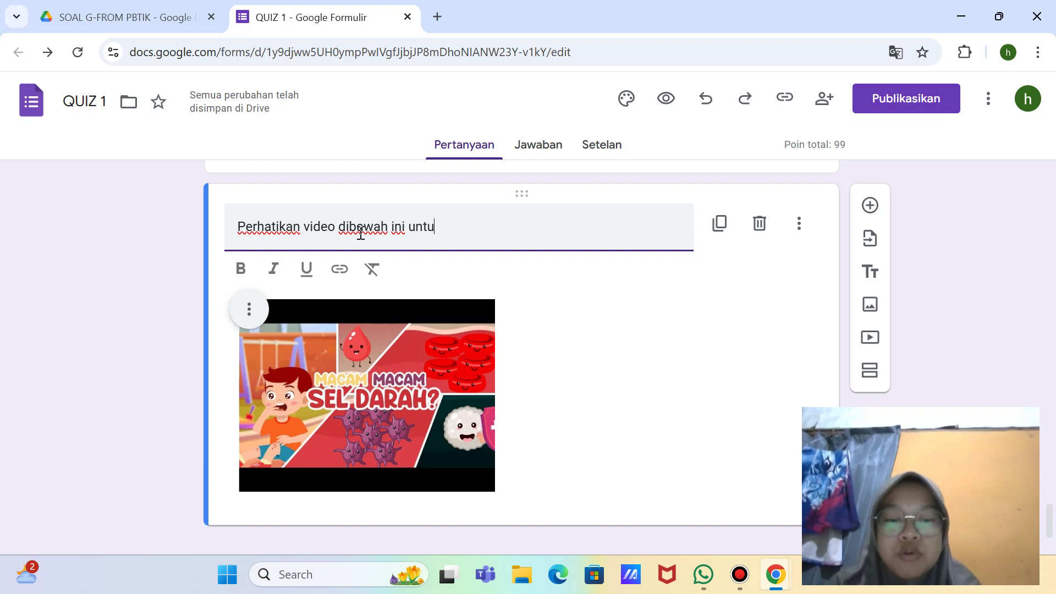
{"action": "type", "text": "k menjawab "}
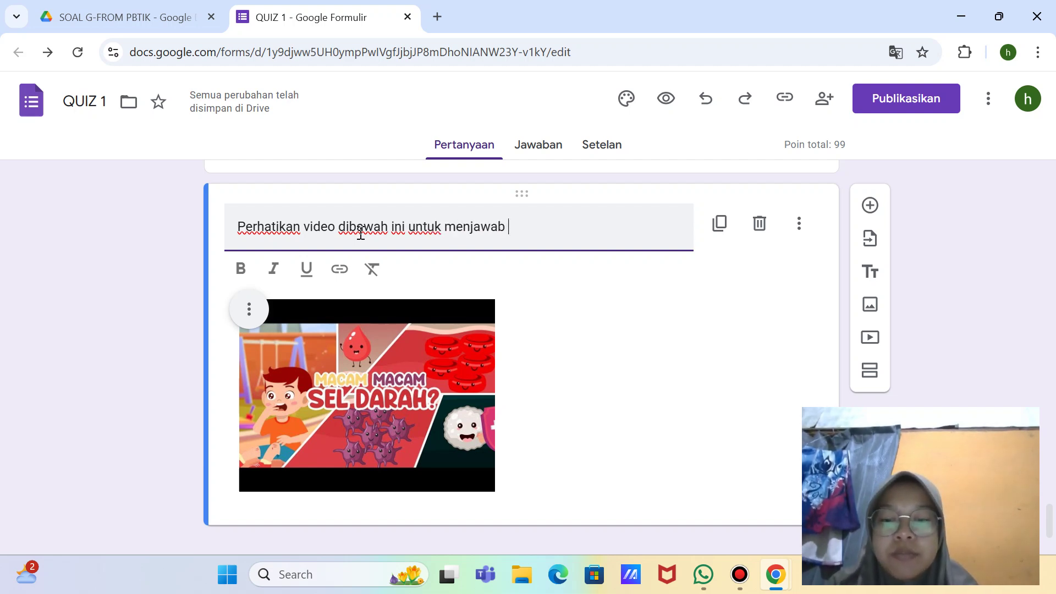
{"action": "type", "text": "soal nomor 7"}
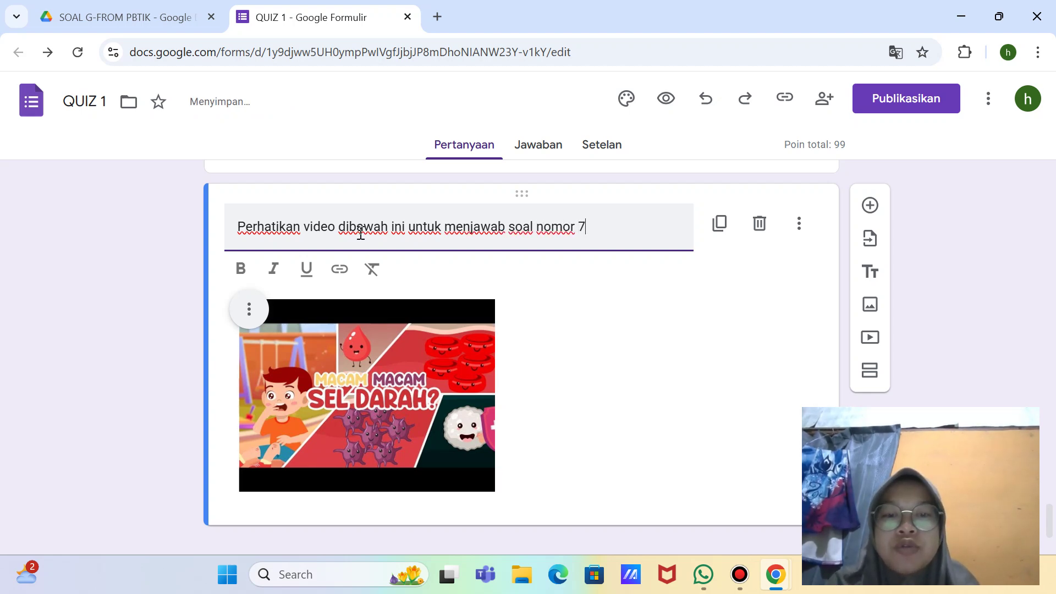
{"action": "scroll", "coordinate": [361, 234], "scroll_direction": "up", "scroll_amount": 5}
{"action": "scroll", "coordinate": [396, 242], "scroll_direction": "down", "scroll_amount": 6}
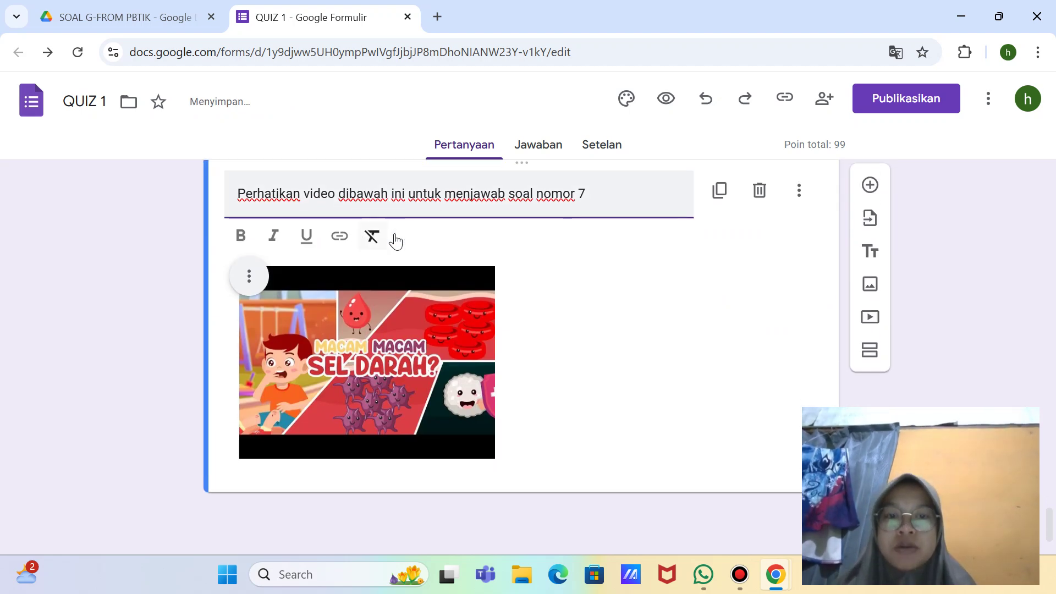
{"action": "left_click", "coordinate": [600, 209]}
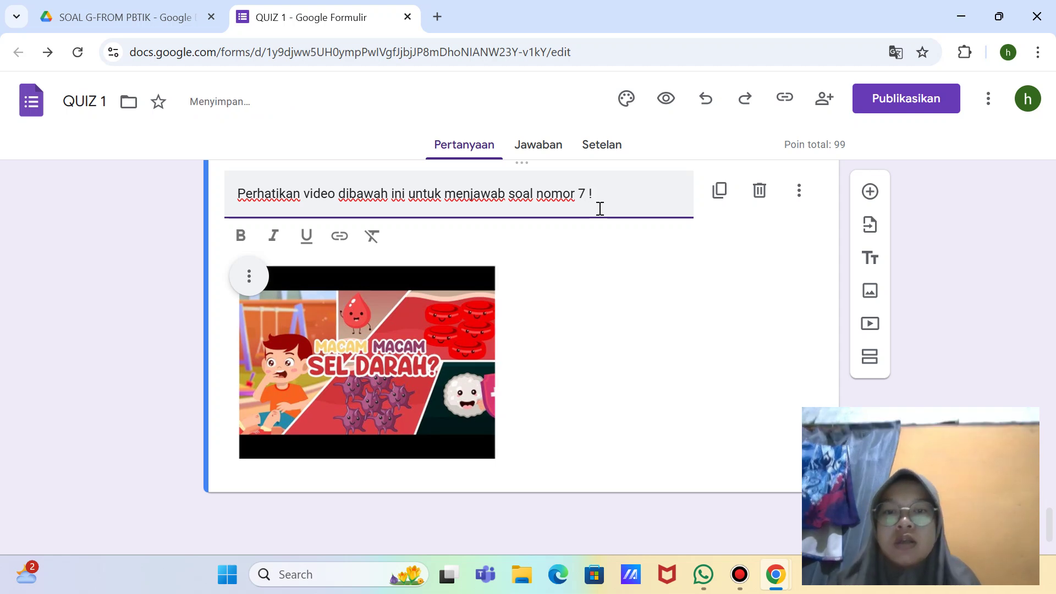
{"action": "left_click", "coordinate": [673, 411]}
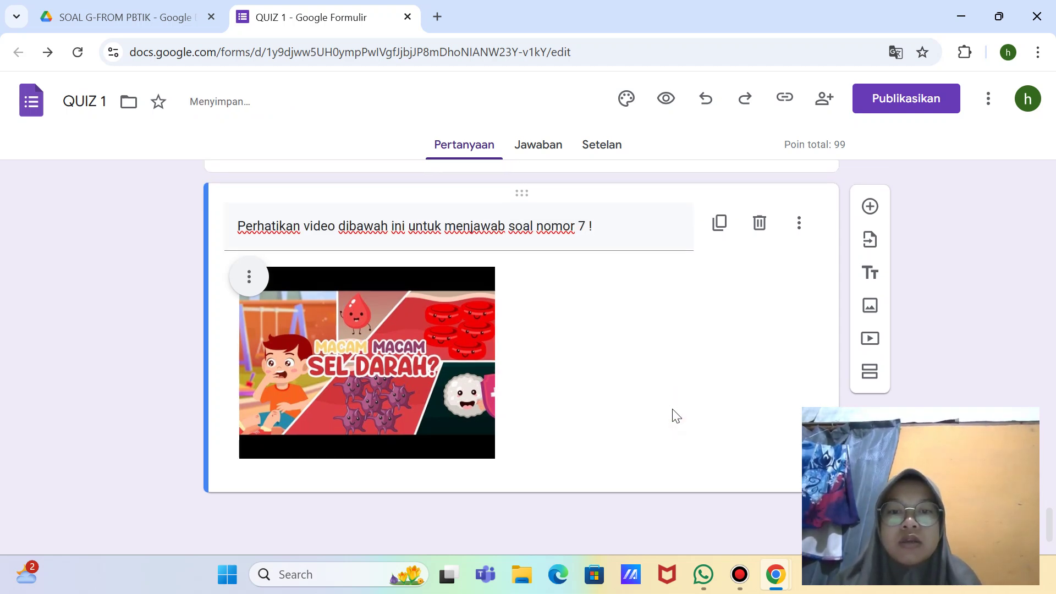
Step: Leave the video options unchanged and add a new blank question below the video
{"action": "left_click", "coordinate": [801, 226]}
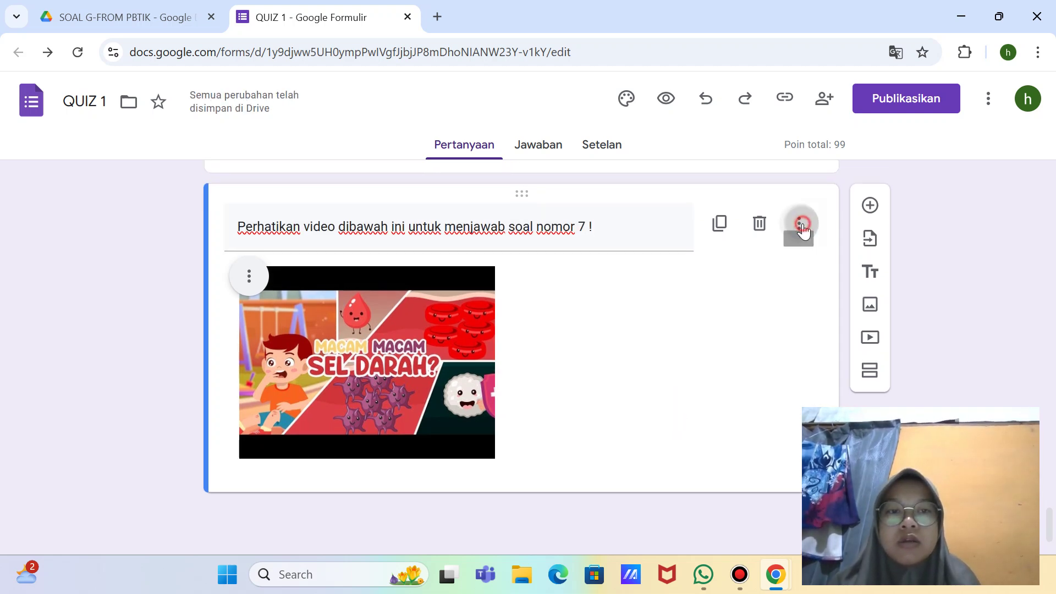
{"action": "left_click", "coordinate": [739, 308]}
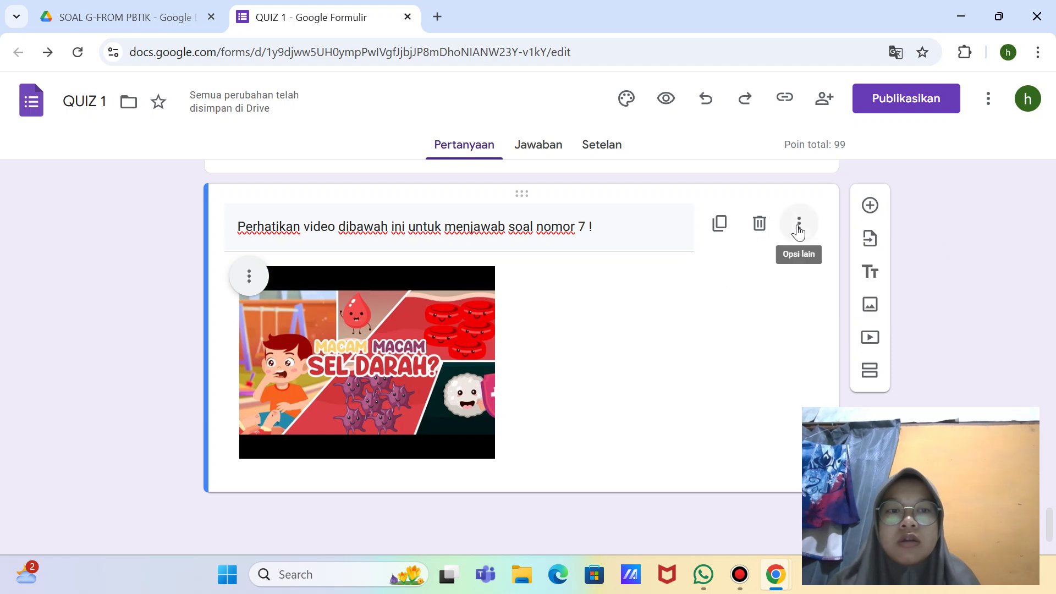
{"action": "left_click", "coordinate": [869, 206]}
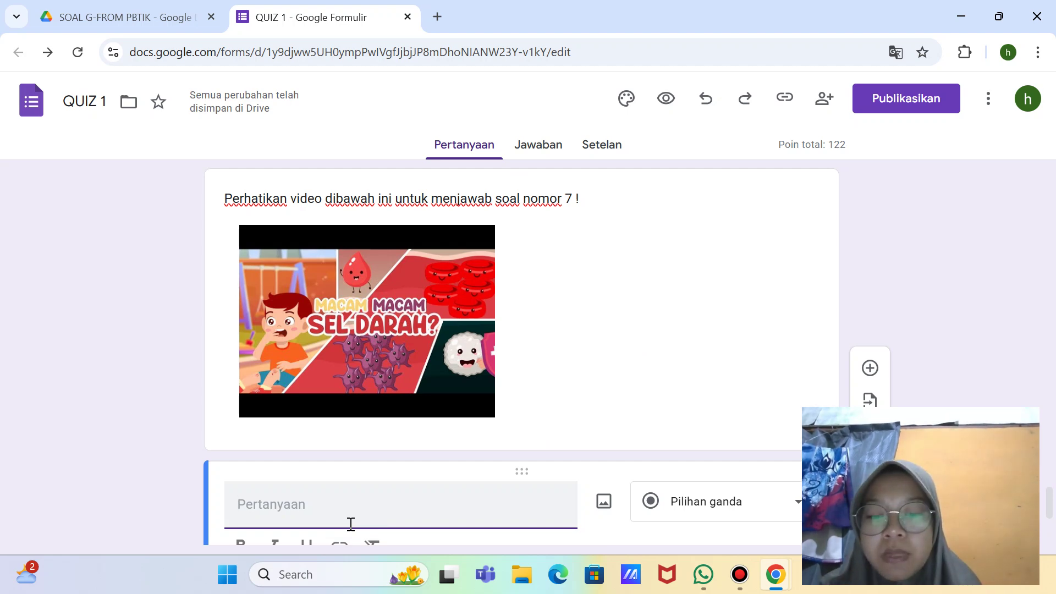
Step: Write the question noting blood cells have many types and asking trombosit's function, removing the 'r' from 'iru'
{"action": "type", "text": "Set"}
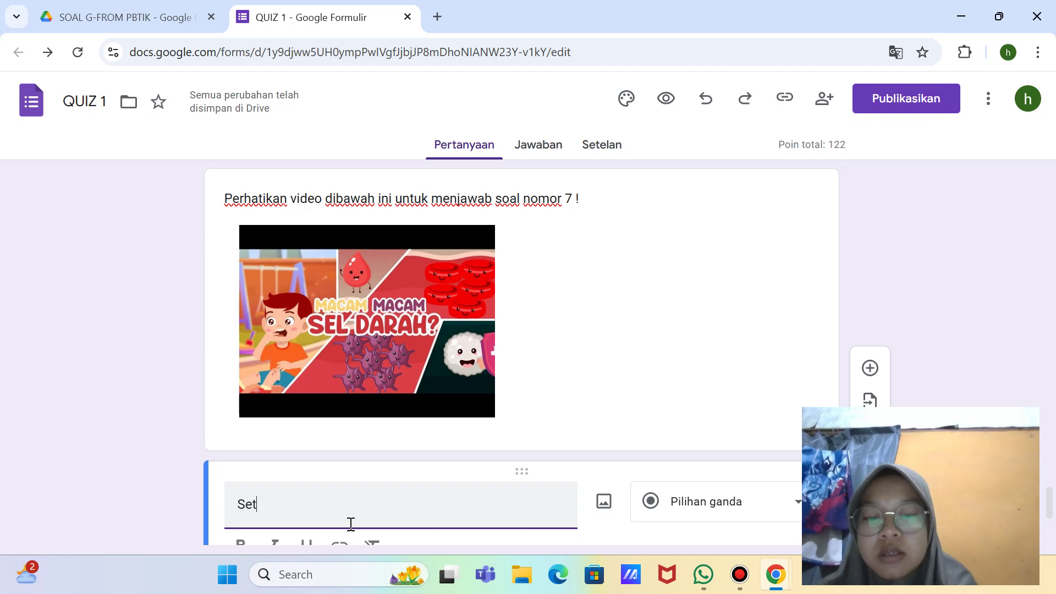
{"action": "type", "text": "elah"}
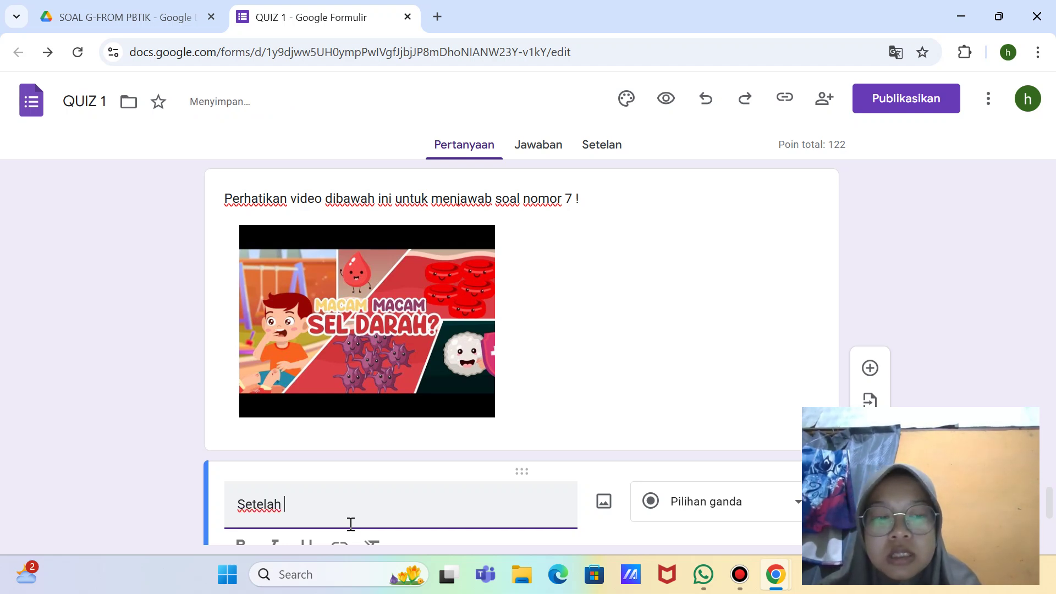
{"action": "type", "text": " menyimak "}
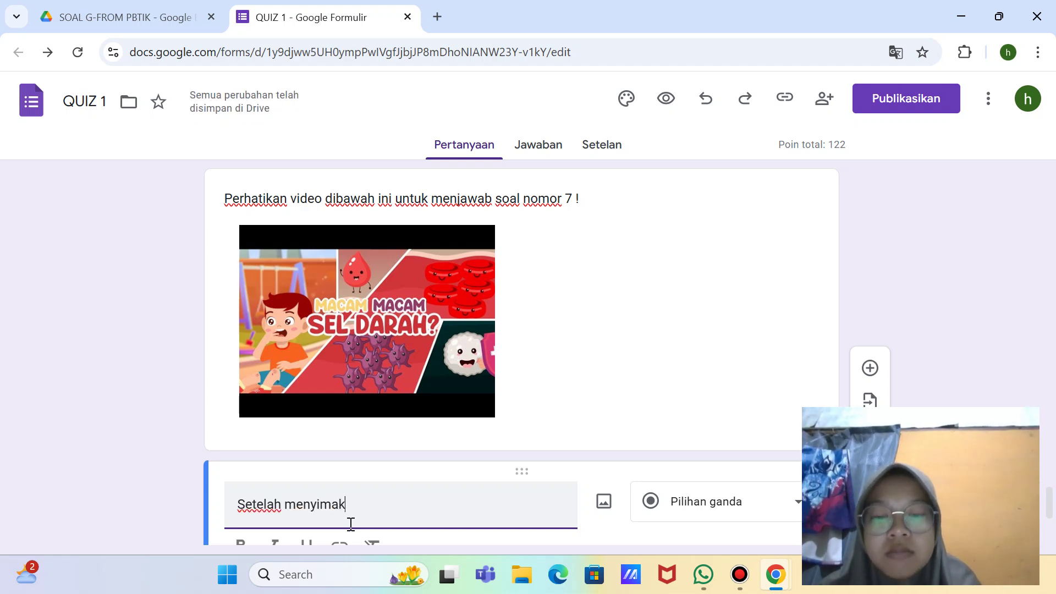
{"action": "type", "text": "video"}
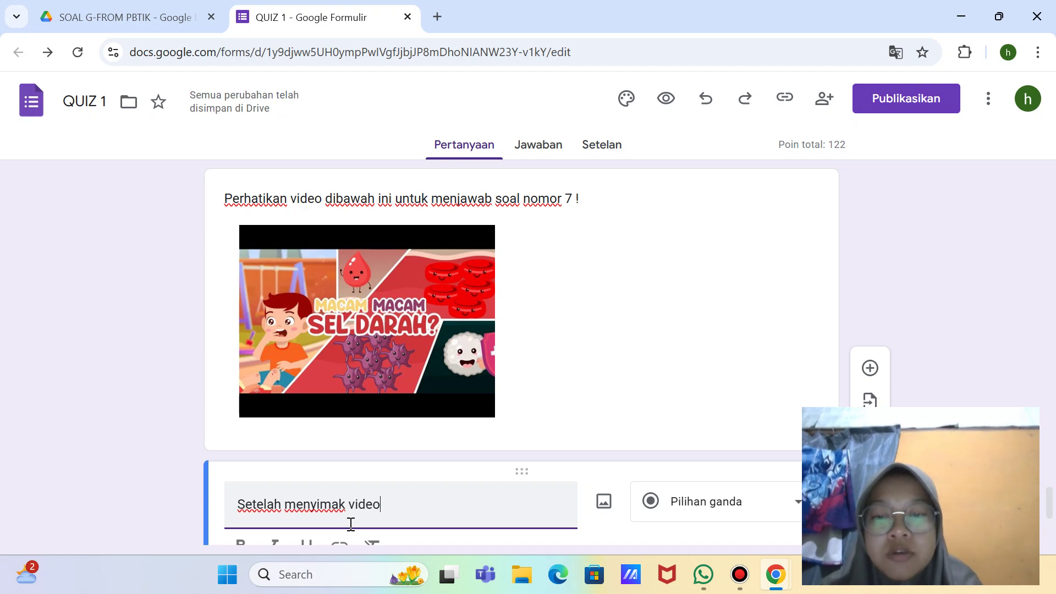
{"action": "type", "text": " di"}
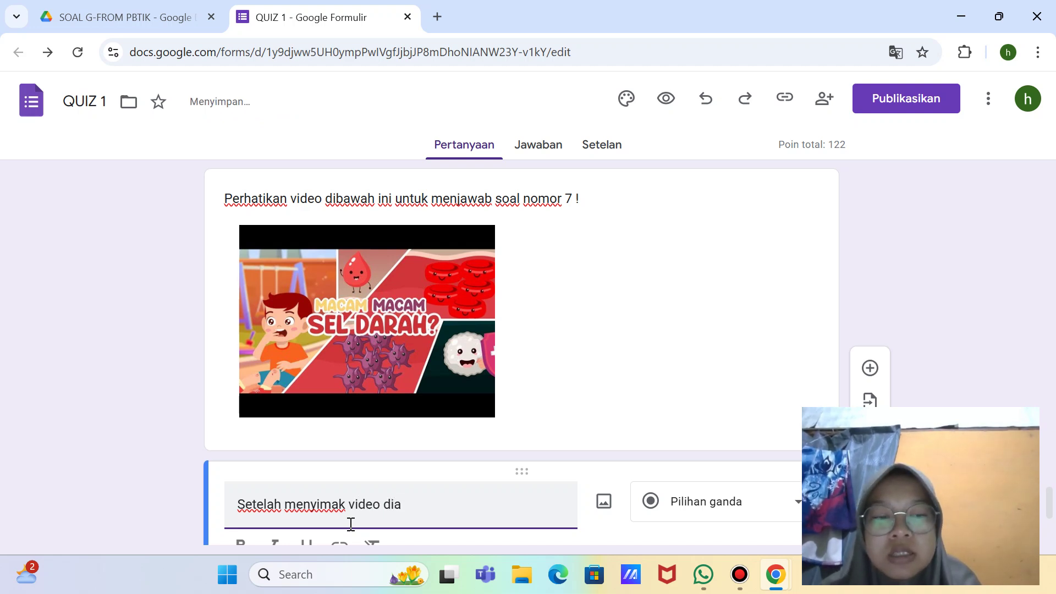
{"action": "type", "text": " atas "}
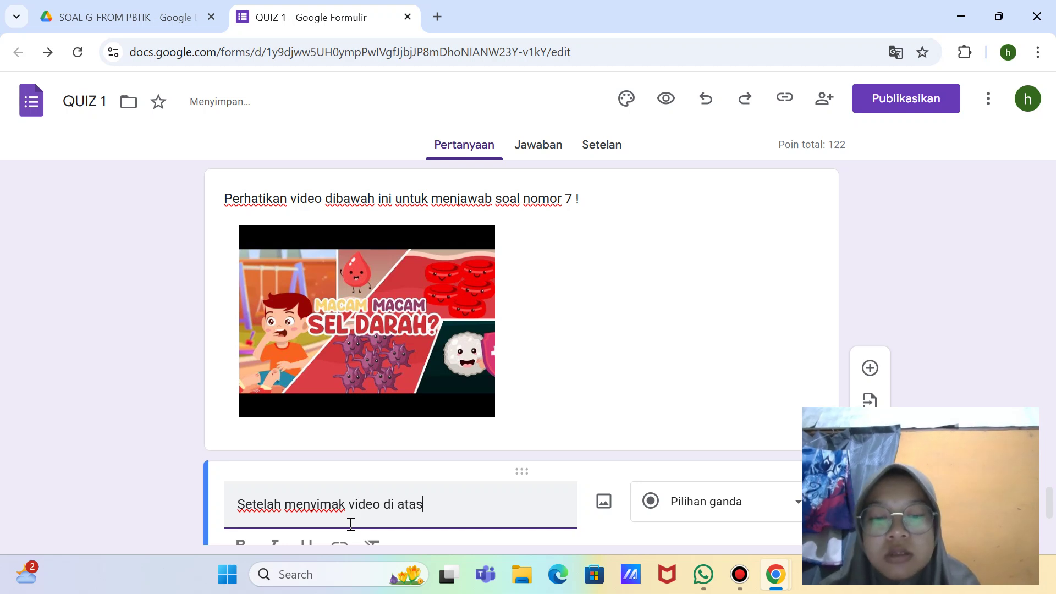
{"action": "type", "text": "da"}
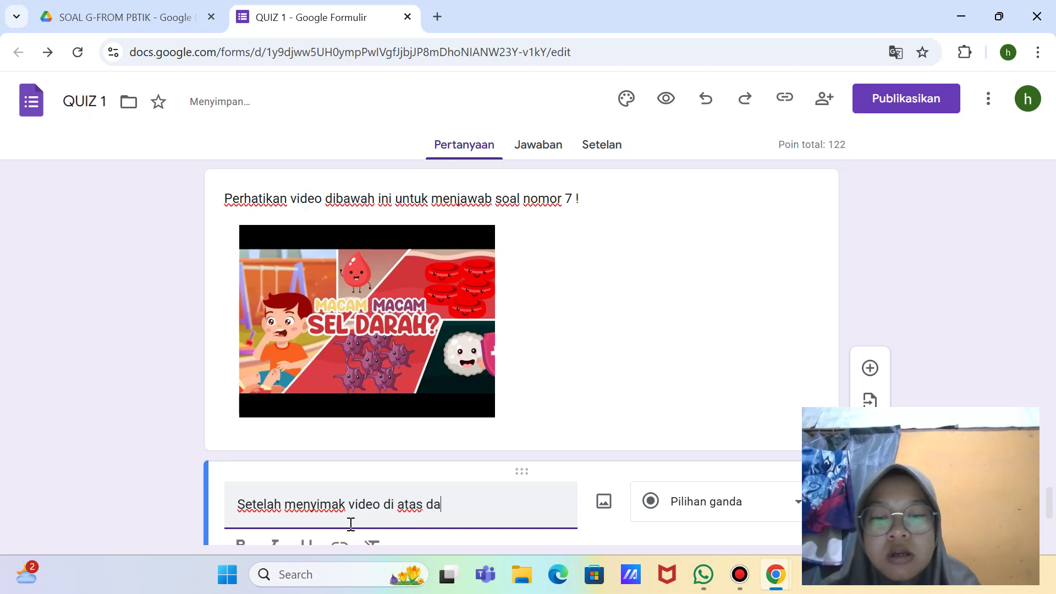
{"action": "type", "text": "pat diket"}
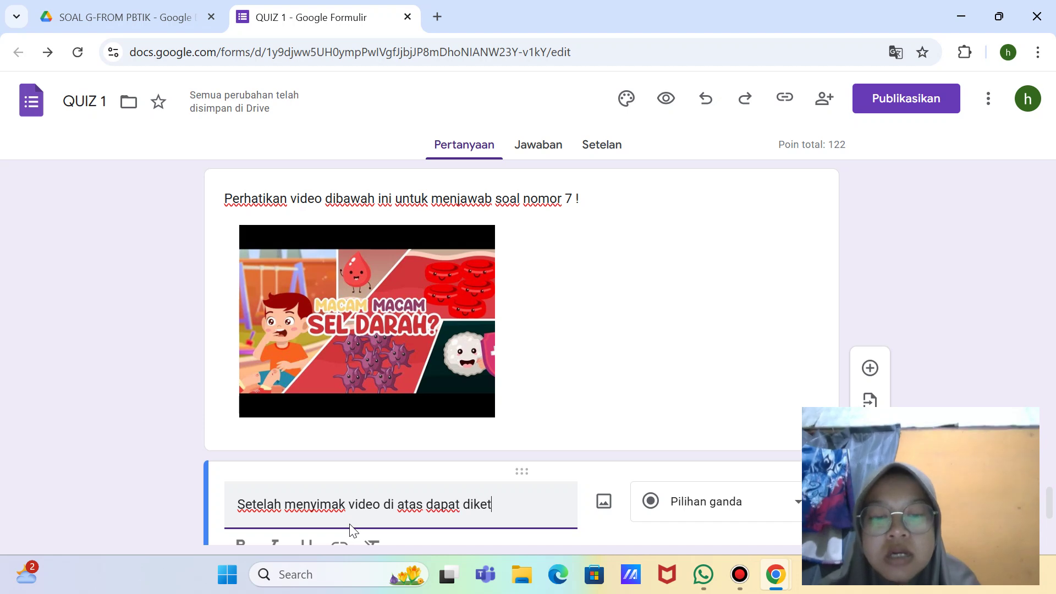
{"action": "type", "text": "ahui bahwa"}
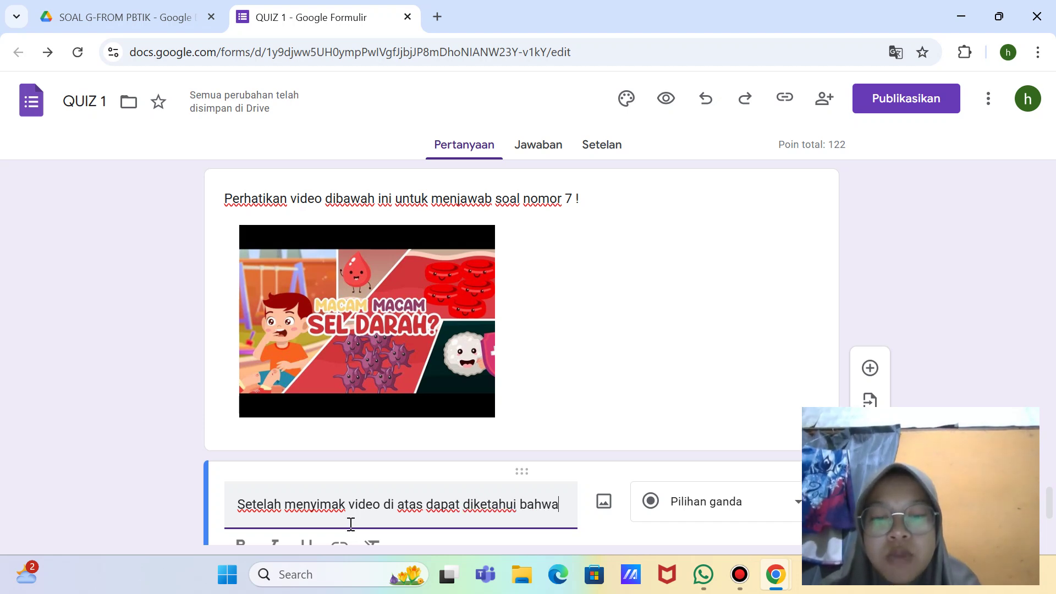
{"action": "type", "text": " sel"}
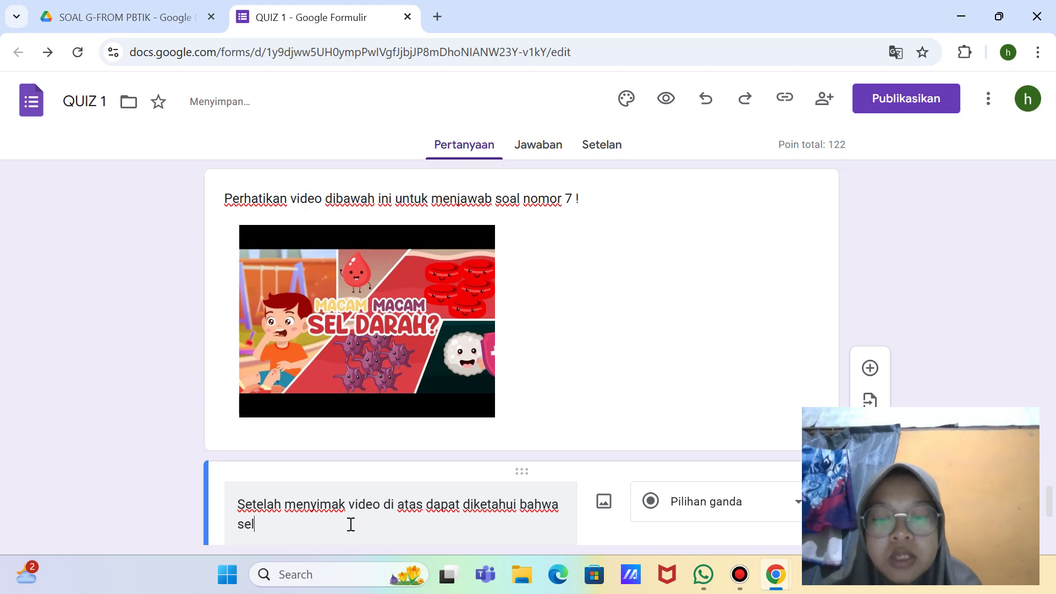
{"action": "type", "text": " dara"}
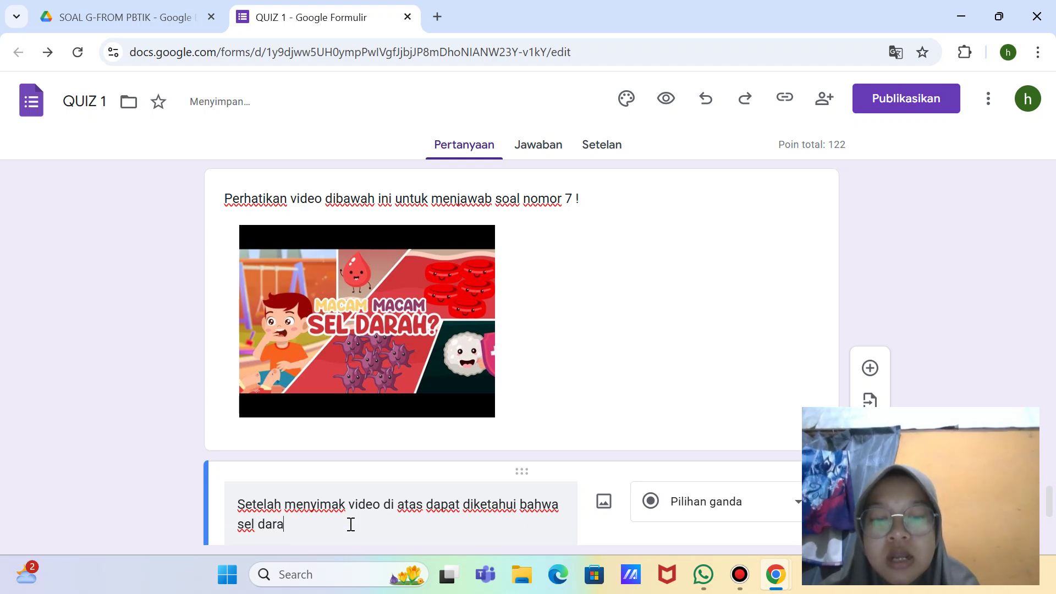
{"action": "type", "text": "h memiliki"}
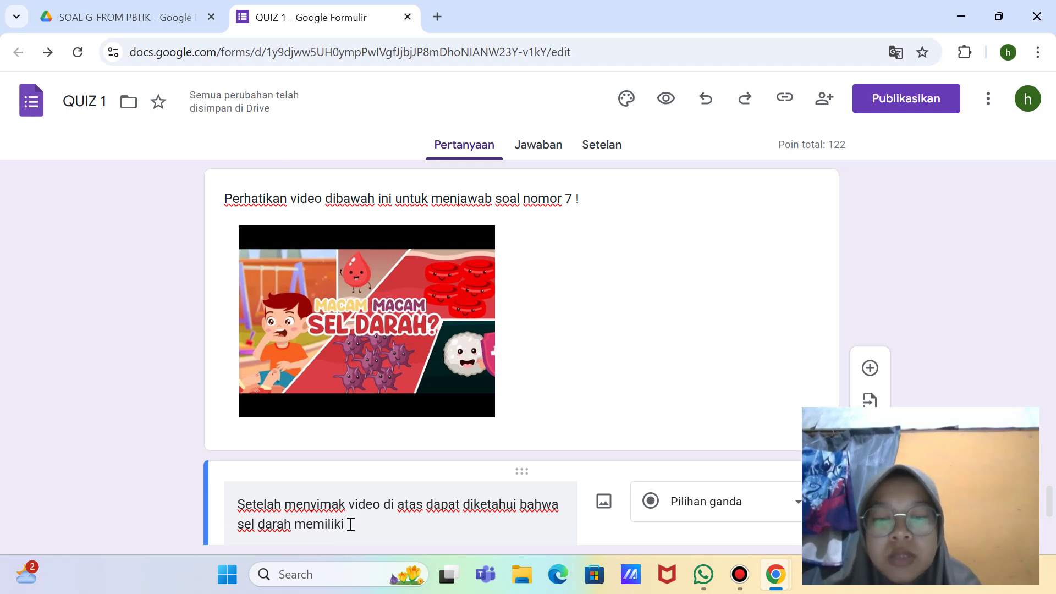
{"action": "type", "text": " banyak "}
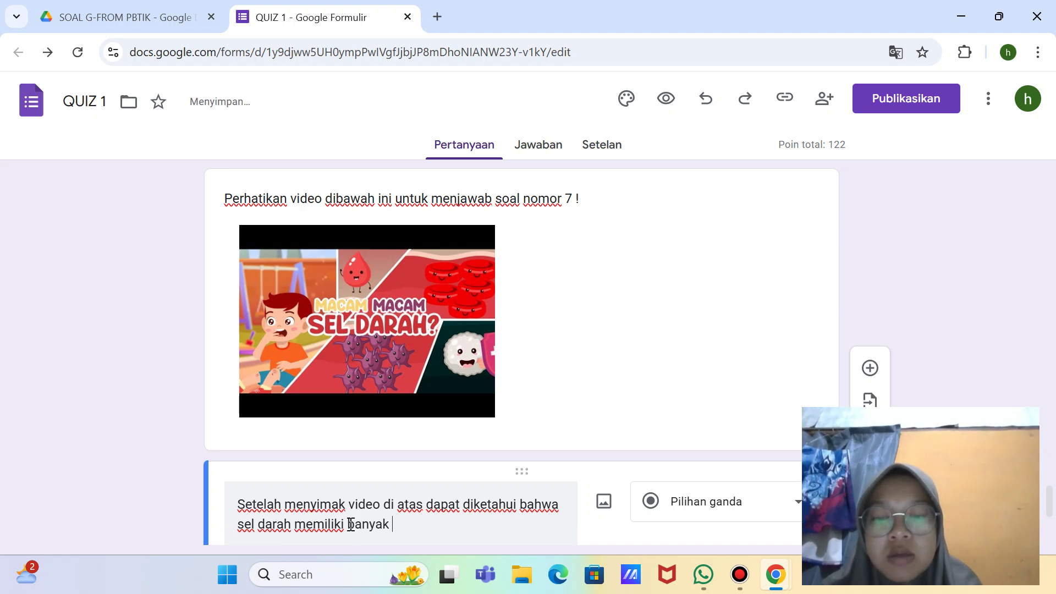
{"action": "type", "text": "jenisnya"}
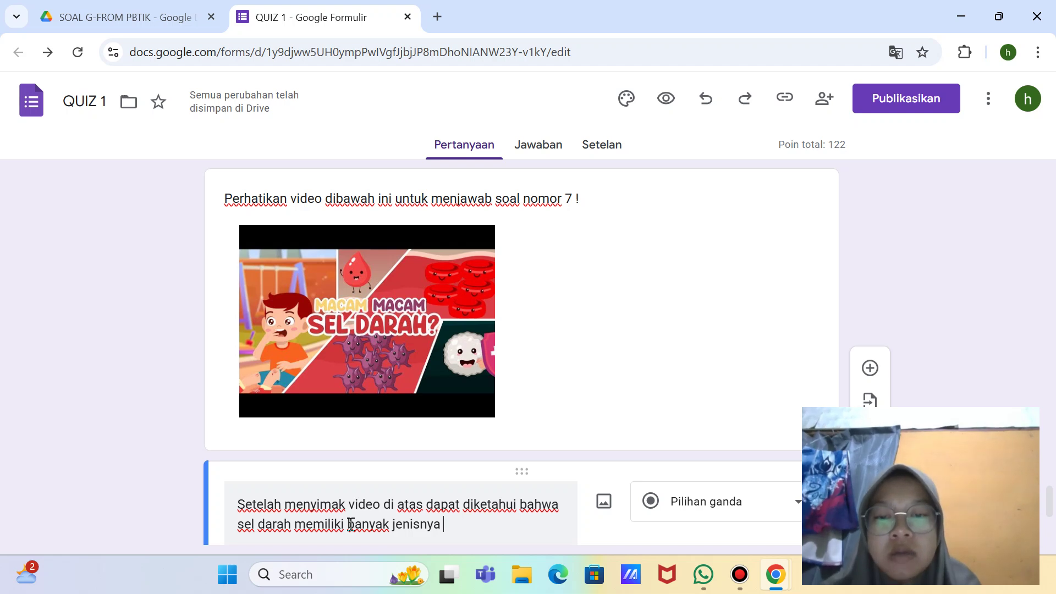
{"action": "scroll", "coordinate": [349, 524], "scroll_direction": "down", "scroll_amount": 1}
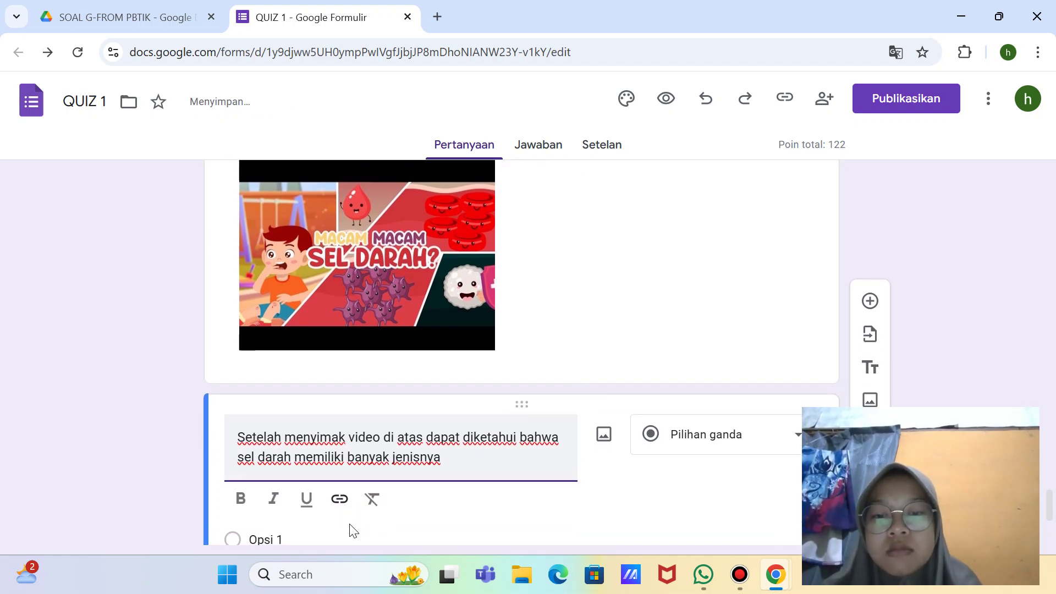
{"action": "left_click", "coordinate": [257, 454]}
{"action": "type", "text": "sel "}
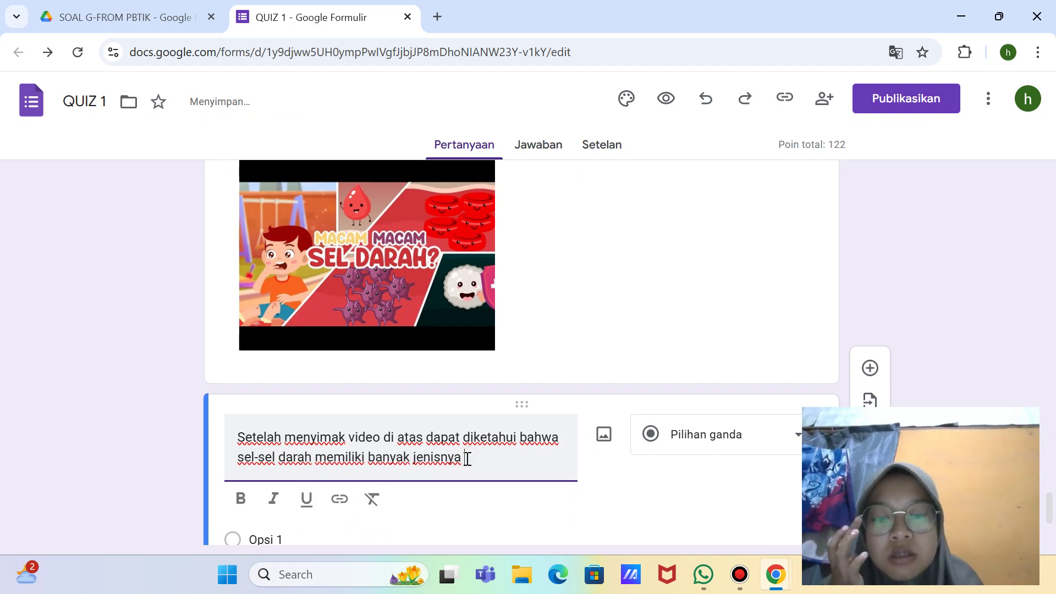
{"action": "type", "text": "."}
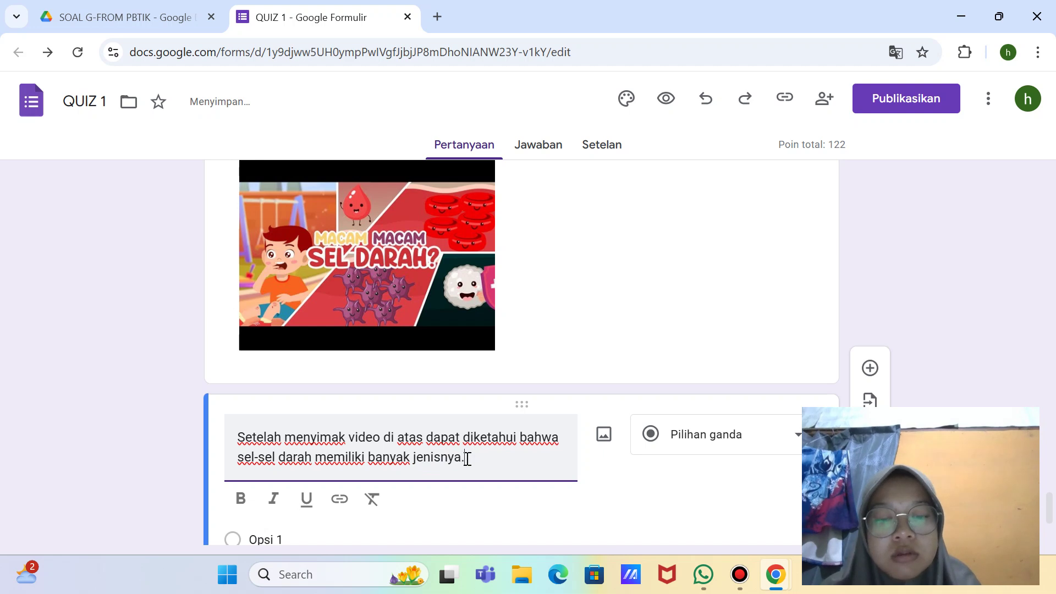
{"action": "type", "text": " salah"}
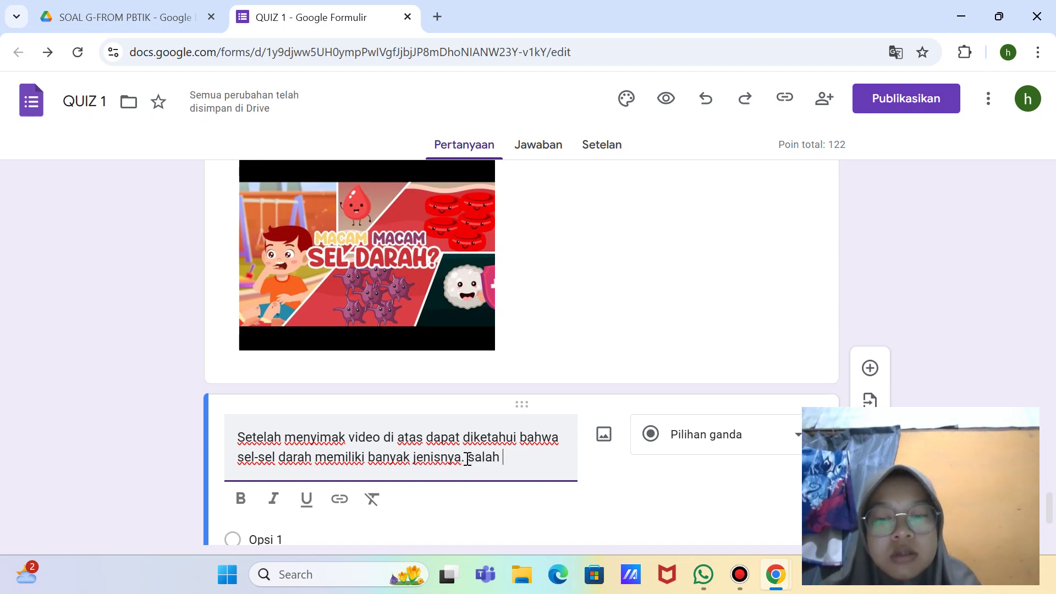
{"action": "type", "text": " satunya"}
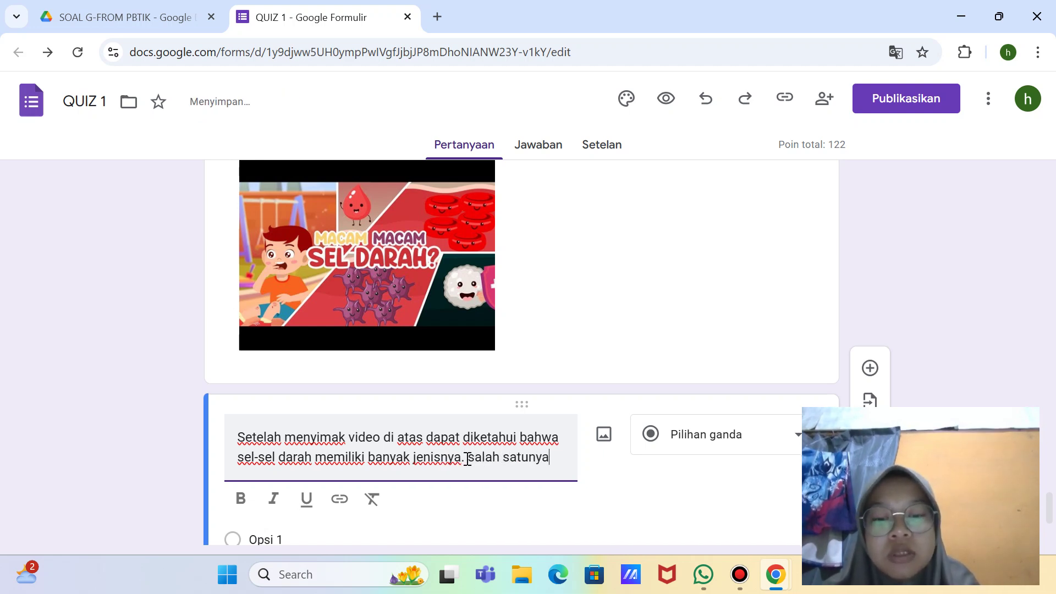
{"action": "type", "text": " yaitu t"}
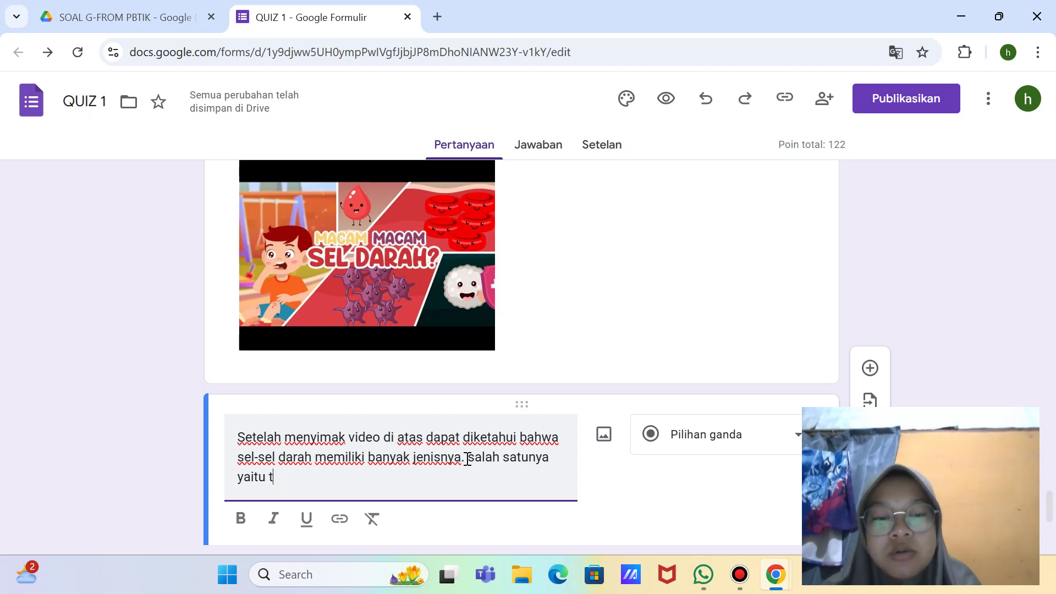
{"action": "type", "text": "rombosit"}
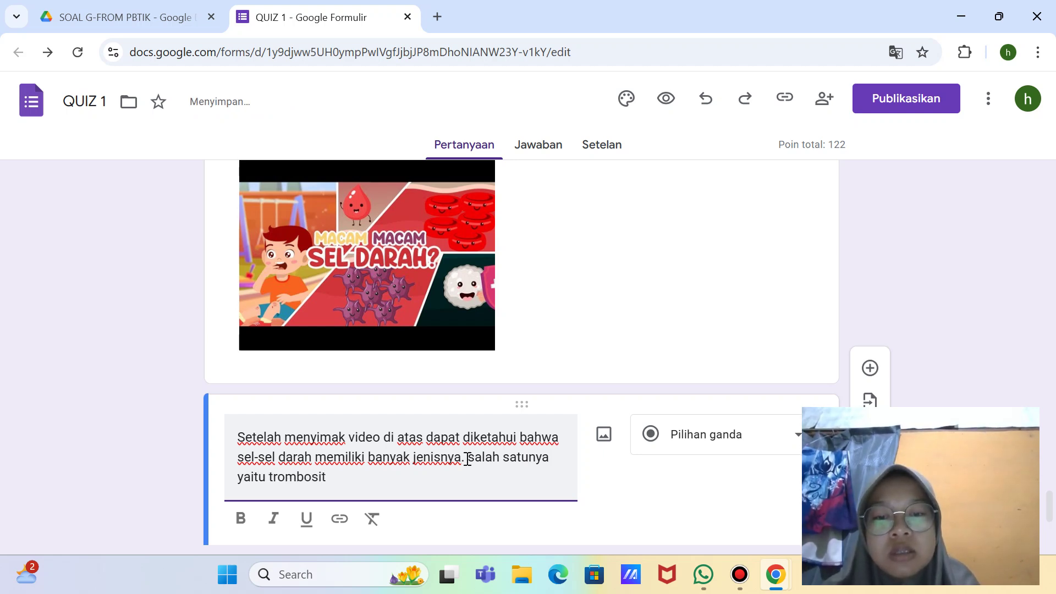
{"action": "type", "text": ", lalu apakah f"}
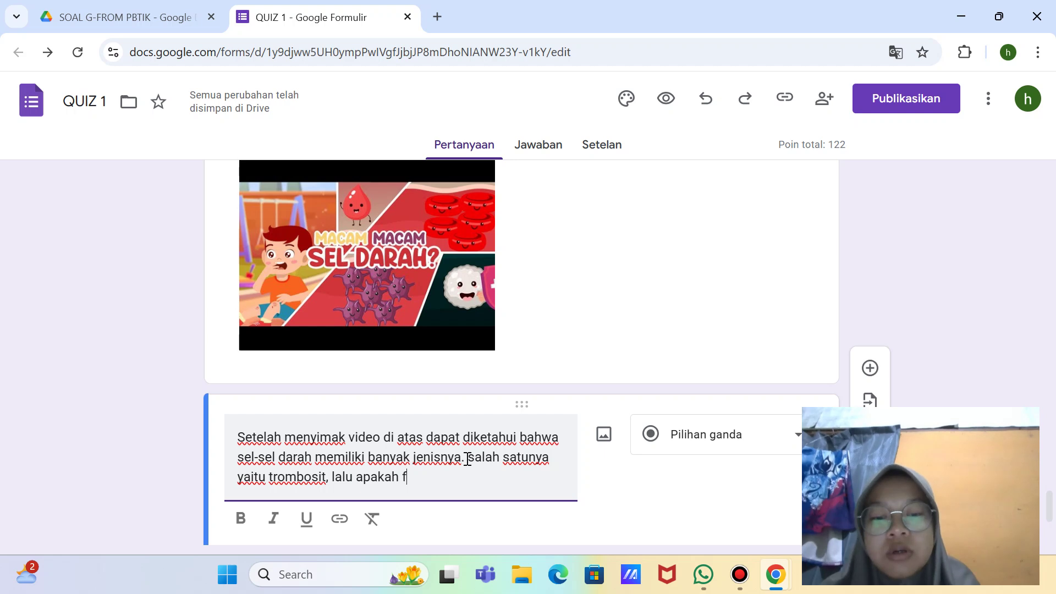
{"action": "type", "text": "ungsi dar"}
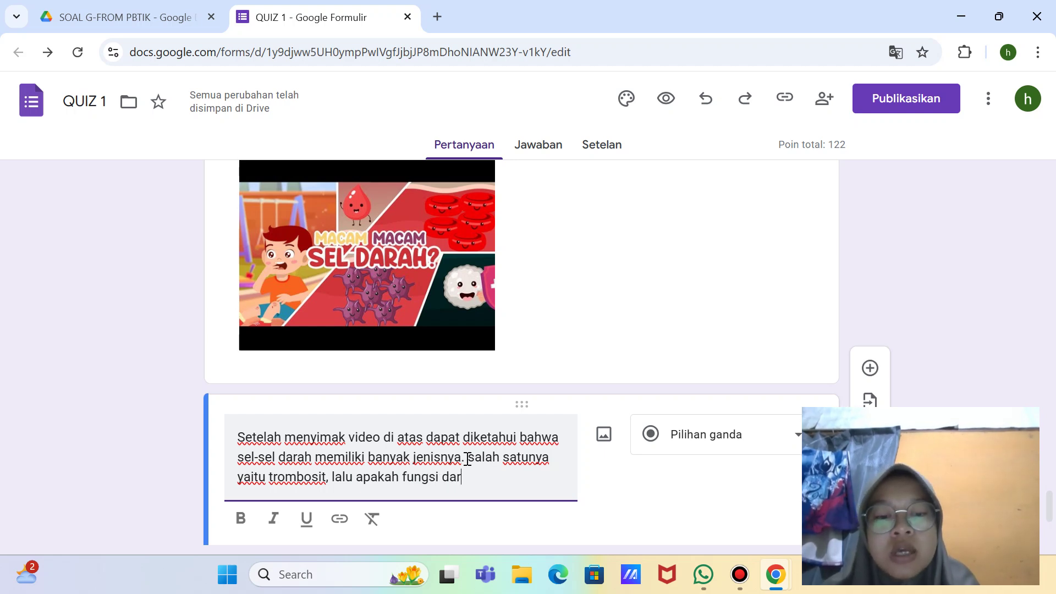
{"action": "type", "text": "i trombi"}
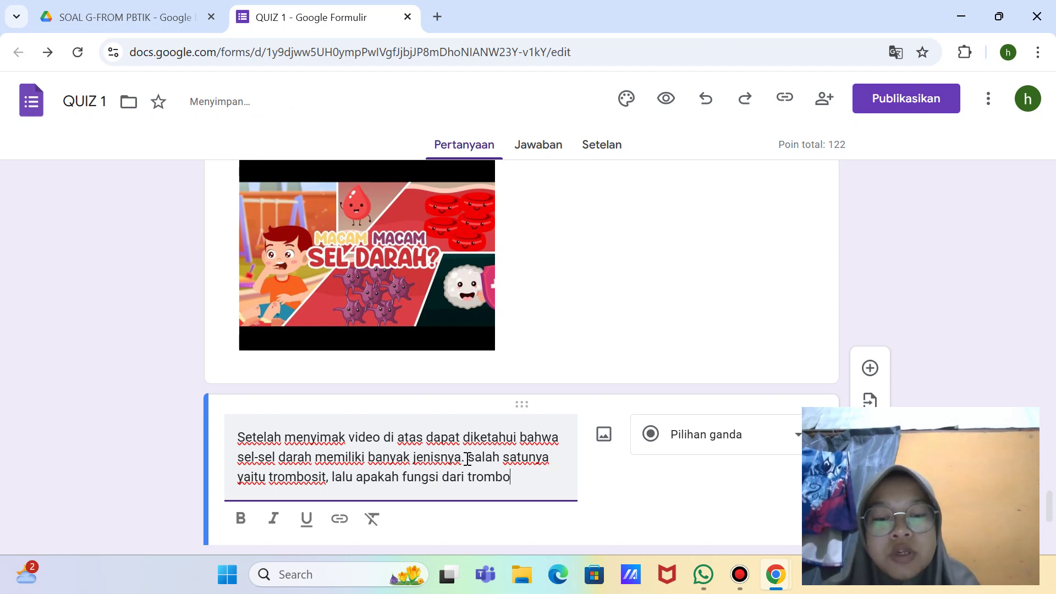
{"action": "type", "text": "sit iru"}
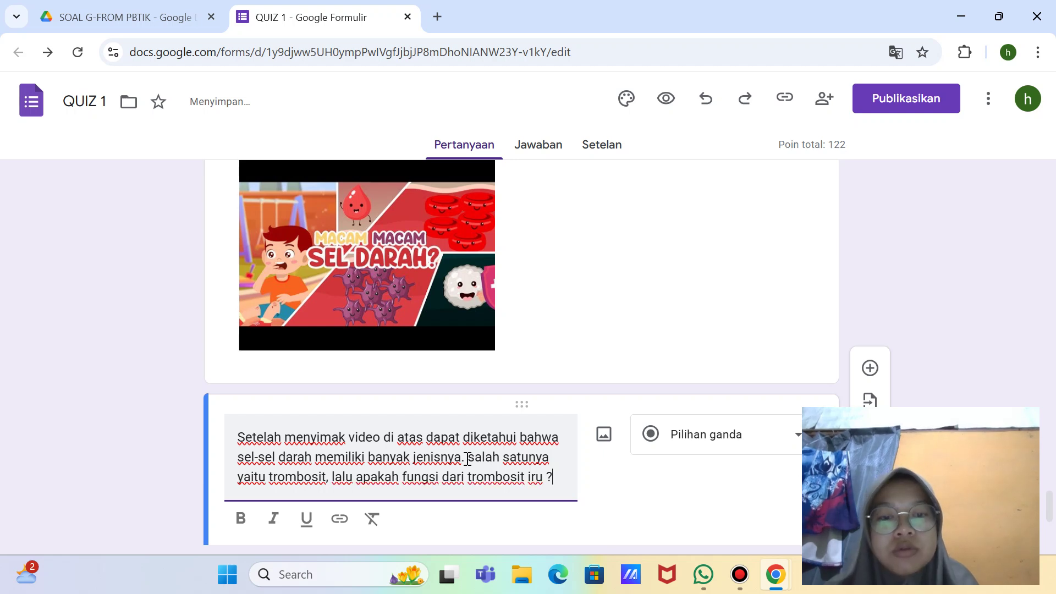
{"action": "type", "text": " ?"}
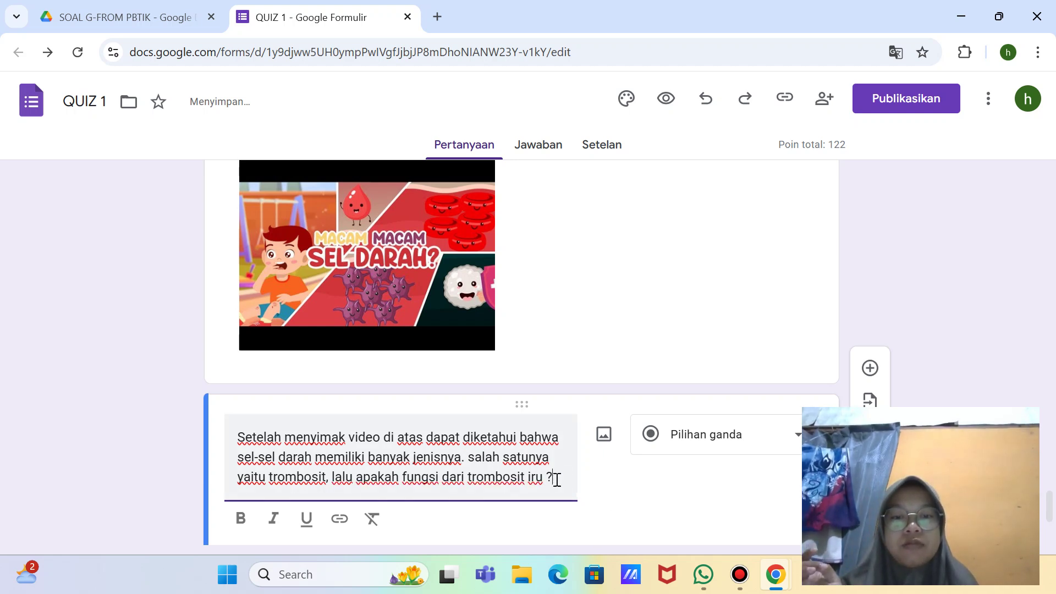
{"action": "double_click", "coordinate": [542, 478]}
{"action": "left_click", "coordinate": [540, 479]}
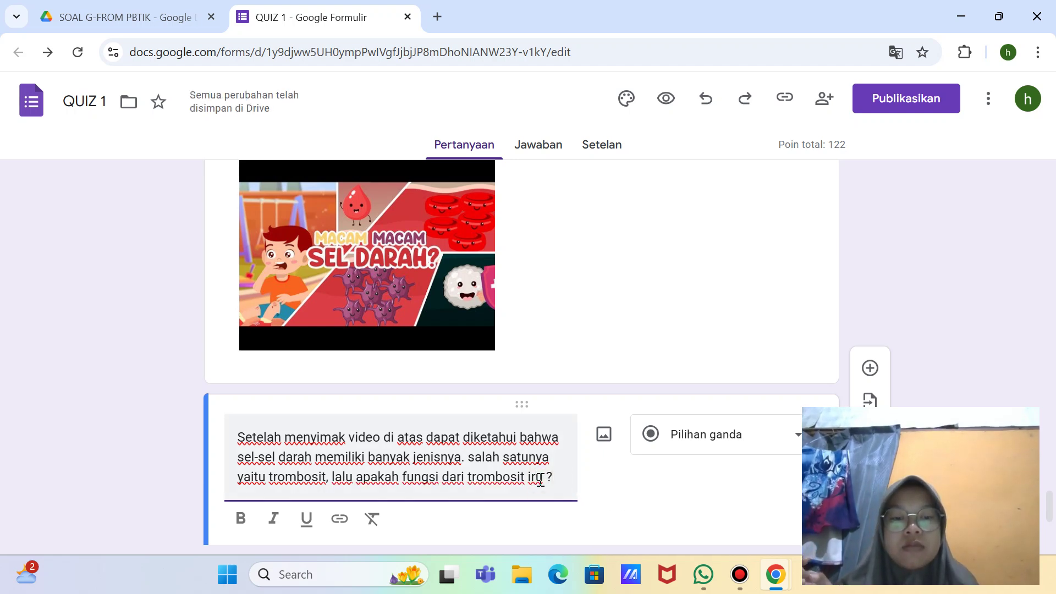
{"action": "key", "text": "BackSpace"}
Step: Finish correcting 'itu', keep the question multiple choice, and enter option A about carrying blood from the heart
{"action": "type", "text": "t"}
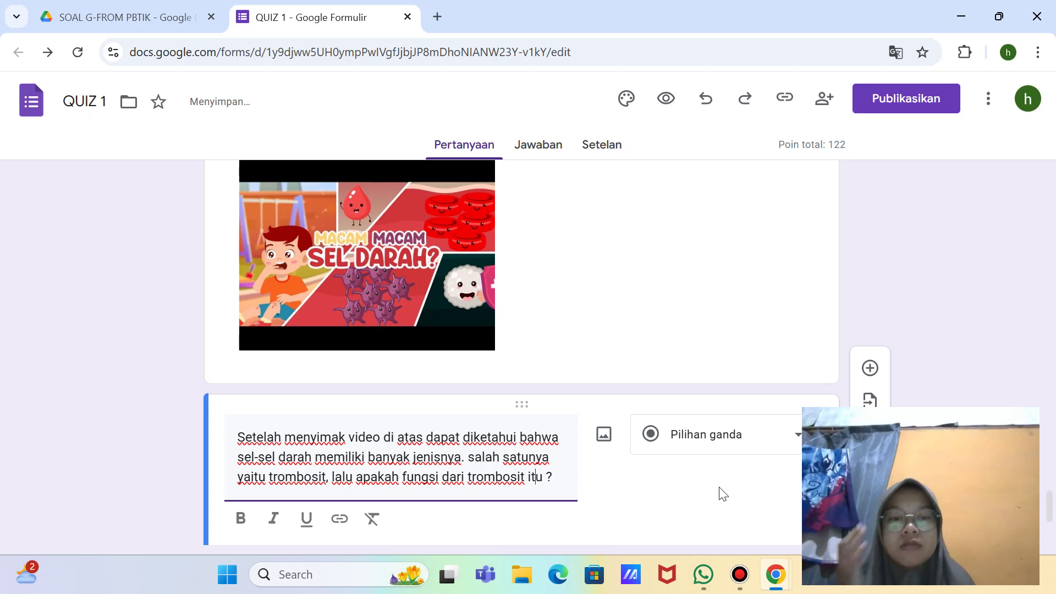
{"action": "left_click", "coordinate": [797, 437]}
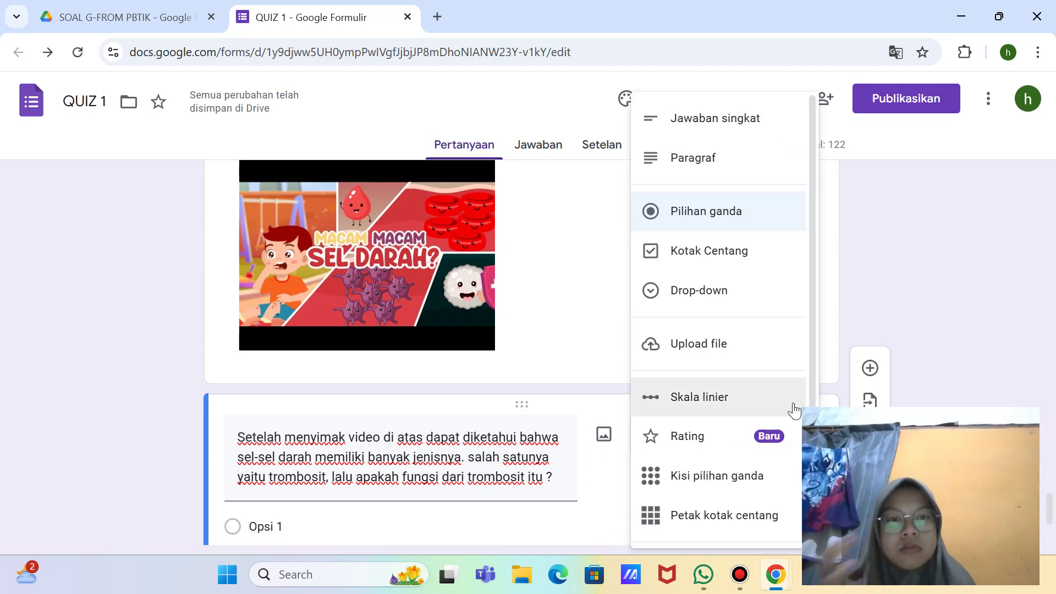
{"action": "left_click", "coordinate": [731, 222]}
{"action": "scroll", "coordinate": [698, 501], "scroll_direction": "down", "scroll_amount": 2}
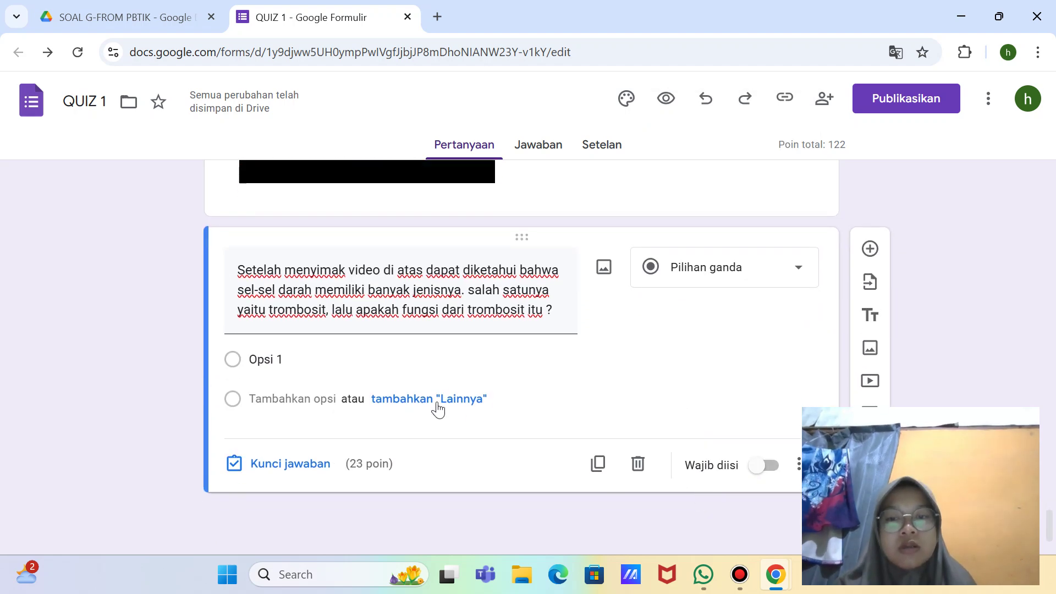
{"action": "left_click", "coordinate": [312, 356]}
{"action": "key", "text": "BackSpace"}
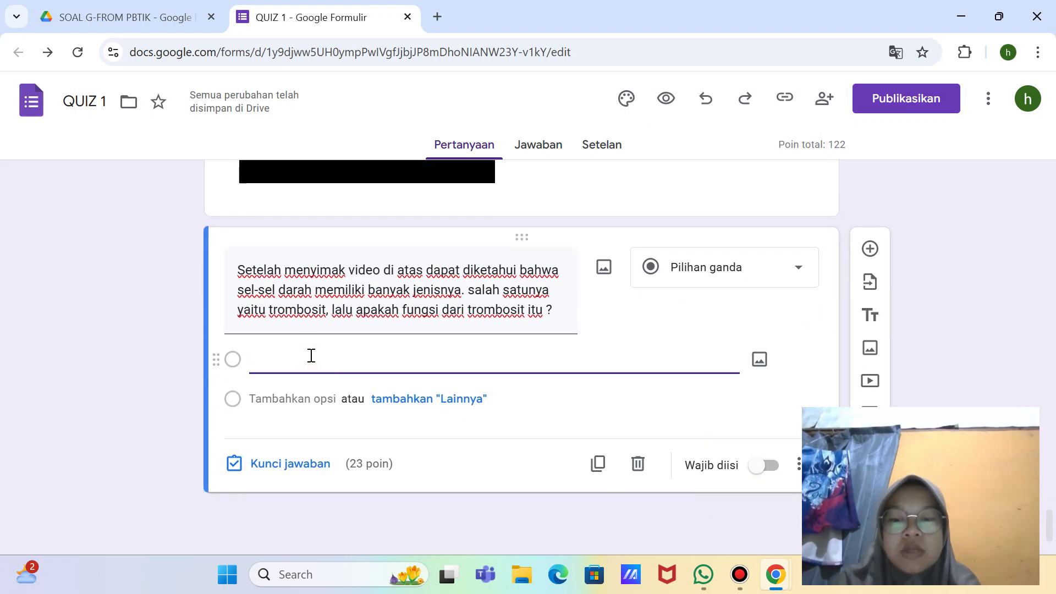
{"action": "type", "text": "A. "}
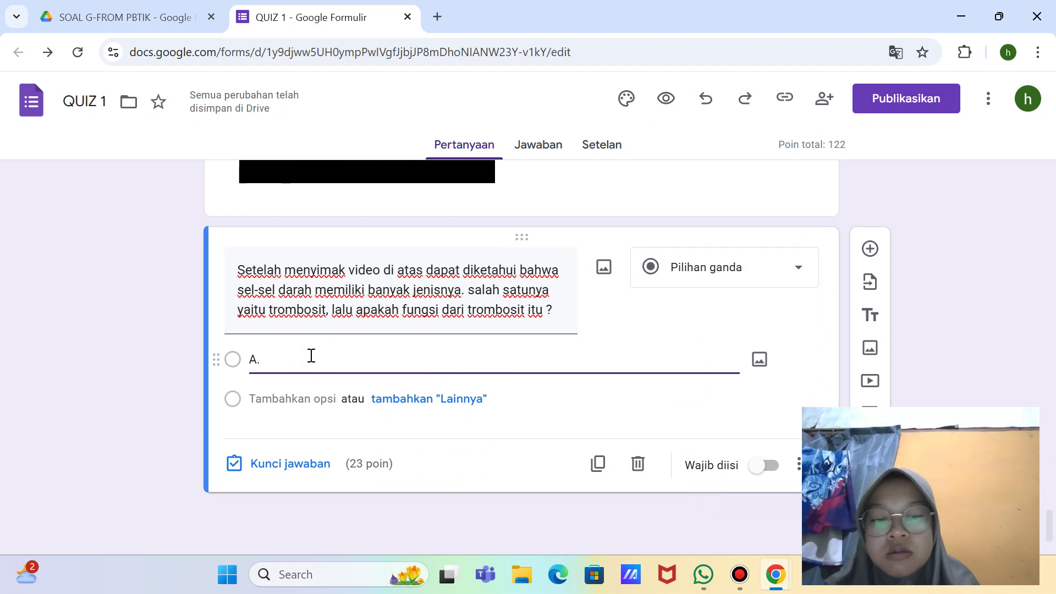
{"action": "type", "text": "mem"}
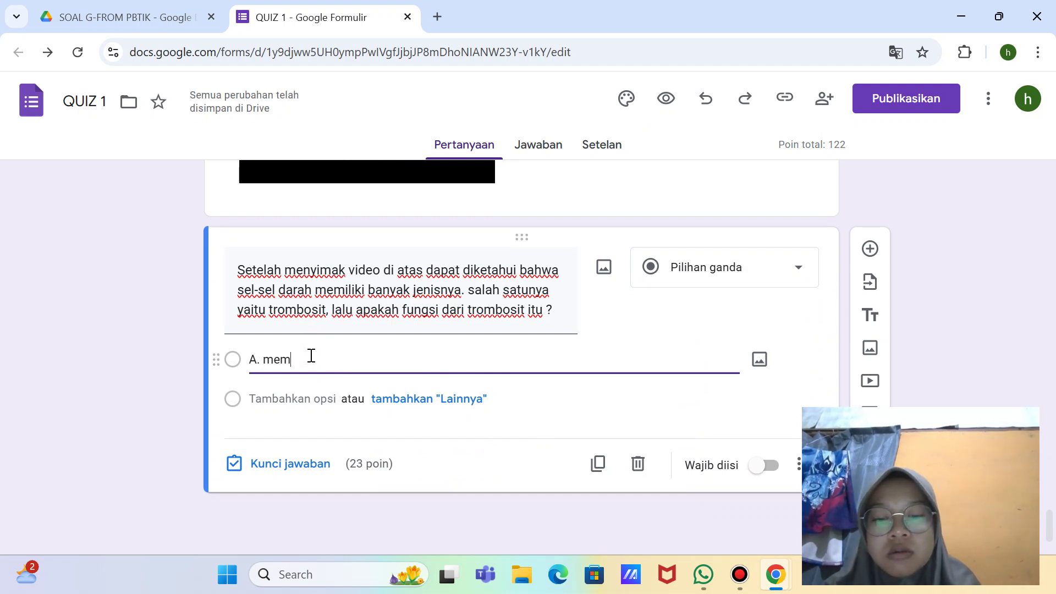
{"action": "type", "text": "bawa darah"}
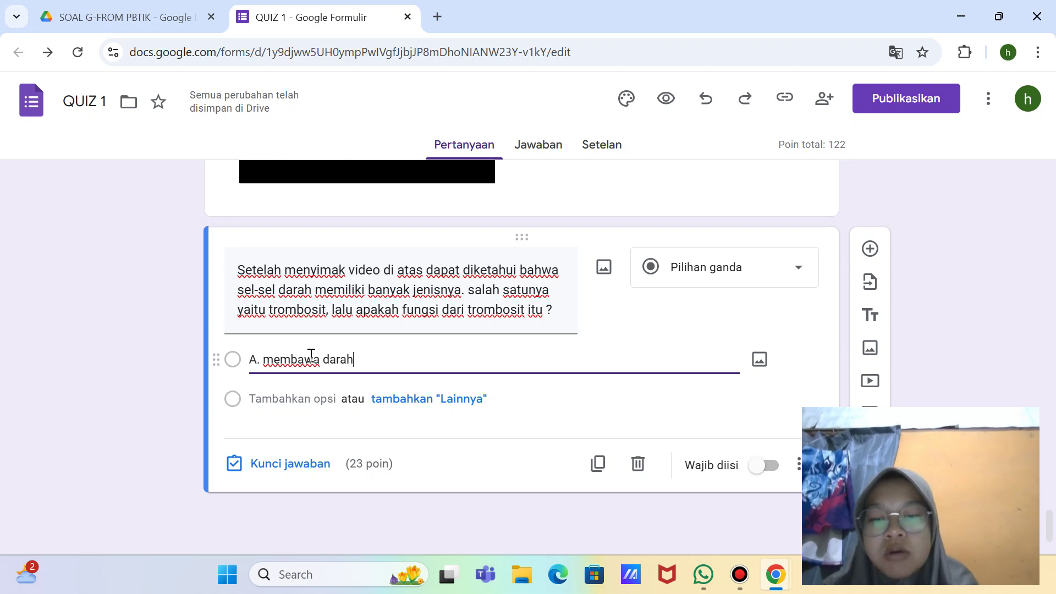
{"action": "type", "text": " dari ja"}
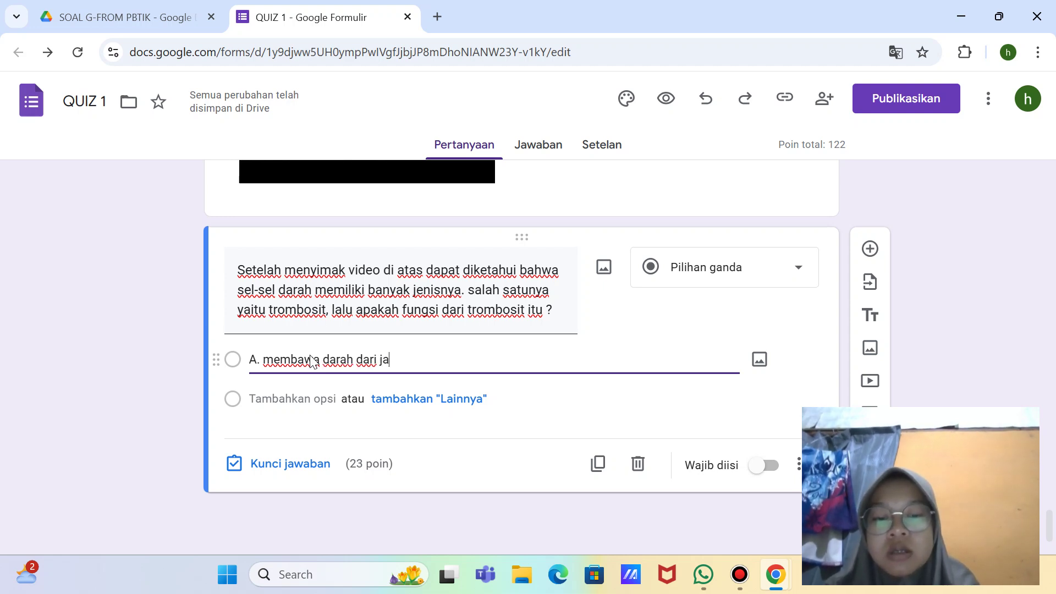
{"action": "type", "text": "ntung ke "}
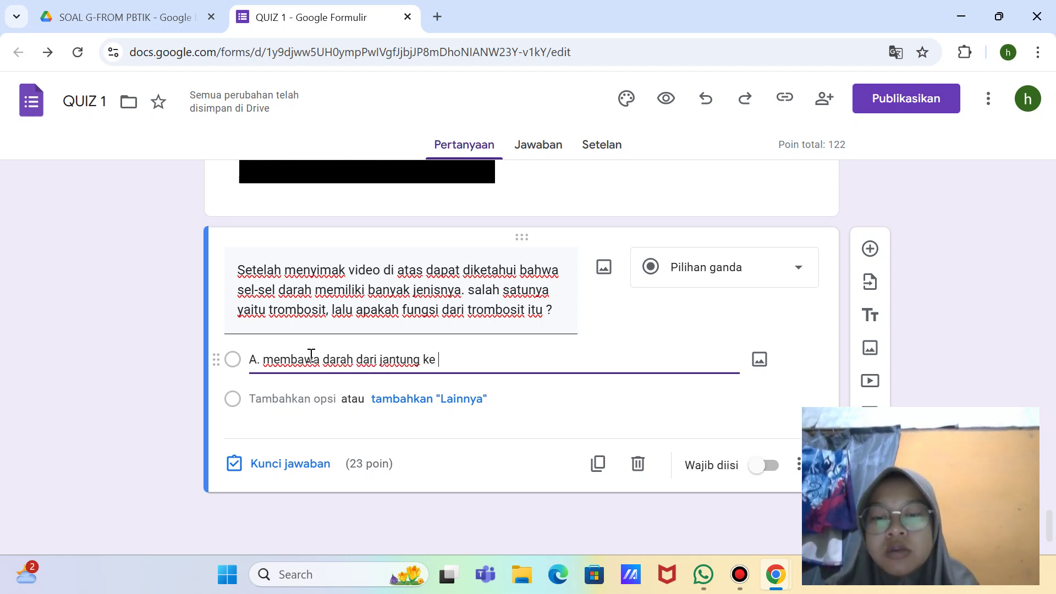
{"action": "type", "text": "seleru"}
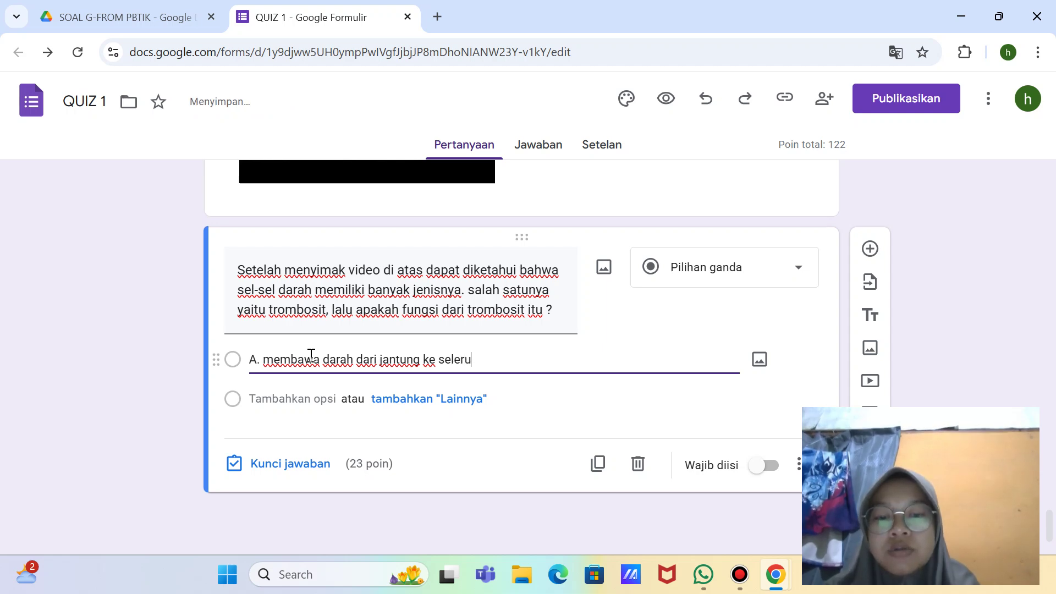
{"action": "type", "text": "h"}
{"action": "key", "text": "BackSpace"}
{"action": "key", "text": "BackSpace"}
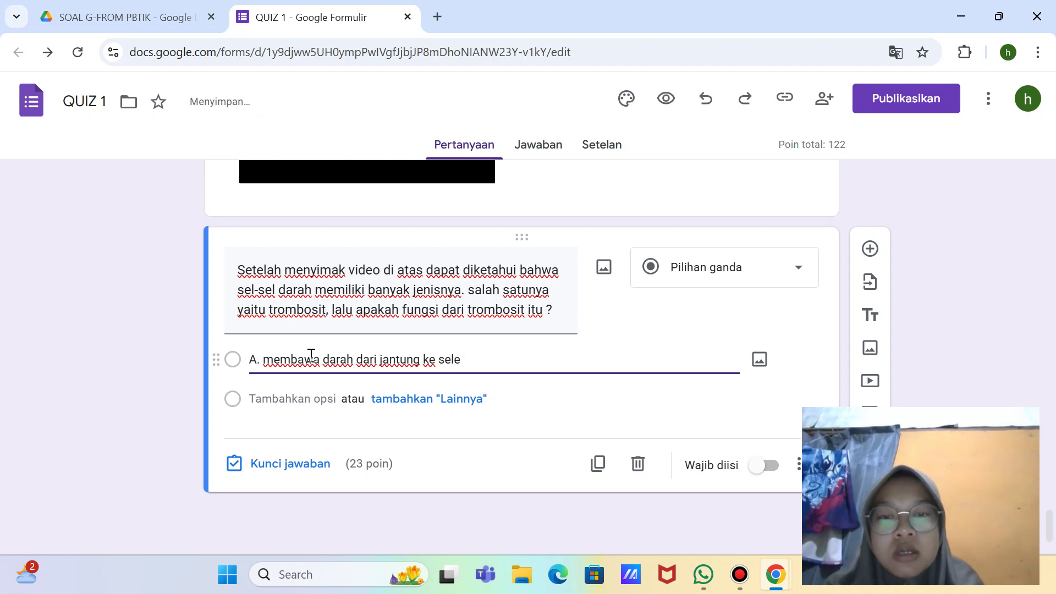
{"action": "type", "text": "b"}
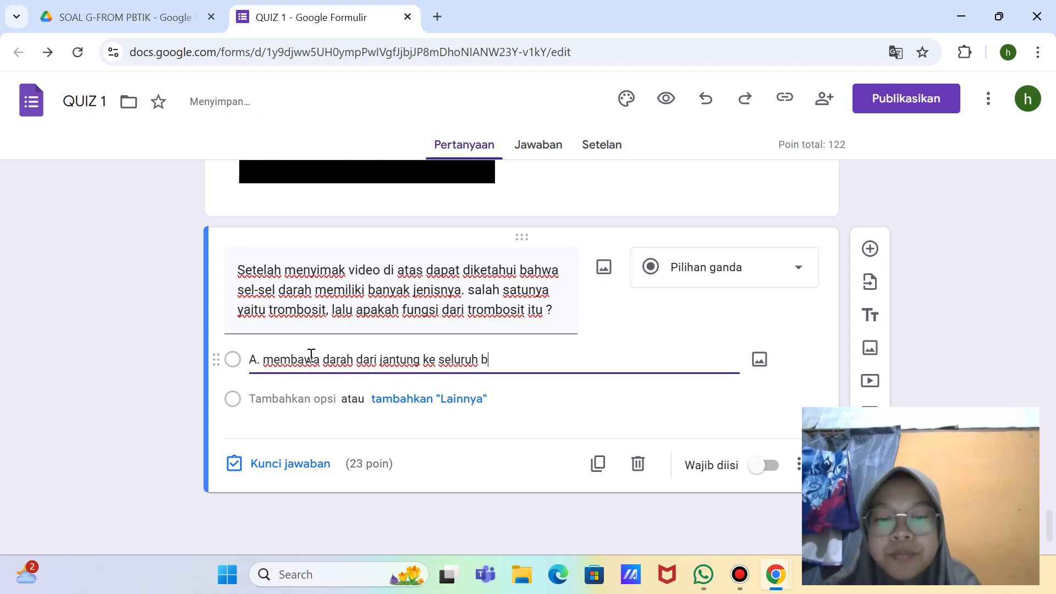
{"action": "type", "text": "agian tubuh"}
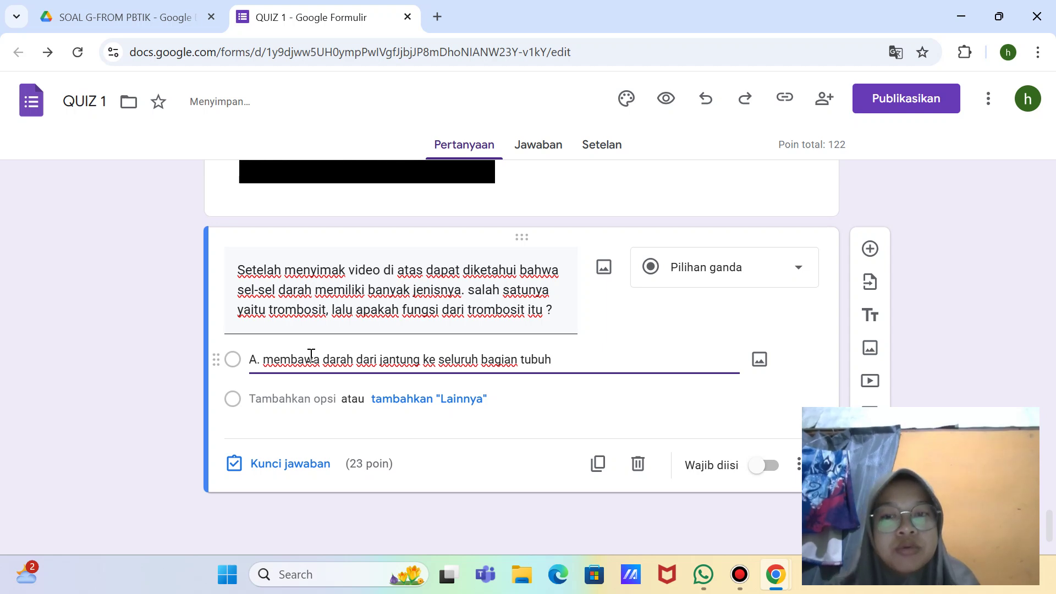
Step: Add options 'B. menutup bekas luka' and 'C. membunuh kuman'
{"action": "key", "text": "Return"}
{"action": "key", "text": "BackSpace"}
{"action": "type", "text": "B"}
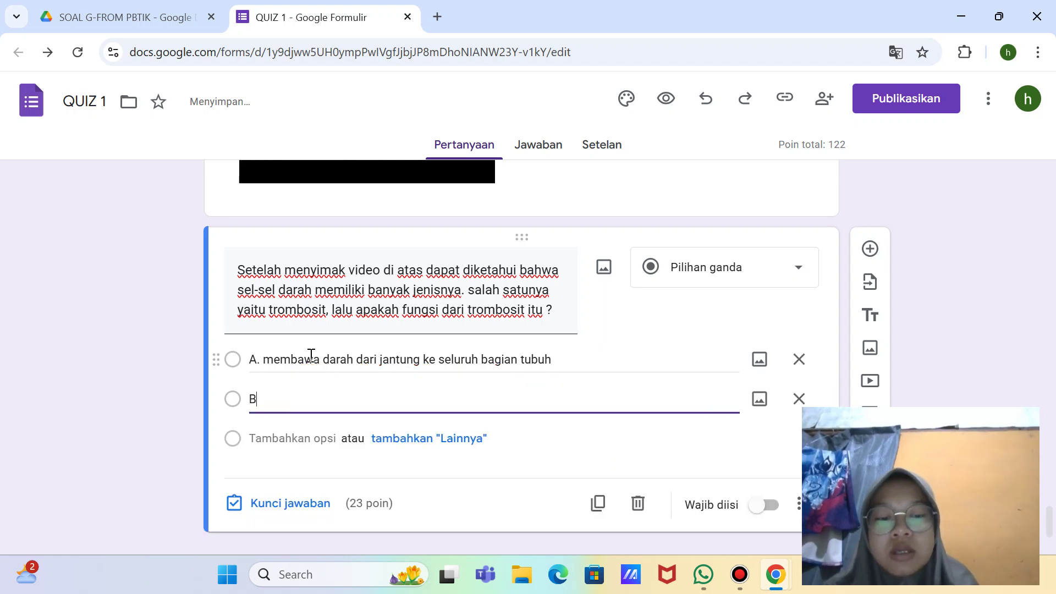
{"action": "type", "text": ". "}
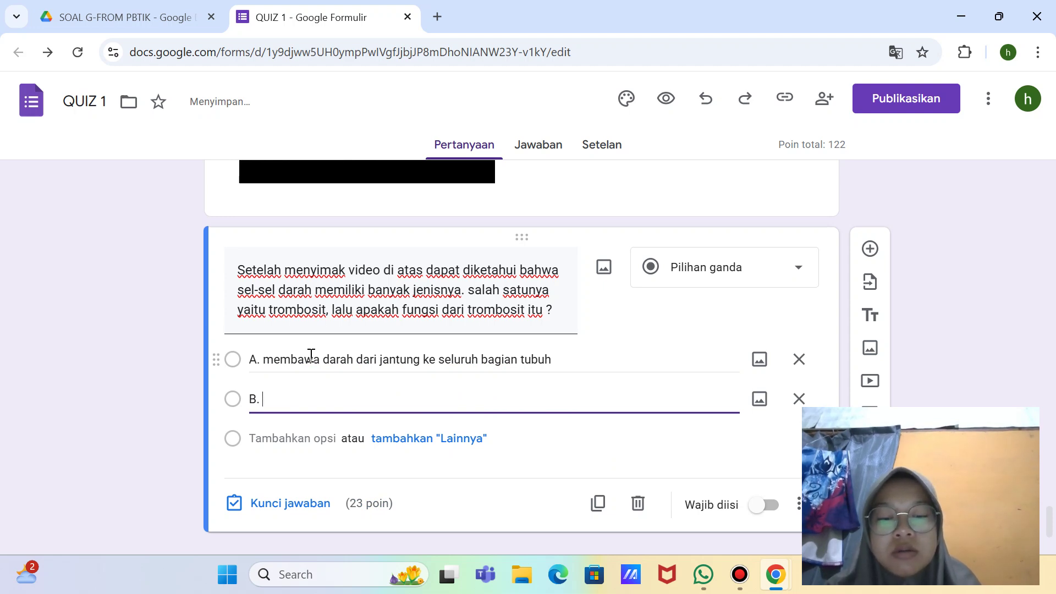
{"action": "type", "text": "emenutup"}
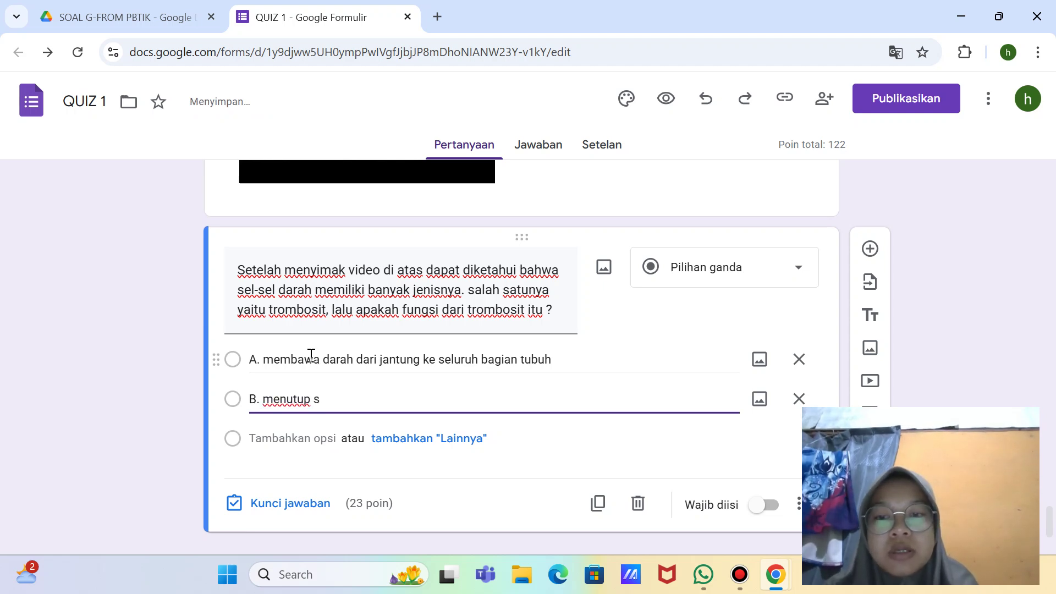
{"action": "type", "text": " saat"}
{"action": "key", "text": "BackSpace"}
{"action": "key", "text": "BackSpace"}
{"action": "key", "text": "BackSpace"}
{"action": "key", "text": "BackSpace"}
{"action": "key", "text": "BackSpace"}
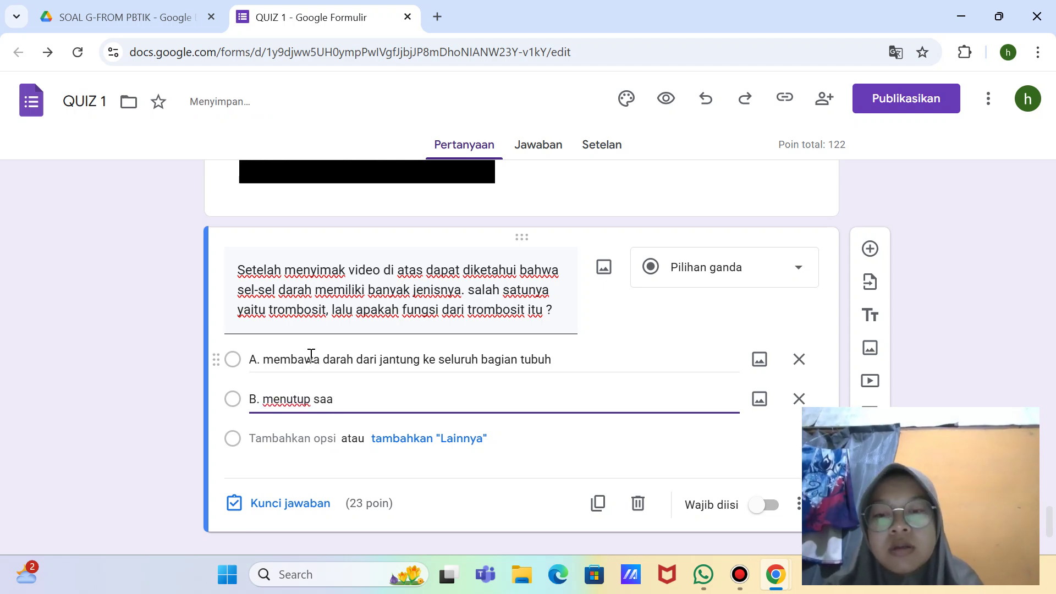
{"action": "key", "text": "BackSpace"}
{"action": "key", "text": "BackSpace"}
{"action": "key", "text": "BackSpace"}
{"action": "key", "text": "BackSpace"}
{"action": "key", "text": "BackSpace"}
{"action": "key", "text": "BackSpace"}
{"action": "key", "text": "BackSpace"}
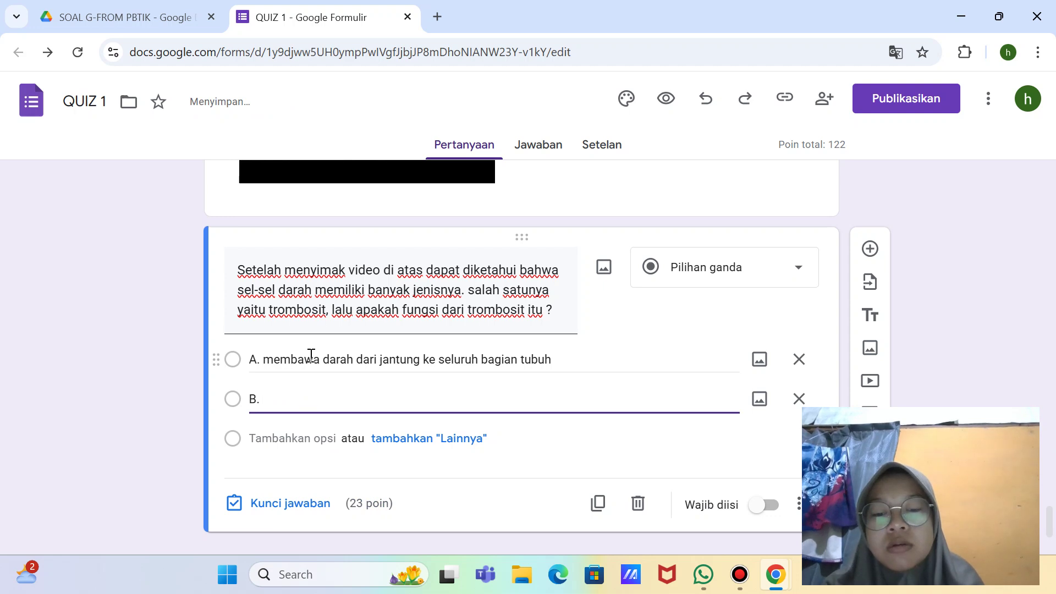
{"action": "type", "text": "men"}
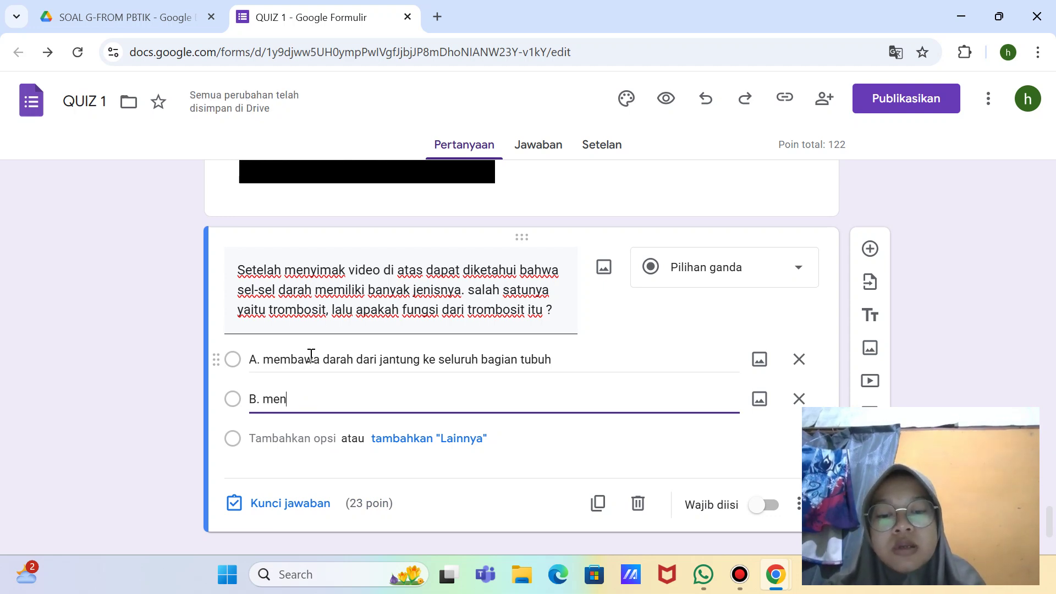
{"action": "type", "text": "utup "}
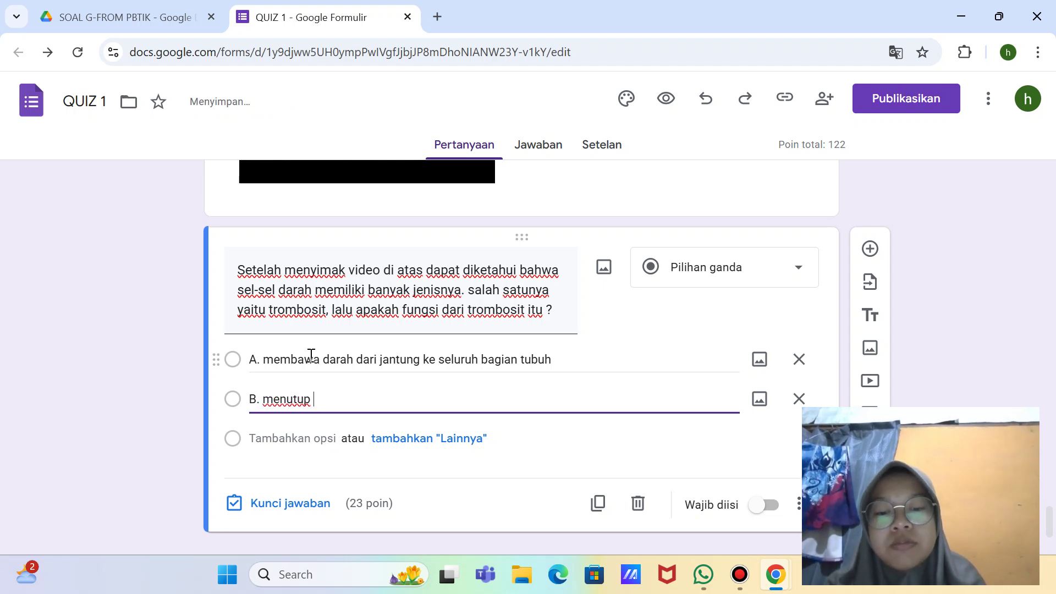
{"action": "type", "text": "bekas l"}
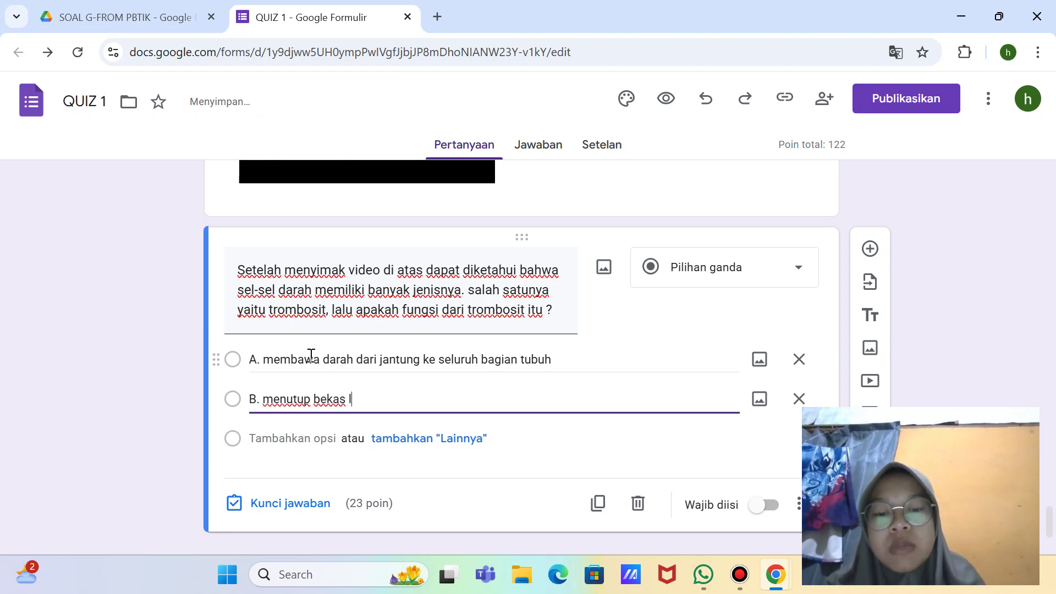
{"action": "type", "text": "uka"}
{"action": "key", "text": "Return"}
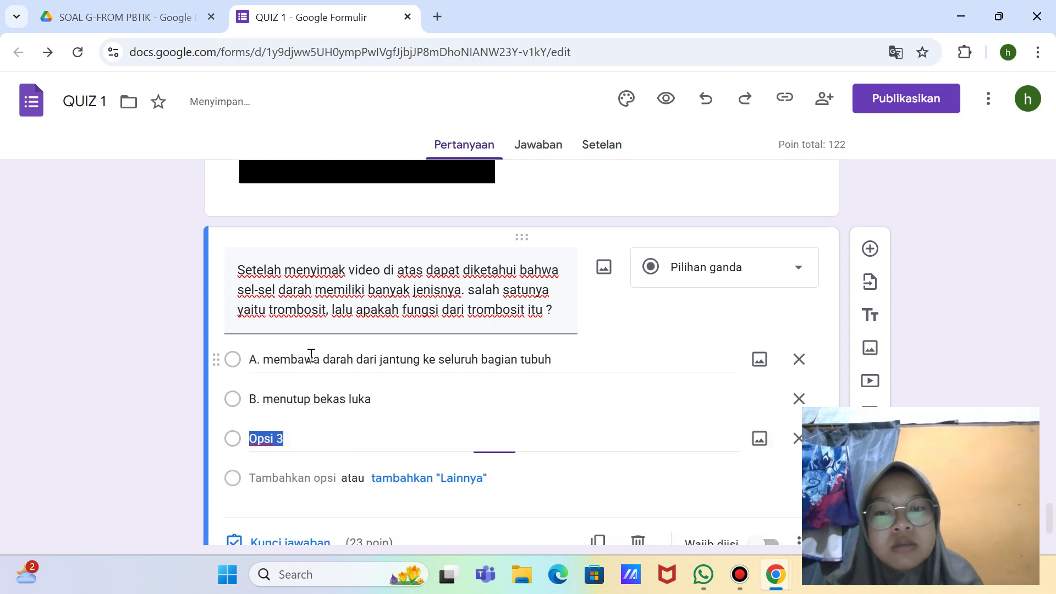
{"action": "key", "text": "BackSpace"}
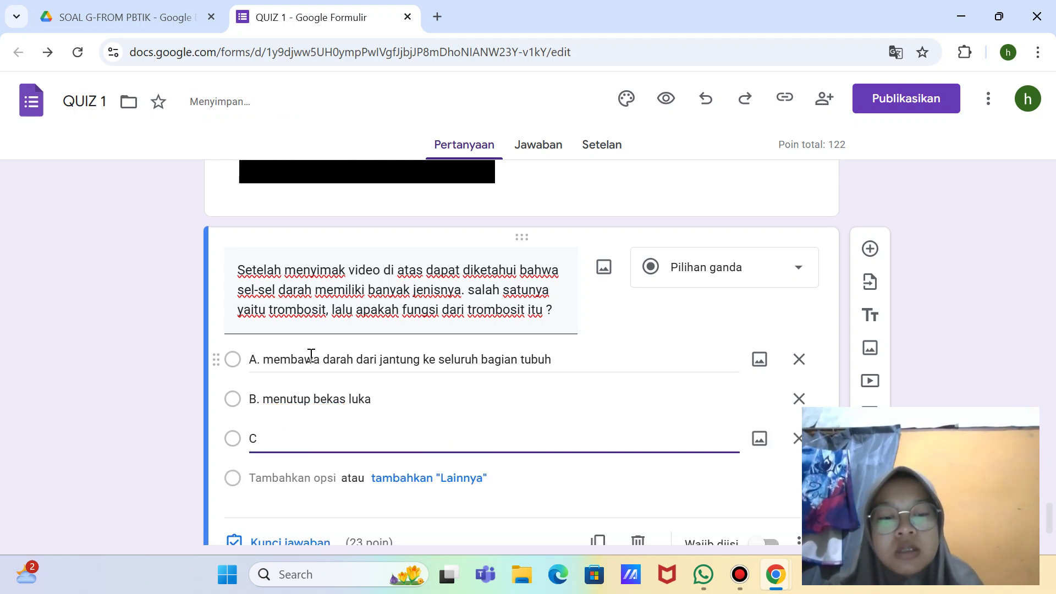
{"action": "type", "text": "C. memb"}
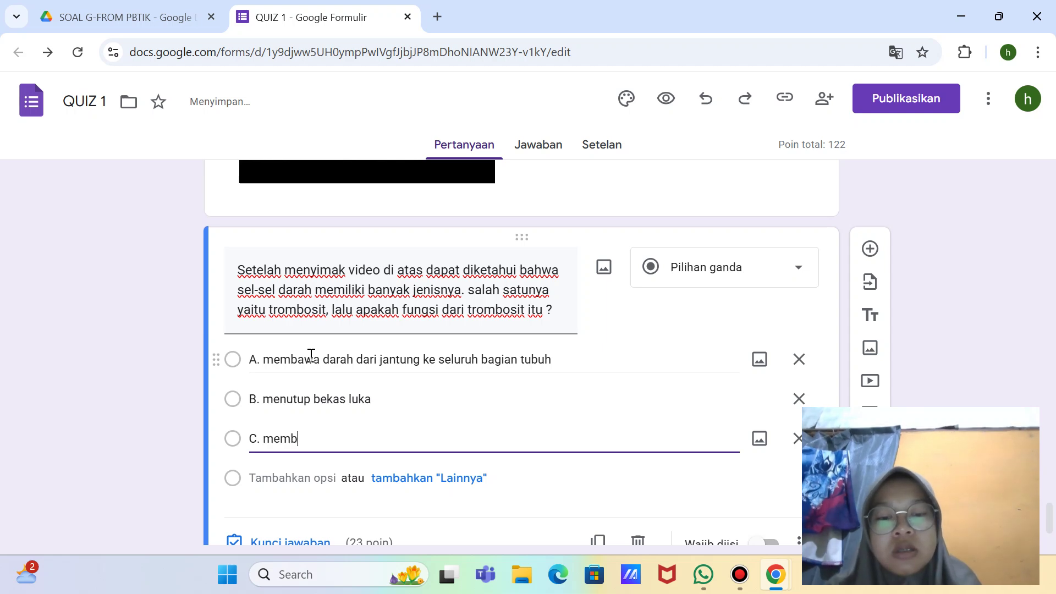
{"action": "type", "text": "unuh kuman"}
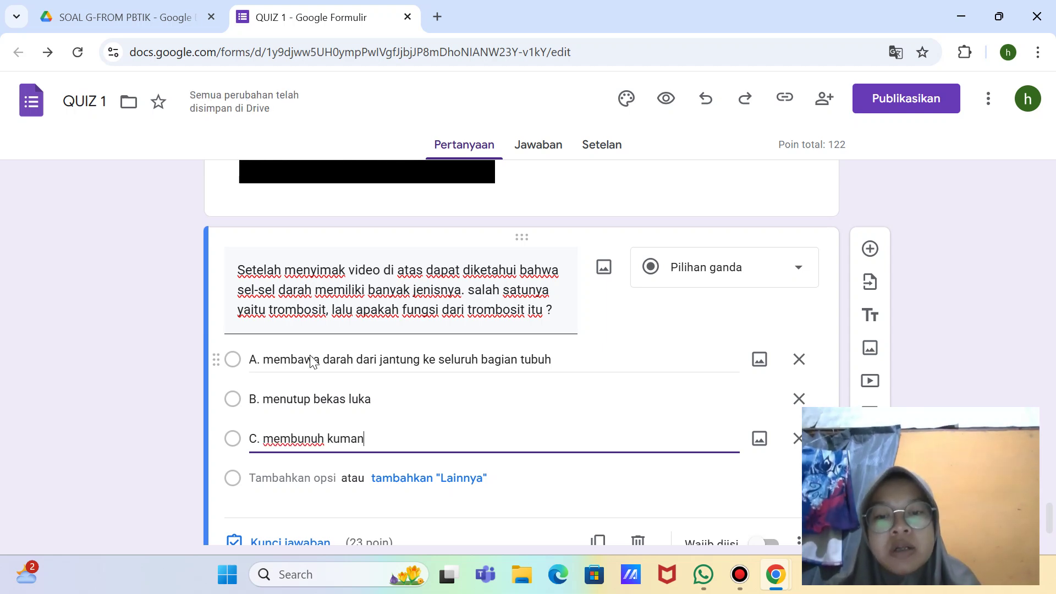
Step: Add options 'D. membawa hemoglobin' and 'E. untuk mengedarkan makanan'
{"action": "key", "text": "Return"}
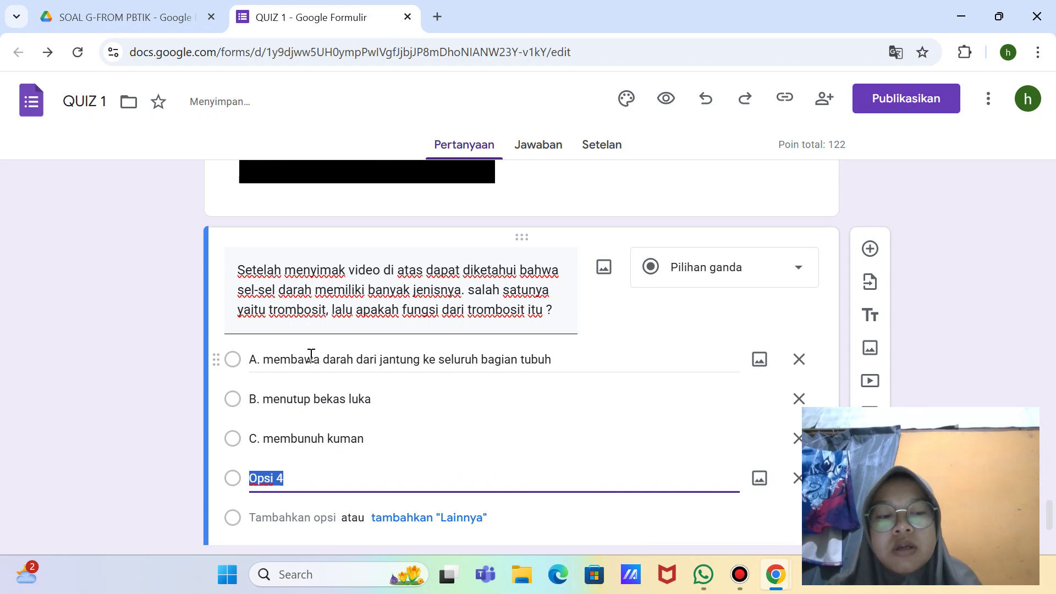
{"action": "key", "text": "BackSpace"}
{"action": "type", "text": "D."}
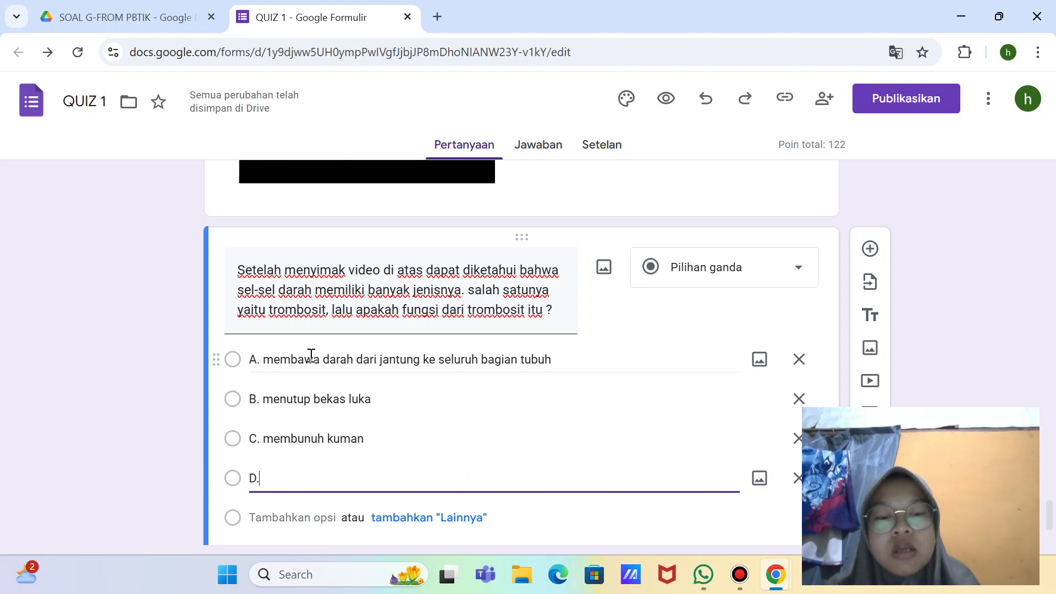
{"action": "type", "text": " memb"}
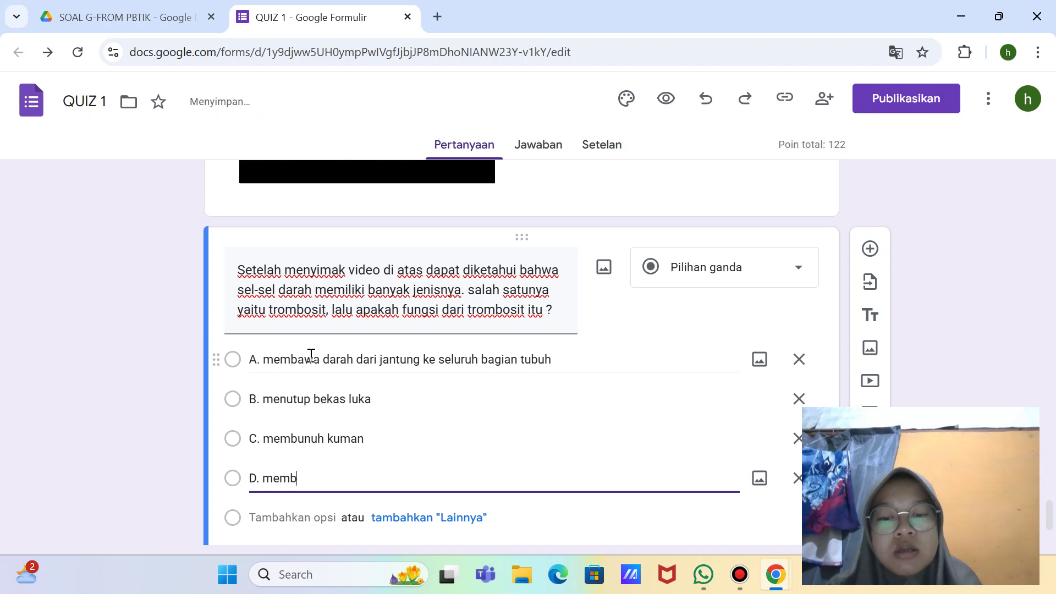
{"action": "type", "text": "awa"}
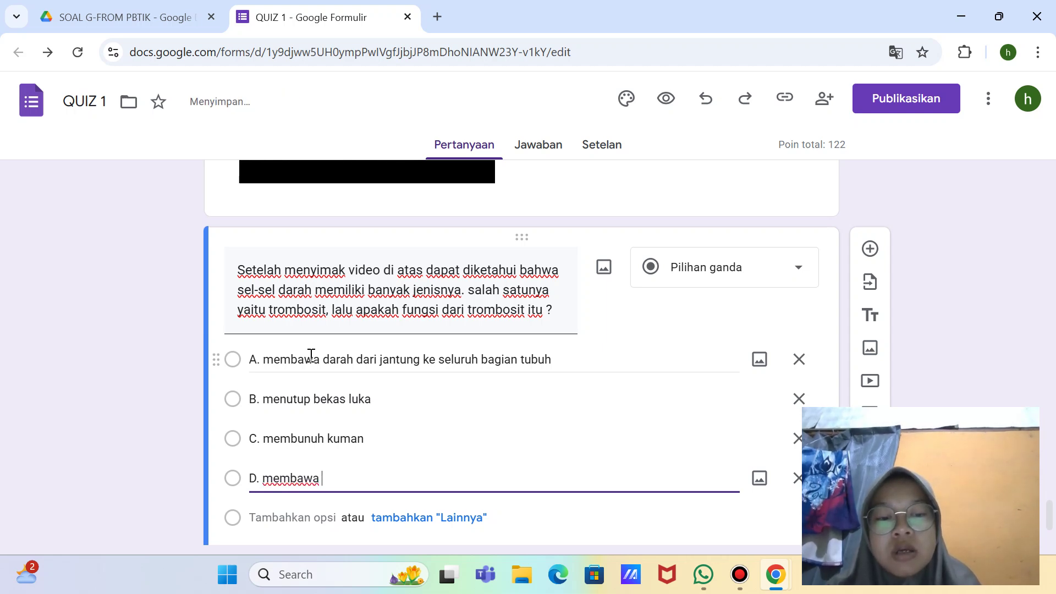
{"action": "type", "text": " h"}
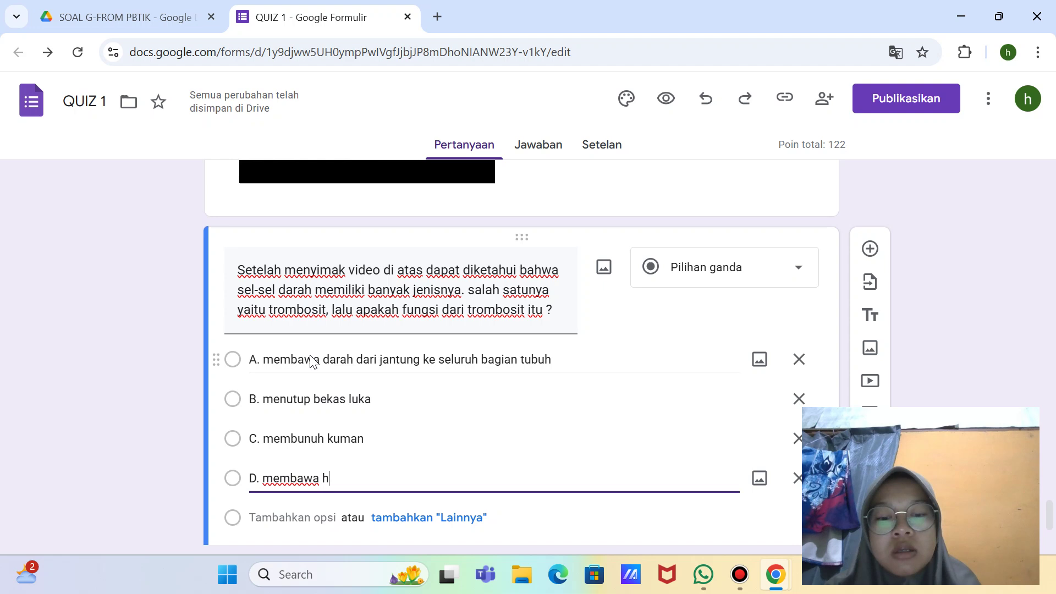
{"action": "type", "text": "emoglobin"}
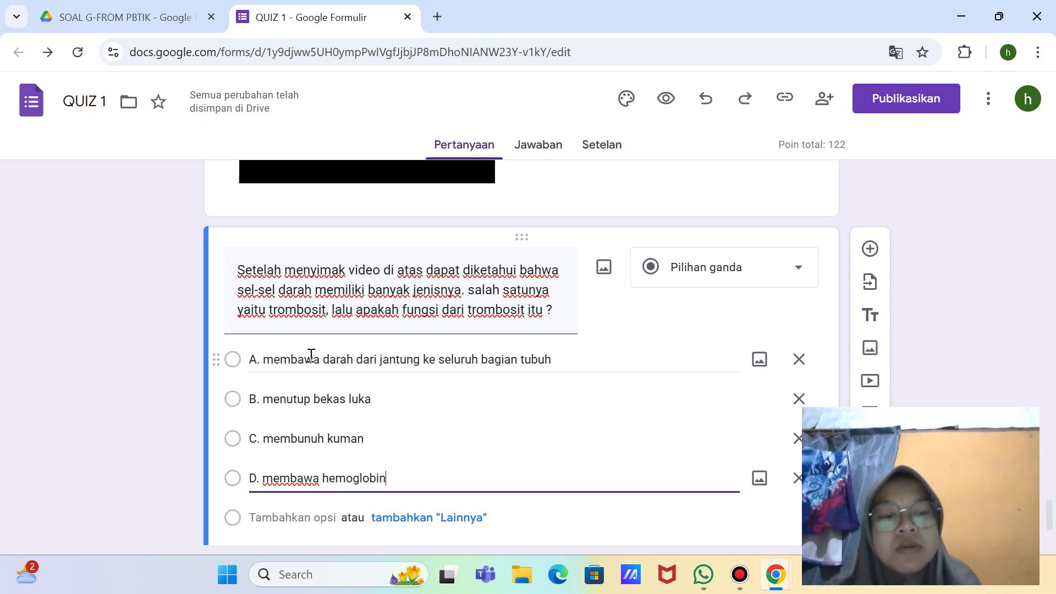
{"action": "key", "text": "Return"}
{"action": "key", "text": "BackSpace"}
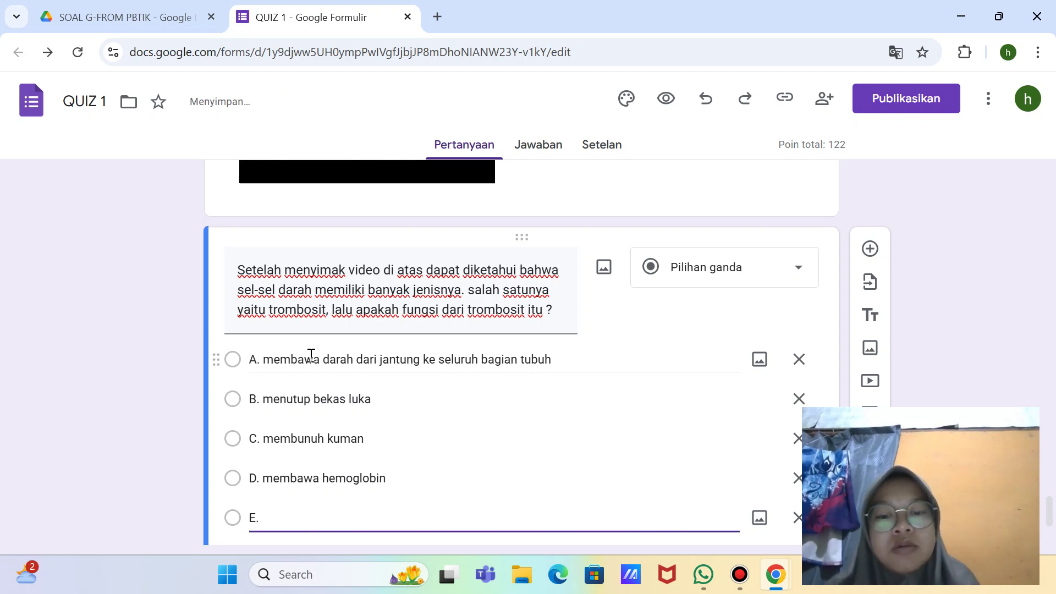
{"action": "type", "text": "E."}
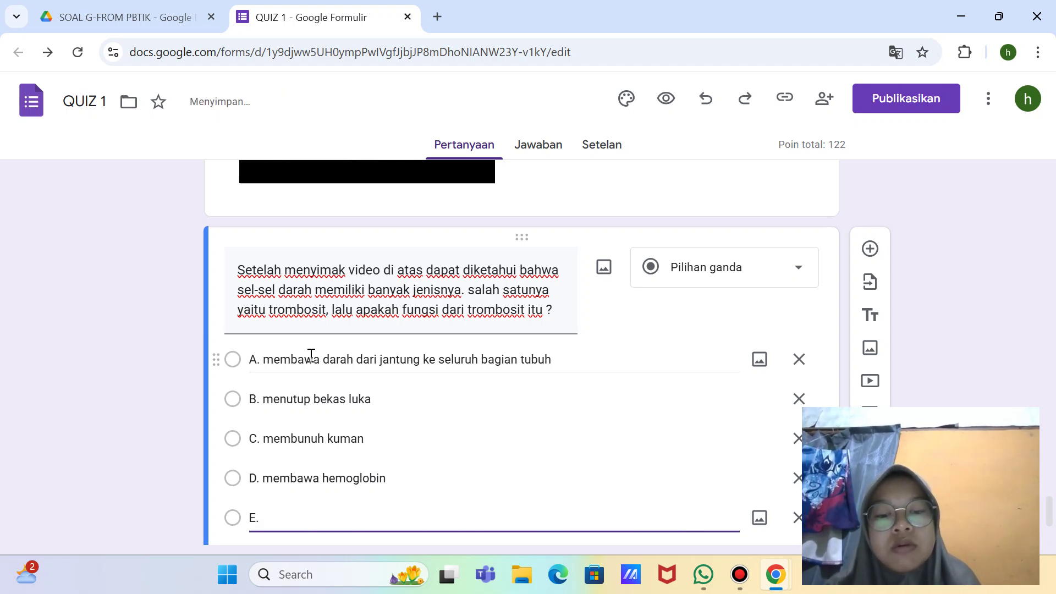
{"action": "type", "text": " m"}
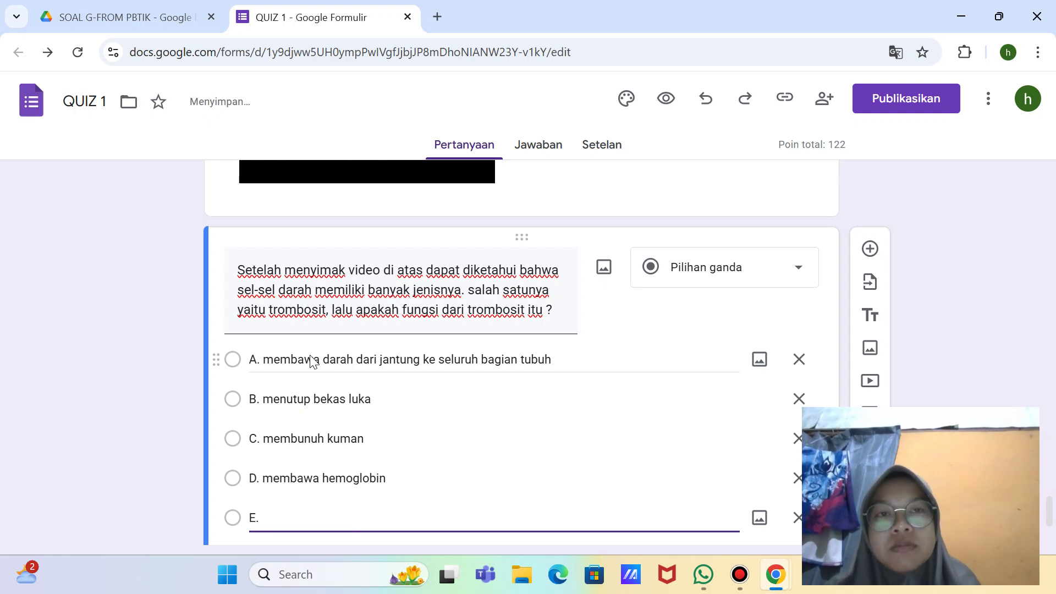
{"action": "type", "text": "untu"}
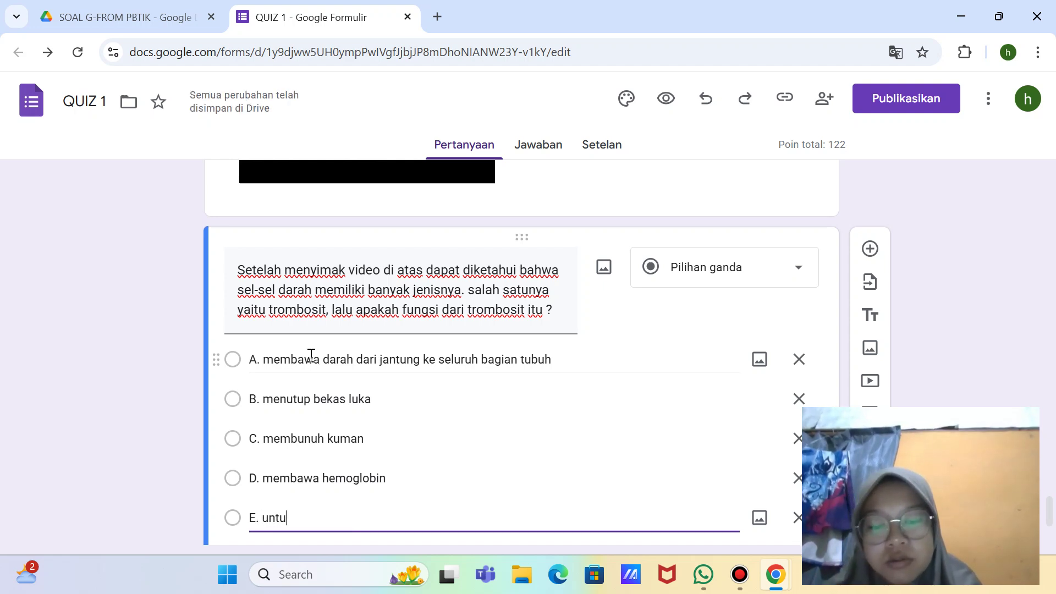
{"action": "type", "text": "k mengeda"}
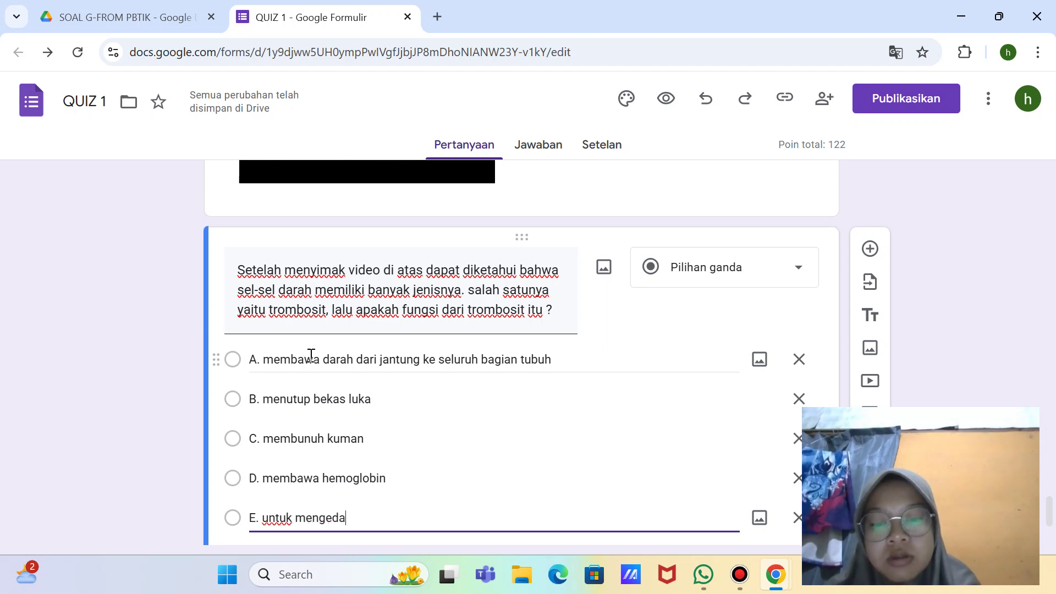
{"action": "type", "text": "ra"}
{"action": "key", "text": "BackSpace"}
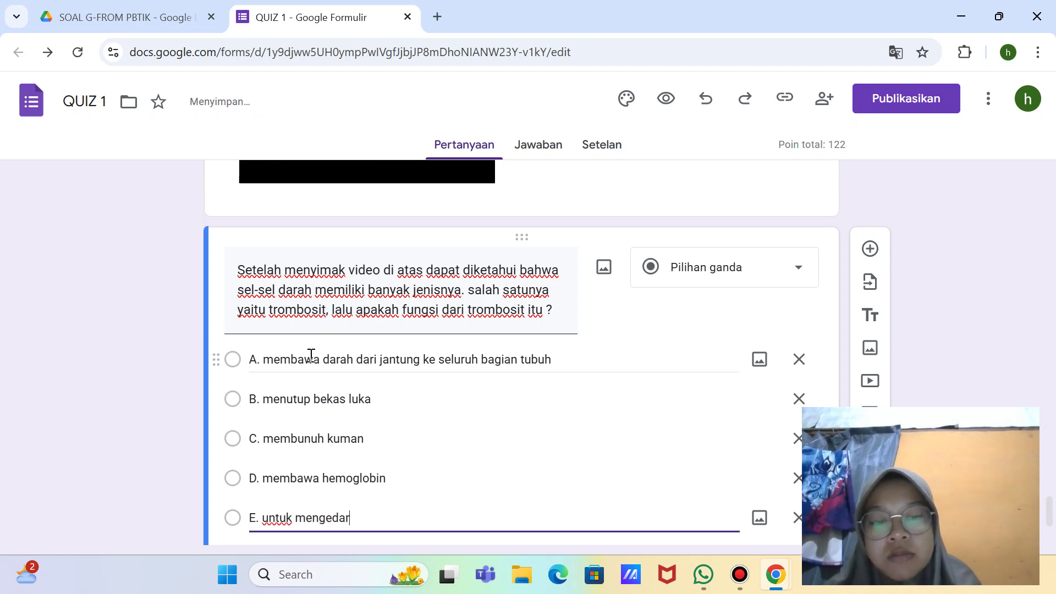
{"action": "type", "text": "kan makanan"}
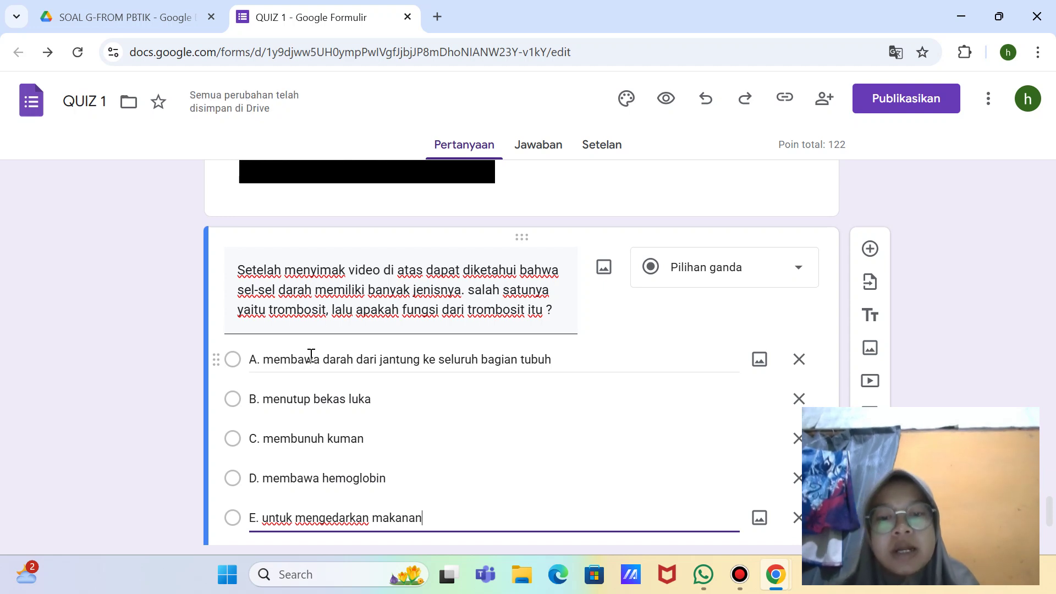
{"action": "scroll", "coordinate": [311, 357], "scroll_direction": "down", "scroll_amount": 3}
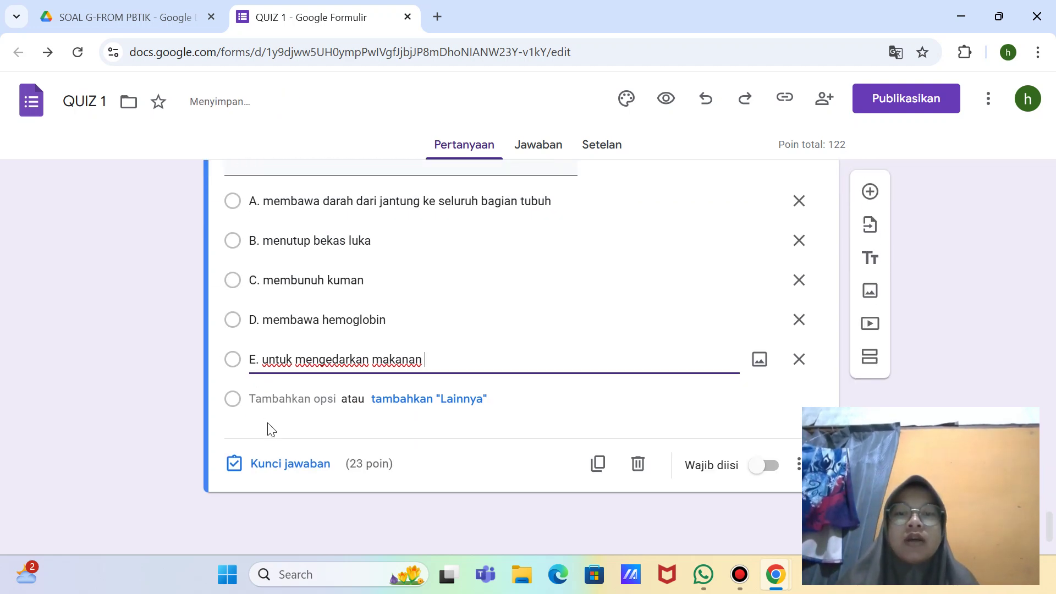
Step: Make the question required, worth 5 points with 'B. menutup bekas luka' correct, and add a new question
{"action": "left_click", "coordinate": [772, 474]}
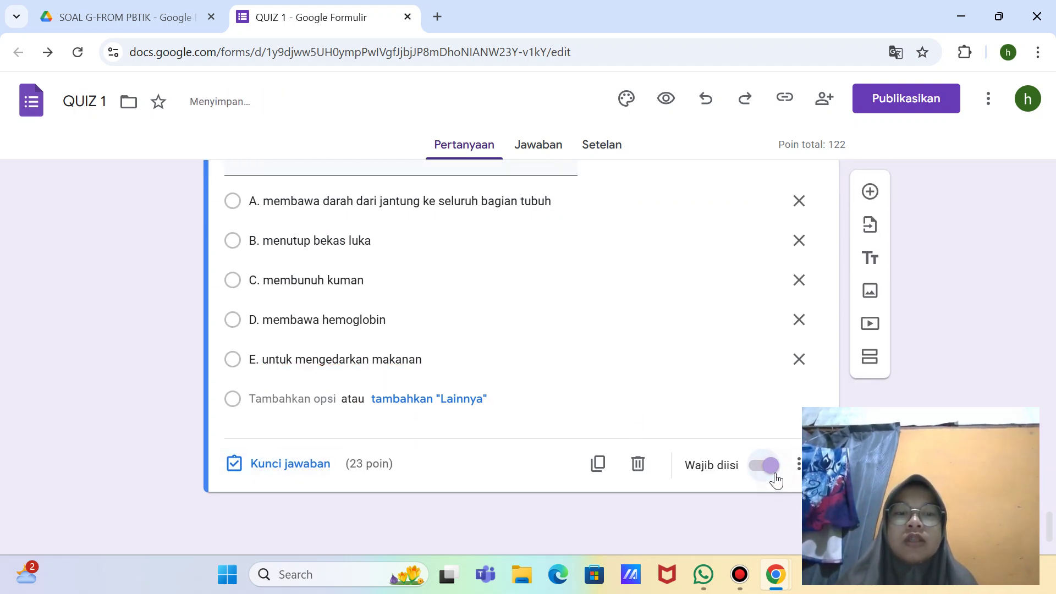
{"action": "left_click", "coordinate": [305, 468]}
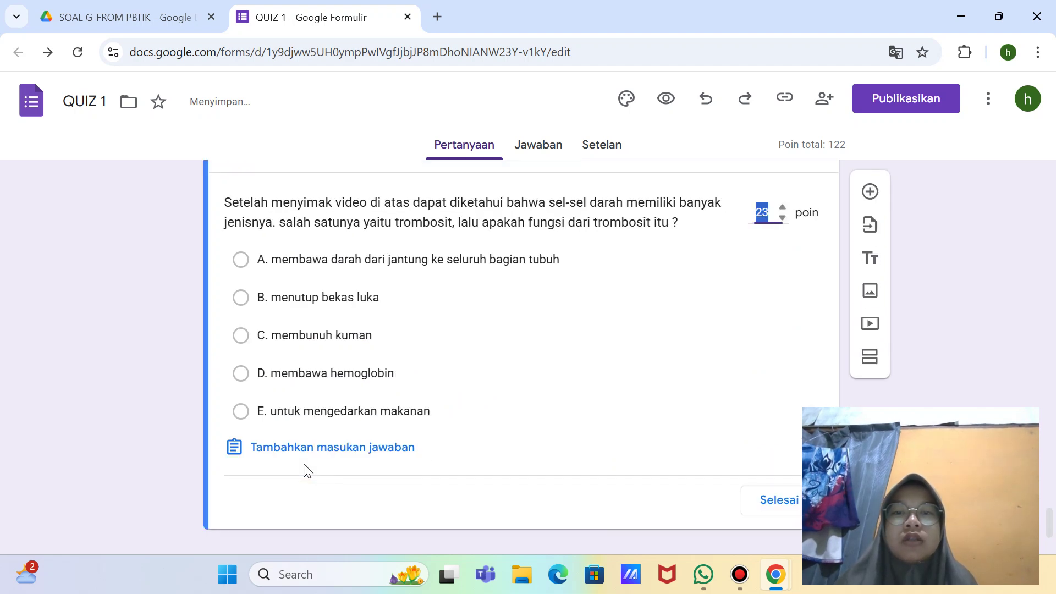
{"action": "left_click", "coordinate": [770, 225]}
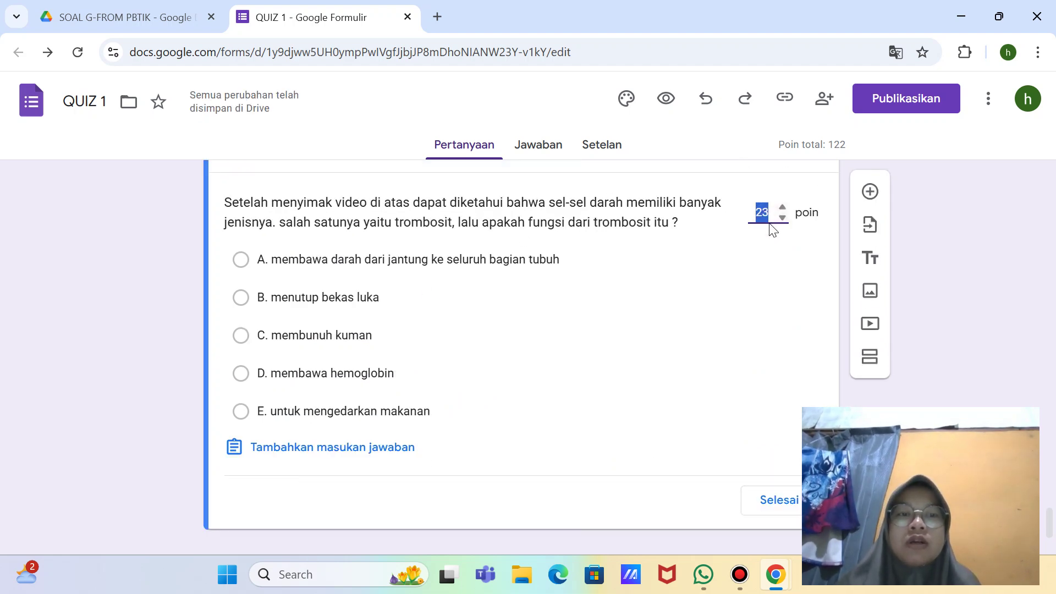
{"action": "key", "text": "BackSpace"}
{"action": "type", "text": "5"}
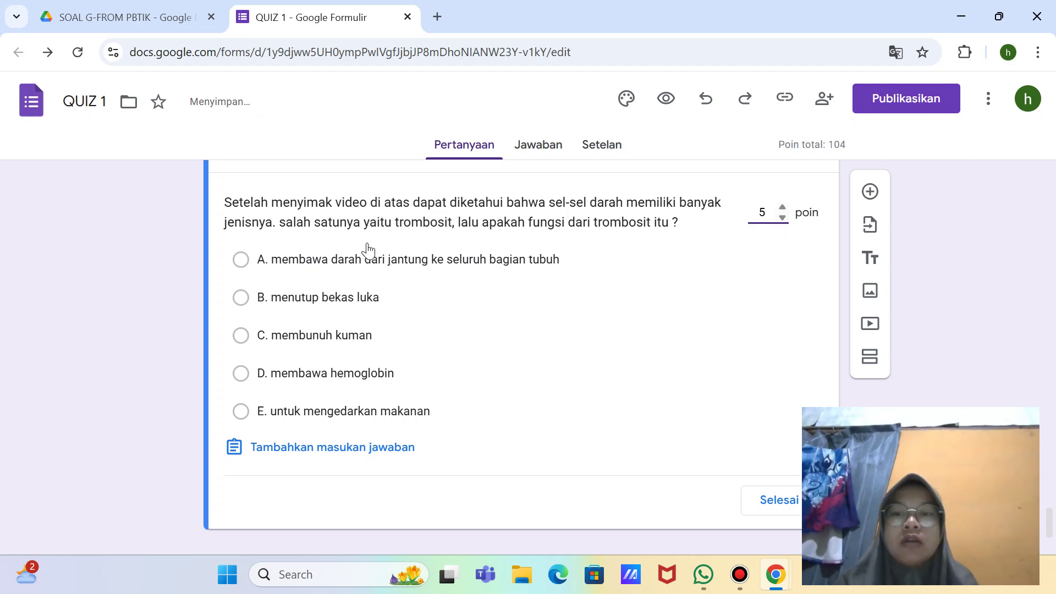
{"action": "left_click", "coordinate": [242, 302]}
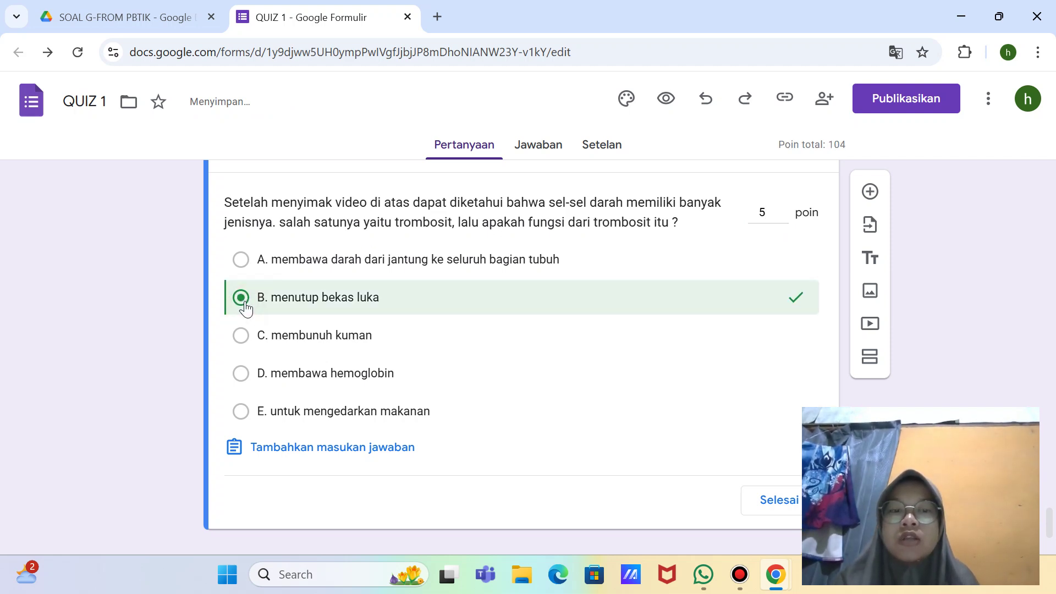
{"action": "left_click", "coordinate": [789, 507]}
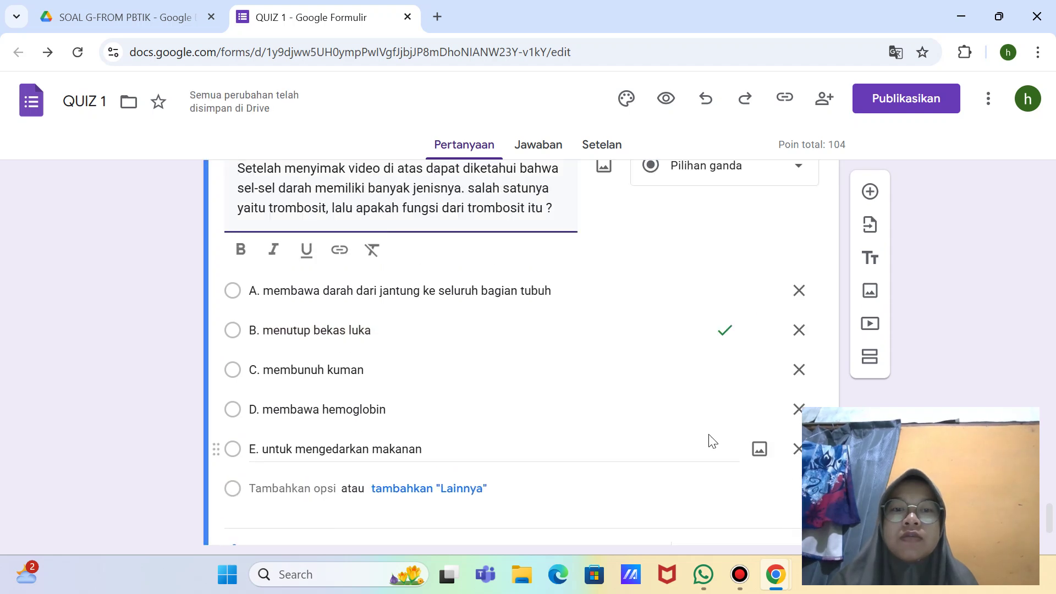
{"action": "left_click", "coordinate": [869, 192]}
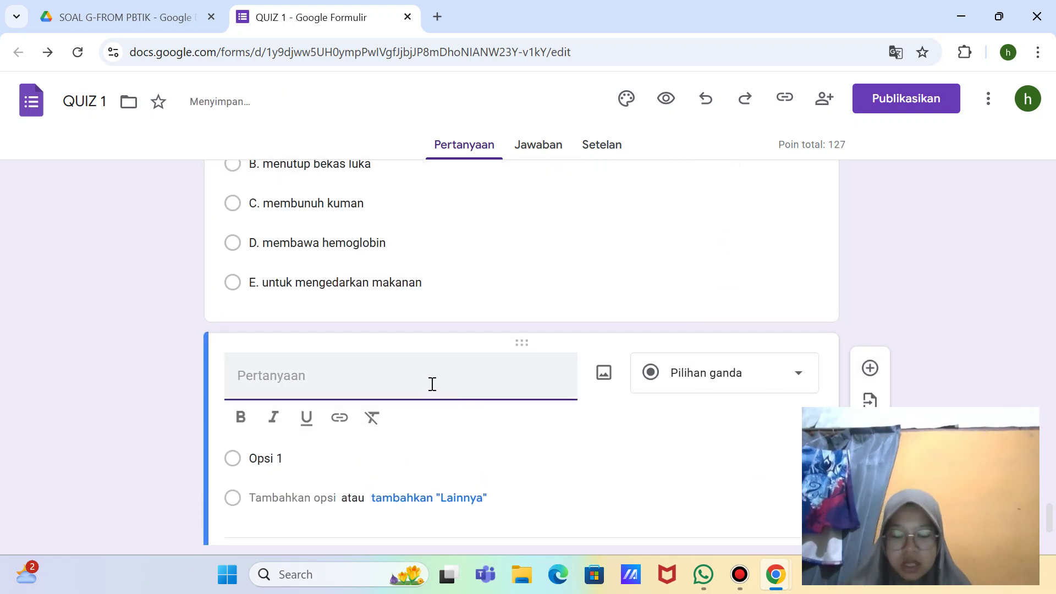
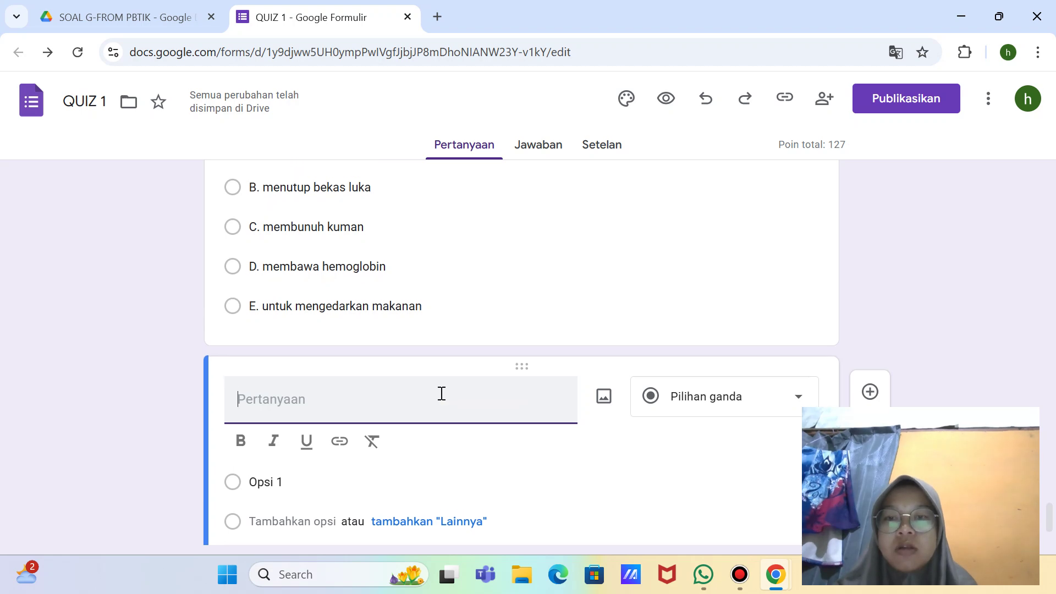
Step: Number the trombosit question as '7.'
{"action": "scroll", "coordinate": [442, 392], "scroll_direction": "up", "scroll_amount": 8}
{"action": "scroll", "coordinate": [441, 395], "scroll_direction": "down", "scroll_amount": 4}
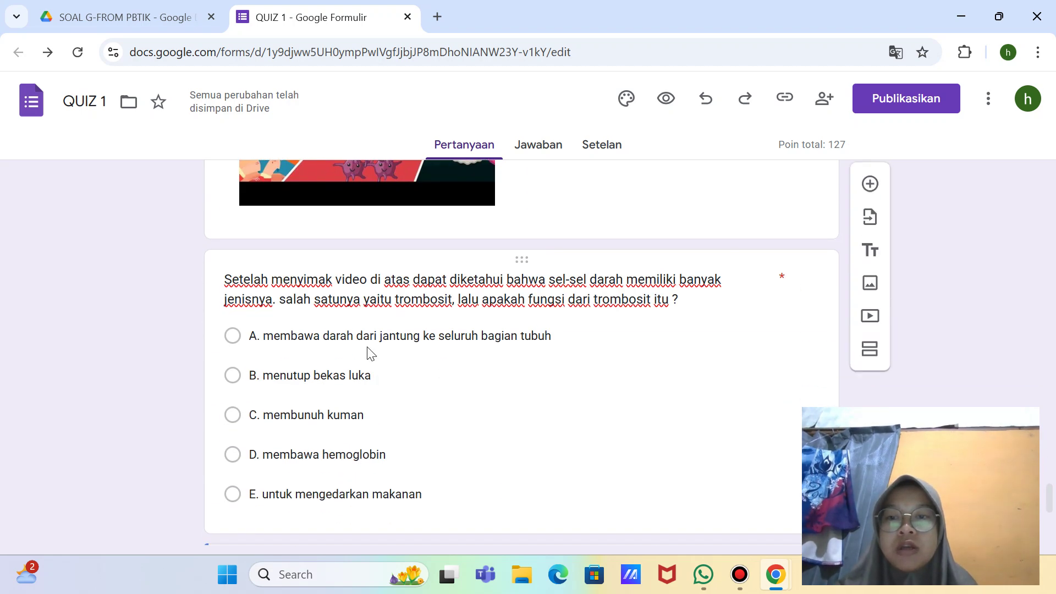
{"action": "left_click", "coordinate": [222, 275]}
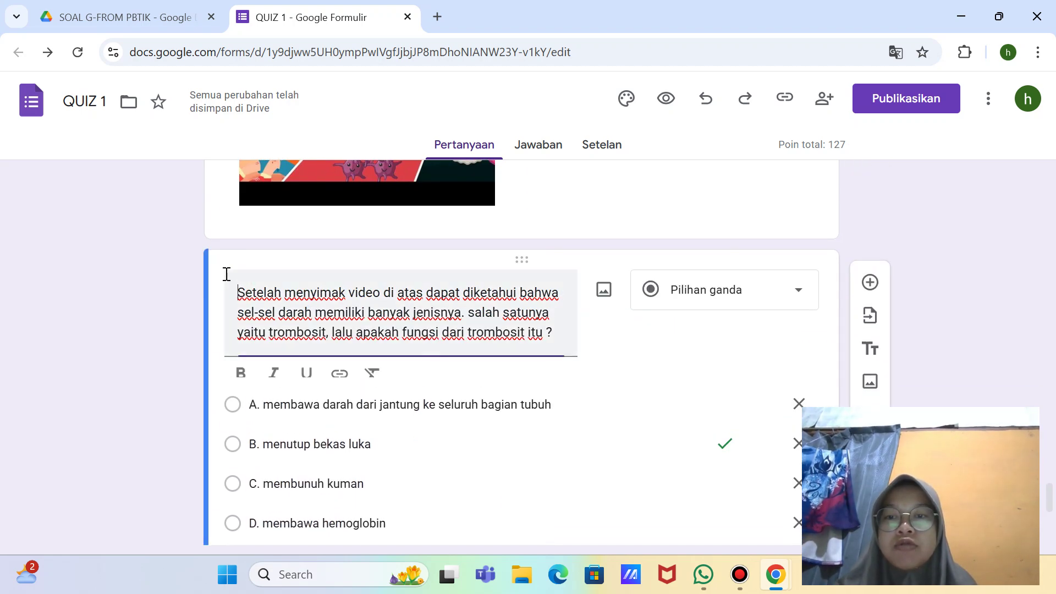
{"action": "type", "text": "7."}
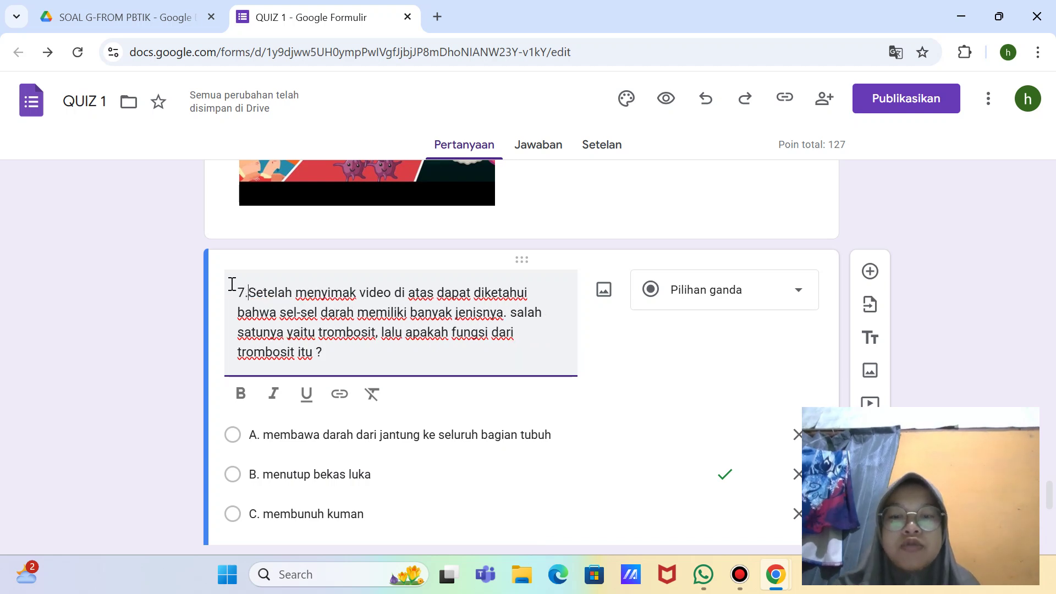
Step: Title question 8 '8. Perhatikanlah gambar jaringan saraf di bawah ini. Bagian yang ditunjuk dengan huruf X adalah...'
{"action": "scroll", "coordinate": [231, 284], "scroll_direction": "down", "scroll_amount": 6}
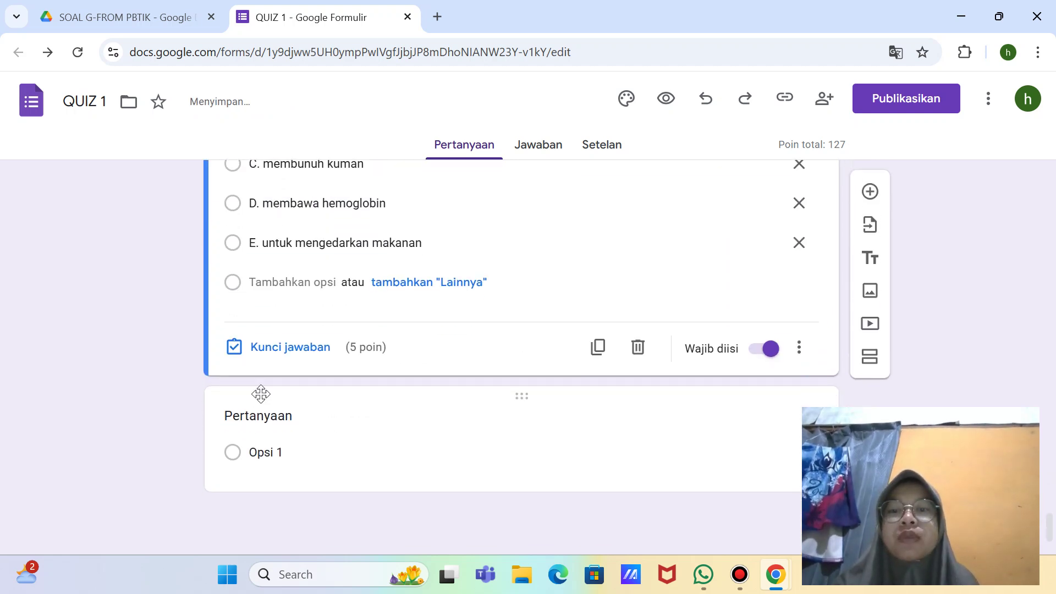
{"action": "left_click", "coordinate": [257, 413]}
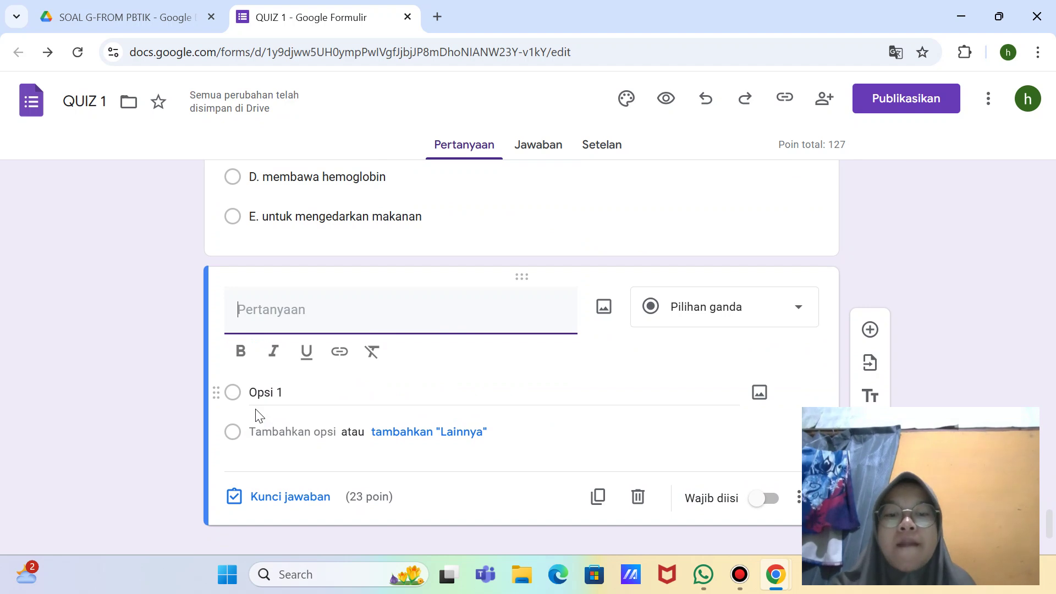
{"action": "type", "text": "8. "}
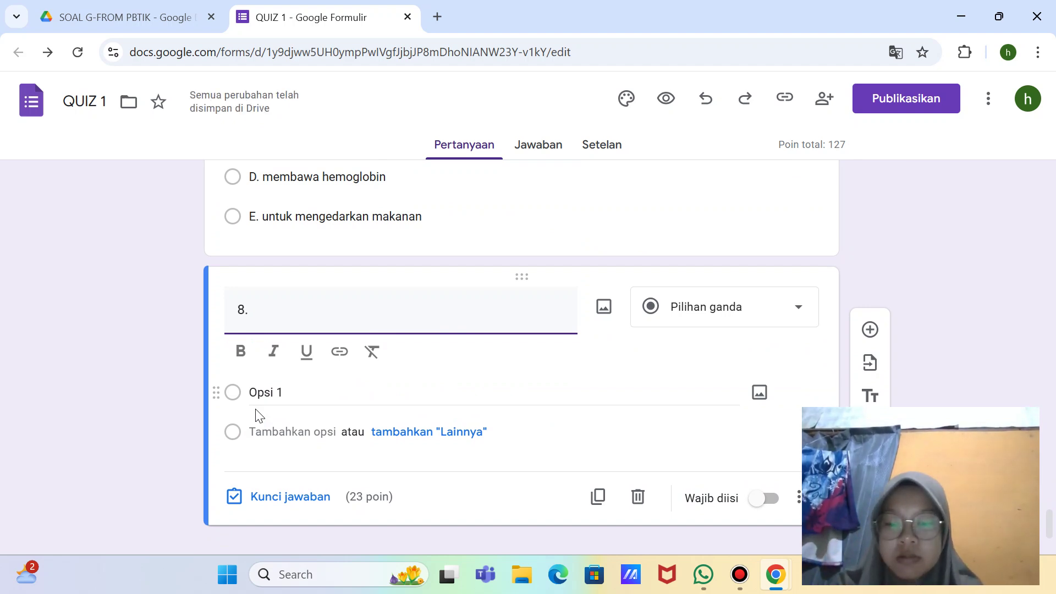
{"action": "type", "text": "Perha"}
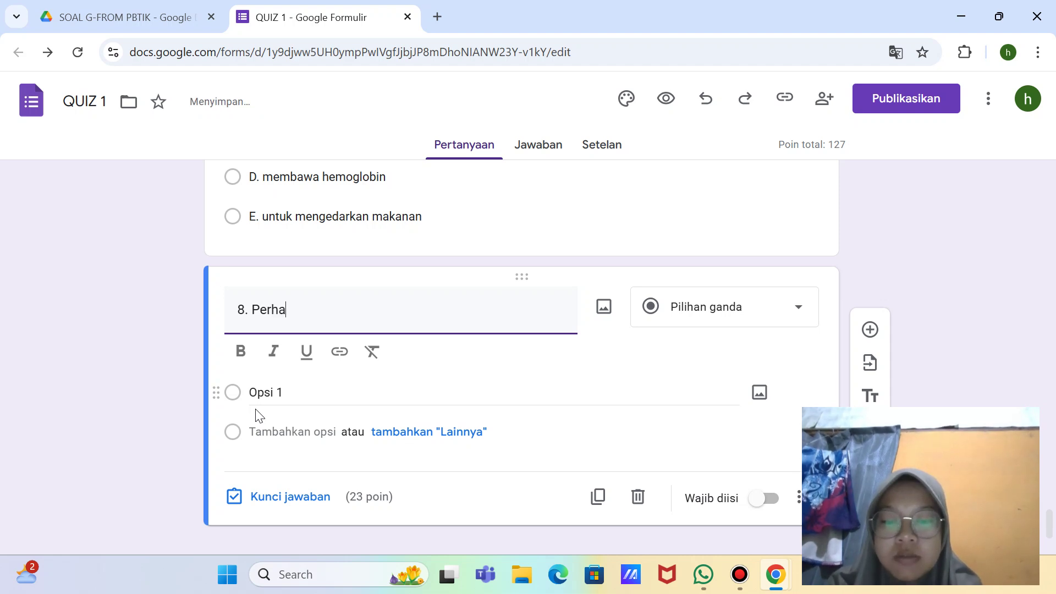
{"action": "type", "text": "tikanlah"}
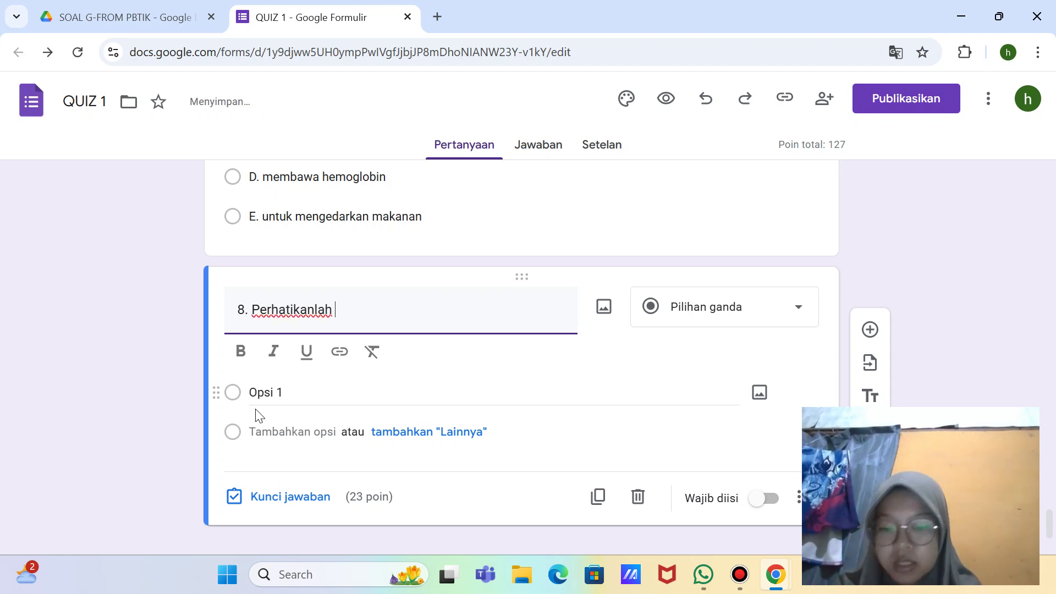
{"action": "type", "text": " gambar "}
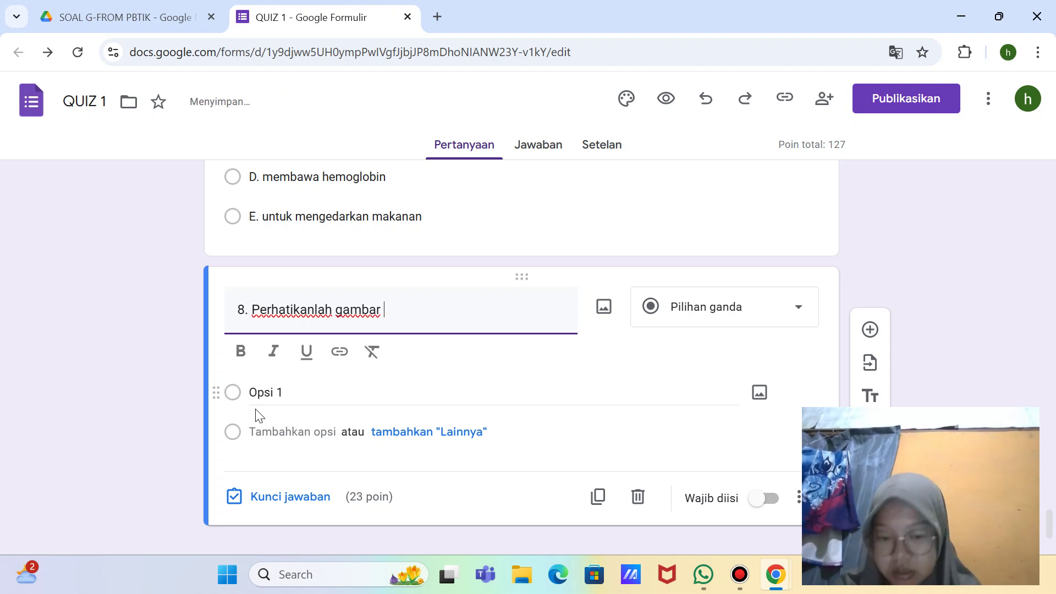
{"action": "type", "text": "jaringan "}
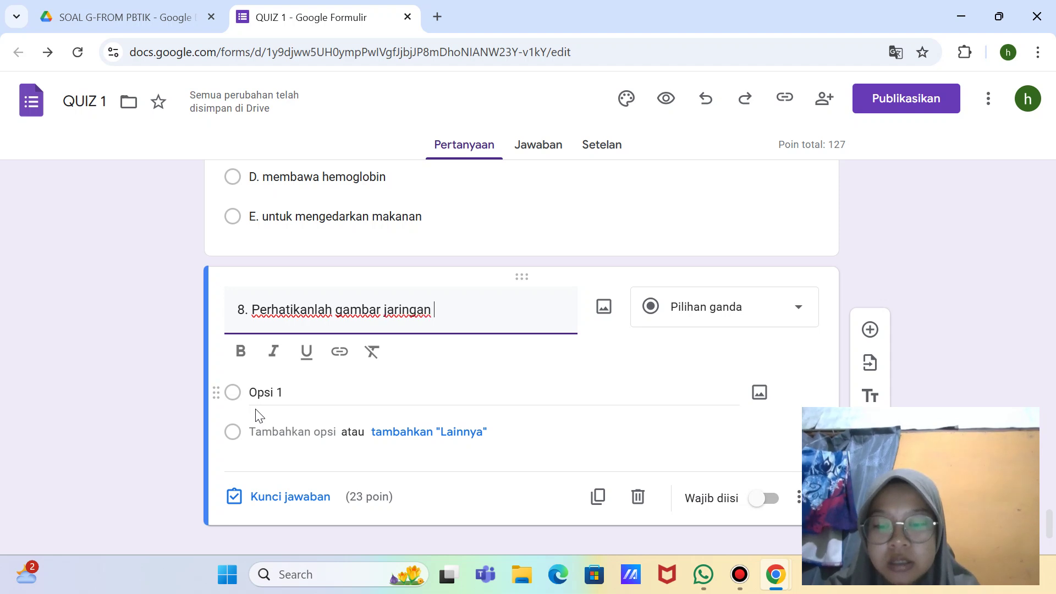
{"action": "type", "text": "saraf d"}
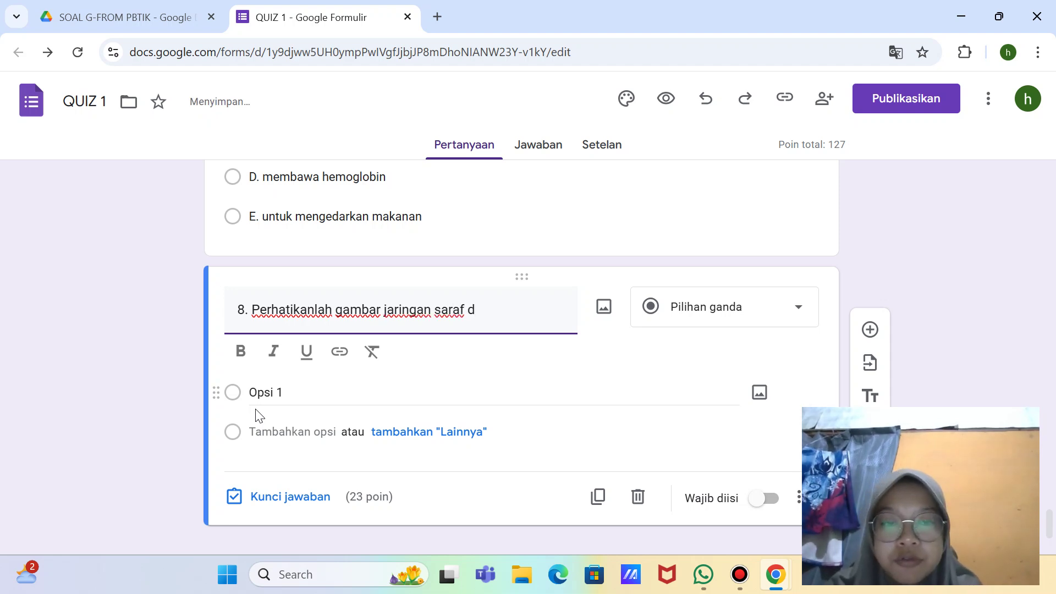
{"action": "key", "text": "BackSpace"}
{"action": "type", "text": "di ba"}
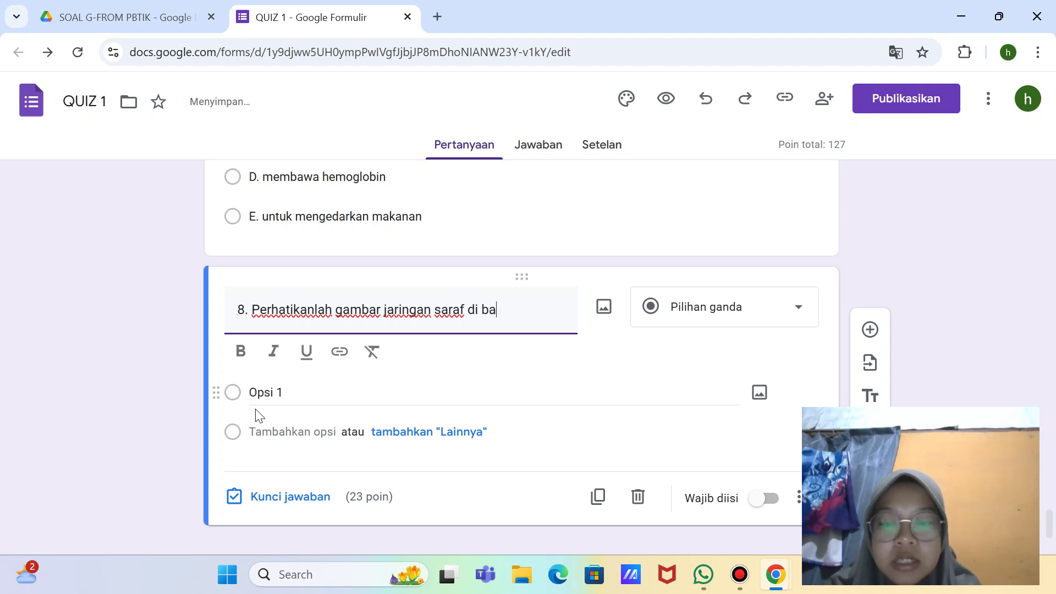
{"action": "type", "text": "wah ini"}
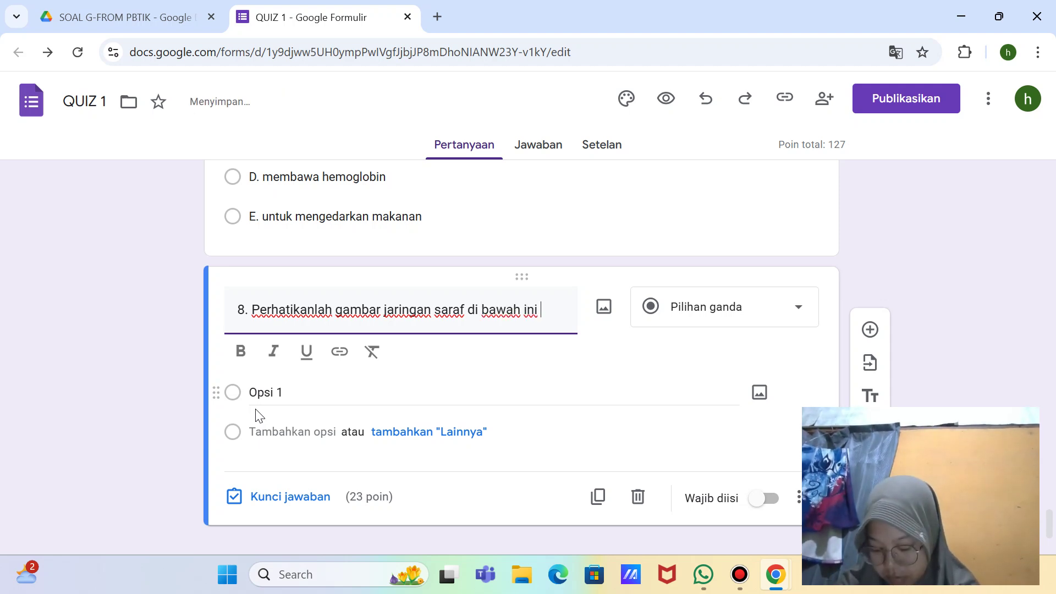
{"action": "type", "text": ". bag"}
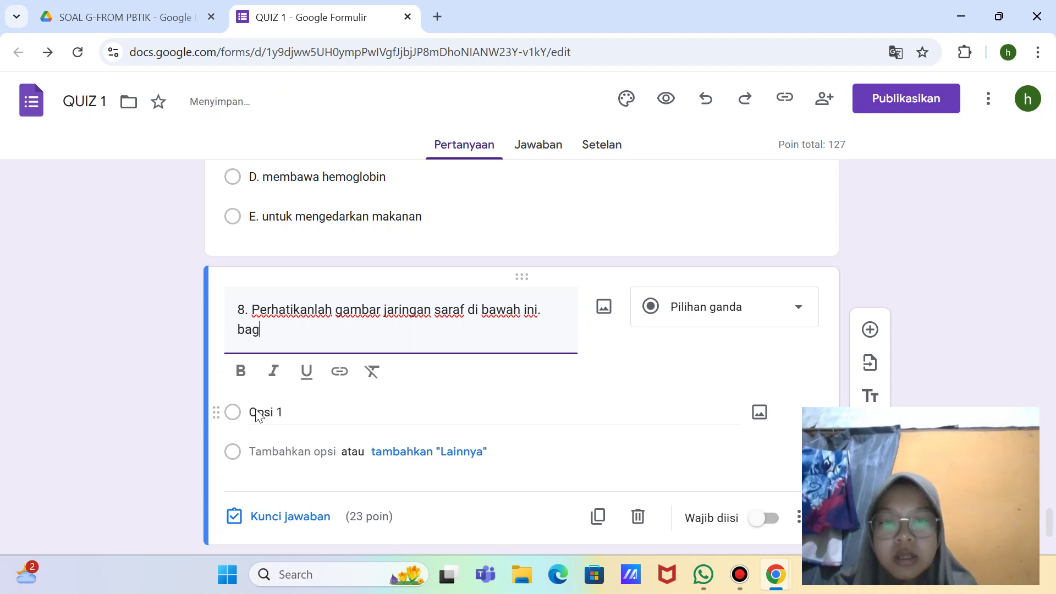
{"action": "key", "text": "BackSpace"}
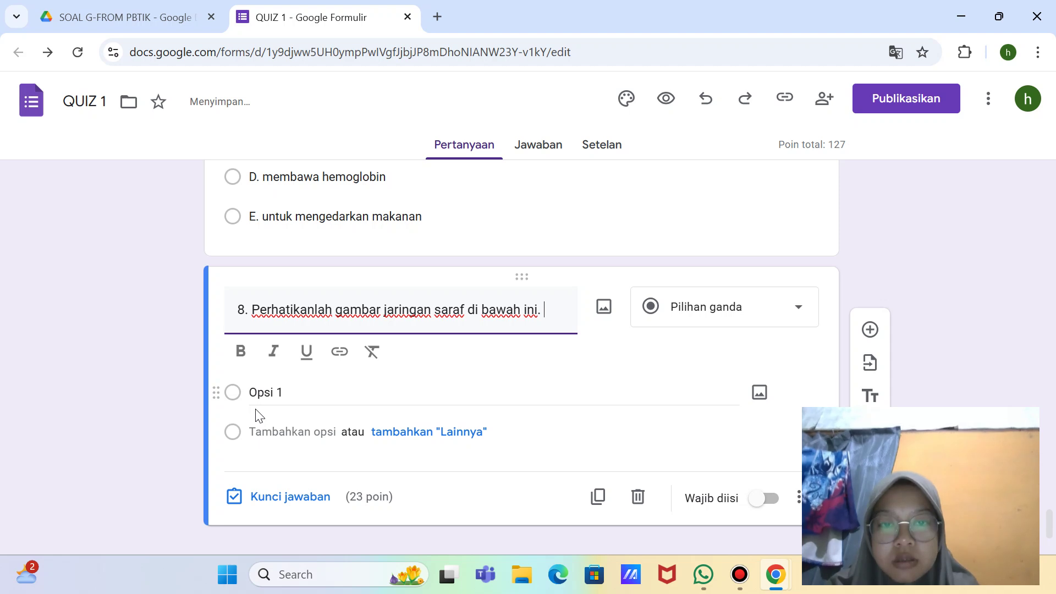
{"action": "key", "text": "BackSpace"}
{"action": "type", "text": "Bagian "}
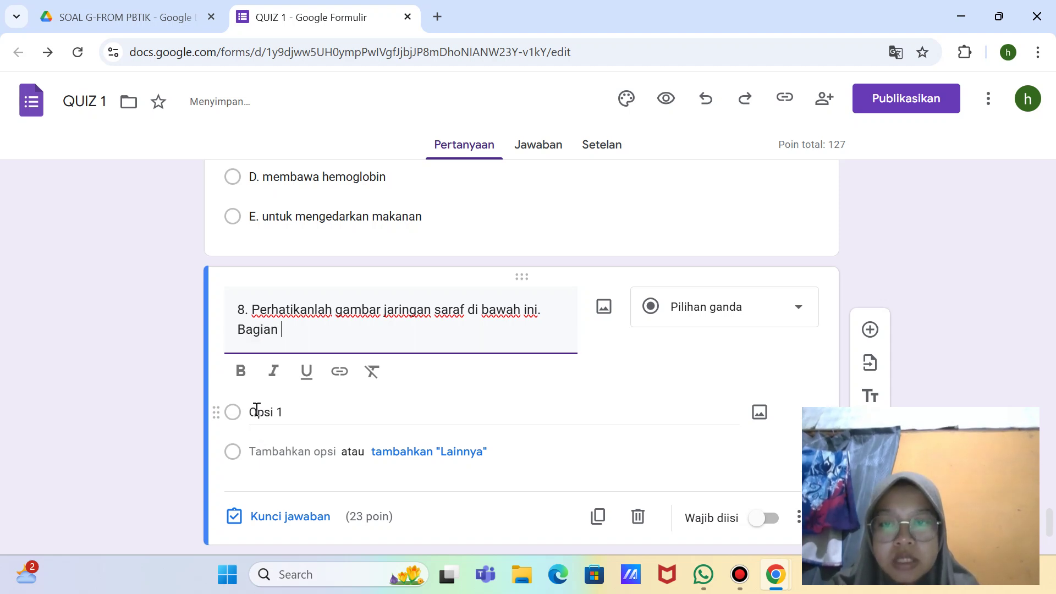
{"action": "type", "text": "y"}
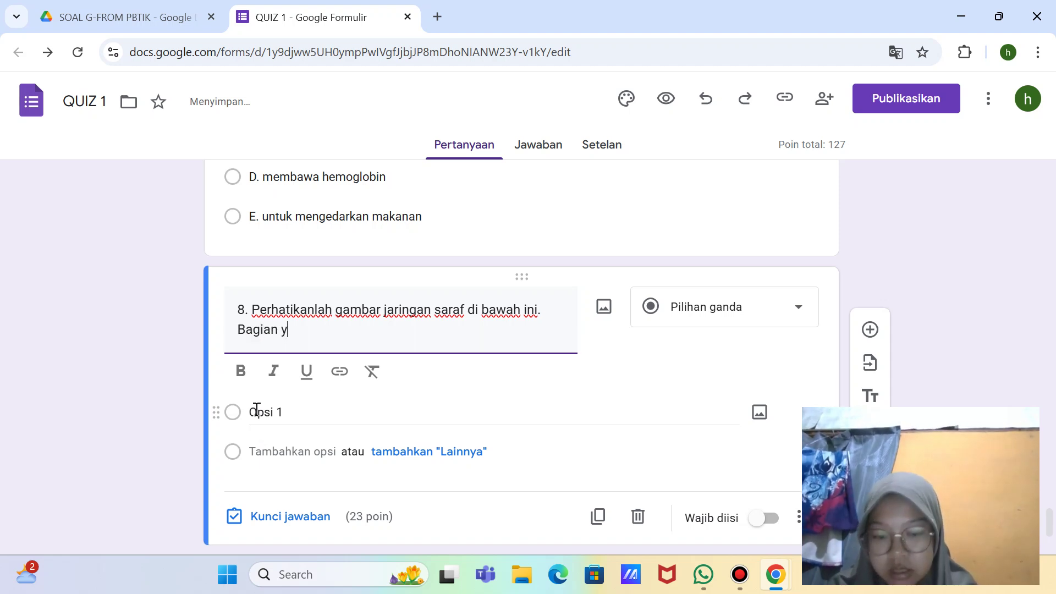
{"action": "type", "text": "ang diju"}
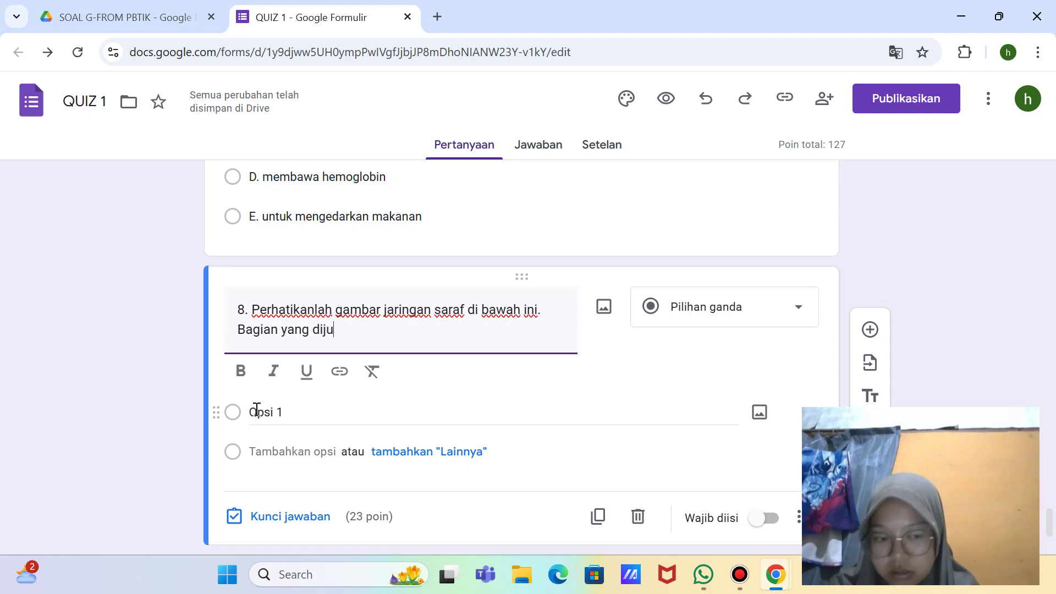
{"action": "key", "text": "BackSpace"}
{"action": "key", "text": "BackSpace"}
{"action": "type", "text": "tu"}
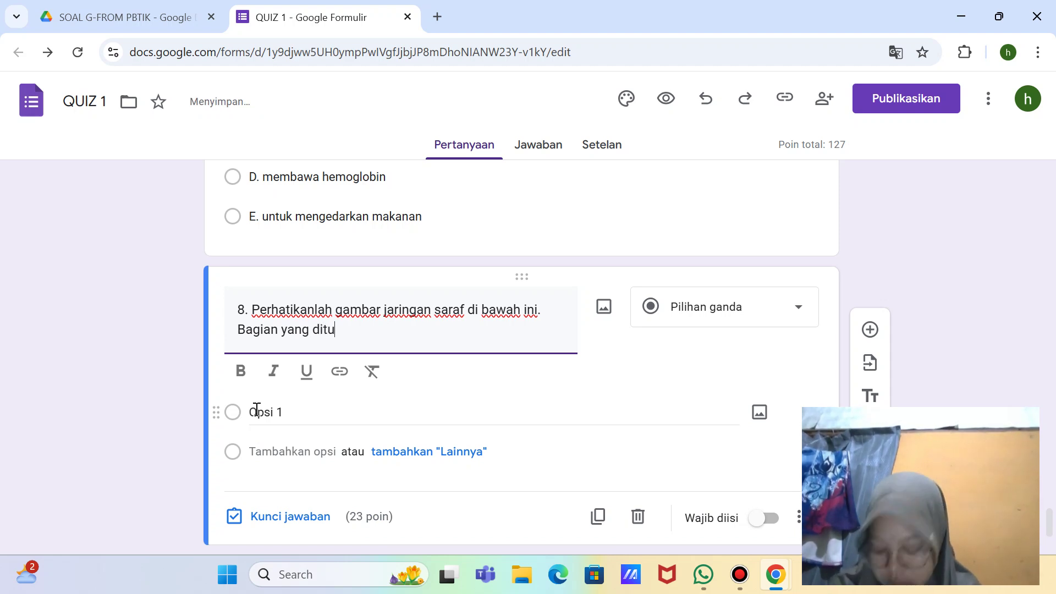
{"action": "type", "text": "njuk"}
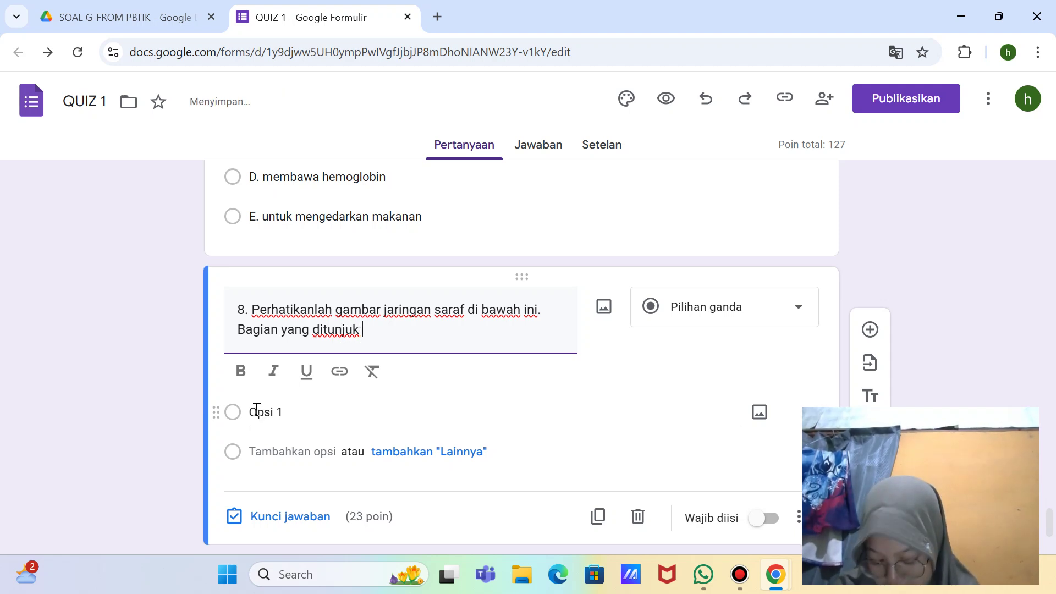
{"action": "type", "text": " dengan h"}
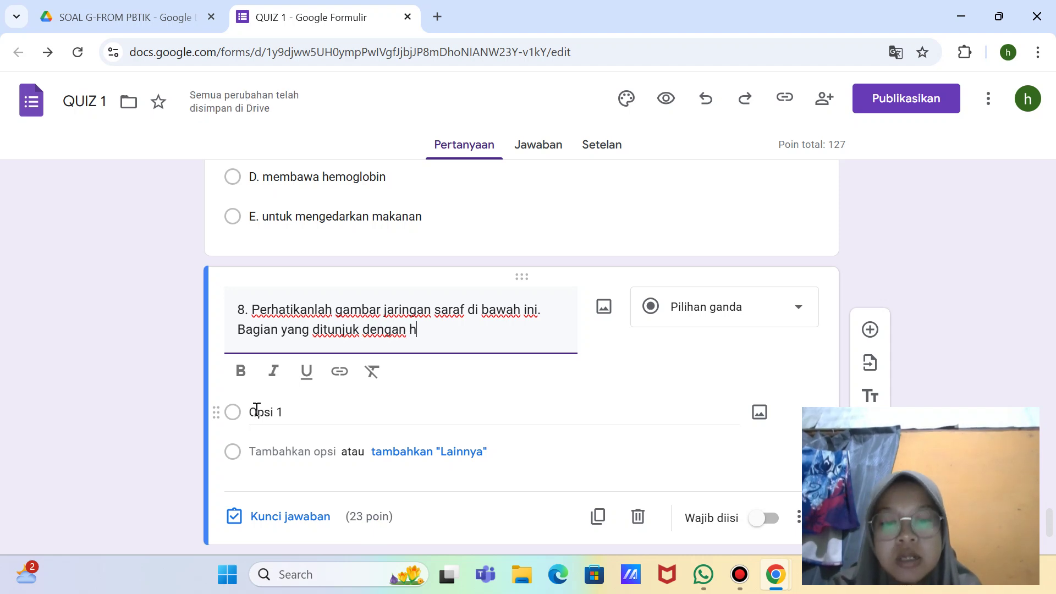
{"action": "type", "text": "uruf "}
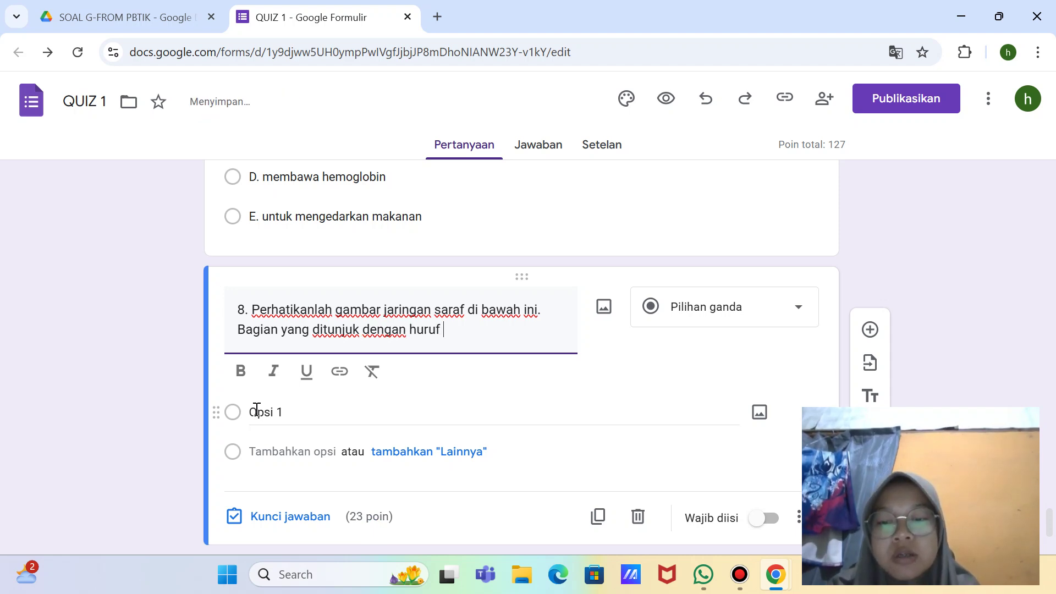
{"action": "type", "text": "X"}
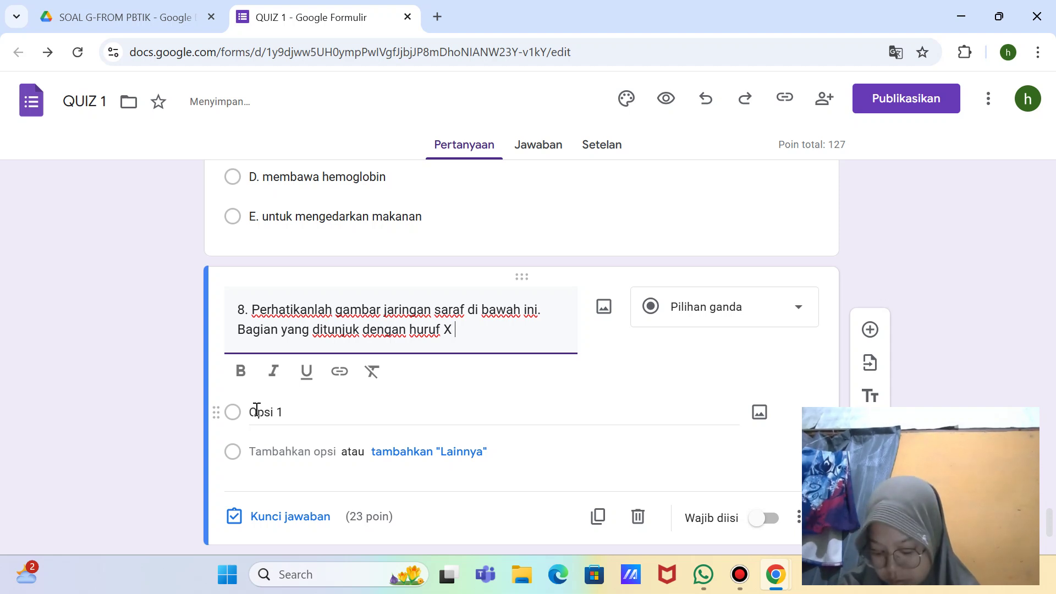
{"action": "type", "text": " ada"}
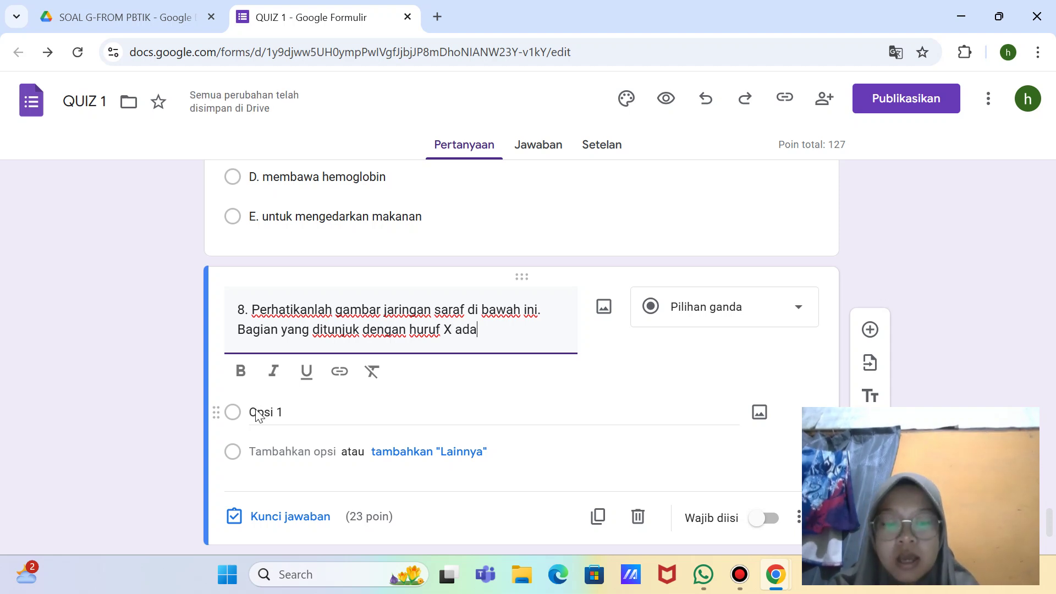
{"action": "type", "text": "lah..."}
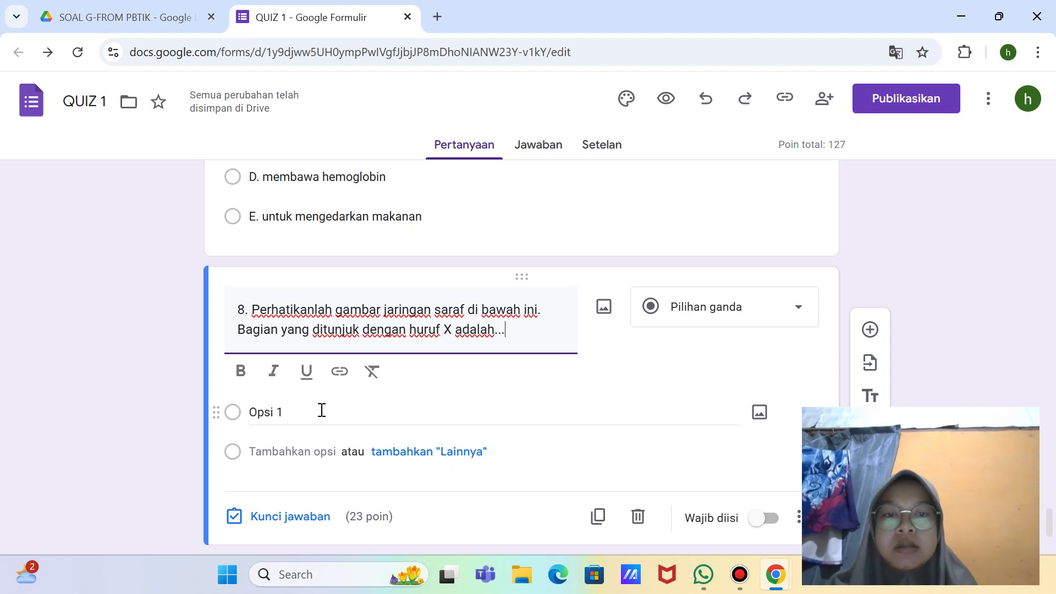
{"action": "left_click", "coordinate": [609, 318]}
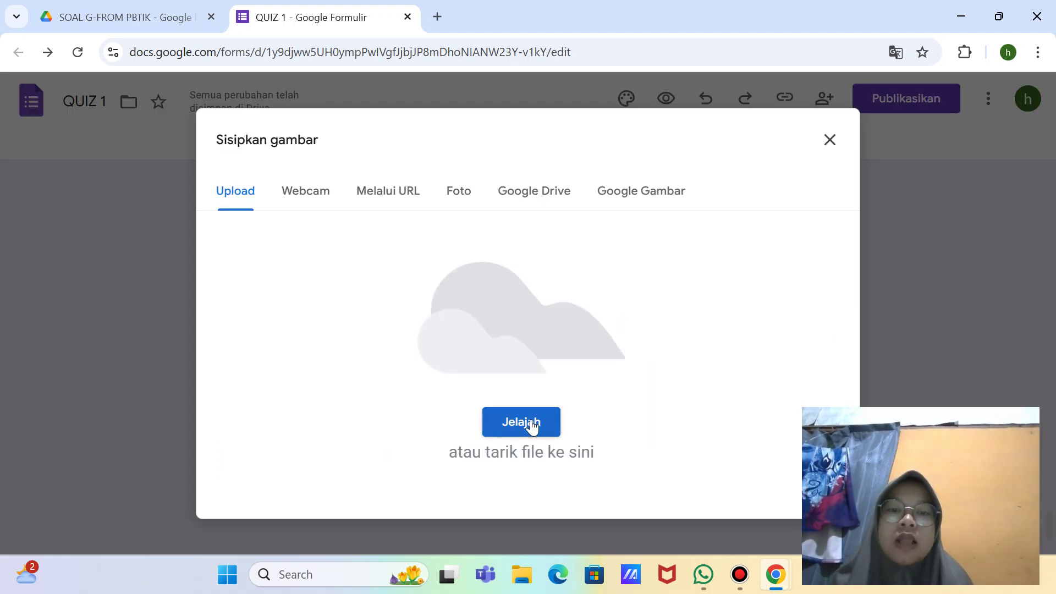
Step: Upload the jaringan saraf picture into question 8 and resize it smaller
{"action": "left_click", "coordinate": [530, 420]}
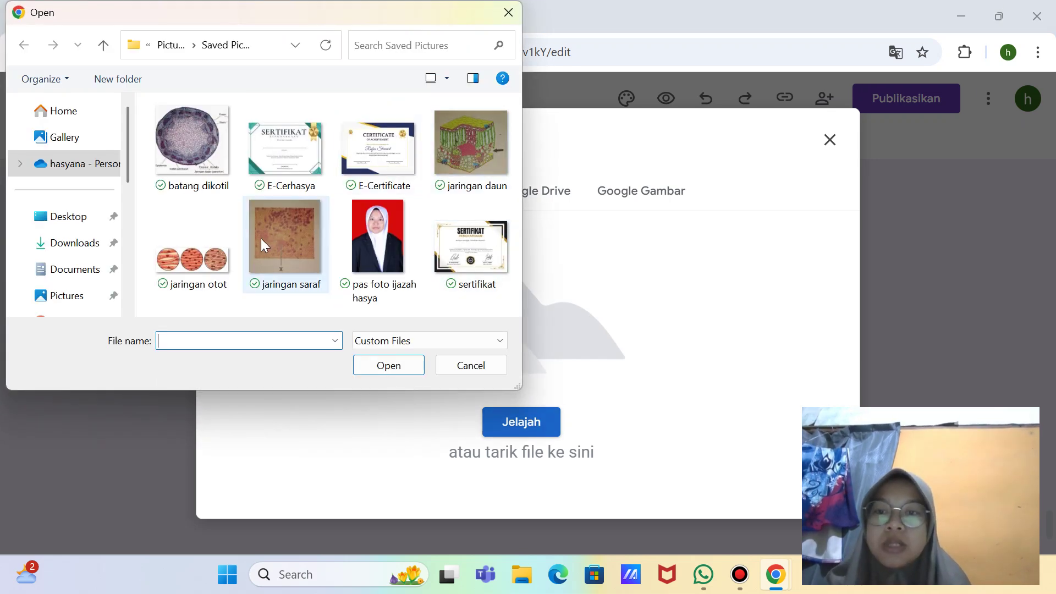
{"action": "double_click", "coordinate": [275, 242]}
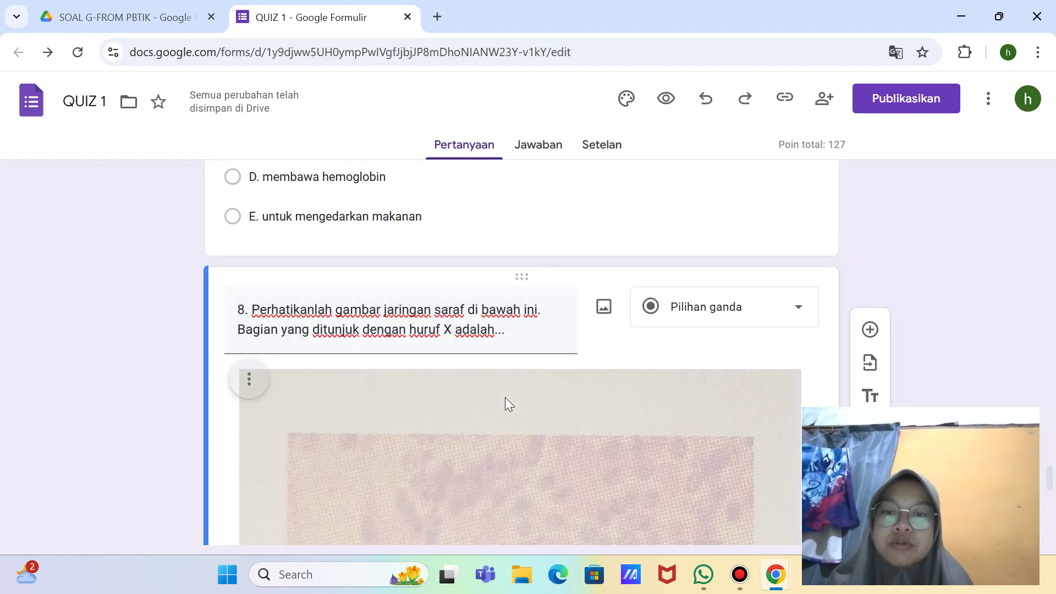
{"action": "scroll", "coordinate": [473, 388], "scroll_direction": "down", "scroll_amount": 3}
{"action": "left_click", "coordinate": [467, 387]}
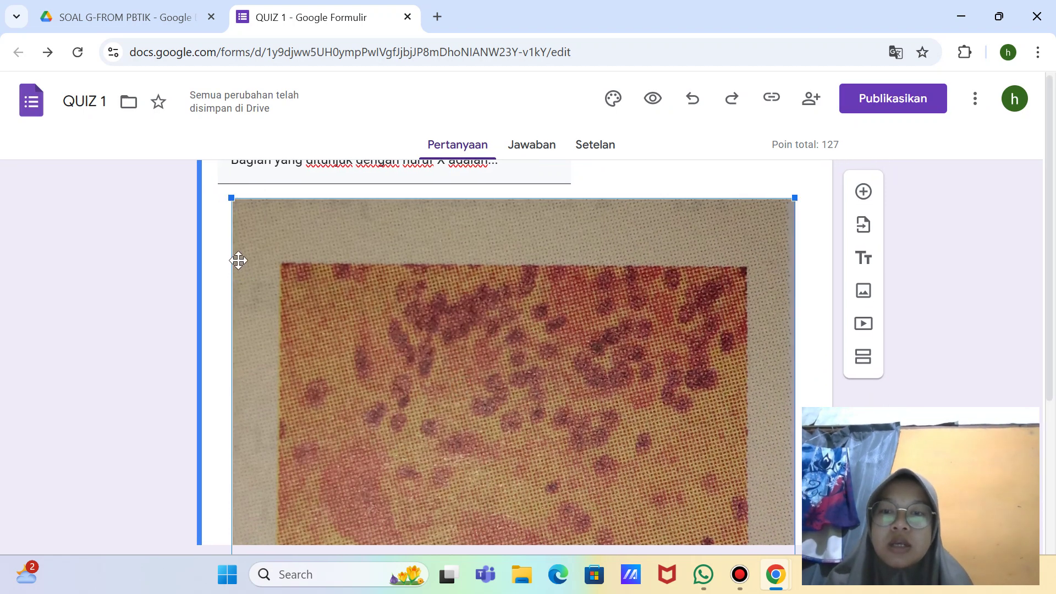
{"action": "left_click_drag", "start_coordinate": [229, 199], "coordinate": [556, 431]}
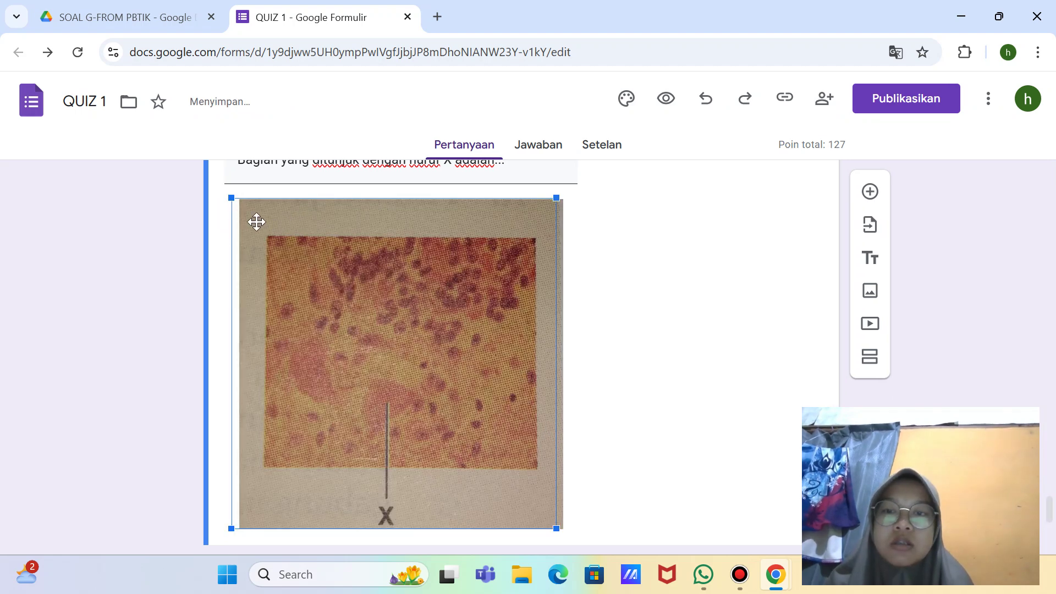
{"action": "left_click_drag", "start_coordinate": [230, 198], "coordinate": [351, 285]}
{"action": "left_click", "coordinate": [315, 494]}
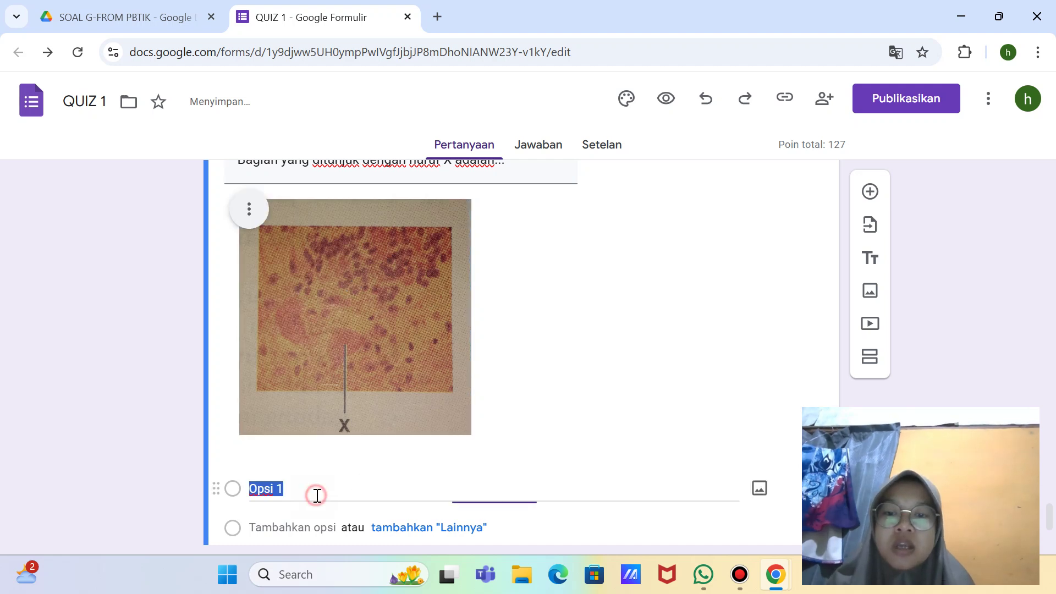
Step: Enter the first options 'A. dendrit' and 'B. akson'
{"action": "key", "text": "BackSpace"}
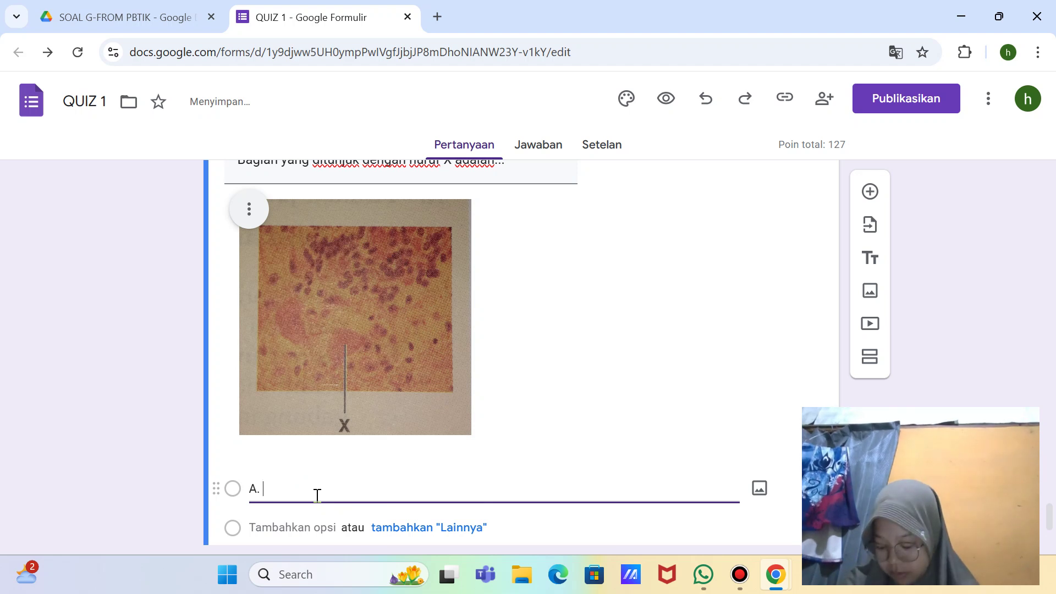
{"action": "type", "text": "A. dendrit"}
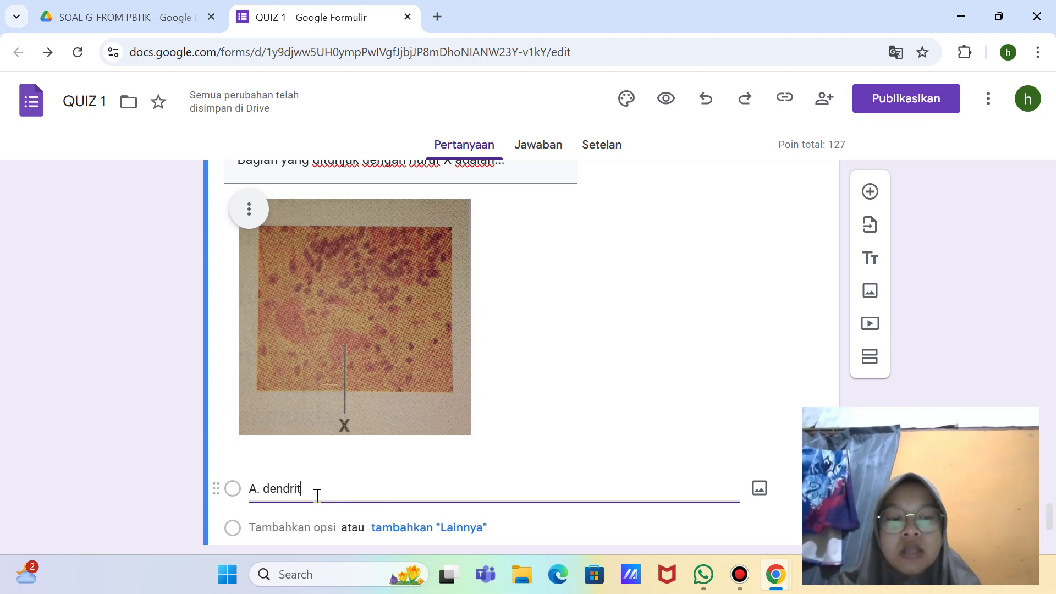
{"action": "key", "text": "Return"}
{"action": "key", "text": "BackSpace"}
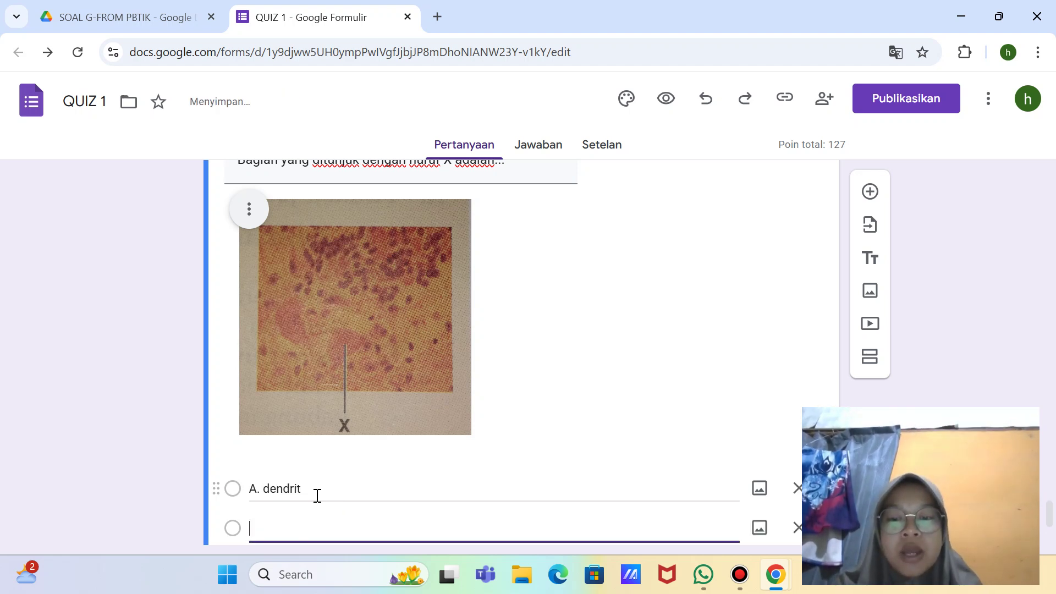
{"action": "type", "text": "B"}
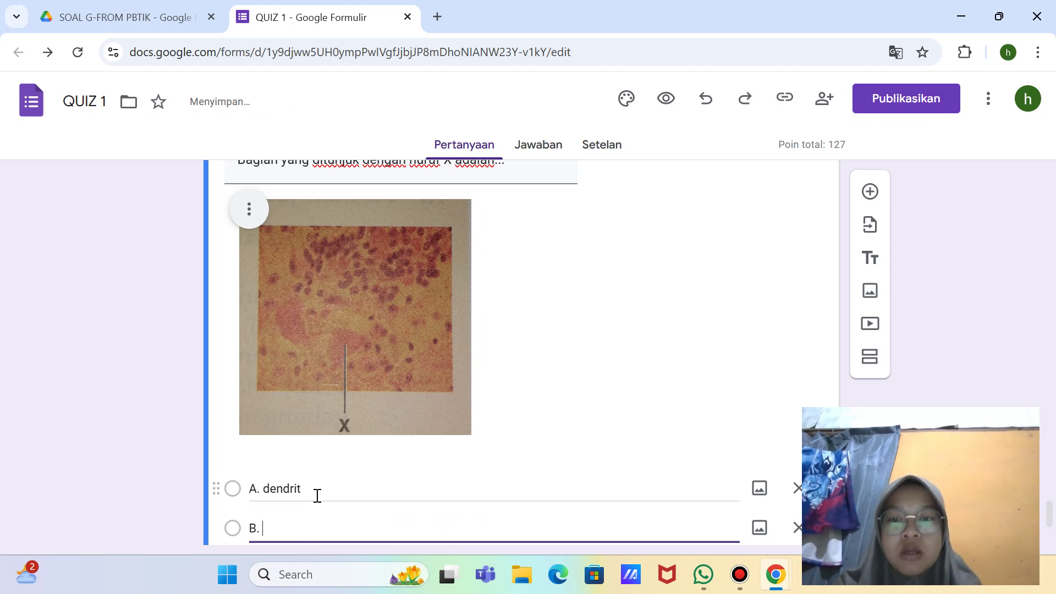
{"action": "type", "text": "."}
{"action": "scroll", "coordinate": [317, 495], "scroll_direction": "down", "scroll_amount": 2}
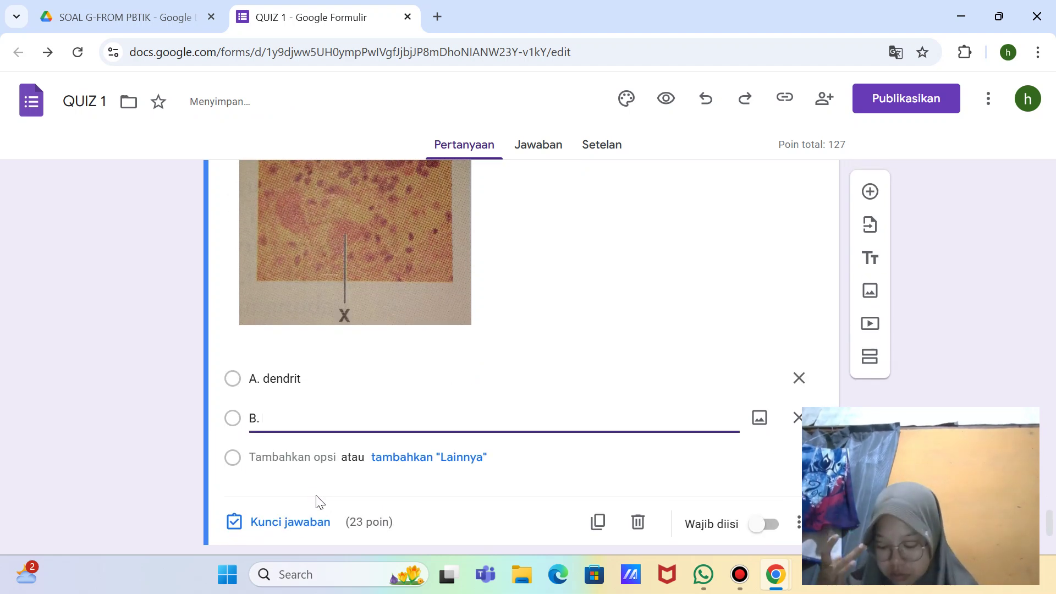
{"action": "type", "text": "A"}
{"action": "key", "text": "BackSpace"}
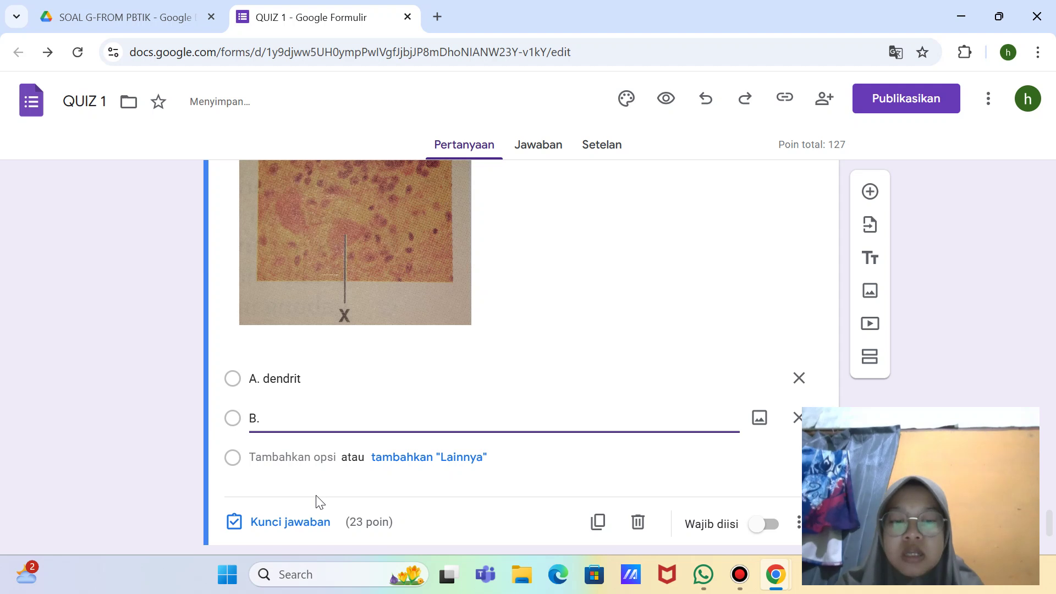
{"action": "type", "text": "akson"}
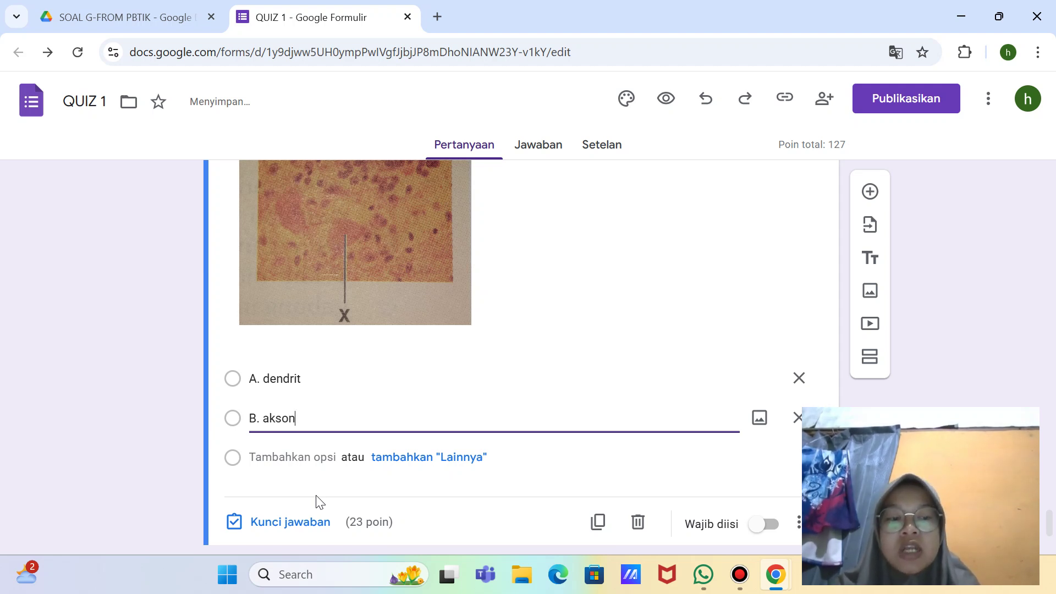
Step: Add option 'C. sinapsis'
{"action": "key", "text": "Return"}
{"action": "key", "text": "BackSpace"}
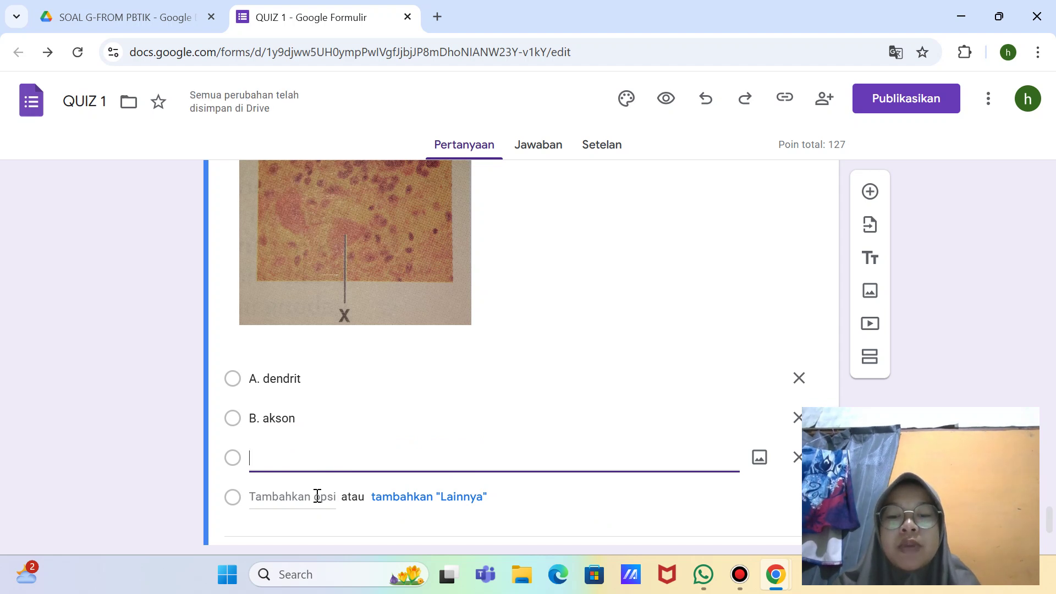
{"action": "type", "text": "C."}
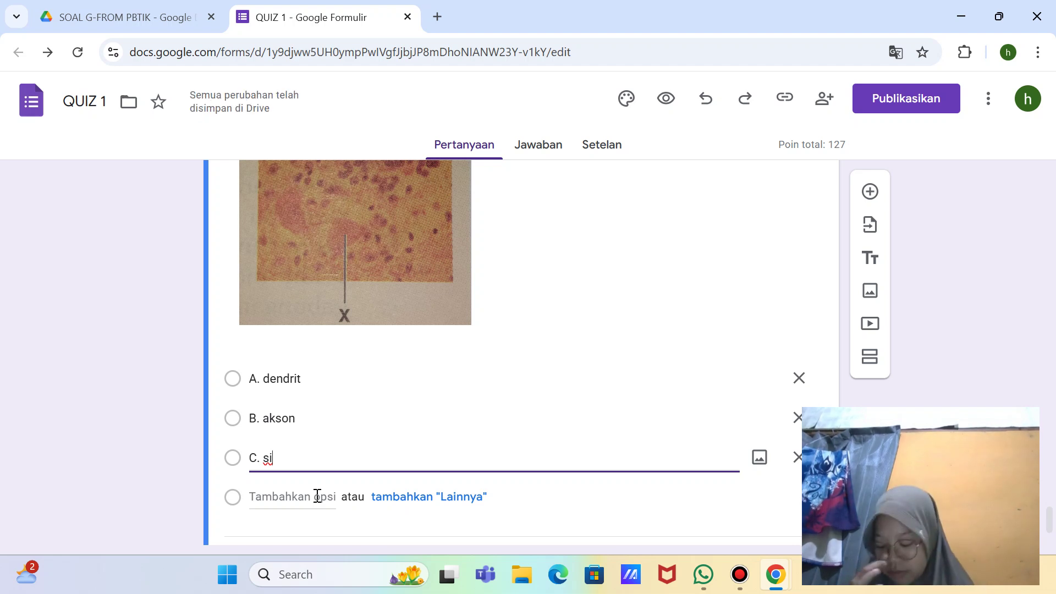
{"action": "type", "text": "sinap"}
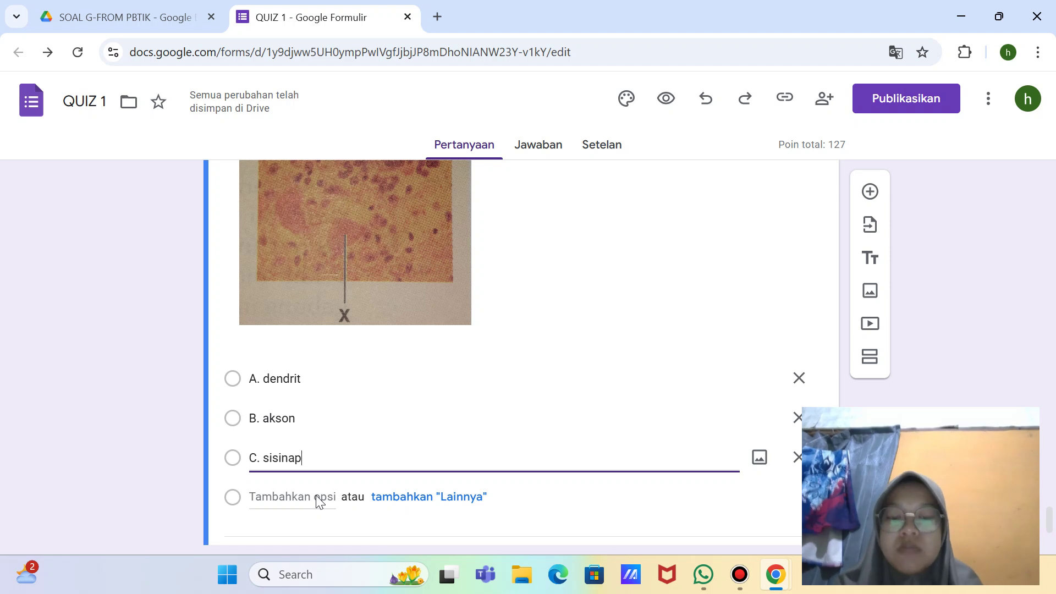
{"action": "type", "text": "sis"}
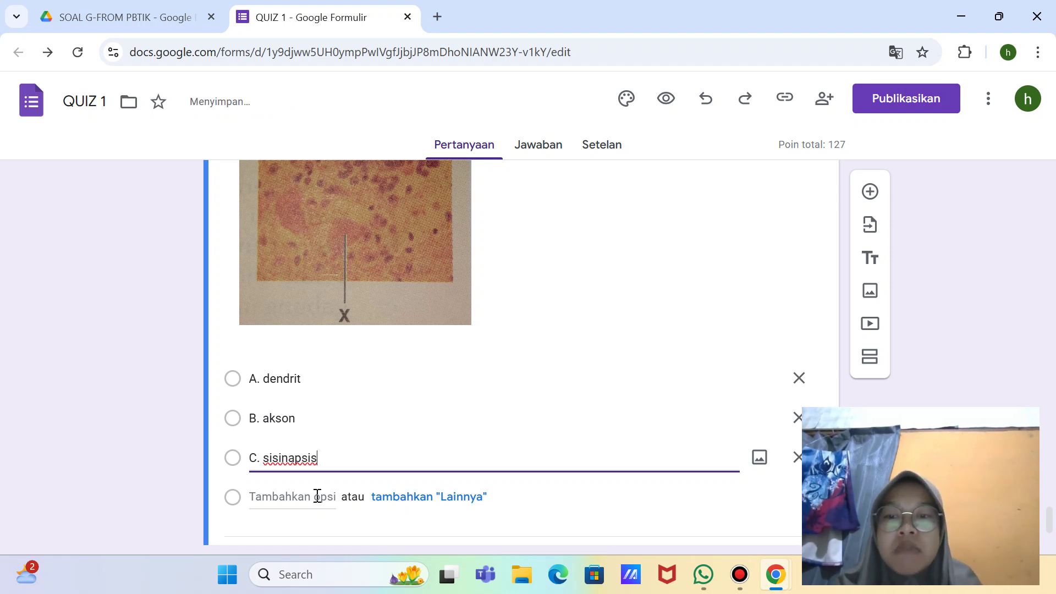
{"action": "key", "text": "BackSpace"}
{"action": "key", "text": "BackSpace"}
{"action": "key", "text": "BackSpace"}
{"action": "key", "text": "BackSpace"}
{"action": "key", "text": "BackSpace"}
{"action": "key", "text": "BackSpace"}
{"action": "key", "text": "BackSpace"}
{"action": "key", "text": "BackSpace"}
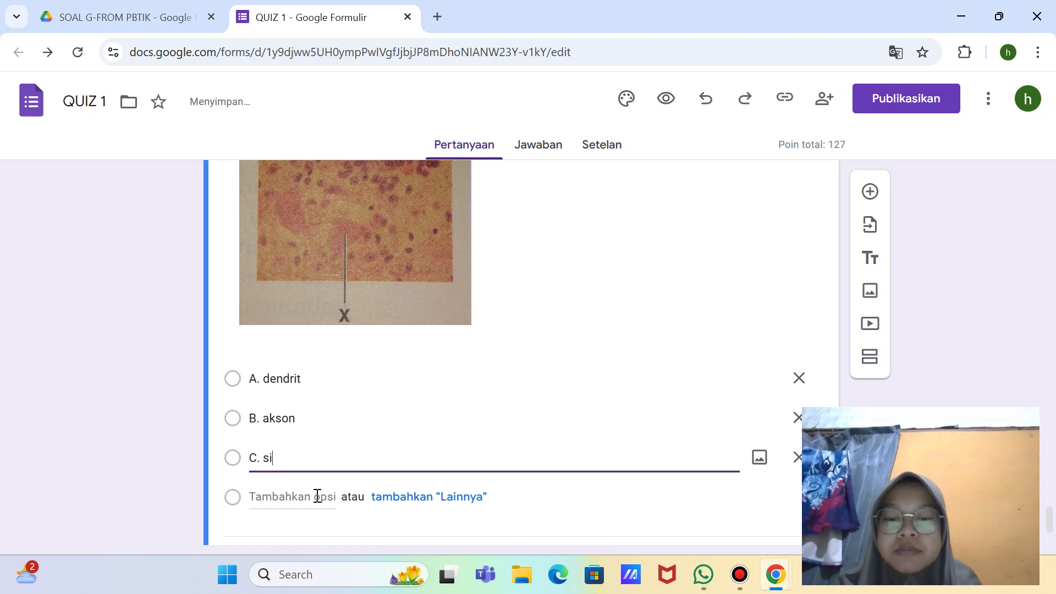
{"action": "type", "text": "napsis"}
Step: Add options 'D. badan sel' and 'E. neutrotransmitter'
{"action": "left_click", "coordinate": [317, 496]}
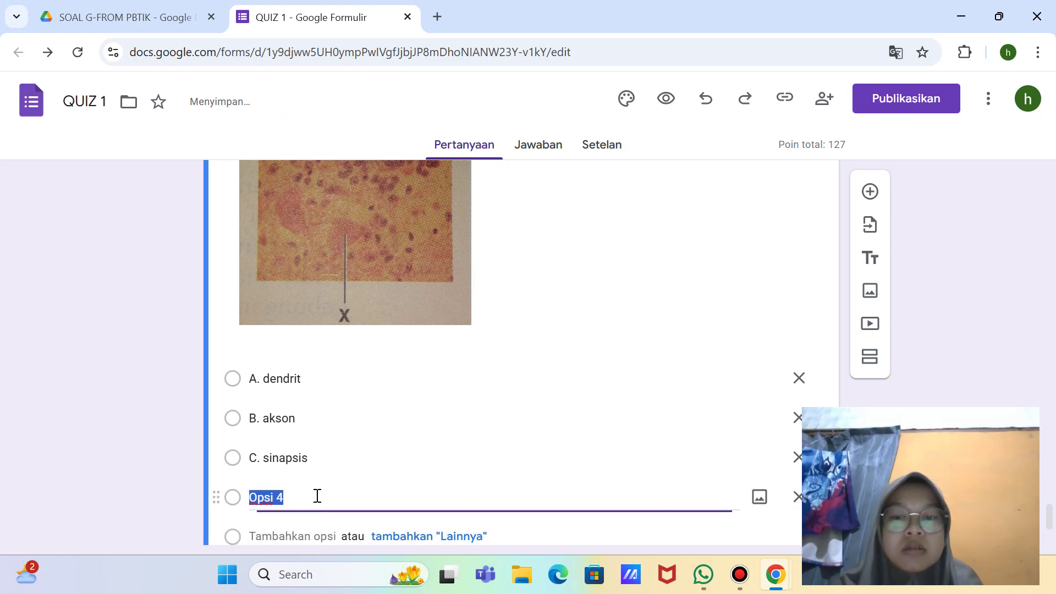
{"action": "key", "text": "BackSpace"}
{"action": "type", "text": "D."}
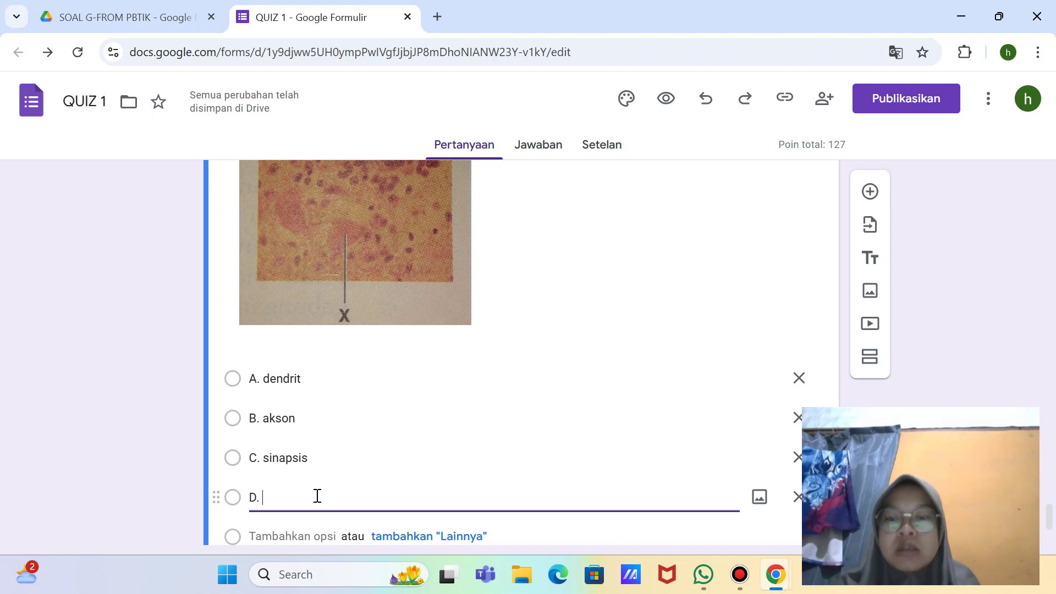
{"action": "type", "text": " badan sel"}
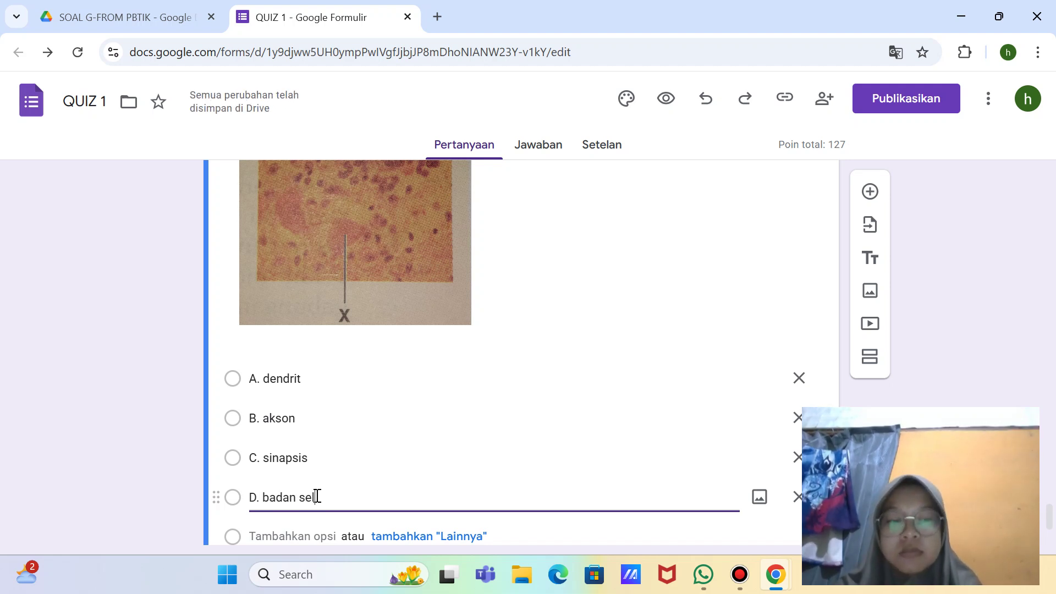
{"action": "key", "text": "Return"}
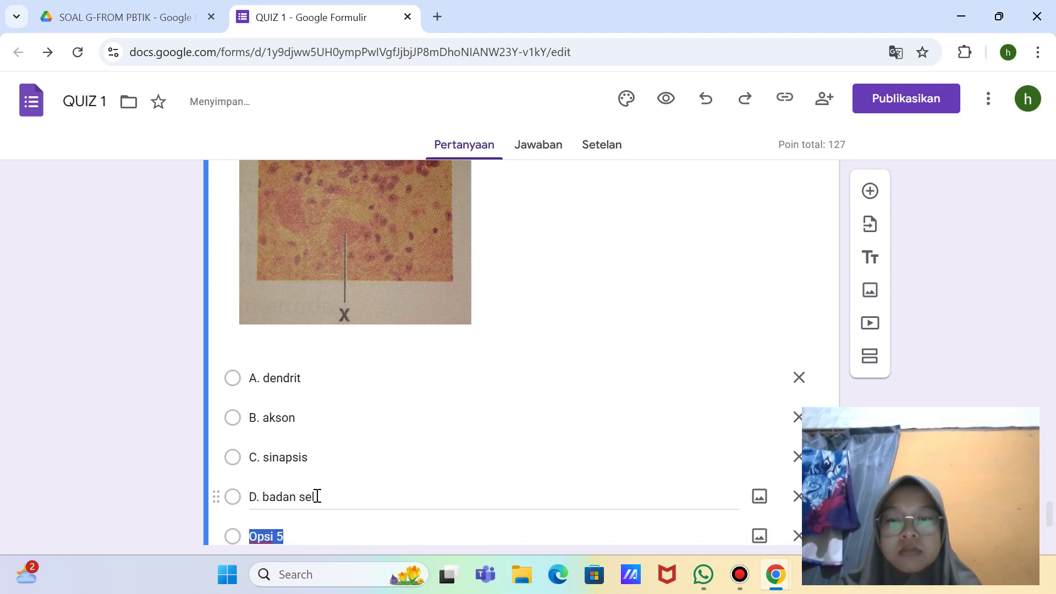
{"action": "key", "text": "BackSpace"}
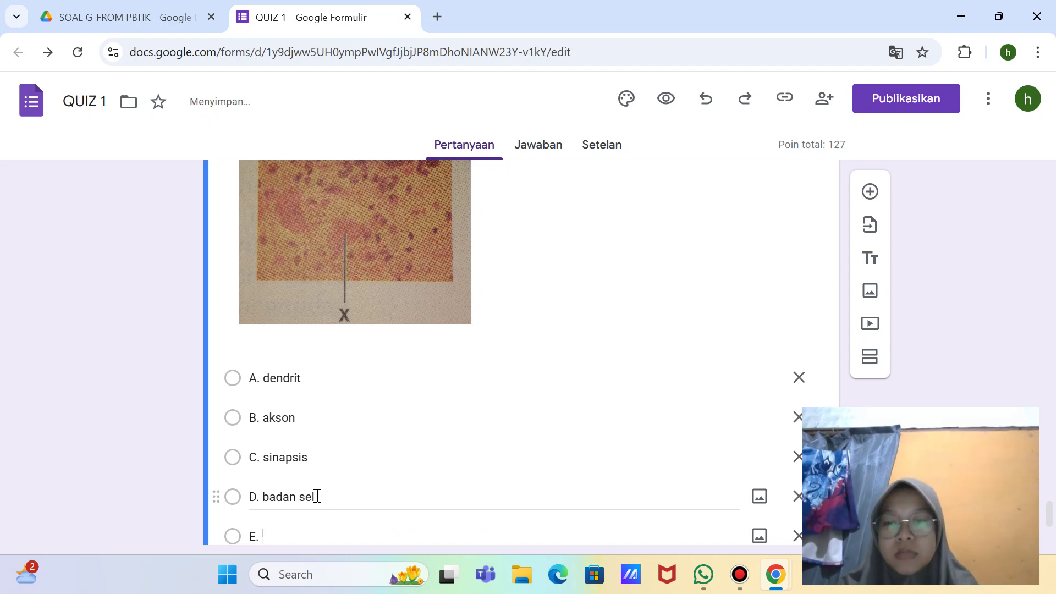
{"action": "type", "text": "E. ne"}
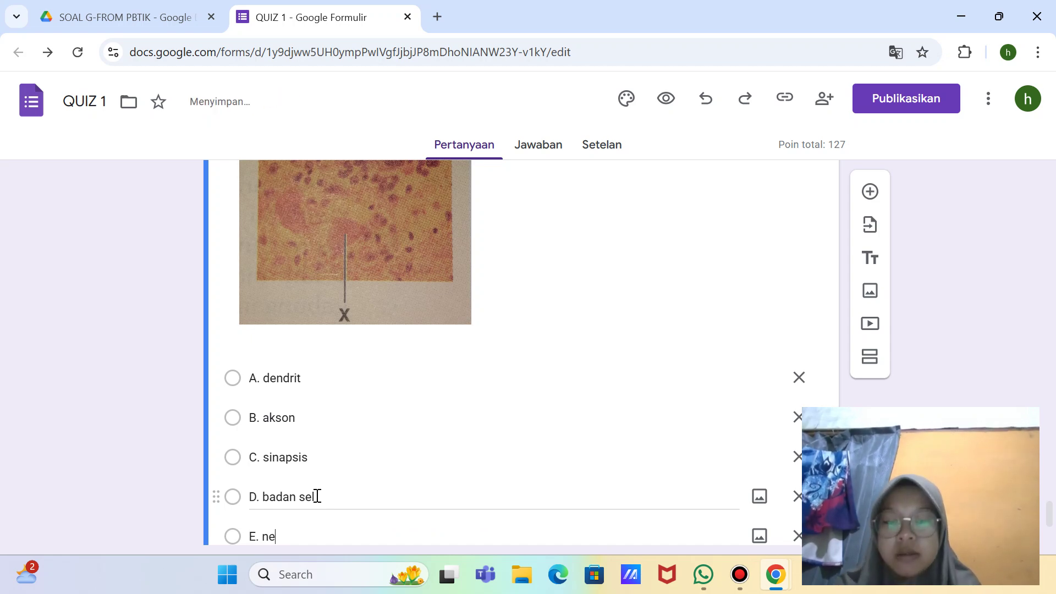
{"action": "type", "text": "utrotran"}
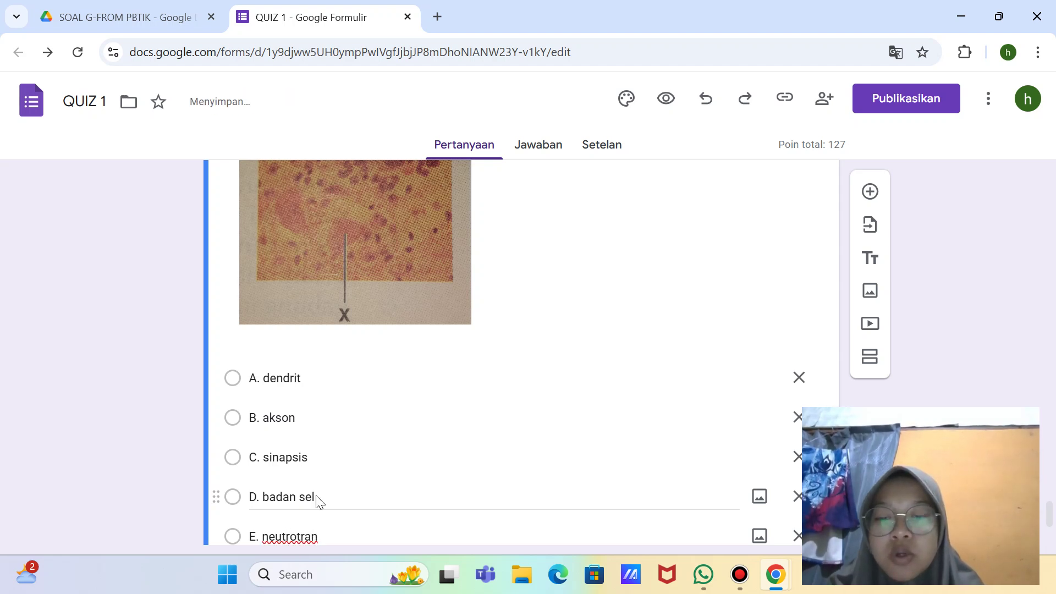
{"action": "type", "text": "smitter"}
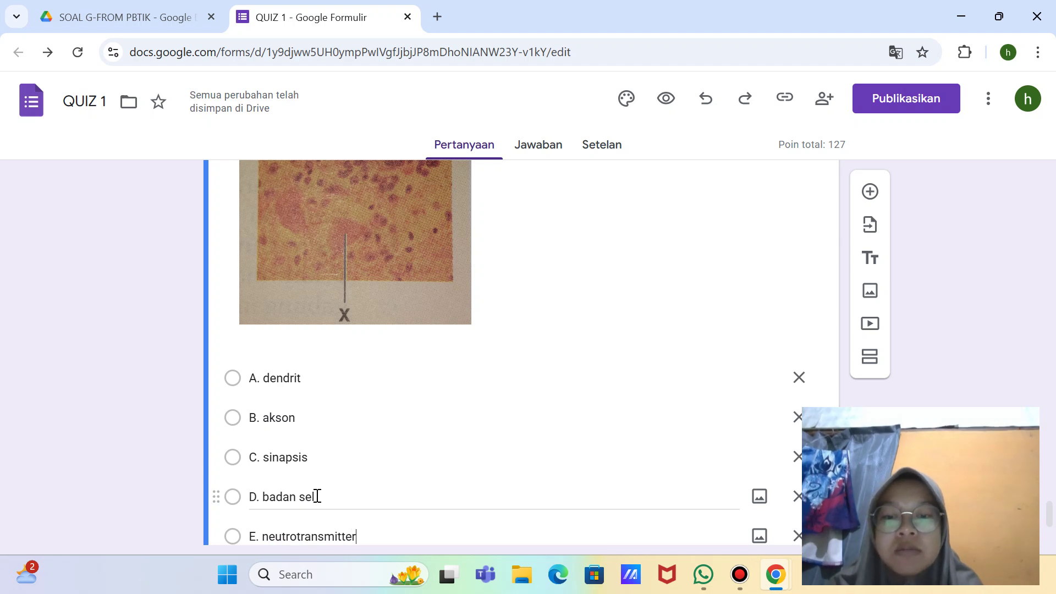
{"action": "scroll", "coordinate": [385, 429], "scroll_direction": "down", "scroll_amount": 3}
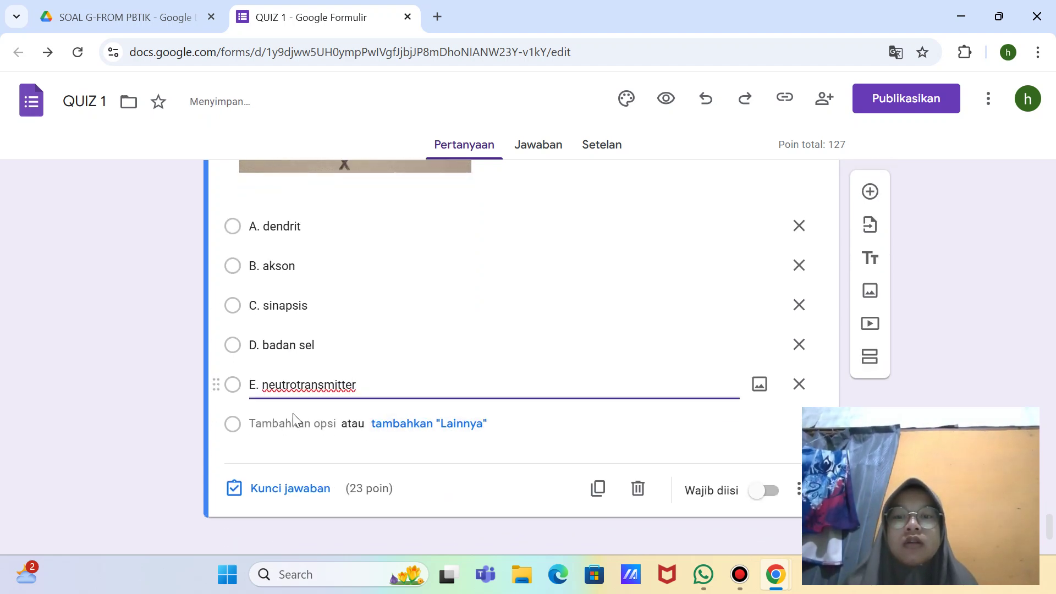
{"action": "left_click", "coordinate": [333, 487]}
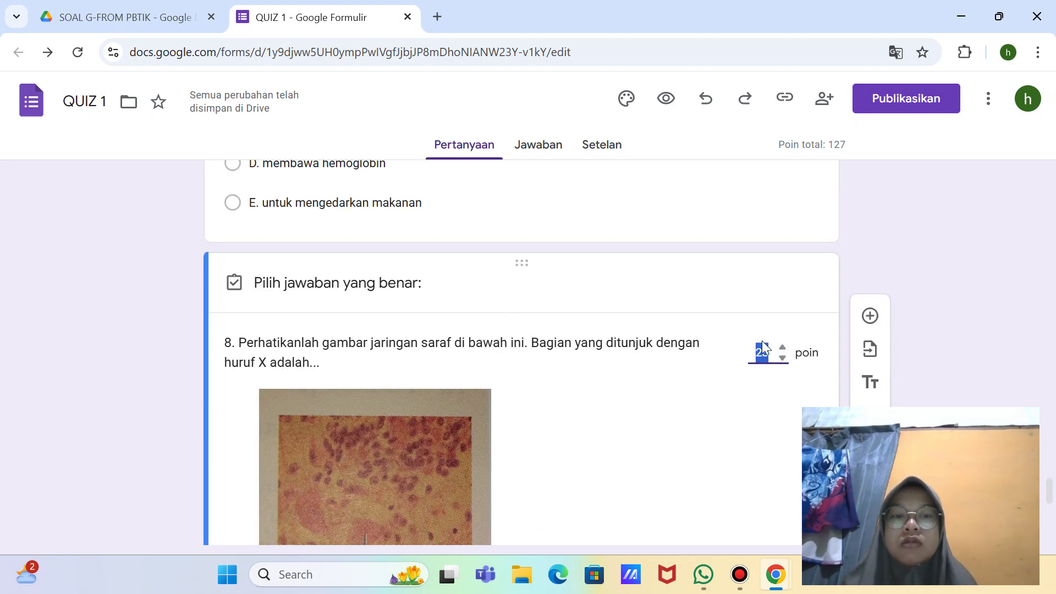
{"action": "type", "text": "5"}
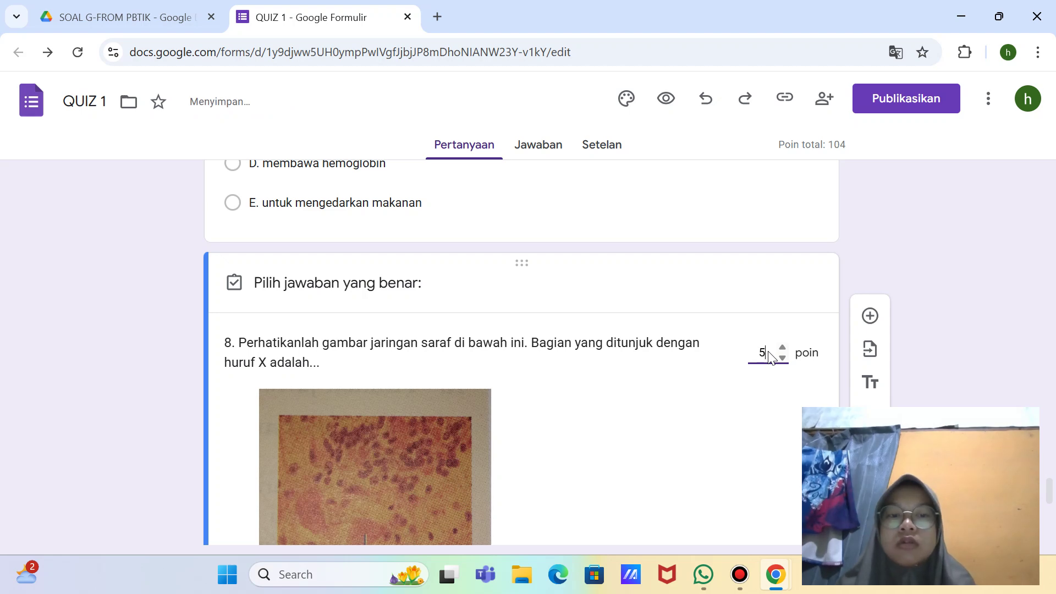
{"action": "scroll", "coordinate": [770, 354], "scroll_direction": "down", "scroll_amount": 7}
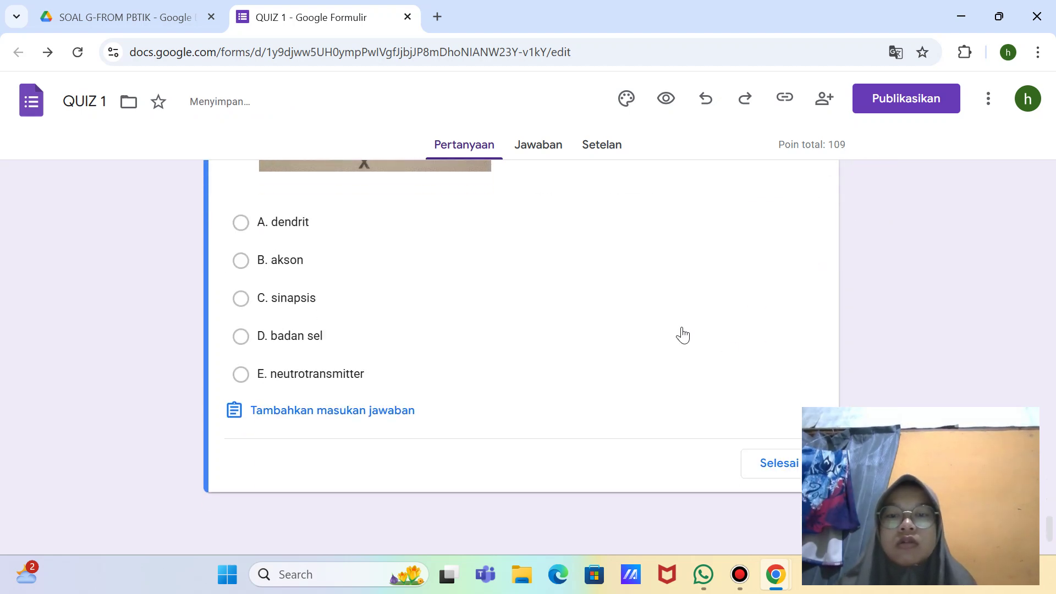
{"action": "left_click", "coordinate": [368, 340]}
{"action": "left_click", "coordinate": [792, 473]}
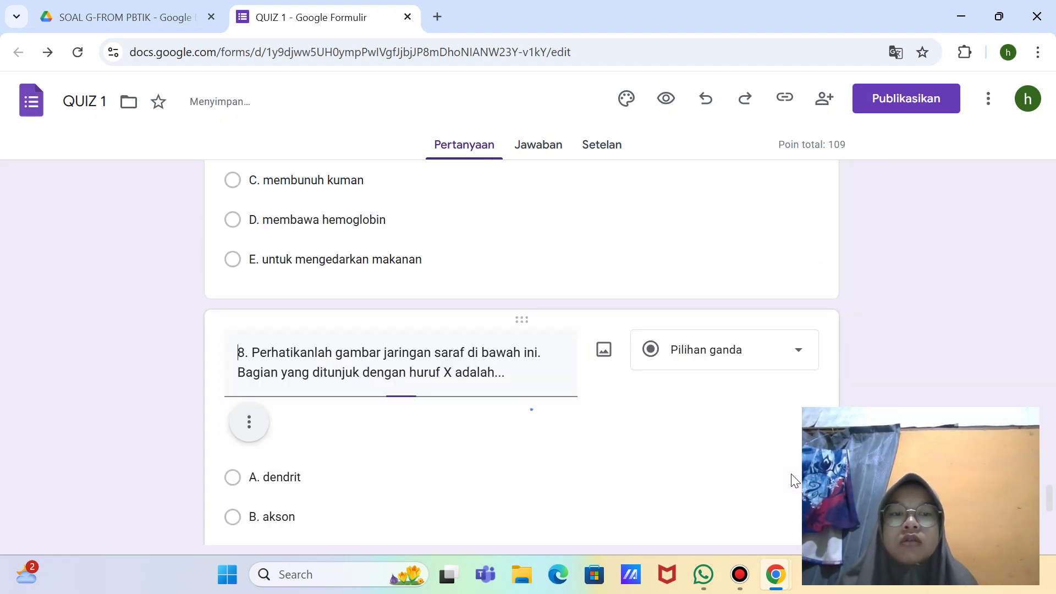
{"action": "scroll", "coordinate": [770, 467], "scroll_direction": "down", "scroll_amount": 6}
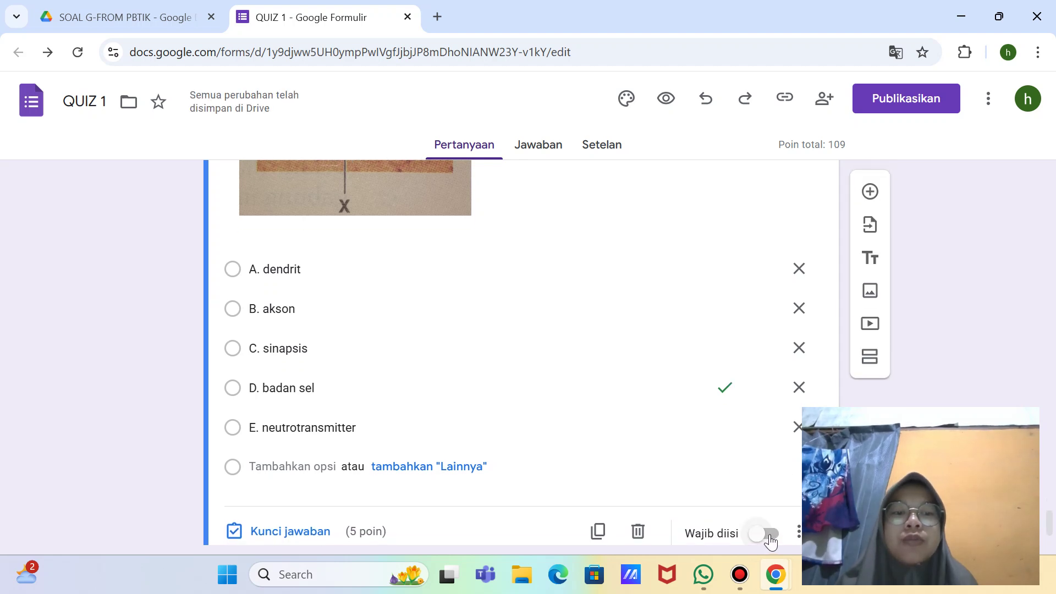
{"action": "scroll", "coordinate": [767, 537], "scroll_direction": "down", "scroll_amount": 1}
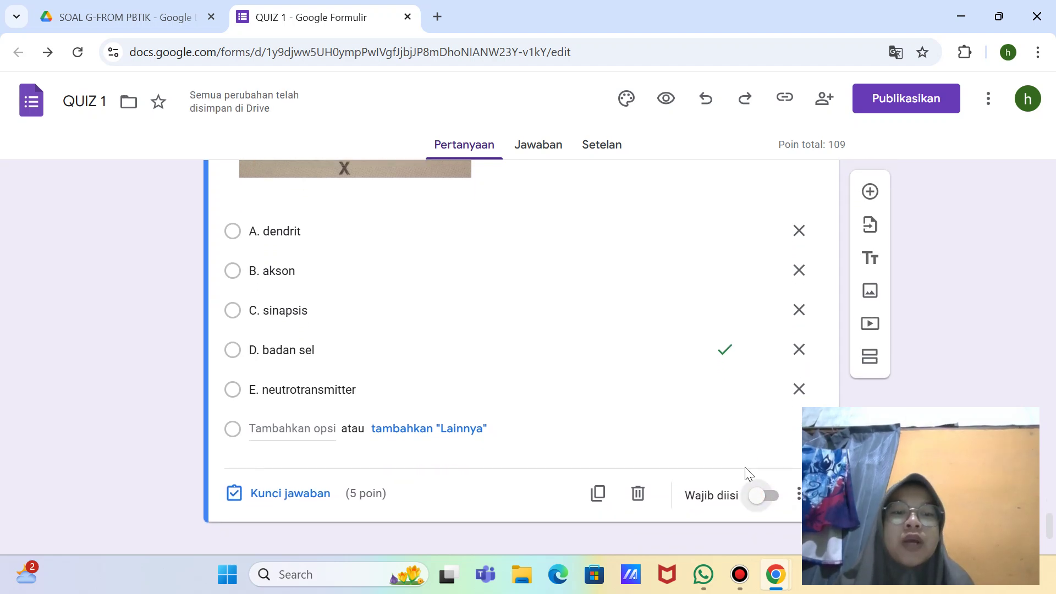
{"action": "left_click", "coordinate": [769, 497]}
{"action": "scroll", "coordinate": [660, 385], "scroll_direction": "down", "scroll_amount": 10}
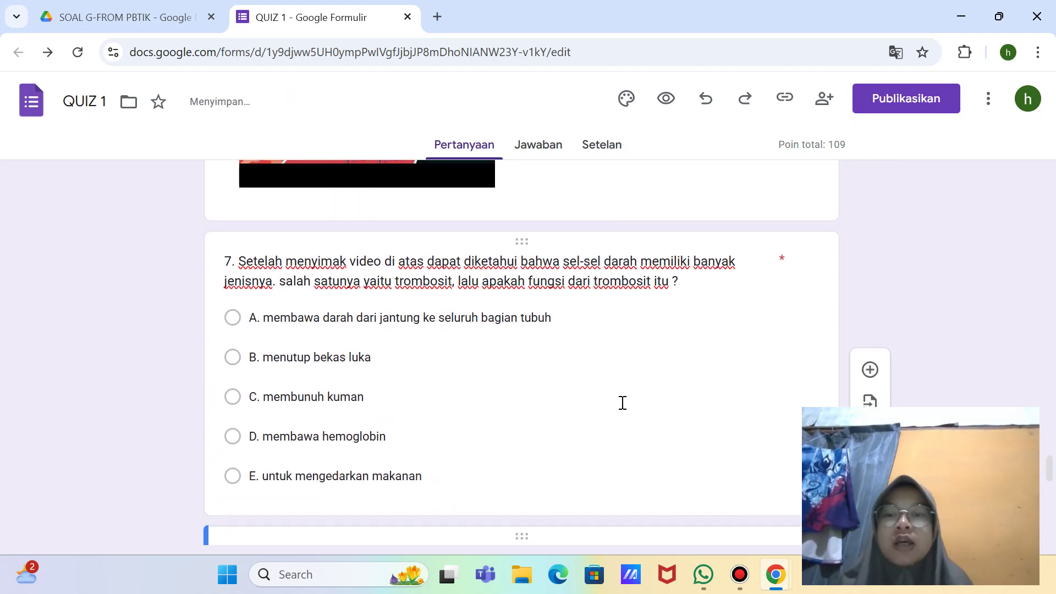
{"action": "left_click", "coordinate": [622, 403]}
{"action": "scroll", "coordinate": [649, 374], "scroll_direction": "up", "scroll_amount": 2}
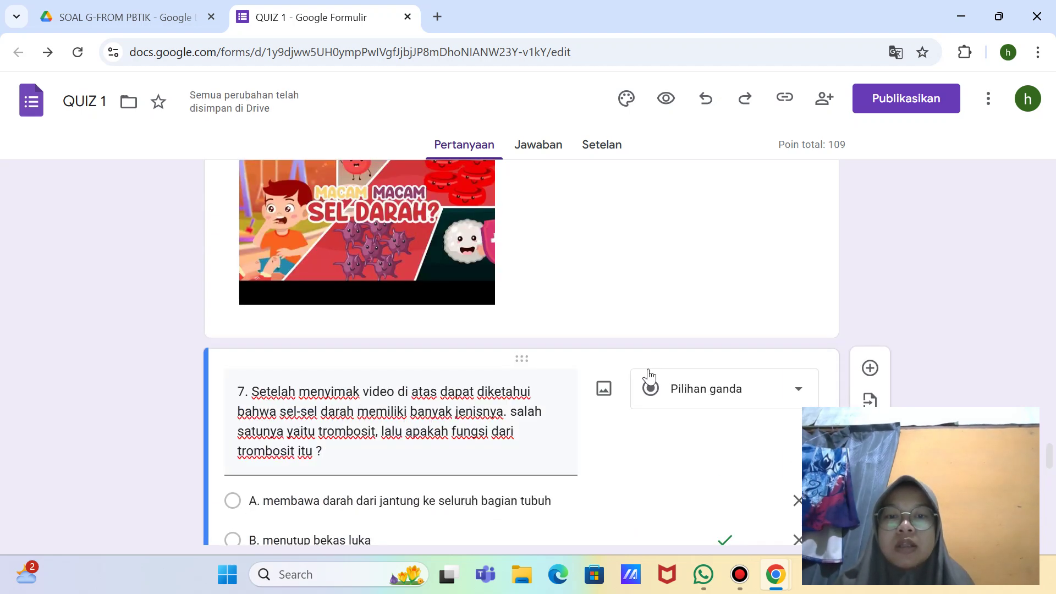
{"action": "scroll", "coordinate": [632, 377], "scroll_direction": "up", "scroll_amount": 4}
{"action": "scroll", "coordinate": [594, 401], "scroll_direction": "down", "scroll_amount": 3}
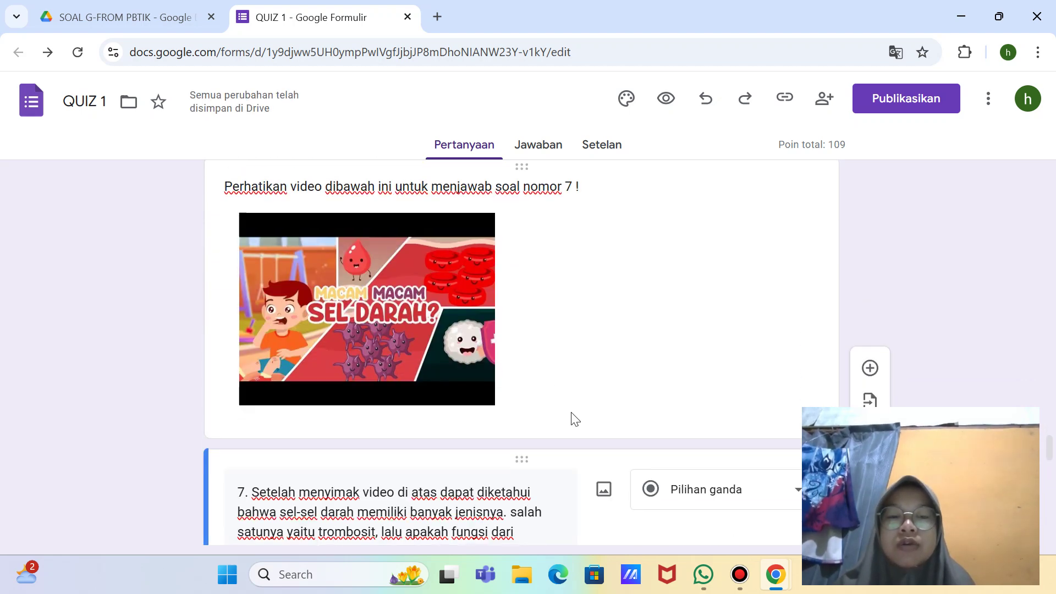
Step: Take a full-screen screenshot of the YouTube video search results
{"action": "left_click", "coordinate": [869, 495]}
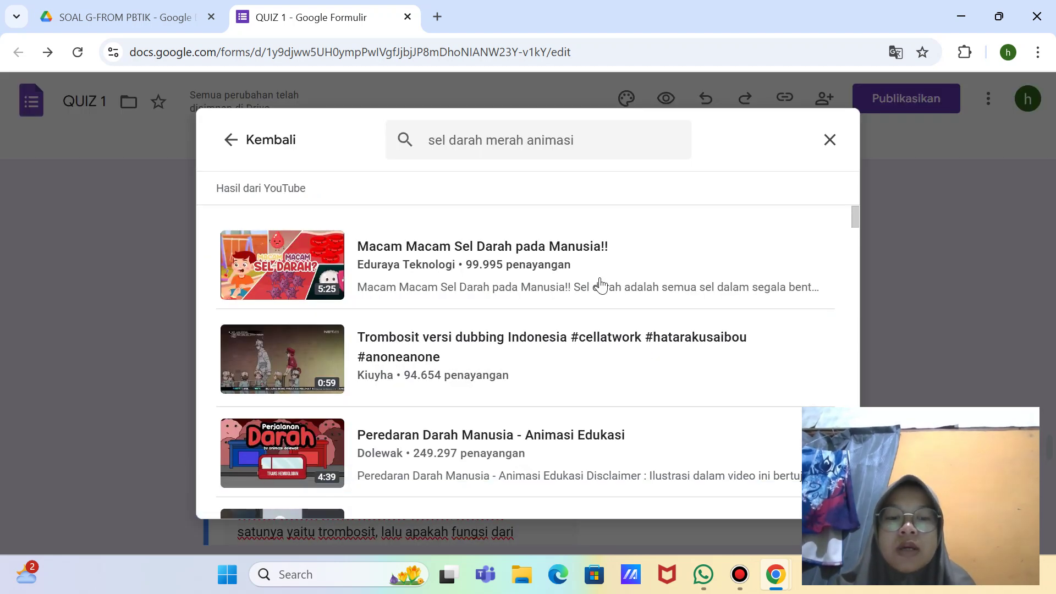
{"action": "key", "text": "super+shift+s"}
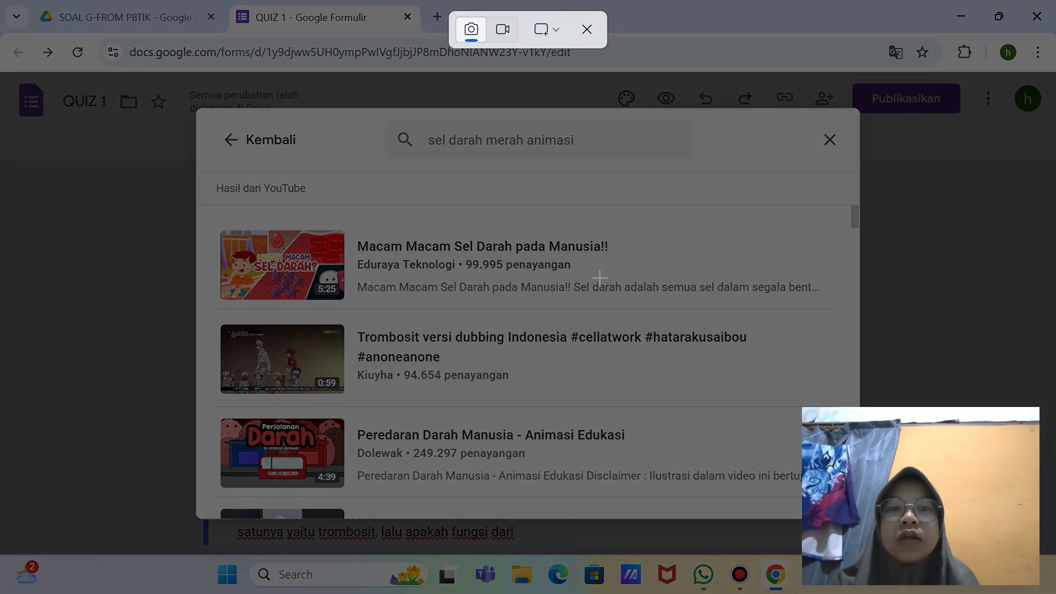
{"action": "left_click", "coordinate": [546, 29]}
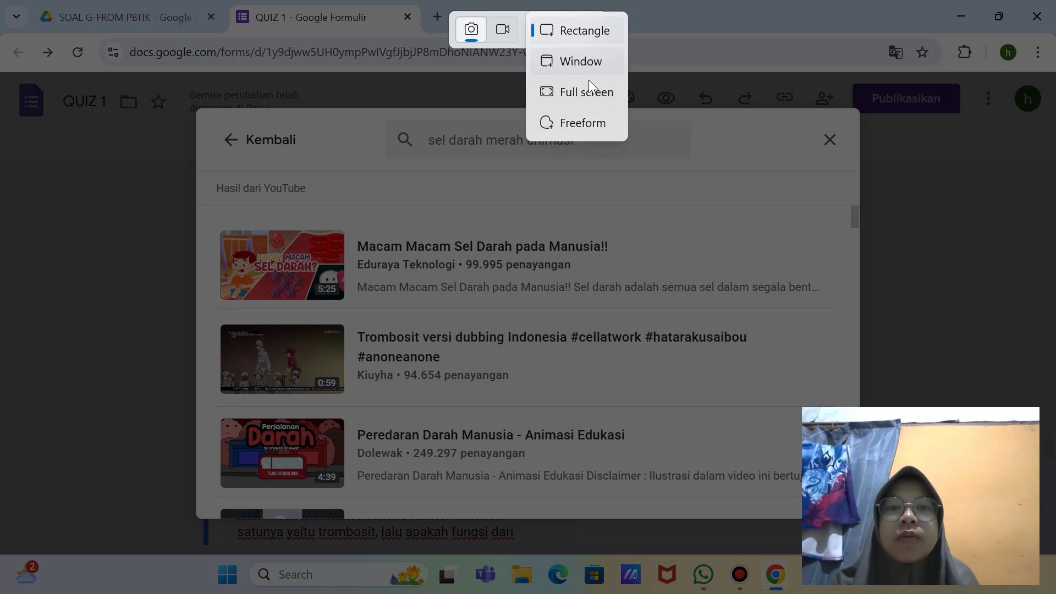
{"action": "left_click", "coordinate": [588, 86]}
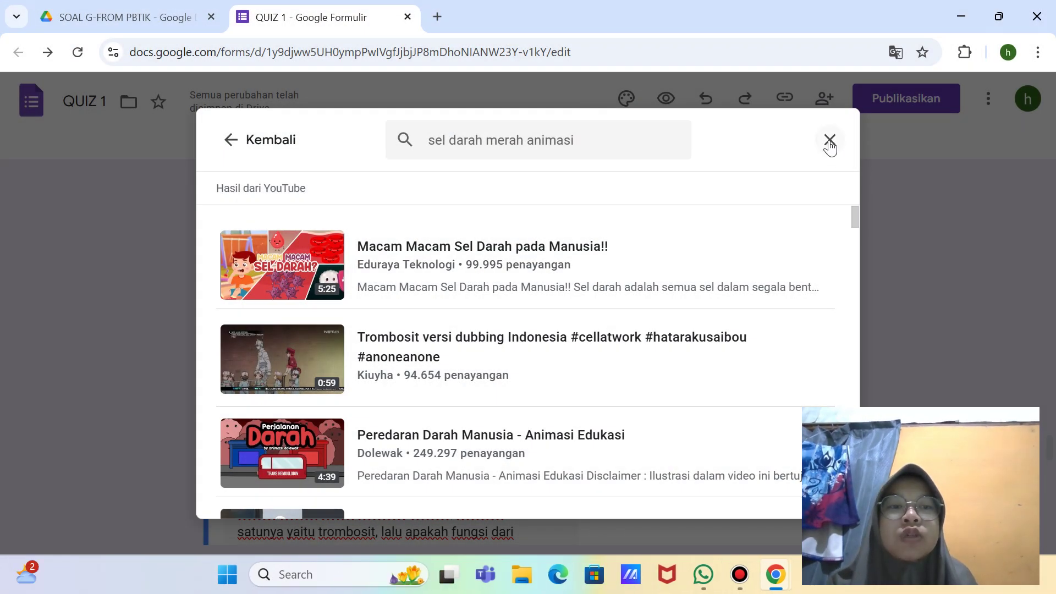
Step: Close the video search and return to question 8
{"action": "left_click", "coordinate": [830, 141]}
{"action": "scroll", "coordinate": [704, 193], "scroll_direction": "down", "scroll_amount": 10}
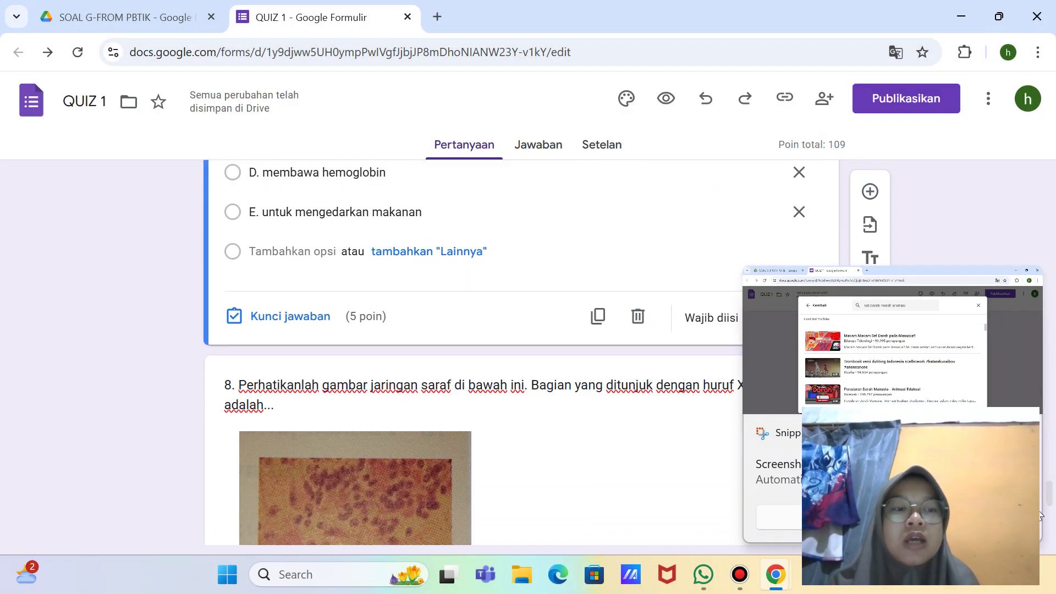
{"action": "scroll", "coordinate": [816, 365], "scroll_direction": "down", "scroll_amount": 2}
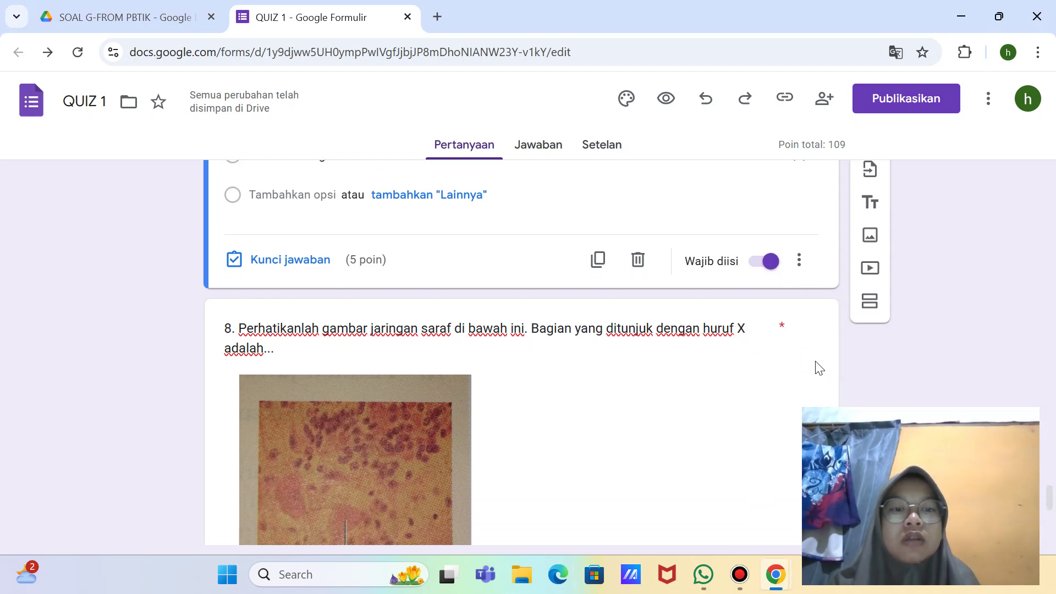
{"action": "scroll", "coordinate": [721, 339], "scroll_direction": "down", "scroll_amount": 6}
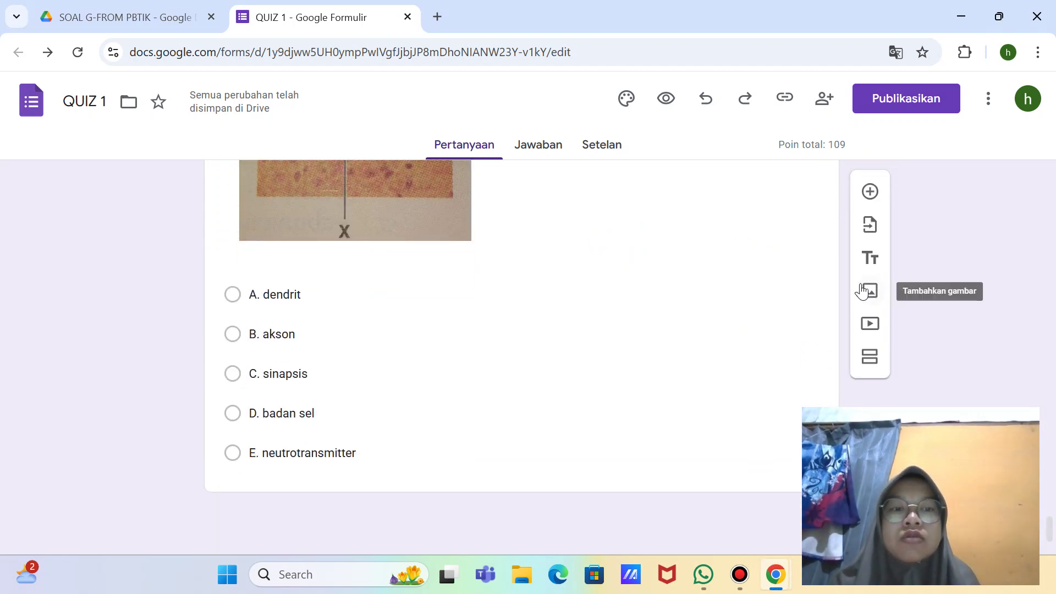
Step: Add a blank question, then delete the misplaced blank one
{"action": "left_click", "coordinate": [869, 191]}
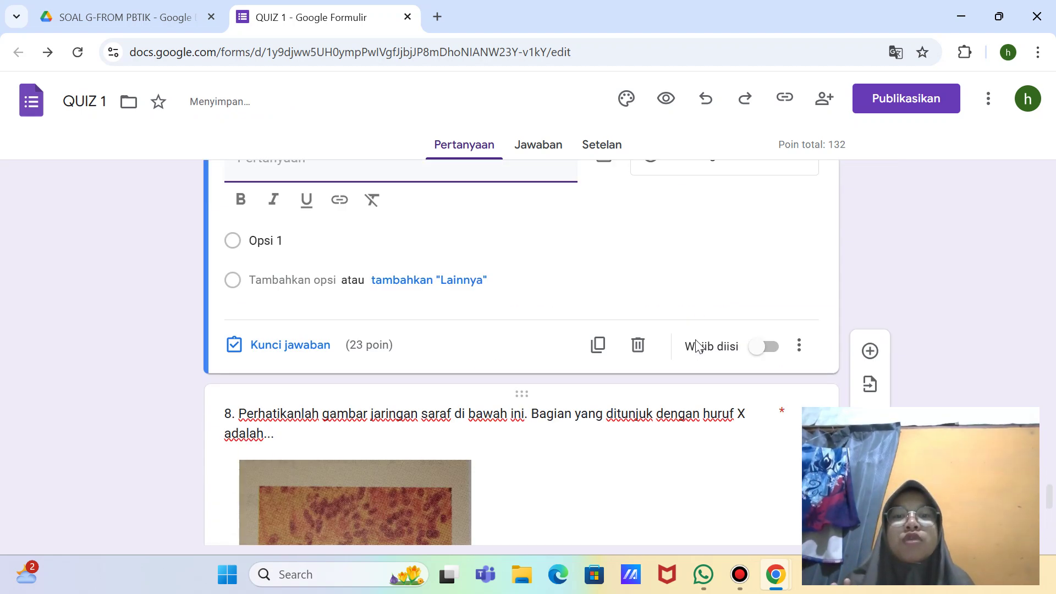
{"action": "scroll", "coordinate": [601, 495], "scroll_direction": "up", "scroll_amount": 5}
{"action": "scroll", "coordinate": [646, 502], "scroll_direction": "down", "scroll_amount": 4}
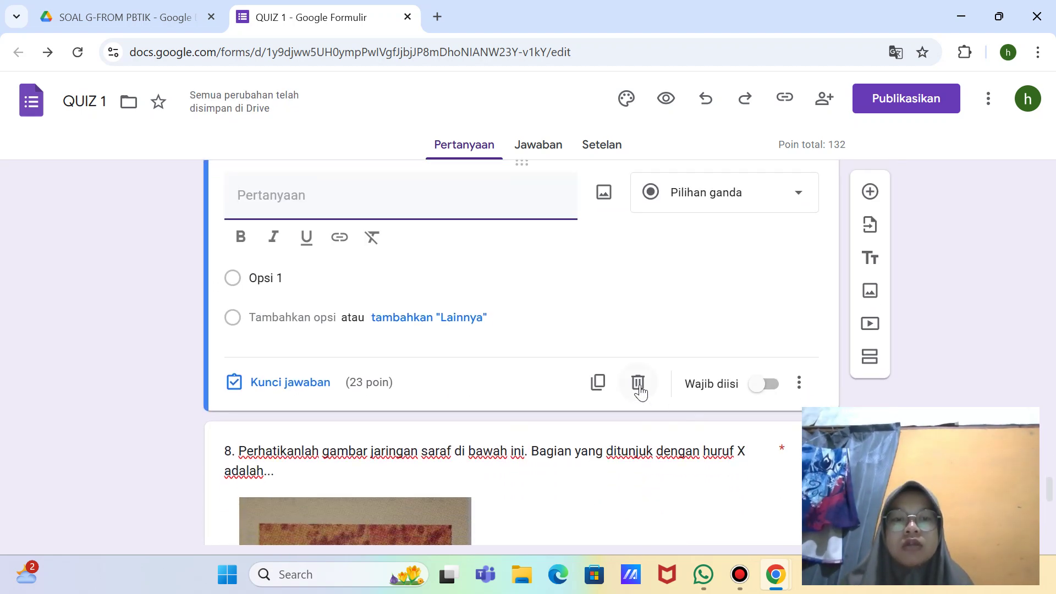
{"action": "left_click", "coordinate": [638, 382]}
{"action": "scroll", "coordinate": [639, 391], "scroll_direction": "down", "scroll_amount": 3}
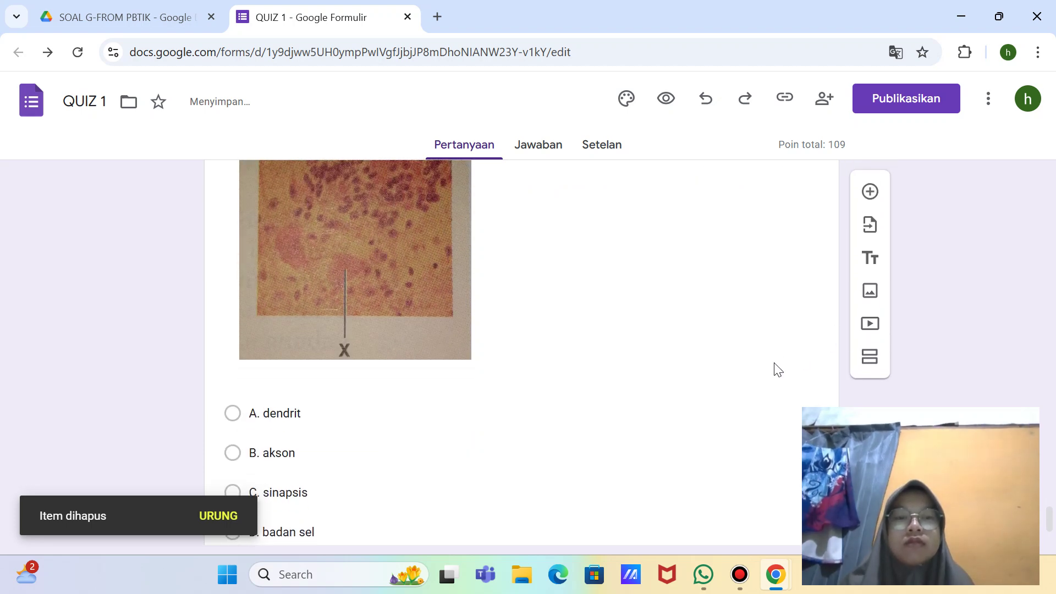
{"action": "scroll", "coordinate": [778, 369], "scroll_direction": "down", "scroll_amount": 2}
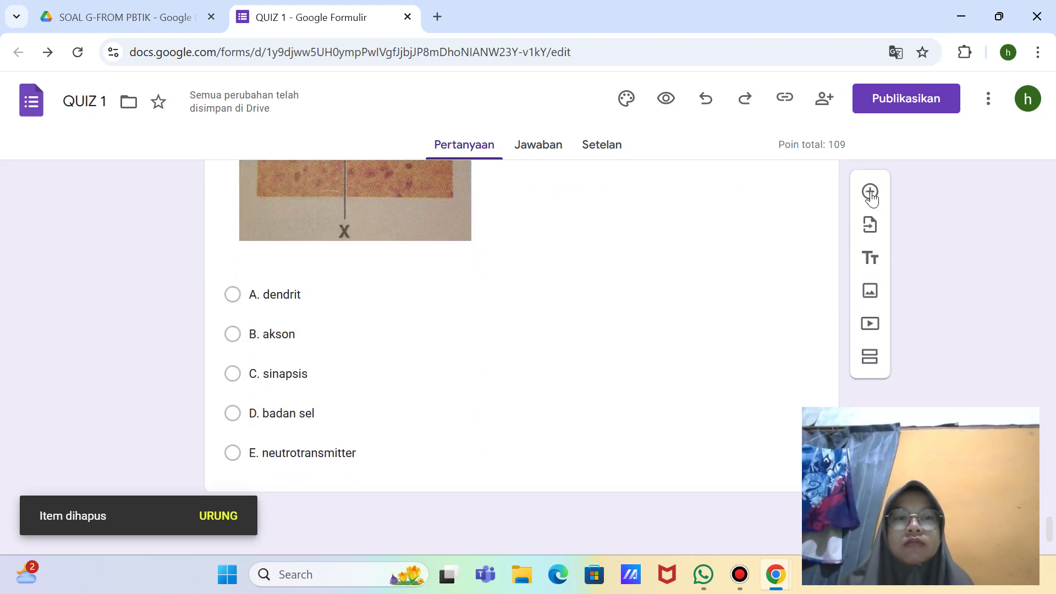
Step: Add a new blank question right after question 8, deleting the extra empty card
{"action": "left_click", "coordinate": [870, 192]}
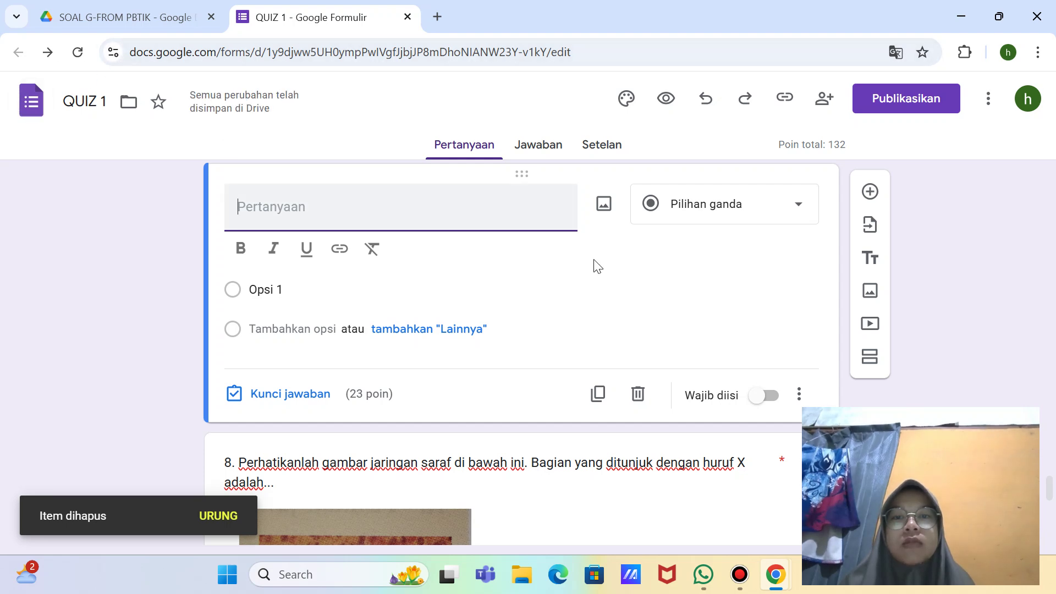
{"action": "left_click", "coordinate": [636, 398]}
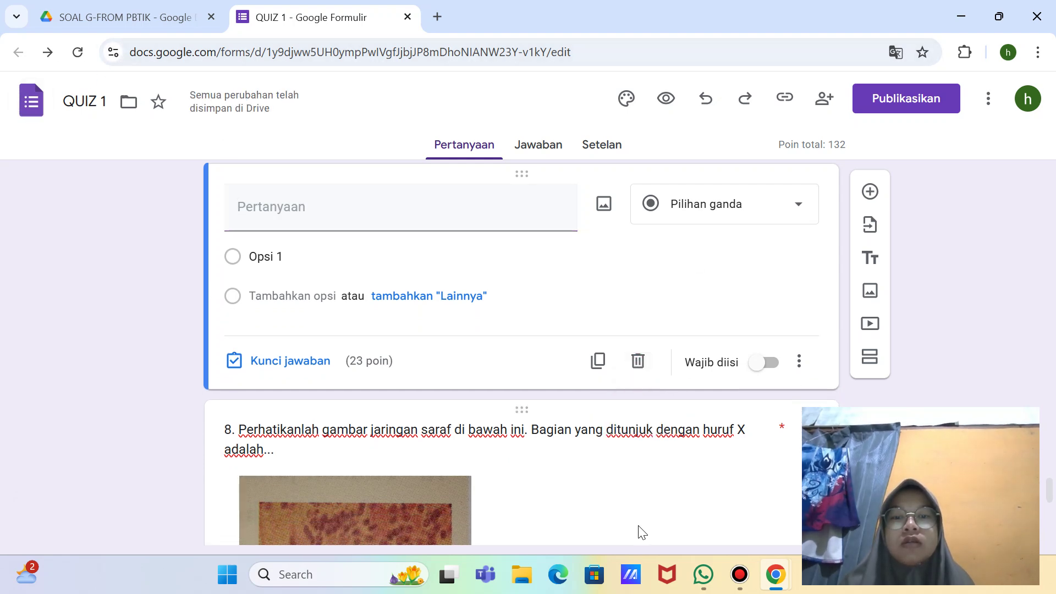
{"action": "scroll", "coordinate": [642, 532], "scroll_direction": "down", "scroll_amount": 5}
{"action": "left_click", "coordinate": [632, 375]}
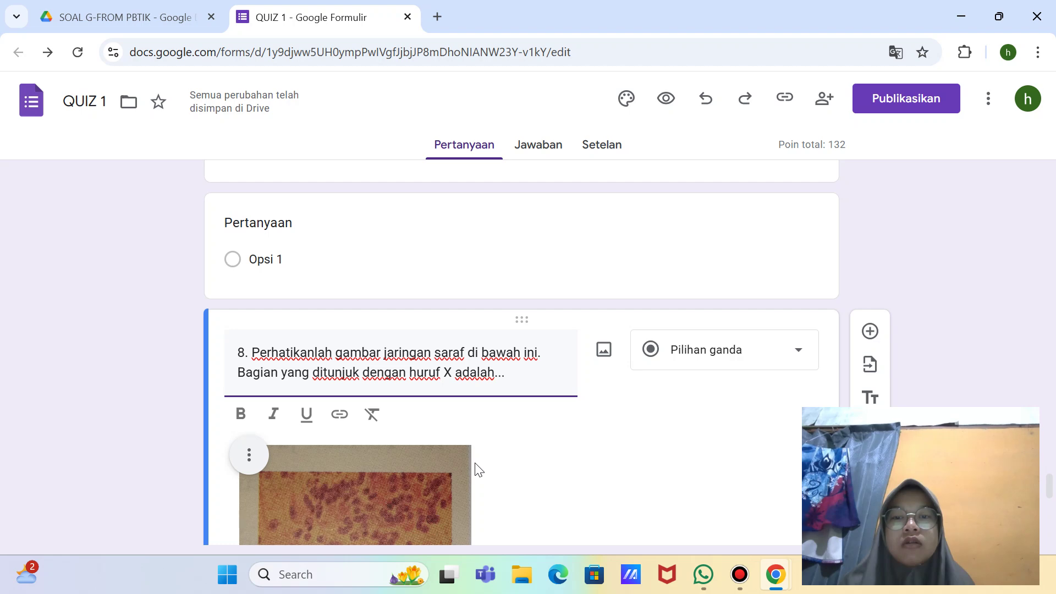
{"action": "scroll", "coordinate": [476, 470], "scroll_direction": "down", "scroll_amount": 8}
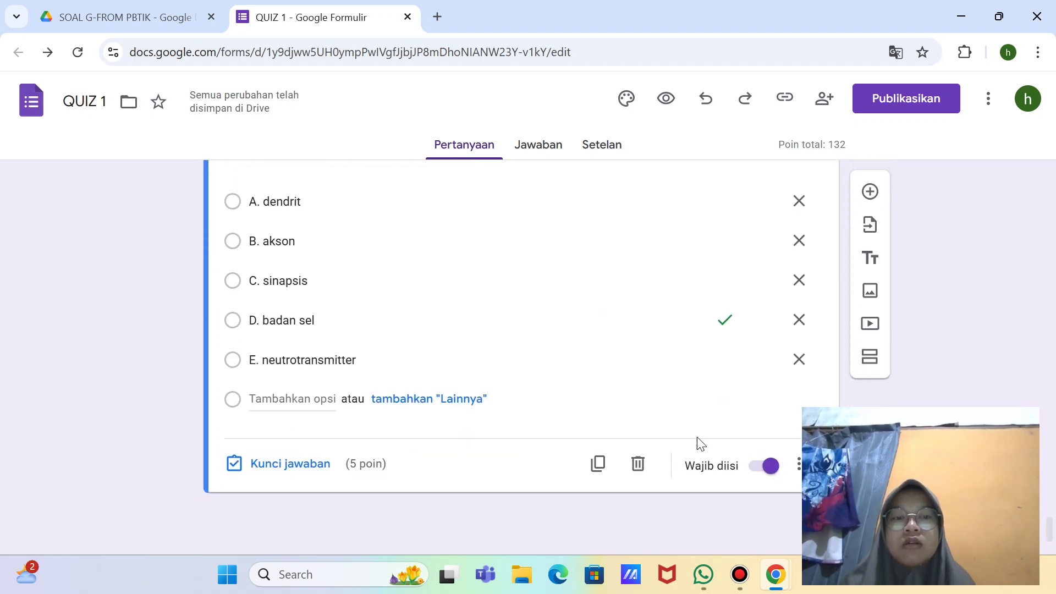
{"action": "left_click", "coordinate": [869, 192]}
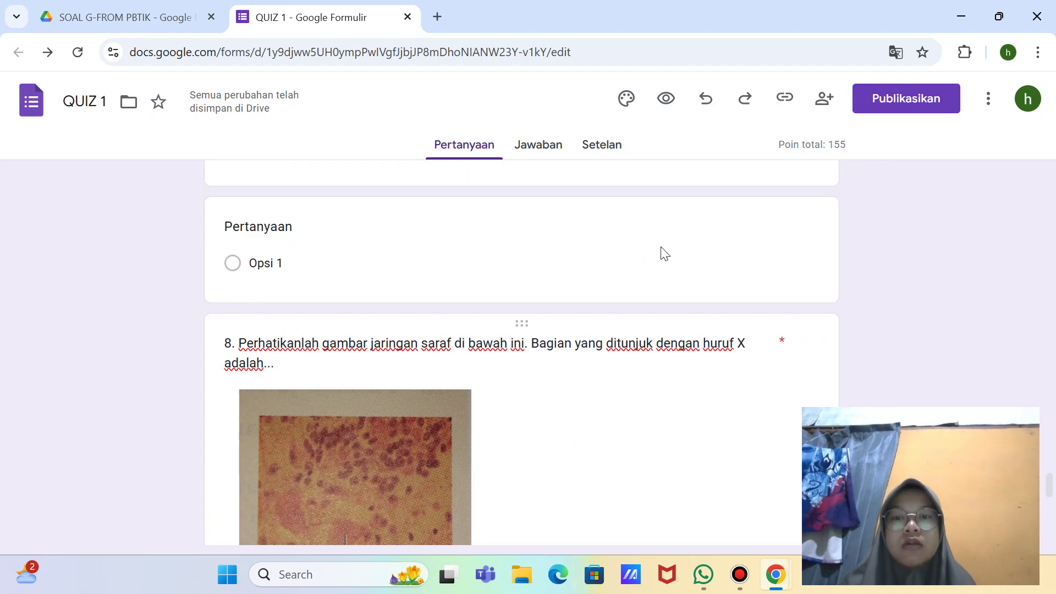
{"action": "left_click", "coordinate": [585, 338]}
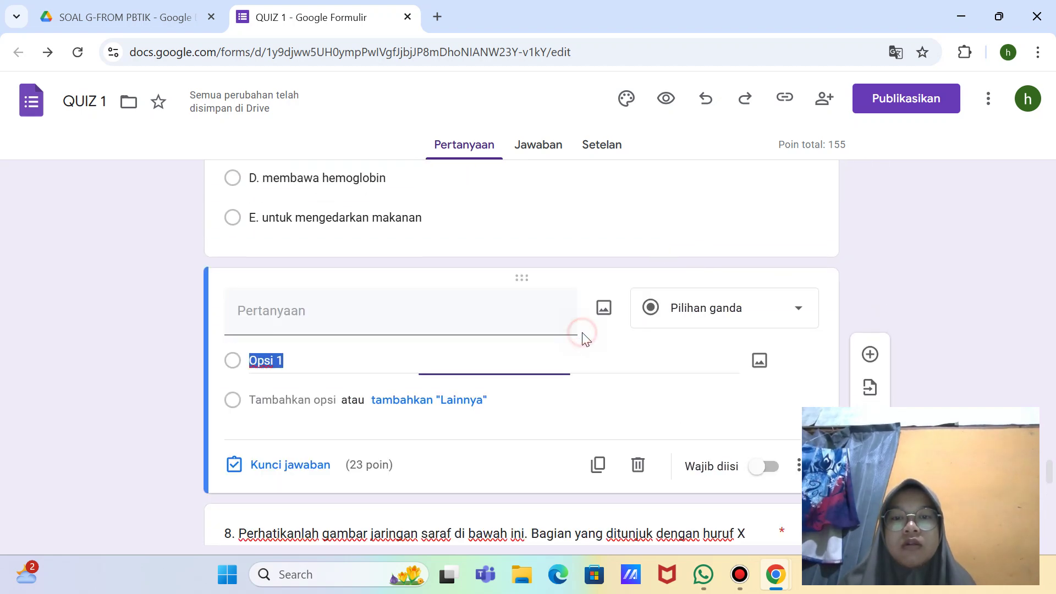
{"action": "left_click", "coordinate": [637, 467]}
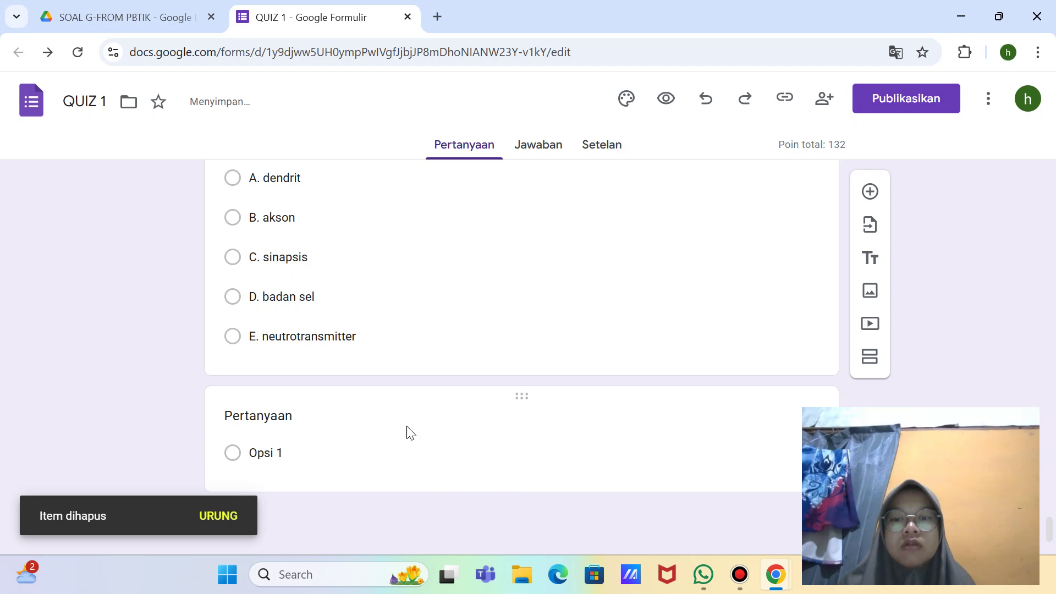
{"action": "left_click", "coordinate": [404, 420]}
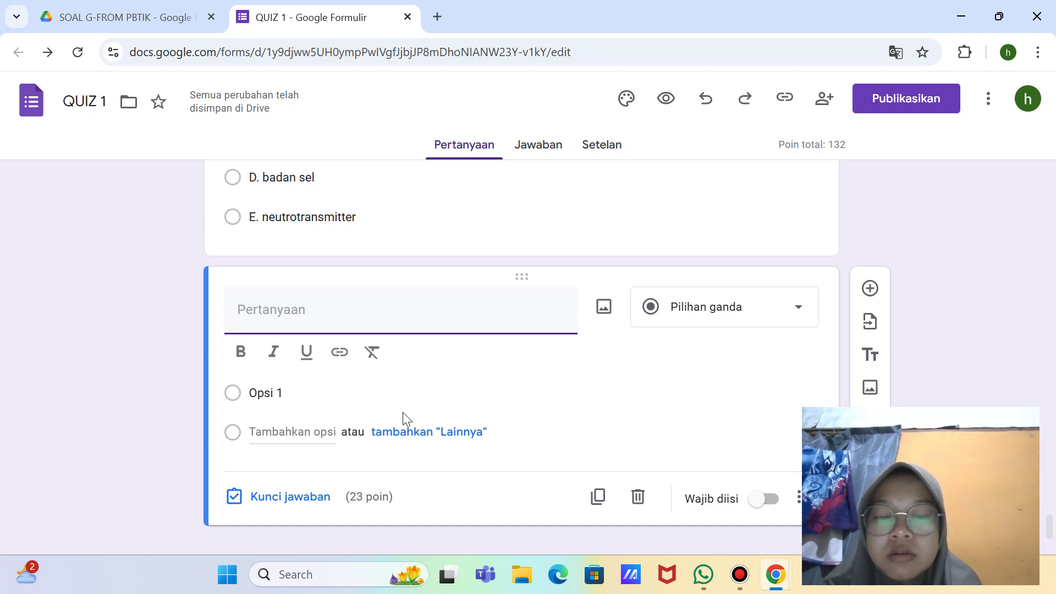
Step: Title question 9 'Urutkan gambar jaringan otot di bawah ini, diantaranya yaitu Jaringan otot jantung, otot lurik, dan otot polos'
{"action": "type", "text": "P"}
{"action": "key", "text": "BackSpace"}
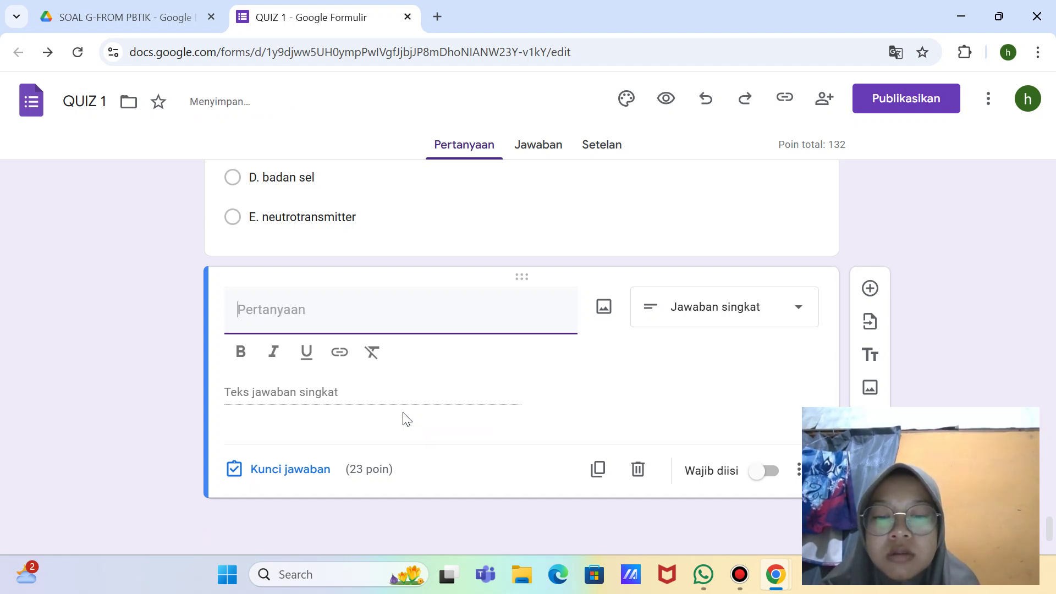
{"action": "type", "text": "9"}
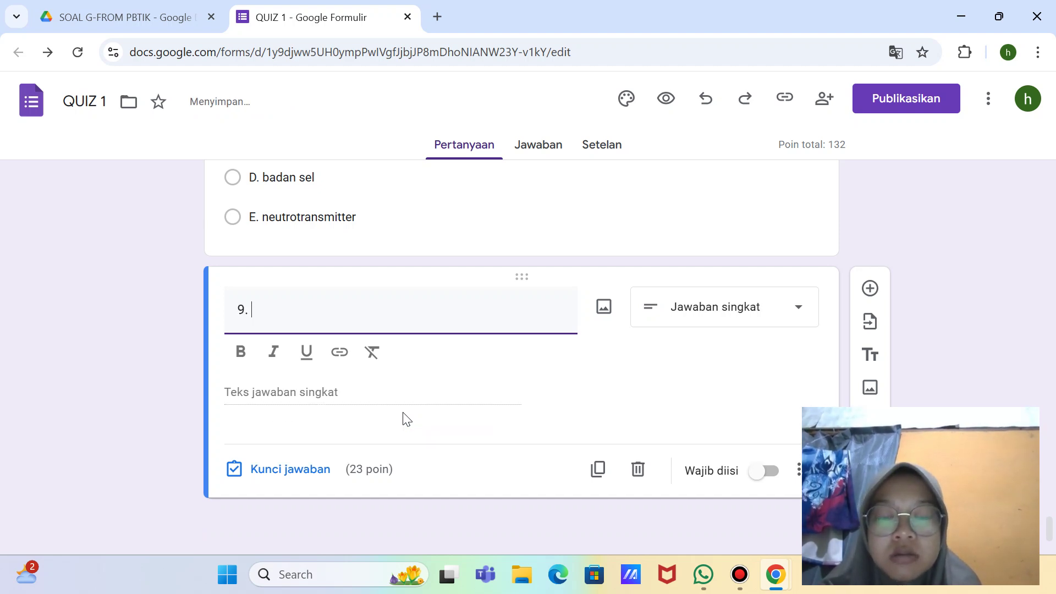
{"action": "type", "text": ". "}
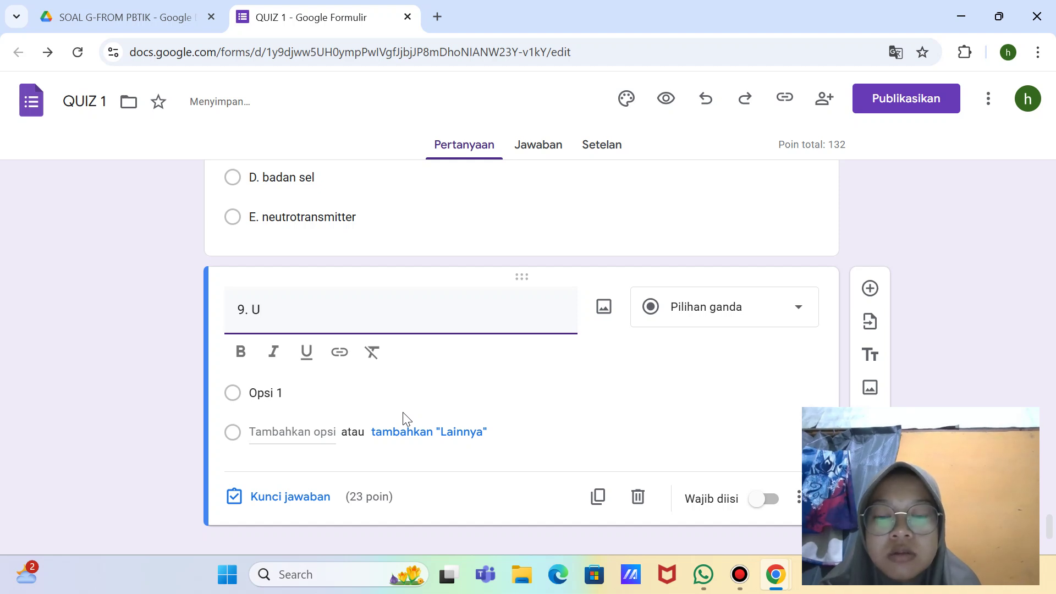
{"action": "type", "text": "Urutkan "}
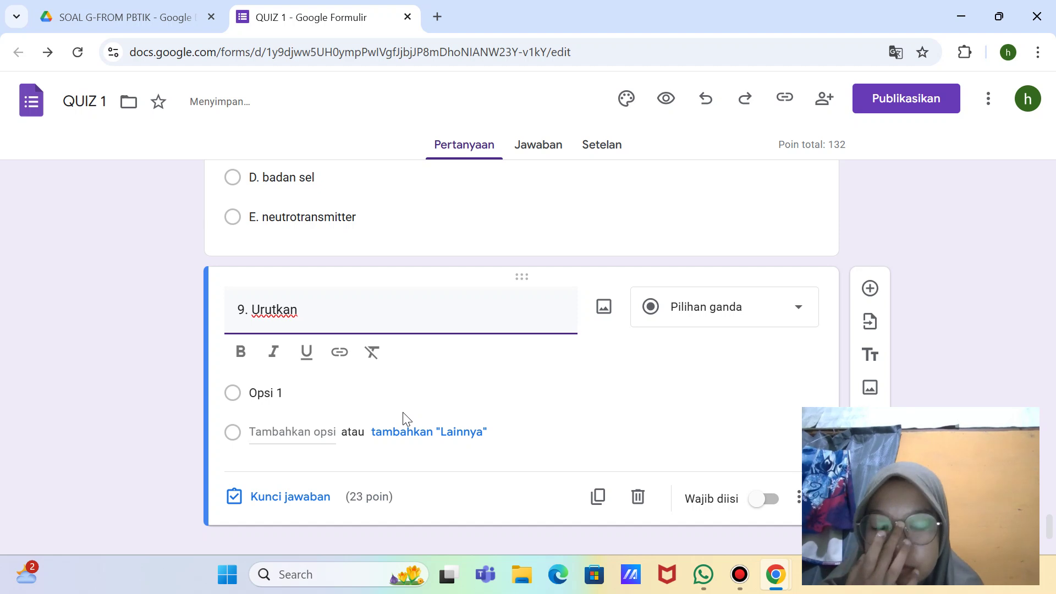
{"action": "type", "text": "gambar"}
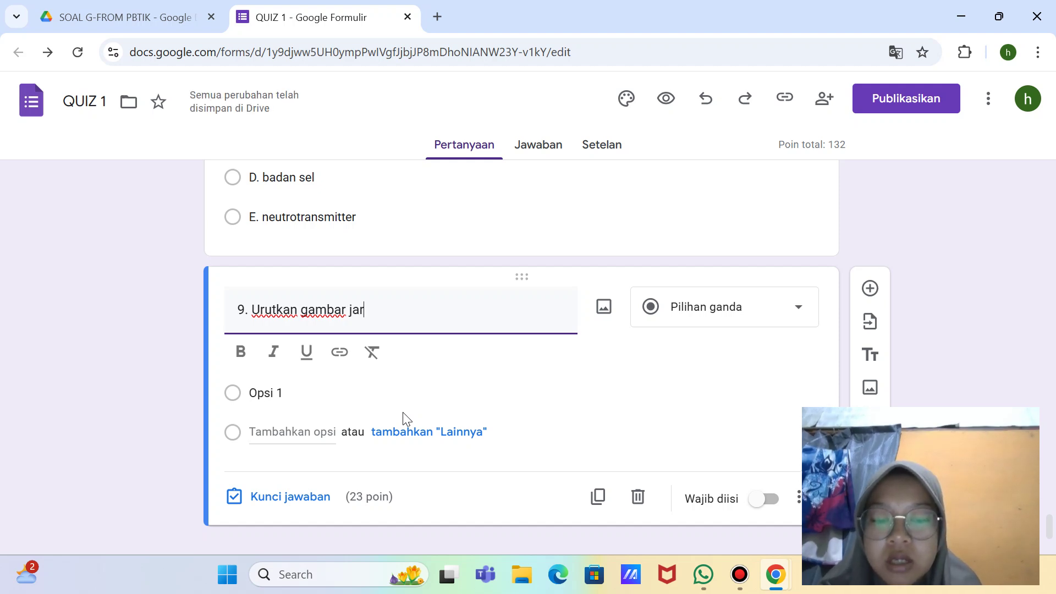
{"action": "type", "text": "jaringan otot "}
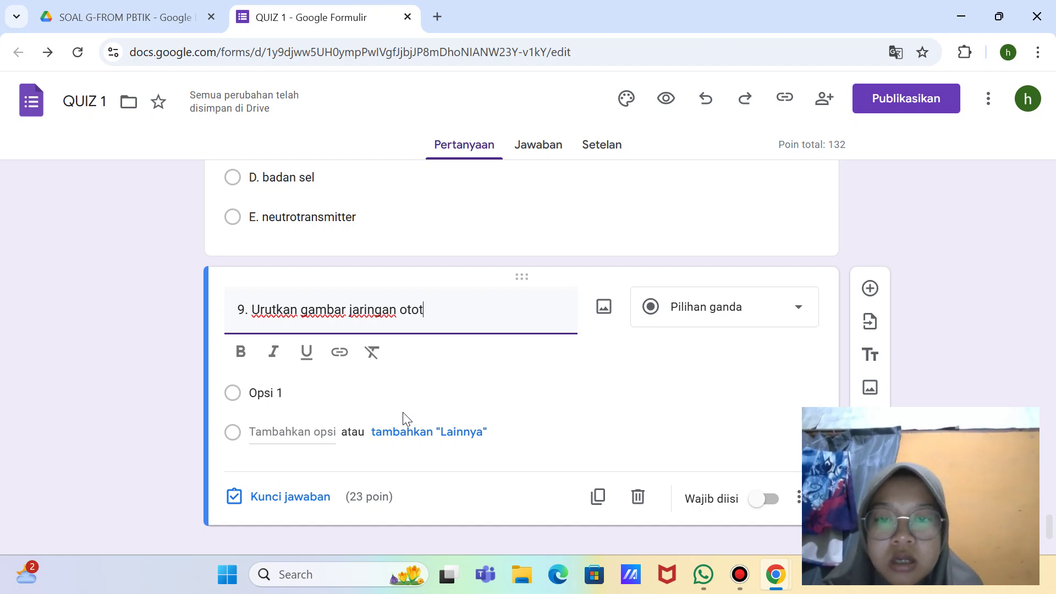
{"action": "type", "text": "di "}
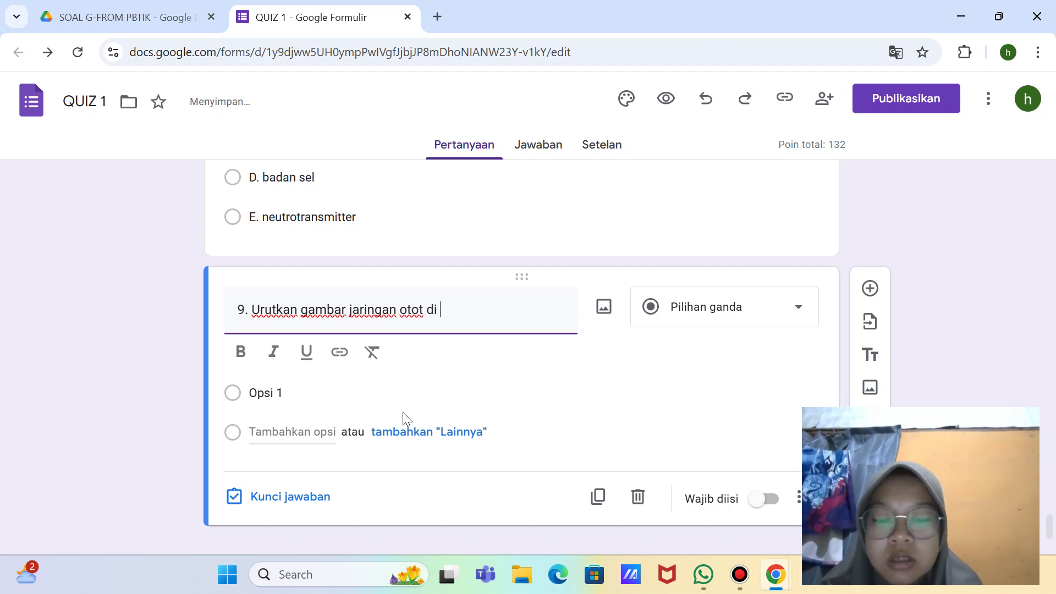
{"action": "type", "text": "bawah ini"}
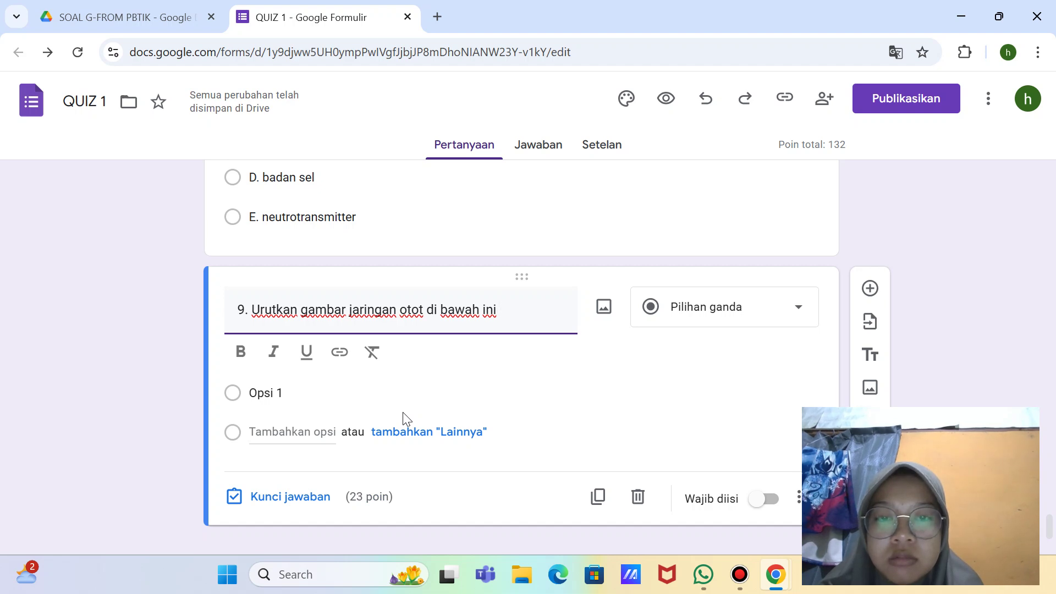
{"action": "key", "text": "BackSpace"}
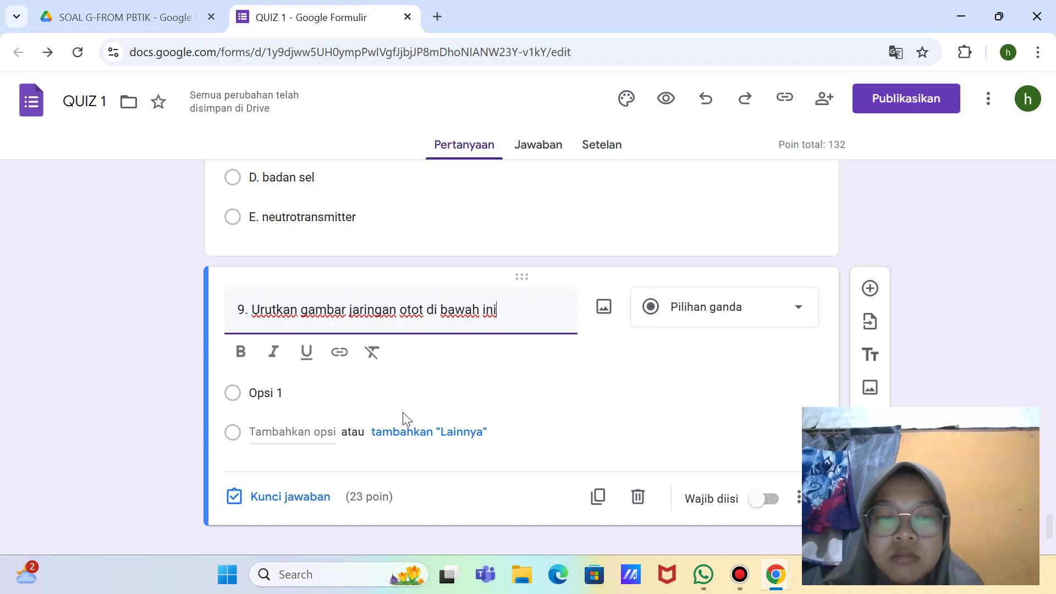
{"action": "type", "text": "ini"}
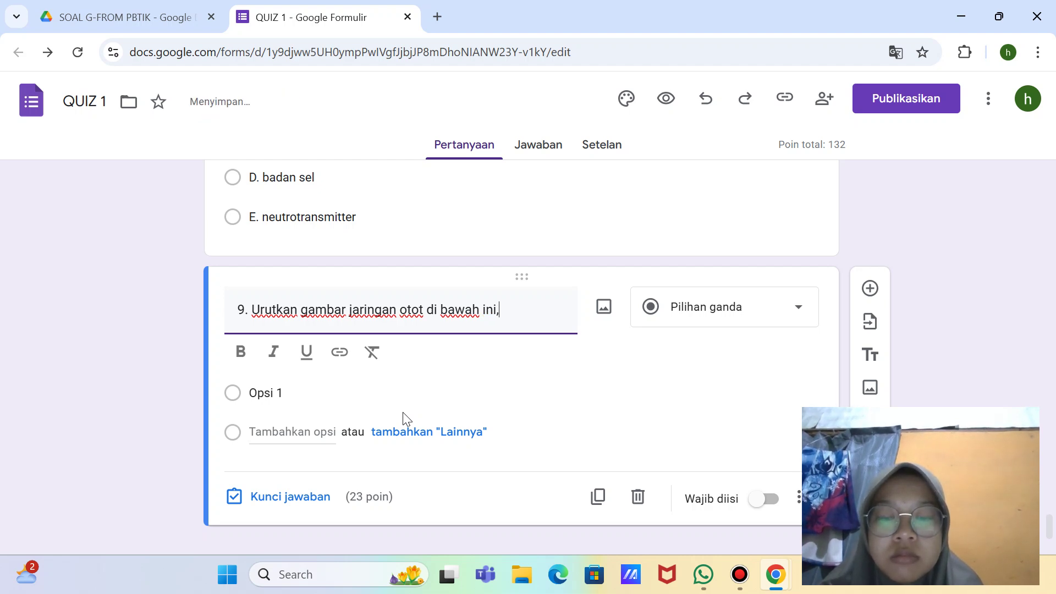
{"action": "type", "text": ", diantaranya yati"}
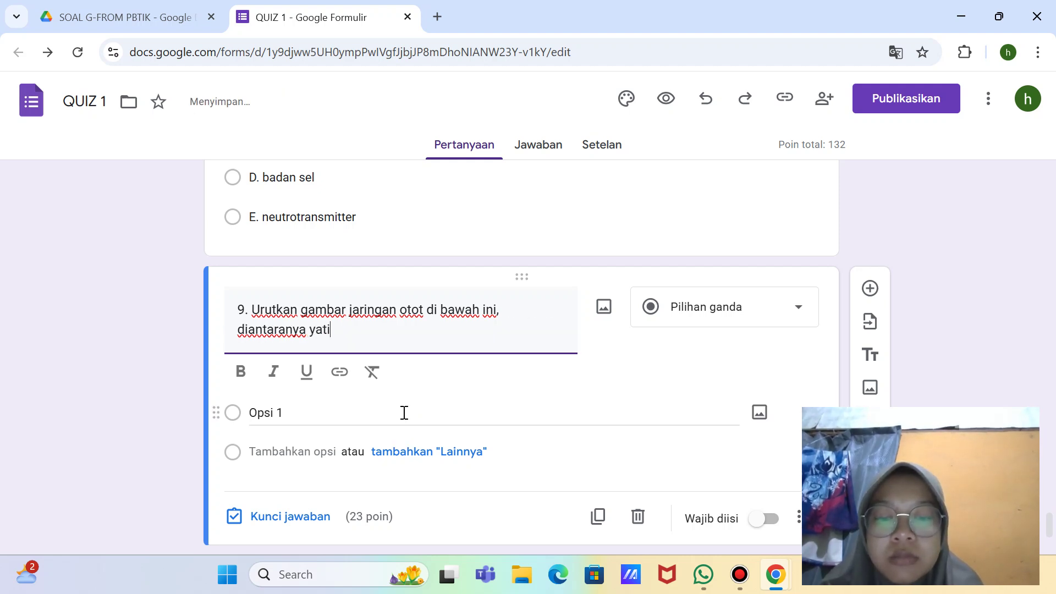
{"action": "key", "text": "BackSpace"}
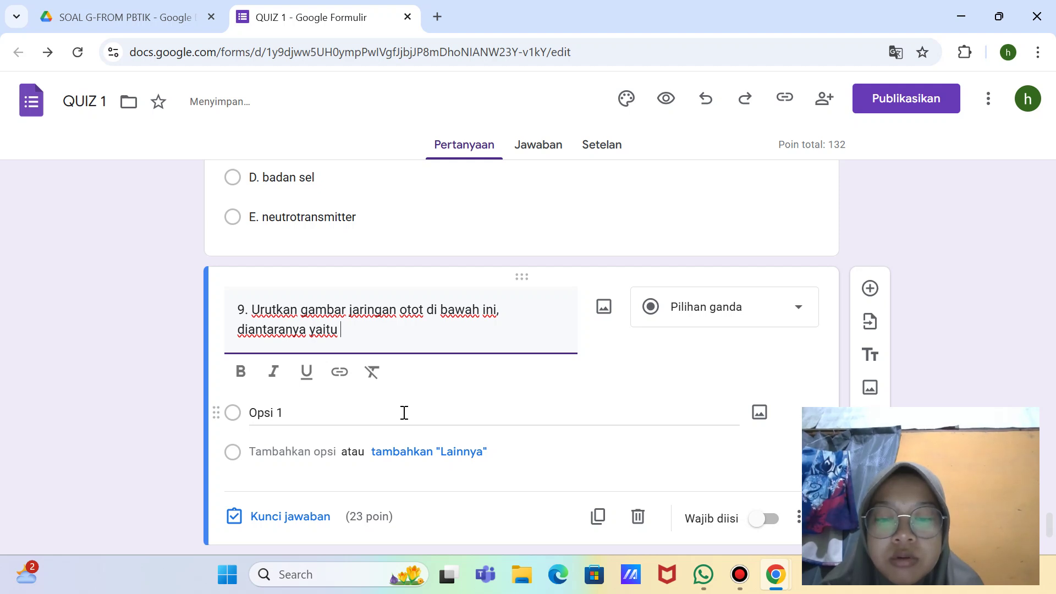
{"action": "type", "text": "Jari"}
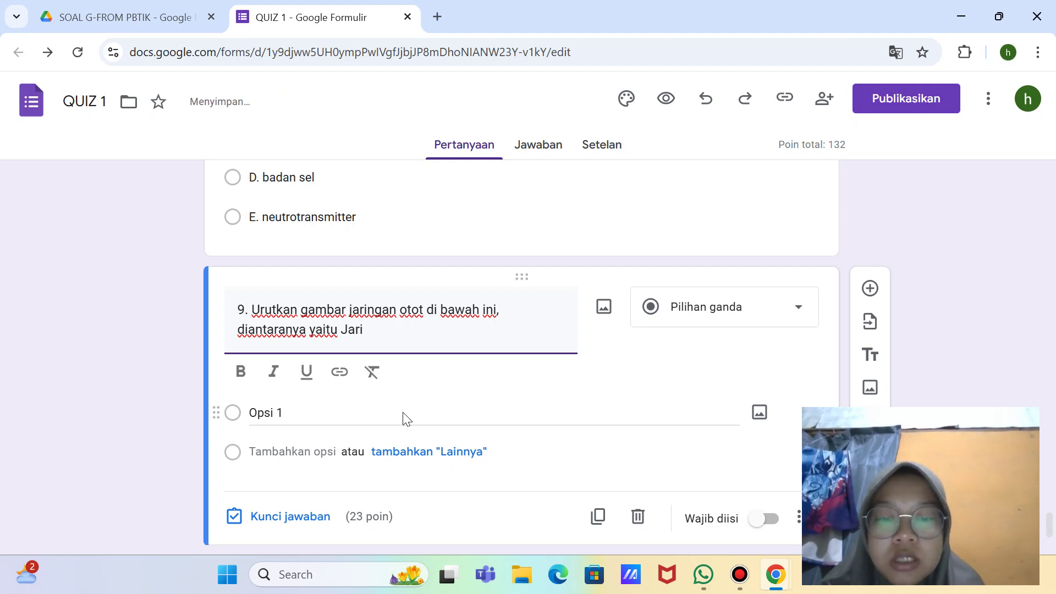
{"action": "type", "text": "ngan otot"}
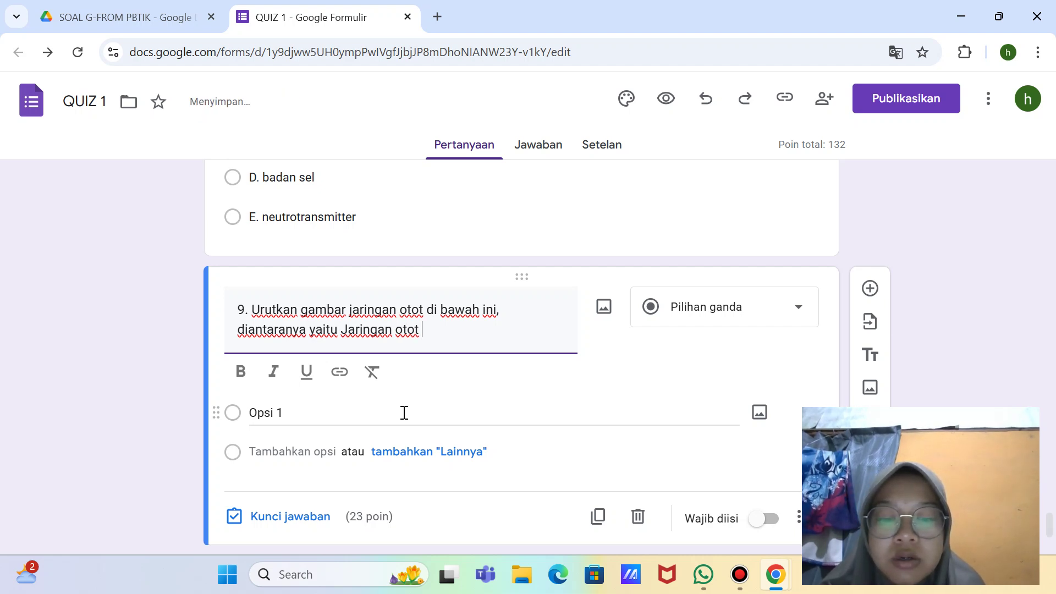
{"action": "type", "text": " jantung,"}
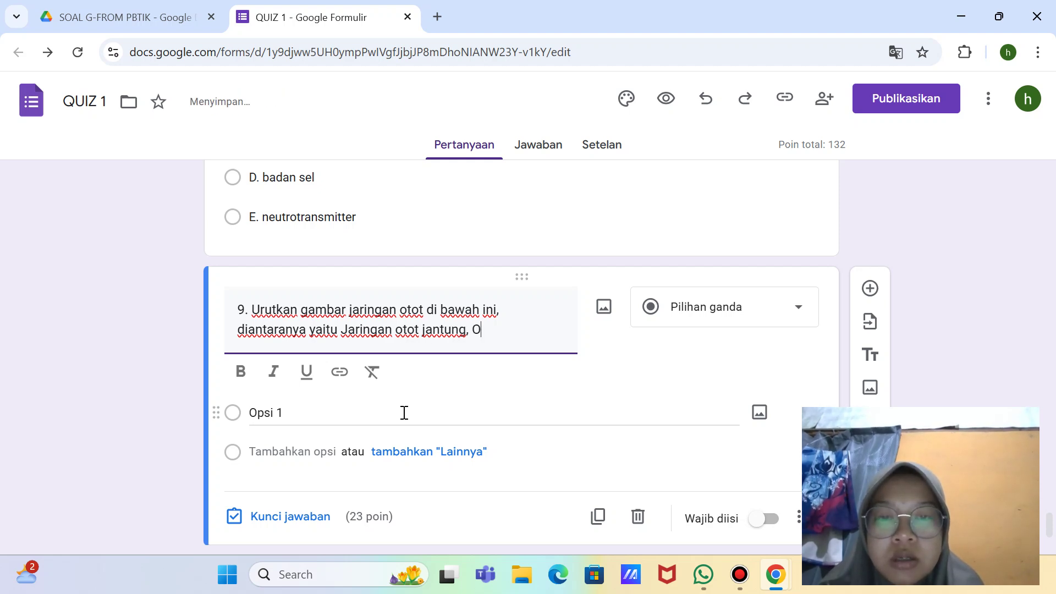
{"action": "type", "text": " ot"}
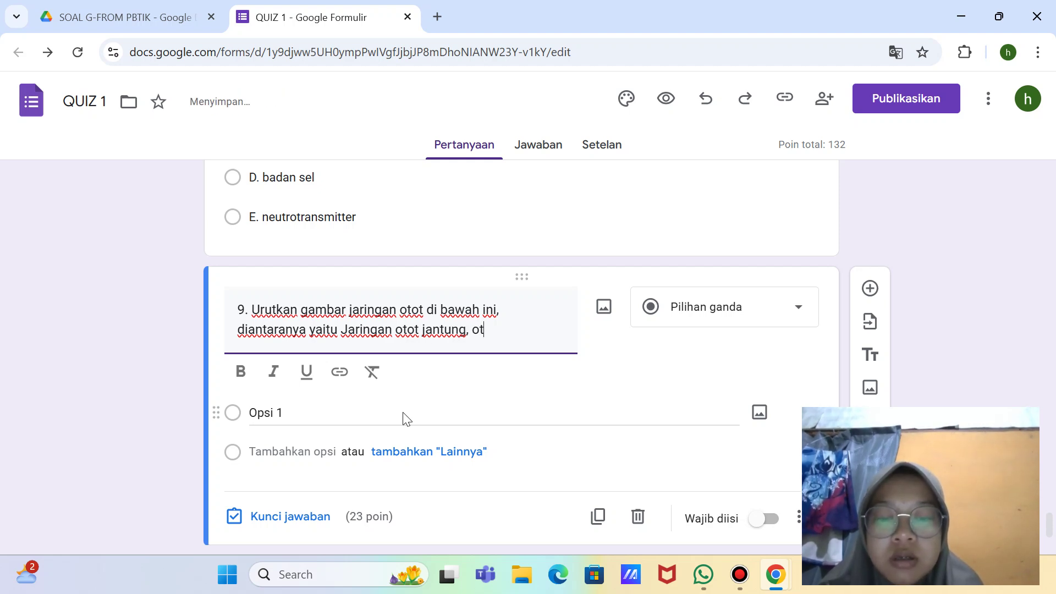
{"action": "type", "text": "ot l"}
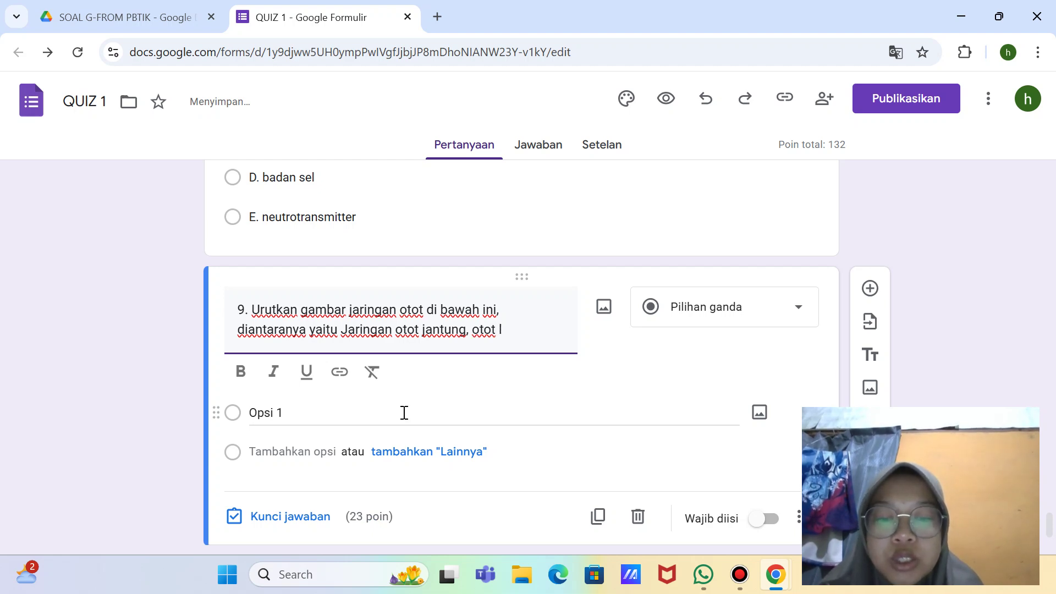
{"action": "type", "text": "utik"}
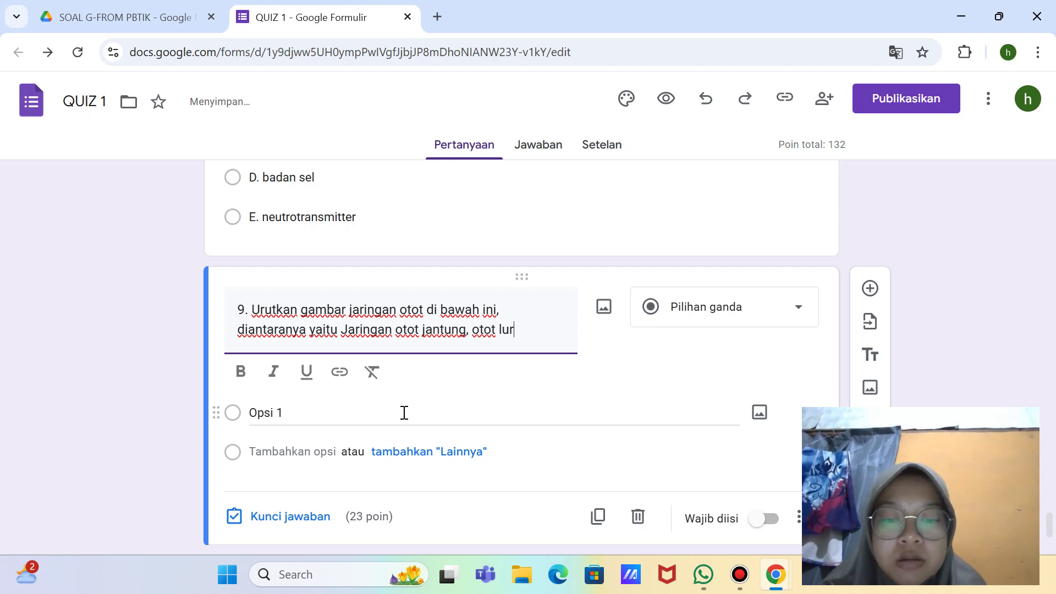
{"action": "type", "text": "ik, dan "}
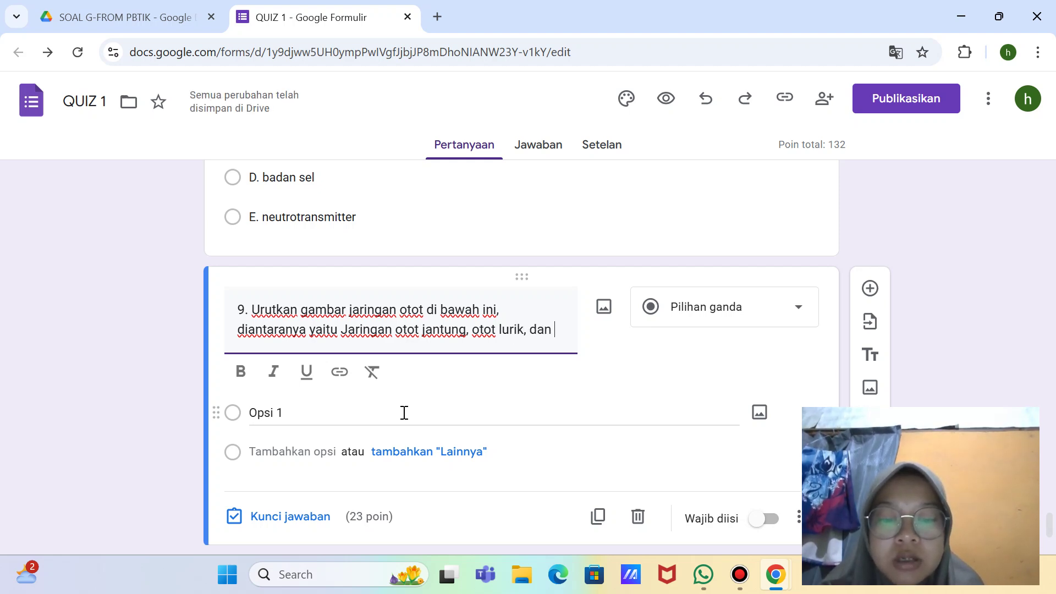
{"action": "type", "text": "otot"}
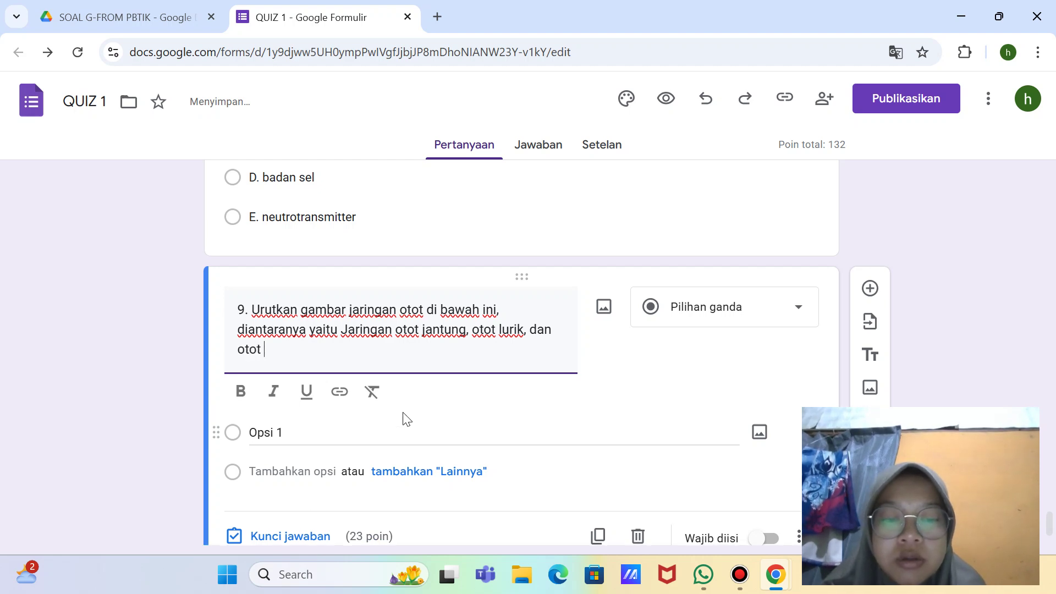
{"action": "type", "text": " poloh.."}
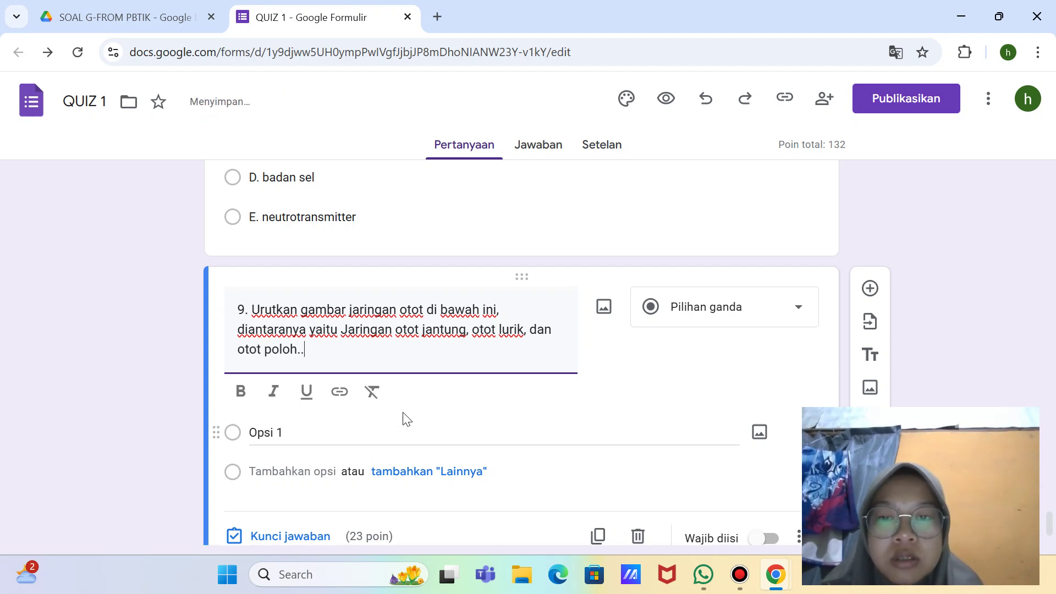
{"action": "type", "text": "."}
{"action": "key", "text": "BackSpace"}
{"action": "key", "text": "BackSpace"}
{"action": "key", "text": "BackSpace"}
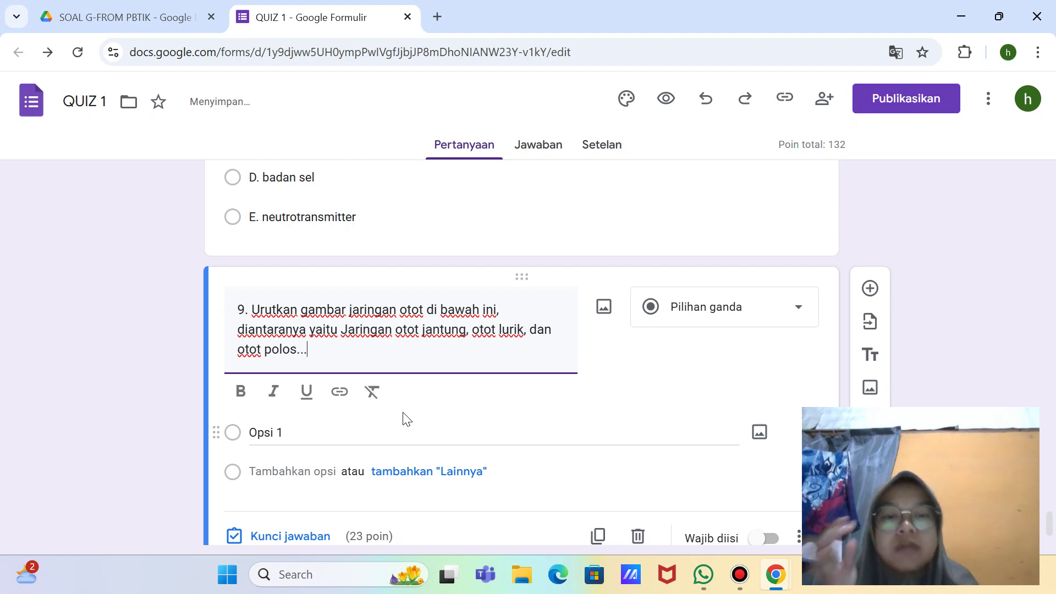
Step: End the title with '...' and upload the jaringan otot picture into question 9
{"action": "type", "text": "..."}
{"action": "left_click", "coordinate": [600, 311]}
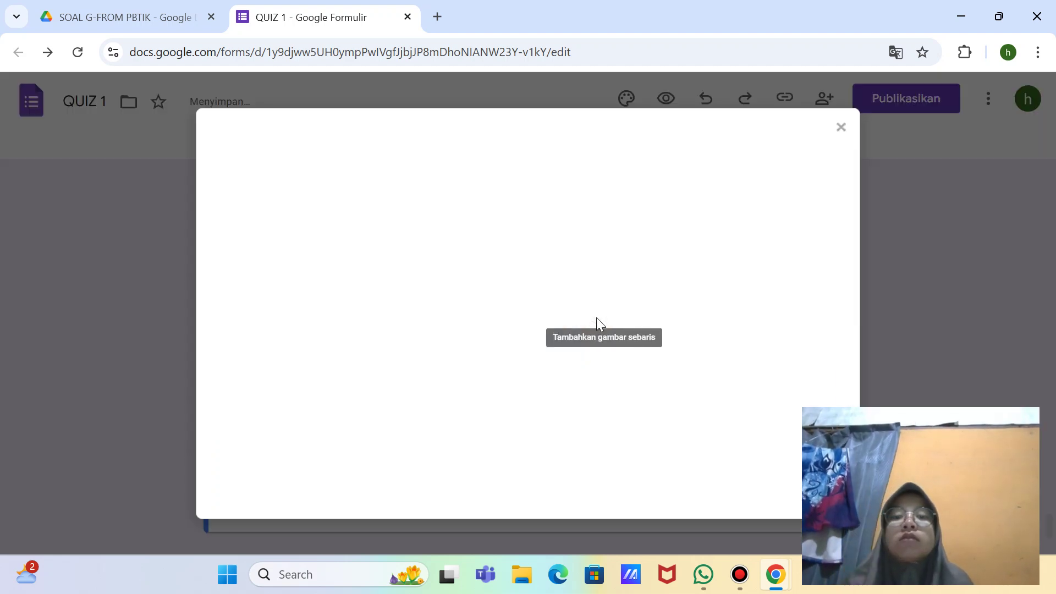
{"action": "left_click", "coordinate": [529, 423]}
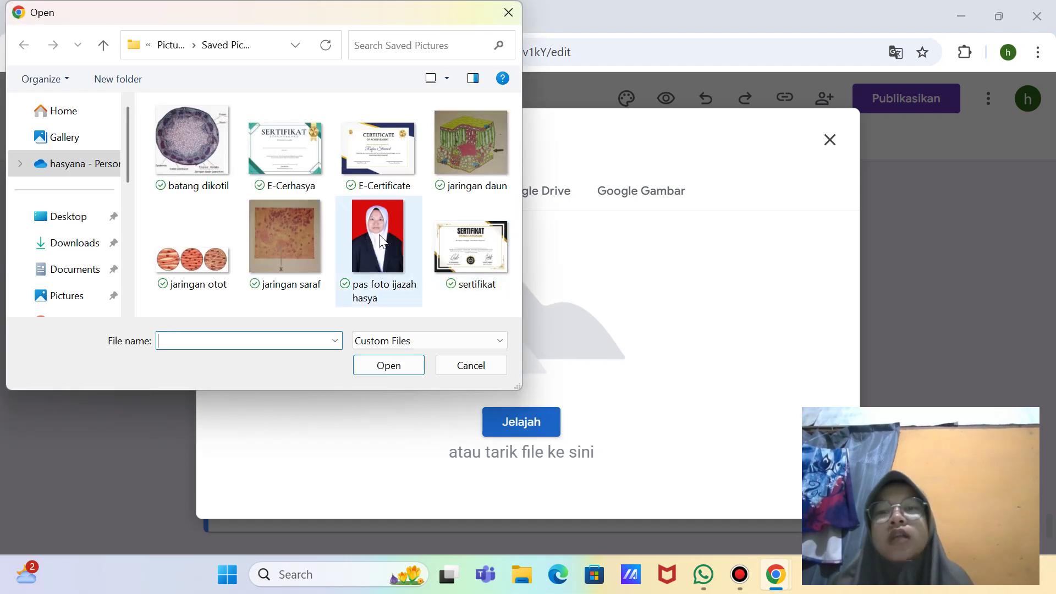
{"action": "double_click", "coordinate": [197, 248]}
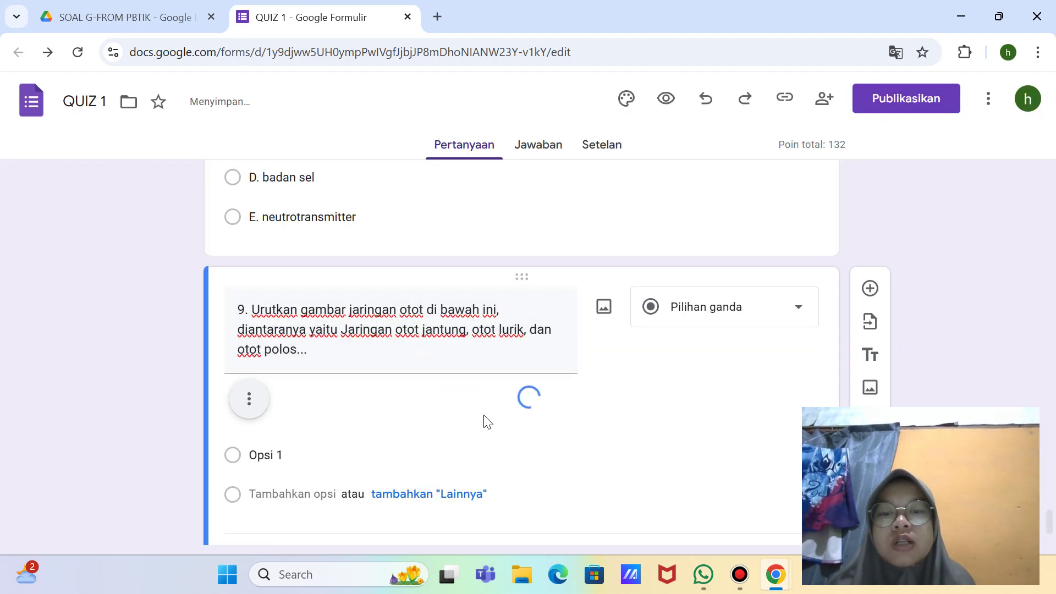
{"action": "scroll", "coordinate": [473, 385], "scroll_direction": "down", "scroll_amount": 1}
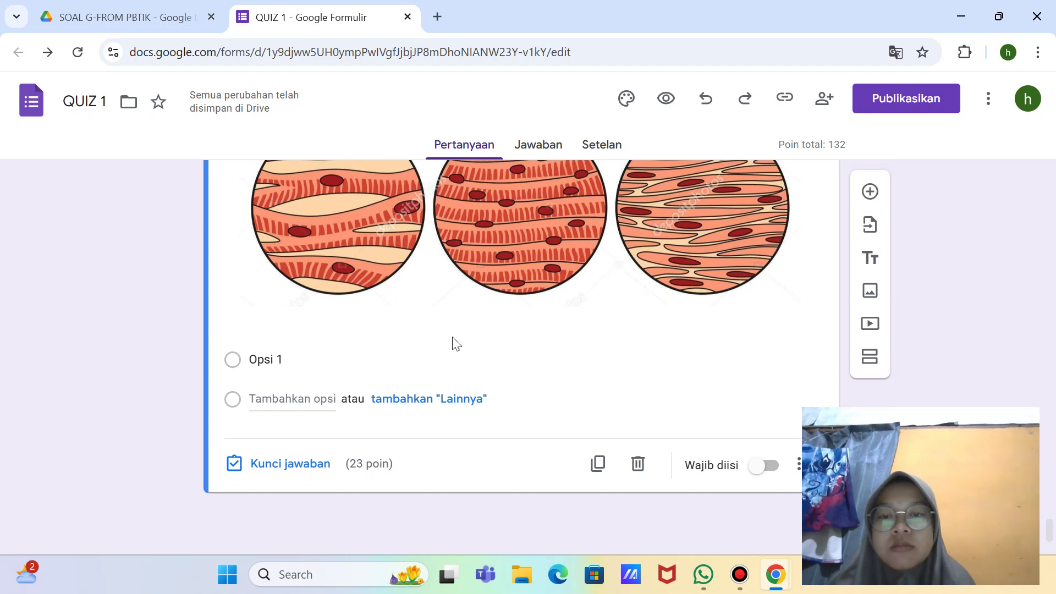
Step: Cut question 9 back to '9. Urutkan' and retype it as 'jaringan otot pada gambar di bawah ini'
{"action": "scroll", "coordinate": [461, 300], "scroll_direction": "up", "scroll_amount": 3}
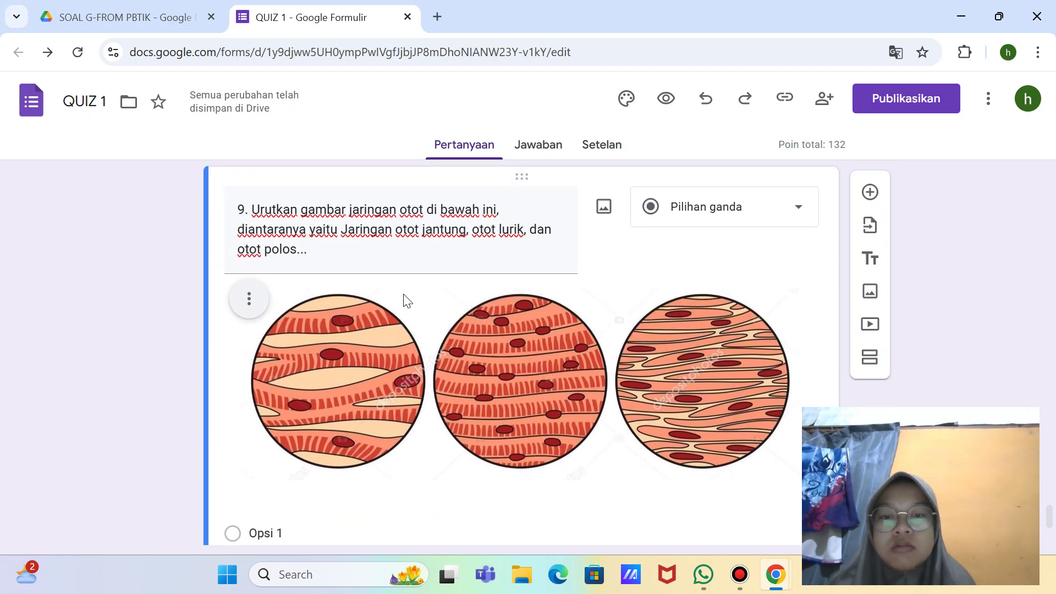
{"action": "triple_click", "coordinate": [318, 249]}
{"action": "left_click", "coordinate": [319, 250]}
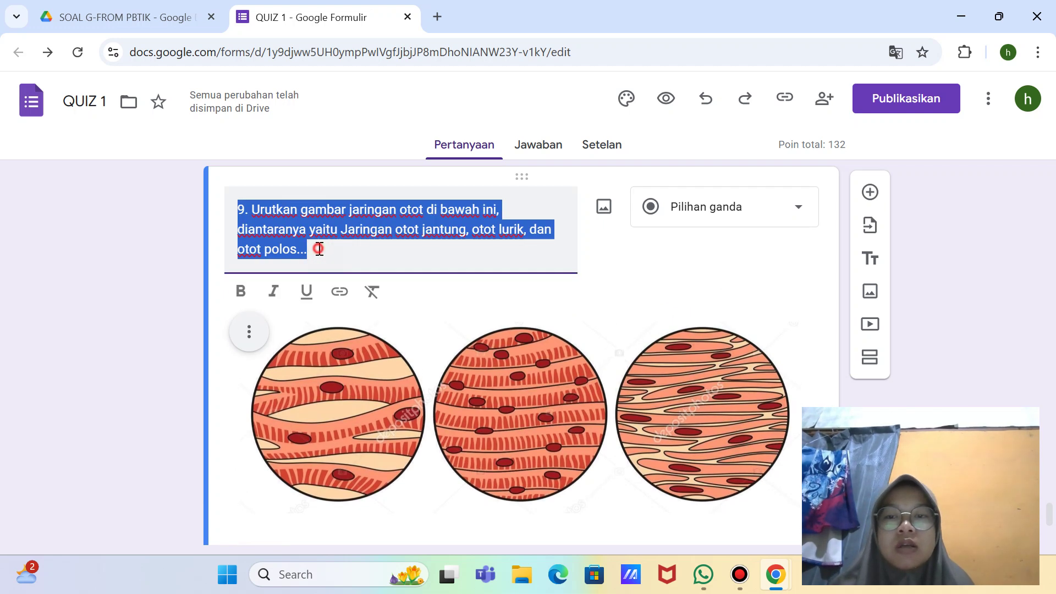
{"action": "key", "text": "BackSpace"}
{"action": "key", "text": "BackSpace"}
{"action": "key", "text": "BackSpace"}
{"action": "key", "text": "BackSpace"}
{"action": "key", "text": "BackSpace"}
{"action": "key", "text": "BackSpace"}
{"action": "key", "text": "BackSpace"}
{"action": "key", "text": "BackSpace"}
{"action": "key", "text": "BackSpace"}
{"action": "key", "text": "BackSpace"}
{"action": "key", "text": "BackSpace"}
{"action": "key", "text": "BackSpace"}
{"action": "key", "text": "BackSpace"}
{"action": "key", "text": "BackSpace"}
{"action": "key", "text": "BackSpace"}
{"action": "key", "text": "BackSpace"}
{"action": "key", "text": "BackSpace"}
{"action": "key", "text": "BackSpace"}
{"action": "key", "text": "BackSpace"}
{"action": "key", "text": "BackSpace"}
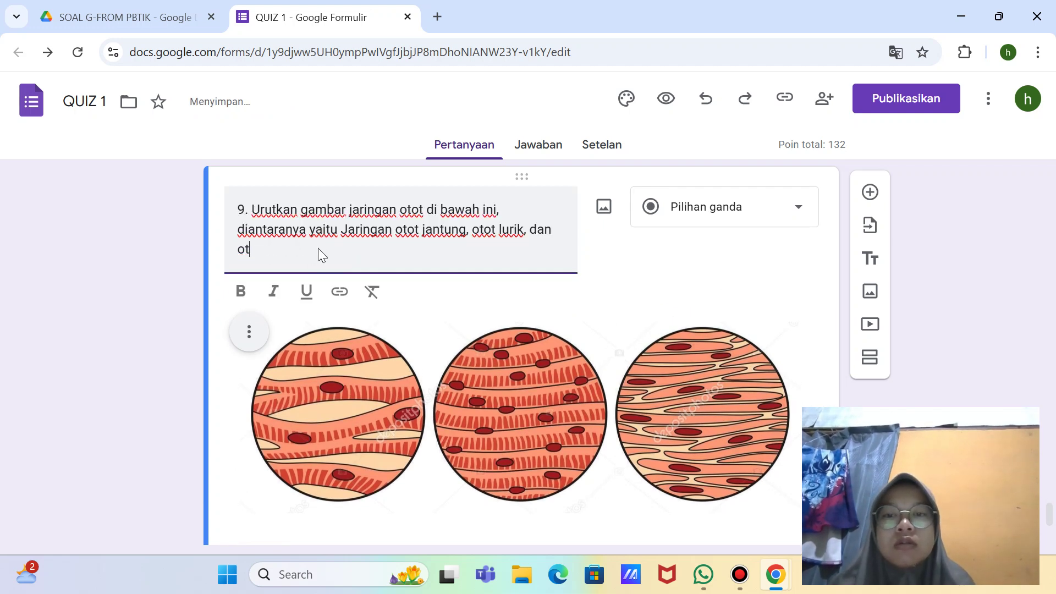
{"action": "key", "text": "BackSpace"}
{"action": "key", "text": "BackSpace"}
{"action": "key", "text": "BackSpace"}
{"action": "key", "text": "BackSpace"}
{"action": "key", "text": "BackSpace"}
{"action": "key", "text": "BackSpace"}
{"action": "key", "text": "BackSpace"}
{"action": "key", "text": "BackSpace"}
{"action": "key", "text": "BackSpace"}
{"action": "key", "text": "BackSpace"}
{"action": "key", "text": "BackSpace"}
{"action": "key", "text": "BackSpace"}
{"action": "key", "text": "BackSpace"}
{"action": "key", "text": "BackSpace"}
{"action": "key", "text": "BackSpace"}
{"action": "key", "text": "BackSpace"}
{"action": "key", "text": "BackSpace"}
{"action": "key", "text": "BackSpace"}
{"action": "key", "text": "BackSpace"}
{"action": "key", "text": "BackSpace"}
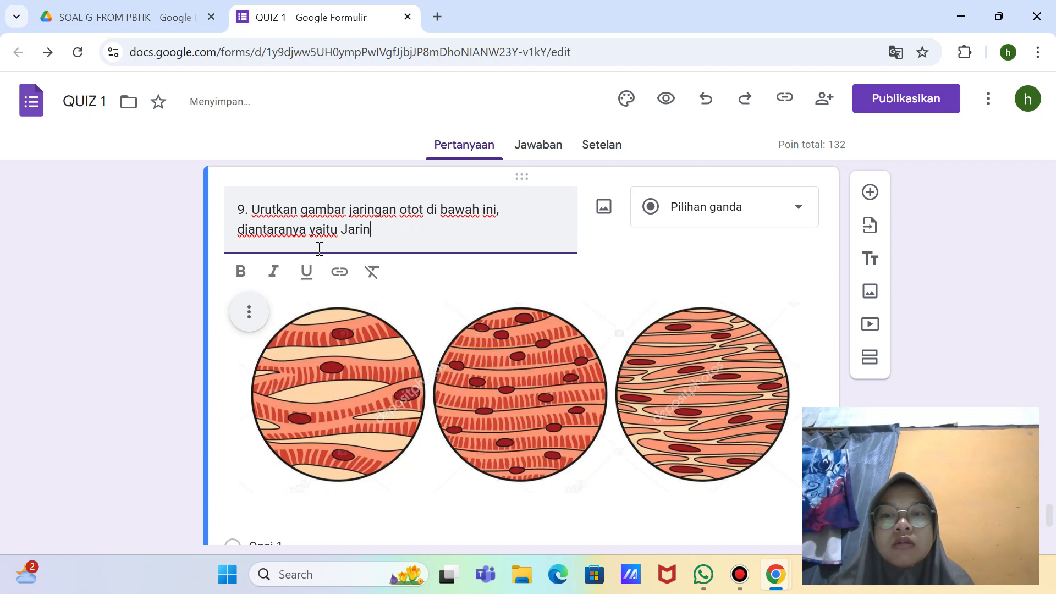
{"action": "key", "text": "BackSpace"}
{"action": "key", "text": "BackSpace"}
{"action": "key", "text": "BackSpace"}
{"action": "key", "text": "BackSpace"}
{"action": "key", "text": "BackSpace"}
{"action": "key", "text": "BackSpace"}
{"action": "key", "text": "BackSpace"}
{"action": "key", "text": "BackSpace"}
{"action": "key", "text": "BackSpace"}
{"action": "key", "text": "BackSpace"}
{"action": "key", "text": "BackSpace"}
{"action": "key", "text": "BackSpace"}
{"action": "key", "text": "BackSpace"}
{"action": "key", "text": "BackSpace"}
{"action": "key", "text": "BackSpace"}
{"action": "key", "text": "BackSpace"}
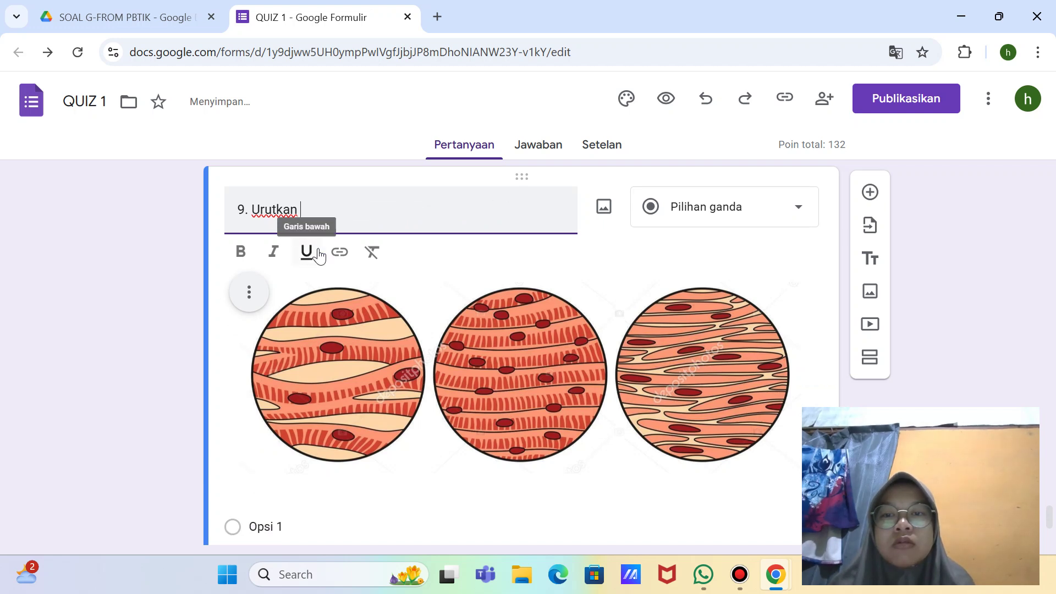
{"action": "type", "text": "jarin"}
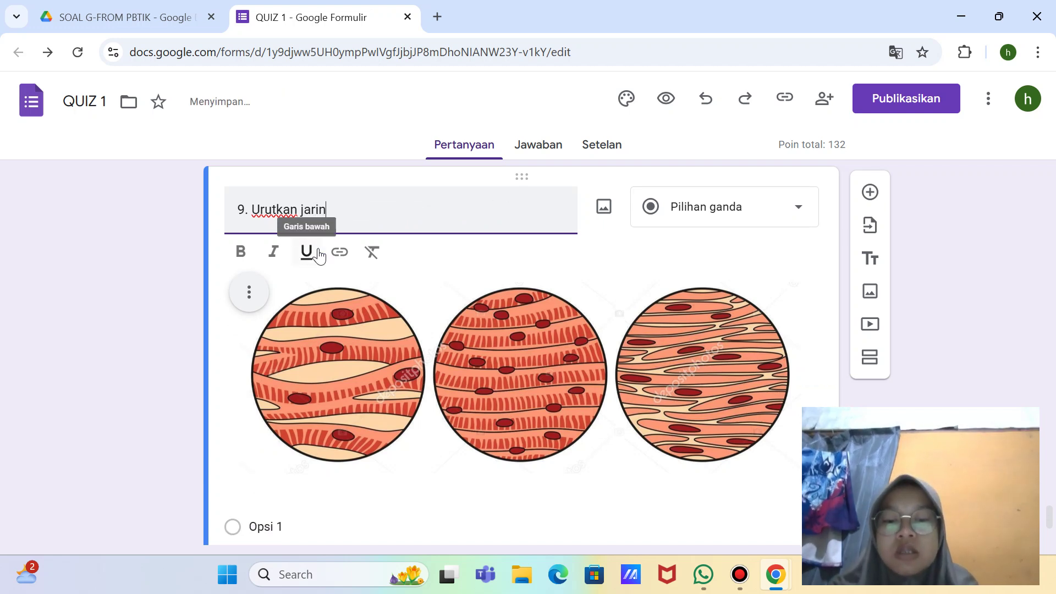
{"action": "type", "text": "gan otot"}
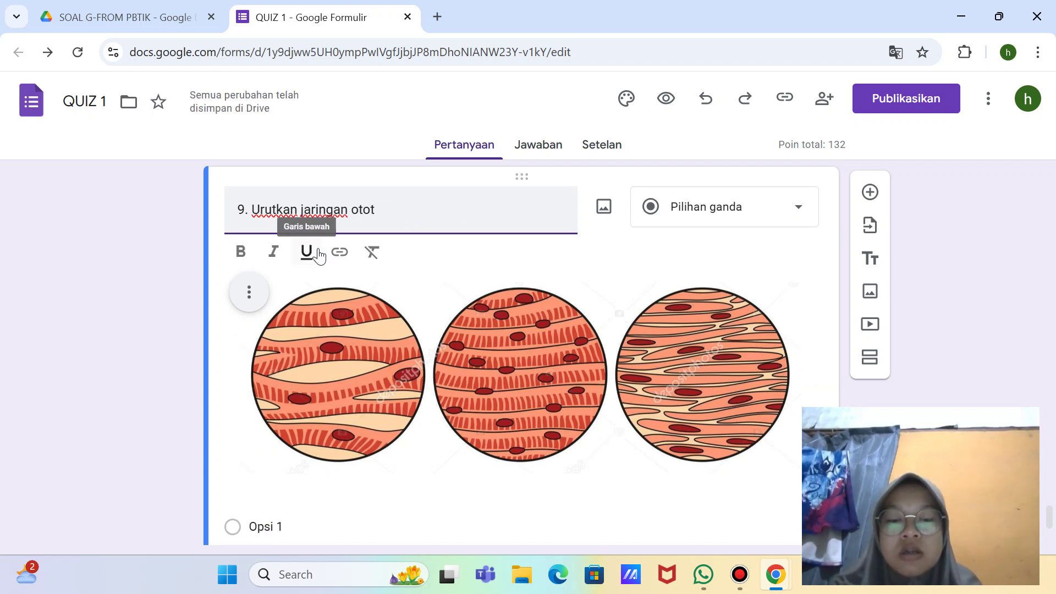
{"action": "type", "text": " pada g"}
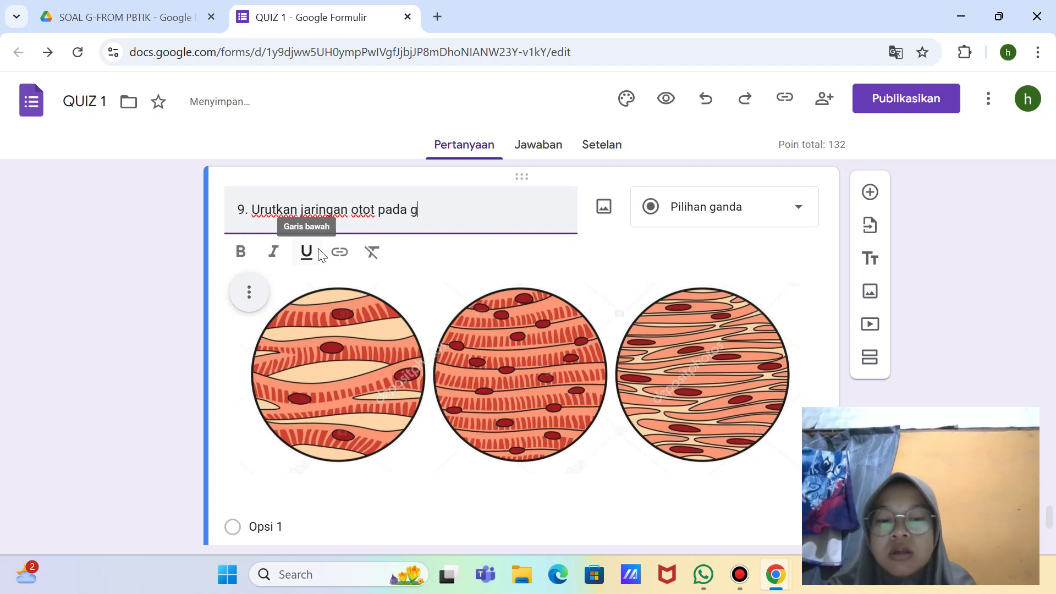
{"action": "type", "text": "ambar di "}
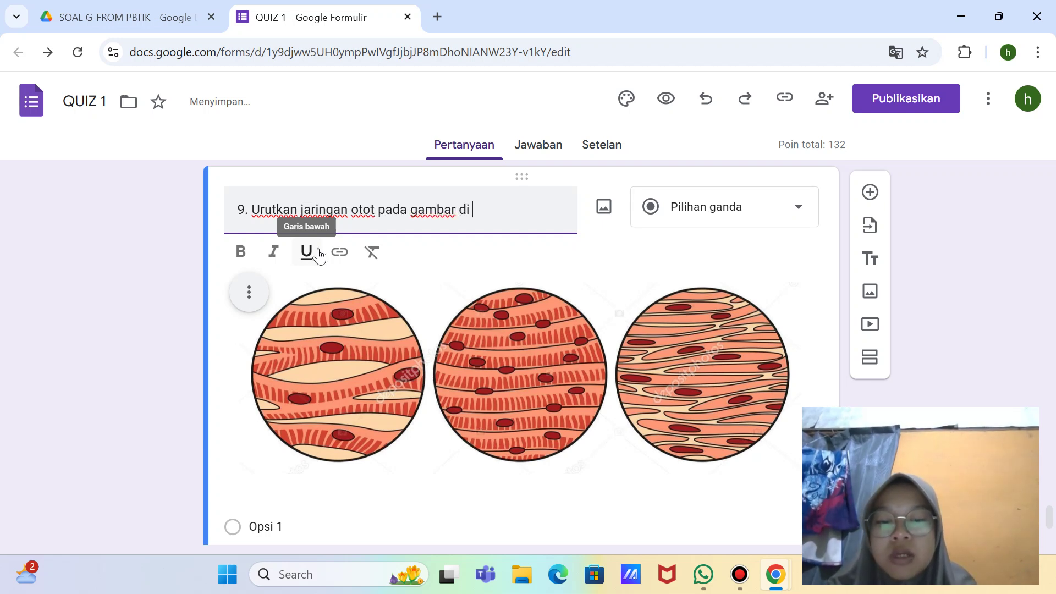
{"action": "type", "text": "bawah in"}
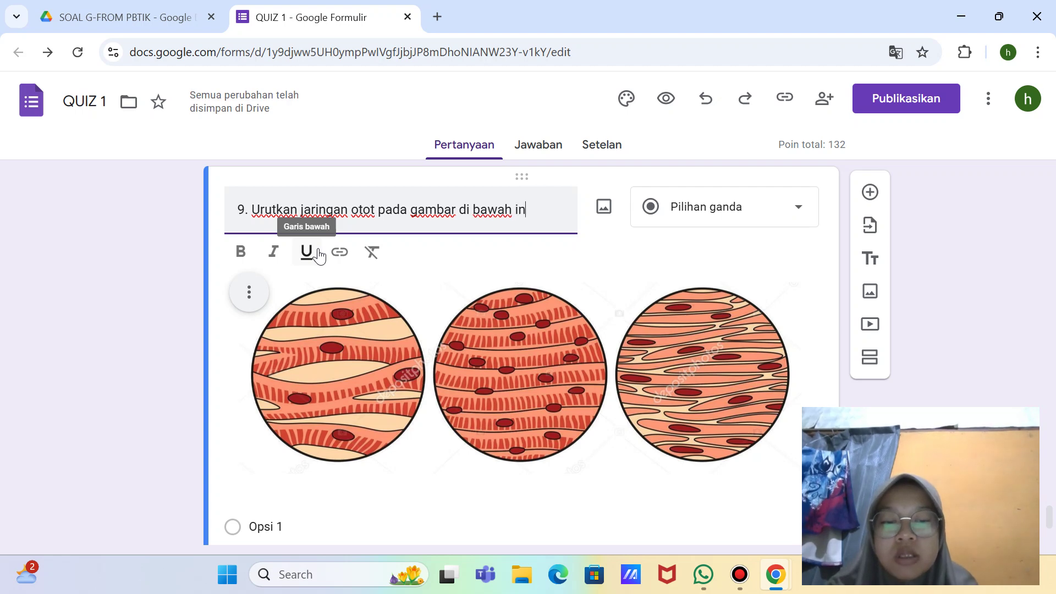
{"action": "type", "text": "i dari"}
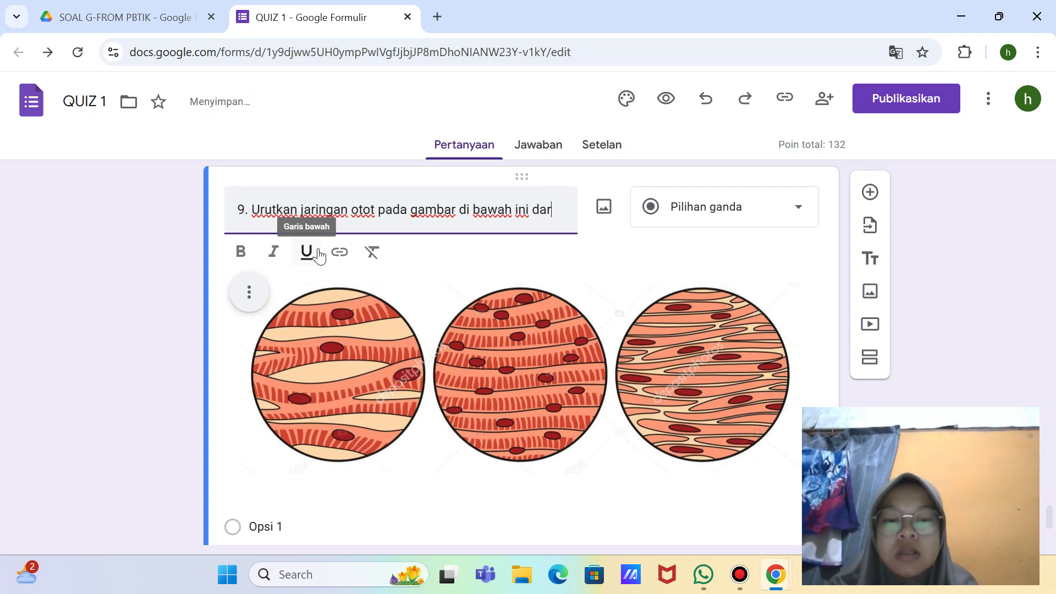
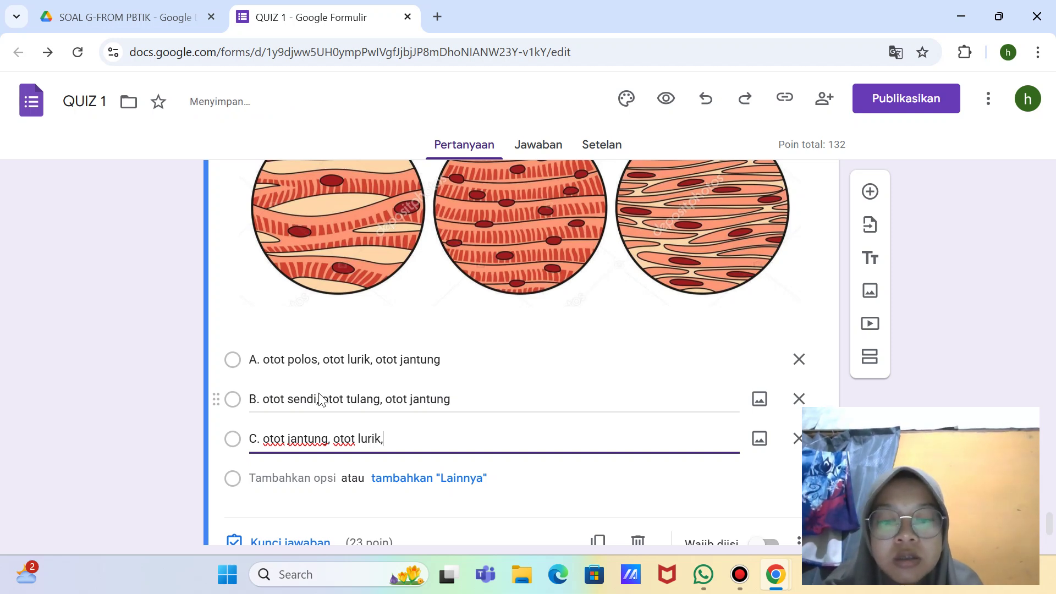
Step: Finish option C and add options D and E, with E reading 'otot sendi, otot jantung, otot polos'
{"action": "type", "text": "polos"}
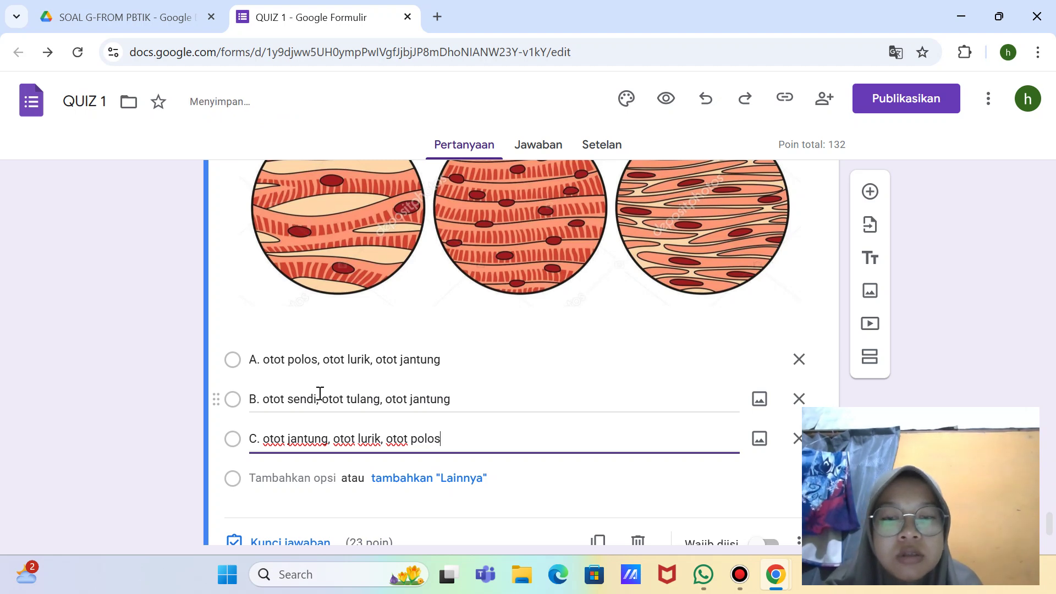
{"action": "key", "text": "Return"}
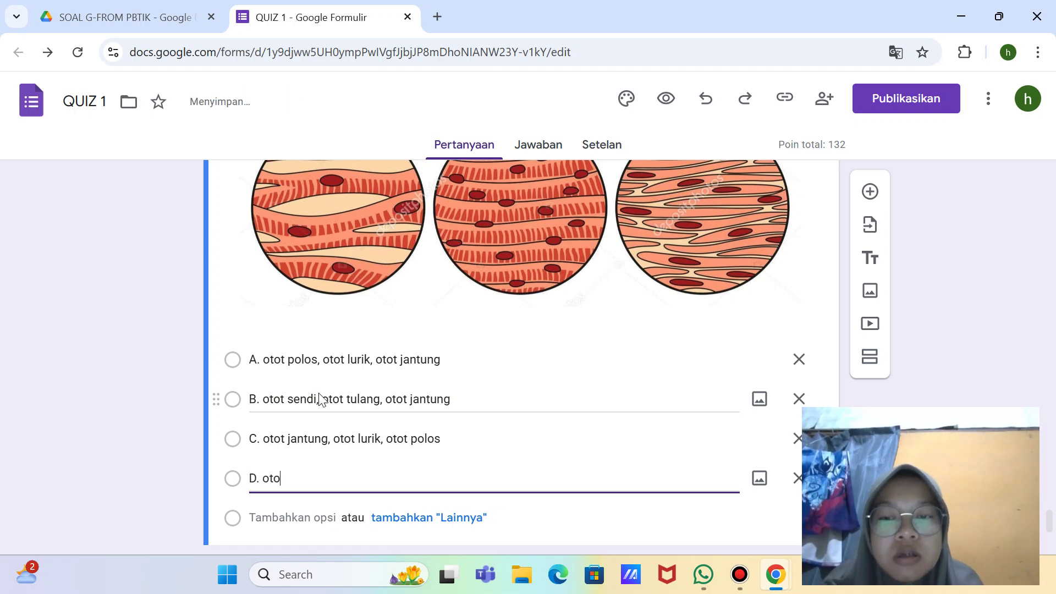
{"action": "type", "text": "D. otot lutik, otot polos"}
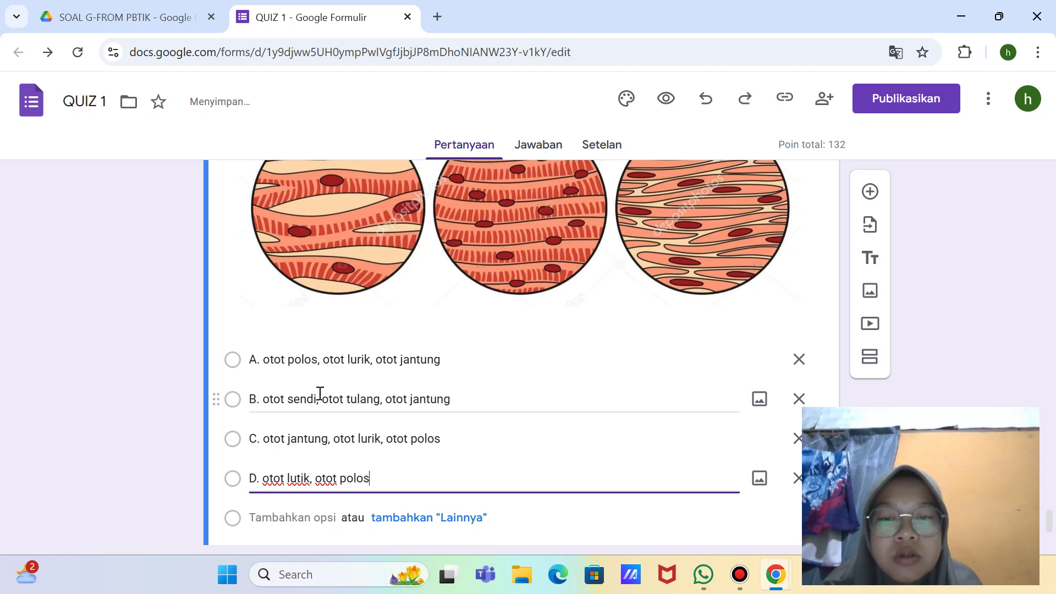
{"action": "type", "text": ". "}
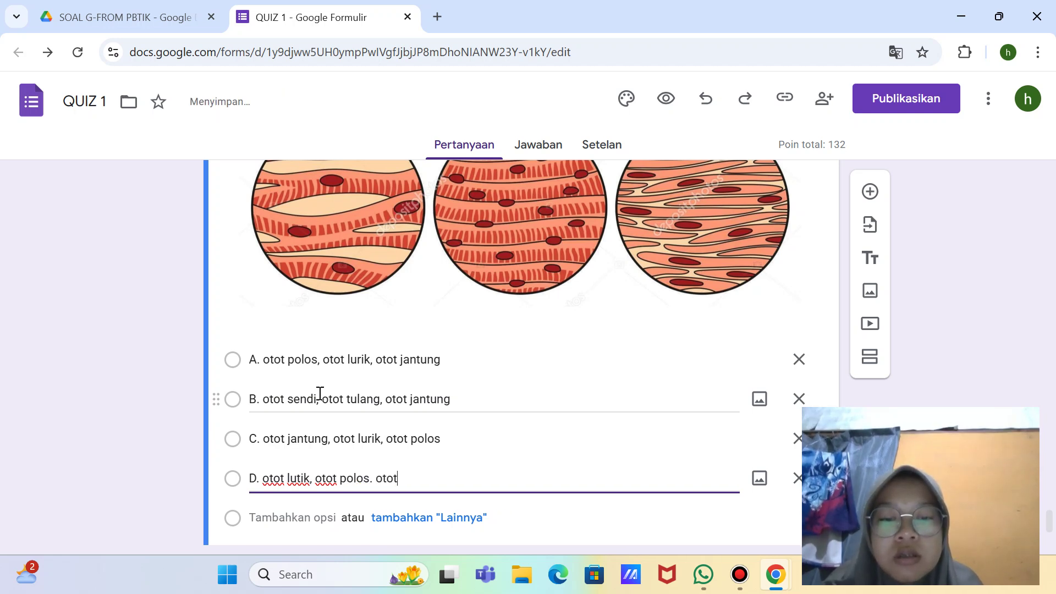
{"action": "type", "text": "otot jantung"}
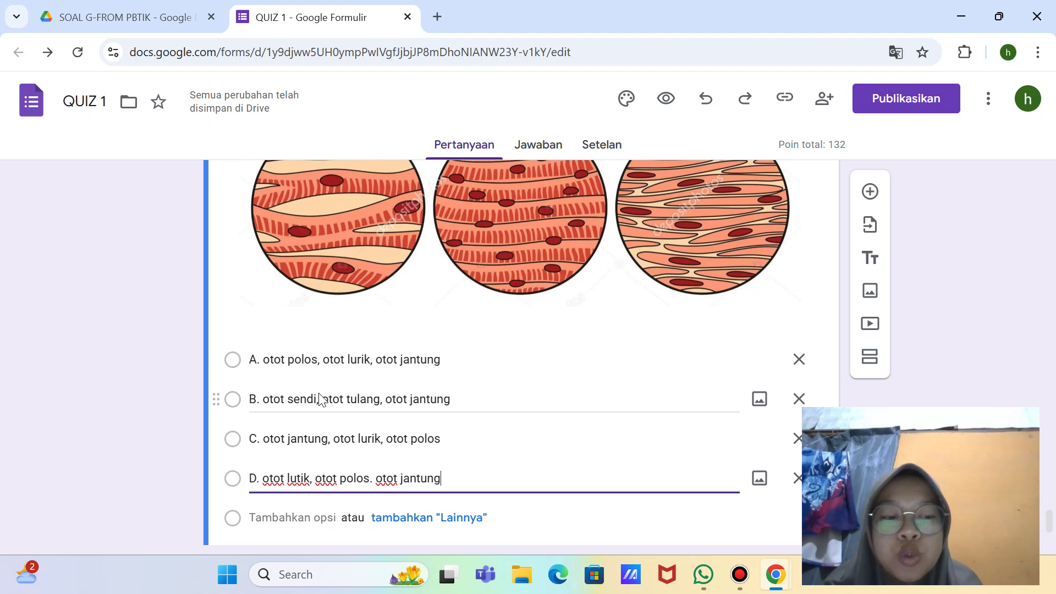
{"action": "key", "text": "Return"}
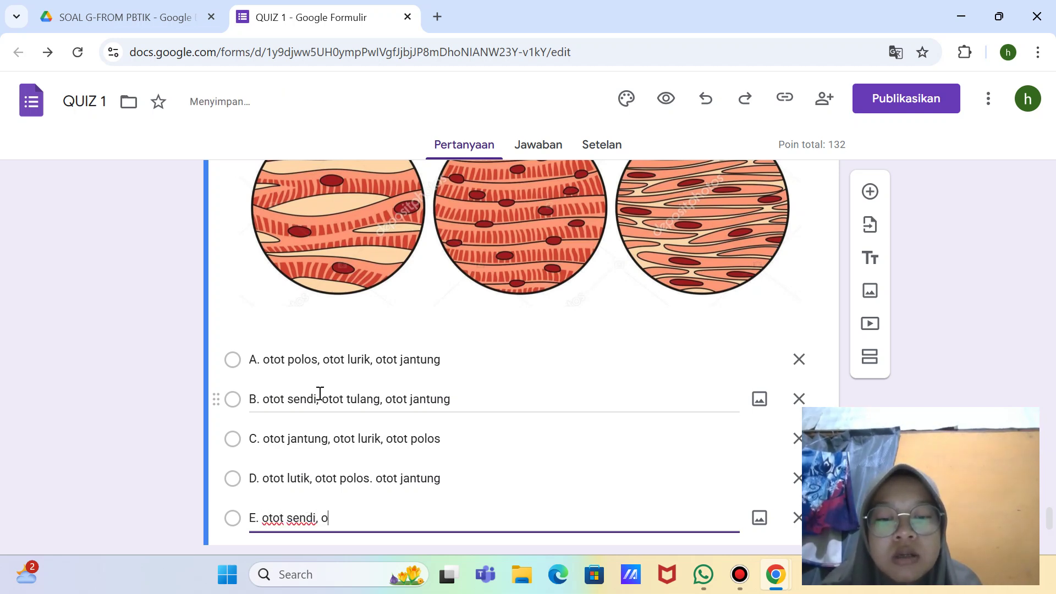
{"action": "type", "text": "jantung, oto"}
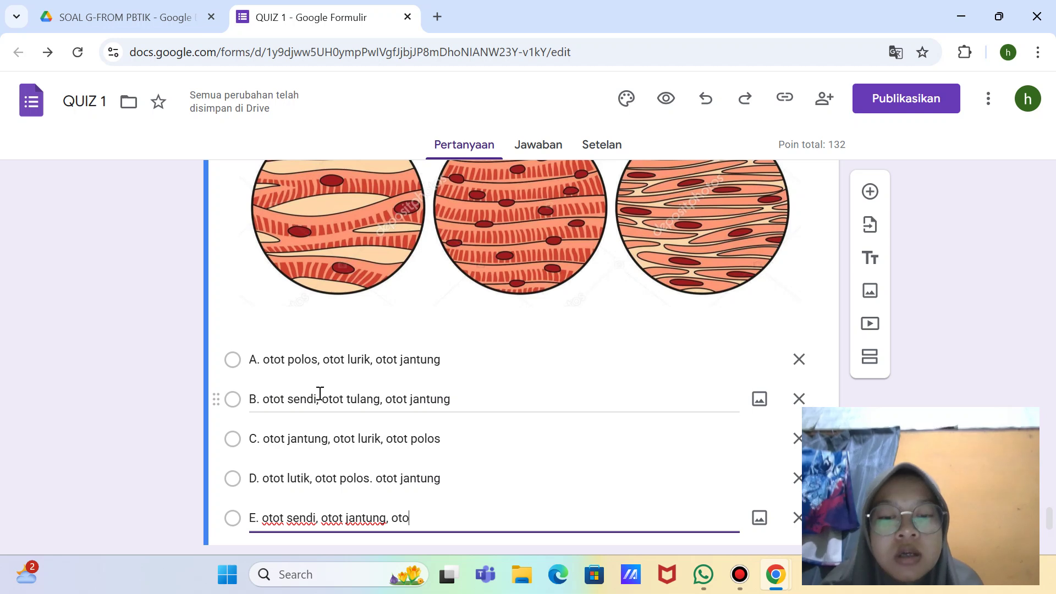
{"action": "type", "text": "t polos"}
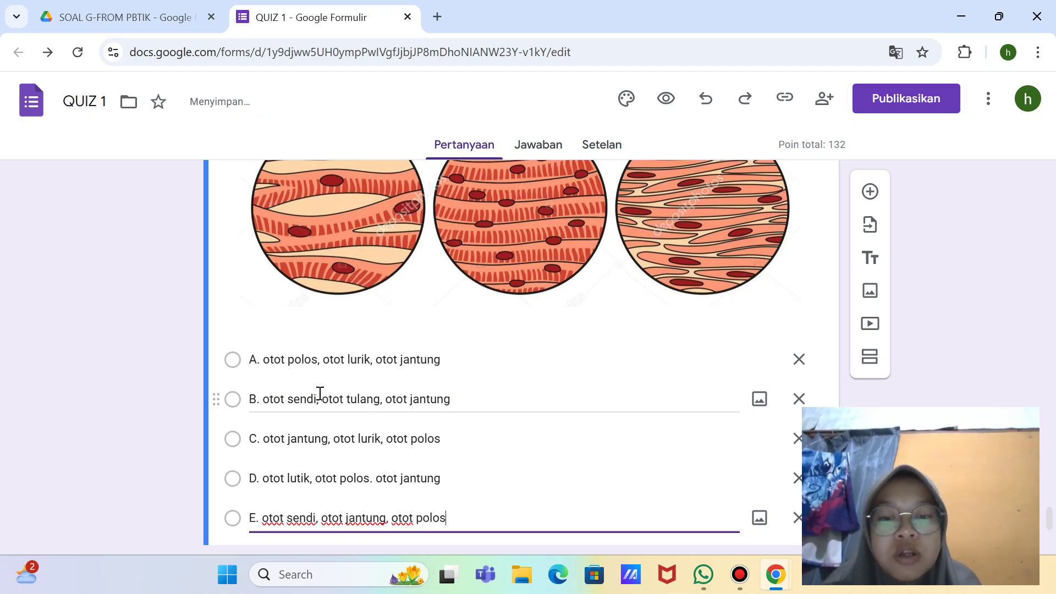
{"action": "scroll", "coordinate": [648, 472], "scroll_direction": "down", "scroll_amount": 3}
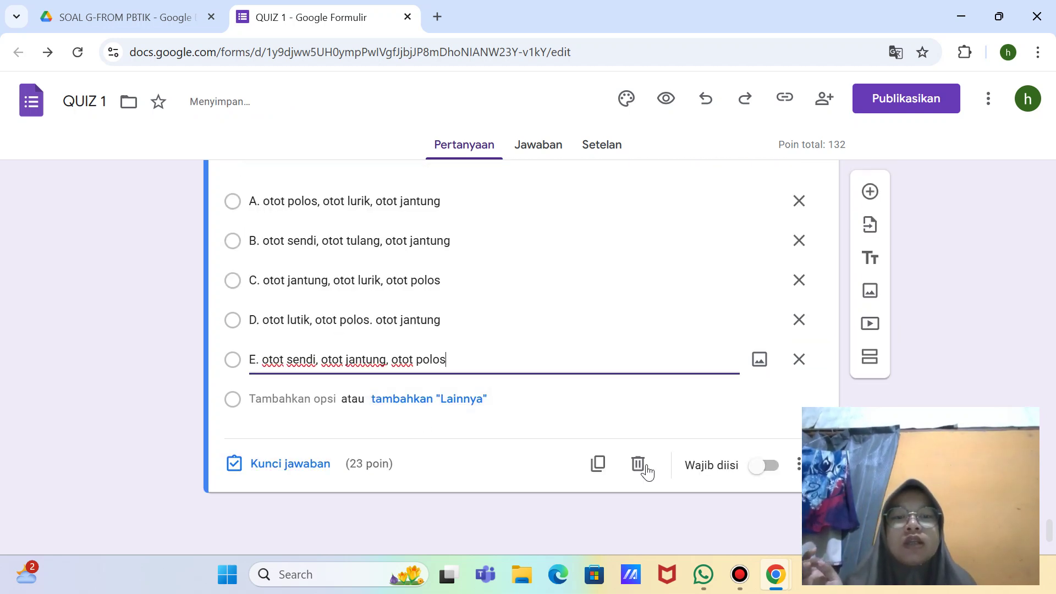
Step: Make question 9 required and mark option C as its correct answer
{"action": "left_click", "coordinate": [768, 465]}
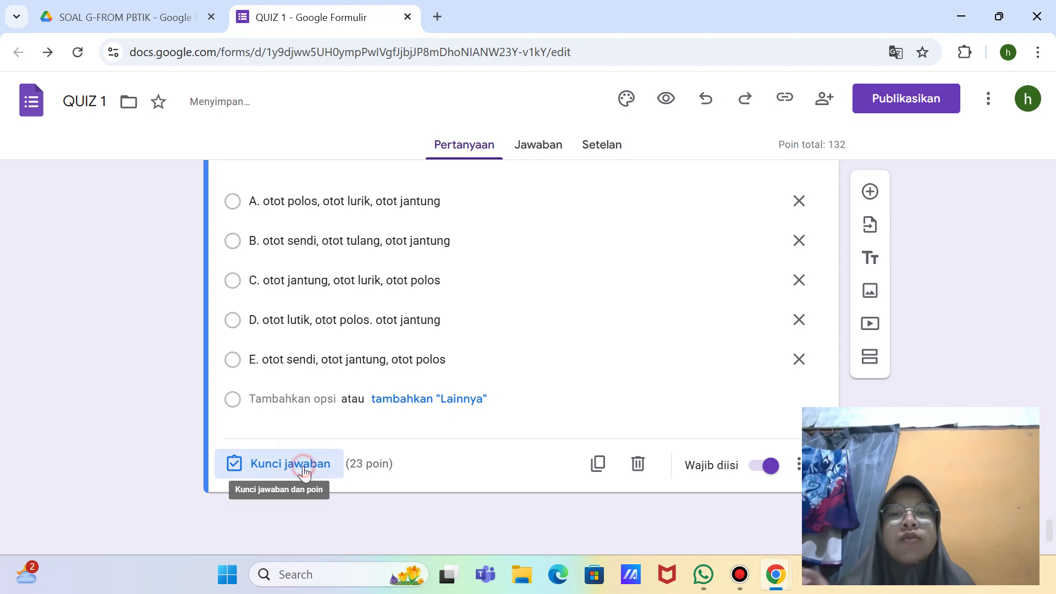
{"action": "left_click", "coordinate": [290, 464]}
{"action": "key", "text": "BackSpace"}
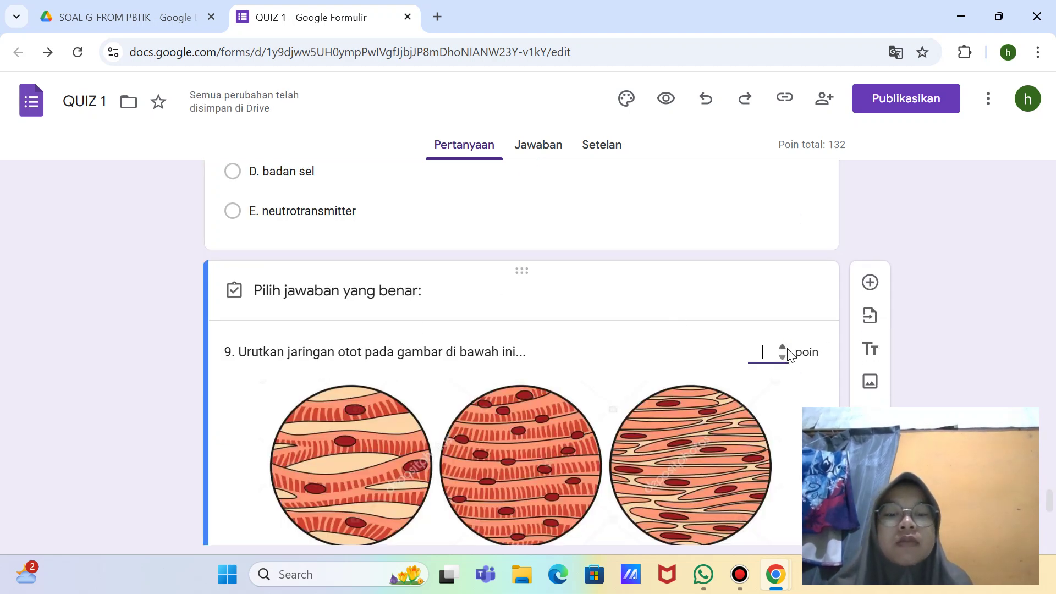
{"action": "scroll", "coordinate": [608, 325], "scroll_direction": "down", "scroll_amount": 7}
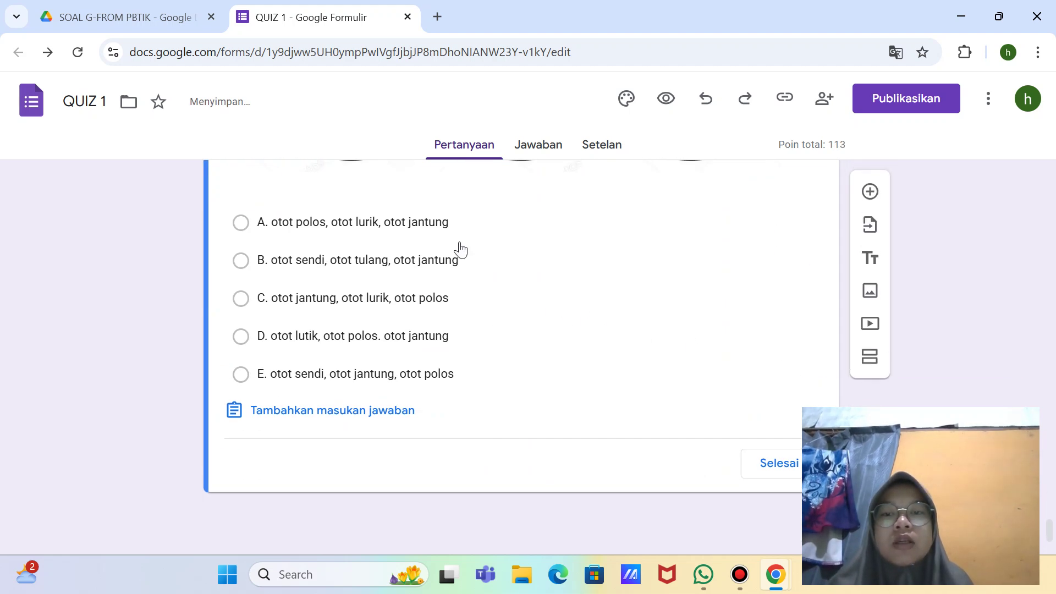
{"action": "left_click", "coordinate": [431, 301]}
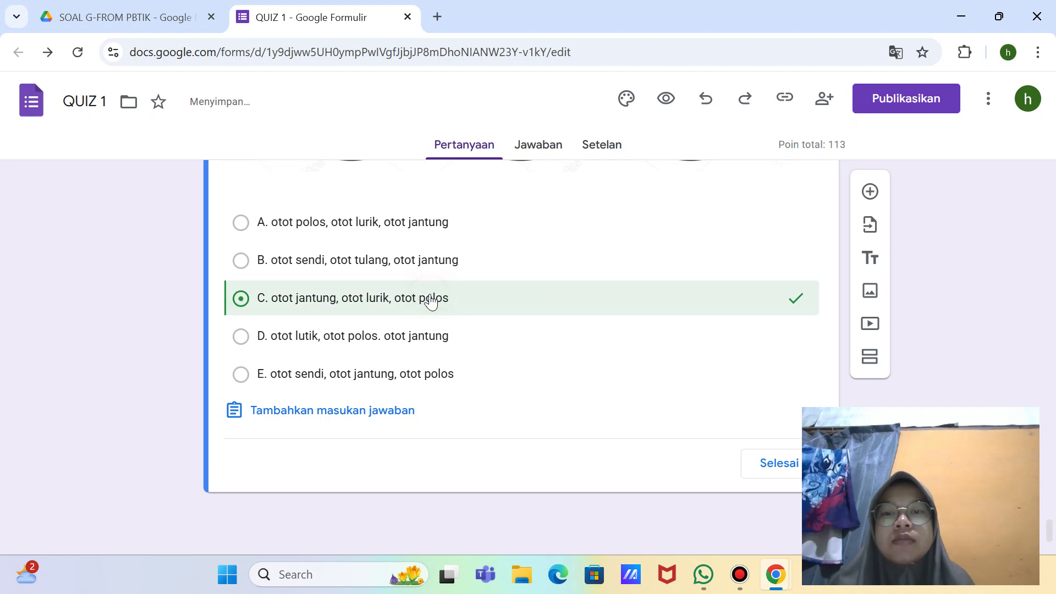
{"action": "left_click", "coordinate": [780, 466]}
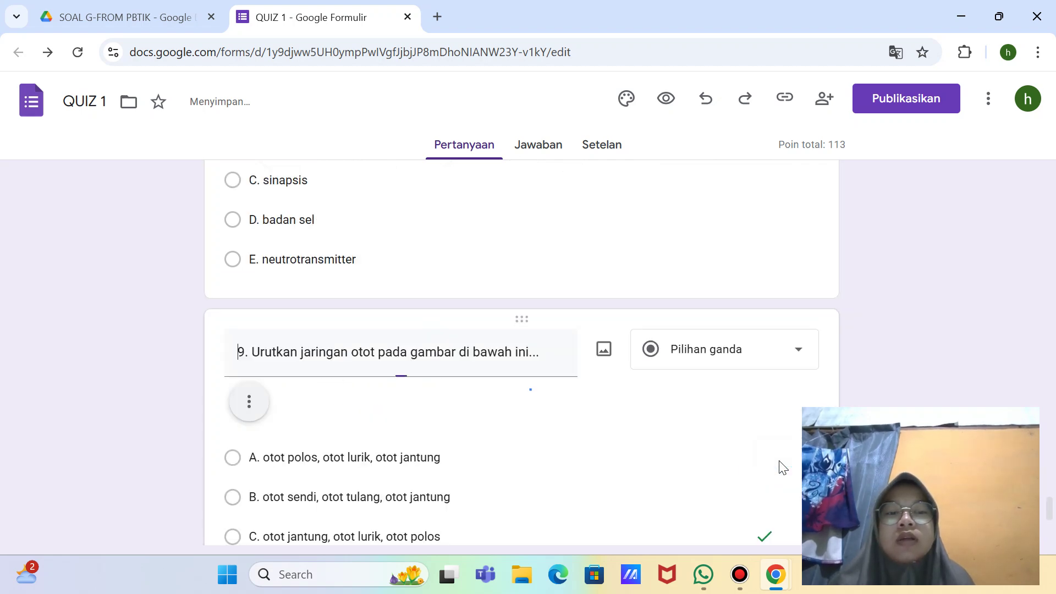
{"action": "scroll", "coordinate": [823, 361], "scroll_direction": "down", "scroll_amount": 9}
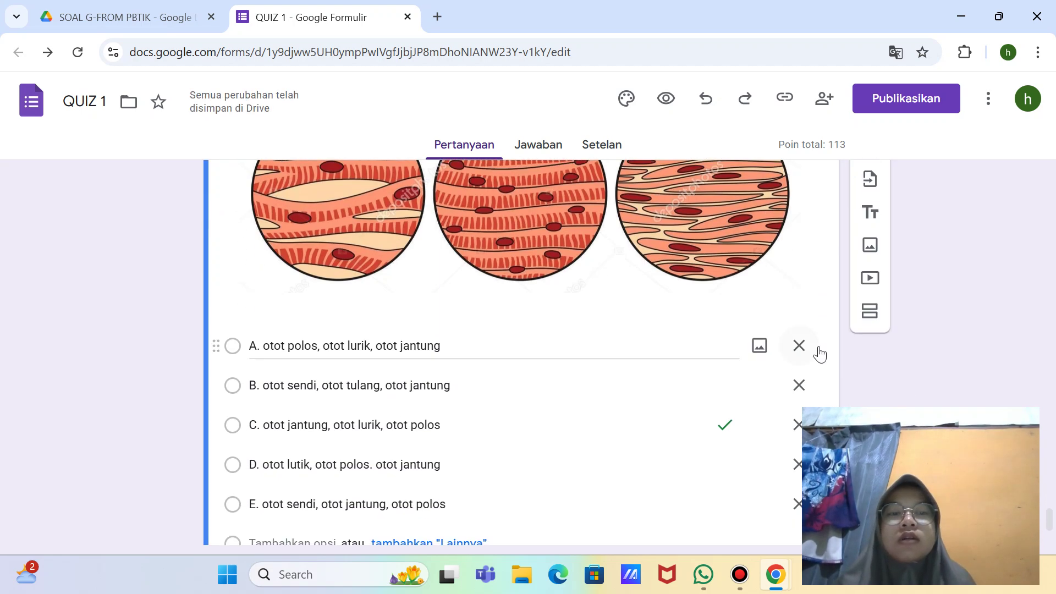
Step: Add a blank question after question 9, then look back over questions 8 and 9
{"action": "left_click", "coordinate": [870, 192]}
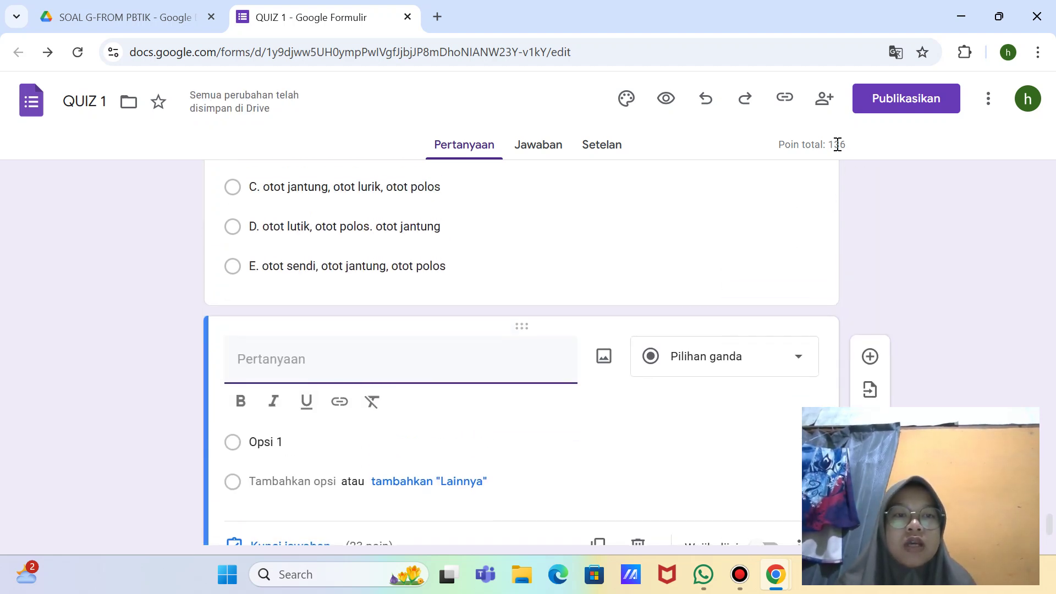
{"action": "left_click", "coordinate": [837, 144]}
{"action": "scroll", "coordinate": [792, 292], "scroll_direction": "up", "scroll_amount": 5}
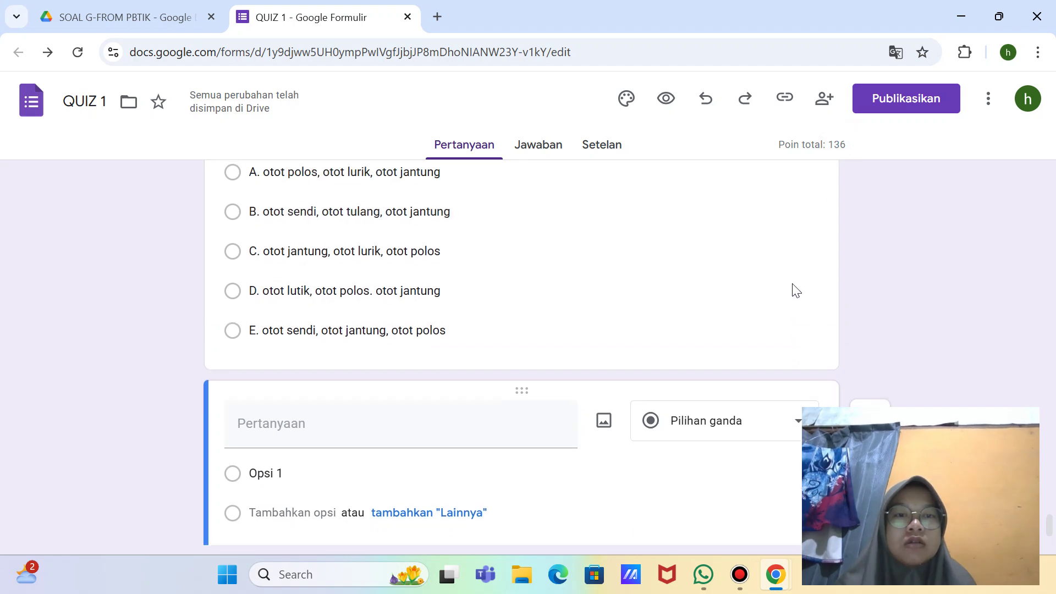
{"action": "scroll", "coordinate": [759, 358], "scroll_direction": "up", "scroll_amount": 5}
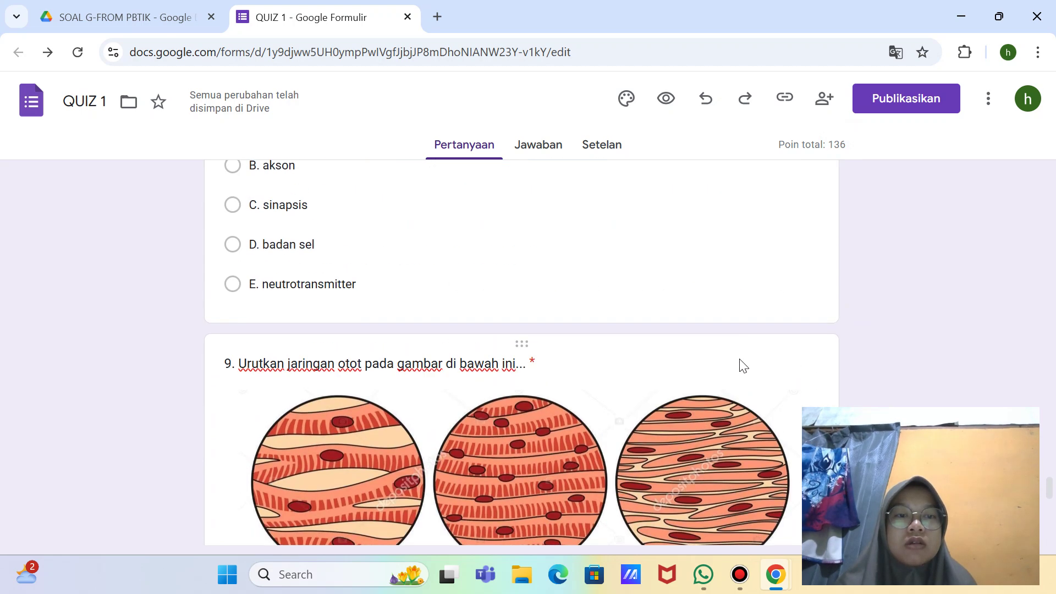
{"action": "left_click", "coordinate": [740, 364]}
{"action": "scroll", "coordinate": [744, 310], "scroll_direction": "up", "scroll_amount": 12}
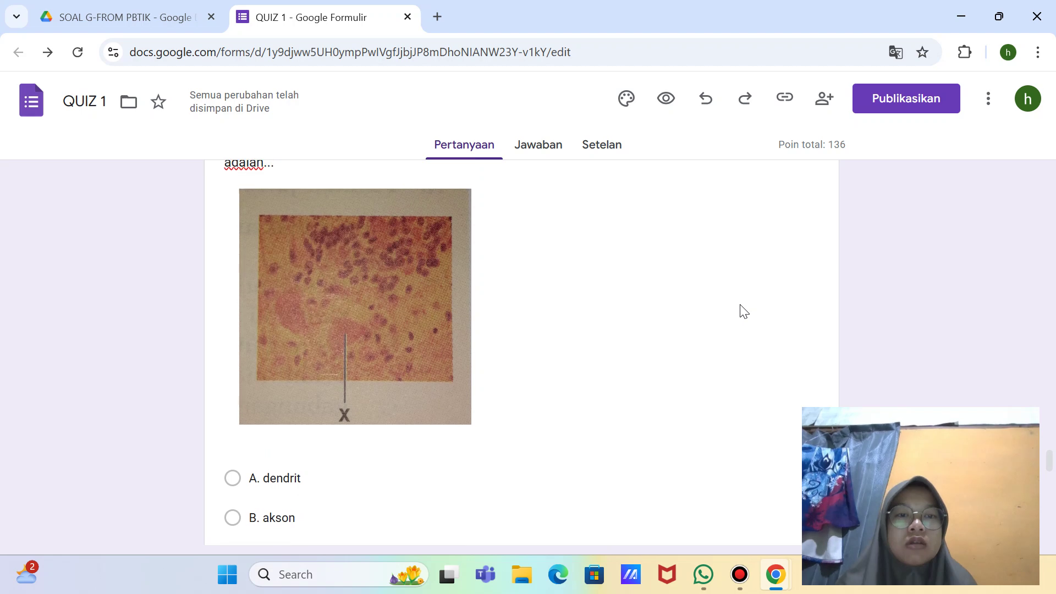
{"action": "scroll", "coordinate": [743, 311], "scroll_direction": "down", "scroll_amount": 6}
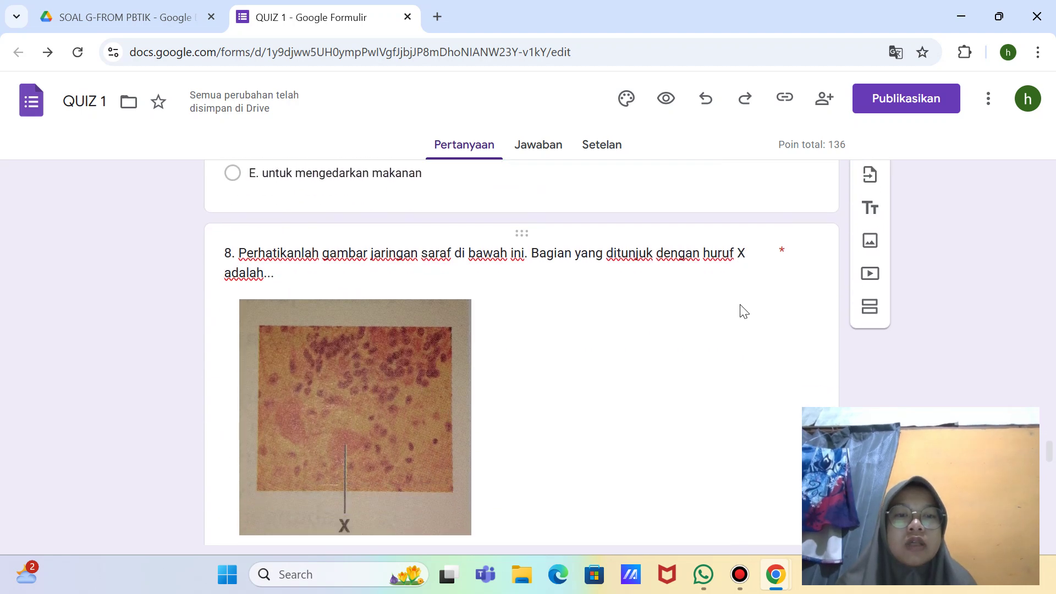
{"action": "left_click", "coordinate": [793, 252]}
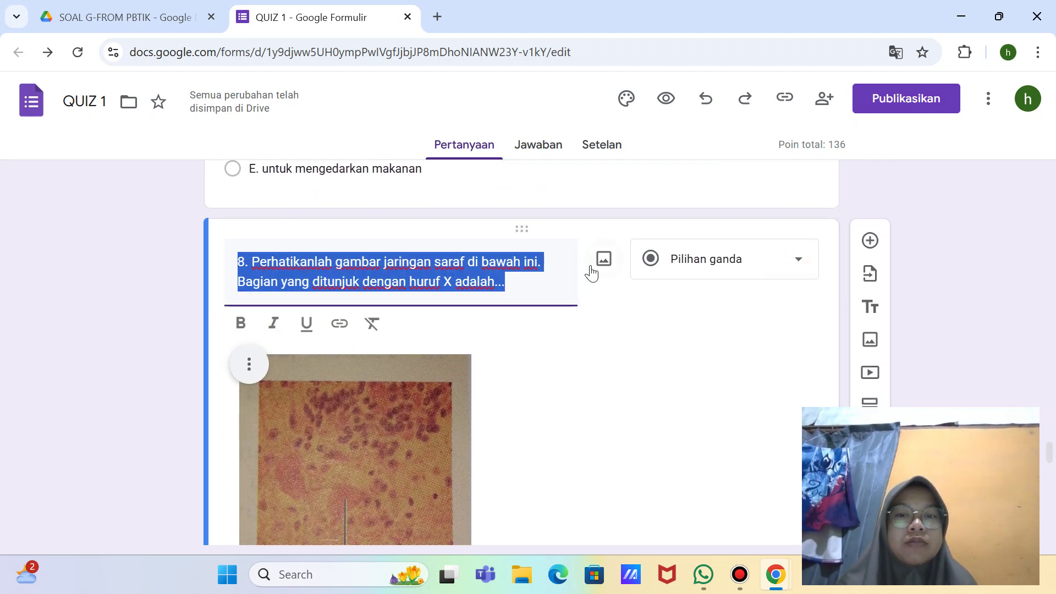
{"action": "scroll", "coordinate": [431, 384], "scroll_direction": "down", "scroll_amount": 6}
{"action": "scroll", "coordinate": [418, 391], "scroll_direction": "down", "scroll_amount": 8}
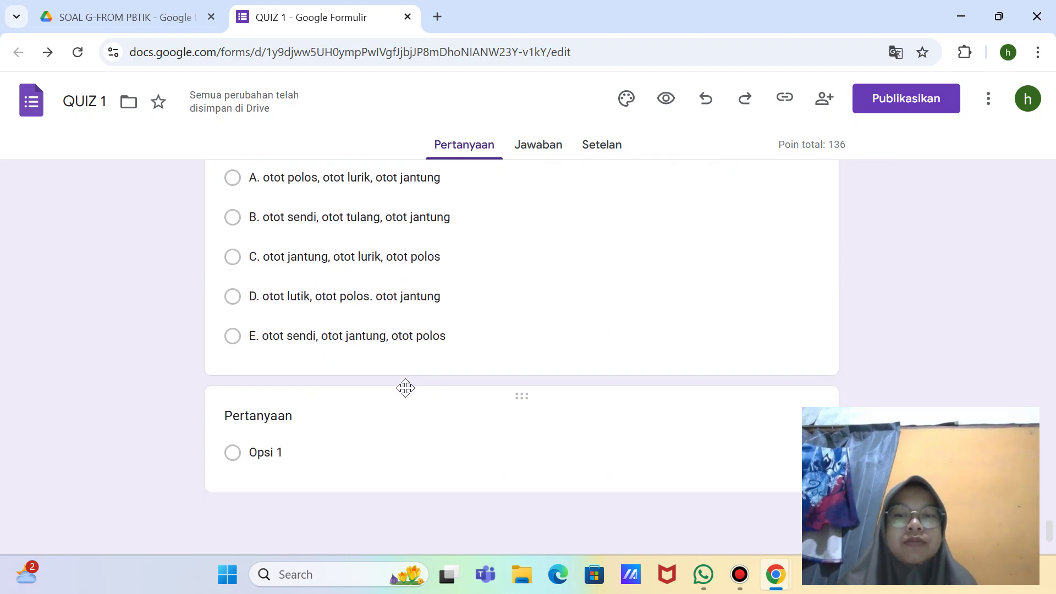
Step: Reopen question 9's answer key and set its value to 5 points
{"action": "left_click", "coordinate": [498, 280]}
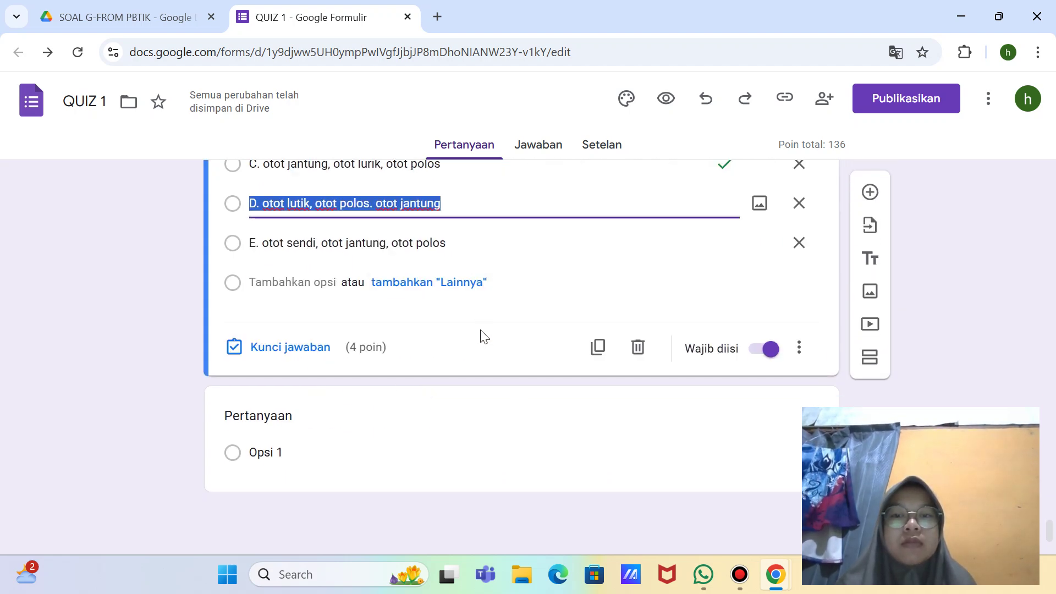
{"action": "left_click", "coordinate": [368, 346]}
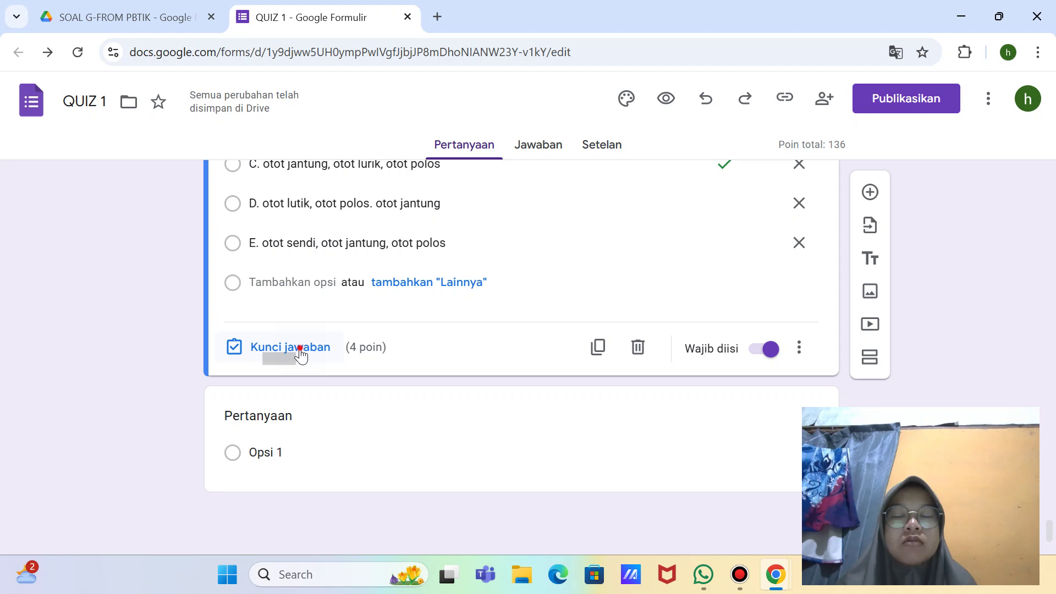
{"action": "left_click", "coordinate": [300, 352]}
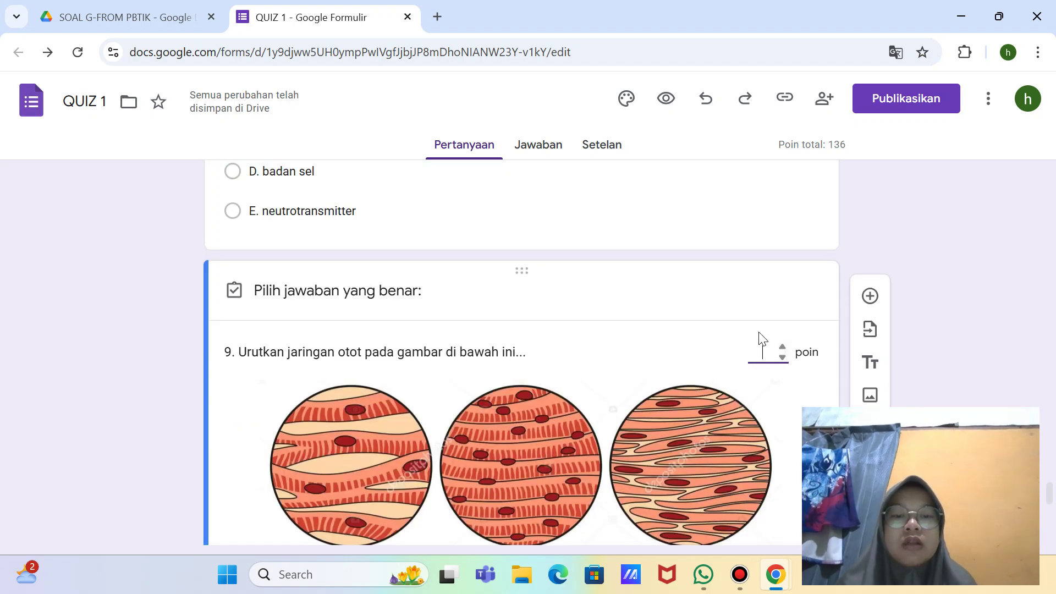
{"action": "type", "text": "5"}
{"action": "scroll", "coordinate": [704, 423], "scroll_direction": "down", "scroll_amount": 8}
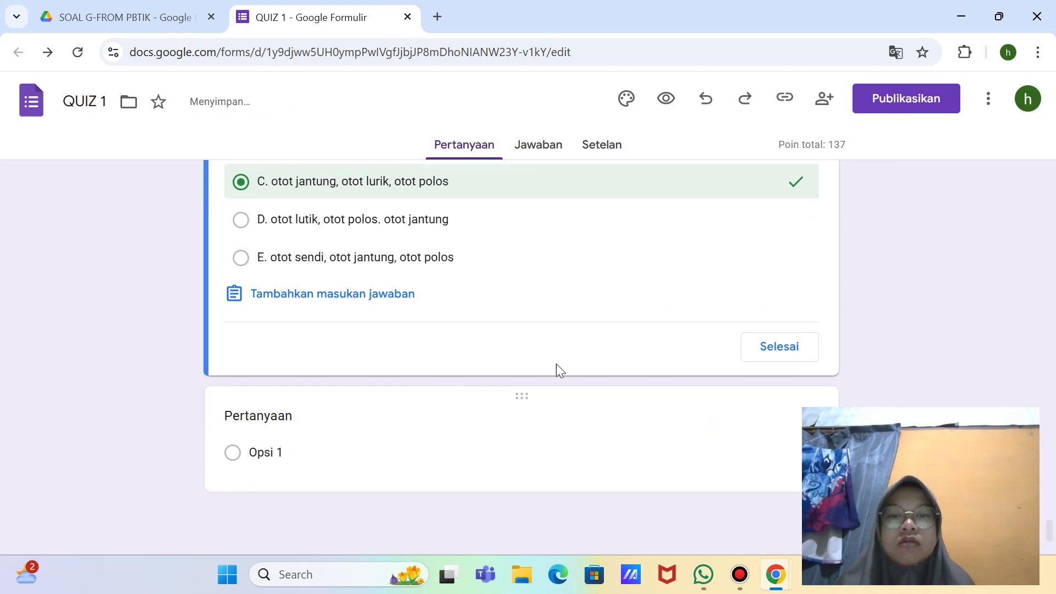
{"action": "left_click", "coordinate": [775, 352]}
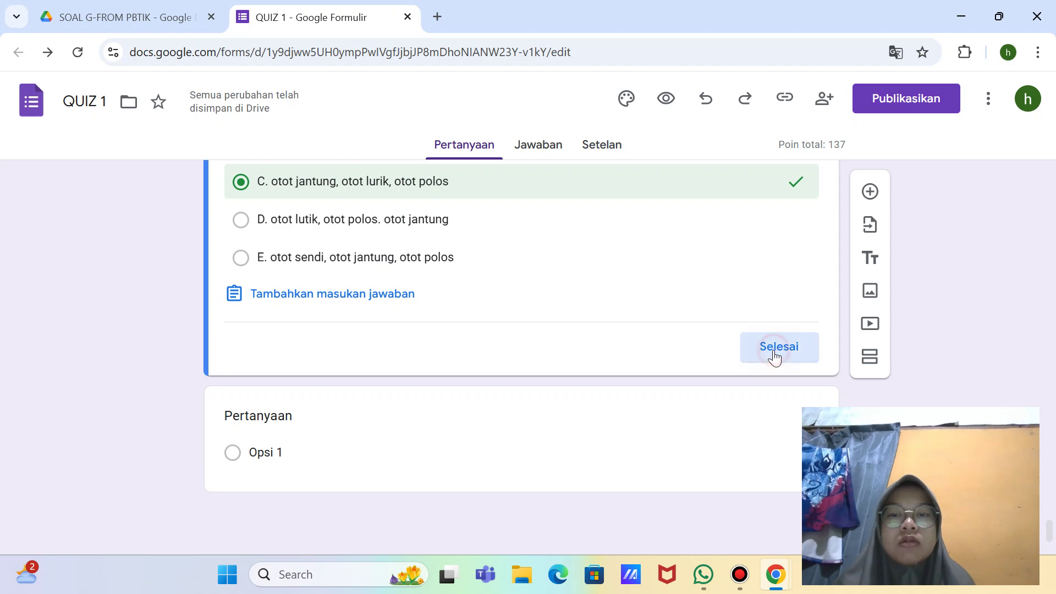
{"action": "scroll", "coordinate": [622, 429], "scroll_direction": "down", "scroll_amount": 9}
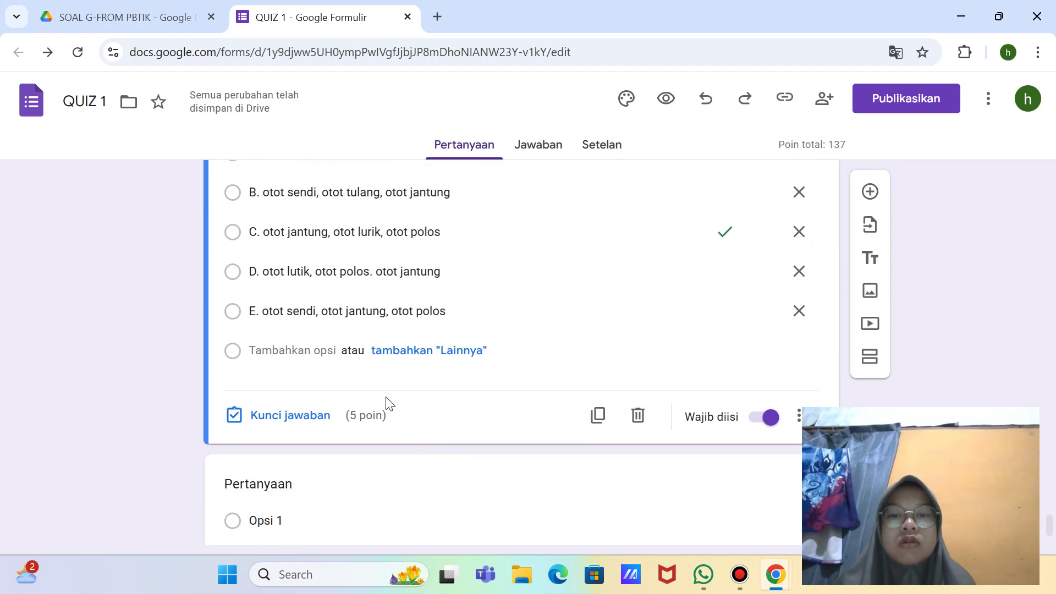
Step: Scroll back up through questions 8 to 5, checking each one's options
{"action": "scroll", "coordinate": [576, 344], "scroll_direction": "up", "scroll_amount": 12}
{"action": "left_click", "coordinate": [421, 436]}
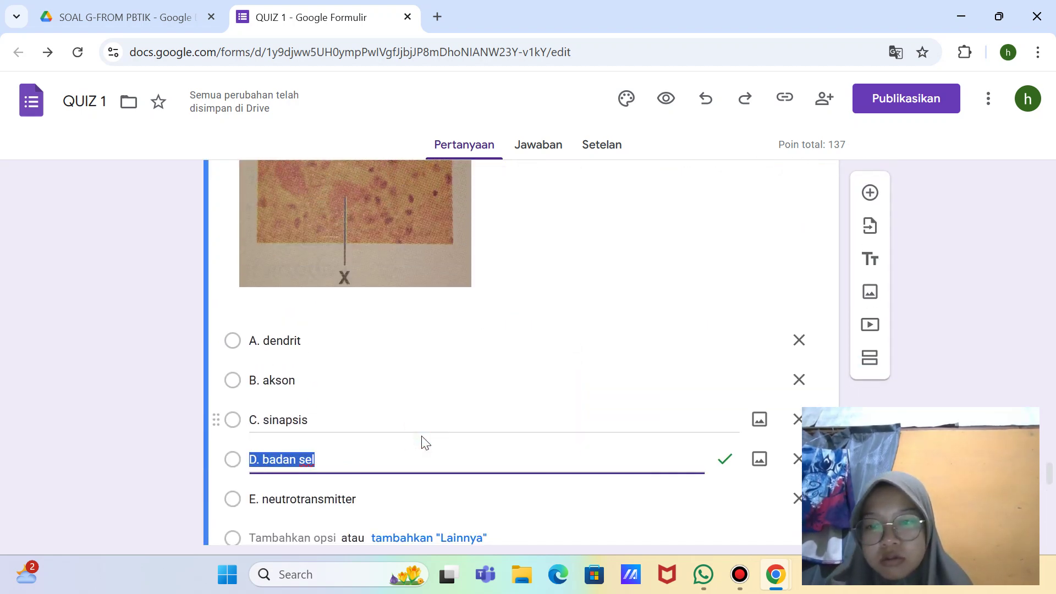
{"action": "scroll", "coordinate": [423, 440], "scroll_direction": "up", "scroll_amount": 10}
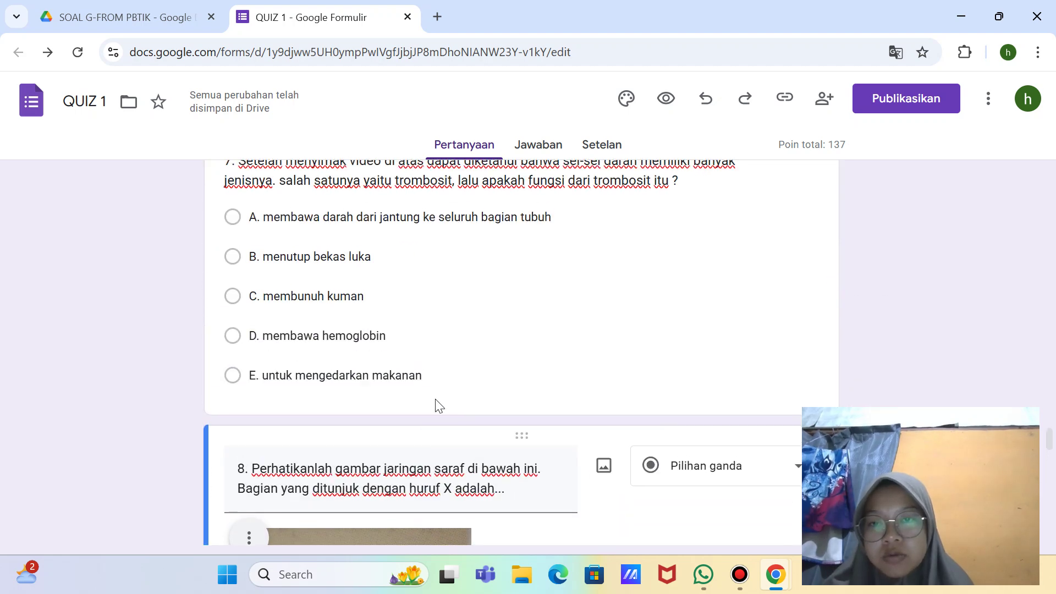
{"action": "left_click", "coordinate": [471, 342]}
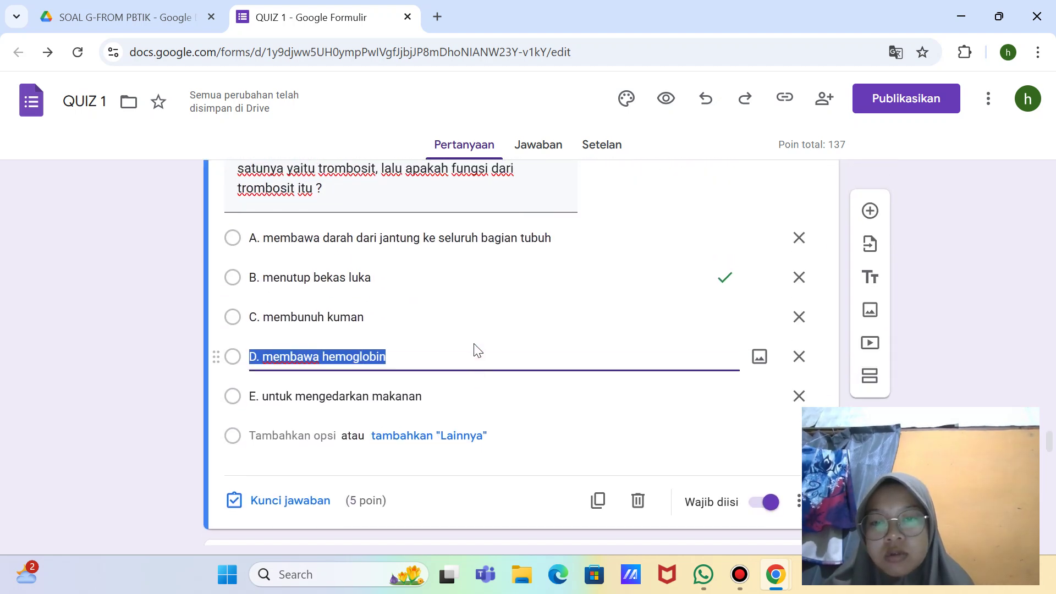
{"action": "scroll", "coordinate": [473, 349], "scroll_direction": "up", "scroll_amount": 8}
{"action": "left_click", "coordinate": [538, 354]}
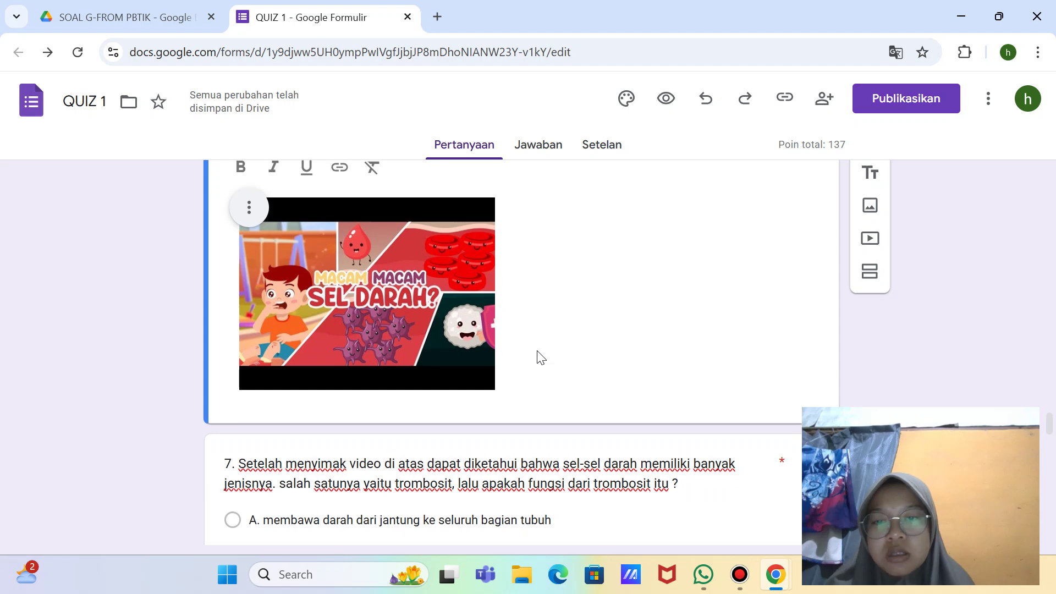
{"action": "scroll", "coordinate": [534, 330], "scroll_direction": "up", "scroll_amount": 3}
{"action": "left_click", "coordinate": [531, 314]}
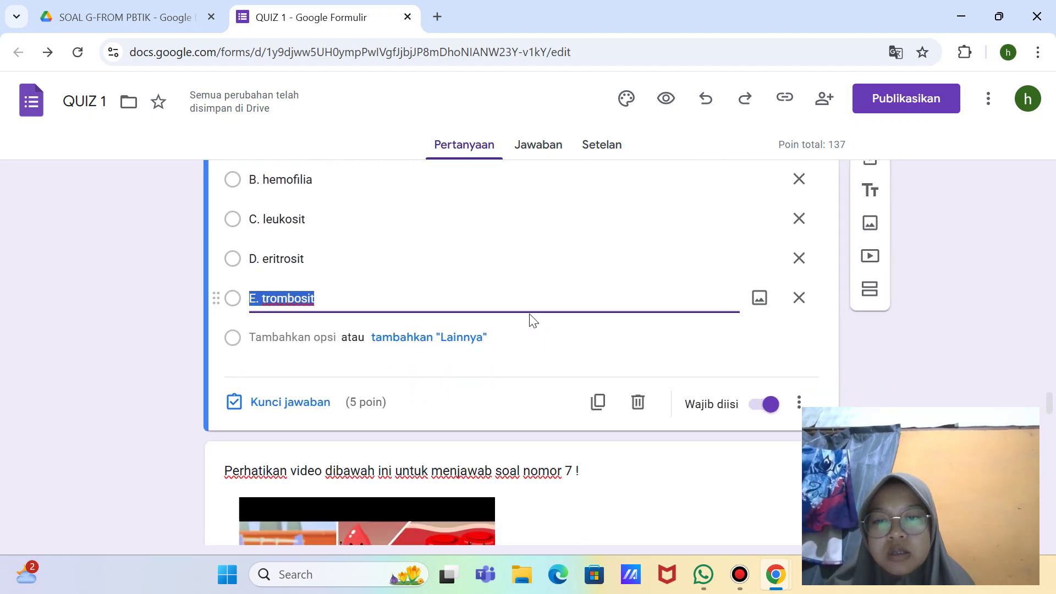
{"action": "scroll", "coordinate": [531, 316], "scroll_direction": "up", "scroll_amount": 7}
{"action": "left_click", "coordinate": [531, 314]}
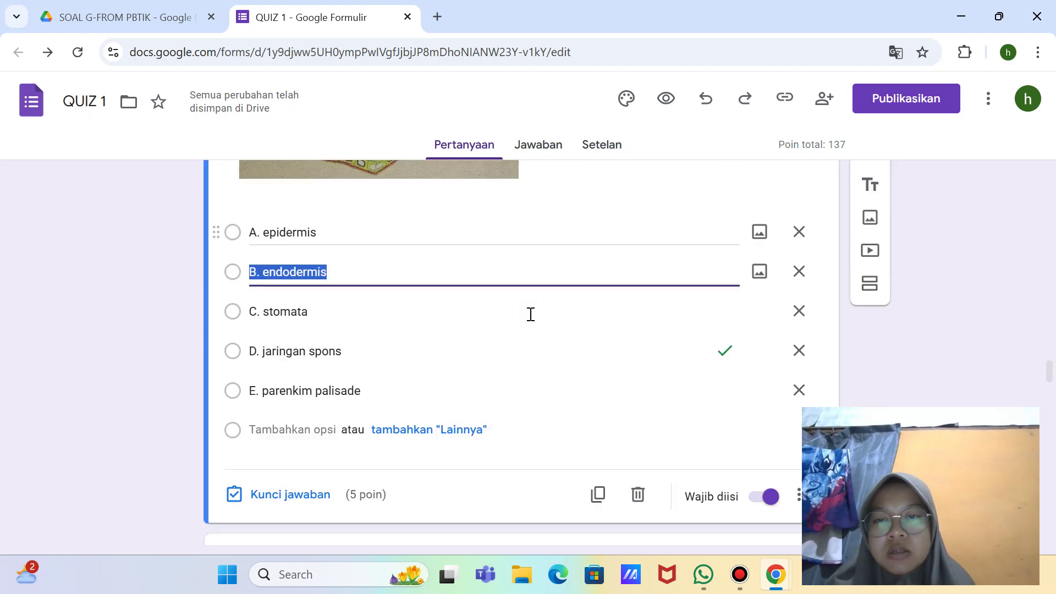
Step: Continue checking the options of questions 4 through 1
{"action": "scroll", "coordinate": [526, 275], "scroll_direction": "up", "scroll_amount": 6}
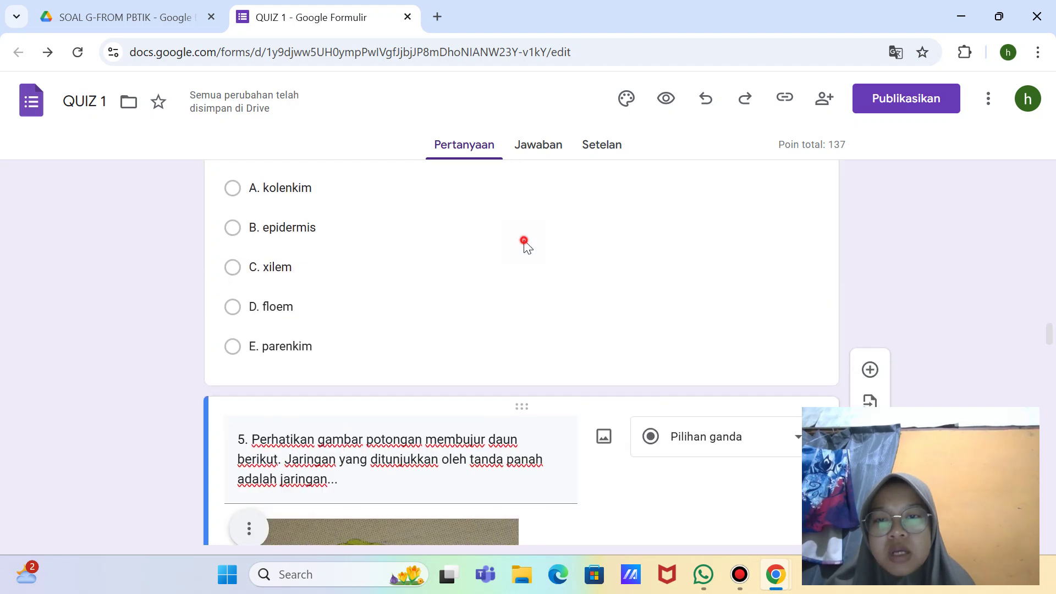
{"action": "left_click", "coordinate": [526, 244]}
{"action": "scroll", "coordinate": [526, 247], "scroll_direction": "up", "scroll_amount": 4}
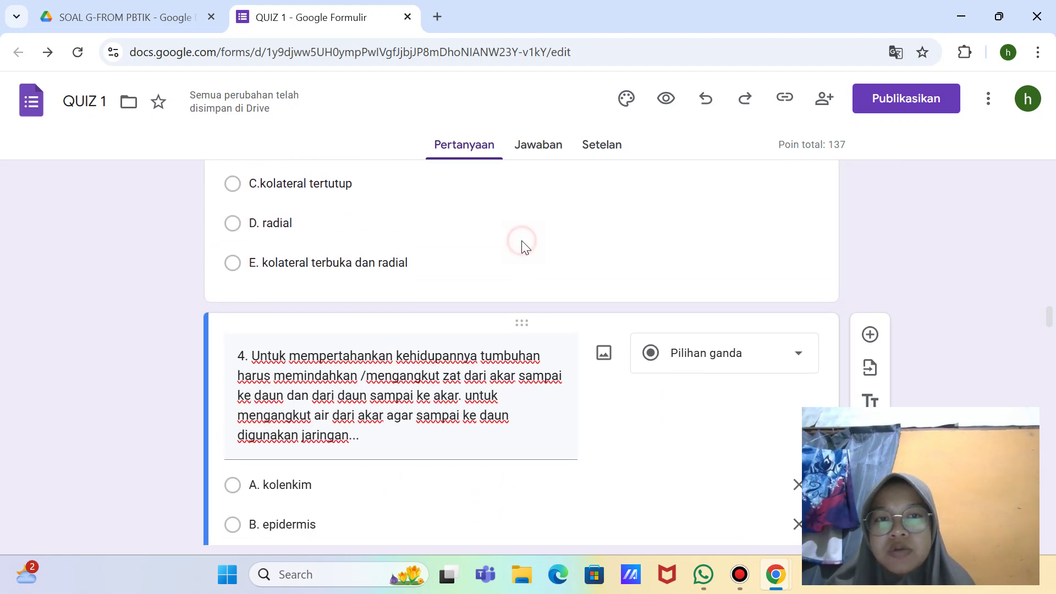
{"action": "left_click", "coordinate": [524, 243]}
{"action": "scroll", "coordinate": [523, 242], "scroll_direction": "up", "scroll_amount": 5}
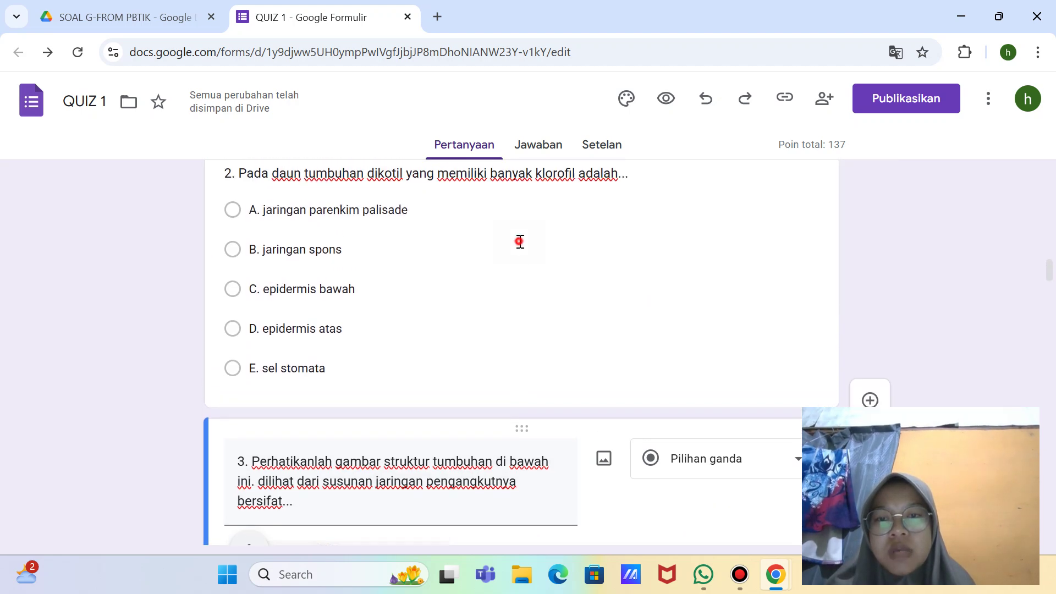
{"action": "left_click", "coordinate": [520, 242]}
{"action": "scroll", "coordinate": [520, 242], "scroll_direction": "up", "scroll_amount": 5}
{"action": "scroll", "coordinate": [517, 292], "scroll_direction": "up", "scroll_amount": 3}
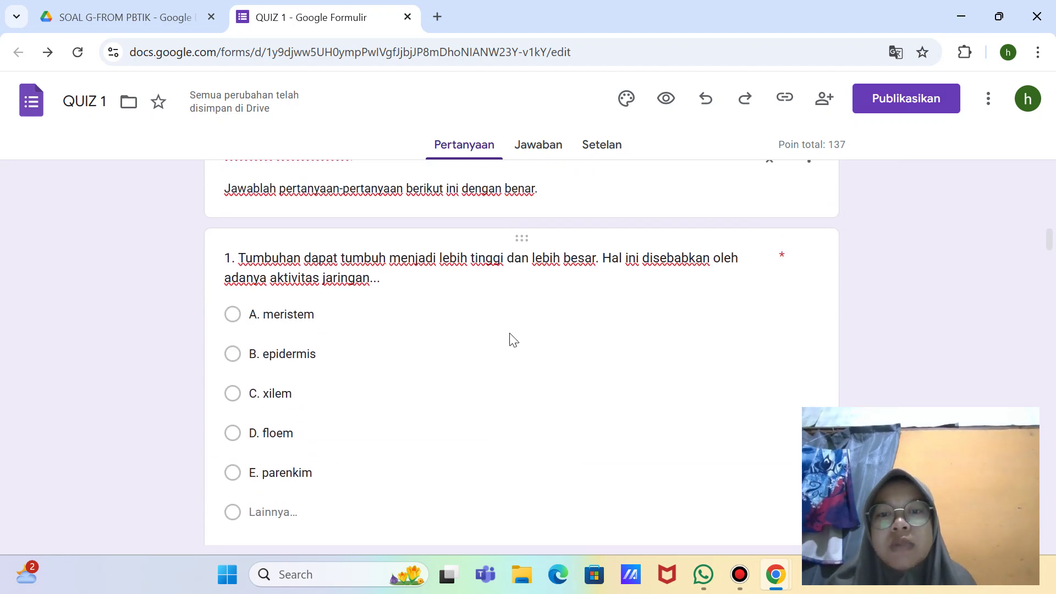
{"action": "left_click", "coordinate": [510, 334]}
{"action": "scroll", "coordinate": [509, 333], "scroll_direction": "down", "scroll_amount": 5}
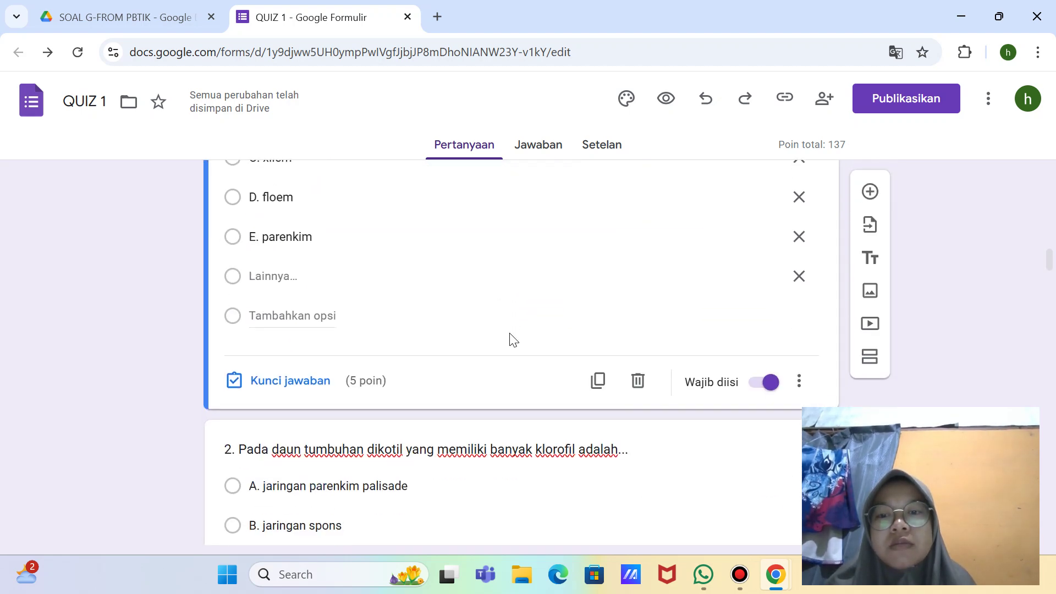
{"action": "scroll", "coordinate": [510, 333], "scroll_direction": "up", "scroll_amount": 8}
Step: Open the KELAS question's answer key to check its points
{"action": "left_click", "coordinate": [541, 301]}
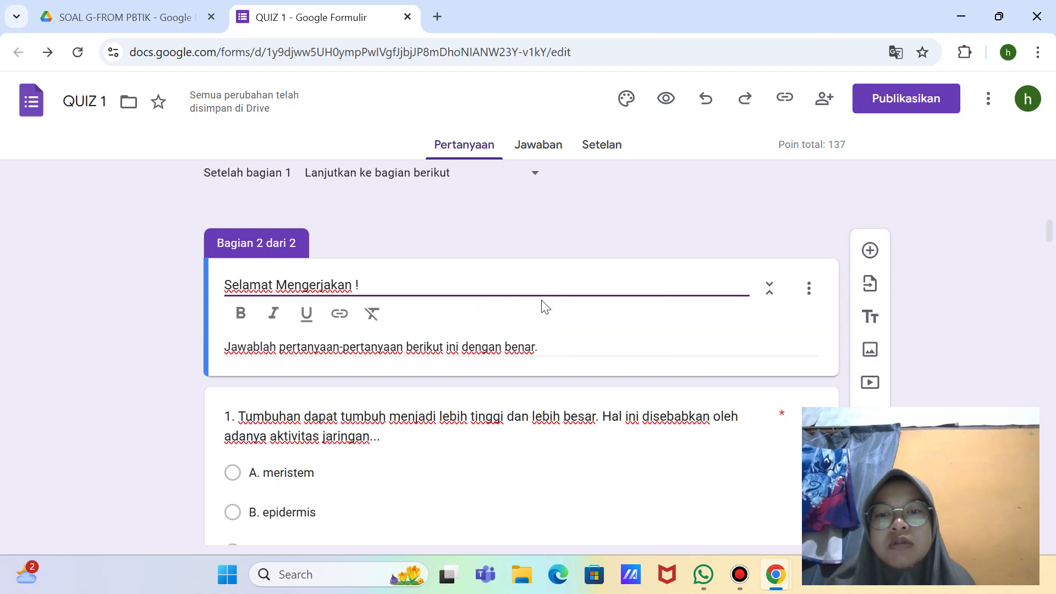
{"action": "scroll", "coordinate": [528, 301], "scroll_direction": "up", "scroll_amount": 4}
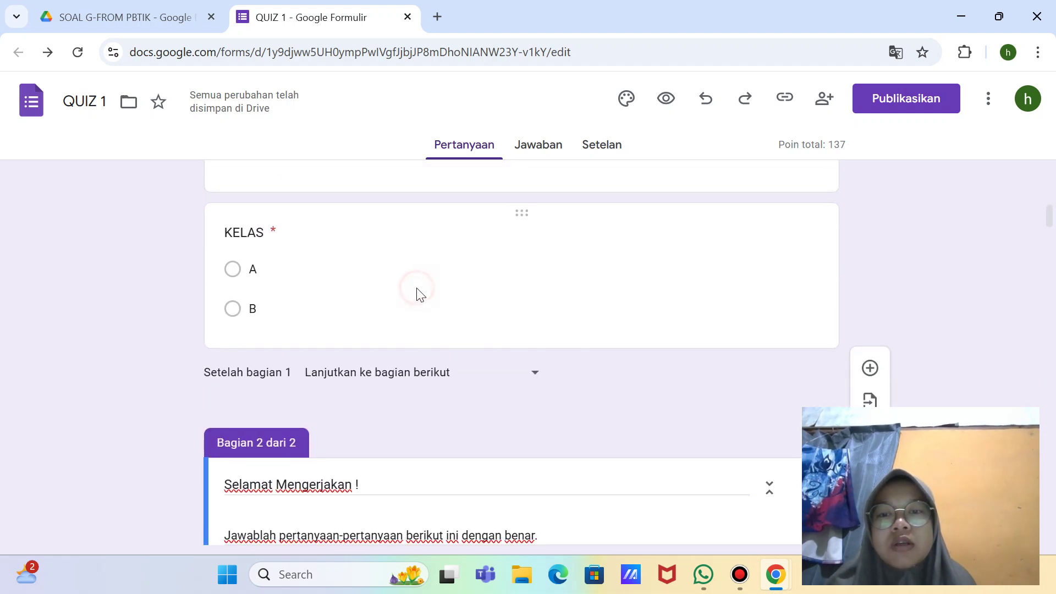
{"action": "left_click", "coordinate": [418, 295]}
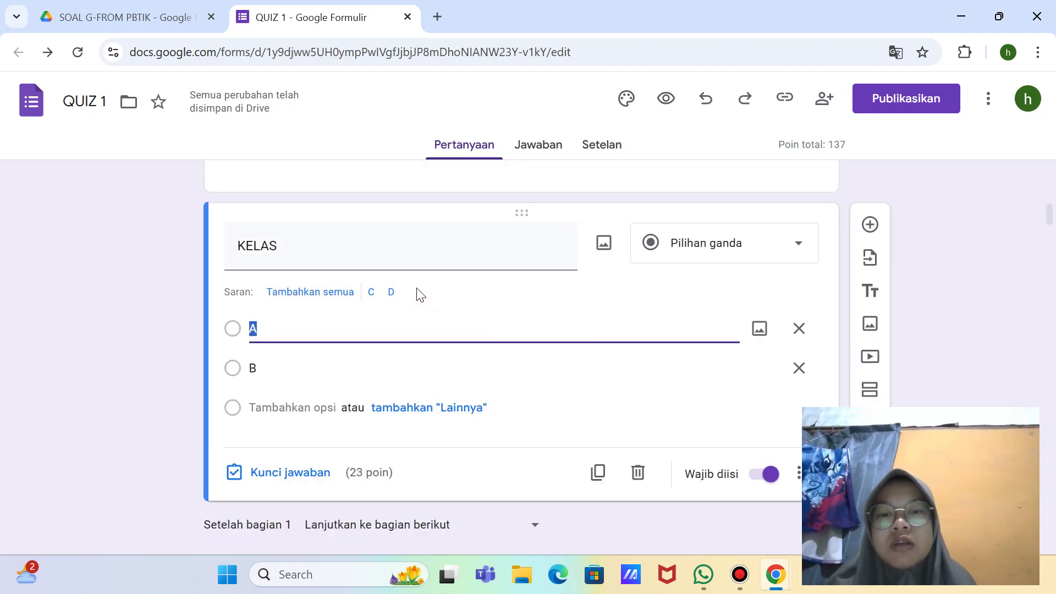
{"action": "left_click", "coordinate": [379, 474]}
{"action": "left_click", "coordinate": [319, 476]}
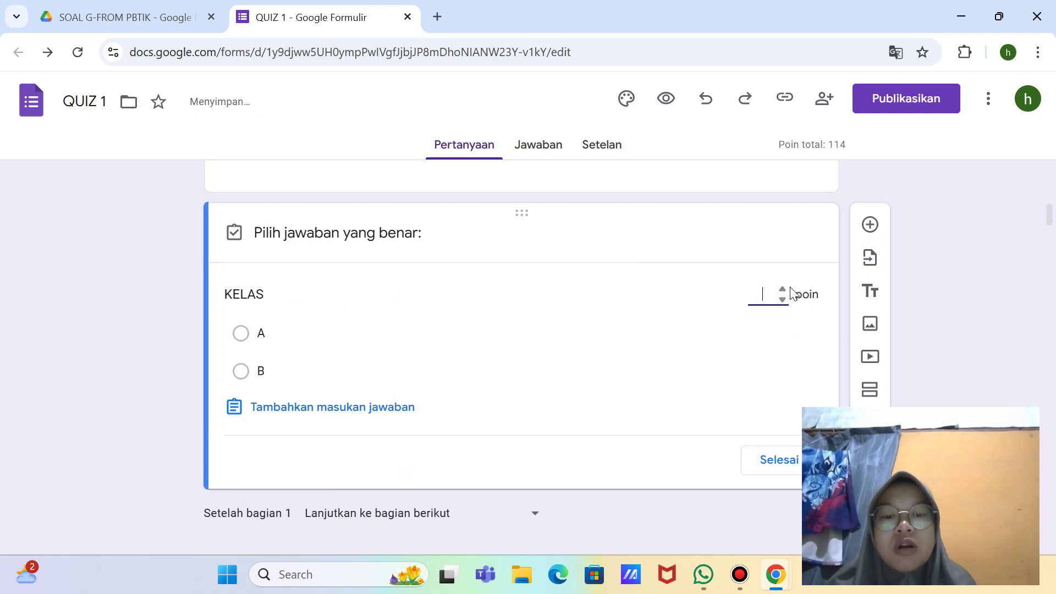
{"action": "scroll", "coordinate": [790, 295], "scroll_direction": "up", "scroll_amount": 8}
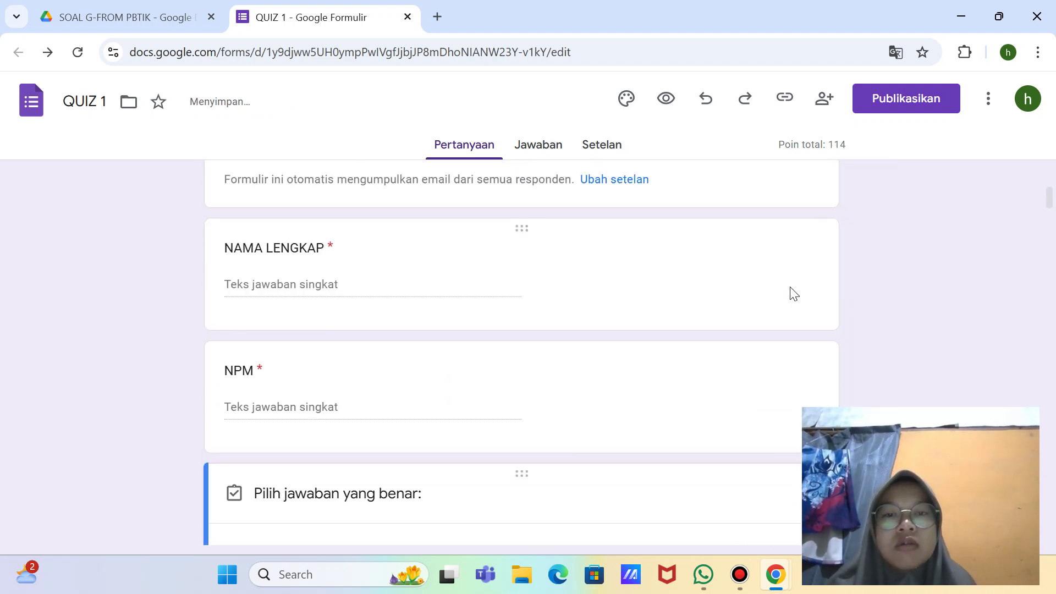
Step: Set the NAMA LENGKAP question to 0 points in its answer key
{"action": "left_click", "coordinate": [644, 498]}
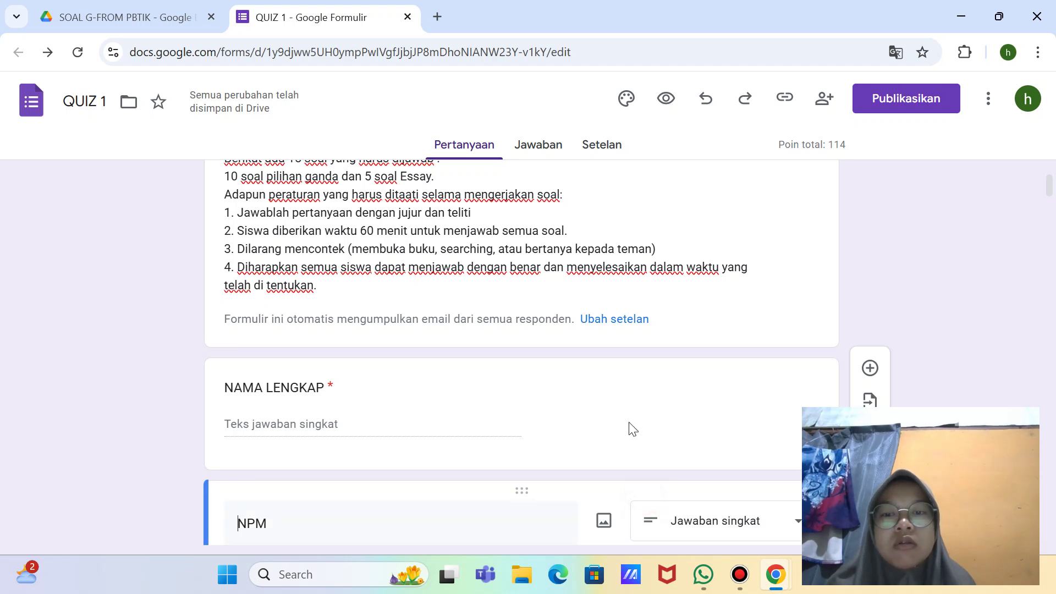
{"action": "left_click", "coordinate": [608, 424]}
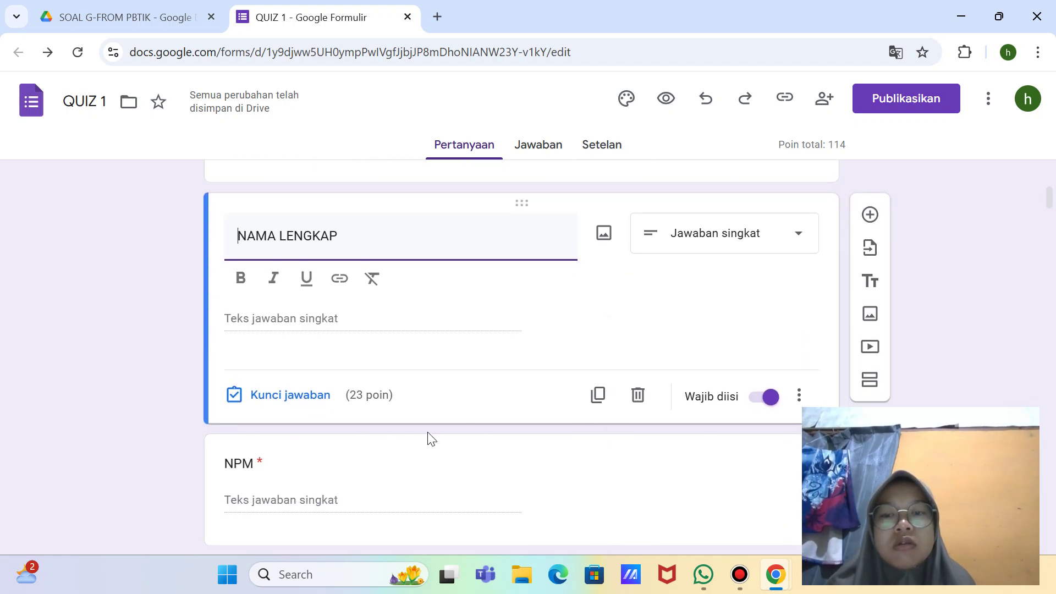
{"action": "left_click", "coordinate": [361, 391]}
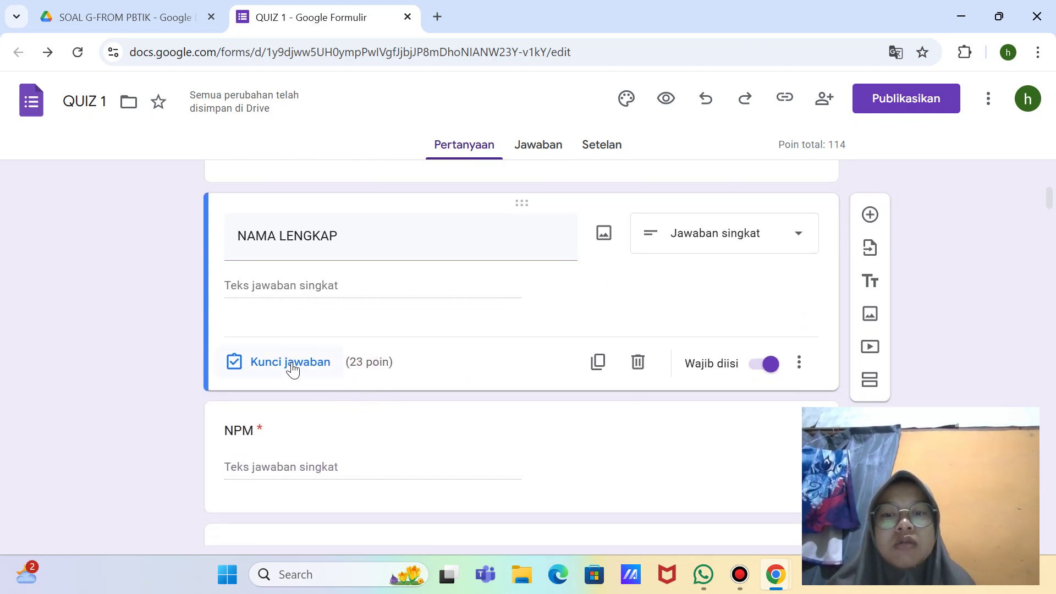
{"action": "left_click", "coordinate": [292, 368]}
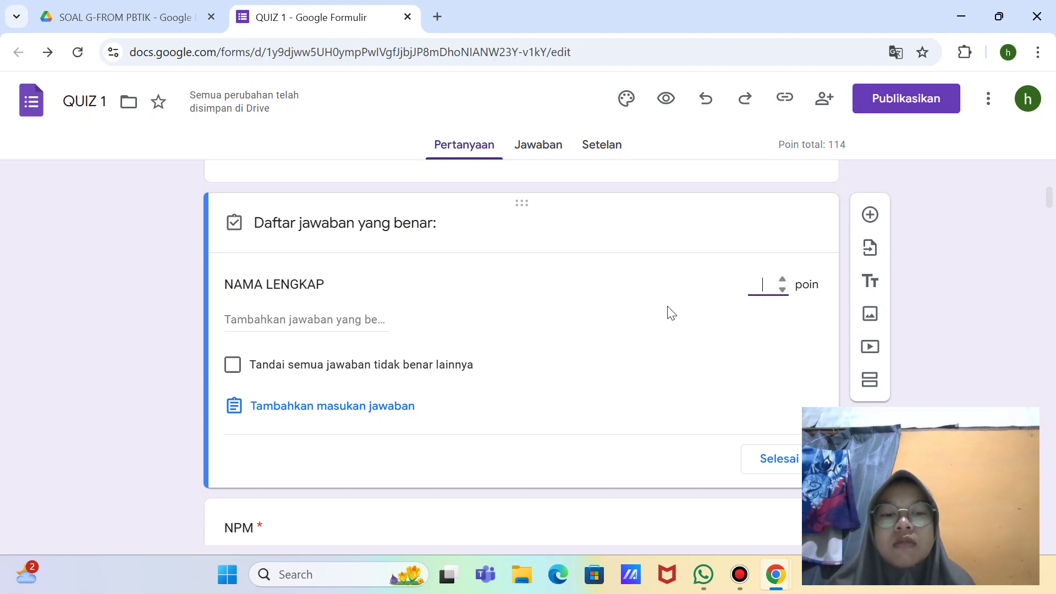
{"action": "type", "text": "0"}
{"action": "scroll", "coordinate": [668, 312], "scroll_direction": "down", "scroll_amount": 4}
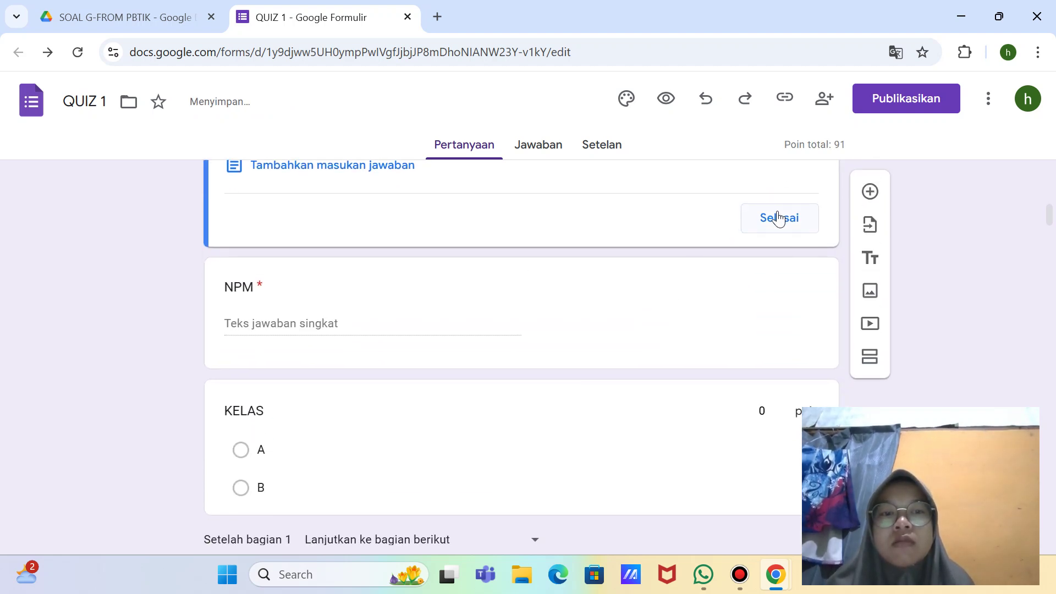
{"action": "scroll", "coordinate": [648, 290], "scroll_direction": "up", "scroll_amount": 9}
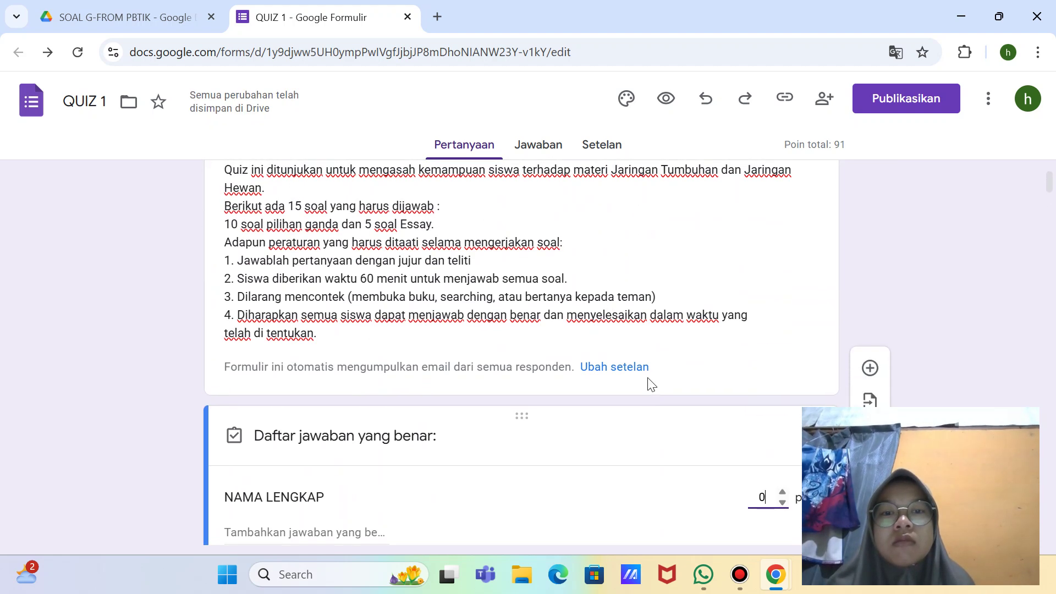
Step: Recheck the form description, section 2 header, question 1 and the KELAS answer key
{"action": "triple_click", "coordinate": [727, 248]}
{"action": "scroll", "coordinate": [727, 250], "scroll_direction": "down", "scroll_amount": 10}
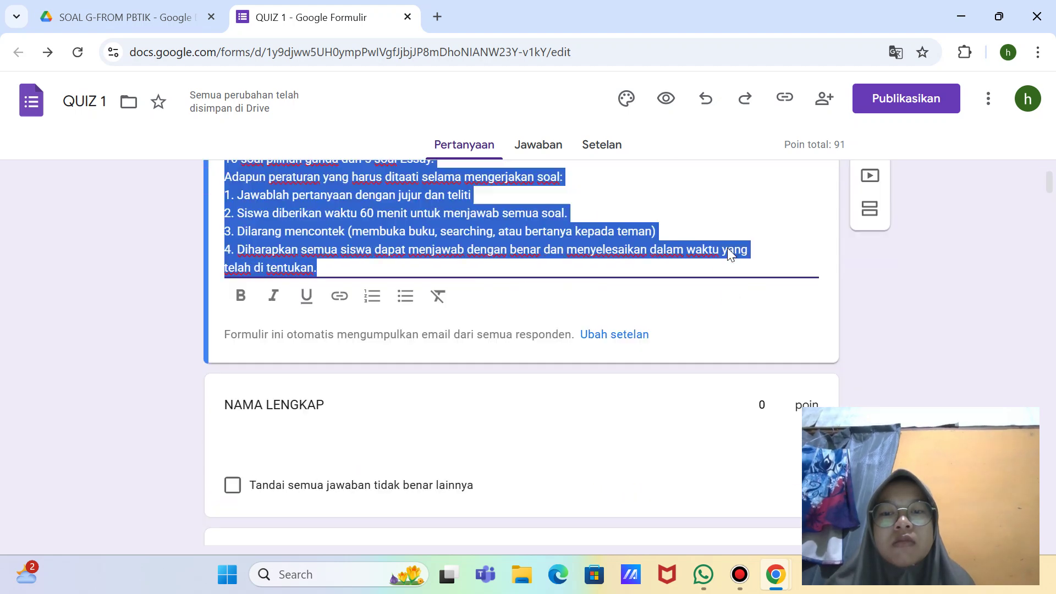
{"action": "left_click", "coordinate": [588, 408]}
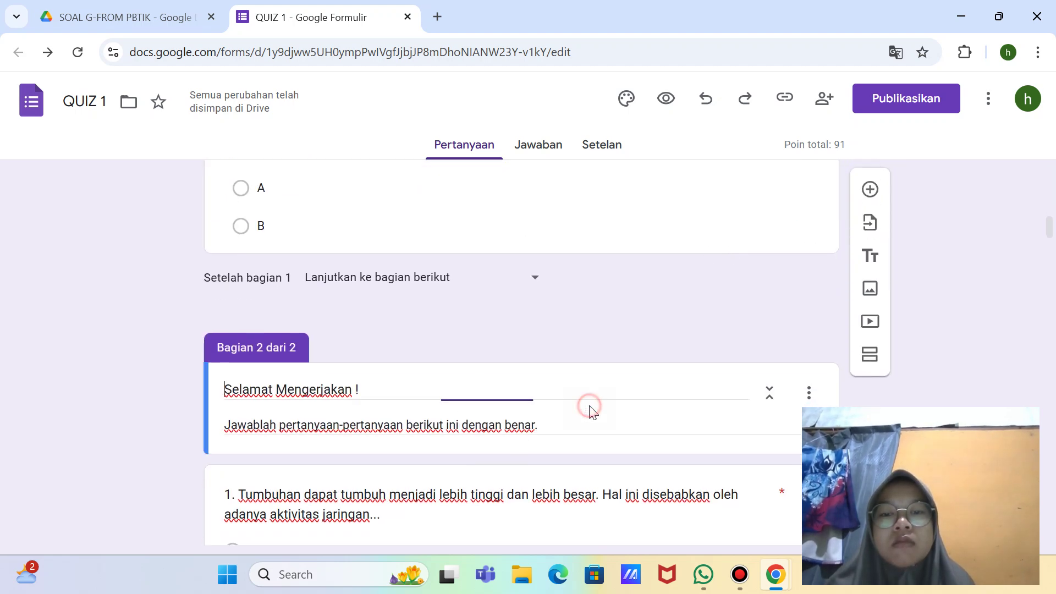
{"action": "scroll", "coordinate": [575, 409], "scroll_direction": "down", "scroll_amount": 5}
{"action": "left_click", "coordinate": [562, 401]}
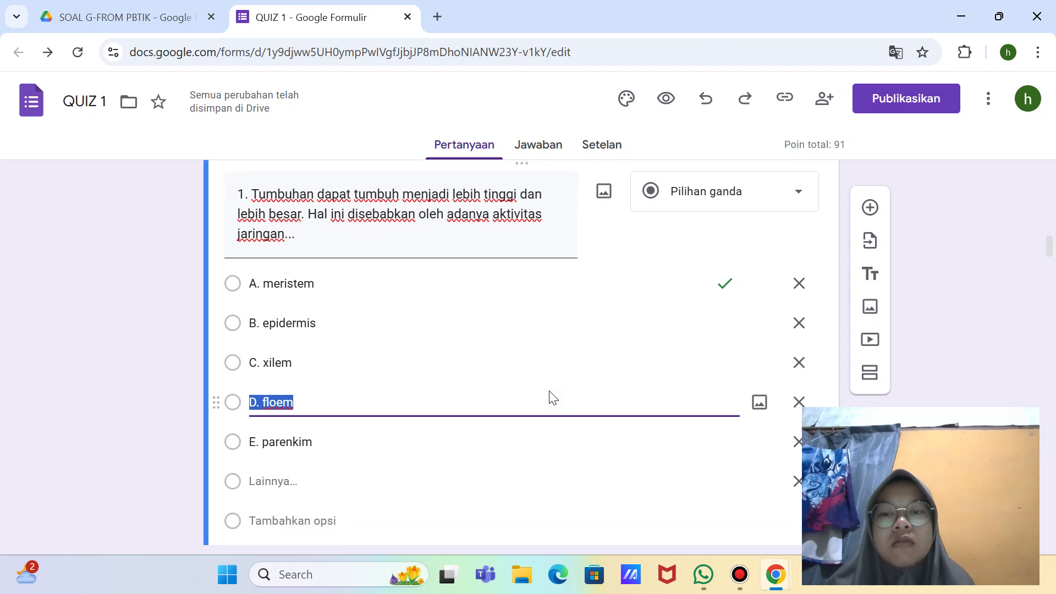
{"action": "scroll", "coordinate": [549, 396], "scroll_direction": "down", "scroll_amount": 4}
{"action": "scroll", "coordinate": [519, 312], "scroll_direction": "up", "scroll_amount": 10}
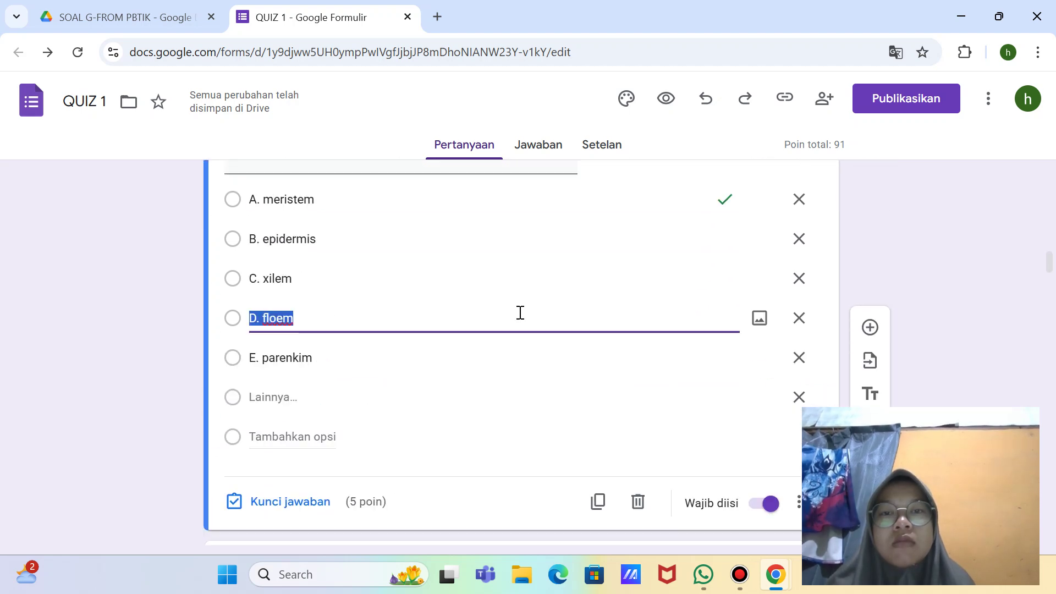
{"action": "left_click", "coordinate": [478, 394]}
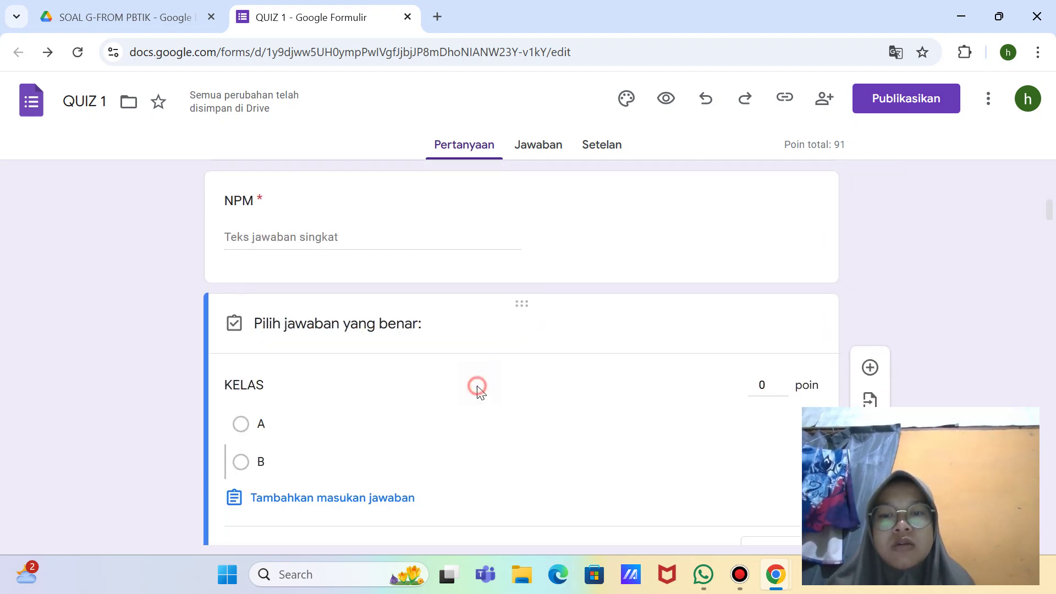
{"action": "scroll", "coordinate": [478, 394], "scroll_direction": "up", "scroll_amount": 2}
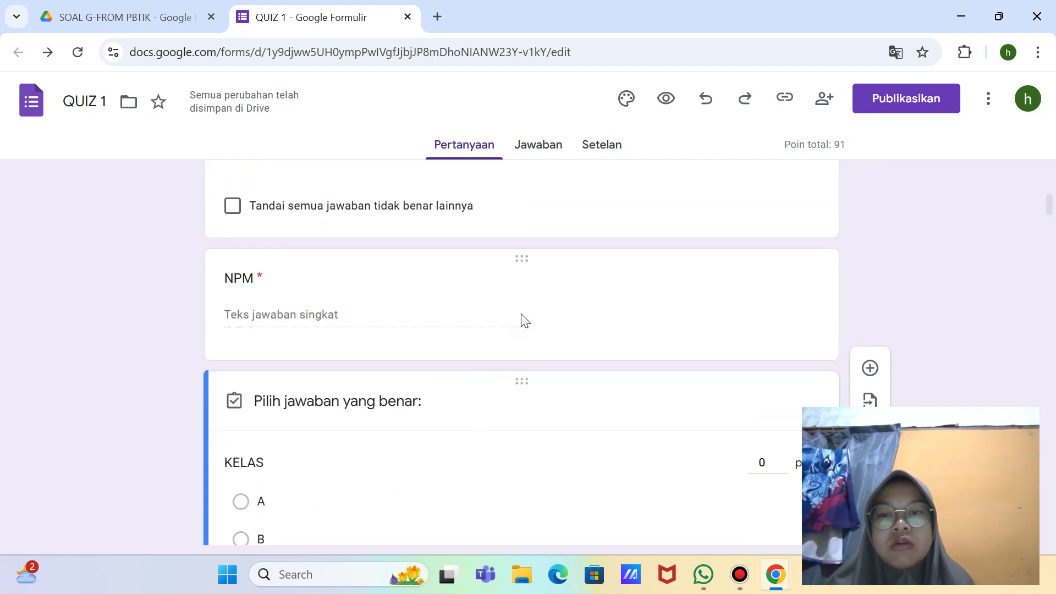
Step: Set the NPM question to 0 points and recheck NAMA LENGKAP's points
{"action": "left_click", "coordinate": [538, 302]}
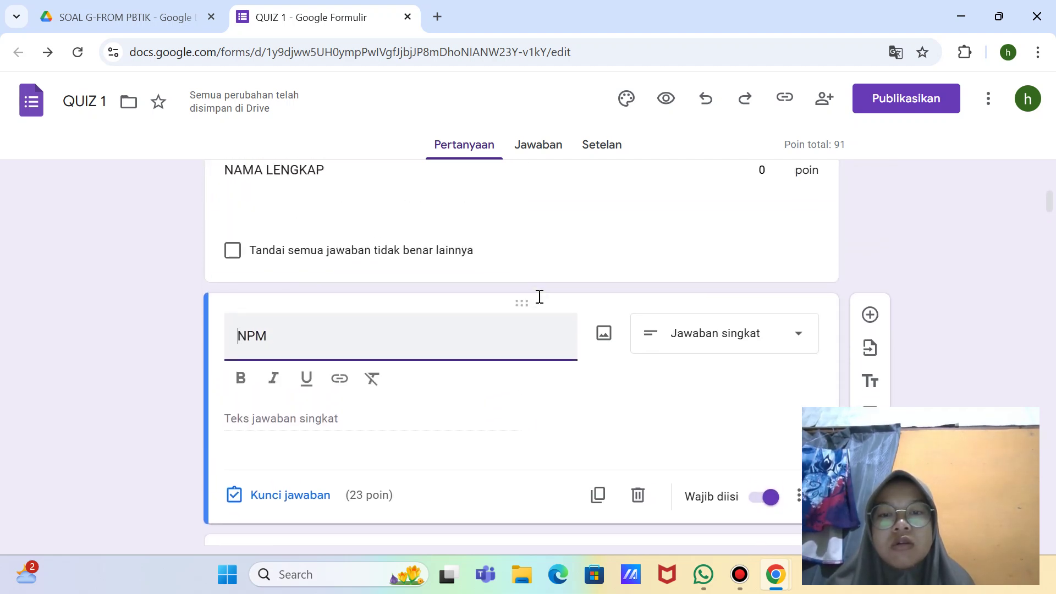
{"action": "left_click", "coordinate": [321, 497]}
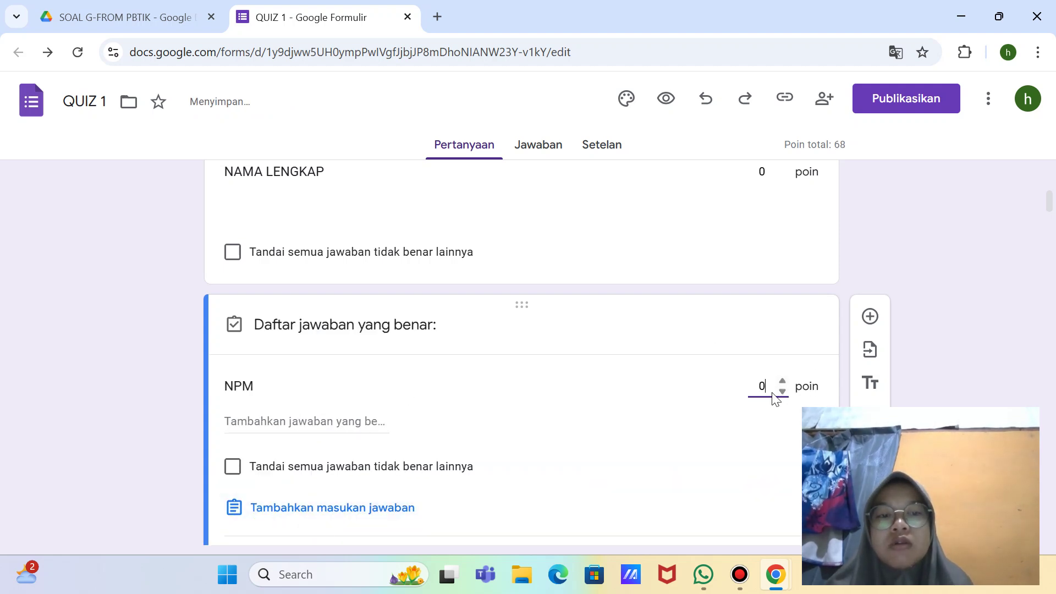
{"action": "type", "text": "0"}
{"action": "scroll", "coordinate": [776, 399], "scroll_direction": "down", "scroll_amount": 6}
{"action": "scroll", "coordinate": [825, 330], "scroll_direction": "up", "scroll_amount": 3}
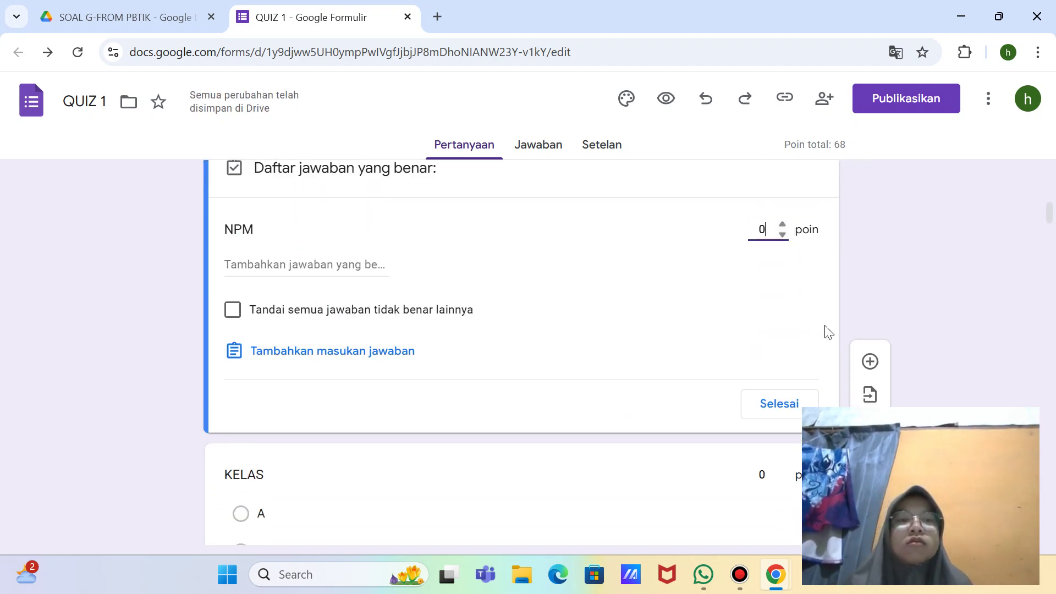
{"action": "scroll", "coordinate": [824, 328], "scroll_direction": "up", "scroll_amount": 4}
{"action": "left_click", "coordinate": [824, 325]}
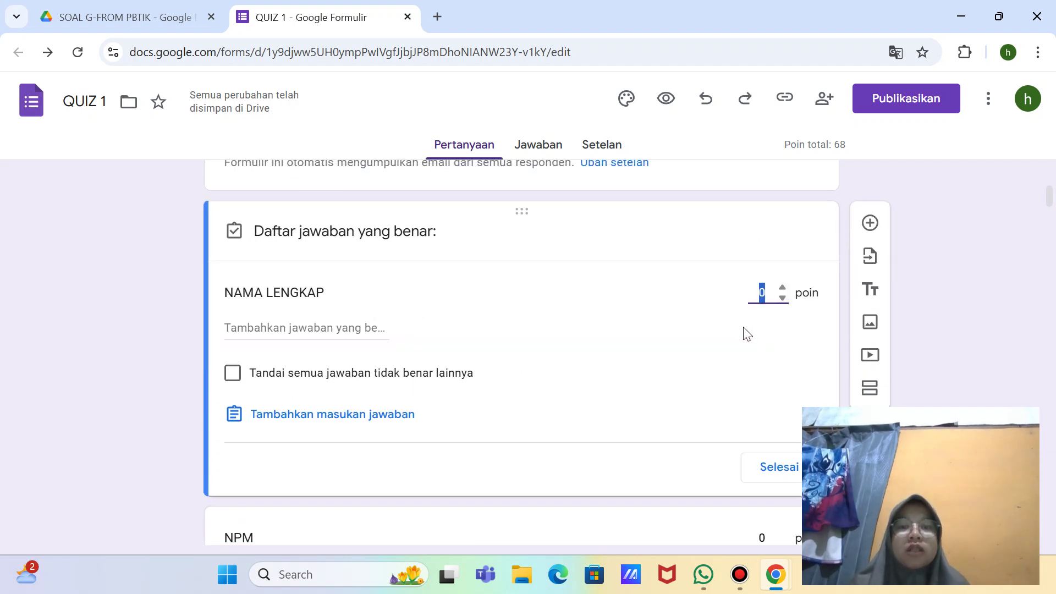
{"action": "scroll", "coordinate": [745, 333], "scroll_direction": "up", "scroll_amount": 6}
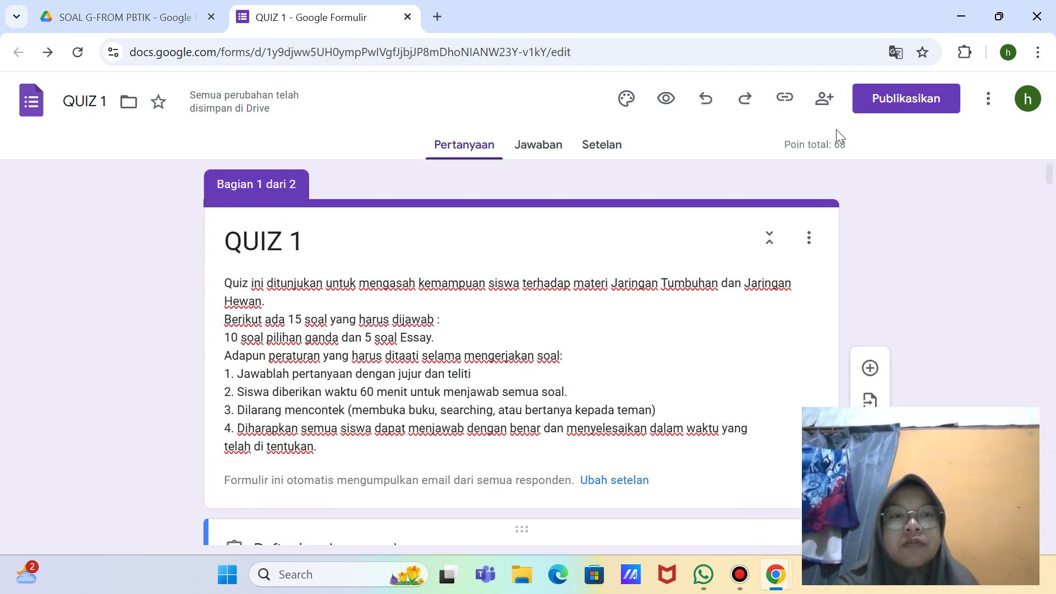
Step: Scroll down the form, checking question 3 and the question 7 video
{"action": "left_click_drag", "start_coordinate": [833, 132], "coordinate": [801, 360]}
{"action": "scroll", "coordinate": [801, 366], "scroll_direction": "down", "scroll_amount": 15}
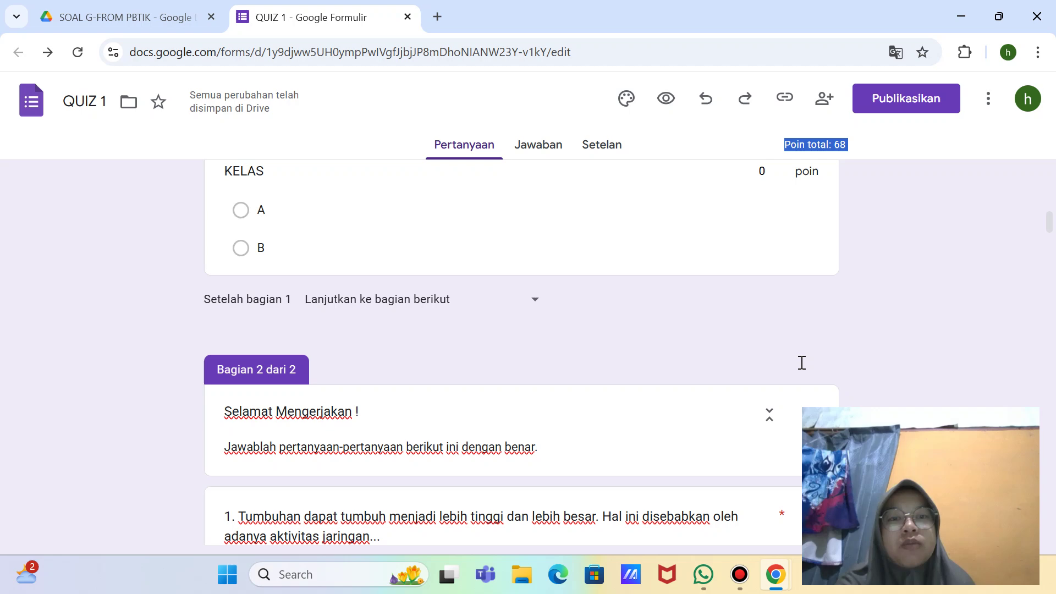
{"action": "scroll", "coordinate": [803, 369], "scroll_direction": "down", "scroll_amount": 15}
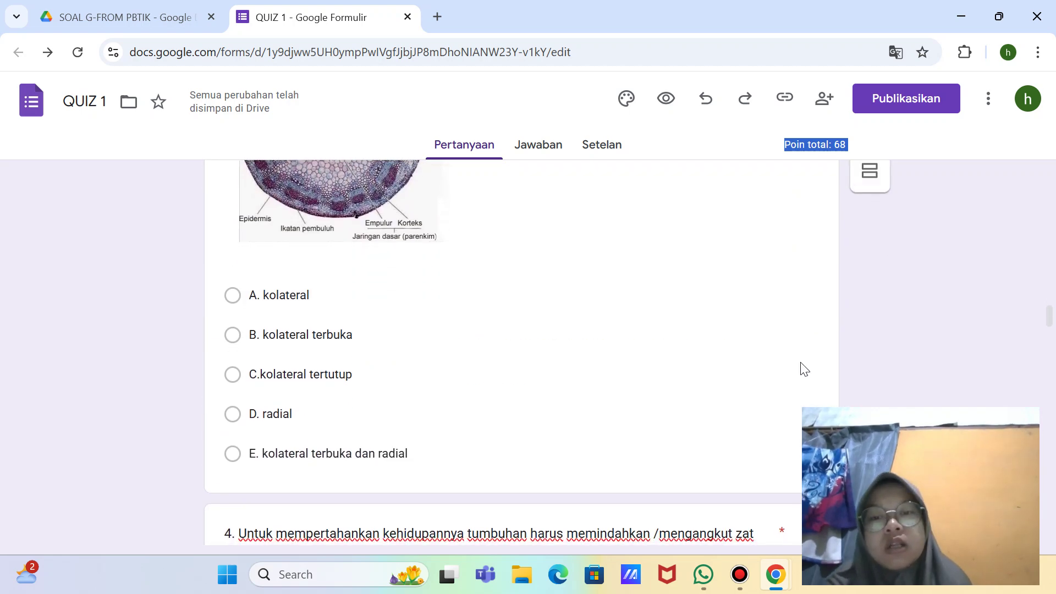
{"action": "left_click", "coordinate": [680, 331]}
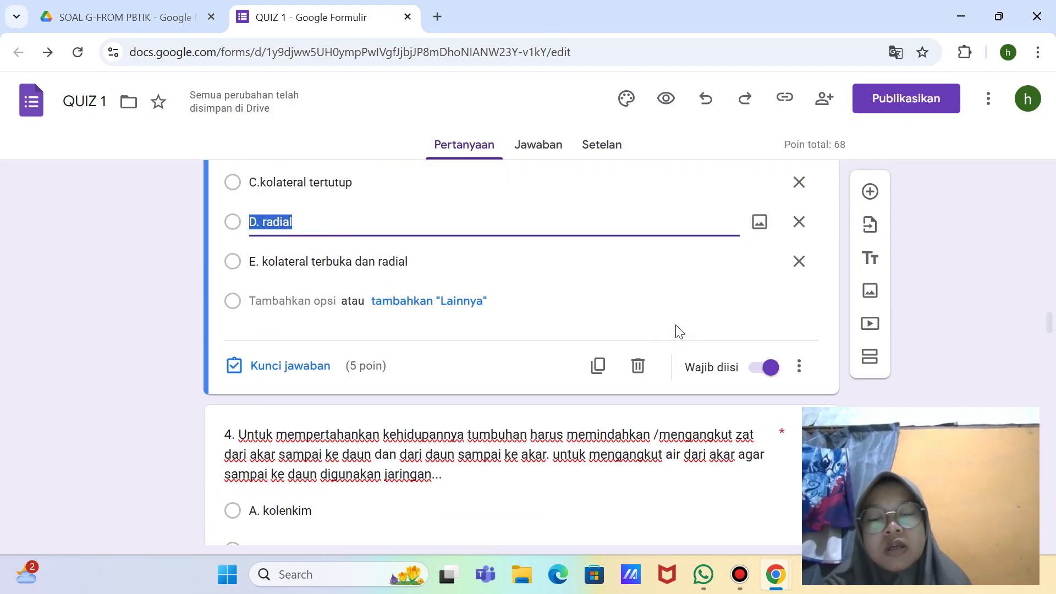
{"action": "scroll", "coordinate": [691, 322], "scroll_direction": "down", "scroll_amount": 10}
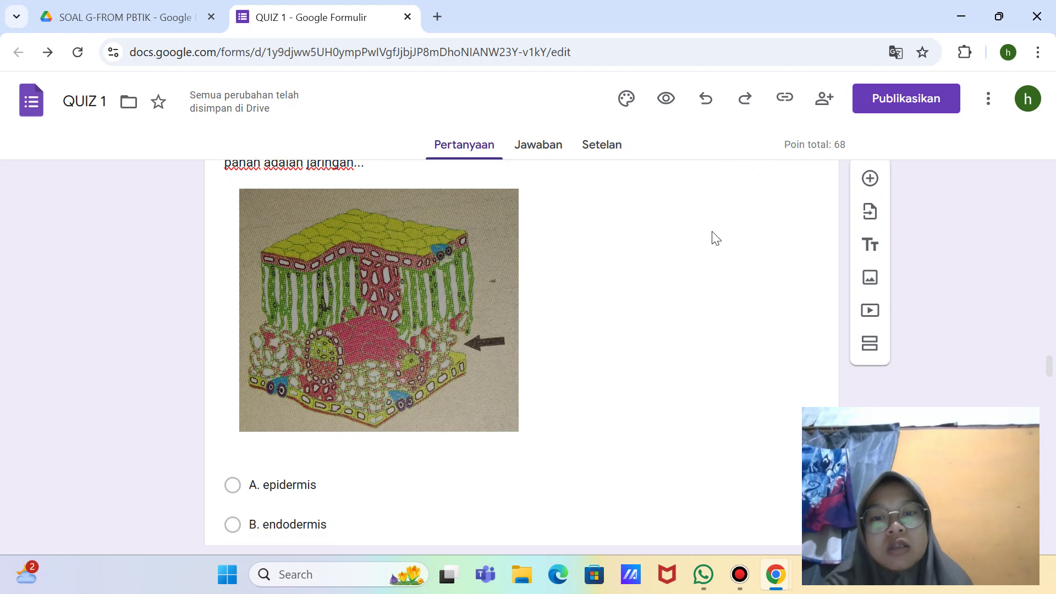
{"action": "scroll", "coordinate": [715, 237], "scroll_direction": "down", "scroll_amount": 10}
{"action": "left_click", "coordinate": [542, 334]}
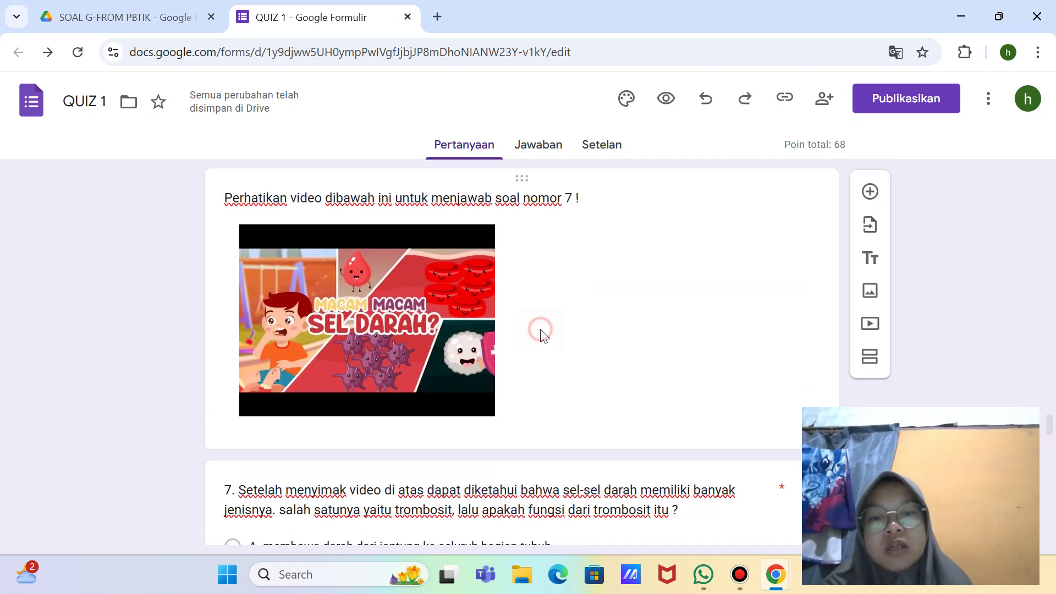
{"action": "scroll", "coordinate": [582, 442], "scroll_direction": "down", "scroll_amount": 8}
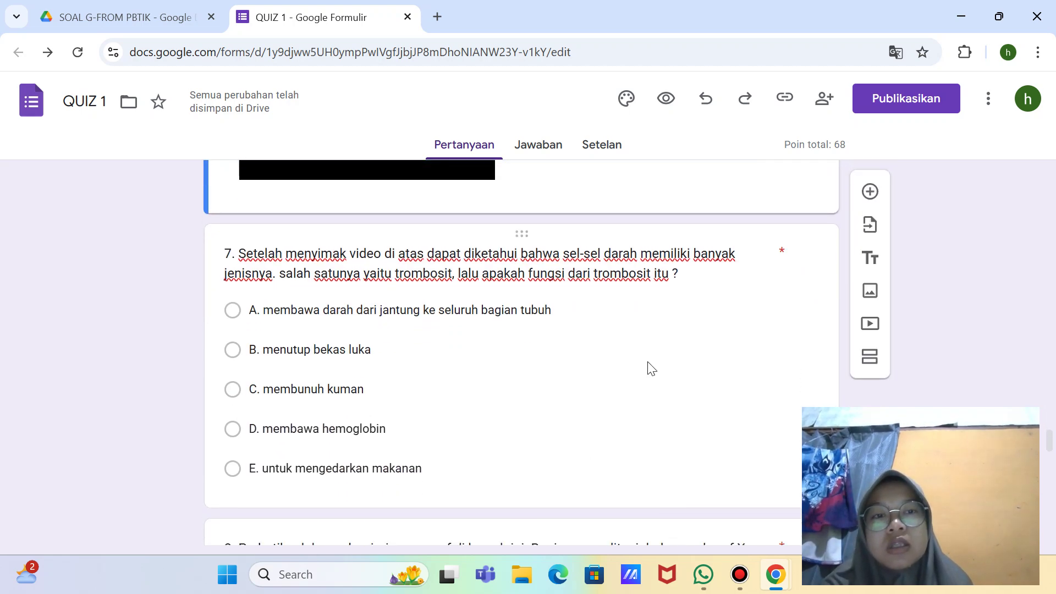
{"action": "scroll", "coordinate": [651, 368], "scroll_direction": "up", "scroll_amount": 4}
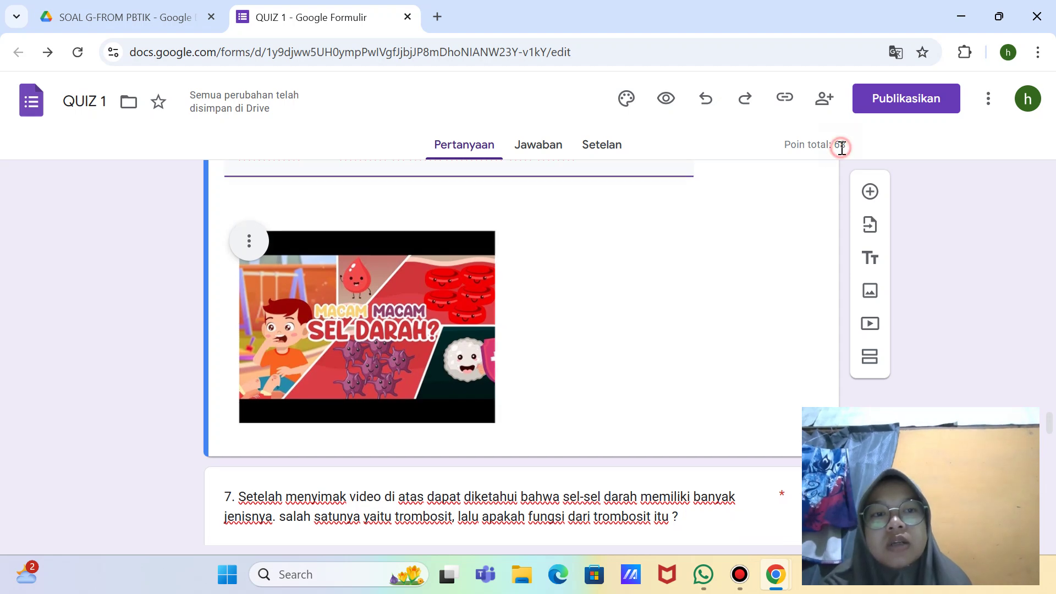
{"action": "scroll", "coordinate": [769, 148], "scroll_direction": "down", "scroll_amount": 1}
Step: Check the responses view, then keep section 1 continuing to the next section
{"action": "left_click", "coordinate": [562, 153]}
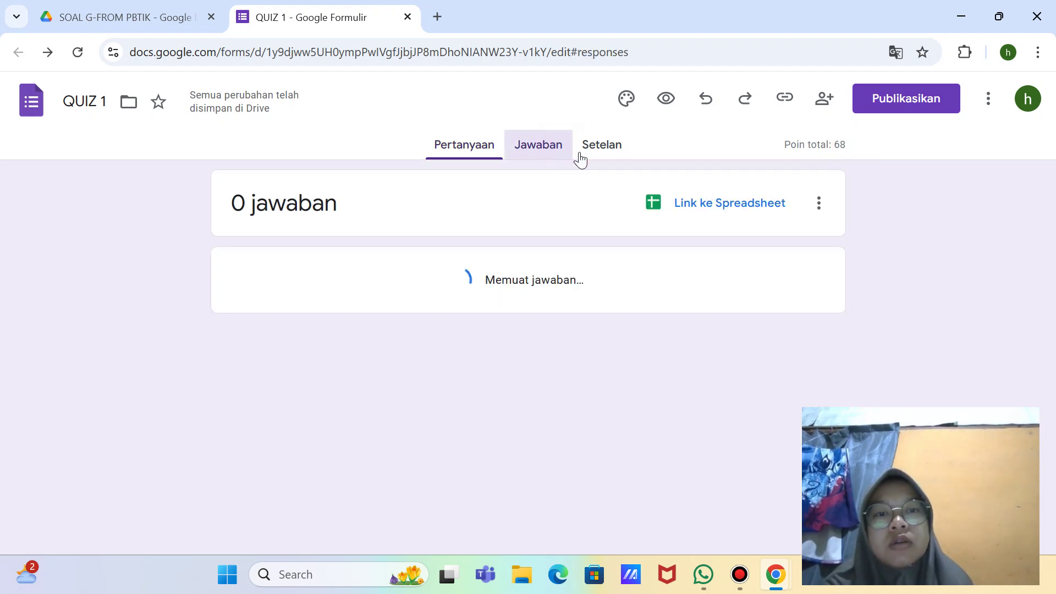
{"action": "left_click", "coordinate": [463, 137]}
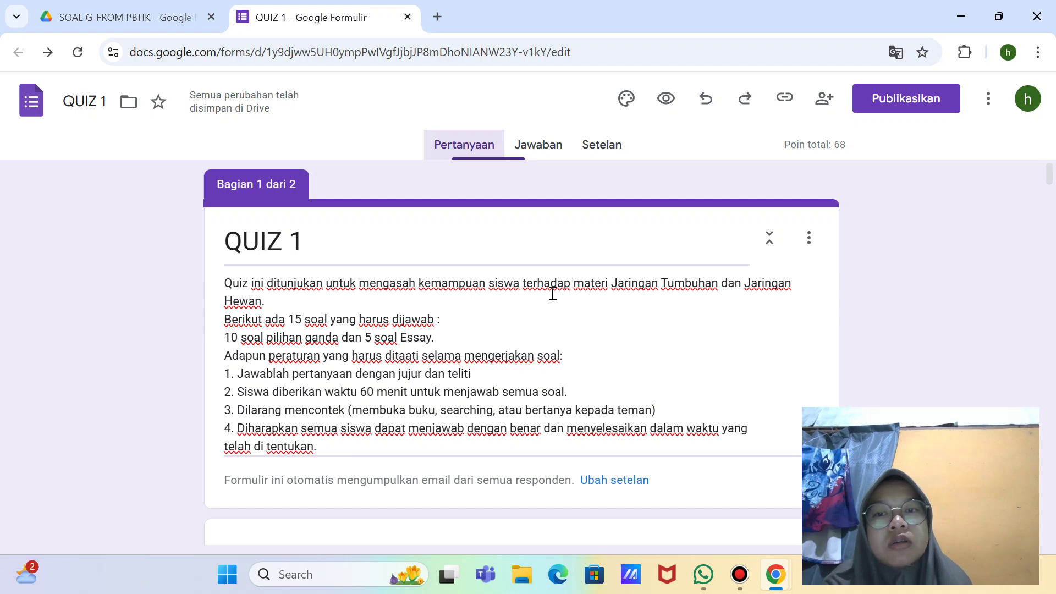
{"action": "scroll", "coordinate": [623, 344], "scroll_direction": "down", "scroll_amount": 4}
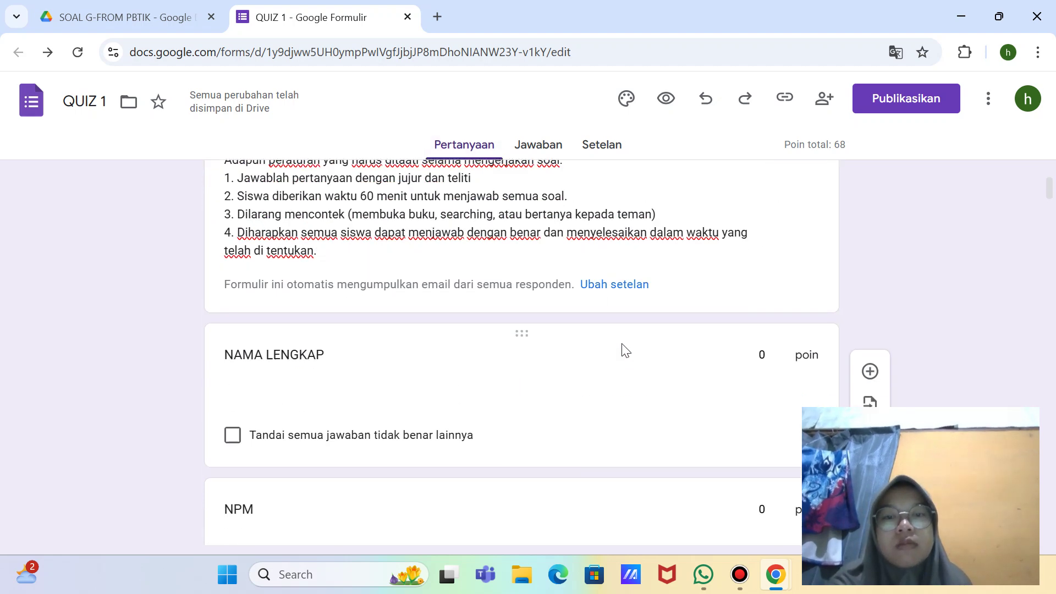
{"action": "scroll", "coordinate": [571, 419], "scroll_direction": "down", "scroll_amount": 5}
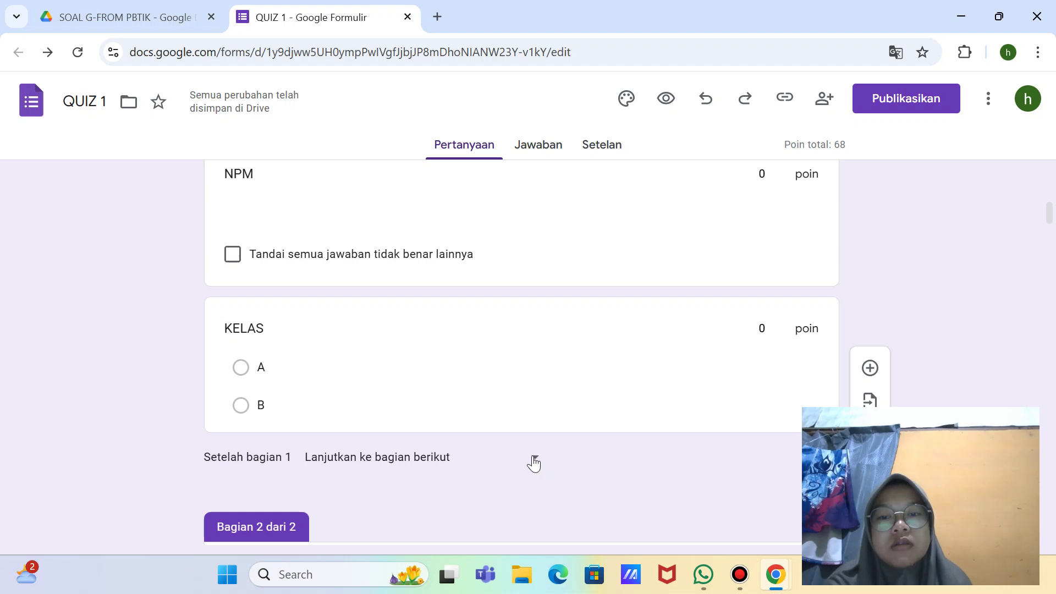
{"action": "left_click", "coordinate": [534, 461]}
{"action": "left_click", "coordinate": [633, 474]}
Step: Remove the Lainnya option from question 1
{"action": "scroll", "coordinate": [633, 474], "scroll_direction": "down", "scroll_amount": 6}
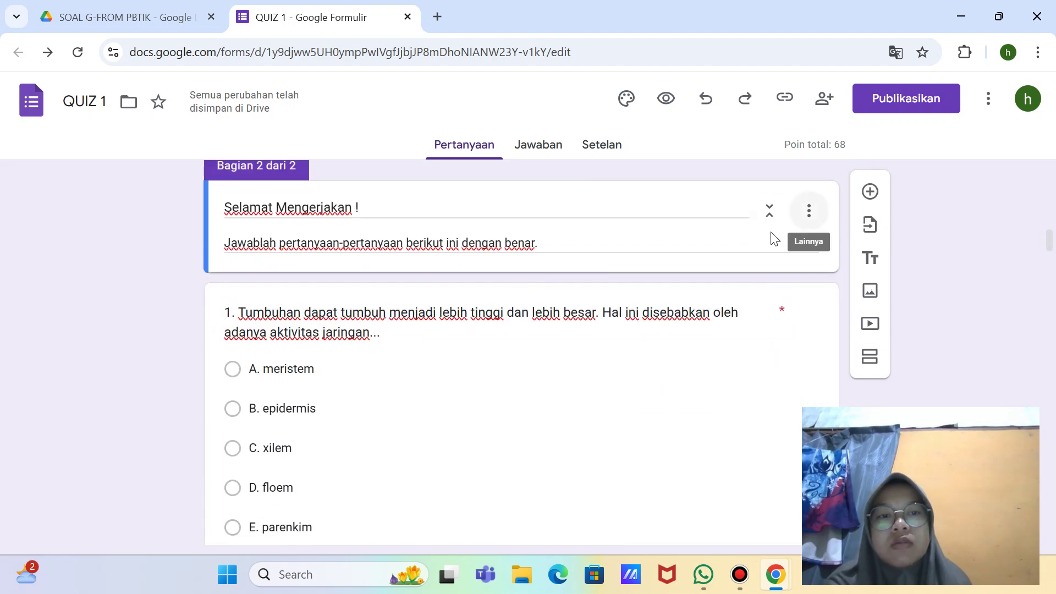
{"action": "scroll", "coordinate": [700, 394], "scroll_direction": "down", "scroll_amount": 2}
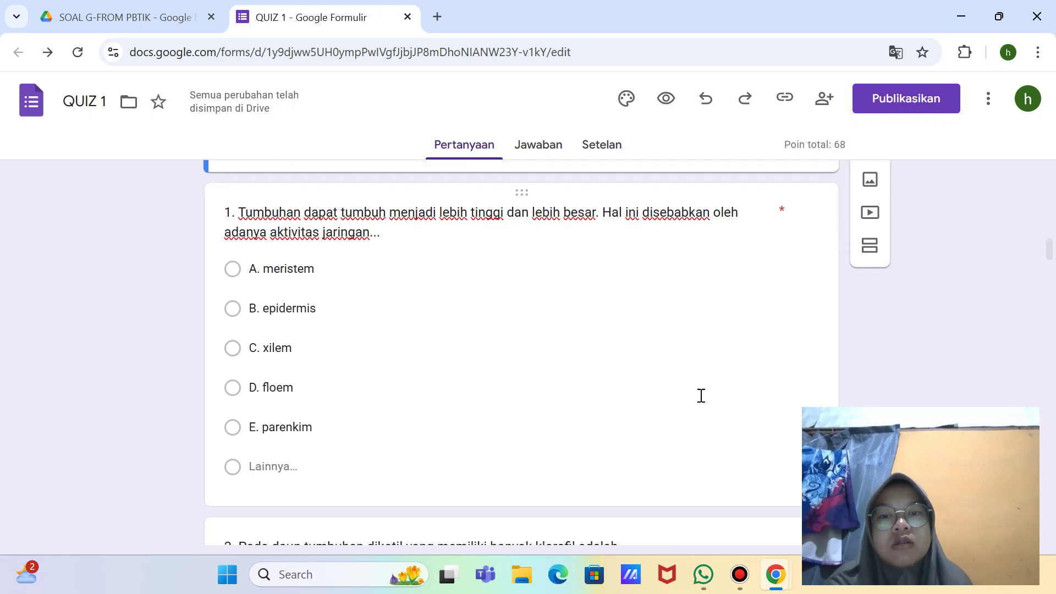
{"action": "left_click", "coordinate": [701, 395]}
{"action": "scroll", "coordinate": [703, 402], "scroll_direction": "down", "scroll_amount": 3}
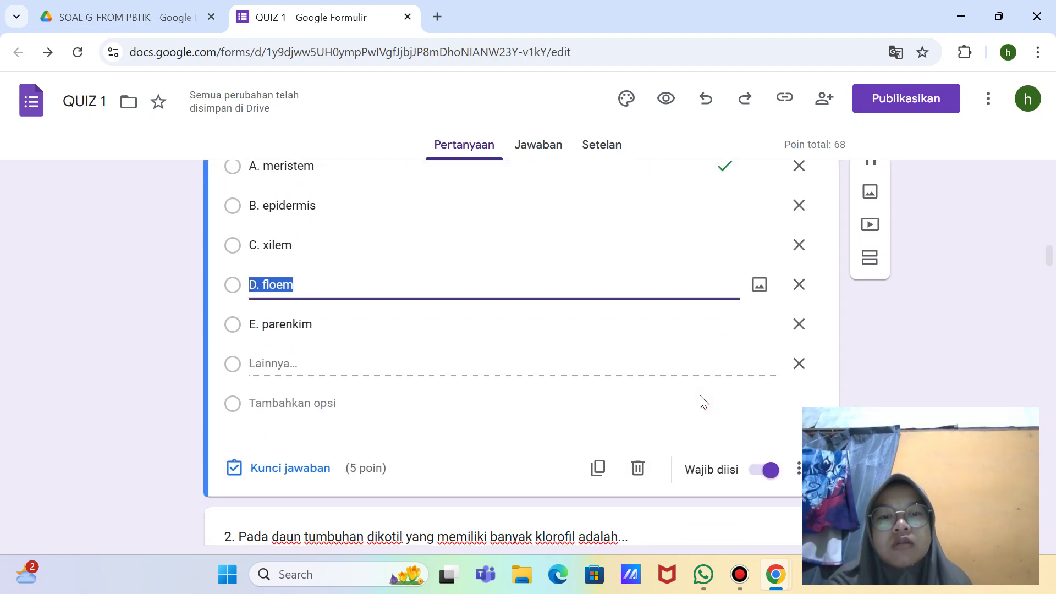
{"action": "left_click", "coordinate": [798, 359]}
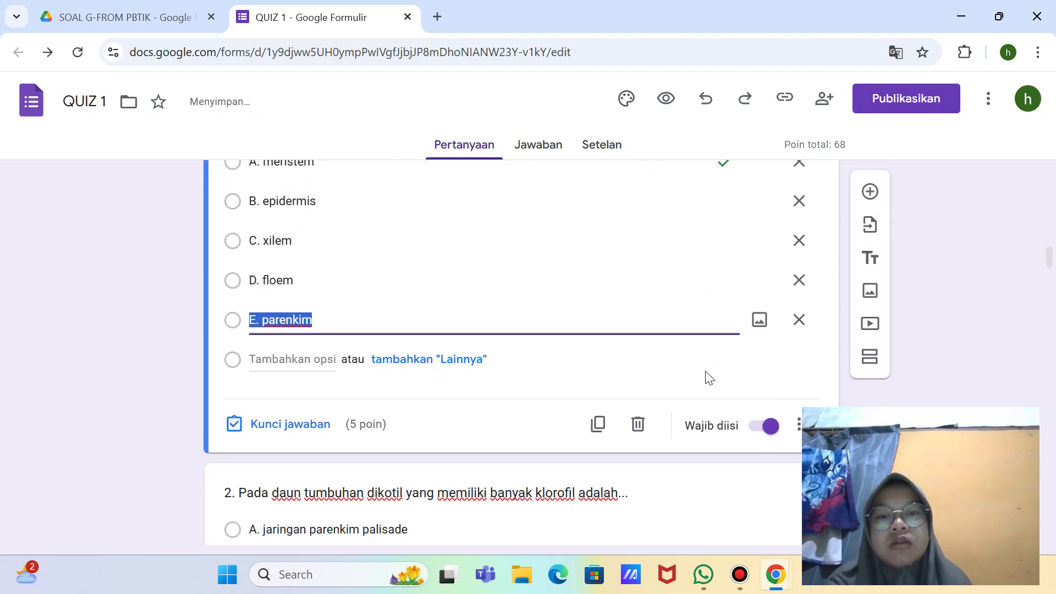
{"action": "scroll", "coordinate": [726, 373], "scroll_direction": "down", "scroll_amount": 9}
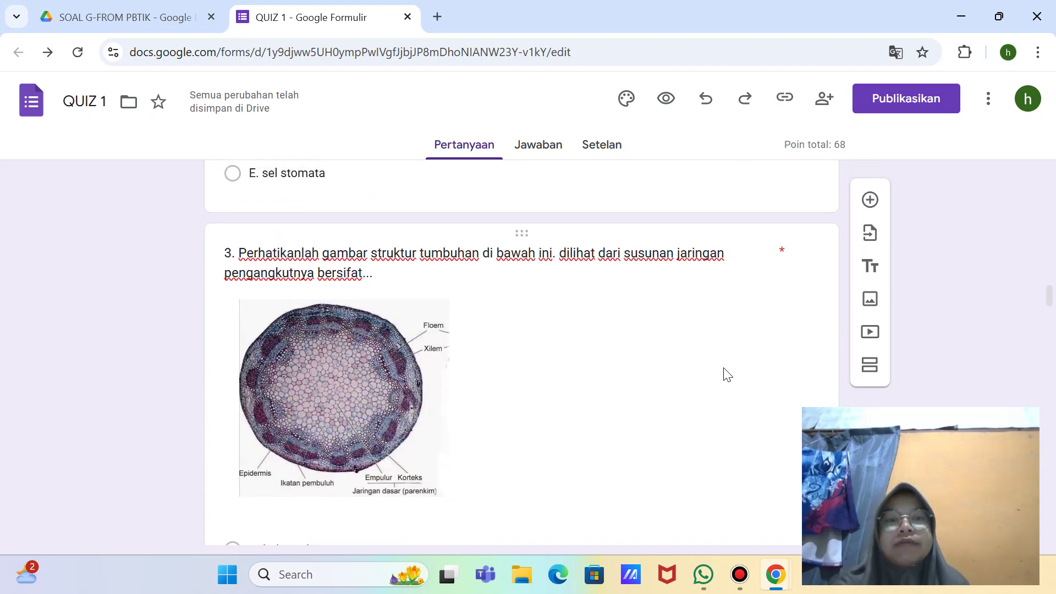
{"action": "scroll", "coordinate": [717, 270], "scroll_direction": "up", "scroll_amount": 2}
Step: Review questions 2 through 4
{"action": "left_click", "coordinate": [717, 271]}
{"action": "scroll", "coordinate": [714, 268], "scroll_direction": "down", "scroll_amount": 5}
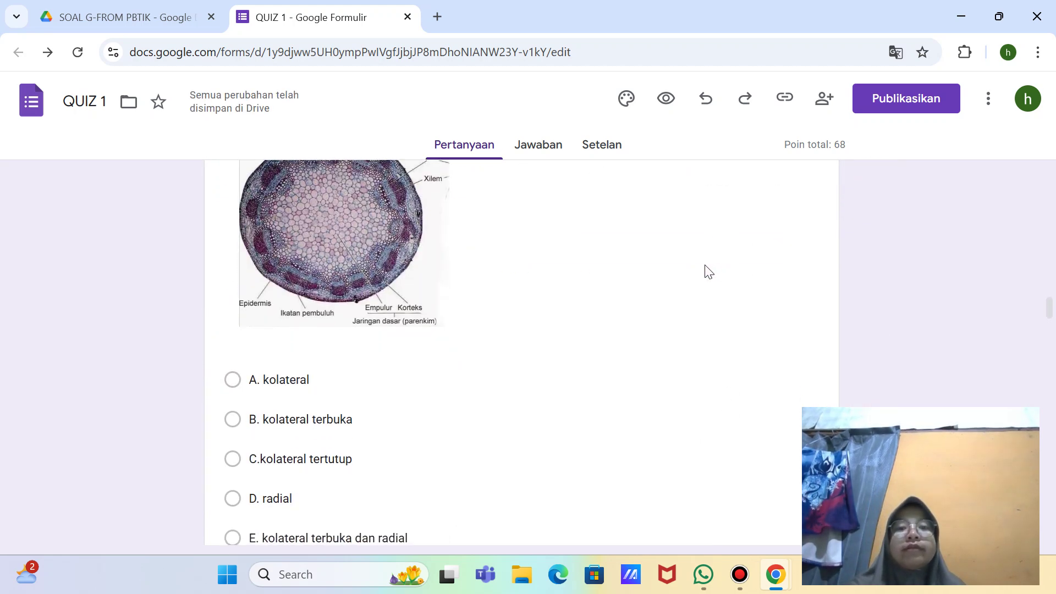
{"action": "left_click", "coordinate": [706, 265]}
{"action": "scroll", "coordinate": [706, 265], "scroll_direction": "down", "scroll_amount": 12}
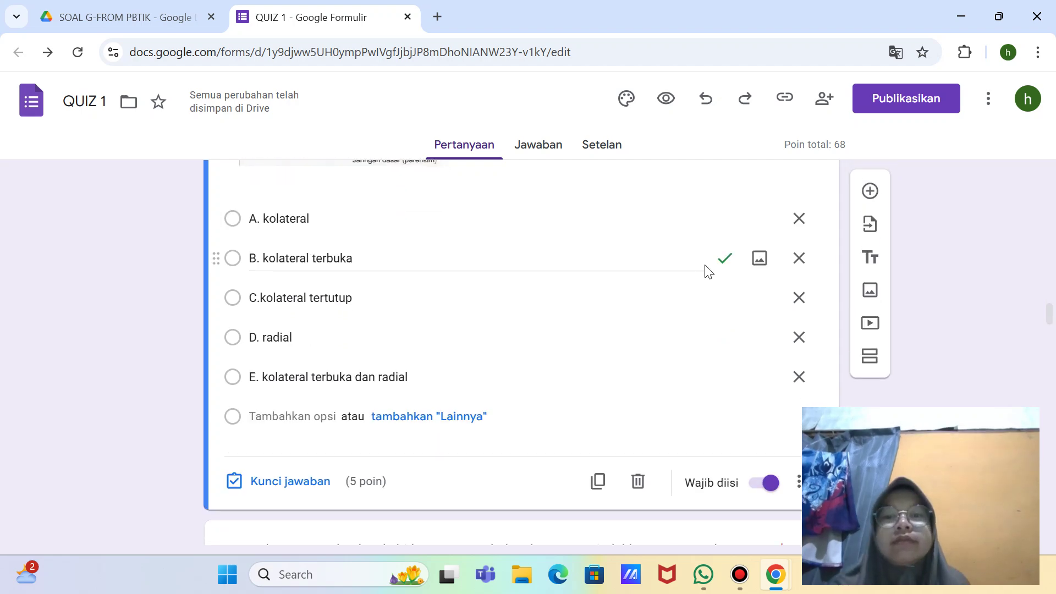
{"action": "left_click", "coordinate": [641, 436]}
{"action": "scroll", "coordinate": [642, 435], "scroll_direction": "down", "scroll_amount": 12}
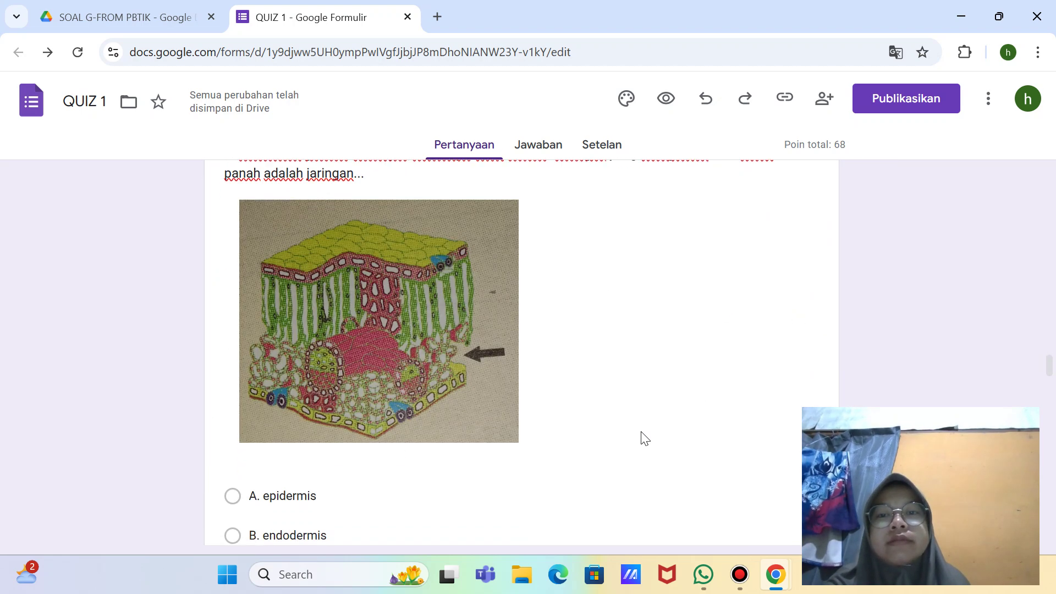
{"action": "scroll", "coordinate": [644, 437], "scroll_direction": "up", "scroll_amount": 4}
{"action": "scroll", "coordinate": [645, 438], "scroll_direction": "down", "scroll_amount": 4}
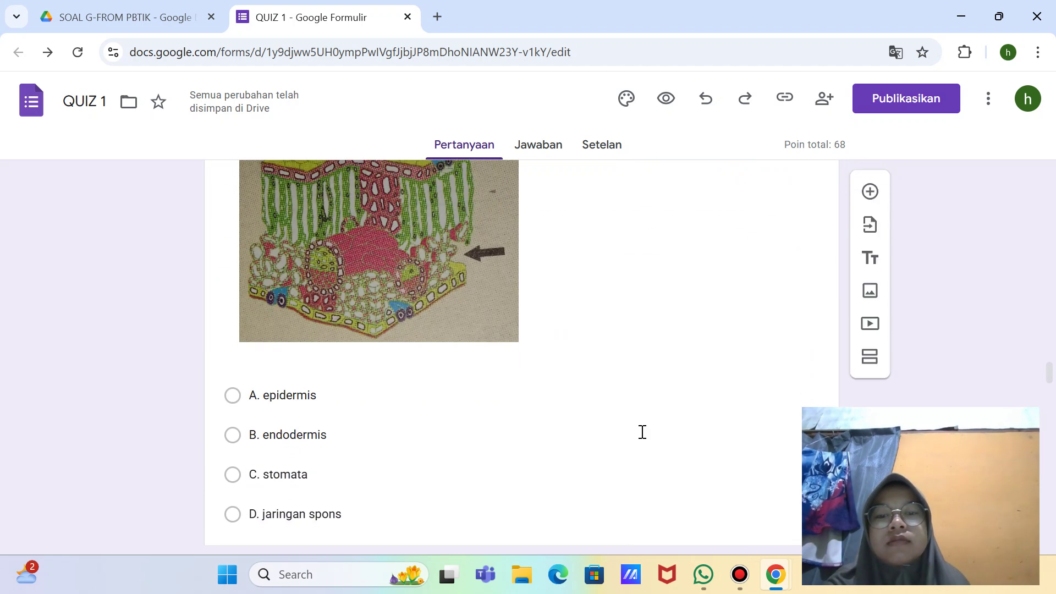
Step: Review questions 5 through 9
{"action": "left_click", "coordinate": [642, 432]}
{"action": "scroll", "coordinate": [641, 432], "scroll_direction": "down", "scroll_amount": 6}
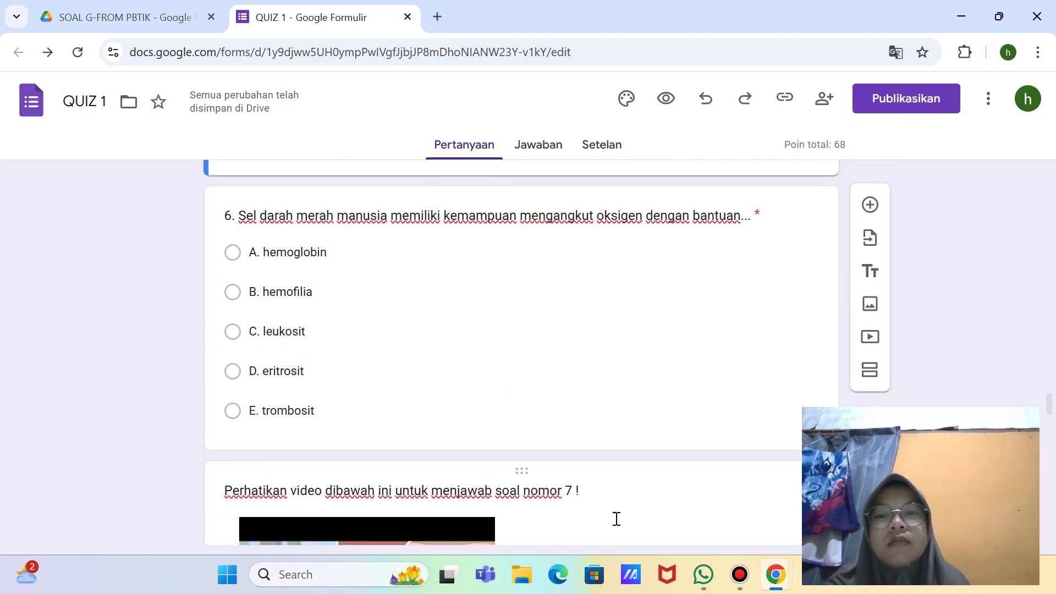
{"action": "scroll", "coordinate": [615, 495], "scroll_direction": "up", "scroll_amount": 3}
{"action": "left_click", "coordinate": [616, 471]}
{"action": "scroll", "coordinate": [617, 455], "scroll_direction": "down", "scroll_amount": 6}
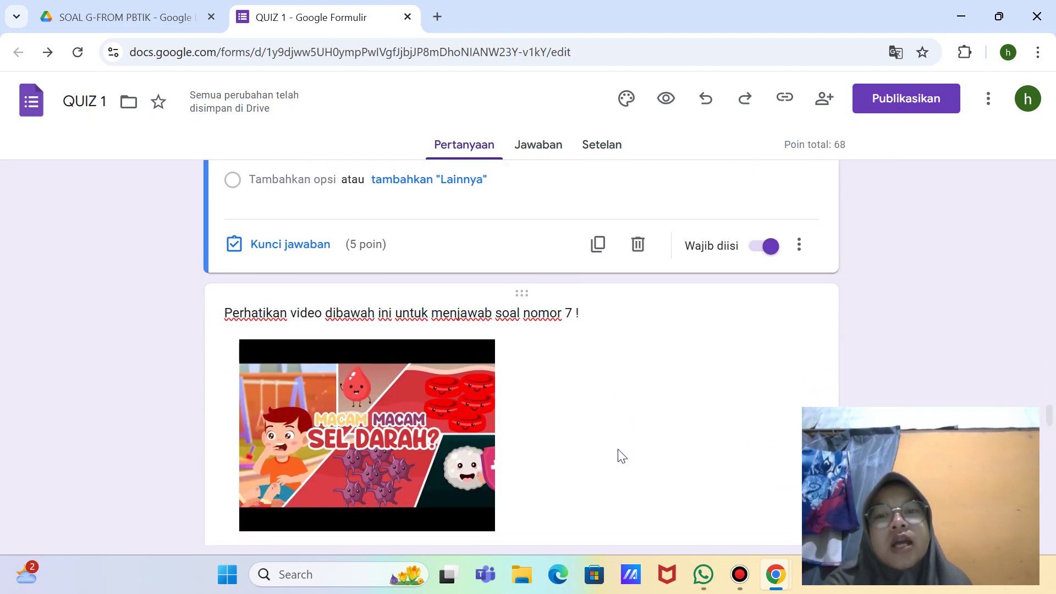
{"action": "scroll", "coordinate": [621, 457], "scroll_direction": "down", "scroll_amount": 6}
{"action": "left_click", "coordinate": [618, 449]}
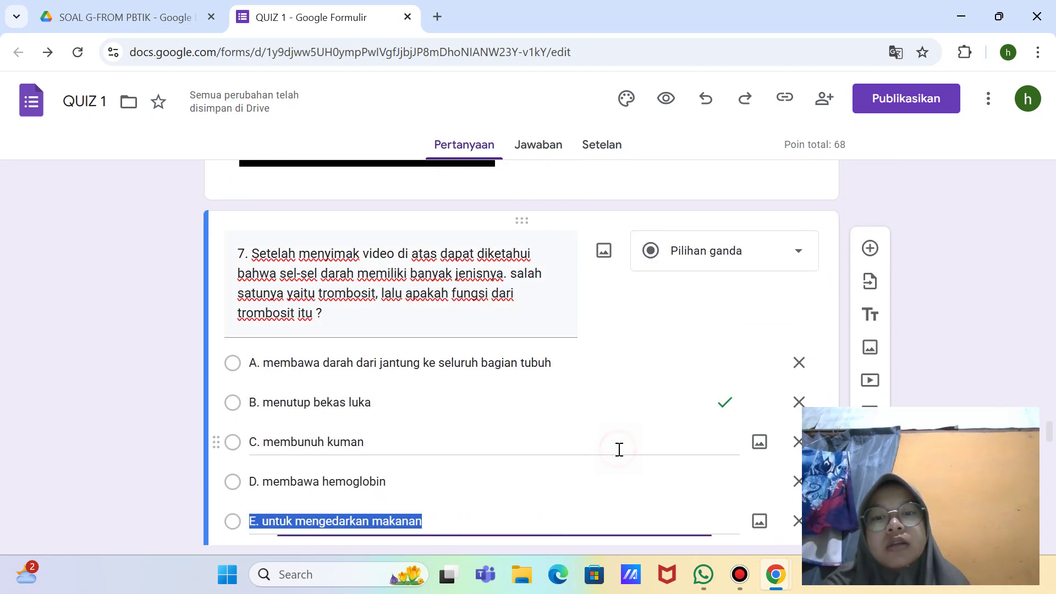
{"action": "scroll", "coordinate": [619, 449], "scroll_direction": "down", "scroll_amount": 7}
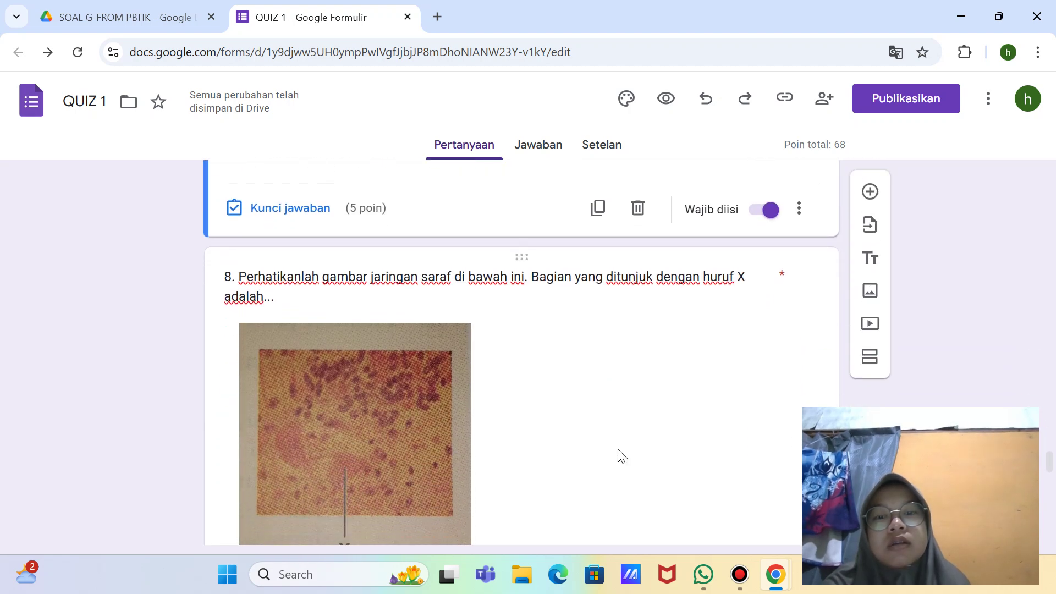
{"action": "left_click", "coordinate": [618, 450]}
{"action": "scroll", "coordinate": [617, 448], "scroll_direction": "down", "scroll_amount": 6}
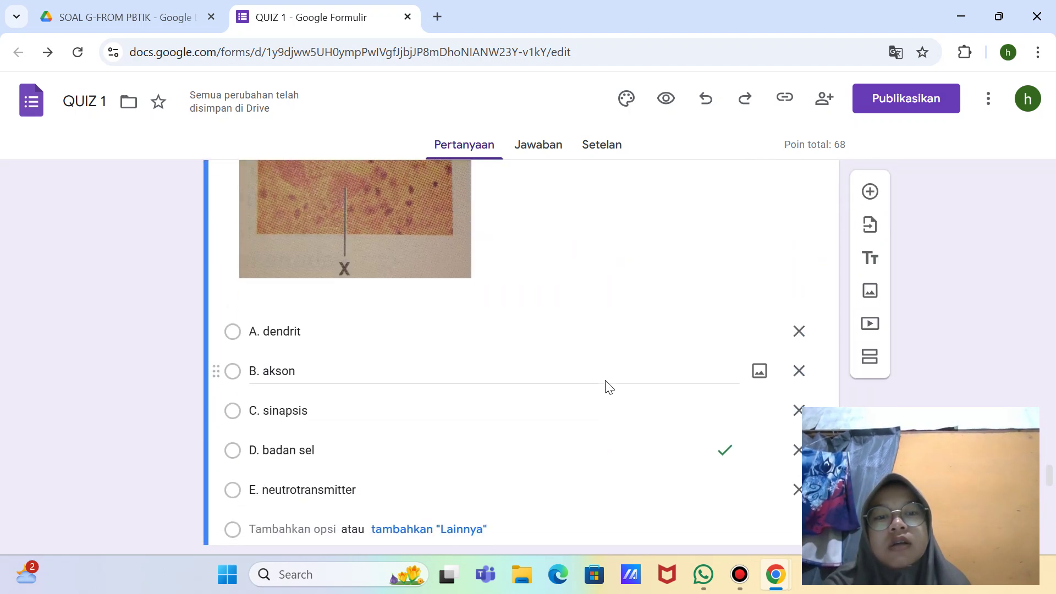
{"action": "scroll", "coordinate": [609, 387], "scroll_direction": "down", "scroll_amount": 10}
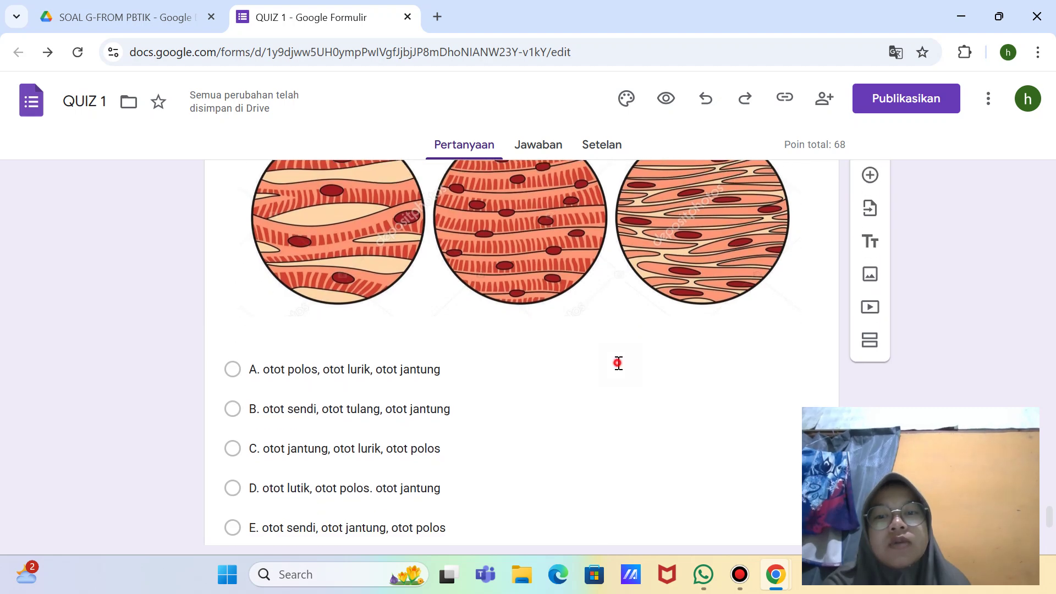
{"action": "left_click", "coordinate": [618, 363]}
{"action": "scroll", "coordinate": [617, 366], "scroll_direction": "down", "scroll_amount": 3}
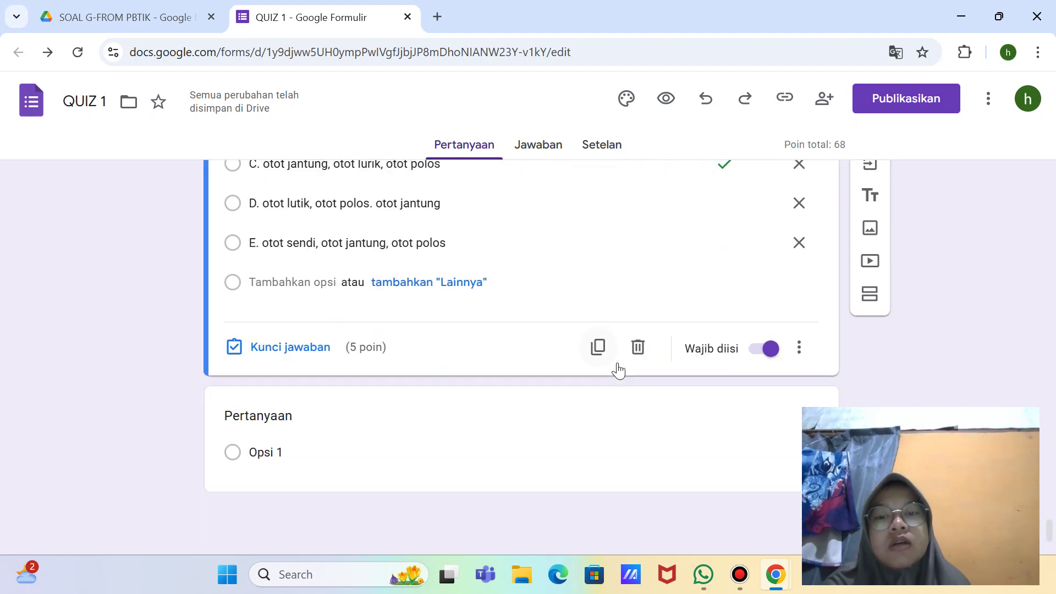
Step: Title the new blank question '10.'
{"action": "left_click", "coordinate": [488, 439]}
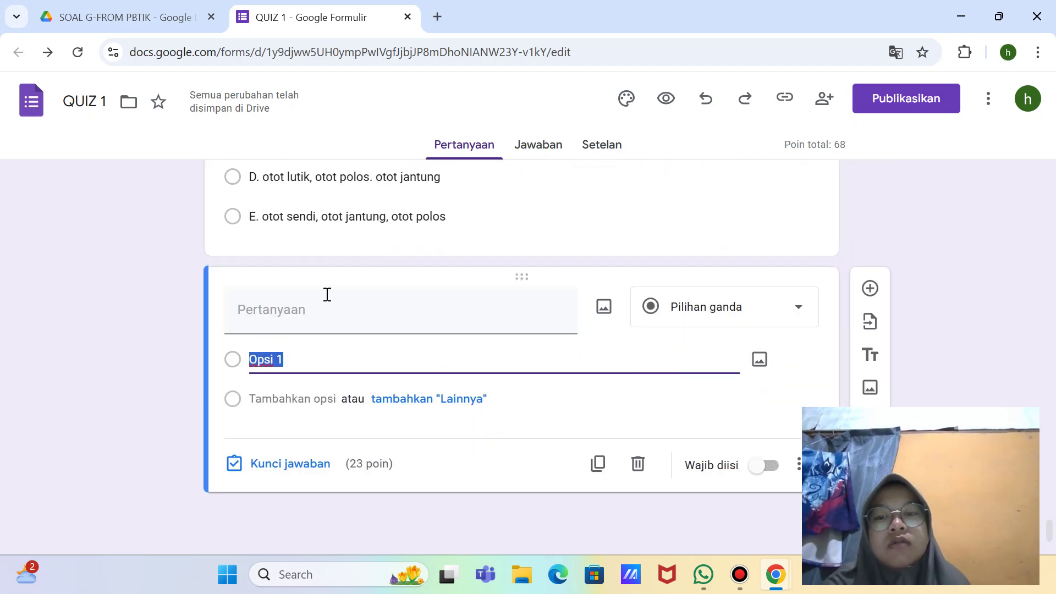
{"action": "left_click", "coordinate": [301, 308]}
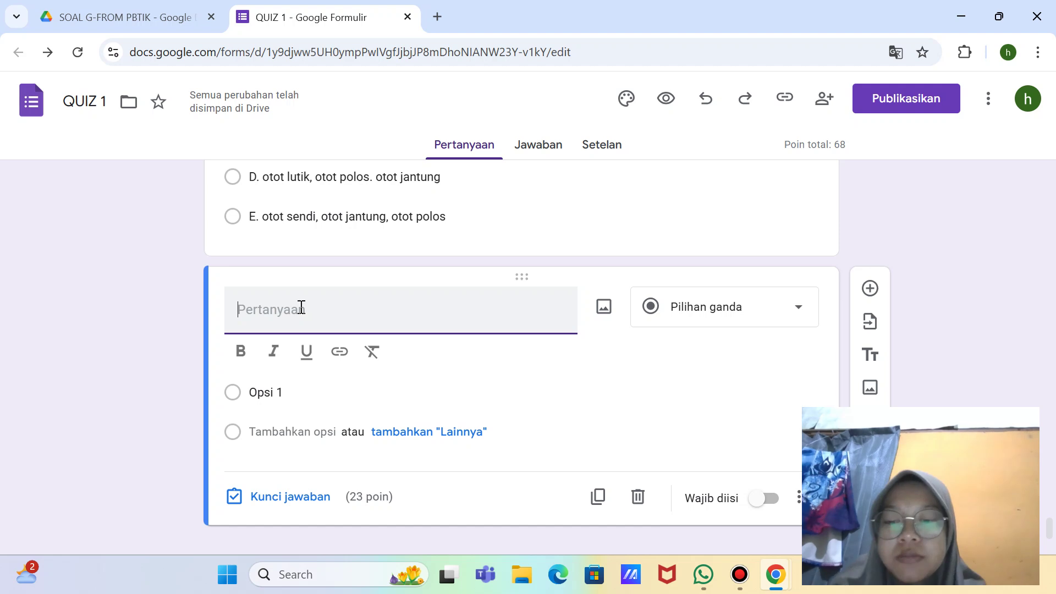
{"action": "type", "text": "selsel"}
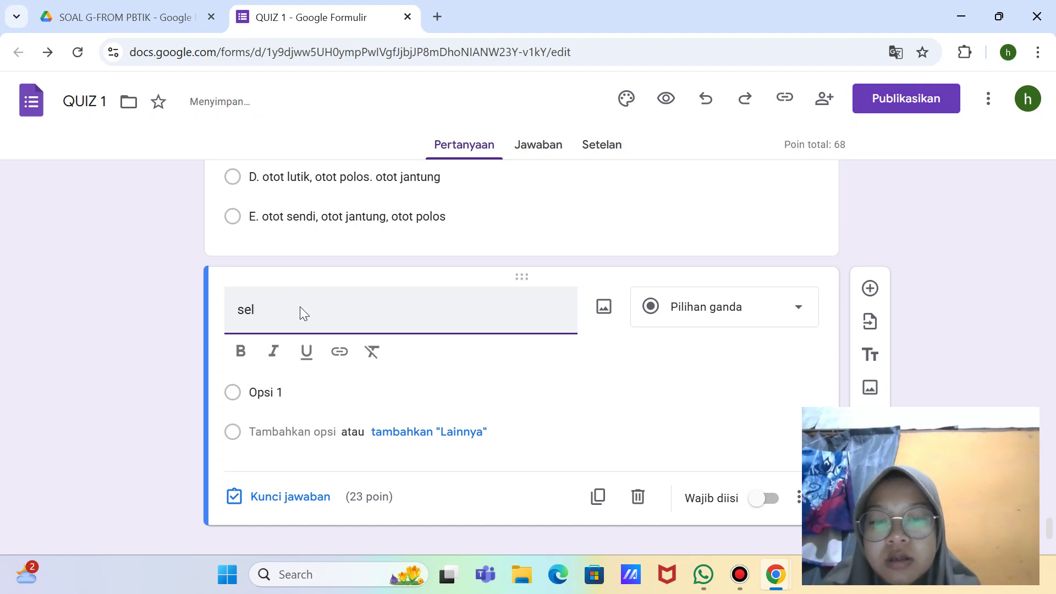
{"action": "key", "text": "BackSpace"}
{"action": "key", "text": "BackSpace"}
{"action": "key", "text": "BackSpace"}
{"action": "key", "text": "BackSpace"}
{"action": "key", "text": "BackSpace"}
{"action": "key", "text": "BackSpace"}
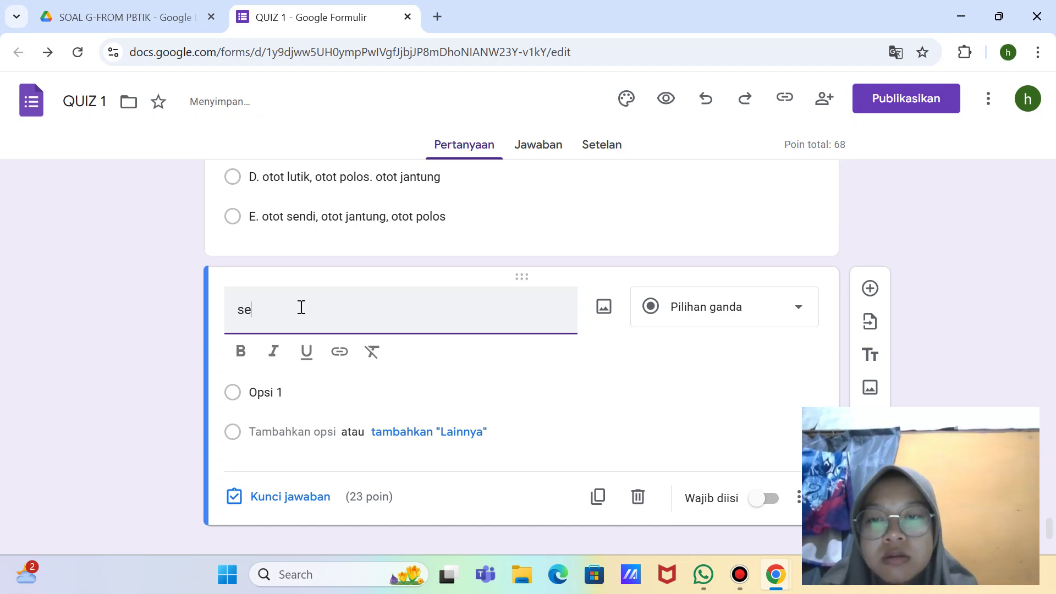
{"action": "type", "text": "10."}
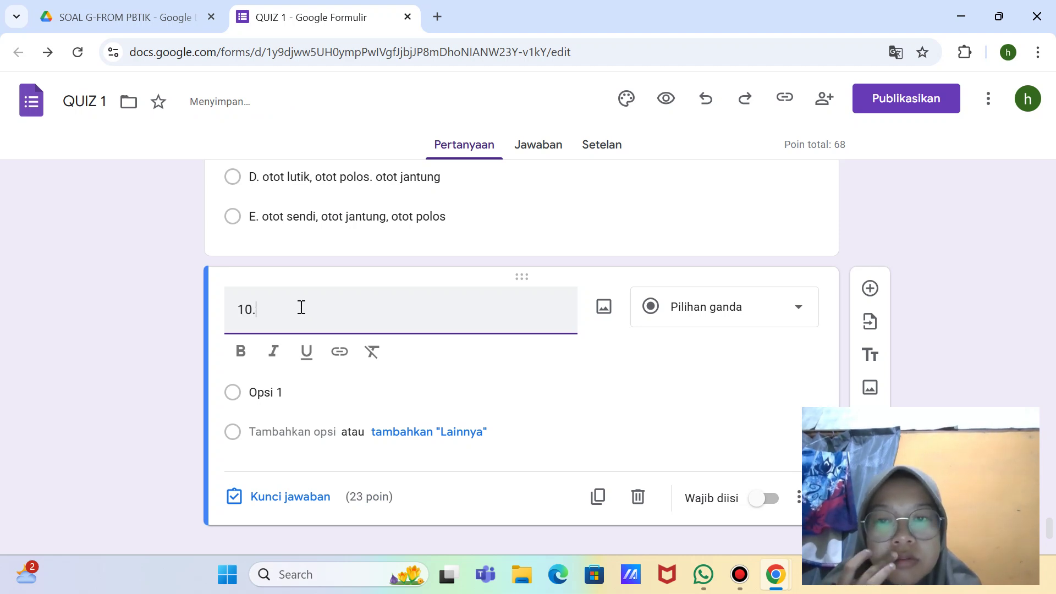
{"action": "key", "text": "alt"}
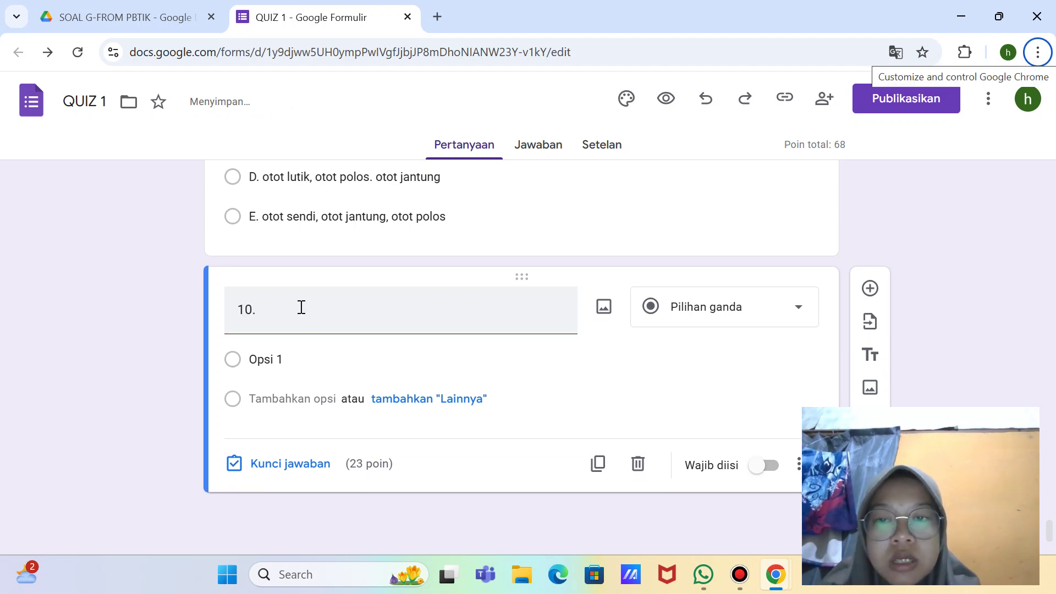
Step: Set question 10's answer key to 5 points instead of 23
{"action": "left_click", "coordinate": [255, 465]}
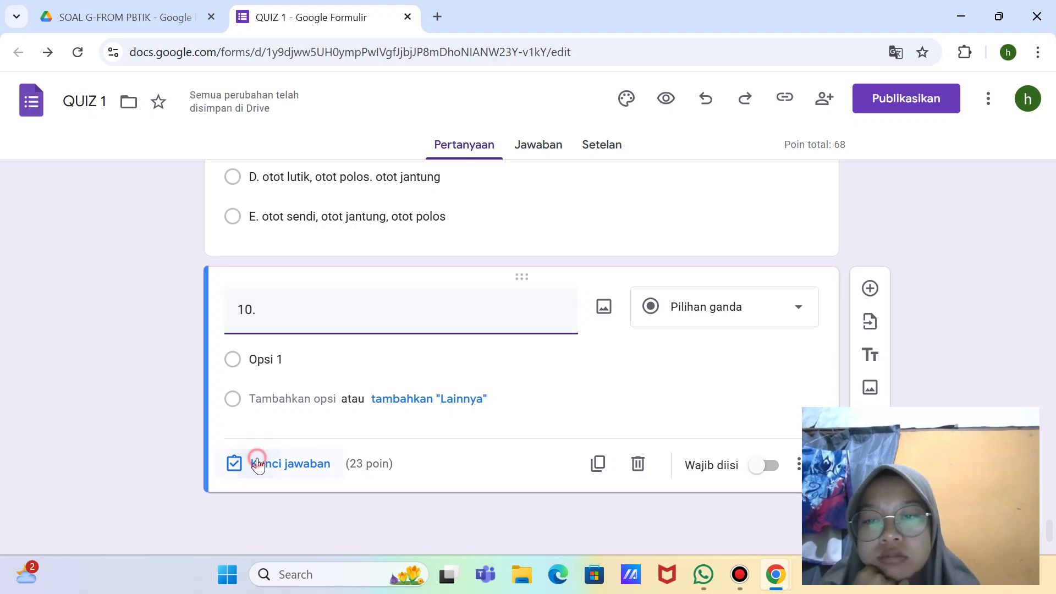
{"action": "key", "text": "BackSpace"}
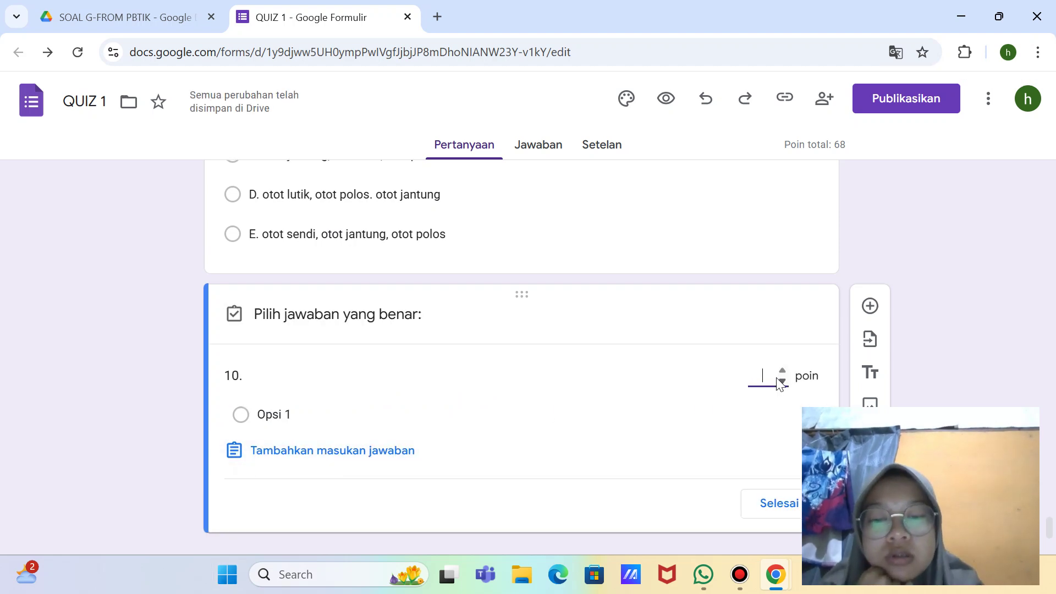
{"action": "type", "text": "5"}
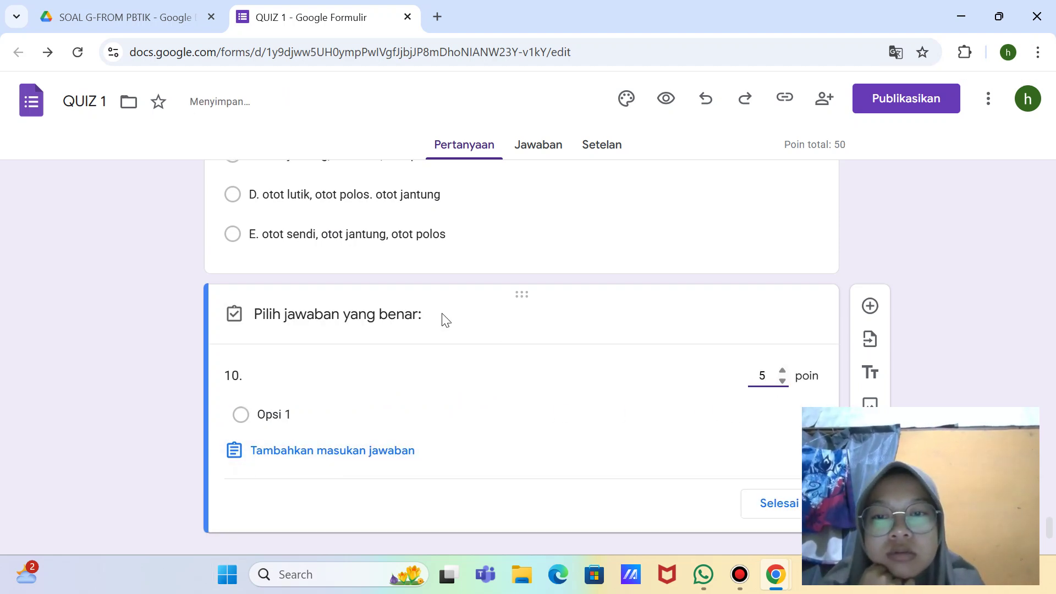
{"action": "left_click", "coordinate": [356, 365]}
{"action": "left_click", "coordinate": [290, 379]}
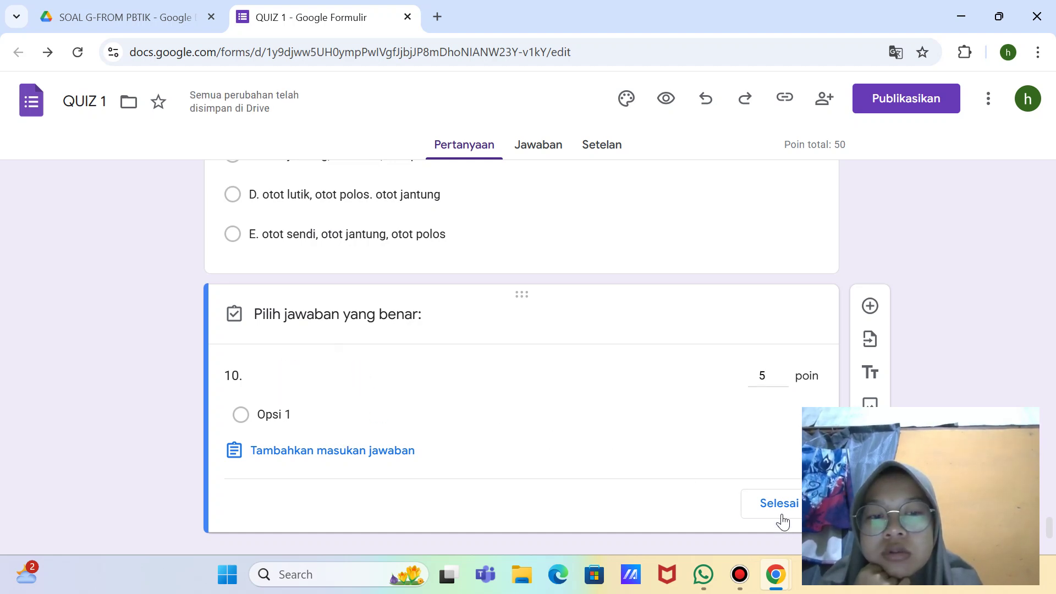
{"action": "left_click", "coordinate": [770, 503]}
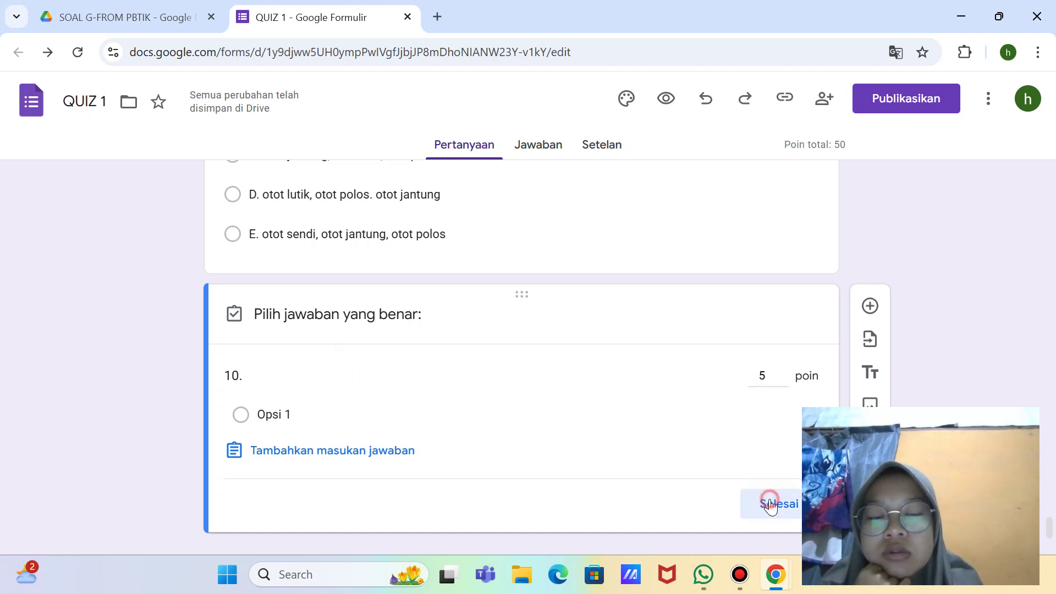
Step: Write 'Sel-sel jaringan ikat yang berfungsi memakan zat-zat buangan adalah...' after '10.' in the question title
{"action": "left_click", "coordinate": [320, 338]}
{"action": "type", "text": "s"}
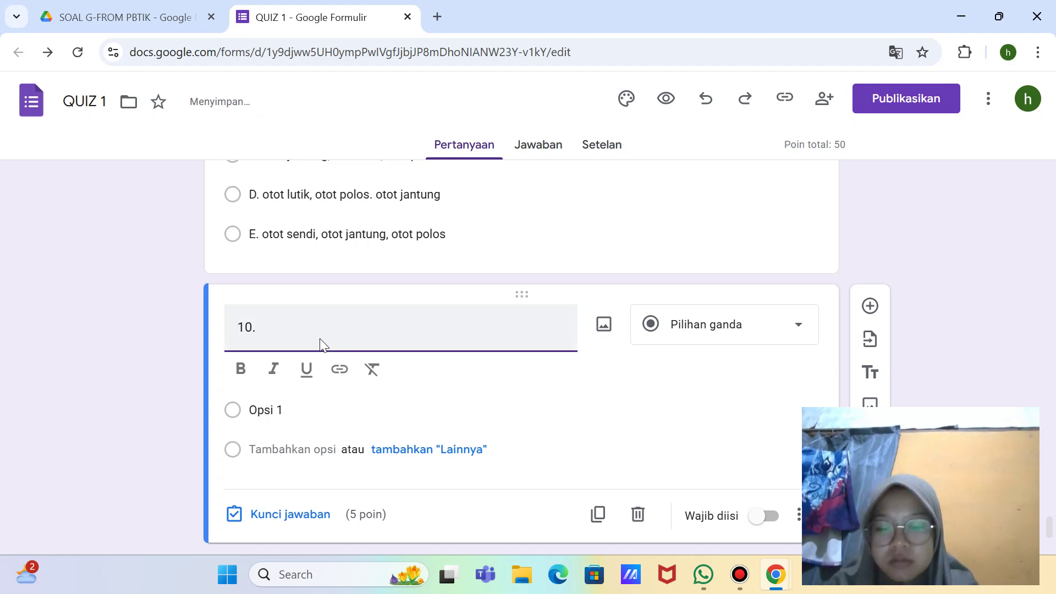
{"action": "type", "text": "e"}
{"action": "key", "text": "BackSpace"}
{"action": "key", "text": "BackSpace"}
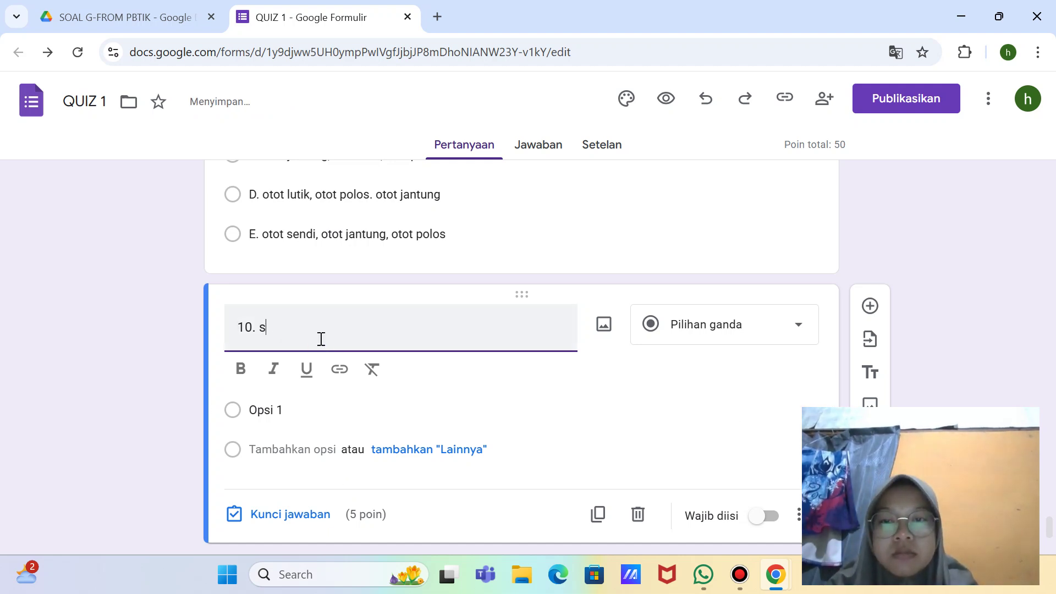
{"action": "type", "text": "Sel"}
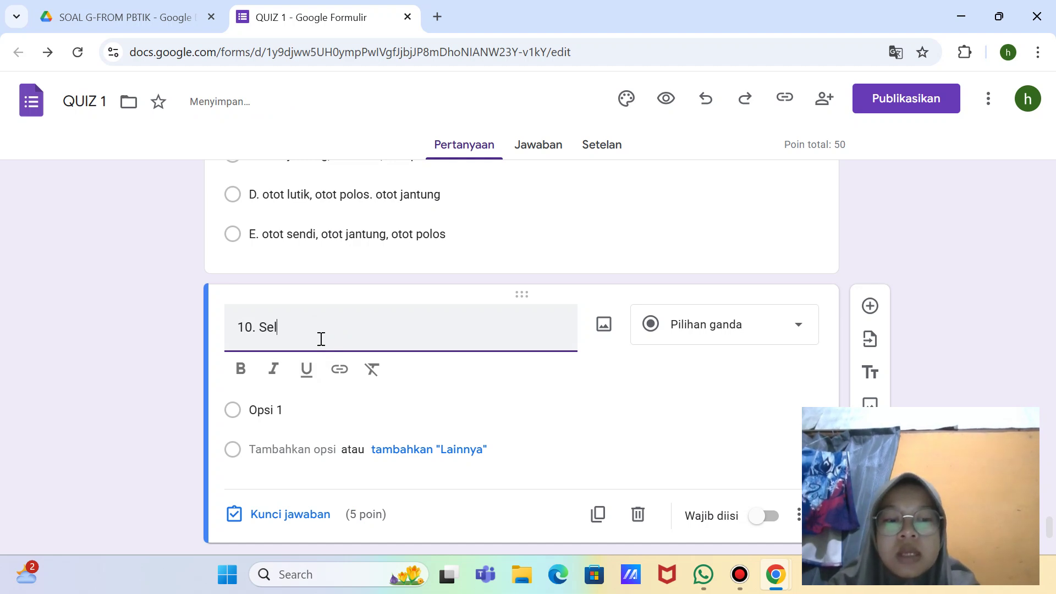
{"action": "type", "text": "-sel "}
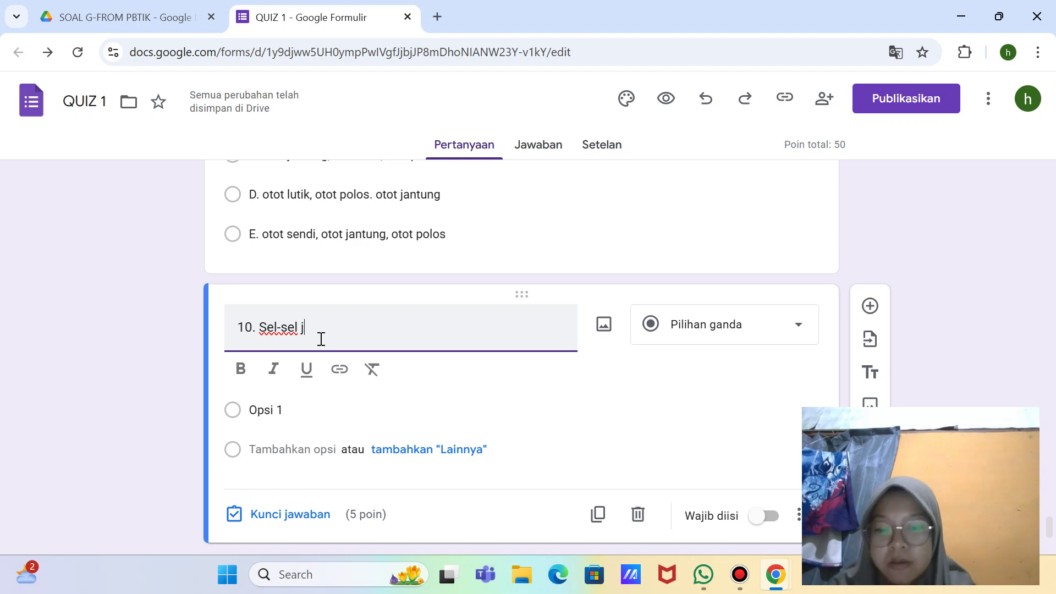
{"action": "type", "text": "jaringan i"}
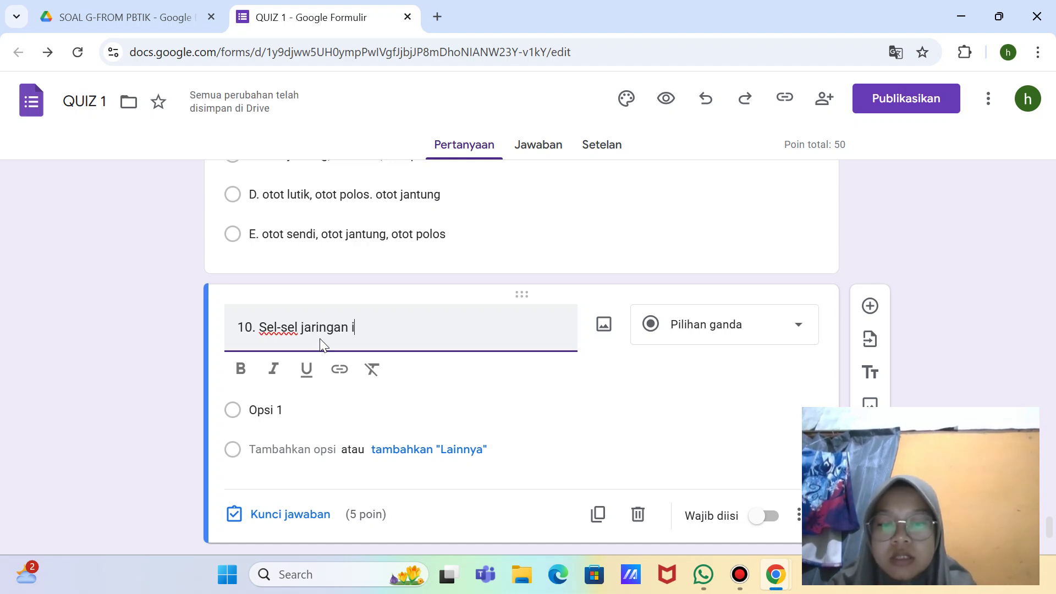
{"action": "type", "text": "kat "}
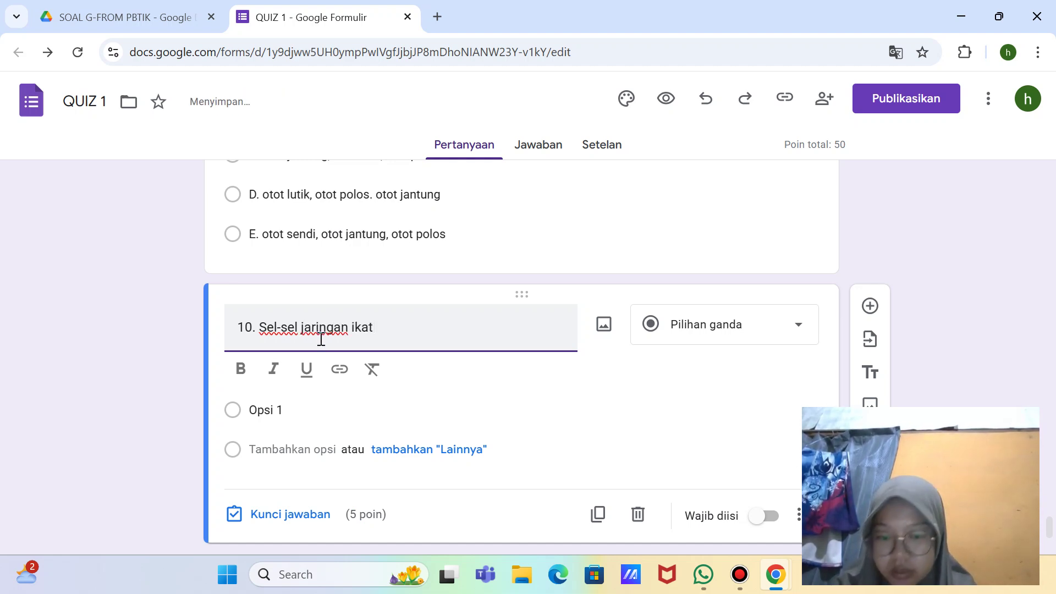
{"action": "type", "text": "yang berfungsi"}
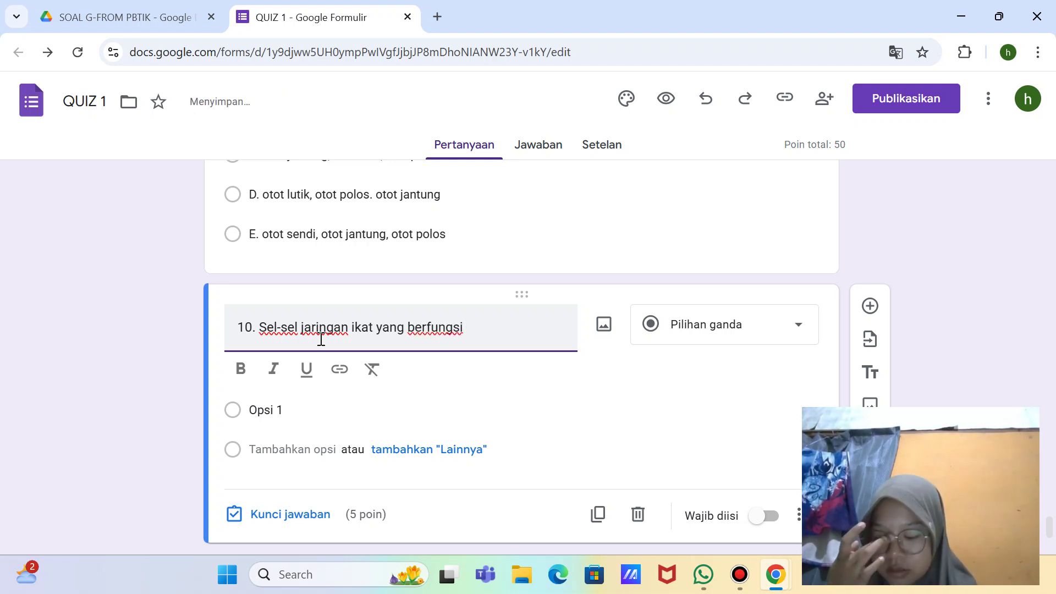
{"action": "type", "text": " memak"}
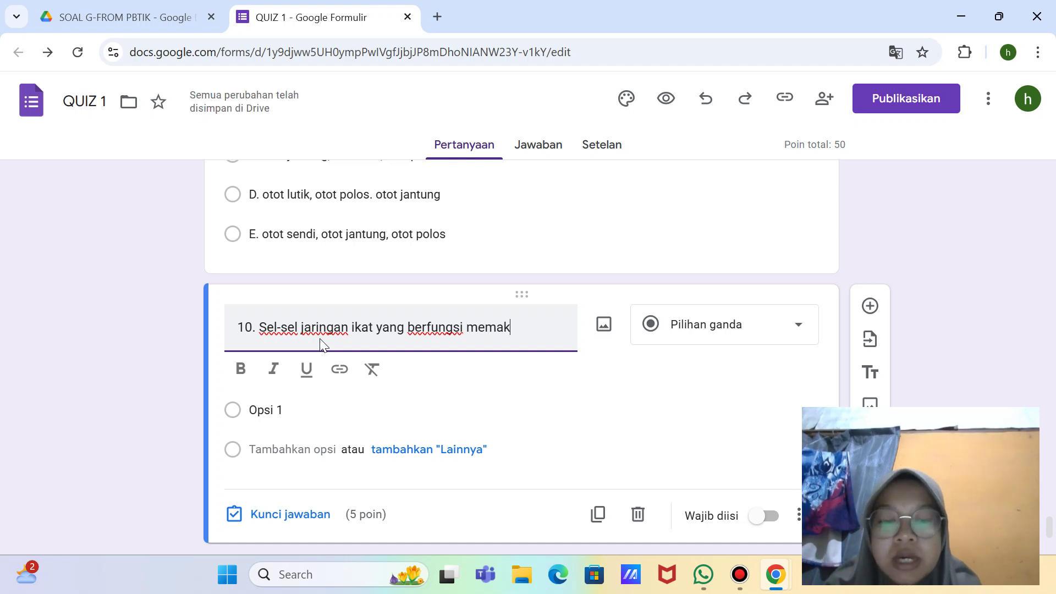
{"action": "type", "text": "an zat-z"}
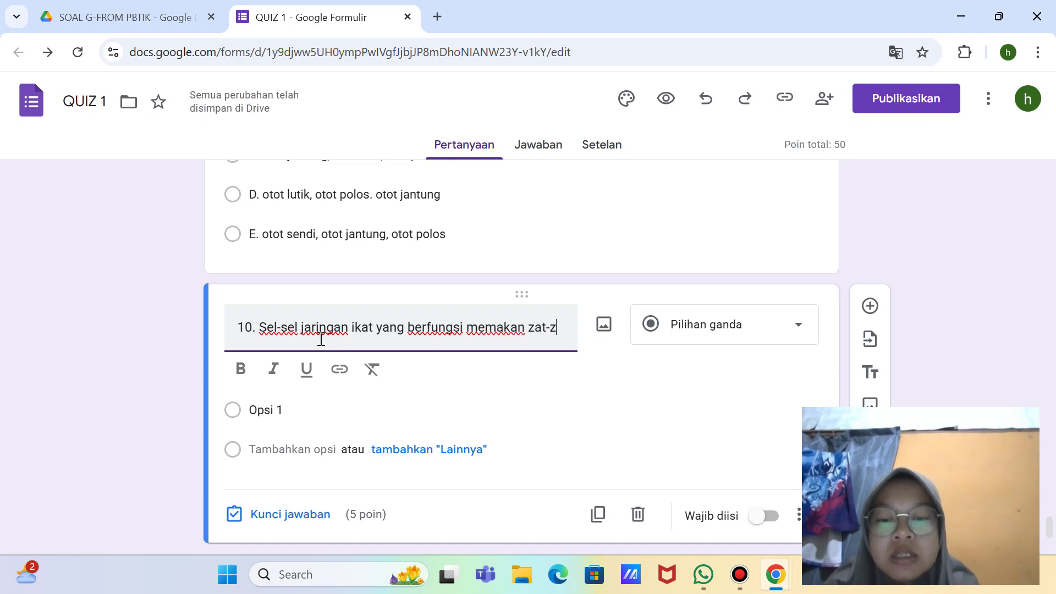
{"action": "type", "text": "at"}
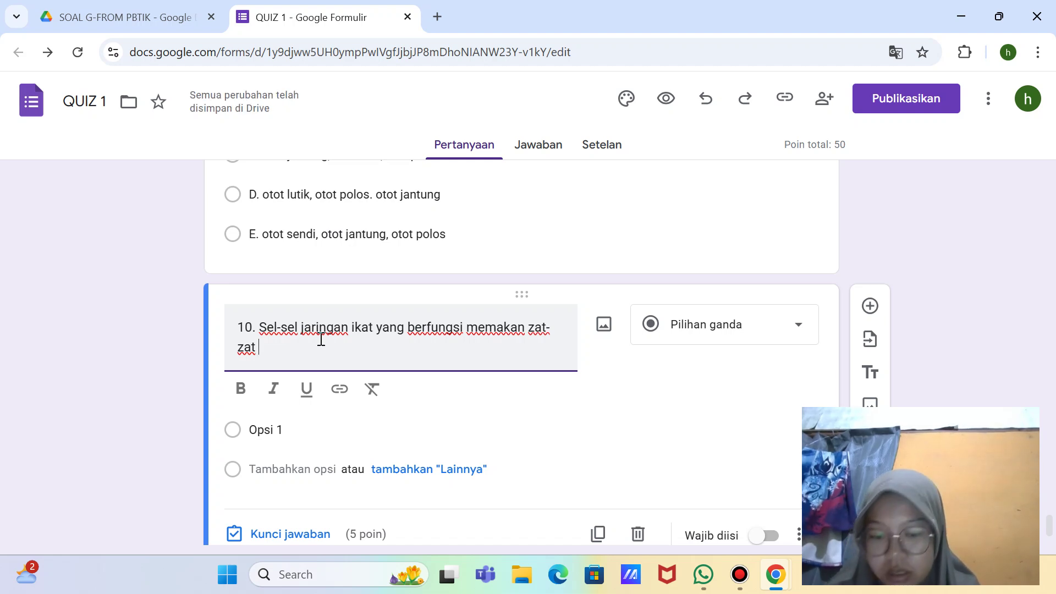
{"action": "type", "text": " buangan a"}
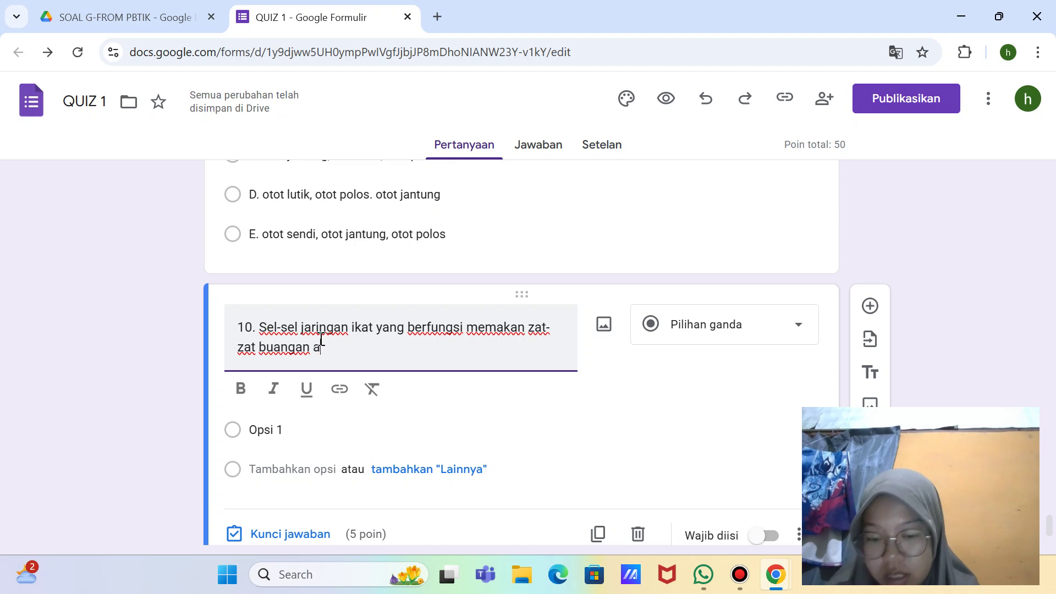
{"action": "type", "text": "dalah.."}
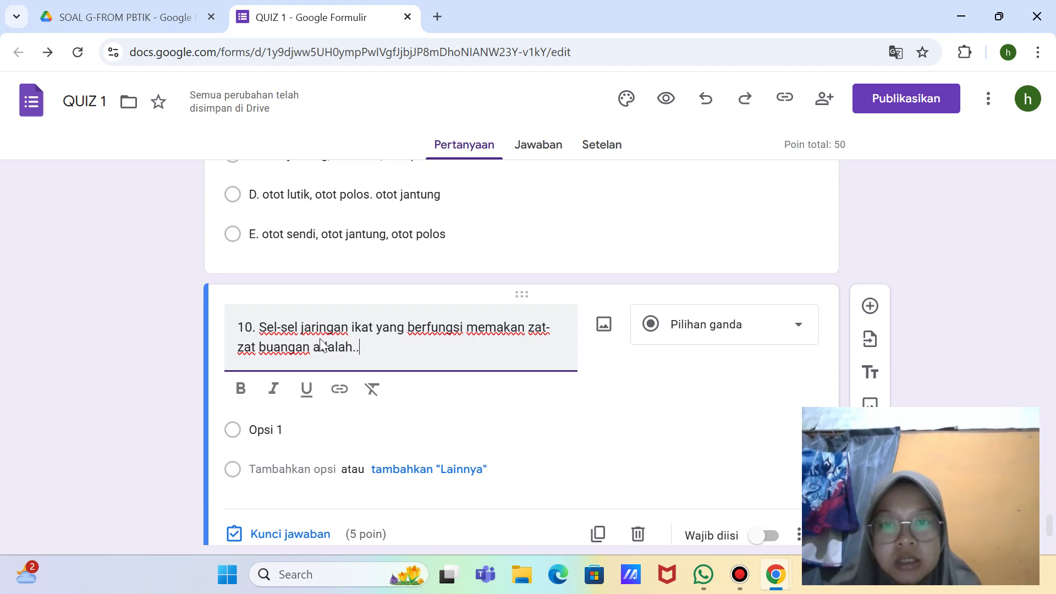
{"action": "type", "text": "."}
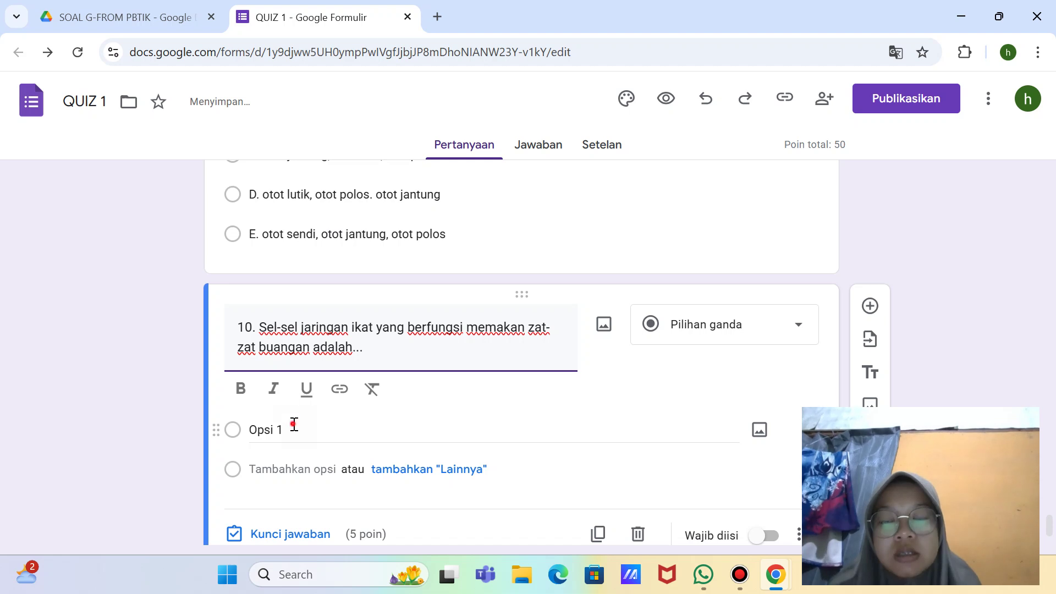
Step: Enter the first two answer options for question 10: A. fibroblas and B. sel lemak
{"action": "left_click", "coordinate": [294, 423]}
{"action": "key", "text": "BackSpace"}
{"action": "type", "text": "A."}
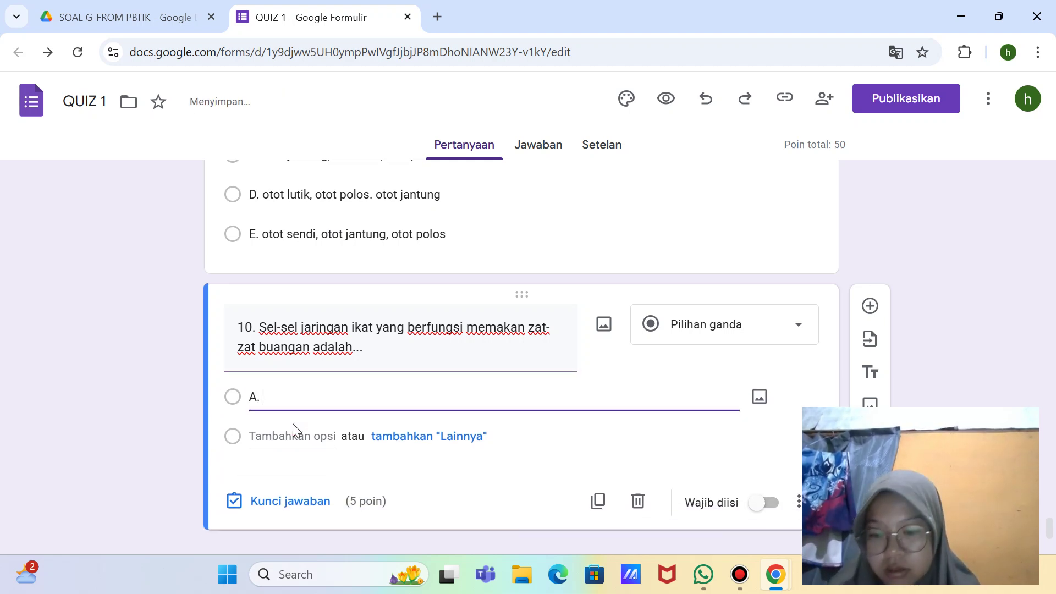
{"action": "type", "text": " fibroblas"}
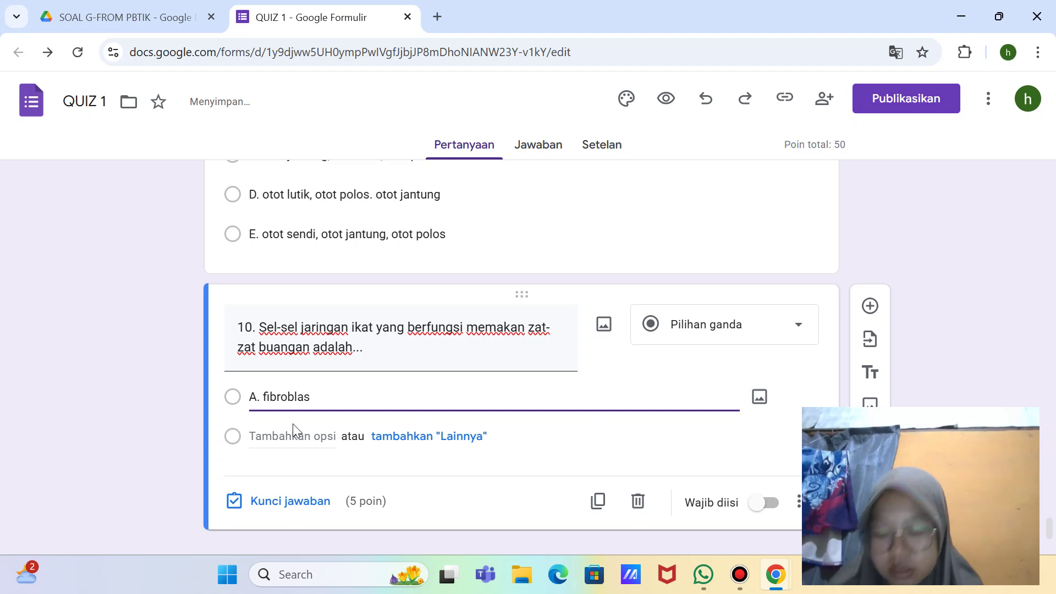
{"action": "left_click", "coordinate": [292, 424]}
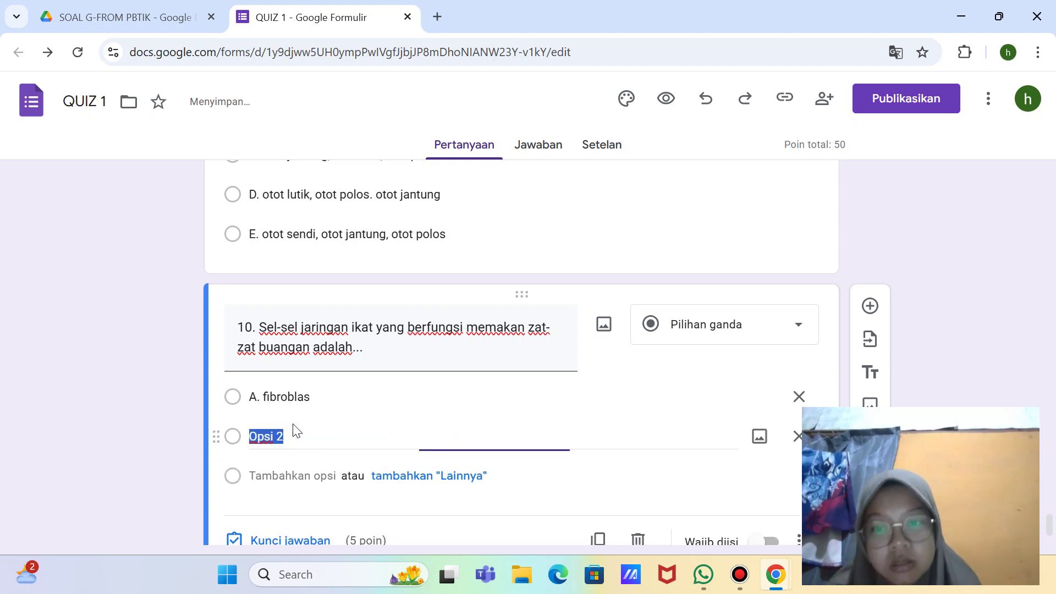
{"action": "key", "text": "BackSpace"}
{"action": "type", "text": "B."}
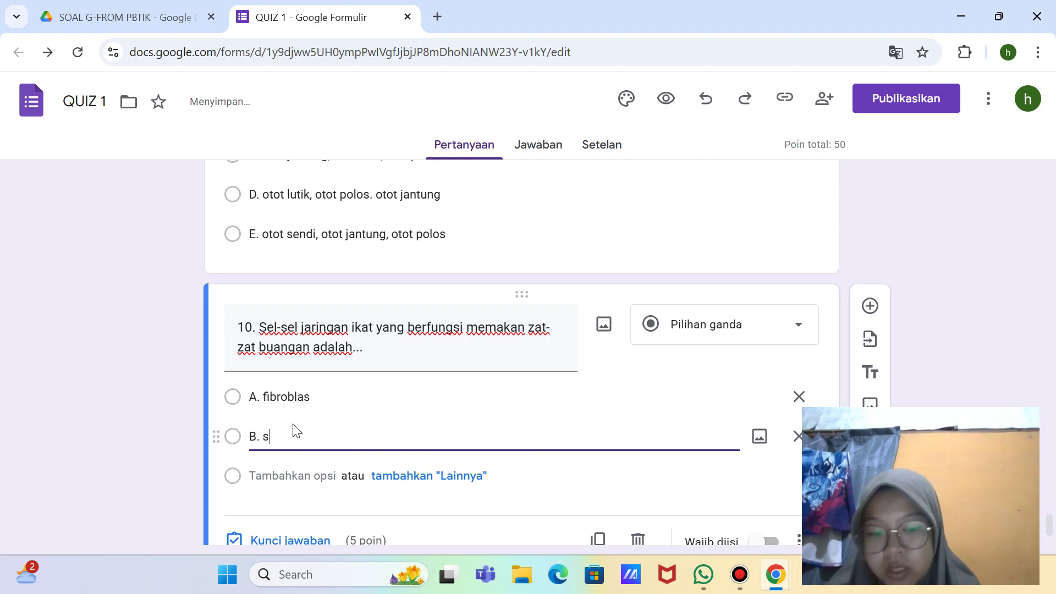
{"action": "type", "text": " sel lemat"}
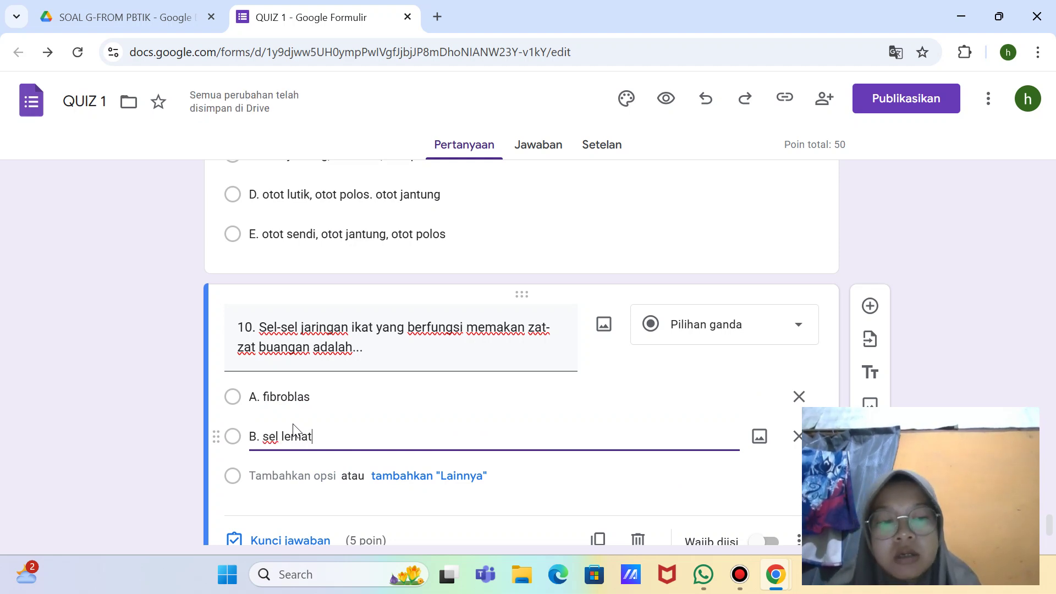
{"action": "key", "text": "BackSpace"}
Step: Add options C. sel plasma, D. makrofag and E. sel tiang
{"action": "key", "text": "Return"}
{"action": "key", "text": "BackSpace"}
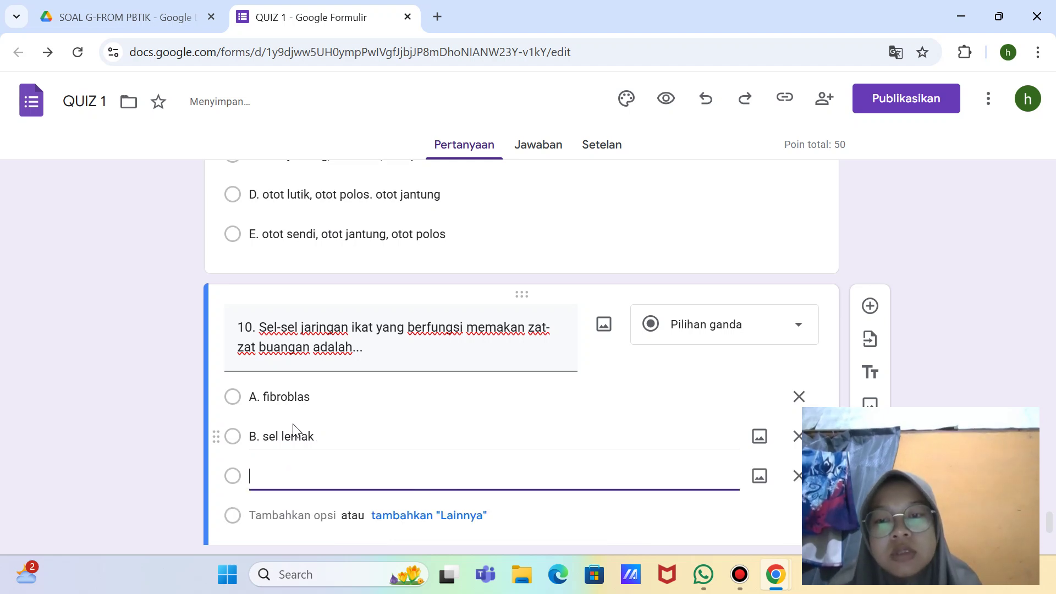
{"action": "type", "text": "C. "}
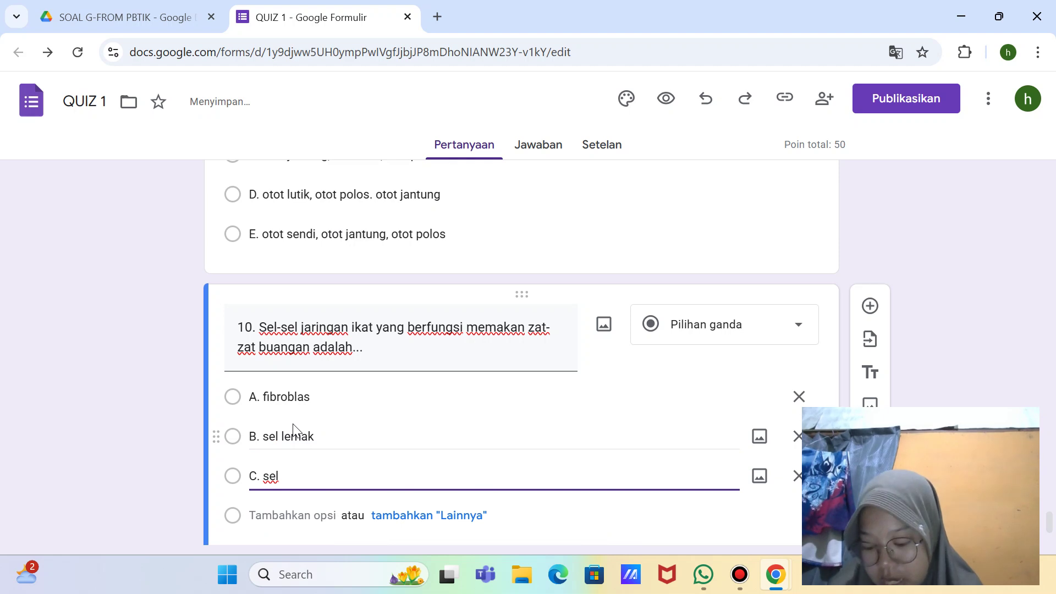
{"action": "type", "text": "sel plasma"}
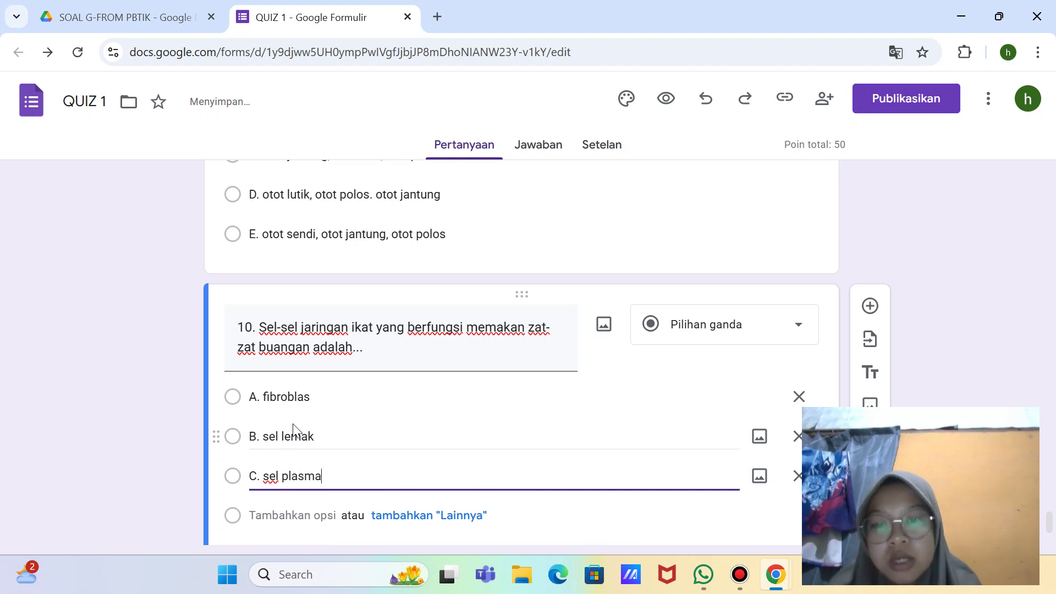
{"action": "key", "text": "Return"}
{"action": "key", "text": "BackSpace"}
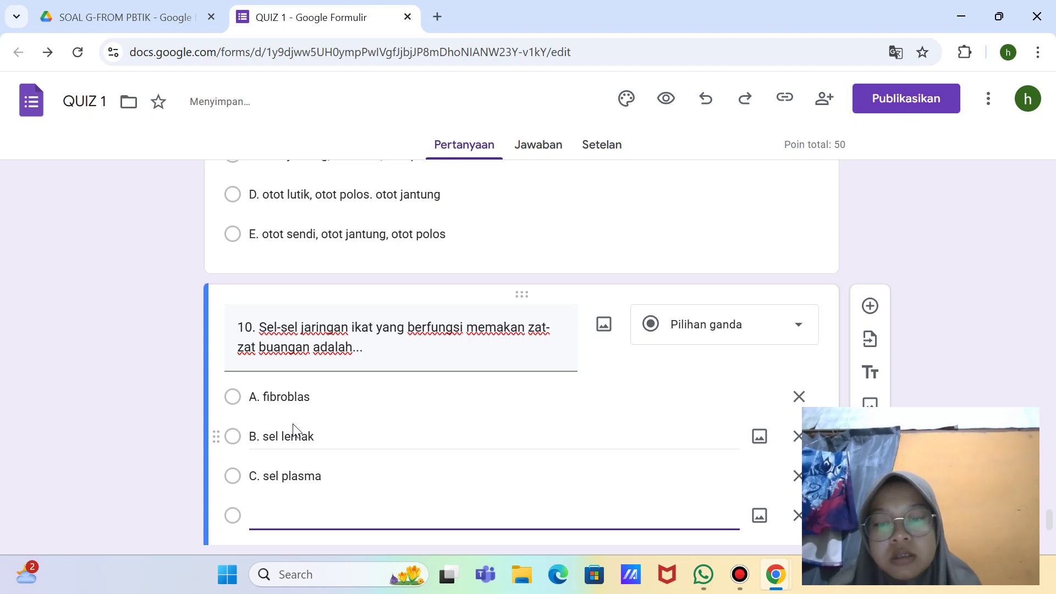
{"action": "type", "text": "D."}
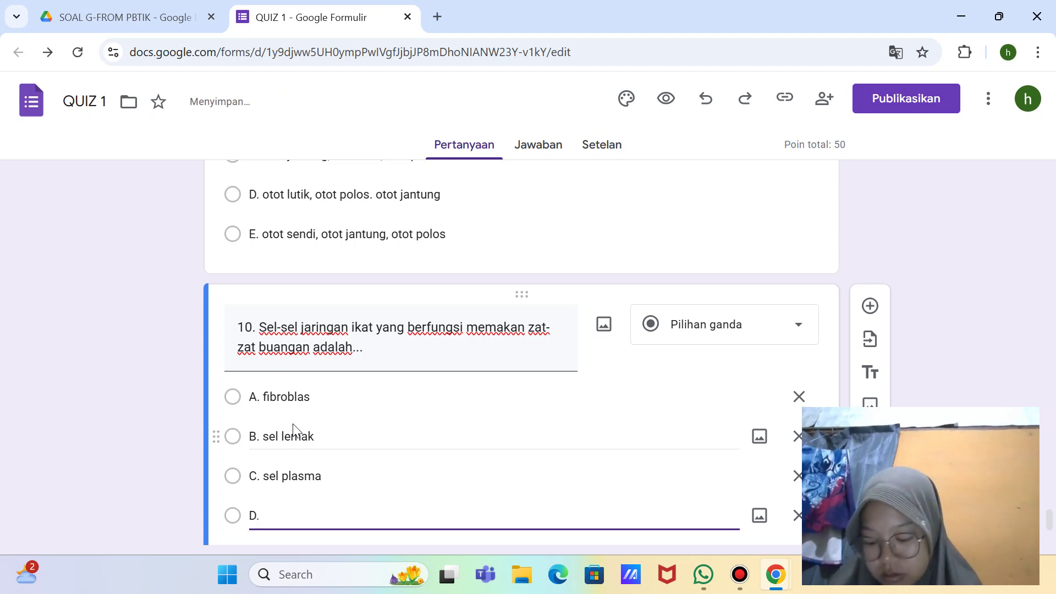
{"action": "type", "text": " mak"}
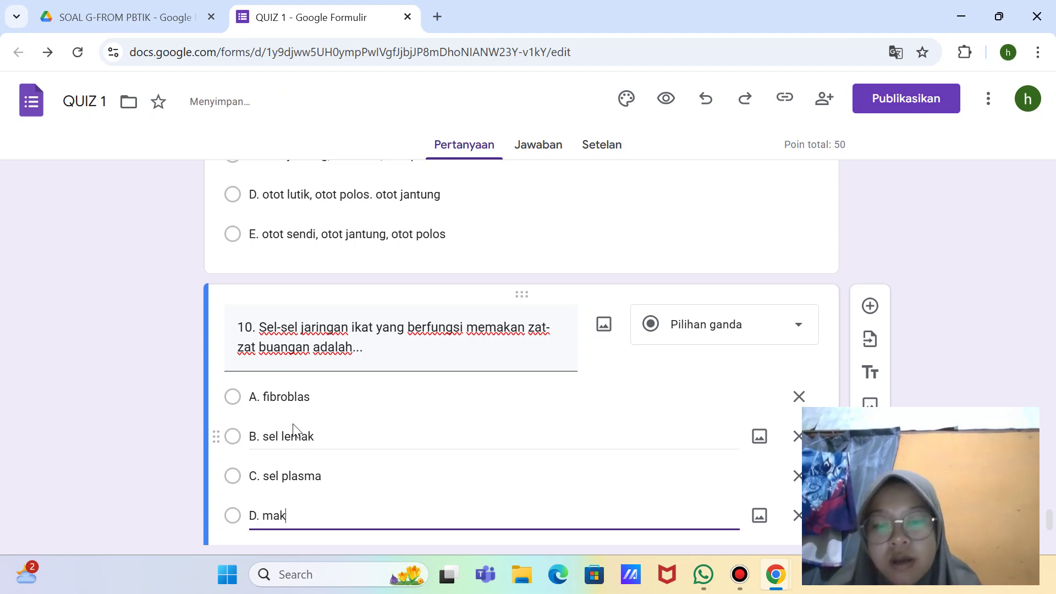
{"action": "type", "text": "rofag"}
{"action": "key", "text": "Return"}
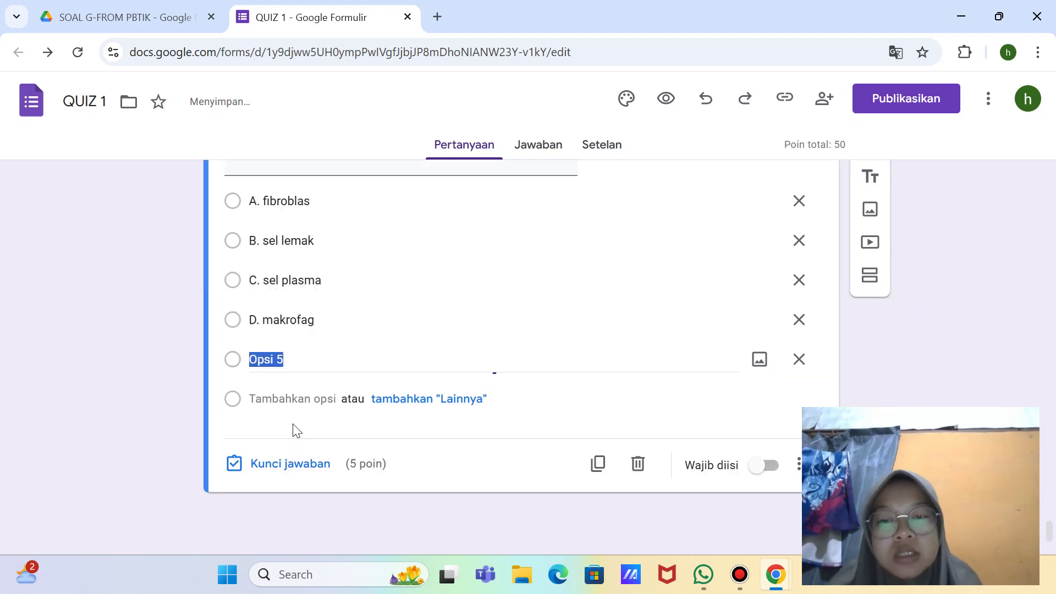
{"action": "key", "text": "BackSpace"}
{"action": "type", "text": "E. "}
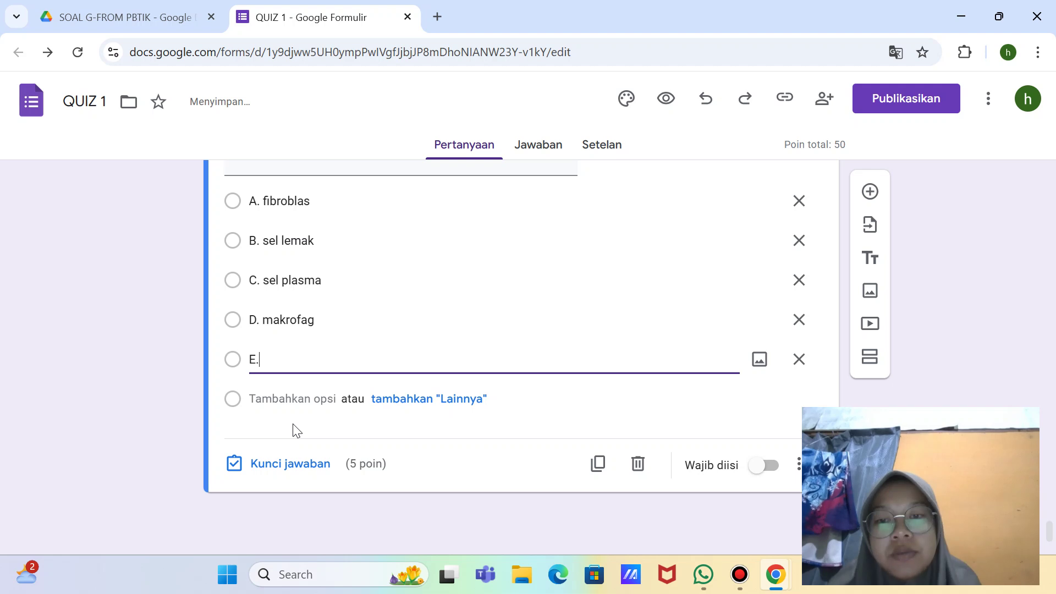
{"action": "type", "text": "s"}
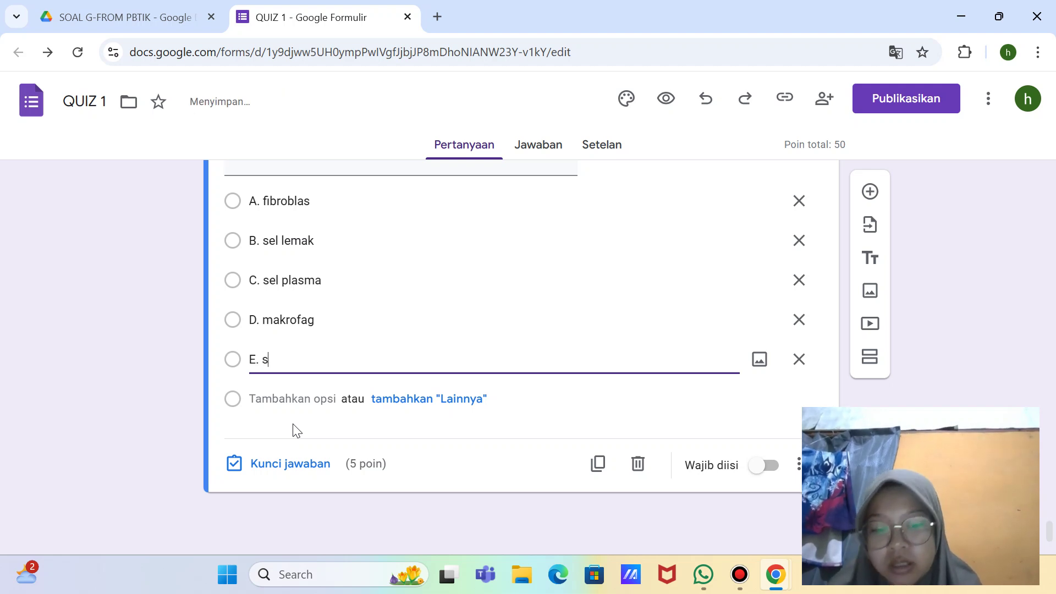
{"action": "type", "text": "el tiang"}
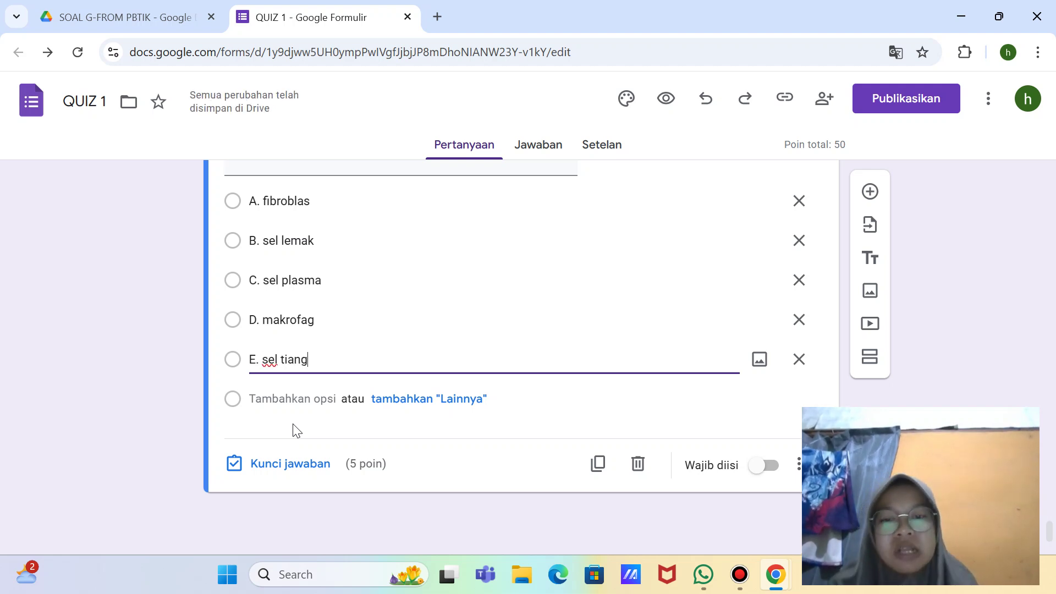
Step: Switch on 'Wajib diisi' for question 10 and take a full-screen snip with Win+Shift+S
{"action": "left_click", "coordinate": [770, 466]}
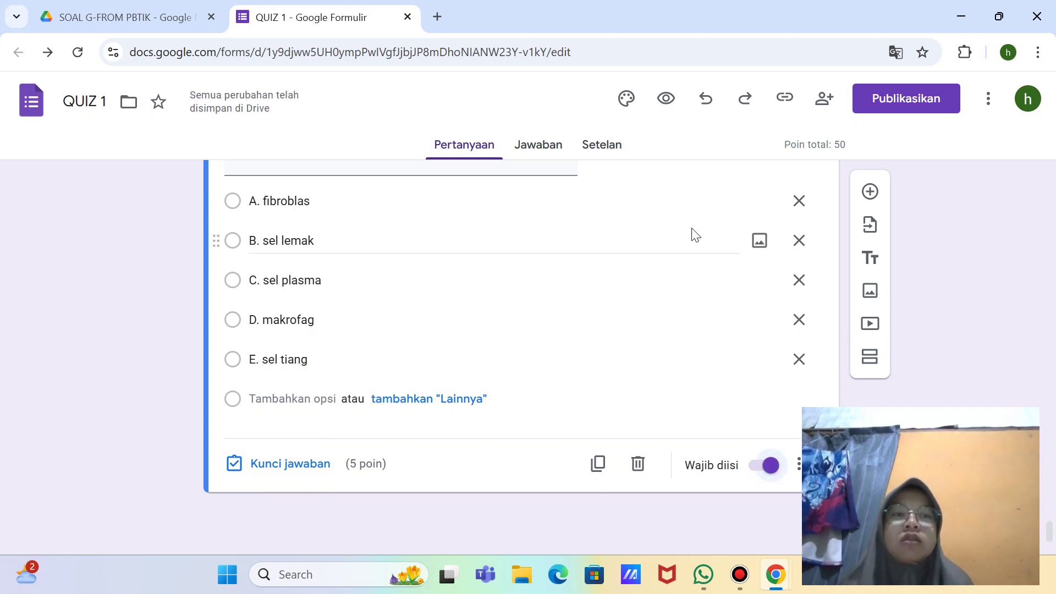
{"action": "key", "text": "super+shift+s"}
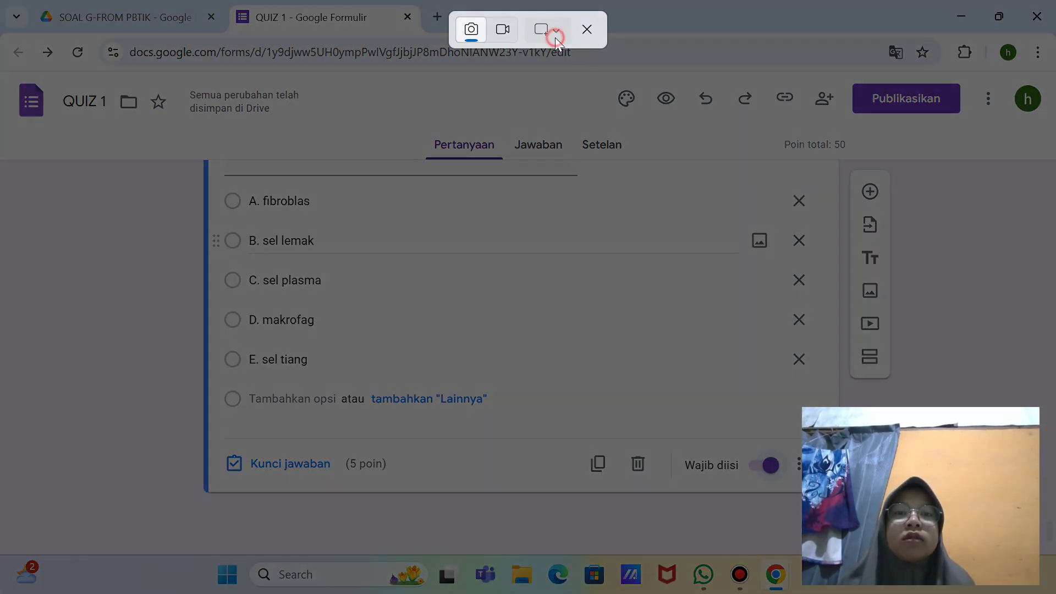
{"action": "left_click", "coordinate": [555, 36]}
{"action": "left_click", "coordinate": [593, 95]}
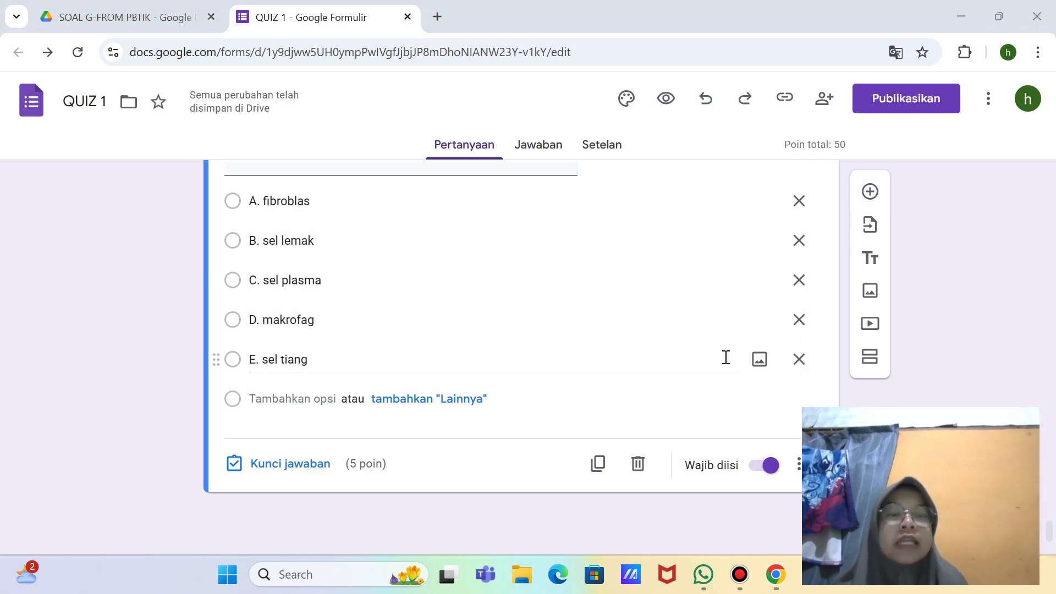
Step: Shrink question 9's muscle-tissue picture by dragging its corner handle inward, then return to question 10
{"action": "scroll", "coordinate": [654, 318], "scroll_direction": "up", "scroll_amount": 2}
{"action": "scroll", "coordinate": [656, 319], "scroll_direction": "up", "scroll_amount": 15}
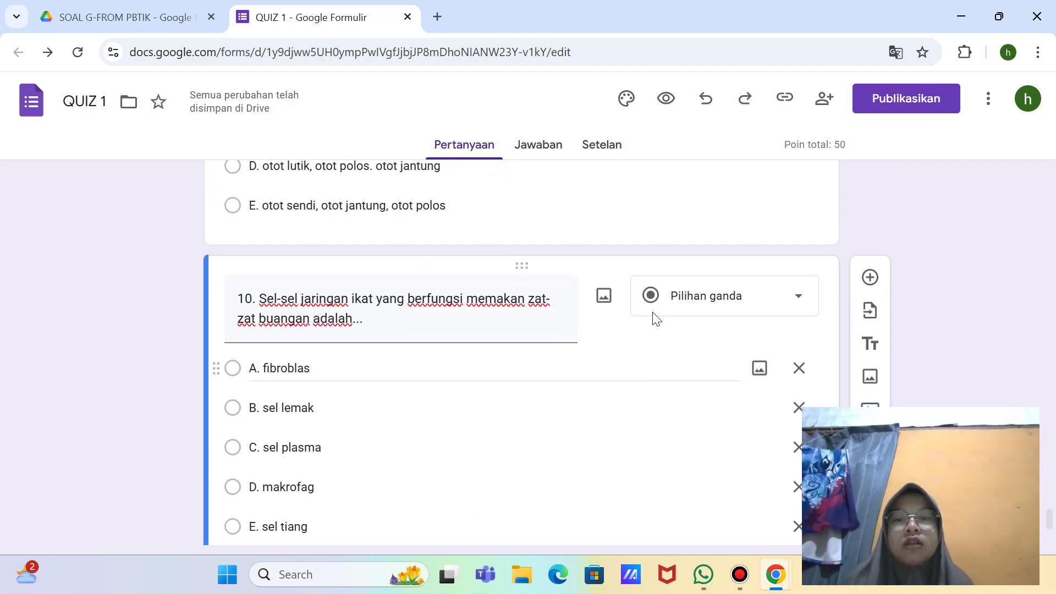
{"action": "scroll", "coordinate": [656, 319], "scroll_direction": "up", "scroll_amount": 8}
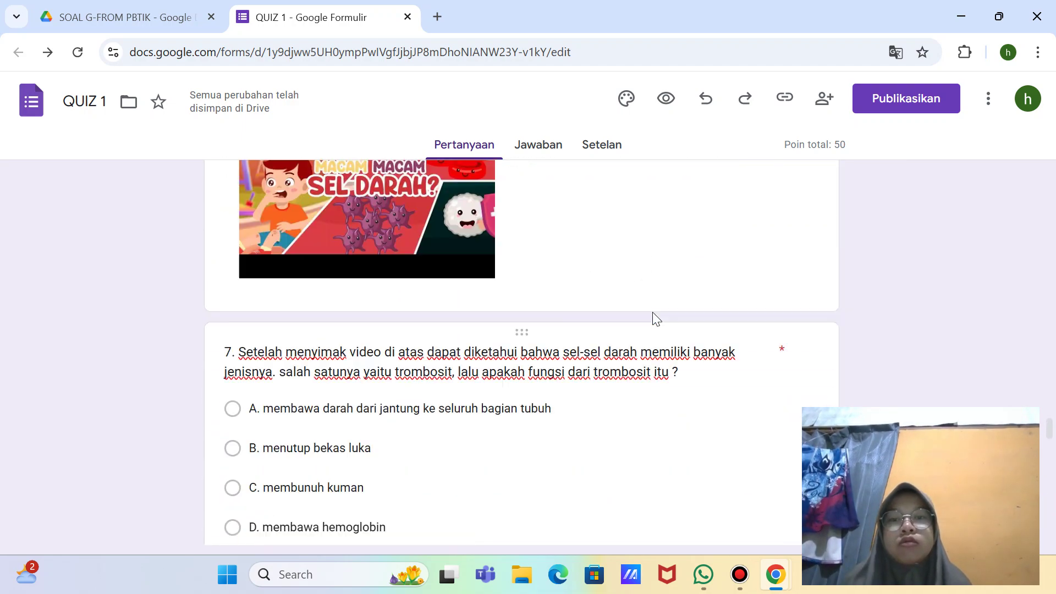
{"action": "scroll", "coordinate": [656, 319], "scroll_direction": "down", "scroll_amount": 15}
{"action": "scroll", "coordinate": [655, 318], "scroll_direction": "up", "scroll_amount": 2}
{"action": "scroll", "coordinate": [652, 312], "scroll_direction": "up", "scroll_amount": 1}
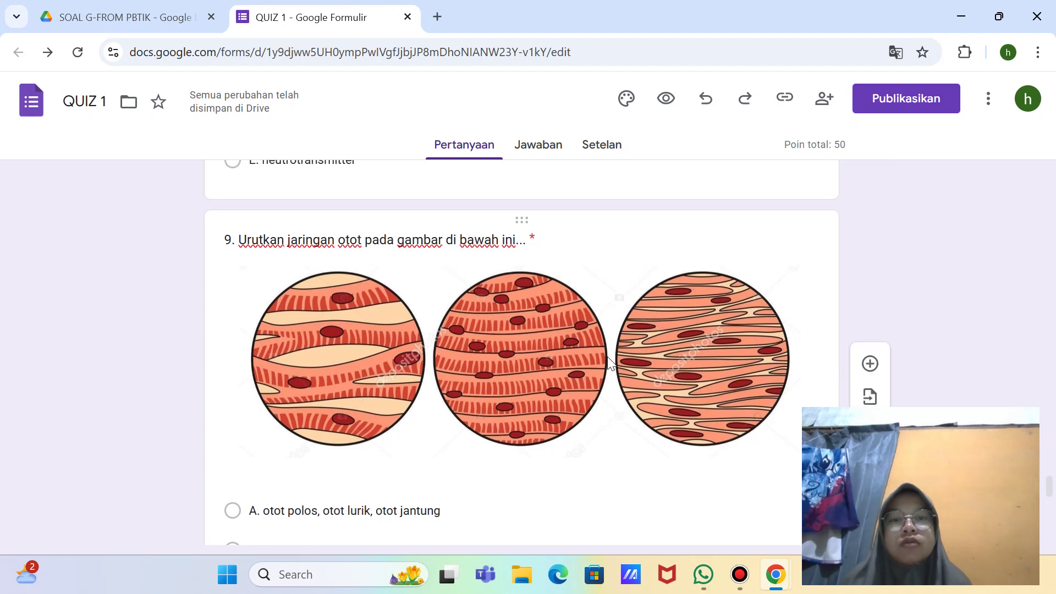
{"action": "left_click", "coordinate": [652, 313]}
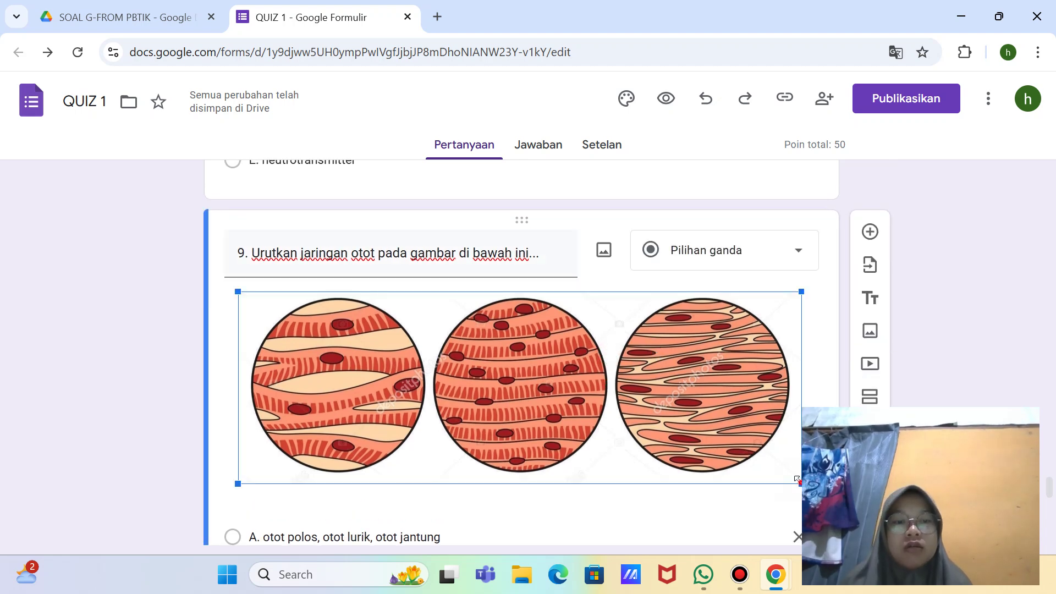
{"action": "left_click_drag", "start_coordinate": [797, 479], "coordinate": [683, 443]}
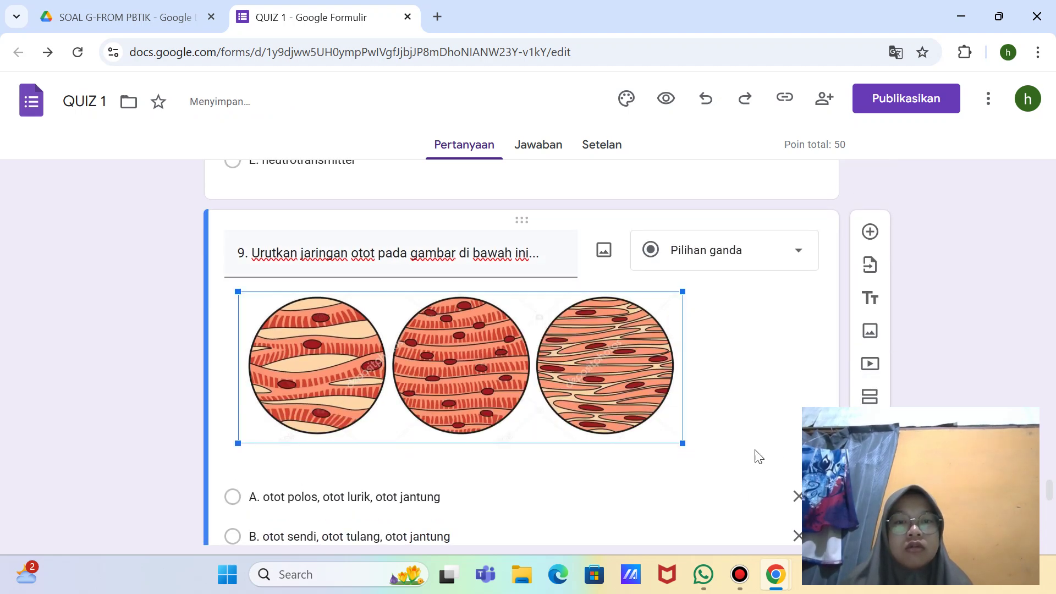
{"action": "scroll", "coordinate": [794, 347], "scroll_direction": "up", "scroll_amount": 15}
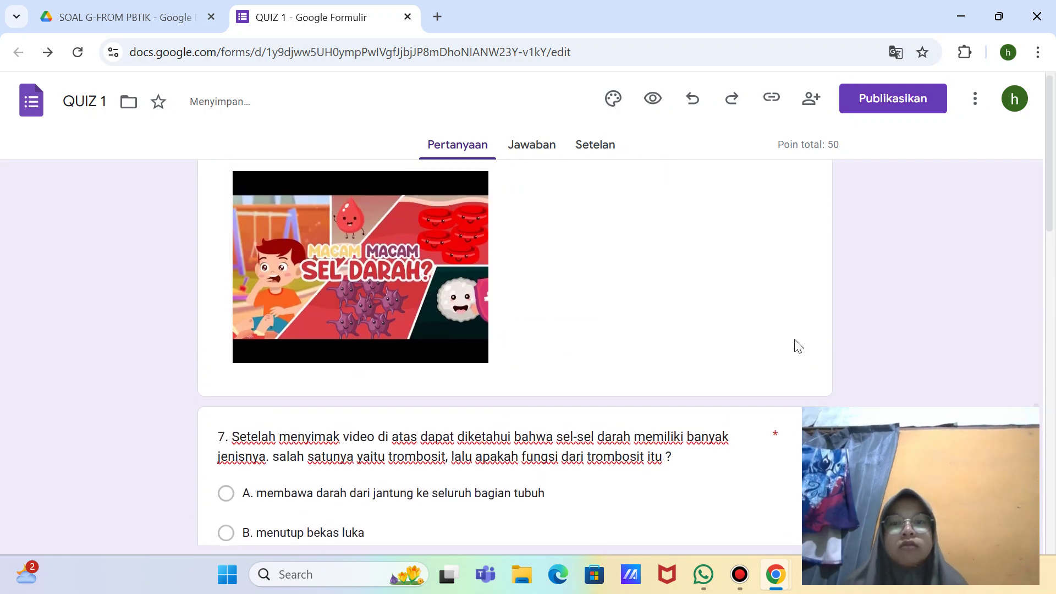
{"action": "scroll", "coordinate": [798, 346], "scroll_direction": "up", "scroll_amount": 20}
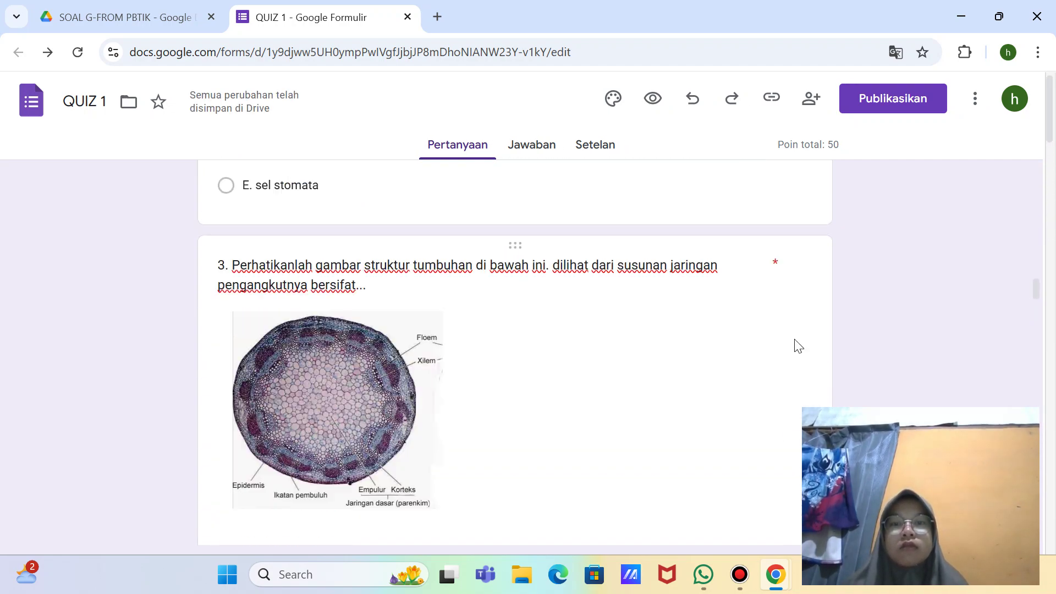
{"action": "scroll", "coordinate": [798, 344], "scroll_direction": "up", "scroll_amount": 10}
{"action": "scroll", "coordinate": [794, 339], "scroll_direction": "down", "scroll_amount": 12}
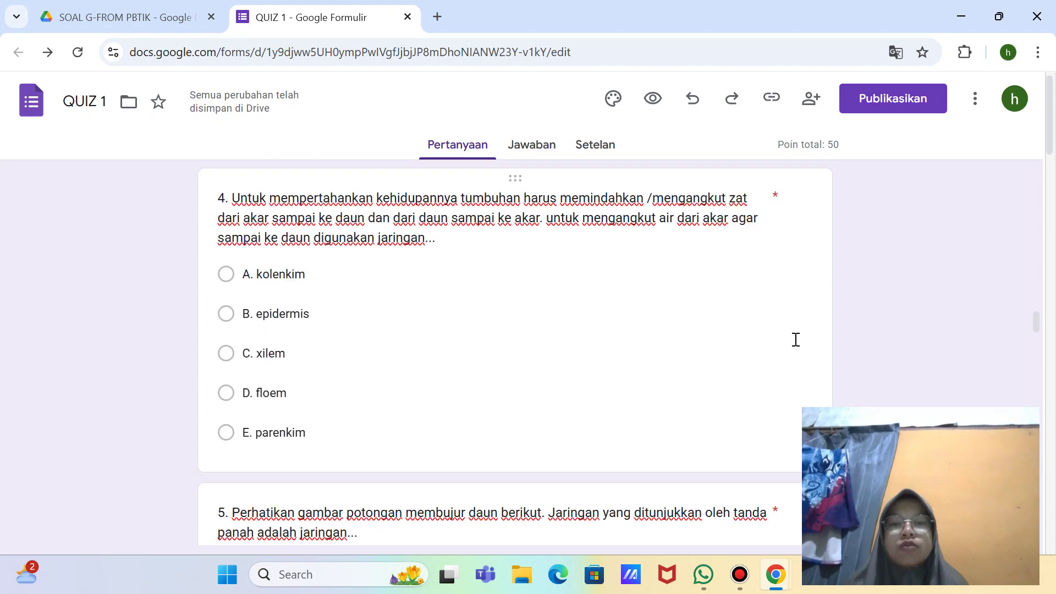
{"action": "scroll", "coordinate": [795, 340], "scroll_direction": "down", "scroll_amount": 20}
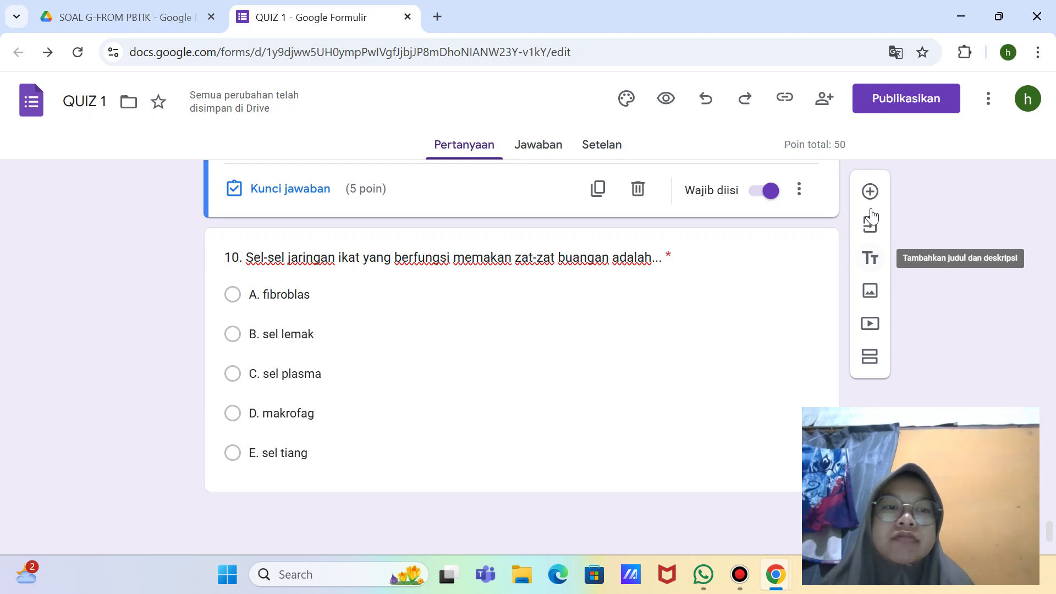
Step: Add a section before question 10 titled 'Jaqablah pertanyaan Essay berikut ini dengan tepat !'
{"action": "left_click", "coordinate": [866, 364]}
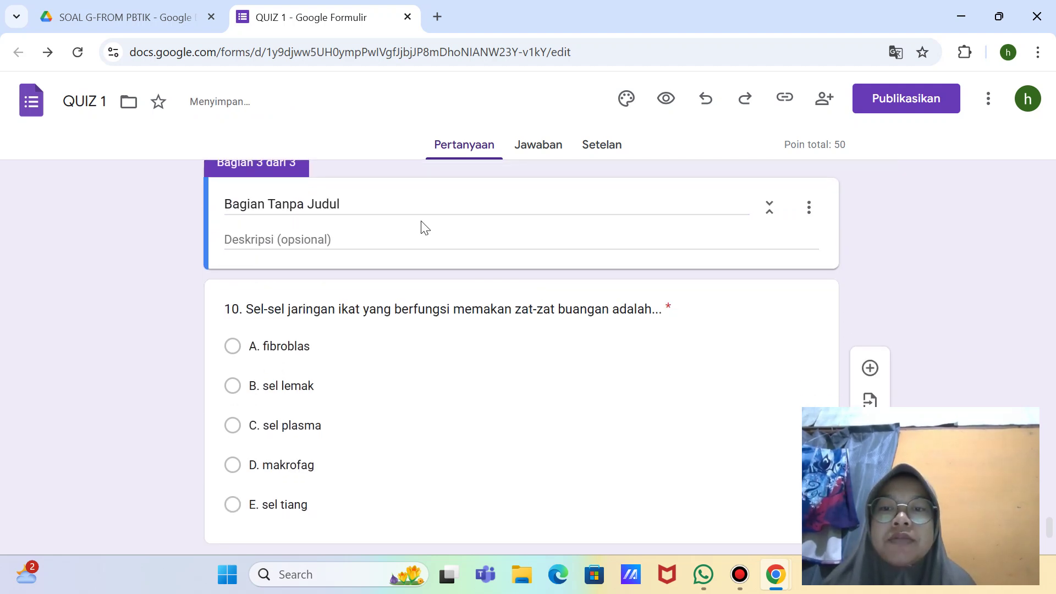
{"action": "left_click", "coordinate": [419, 219]}
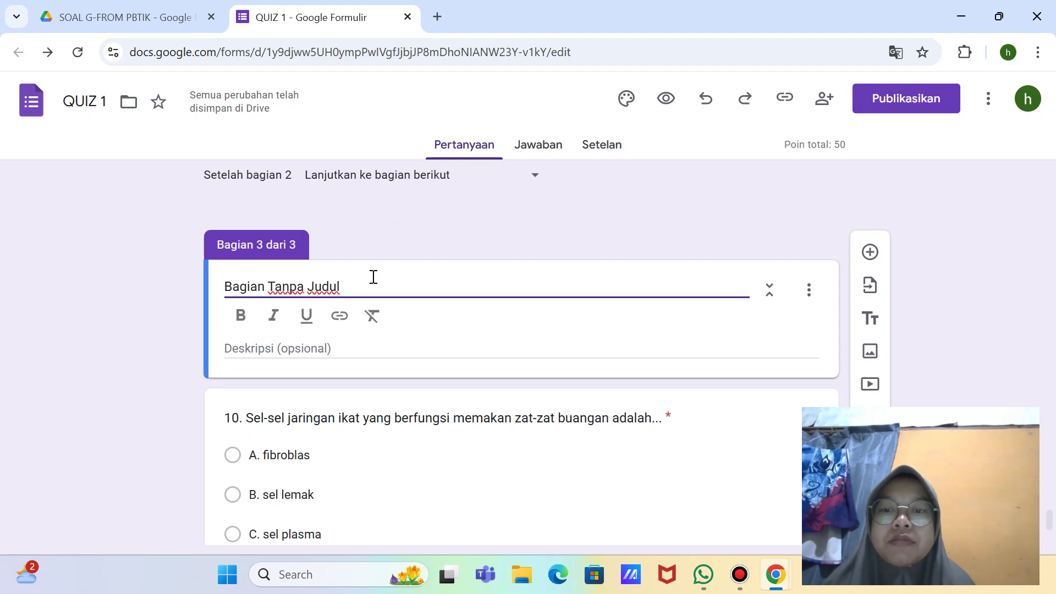
{"action": "left_click", "coordinate": [370, 276]}
{"action": "key", "text": "BackSpace"}
{"action": "key", "text": "BackSpace"}
{"action": "key", "text": "BackSpace"}
{"action": "key", "text": "BackSpace"}
{"action": "key", "text": "BackSpace"}
{"action": "key", "text": "BackSpace"}
{"action": "key", "text": "BackSpace"}
{"action": "key", "text": "BackSpace"}
{"action": "key", "text": "BackSpace"}
{"action": "key", "text": "BackSpace"}
{"action": "key", "text": "BackSpace"}
{"action": "key", "text": "BackSpace"}
{"action": "key", "text": "BackSpace"}
{"action": "key", "text": "BackSpace"}
{"action": "key", "text": "BackSpace"}
{"action": "key", "text": "BackSpace"}
{"action": "key", "text": "BackSpace"}
{"action": "key", "text": "BackSpace"}
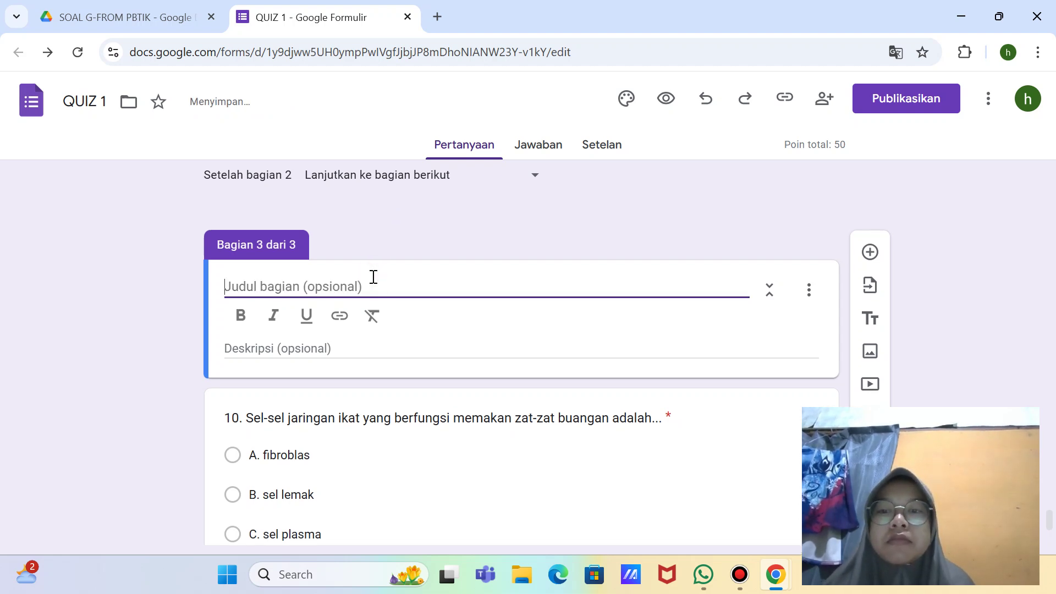
{"action": "type", "text": "J"}
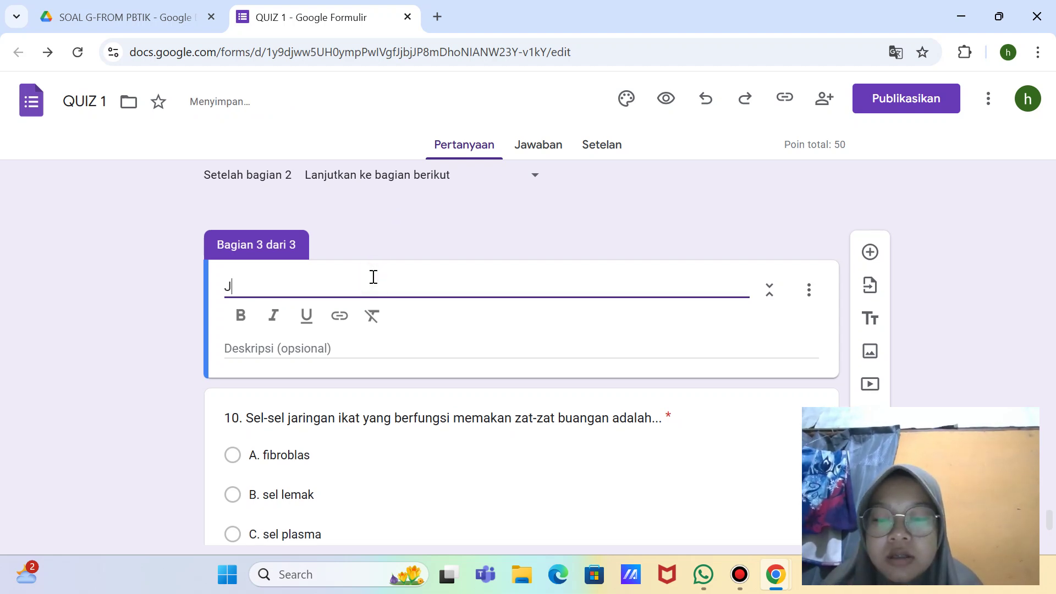
{"action": "type", "text": "aqabl"}
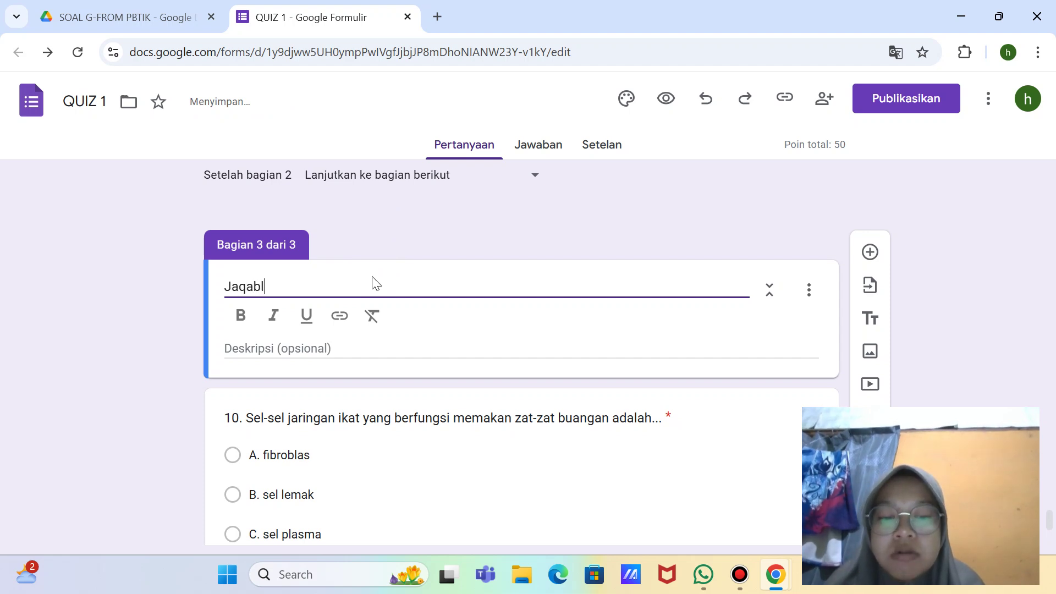
{"action": "type", "text": "ah perta"}
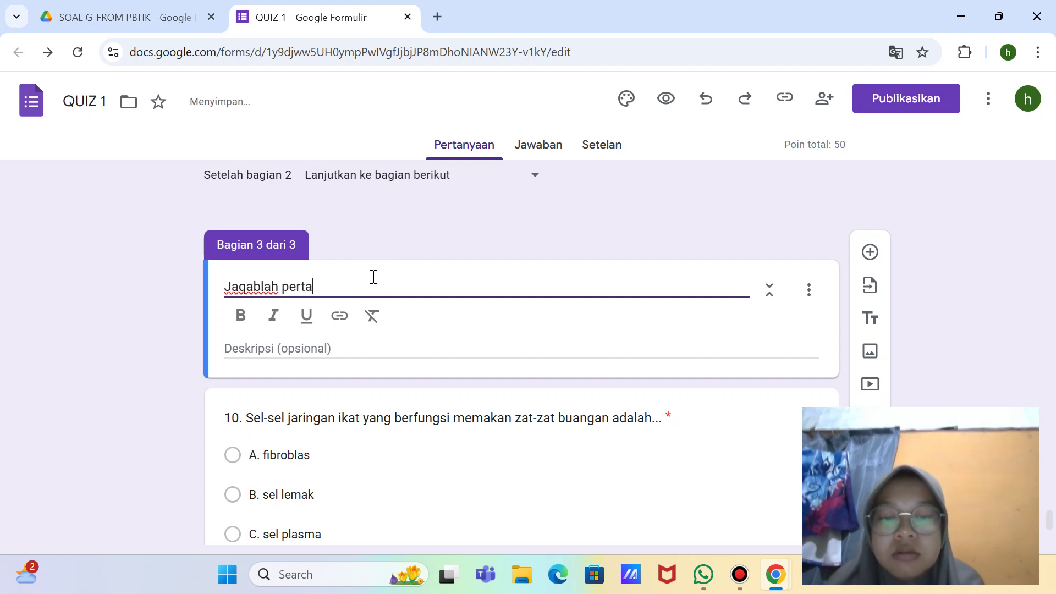
{"action": "type", "text": "nyaan "}
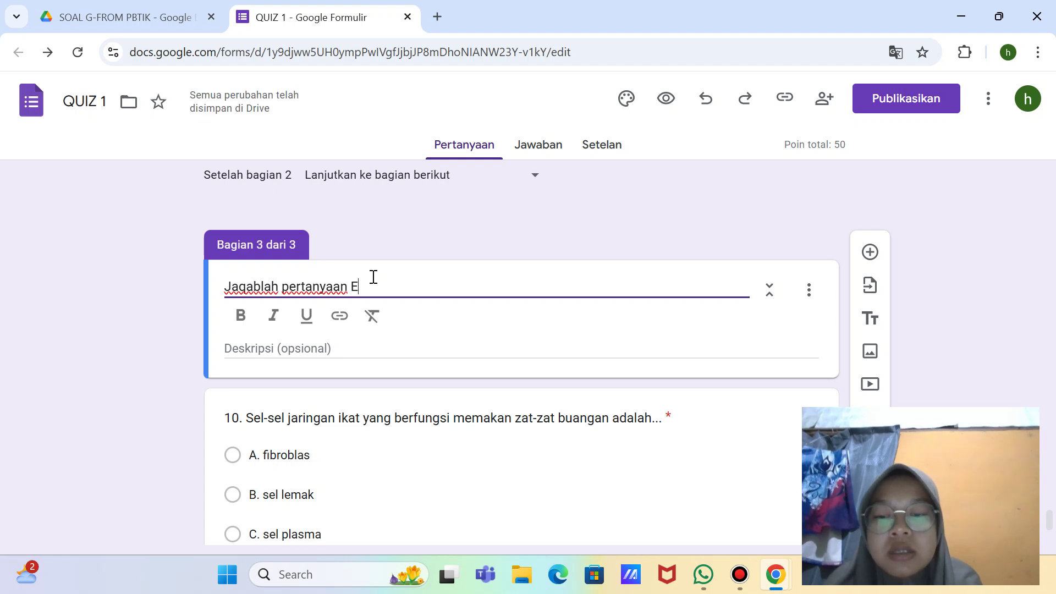
{"action": "type", "text": "Essay "}
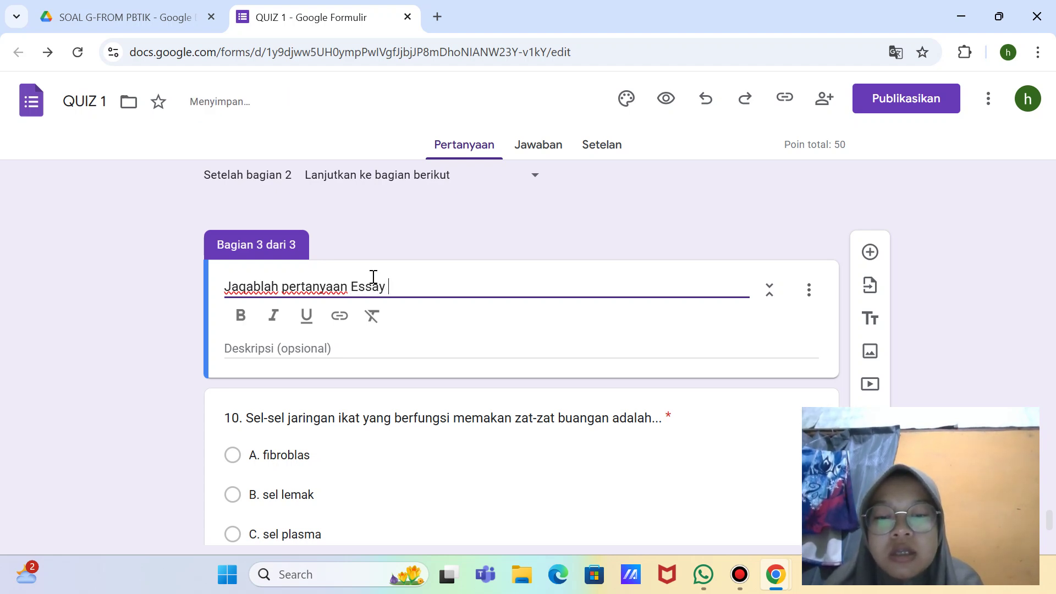
{"action": "type", "text": "berikut in"}
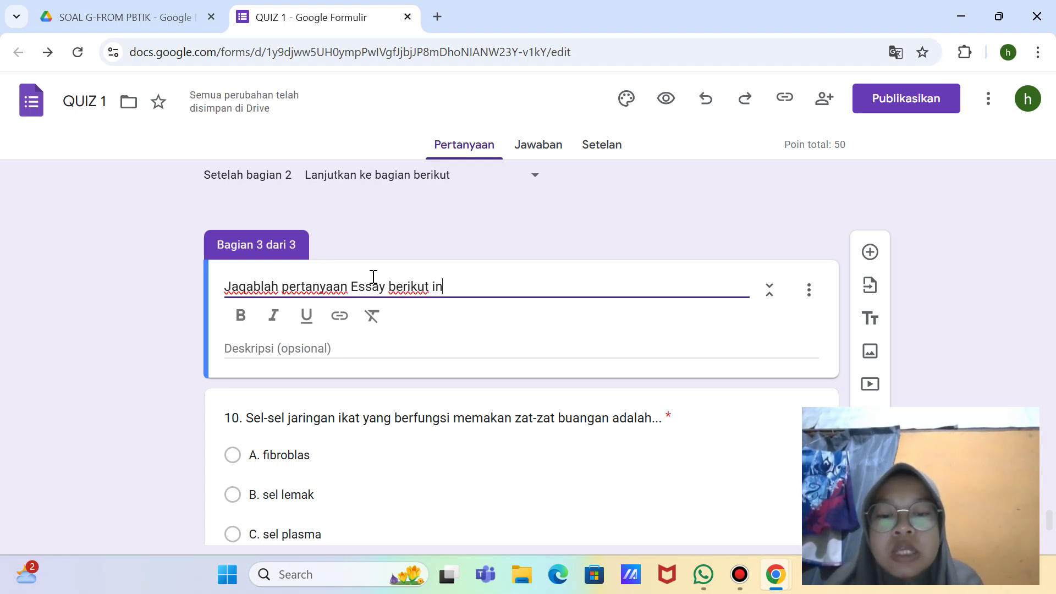
{"action": "type", "text": "i d"}
{"action": "key", "text": "BackSpace"}
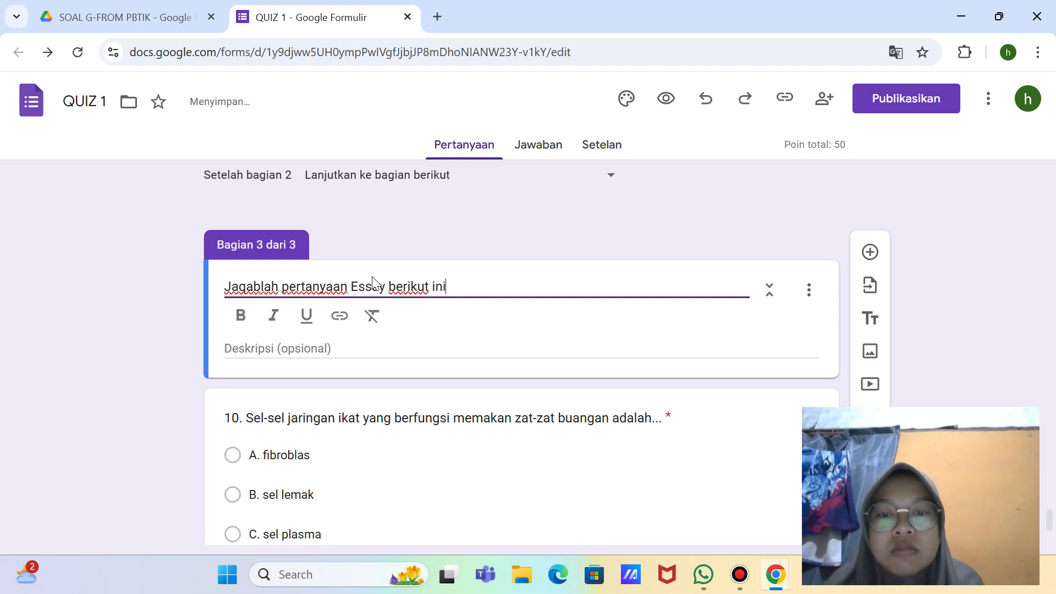
{"action": "type", "text": "dengan "}
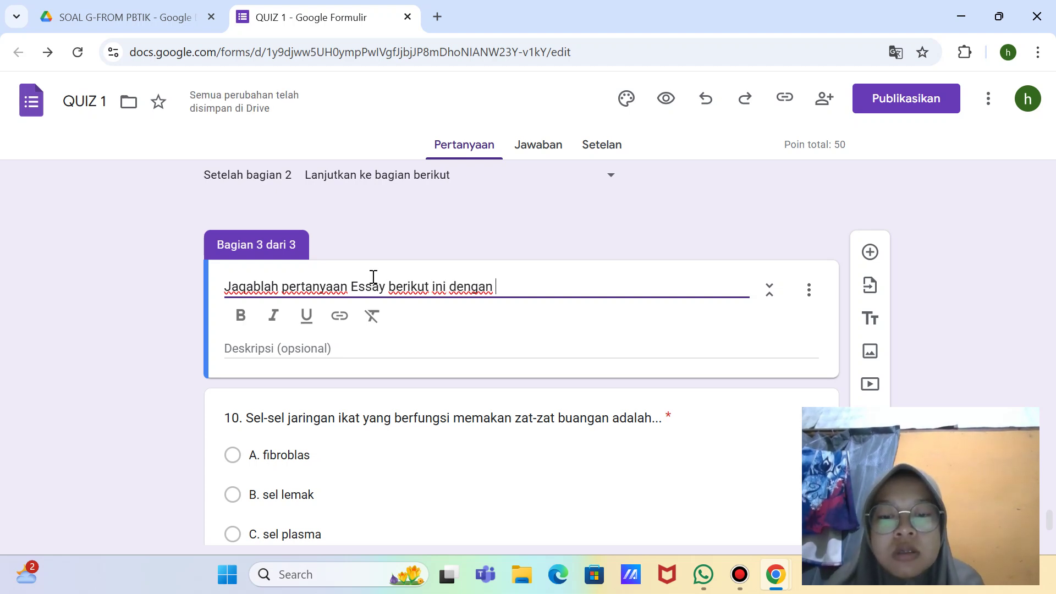
{"action": "type", "text": "tepat !"}
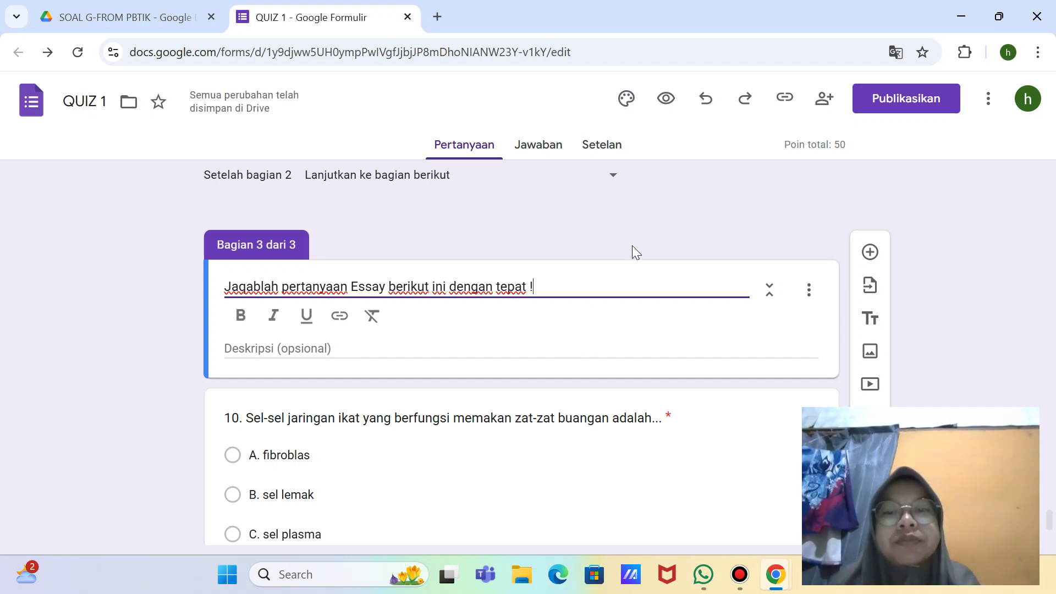
{"action": "key", "text": "super+shift+s"}
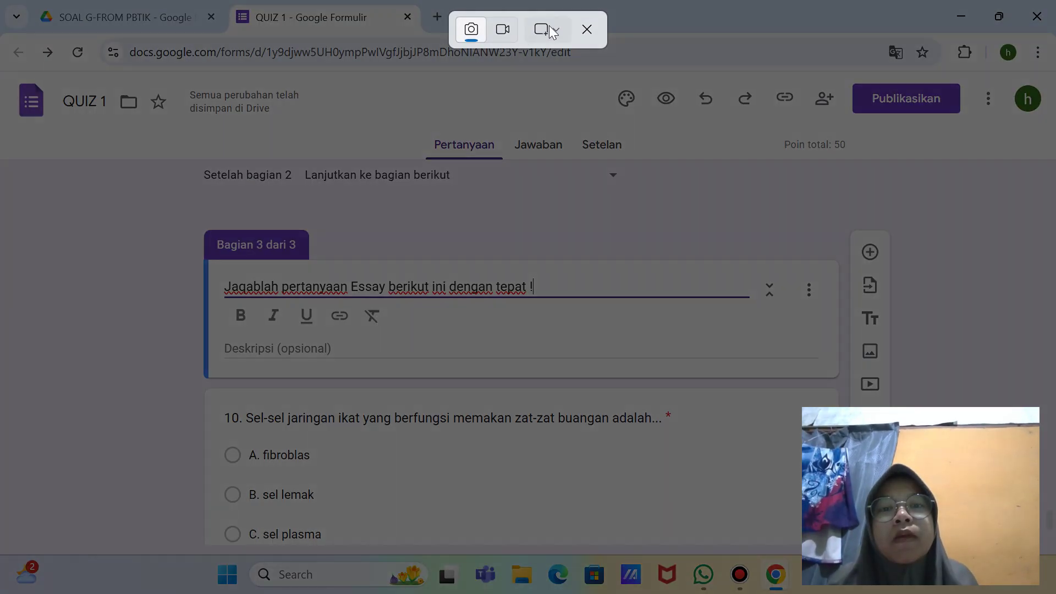
Step: Capture a full-screen snip of the form
{"action": "left_click", "coordinate": [546, 29]}
{"action": "left_click", "coordinate": [591, 93]}
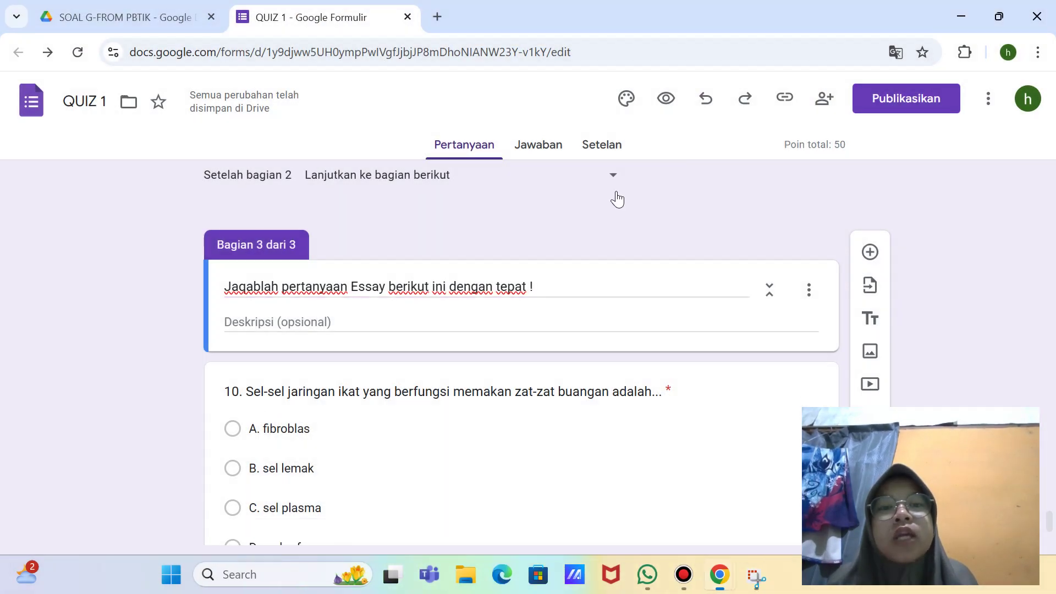
{"action": "scroll", "coordinate": [613, 198], "scroll_direction": "down", "scroll_amount": 3}
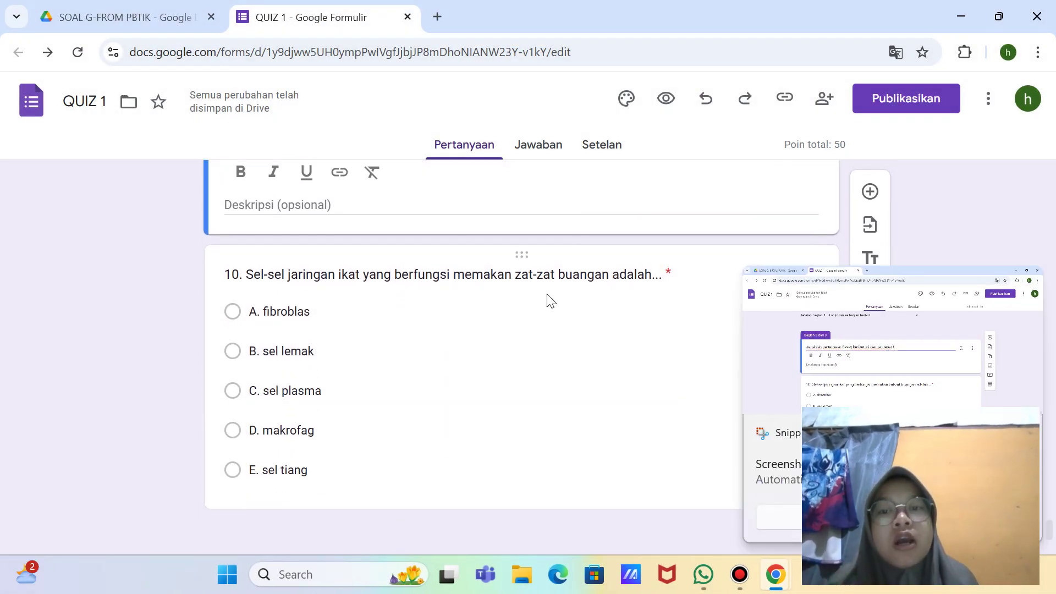
{"action": "scroll", "coordinate": [547, 299], "scroll_direction": "up", "scroll_amount": 3}
{"action": "scroll", "coordinate": [642, 292], "scroll_direction": "down", "scroll_amount": 1}
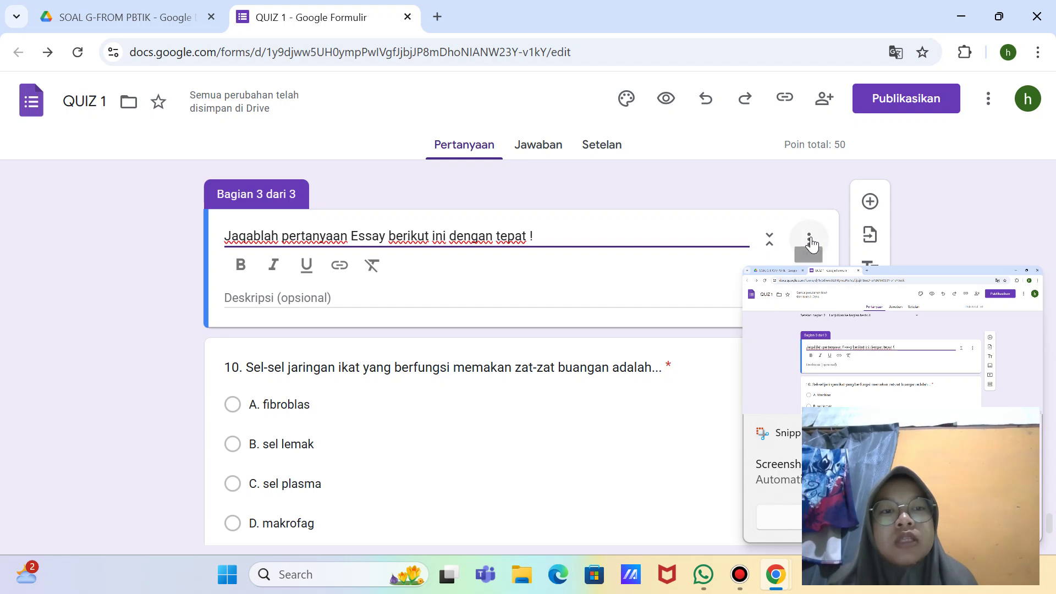
Step: Delete section 3 with its question 10 via 'Hapus bagian', confirming with OKE
{"action": "left_click", "coordinate": [701, 255]}
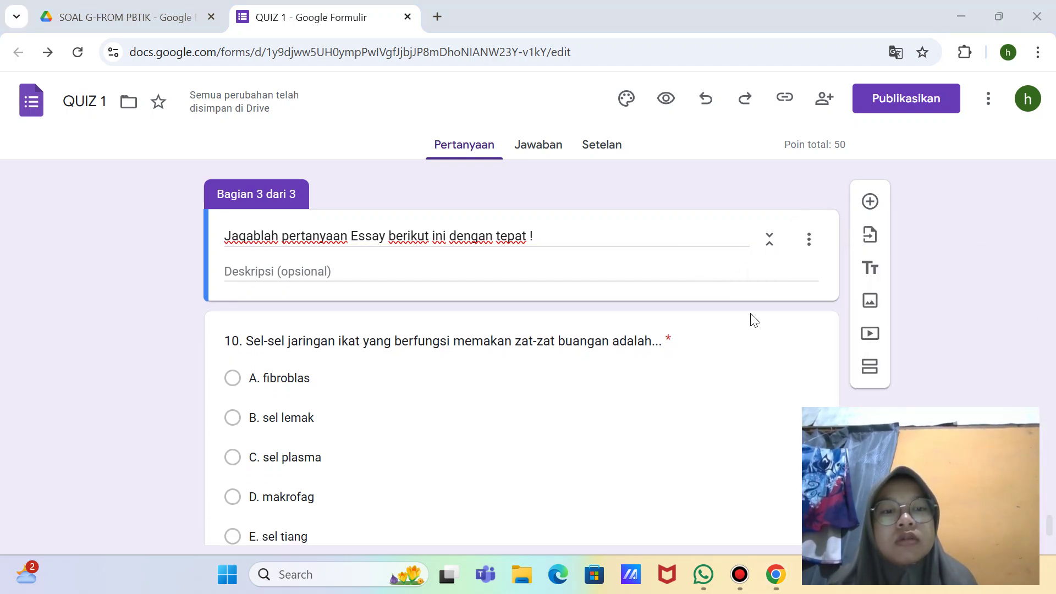
{"action": "left_click", "coordinate": [736, 267]}
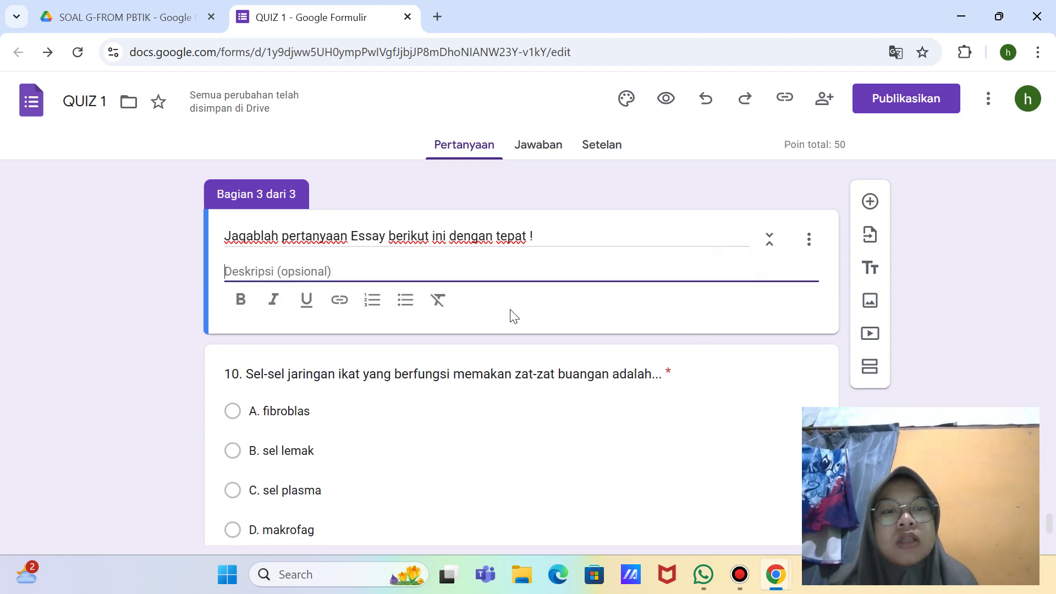
{"action": "left_click", "coordinate": [806, 241]}
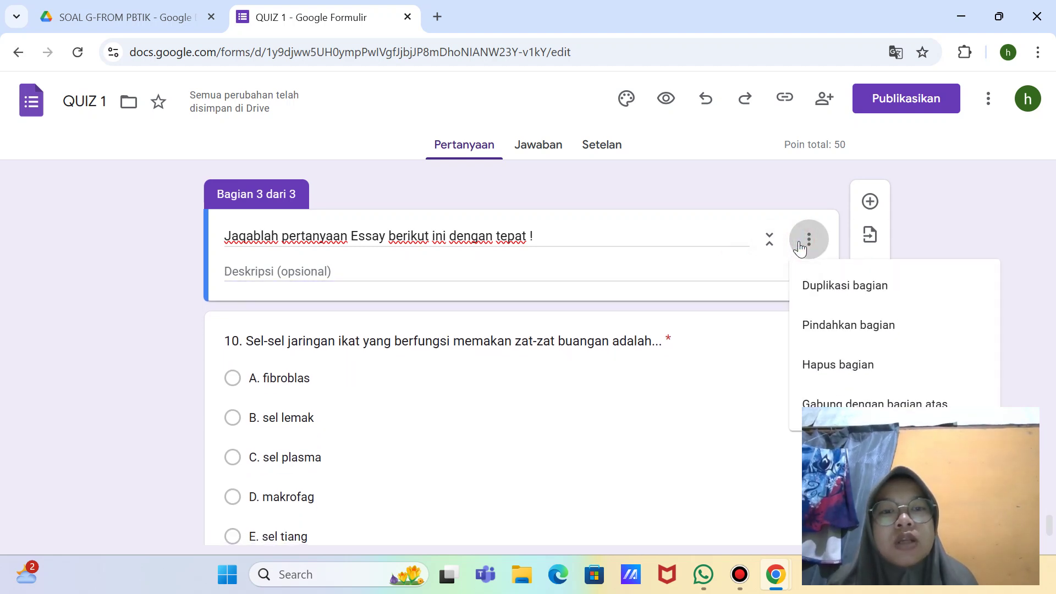
{"action": "left_click", "coordinate": [847, 363]}
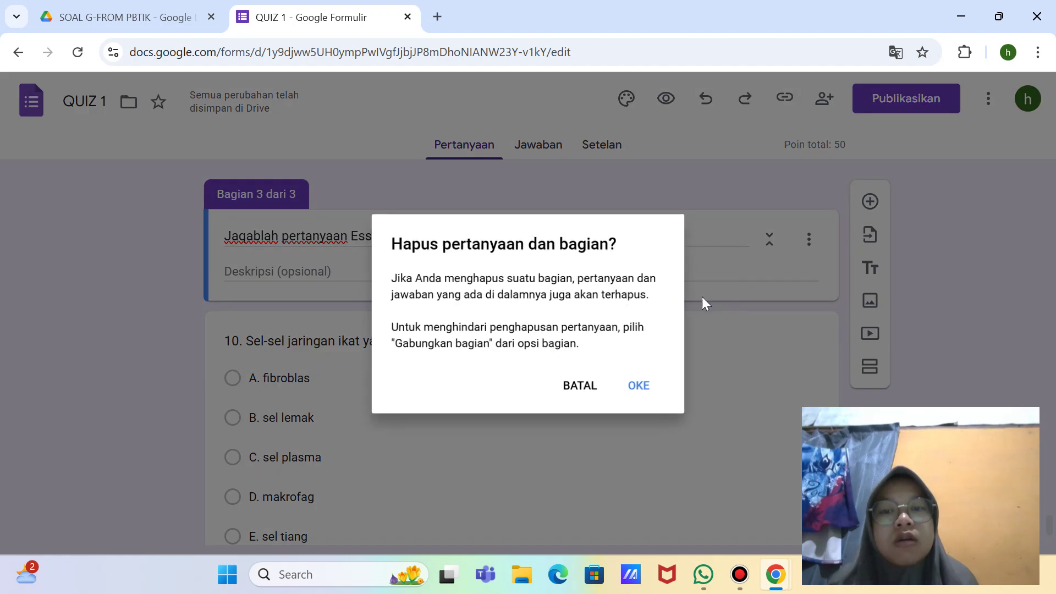
{"action": "left_click", "coordinate": [644, 393]}
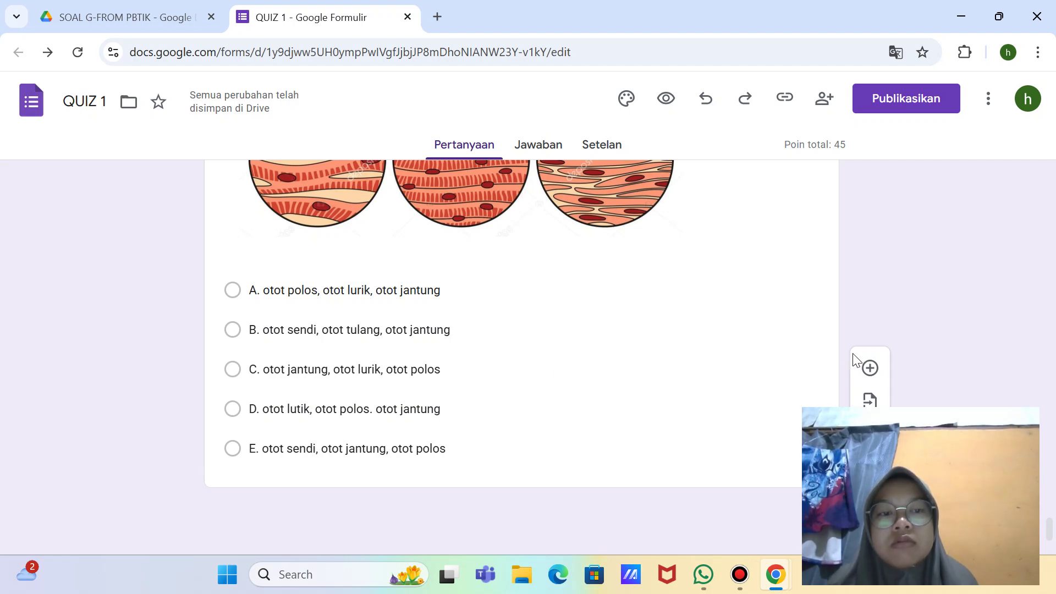
Step: Add a blank question, then delete it because it landed in the wrong place
{"action": "left_click", "coordinate": [869, 369]}
{"action": "scroll", "coordinate": [740, 418], "scroll_direction": "down", "scroll_amount": 8}
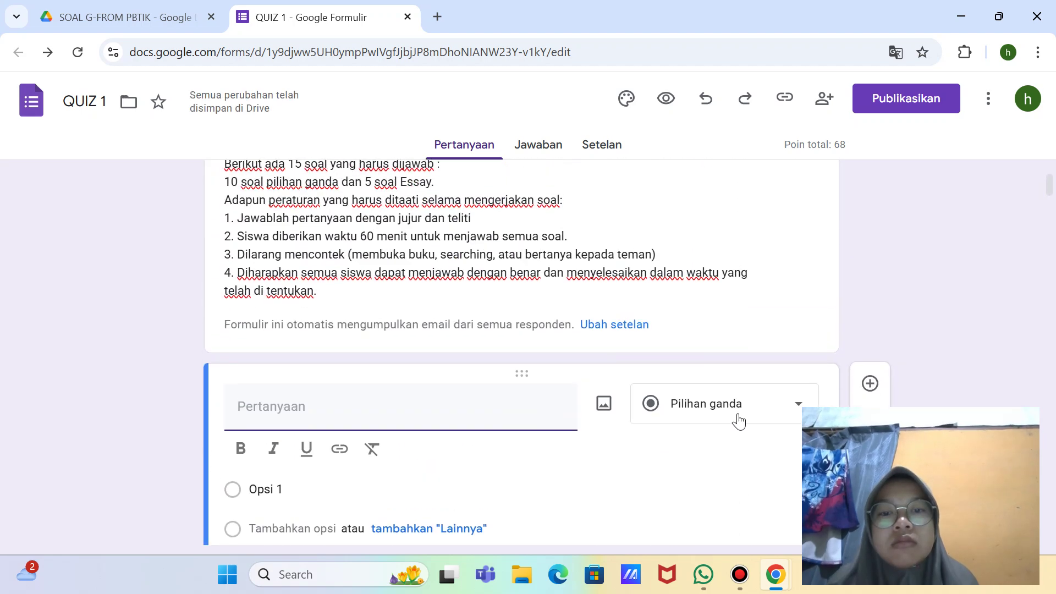
{"action": "scroll", "coordinate": [717, 361], "scroll_direction": "down", "scroll_amount": 8}
{"action": "scroll", "coordinate": [728, 344], "scroll_direction": "up", "scroll_amount": 1}
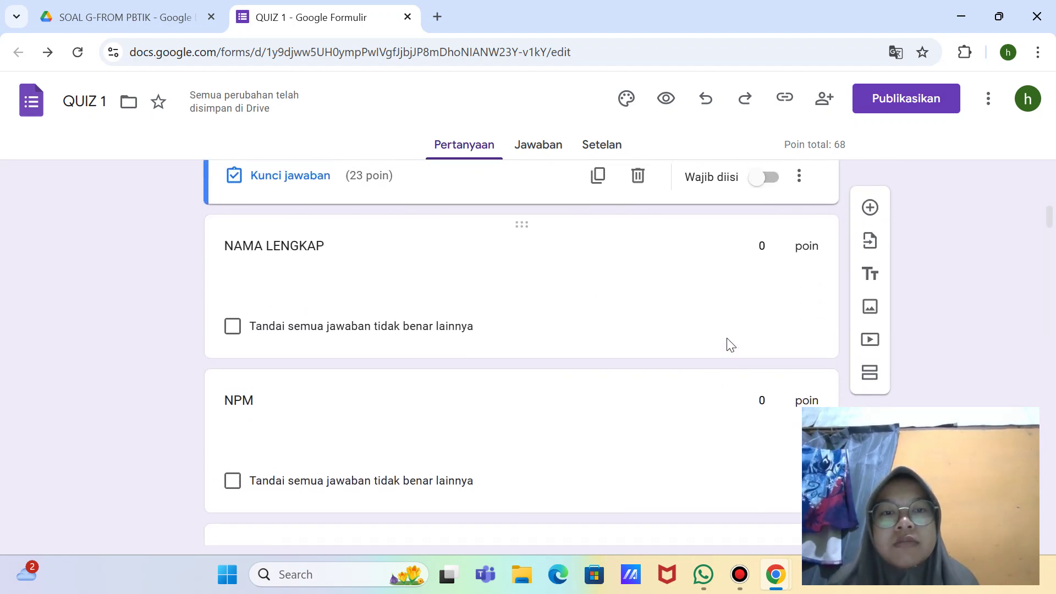
{"action": "left_click", "coordinate": [638, 207]}
Step: Select the muscle-tissue question 9 and insert a new question right below it
{"action": "scroll", "coordinate": [745, 391], "scroll_direction": "down", "scroll_amount": 10}
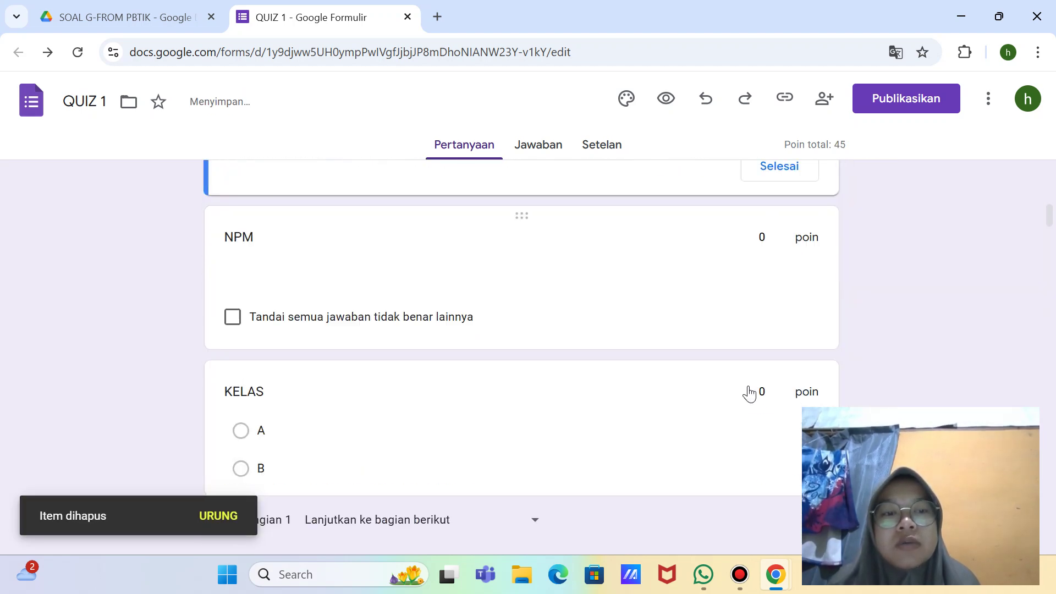
{"action": "scroll", "coordinate": [749, 387], "scroll_direction": "down", "scroll_amount": 20}
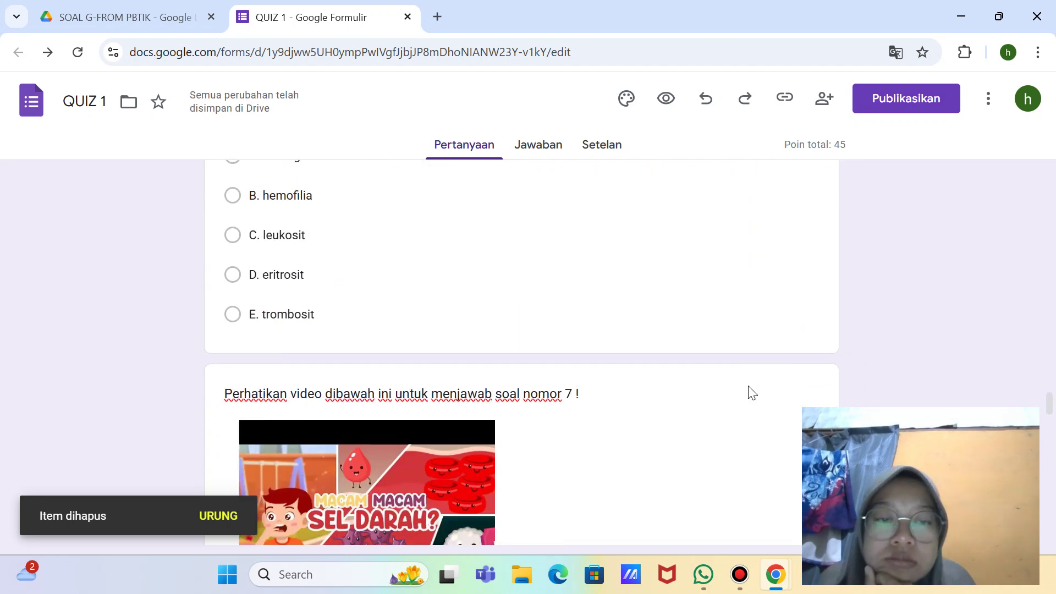
{"action": "scroll", "coordinate": [752, 392], "scroll_direction": "down", "scroll_amount": 10}
{"action": "left_click", "coordinate": [746, 391]}
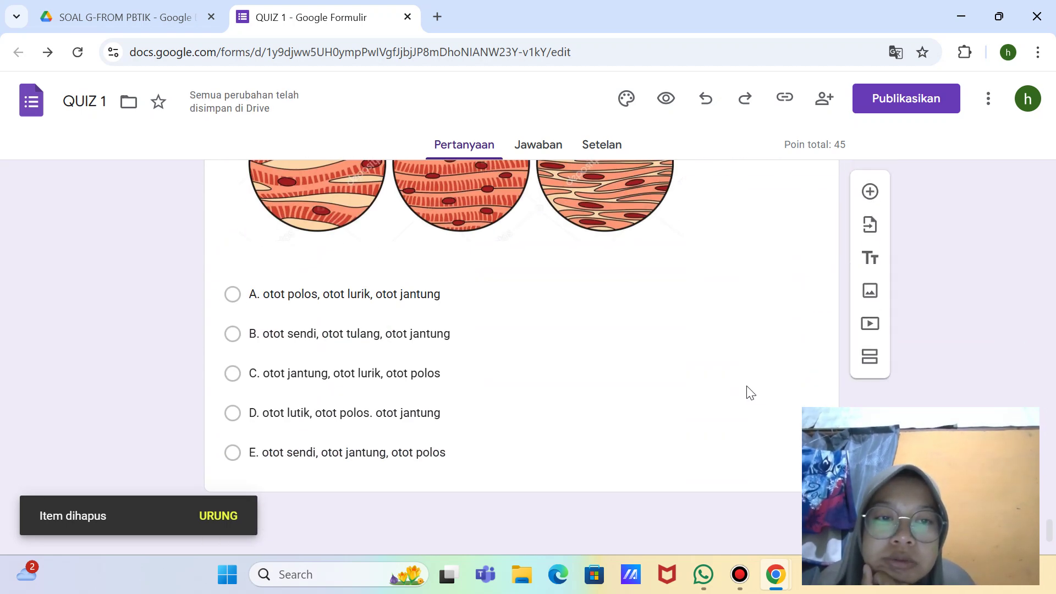
{"action": "left_click", "coordinate": [747, 390]}
{"action": "left_click", "coordinate": [870, 216]}
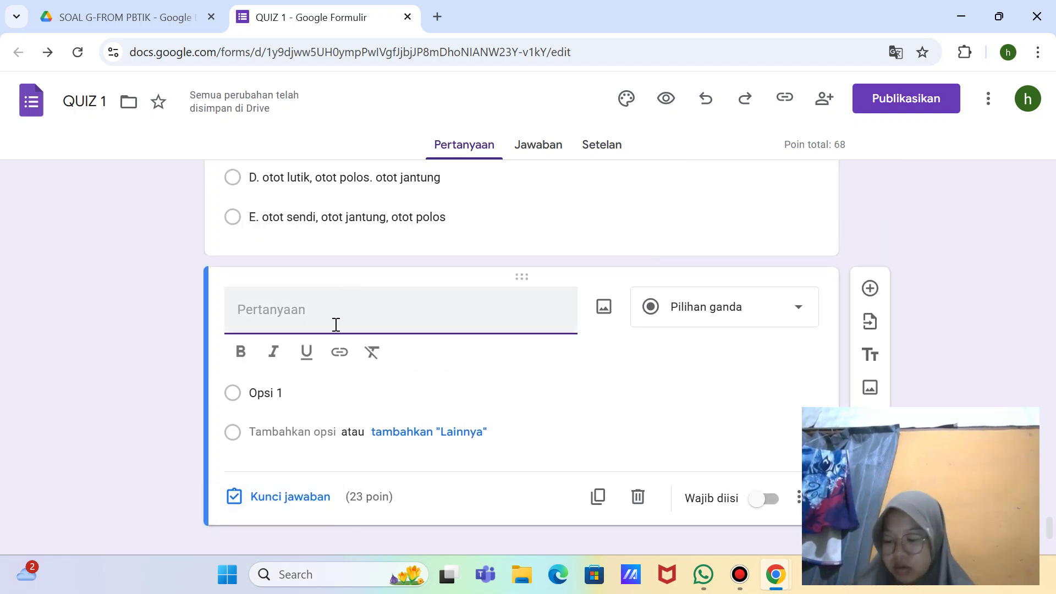
Step: Title the new question '10. Sel-sel jaringan ikat yang berfungsi memakan zat-zat buangan adalah...', fixing 'jaringa'
{"action": "type", "text": "10"}
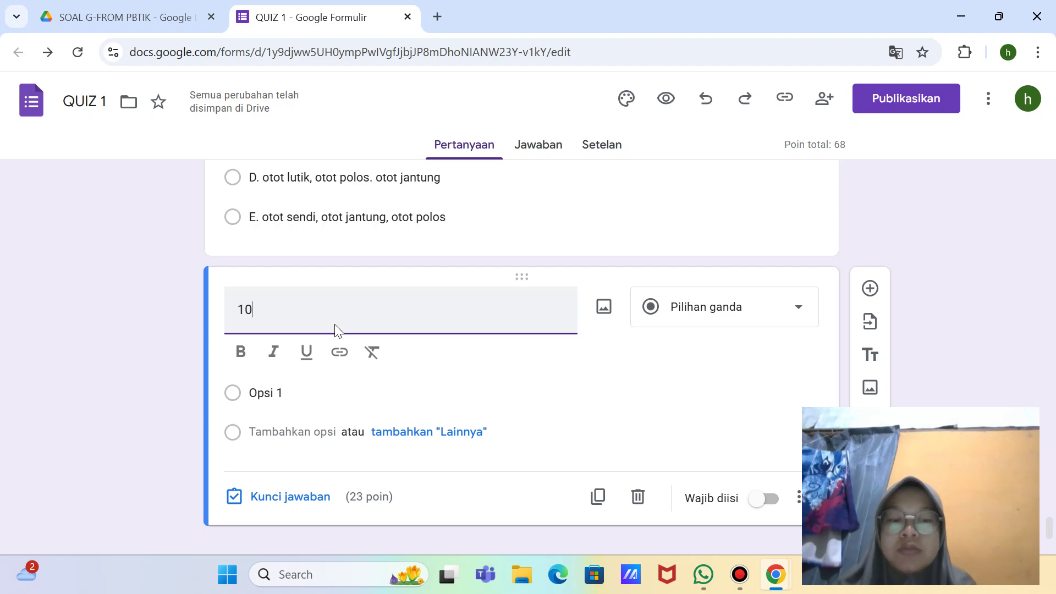
{"action": "type", "text": ". Se"}
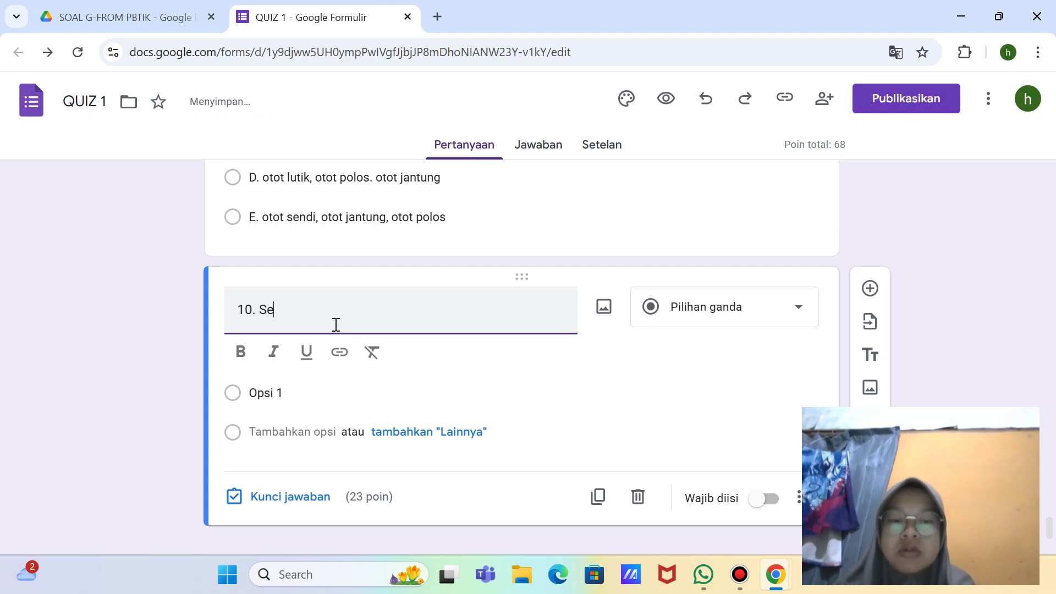
{"action": "type", "text": "l-sel jar"}
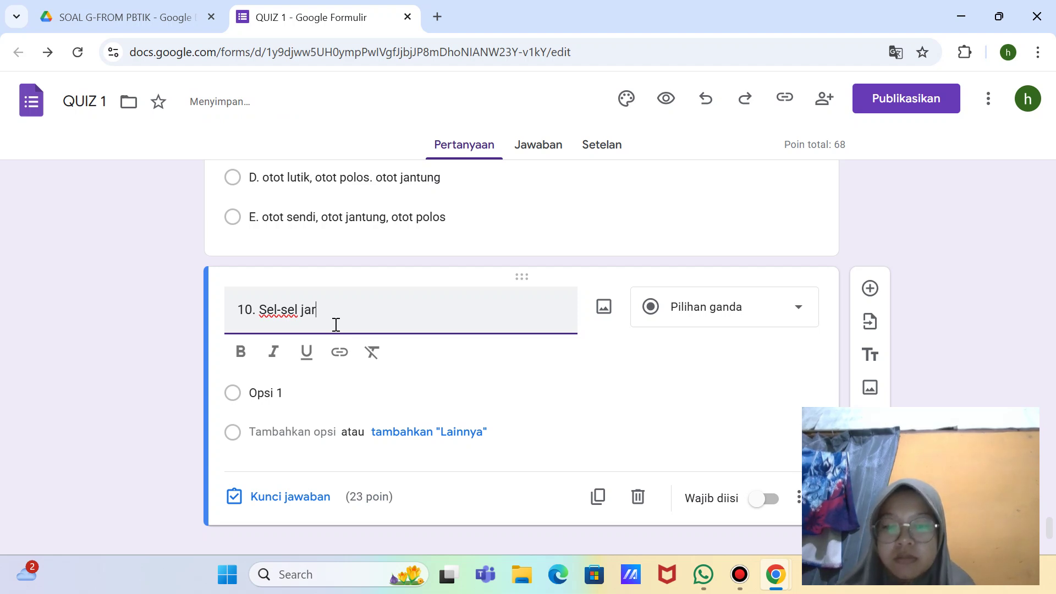
{"action": "type", "text": "inga ikay"}
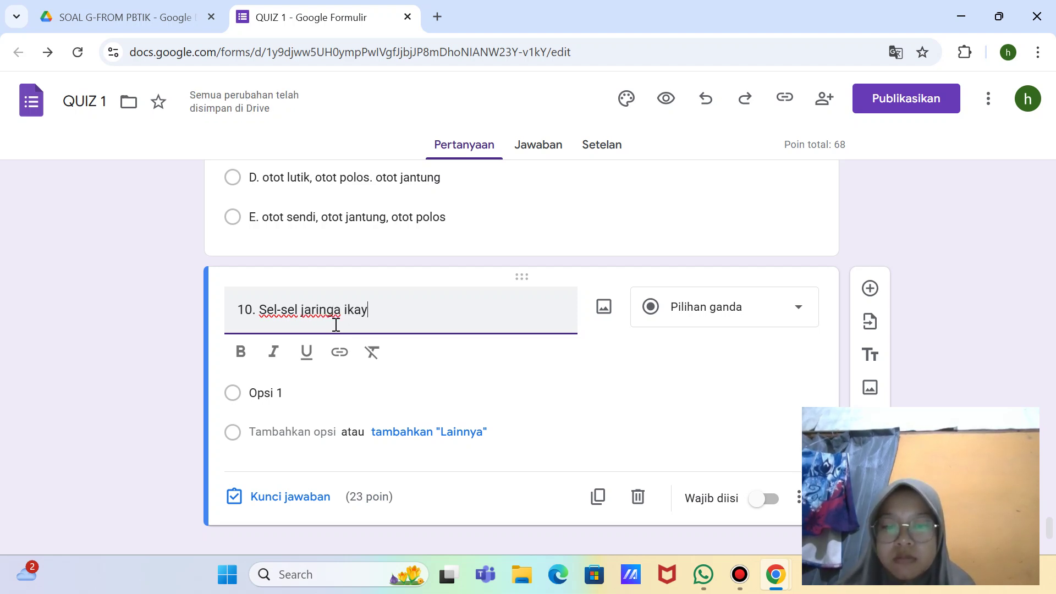
{"action": "key", "text": "BackSpace"}
{"action": "type", "text": "t yang"}
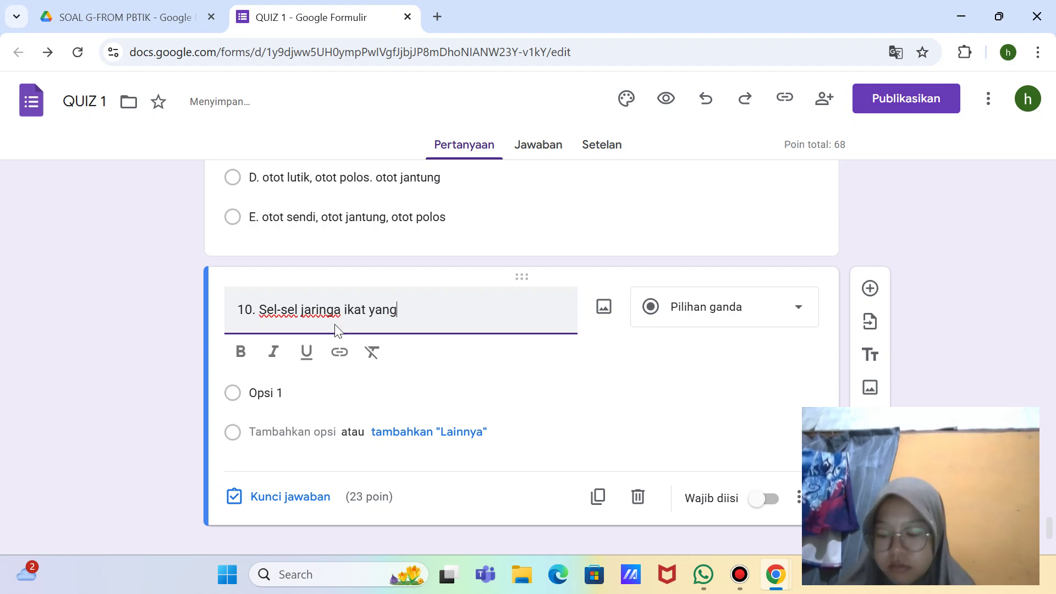
{"action": "type", "text": " berfun"}
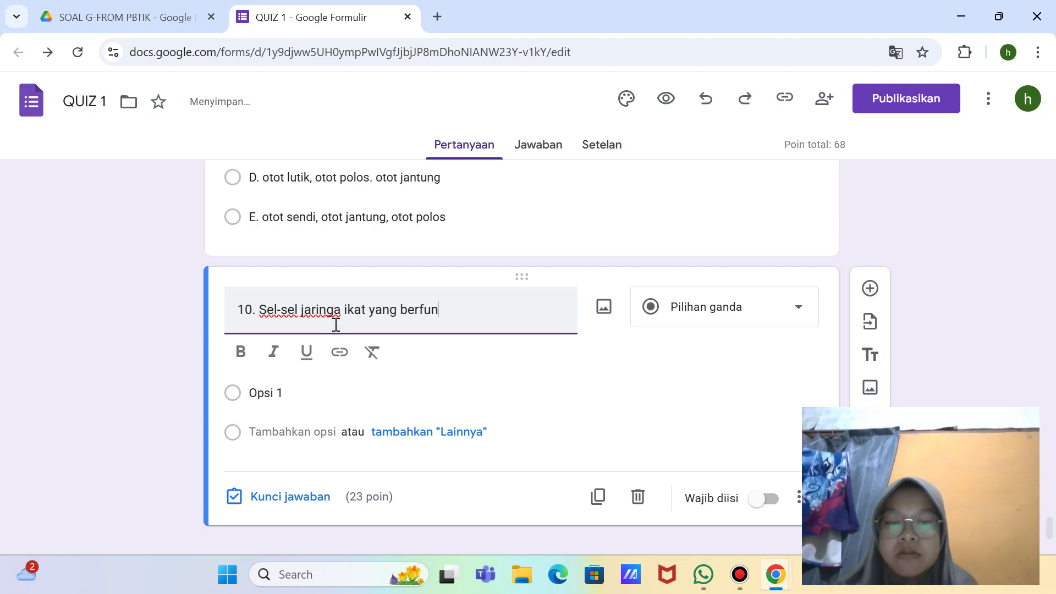
{"action": "type", "text": "gsi "}
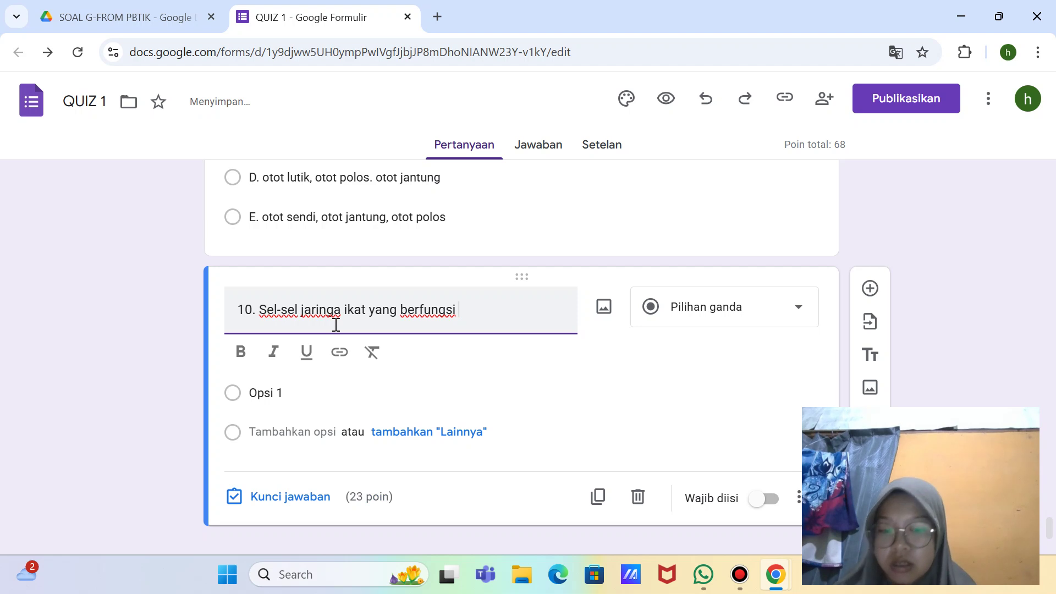
{"action": "type", "text": "memakan"}
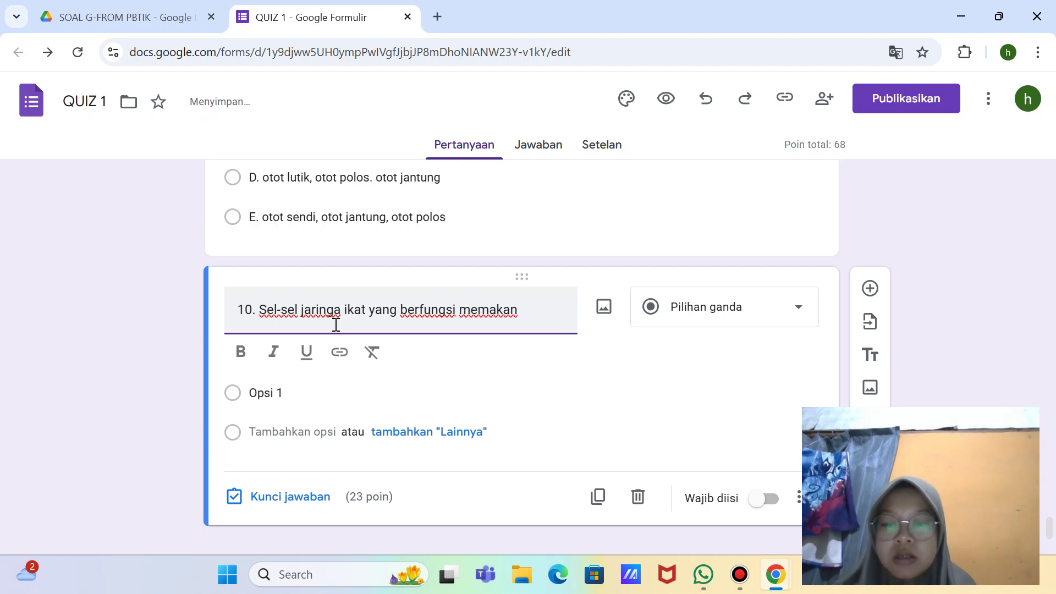
{"action": "type", "text": " zat-zat "}
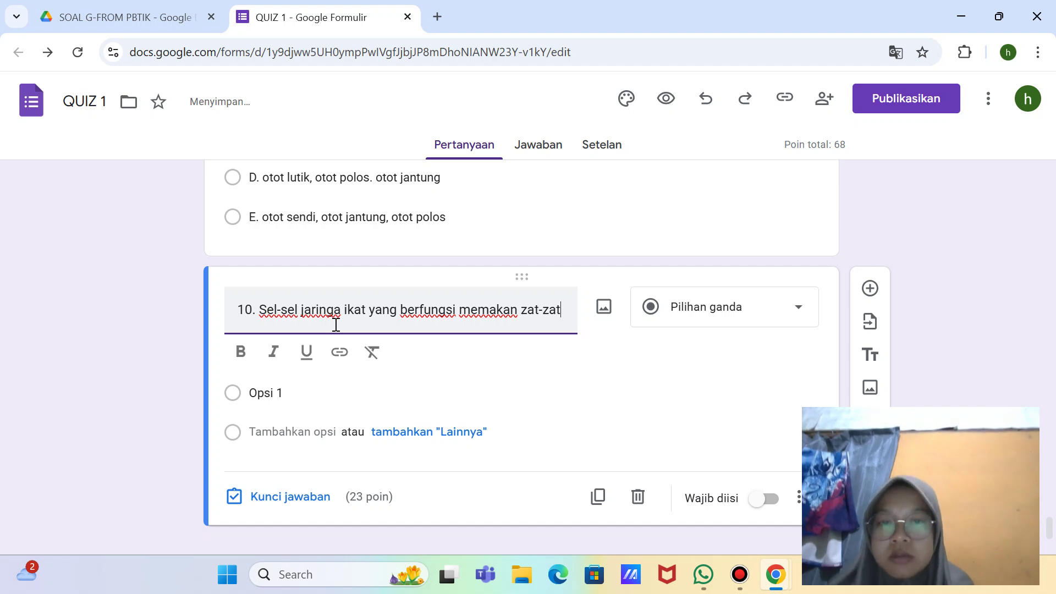
{"action": "type", "text": "b"}
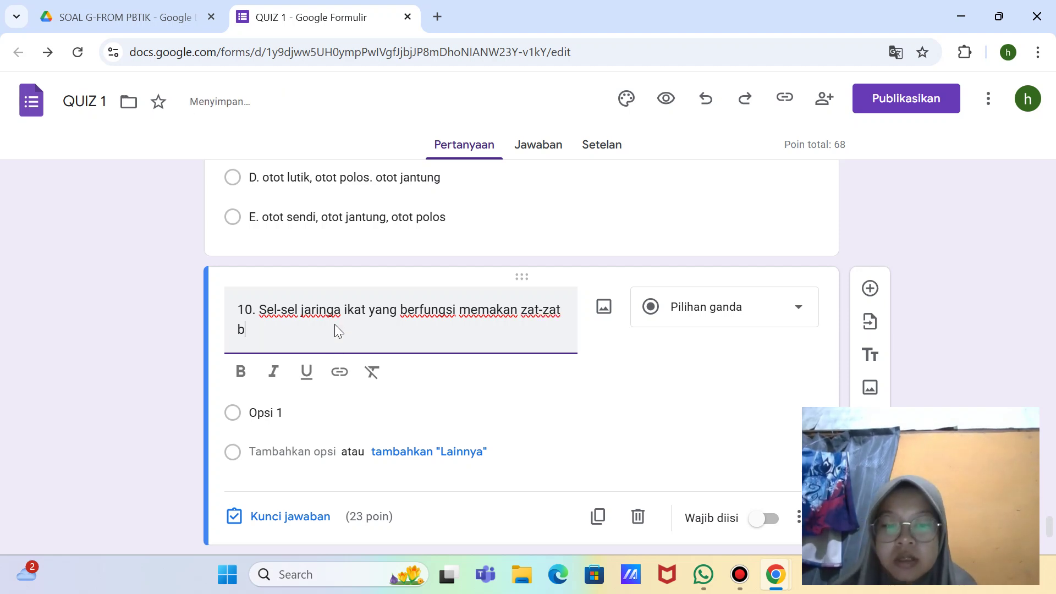
{"action": "type", "text": "uangan adalah"}
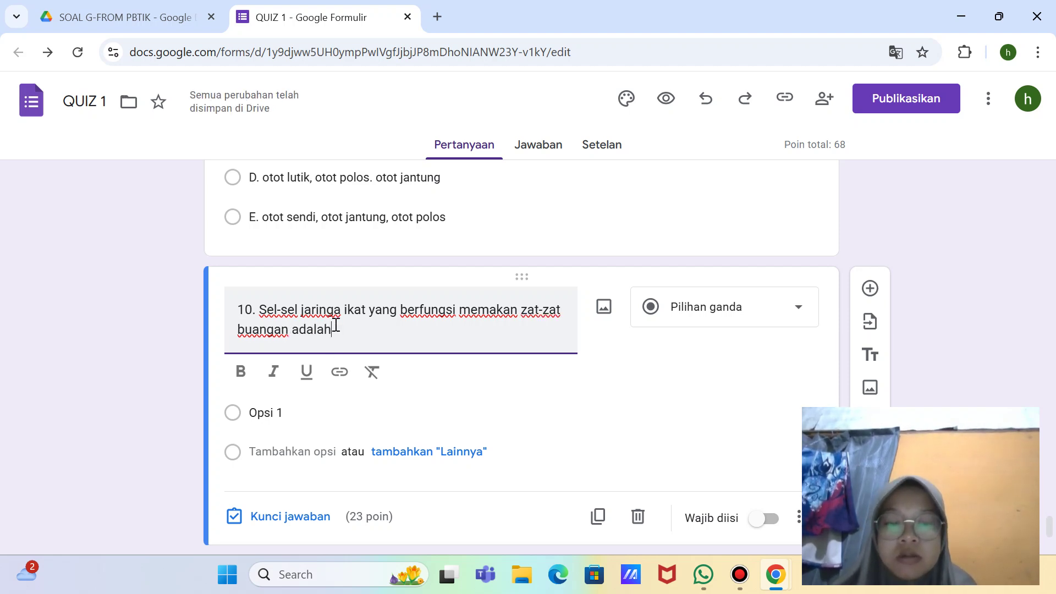
{"action": "type", "text": "...."}
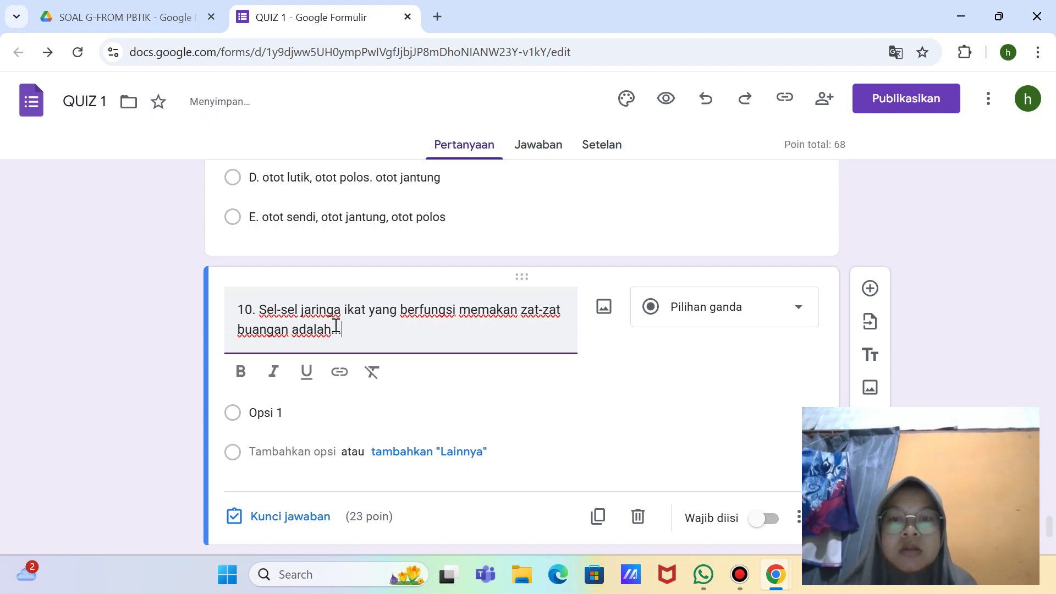
{"action": "left_click", "coordinate": [343, 310]}
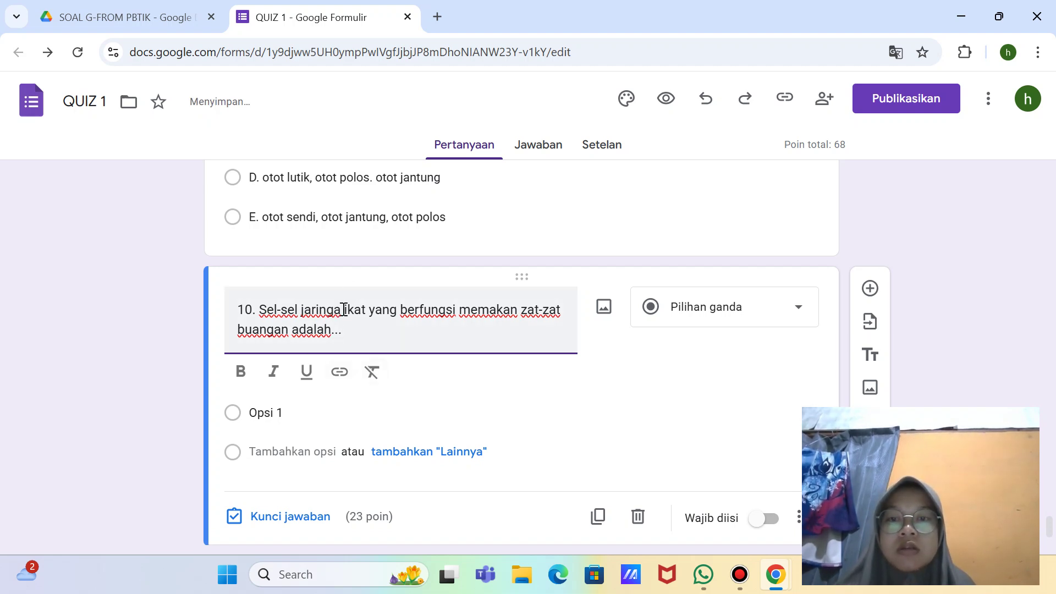
{"action": "type", "text": "n"}
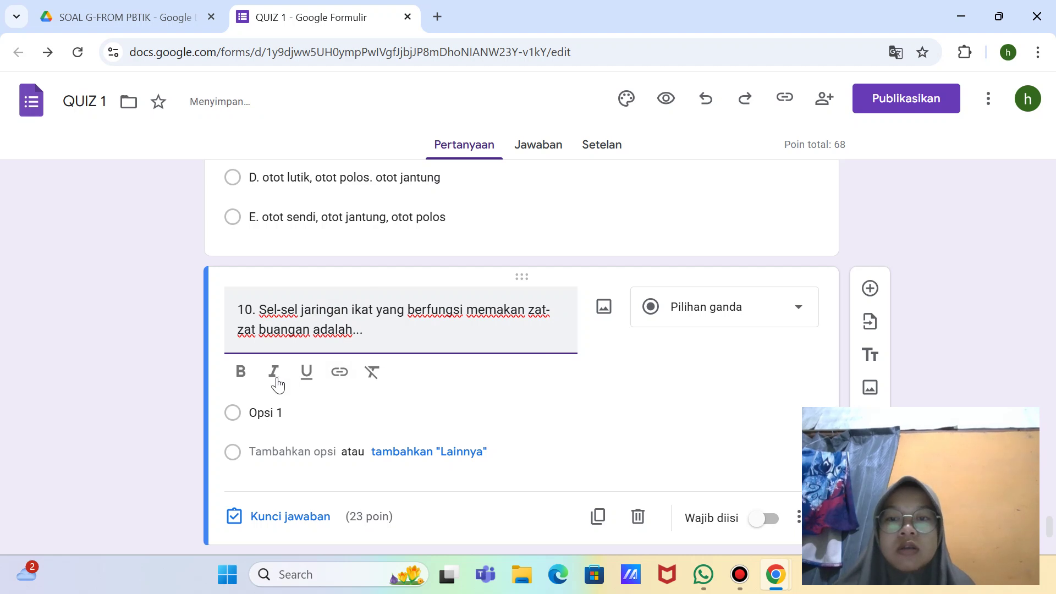
{"action": "left_click", "coordinate": [286, 418]}
Step: Fill in question 10's first options: A. sel fibroblas and B. sel darah
{"action": "key", "text": "BackSpace"}
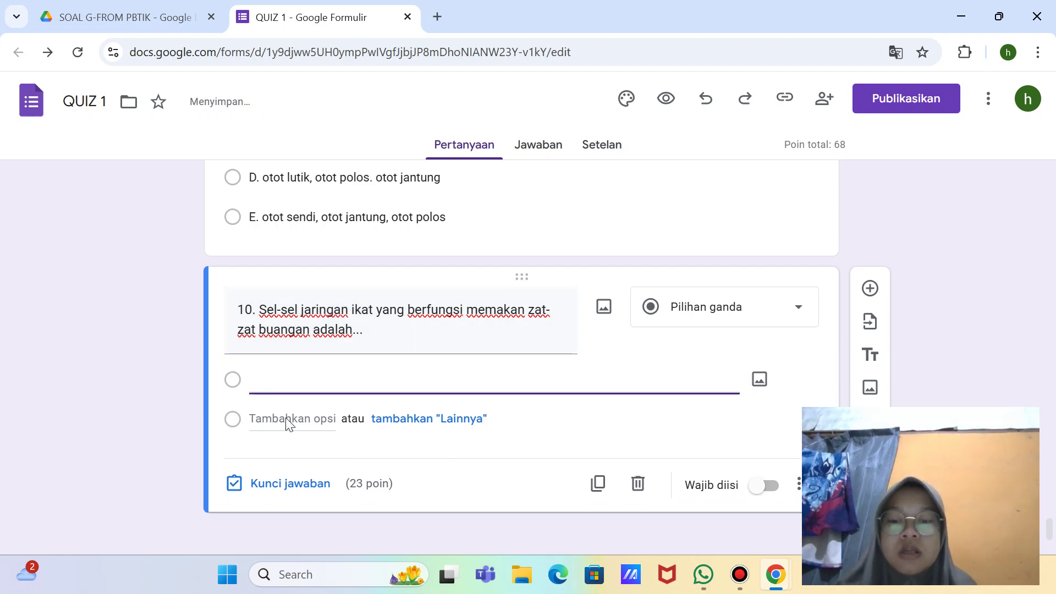
{"action": "type", "text": "A. sel fibrob"}
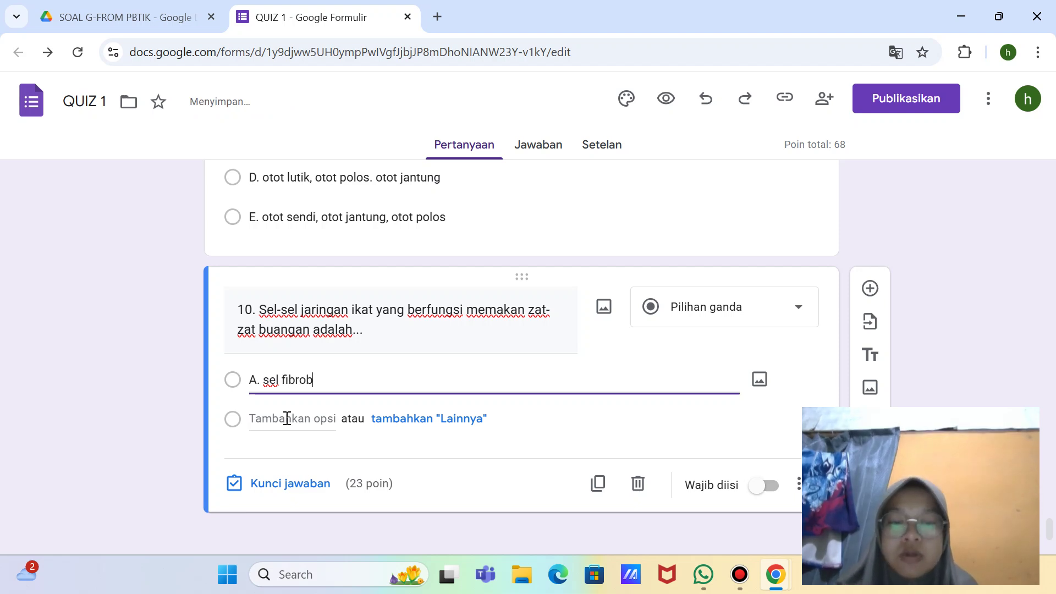
{"action": "type", "text": "las"}
{"action": "left_click", "coordinate": [286, 419]}
{"action": "key", "text": "BackSpace"}
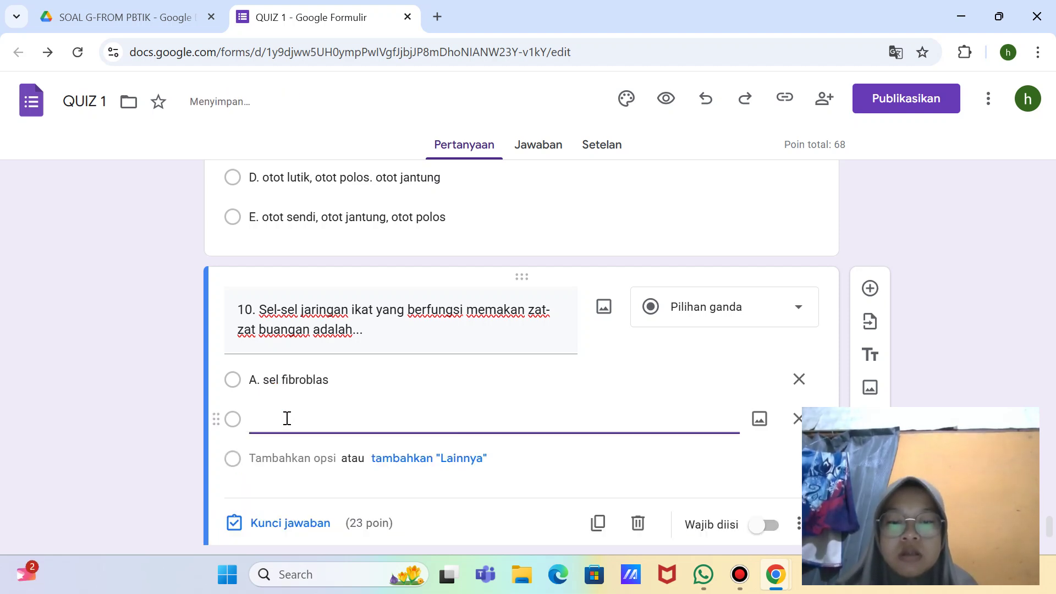
{"action": "type", "text": "B. sel darah"}
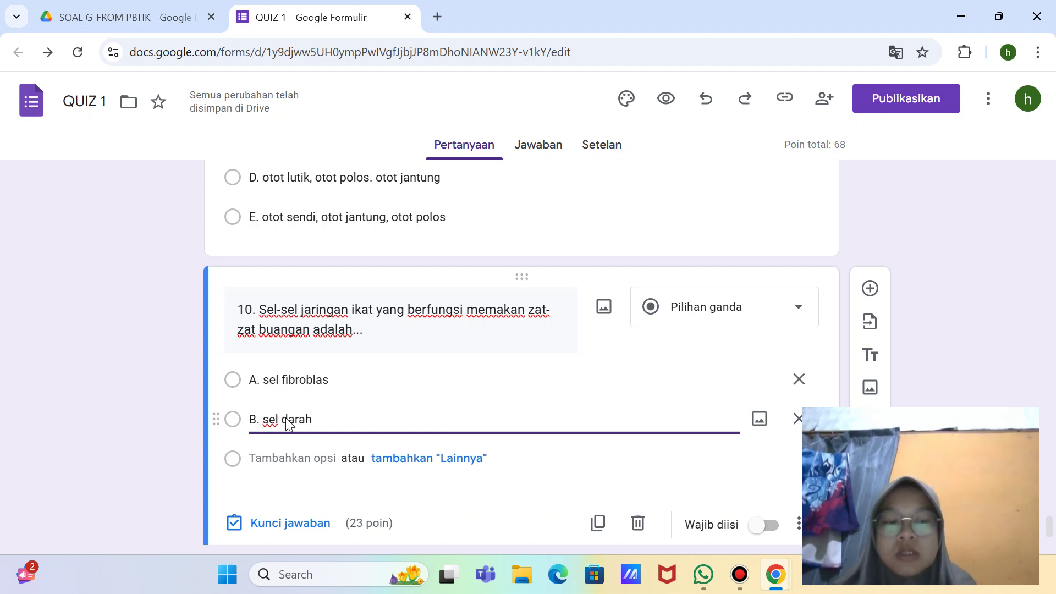
Step: Add options C. makrofag, D. sel penjaga and E. sel tiang
{"action": "key", "text": "Return"}
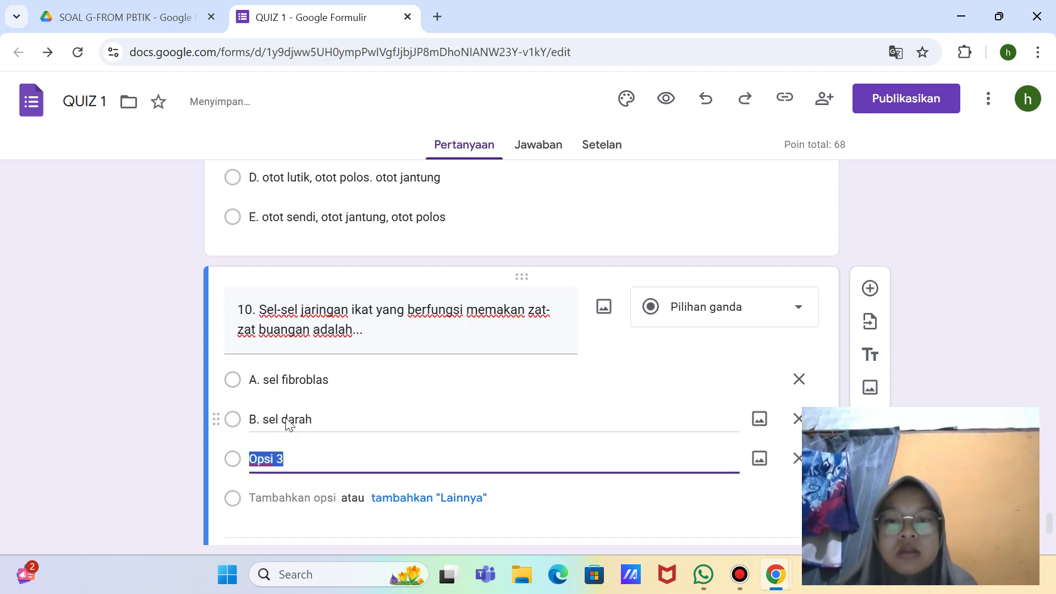
{"action": "key", "text": "BackSpace"}
{"action": "type", "text": "C."}
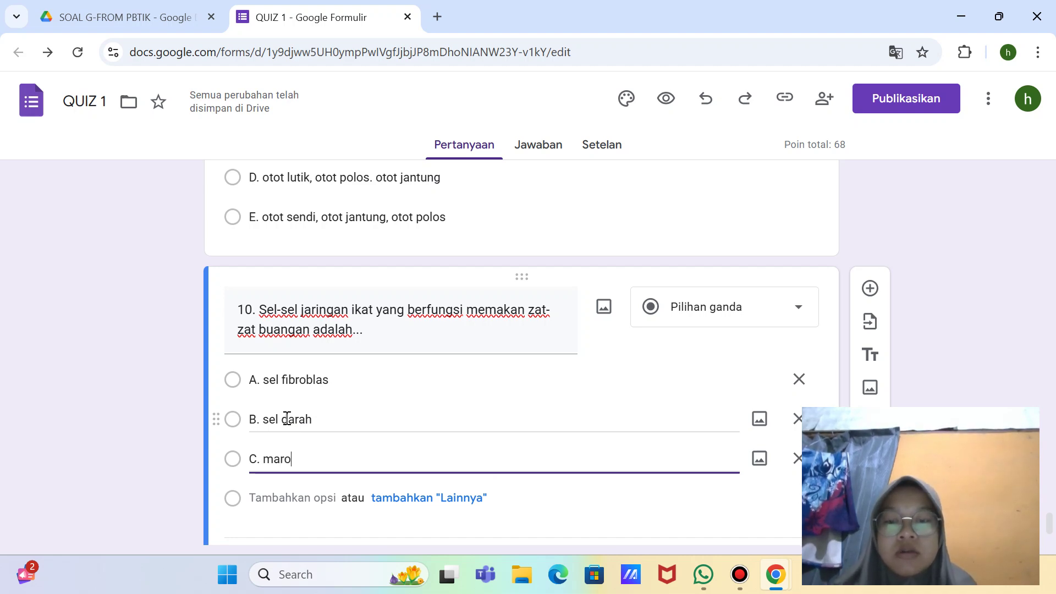
{"action": "type", "text": " maro"}
{"action": "key", "text": "BackSpace"}
{"action": "key", "text": "BackSpace"}
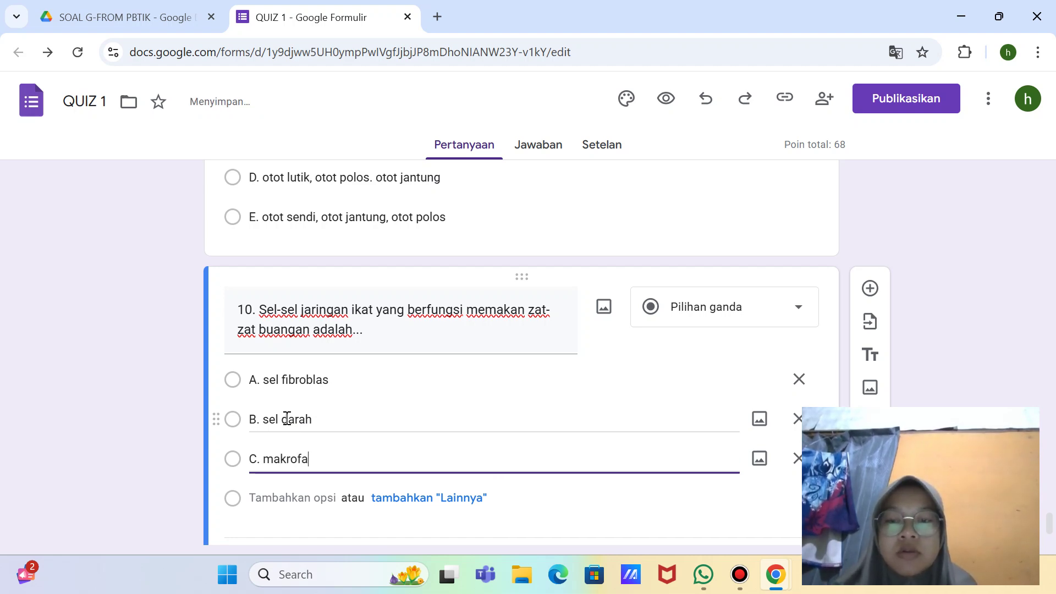
{"action": "key", "text": "Return"}
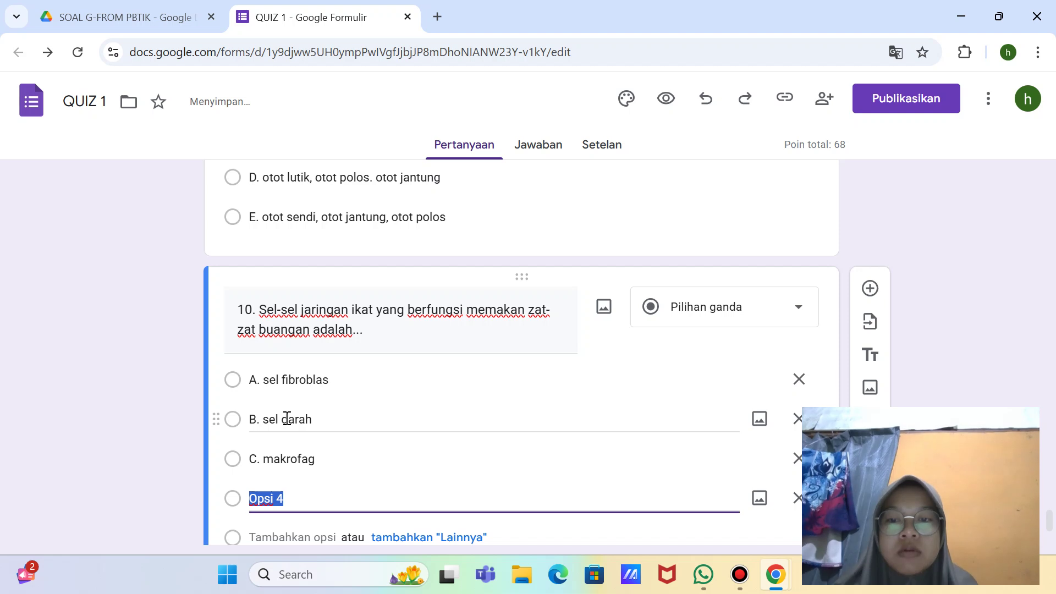
{"action": "key", "text": "BackSpace"}
{"action": "type", "text": "D. "}
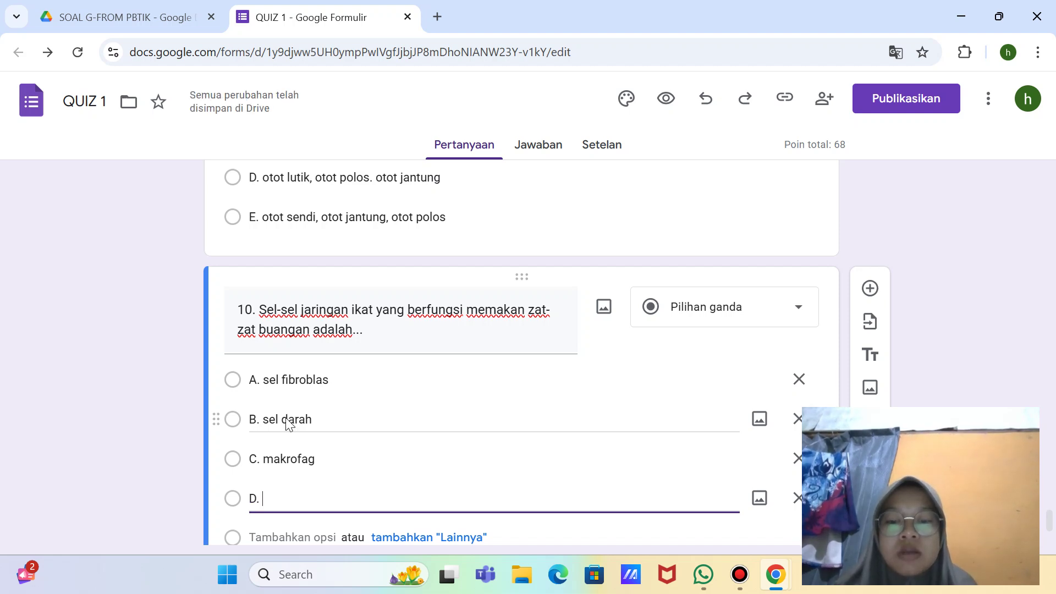
{"action": "type", "text": "sel penj"}
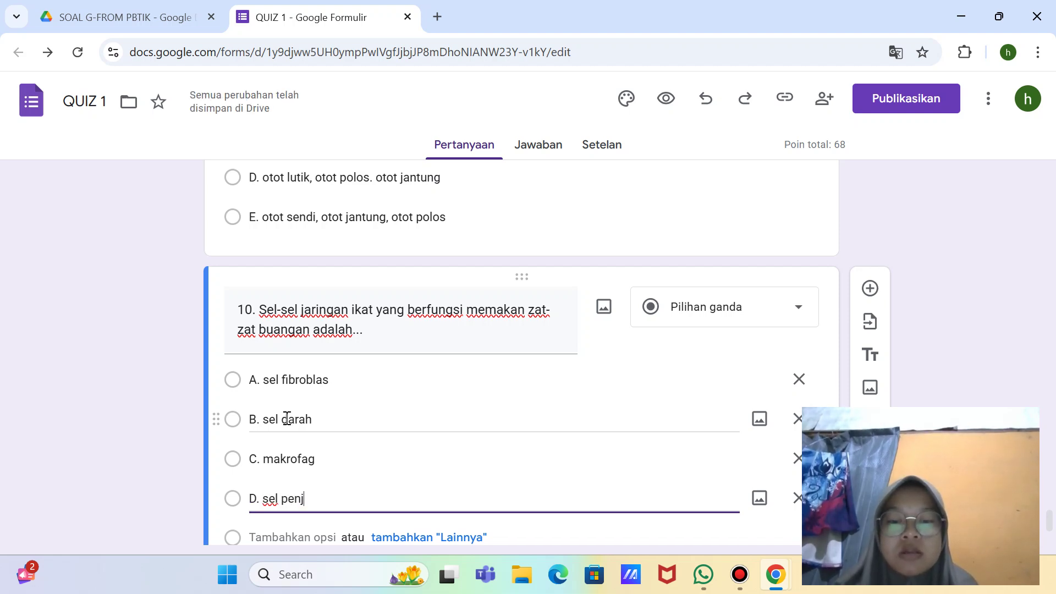
{"action": "type", "text": "aga"}
{"action": "key", "text": "Return"}
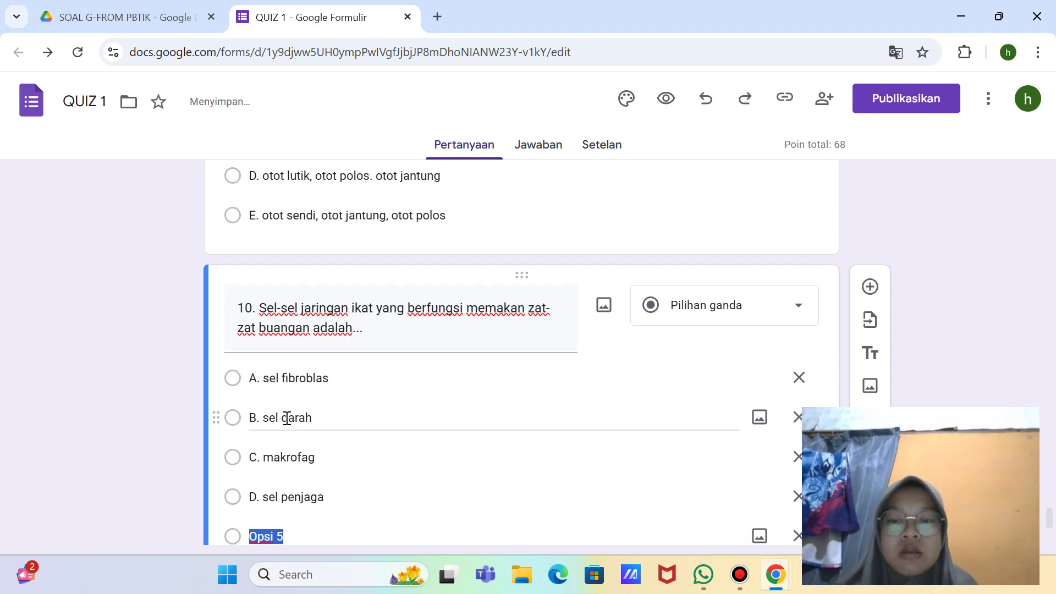
{"action": "key", "text": "BackSpace"}
{"action": "type", "text": "E. s"}
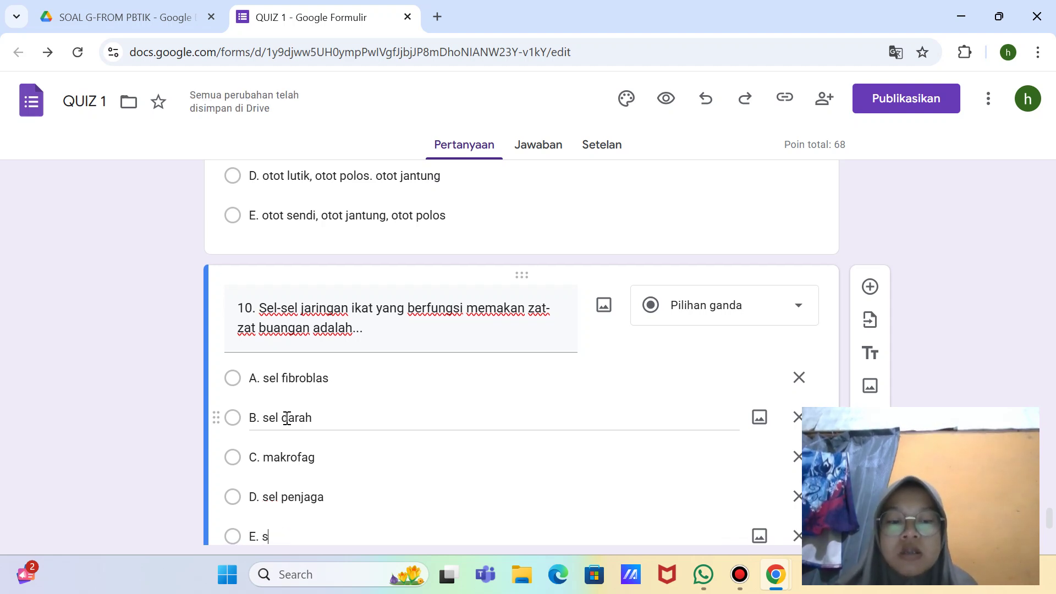
{"action": "type", "text": "el tiang"}
{"action": "scroll", "coordinate": [290, 440], "scroll_direction": "down", "scroll_amount": 3}
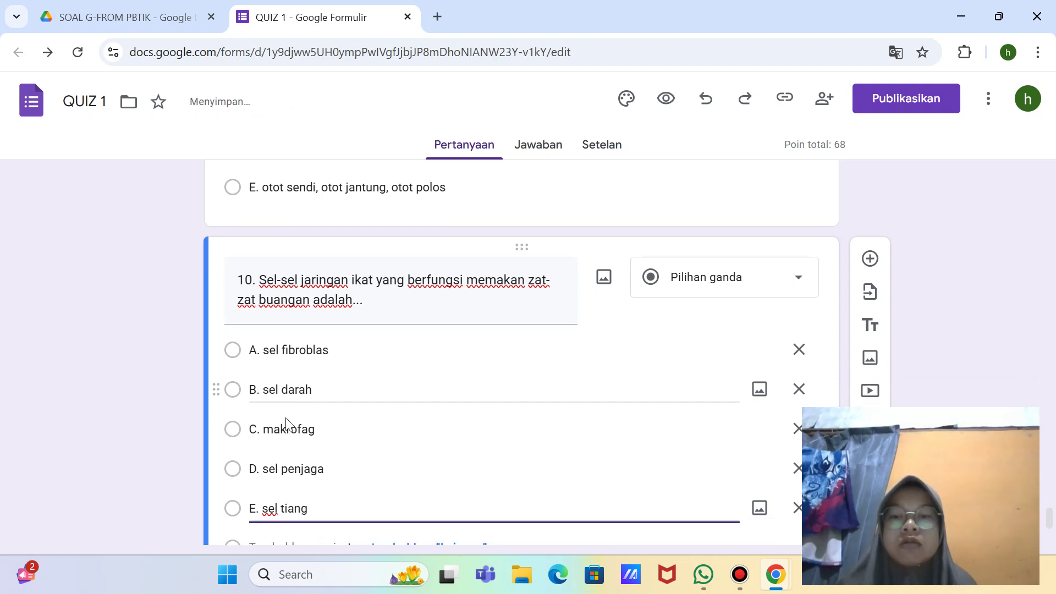
Step: Key question 10 to C. makrofag worth 5 points and make it required
{"action": "left_click", "coordinate": [294, 464]}
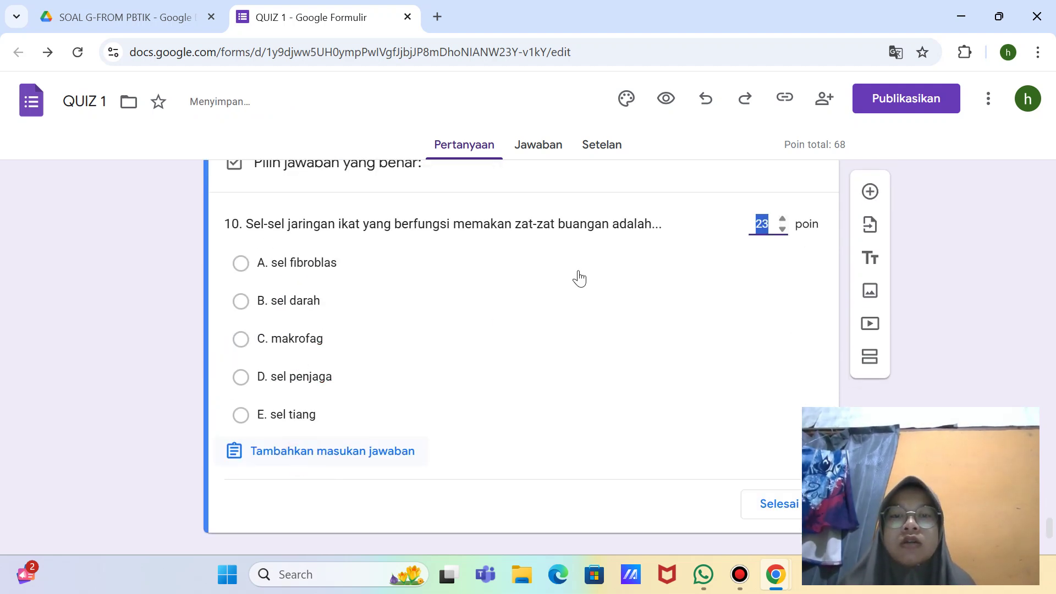
{"action": "key", "text": "BackSpace"}
{"action": "type", "text": "5"}
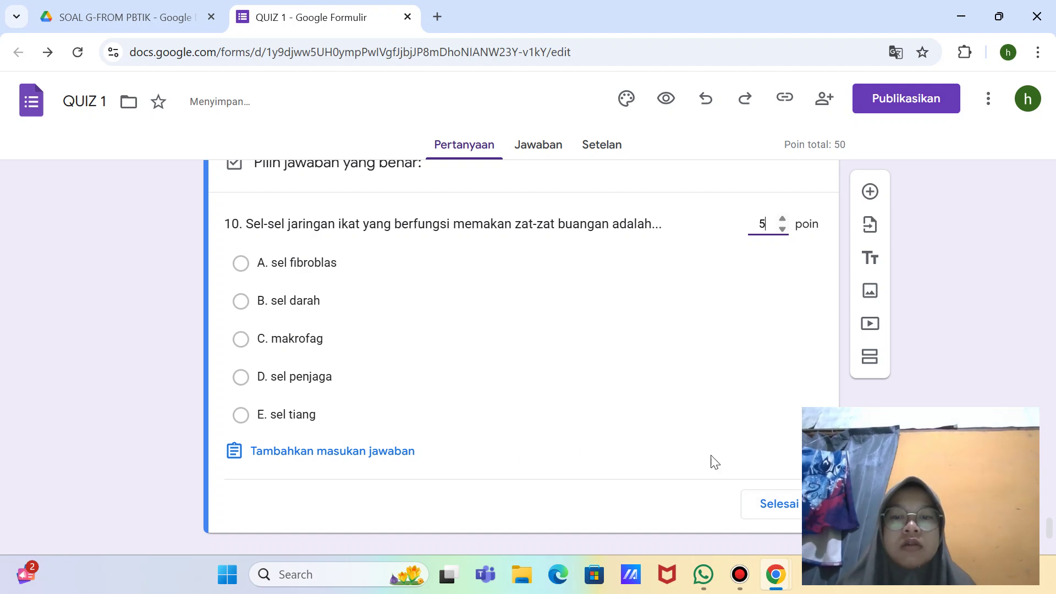
{"action": "left_click", "coordinate": [318, 338]}
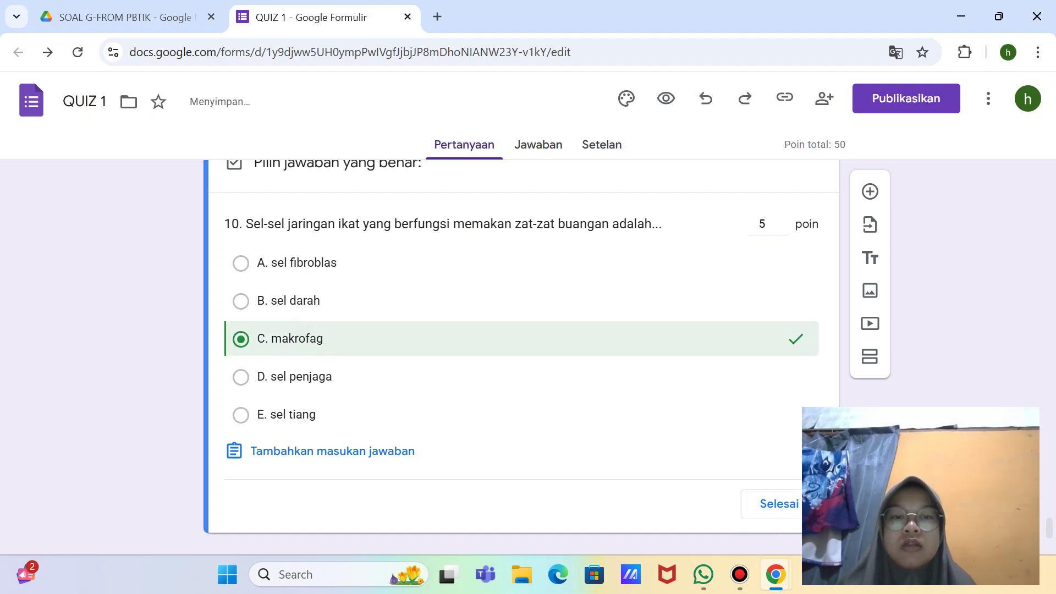
{"action": "left_click", "coordinate": [779, 504]}
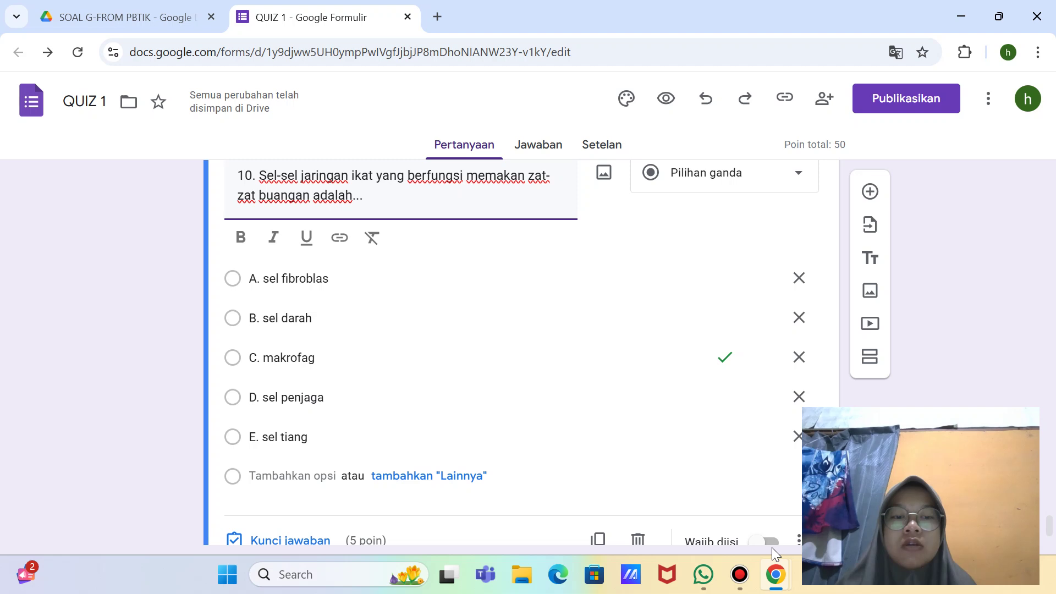
{"action": "left_click", "coordinate": [766, 496]}
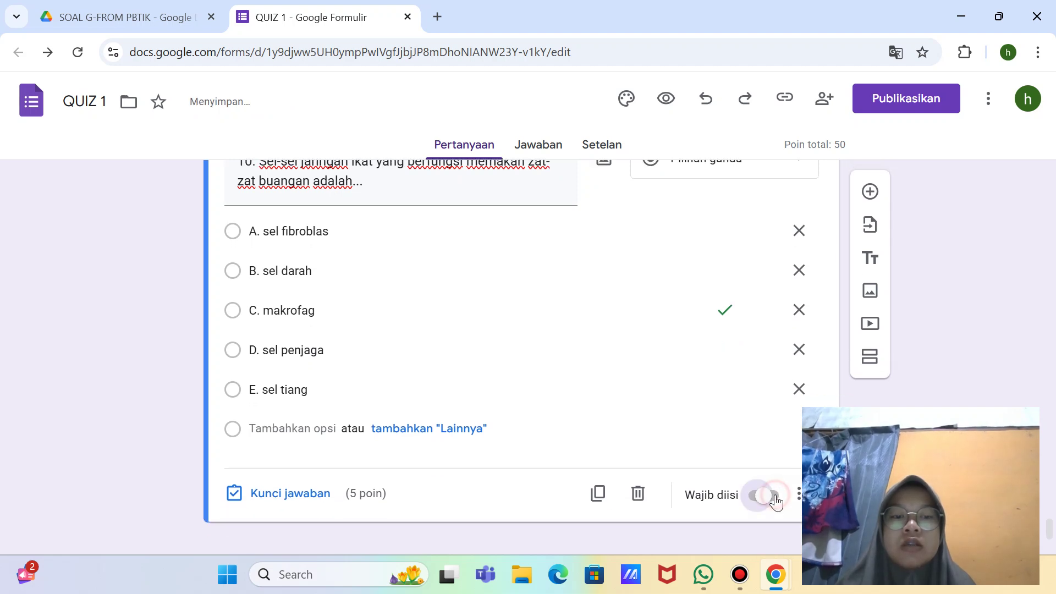
Step: Add a new question below question 10, then try to delete the blank question
{"action": "left_click", "coordinate": [870, 194]}
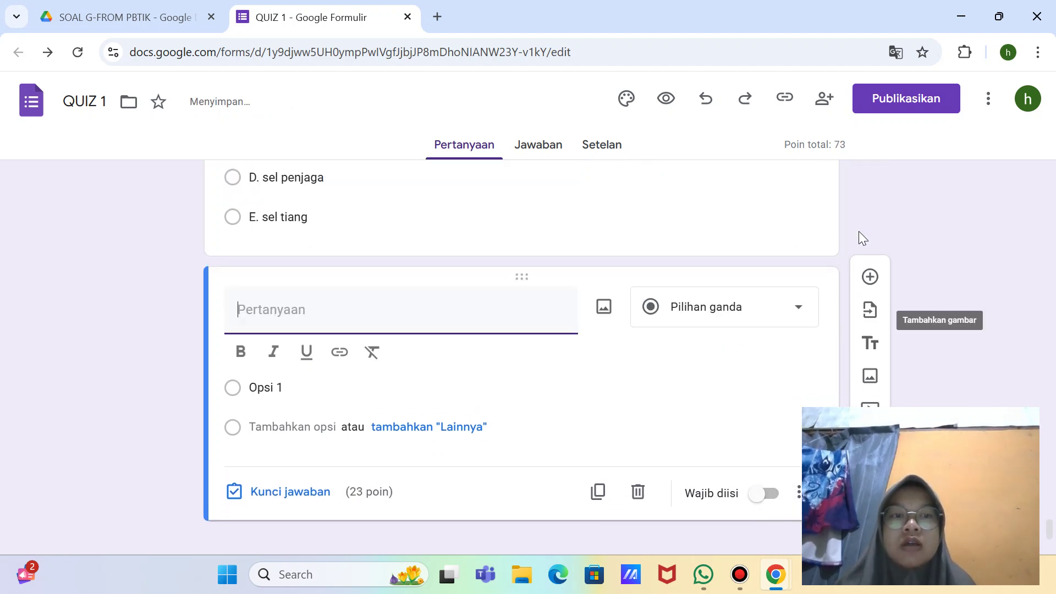
{"action": "left_click", "coordinate": [637, 497]}
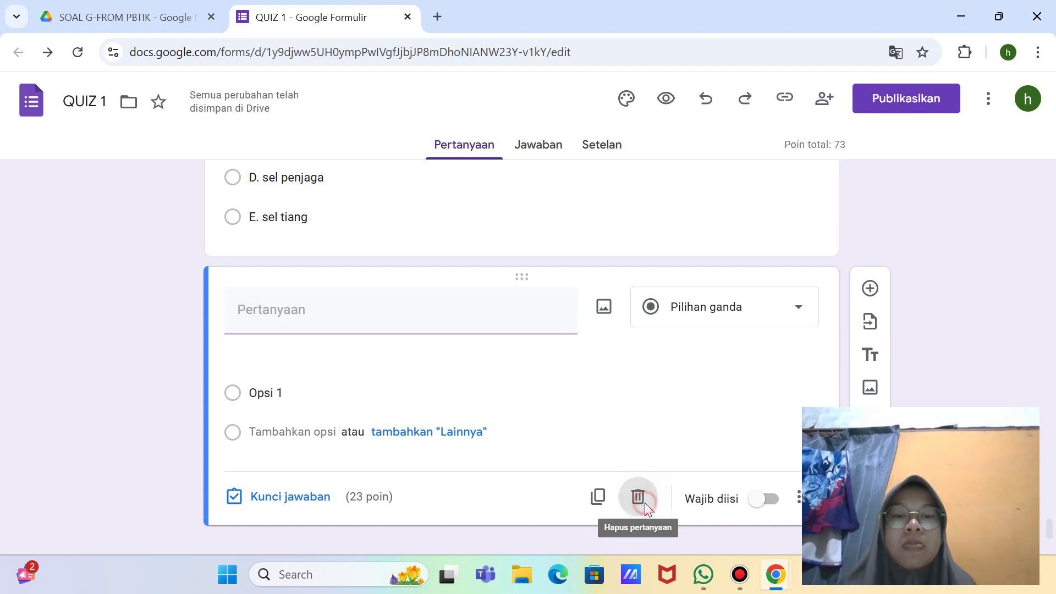
{"action": "left_click", "coordinate": [639, 464]}
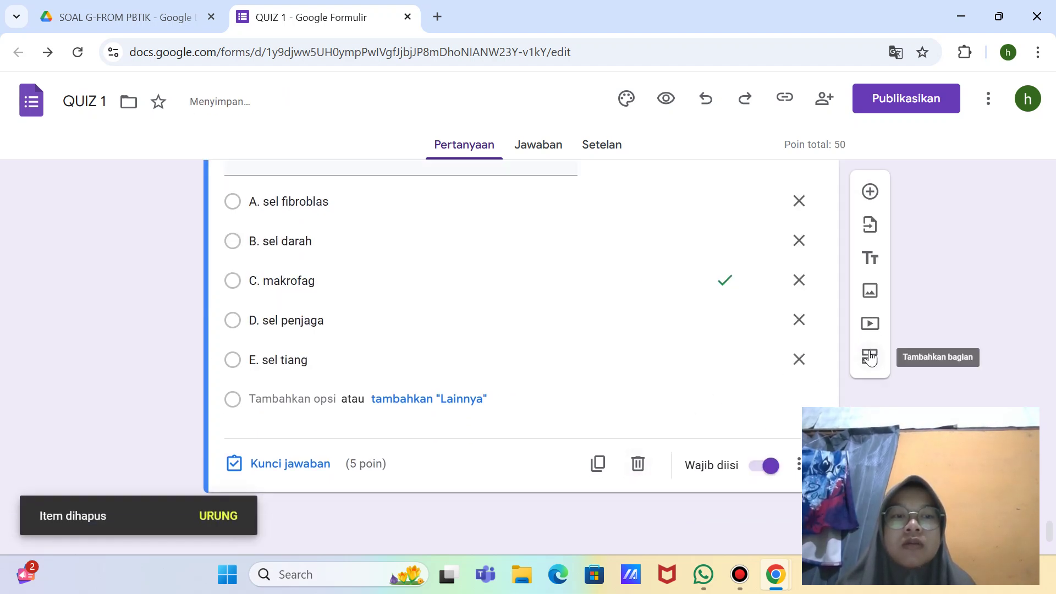
Step: Add a third section titled 'Jawablah pertanyaan Essay berikut dengan tepat dan cermat !'
{"action": "left_click", "coordinate": [870, 357]}
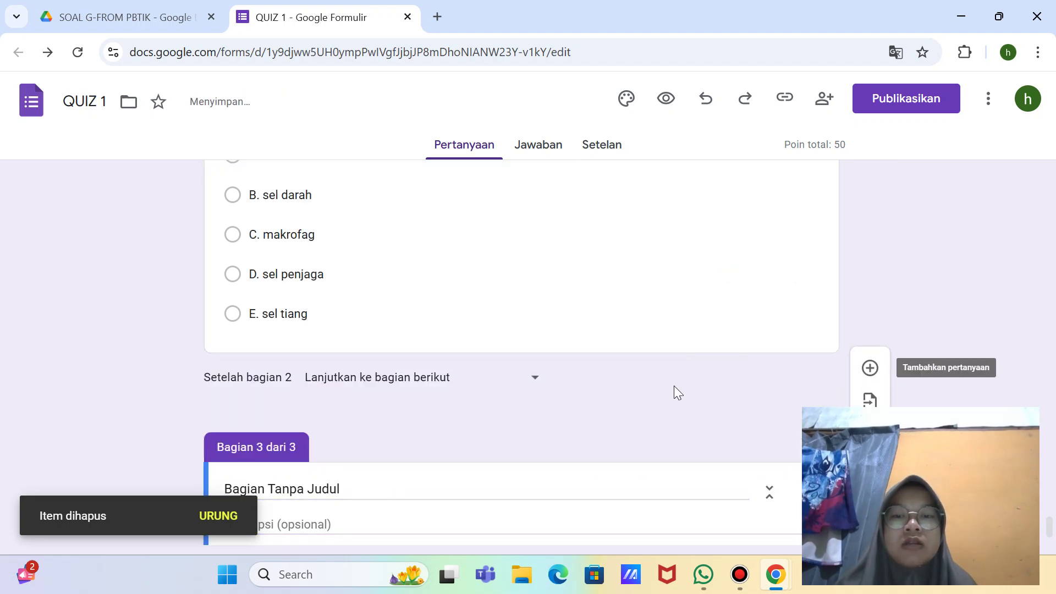
{"action": "left_click", "coordinate": [360, 434]}
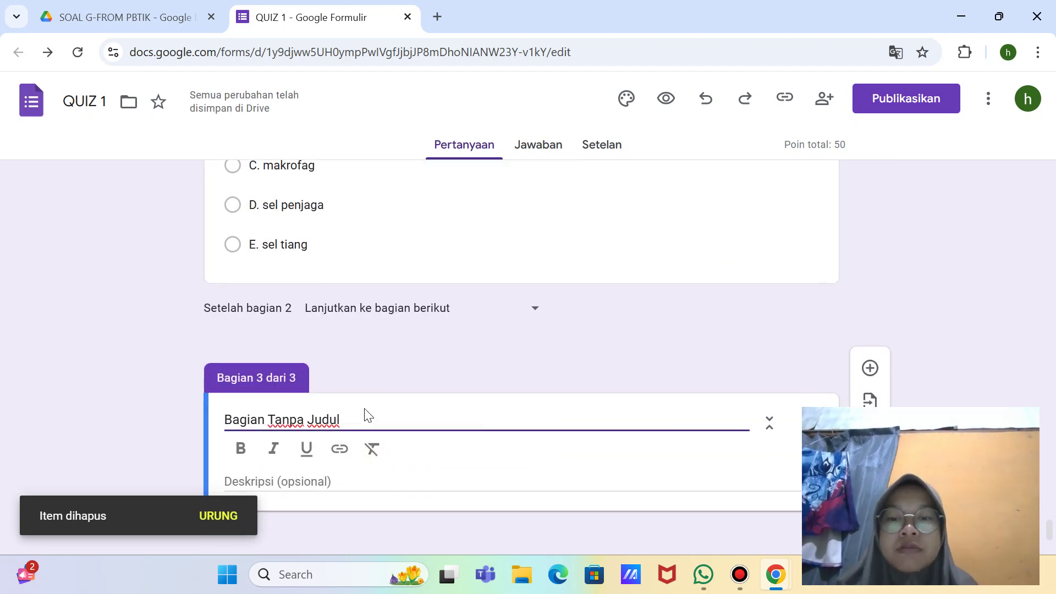
{"action": "left_click", "coordinate": [363, 411]}
{"action": "left_click", "coordinate": [354, 416]}
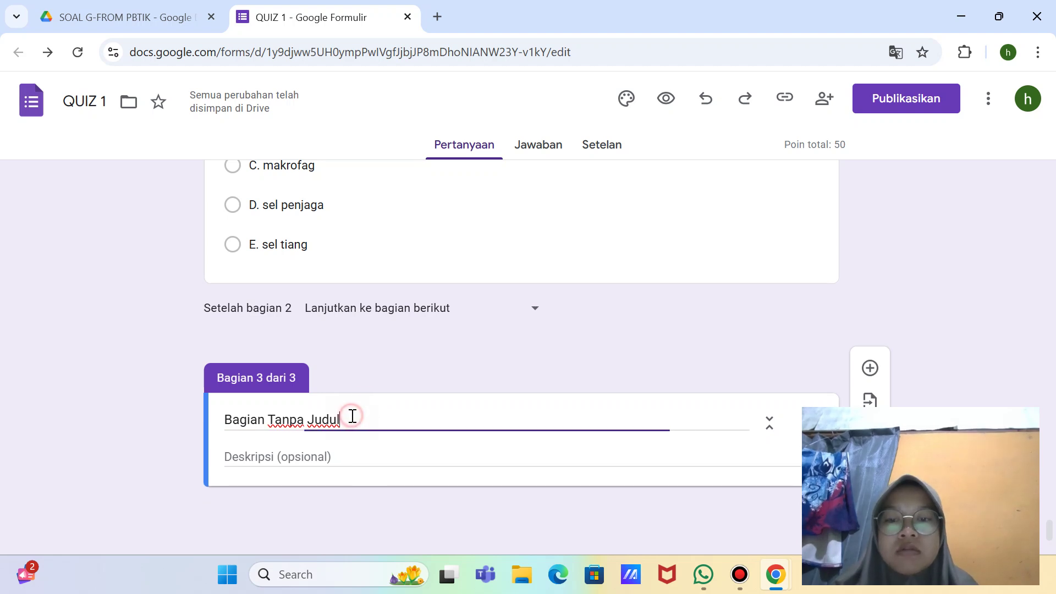
{"action": "key", "text": "BackSpace"}
{"action": "key", "text": "BackSpace"}
{"action": "key", "text": "BackSpace"}
{"action": "key", "text": "BackSpace"}
{"action": "key", "text": "BackSpace"}
{"action": "key", "text": "BackSpace"}
{"action": "key", "text": "BackSpace"}
{"action": "key", "text": "BackSpace"}
{"action": "key", "text": "BackSpace"}
{"action": "key", "text": "BackSpace"}
{"action": "key", "text": "BackSpace"}
{"action": "key", "text": "BackSpace"}
{"action": "key", "text": "BackSpace"}
{"action": "key", "text": "BackSpace"}
{"action": "key", "text": "BackSpace"}
{"action": "key", "text": "BackSpace"}
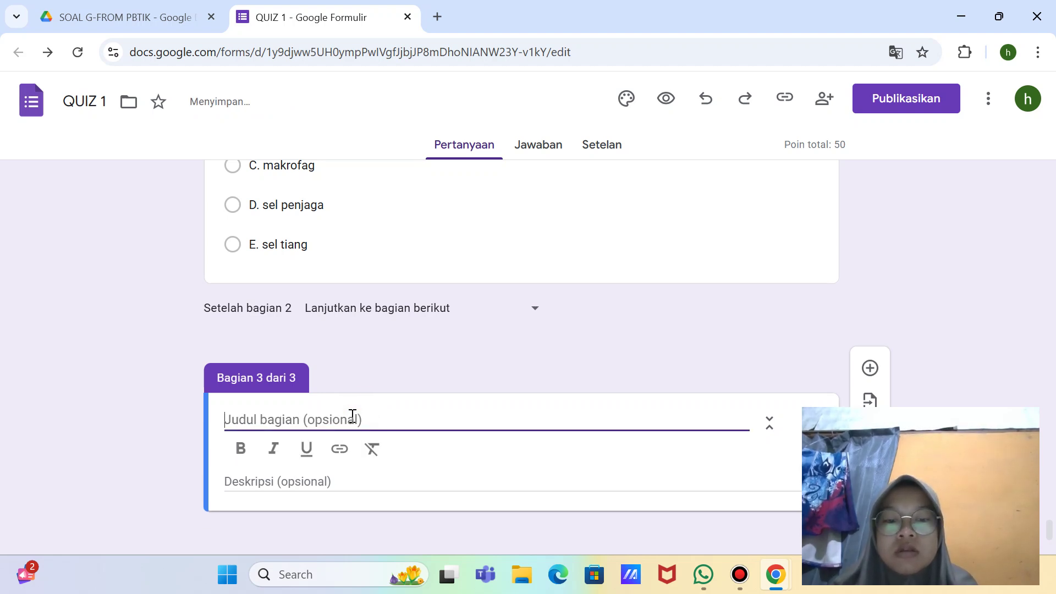
{"action": "type", "text": "Jawab"}
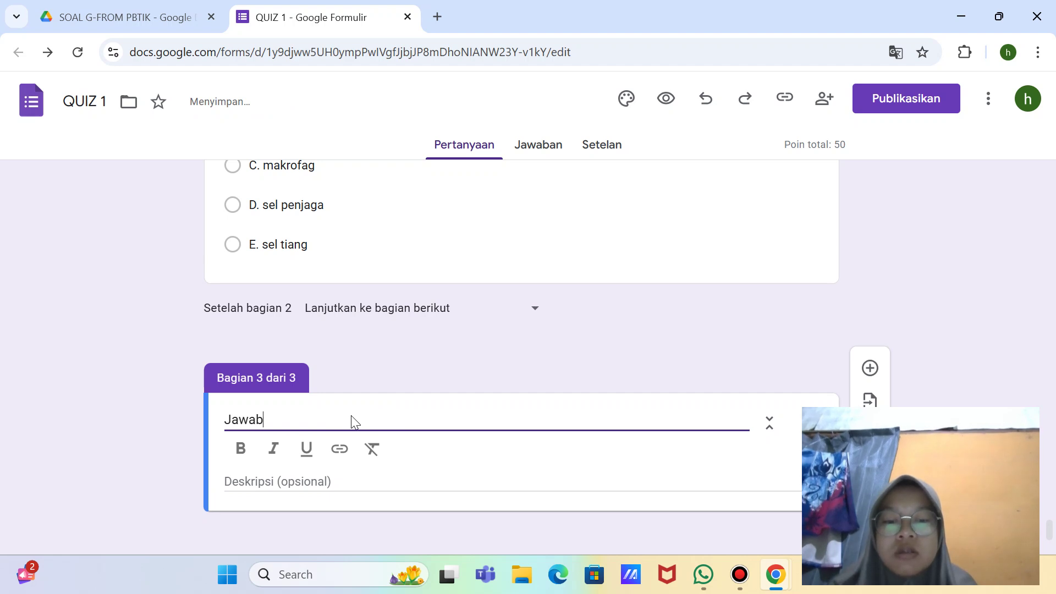
{"action": "type", "text": "lah per"}
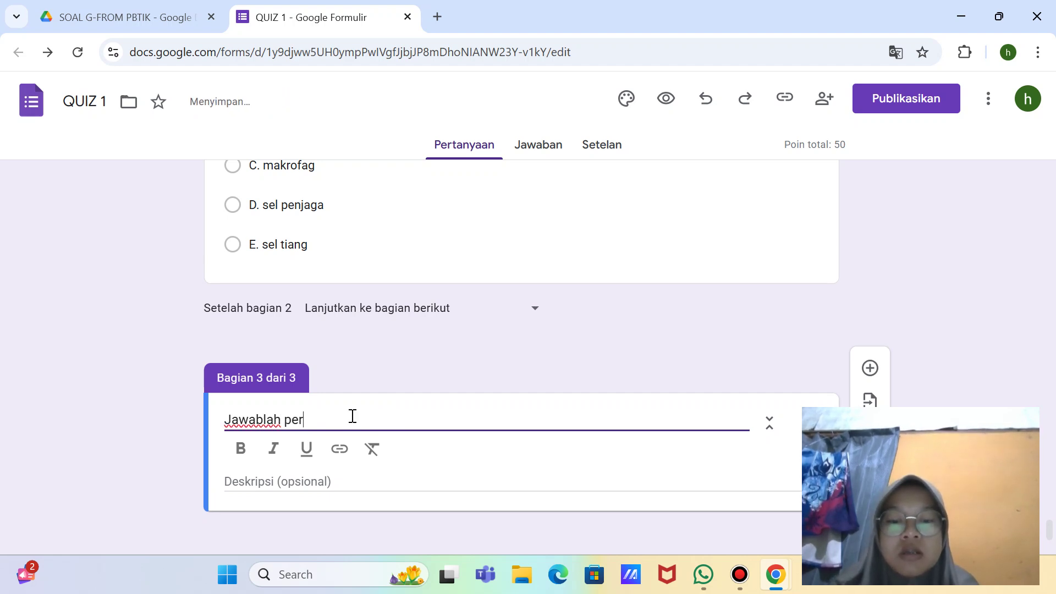
{"action": "type", "text": "tanyaan E"}
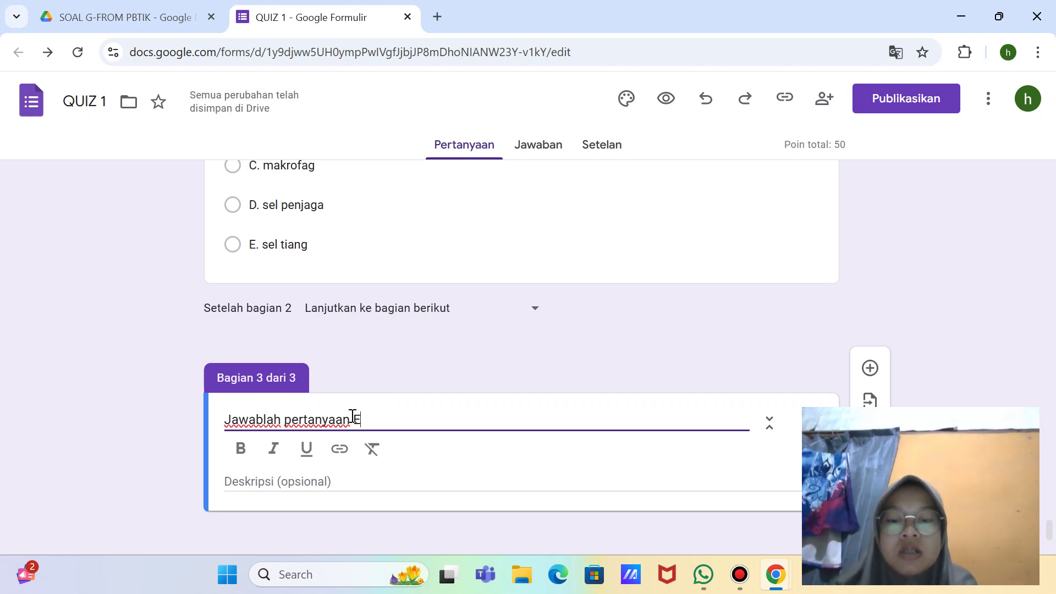
{"action": "type", "text": "ssay "}
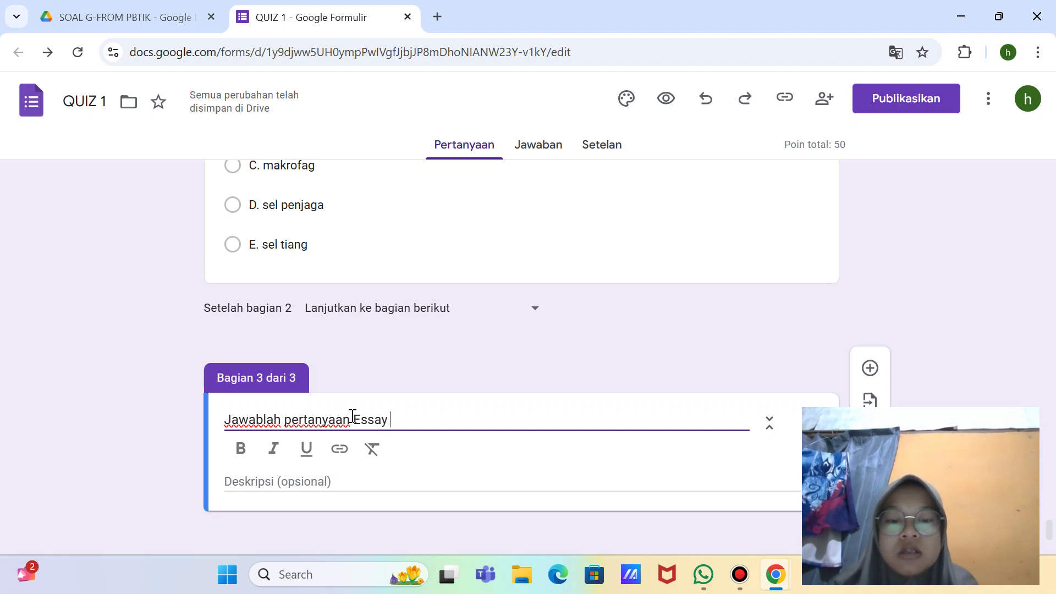
{"action": "type", "text": "berikut "}
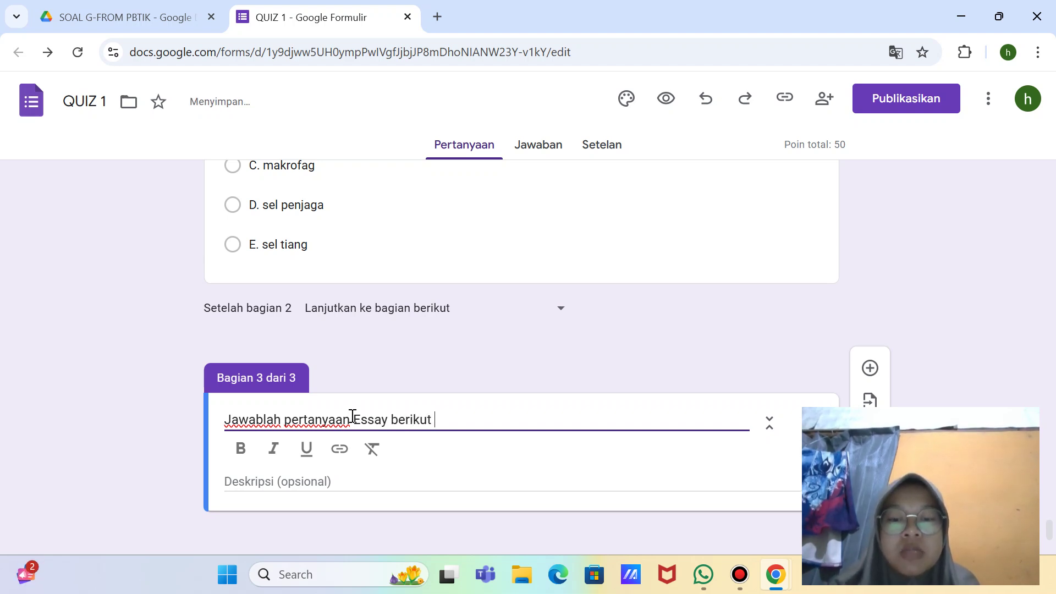
{"action": "type", "text": "dengan t"}
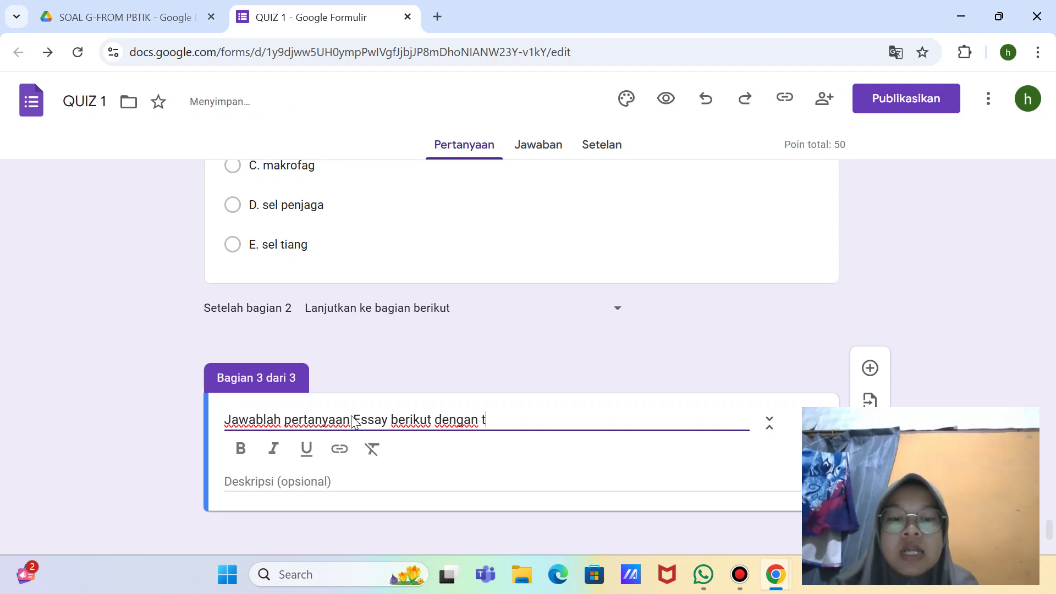
{"action": "type", "text": "epat dan "}
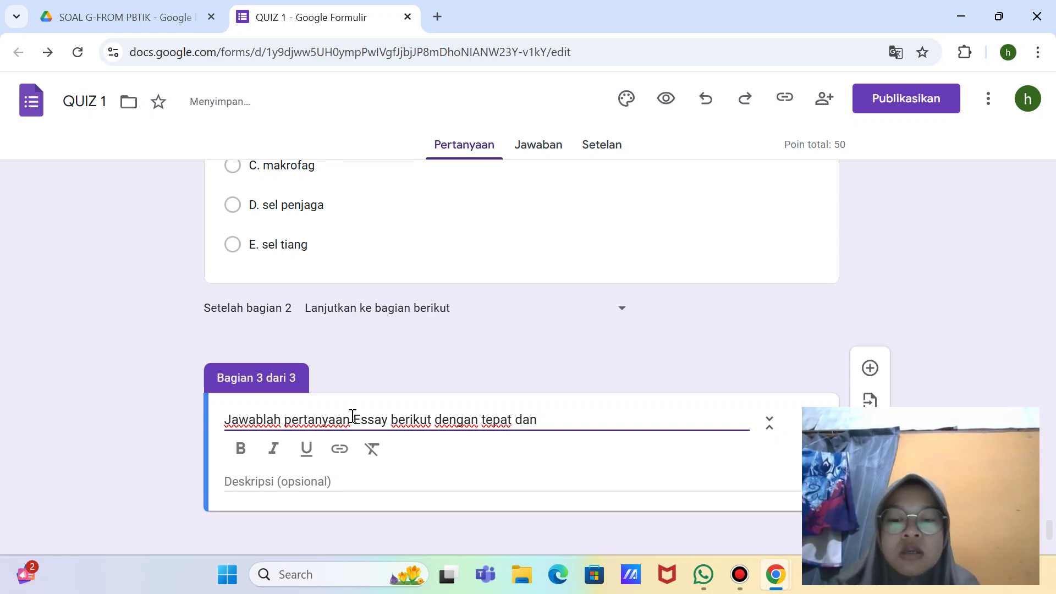
{"action": "type", "text": "cermat "}
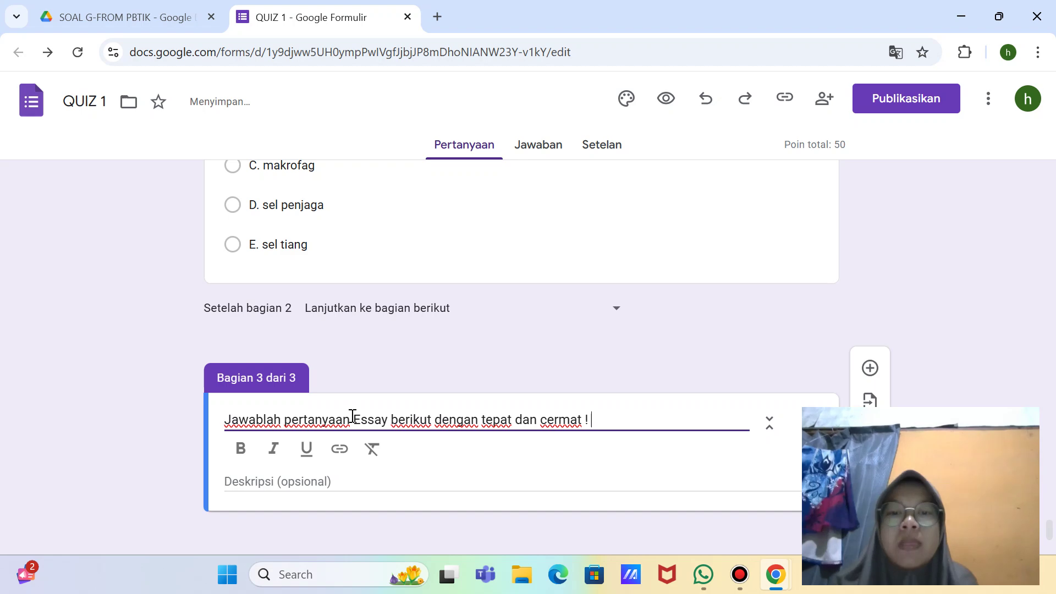
{"action": "type", "text": "!"}
Step: Take a full-screen screenshot with the Snipping Tool
{"action": "key", "text": "super+shift+s"}
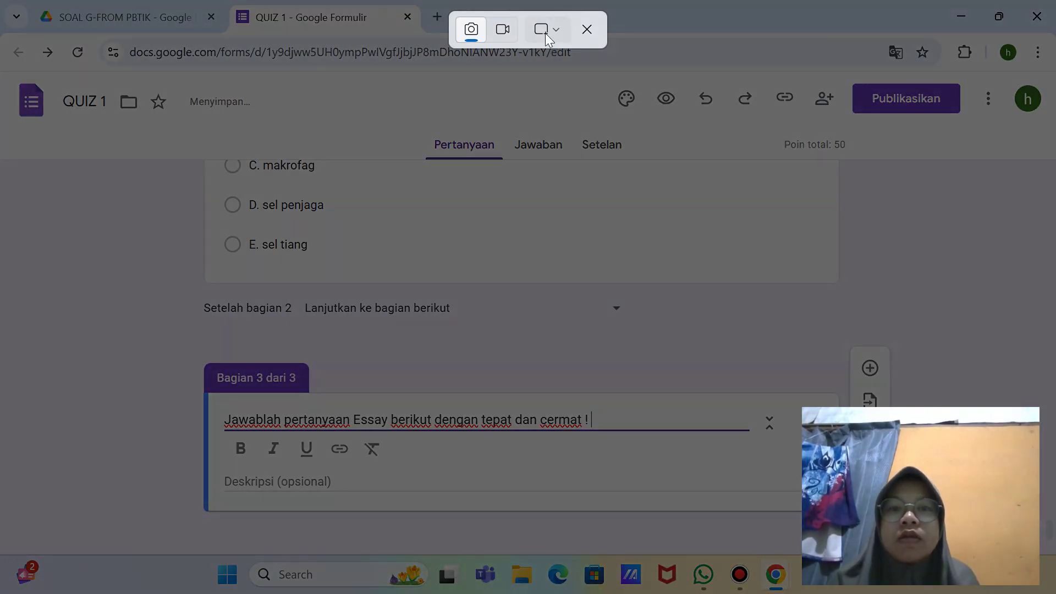
{"action": "left_click", "coordinate": [547, 36]}
{"action": "left_click", "coordinate": [588, 91]}
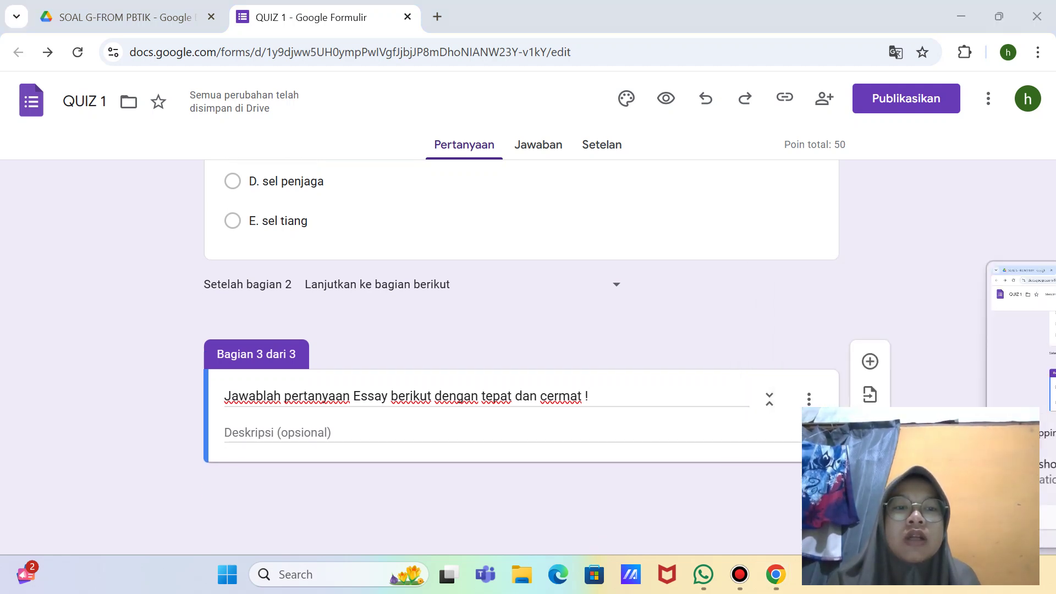
Step: Add question '1. Jelaskan tiga macam jaringan meristem menurut letaknya !', fixing the 'menururt' typo
{"action": "left_click", "coordinate": [870, 363]}
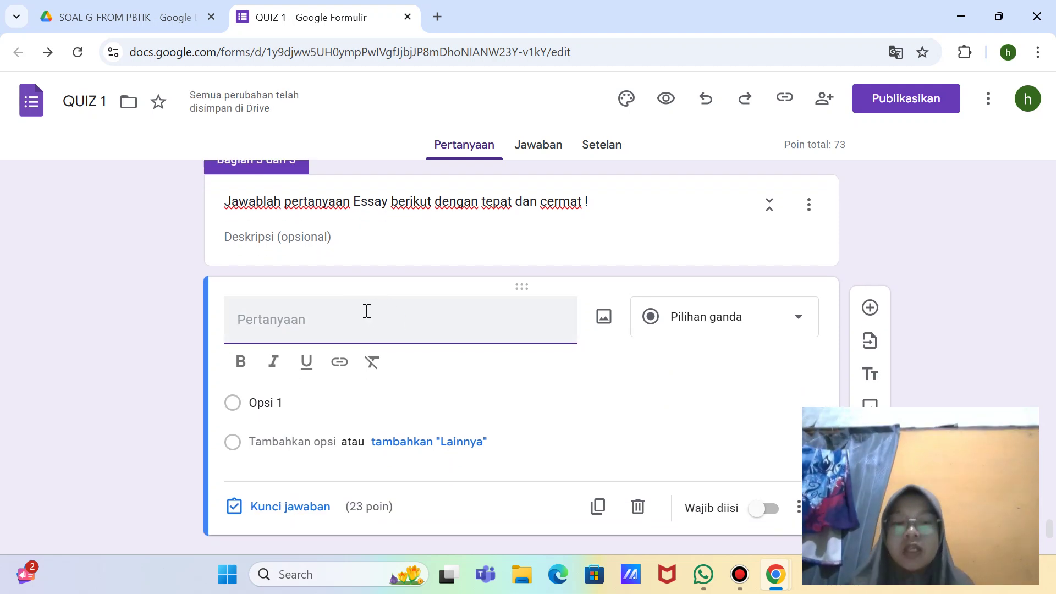
{"action": "type", "text": "1. Jelask"}
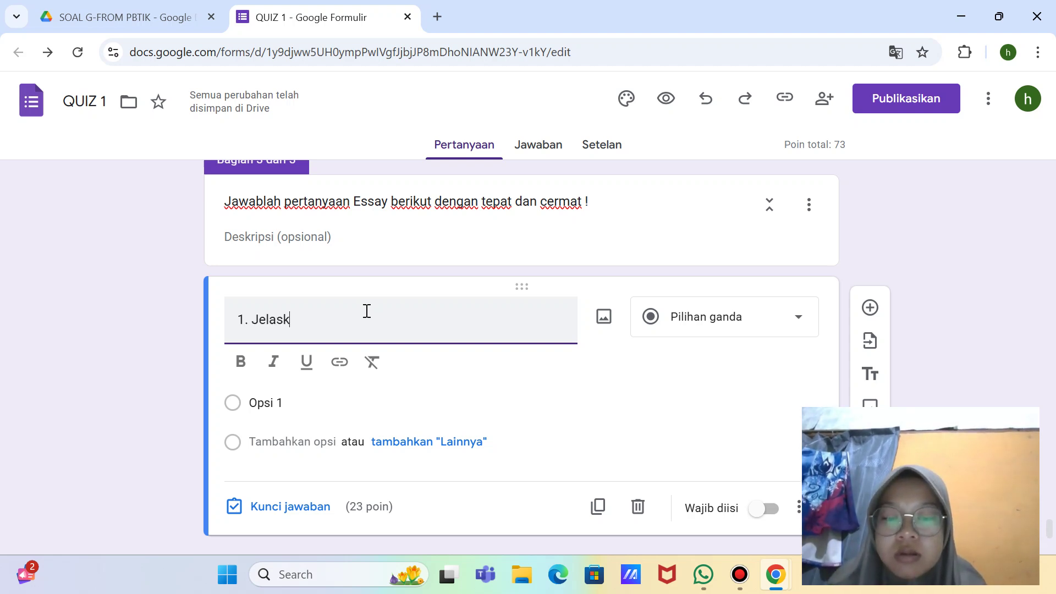
{"action": "type", "text": "an"}
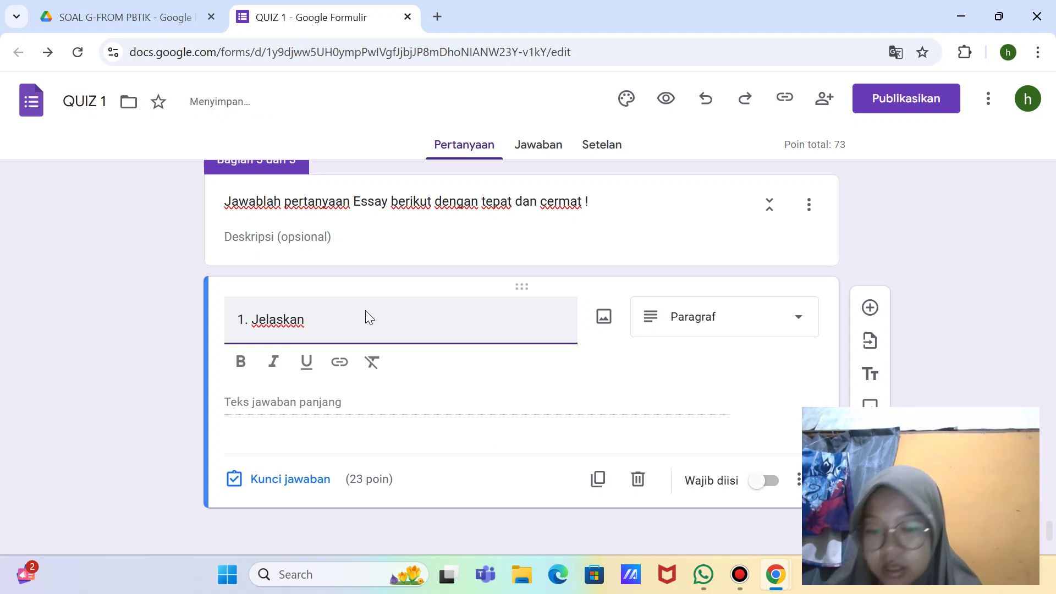
{"action": "type", "text": " tiga"}
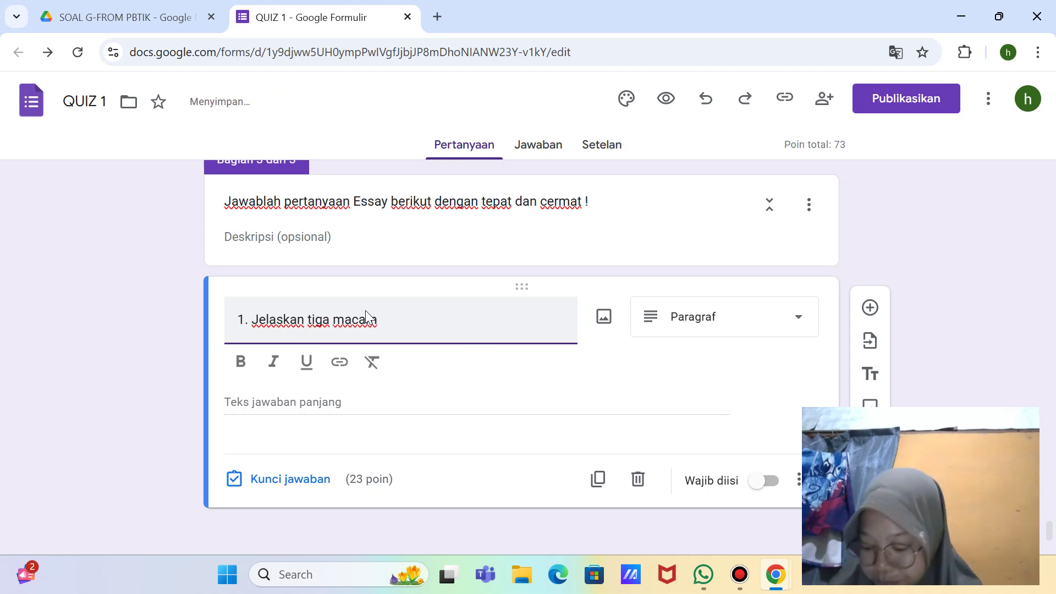
{"action": "type", "text": "macam jar"}
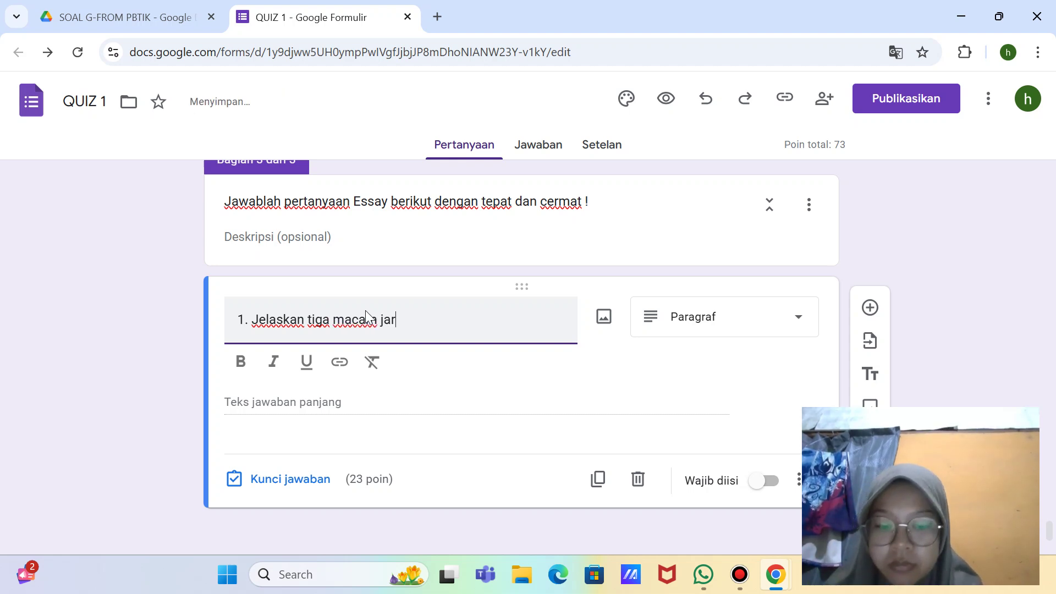
{"action": "type", "text": "ingan"}
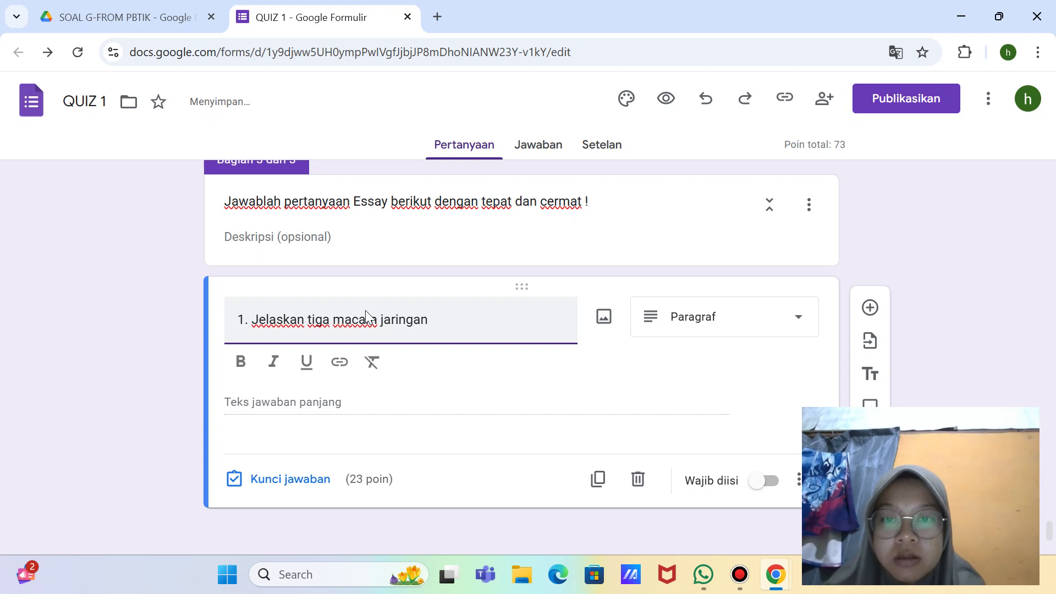
{"action": "type", "text": " meris"}
{"action": "type", "text": "tem"}
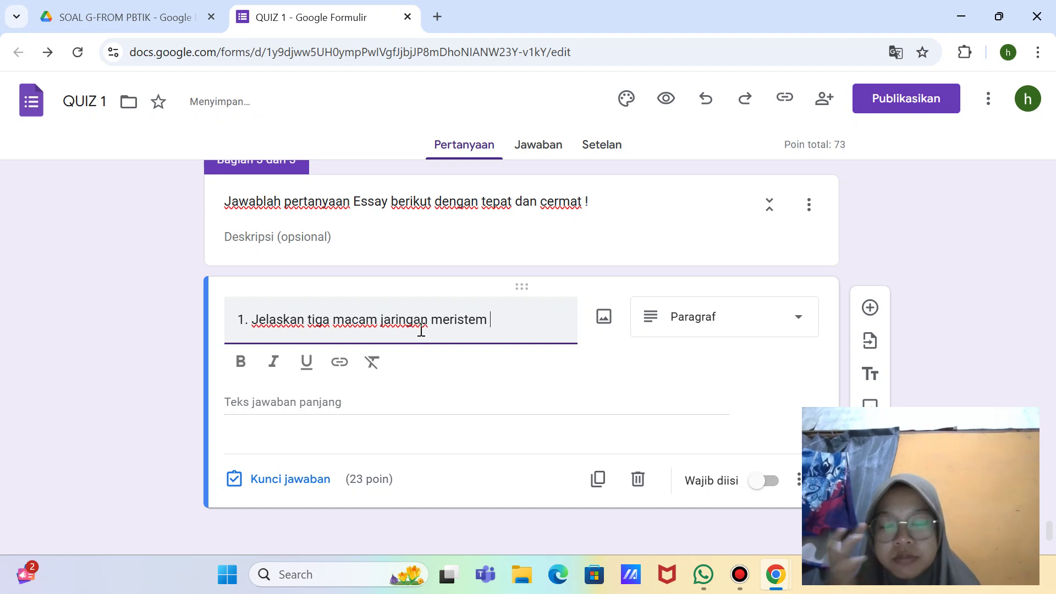
{"action": "type", "text": " men"}
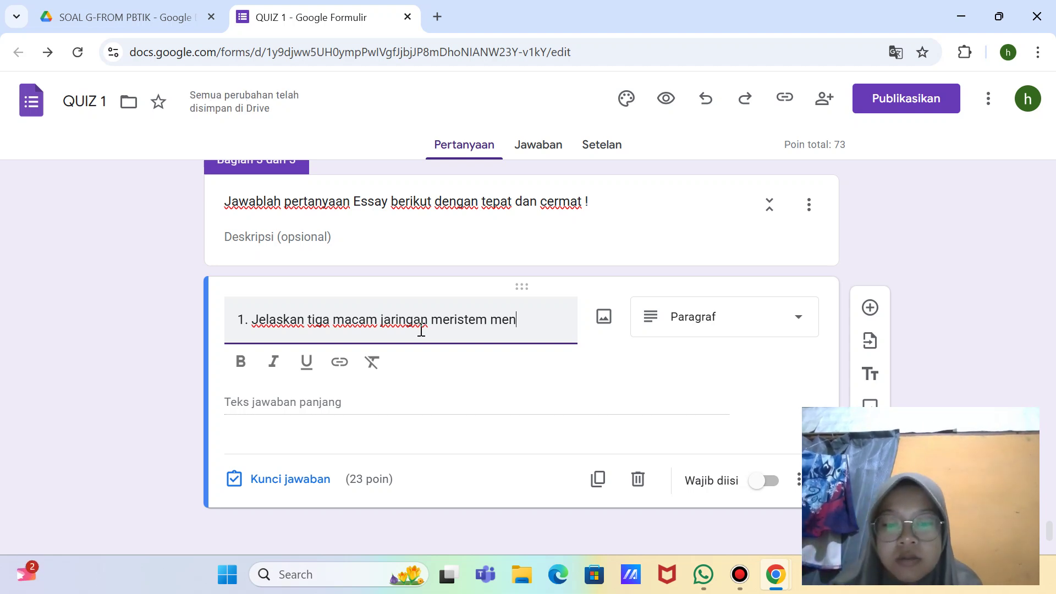
{"action": "type", "text": "ururt let"}
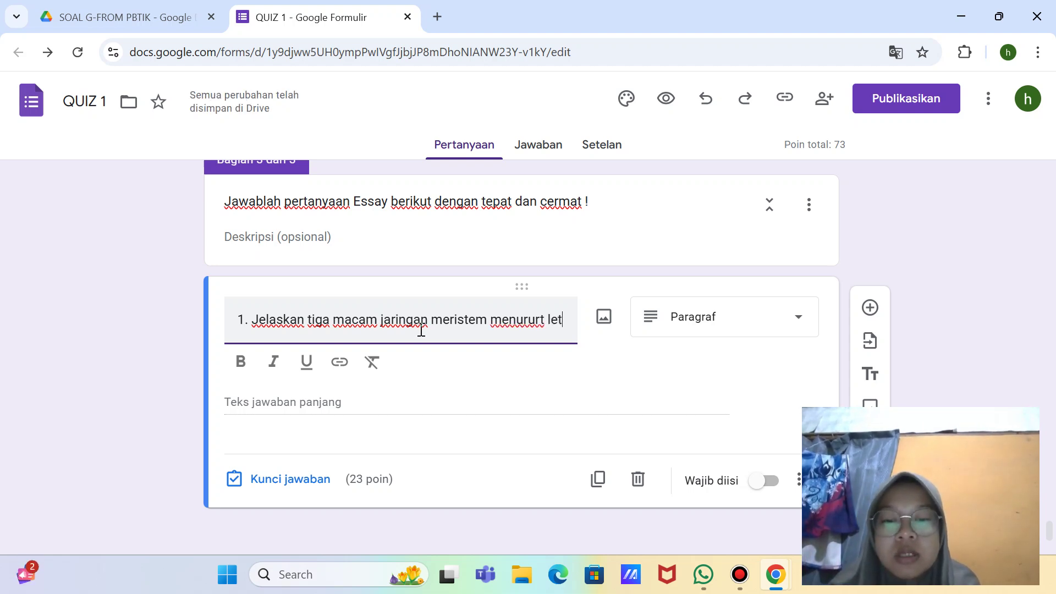
{"action": "type", "text": "aknya"}
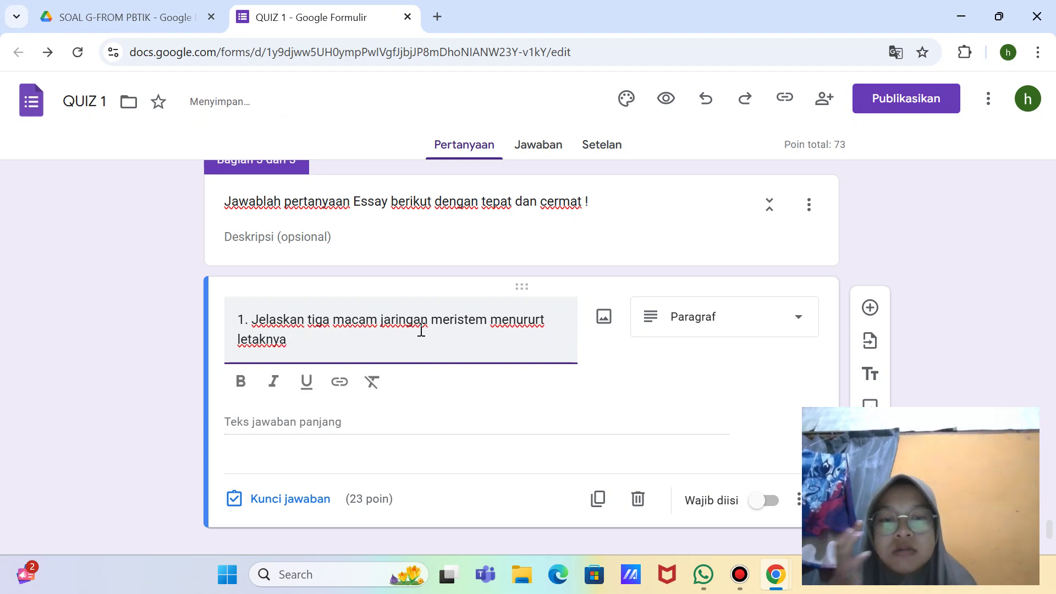
{"action": "left_click", "coordinate": [542, 318]}
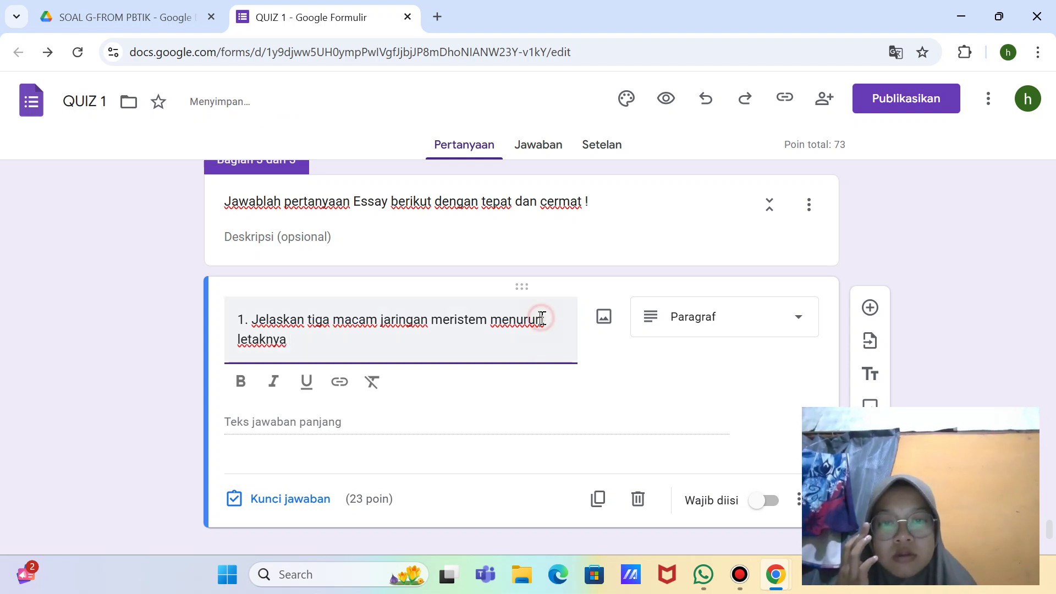
{"action": "key", "text": "BackSpace"}
{"action": "left_click", "coordinate": [307, 338]}
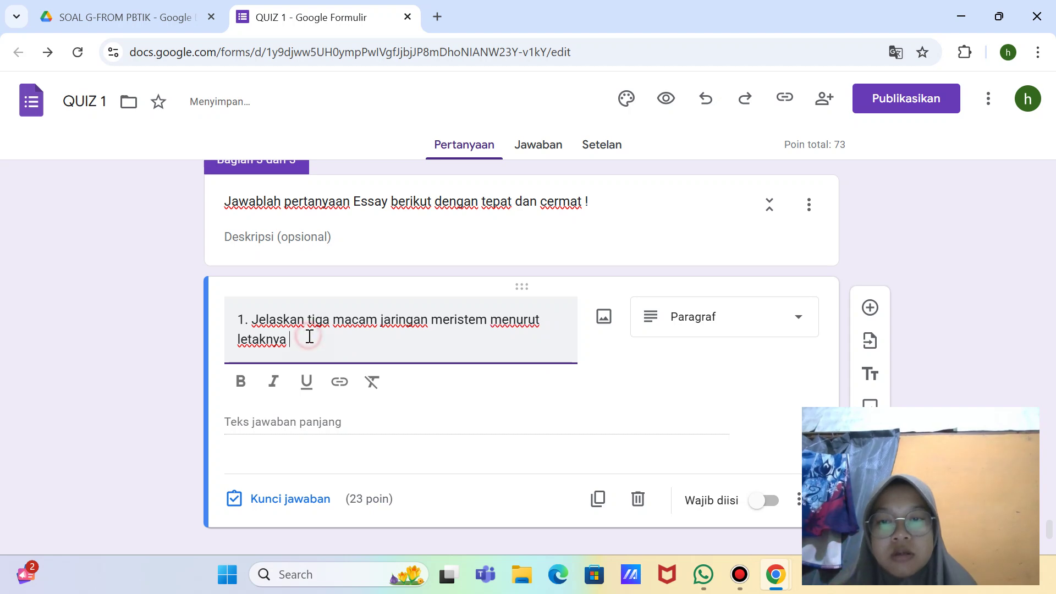
{"action": "type", "text": "!"}
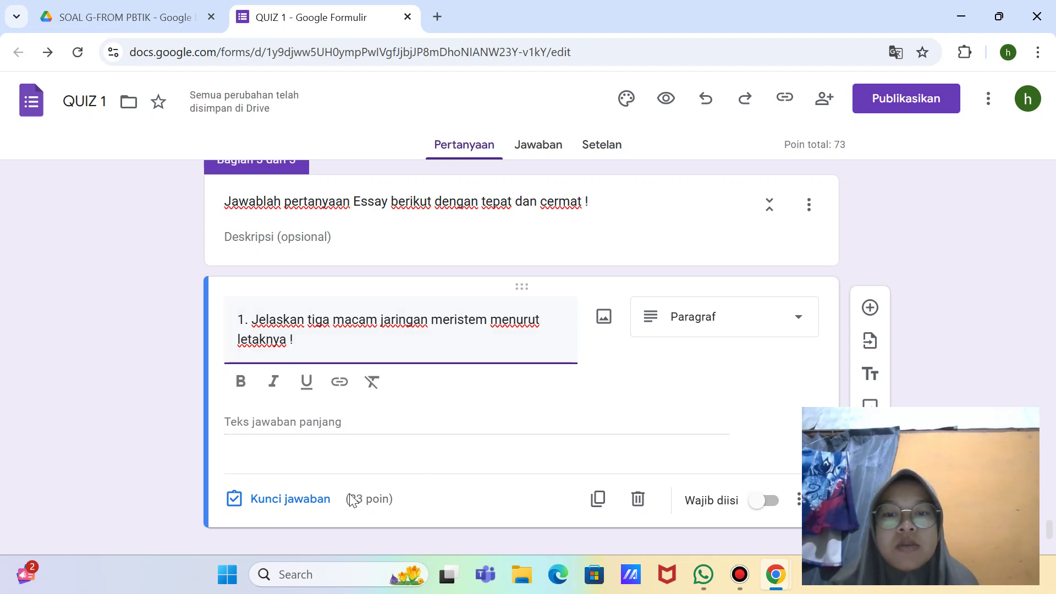
{"action": "left_click", "coordinate": [440, 440]}
Step: Change essay question 1 from 23 to 10 points and make it required (Wajib diisi)
{"action": "left_click", "coordinate": [300, 472]}
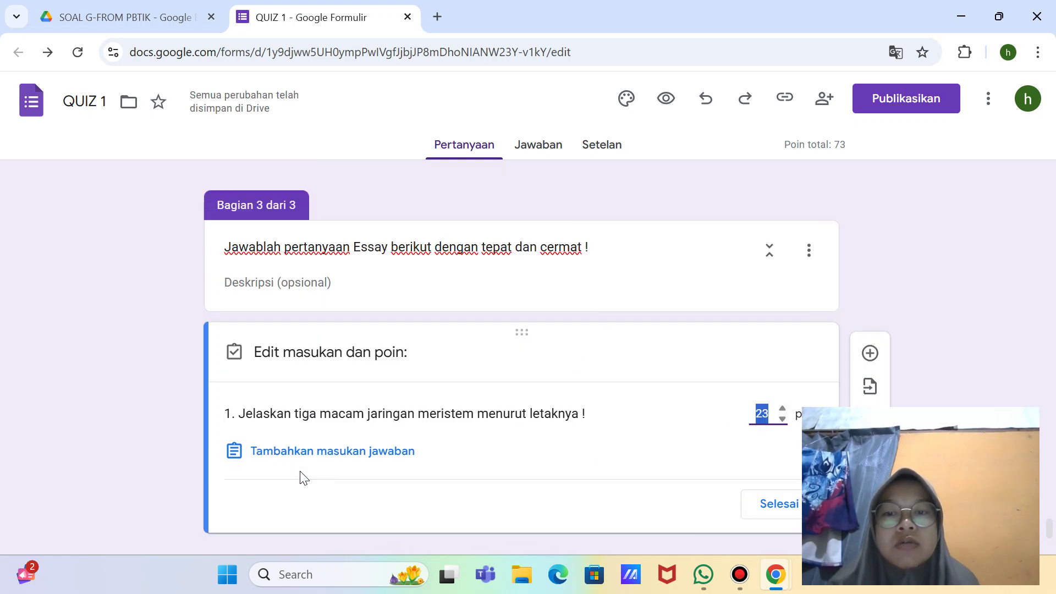
{"action": "key", "text": "BackSpace"}
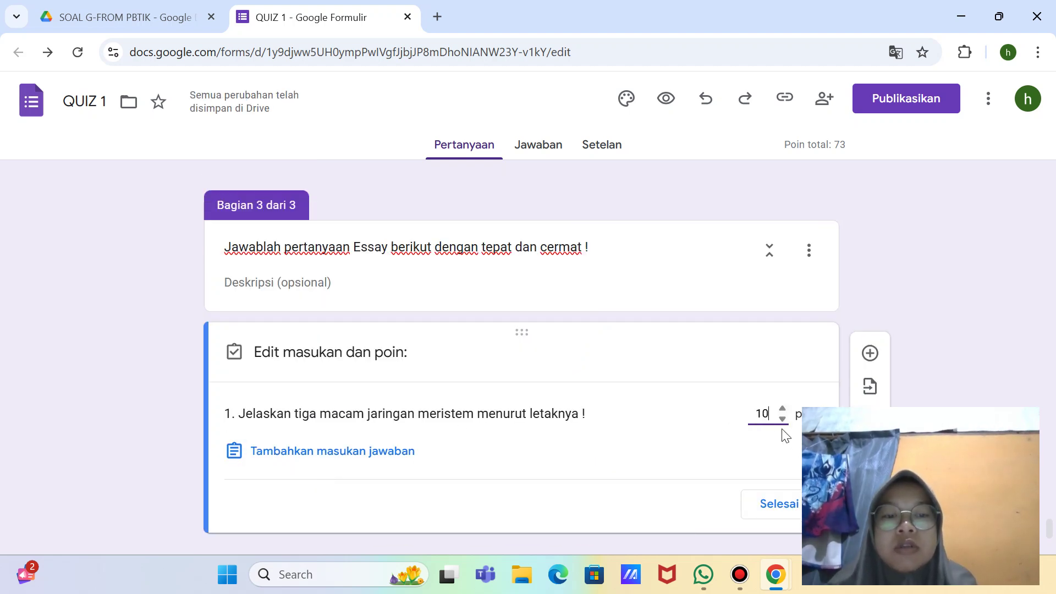
{"action": "scroll", "coordinate": [784, 456], "scroll_direction": "down", "scroll_amount": 1}
{"action": "left_click", "coordinate": [781, 465]}
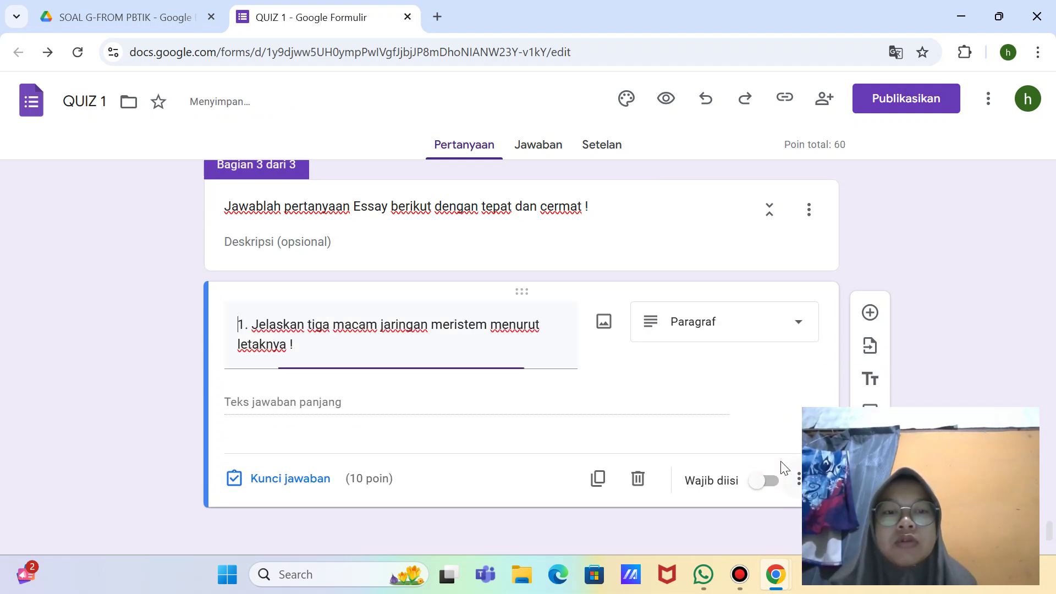
{"action": "scroll", "coordinate": [566, 402], "scroll_direction": "down", "scroll_amount": 1}
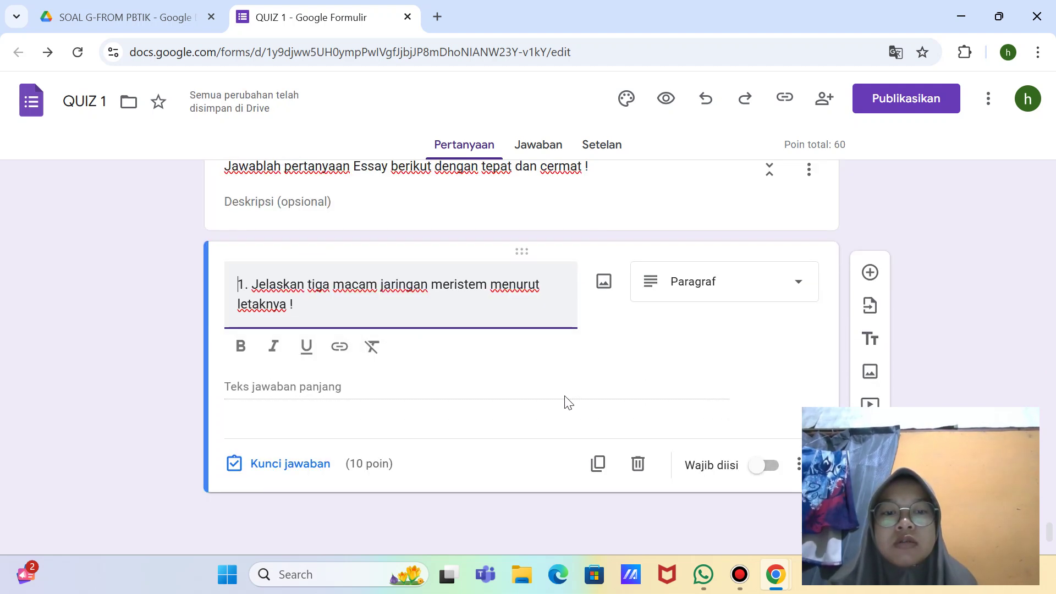
{"action": "left_click", "coordinate": [770, 467]}
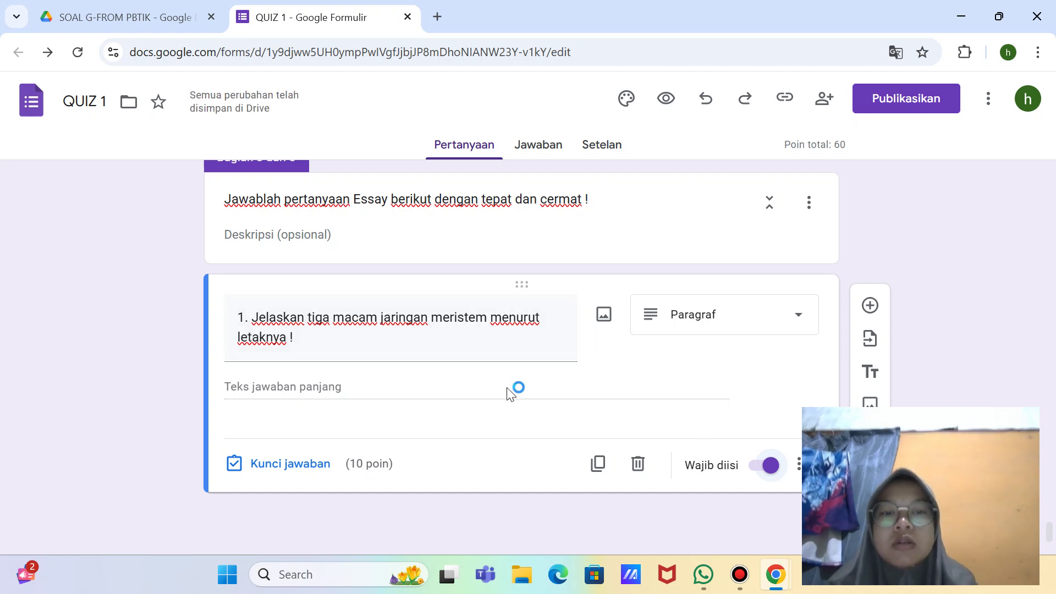
Step: Take a full-screen screenshot with the Snipping Tool
{"action": "key", "text": "super+shift+s"}
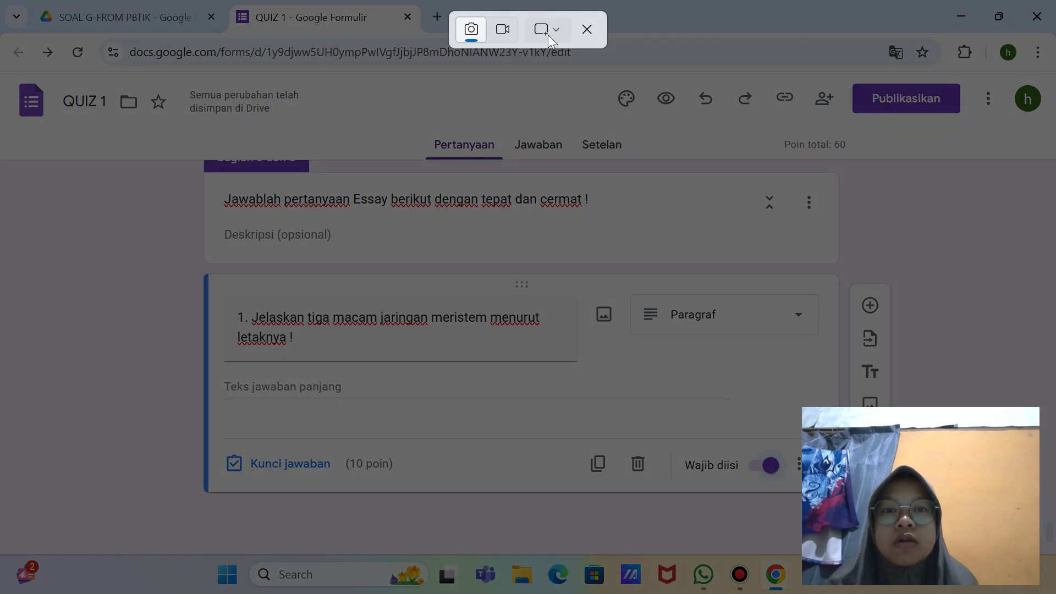
{"action": "left_click", "coordinate": [546, 29]}
{"action": "left_click", "coordinate": [582, 94]}
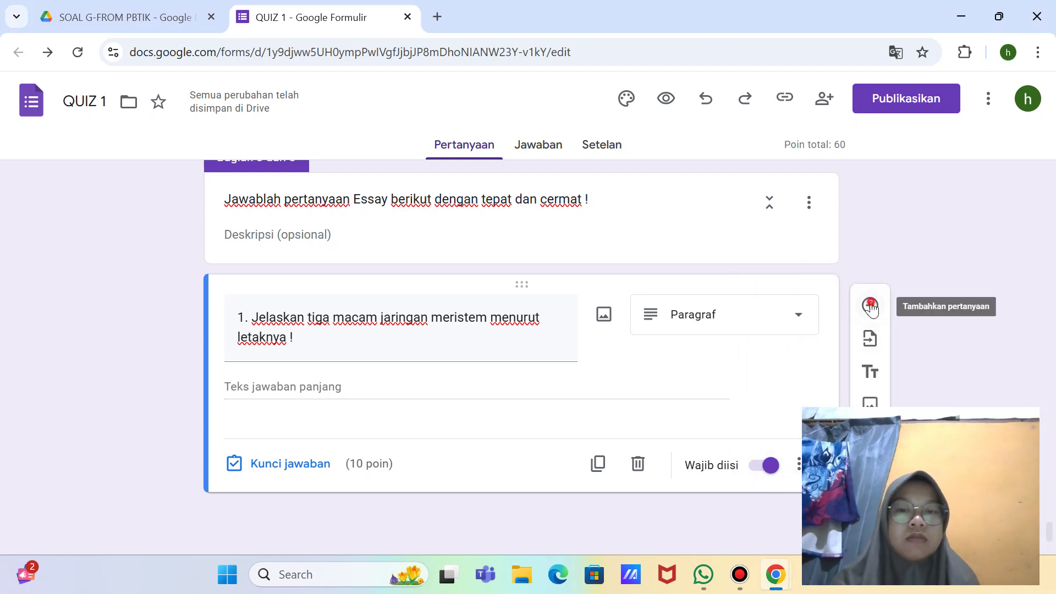
Step: Add a new question below question 1 and start its title with '2.'
{"action": "left_click", "coordinate": [870, 306]}
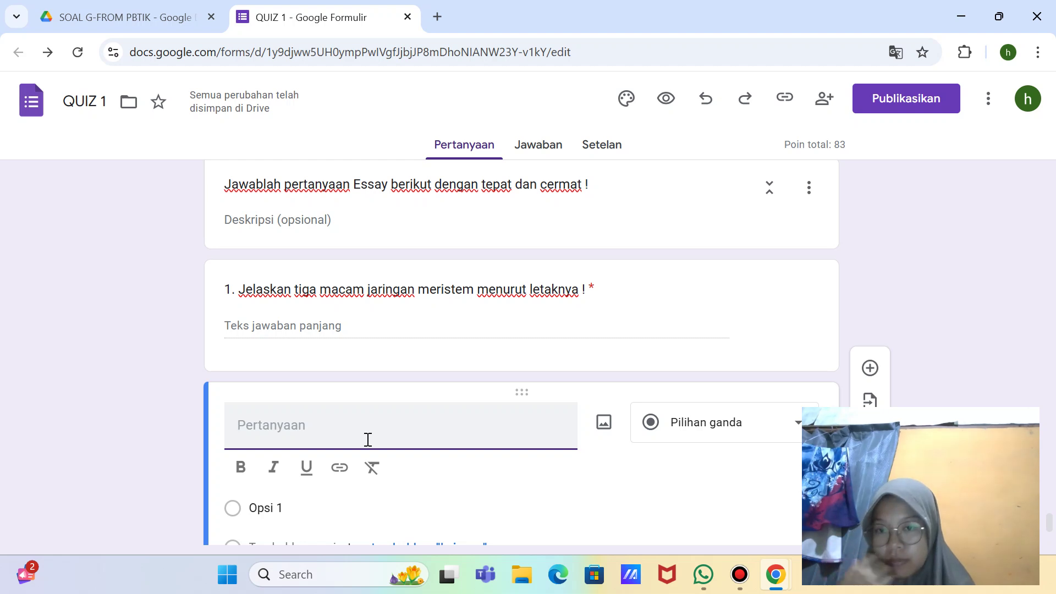
{"action": "scroll", "coordinate": [365, 439], "scroll_direction": "down", "scroll_amount": 1}
{"action": "type", "text": "2."}
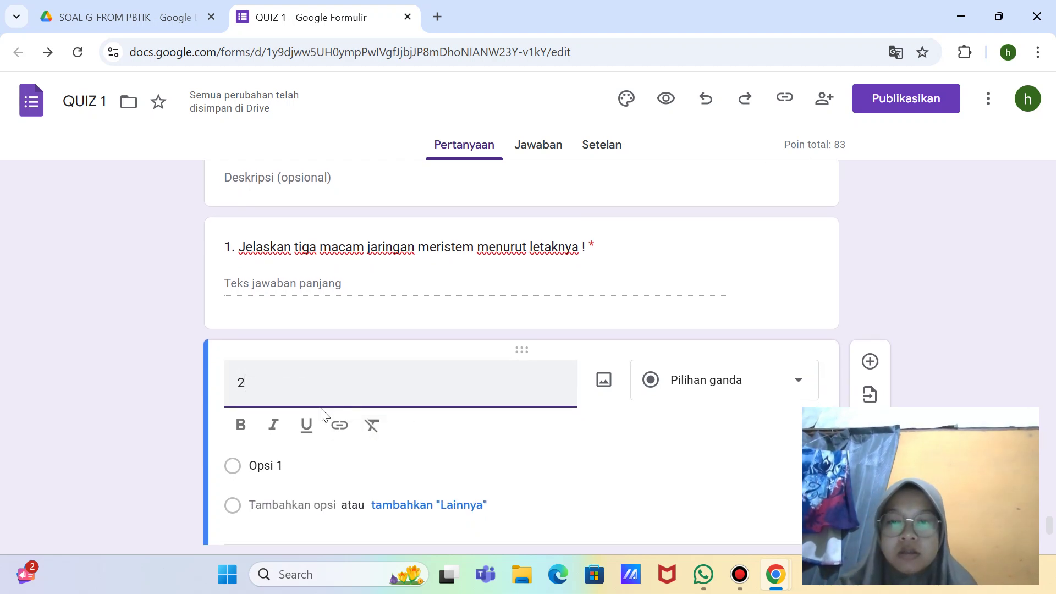
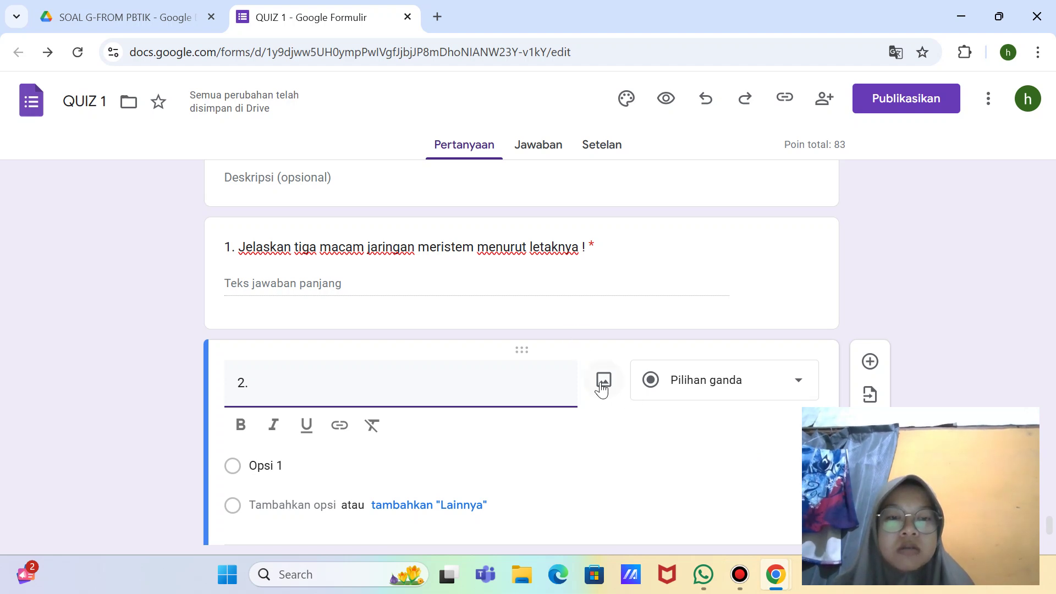
Step: Switch from the QUIZ 1 form in Chrome to the WhatsApp chat
{"action": "mouse_move", "coordinate": [740, 574]}
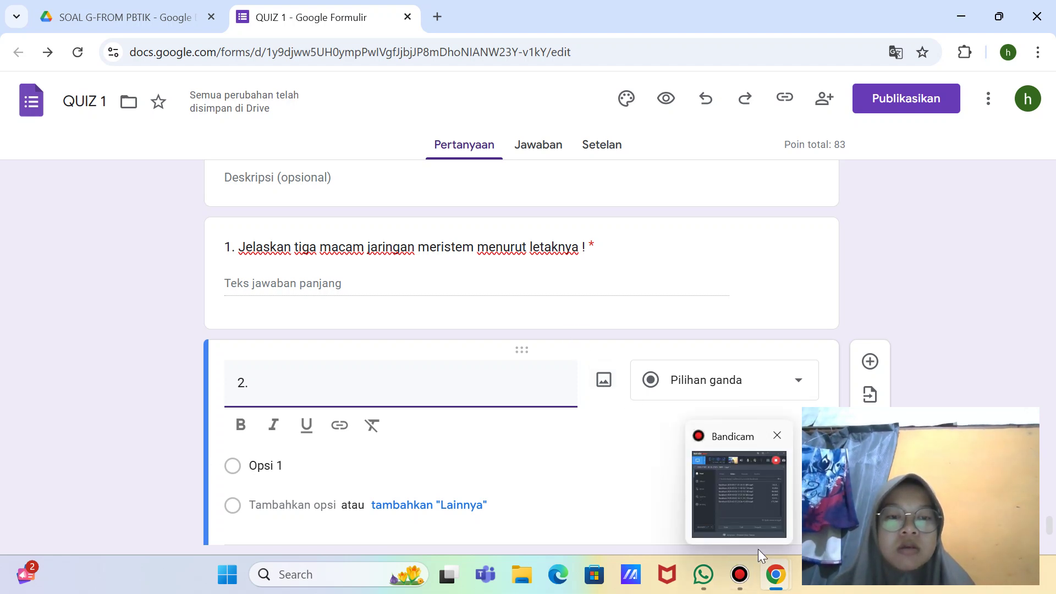
{"action": "left_click", "coordinate": [706, 582]}
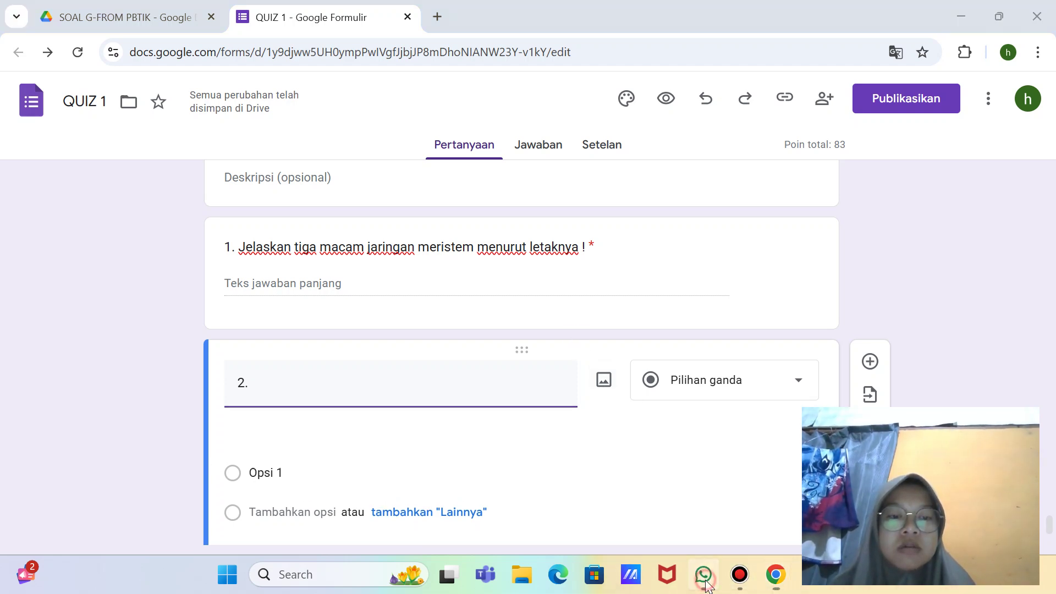
Step: Select the full text of the 8:16 PM Zea mays root question message, then return to the form
{"action": "scroll", "coordinate": [724, 328], "scroll_direction": "up", "scroll_amount": 2}
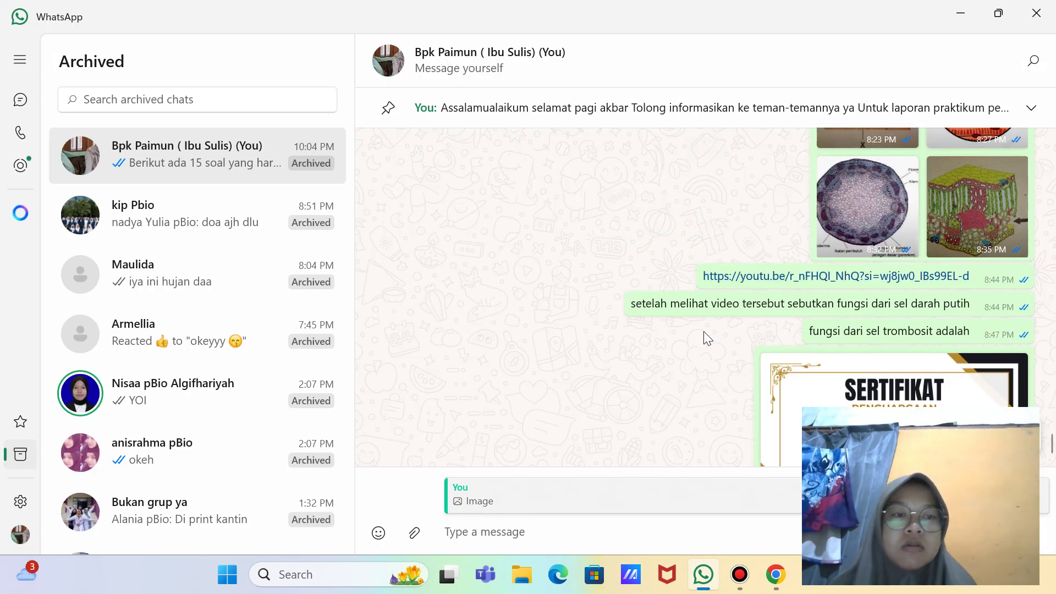
{"action": "scroll", "coordinate": [702, 222], "scroll_direction": "up", "scroll_amount": 5}
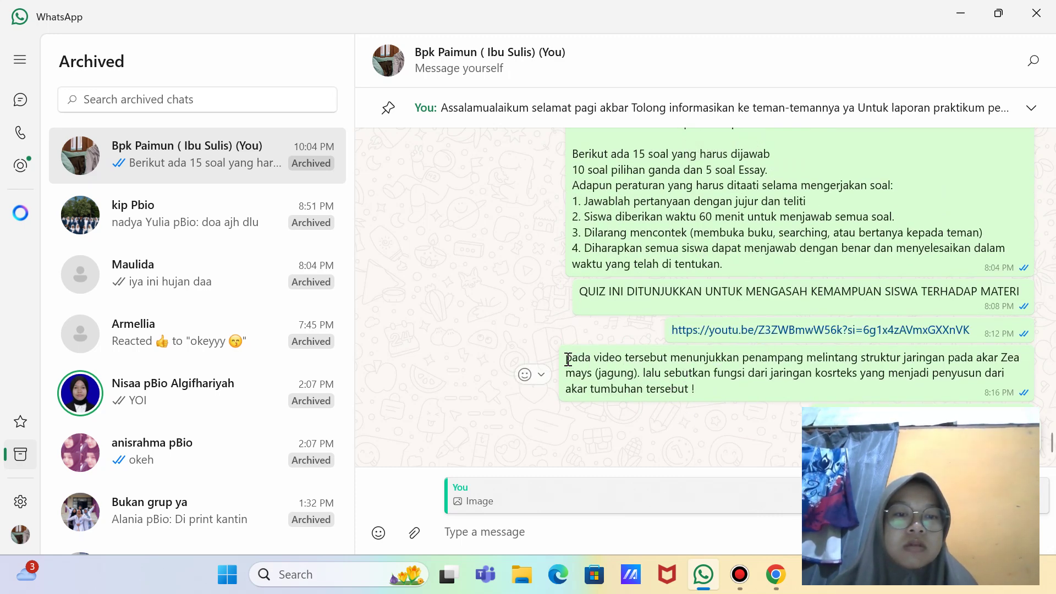
{"action": "left_click_drag", "start_coordinate": [567, 358], "coordinate": [713, 401]}
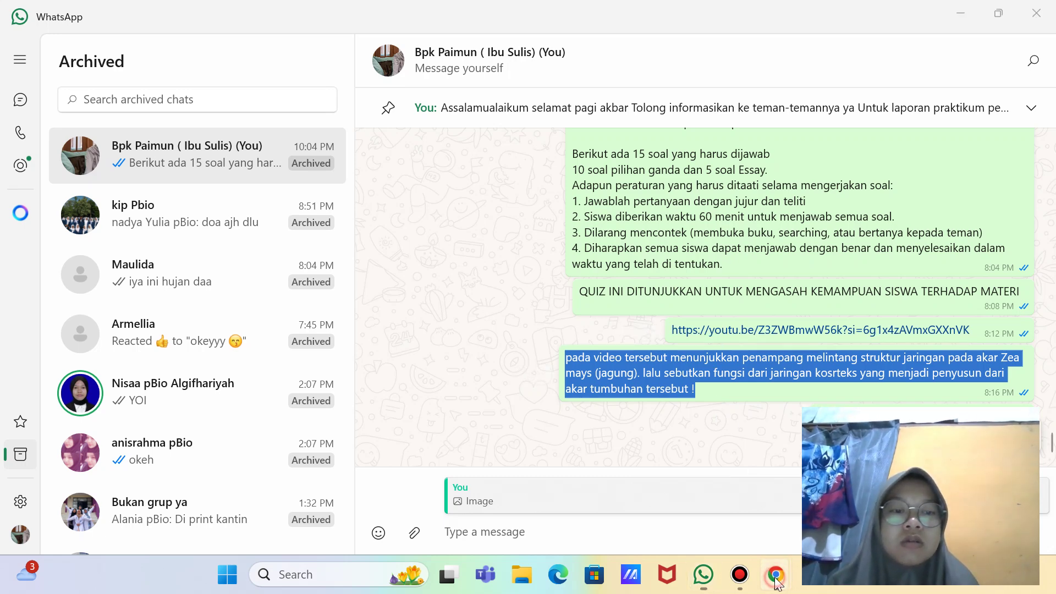
{"action": "mouse_move", "coordinate": [777, 582]}
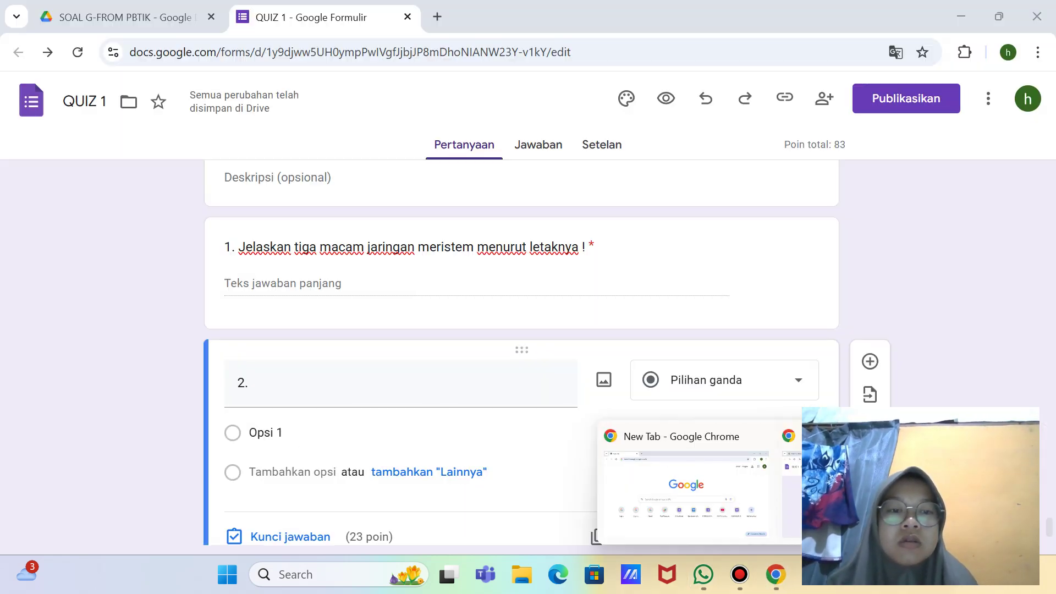
{"action": "left_click", "coordinate": [488, 366]}
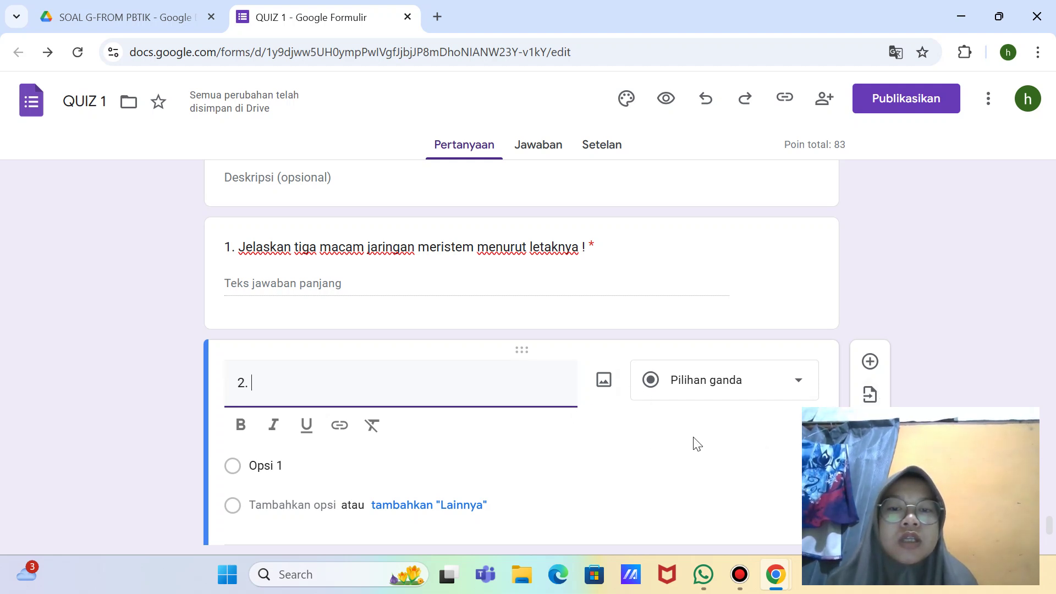
Step: Replace '2.' with 'Perhatikan video dibawah ini !' as question 2's title and bring up video search
{"action": "key", "text": "BackSpace"}
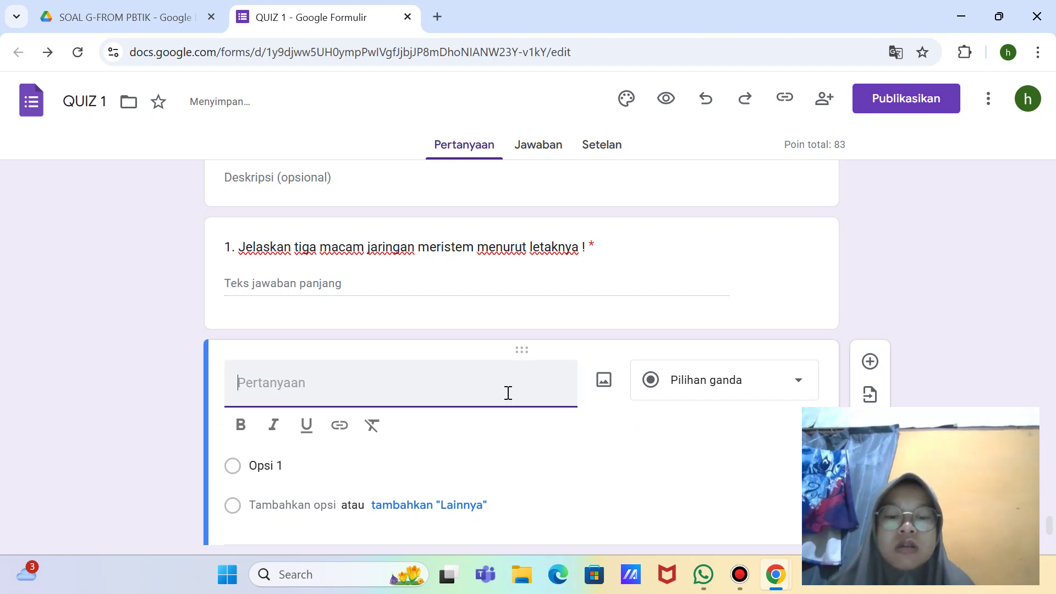
{"action": "type", "text": "Per"}
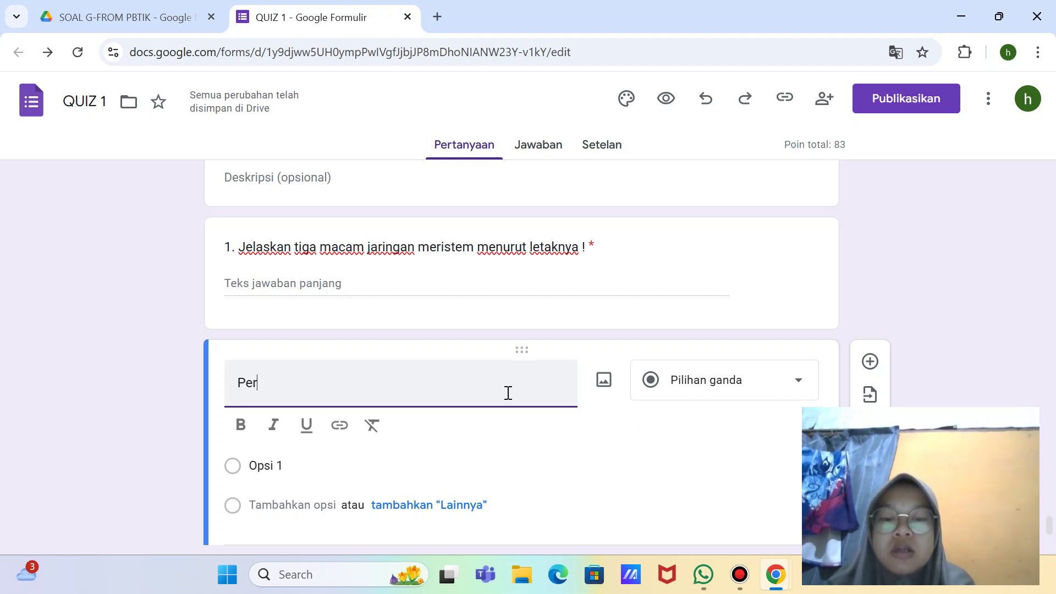
{"action": "type", "text": "hatikan "}
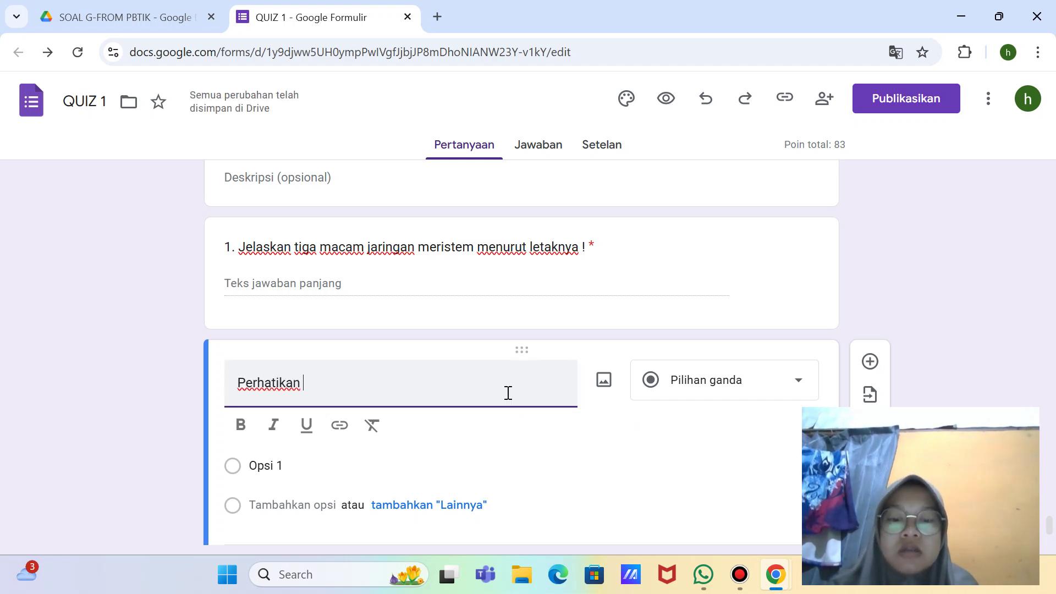
{"action": "type", "text": "video "}
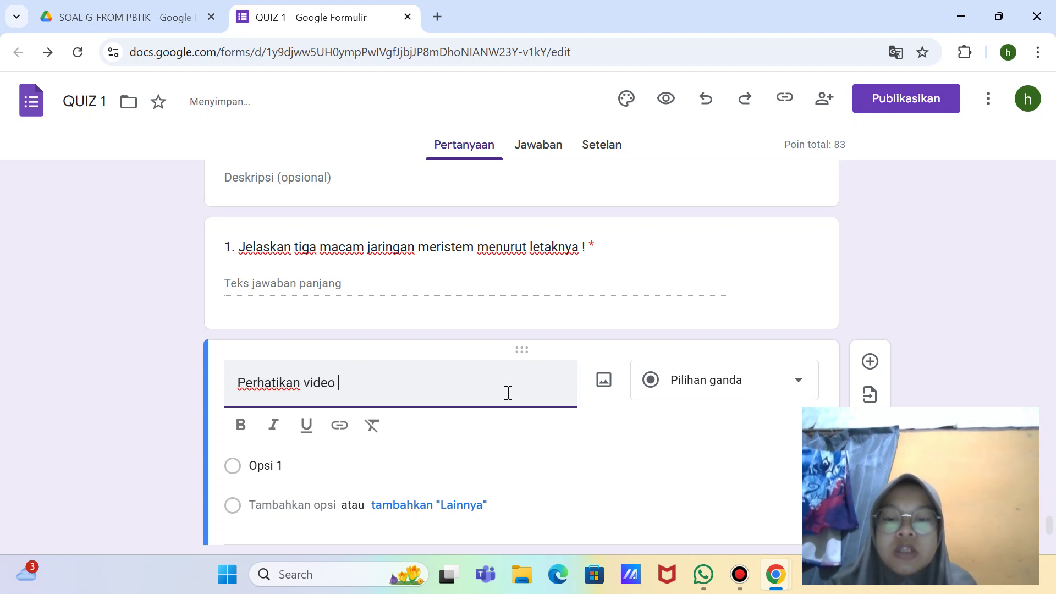
{"action": "type", "text": "dibawah i"}
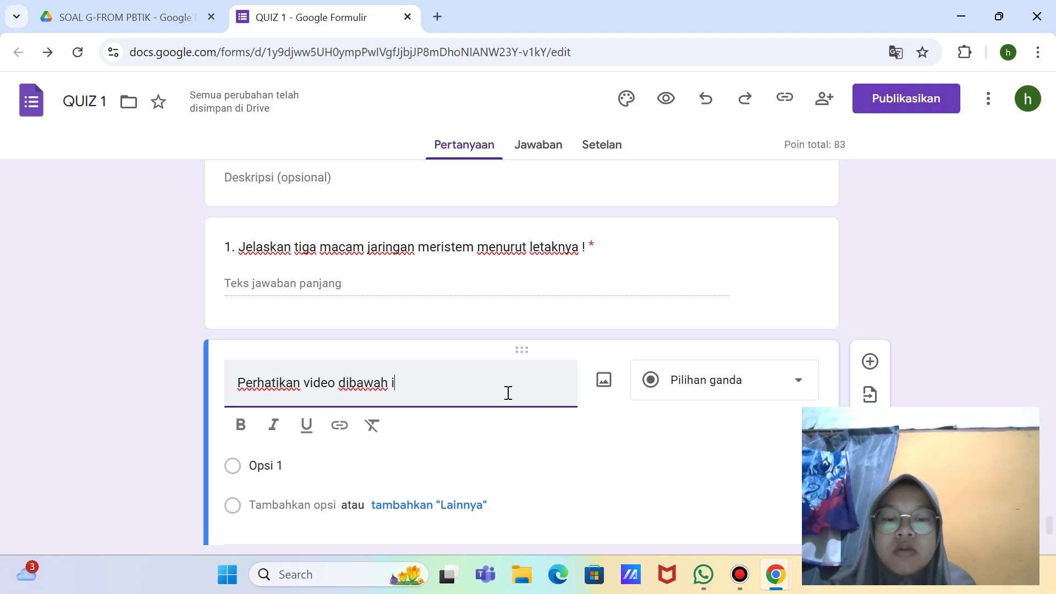
{"action": "type", "text": "ni !"}
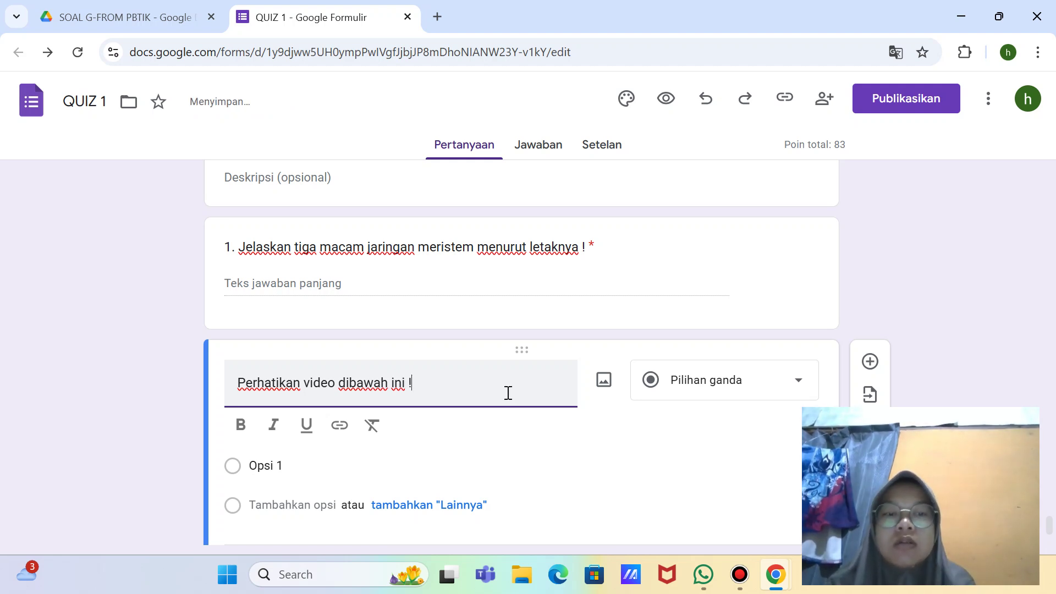
{"action": "left_click", "coordinate": [870, 493]}
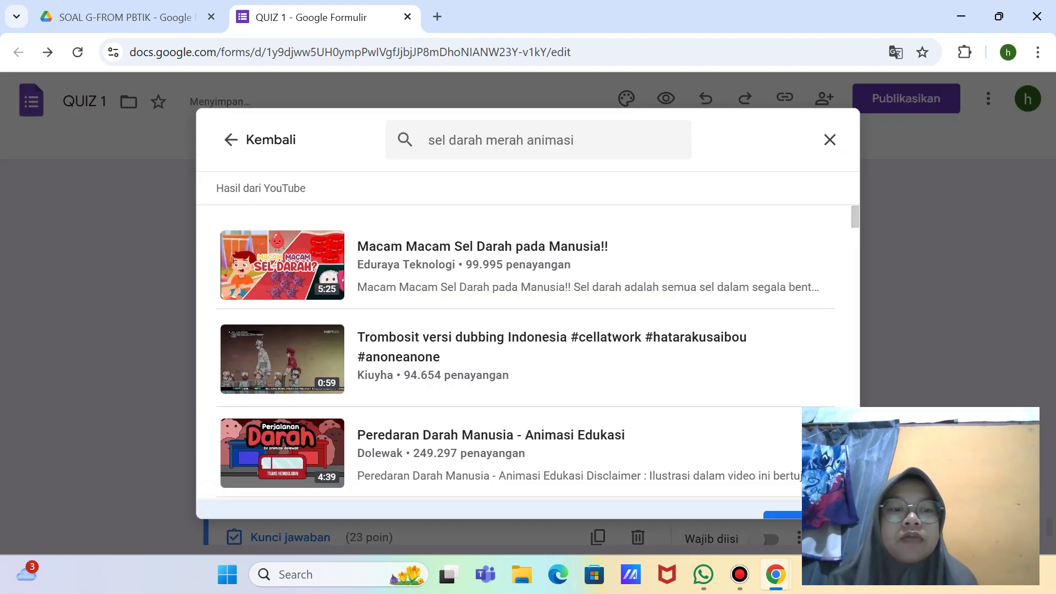
Step: Clear the old red blood cell video search, close it, and take a full-screen snip
{"action": "left_click", "coordinate": [580, 140]}
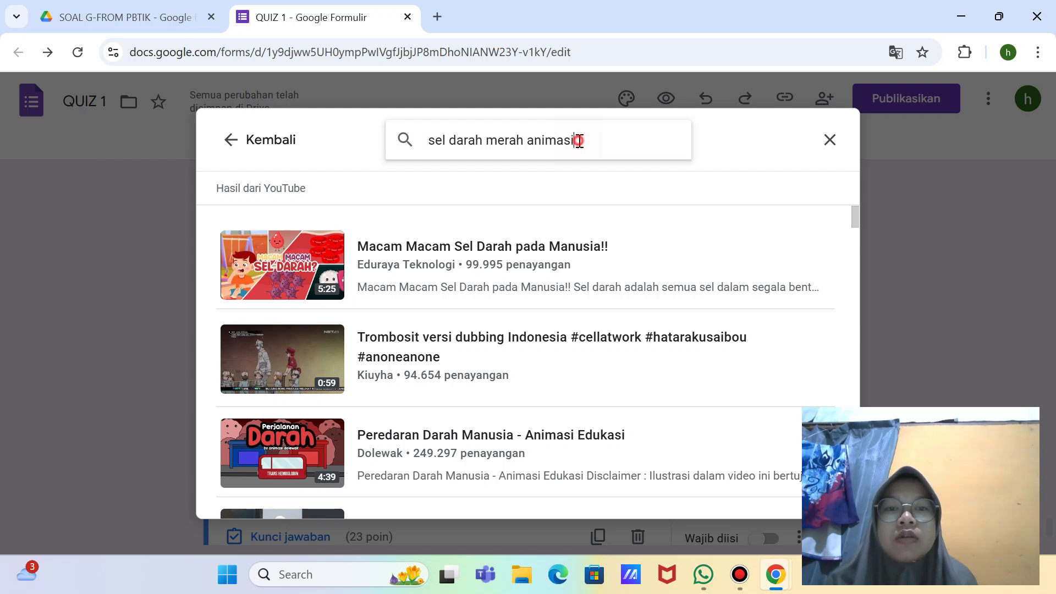
{"action": "key", "text": "BackSpace"}
{"action": "key", "text": "BackSpace"}
{"action": "key", "text": "BackSpace"}
{"action": "key", "text": "BackSpace"}
{"action": "key", "text": "BackSpace"}
{"action": "key", "text": "BackSpace"}
{"action": "key", "text": "BackSpace"}
{"action": "key", "text": "BackSpace"}
{"action": "key", "text": "BackSpace"}
{"action": "key", "text": "BackSpace"}
{"action": "key", "text": "BackSpace"}
{"action": "key", "text": "BackSpace"}
{"action": "key", "text": "BackSpace"}
{"action": "key", "text": "BackSpace"}
{"action": "key", "text": "BackSpace"}
{"action": "key", "text": "BackSpace"}
{"action": "key", "text": "BackSpace"}
{"action": "key", "text": "BackSpace"}
{"action": "key", "text": "BackSpace"}
{"action": "key", "text": "BackSpace"}
{"action": "key", "text": "BackSpace"}
{"action": "key", "text": "BackSpace"}
{"action": "key", "text": "BackSpace"}
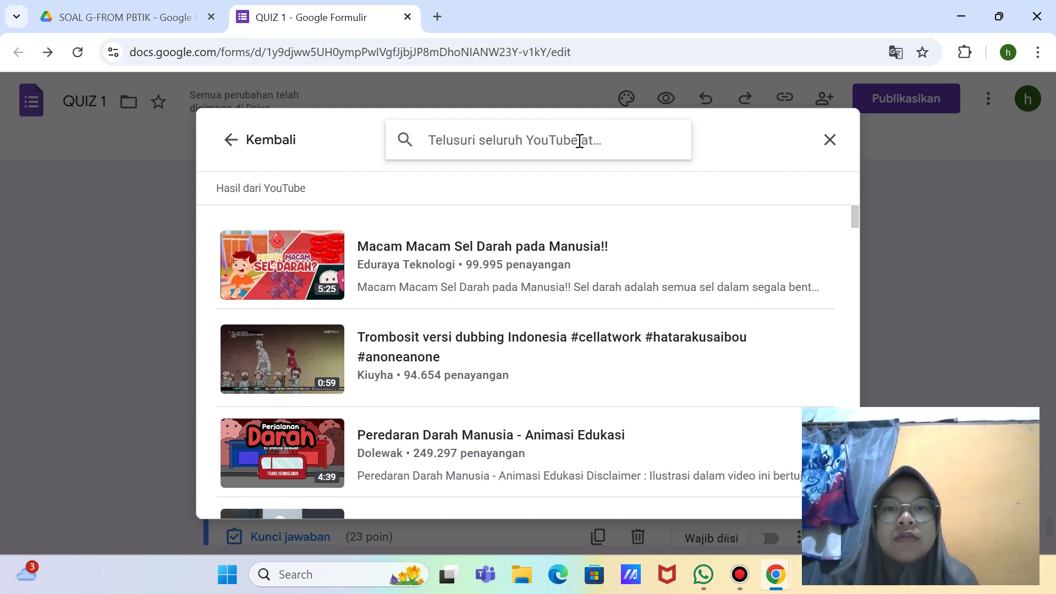
{"action": "left_click", "coordinate": [830, 140]}
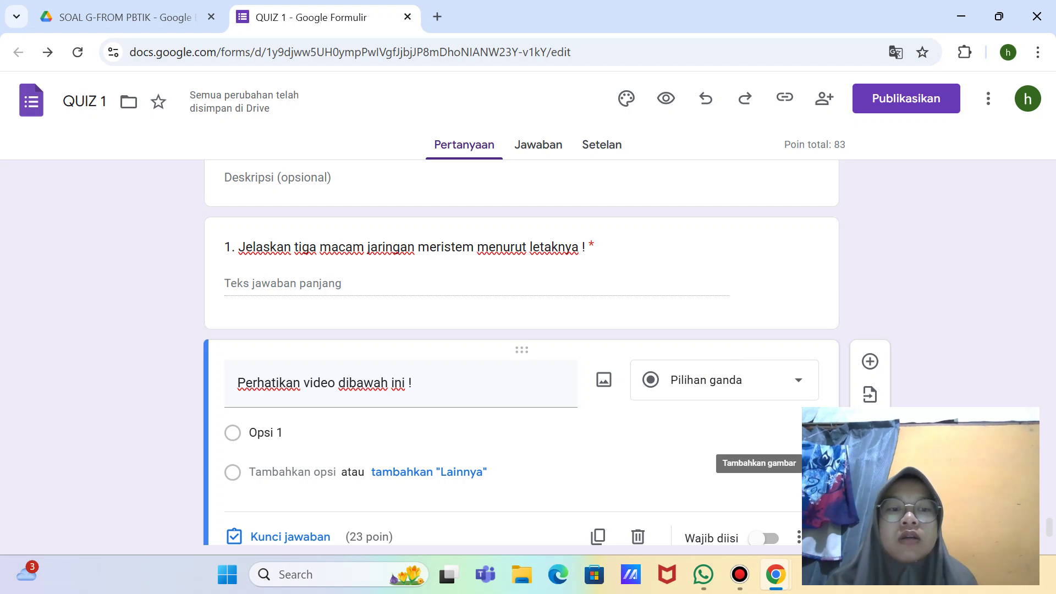
{"action": "scroll", "coordinate": [740, 440], "scroll_direction": "down", "scroll_amount": 1}
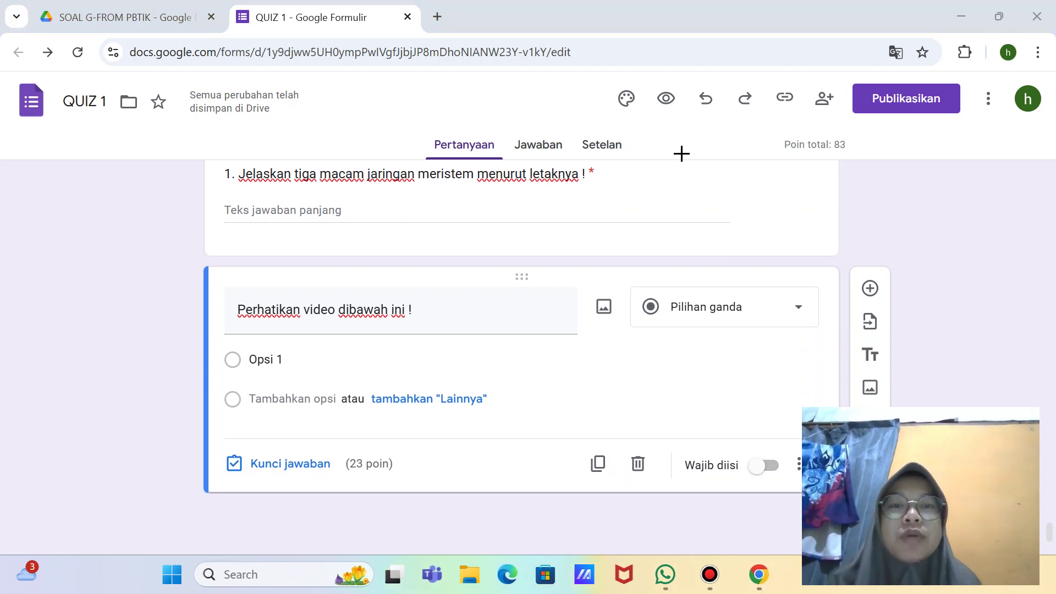
{"action": "key", "text": "super+shift+s"}
{"action": "left_click", "coordinate": [542, 27]}
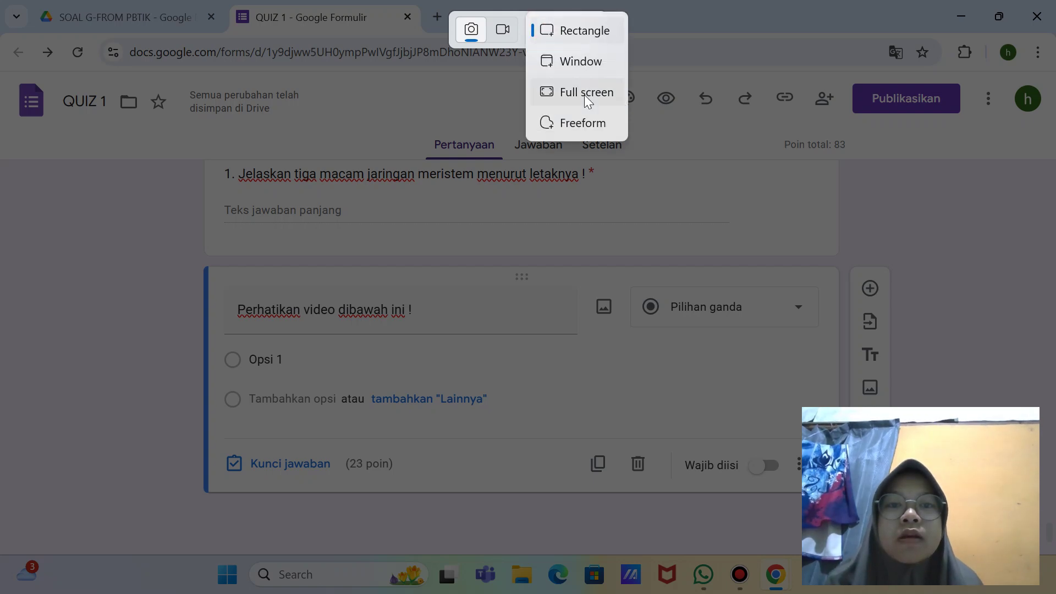
{"action": "left_click", "coordinate": [584, 94]}
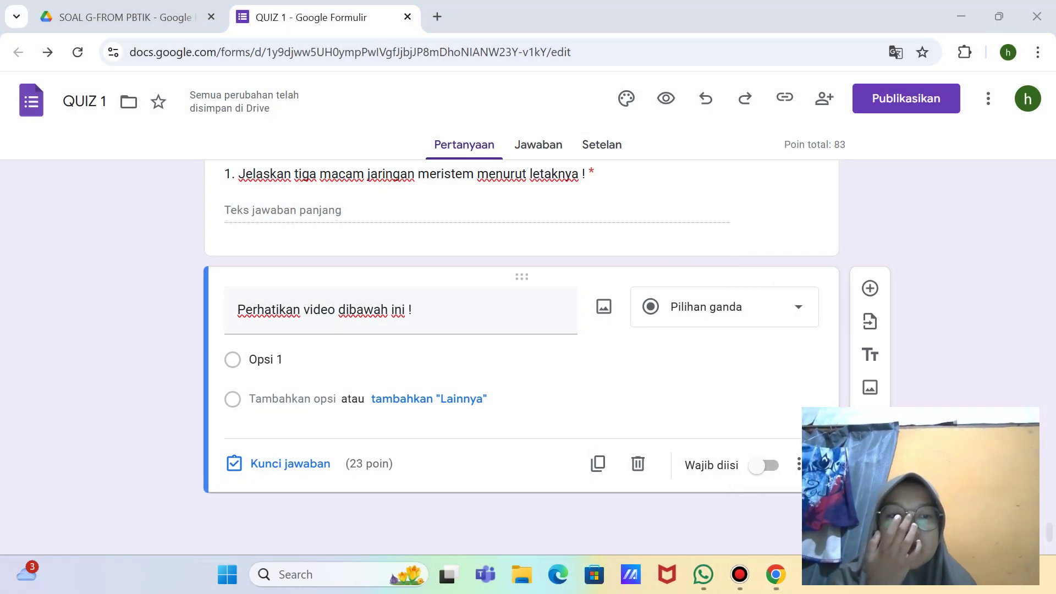
Step: Search YouTube for 'jarinagn akar pada jagung' and insert the '2000X Zoom Anatomi Akar Monokotil: Jagung' video
{"action": "left_click", "coordinate": [869, 418]}
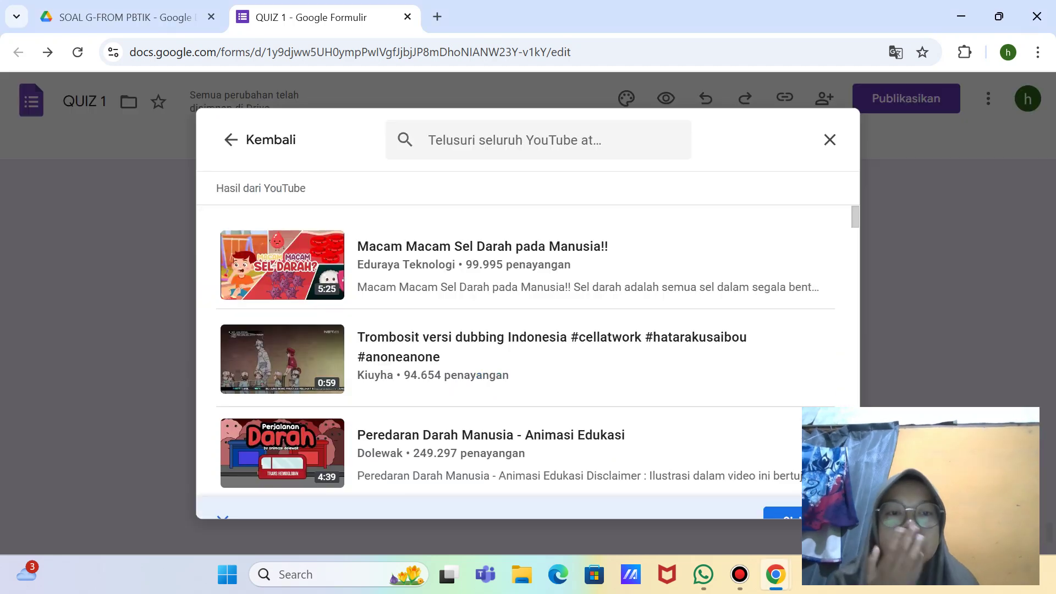
{"action": "left_click", "coordinate": [553, 132]}
{"action": "type", "text": "jarinagn akar pada jagung"}
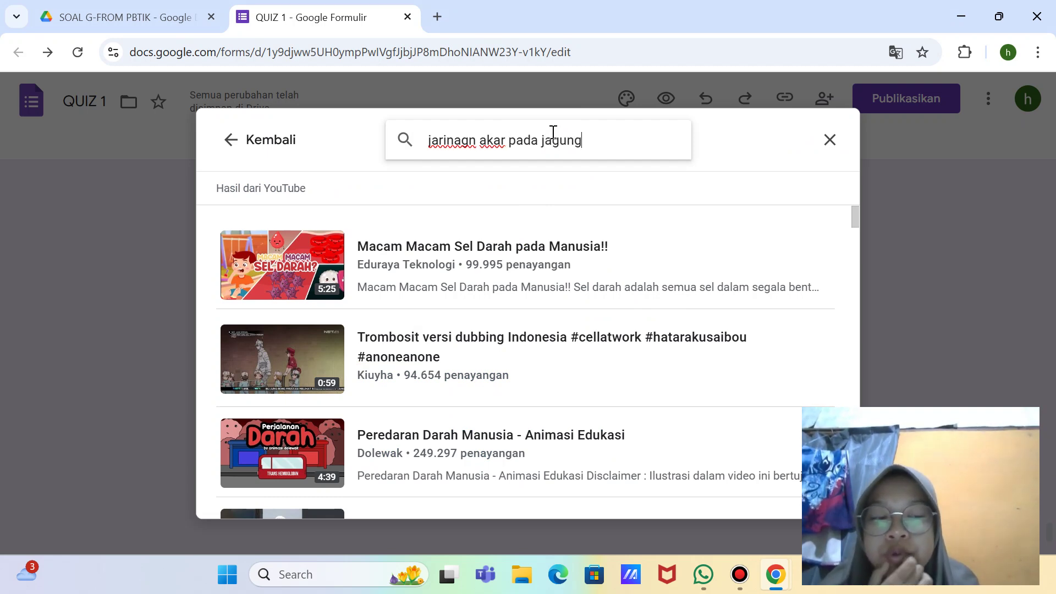
{"action": "key", "text": "Return"}
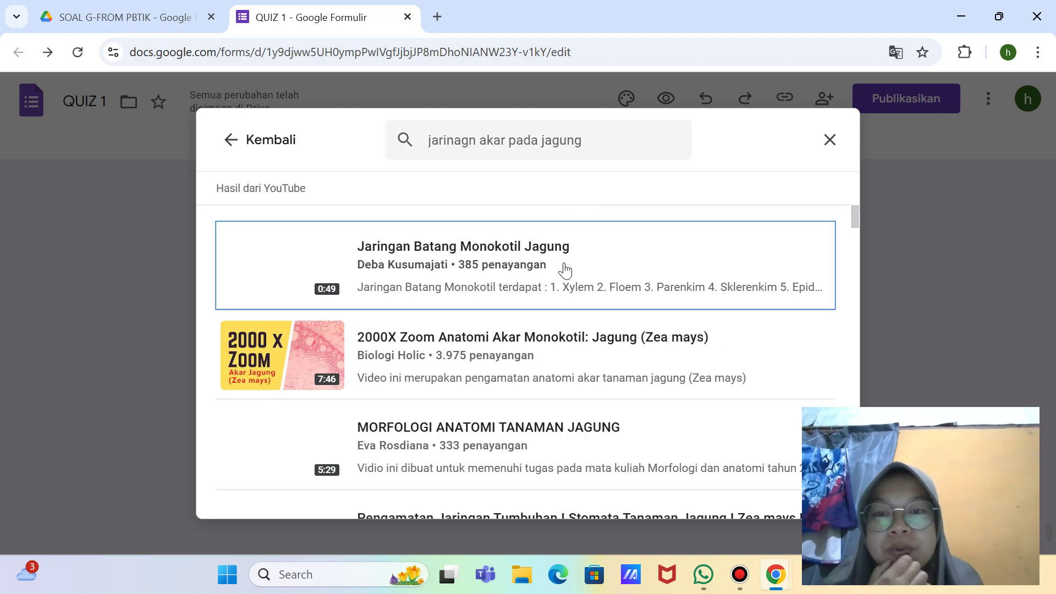
{"action": "double_click", "coordinate": [489, 363]}
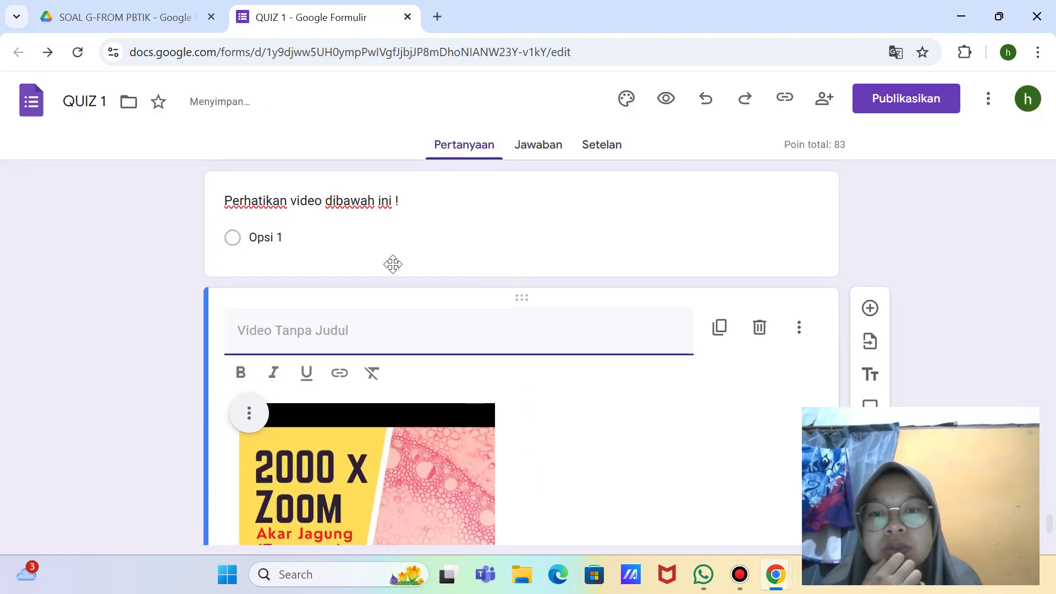
Step: Delete the separate Perhatikan question card and title the video item 'Perhatikan video dibawah ini !'
{"action": "left_click", "coordinate": [391, 236]}
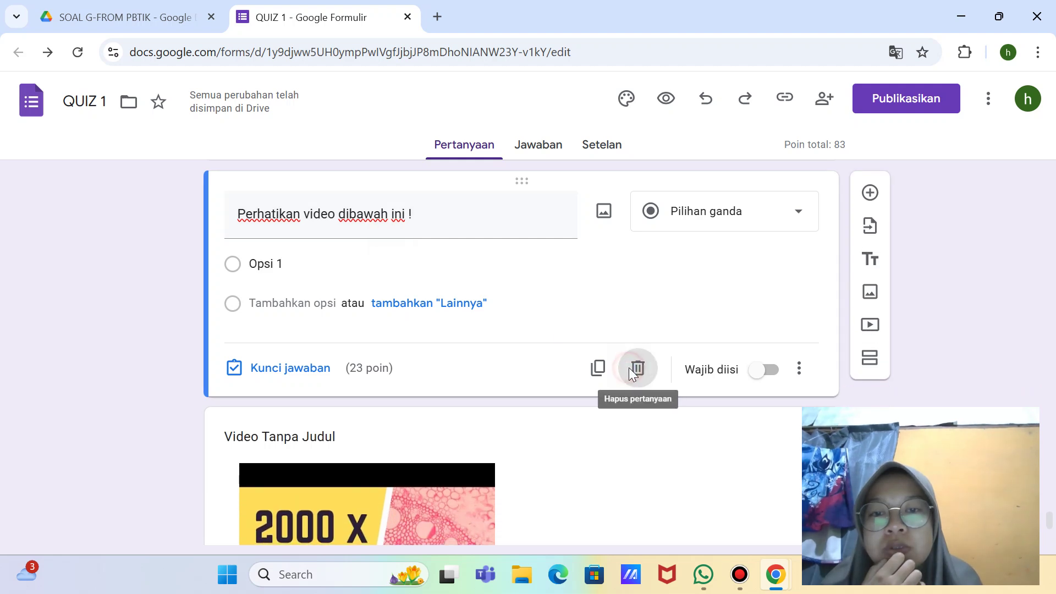
{"action": "left_click", "coordinate": [637, 369]}
{"action": "left_click", "coordinate": [431, 312]}
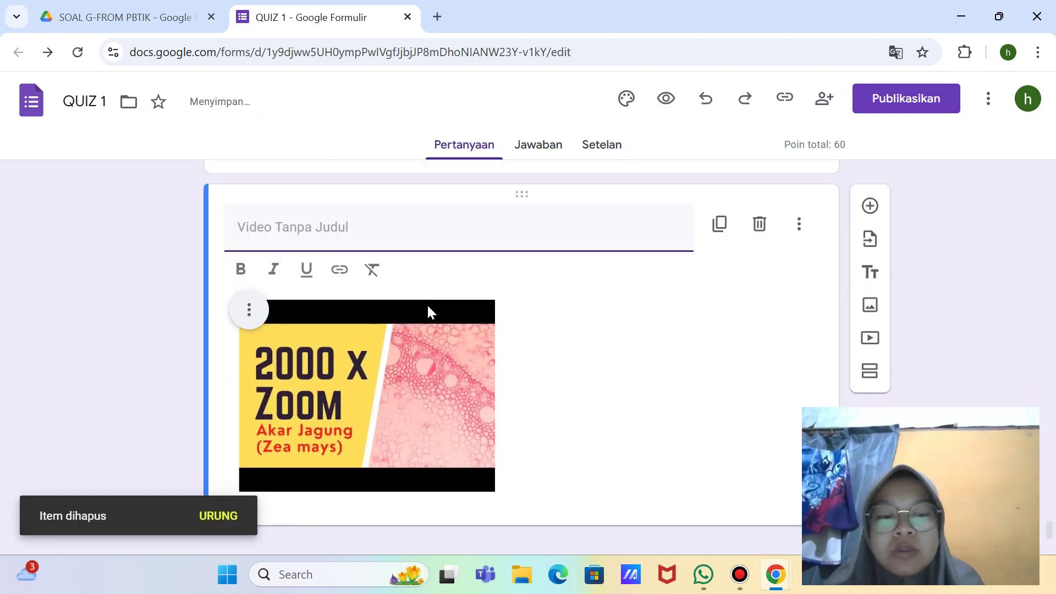
{"action": "type", "text": "per"}
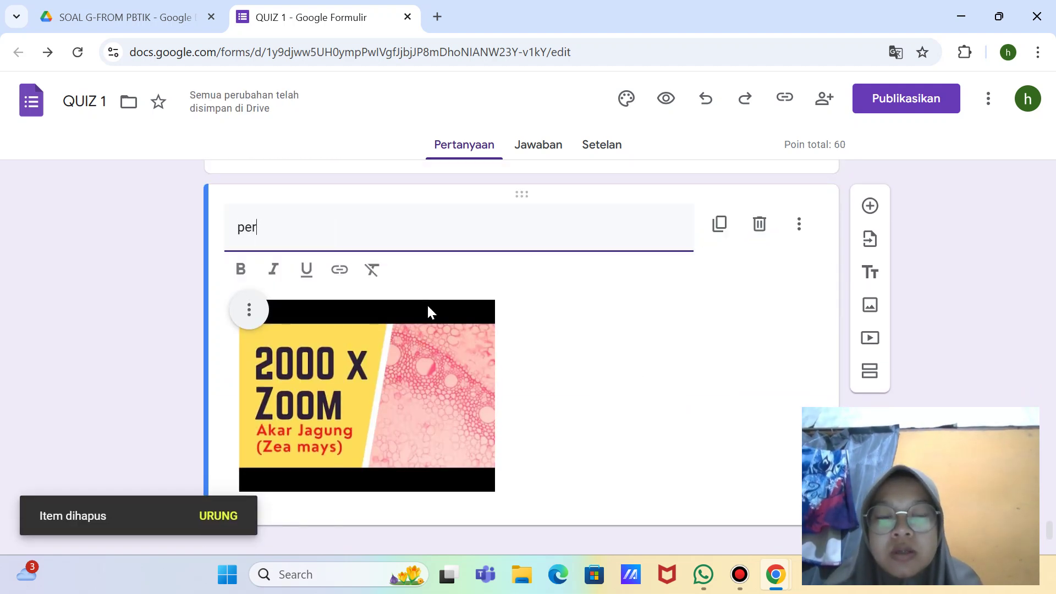
{"action": "key", "text": "BackSpace"}
{"action": "key", "text": "BackSpace"}
{"action": "key", "text": "BackSpace"}
{"action": "type", "text": "Per"}
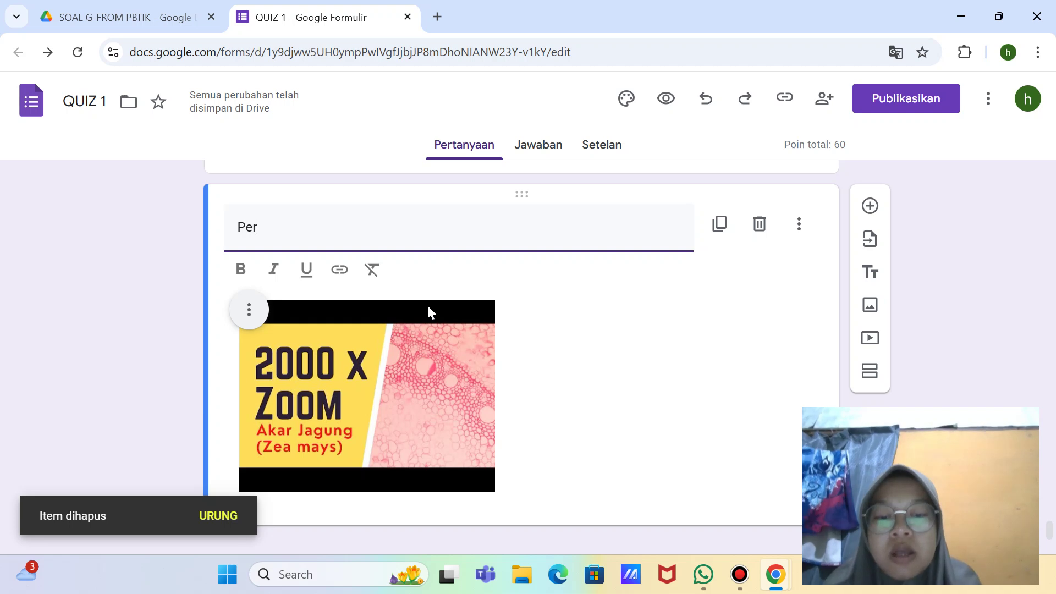
{"action": "type", "text": "hatikan v"}
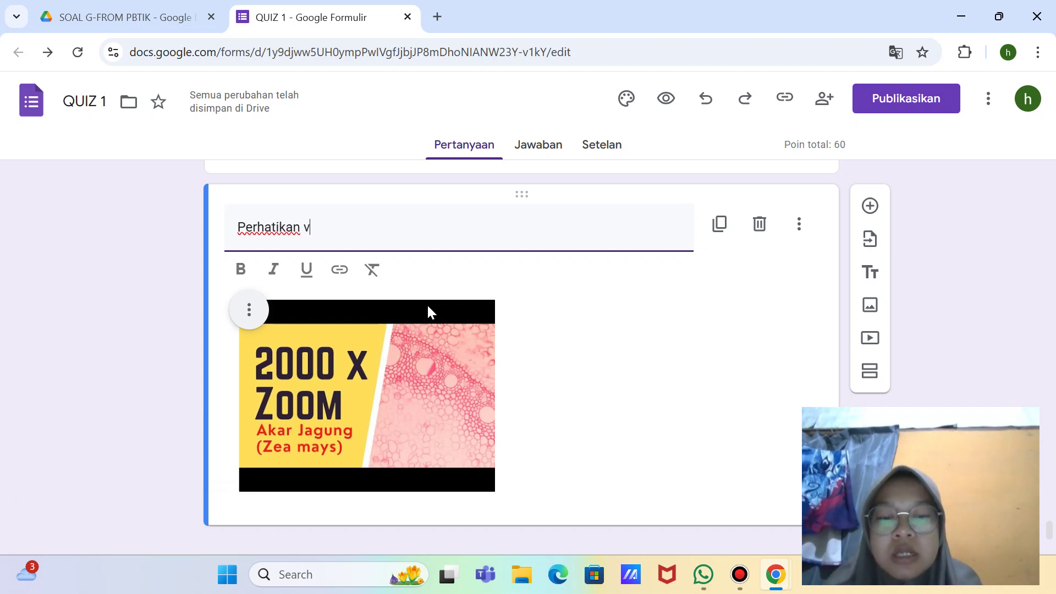
{"action": "type", "text": "ideo di"}
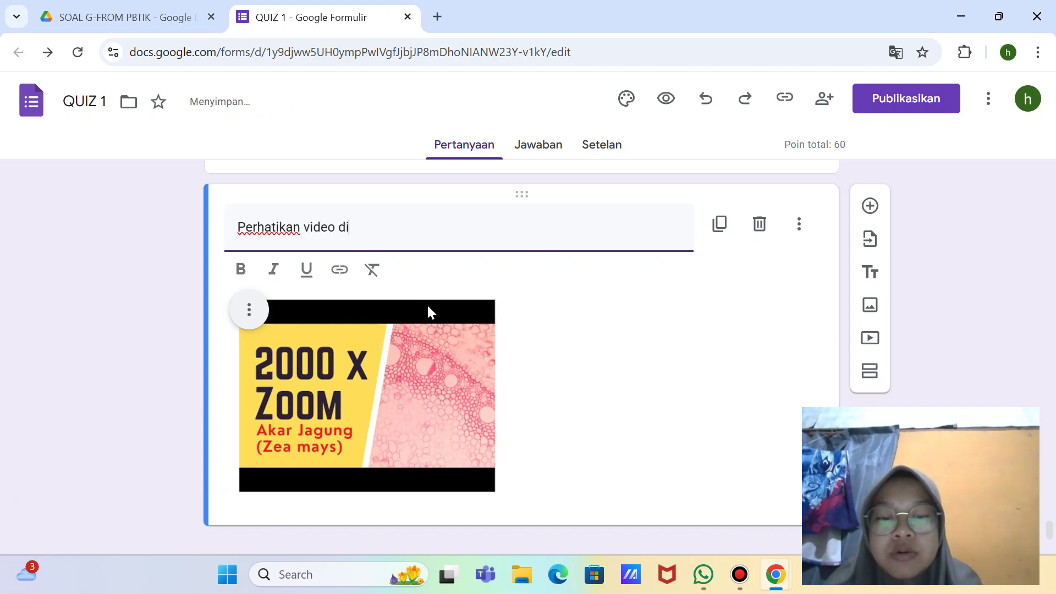
{"action": "type", "text": "bawah ini !"}
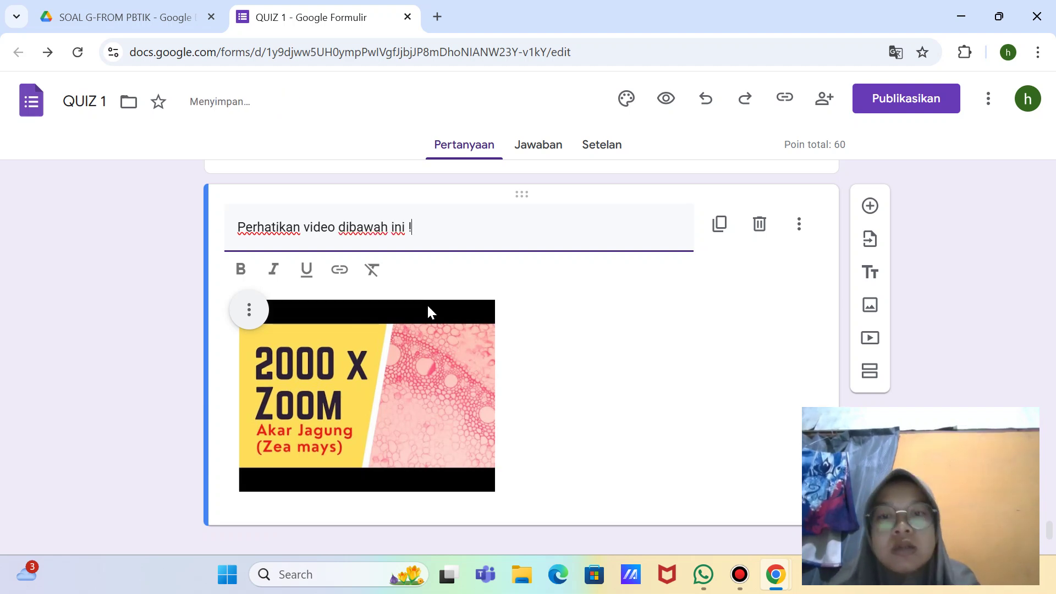
Step: Take a full-screen snip of the form and check the captured screenshot
{"action": "scroll", "coordinate": [428, 308], "scroll_direction": "down", "scroll_amount": 1}
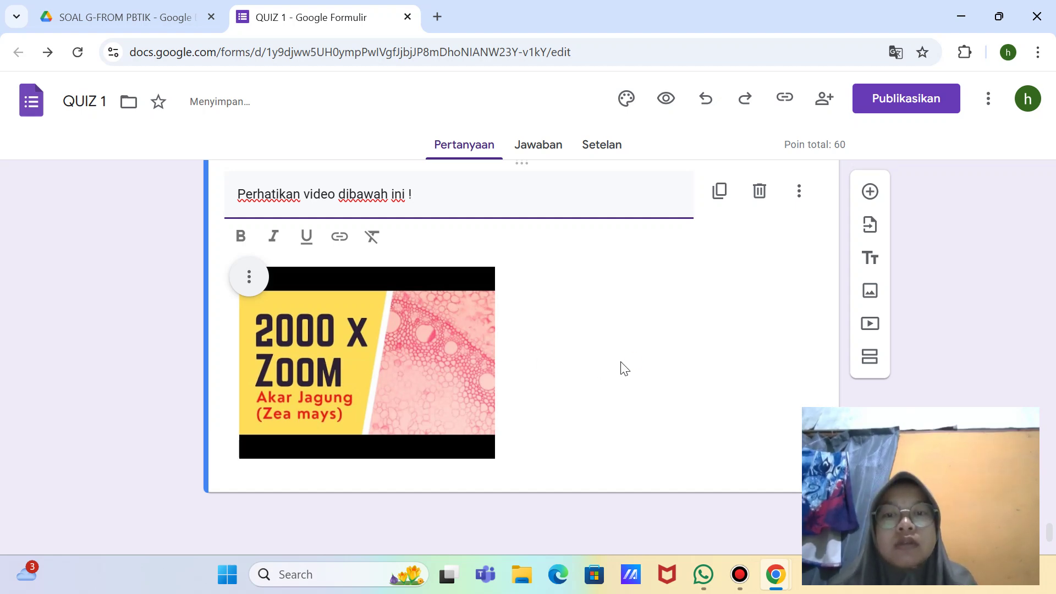
{"action": "key", "text": "super+shift+s"}
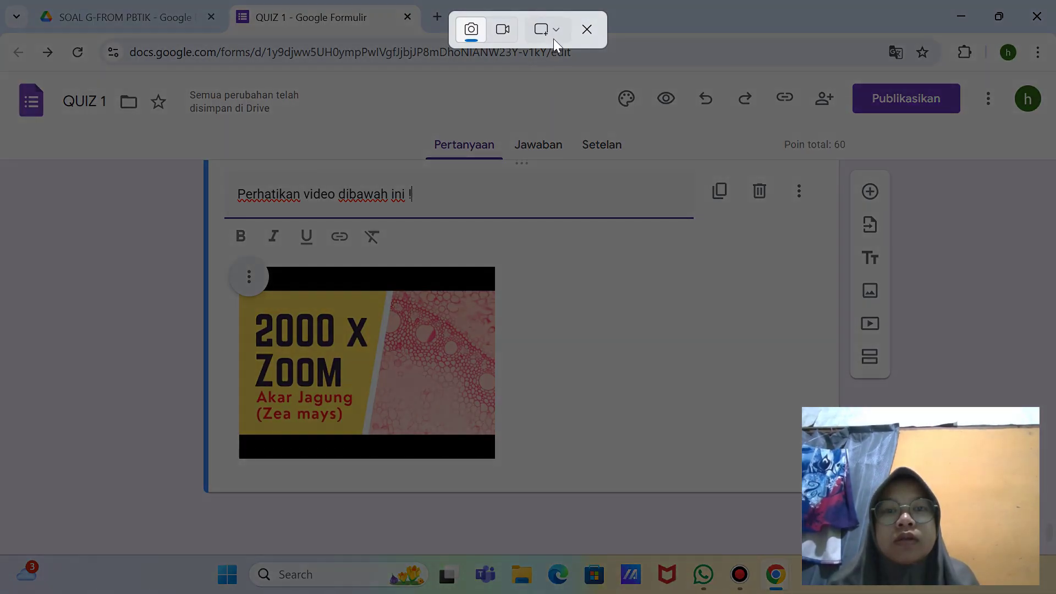
{"action": "left_click", "coordinate": [553, 38]}
{"action": "left_click", "coordinate": [579, 93]}
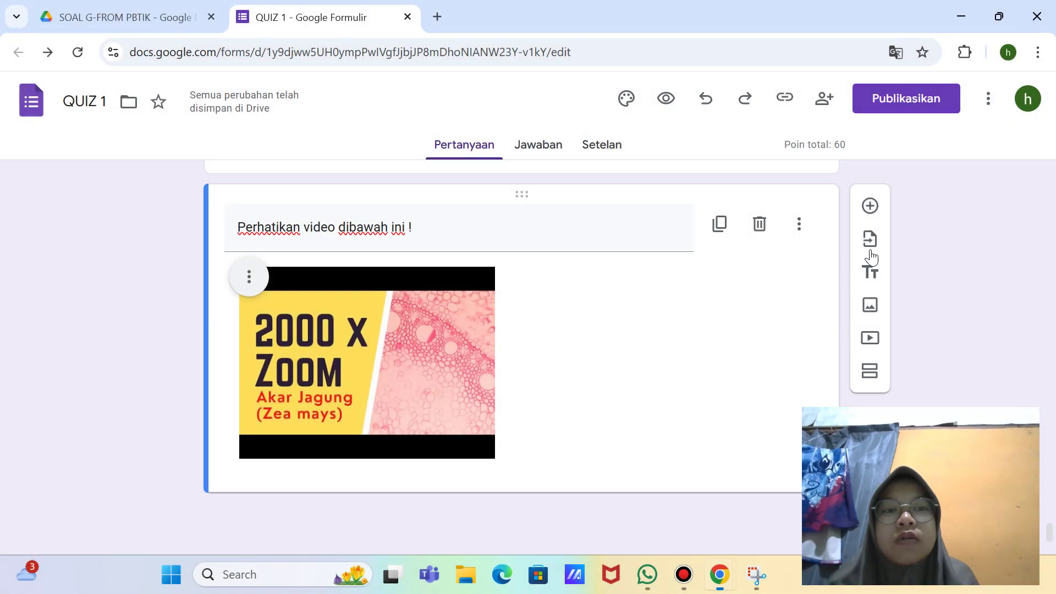
{"action": "left_click", "coordinate": [780, 337]}
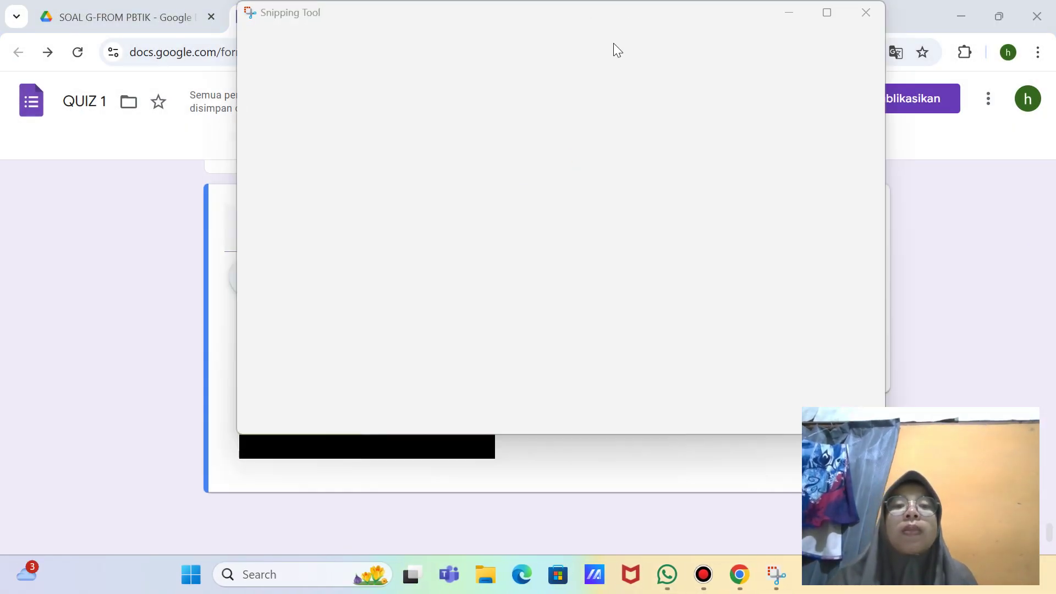
{"action": "left_click", "coordinate": [866, 13]}
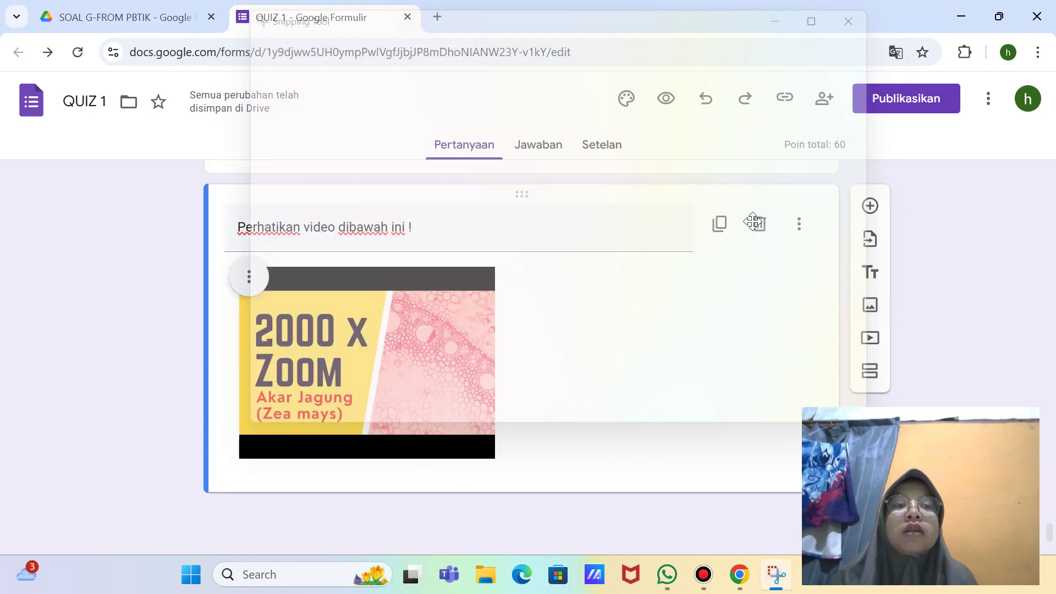
{"action": "left_click", "coordinate": [731, 336]}
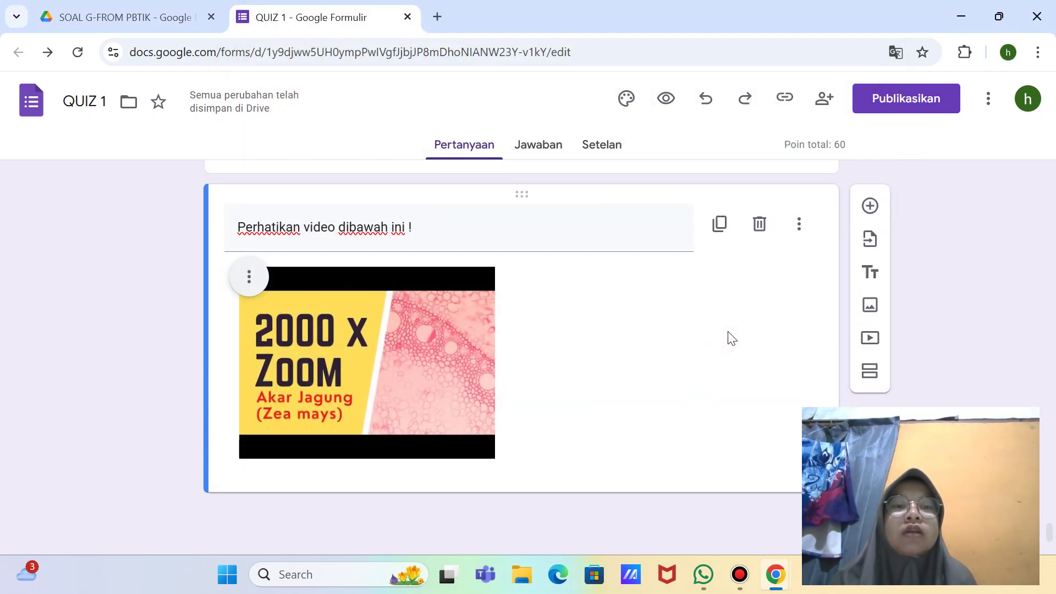
Step: Add a blank question below the video and grab the essay question text from WhatsApp
{"action": "left_click", "coordinate": [870, 207]}
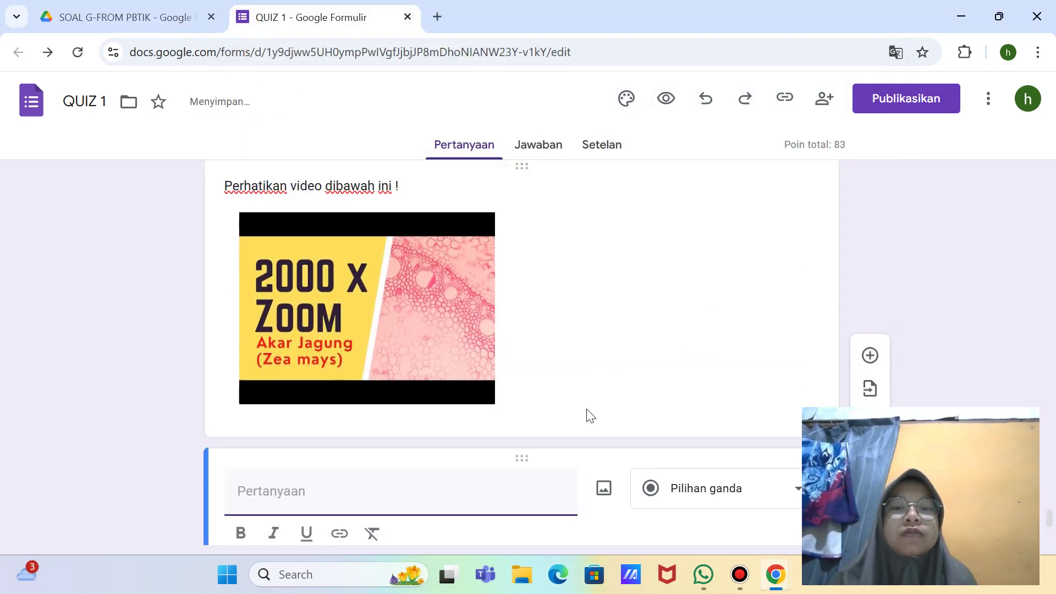
{"action": "left_click", "coordinate": [410, 311]}
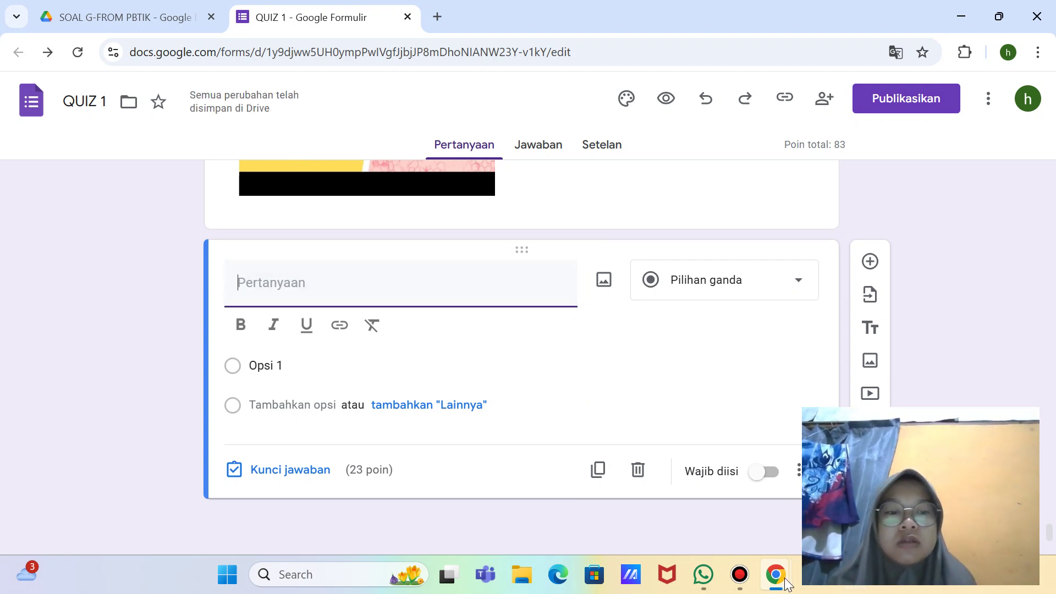
{"action": "left_click", "coordinate": [703, 574]}
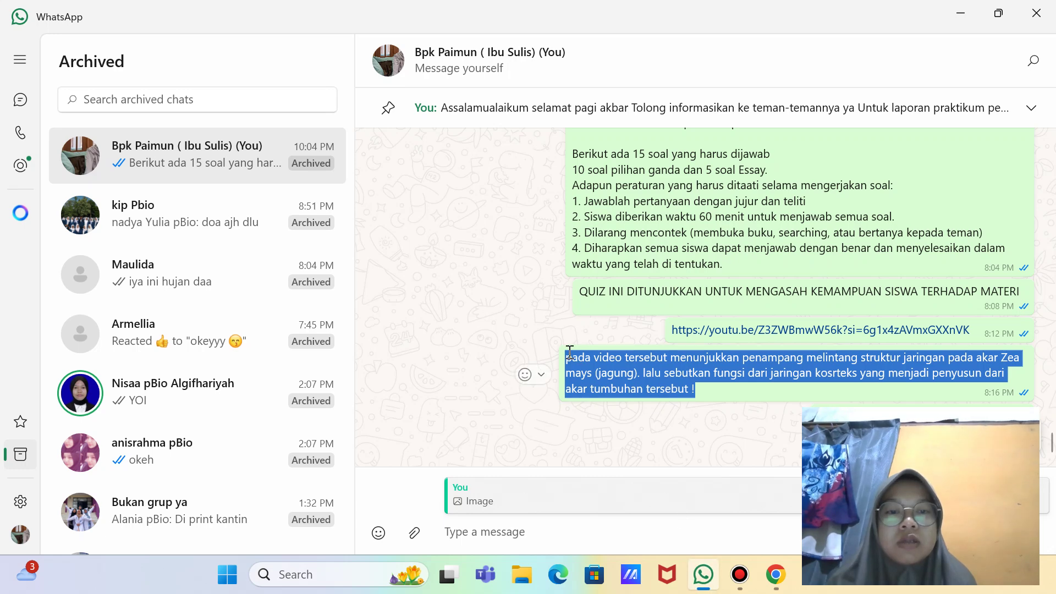
{"action": "left_click_drag", "start_coordinate": [571, 358], "coordinate": [697, 397]}
{"action": "key", "text": "ctrl+c"}
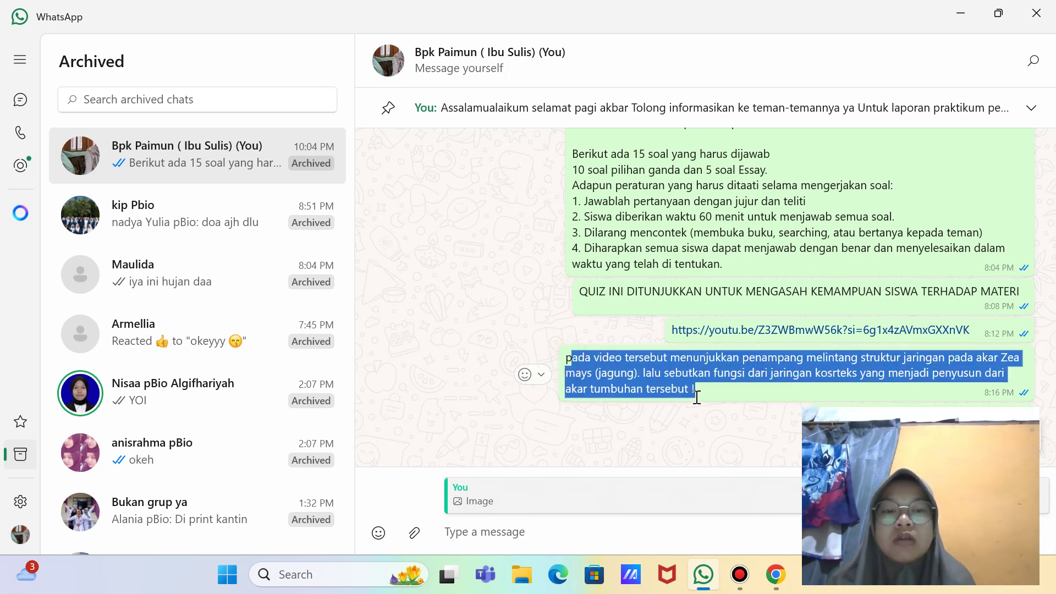
{"action": "left_click", "coordinate": [776, 574]}
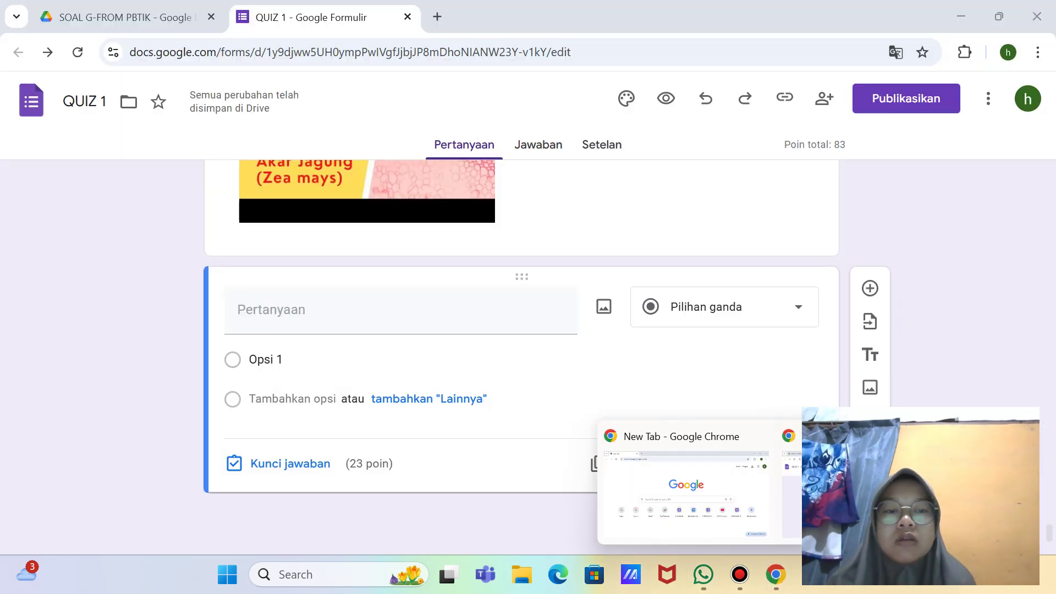
Step: Paste the essay question, capitalise 'Pada', and remove 'Zea mays' with its parenthesis
{"action": "key", "text": "ctrl+v"}
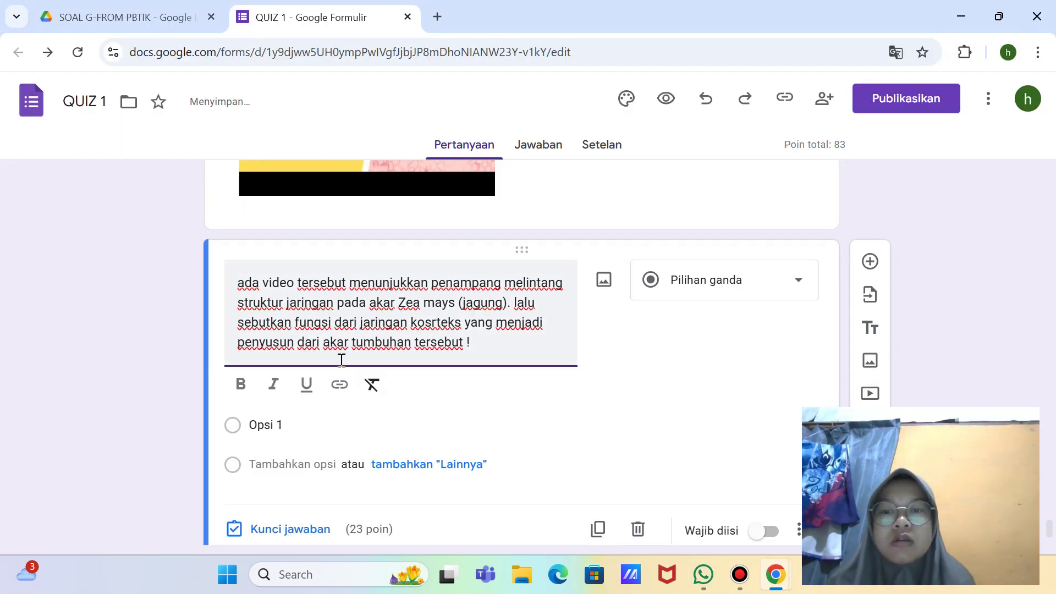
{"action": "left_click", "coordinate": [238, 283]}
{"action": "type", "text": "P"}
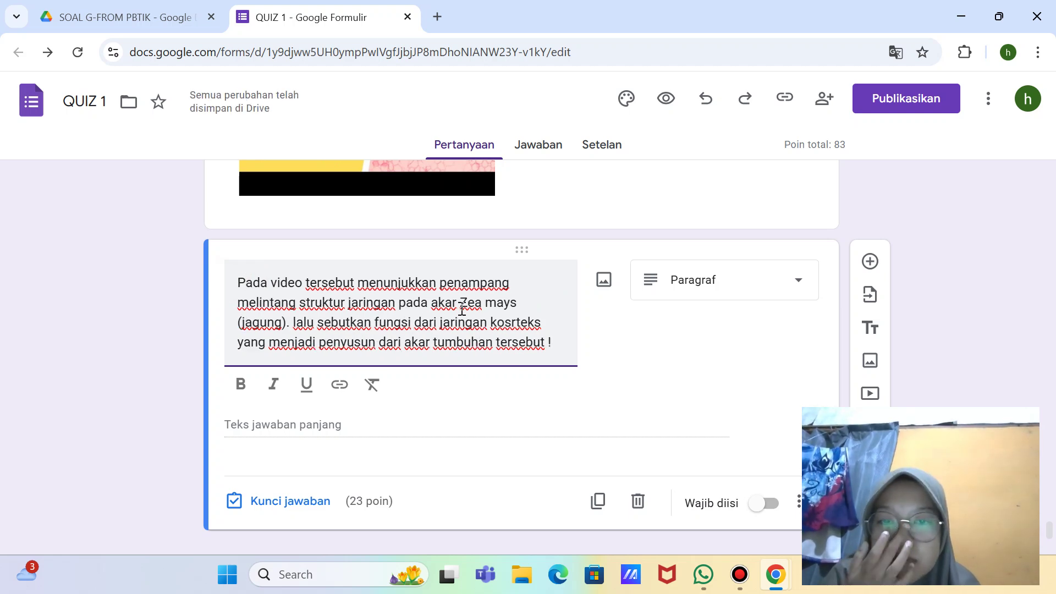
{"action": "left_click_drag", "start_coordinate": [461, 303], "coordinate": [520, 311]}
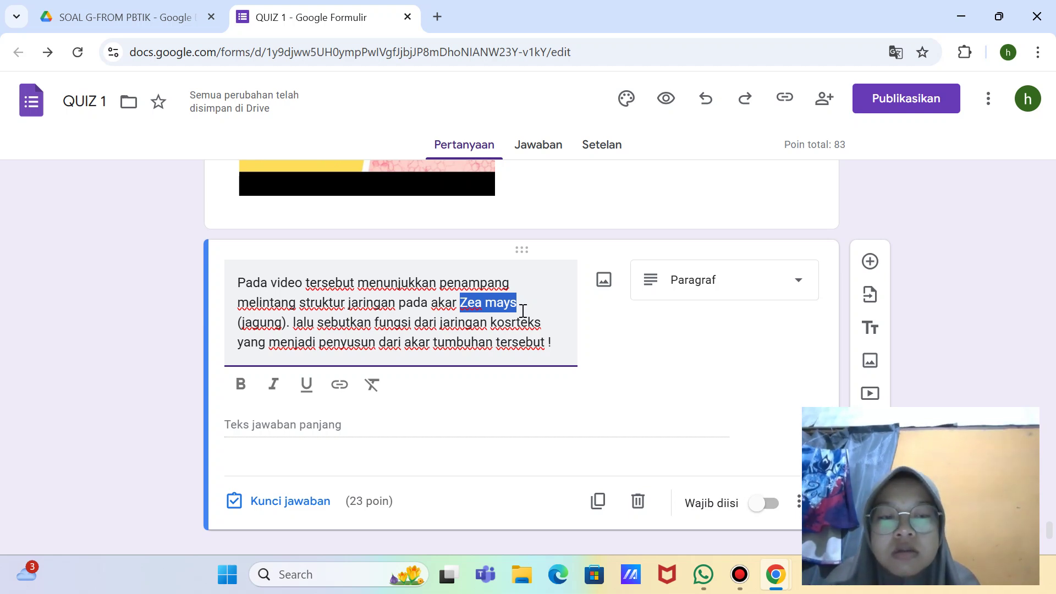
{"action": "key", "text": "BackSpace"}
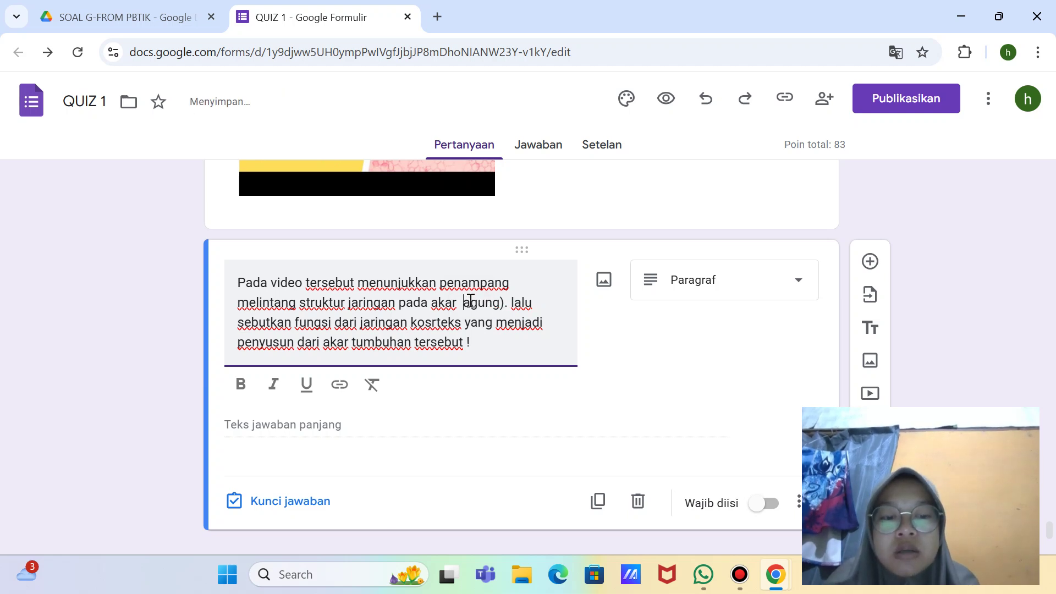
{"action": "left_click", "coordinate": [471, 300]}
{"action": "type", "text": "j"}
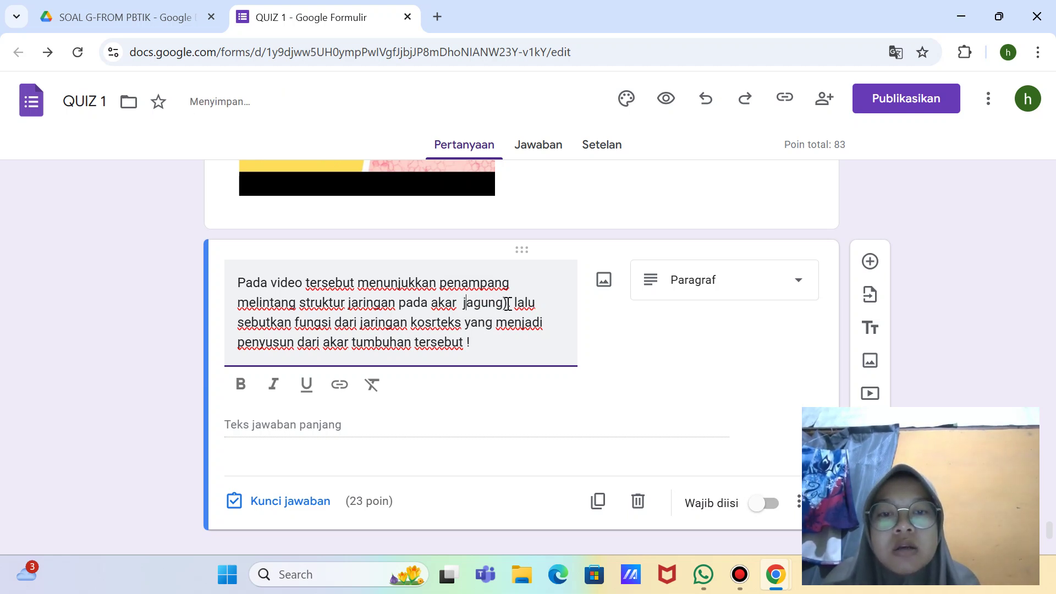
{"action": "left_click", "coordinate": [507, 303]}
{"action": "key", "text": "BackSpace"}
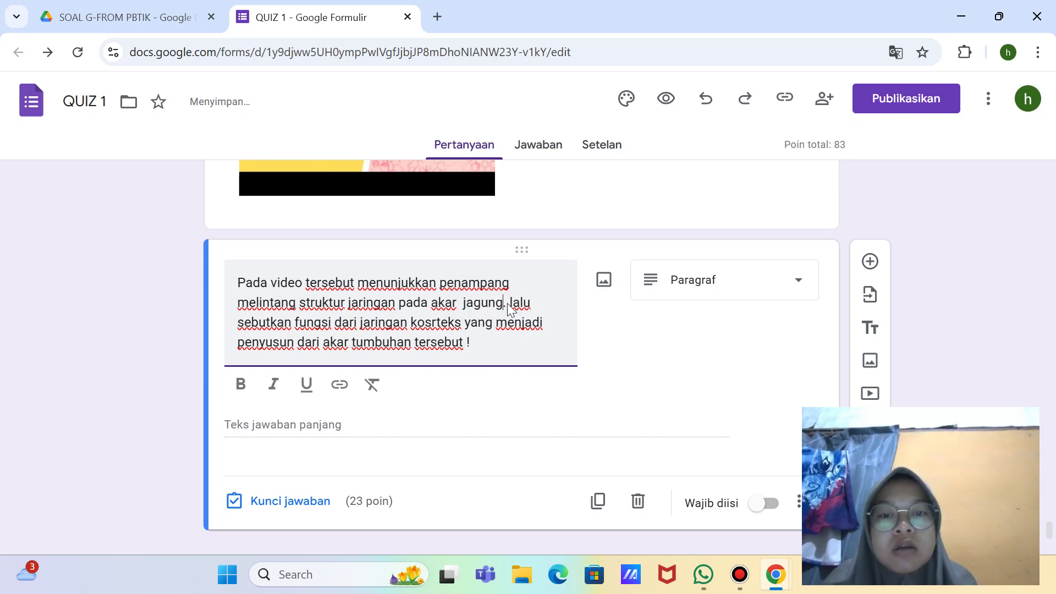
Step: Capitalise 'Lalu' and correct the misspelled 'kosrteks' to 'korteks'
{"action": "left_click", "coordinate": [519, 303]}
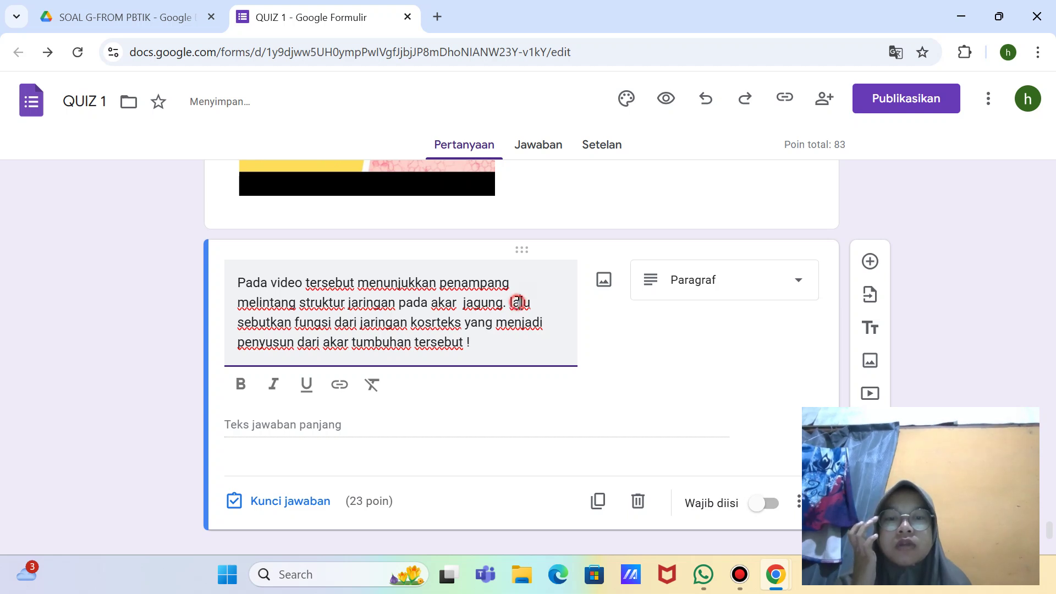
{"action": "key", "text": "BackSpace"}
{"action": "key", "text": "BackSpace"}
{"action": "type", "text": "L"}
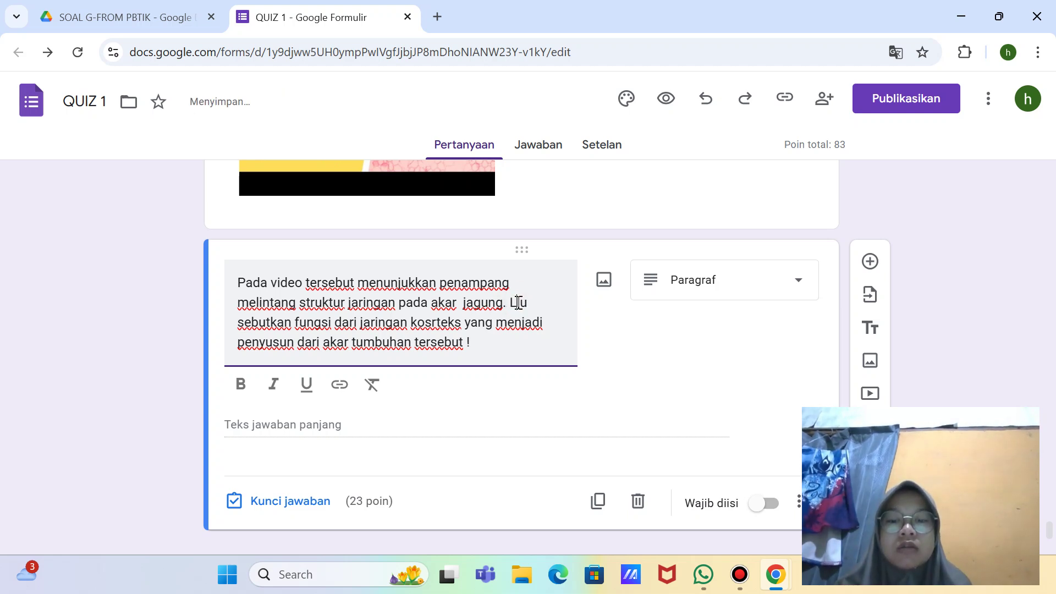
{"action": "type", "text": "al"}
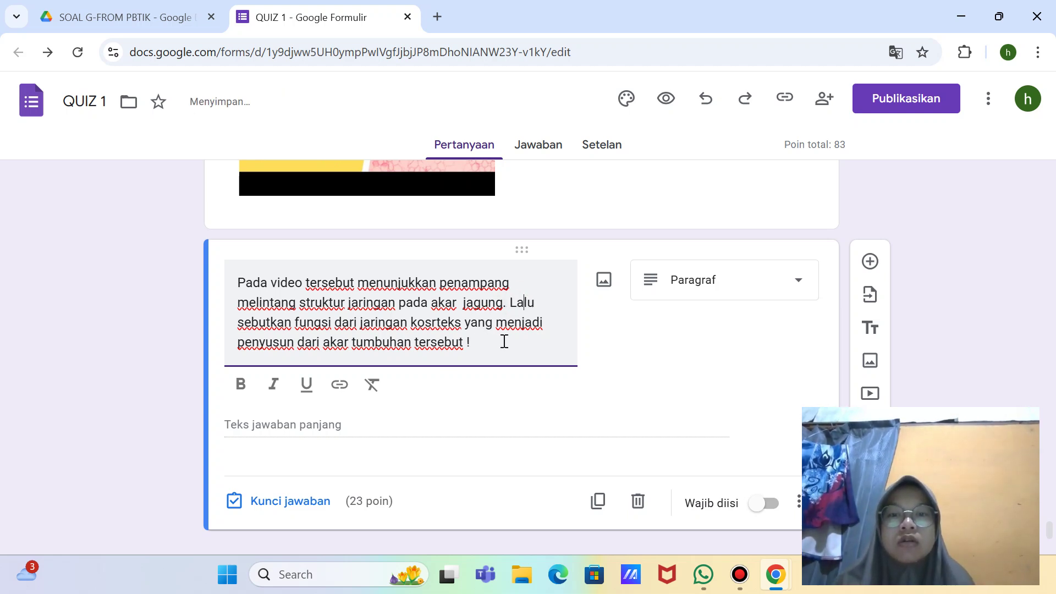
{"action": "left_click", "coordinate": [462, 326]}
{"action": "key", "text": "BackSpace"}
{"action": "key", "text": "BackSpace"}
{"action": "key", "text": "BackSpace"}
{"action": "key", "text": "BackSpace"}
{"action": "key", "text": "BackSpace"}
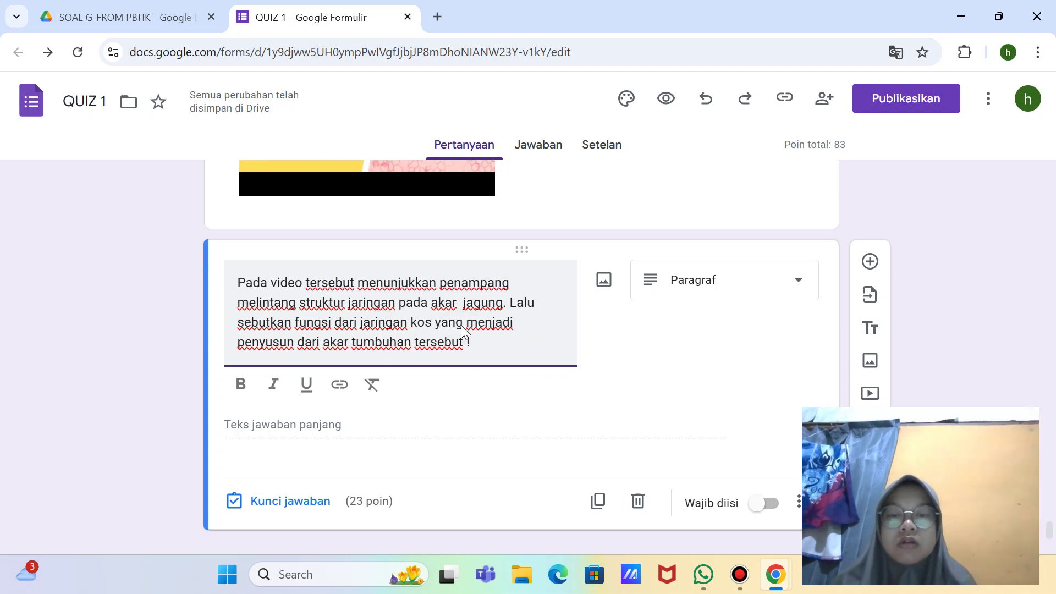
{"action": "key", "text": "BackSpace"}
{"action": "type", "text": "rte"}
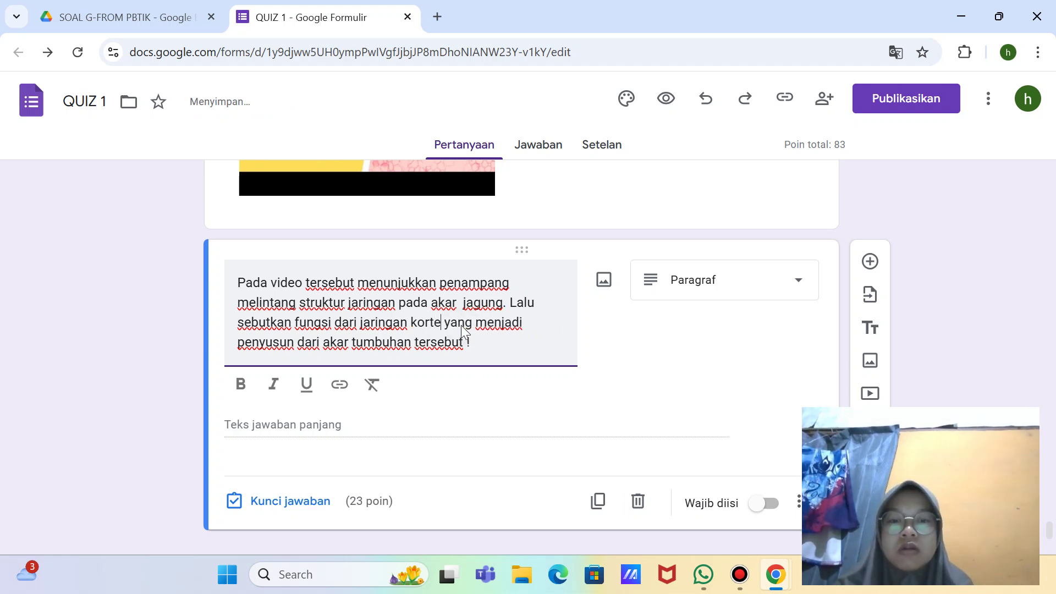
{"action": "type", "text": "ks"}
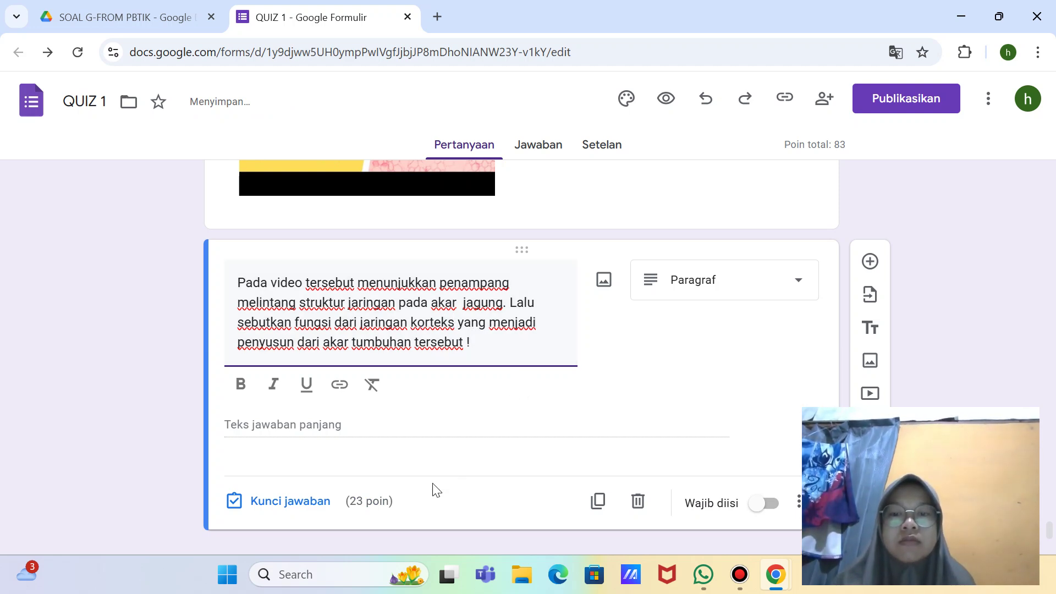
{"action": "left_click", "coordinate": [257, 512]}
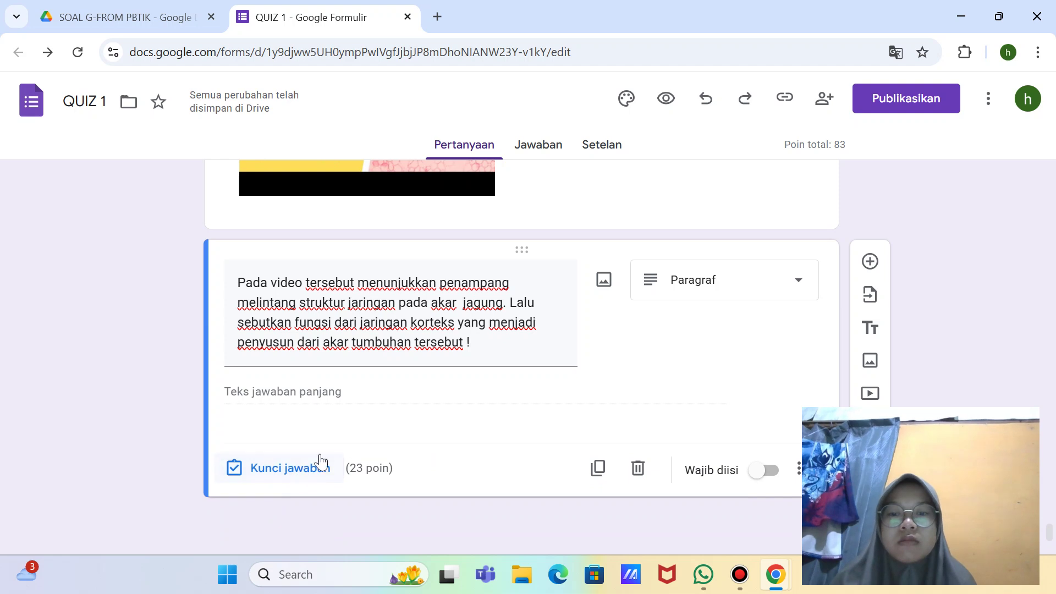
Step: Give the cortex essay 10 points in its answer key and switch on Wajib diisi
{"action": "left_click", "coordinate": [304, 470]}
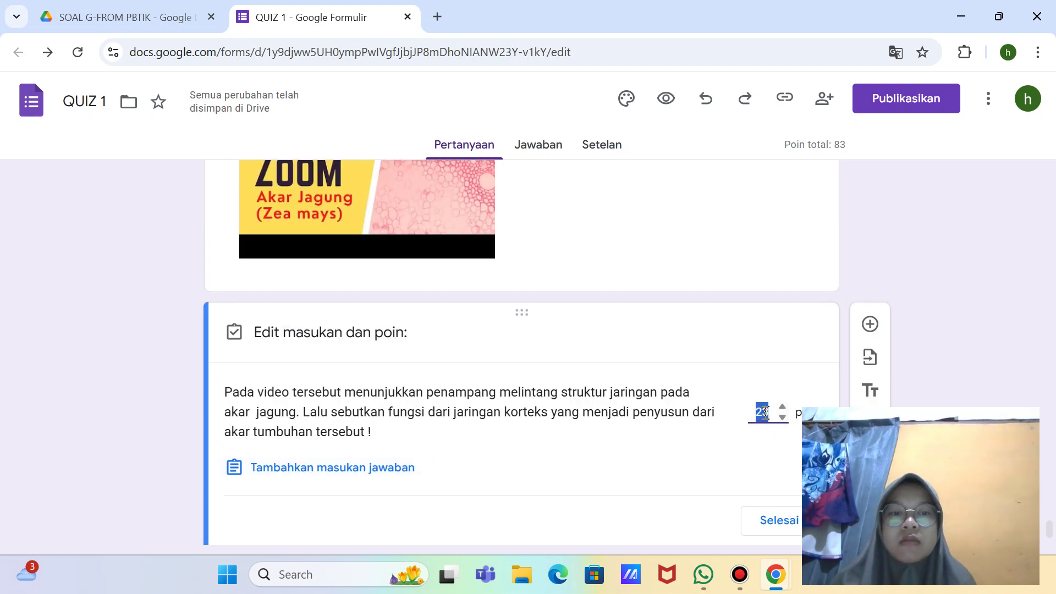
{"action": "type", "text": "10"}
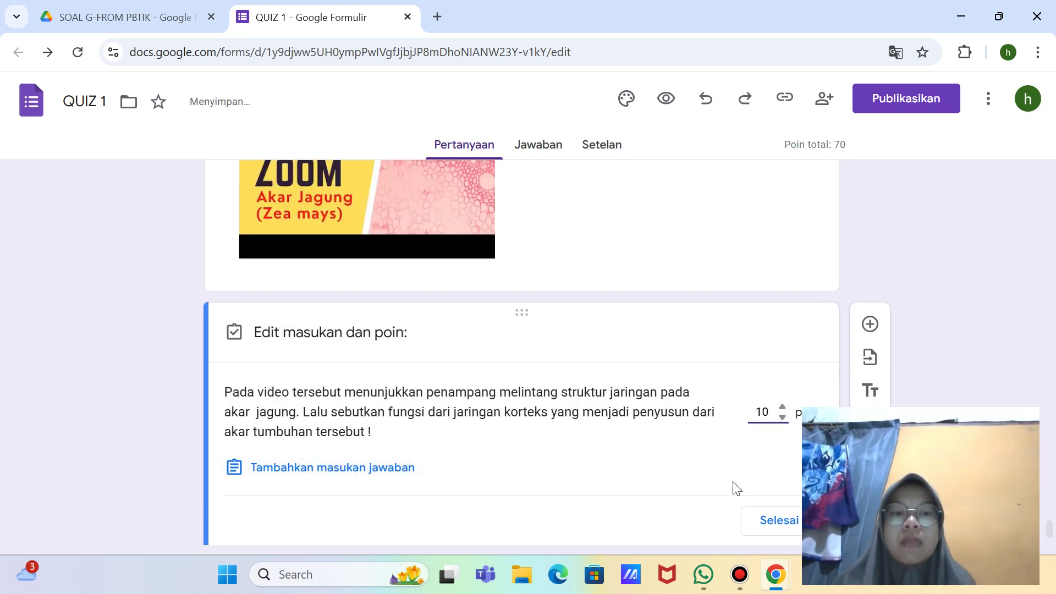
{"action": "left_click", "coordinate": [795, 519]}
{"action": "scroll", "coordinate": [622, 488], "scroll_direction": "down", "scroll_amount": 2}
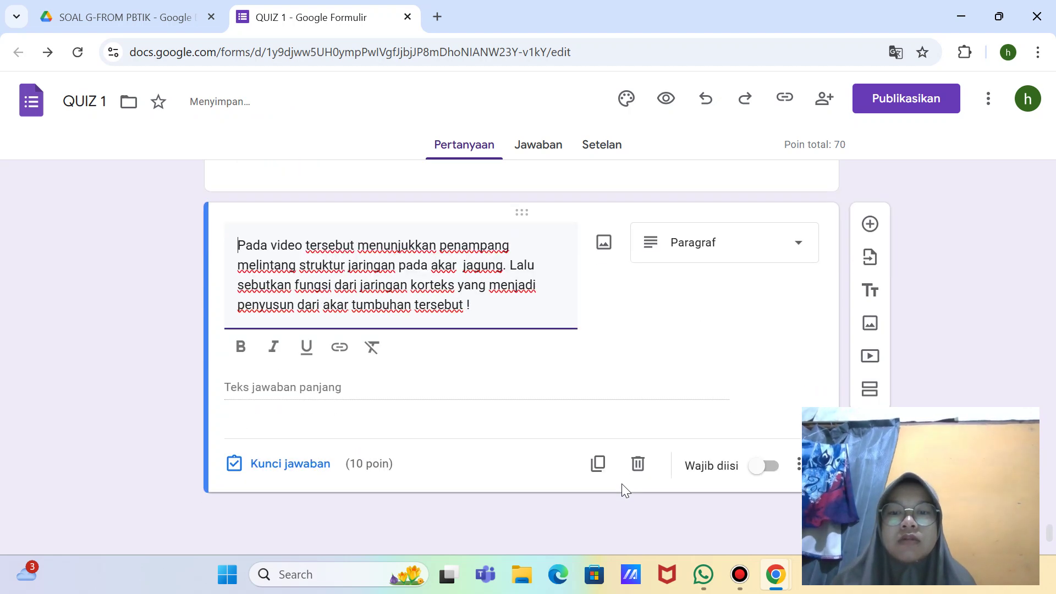
{"action": "left_click", "coordinate": [280, 463]}
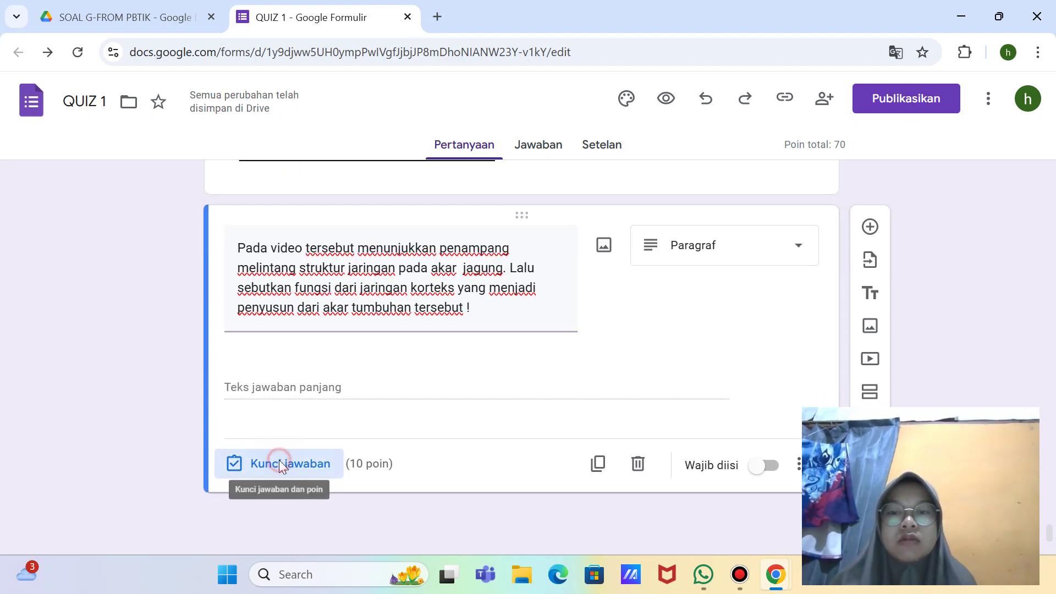
{"action": "scroll", "coordinate": [420, 504], "scroll_direction": "down", "scroll_amount": 1}
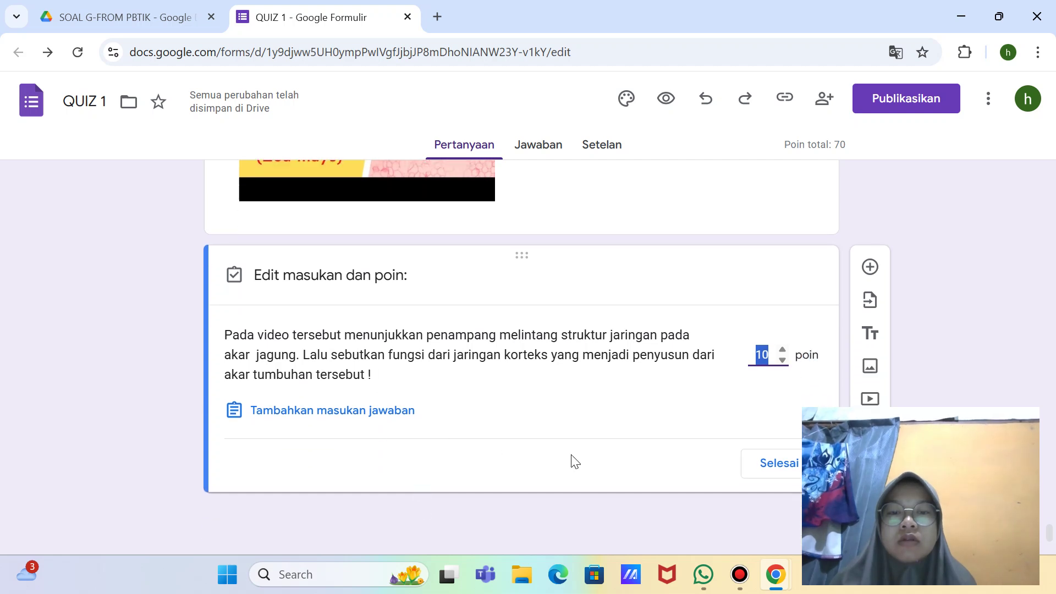
{"action": "left_click", "coordinate": [779, 488]}
{"action": "left_click", "coordinate": [780, 480]}
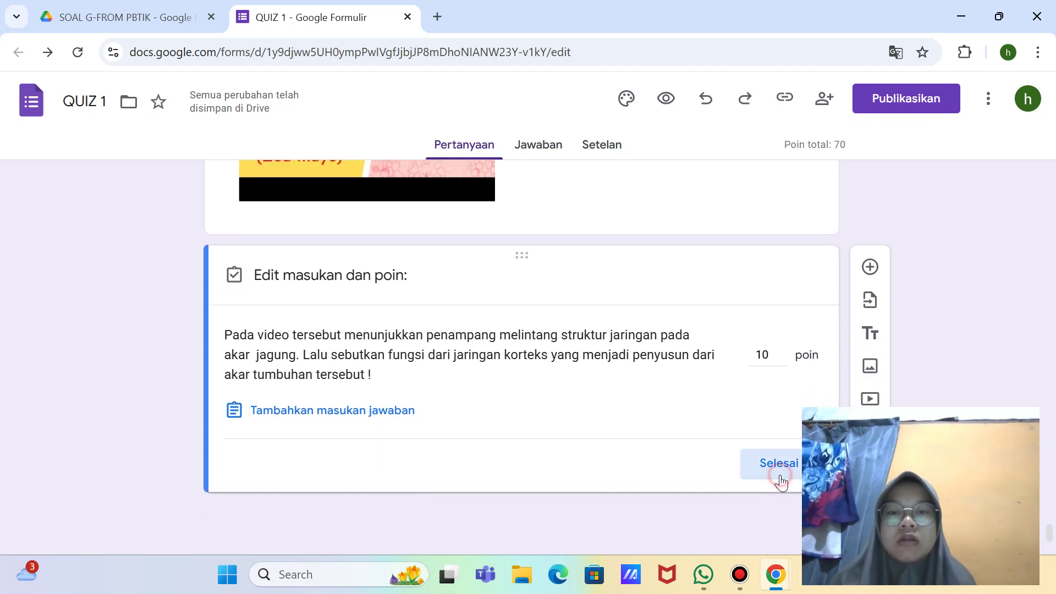
{"action": "left_click", "coordinate": [773, 472]}
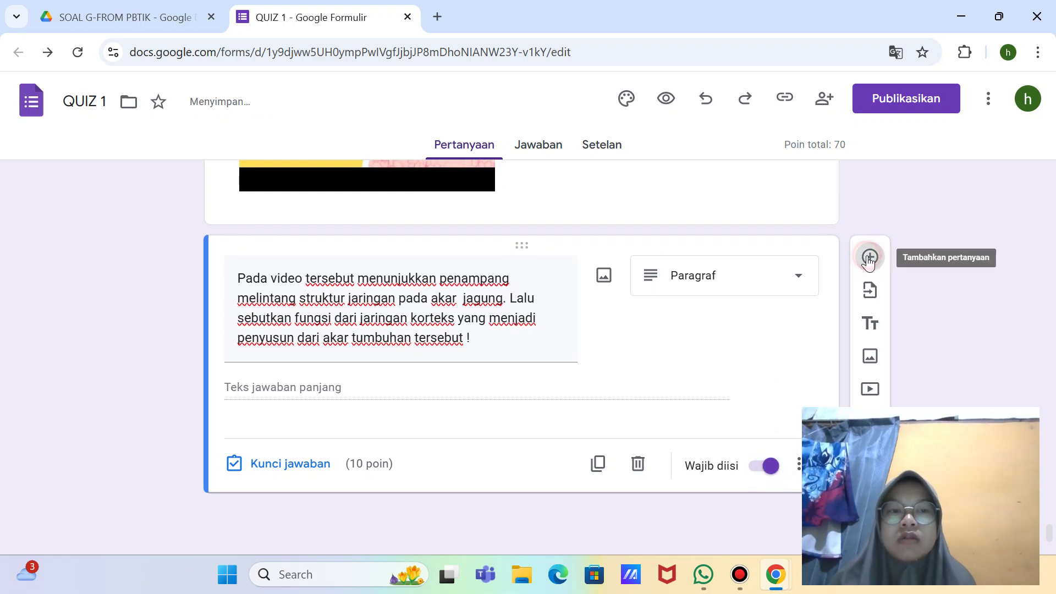
Step: Add a blank multiple-choice question after the cortex essay and select its title field
{"action": "left_click", "coordinate": [869, 257]}
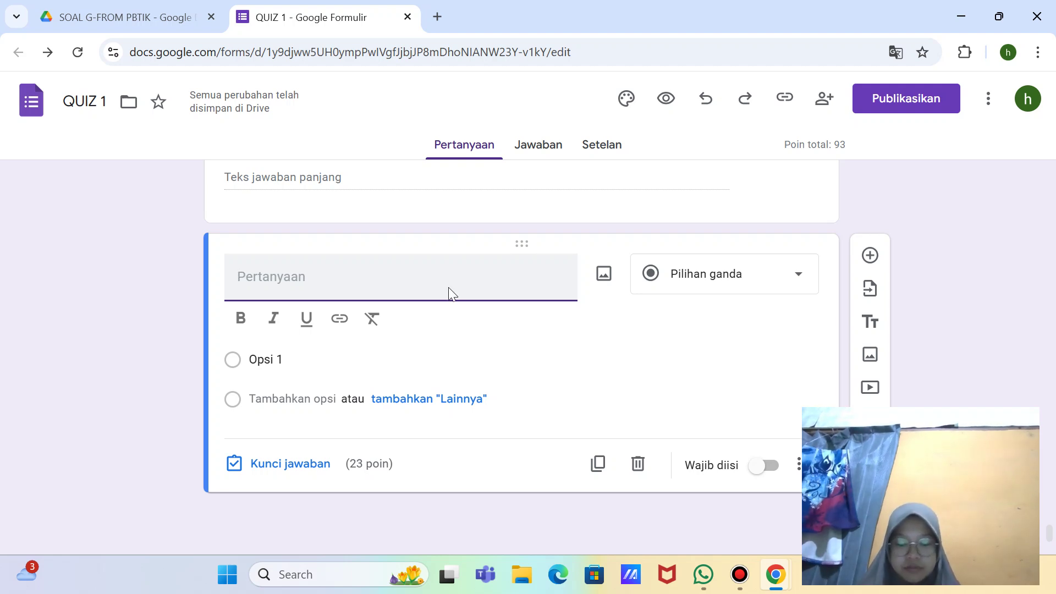
{"action": "scroll", "coordinate": [448, 291], "scroll_direction": "up", "scroll_amount": 12}
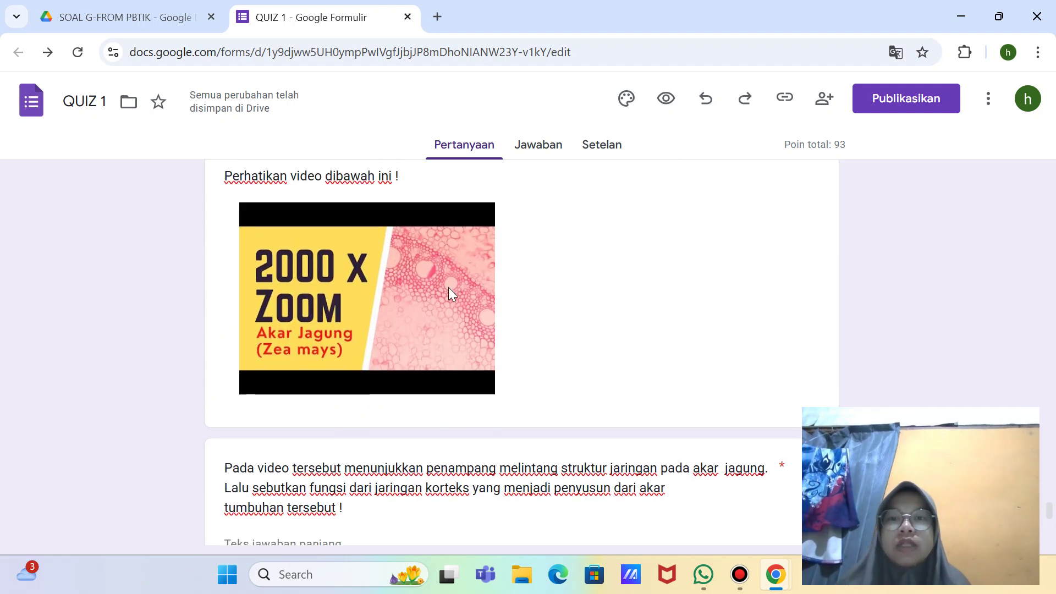
{"action": "scroll", "coordinate": [448, 292], "scroll_direction": "down", "scroll_amount": 3}
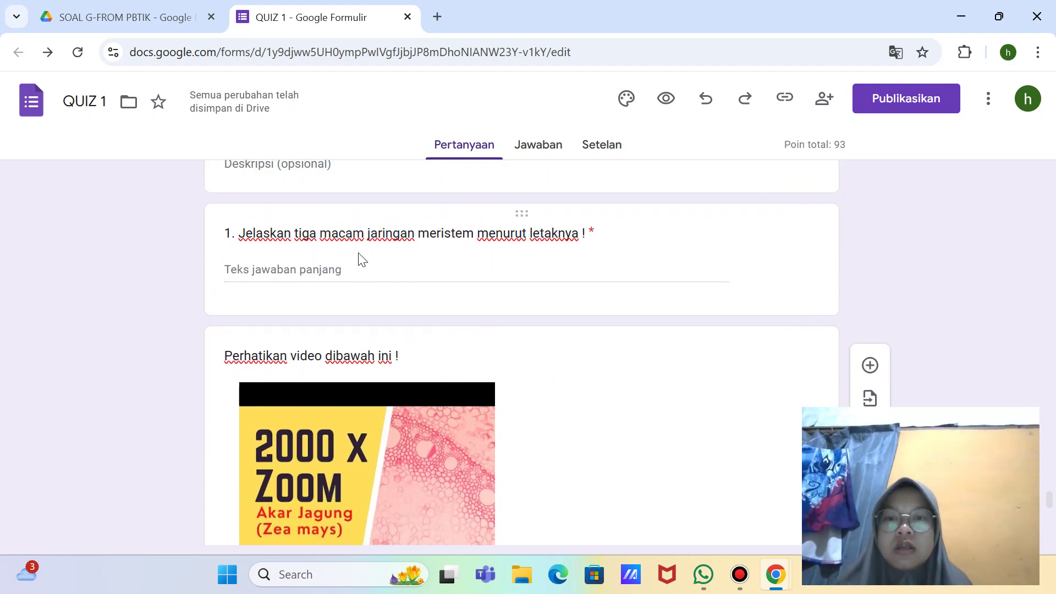
{"action": "left_click", "coordinate": [349, 253]}
{"action": "scroll", "coordinate": [432, 359], "scroll_direction": "down", "scroll_amount": 10}
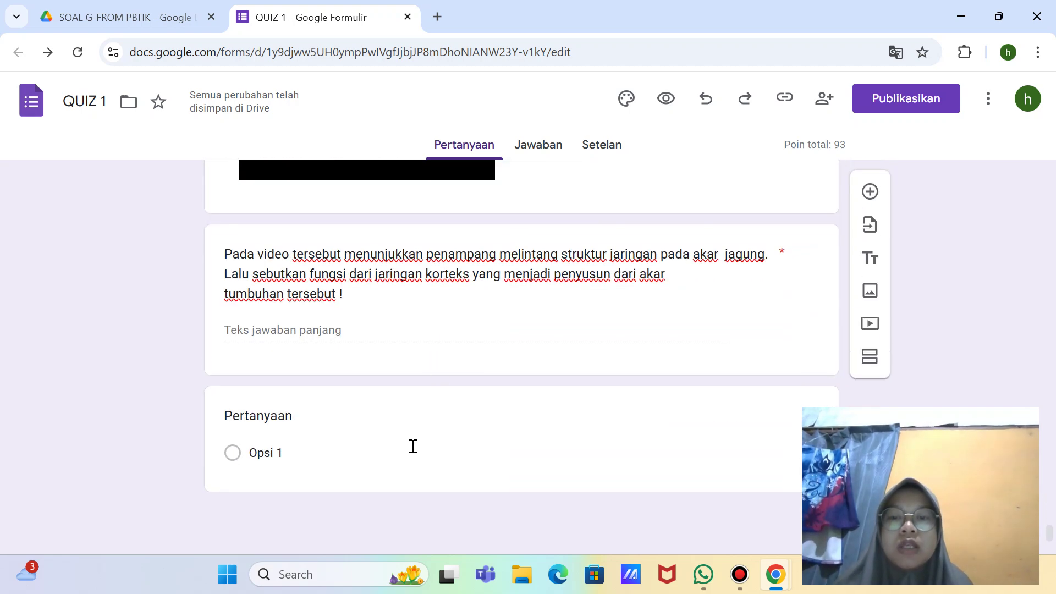
{"action": "left_click", "coordinate": [412, 449]}
{"action": "left_click", "coordinate": [321, 314]}
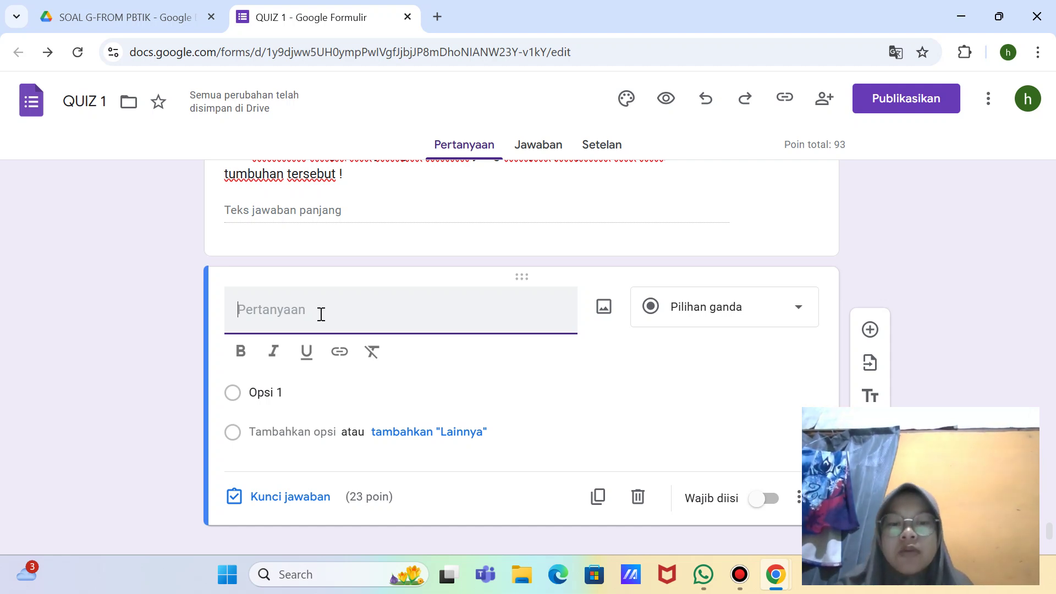
Step: Title question 3 'Apabila kita mengamati organ pada tumbuhan, jaringan yang dijumpai hampir pada semua bagian organ tumbuhan adalah...'
{"action": "type", "text": "3."}
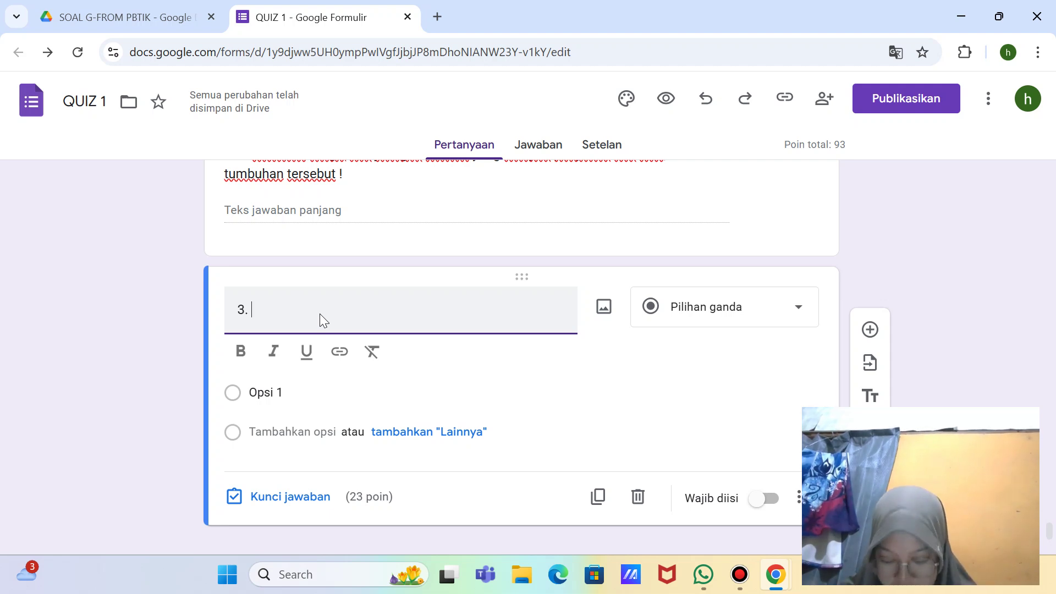
{"action": "type", "text": "A"}
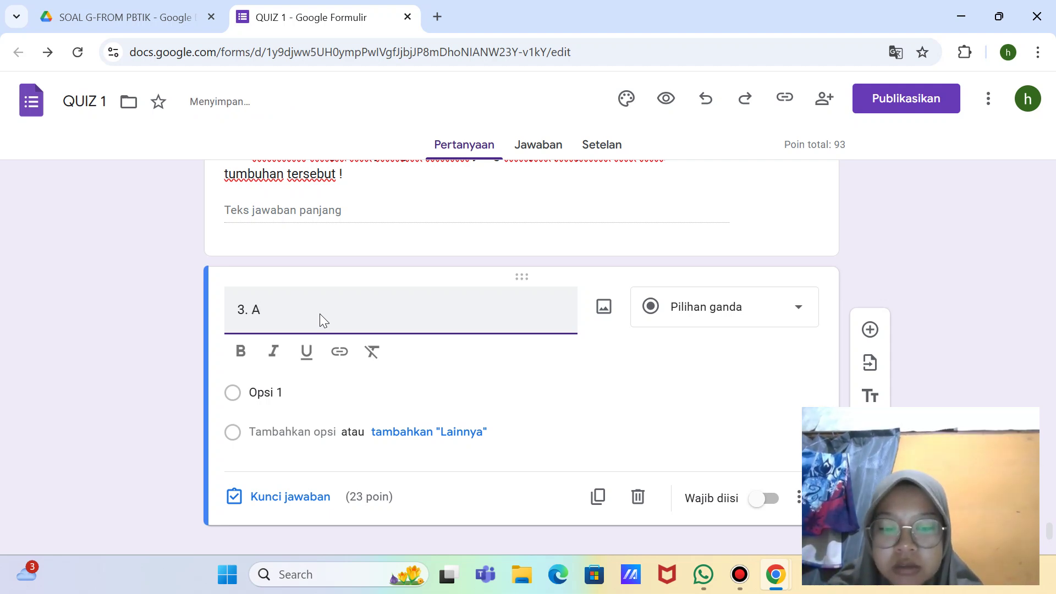
{"action": "type", "text": "pabila kita"}
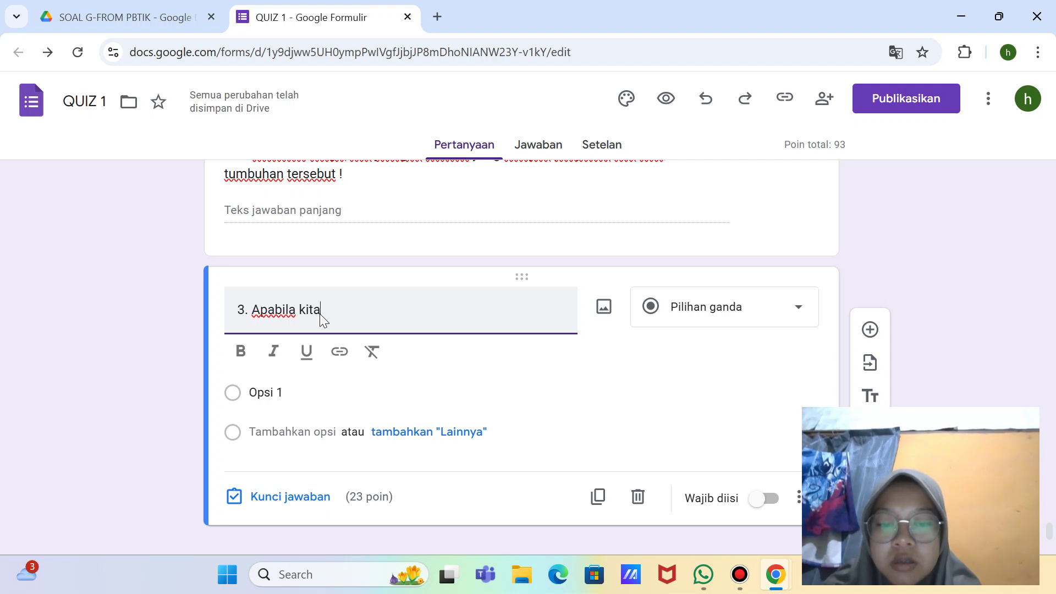
{"action": "type", "text": " mengamati "}
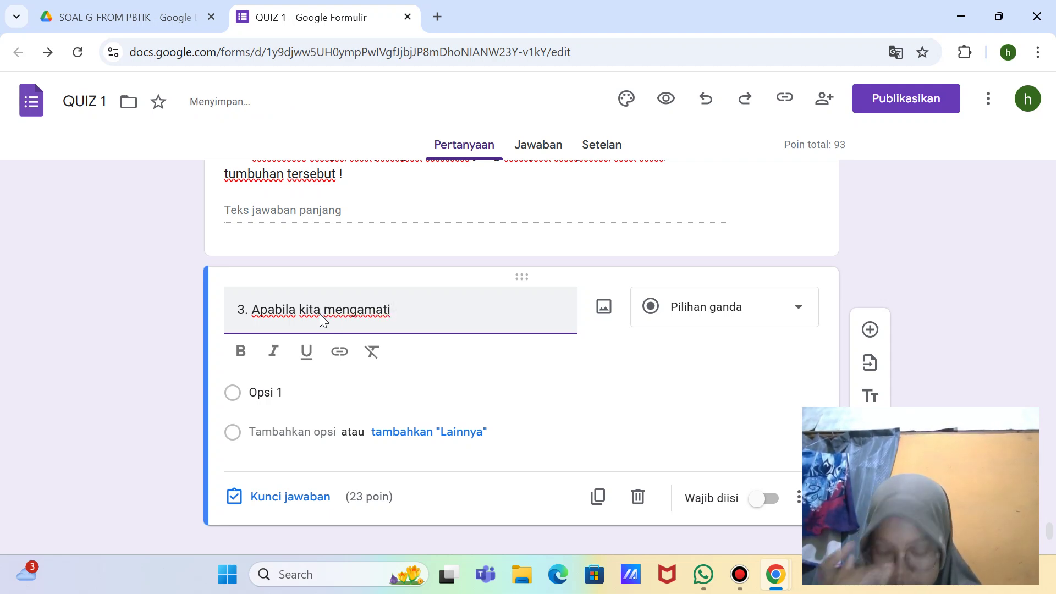
{"action": "type", "text": "orga"}
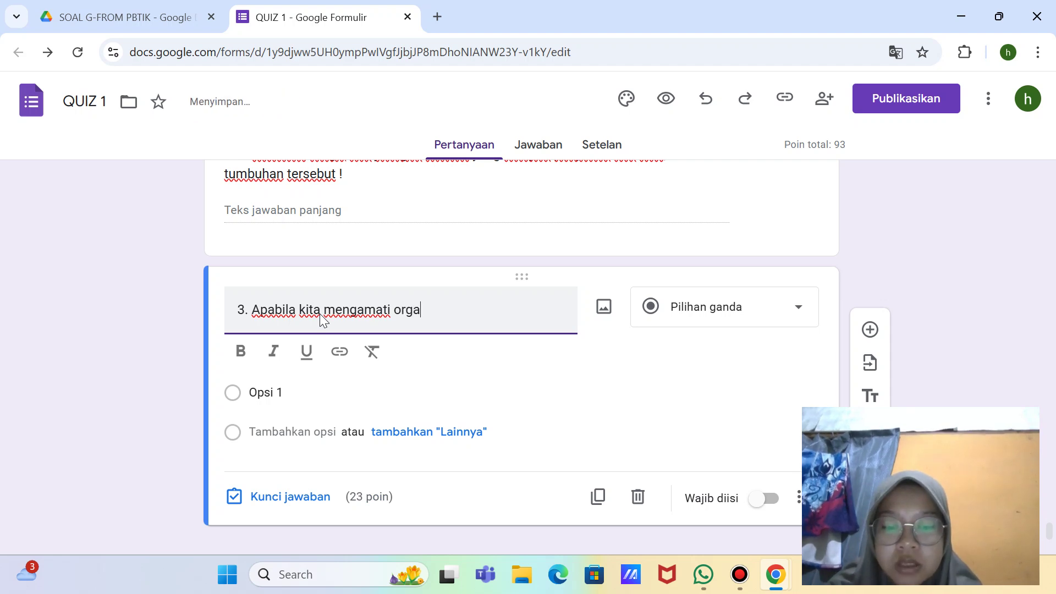
{"action": "type", "text": "n pada "}
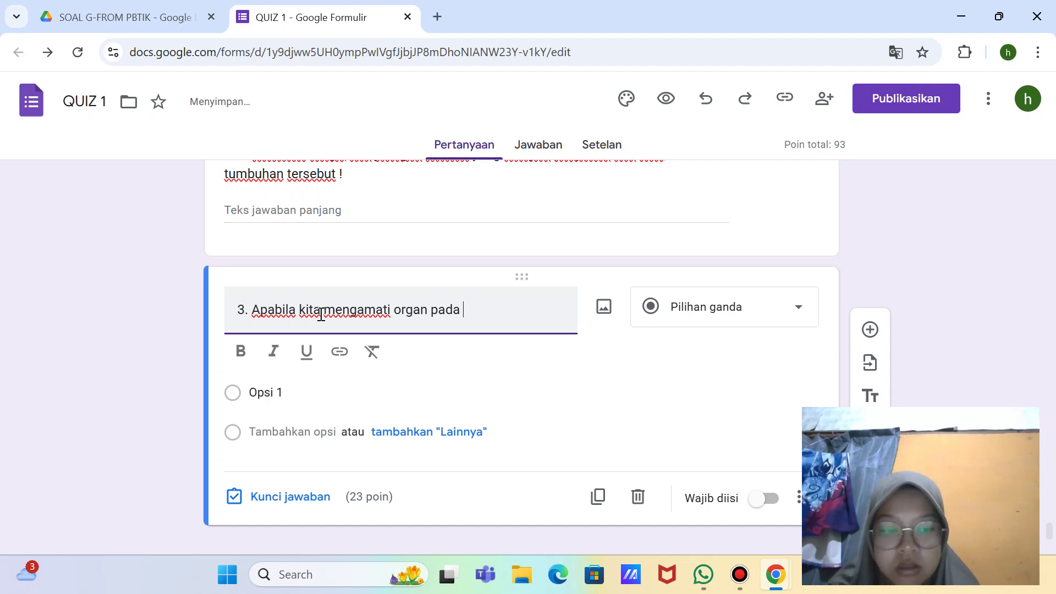
{"action": "type", "text": "tumbuh"}
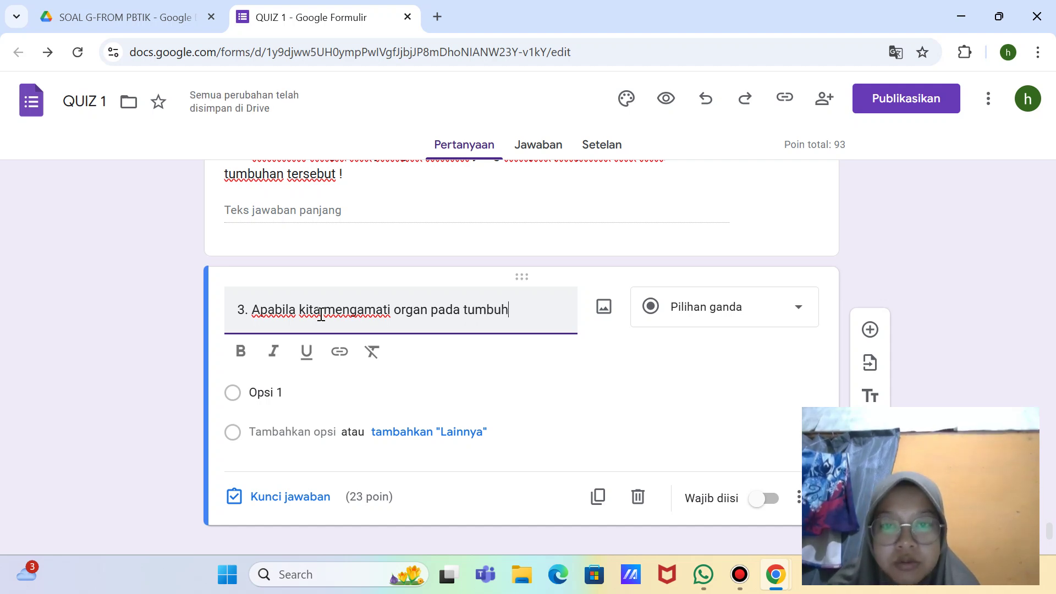
{"action": "type", "text": "an"}
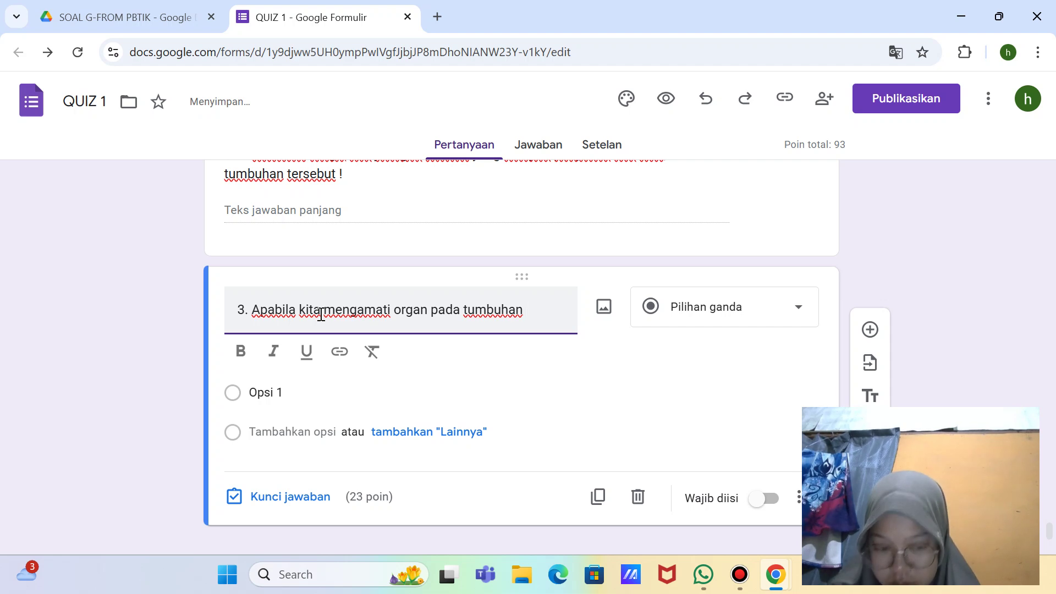
{"action": "type", "text": ", jari"}
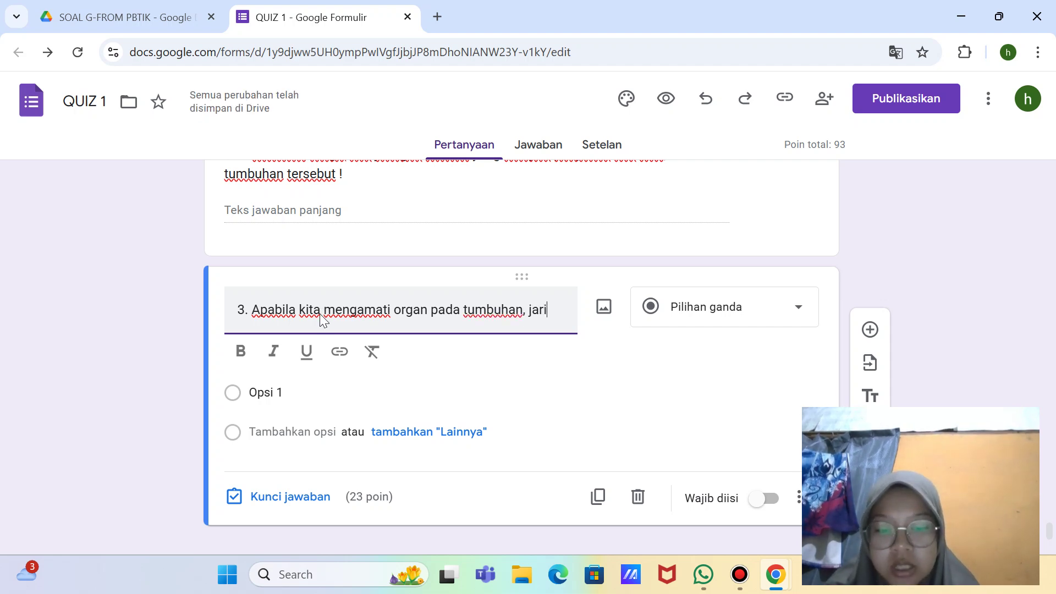
{"action": "type", "text": "ngan y"}
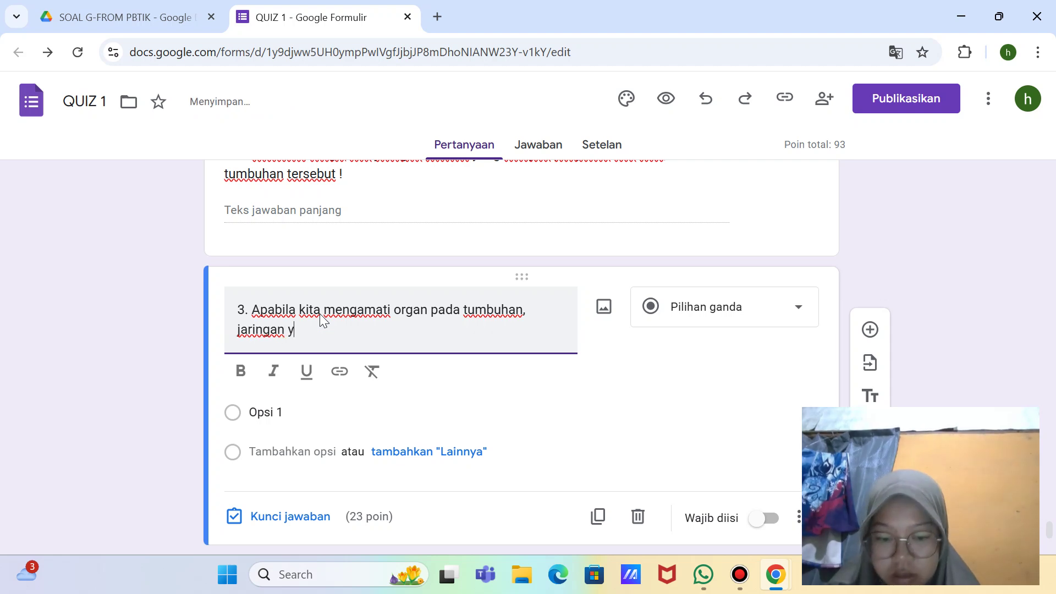
{"action": "type", "text": "ang dijumpai"}
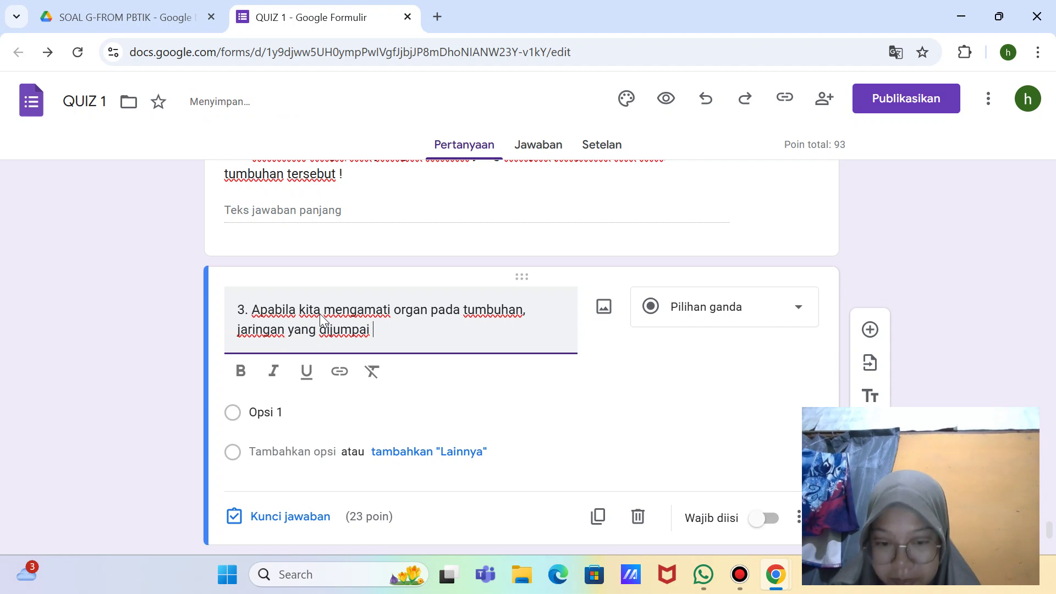
{"action": "type", "text": " hampir"}
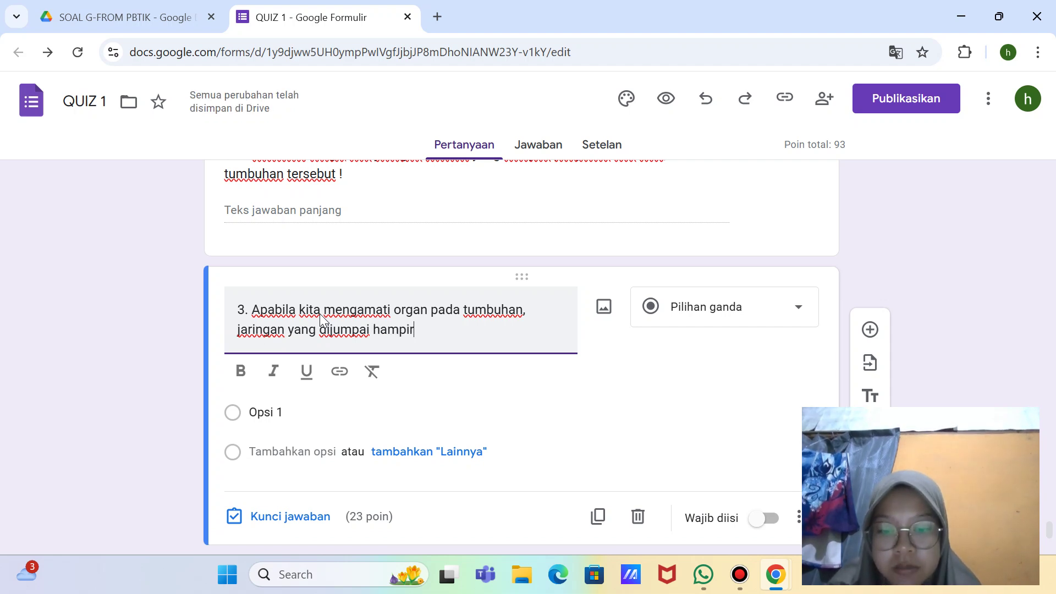
{"action": "type", "text": " pada s"}
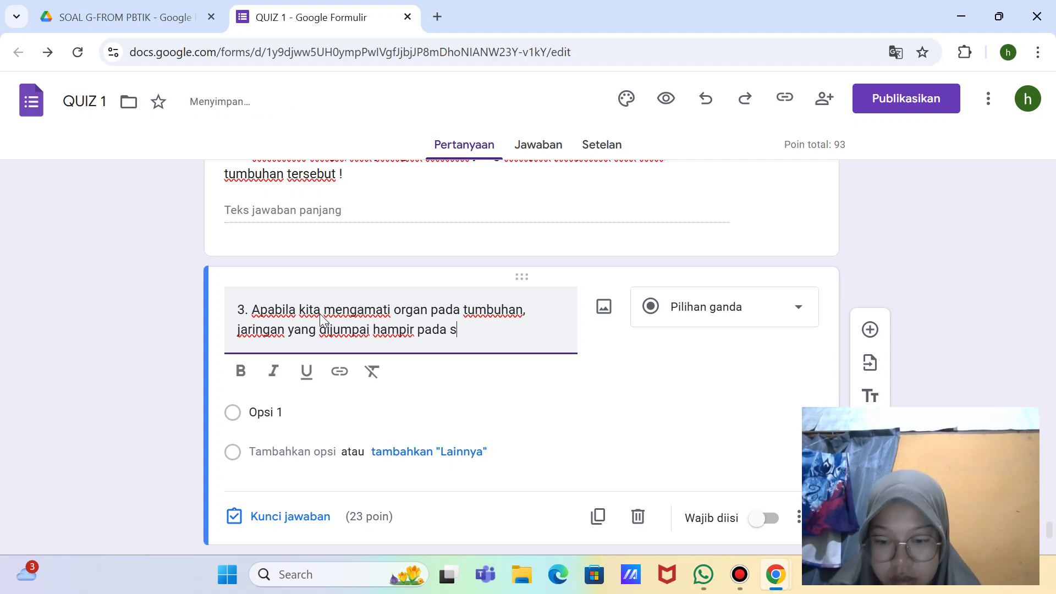
{"action": "type", "text": "emua bagian"}
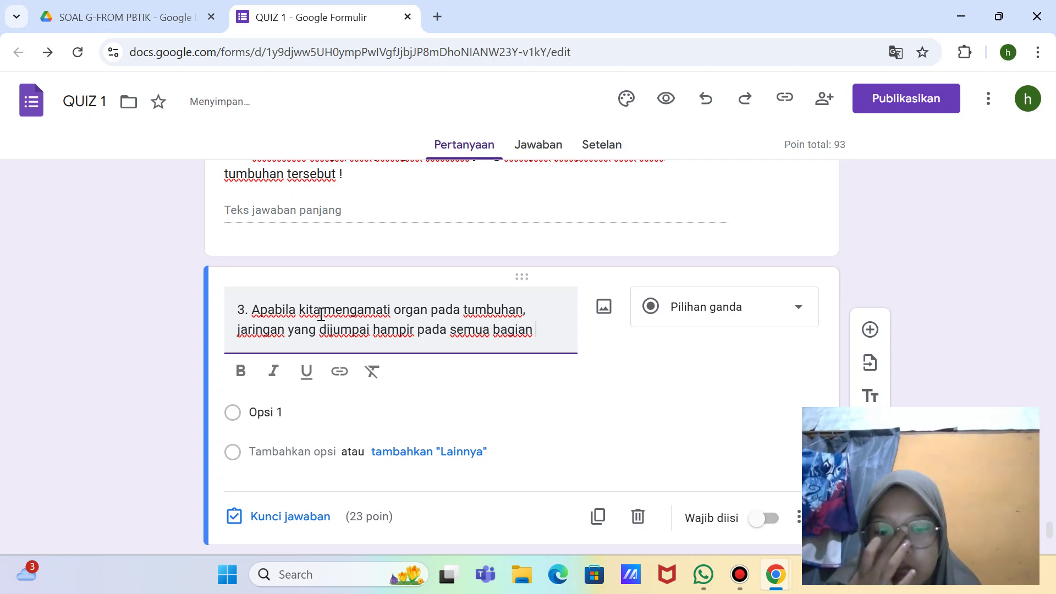
{"action": "type", "text": " orgn"}
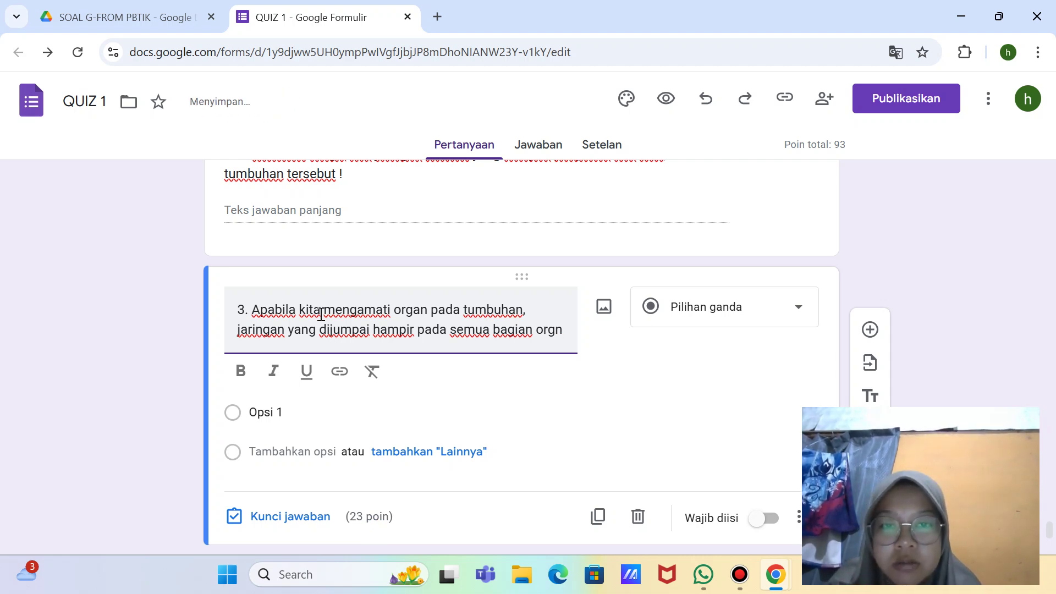
{"action": "type", "text": "an tumb"}
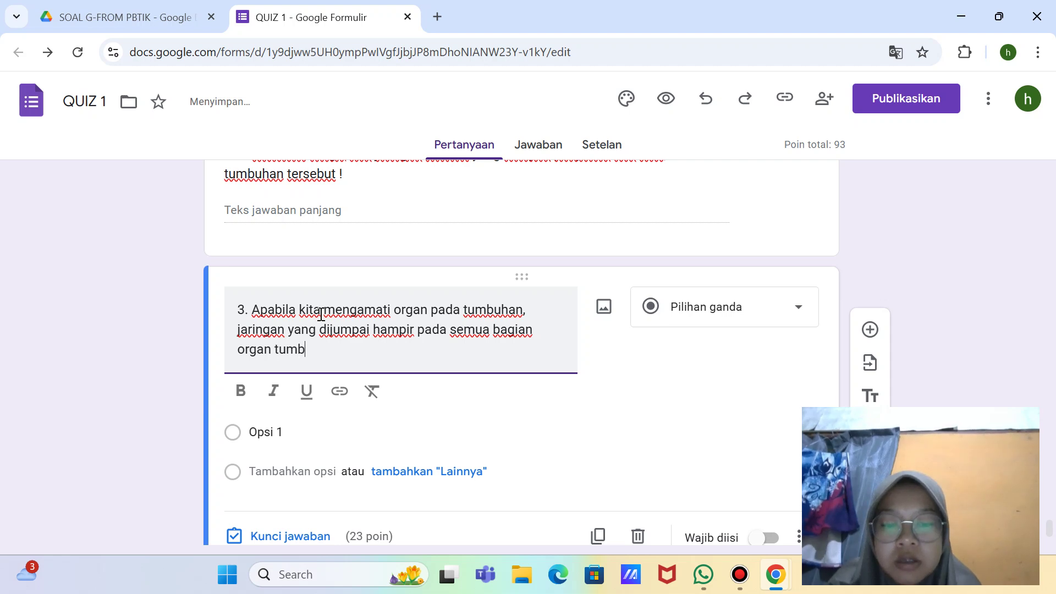
{"action": "type", "text": "uhan "}
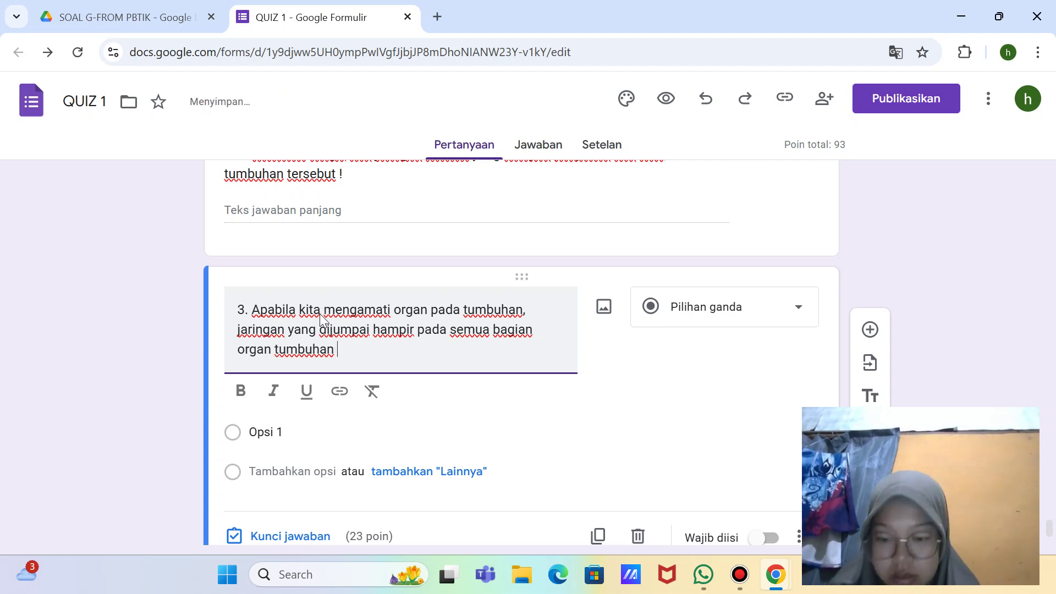
{"action": "type", "text": "adalah."}
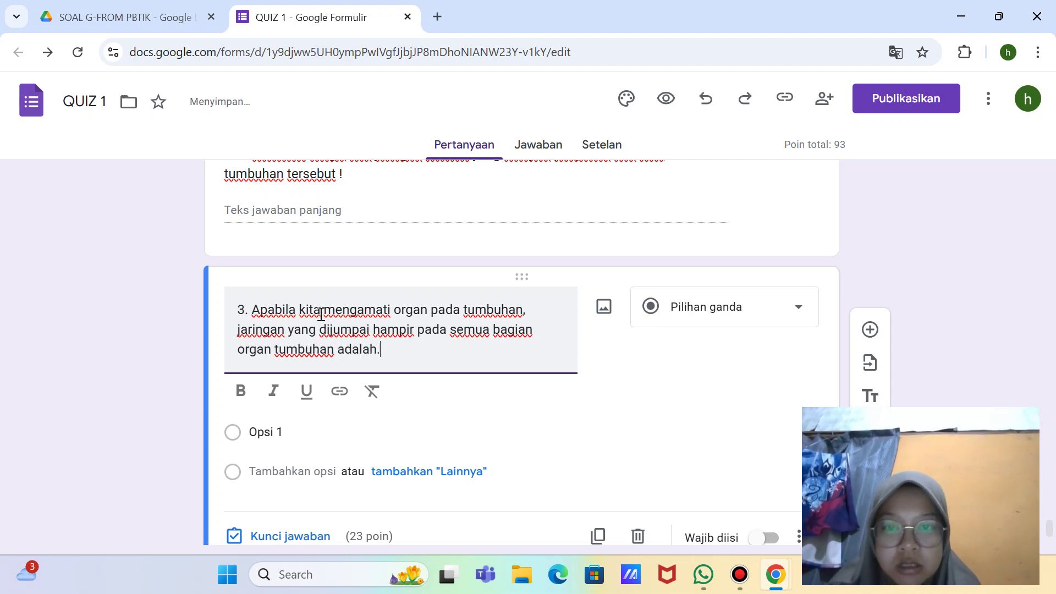
{"action": "key", "text": "BackSpace"}
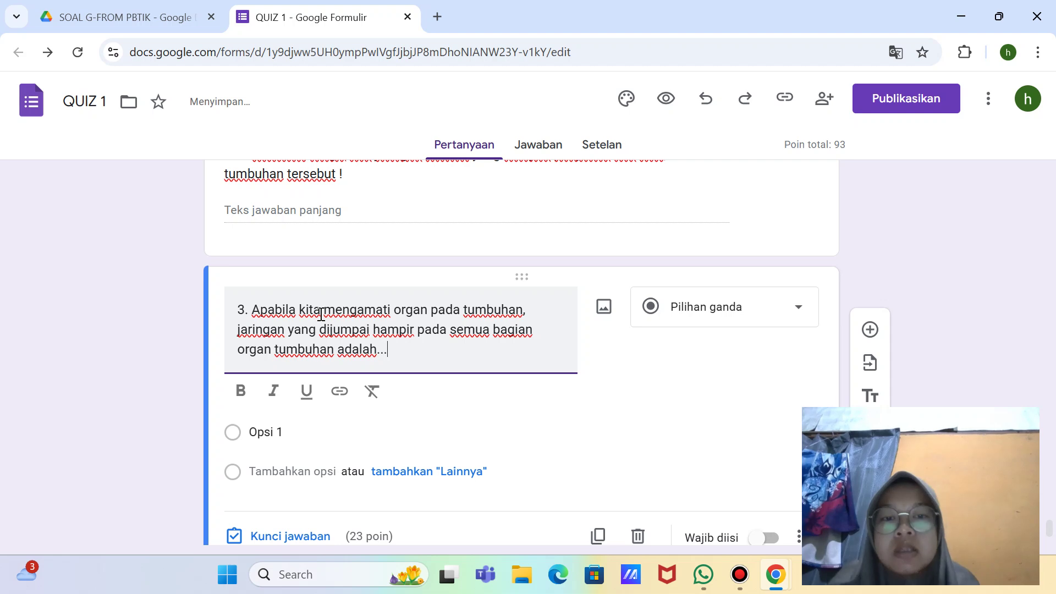
{"action": "left_click", "coordinate": [796, 309]}
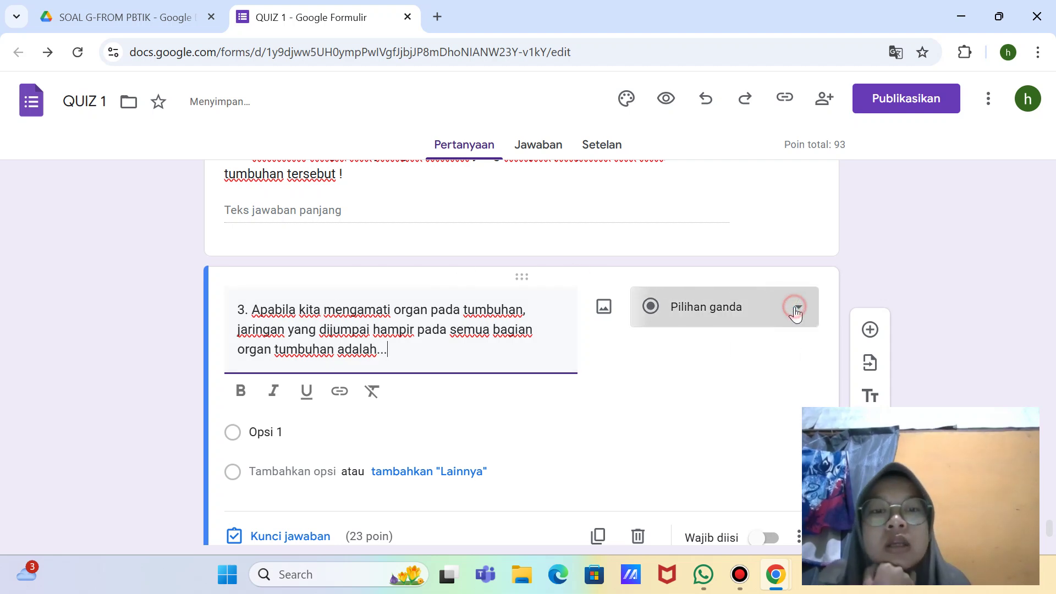
Step: Make question 3 a short-answer (Jawaban singkat) question, taking a full-screen snip
{"action": "left_click", "coordinate": [718, 129]}
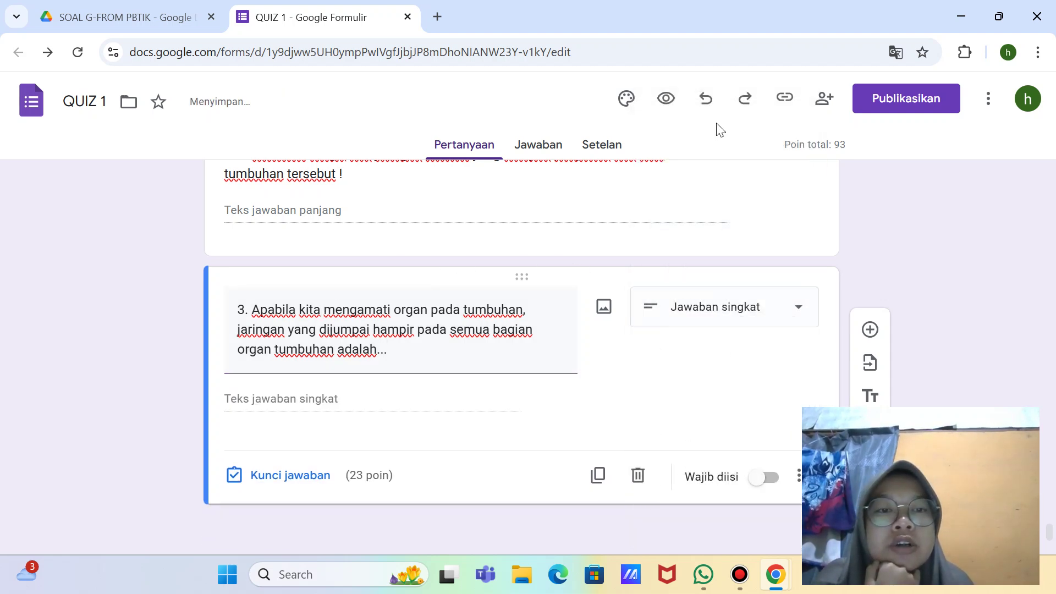
{"action": "left_click", "coordinate": [804, 315]}
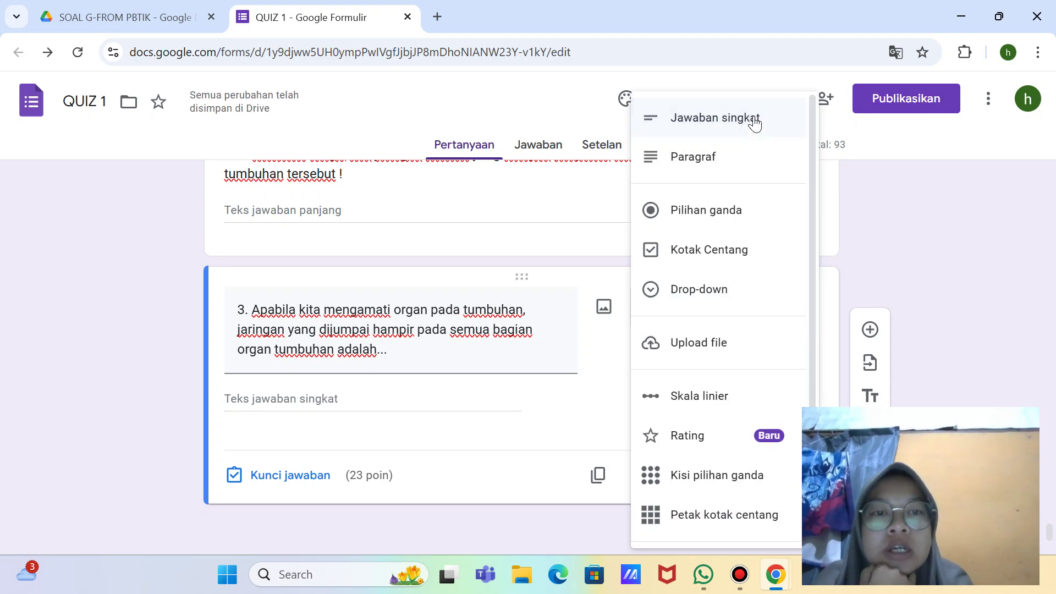
{"action": "key", "text": "super+shift+s"}
{"action": "left_click", "coordinate": [544, 28]}
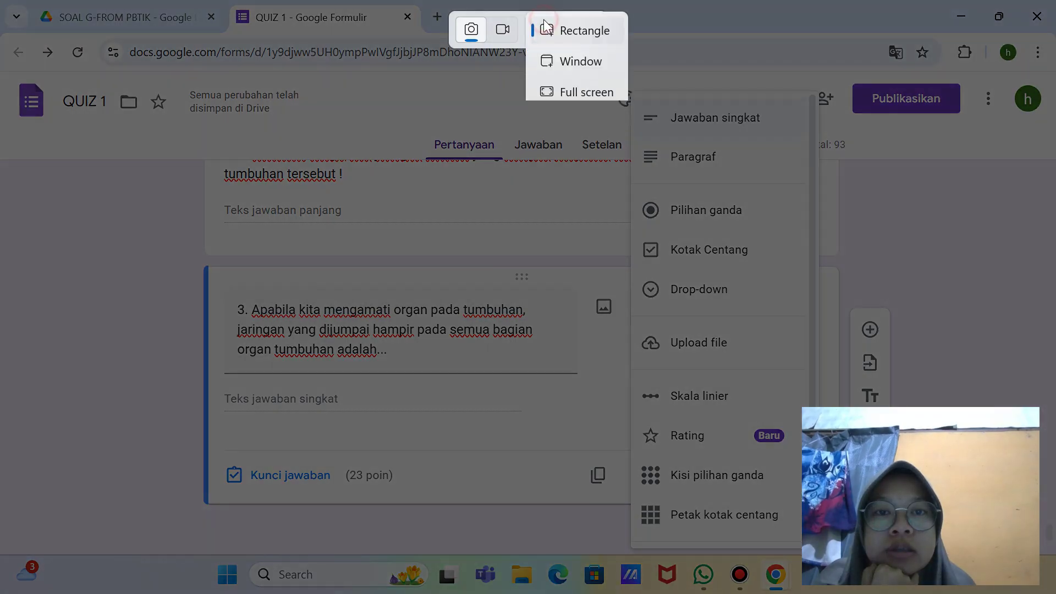
{"action": "left_click", "coordinate": [569, 88]}
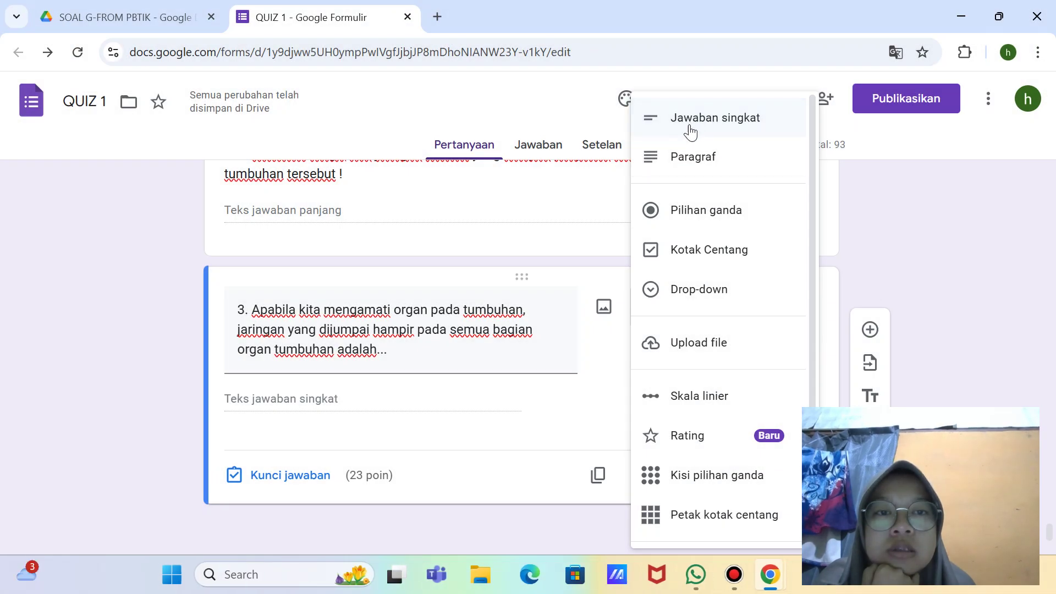
{"action": "left_click", "coordinate": [690, 132]}
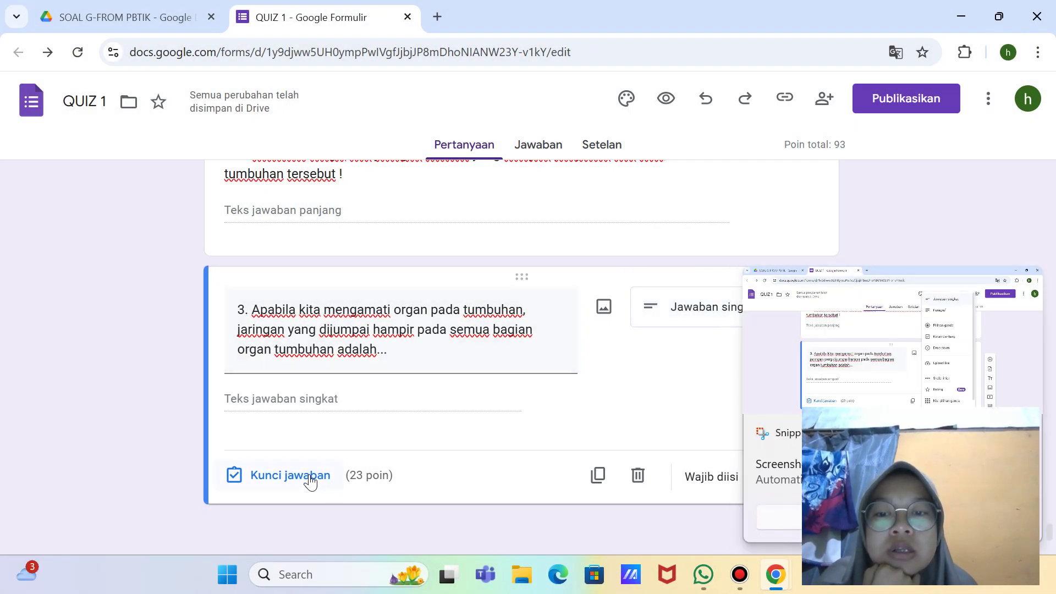
Step: Give question 3 10 points with 'Jaringan parenkim' as the correct answer
{"action": "left_click", "coordinate": [290, 476]}
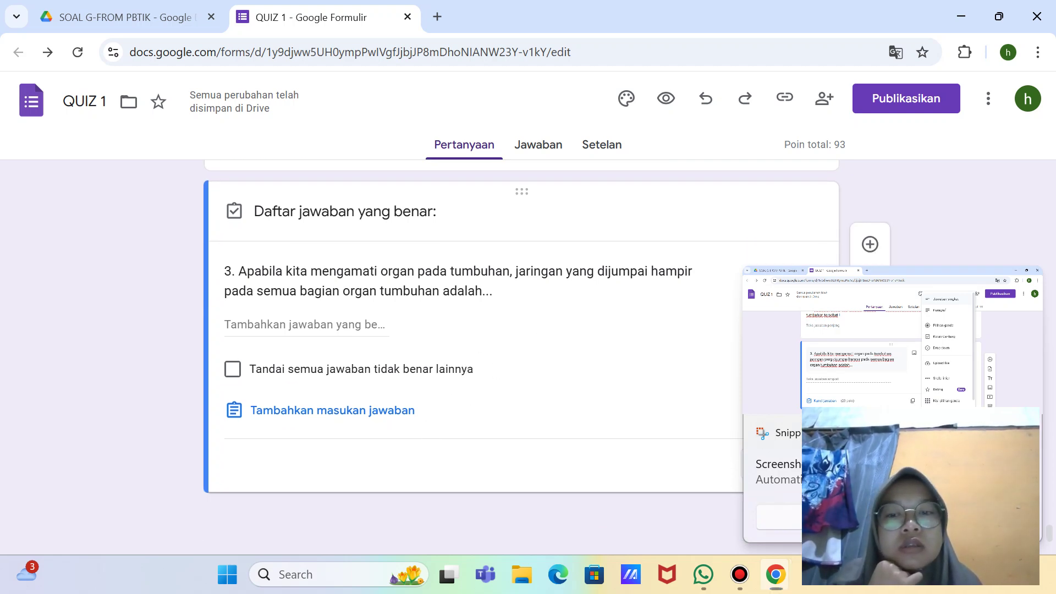
{"action": "type", "text": "1"}
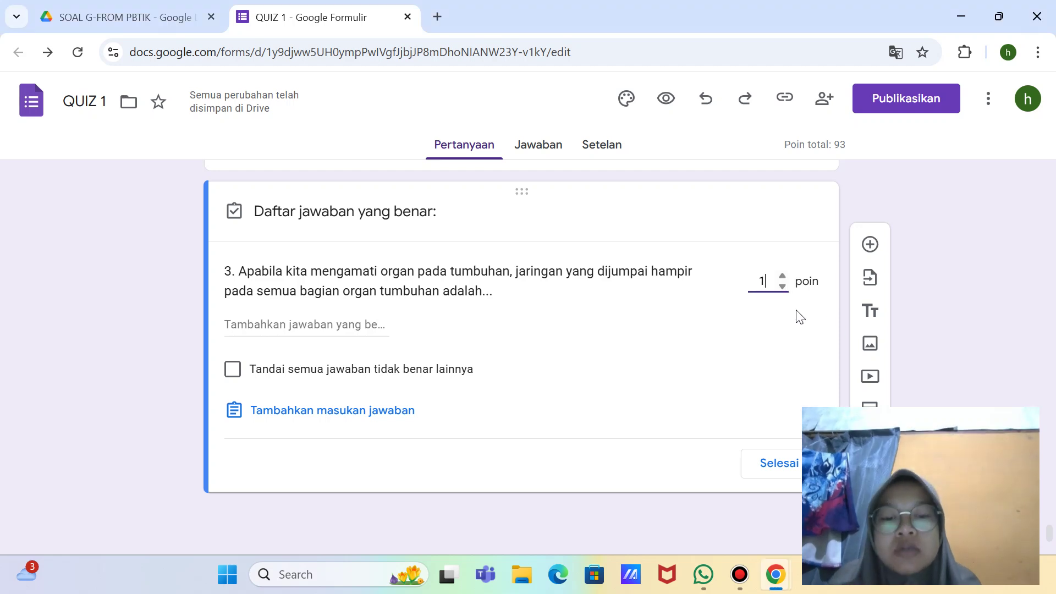
{"action": "type", "text": "0"}
{"action": "left_click", "coordinate": [355, 322]}
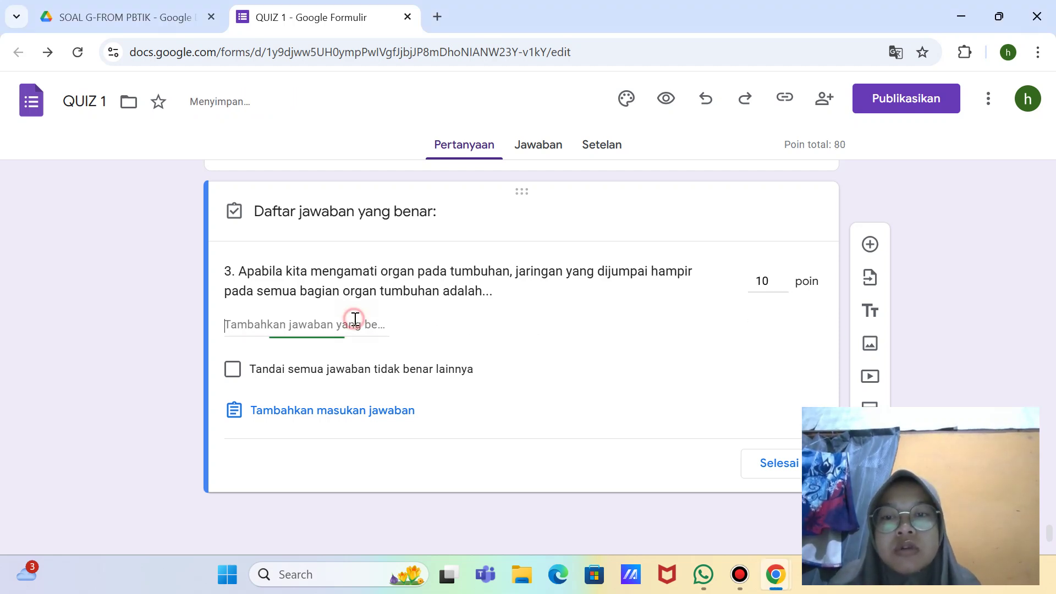
{"action": "type", "text": "Jawaban yang Benar"}
{"action": "key", "text": "ctrl+a"}
{"action": "key", "text": "BackSpace"}
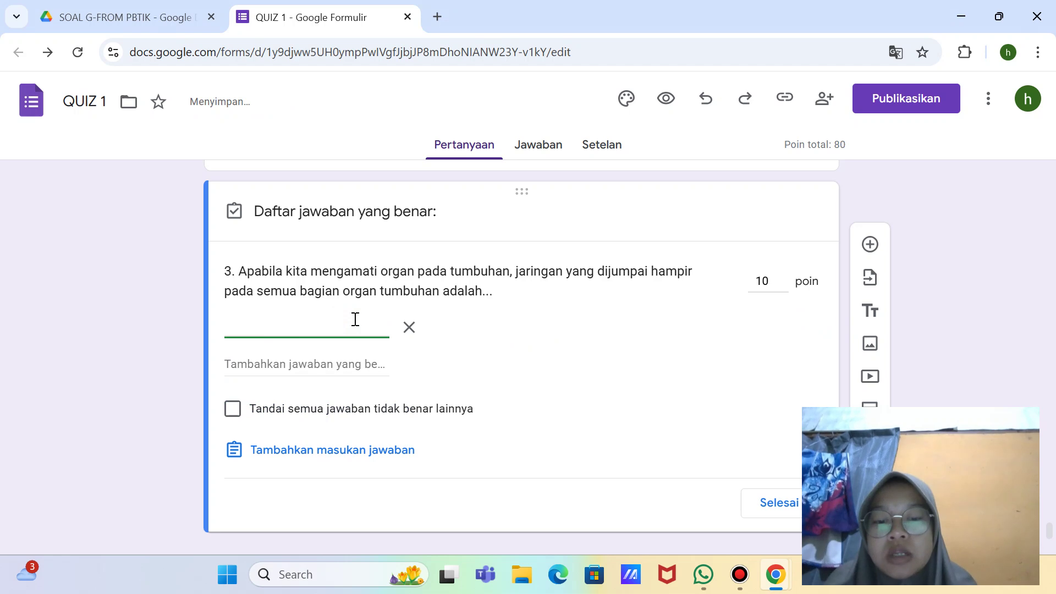
{"action": "type", "text": "Jaringa"}
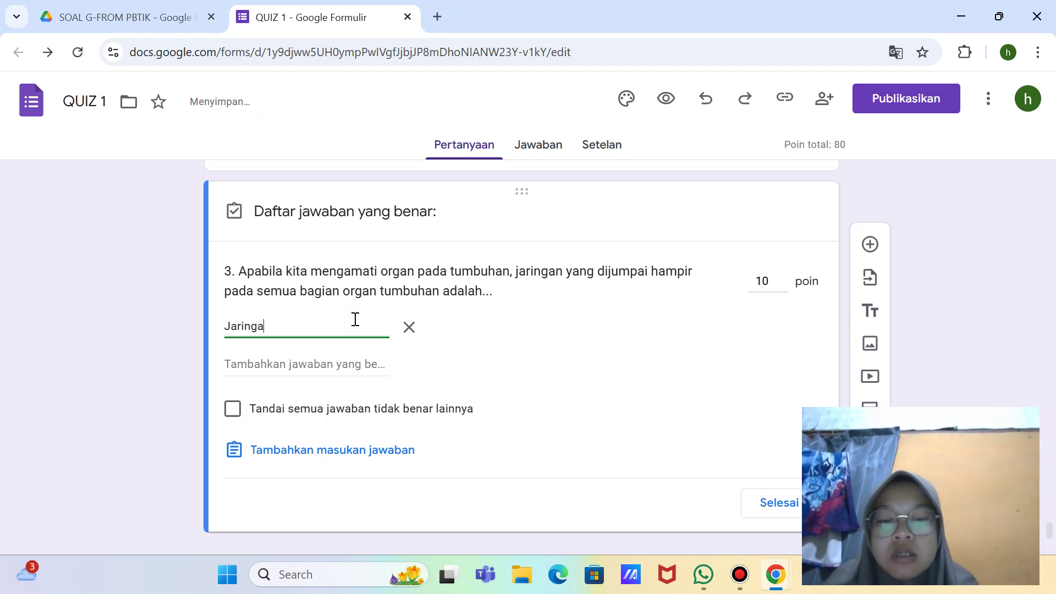
{"action": "type", "text": "n parenkim"}
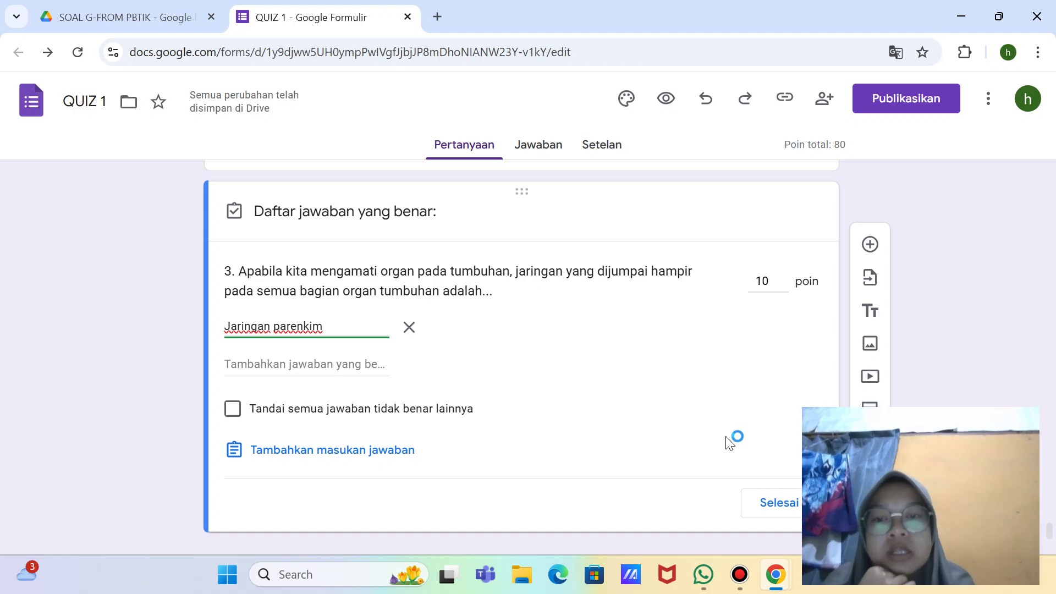
Step: Snip the full screen, close the answer key, and make question 3 required
{"action": "key", "text": "super+shift+s"}
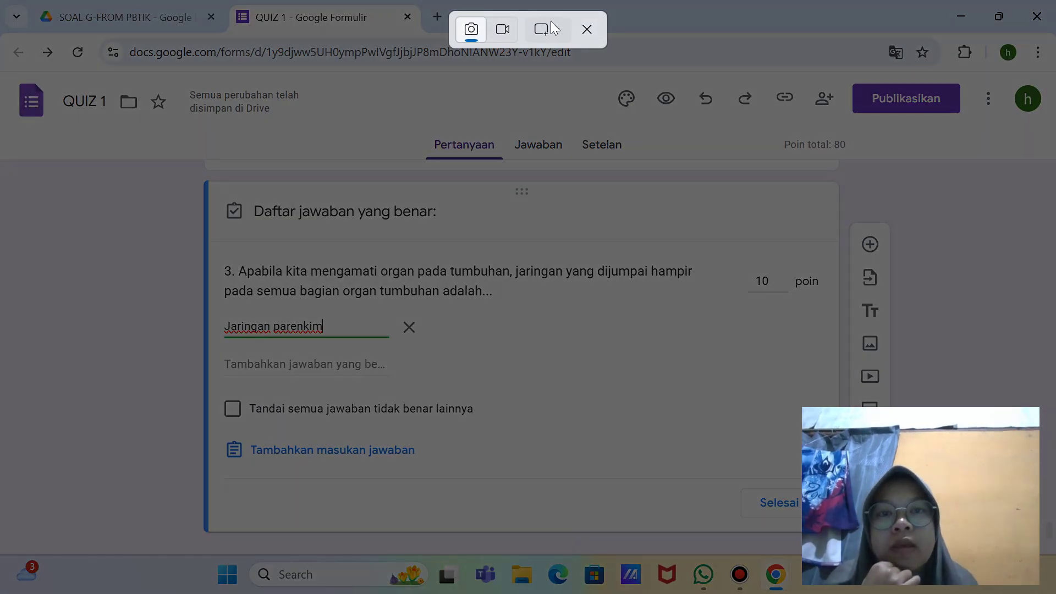
{"action": "left_click", "coordinate": [550, 22]}
{"action": "left_click", "coordinate": [575, 93]}
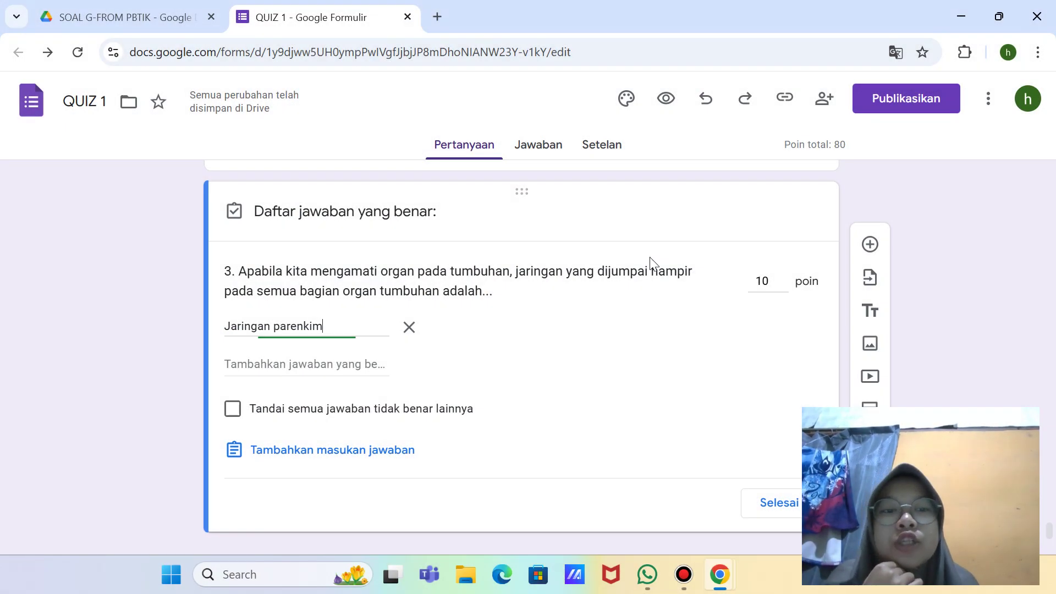
{"action": "left_click", "coordinate": [869, 473]}
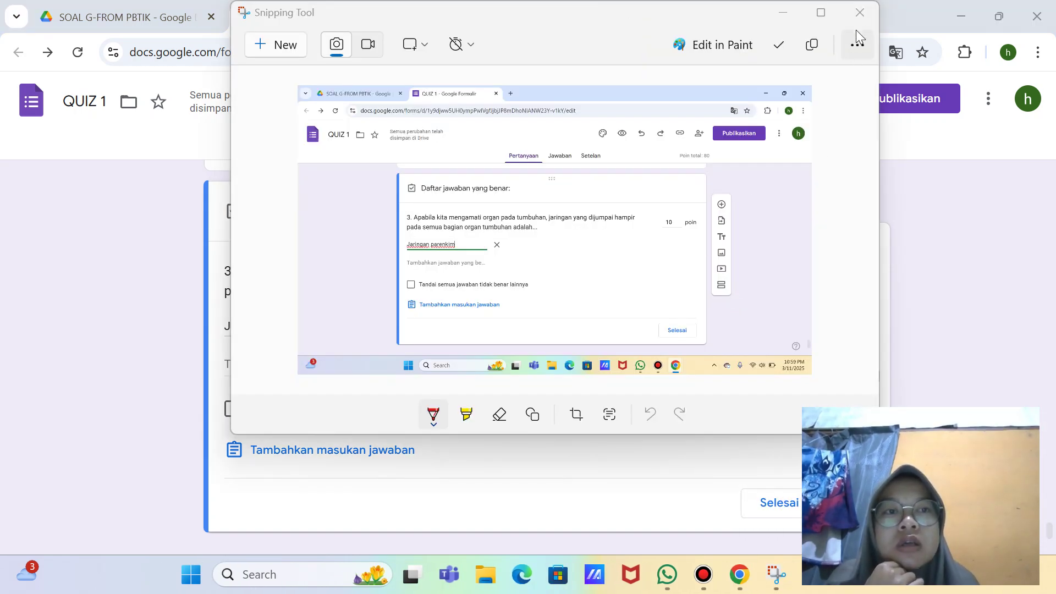
{"action": "left_click", "coordinate": [858, 22]}
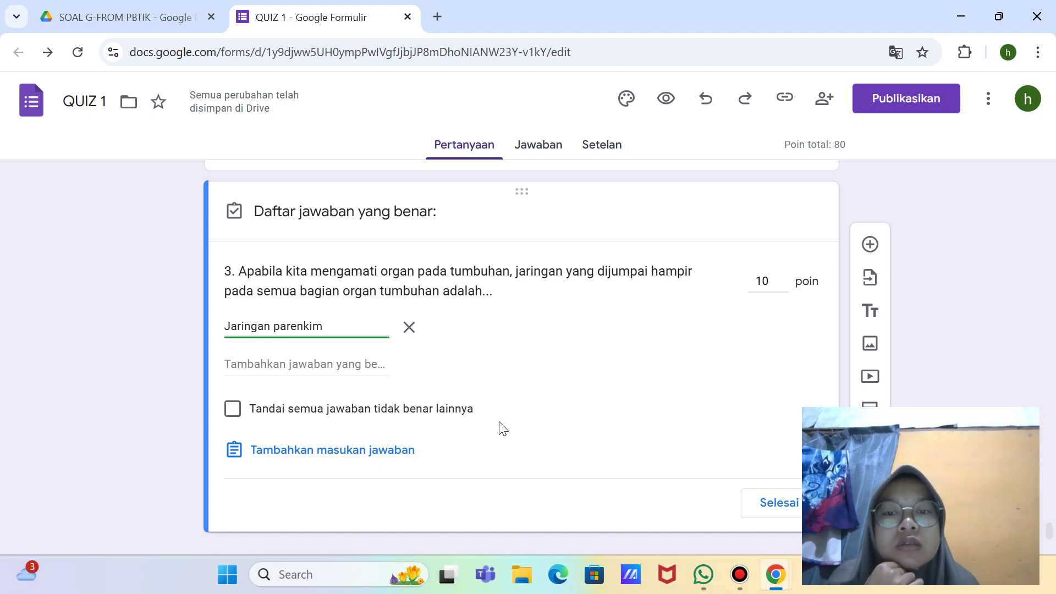
{"action": "scroll", "coordinate": [500, 427], "scroll_direction": "down", "scroll_amount": 1}
{"action": "left_click", "coordinate": [791, 460]}
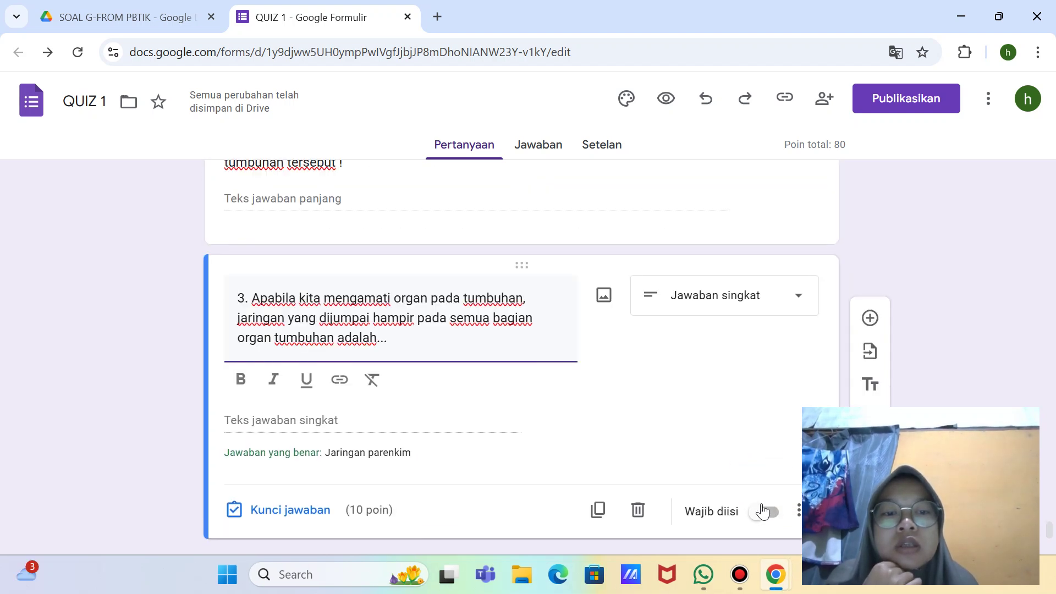
{"action": "left_click", "coordinate": [769, 509]}
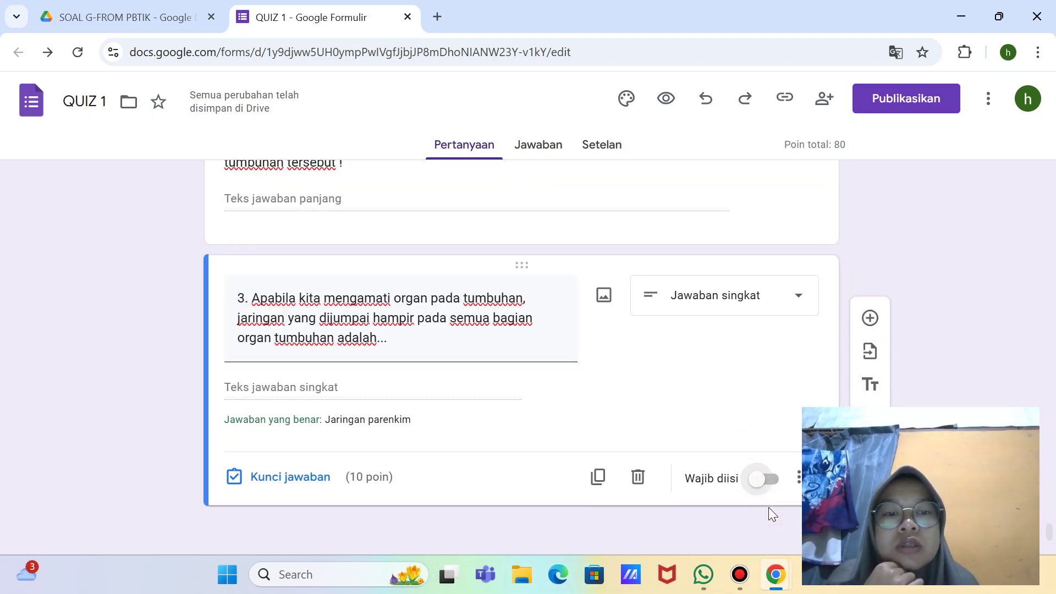
{"action": "left_click", "coordinate": [778, 479]}
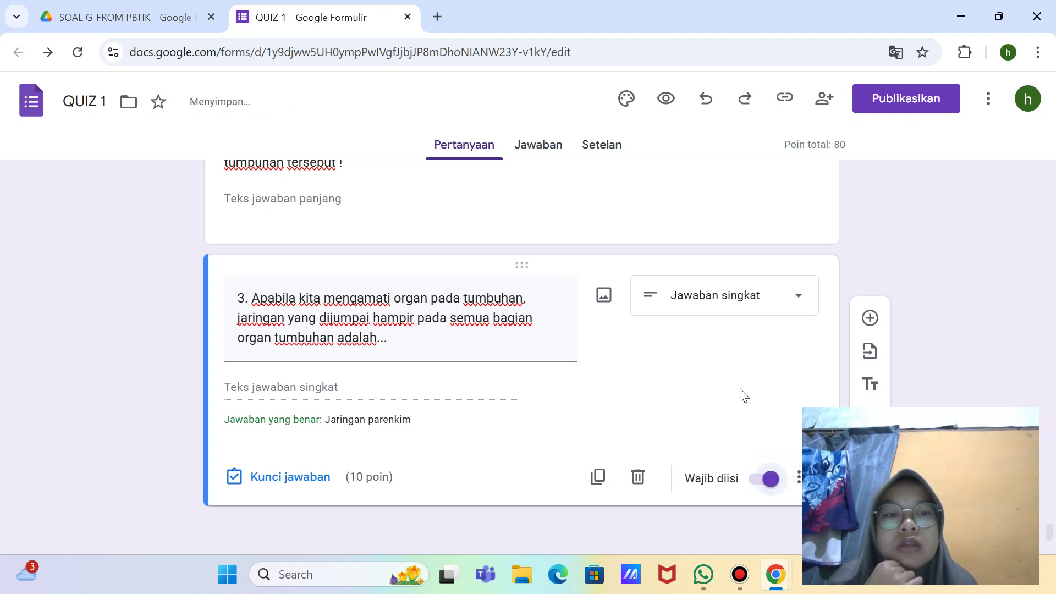
Step: Add paragraph question '4. Jelaskan ciri-ciri struktur jaringan epitel !' below question 3
{"action": "left_click", "coordinate": [869, 317]}
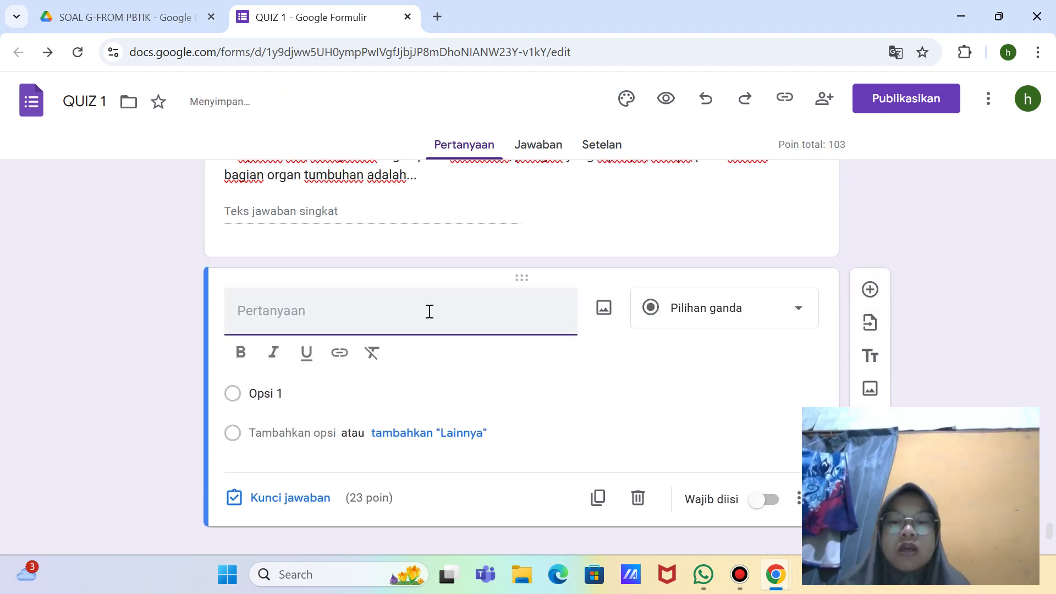
{"action": "type", "text": "4."}
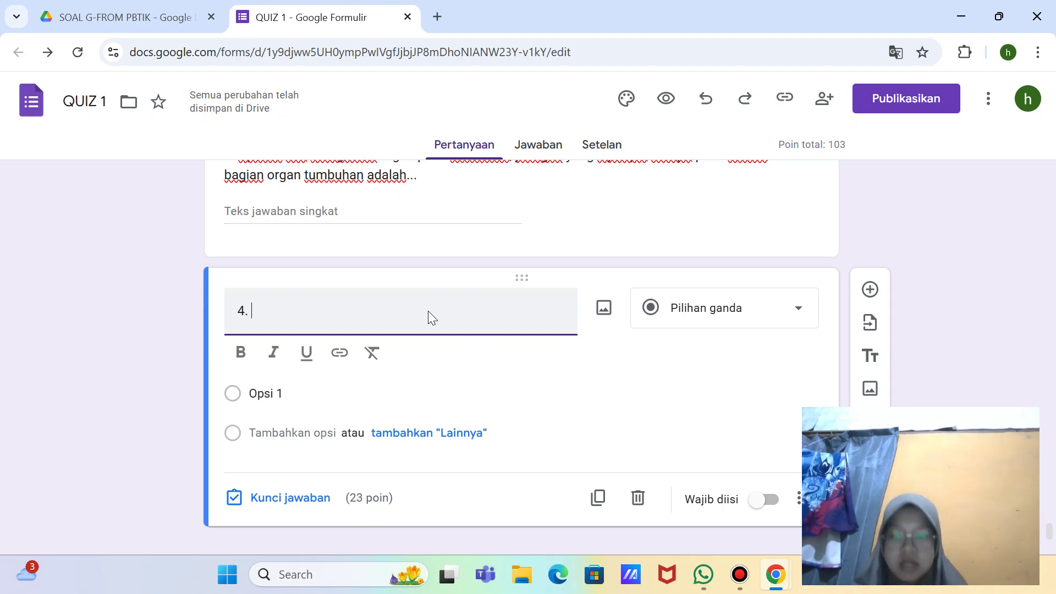
{"action": "type", "text": "Jelask"}
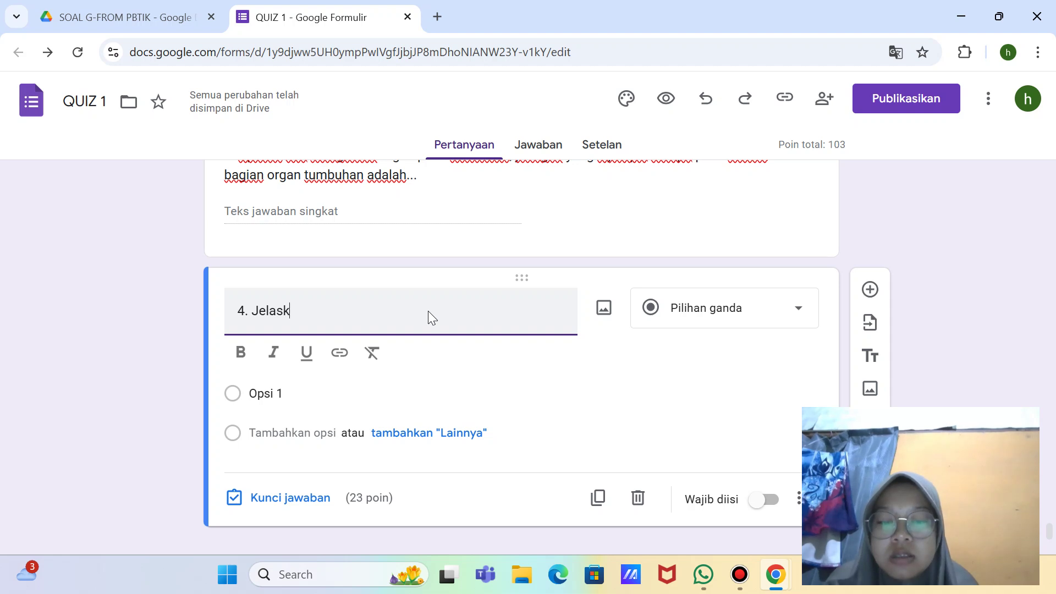
{"action": "type", "text": "an ciri-cic"}
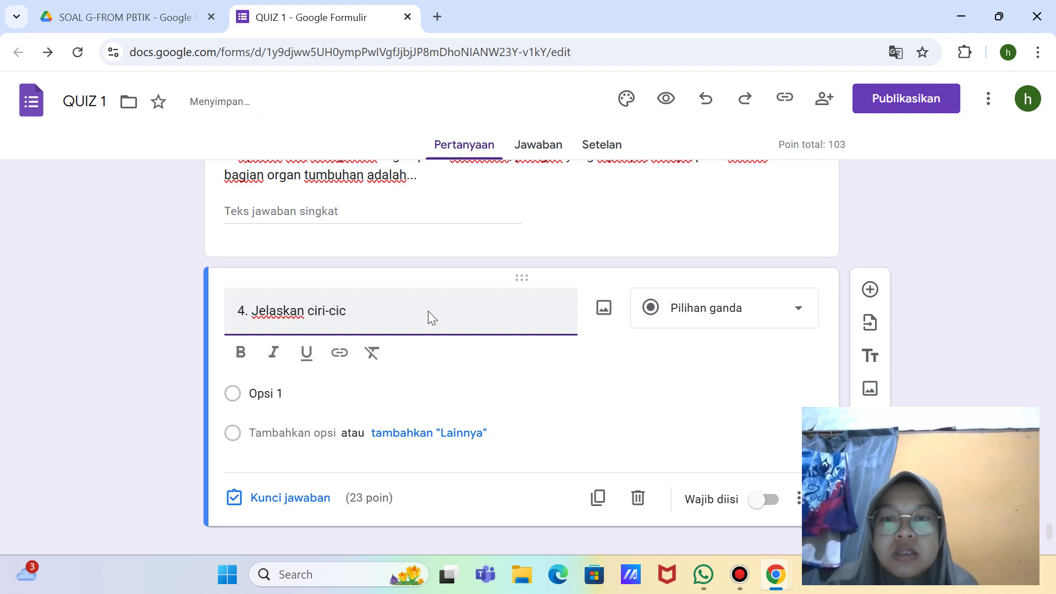
{"action": "key", "text": "BackSpace"}
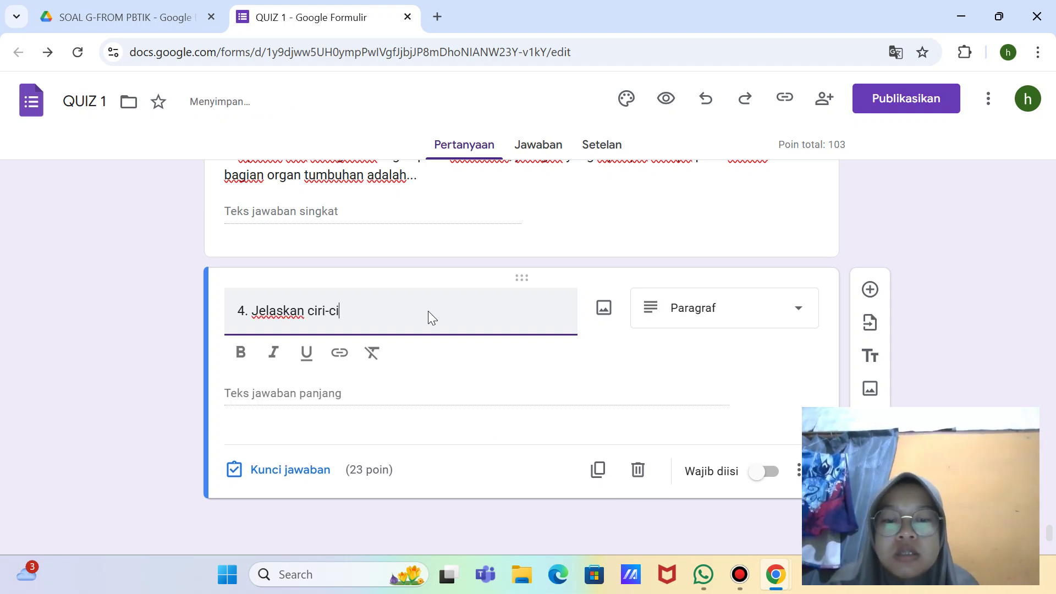
{"action": "type", "text": "ri "}
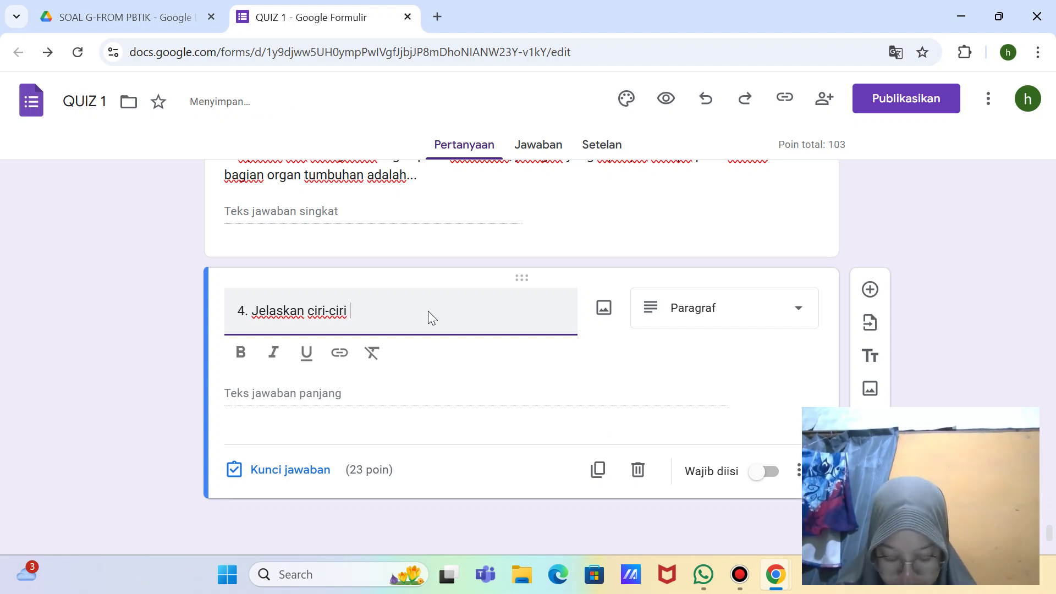
{"action": "type", "text": "stru"}
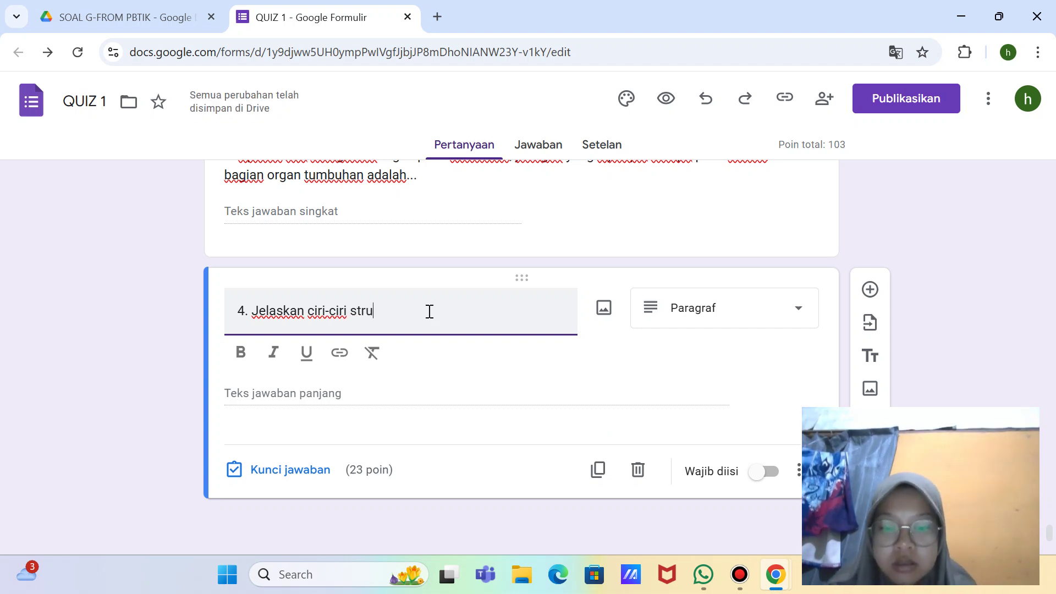
{"action": "type", "text": "ktur jari"}
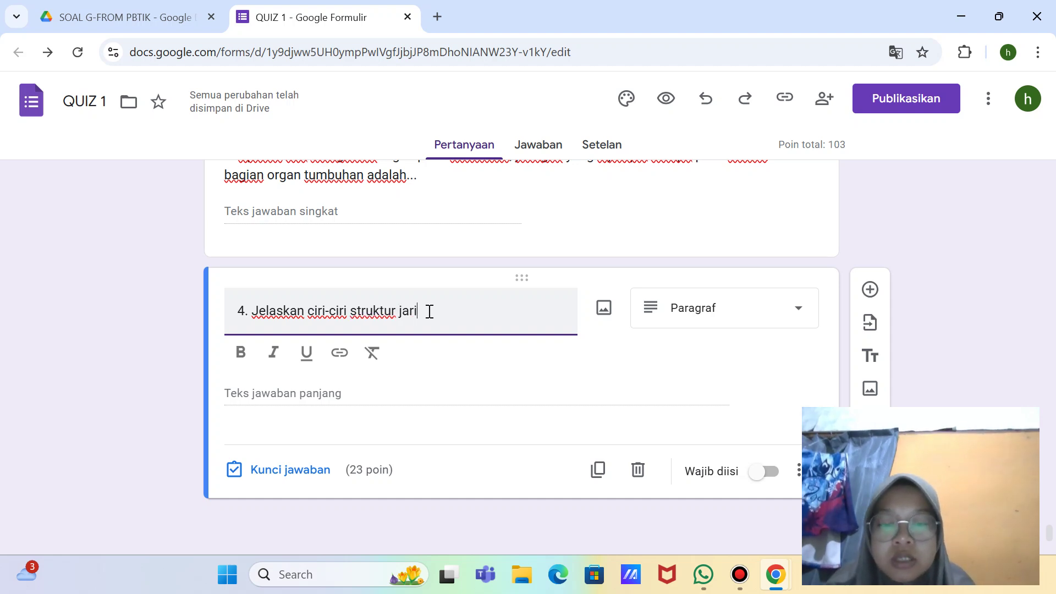
{"action": "type", "text": "ngan epi"}
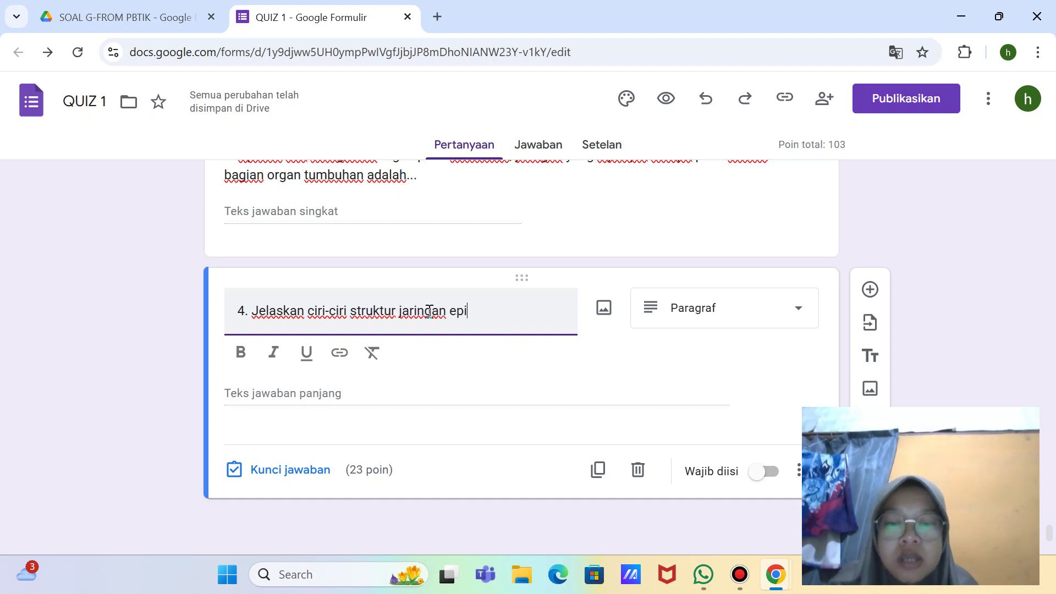
{"action": "type", "text": "tel !"}
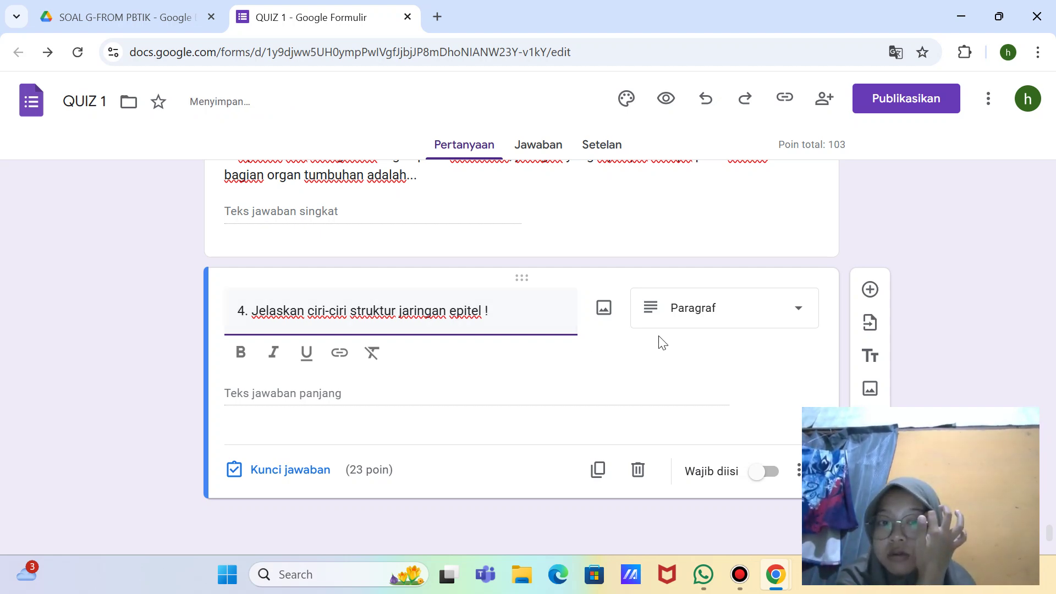
{"action": "left_click", "coordinate": [295, 473]}
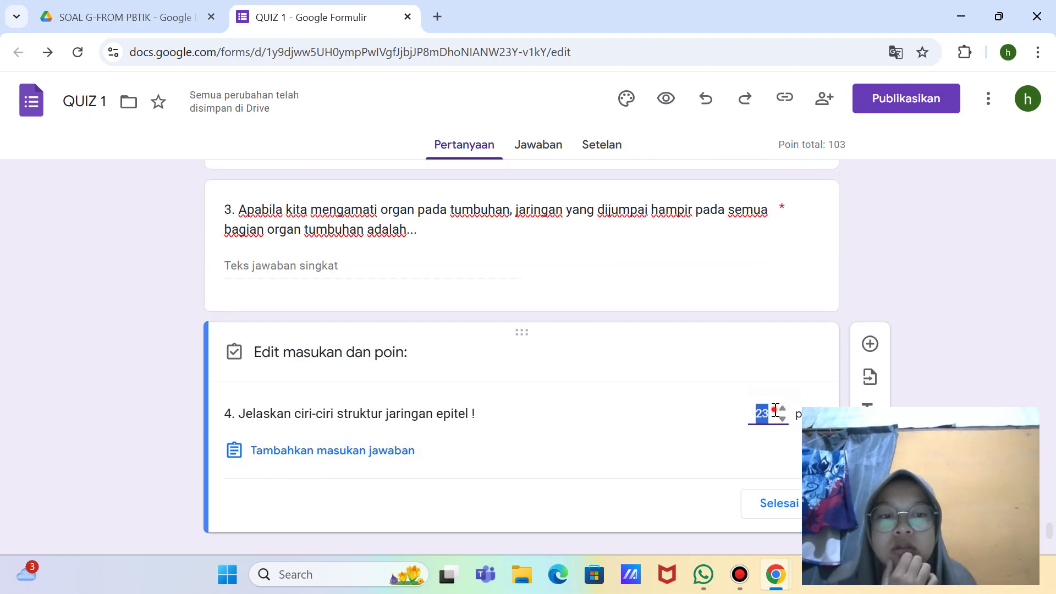
Step: Set question 4 to 10 points and required, then add a blank question below it
{"action": "type", "text": "210"}
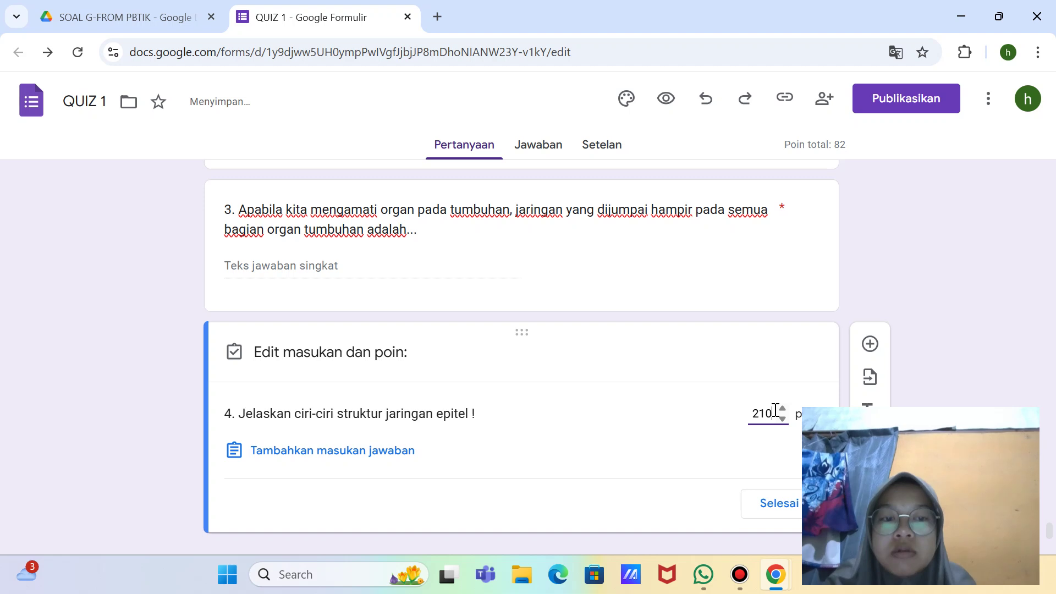
{"action": "key", "text": "BackSpace"}
{"action": "key", "text": "BackSpace"}
{"action": "key", "text": "BackSpace"}
{"action": "type", "text": "10"}
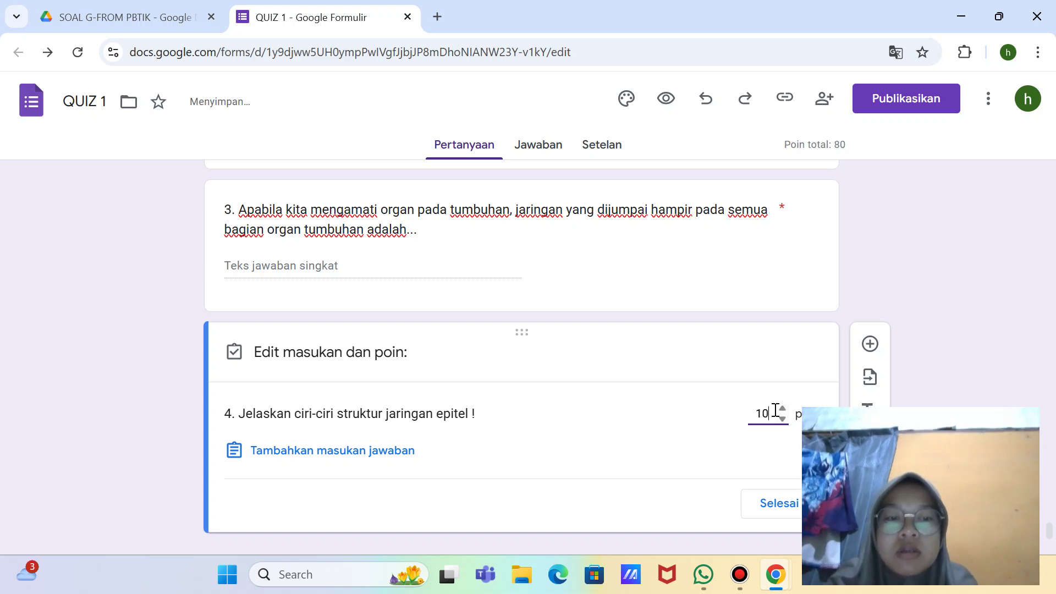
{"action": "left_click", "coordinate": [787, 509]}
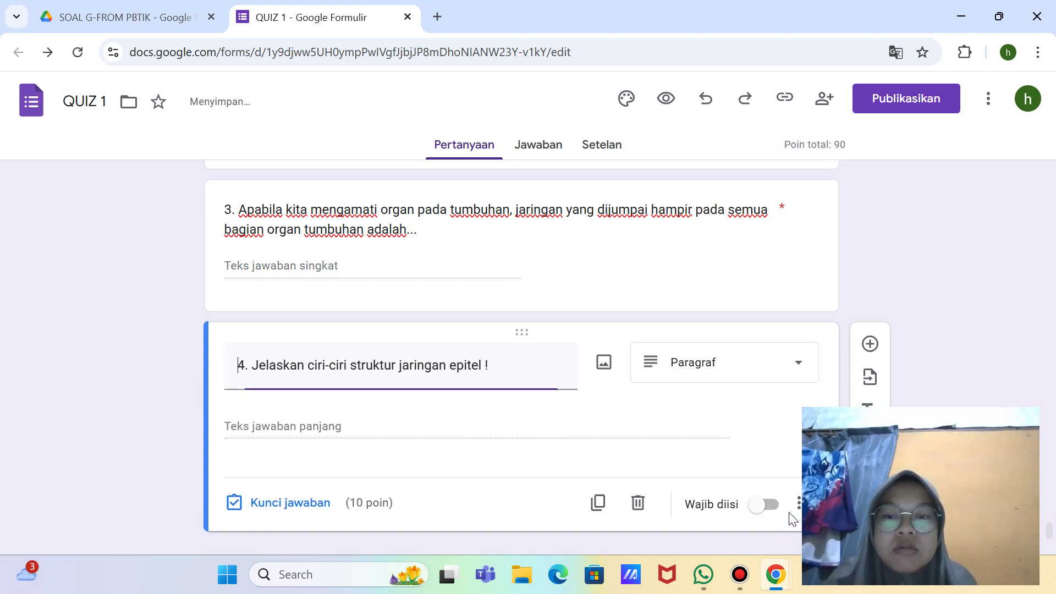
{"action": "scroll", "coordinate": [513, 462], "scroll_direction": "down", "scroll_amount": 1}
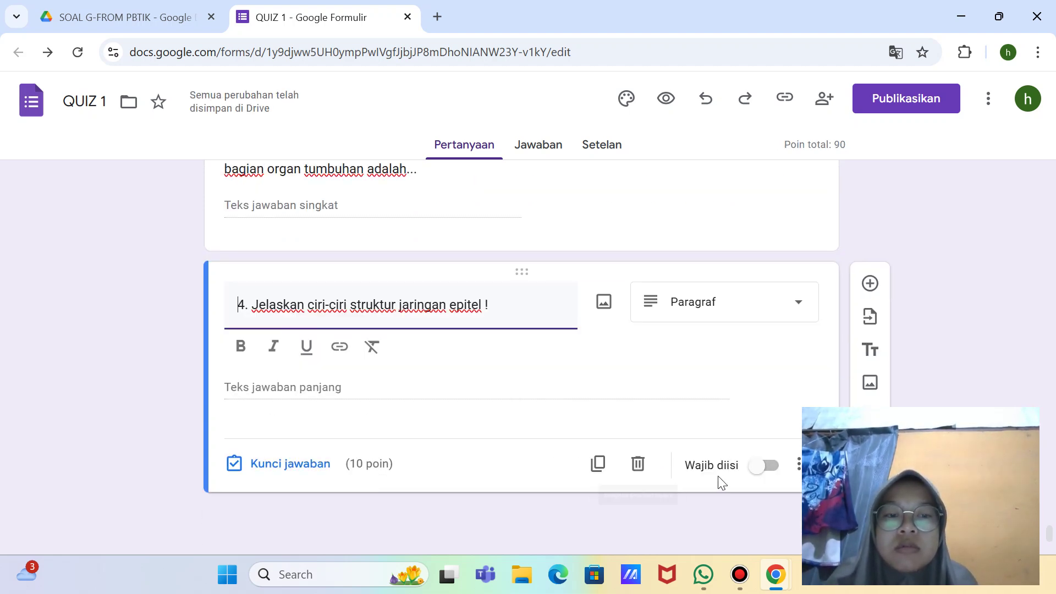
{"action": "left_click", "coordinate": [766, 465]}
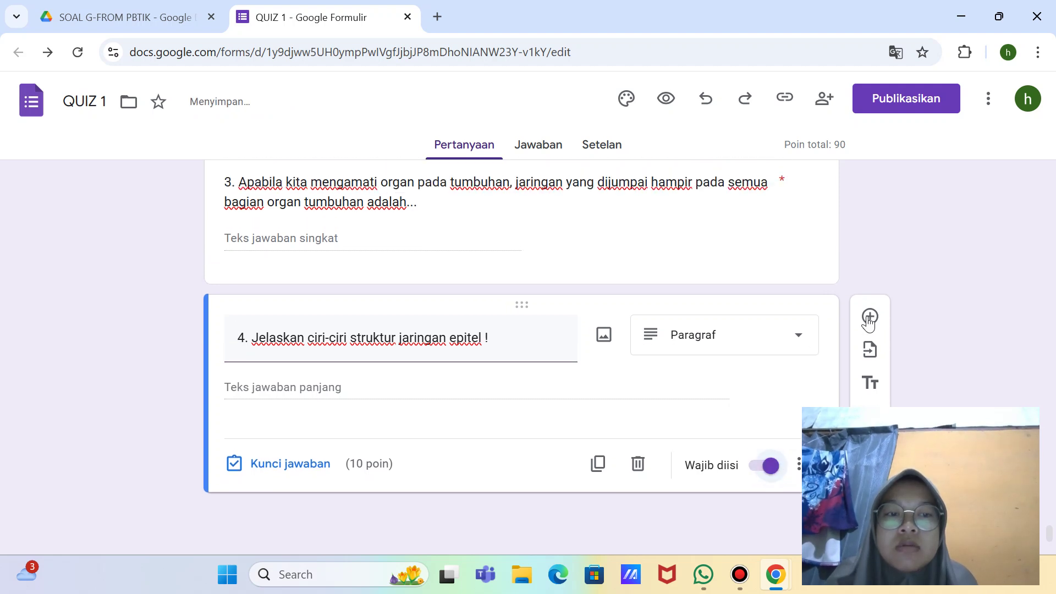
{"action": "left_click", "coordinate": [868, 318]}
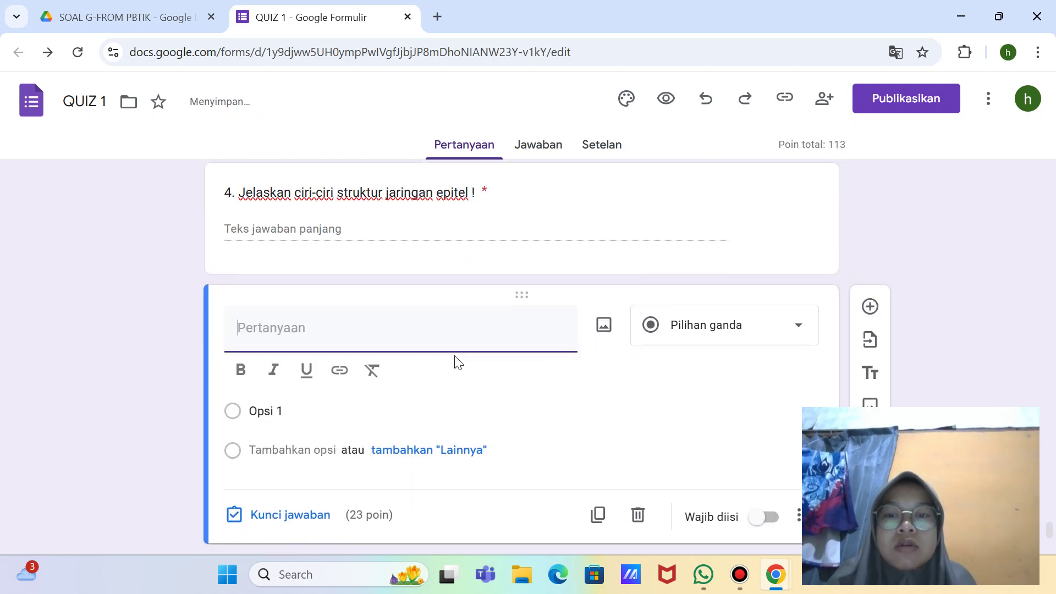
Step: Number the new question '5.' and bring up its insert-image dialog
{"action": "type", "text": "5."}
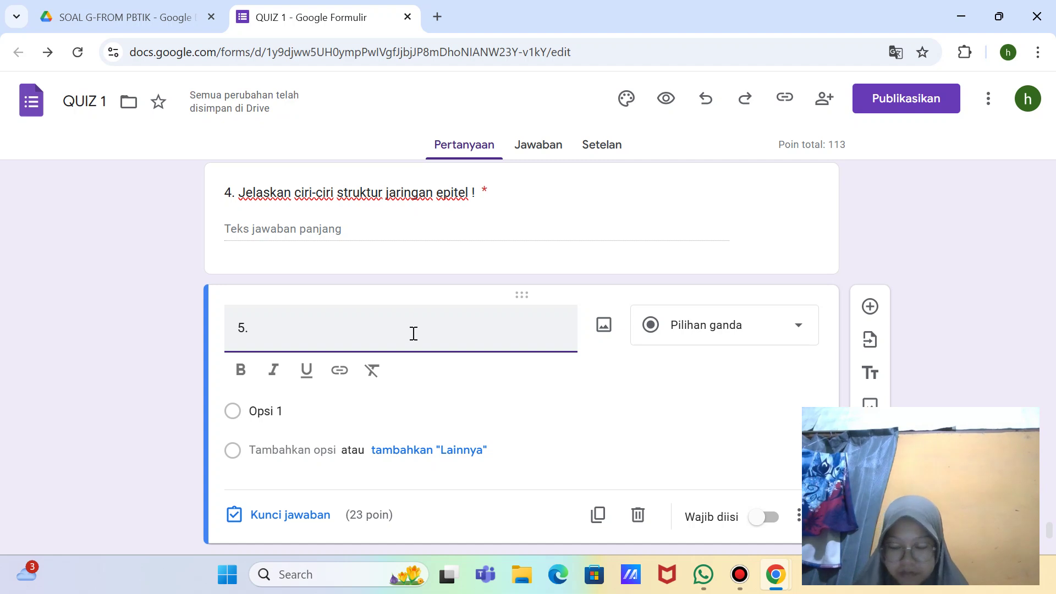
{"action": "left_click", "coordinate": [607, 337]}
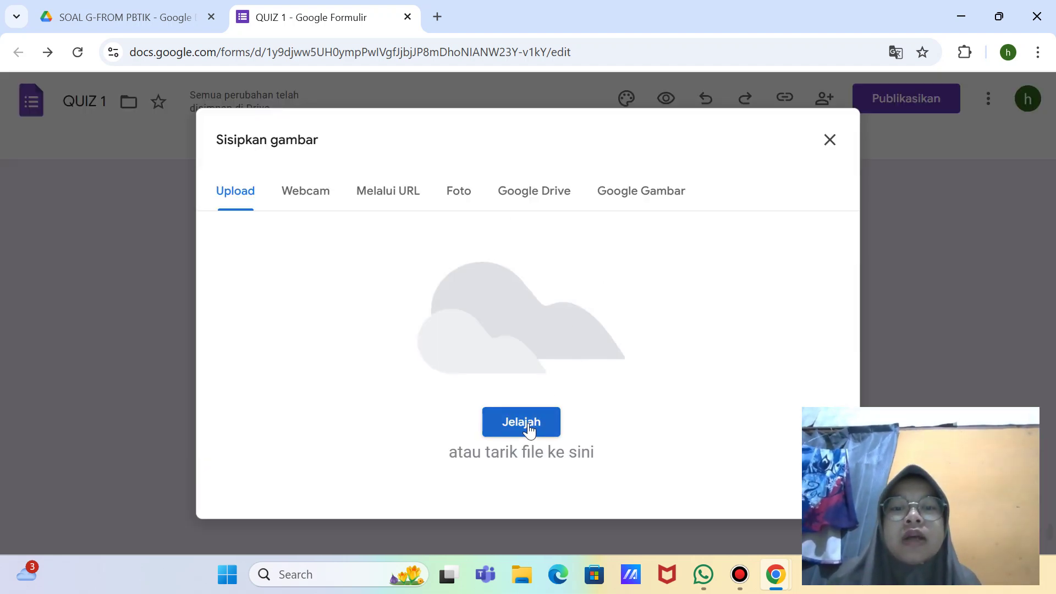
Step: Try the upload, URL and webcam image sources, then switch to Google Gambar search
{"action": "left_click", "coordinate": [528, 425]}
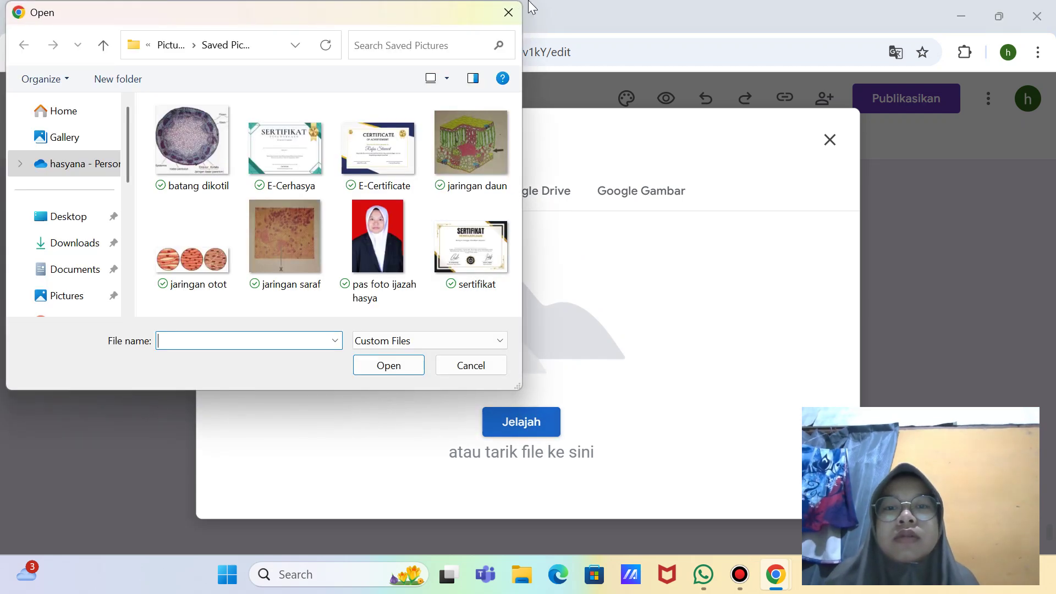
{"action": "left_click", "coordinate": [508, 12]}
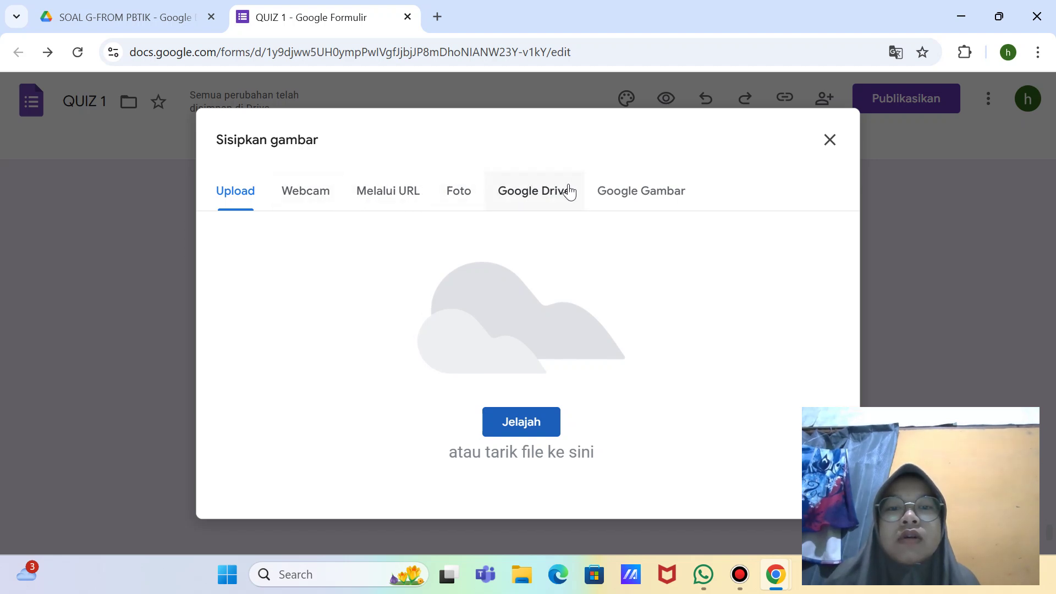
{"action": "left_click", "coordinate": [408, 193]}
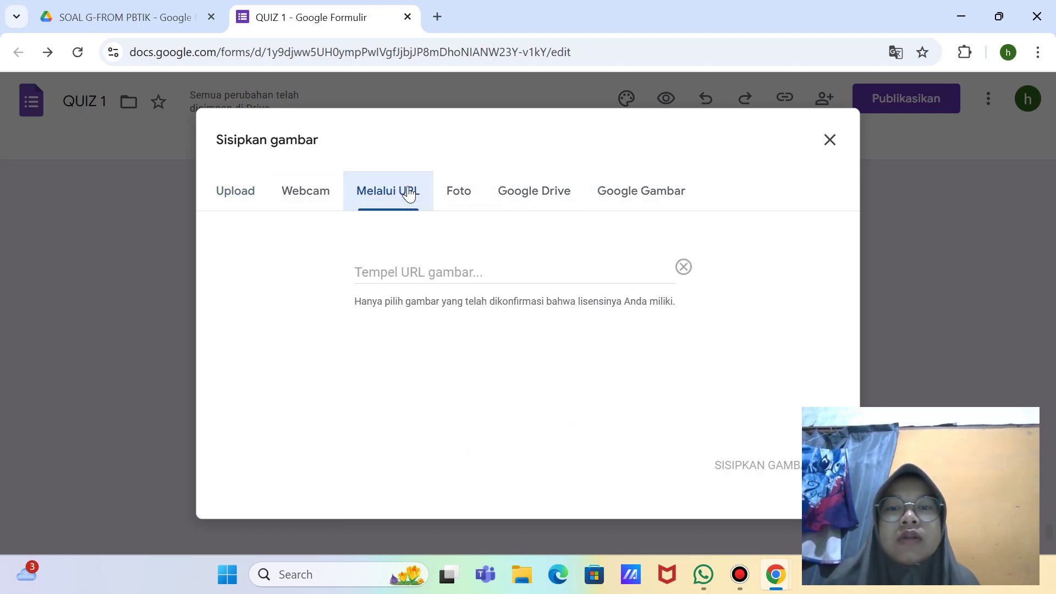
{"action": "left_click", "coordinate": [308, 193]}
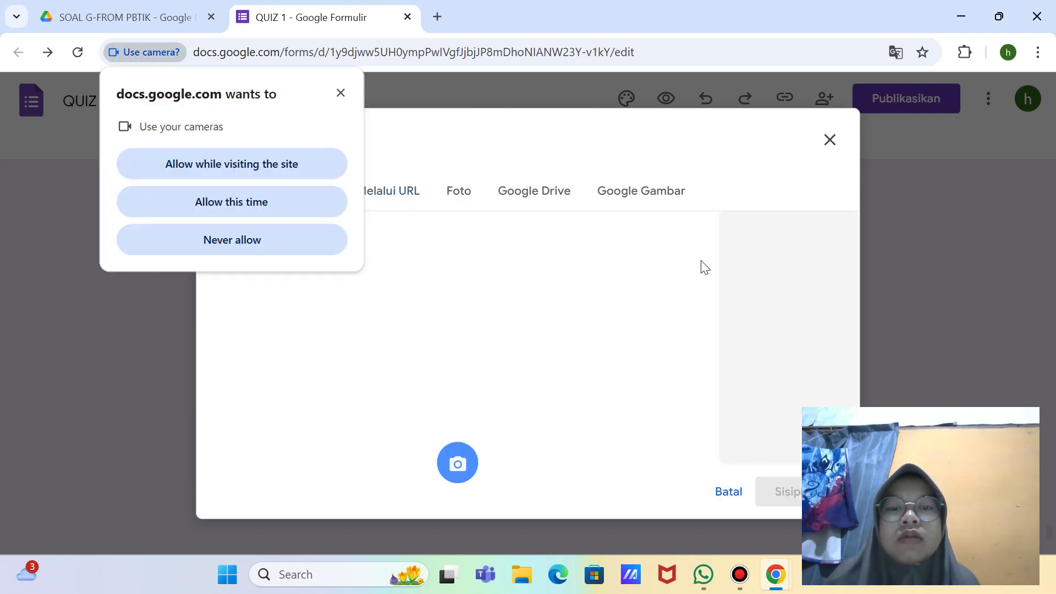
{"action": "left_click", "coordinate": [829, 142]}
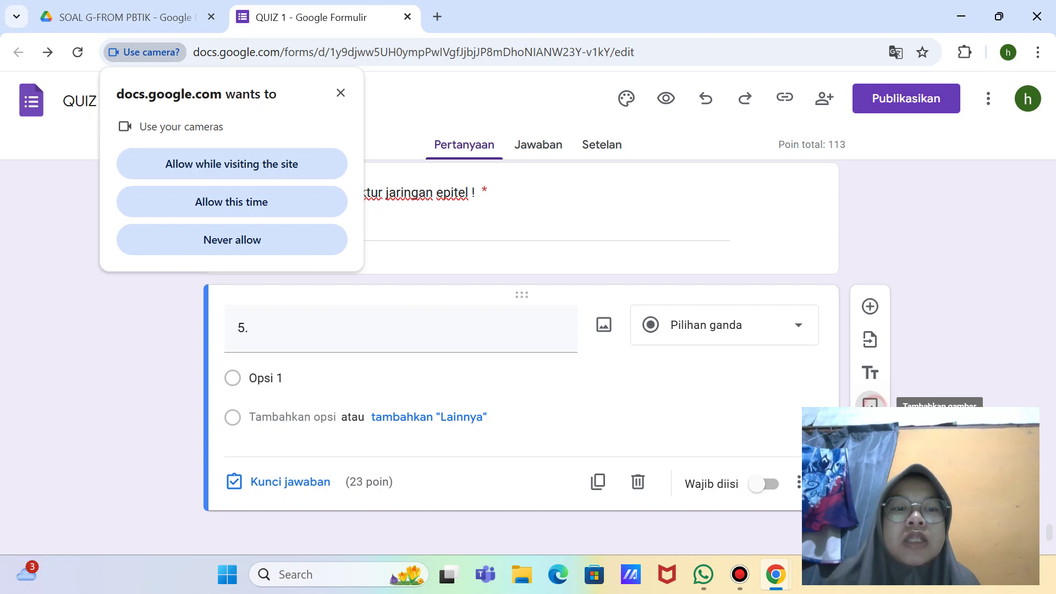
{"action": "left_click", "coordinate": [870, 404]}
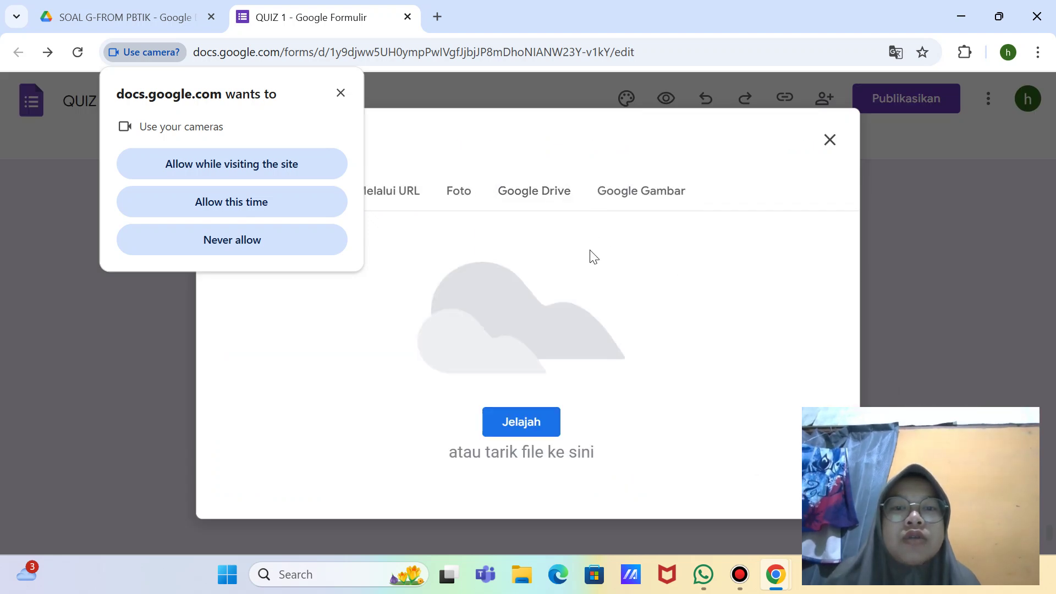
{"action": "left_click", "coordinate": [638, 203]}
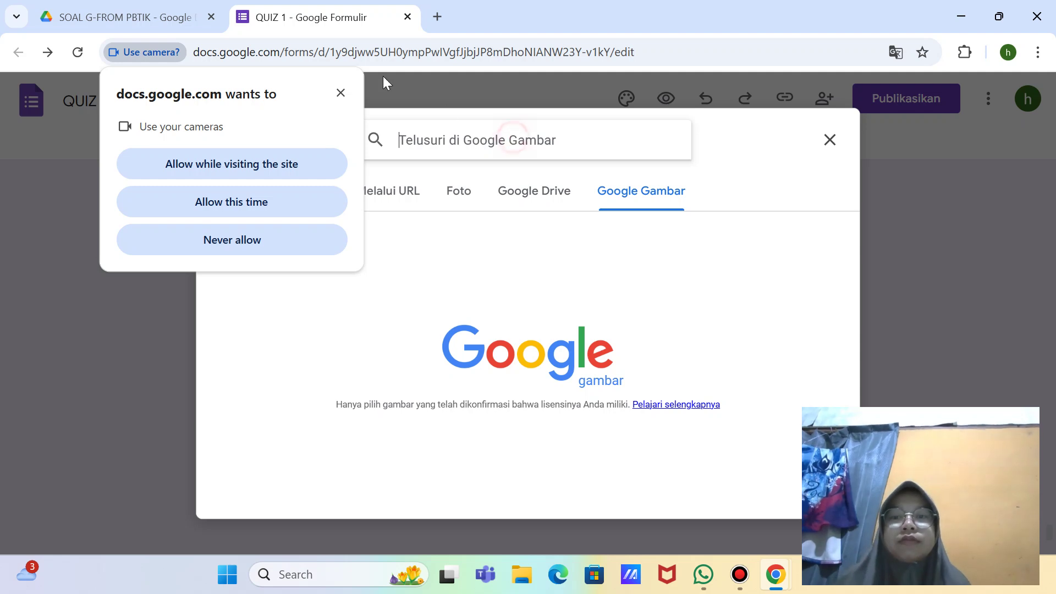
Step: Search Google Gambar for 'jaringan ikat padat', browse the results, then move to the Foto tab
{"action": "left_click", "coordinate": [340, 92]}
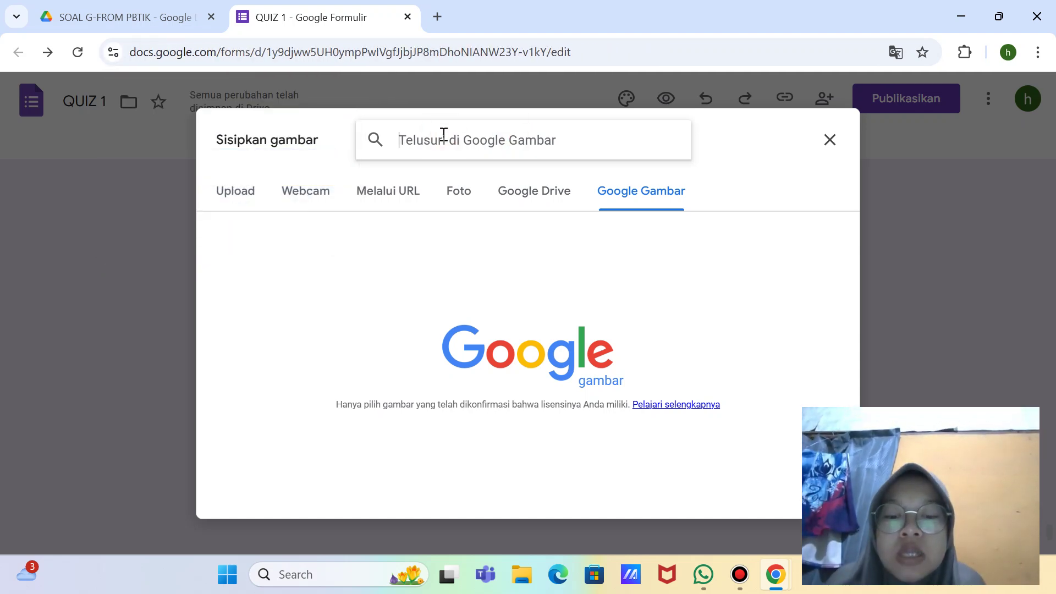
{"action": "type", "text": "jaringan"}
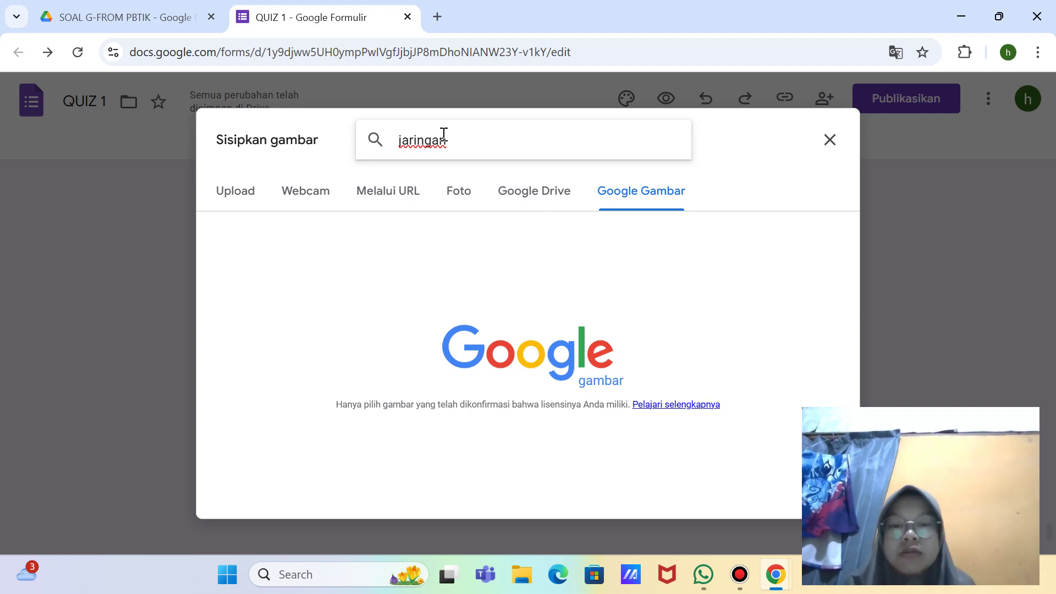
{"action": "type", "text": "kat "}
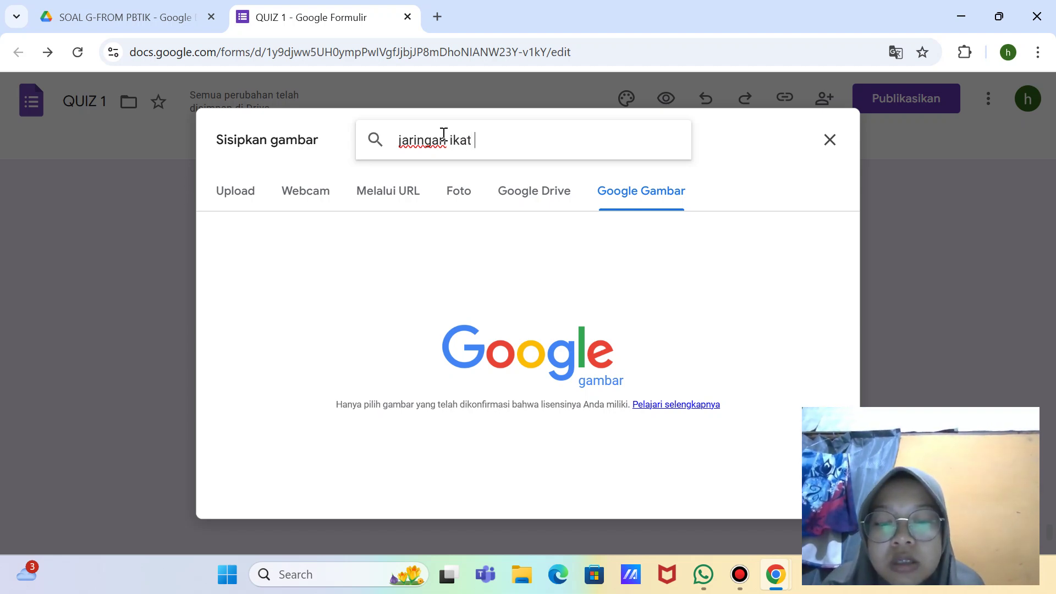
{"action": "type", "text": "padat"}
{"action": "key", "text": "Return"}
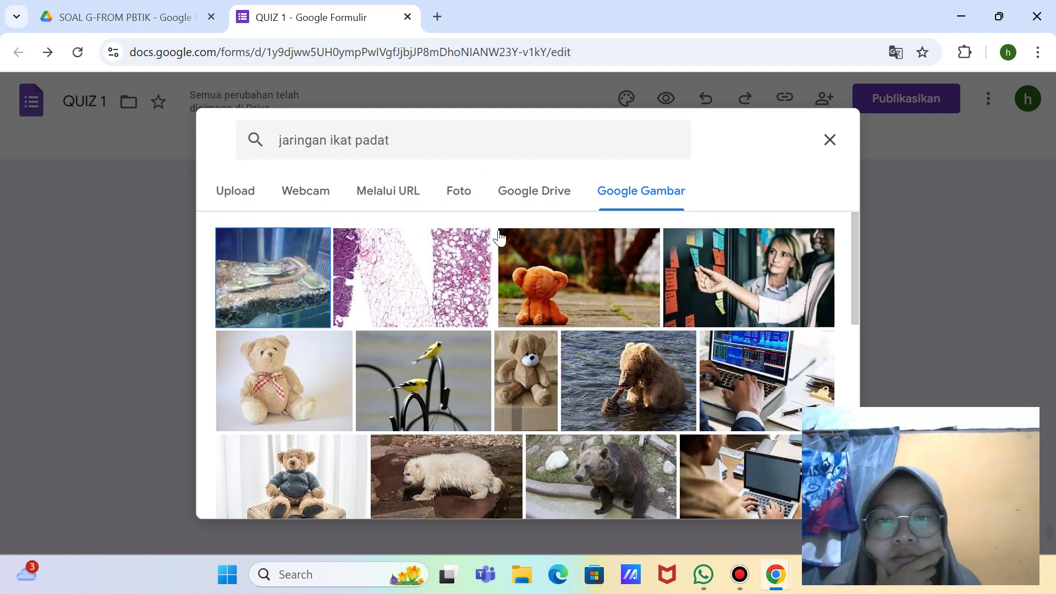
{"action": "scroll", "coordinate": [562, 306], "scroll_direction": "down", "scroll_amount": 3}
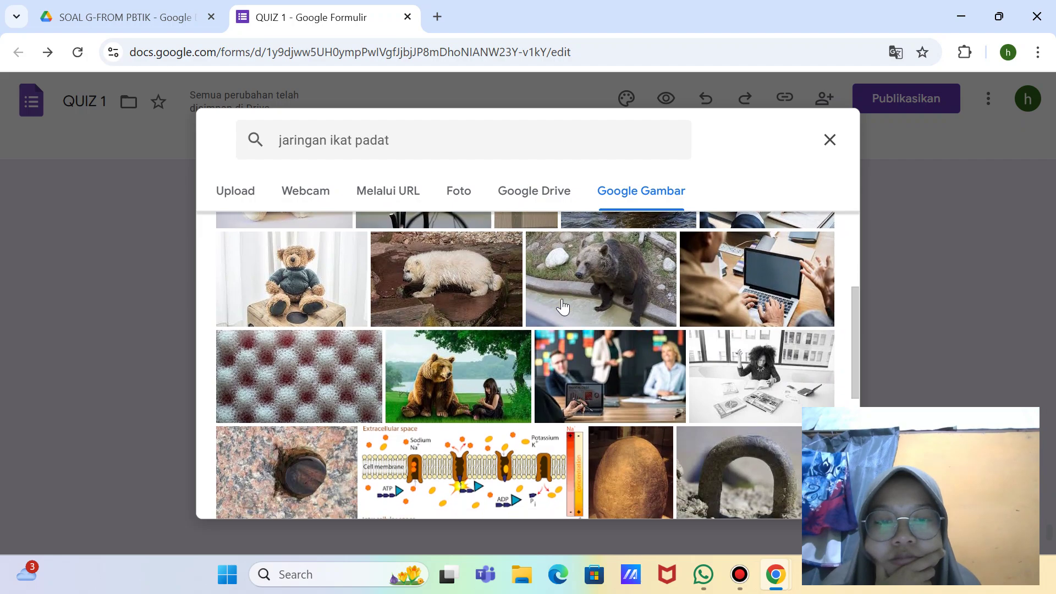
{"action": "scroll", "coordinate": [562, 307], "scroll_direction": "down", "scroll_amount": 5}
{"action": "scroll", "coordinate": [563, 306], "scroll_direction": "up", "scroll_amount": 10}
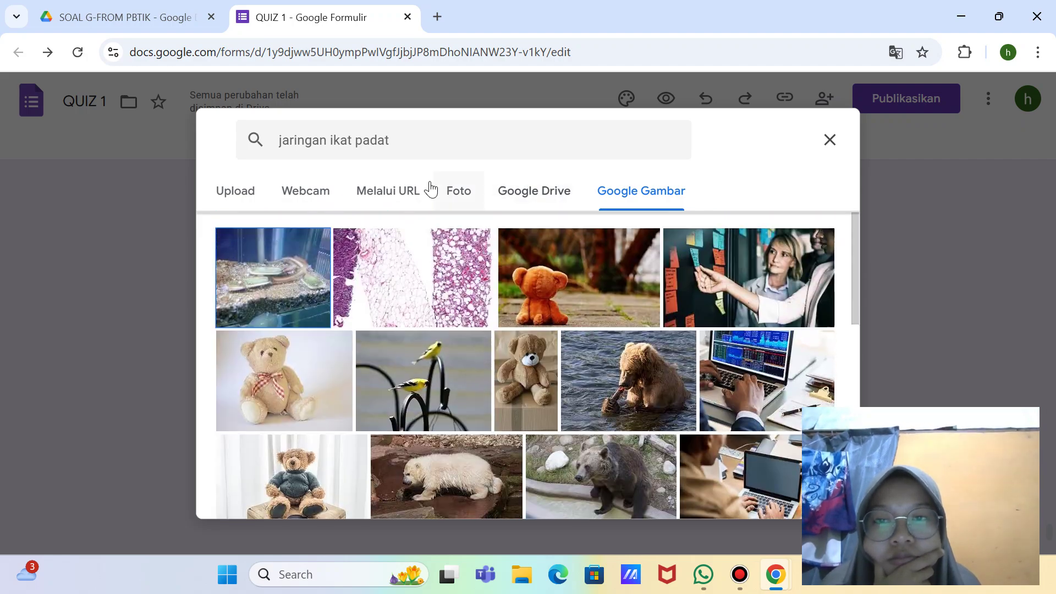
{"action": "left_click", "coordinate": [410, 138]}
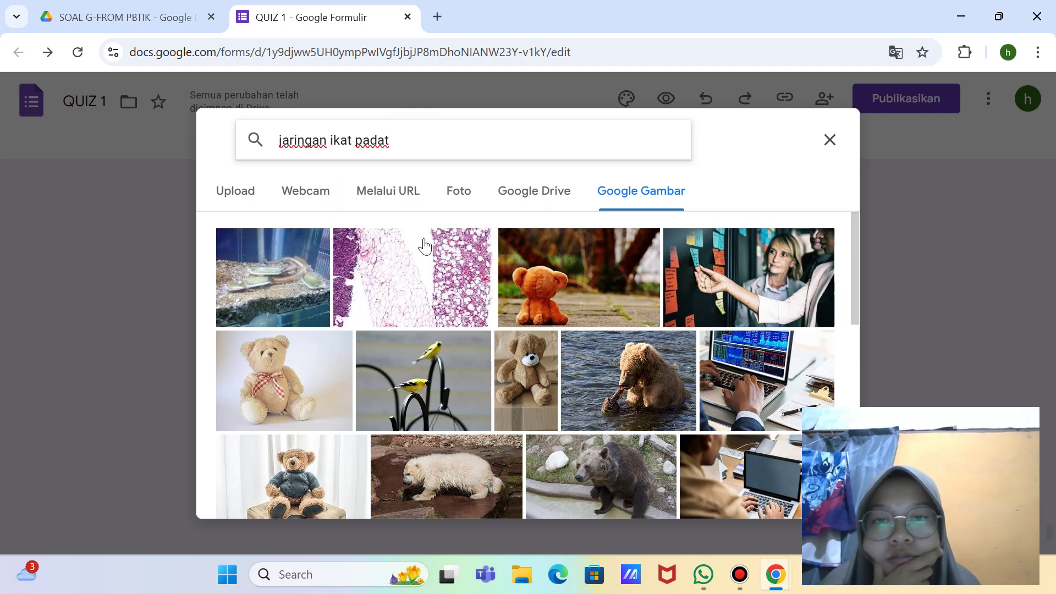
{"action": "left_click", "coordinate": [458, 204]}
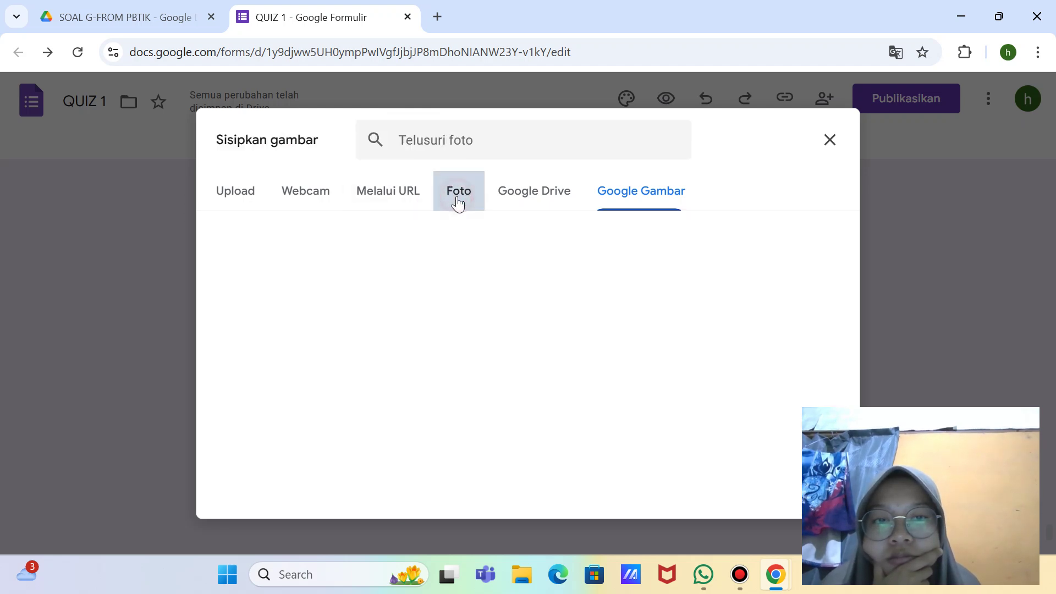
Step: Abandon the Foto search and search Google Gambar for 'jaringan ikat' instead
{"action": "left_click", "coordinate": [489, 148]}
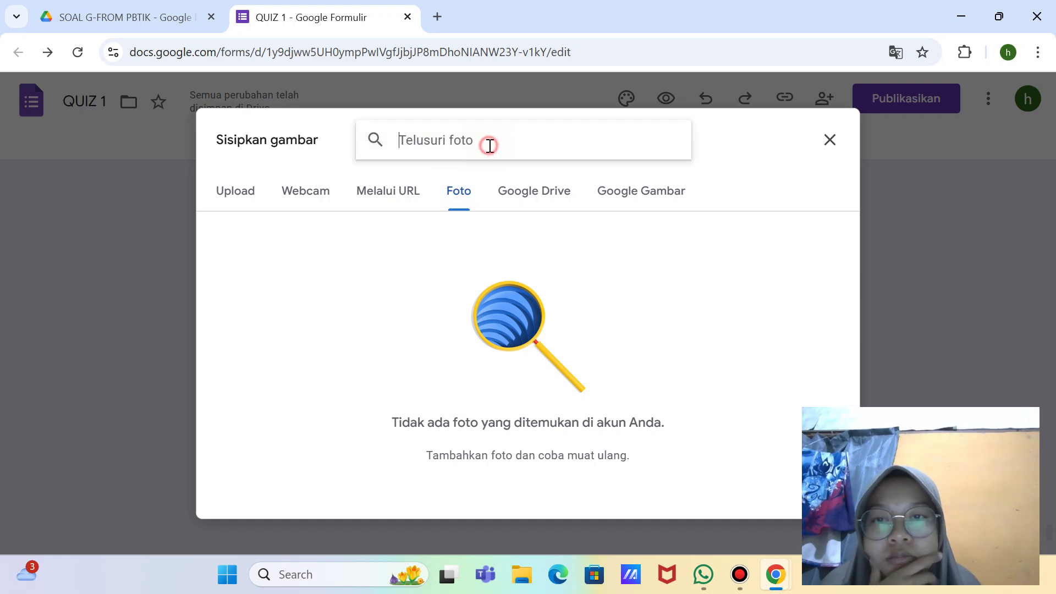
{"action": "type", "text": "jarinagn"}
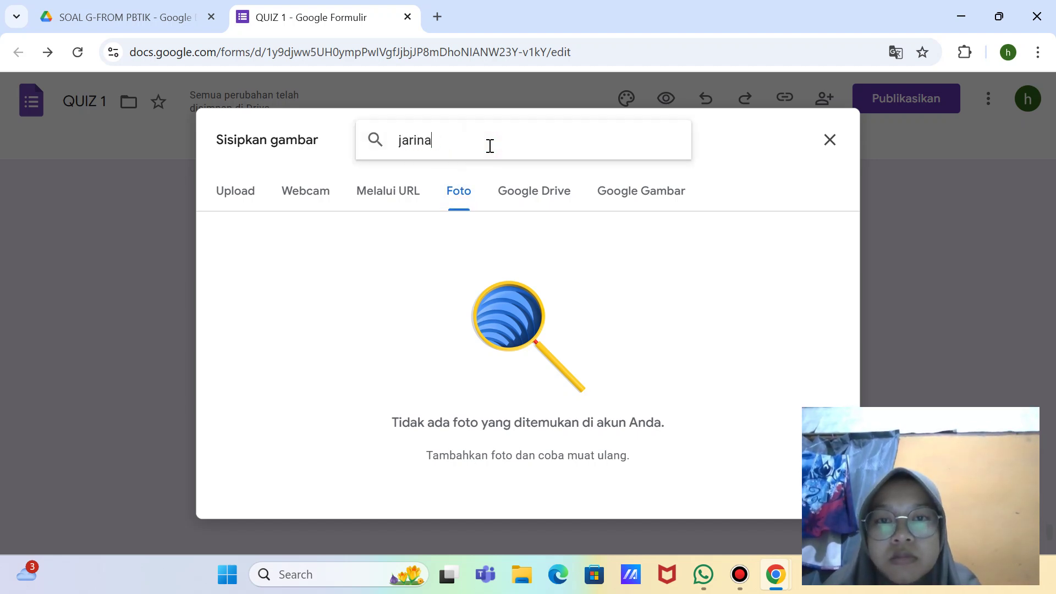
{"action": "key", "text": "BackSpace"}
{"action": "key", "text": "BackSpace"}
{"action": "left_click", "coordinate": [650, 190]}
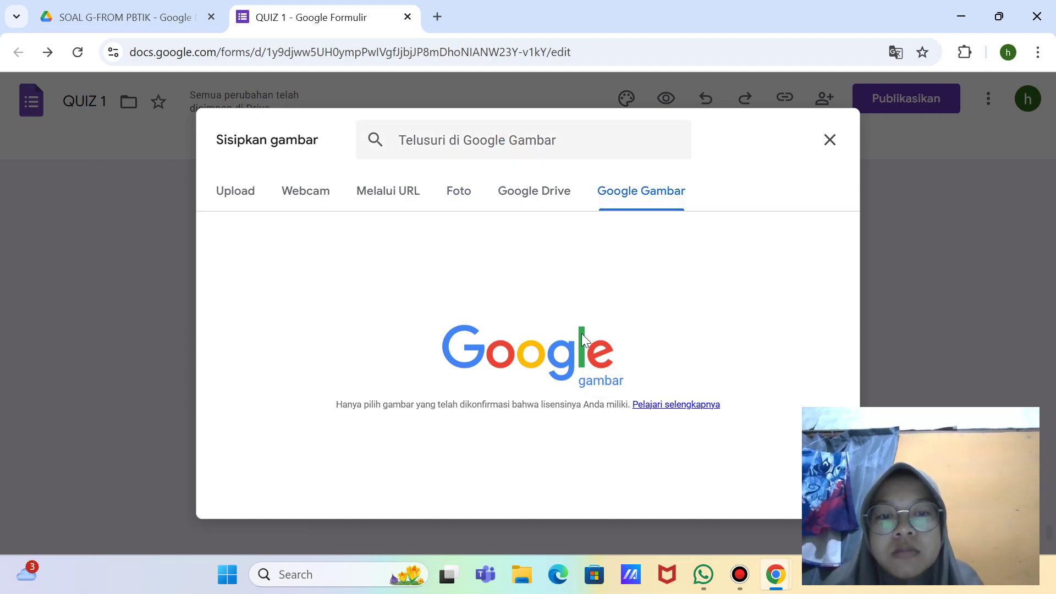
{"action": "left_click", "coordinate": [559, 150]}
{"action": "type", "text": "jar"}
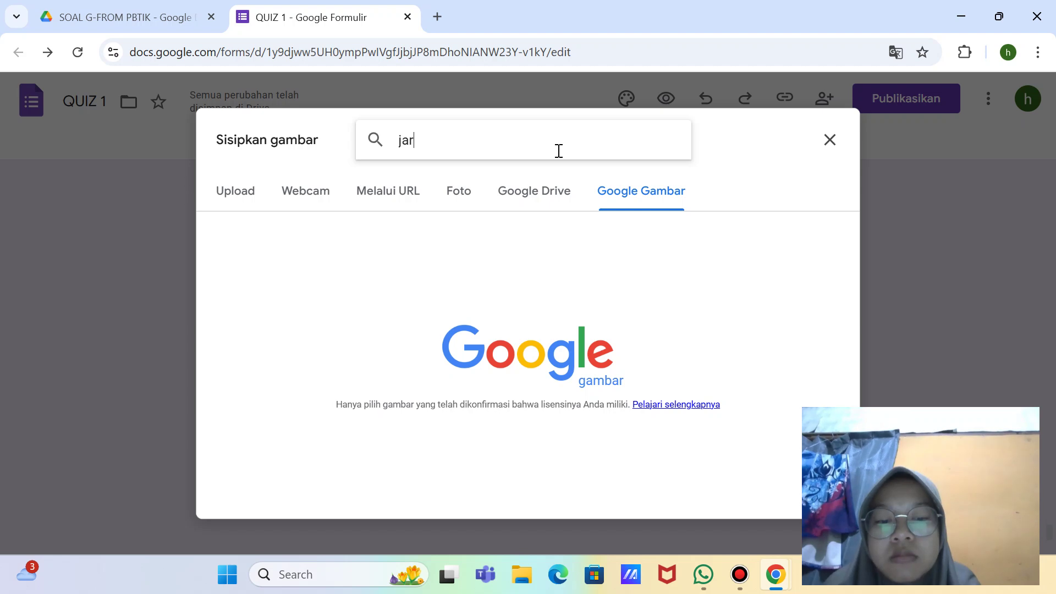
{"action": "type", "text": "ingan ikat"}
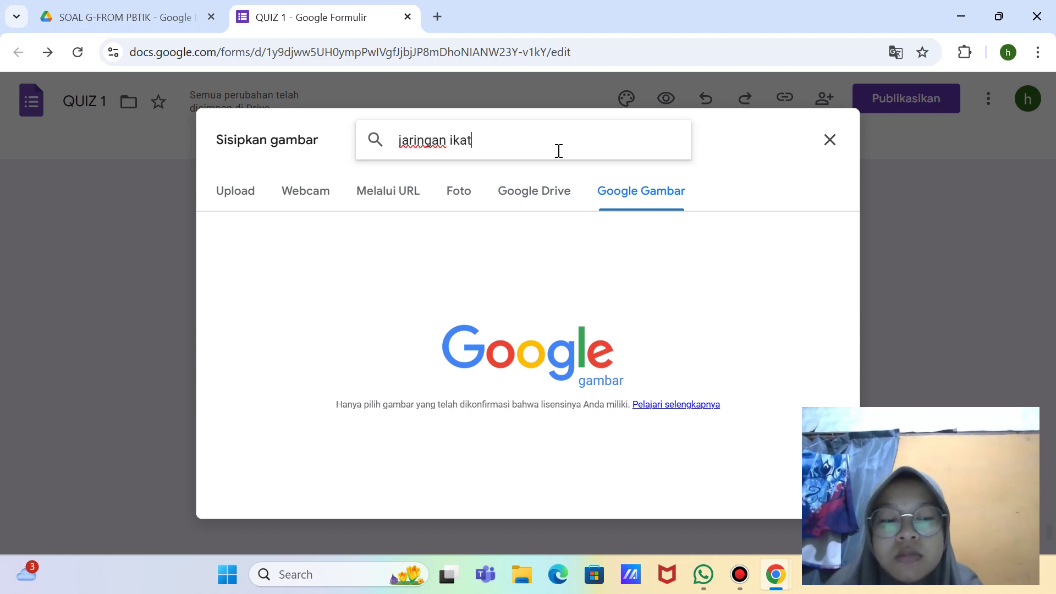
{"action": "key", "text": "Return"}
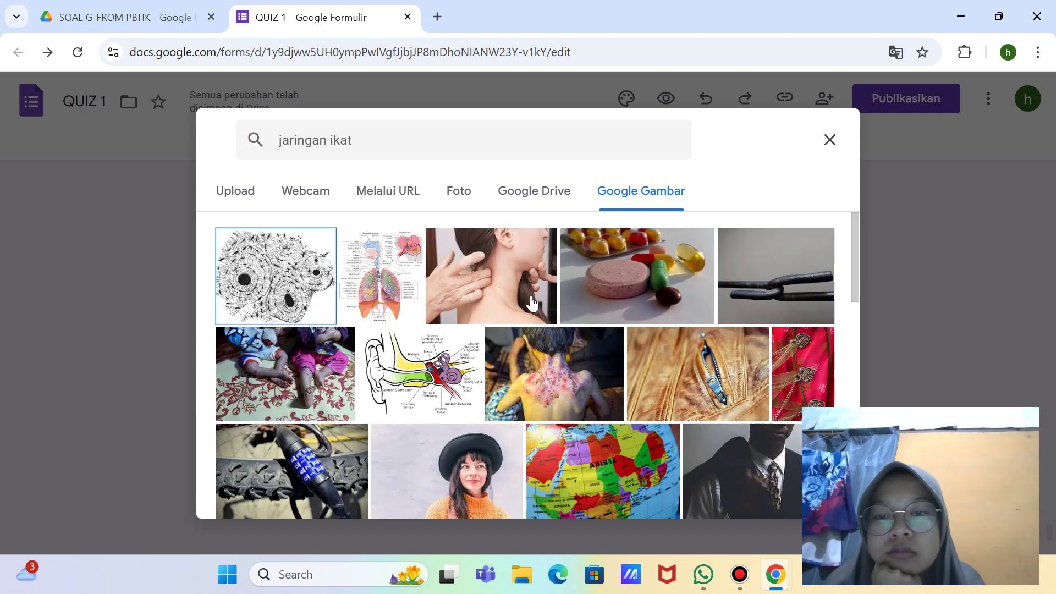
Step: Insert the first 'jaringan ikat' image result and delete the empty question 5
{"action": "double_click", "coordinate": [276, 290]}
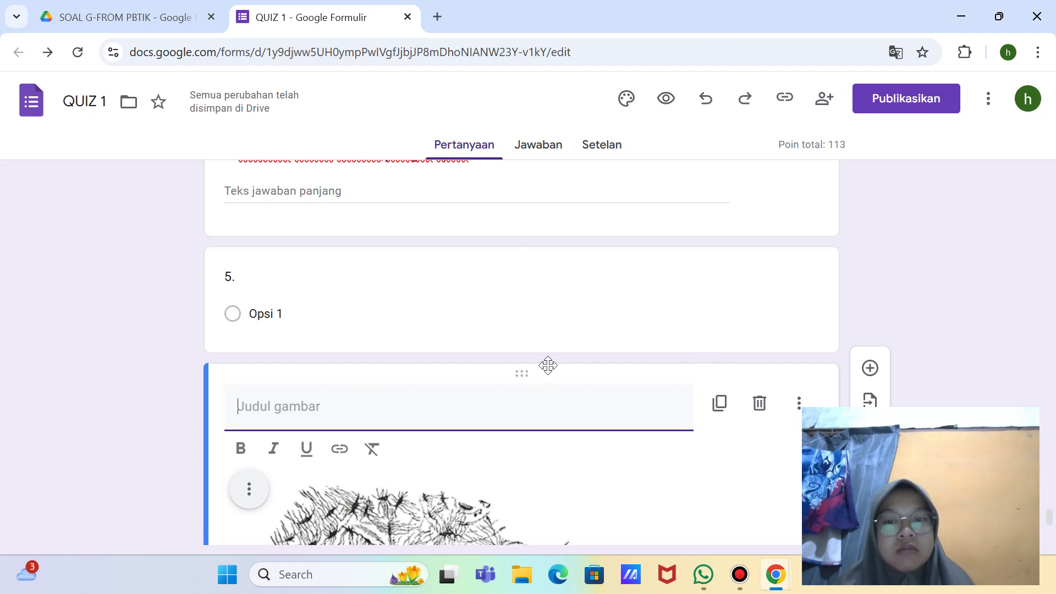
{"action": "scroll", "coordinate": [549, 369], "scroll_direction": "down", "scroll_amount": 2}
{"action": "scroll", "coordinate": [514, 207], "scroll_direction": "up", "scroll_amount": 3}
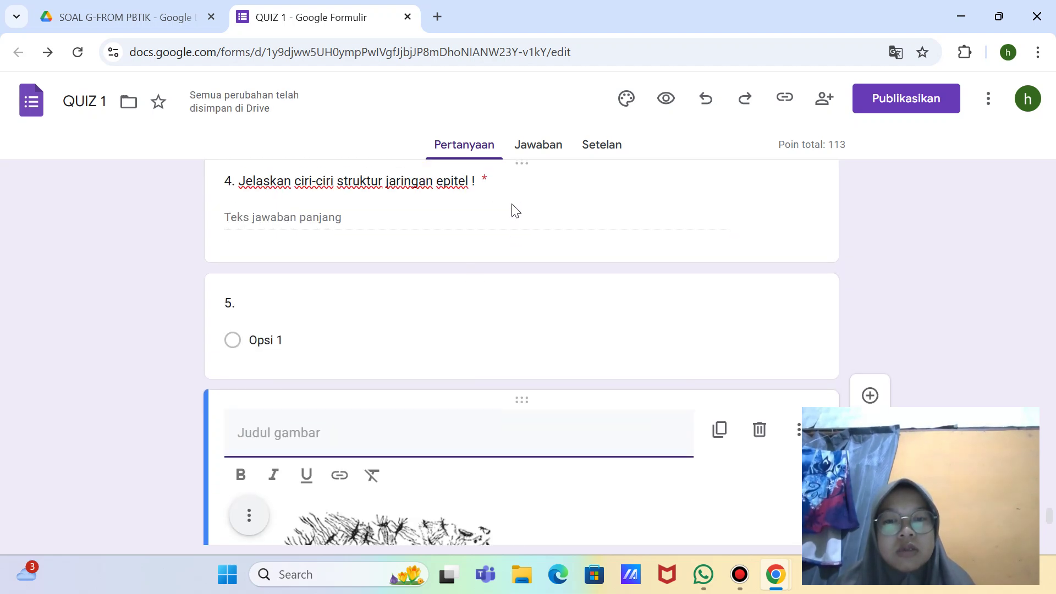
{"action": "left_click", "coordinate": [441, 307]}
{"action": "left_click", "coordinate": [637, 504]}
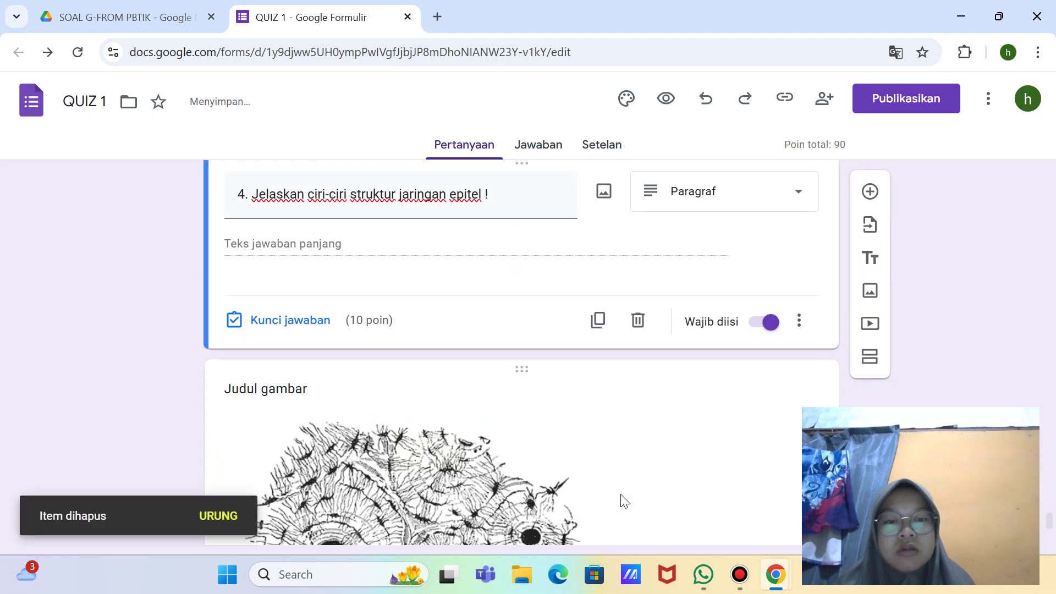
{"action": "scroll", "coordinate": [398, 288], "scroll_direction": "down", "scroll_amount": 2}
Step: Shrink the inserted tissue picture to about two-thirds width
{"action": "left_click", "coordinate": [345, 284]}
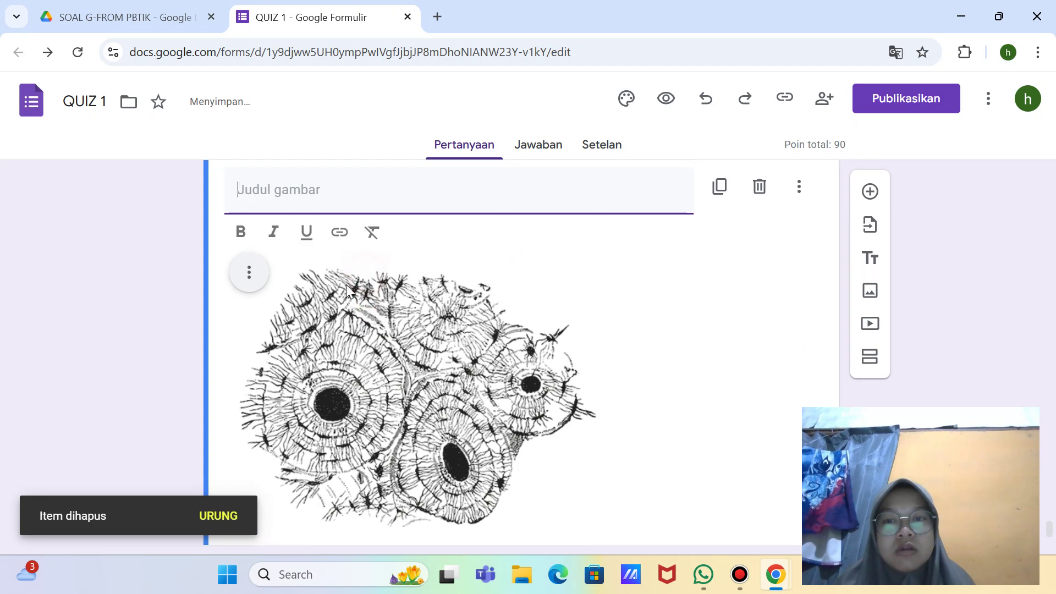
{"action": "scroll", "coordinate": [339, 291], "scroll_direction": "up", "scroll_amount": 4}
{"action": "scroll", "coordinate": [330, 294], "scroll_direction": "up", "scroll_amount": 2}
{"action": "scroll", "coordinate": [399, 484], "scroll_direction": "down", "scroll_amount": 5}
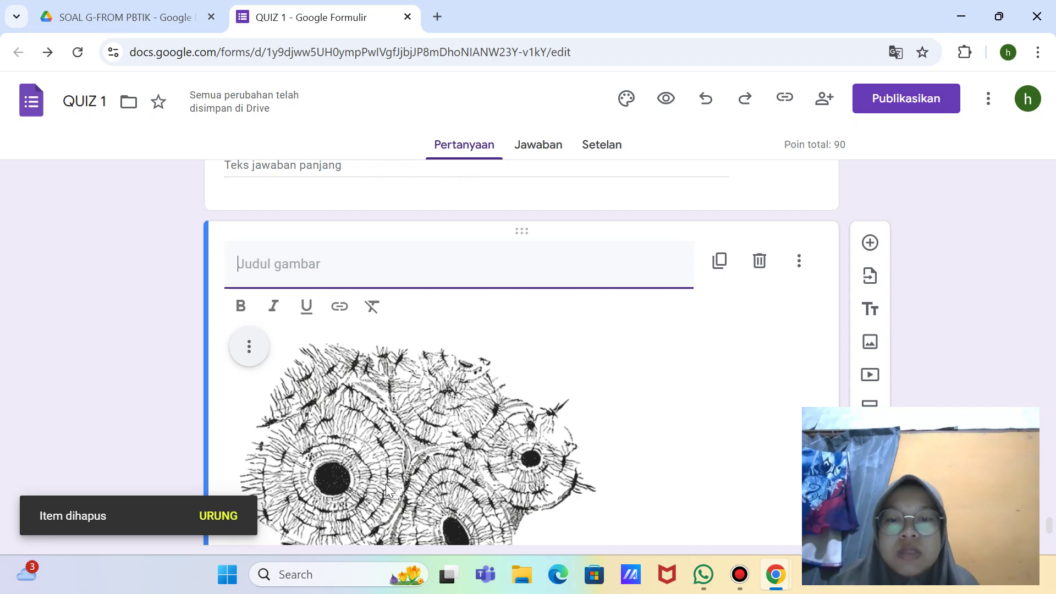
{"action": "left_click", "coordinate": [385, 484]}
{"action": "left_click_drag", "start_coordinate": [231, 302], "coordinate": [362, 385]}
{"action": "left_click", "coordinate": [297, 263]}
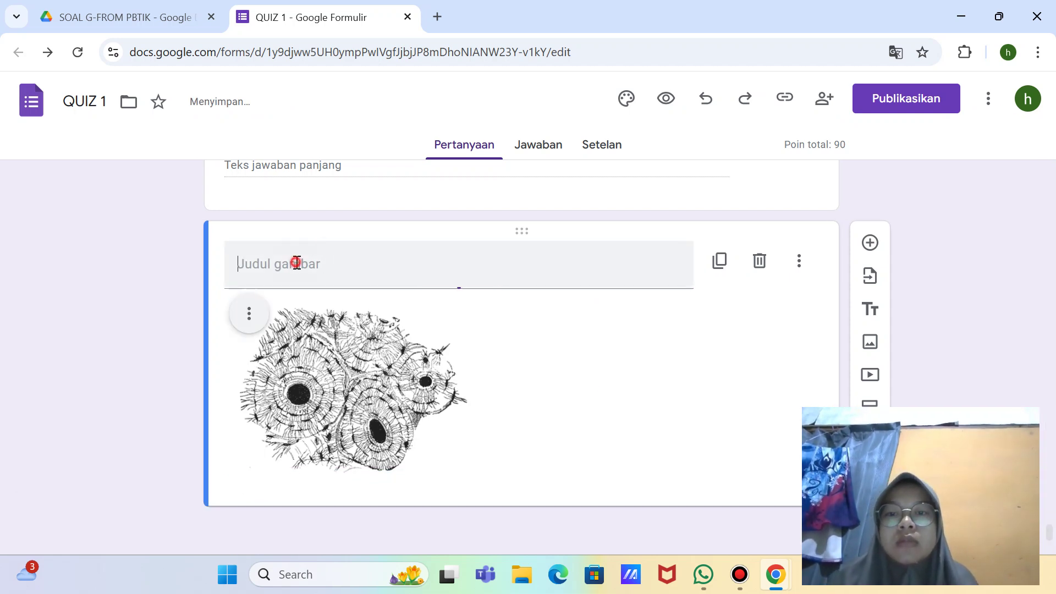
Step: Caption the image 'Perhatikan gambar dibawah ini untuk menjawab soal nomor 10 !' and widen it slightly
{"action": "type", "text": "P"}
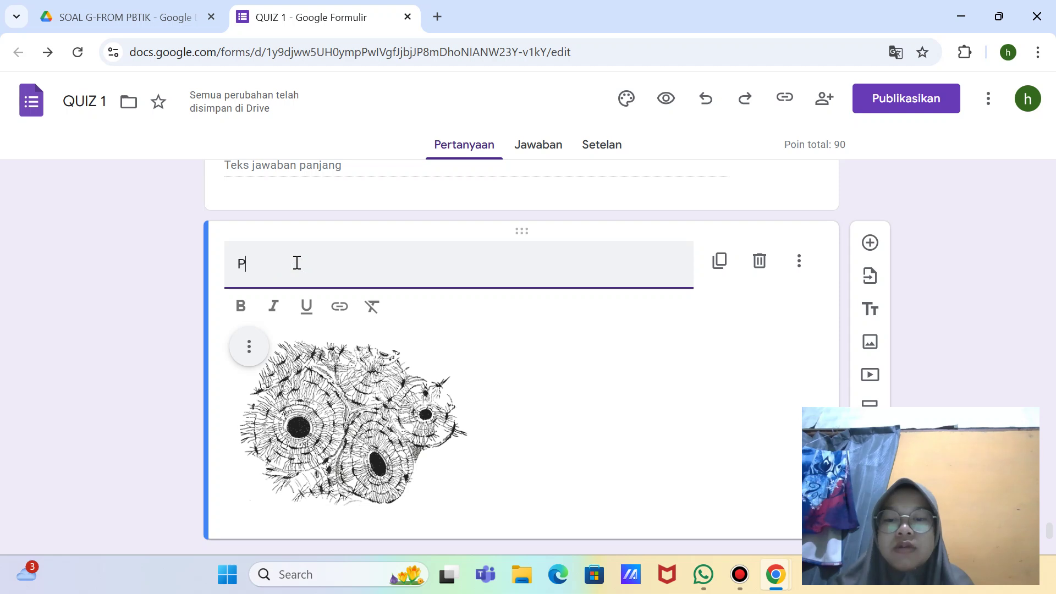
{"action": "type", "text": "erhati"}
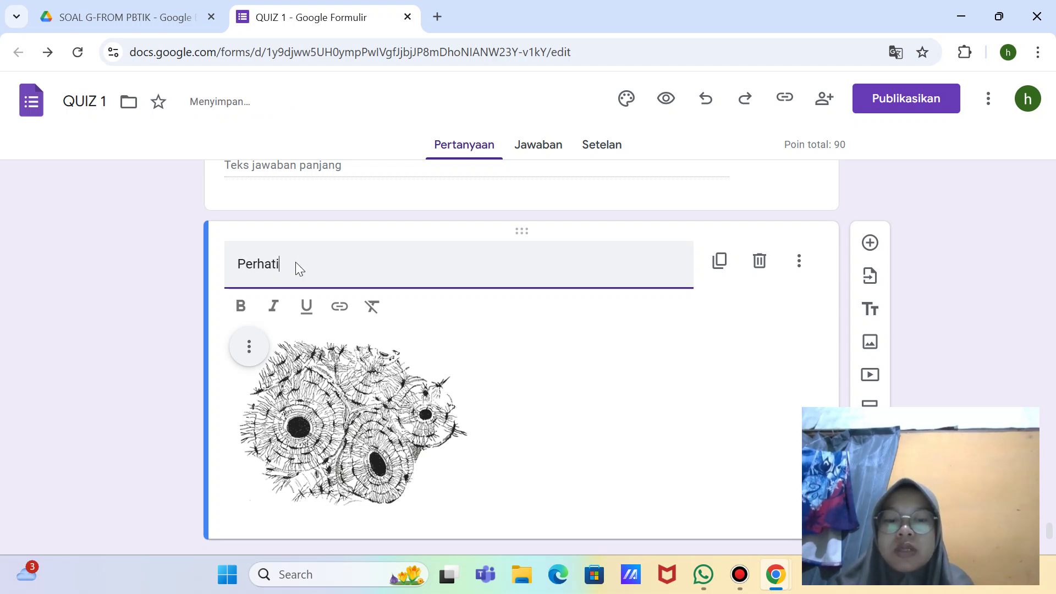
{"action": "type", "text": "kan gambar"}
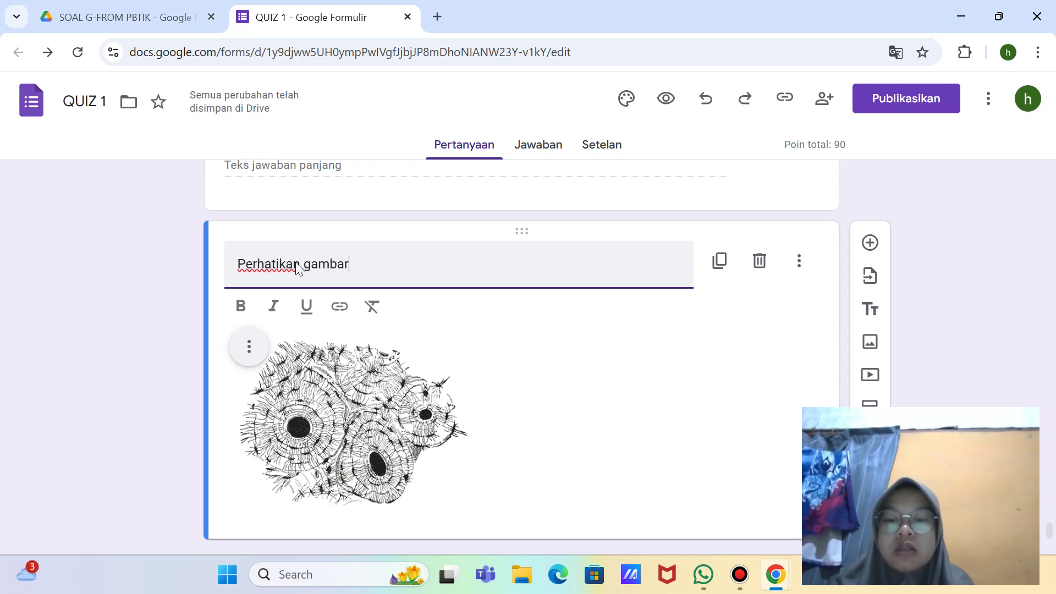
{"action": "type", "text": " dibawah "}
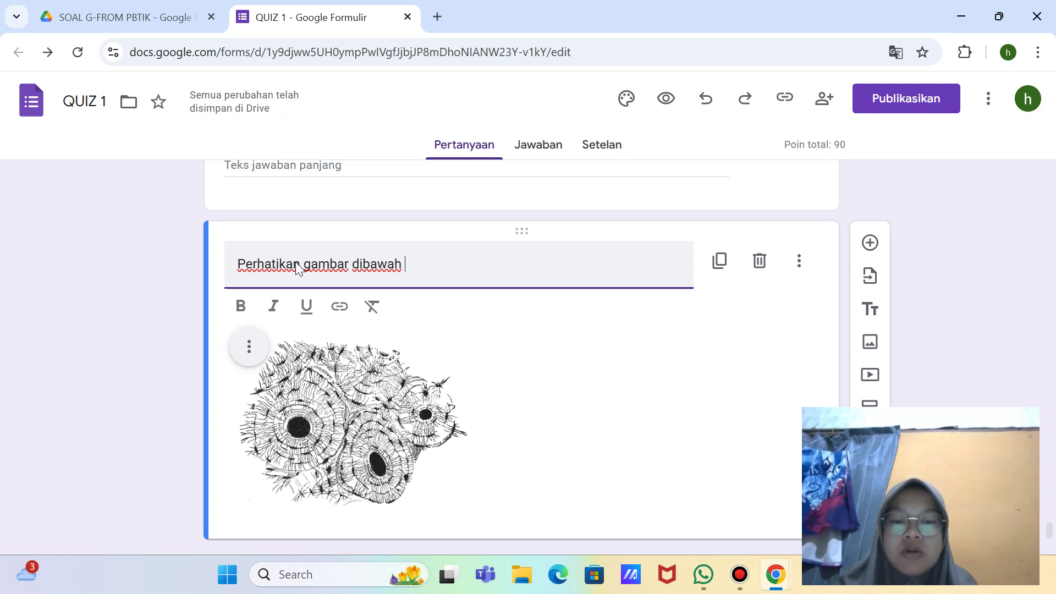
{"action": "type", "text": "ini untuk"}
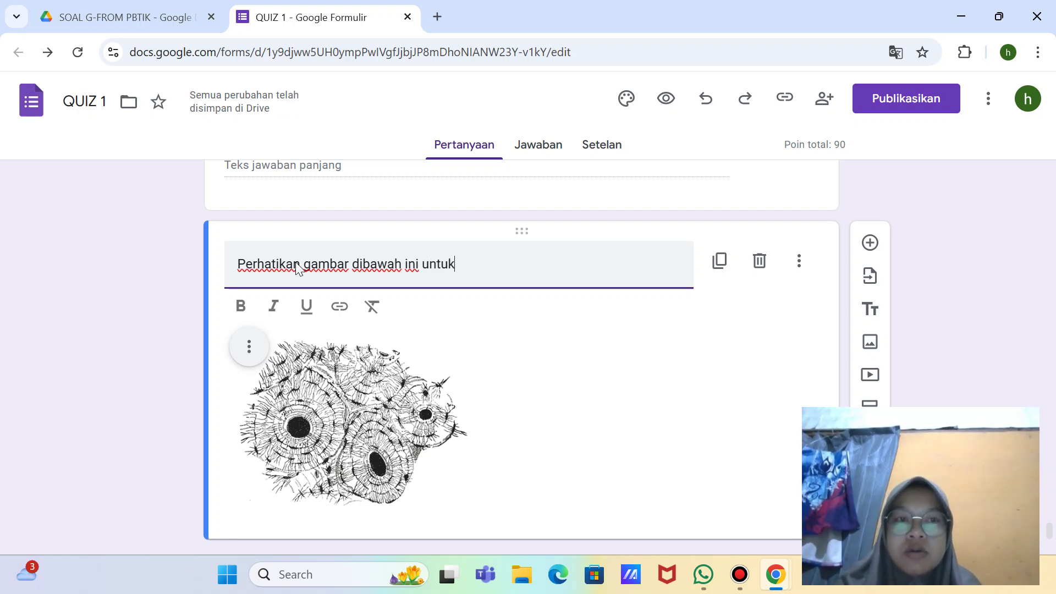
{"action": "type", "text": " menjaw"}
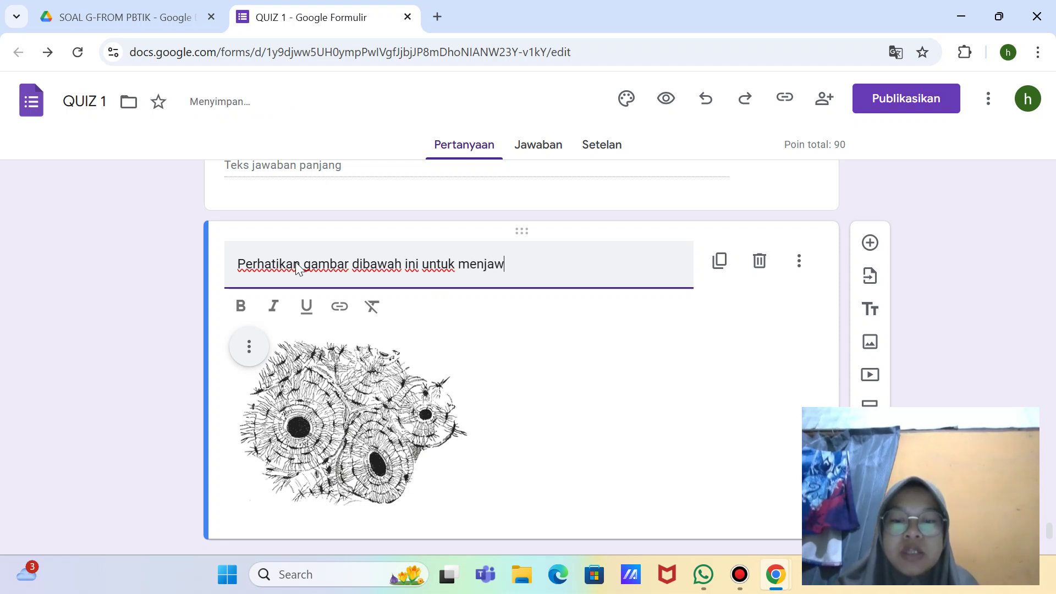
{"action": "type", "text": "ab soal n"}
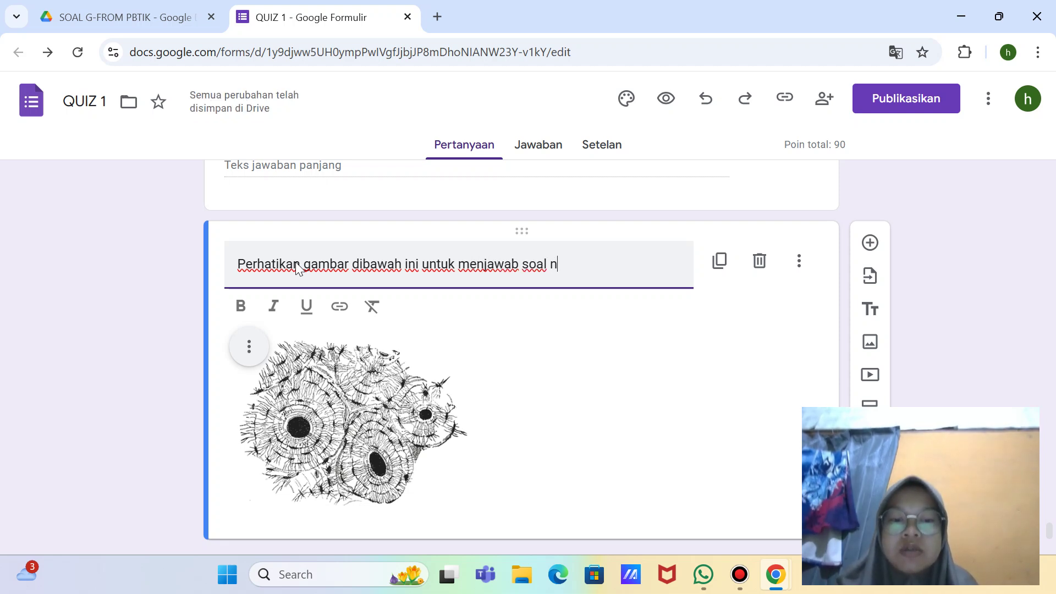
{"action": "type", "text": "omor 10 "}
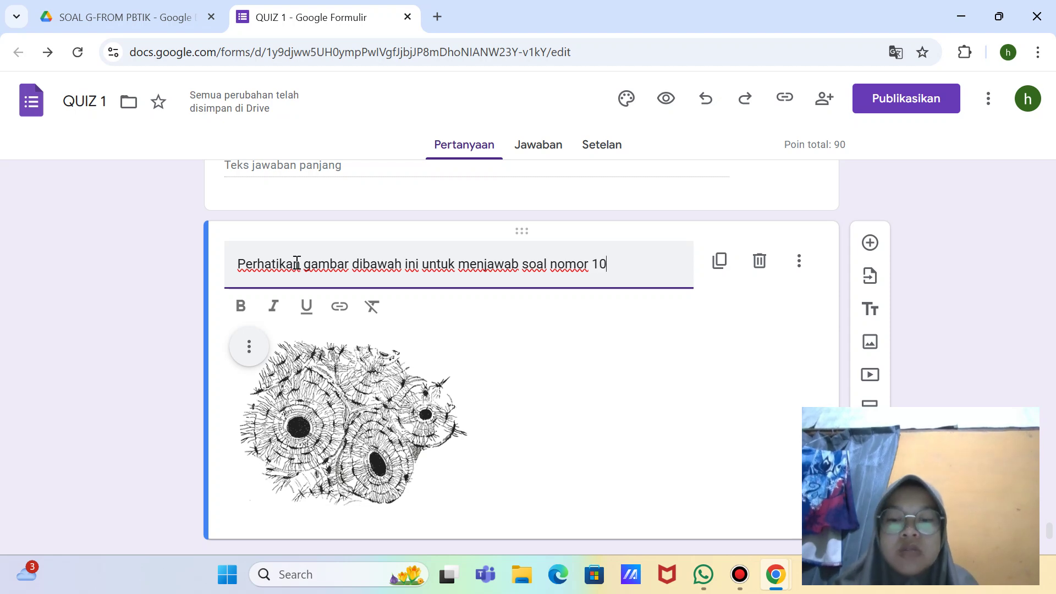
{"action": "type", "text": "!"}
{"action": "scroll", "coordinate": [296, 263], "scroll_direction": "down", "scroll_amount": 1}
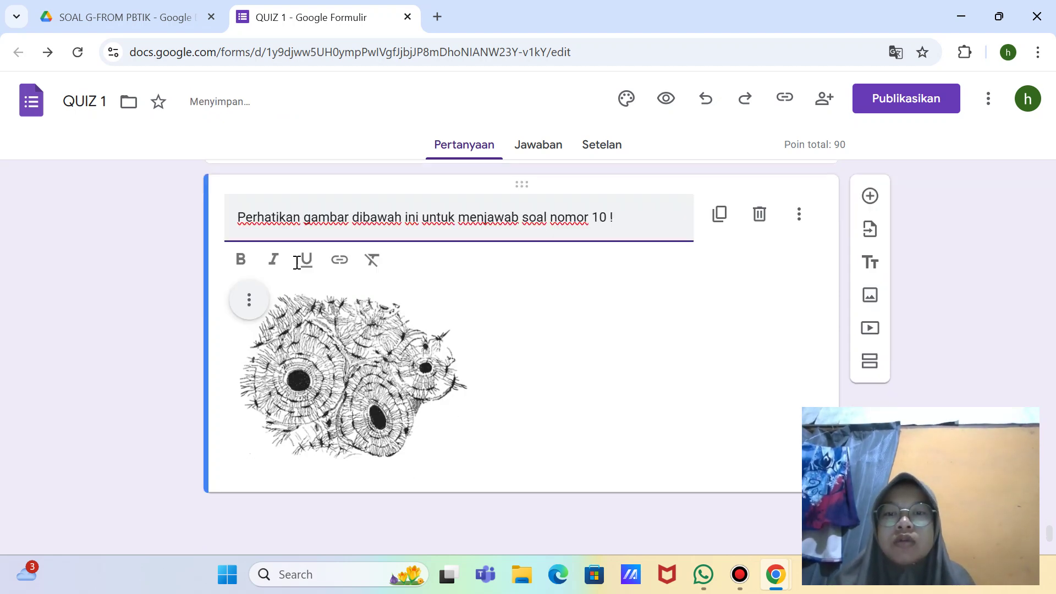
{"action": "left_click", "coordinate": [388, 372]}
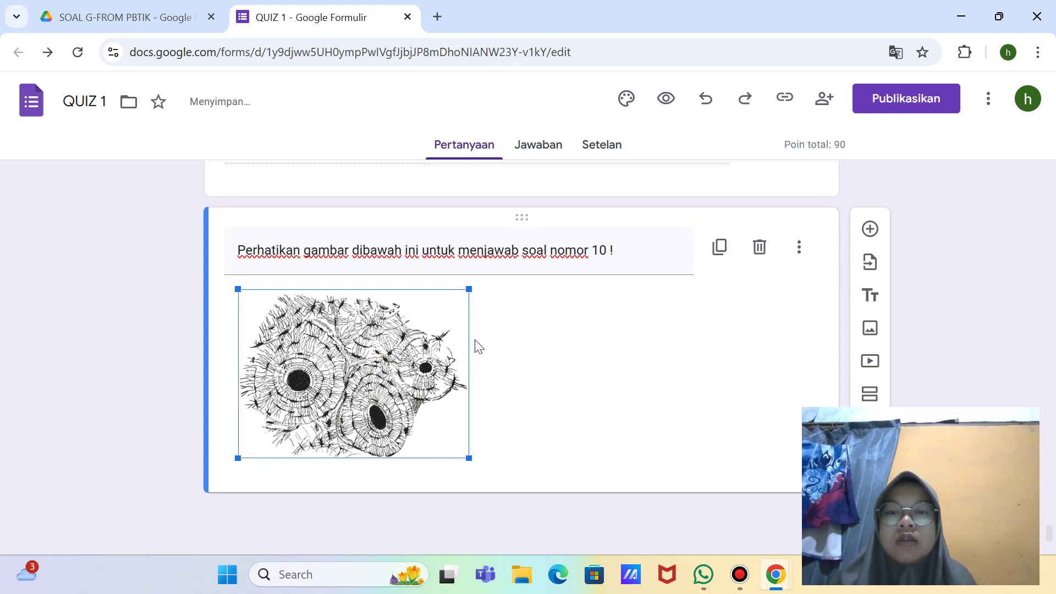
{"action": "left_click_drag", "start_coordinate": [469, 292], "coordinate": [486, 295]}
{"action": "left_click", "coordinate": [869, 229]}
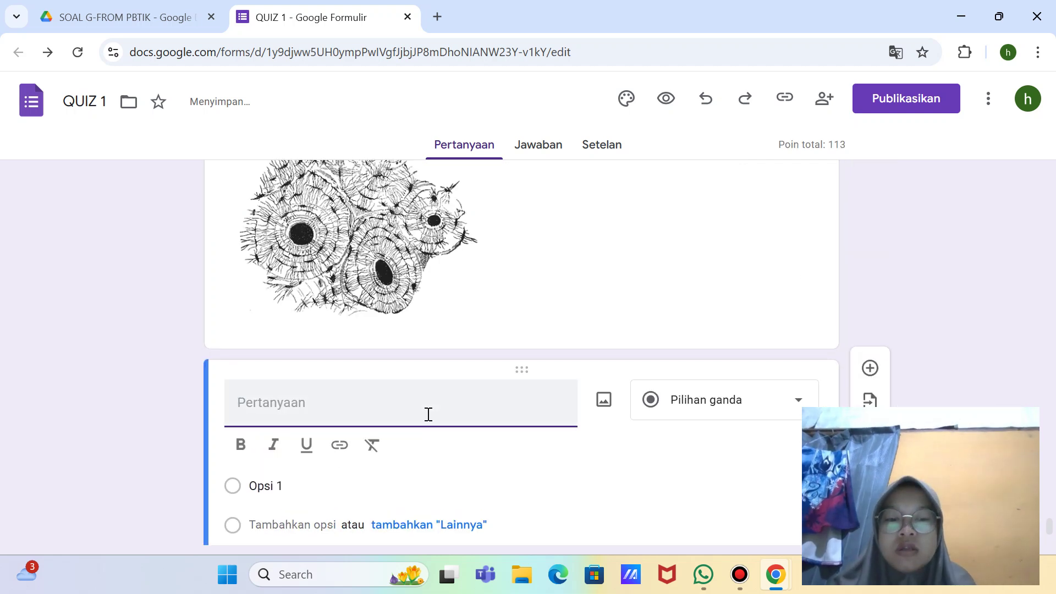
Step: Add paragraph question '10. Sebutkan ciri-ciri dari jaringan tersebut !' after the tissue image
{"action": "type", "text": "10. Sebutkan ciri-ciri d"}
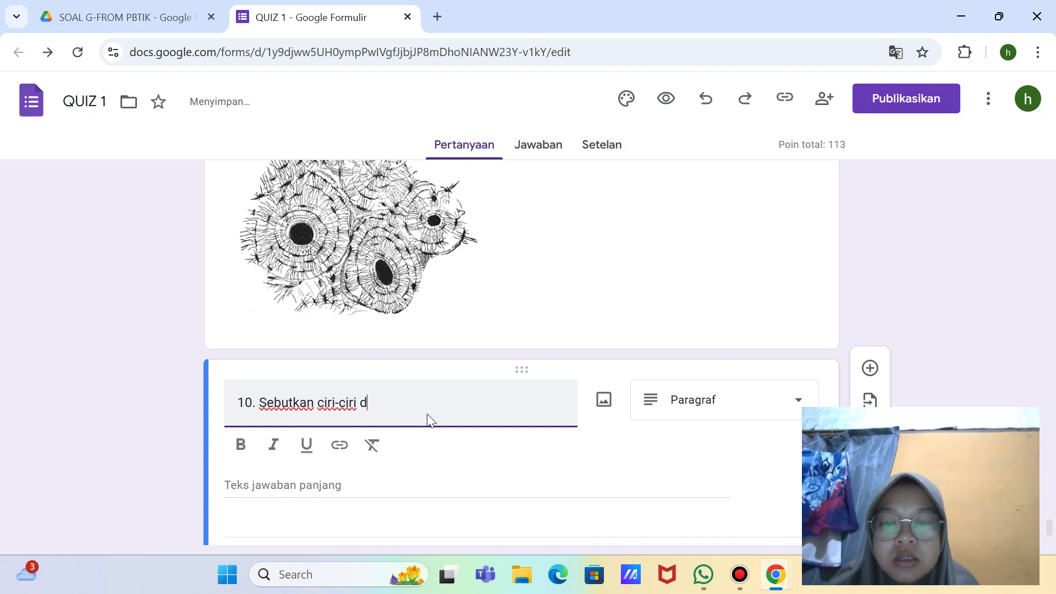
{"action": "type", "text": "jari"}
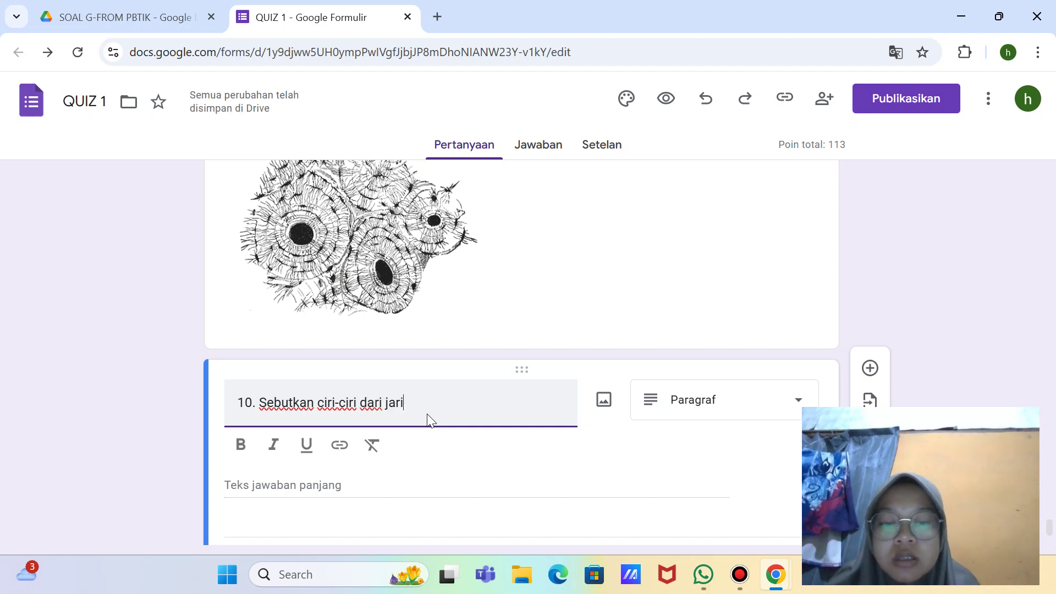
{"action": "type", "text": "ngan ter"}
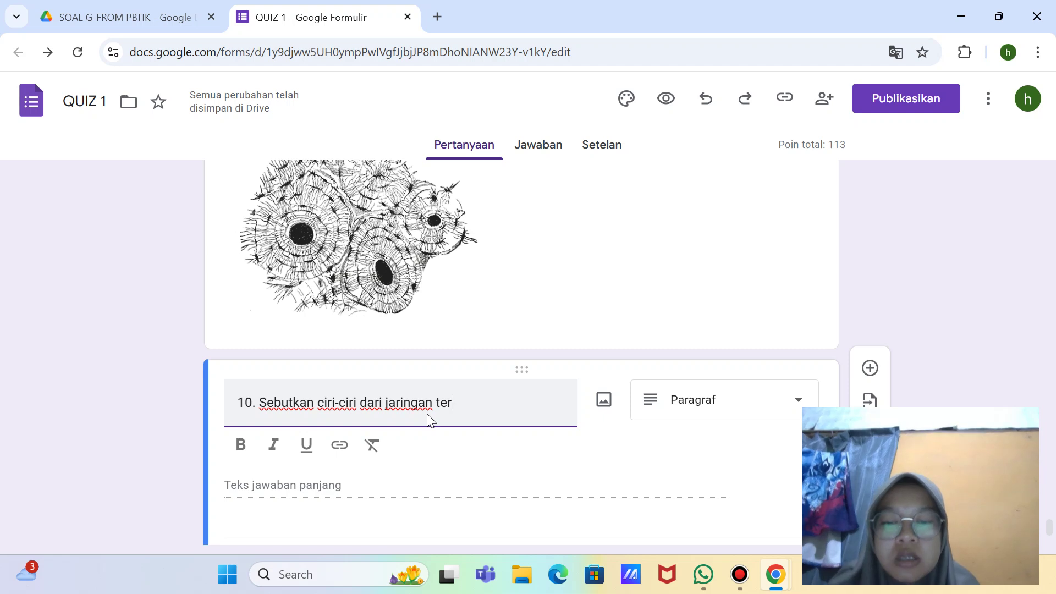
{"action": "type", "text": "sebut !"}
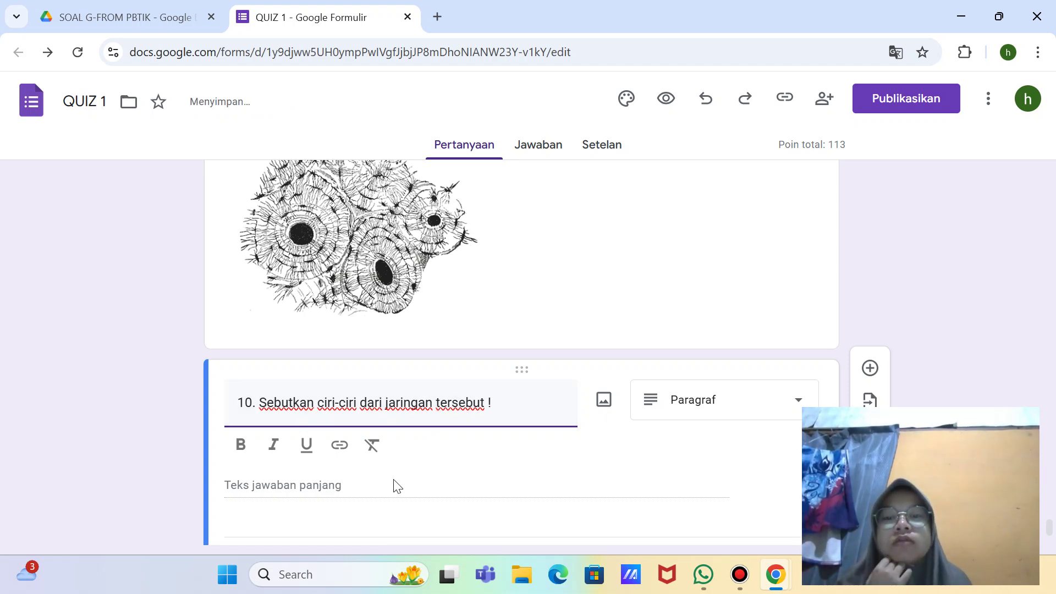
{"action": "scroll", "coordinate": [394, 485], "scroll_direction": "down", "scroll_amount": 2}
{"action": "left_click", "coordinate": [267, 477]}
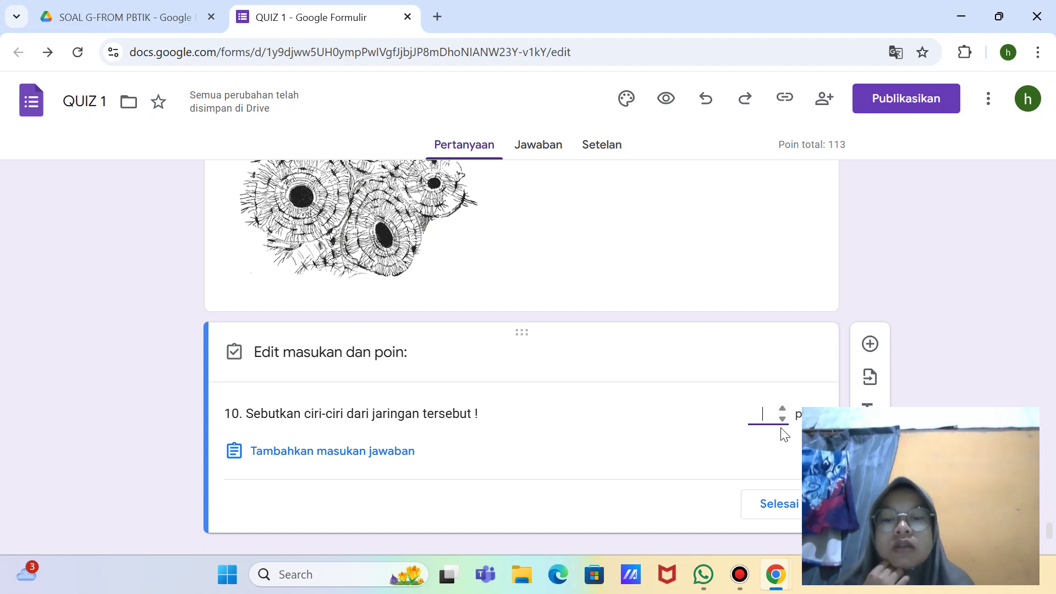
Step: Change question 10 from 23 to 10 points and make it required
{"action": "key", "text": "BackSpace"}
{"action": "type", "text": "10"}
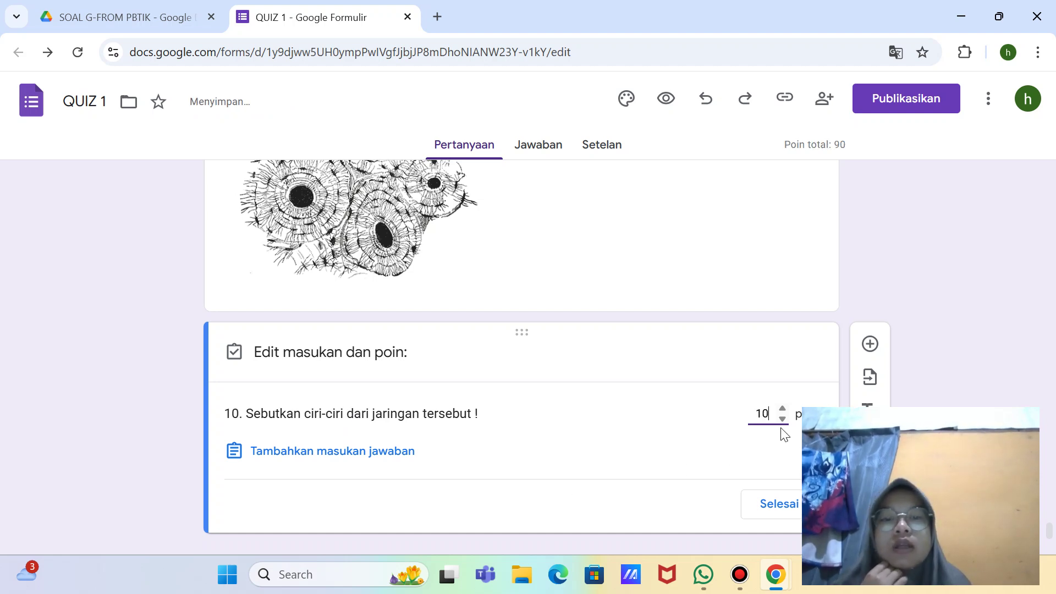
{"action": "left_click", "coordinate": [776, 504]}
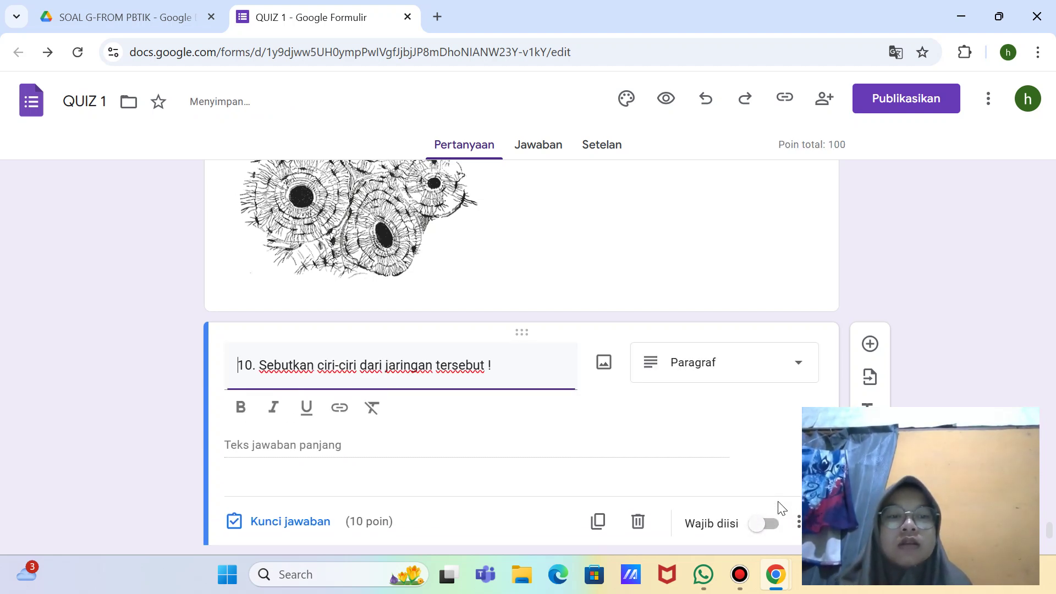
{"action": "left_click", "coordinate": [770, 526]}
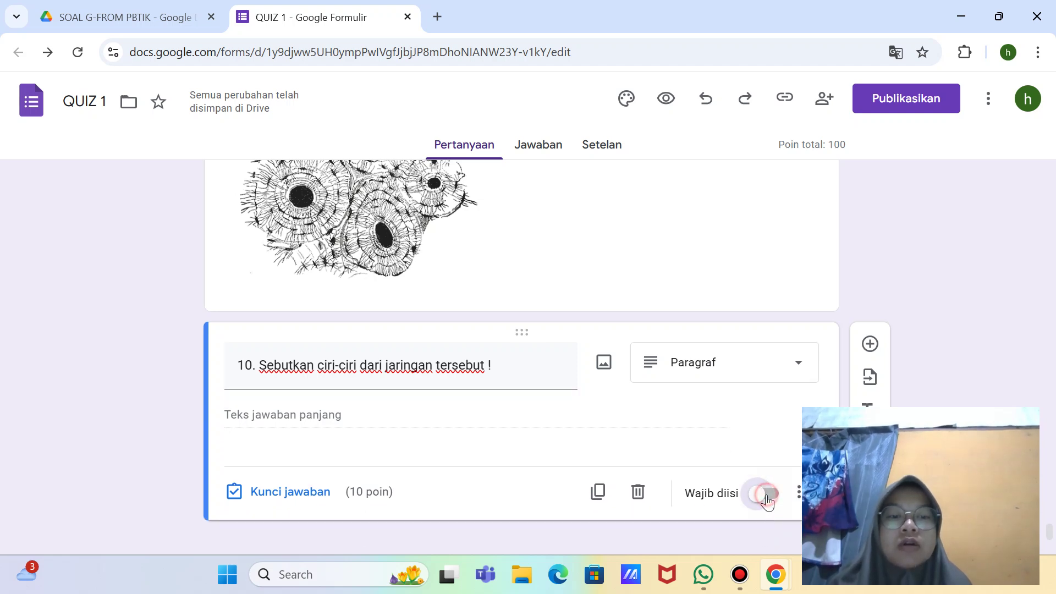
{"action": "left_click", "coordinate": [768, 500]}
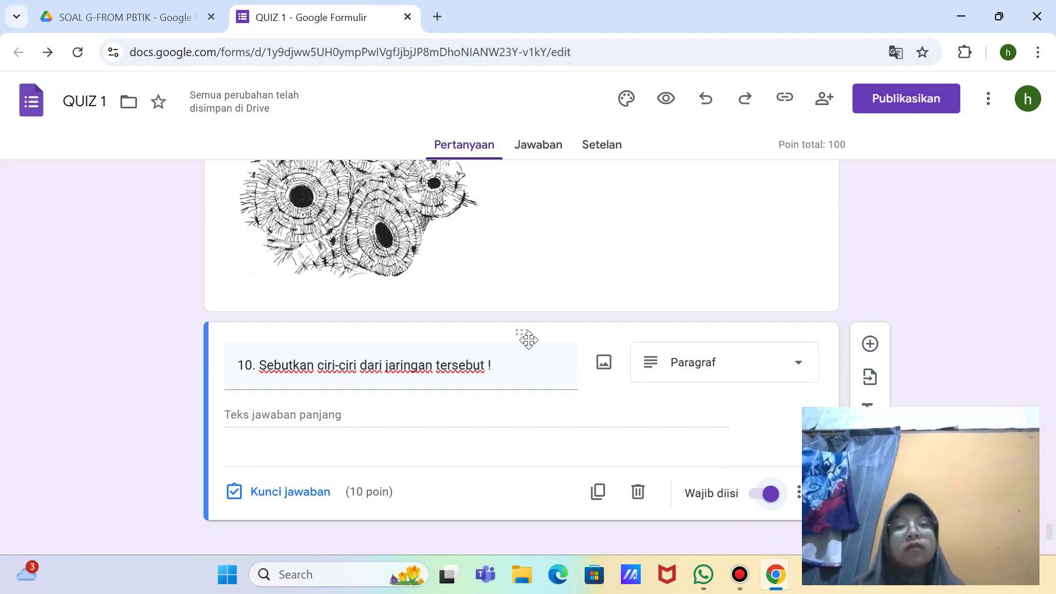
{"action": "scroll", "coordinate": [671, 222], "scroll_direction": "up", "scroll_amount": 6}
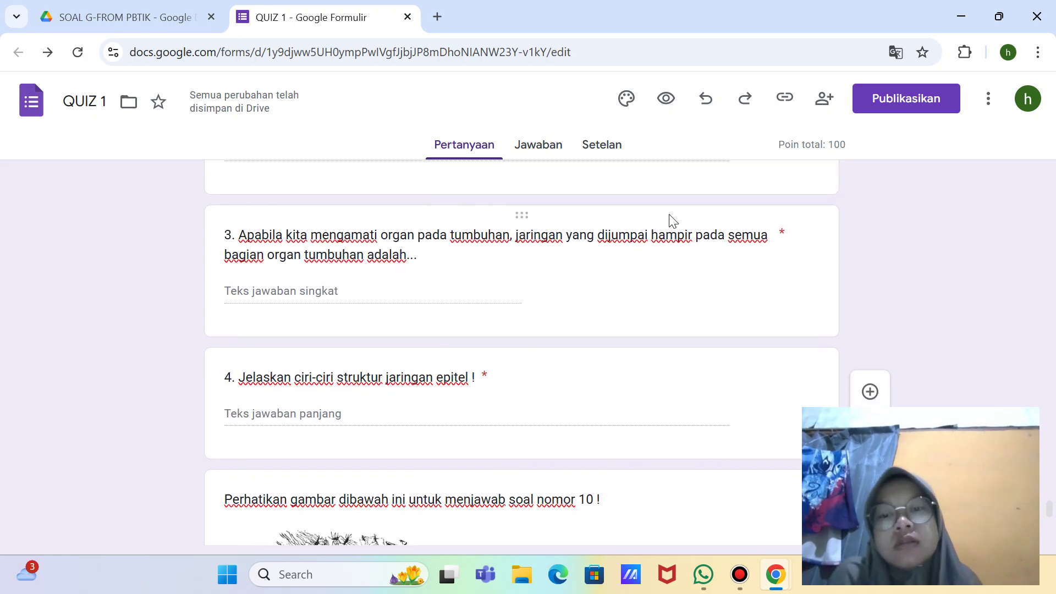
Step: Take a full-screen screenshot of the quiz questions
{"action": "scroll", "coordinate": [672, 221], "scroll_direction": "up", "scroll_amount": 10}
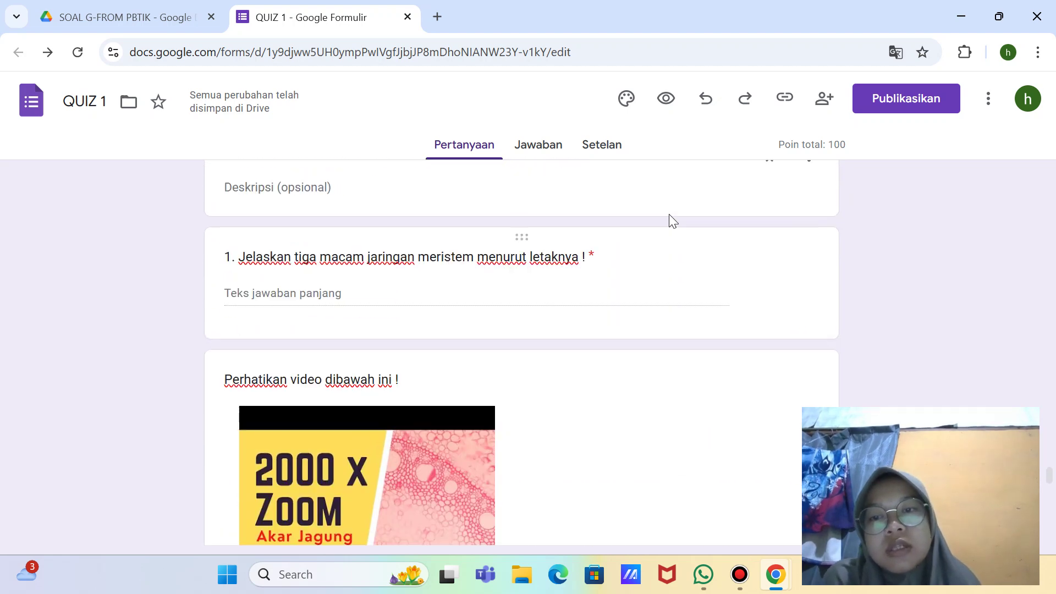
{"action": "scroll", "coordinate": [672, 220], "scroll_direction": "up", "scroll_amount": 4}
{"action": "scroll", "coordinate": [672, 221], "scroll_direction": "down", "scroll_amount": 20}
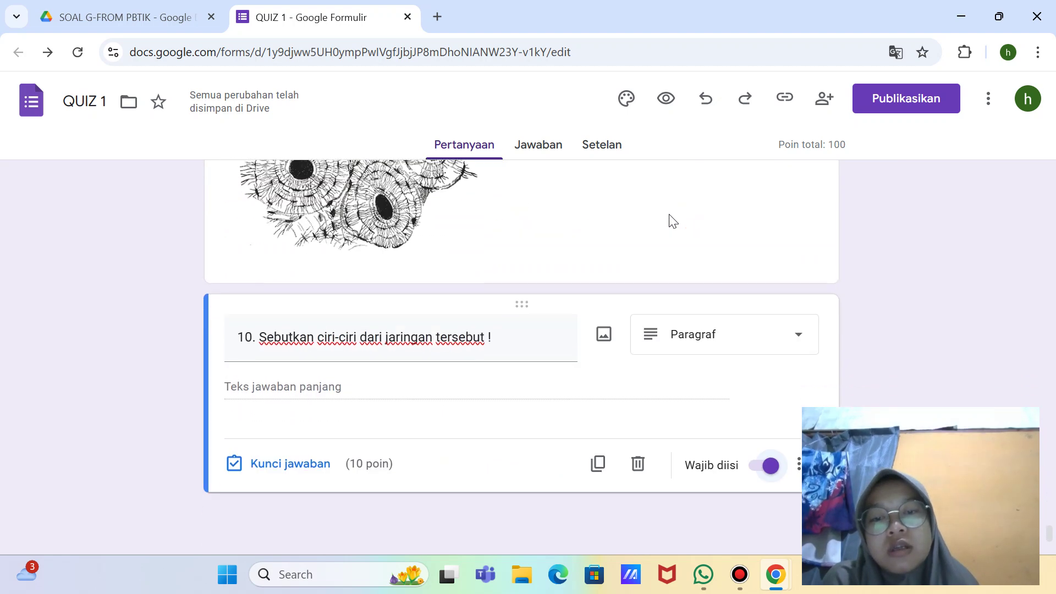
{"action": "scroll", "coordinate": [672, 221], "scroll_direction": "up", "scroll_amount": 3}
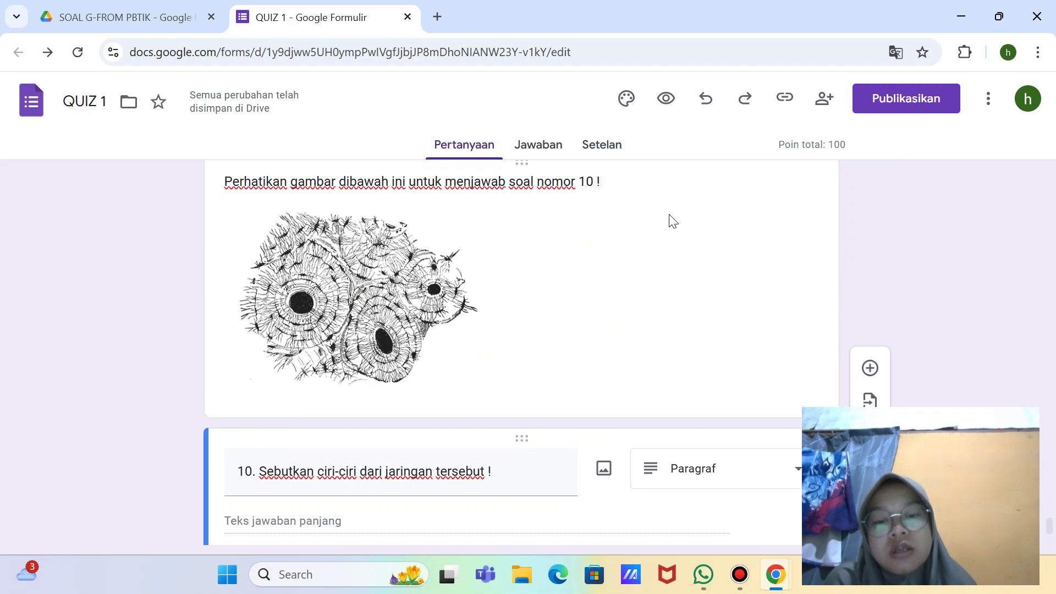
{"action": "key", "text": "super+shift+s"}
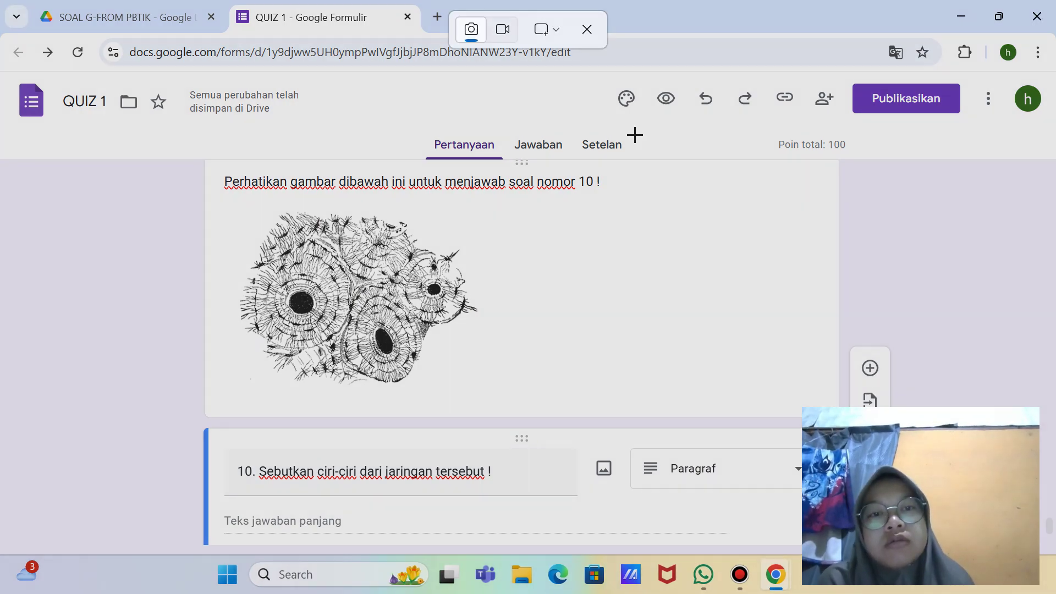
{"action": "left_click", "coordinate": [552, 31]}
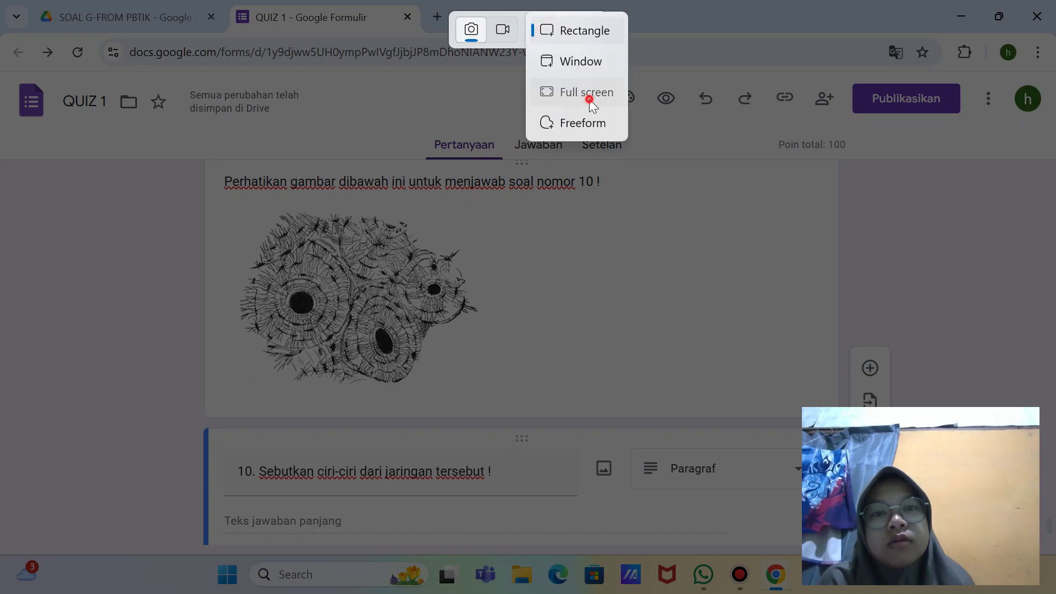
{"action": "left_click", "coordinate": [589, 99]}
Step: Open the video question's answer key and points for review
{"action": "scroll", "coordinate": [612, 308], "scroll_direction": "up", "scroll_amount": 15}
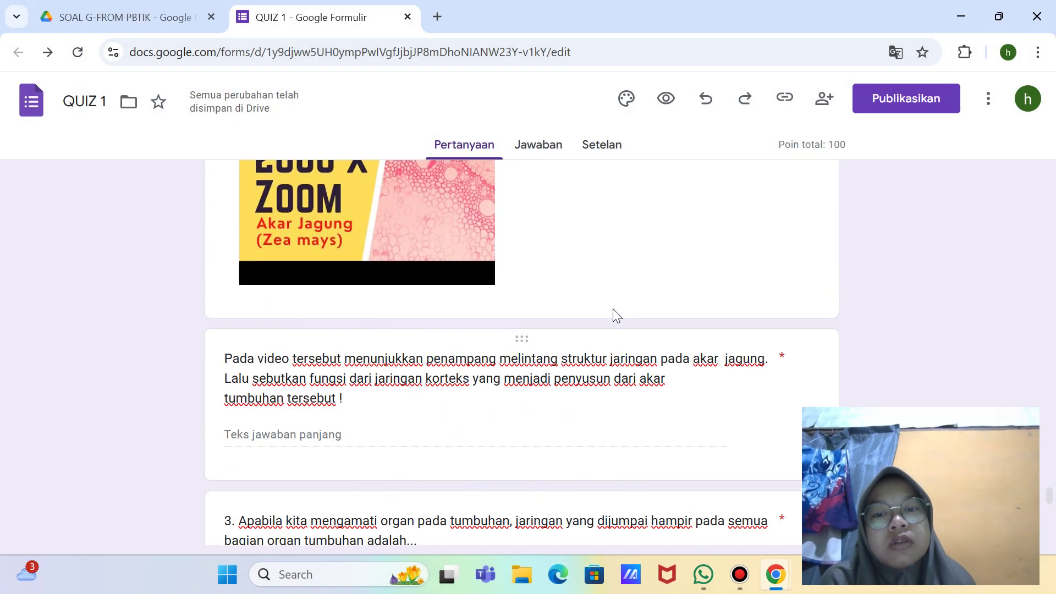
{"action": "scroll", "coordinate": [613, 308], "scroll_direction": "down", "scroll_amount": 10}
{"action": "scroll", "coordinate": [613, 309], "scroll_direction": "up", "scroll_amount": 9}
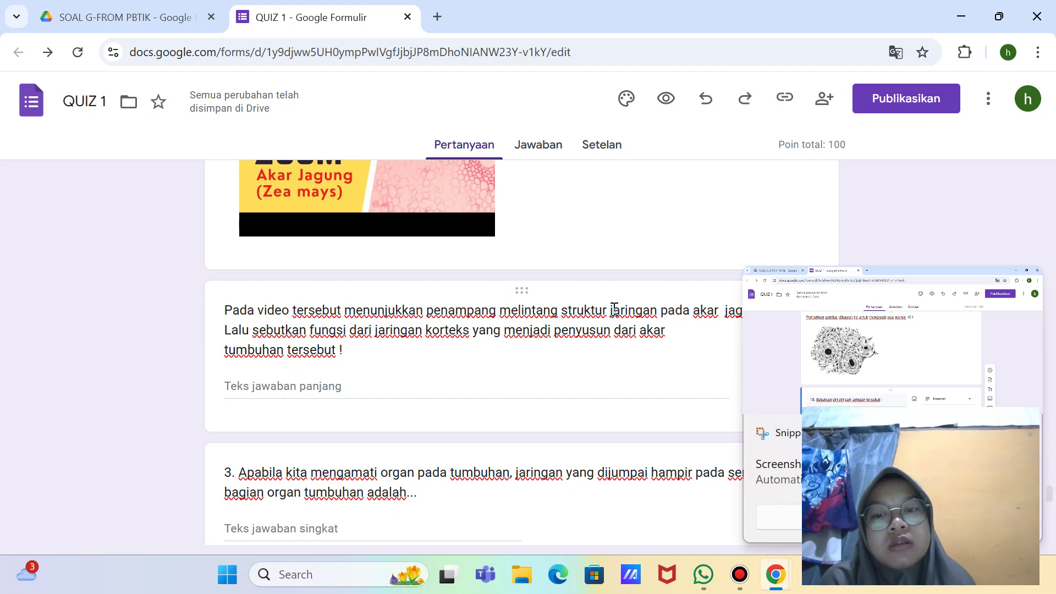
{"action": "left_click", "coordinate": [523, 367]}
{"action": "scroll", "coordinate": [523, 373], "scroll_direction": "down", "scroll_amount": 3}
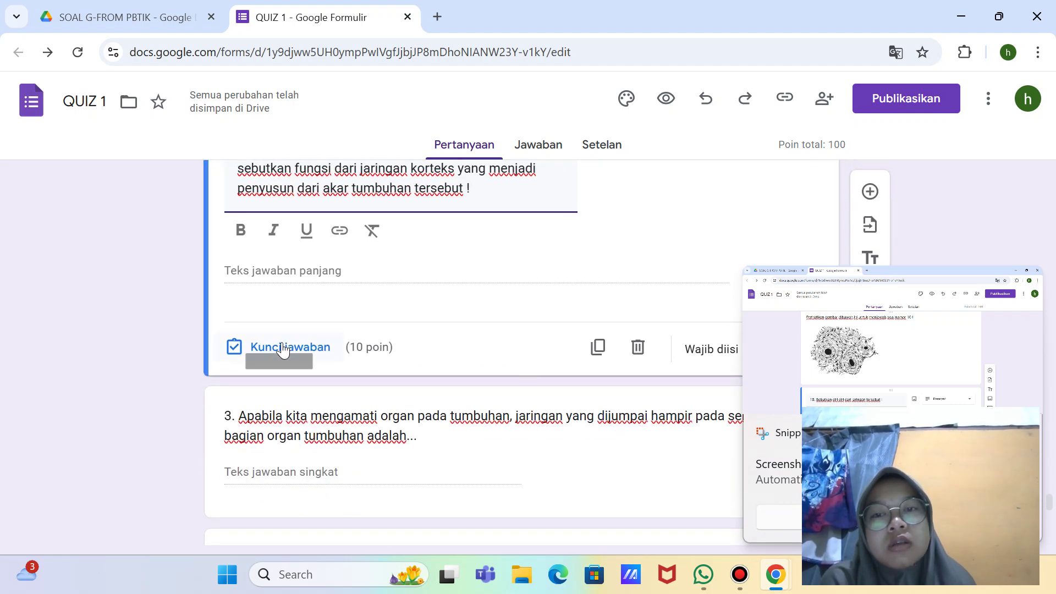
{"action": "left_click", "coordinate": [283, 349]}
{"action": "scroll", "coordinate": [361, 385], "scroll_direction": "down", "scroll_amount": 2}
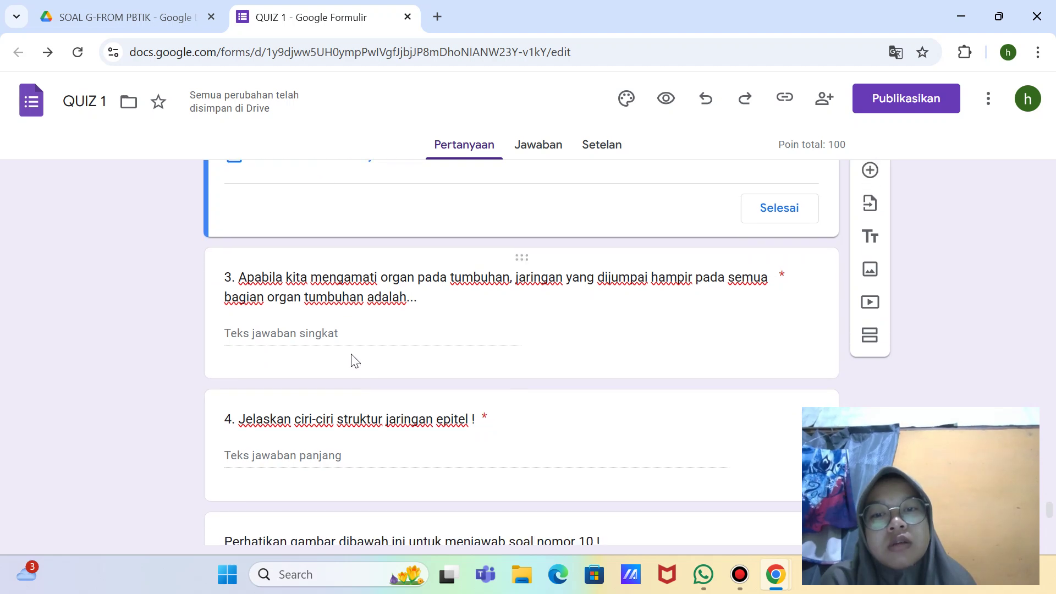
Step: Open question 3 for editing to check its 10-point answer 'Jaringan parenkim'
{"action": "left_click", "coordinate": [301, 337]}
{"action": "left_click", "coordinate": [391, 322]}
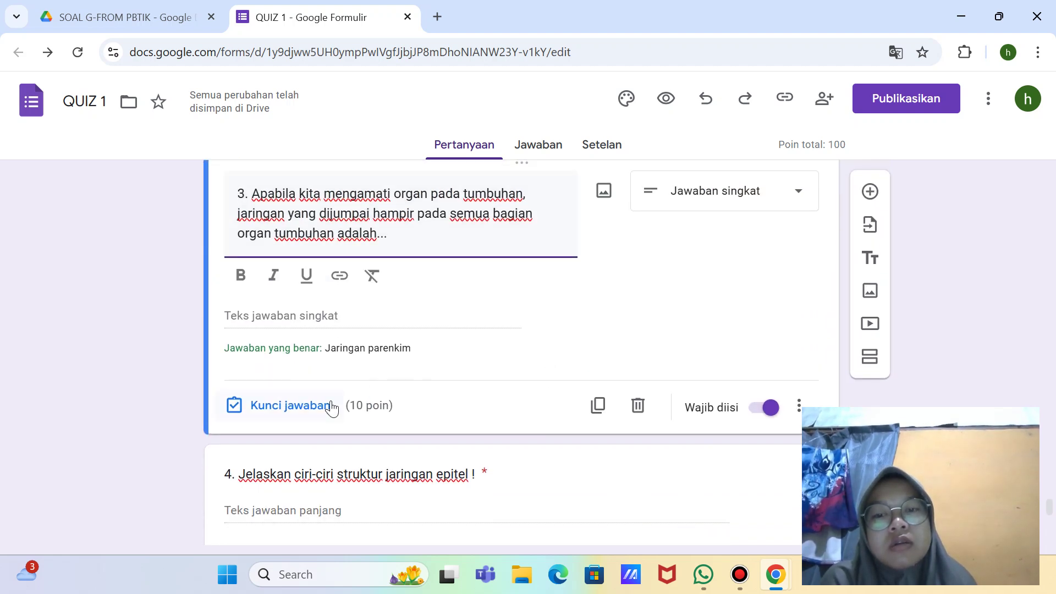
{"action": "scroll", "coordinate": [370, 372], "scroll_direction": "down", "scroll_amount": 1}
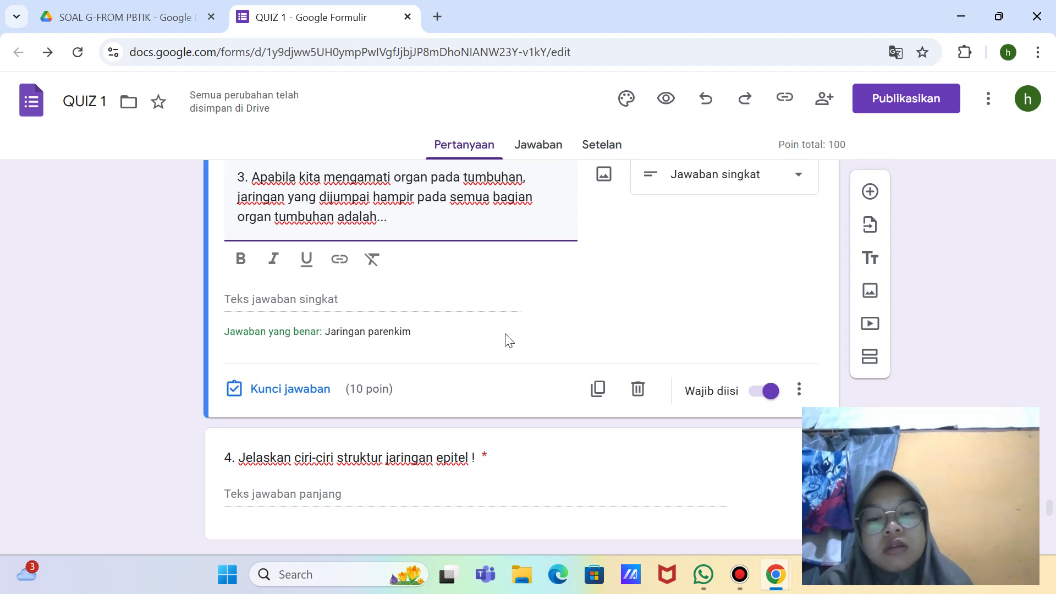
{"action": "key", "text": "super+shift+s"}
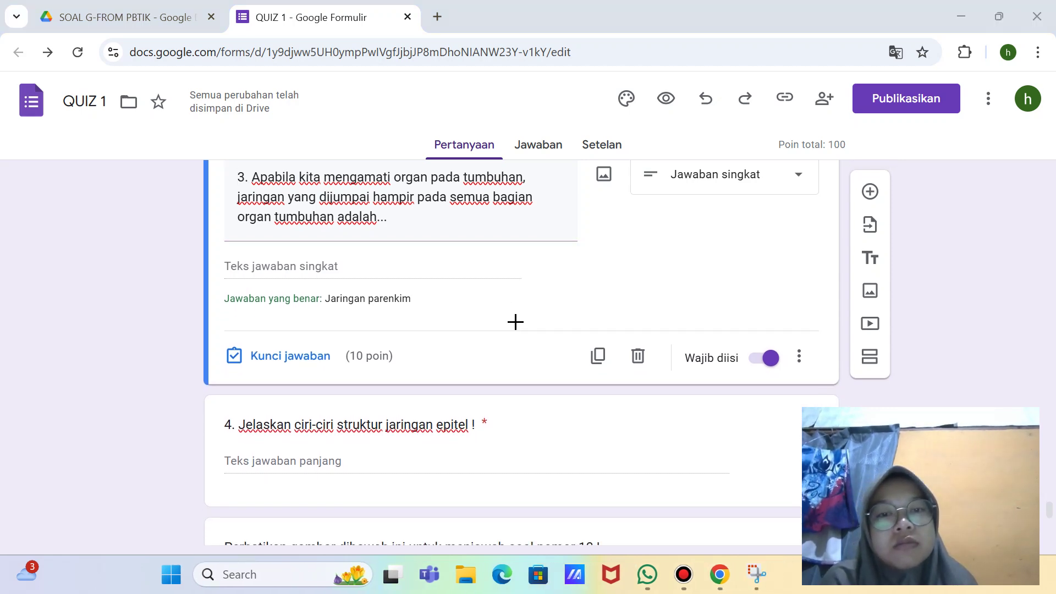
Step: Capture the full screen and confirm the quiz has 0 responses before returning to the questions
{"action": "left_click", "coordinate": [560, 40]}
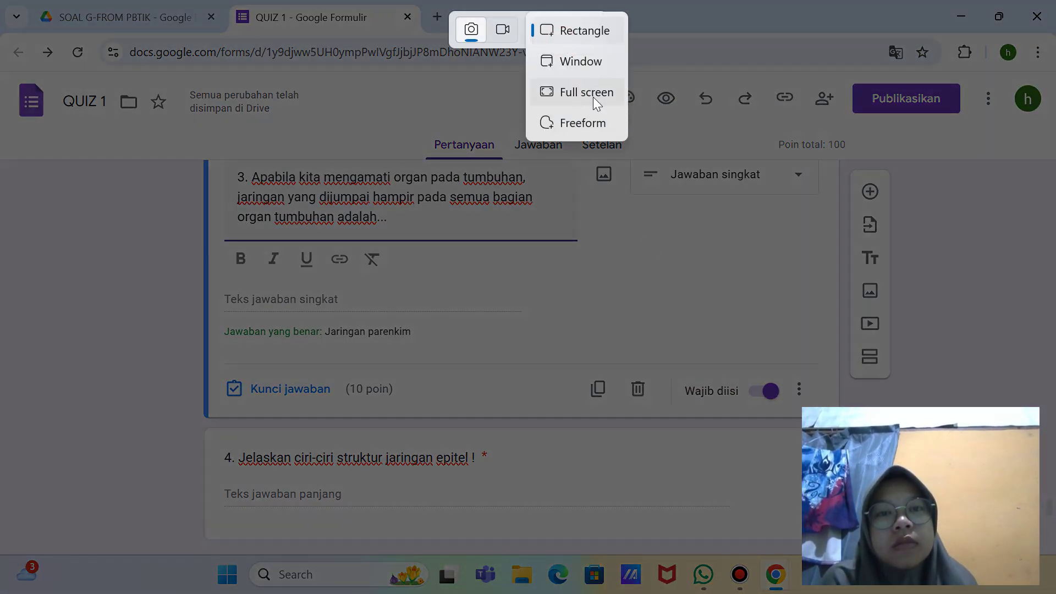
{"action": "left_click", "coordinate": [593, 97]}
{"action": "scroll", "coordinate": [672, 275], "scroll_direction": "down", "scroll_amount": 15}
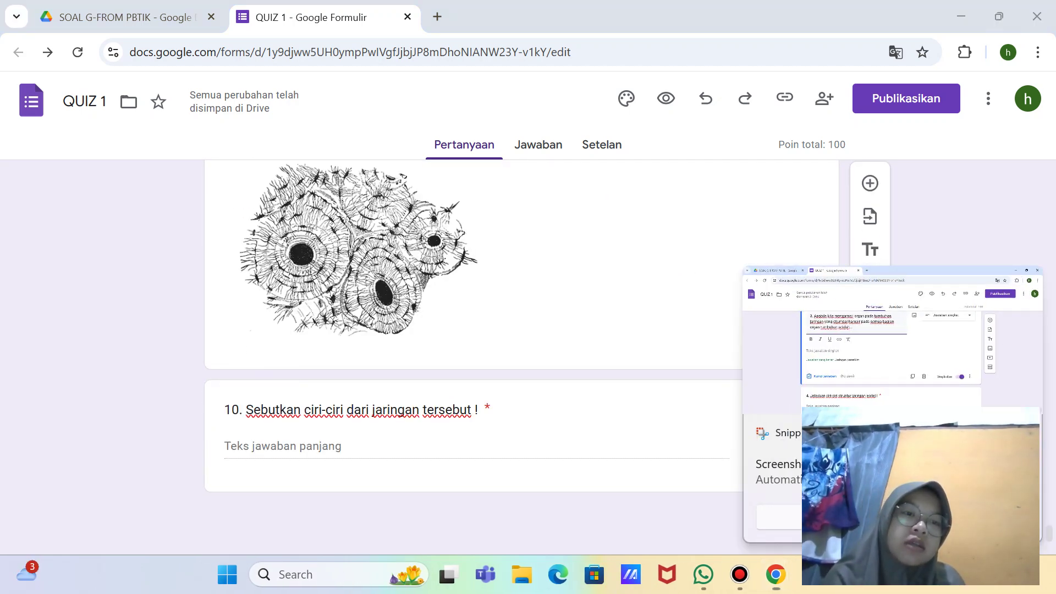
{"action": "left_click", "coordinate": [553, 144]}
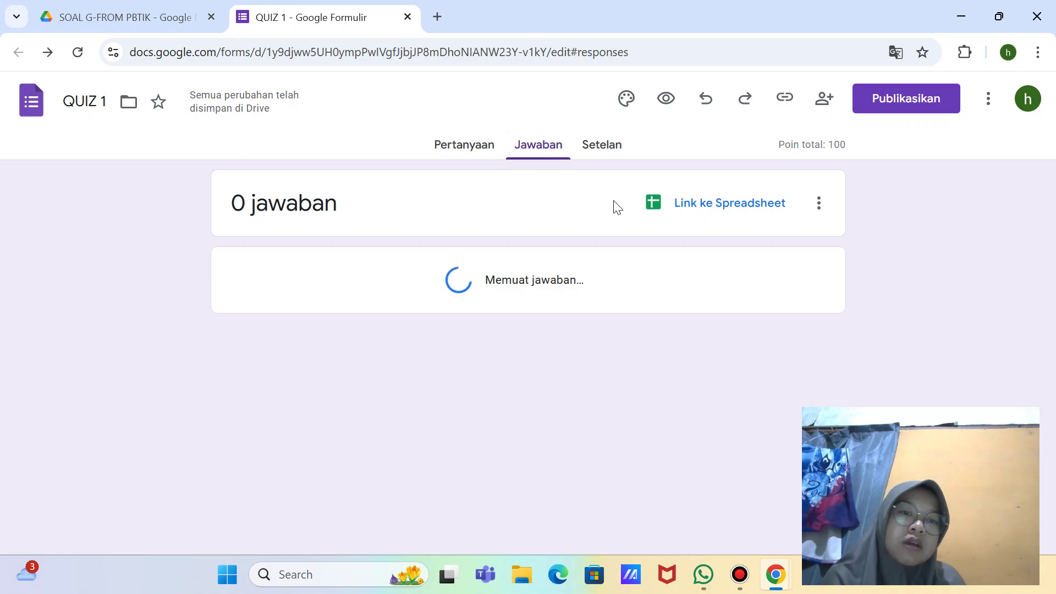
{"action": "left_click", "coordinate": [457, 146]}
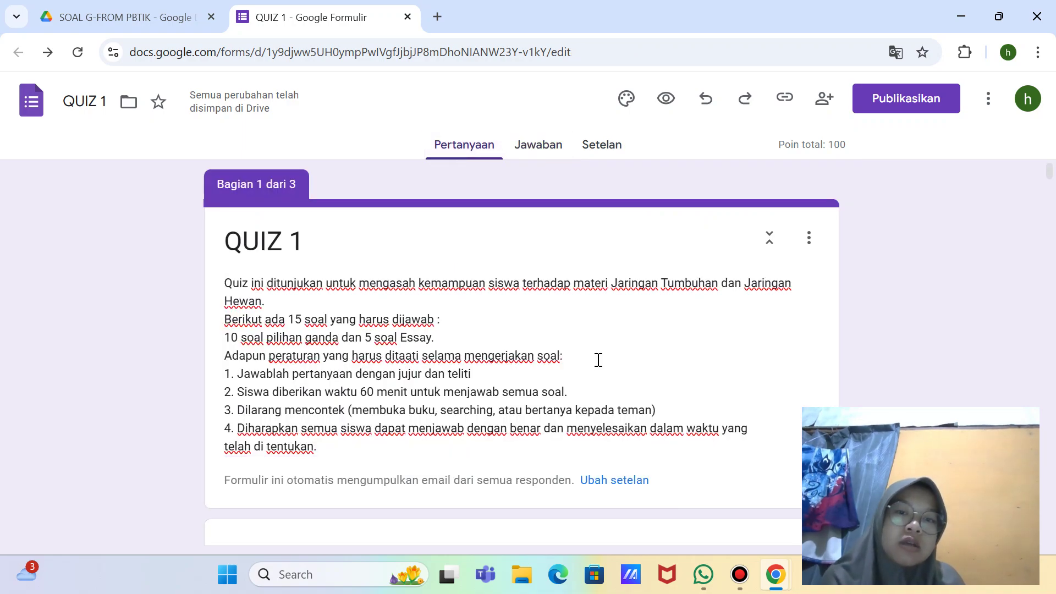
Step: Scroll down to question 10, then back up to question 3
{"action": "scroll", "coordinate": [598, 362], "scroll_direction": "down", "scroll_amount": 20}
{"action": "scroll", "coordinate": [599, 363], "scroll_direction": "down", "scroll_amount": 20}
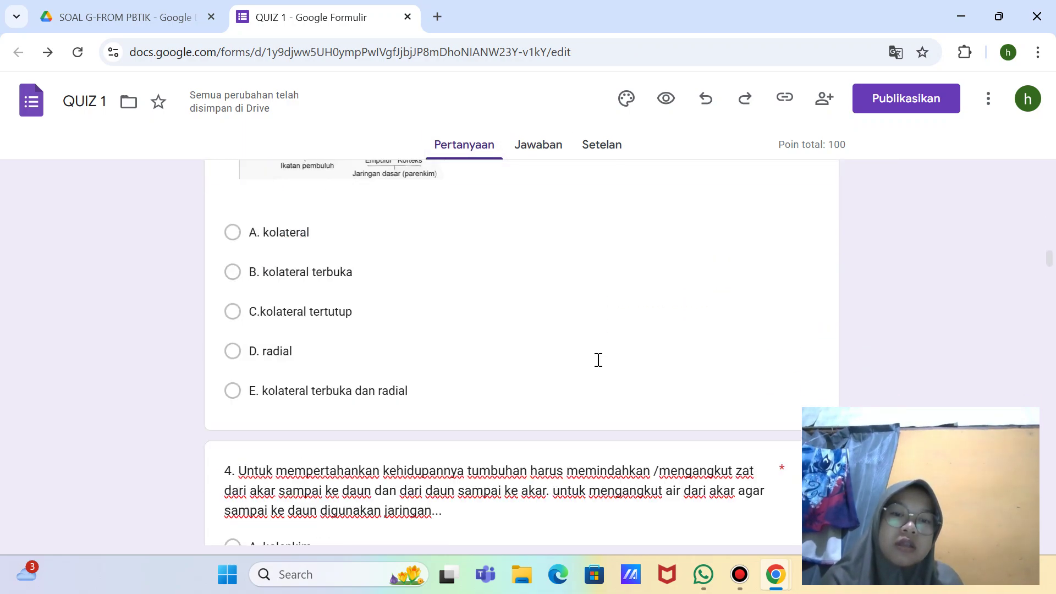
{"action": "scroll", "coordinate": [598, 360], "scroll_direction": "down", "scroll_amount": 20}
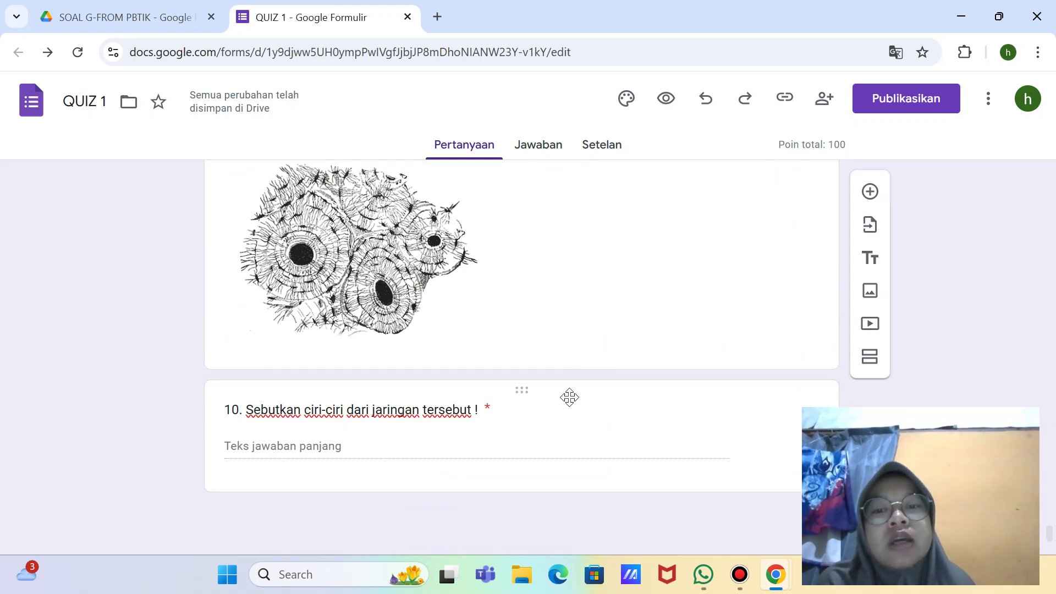
{"action": "left_click", "coordinate": [365, 445]}
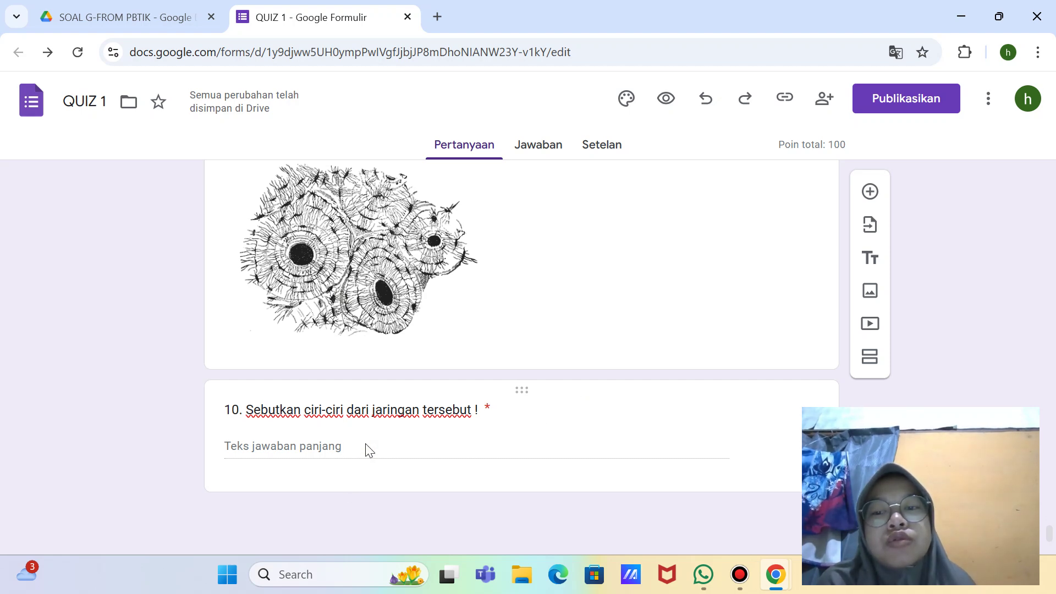
{"action": "left_click", "coordinate": [361, 440]}
{"action": "scroll", "coordinate": [447, 354], "scroll_direction": "up", "scroll_amount": 3}
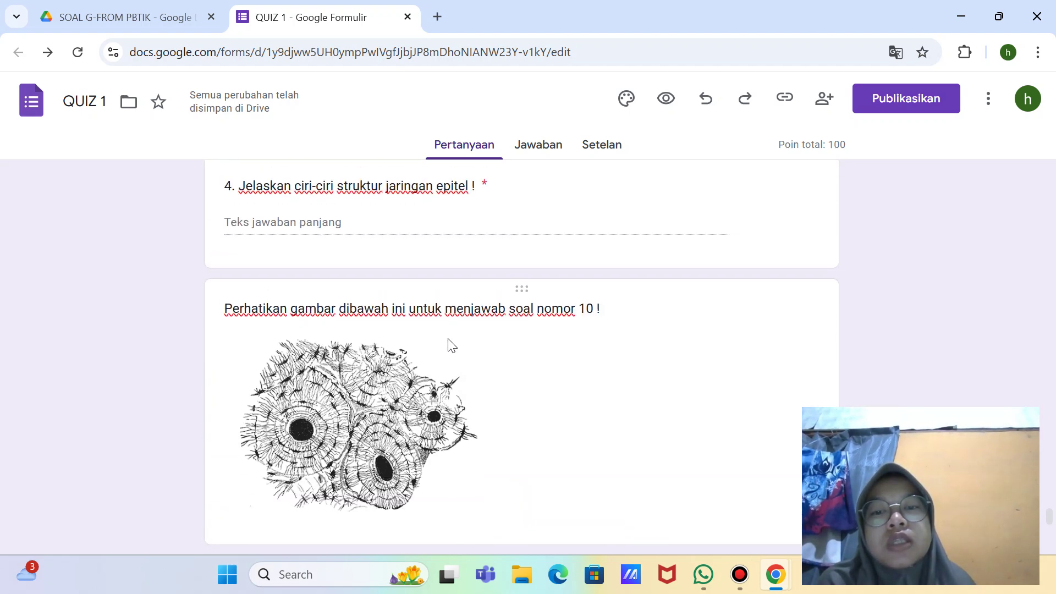
{"action": "scroll", "coordinate": [435, 254], "scroll_direction": "up", "scroll_amount": 3}
{"action": "left_click", "coordinate": [406, 244]}
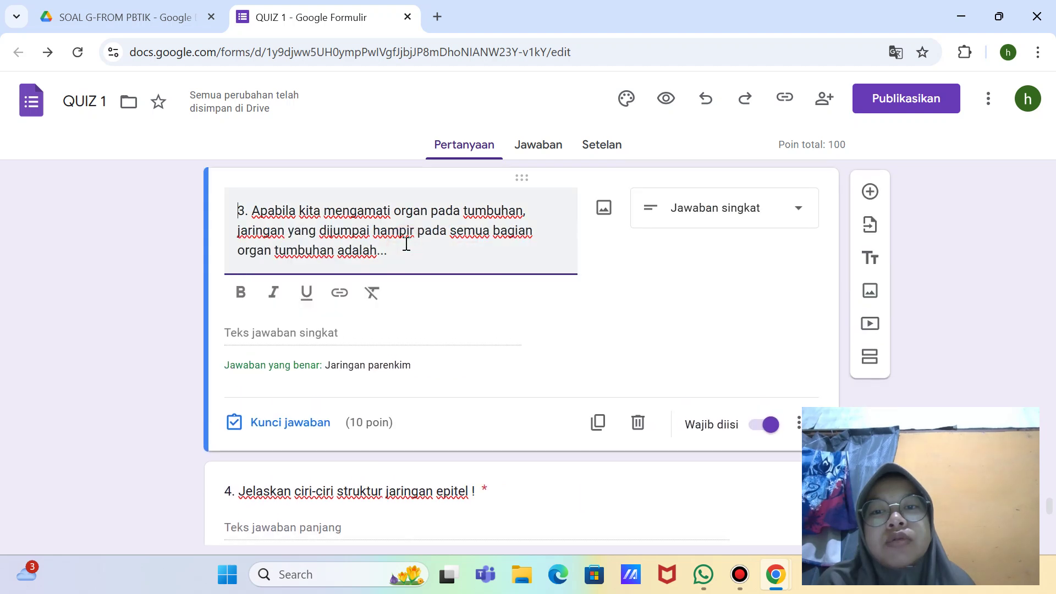
Step: Continue up past the video question to the start of section 3
{"action": "scroll", "coordinate": [406, 245], "scroll_direction": "up", "scroll_amount": 3}
{"action": "left_click", "coordinate": [404, 251]}
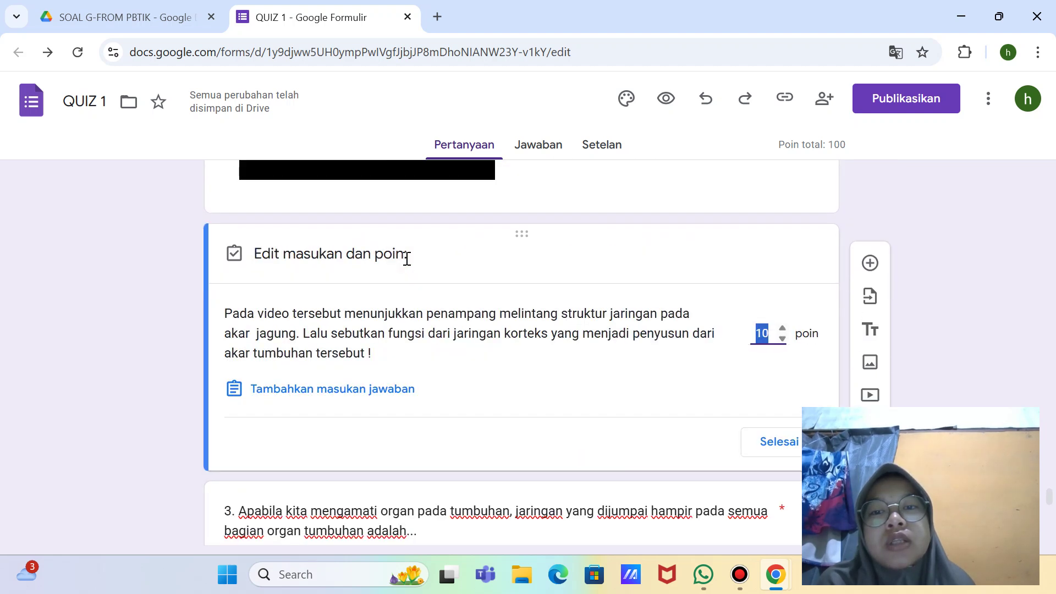
{"action": "scroll", "coordinate": [421, 335], "scroll_direction": "up", "scroll_amount": 2}
{"action": "scroll", "coordinate": [419, 335], "scroll_direction": "up", "scroll_amount": 3}
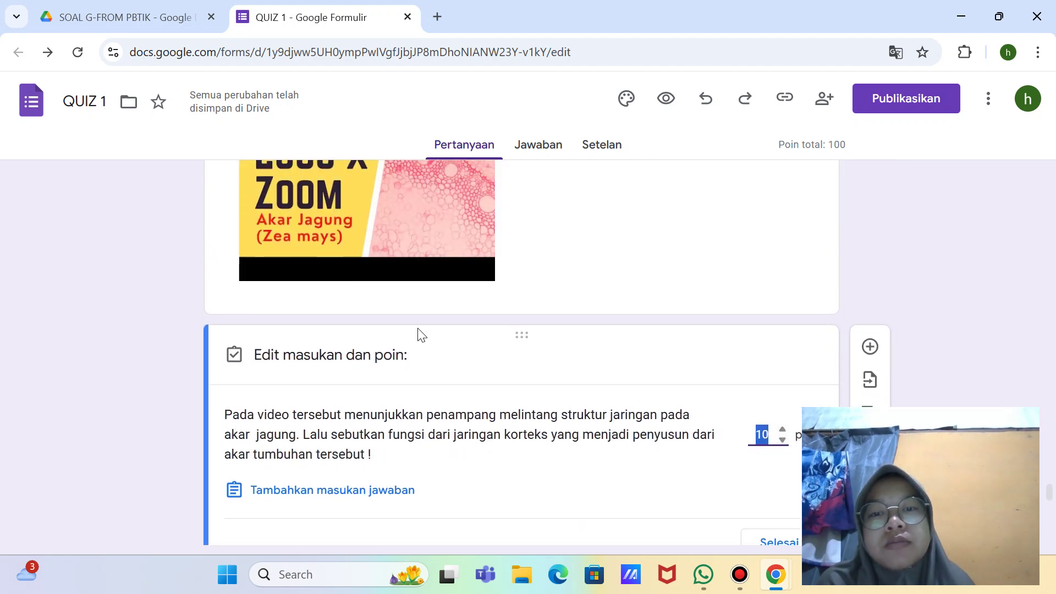
{"action": "left_click", "coordinate": [513, 318]}
{"action": "scroll", "coordinate": [512, 315], "scroll_direction": "up", "scroll_amount": 5}
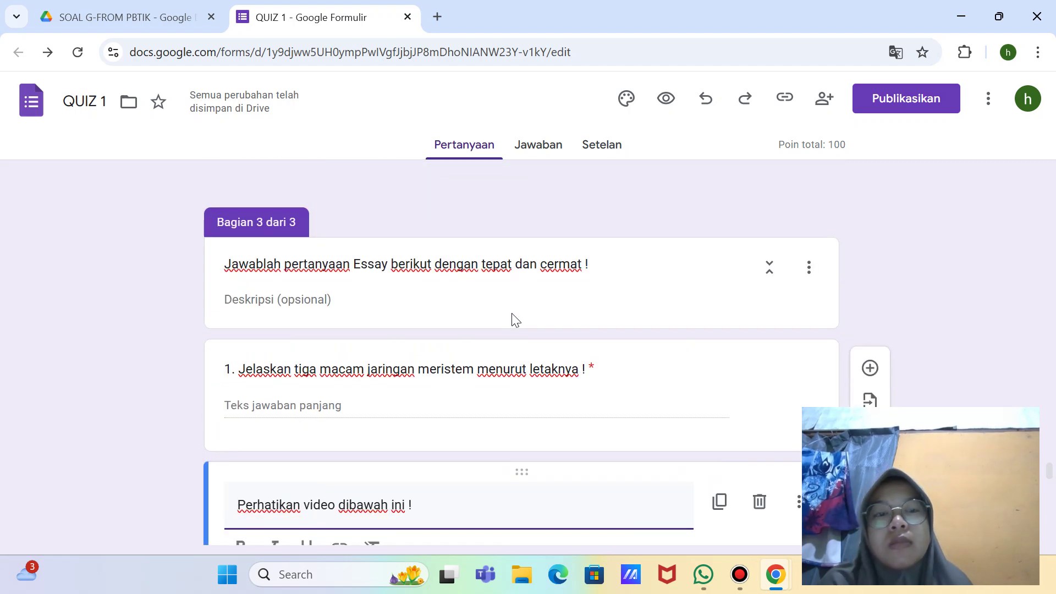
{"action": "scroll", "coordinate": [512, 317], "scroll_direction": "up", "scroll_amount": 1}
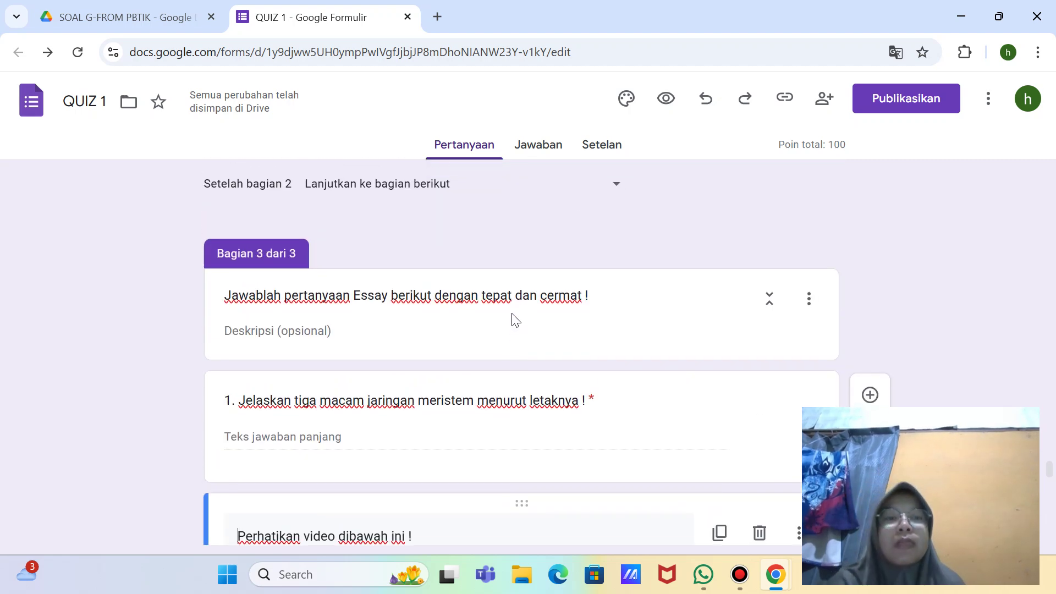
Step: Publish QUIZ 1 to anyone with the link, snipping the publish dialog full-screen first
{"action": "left_click", "coordinate": [895, 97]}
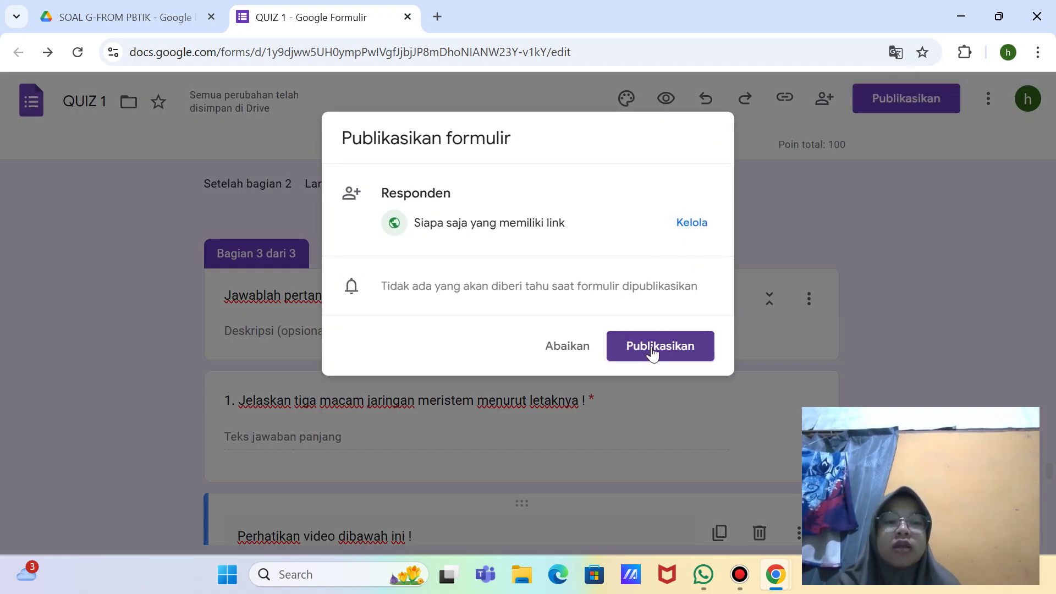
{"action": "key", "text": "super+shift+s"}
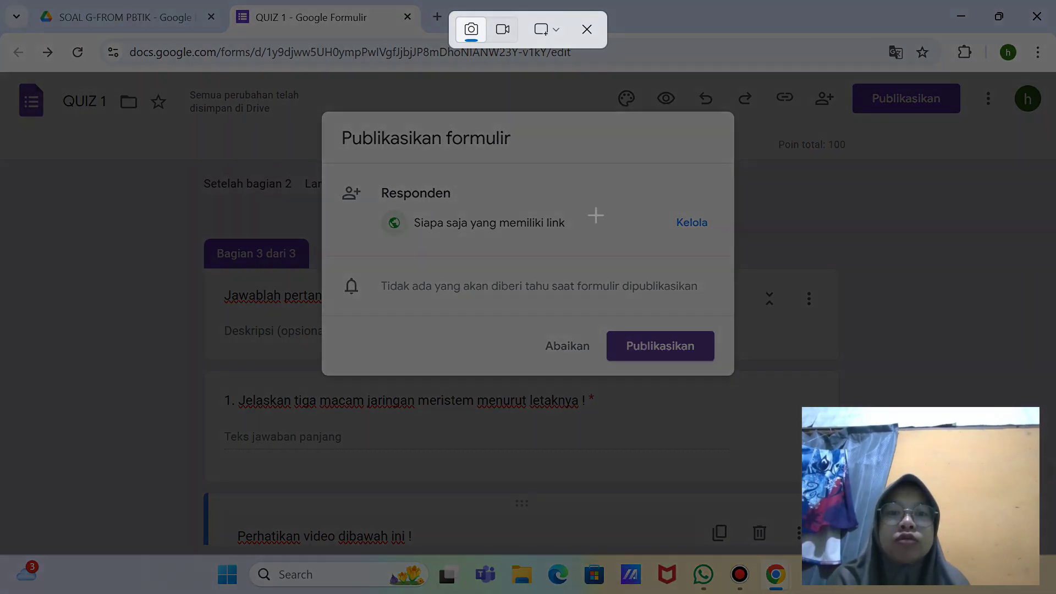
{"action": "left_click", "coordinate": [554, 36]}
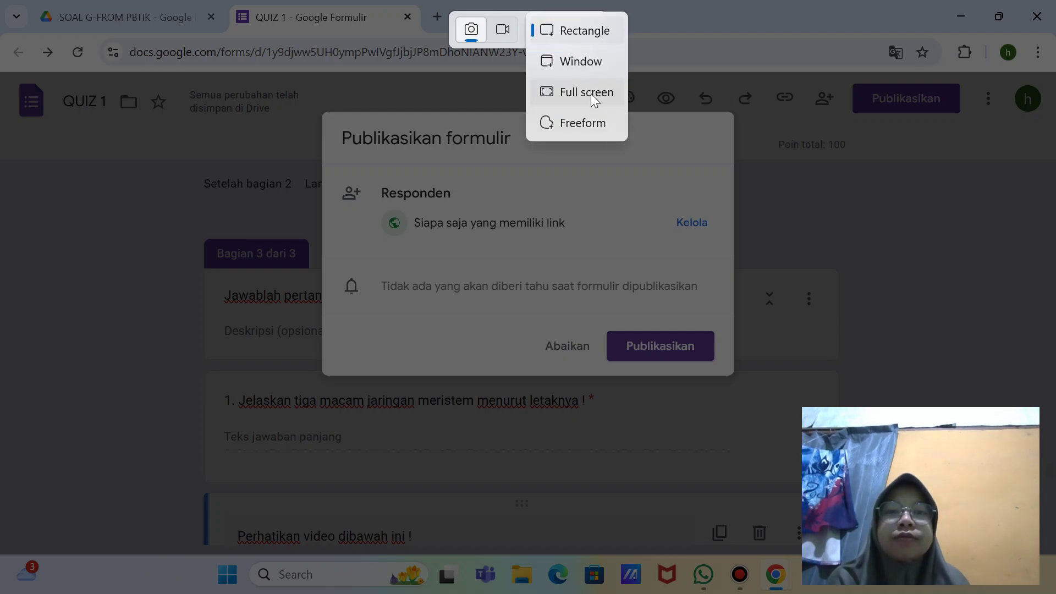
{"action": "left_click", "coordinate": [593, 95]}
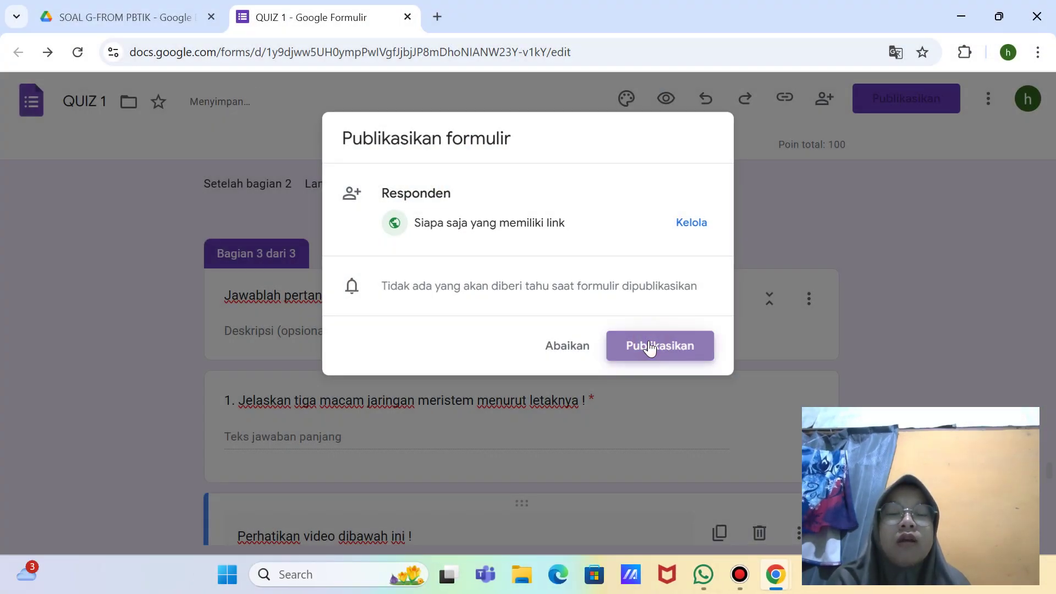
{"action": "left_click", "coordinate": [651, 348]}
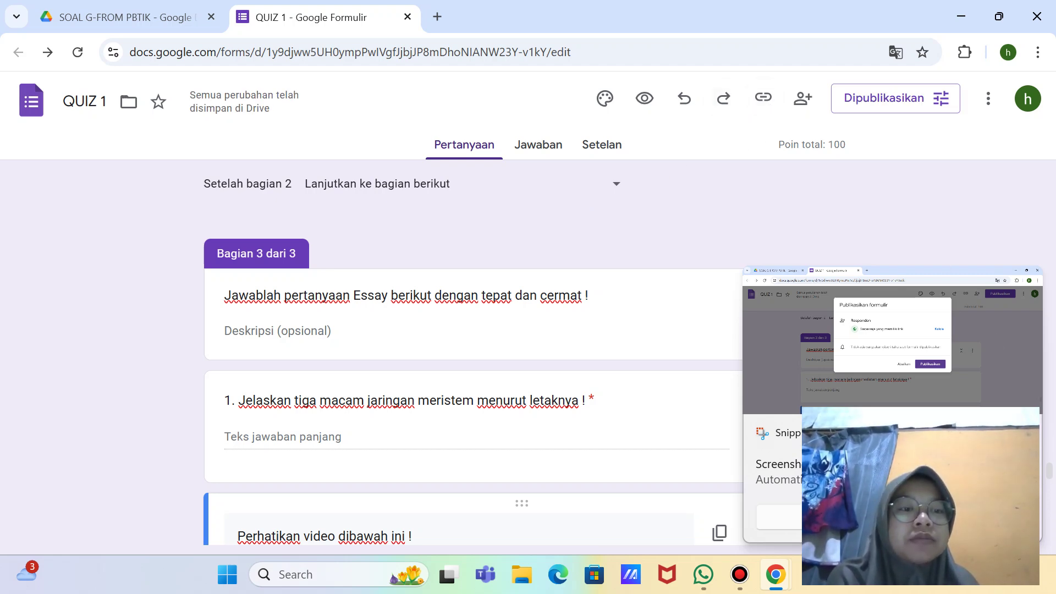
Step: Show the responder link, try the shortened URL, then revert to the full-length link
{"action": "left_click", "coordinate": [762, 97]}
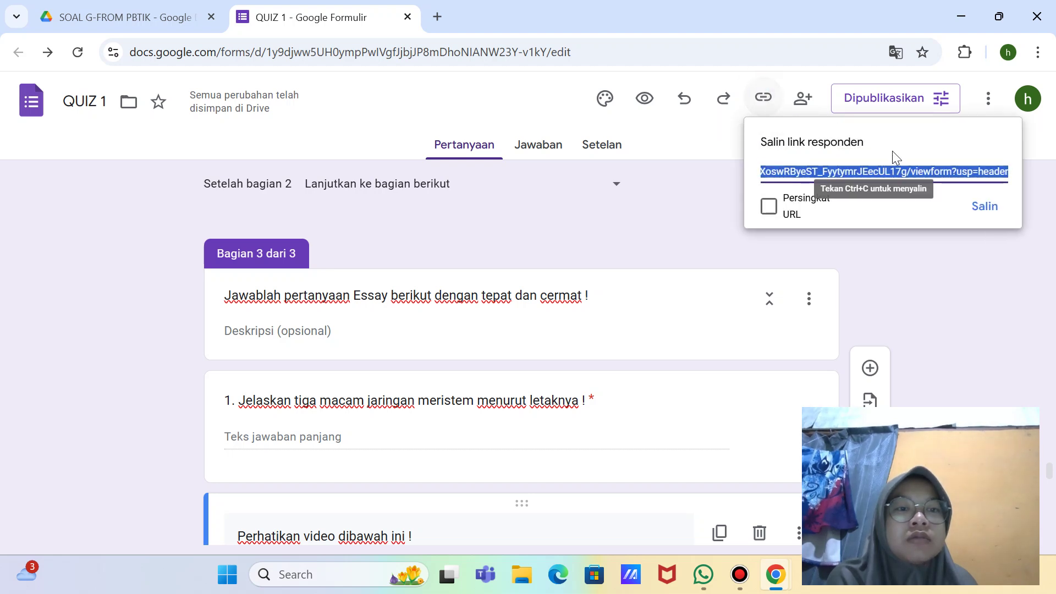
{"action": "left_click", "coordinate": [768, 207]}
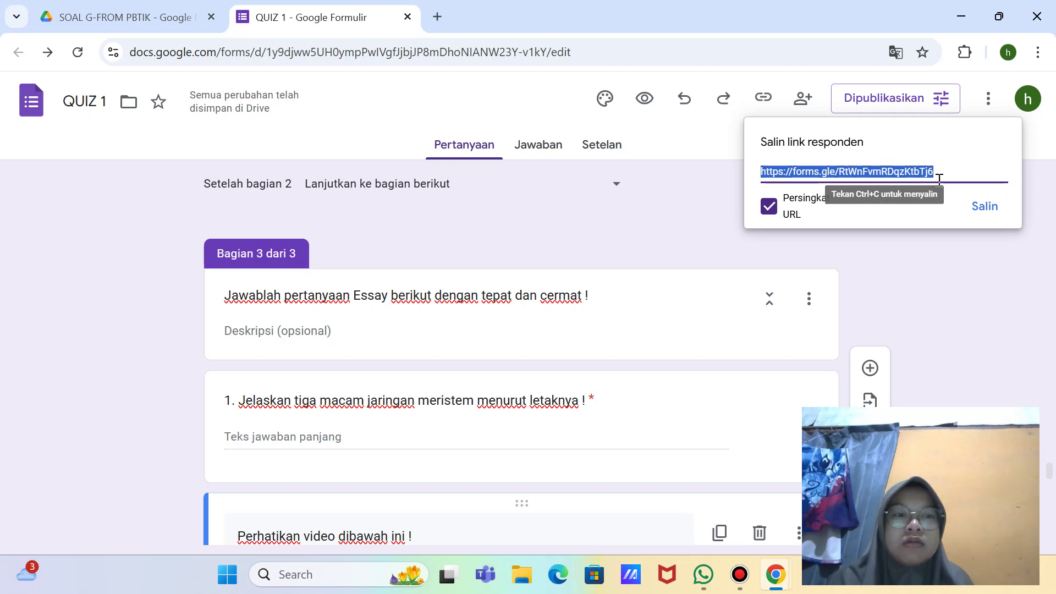
{"action": "left_click", "coordinate": [776, 210]}
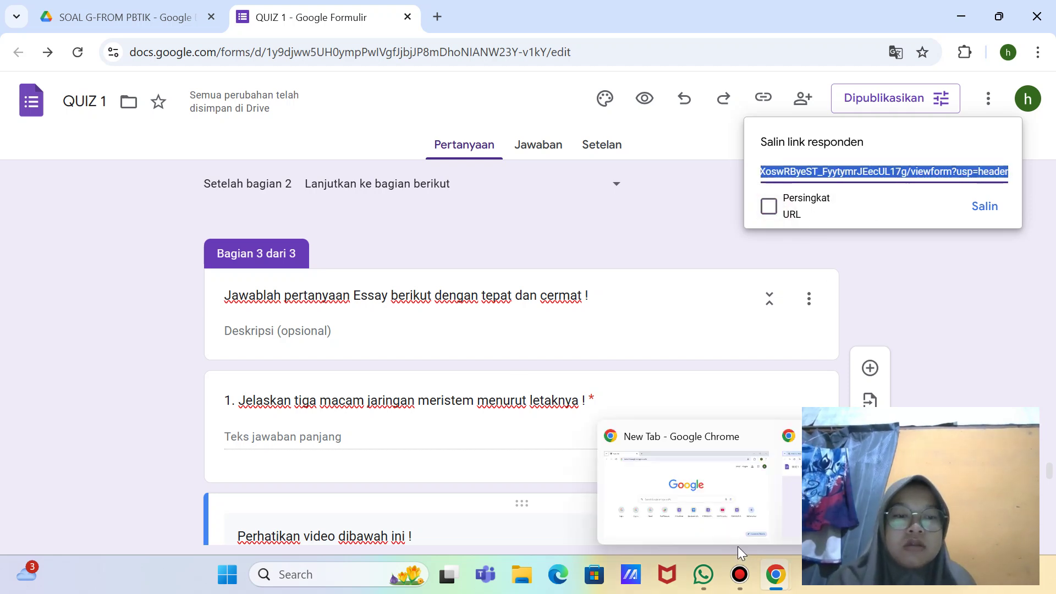
{"action": "left_click", "coordinate": [702, 574]}
Step: In the WhatsApp self-chat, cancel the pending reply and discard a pasted screenshot unsent
{"action": "left_click", "coordinate": [484, 534]}
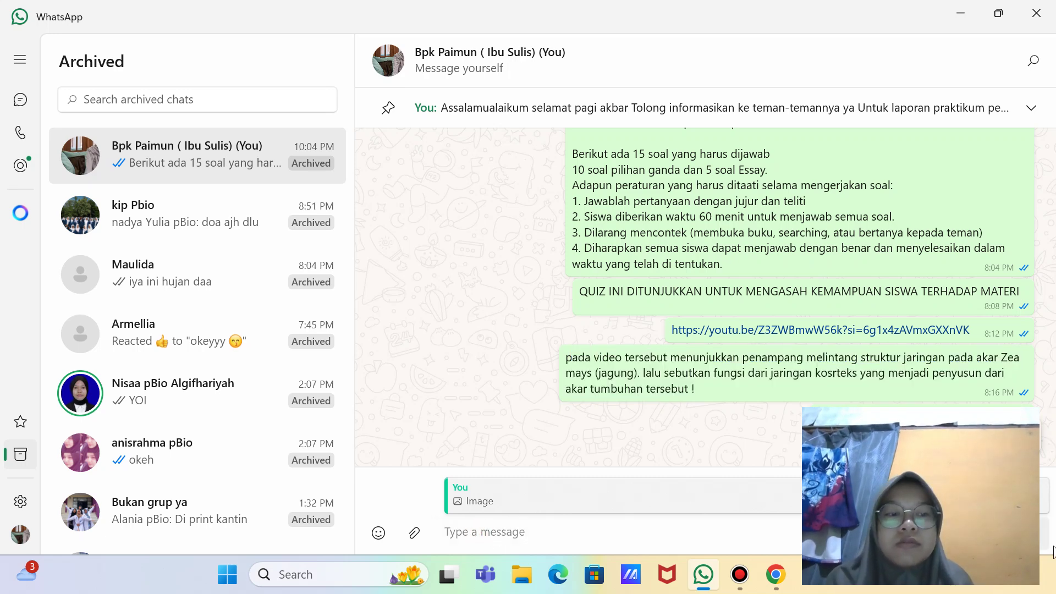
{"action": "left_click", "coordinate": [1036, 495]}
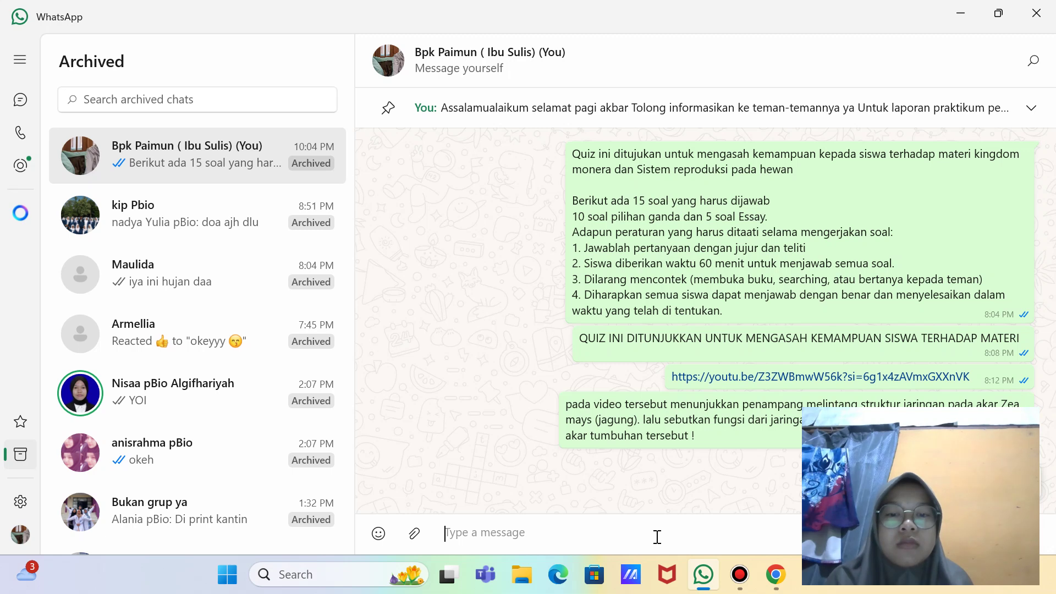
{"action": "key", "text": "ctrl+v"}
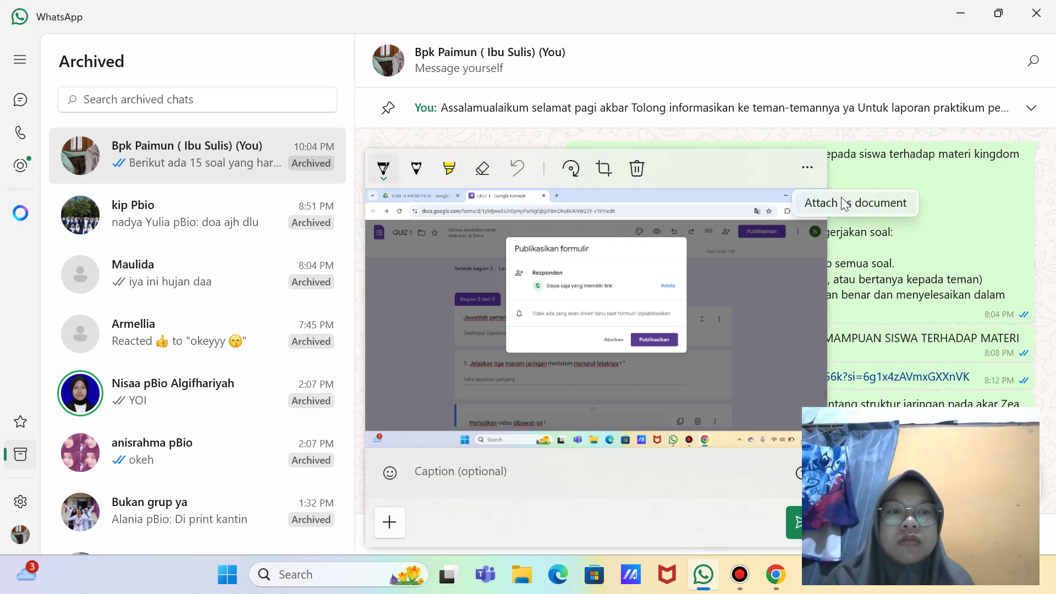
{"action": "left_click", "coordinate": [645, 184]}
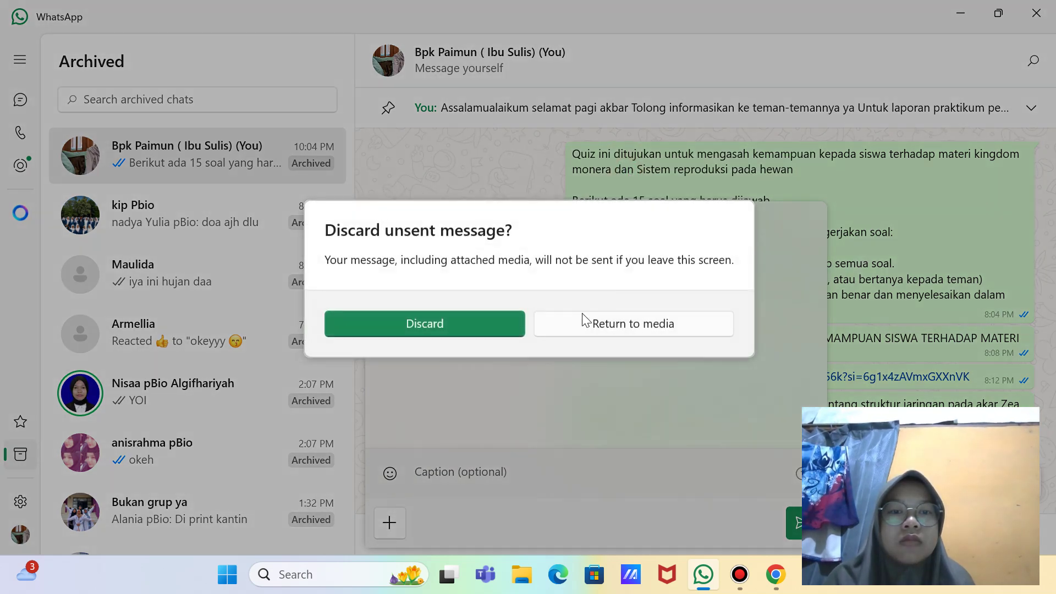
{"action": "left_click", "coordinate": [440, 325]}
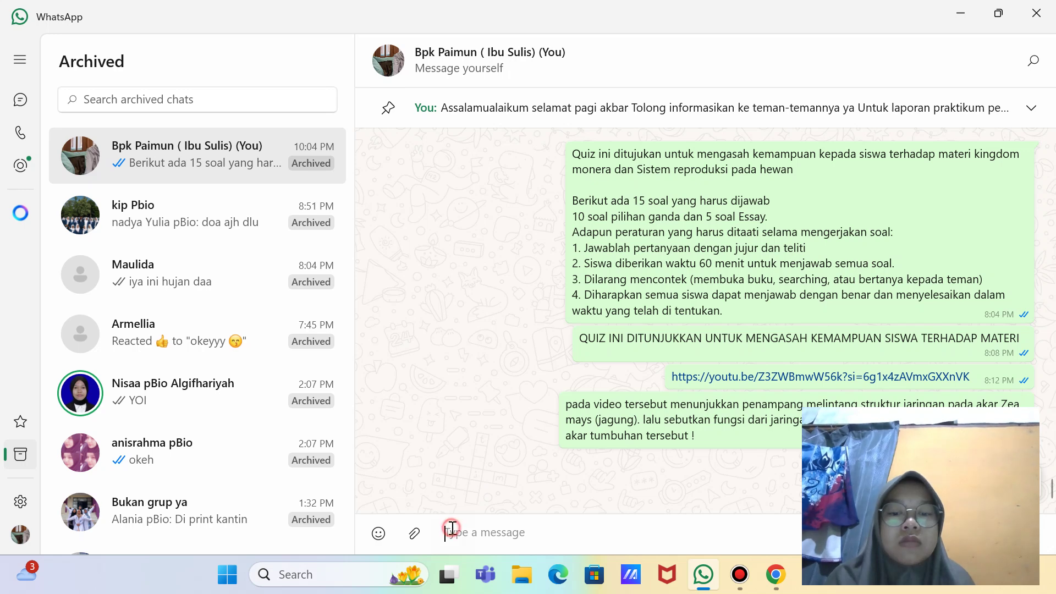
{"action": "left_click", "coordinate": [784, 589]}
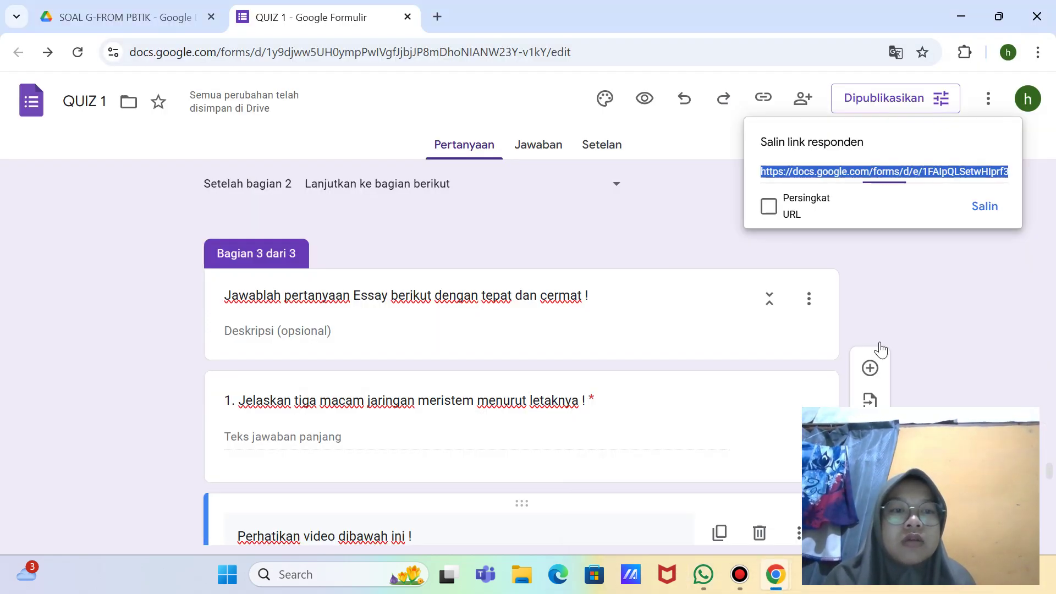
Step: Copy the full responder link and send it to the WhatsApp self-chat
{"action": "left_click", "coordinate": [984, 208]}
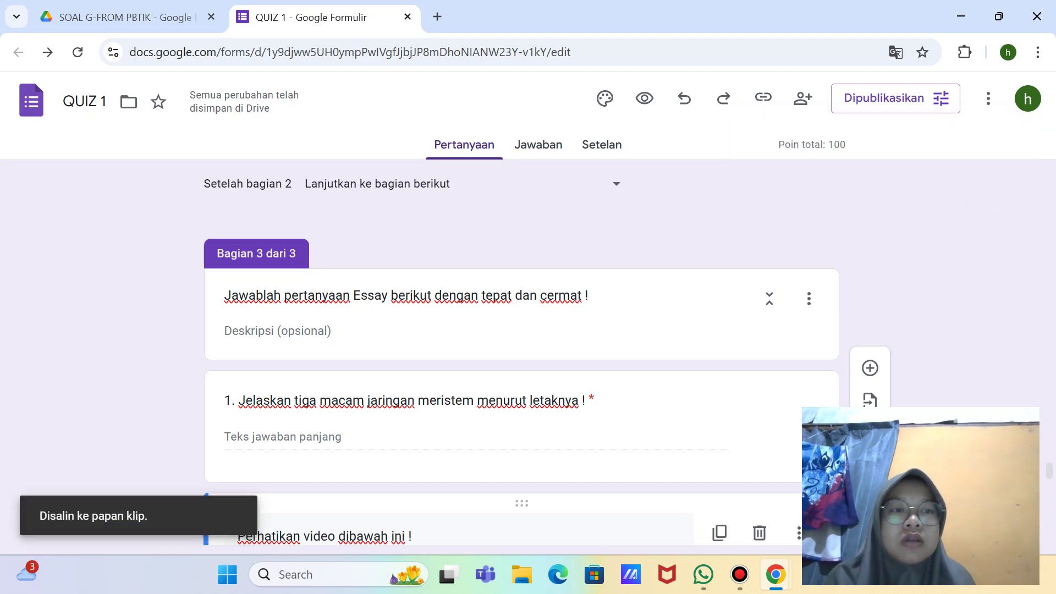
{"action": "left_click", "coordinate": [699, 584]}
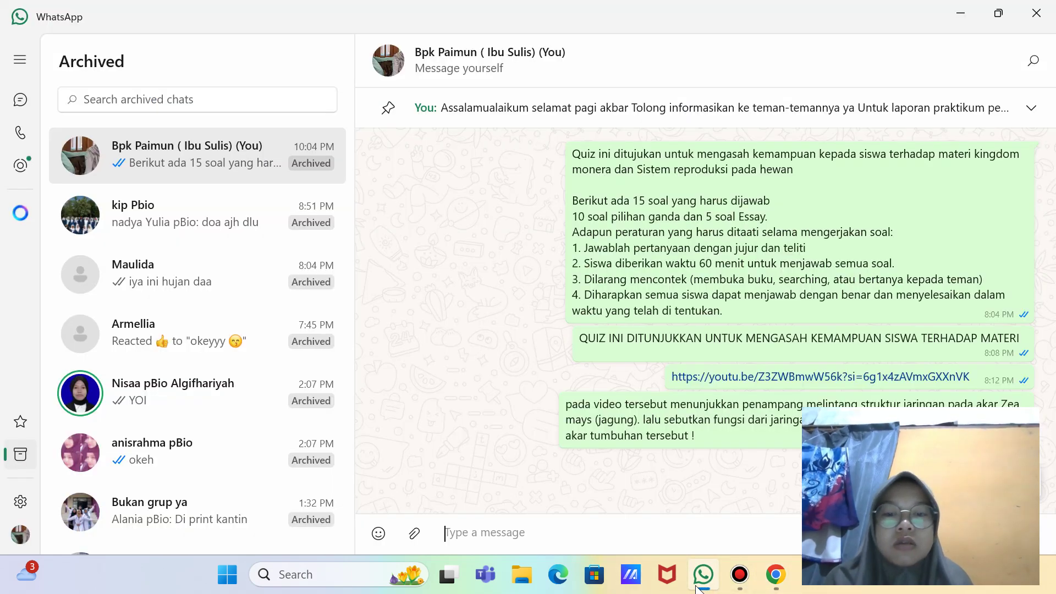
{"action": "key", "text": "ctrl+v"}
{"action": "key", "text": "Return"}
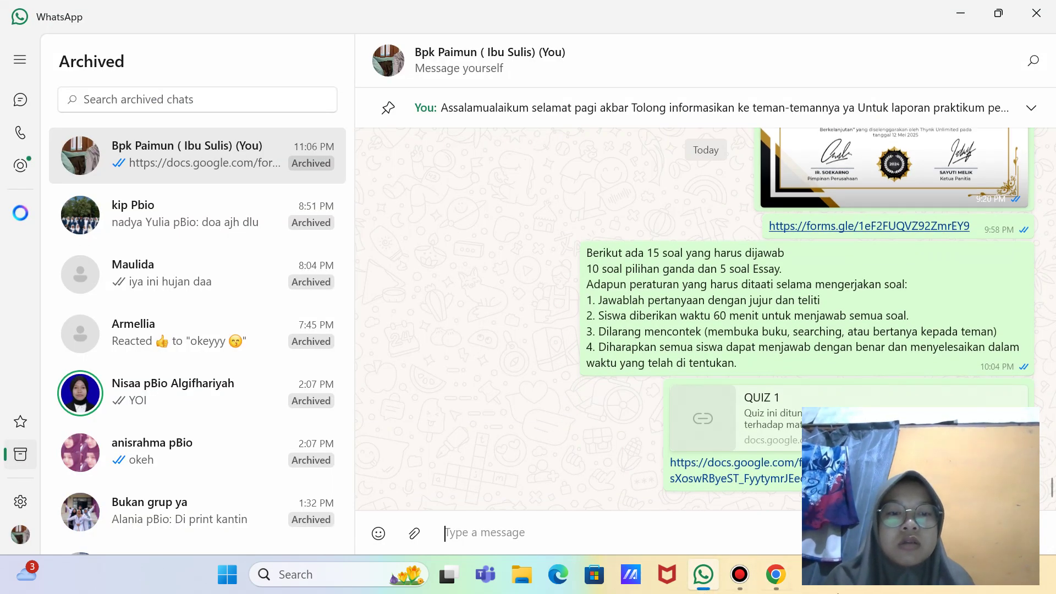
{"action": "left_click", "coordinate": [787, 575]}
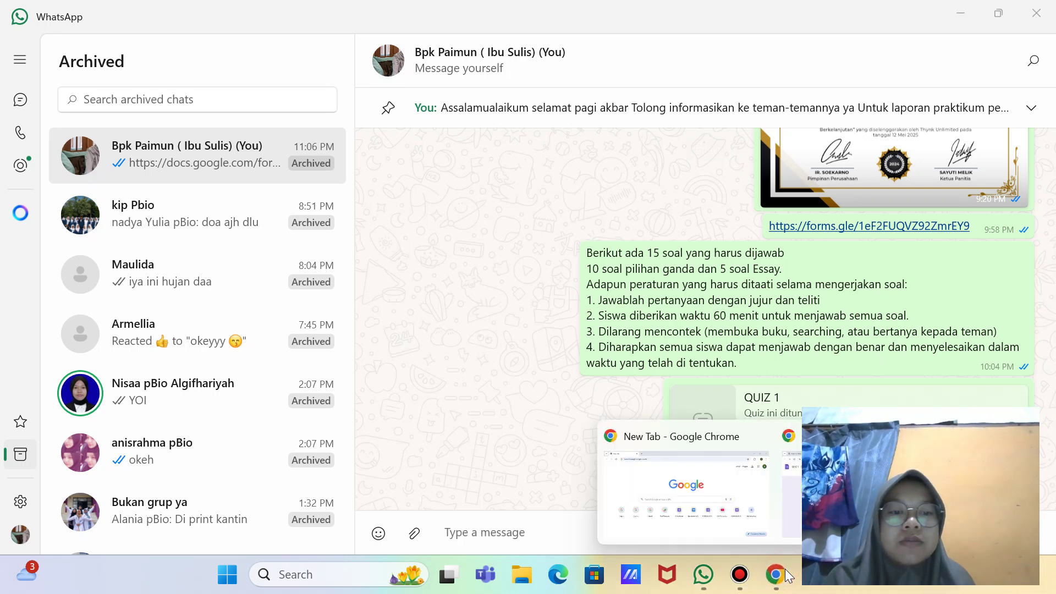
{"action": "left_click", "coordinate": [867, 484]}
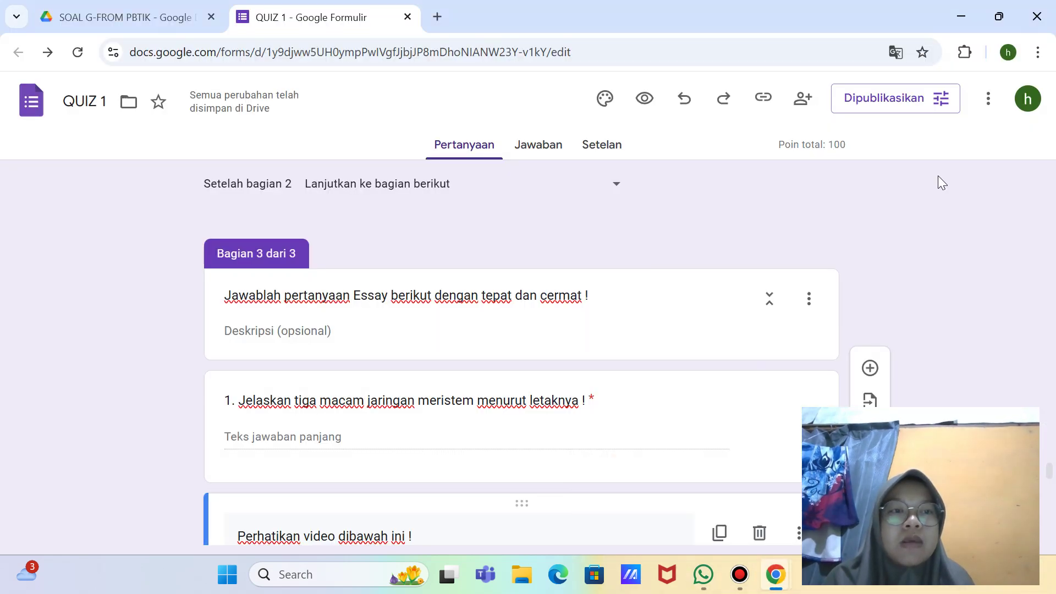
Step: Copy the shortened forms.gle responder link and send it to the WhatsApp self-chat too
{"action": "left_click", "coordinate": [762, 97]}
{"action": "left_click", "coordinate": [769, 207]}
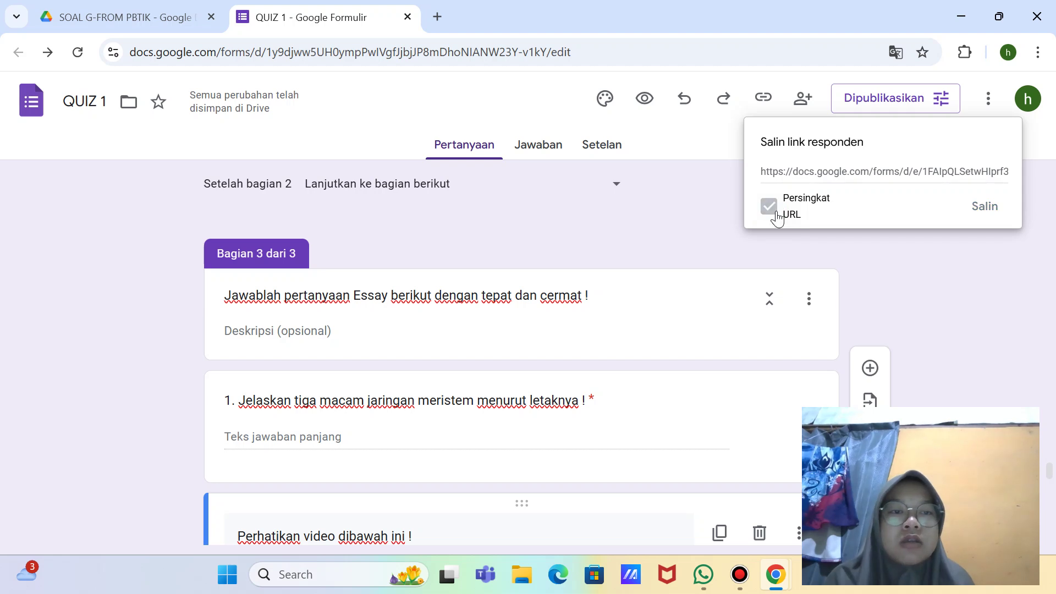
{"action": "left_click", "coordinate": [986, 208]}
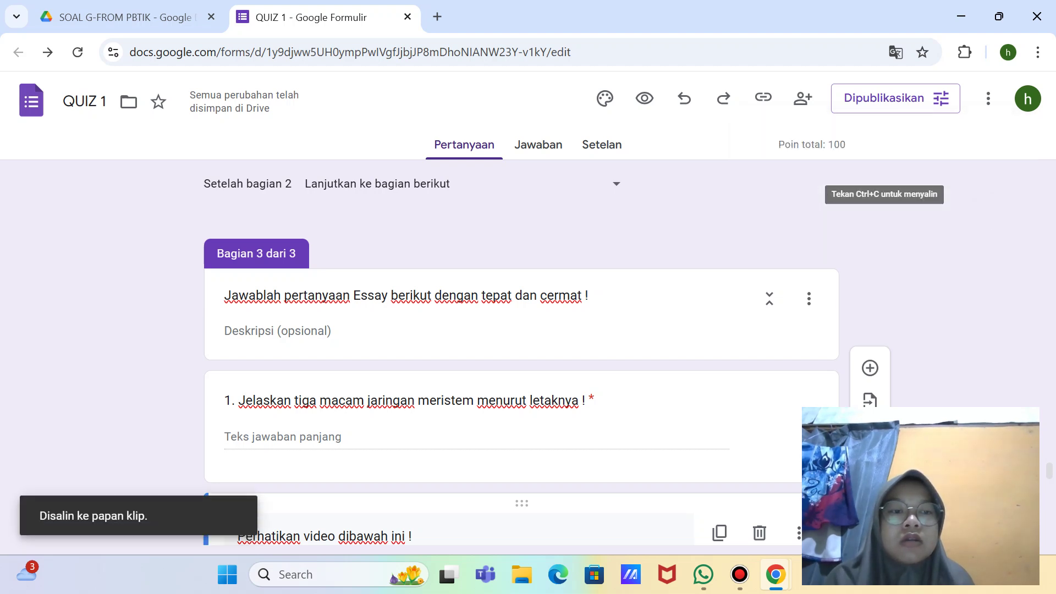
{"action": "left_click", "coordinate": [705, 588]}
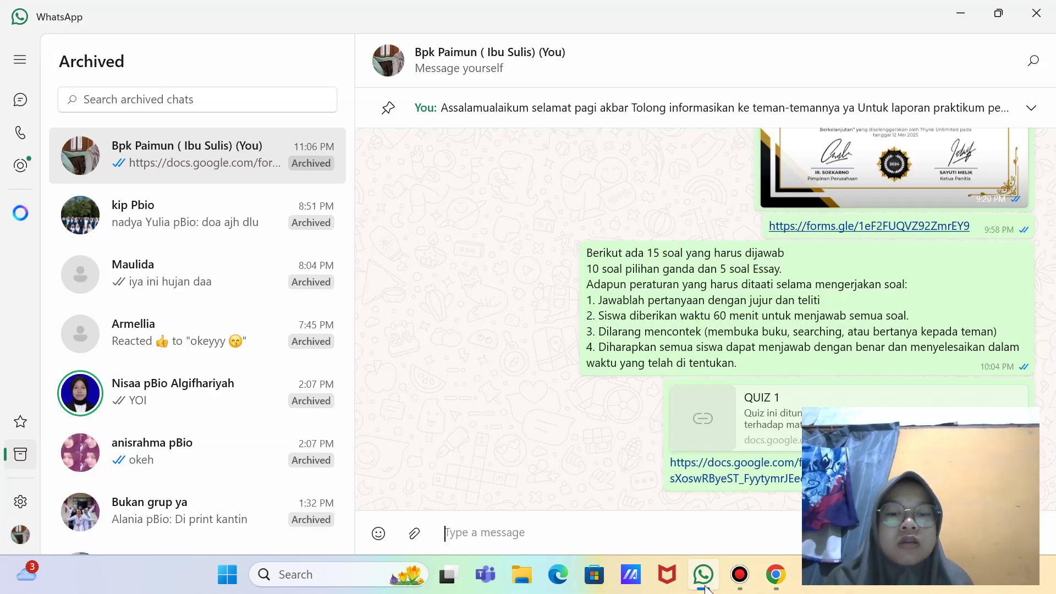
{"action": "type", "text": "https://forms.gle/HLAi4d5hRzg6AjQv6"}
{"action": "key", "text": "Return"}
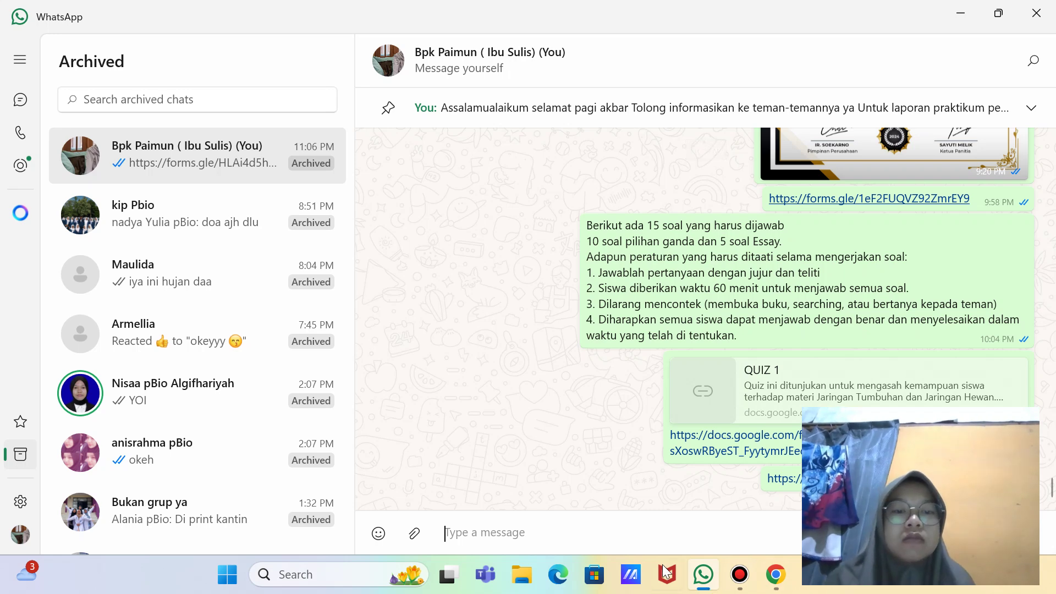
{"action": "left_click", "coordinate": [786, 589]}
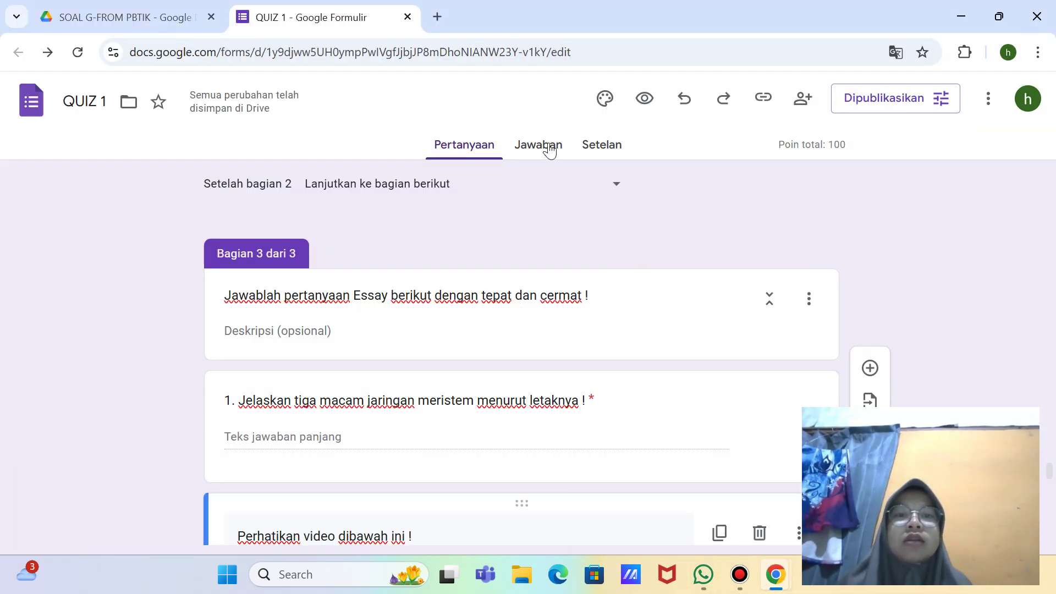
Step: Check responses, then open Settings, expand the Jawaban section and take a full-screen screenshot
{"action": "left_click", "coordinate": [546, 146]}
{"action": "left_click", "coordinate": [609, 152]}
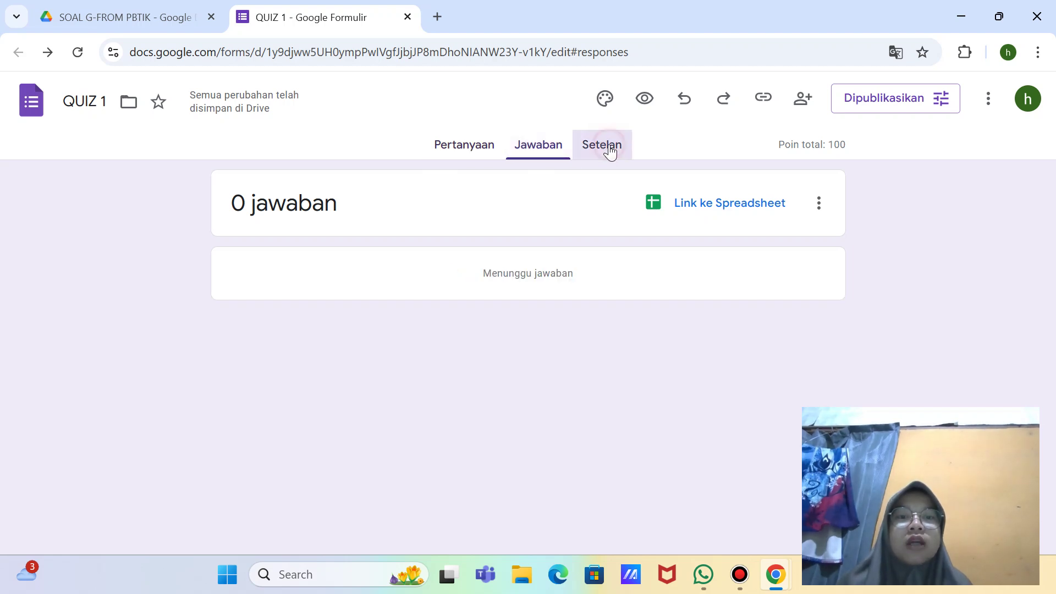
{"action": "scroll", "coordinate": [647, 286], "scroll_direction": "down", "scroll_amount": 12}
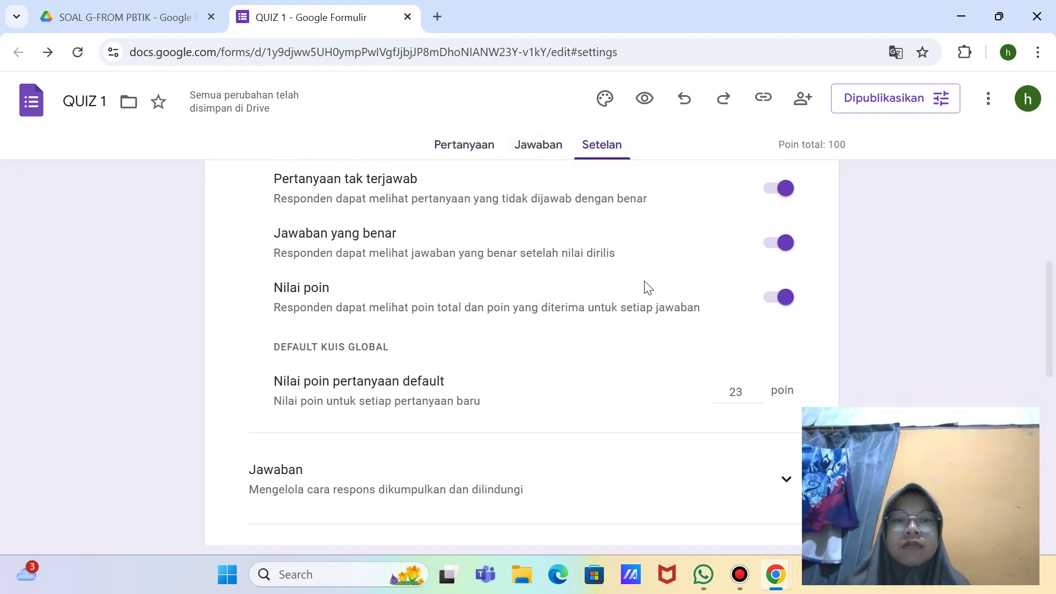
{"action": "scroll", "coordinate": [648, 286], "scroll_direction": "up", "scroll_amount": 5}
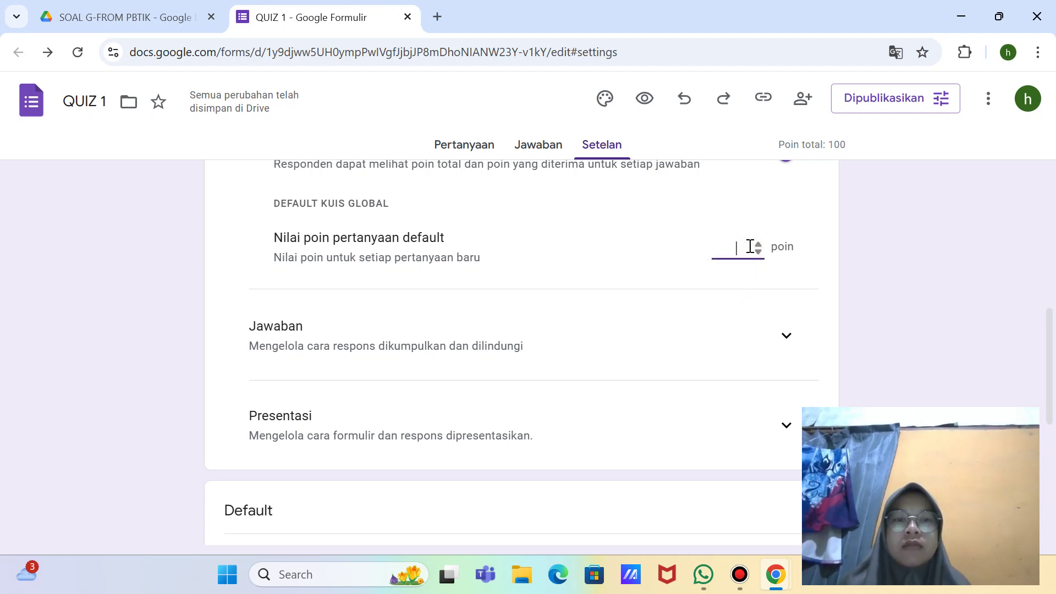
{"action": "scroll", "coordinate": [750, 246], "scroll_direction": "down", "scroll_amount": 6}
{"action": "scroll", "coordinate": [750, 246], "scroll_direction": "up", "scroll_amount": 4}
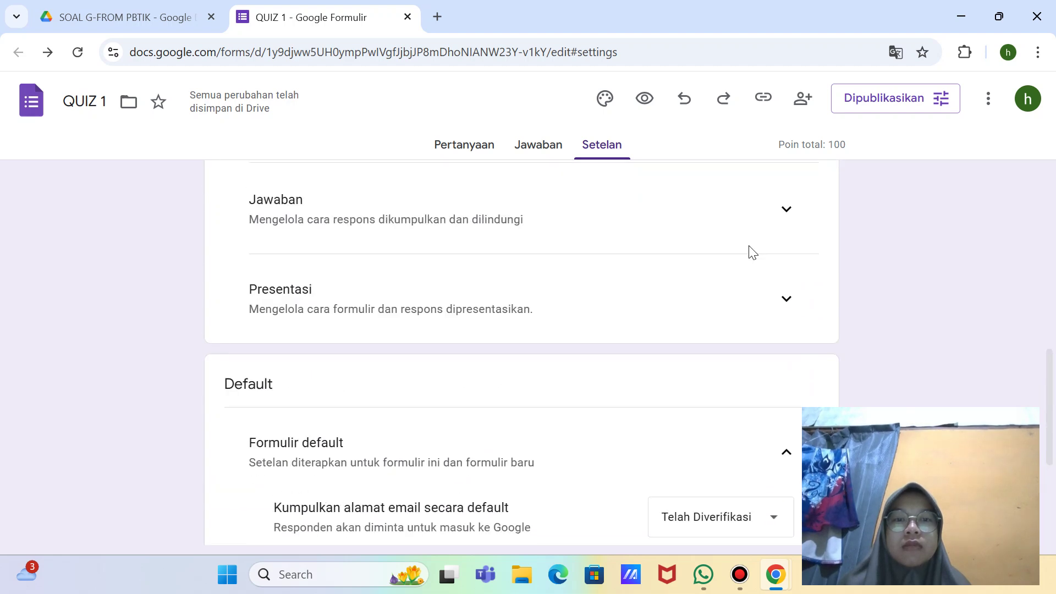
{"action": "left_click", "coordinate": [786, 210]}
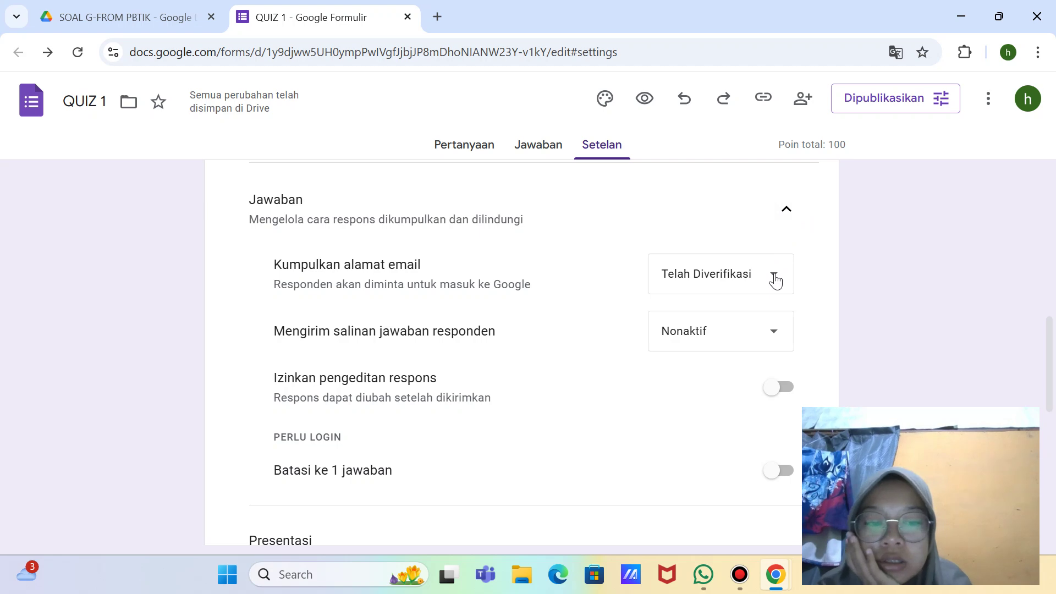
{"action": "key", "text": "super+shift+s"}
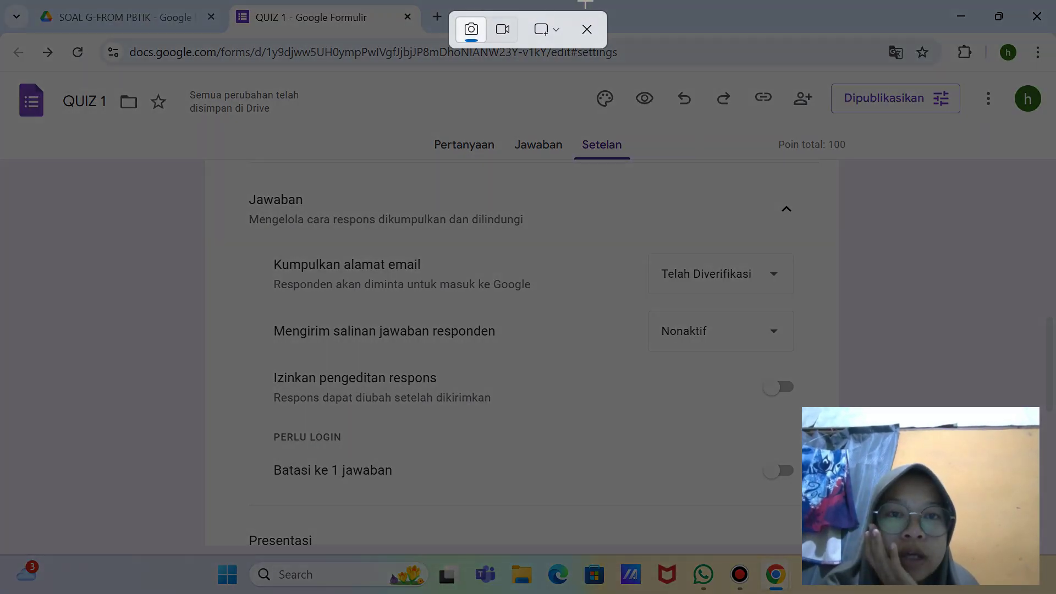
{"action": "left_click", "coordinate": [547, 33]}
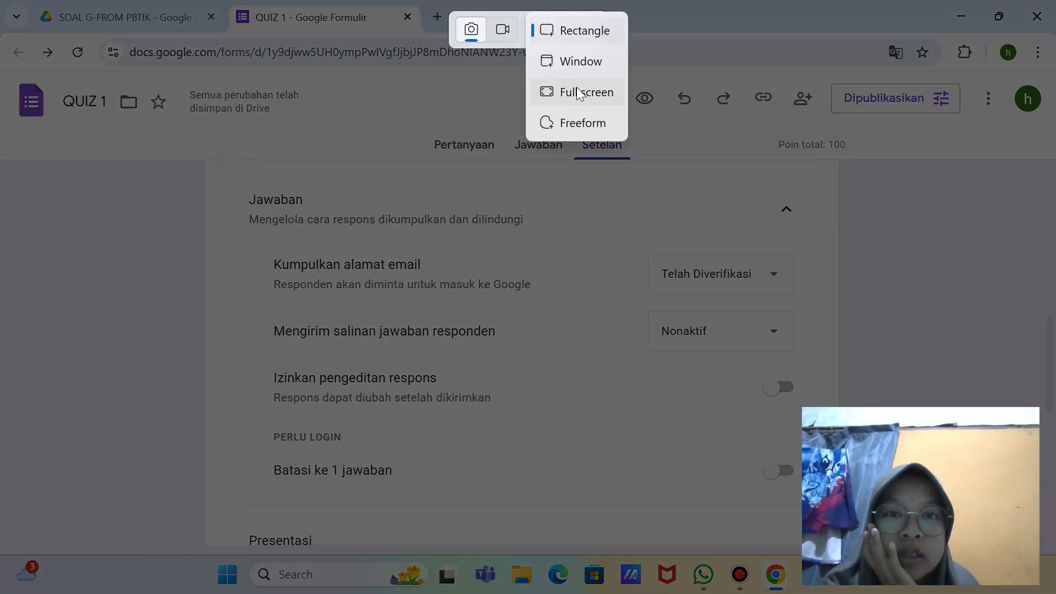
{"action": "left_click", "coordinate": [574, 89]}
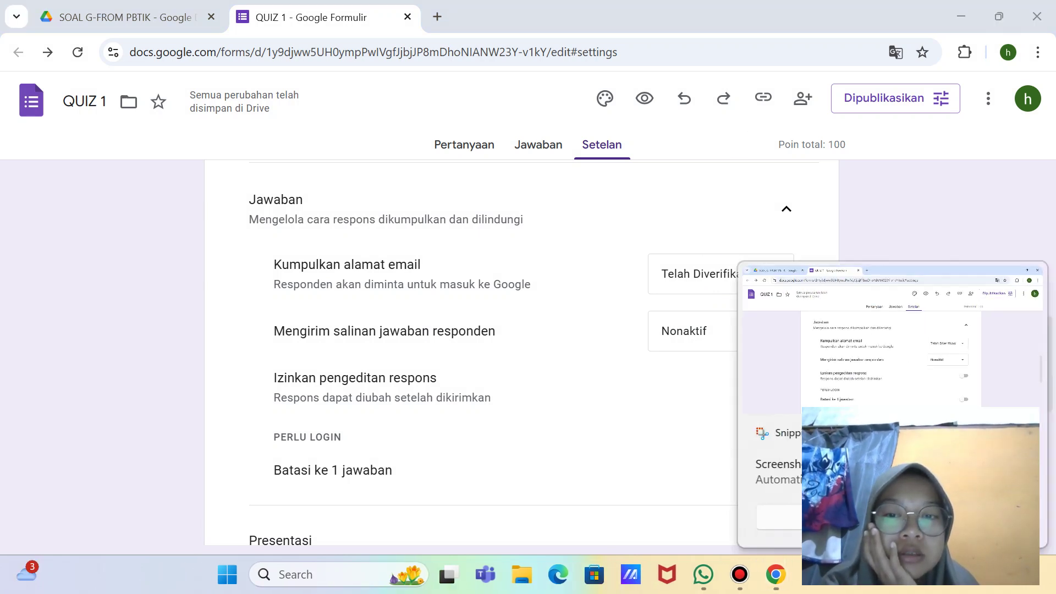
Step: Expand and collapse Presentasi, then collapse the Formulir default and Pertanyaan default sections
{"action": "scroll", "coordinate": [795, 423], "scroll_direction": "down", "scroll_amount": 3}
{"action": "scroll", "coordinate": [795, 423], "scroll_direction": "down", "scroll_amount": 1}
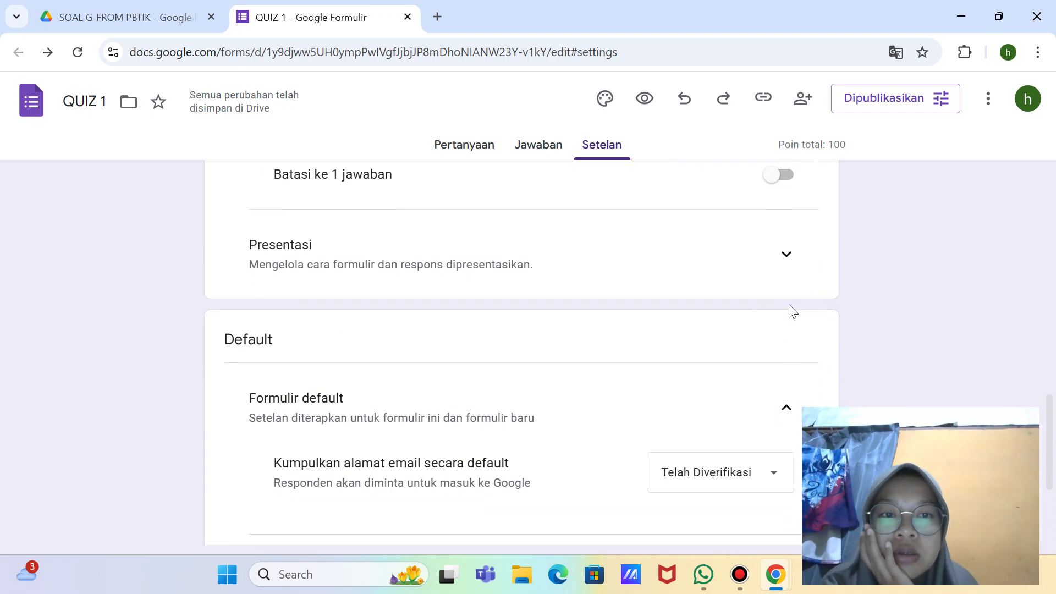
{"action": "left_click", "coordinate": [789, 269]}
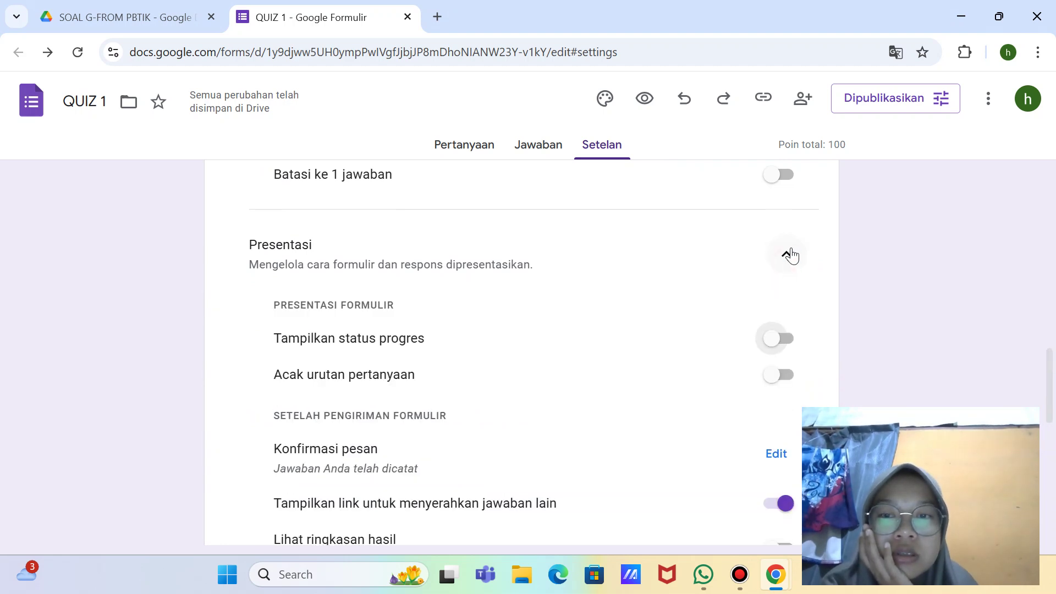
{"action": "left_click", "coordinate": [791, 256]}
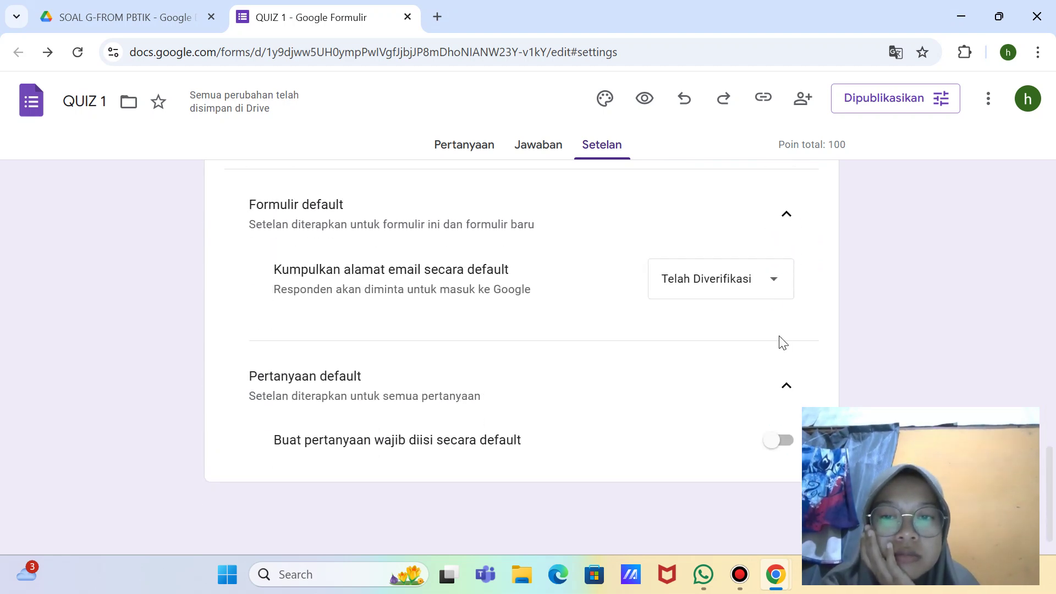
{"action": "left_click", "coordinate": [783, 219]}
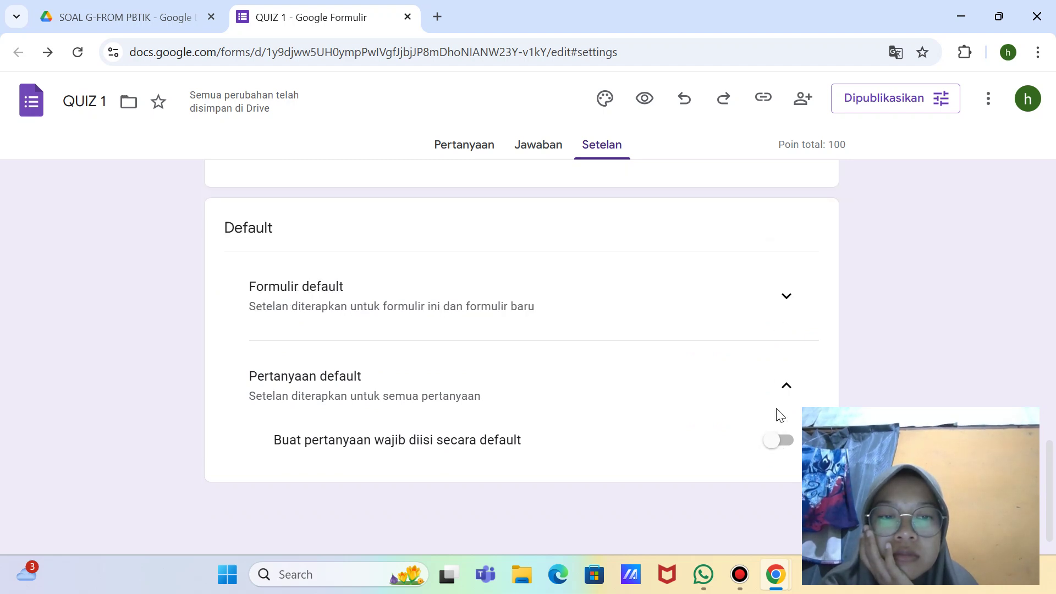
{"action": "left_click", "coordinate": [787, 386]}
{"action": "scroll", "coordinate": [790, 384], "scroll_direction": "up", "scroll_amount": 7}
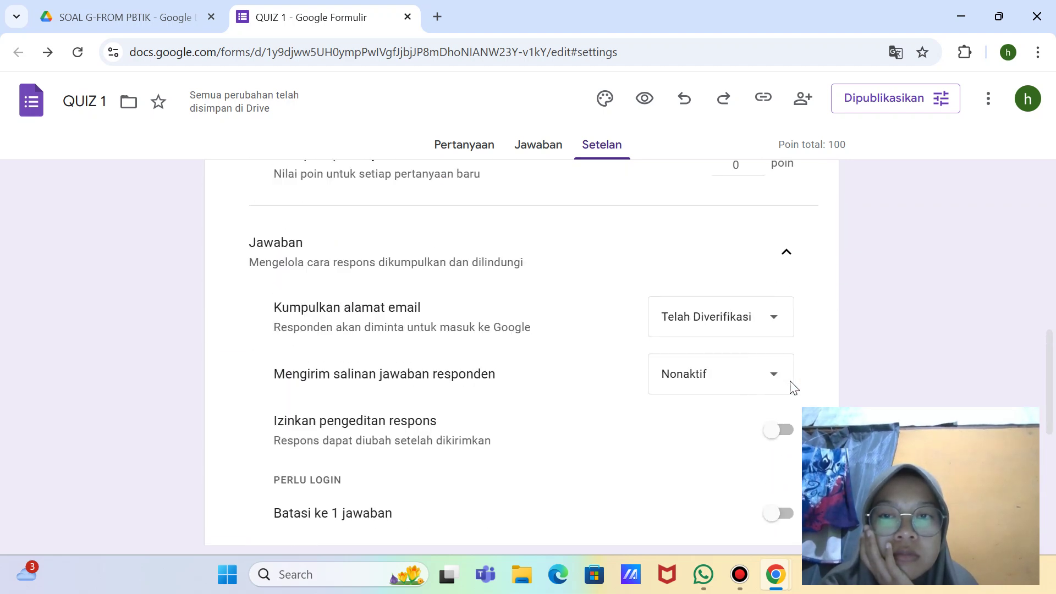
{"action": "scroll", "coordinate": [794, 388], "scroll_direction": "up", "scroll_amount": 5}
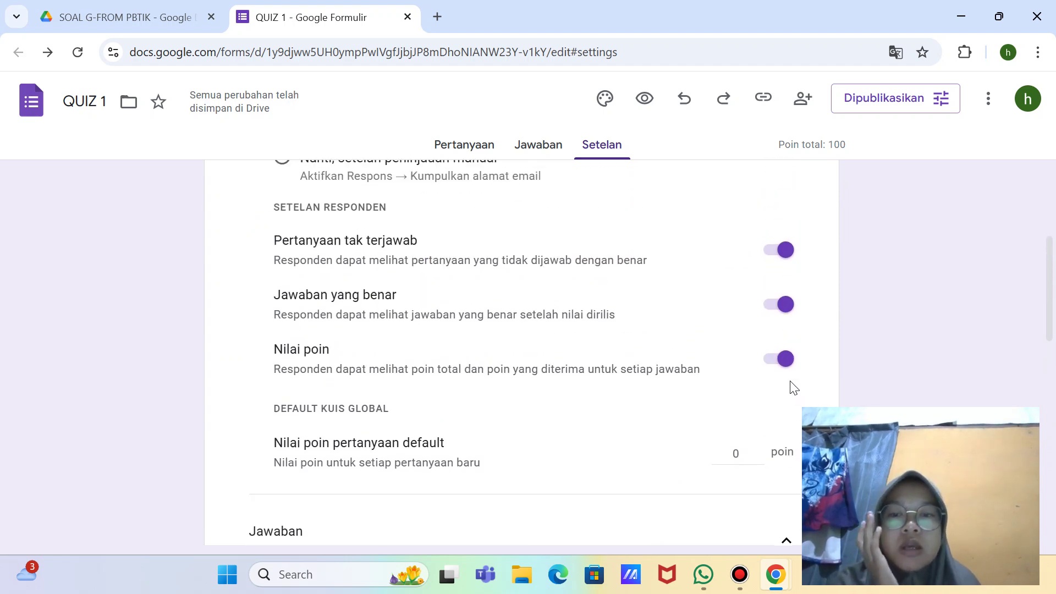
{"action": "scroll", "coordinate": [794, 388], "scroll_direction": "up", "scroll_amount": 2}
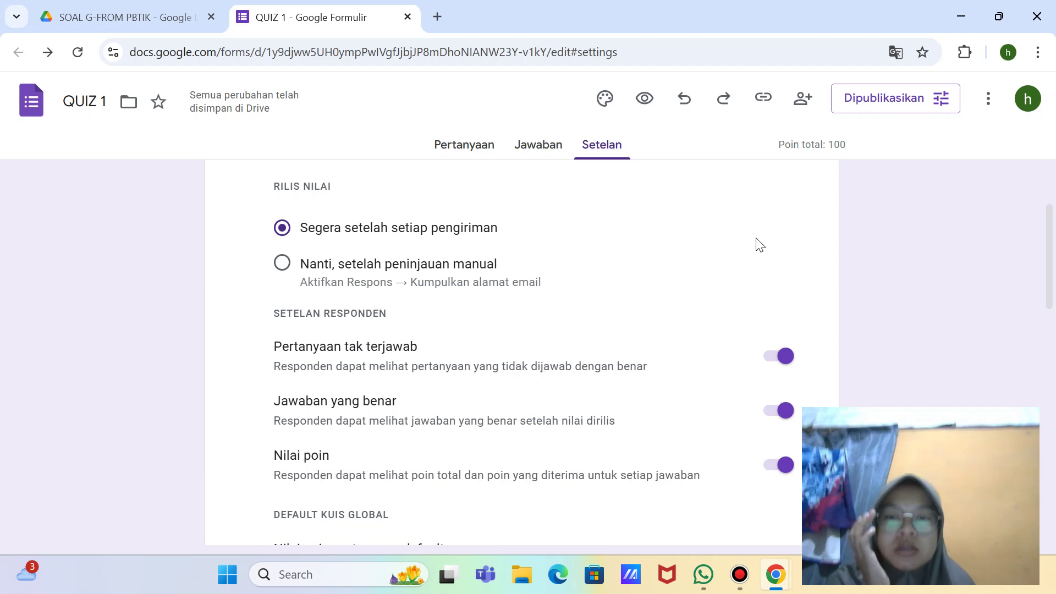
{"action": "scroll", "coordinate": [760, 244], "scroll_direction": "up", "scroll_amount": 3}
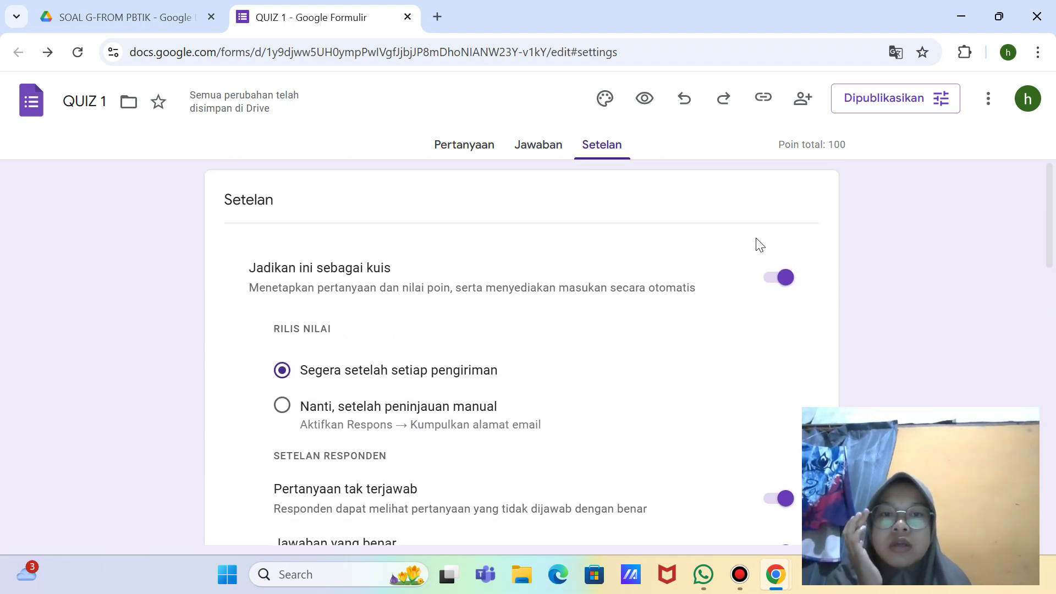
{"action": "scroll", "coordinate": [715, 236], "scroll_direction": "down", "scroll_amount": 1}
Step: Return to the questions, close the QUIZ 1 tab, and refresh the Drive folder
{"action": "left_click", "coordinate": [465, 145]}
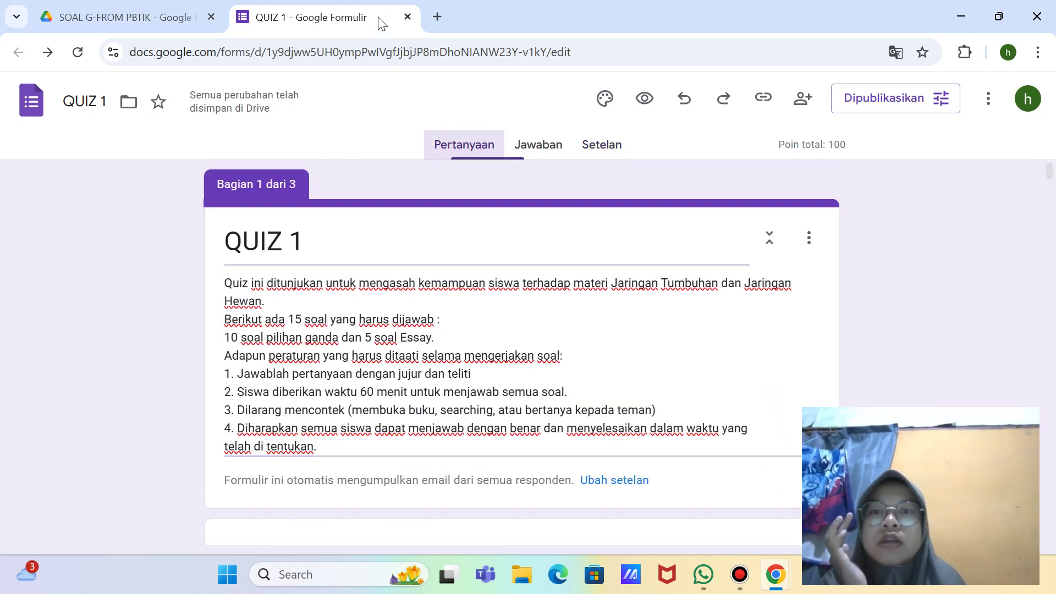
{"action": "left_click", "coordinate": [408, 17]}
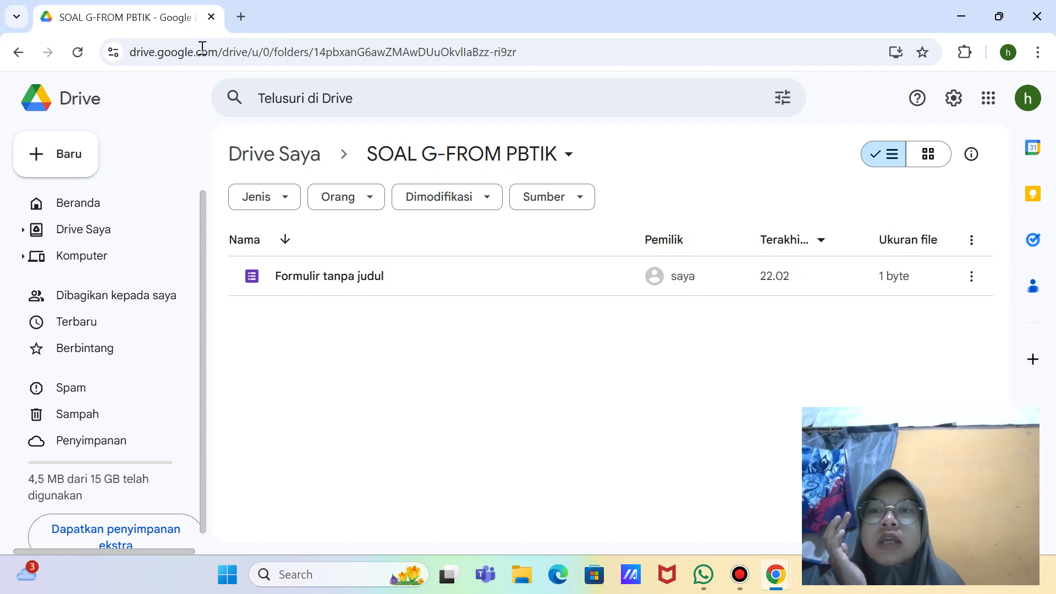
{"action": "left_click", "coordinate": [80, 62]}
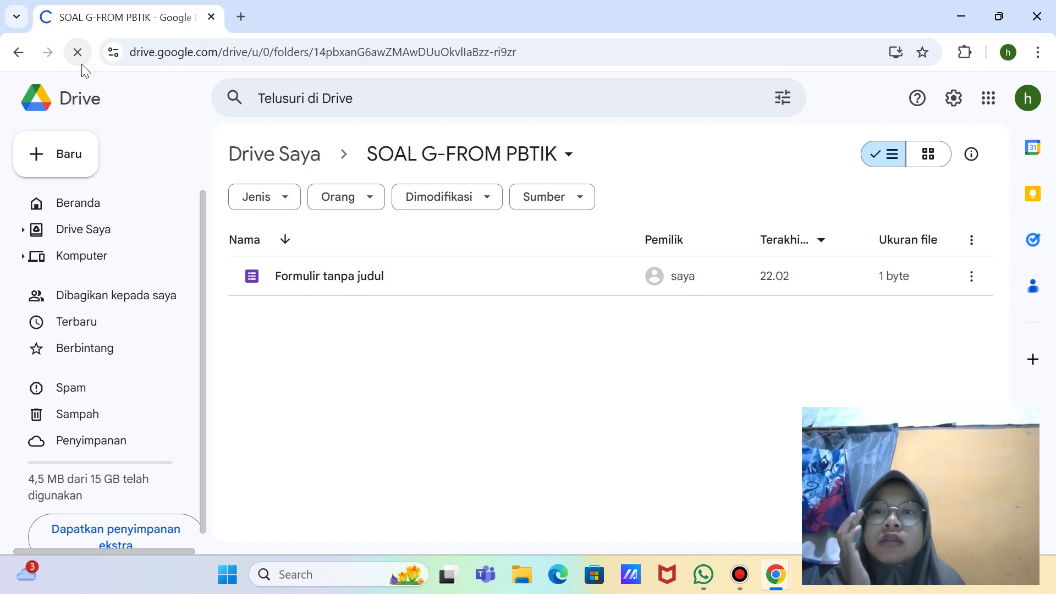
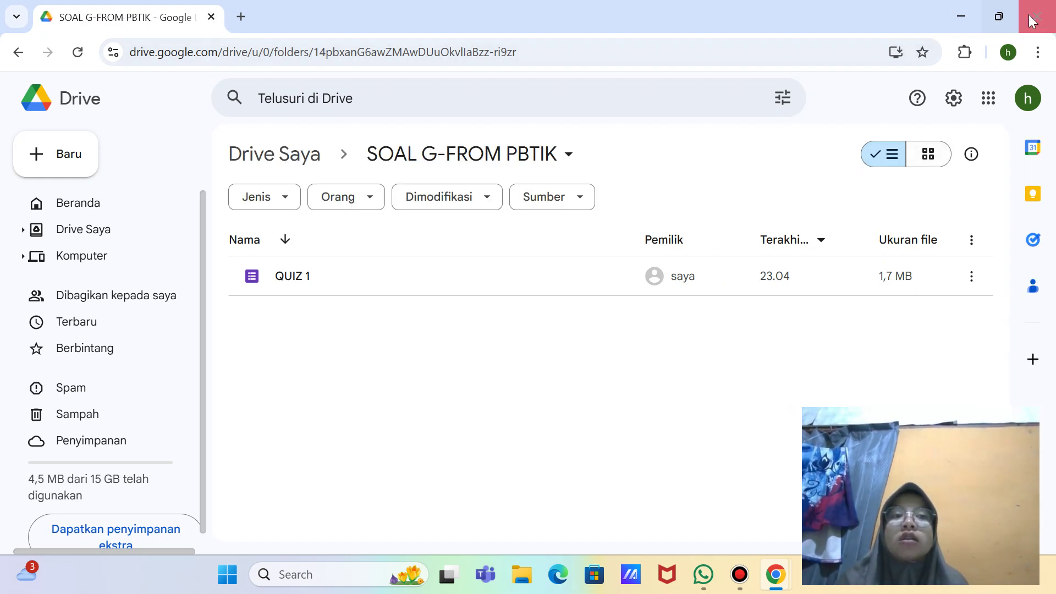
Step: Go back from the SOAL G-FROM PBTIK folder through Drive home to an empty new tab
{"action": "left_click", "coordinate": [12, 52]}
{"action": "left_click", "coordinate": [13, 53]}
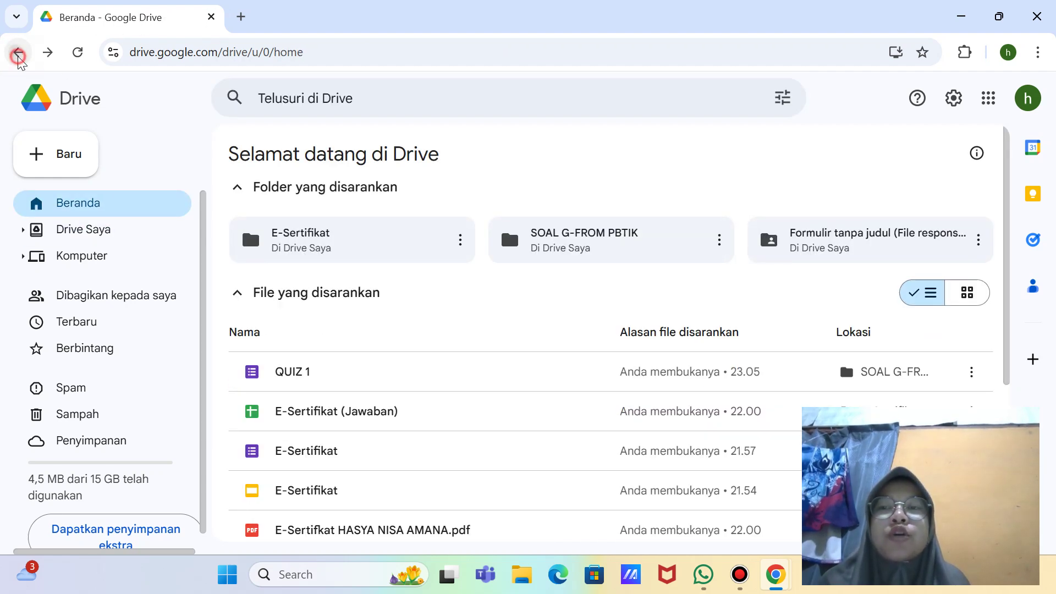
{"action": "left_click", "coordinate": [18, 55]}
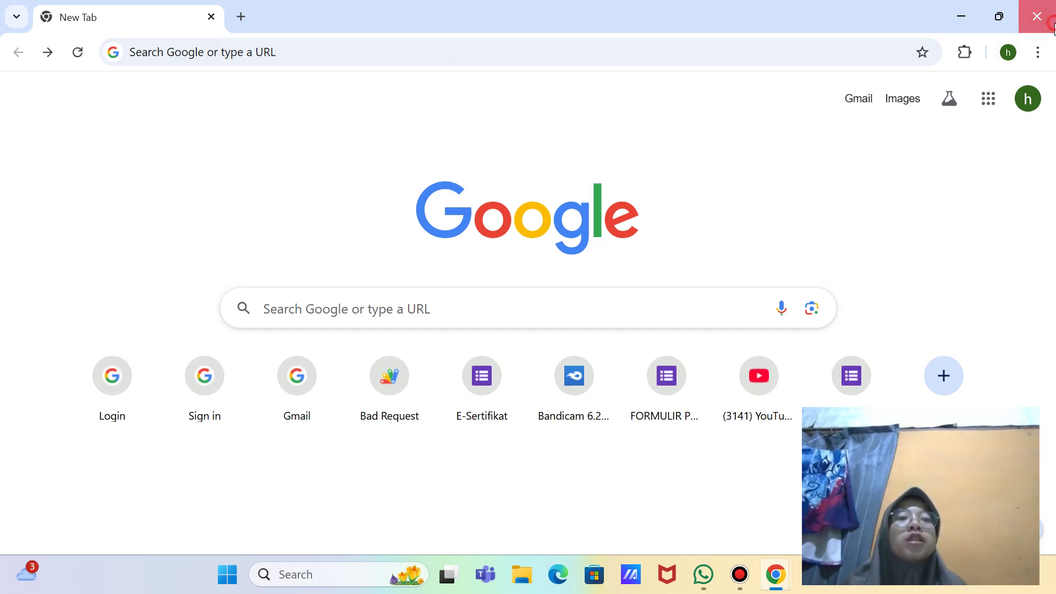
Step: Switch to the WhatsApp window, then bring the screen recorder to the front
{"action": "key", "text": "alt+Tab"}
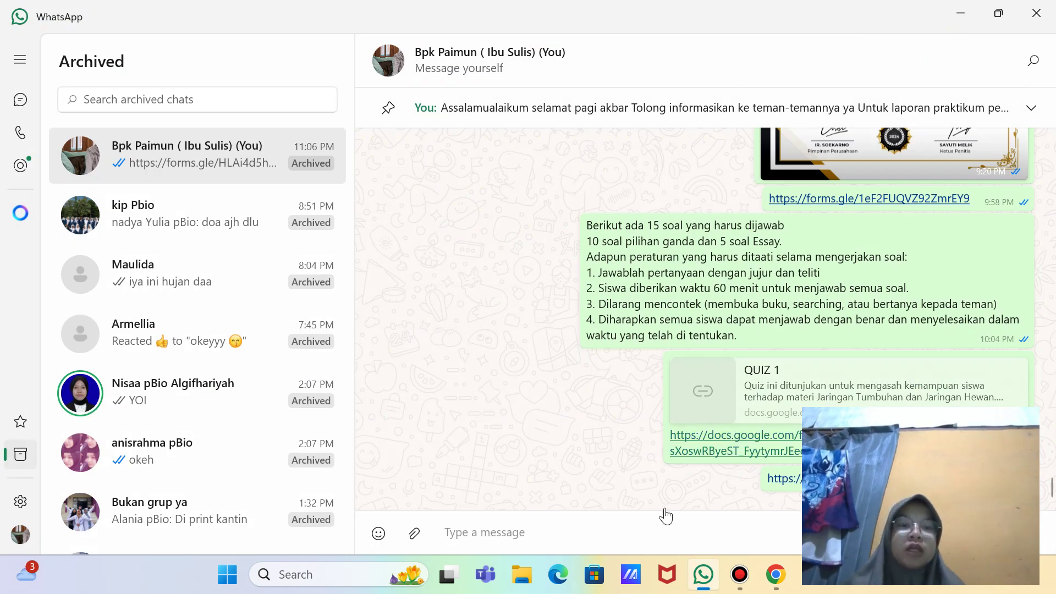
{"action": "mouse_move", "coordinate": [739, 574]}
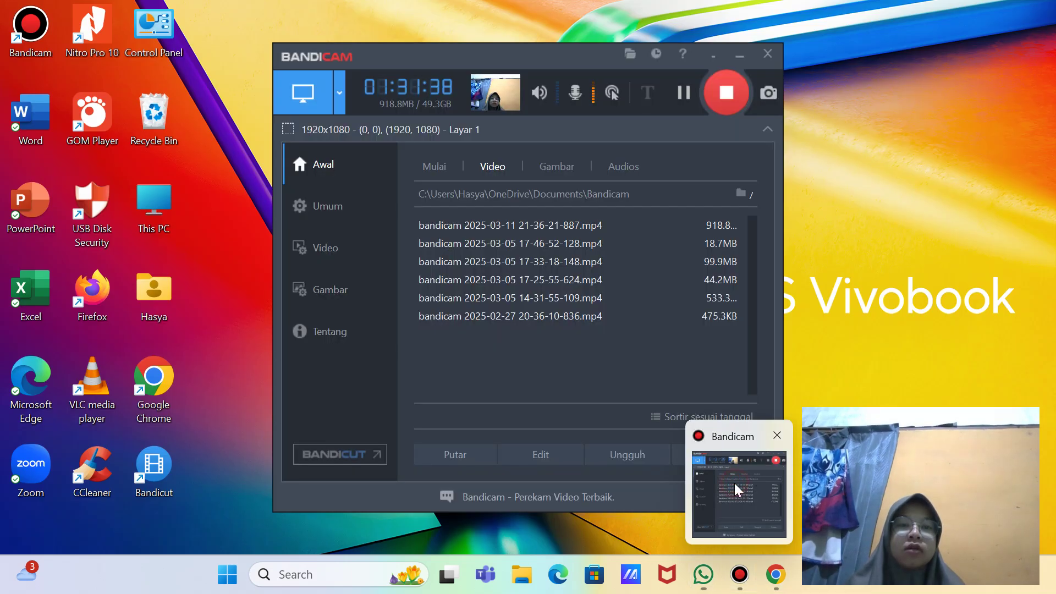
{"action": "left_click", "coordinate": [734, 483]}
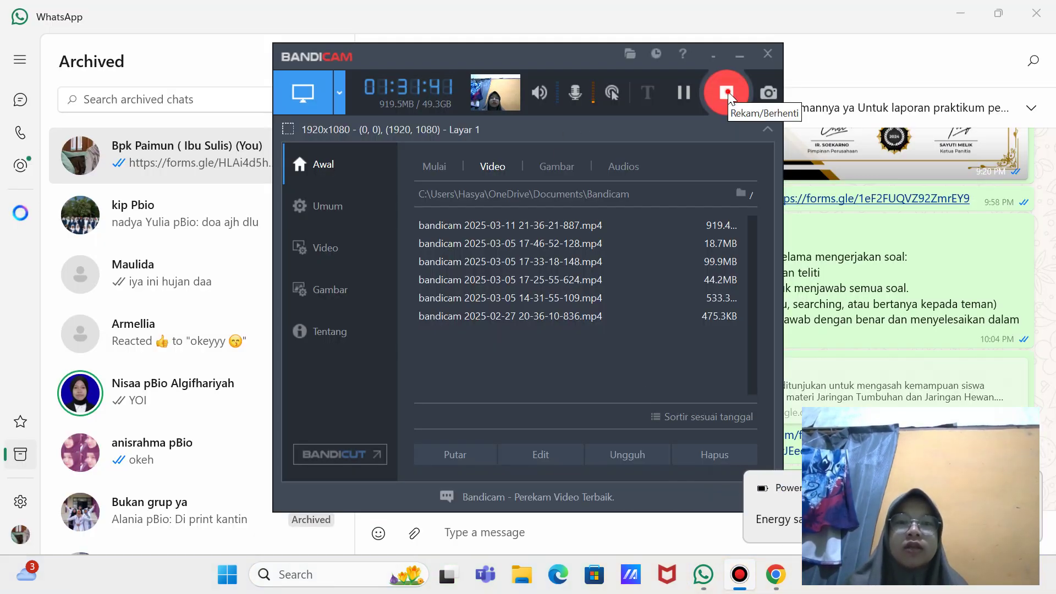
Step: Stop and restart the Bandicam recording, then bring up Wi-Fi in Quick Settings
{"action": "left_click", "coordinate": [727, 93]}
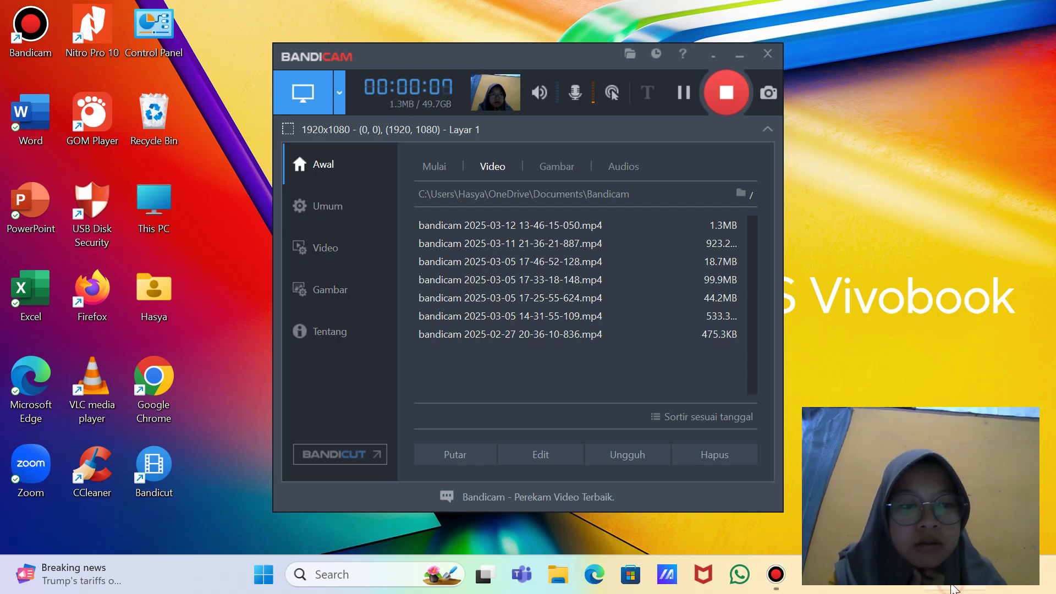
{"action": "left_click", "coordinate": [955, 587]}
{"action": "left_click", "coordinate": [829, 264]}
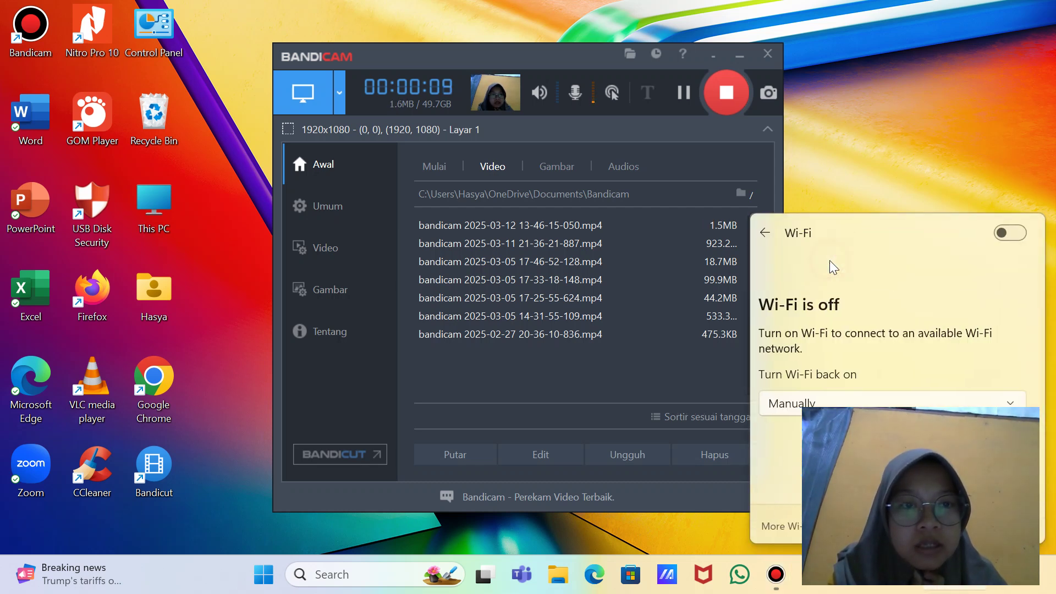
Step: Turn Wi-Fi on, connect to the vivo 2019 network, and launch Google Chrome
{"action": "left_click", "coordinate": [1015, 234]}
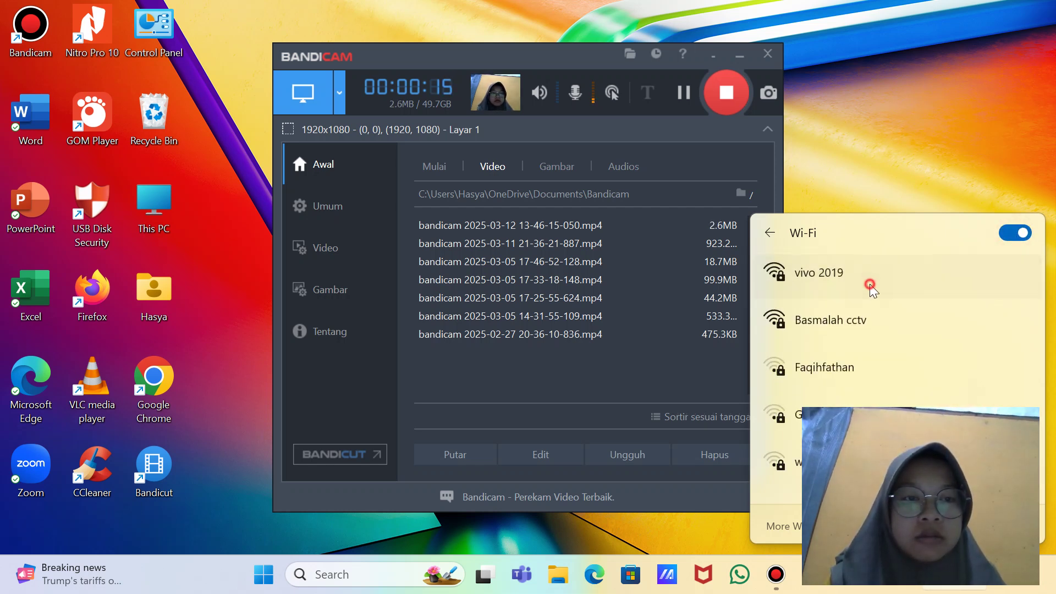
{"action": "left_click", "coordinate": [870, 286]}
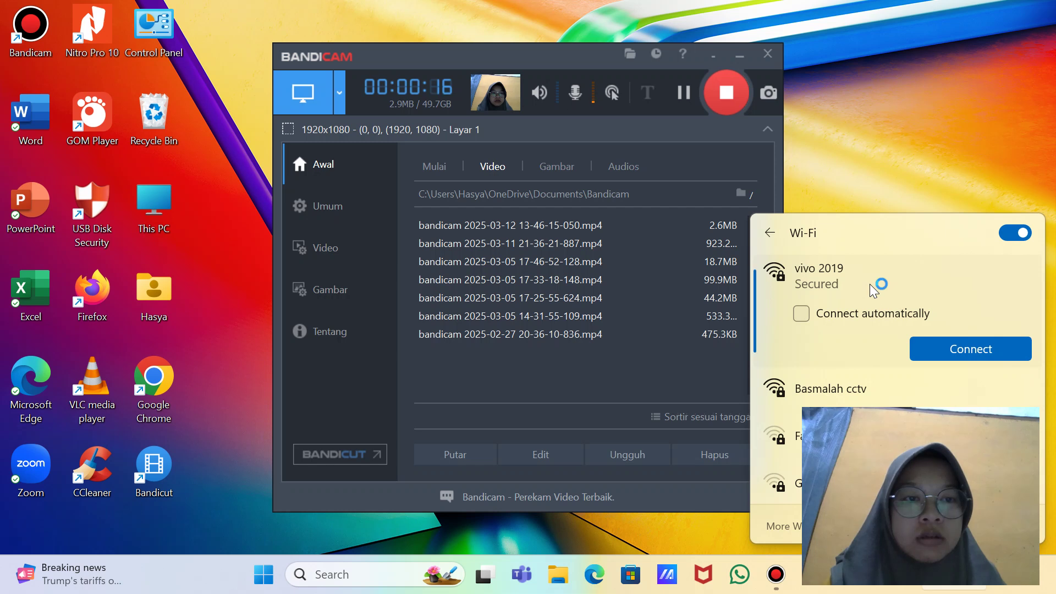
{"action": "left_click", "coordinate": [963, 354]}
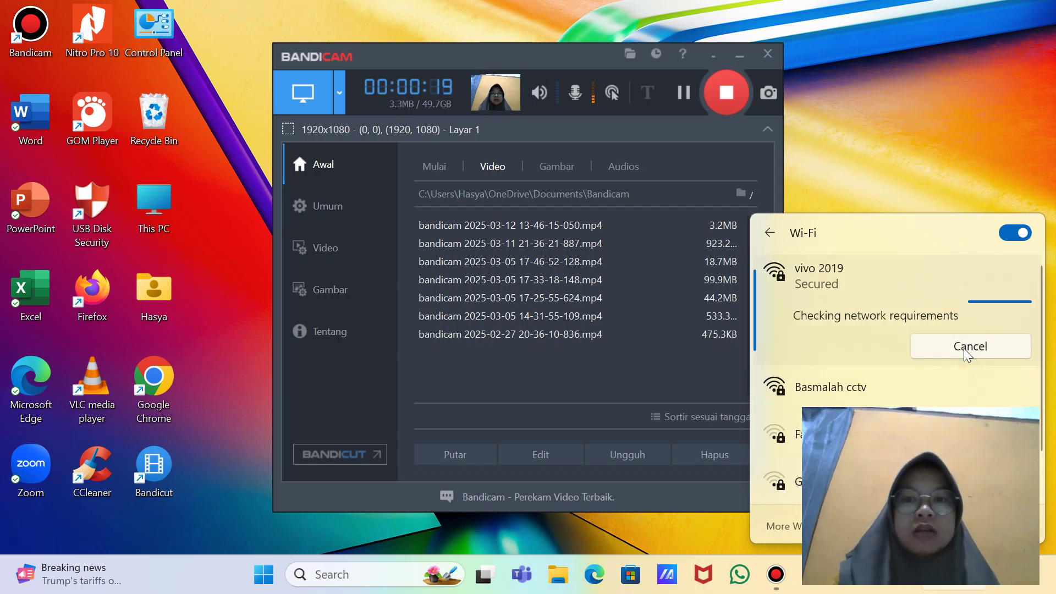
{"action": "left_click", "coordinate": [926, 199]}
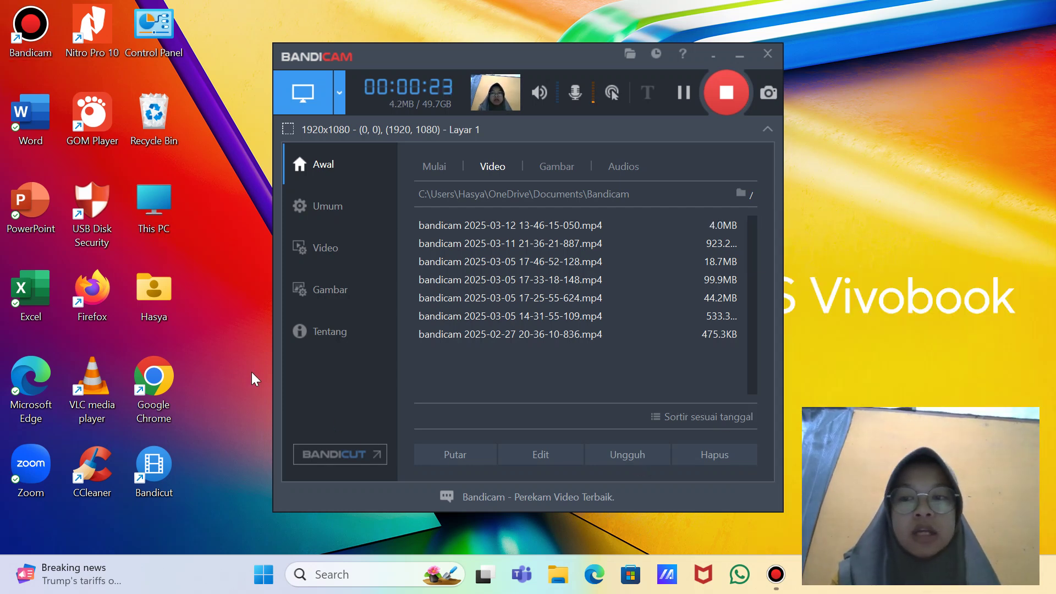
{"action": "double_click", "coordinate": [154, 385]}
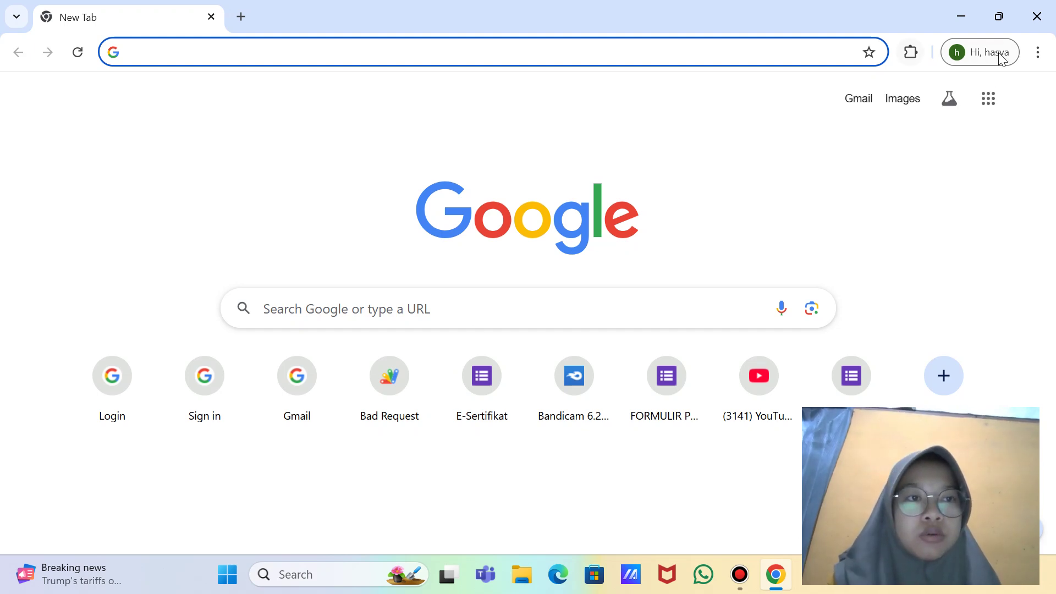
Step: Go to Drive via Google apps, enter the SOAL G-FROM PBTIK folder, and open the QUIZ 1 form
{"action": "left_click", "coordinate": [994, 108]}
{"action": "left_click", "coordinate": [995, 108]}
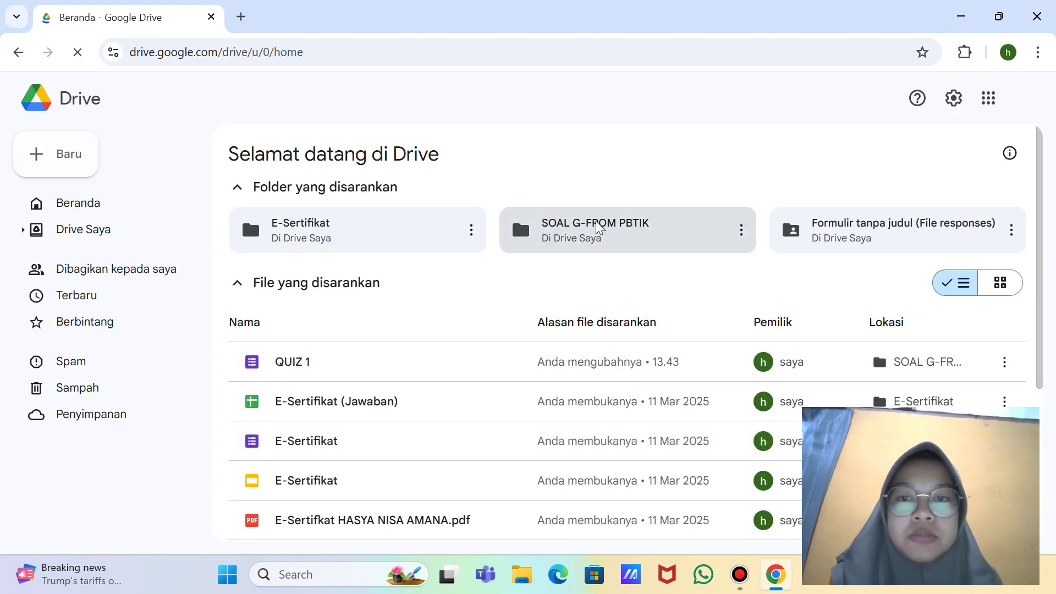
{"action": "left_click", "coordinate": [597, 223]}
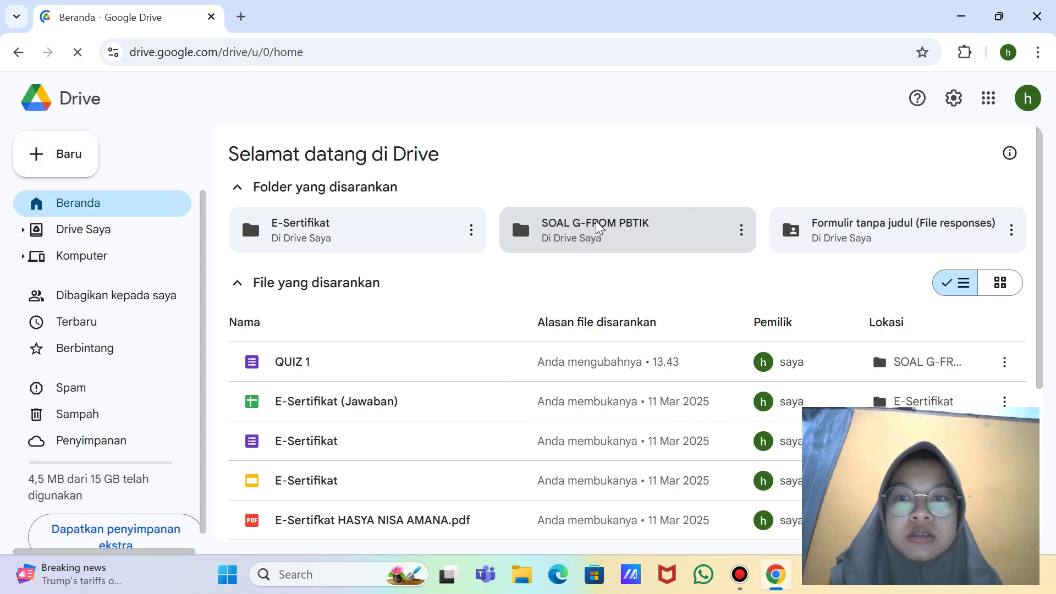
{"action": "left_click", "coordinate": [596, 224]}
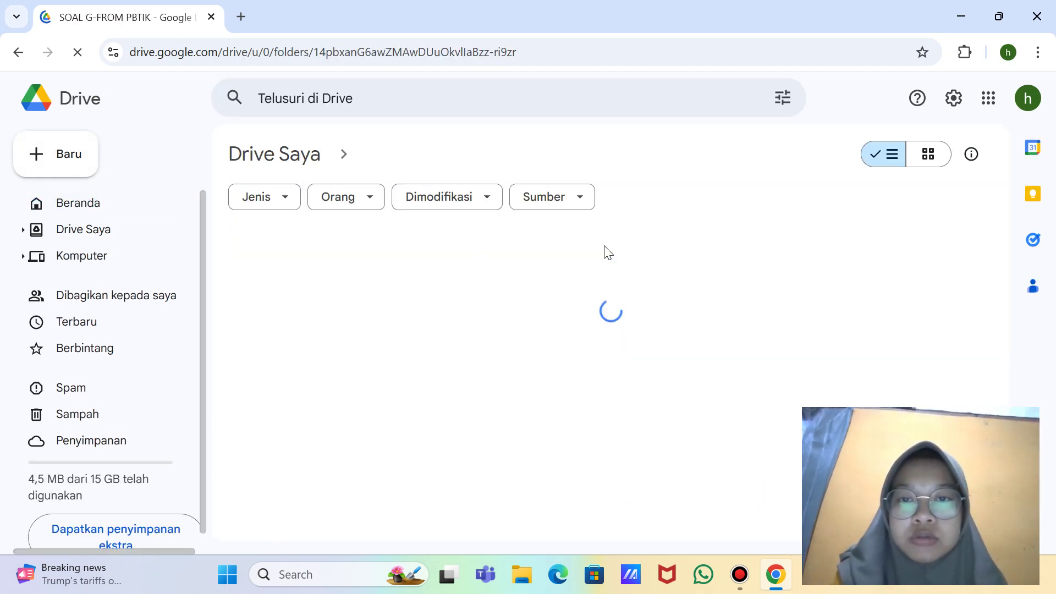
{"action": "double_click", "coordinate": [527, 279]}
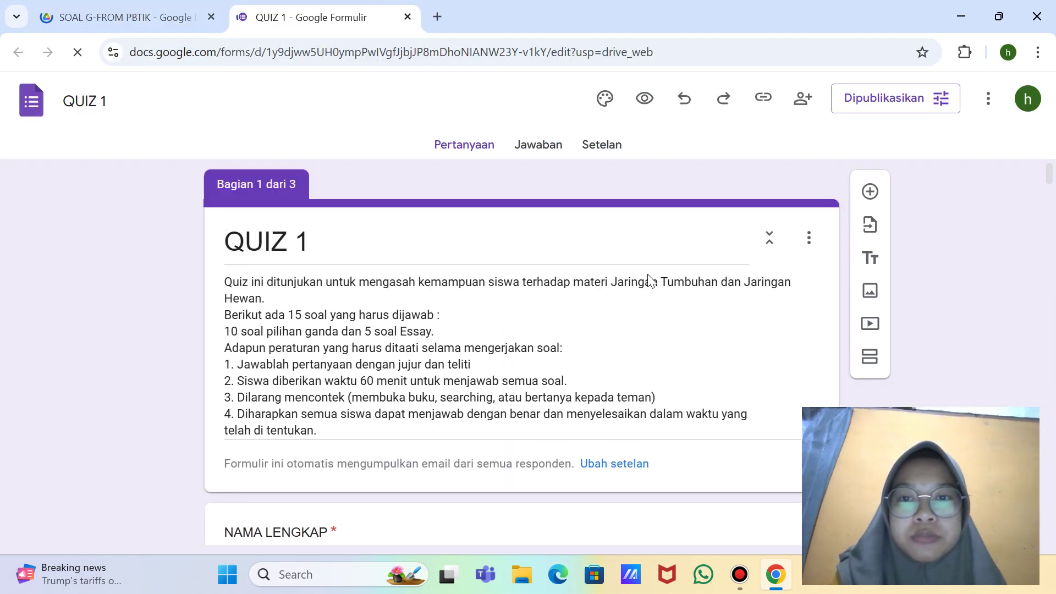
Step: Scroll down to Bagian 3 dari 3, dismiss the Translate offer, and select essay question 1
{"action": "scroll", "coordinate": [665, 285], "scroll_direction": "down", "scroll_amount": 10}
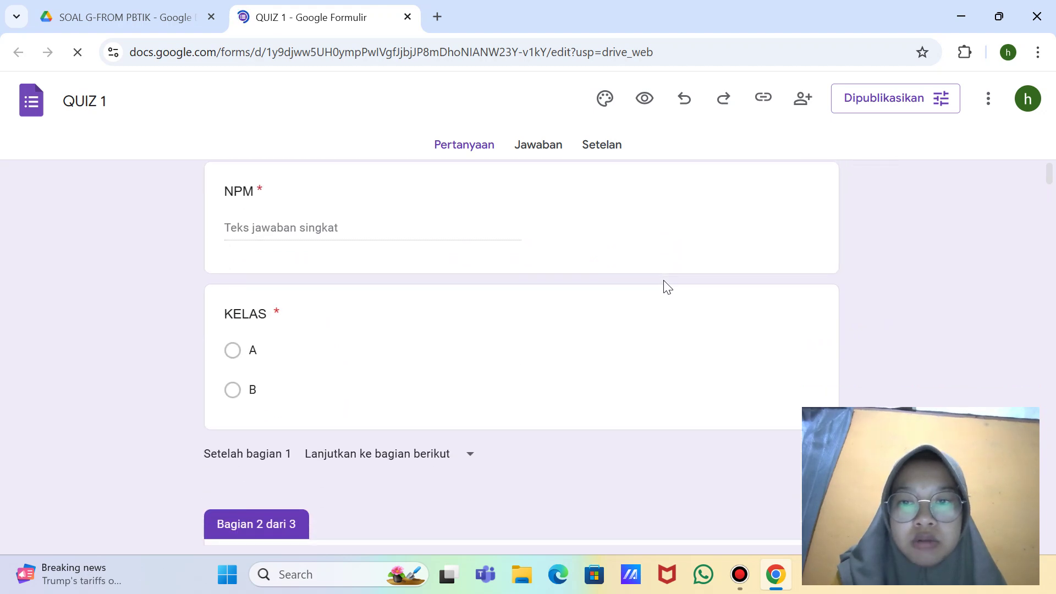
{"action": "scroll", "coordinate": [666, 286], "scroll_direction": "down", "scroll_amount": 15}
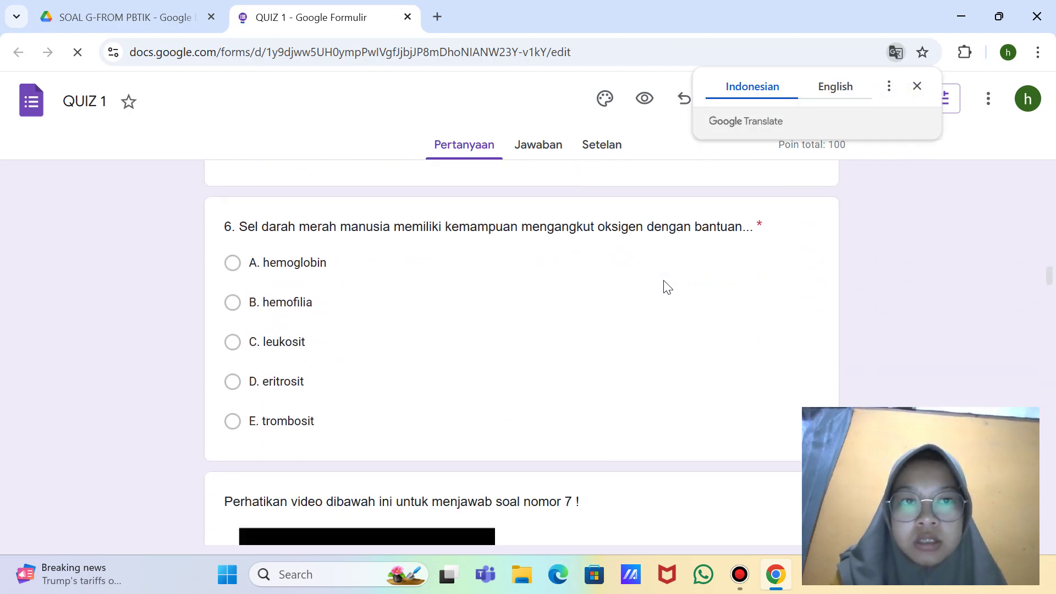
{"action": "left_click", "coordinate": [917, 86]}
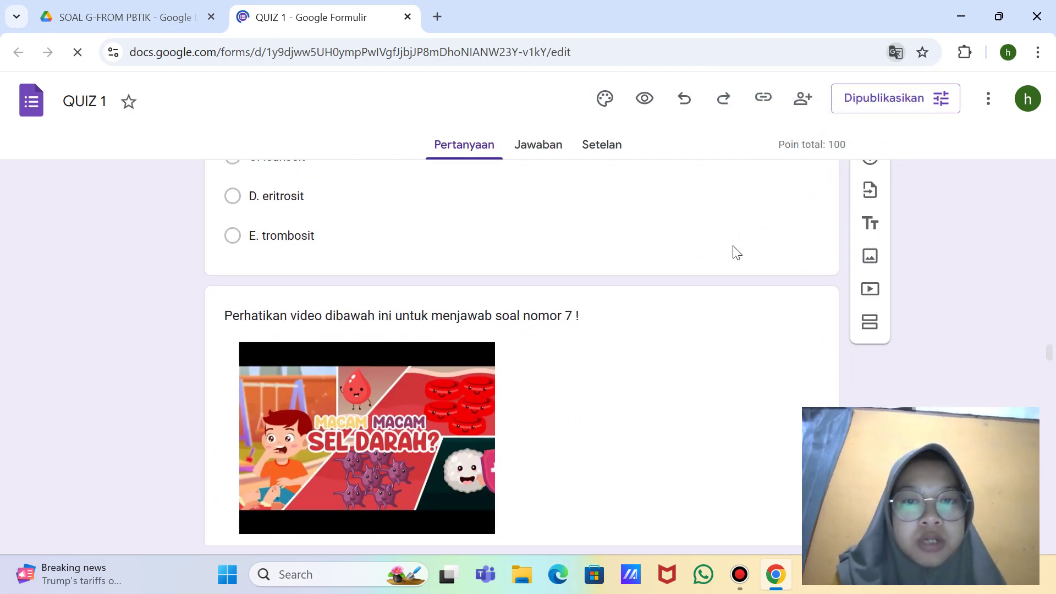
{"action": "scroll", "coordinate": [734, 252], "scroll_direction": "down", "scroll_amount": 6}
{"action": "scroll", "coordinate": [737, 253], "scroll_direction": "down", "scroll_amount": 20}
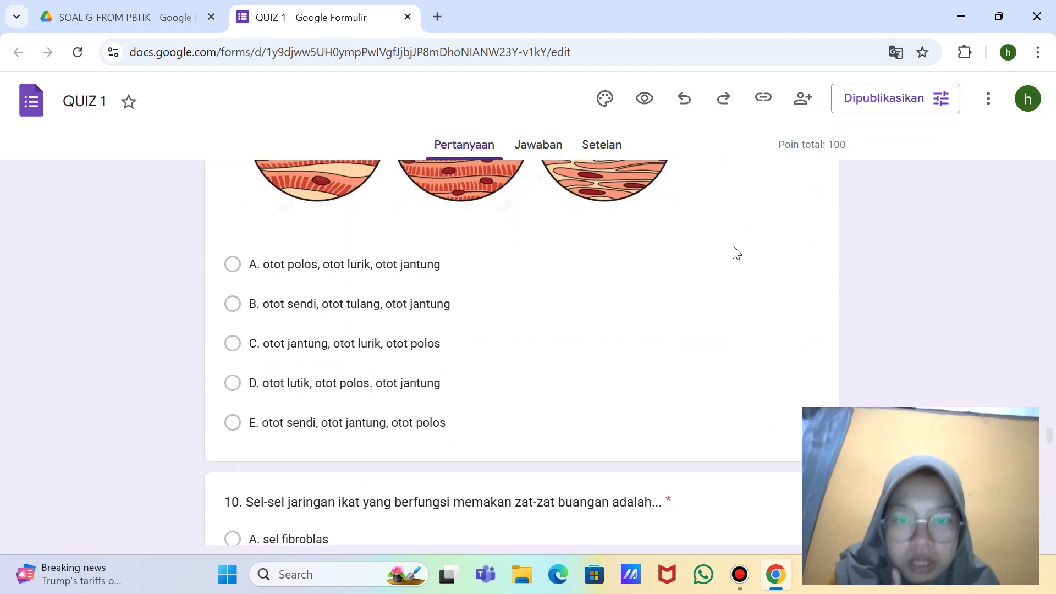
{"action": "scroll", "coordinate": [733, 247], "scroll_direction": "down", "scroll_amount": 6}
{"action": "scroll", "coordinate": [733, 244], "scroll_direction": "up", "scroll_amount": 2}
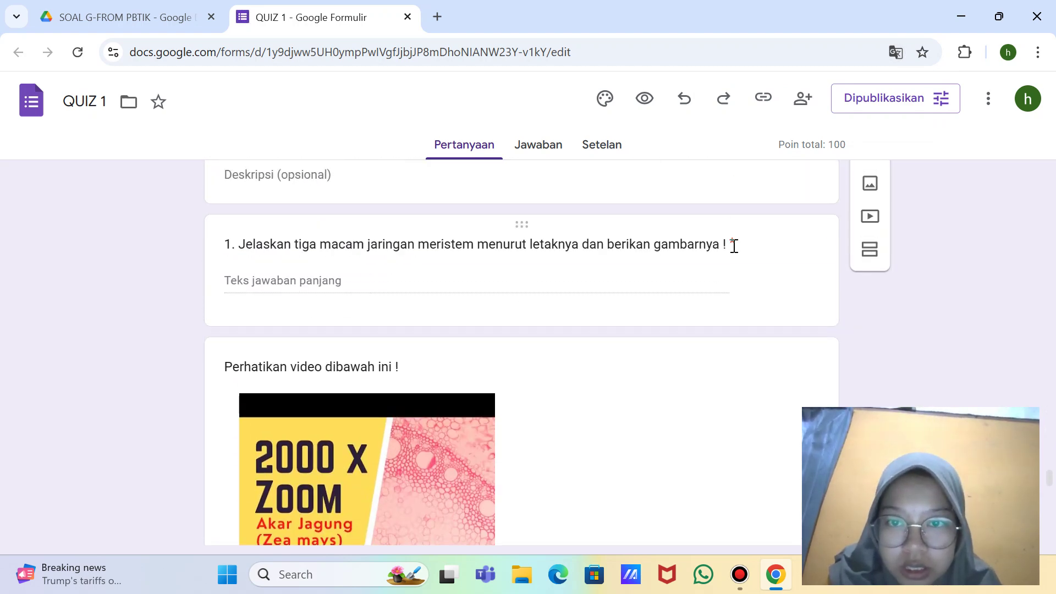
{"action": "left_click", "coordinate": [671, 265]}
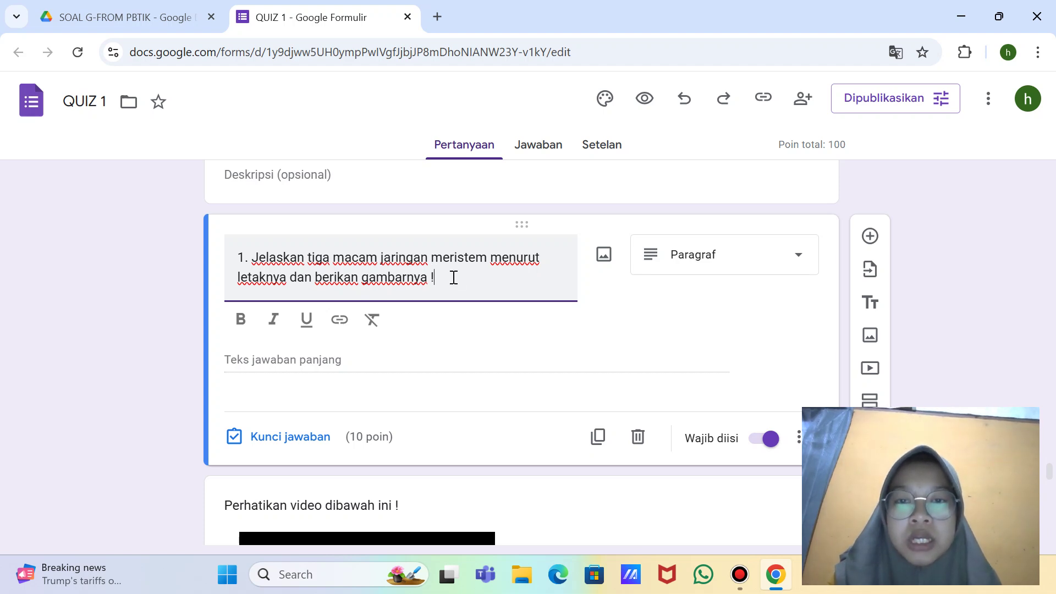
Step: Change question 1 to a file-upload question, allow Drive uploads, and take a full-screen snip
{"action": "left_click", "coordinate": [795, 255]}
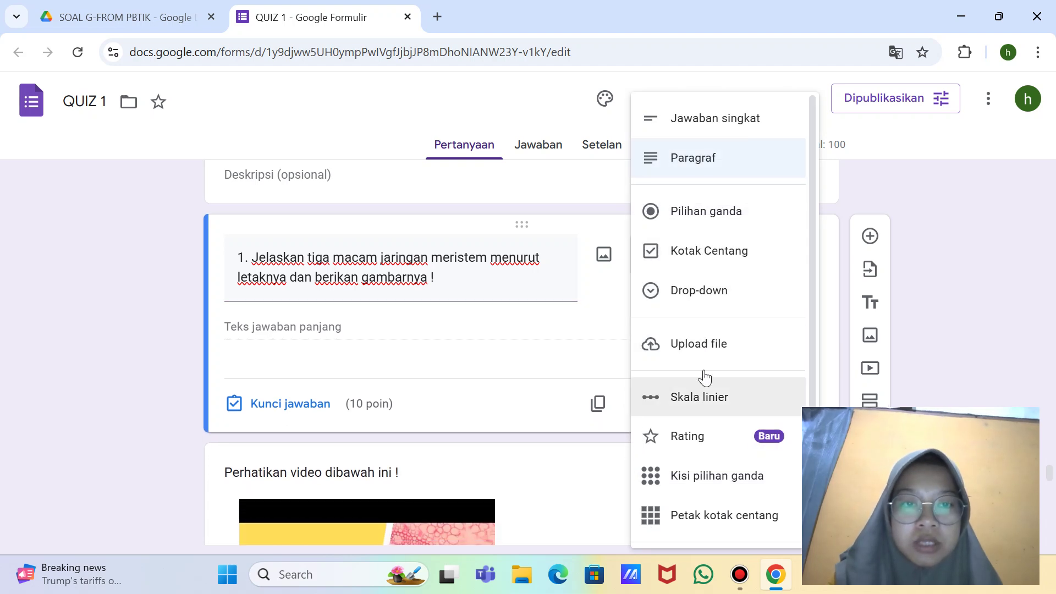
{"action": "left_click", "coordinate": [700, 347]}
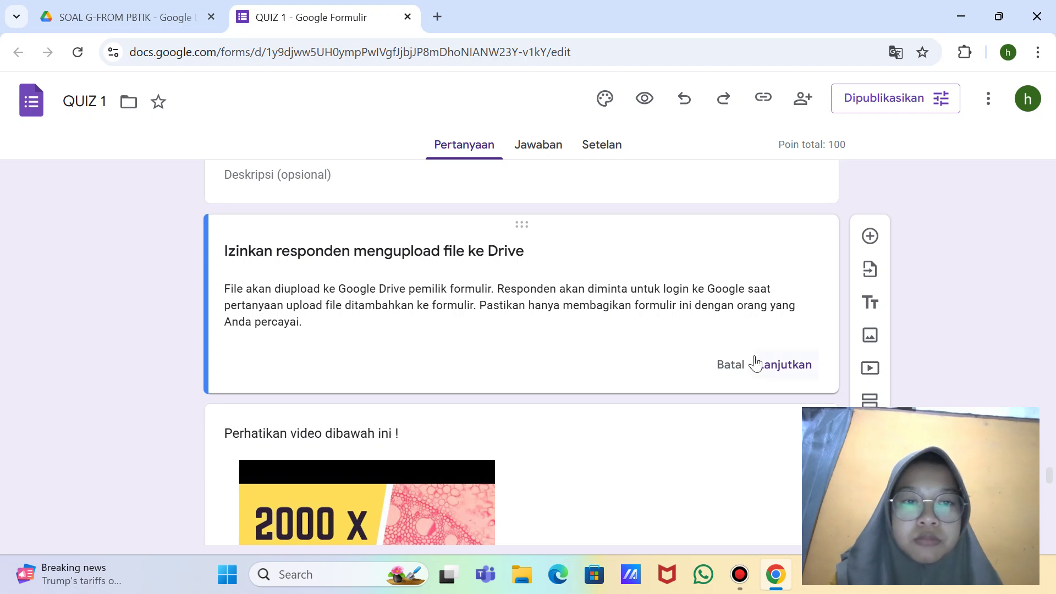
{"action": "left_click", "coordinate": [785, 365]}
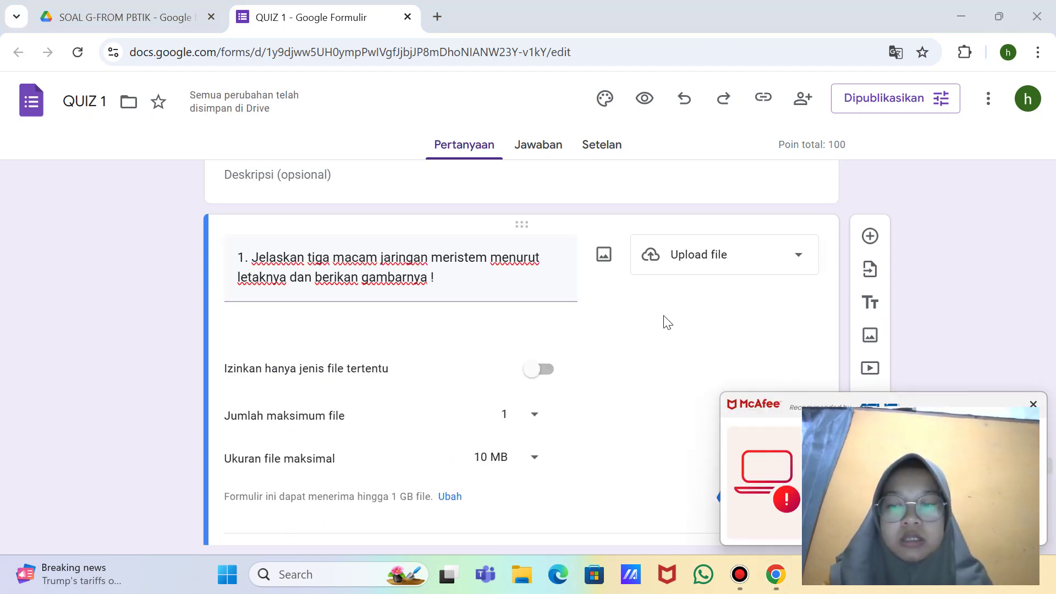
{"action": "left_click", "coordinate": [1032, 405]}
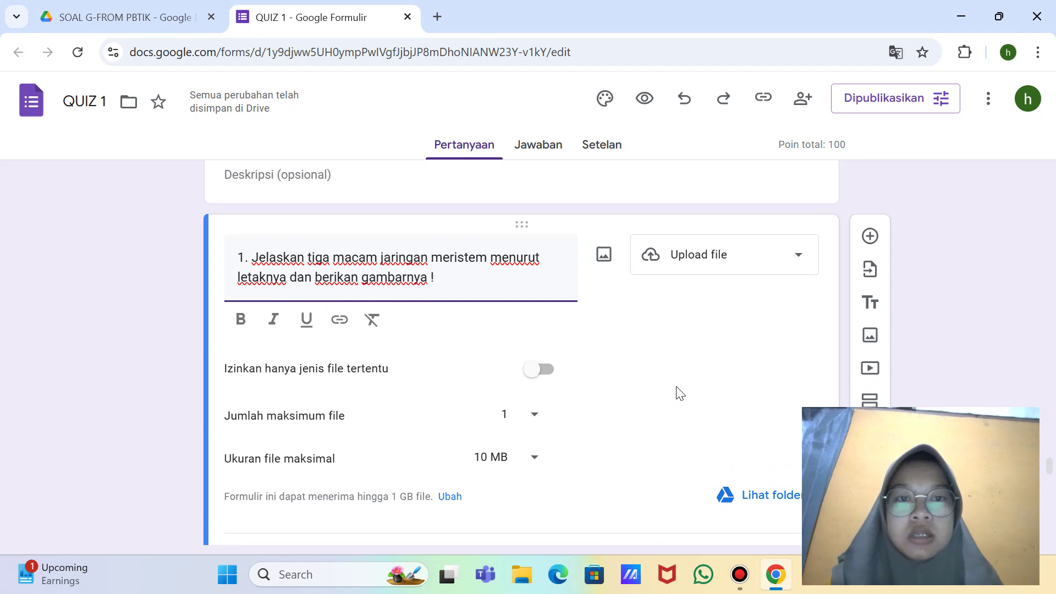
{"action": "key", "text": "super+shift+s"}
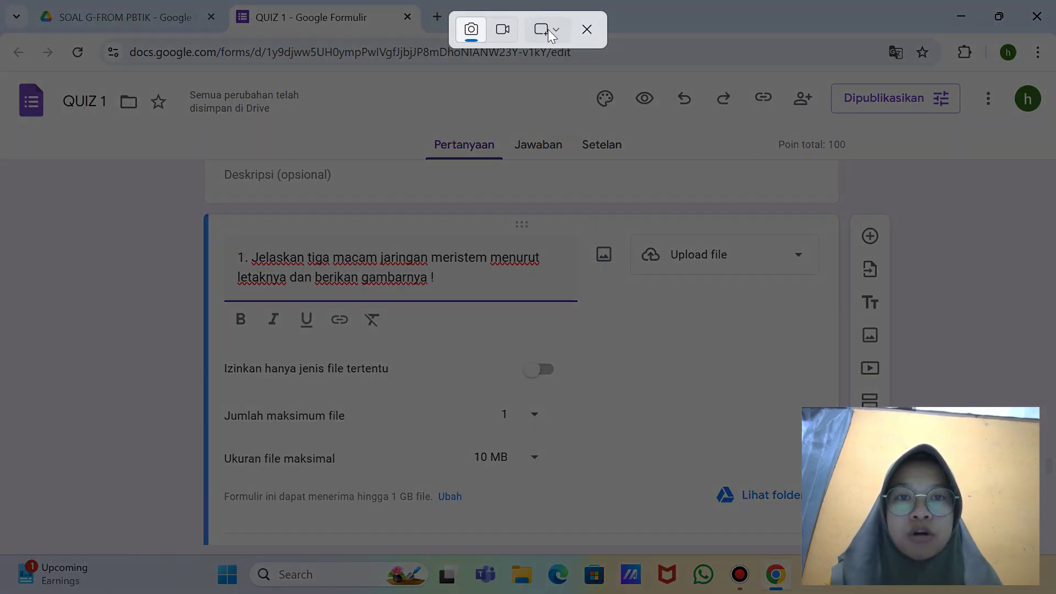
{"action": "left_click", "coordinate": [551, 34]}
{"action": "left_click", "coordinate": [598, 93]}
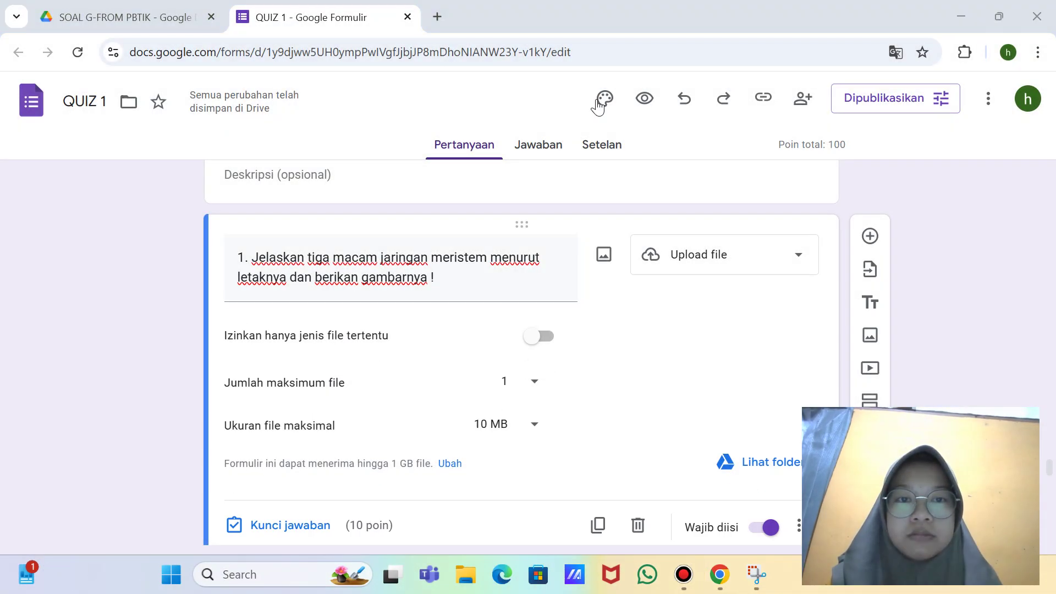
Step: Allow only specific file types, tick Gambar and Foto, and take a full-screen snip
{"action": "scroll", "coordinate": [566, 291], "scroll_direction": "down", "scroll_amount": 1}
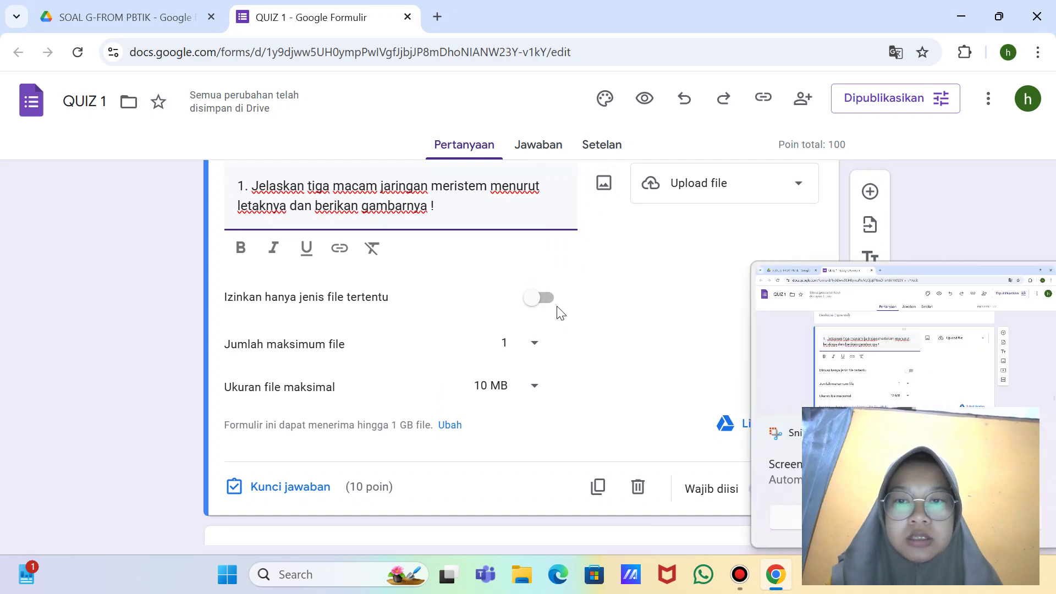
{"action": "left_click", "coordinate": [544, 302]}
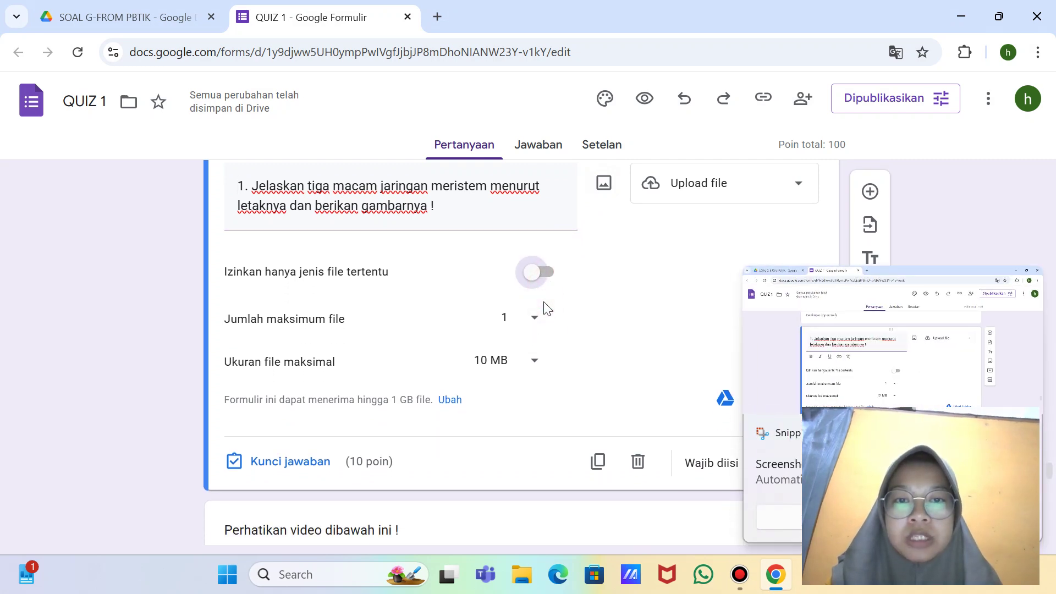
{"action": "left_click", "coordinate": [544, 266]}
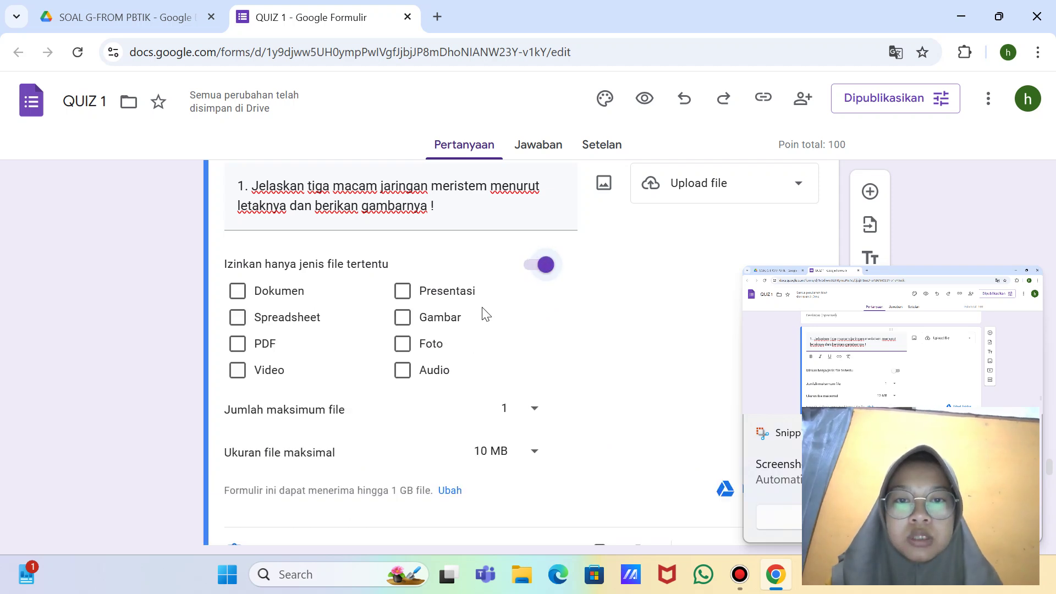
{"action": "left_click", "coordinate": [406, 316]}
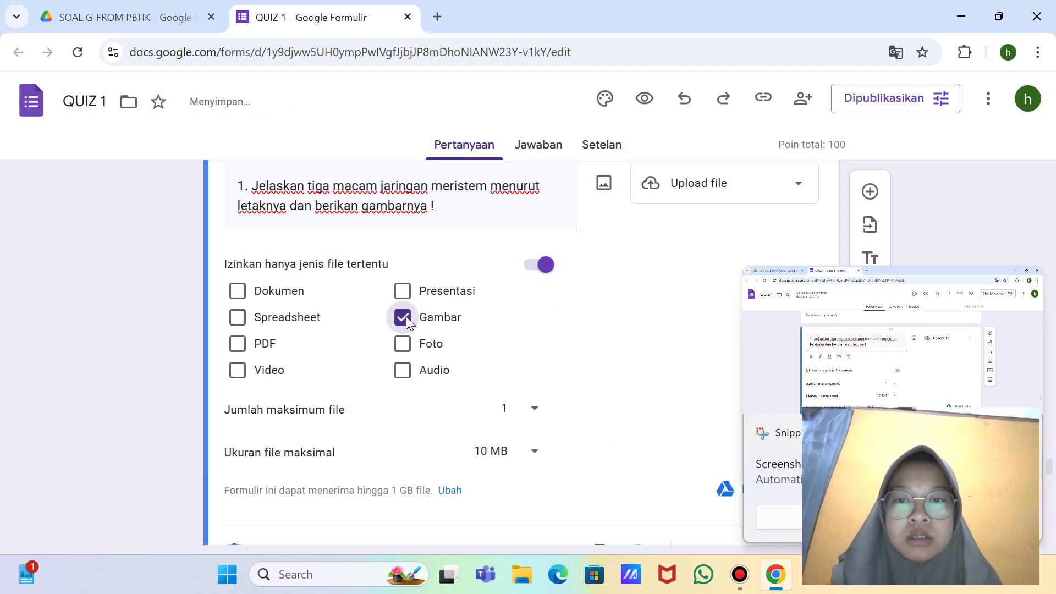
{"action": "left_click", "coordinate": [401, 345]}
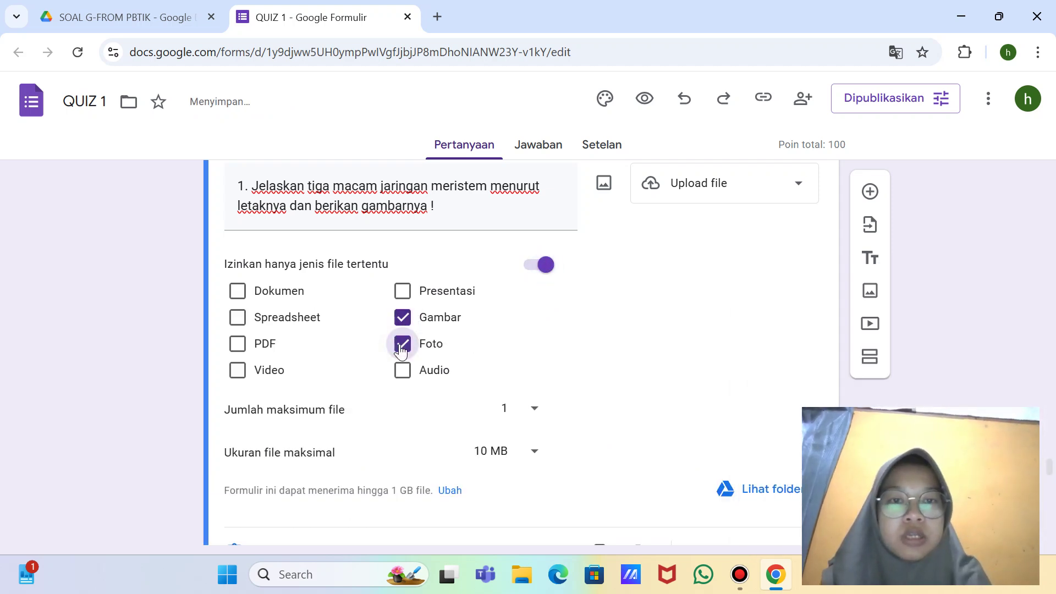
{"action": "key", "text": "super+shift+s"}
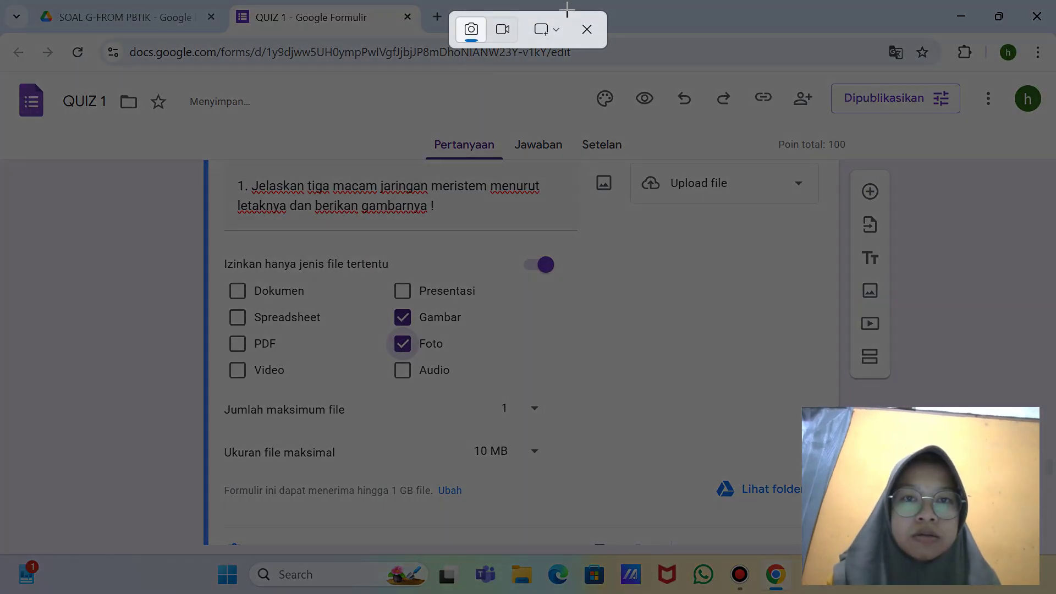
{"action": "left_click", "coordinate": [559, 31]}
{"action": "left_click", "coordinate": [585, 98]}
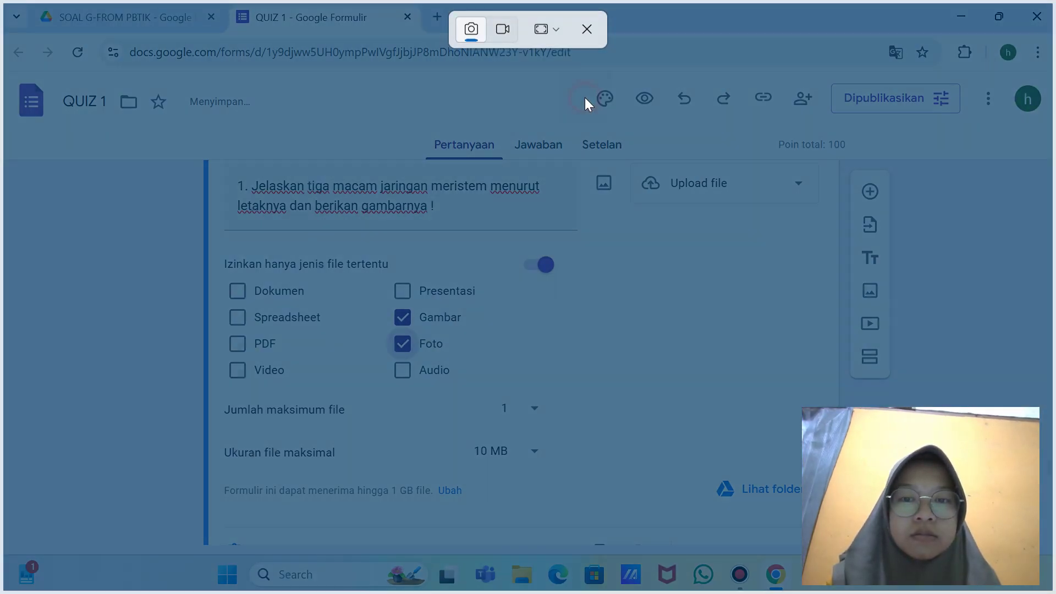
Step: Set the maximum file size to 100 MB and take another full-screen snip
{"action": "left_click", "coordinate": [537, 454]}
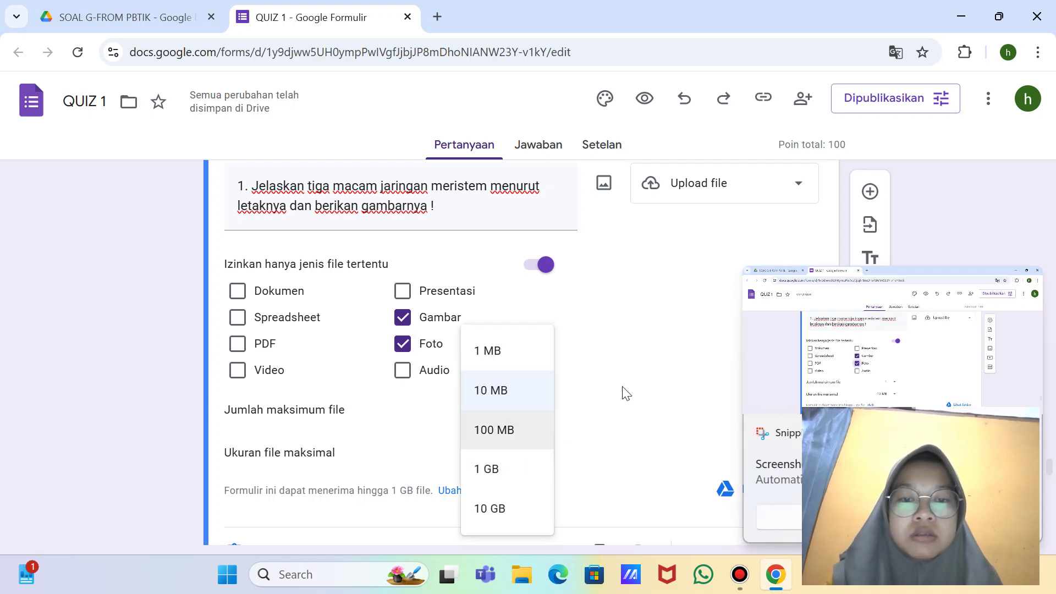
{"action": "left_click", "coordinate": [489, 437]}
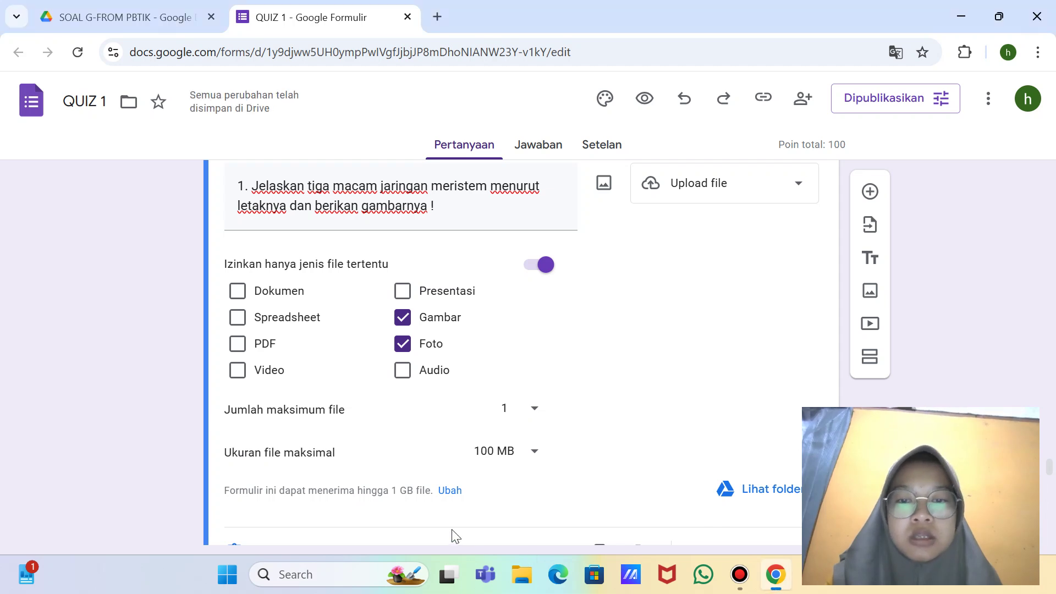
{"action": "scroll", "coordinate": [488, 505], "scroll_direction": "down", "scroll_amount": 1}
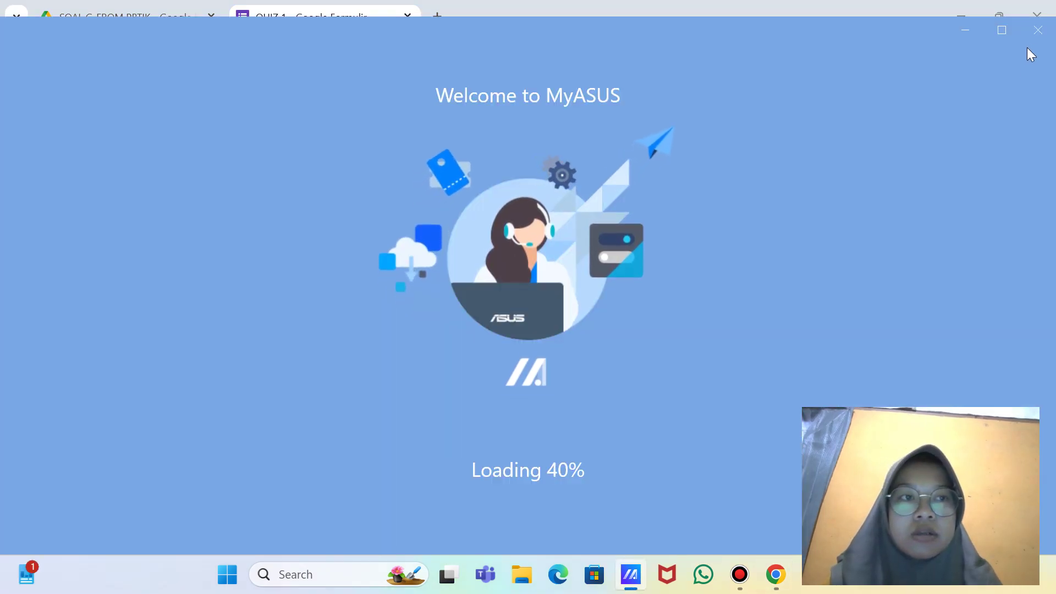
{"action": "left_click", "coordinate": [1038, 30]}
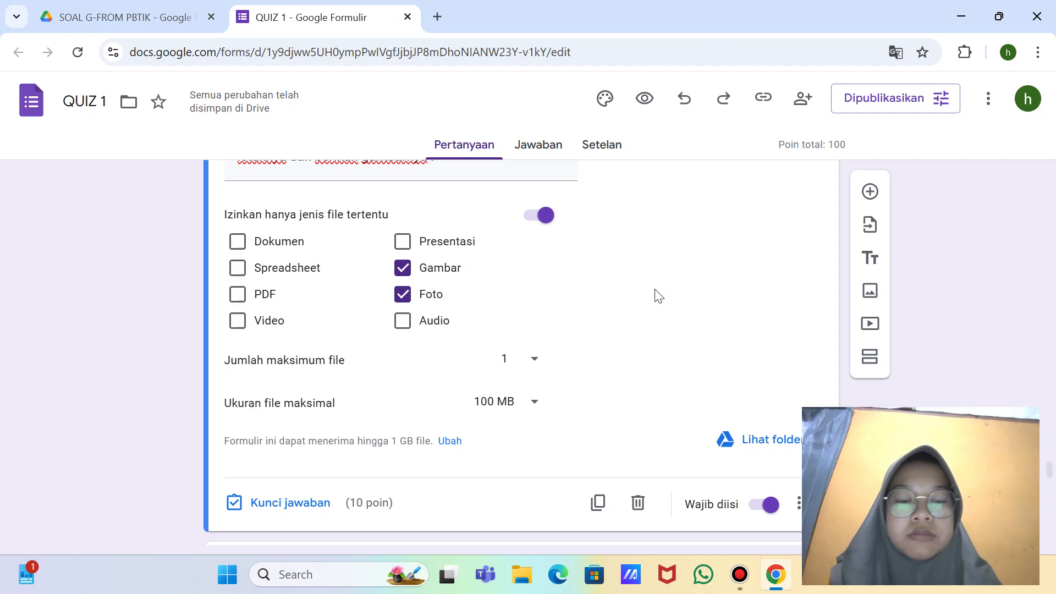
{"action": "key", "text": "super+shift+s"}
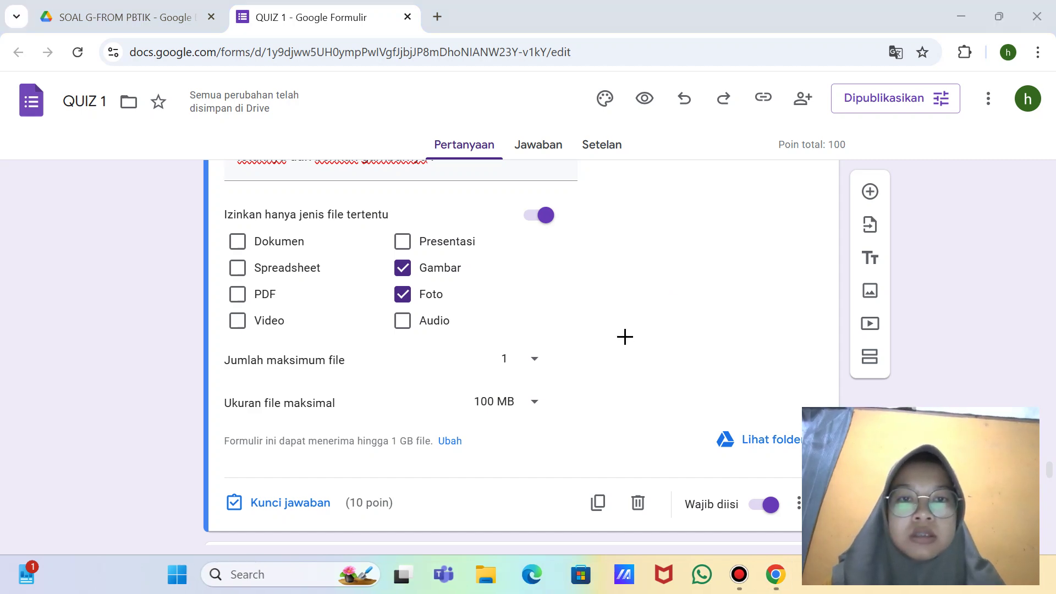
{"action": "left_click", "coordinate": [552, 35]}
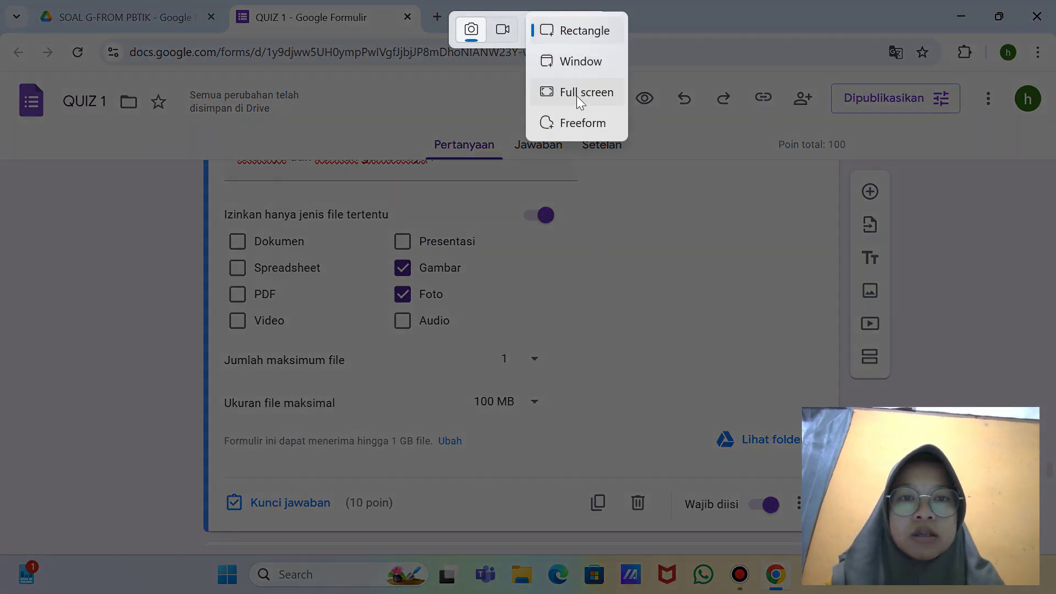
{"action": "left_click", "coordinate": [576, 96]}
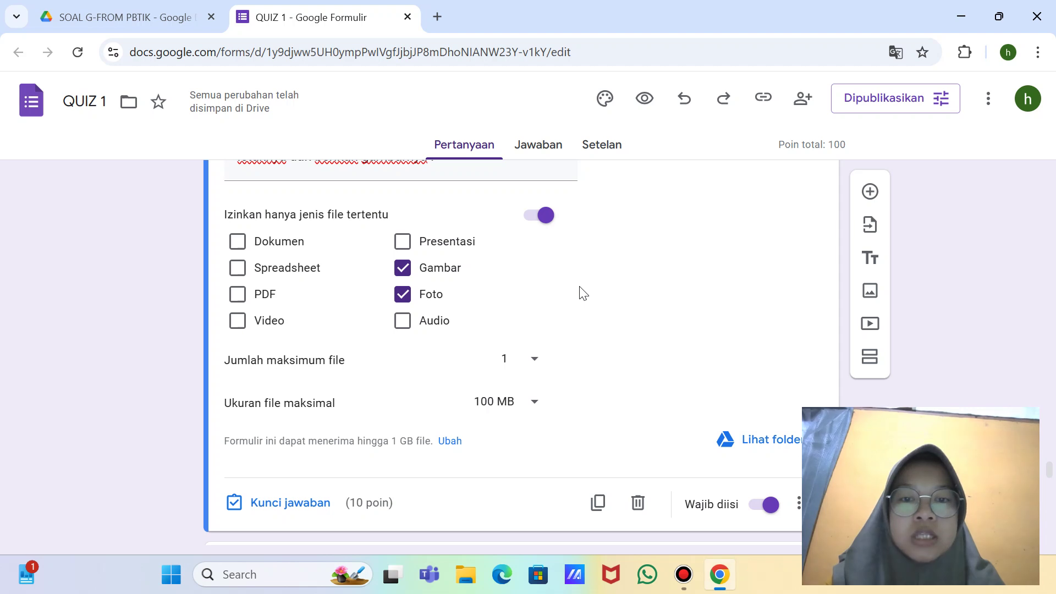
{"action": "left_click", "coordinate": [450, 442]}
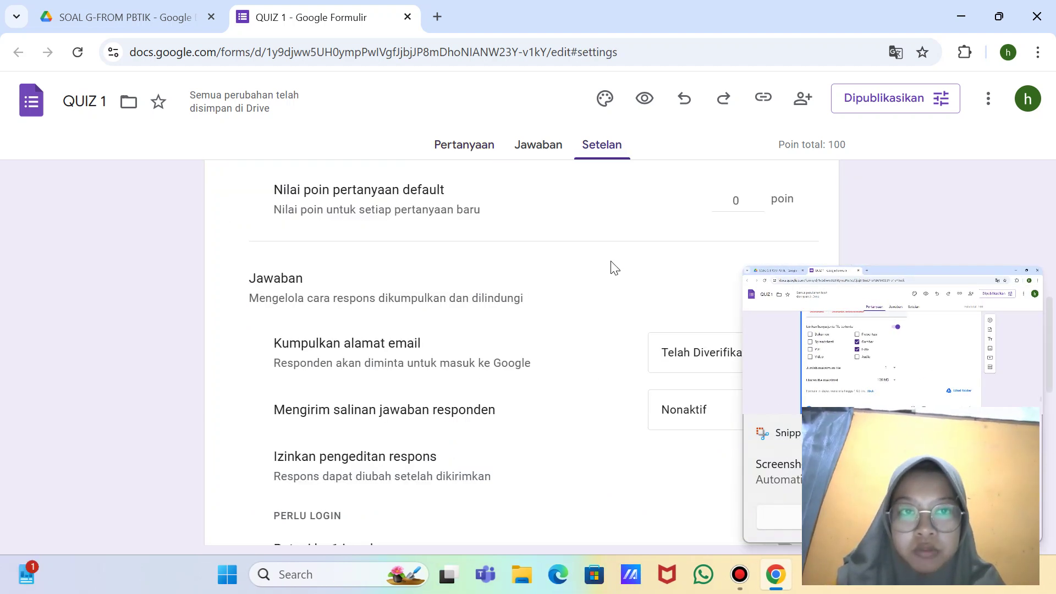
Step: Set Batas ukuran total to 10 GB, take a full-screen snip, and return to Pertanyaan
{"action": "scroll", "coordinate": [614, 265], "scroll_direction": "down", "scroll_amount": 6}
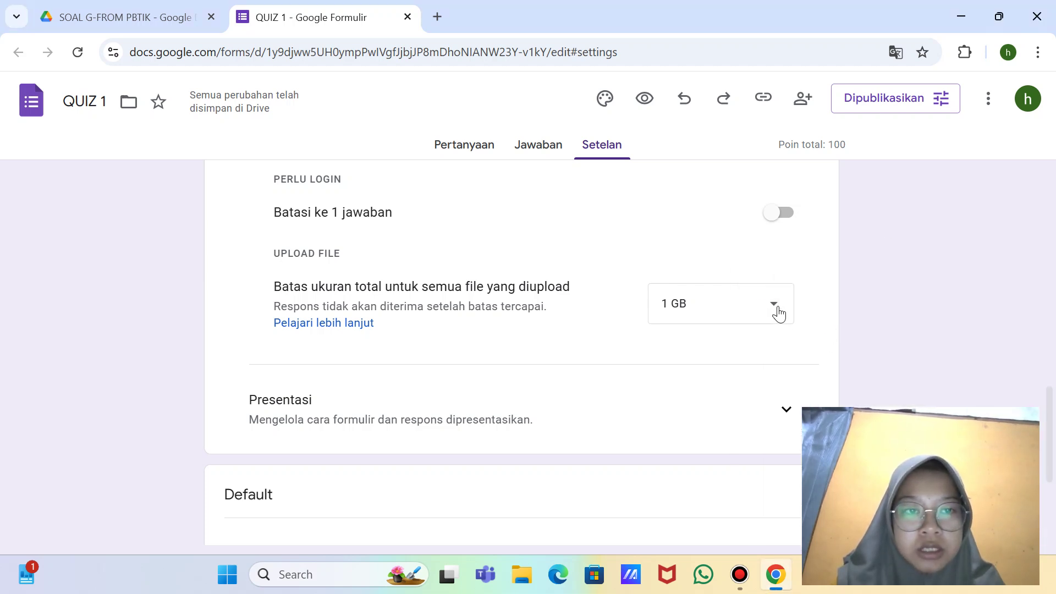
{"action": "left_click", "coordinate": [774, 306]}
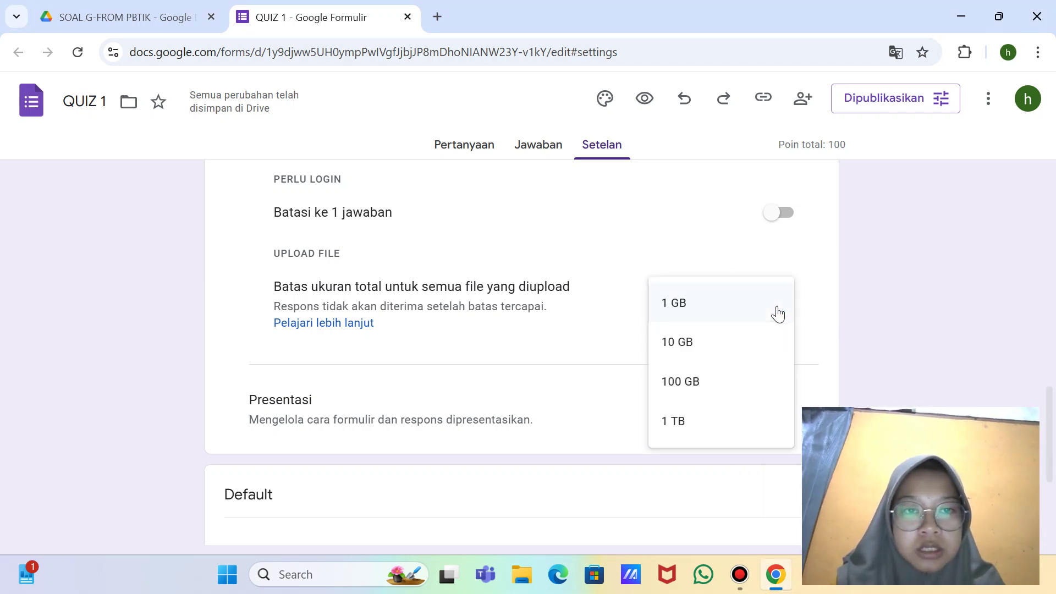
{"action": "left_click", "coordinate": [745, 356]}
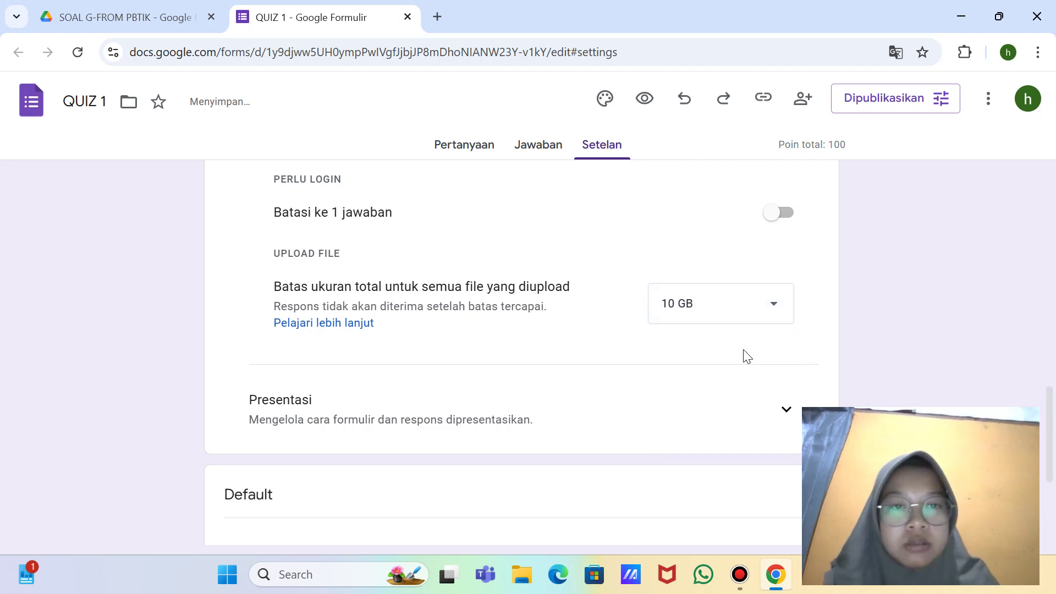
{"action": "key", "text": "super+shift+s"}
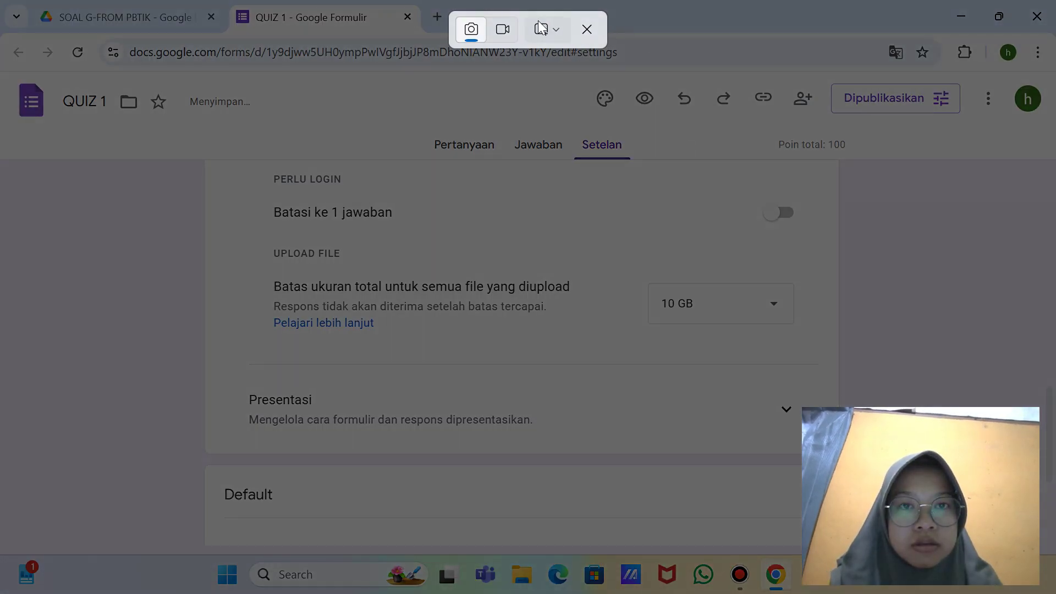
{"action": "left_click", "coordinate": [546, 29]}
{"action": "left_click", "coordinate": [574, 93]}
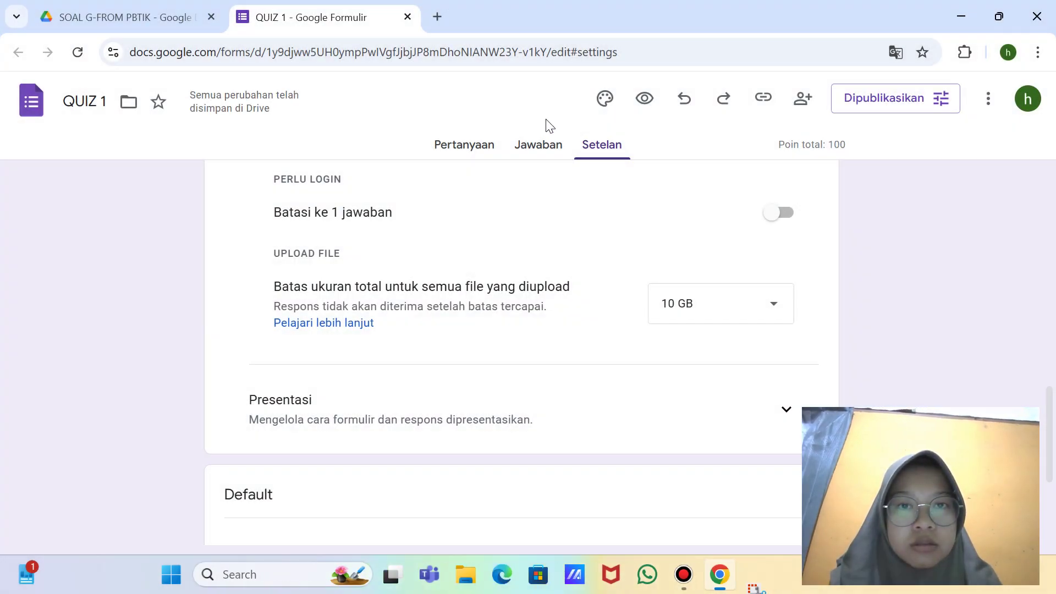
{"action": "left_click", "coordinate": [463, 145]}
{"action": "scroll", "coordinate": [510, 253], "scroll_direction": "down", "scroll_amount": 7}
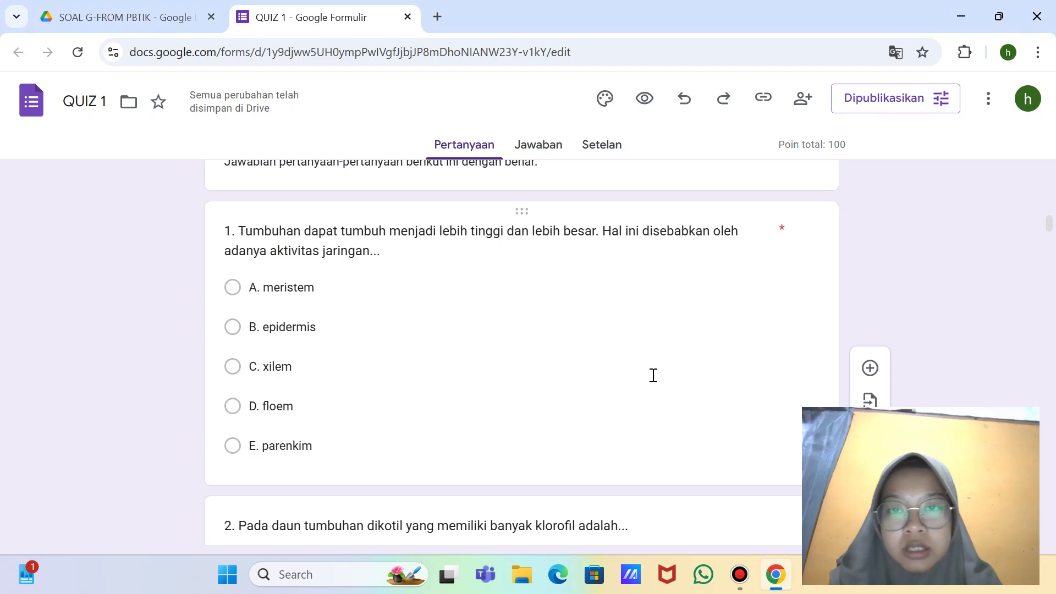
{"action": "scroll", "coordinate": [653, 375], "scroll_direction": "up", "scroll_amount": 3}
{"action": "scroll", "coordinate": [654, 375], "scroll_direction": "up", "scroll_amount": 6}
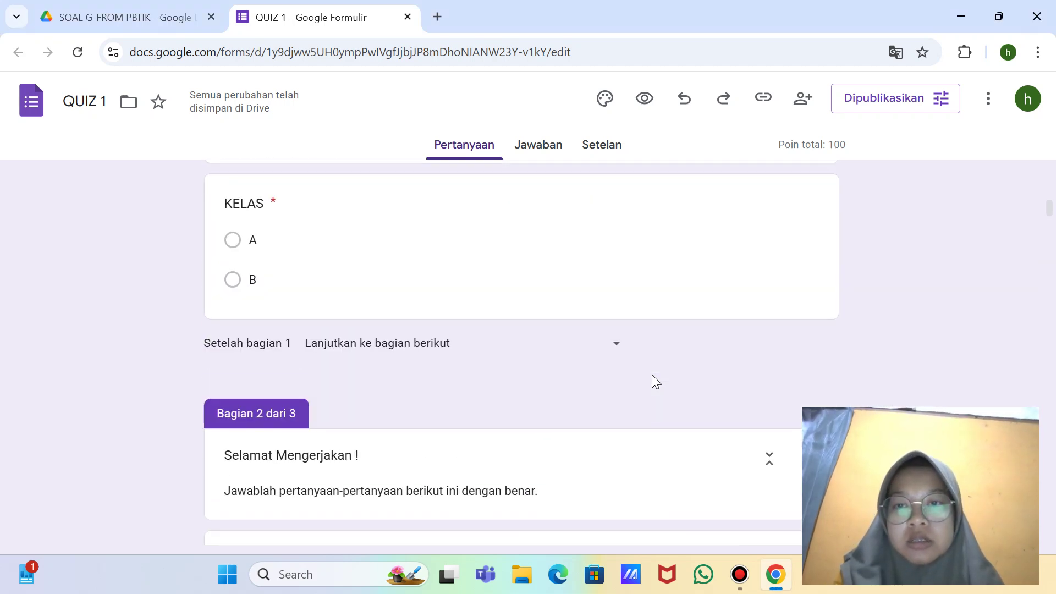
{"action": "scroll", "coordinate": [654, 380], "scroll_direction": "up", "scroll_amount": 6}
{"action": "scroll", "coordinate": [655, 381], "scroll_direction": "down", "scroll_amount": 14}
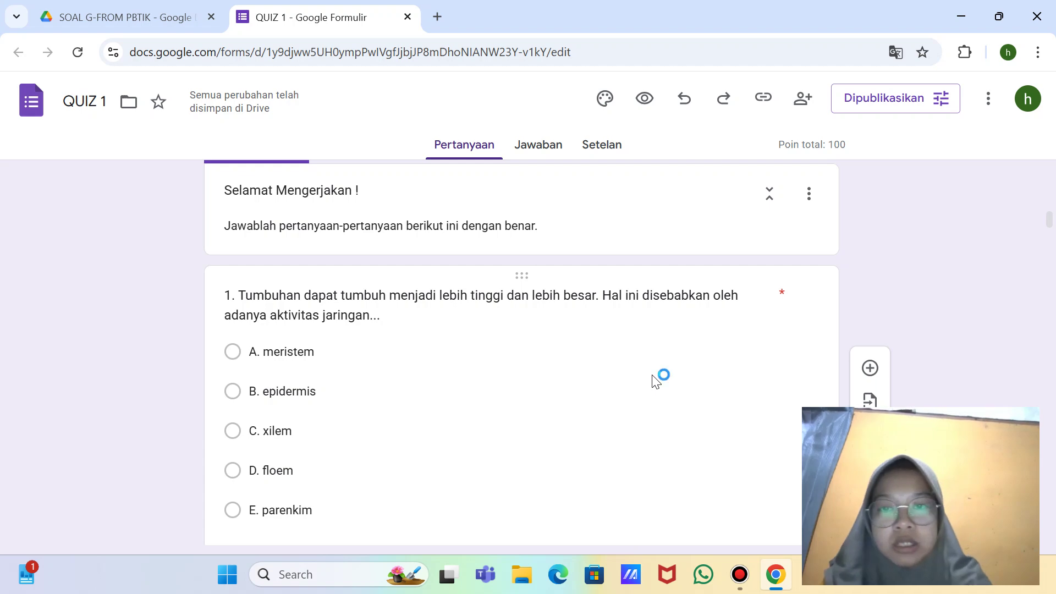
{"action": "key", "text": "super+shift+s"}
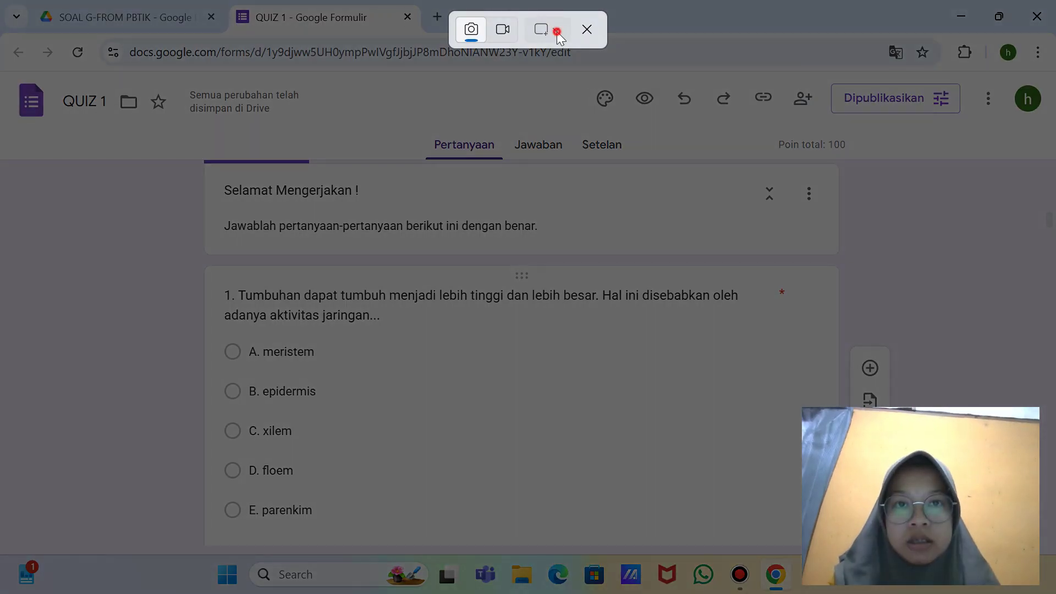
{"action": "left_click", "coordinate": [557, 33]}
{"action": "left_click", "coordinate": [579, 85]}
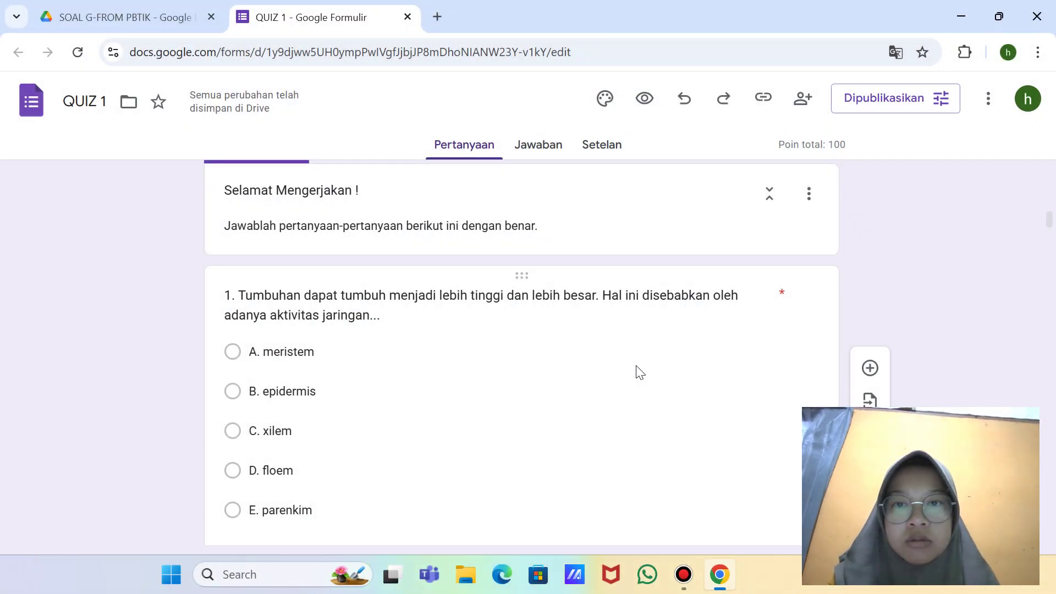
{"action": "scroll", "coordinate": [638, 368], "scroll_direction": "down", "scroll_amount": 7}
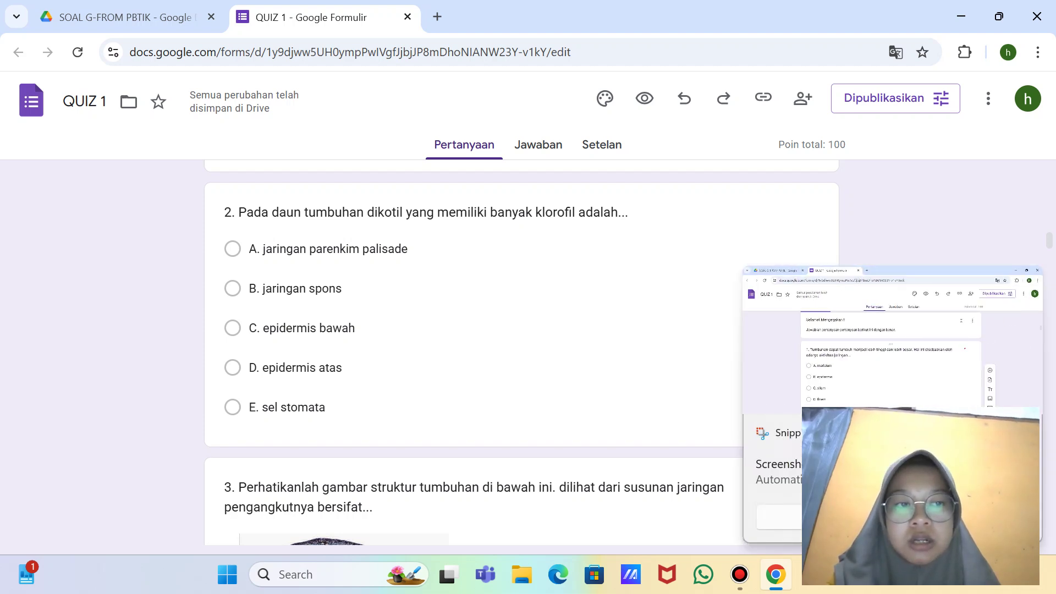
{"action": "scroll", "coordinate": [690, 323], "scroll_direction": "down", "scroll_amount": 7}
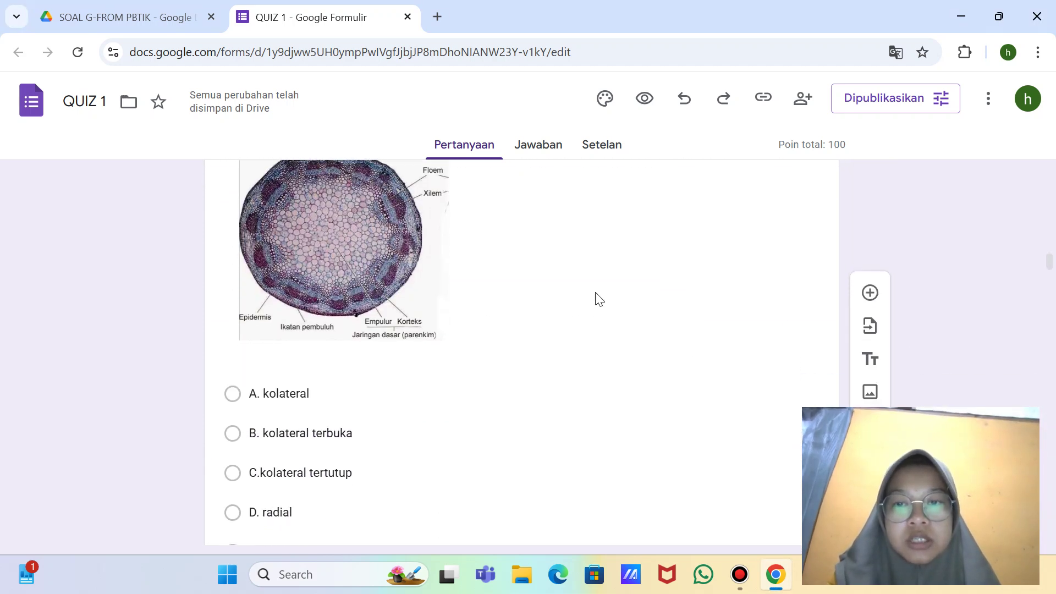
{"action": "scroll", "coordinate": [599, 299], "scroll_direction": "up", "scroll_amount": 2}
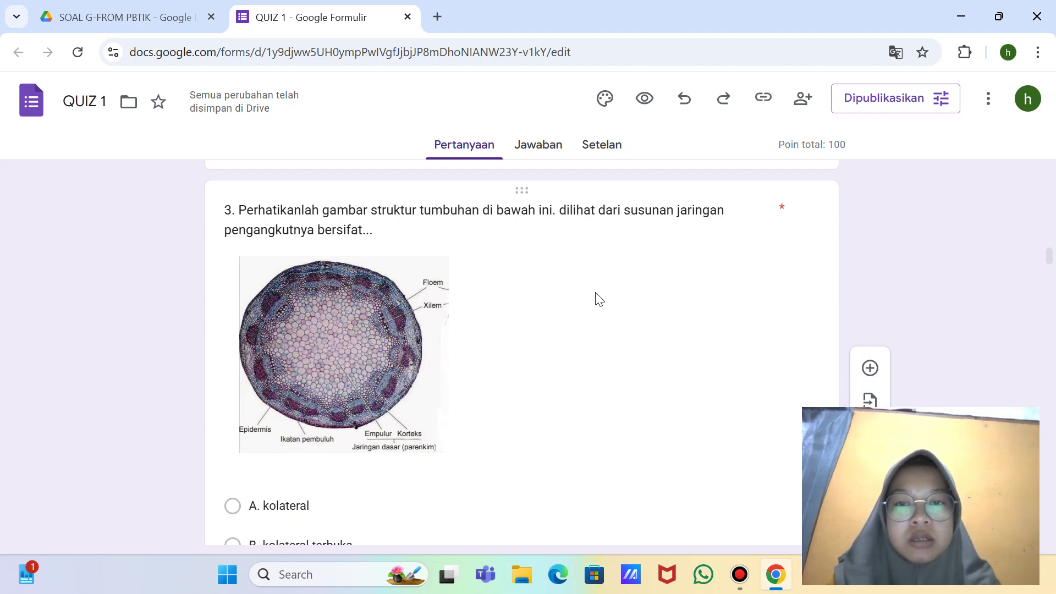
{"action": "key", "text": "super+shift+s"}
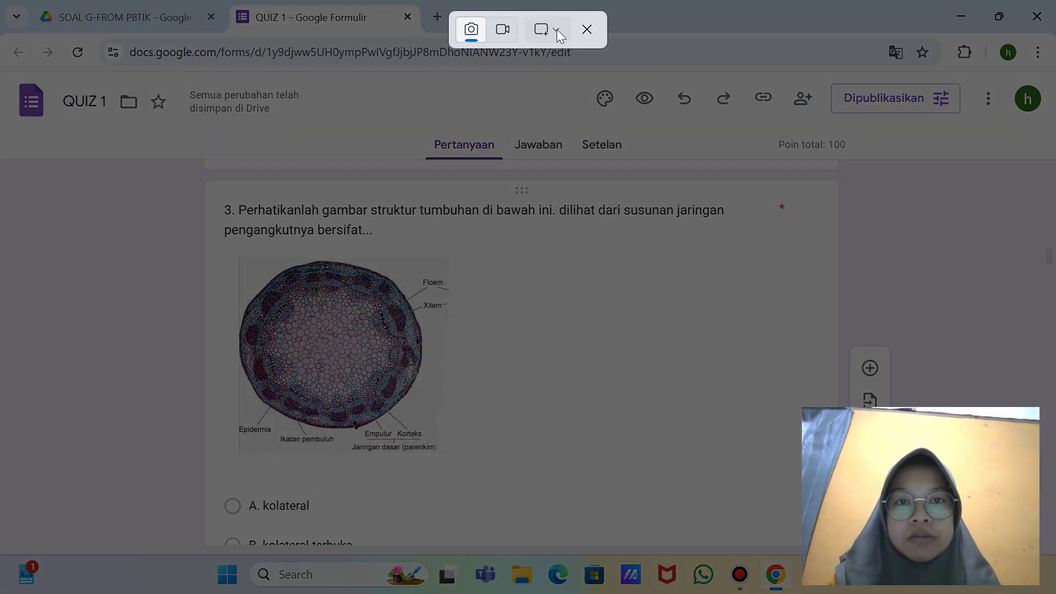
{"action": "left_click", "coordinate": [557, 29]}
{"action": "left_click", "coordinate": [573, 88]}
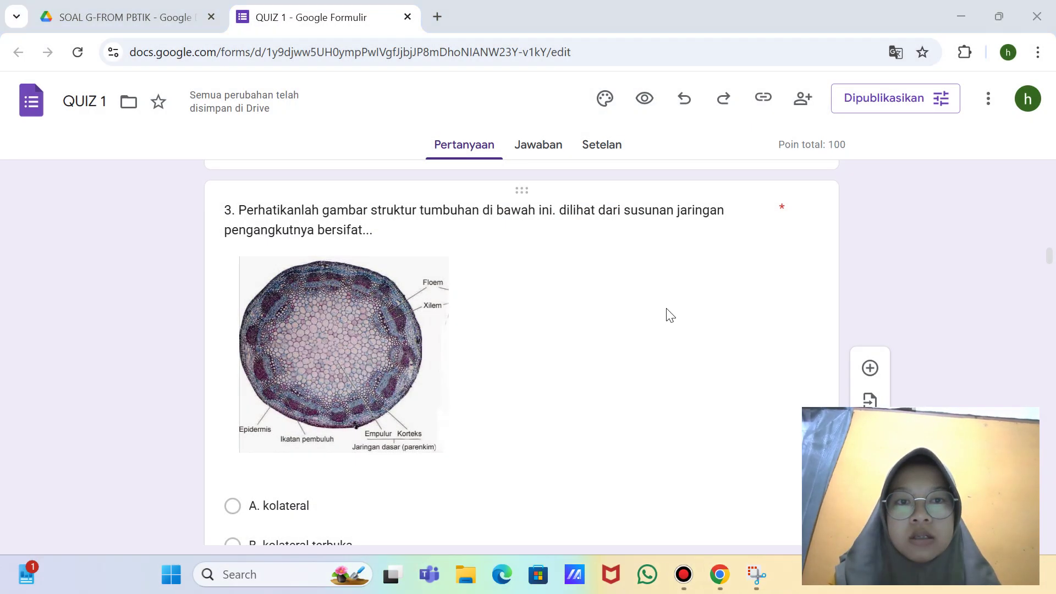
{"action": "scroll", "coordinate": [667, 308], "scroll_direction": "down", "scroll_amount": 3}
{"action": "scroll", "coordinate": [448, 465], "scroll_direction": "down", "scroll_amount": 2}
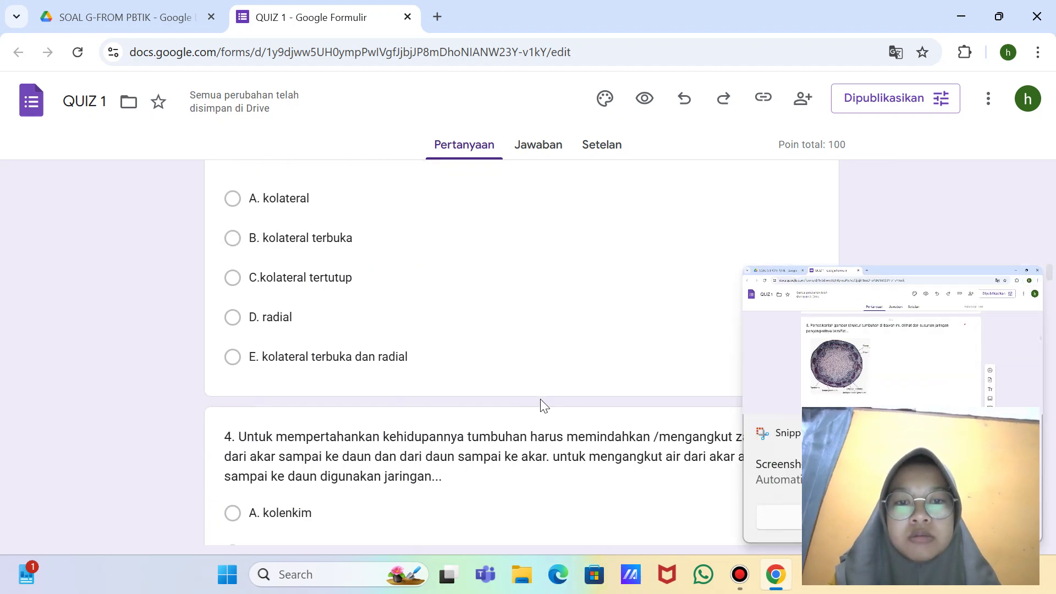
{"action": "left_click", "coordinate": [538, 319]}
{"action": "scroll", "coordinate": [538, 322], "scroll_direction": "down", "scroll_amount": 8}
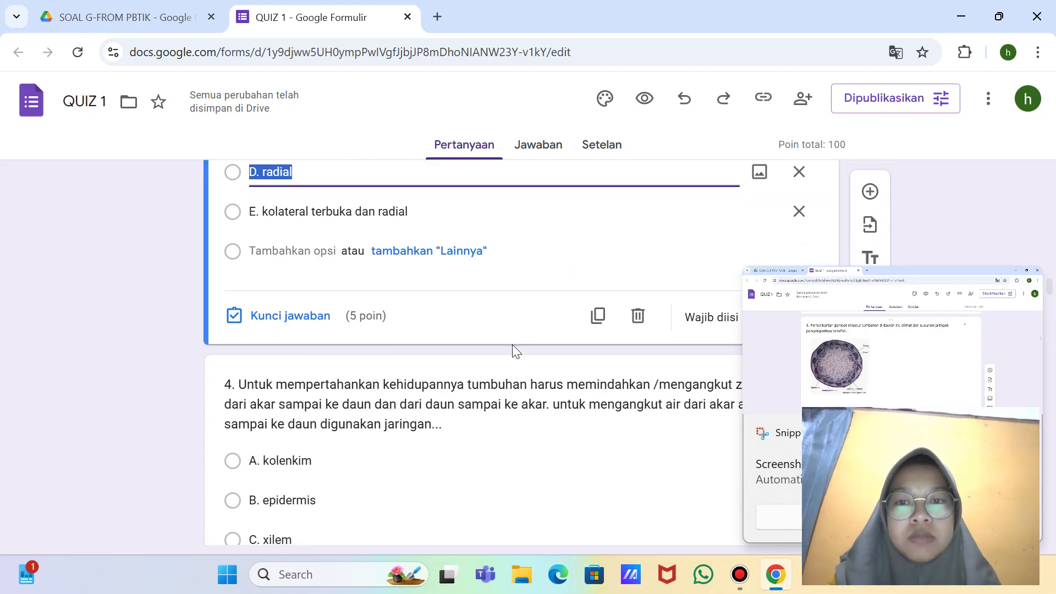
{"action": "left_click", "coordinate": [490, 332]}
{"action": "scroll", "coordinate": [490, 332], "scroll_direction": "down", "scroll_amount": 5}
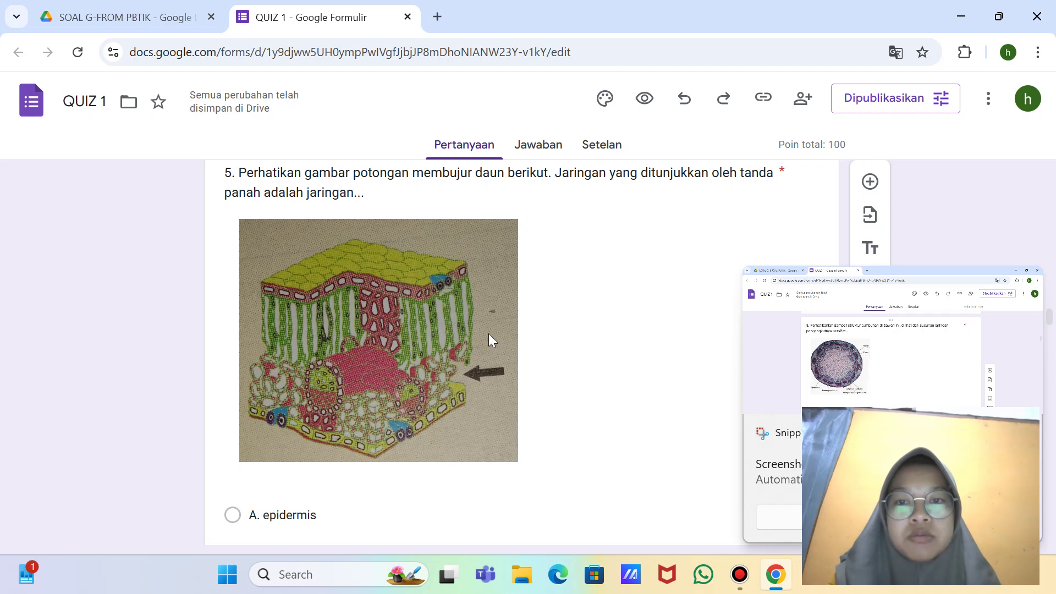
{"action": "left_click", "coordinate": [557, 308]}
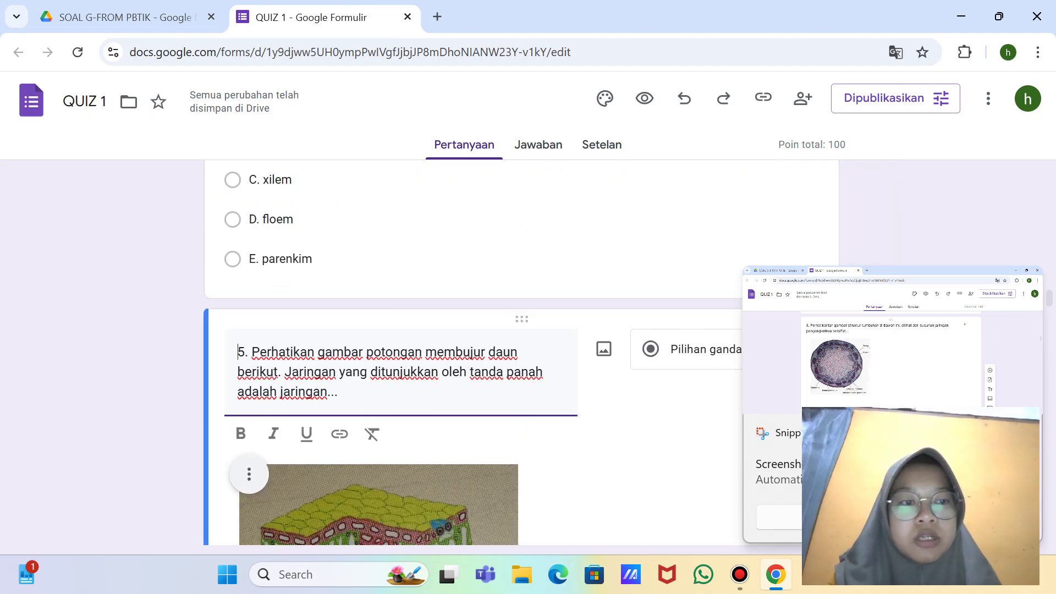
{"action": "scroll", "coordinate": [759, 418], "scroll_direction": "down", "scroll_amount": 10}
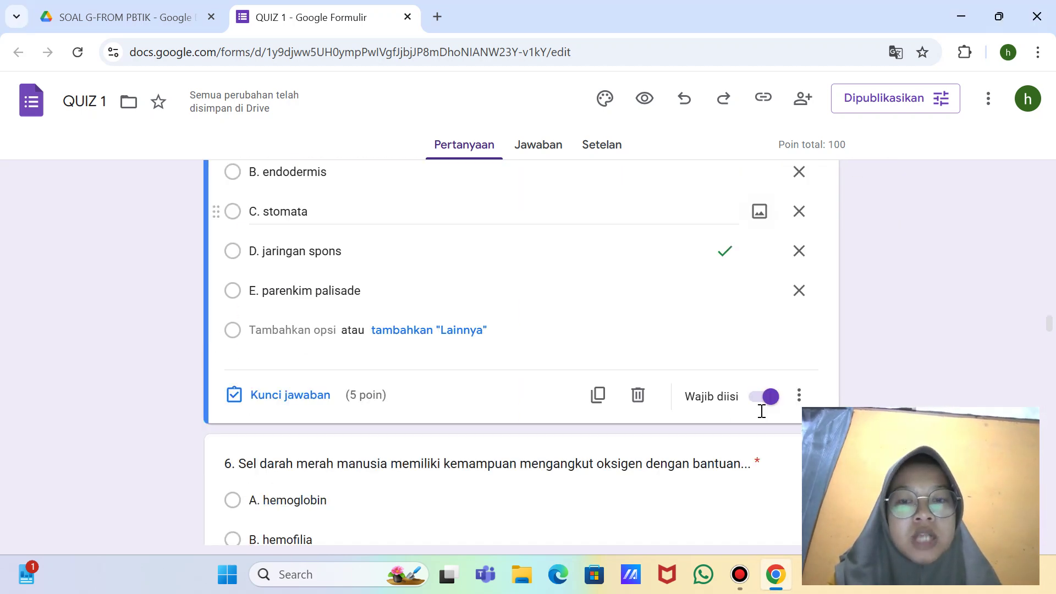
{"action": "scroll", "coordinate": [637, 405], "scroll_direction": "down", "scroll_amount": 2}
{"action": "left_click", "coordinate": [632, 413]}
{"action": "scroll", "coordinate": [637, 413], "scroll_direction": "down", "scroll_amount": 8}
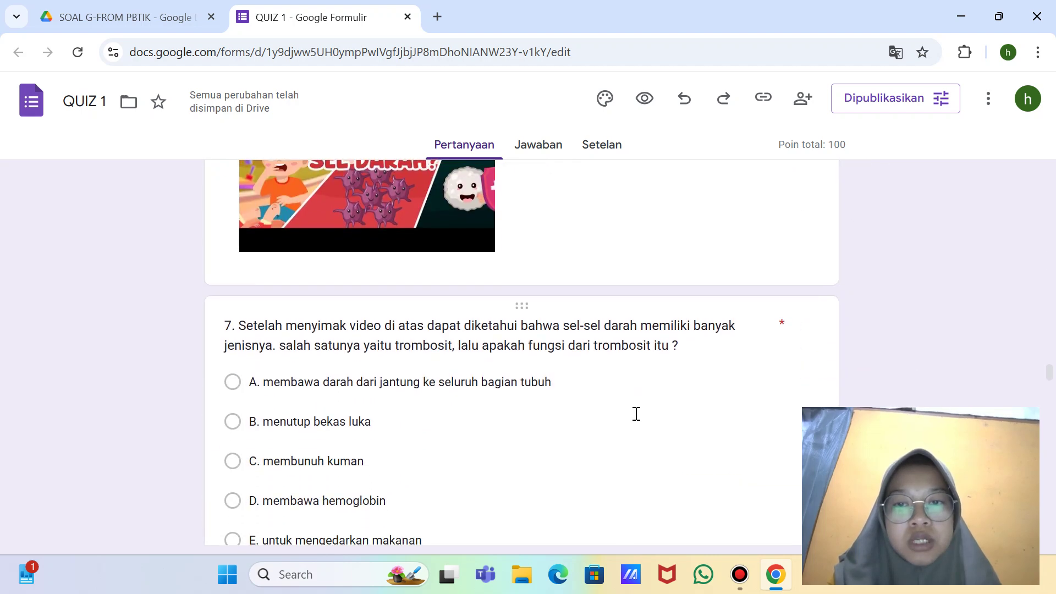
{"action": "left_click", "coordinate": [576, 391]}
{"action": "scroll", "coordinate": [577, 396], "scroll_direction": "down", "scroll_amount": 5}
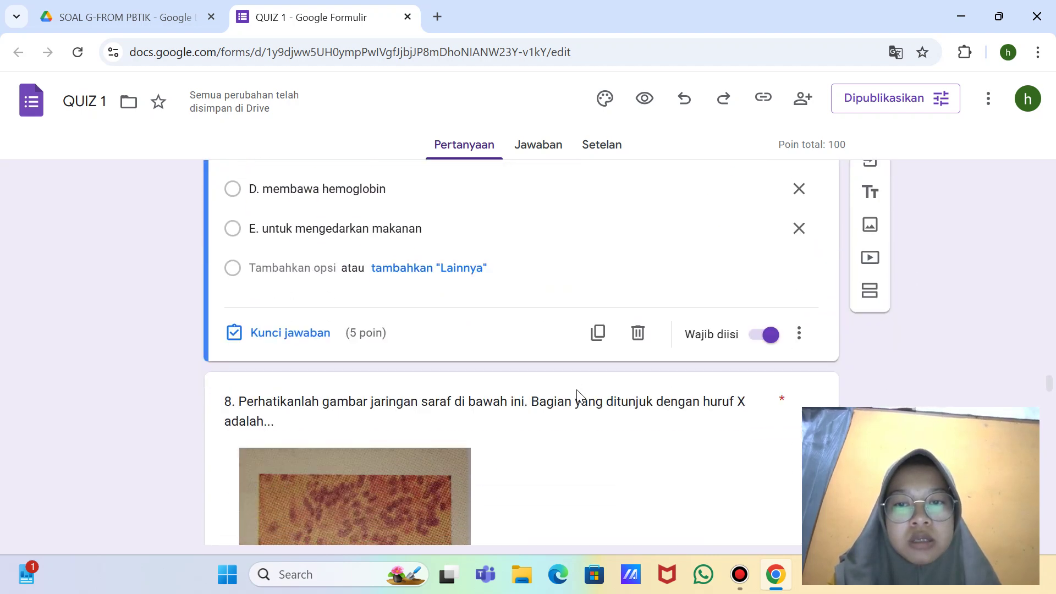
{"action": "scroll", "coordinate": [576, 391], "scroll_direction": "down", "scroll_amount": 5}
{"action": "left_click", "coordinate": [569, 372]}
{"action": "scroll", "coordinate": [569, 370], "scroll_direction": "down", "scroll_amount": 5}
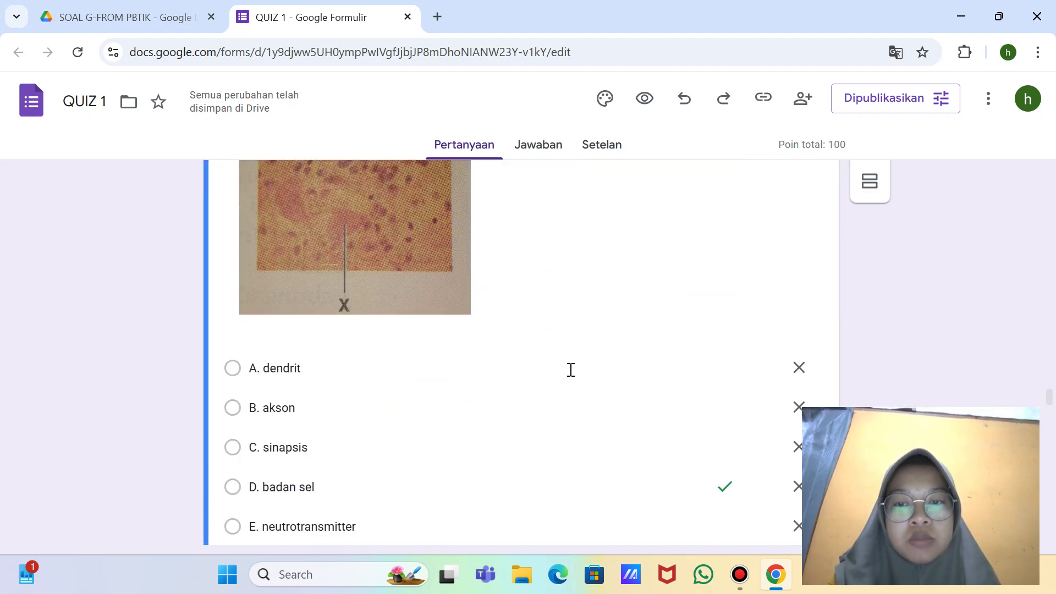
{"action": "scroll", "coordinate": [571, 370], "scroll_direction": "down", "scroll_amount": 7}
{"action": "left_click", "coordinate": [708, 382]}
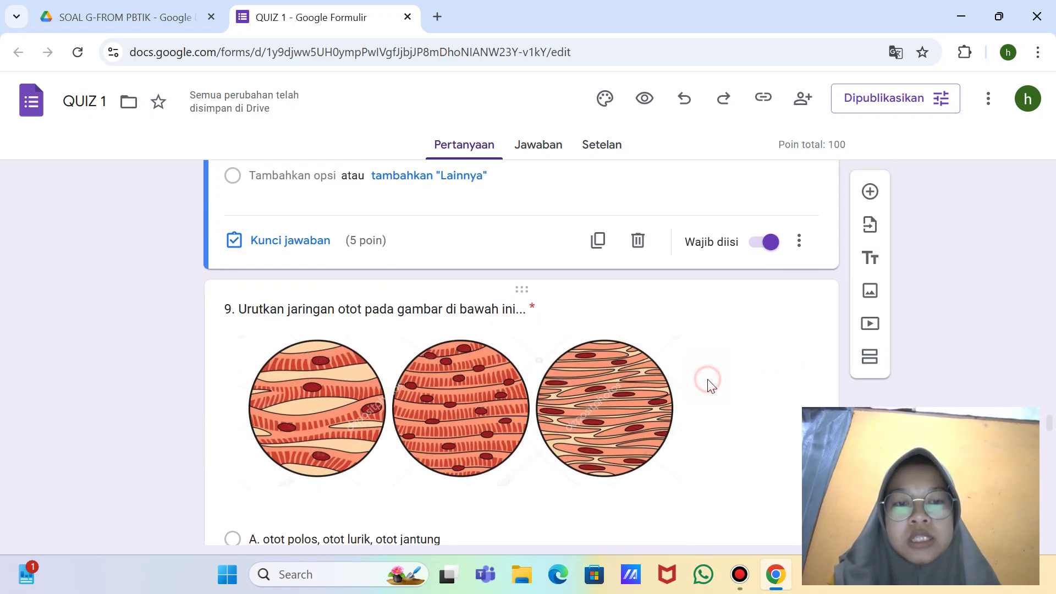
{"action": "scroll", "coordinate": [708, 381], "scroll_direction": "down", "scroll_amount": 6}
{"action": "scroll", "coordinate": [707, 381], "scroll_direction": "down", "scroll_amount": 8}
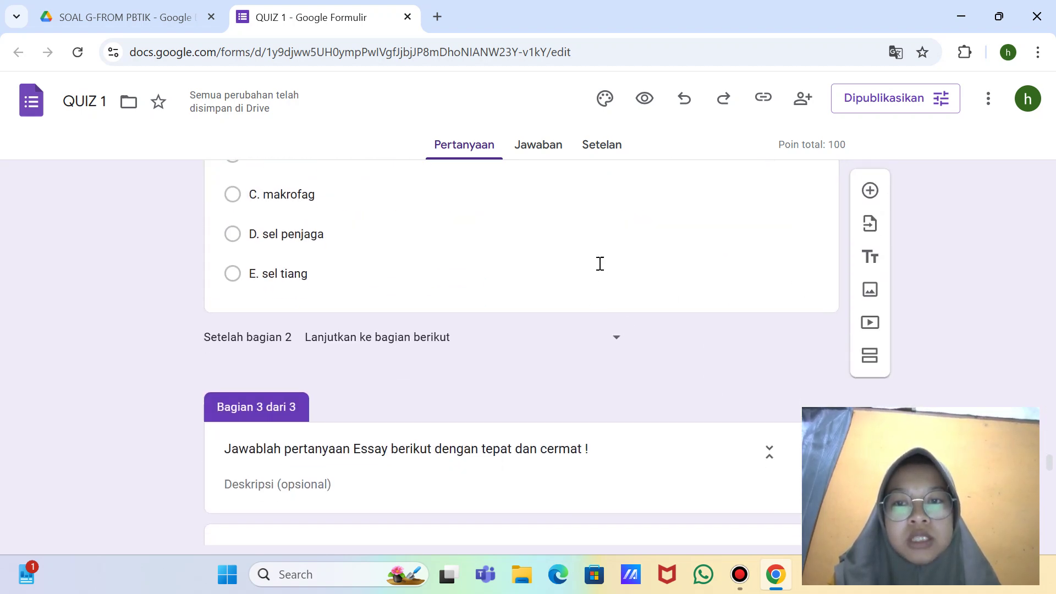
{"action": "left_click", "coordinate": [600, 263]}
{"action": "scroll", "coordinate": [601, 261], "scroll_direction": "down", "scroll_amount": 4}
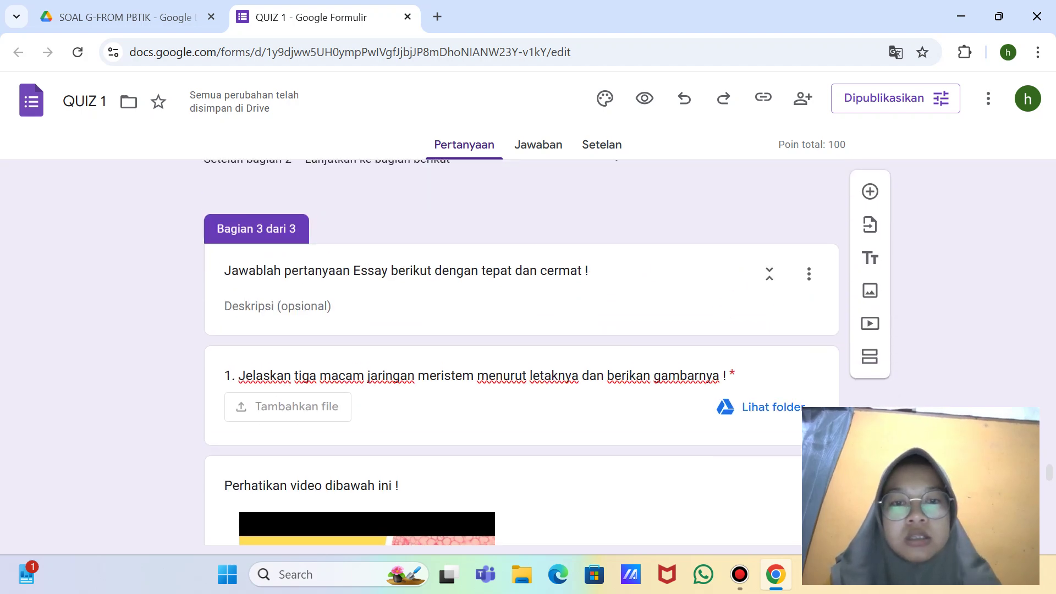
{"action": "key", "text": "super+shift+s"}
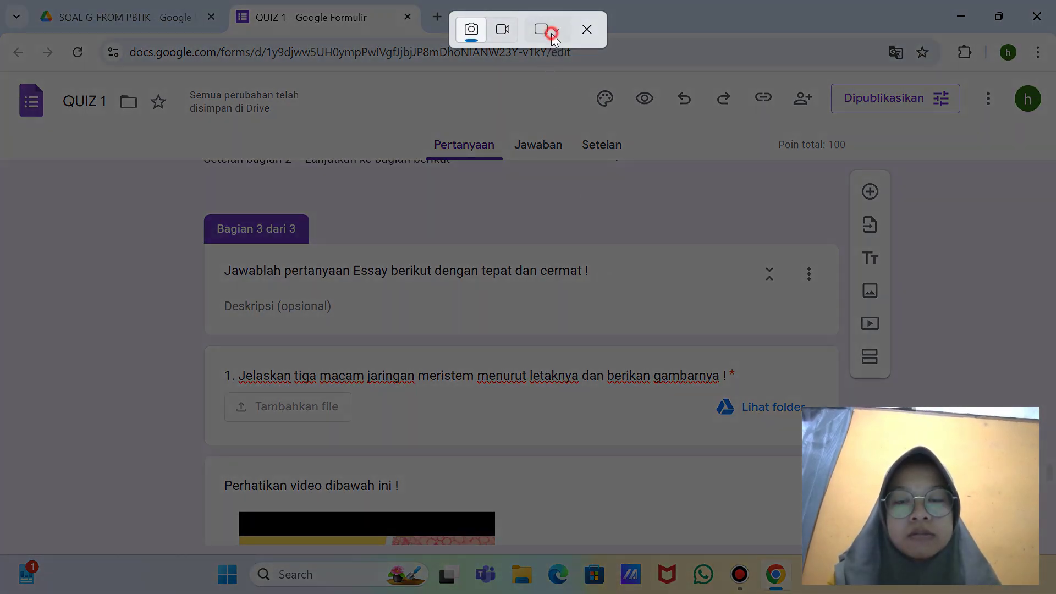
{"action": "left_click", "coordinate": [551, 33]}
{"action": "left_click", "coordinate": [585, 94]}
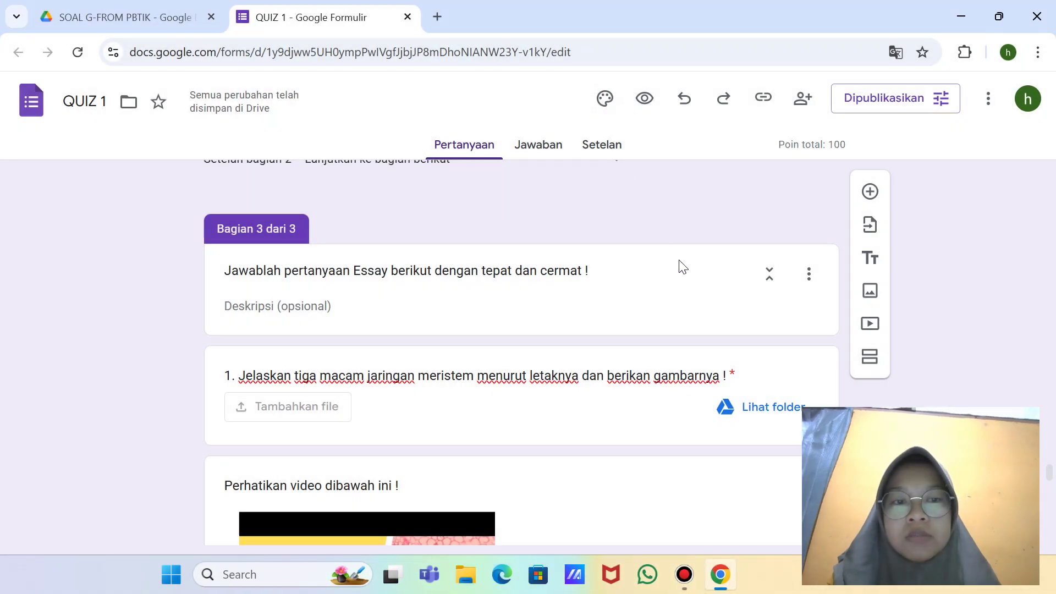
{"action": "left_click", "coordinate": [541, 411]}
{"action": "scroll", "coordinate": [543, 401], "scroll_direction": "down", "scroll_amount": 5}
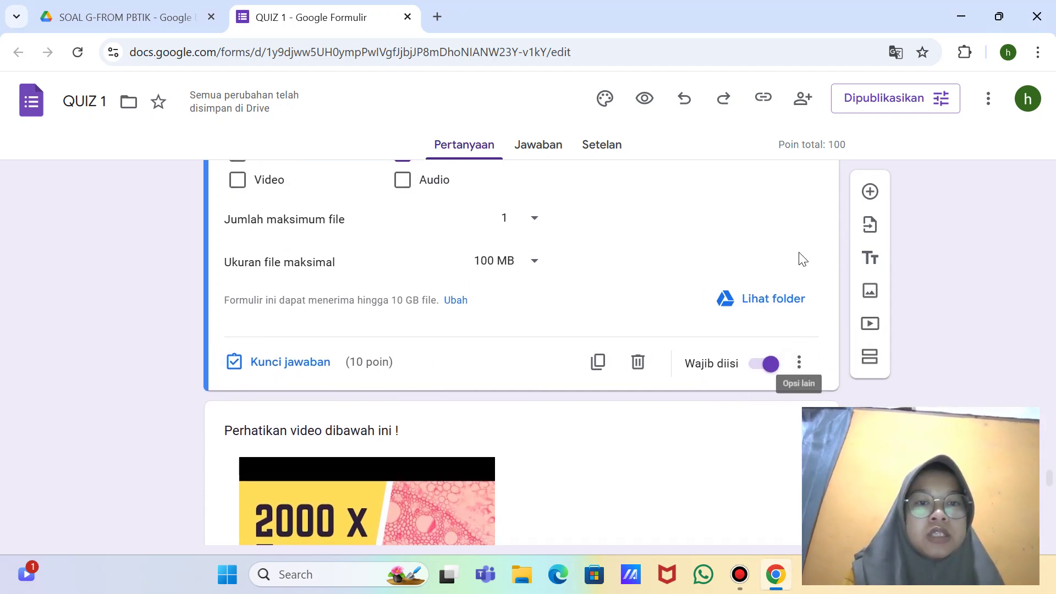
{"action": "scroll", "coordinate": [802, 258], "scroll_direction": "up", "scroll_amount": 8}
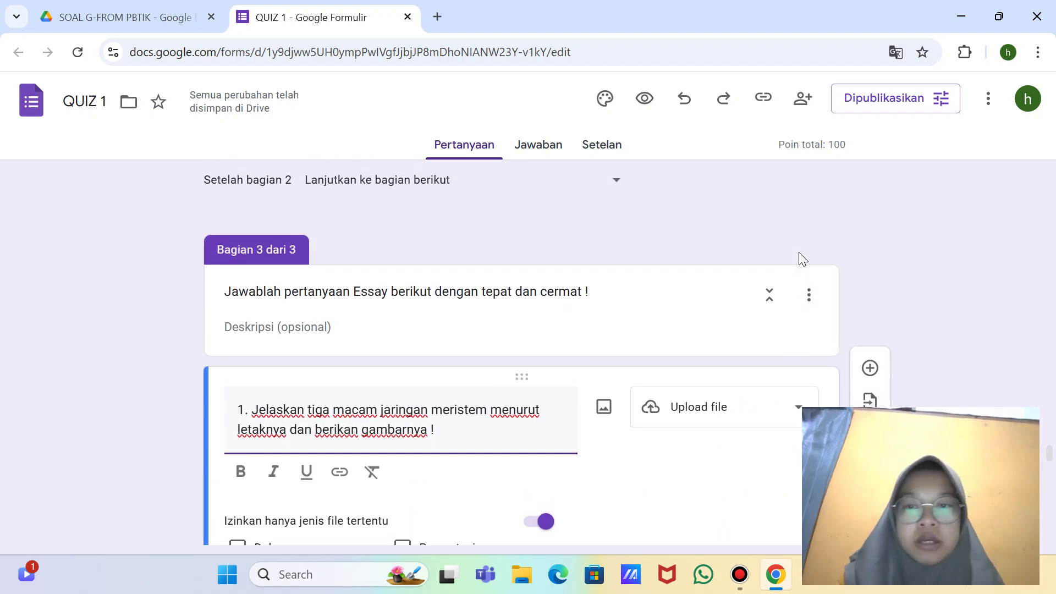
{"action": "scroll", "coordinate": [802, 259], "scroll_direction": "down", "scroll_amount": 12}
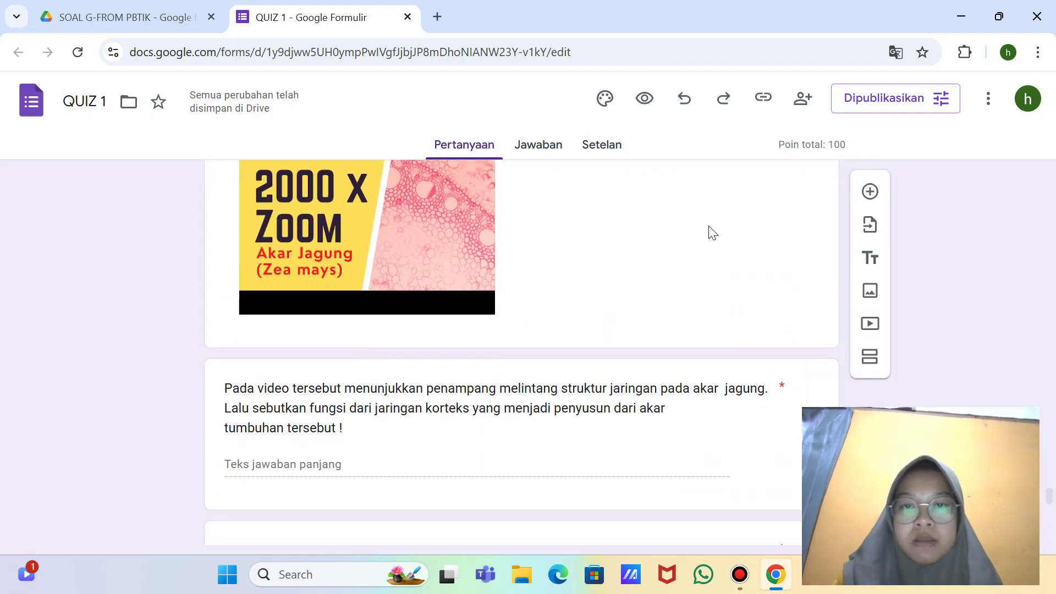
{"action": "scroll", "coordinate": [713, 233], "scroll_direction": "up", "scroll_amount": 2}
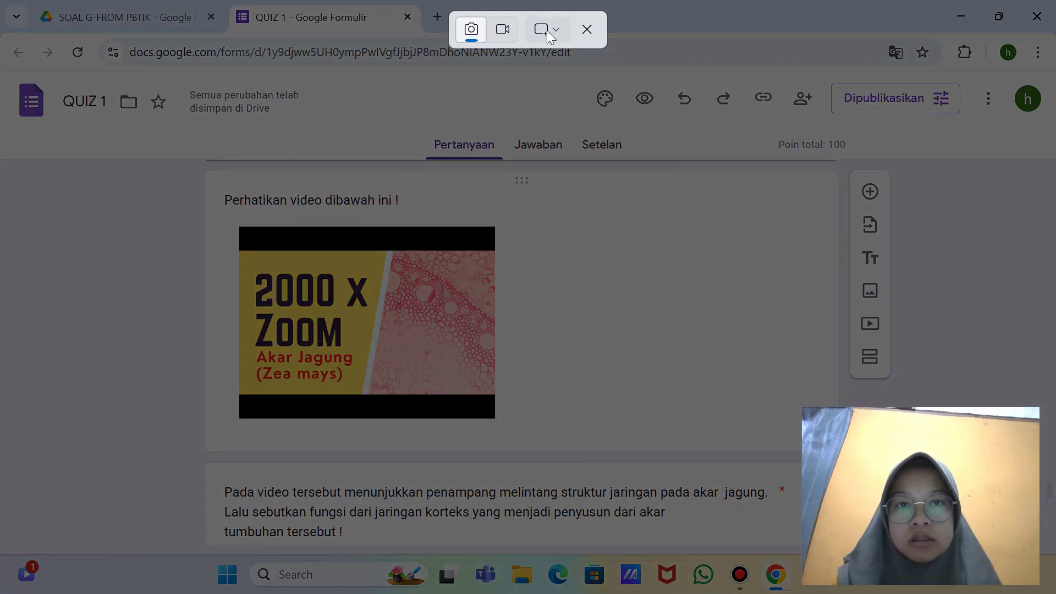
{"action": "left_click", "coordinate": [547, 29]}
{"action": "left_click", "coordinate": [573, 92]}
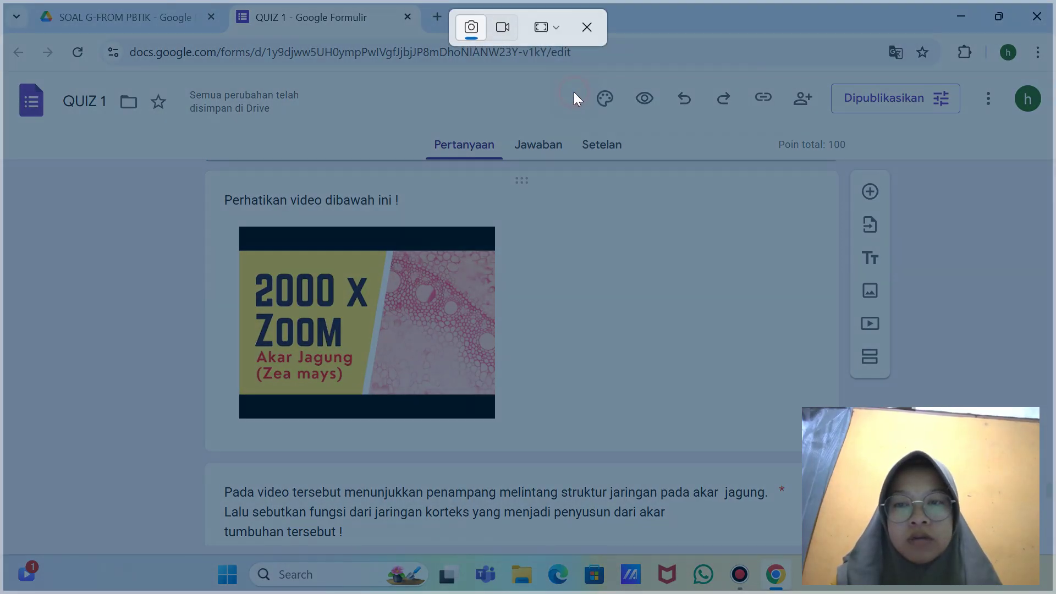
{"action": "scroll", "coordinate": [484, 325], "scroll_direction": "down", "scroll_amount": 4}
{"action": "left_click", "coordinate": [476, 329]}
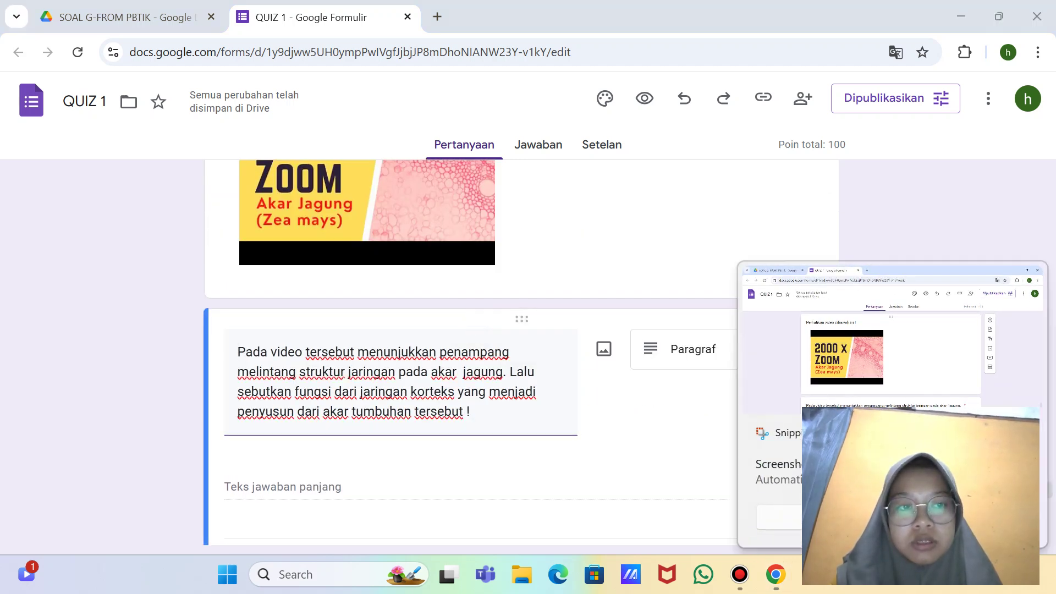
{"action": "scroll", "coordinate": [657, 381], "scroll_direction": "down", "scroll_amount": 5}
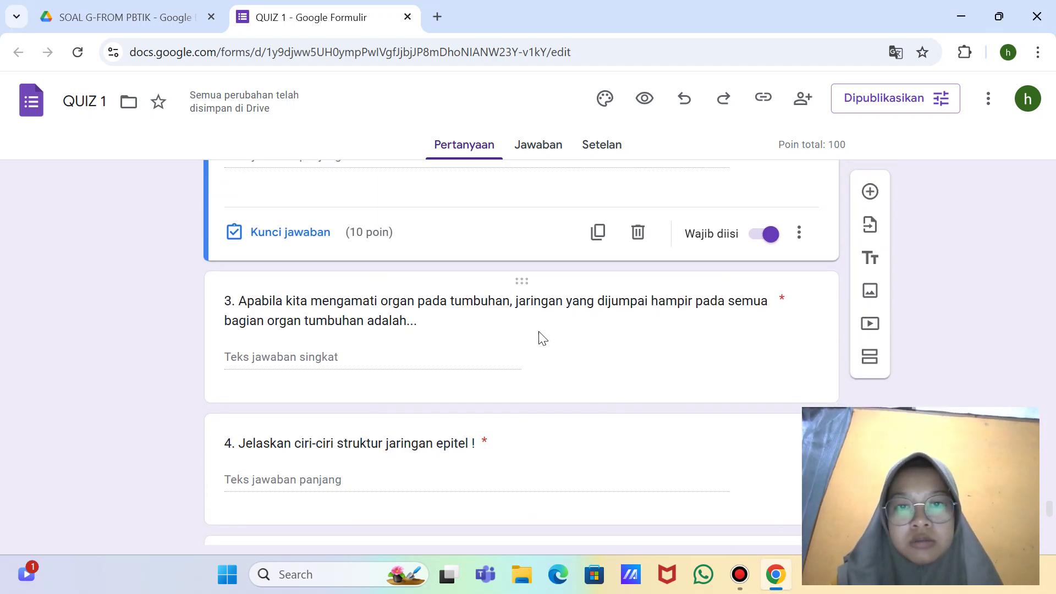
{"action": "left_click", "coordinate": [486, 357]}
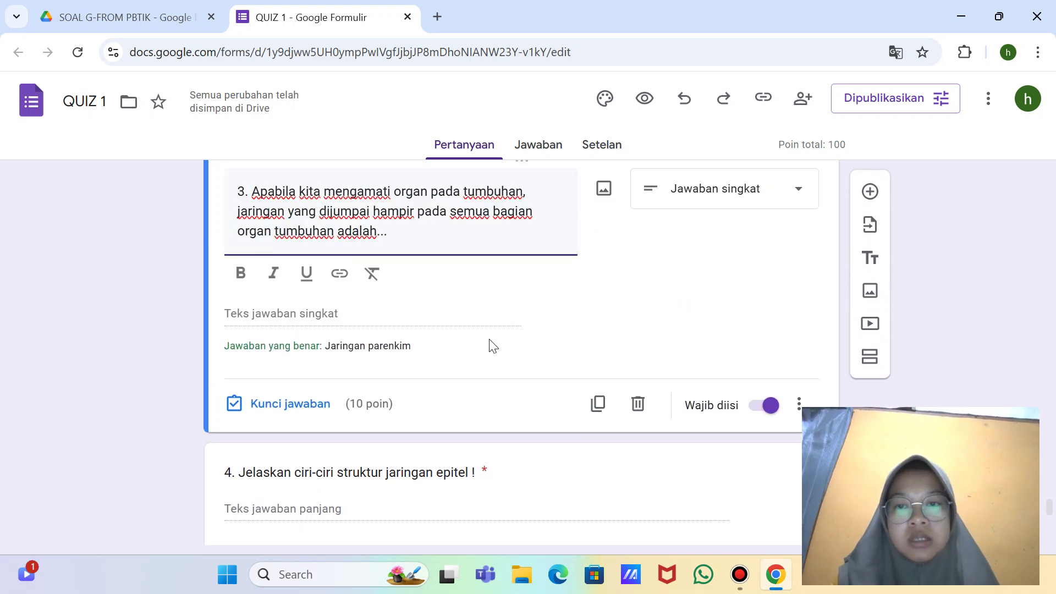
{"action": "scroll", "coordinate": [491, 345], "scroll_direction": "down", "scroll_amount": 3}
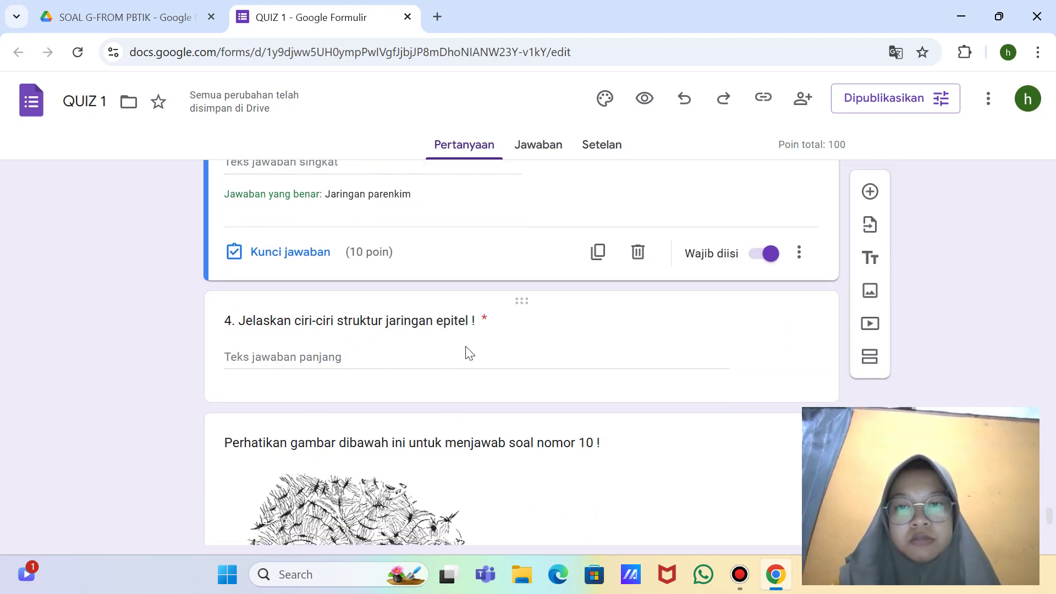
{"action": "left_click", "coordinate": [467, 347]}
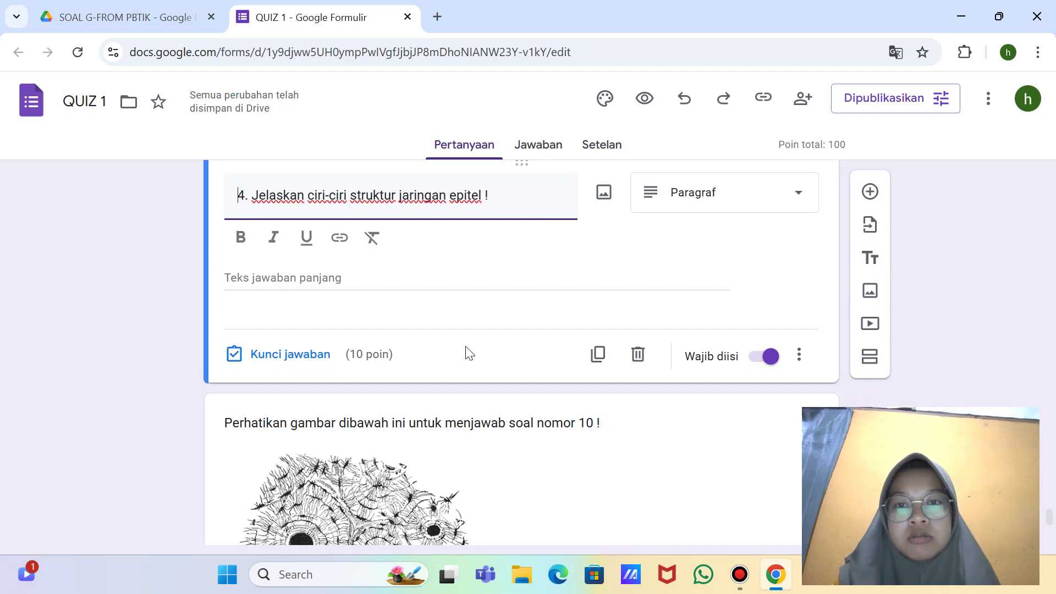
{"action": "scroll", "coordinate": [519, 300], "scroll_direction": "down", "scroll_amount": 3}
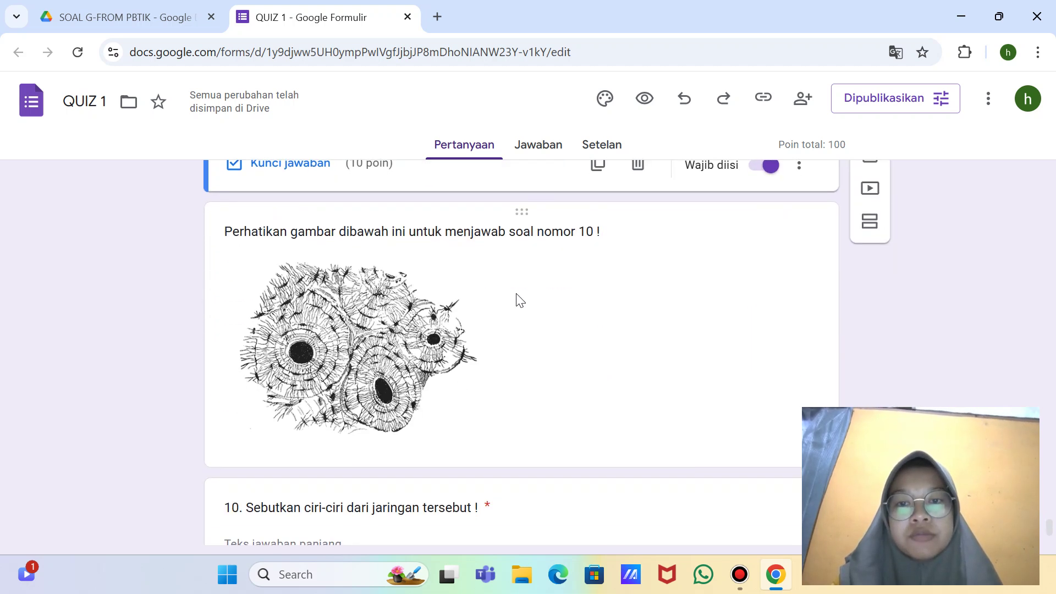
{"action": "scroll", "coordinate": [527, 331], "scroll_direction": "down", "scroll_amount": 2}
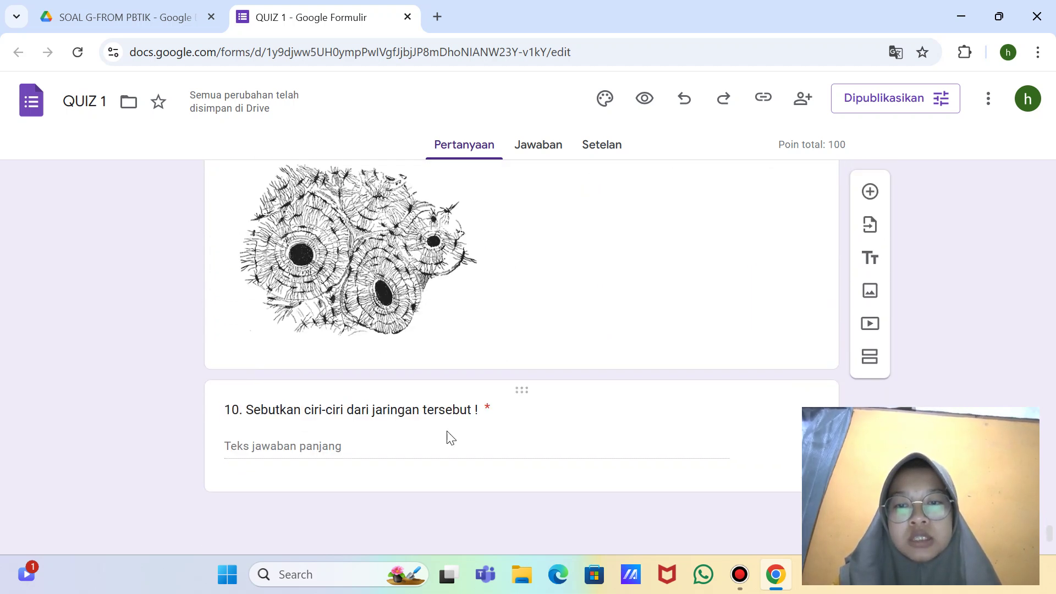
{"action": "left_click", "coordinate": [525, 429]}
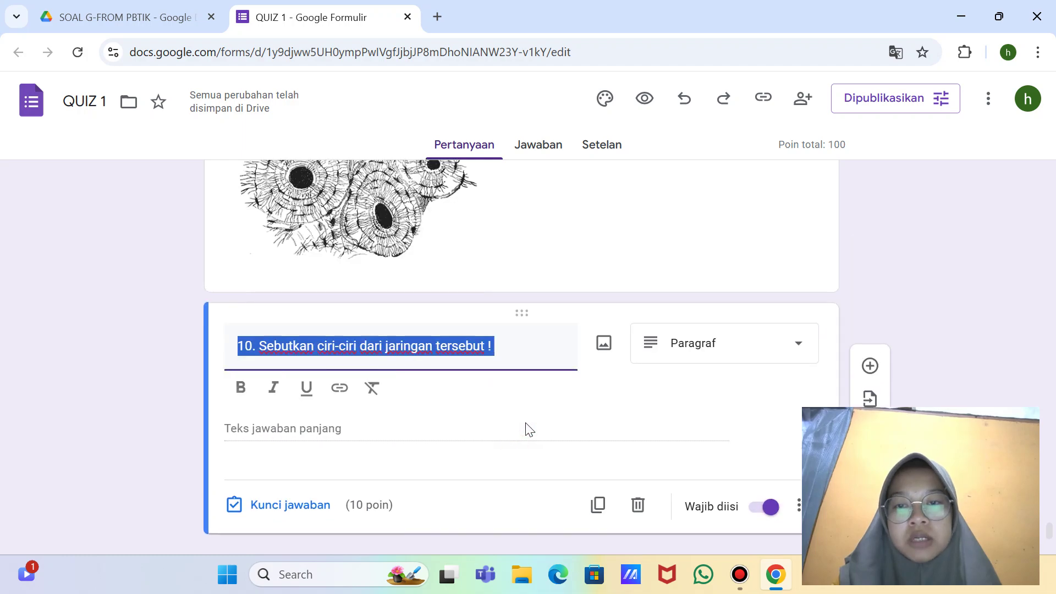
{"action": "scroll", "coordinate": [526, 427], "scroll_direction": "up", "scroll_amount": 5}
{"action": "scroll", "coordinate": [525, 426], "scroll_direction": "up", "scroll_amount": 15}
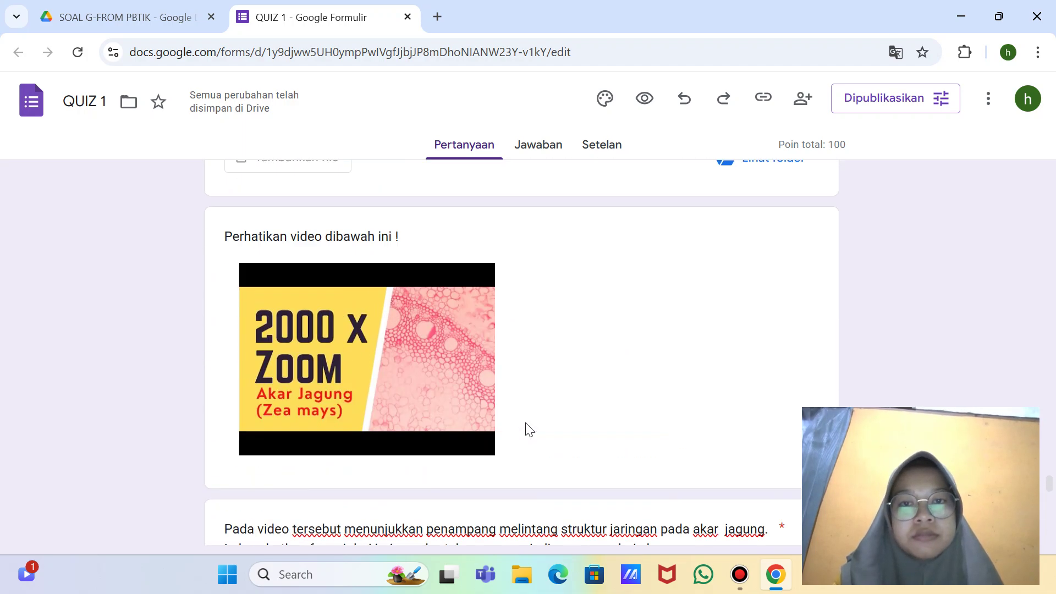
{"action": "scroll", "coordinate": [523, 433], "scroll_direction": "down", "scroll_amount": 15}
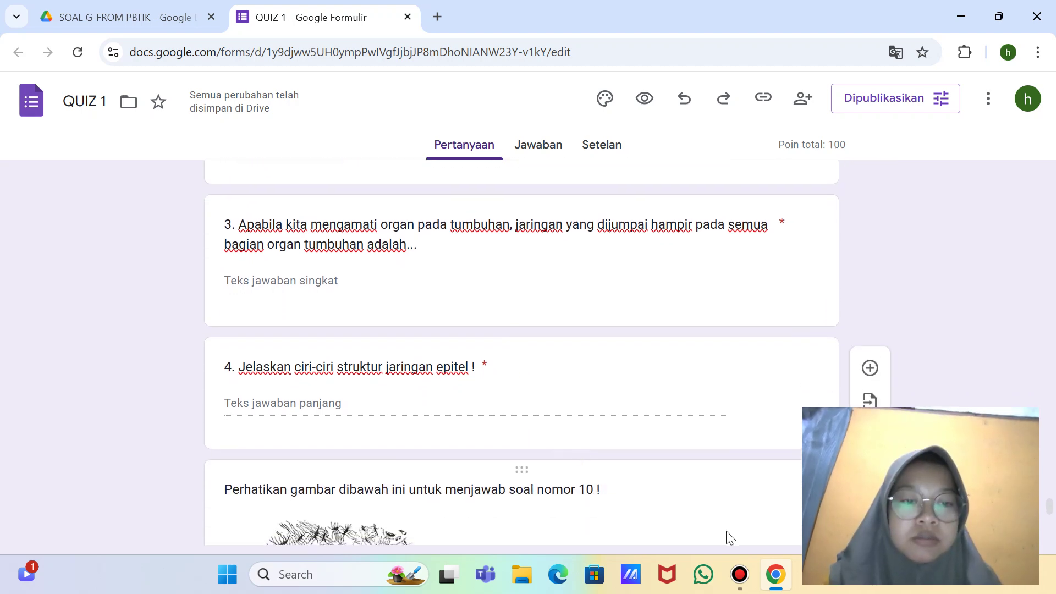
{"action": "scroll", "coordinate": [651, 444], "scroll_direction": "down", "scroll_amount": 7}
{"action": "left_click", "coordinate": [651, 444]}
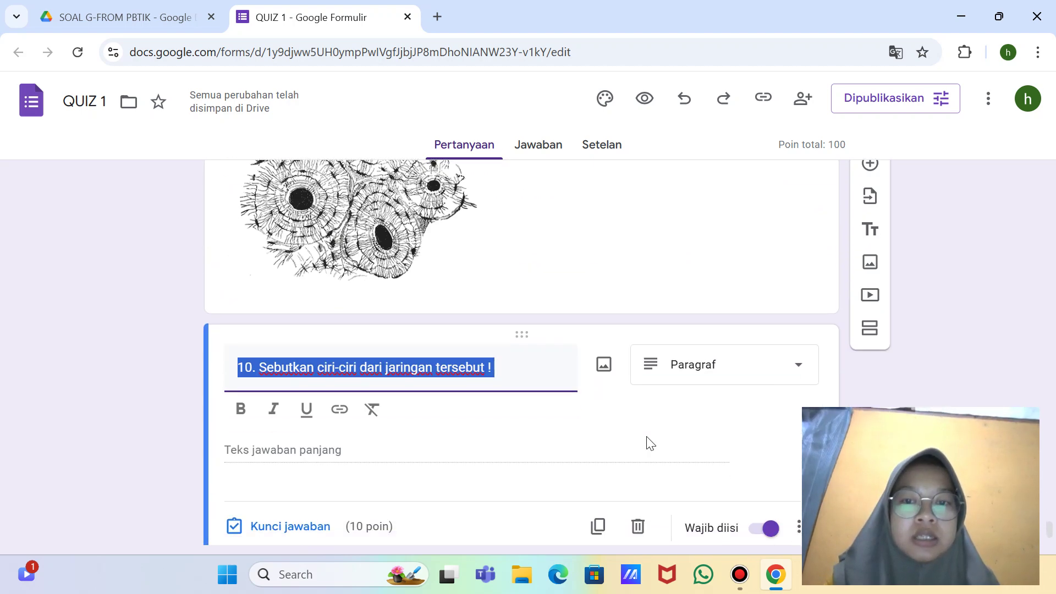
{"action": "scroll", "coordinate": [648, 441], "scroll_direction": "up", "scroll_amount": 10}
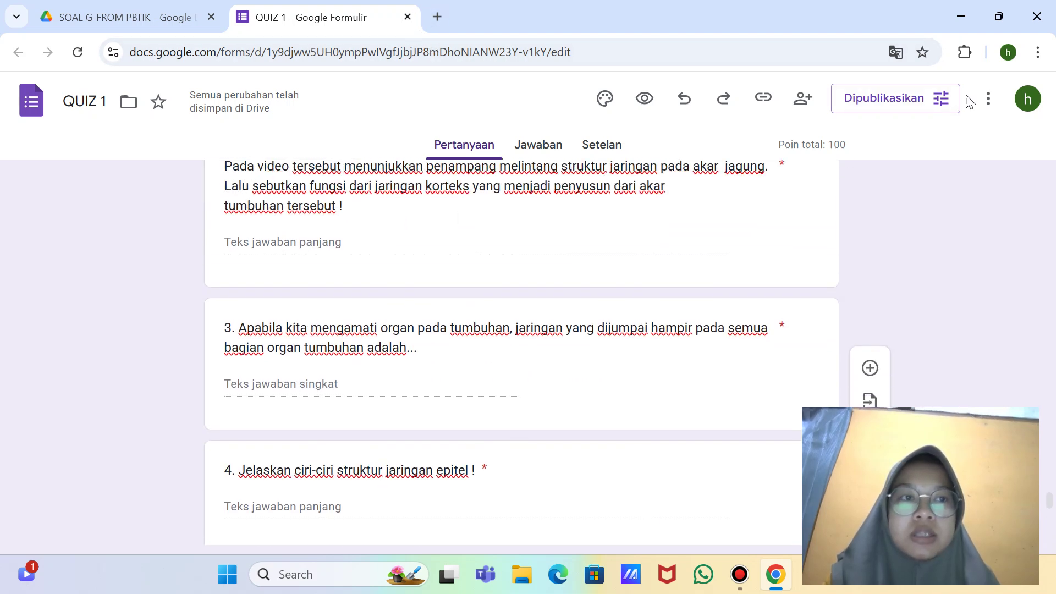
Step: Copy the QUIZ 1 responder link with Salin and switch over to WhatsApp
{"action": "left_click", "coordinate": [769, 113]}
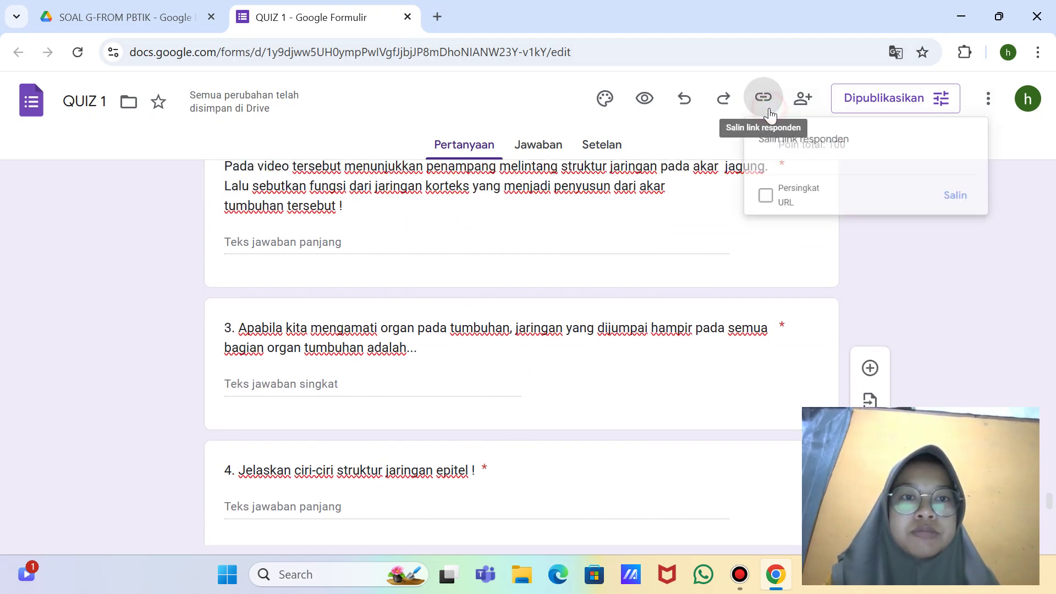
{"action": "left_click", "coordinate": [985, 215]}
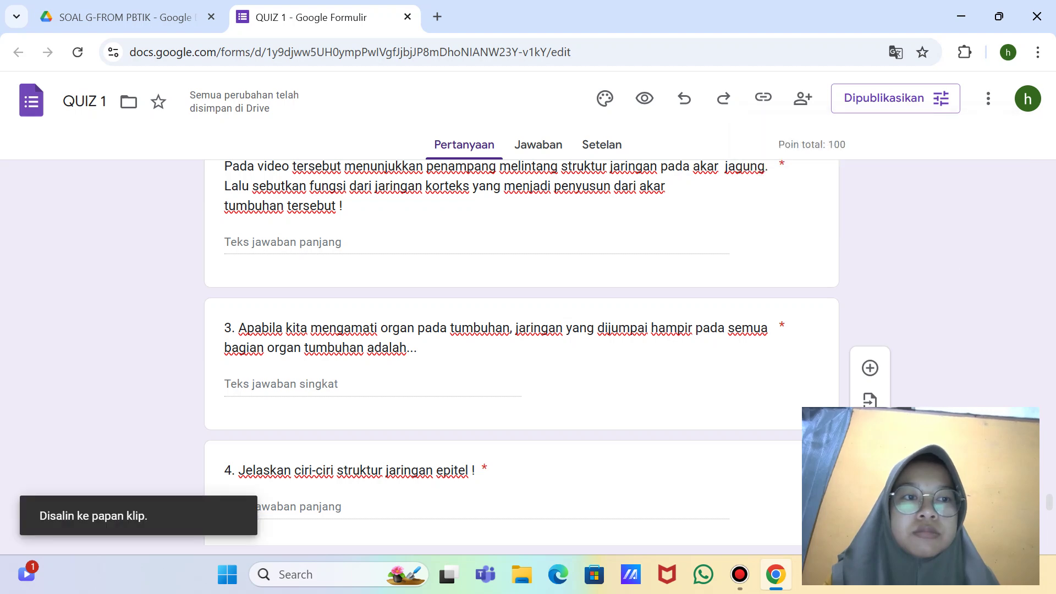
{"action": "left_click", "coordinate": [703, 574]}
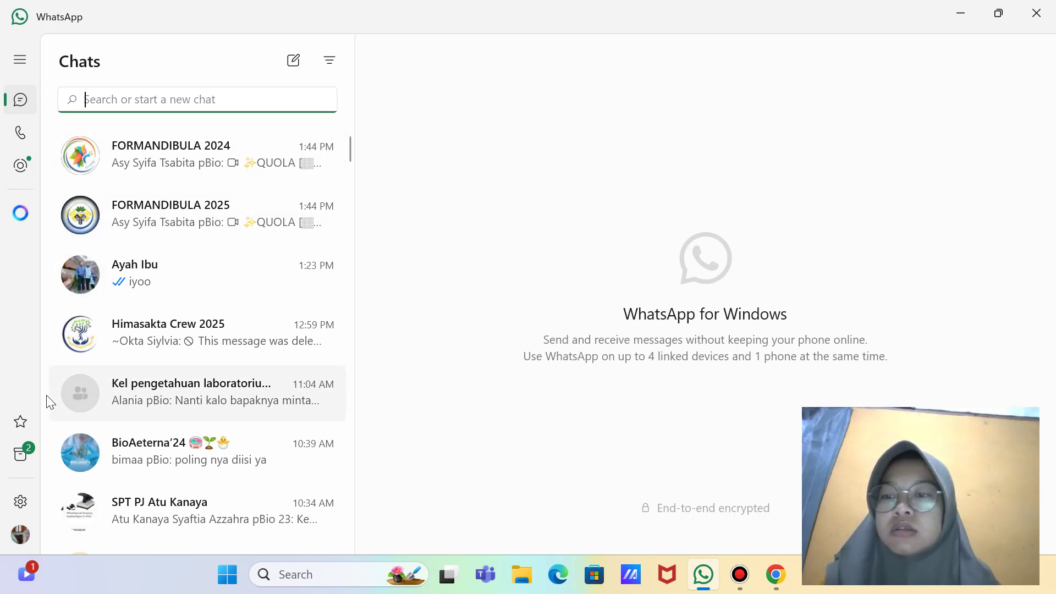
Step: Paste and send the QUIZ 1 link in the archived self-chat on WhatsApp
{"action": "left_click", "coordinate": [20, 458]}
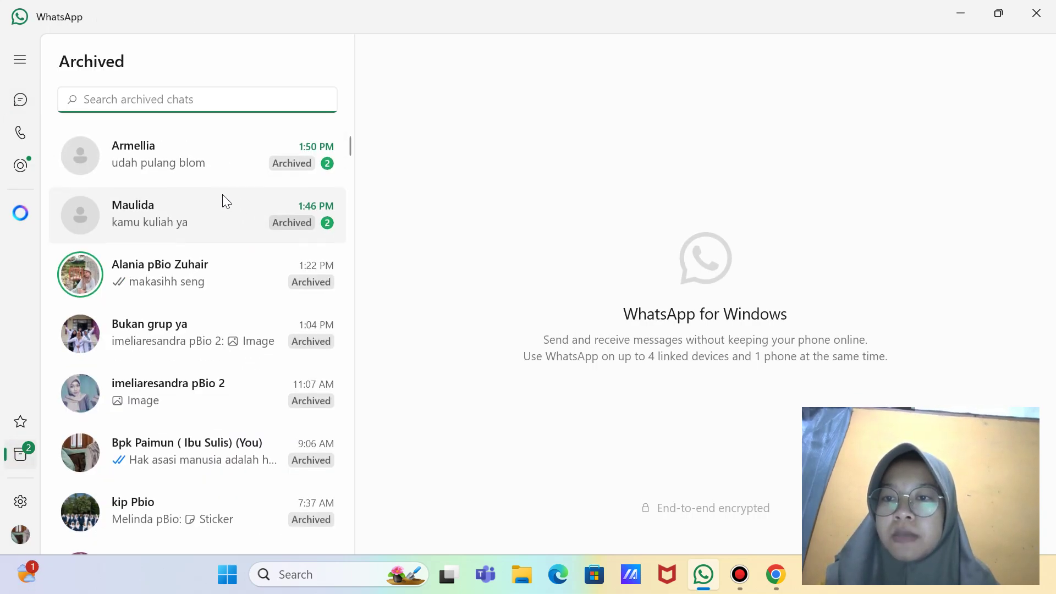
{"action": "left_click", "coordinate": [203, 454]}
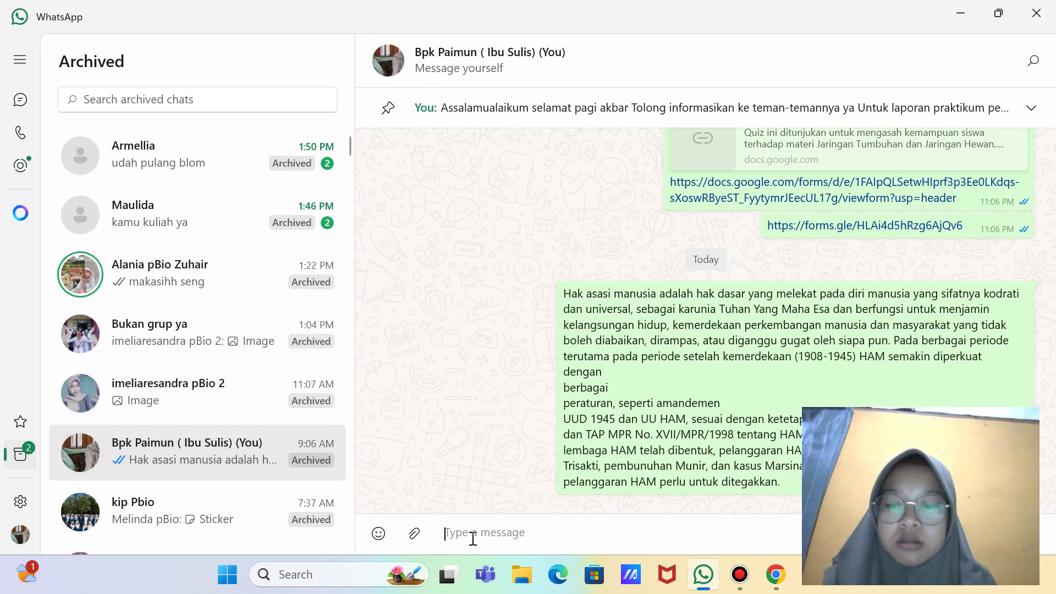
{"action": "type", "text": "https://docs.google.com/forms/d/e/1FAIpQLSetwHIprf3p3Ee0LKdqs-sXoswRByeST_FyytymrJEecUL17g/viewform?usp=header"}
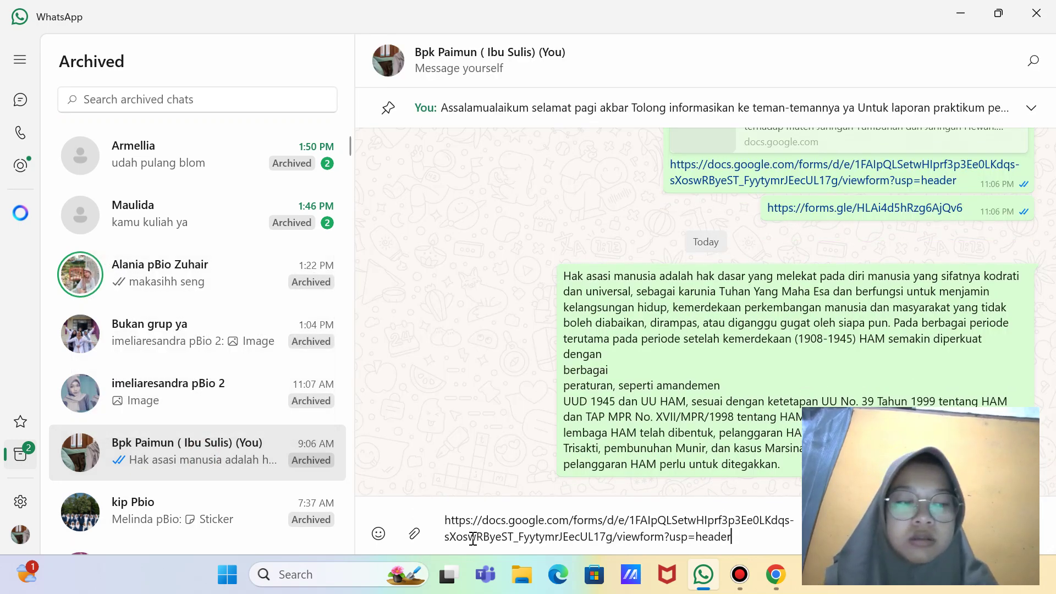
{"action": "key", "text": "Return"}
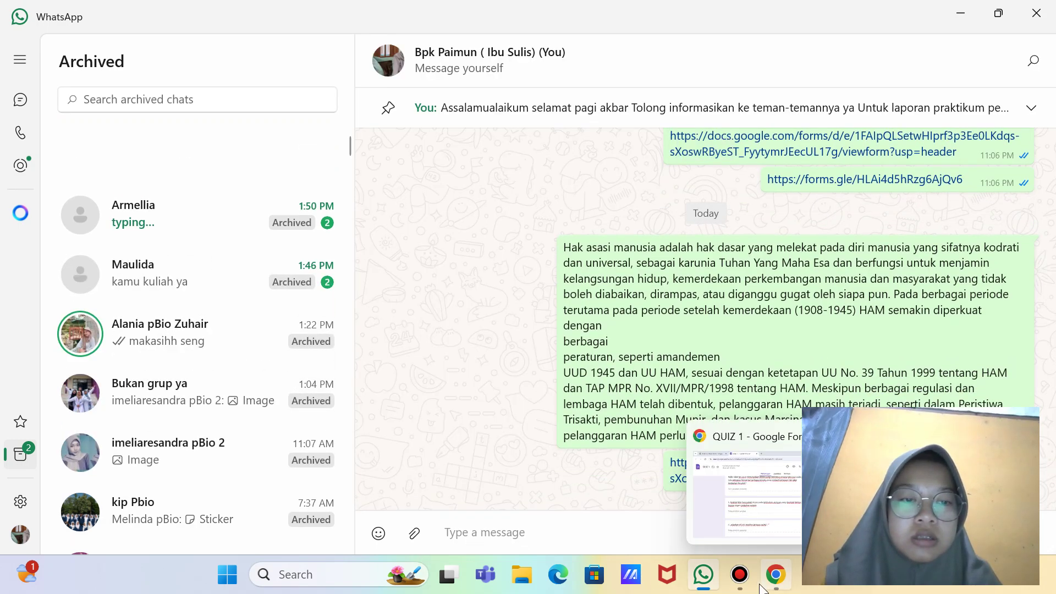
Step: Return to Chrome and close the QUIZ 1 form tab
{"action": "left_click", "coordinate": [762, 589]}
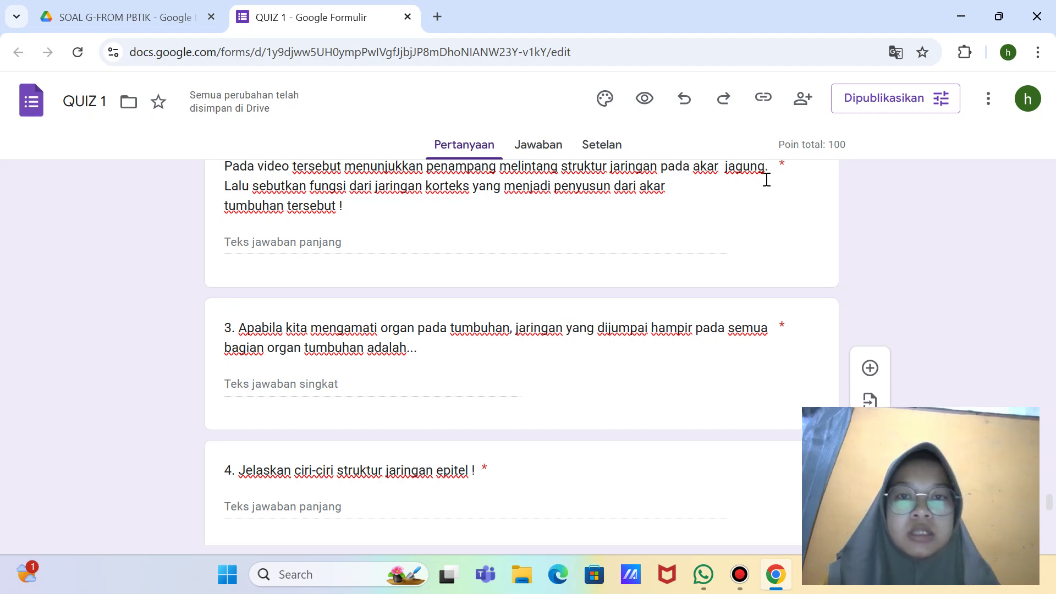
{"action": "scroll", "coordinate": [766, 182], "scroll_direction": "up", "scroll_amount": 15}
{"action": "scroll", "coordinate": [767, 184], "scroll_direction": "down", "scroll_amount": 15}
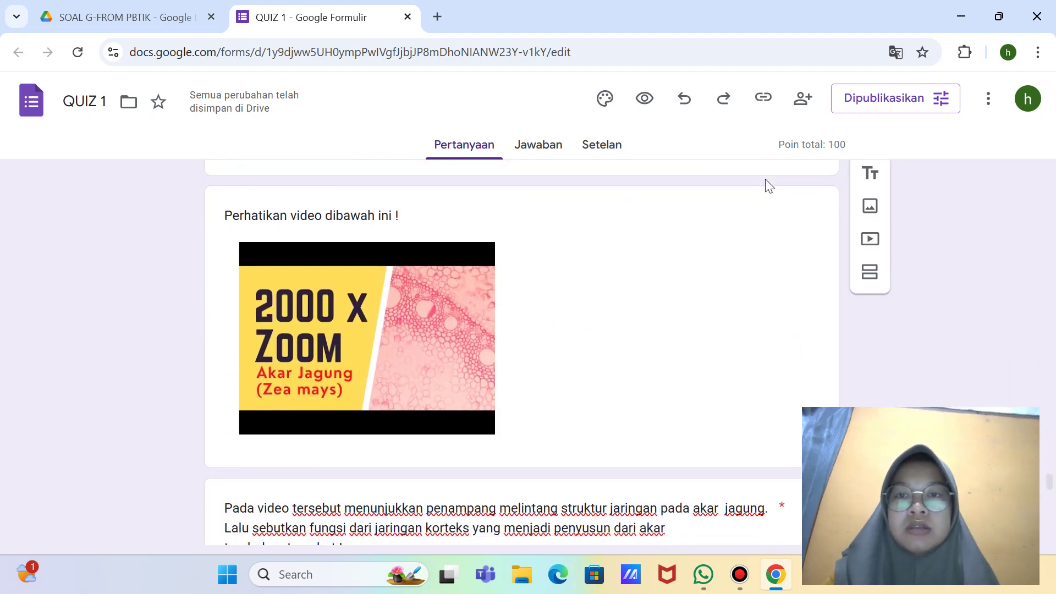
{"action": "scroll", "coordinate": [767, 184], "scroll_direction": "down", "scroll_amount": 6}
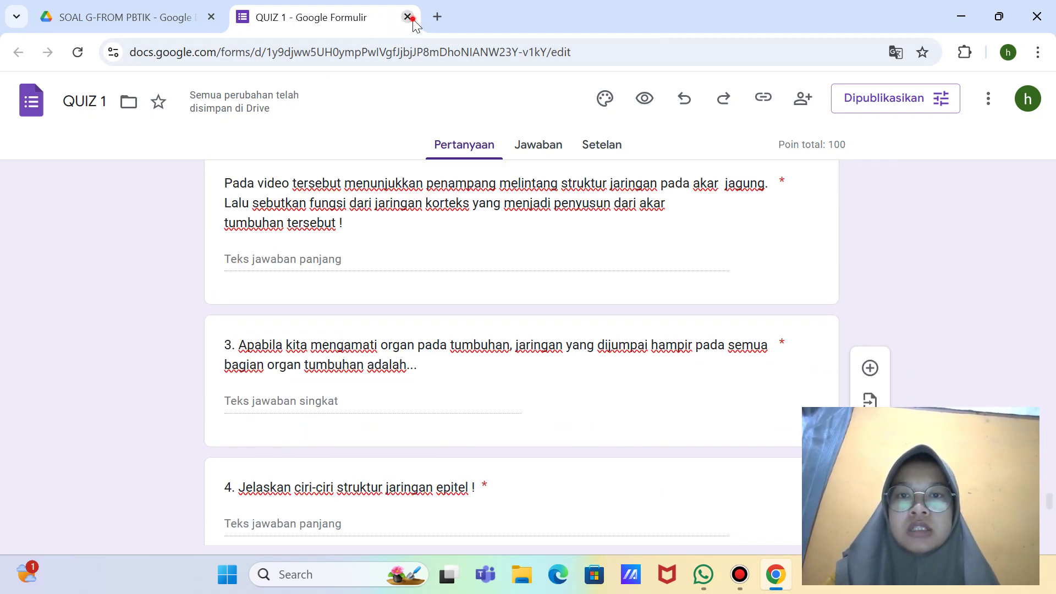
{"action": "left_click", "coordinate": [411, 18]}
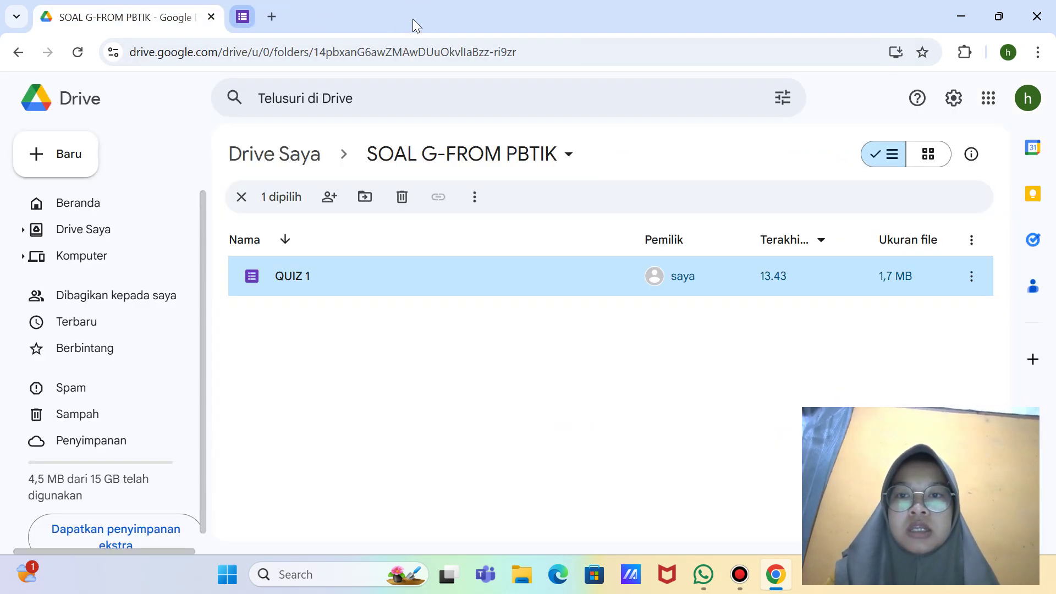
Step: Reload the SOAL G-FROM PBTIK folder and take a full-screen snip of the new files
{"action": "left_click", "coordinate": [74, 54]}
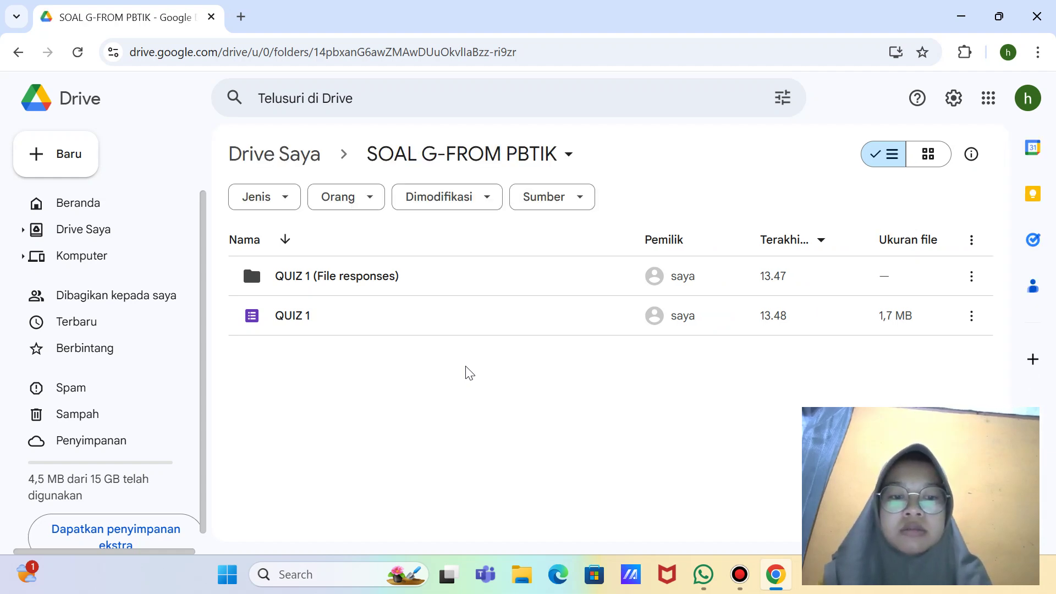
{"action": "key", "text": "super+shift+s"}
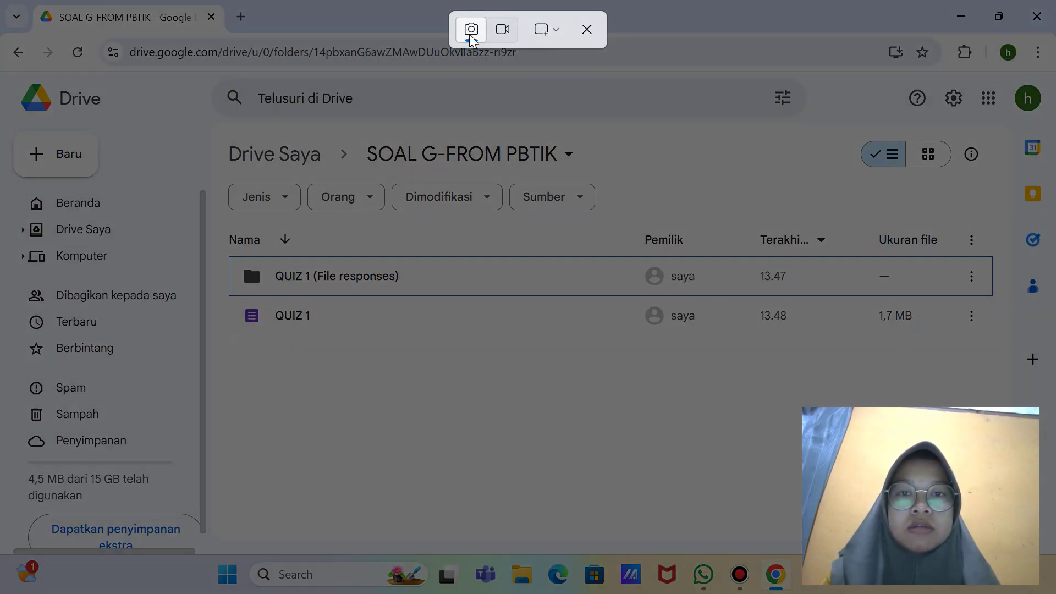
{"action": "left_click", "coordinate": [552, 34]}
{"action": "left_click", "coordinate": [589, 89]}
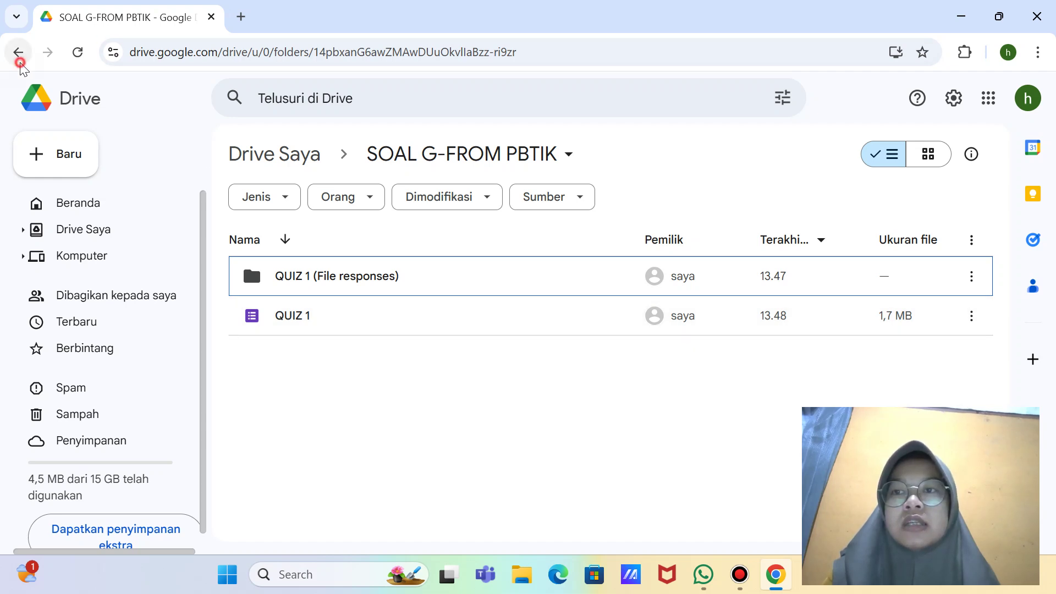
Step: Return to the Drive home page and stop the Bandicam recording
{"action": "left_click", "coordinate": [20, 60]}
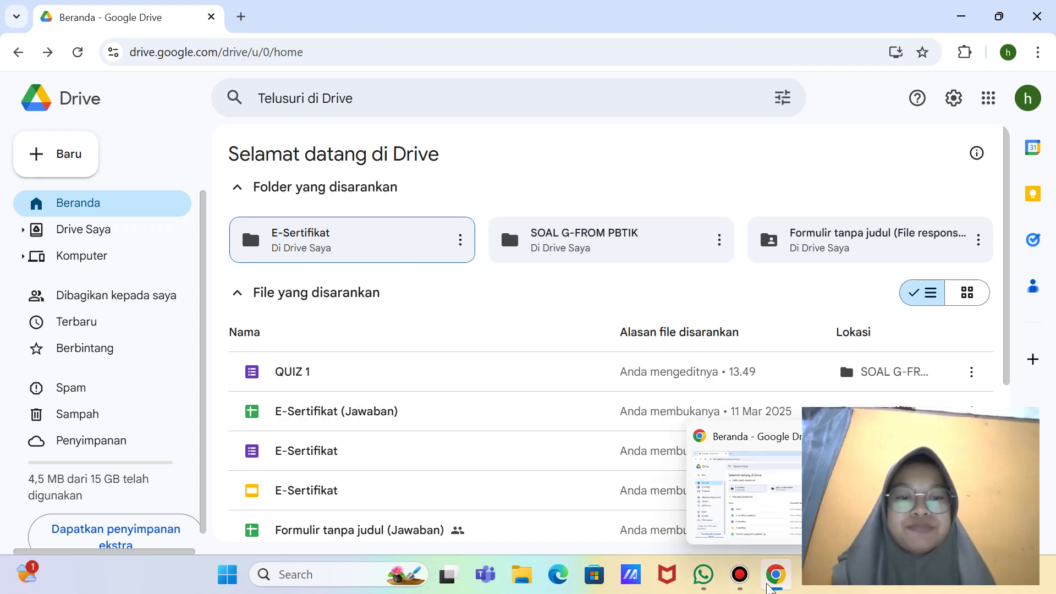
{"action": "left_click", "coordinate": [740, 574]}
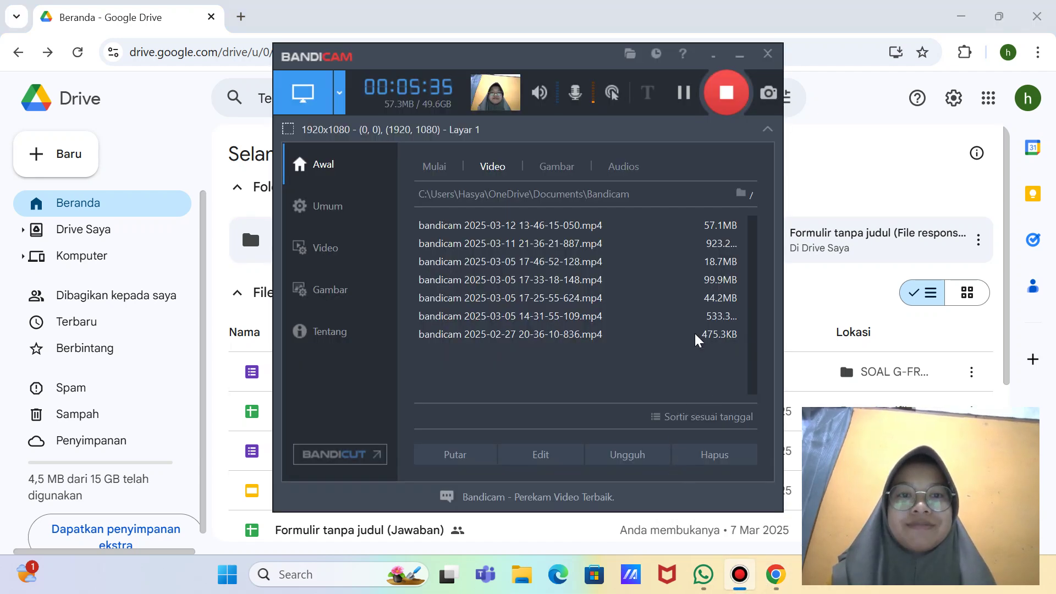
{"action": "left_click", "coordinate": [722, 113]}
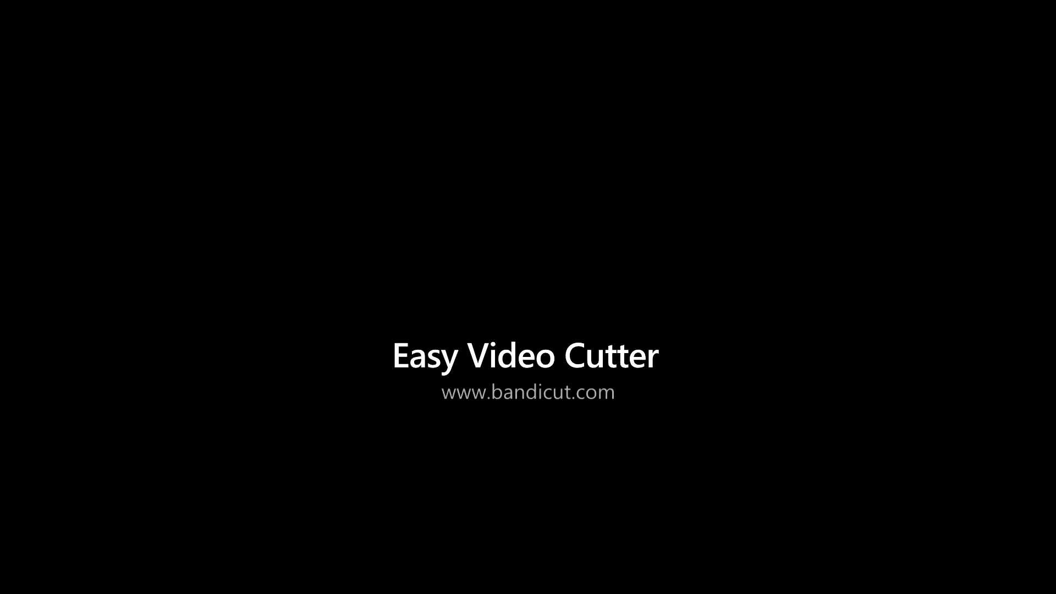